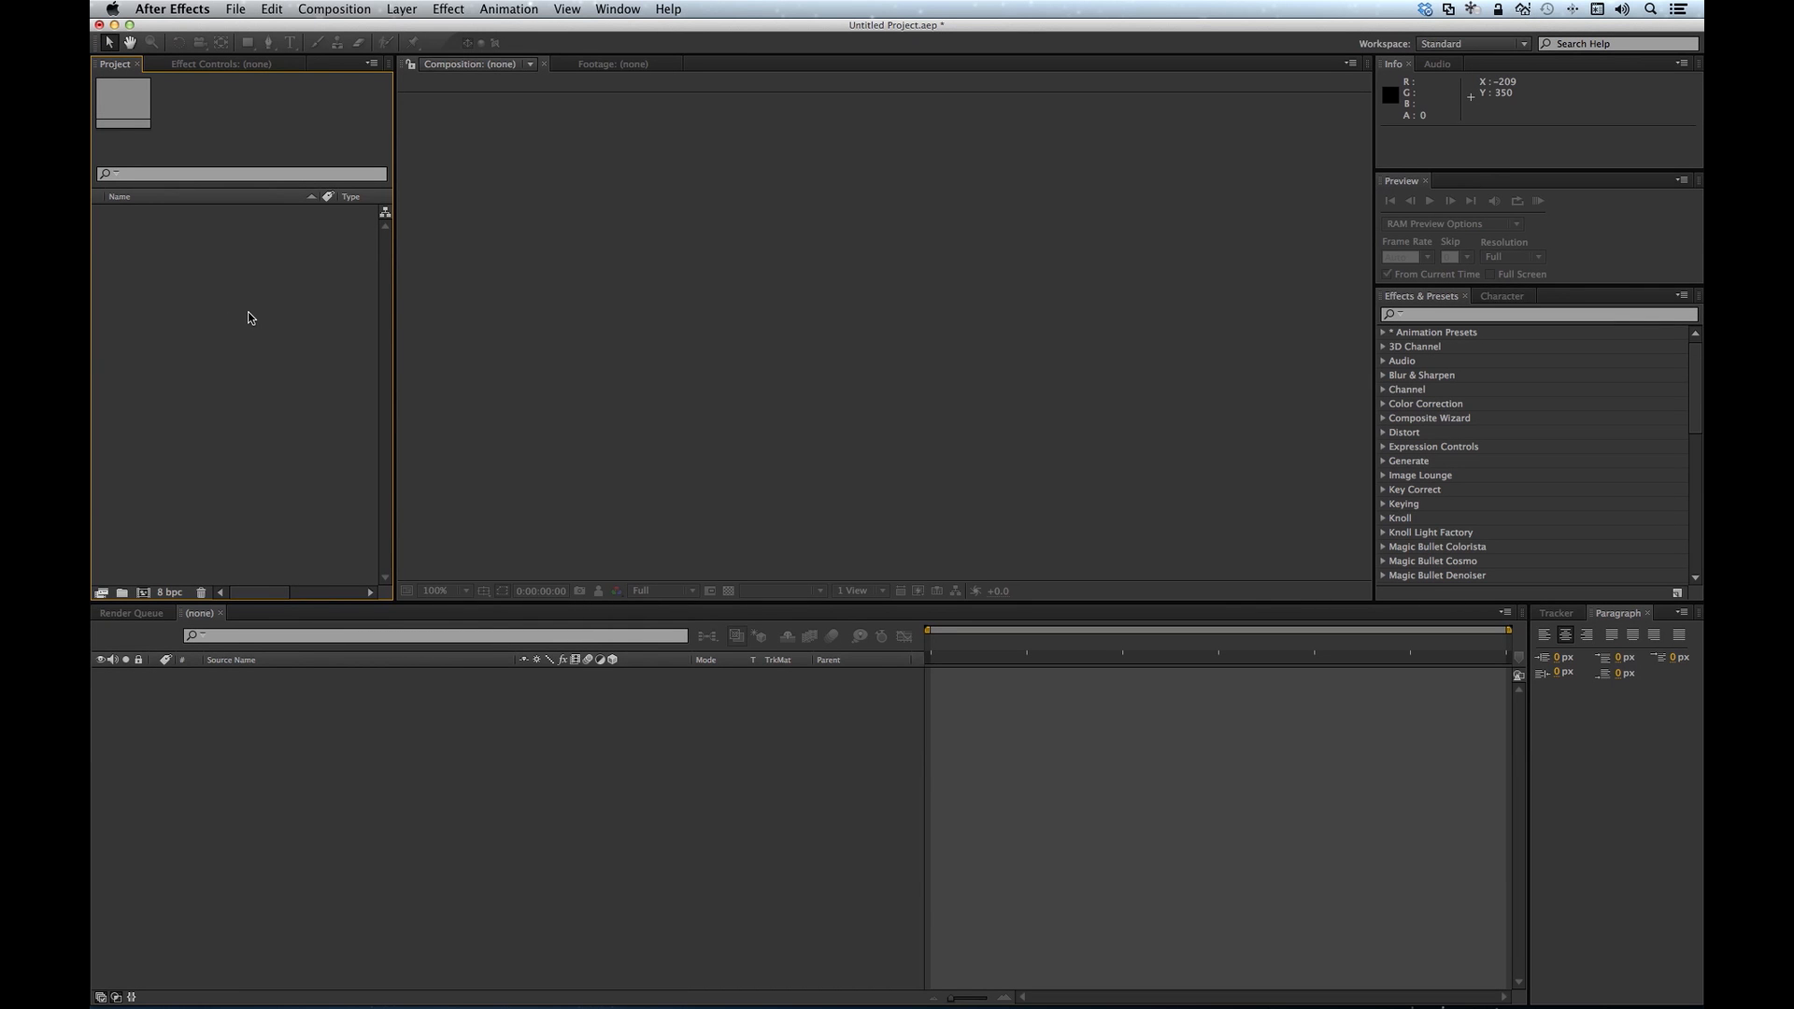
Step: Create a composition named Clock45 from the HDTV 1080 25 preset, with width 1080 px and duration 0:00:45:00
{"action": "left_click", "coordinate": [336, 11]}
{"action": "left_click", "coordinate": [365, 36]}
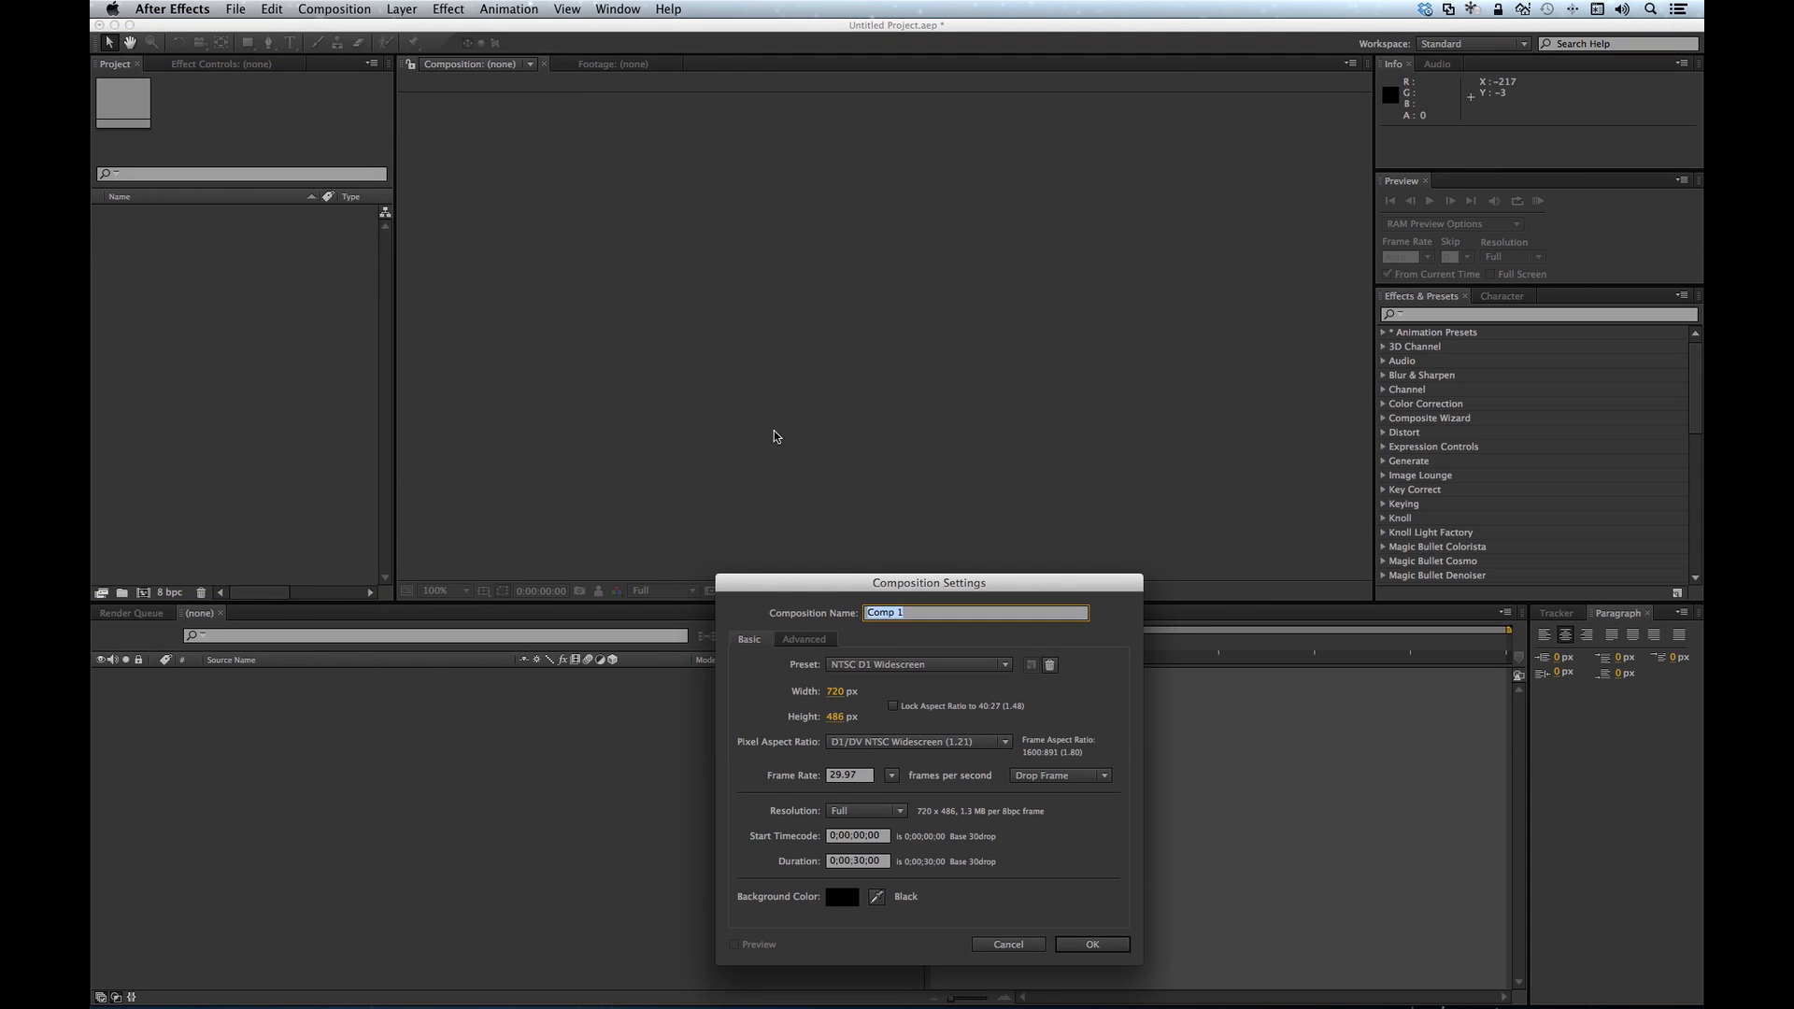
{"action": "type", "text": "Clock45"}
{"action": "left_click", "coordinate": [895, 665]}
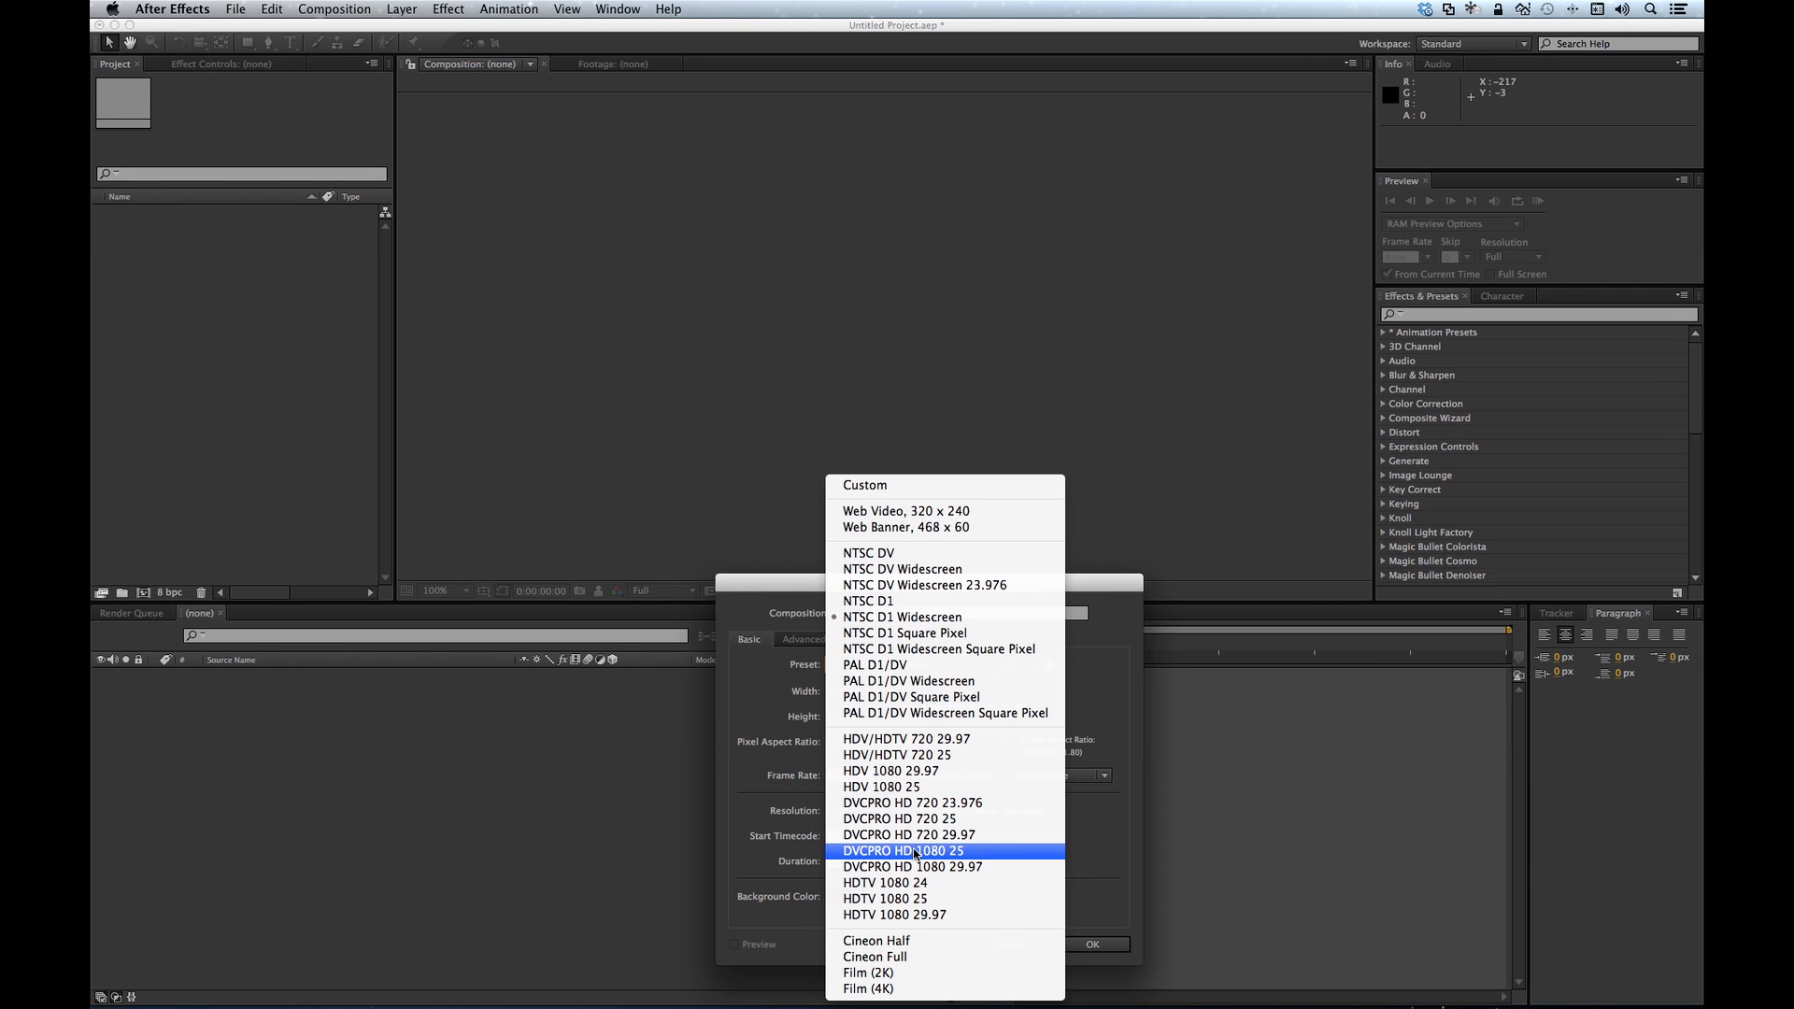
{"action": "left_click", "coordinate": [912, 899]}
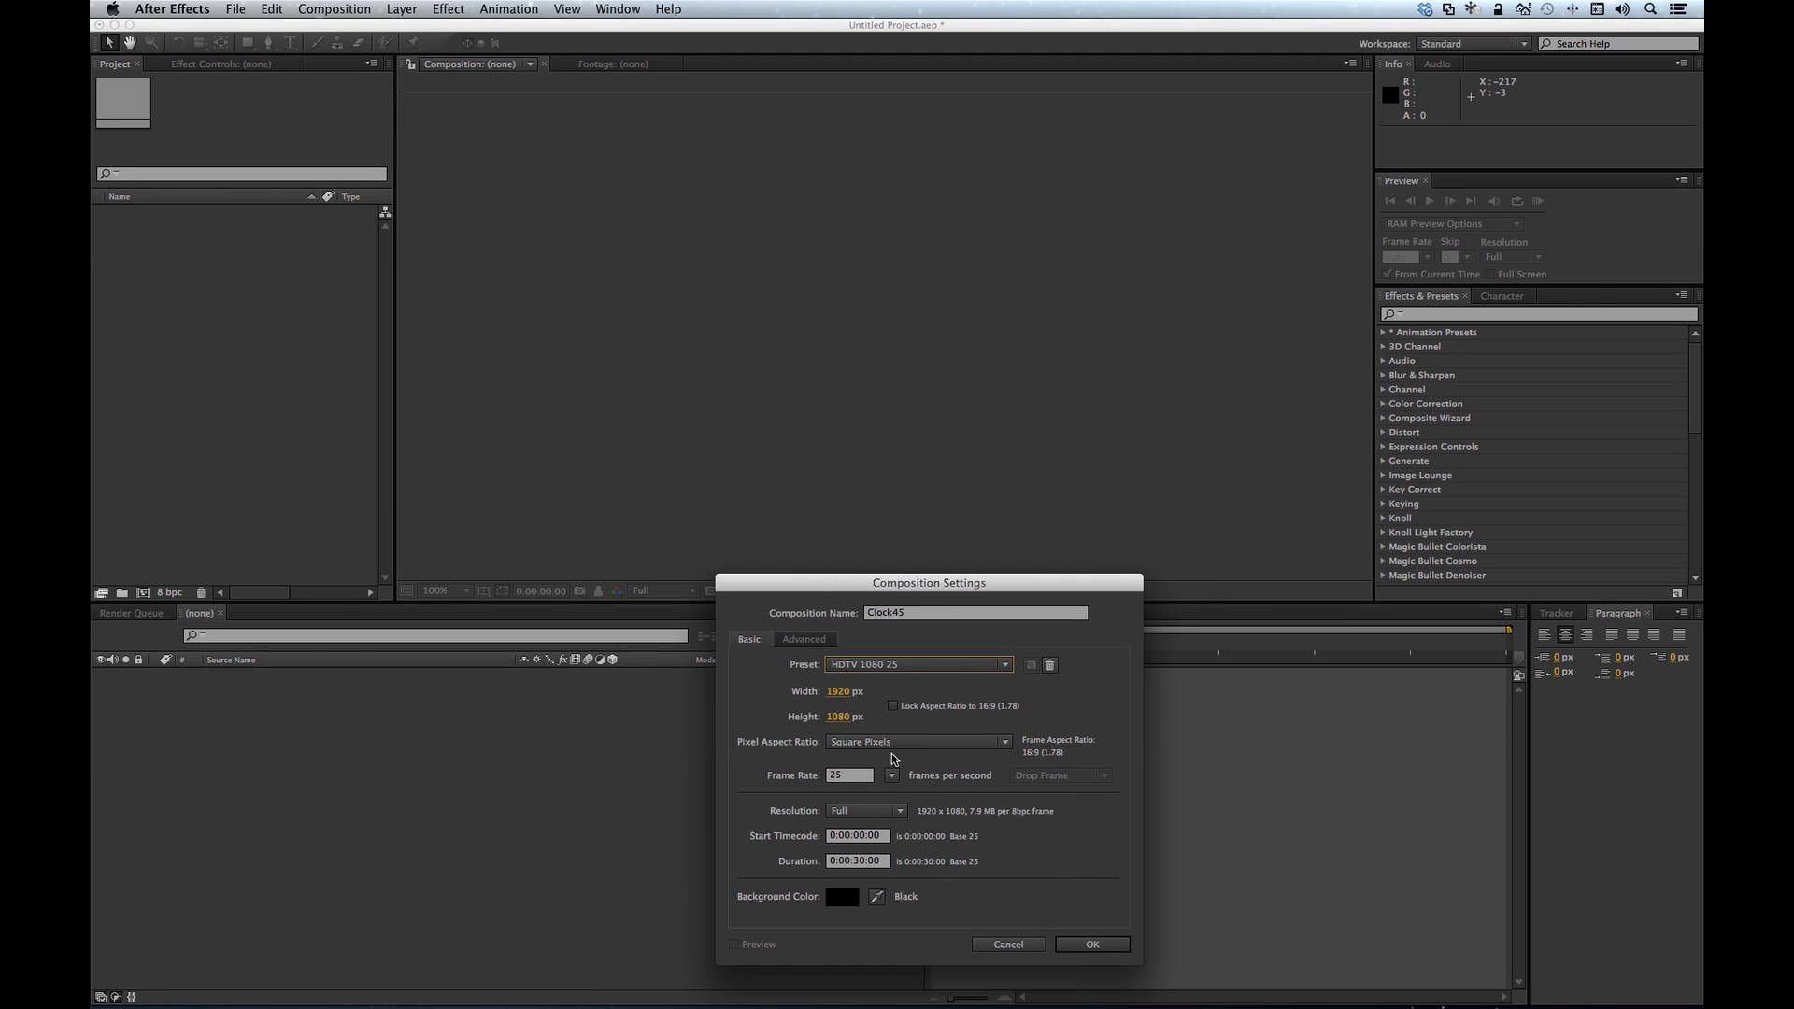
{"action": "left_click", "coordinate": [839, 694]}
{"action": "type", "text": "1080"}
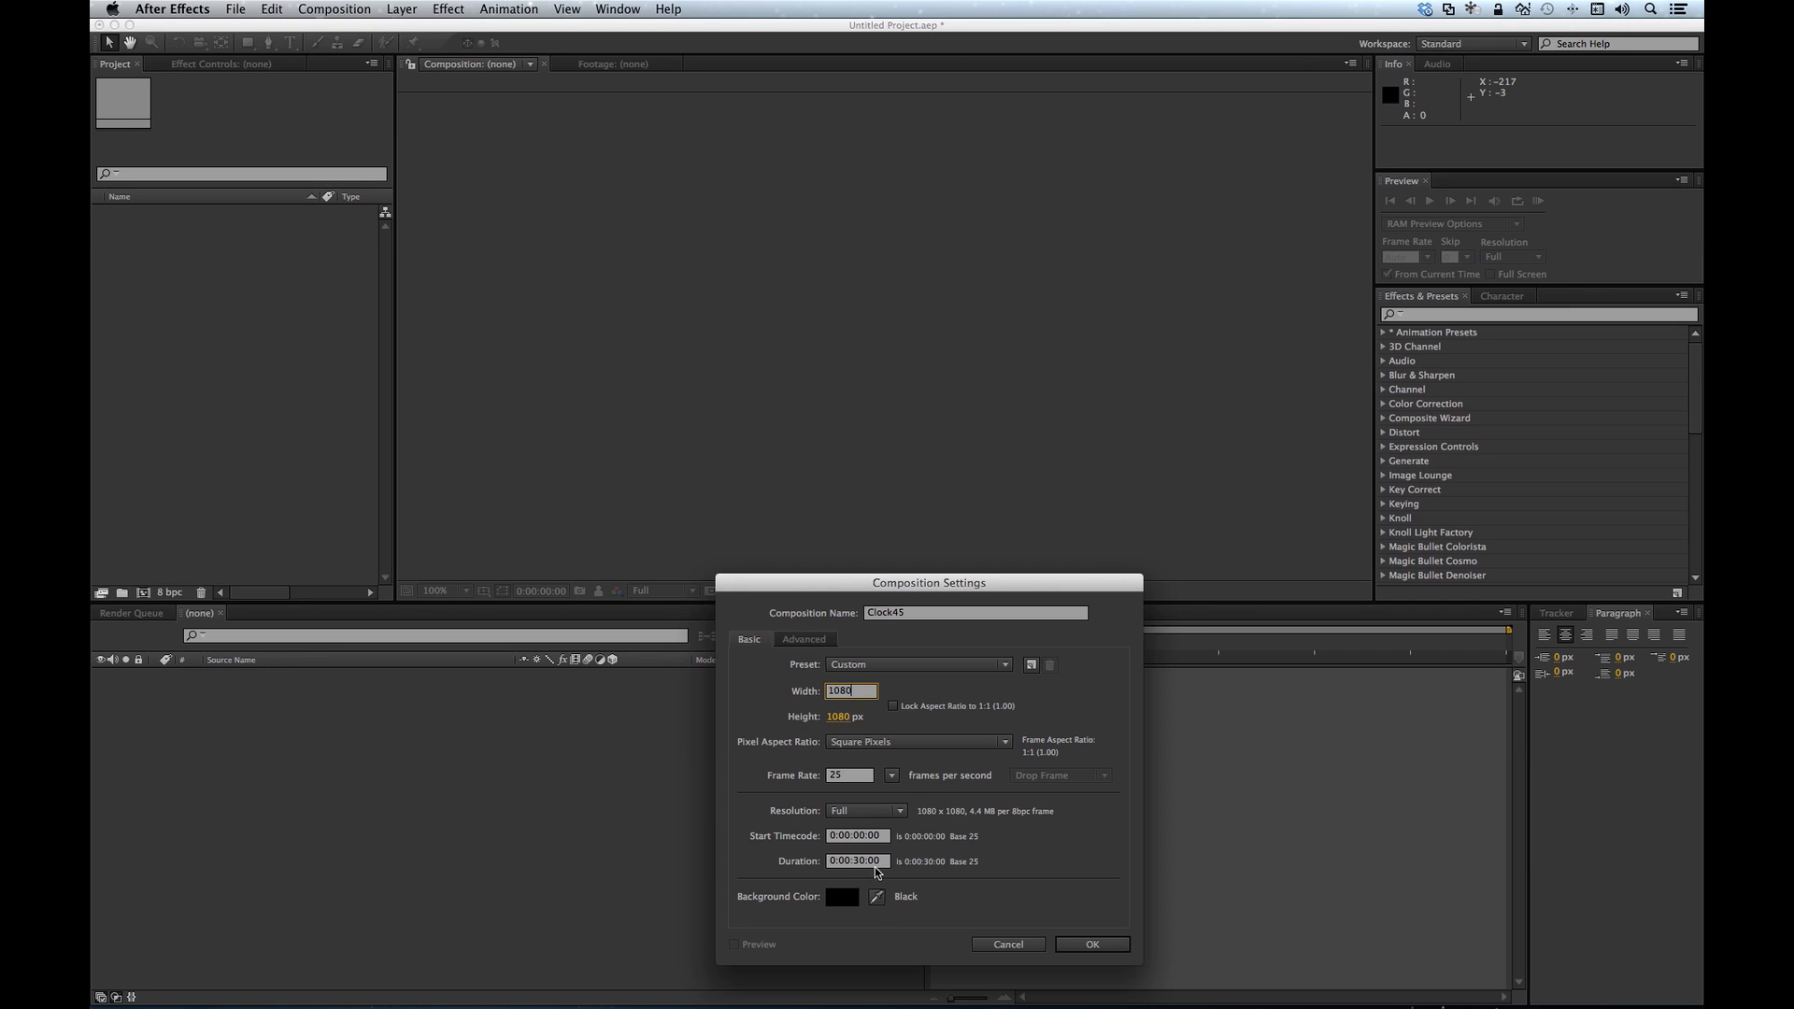
{"action": "double_click", "coordinate": [861, 864]}
{"action": "left_click", "coordinate": [1095, 945]}
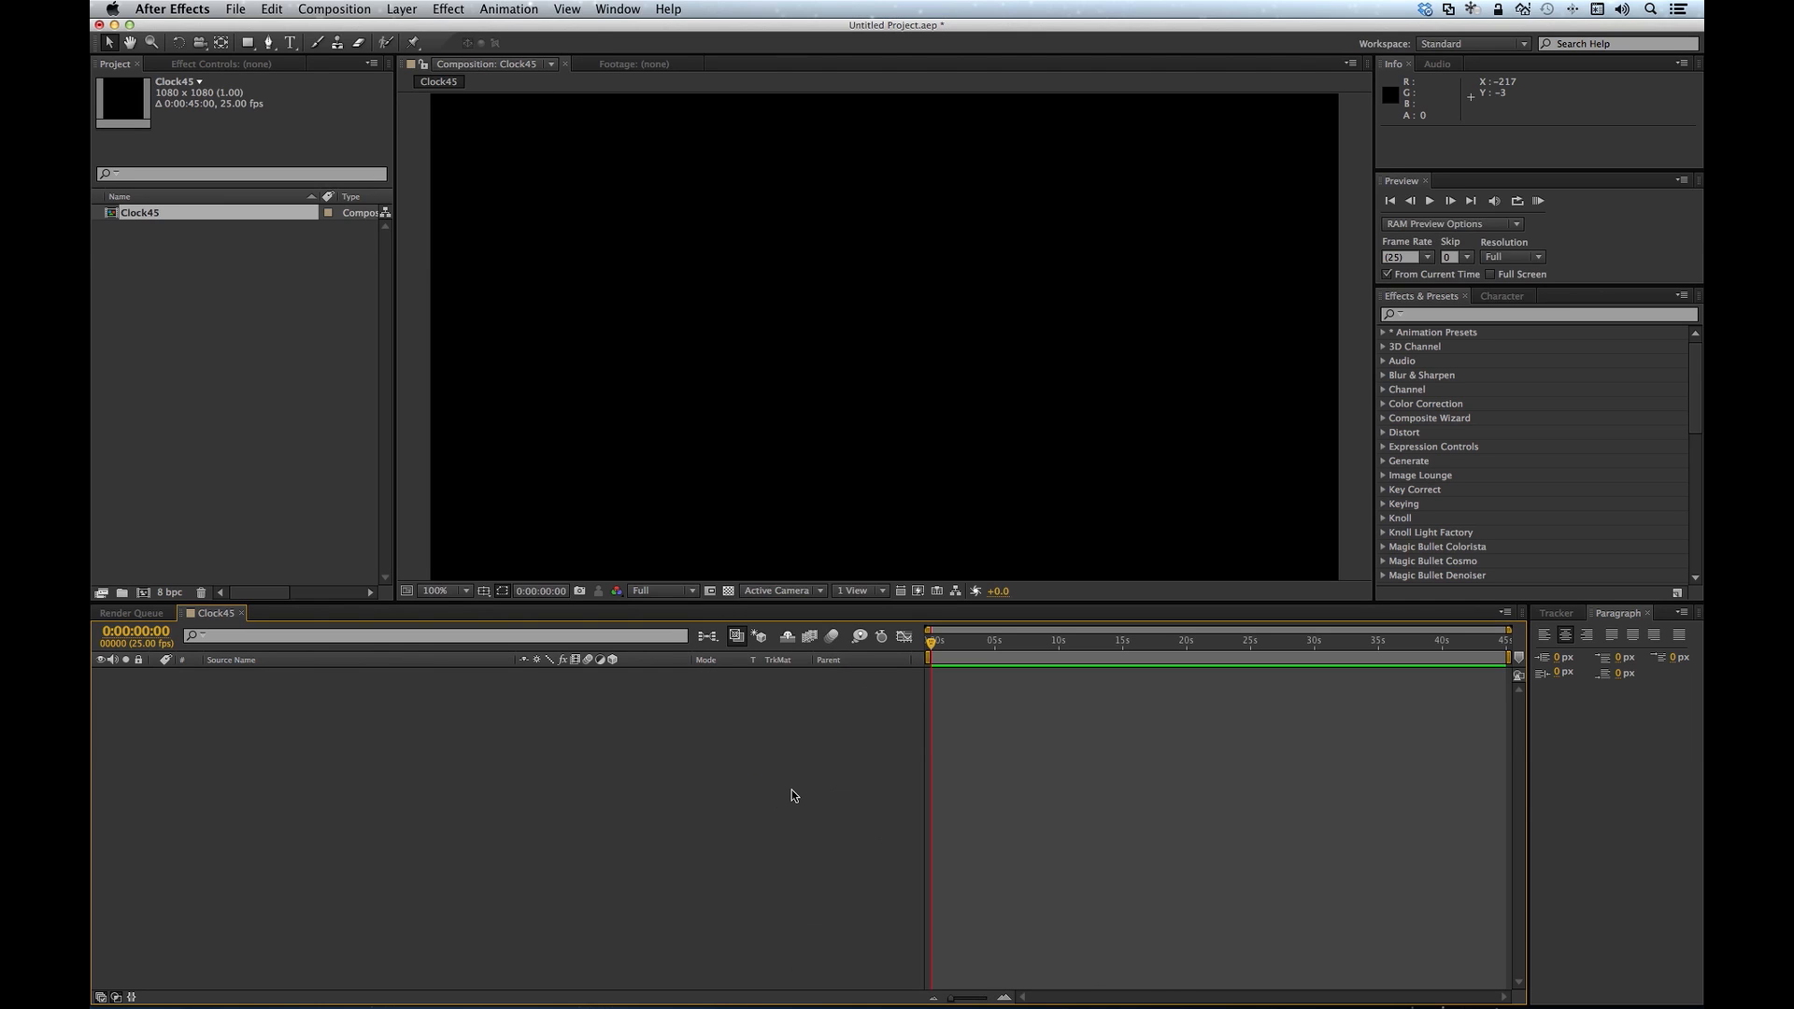
Step: Set the composition view magnification to 50% and show the Title/Action Safe guides
{"action": "left_click", "coordinate": [441, 592]}
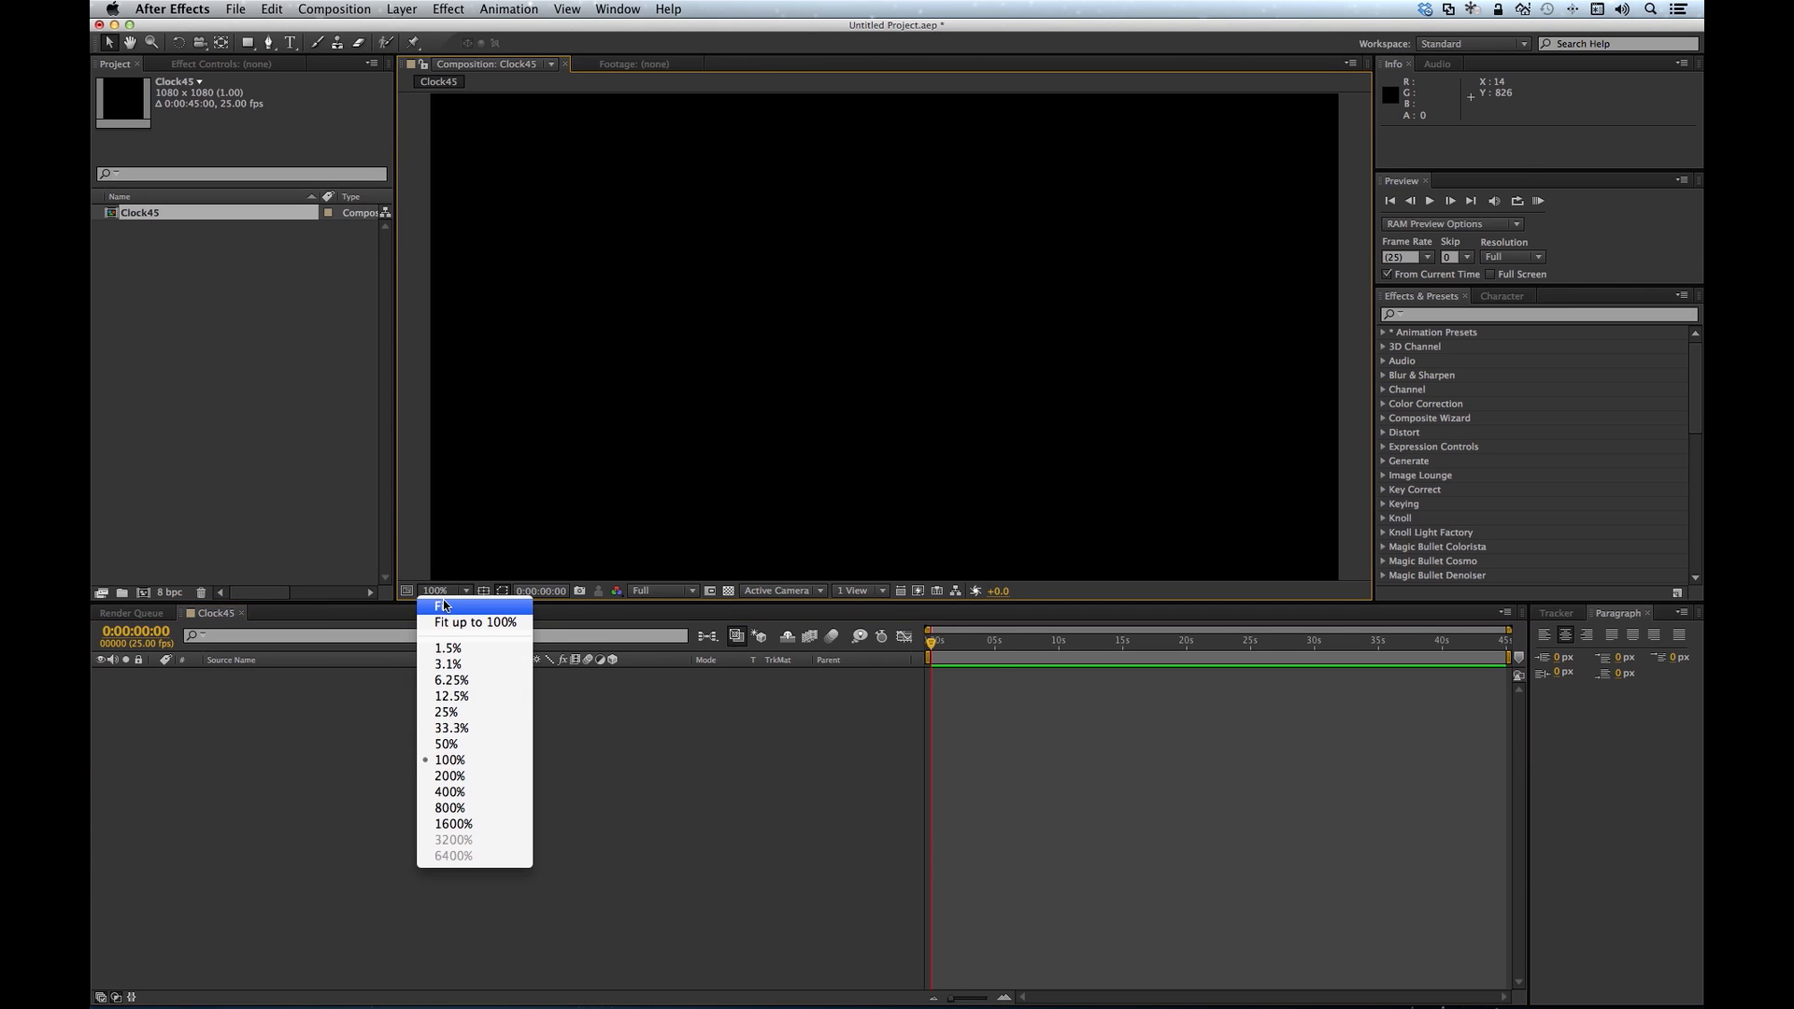
{"action": "left_click", "coordinate": [447, 744]}
{"action": "left_click", "coordinate": [503, 592]}
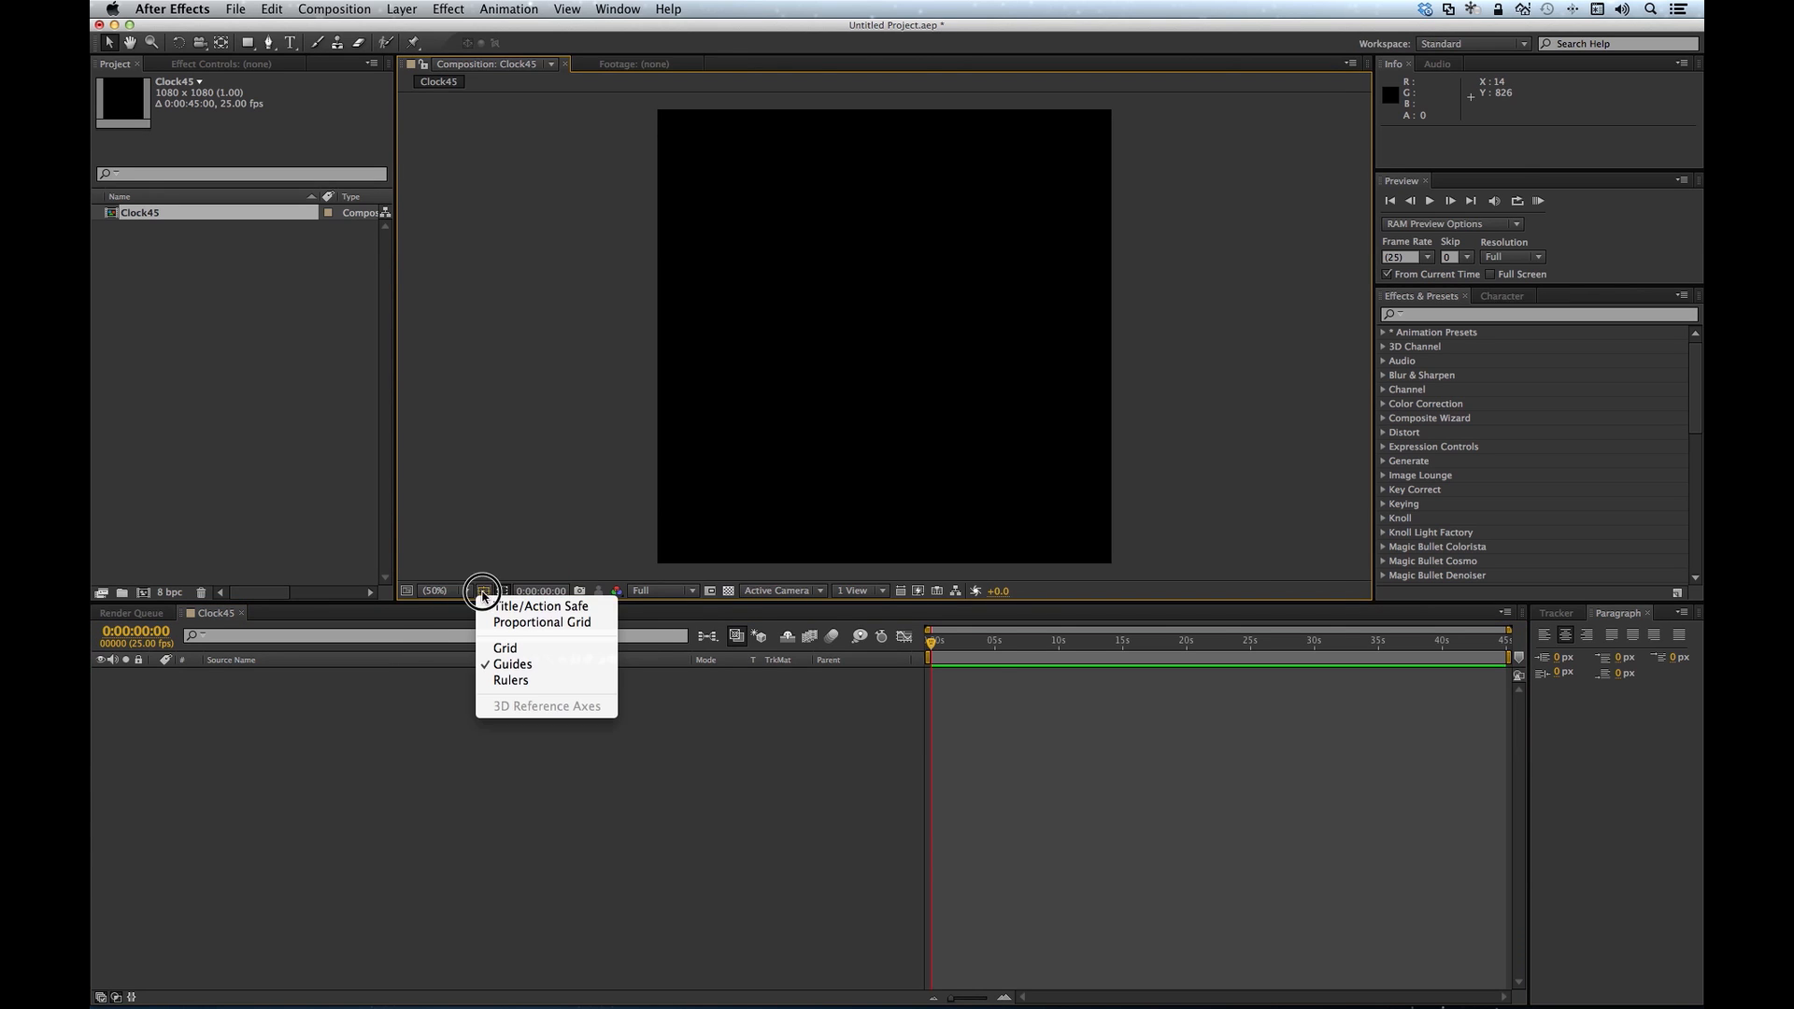
{"action": "left_click", "coordinate": [509, 606]}
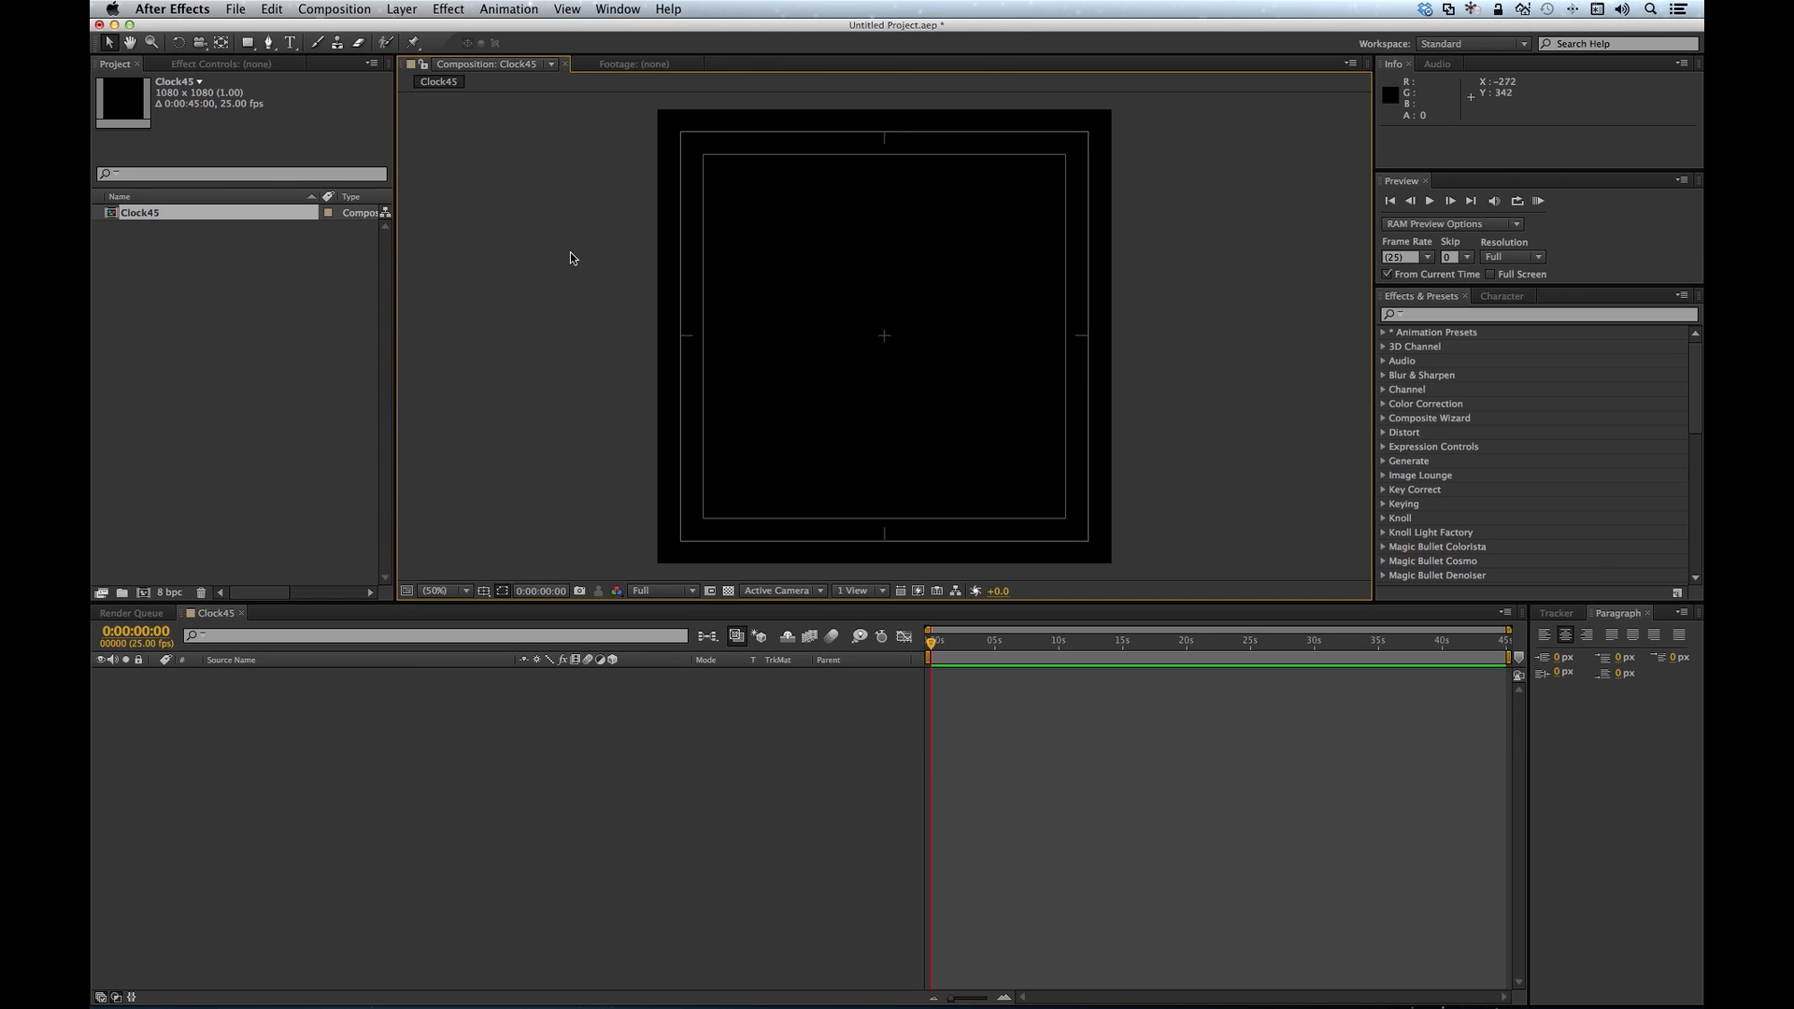
Step: Choose the Ellipse tool and set the shape fill to None
{"action": "left_click_drag", "start_coordinate": [250, 43], "coordinate": [318, 79]}
{"action": "left_click", "coordinate": [520, 44]}
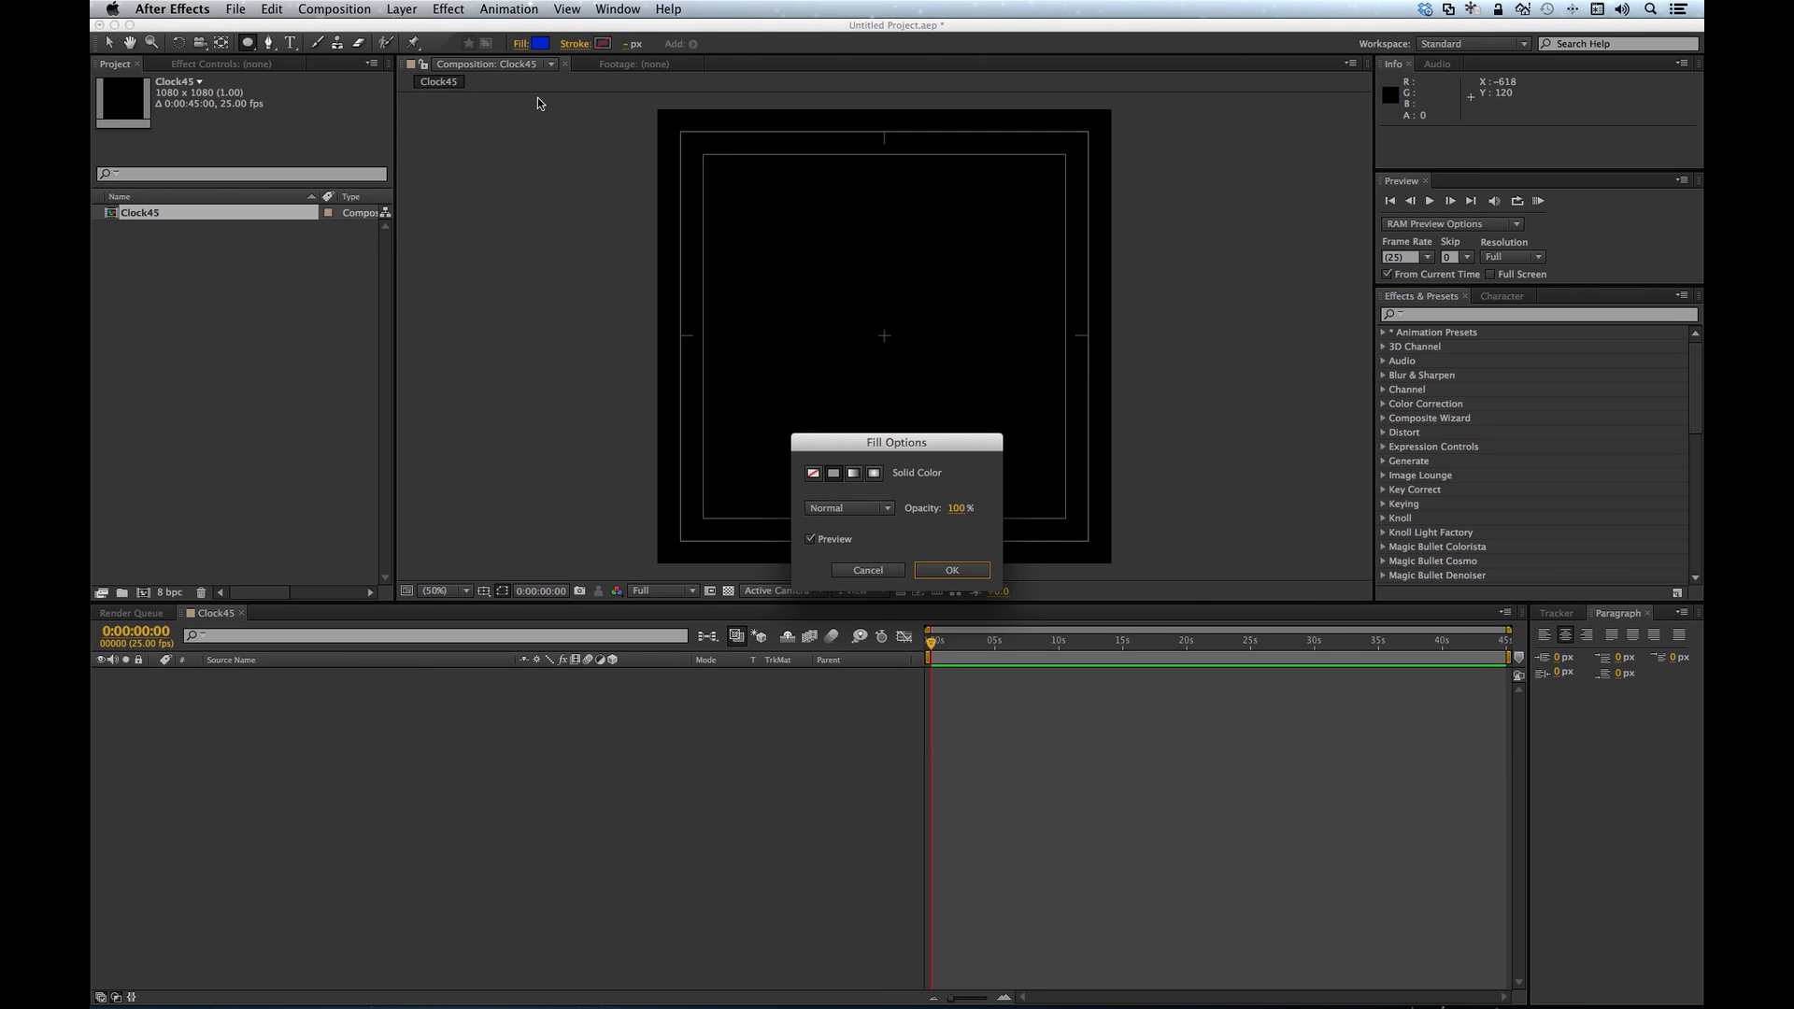
{"action": "left_click", "coordinate": [813, 473]}
{"action": "left_click", "coordinate": [948, 572]}
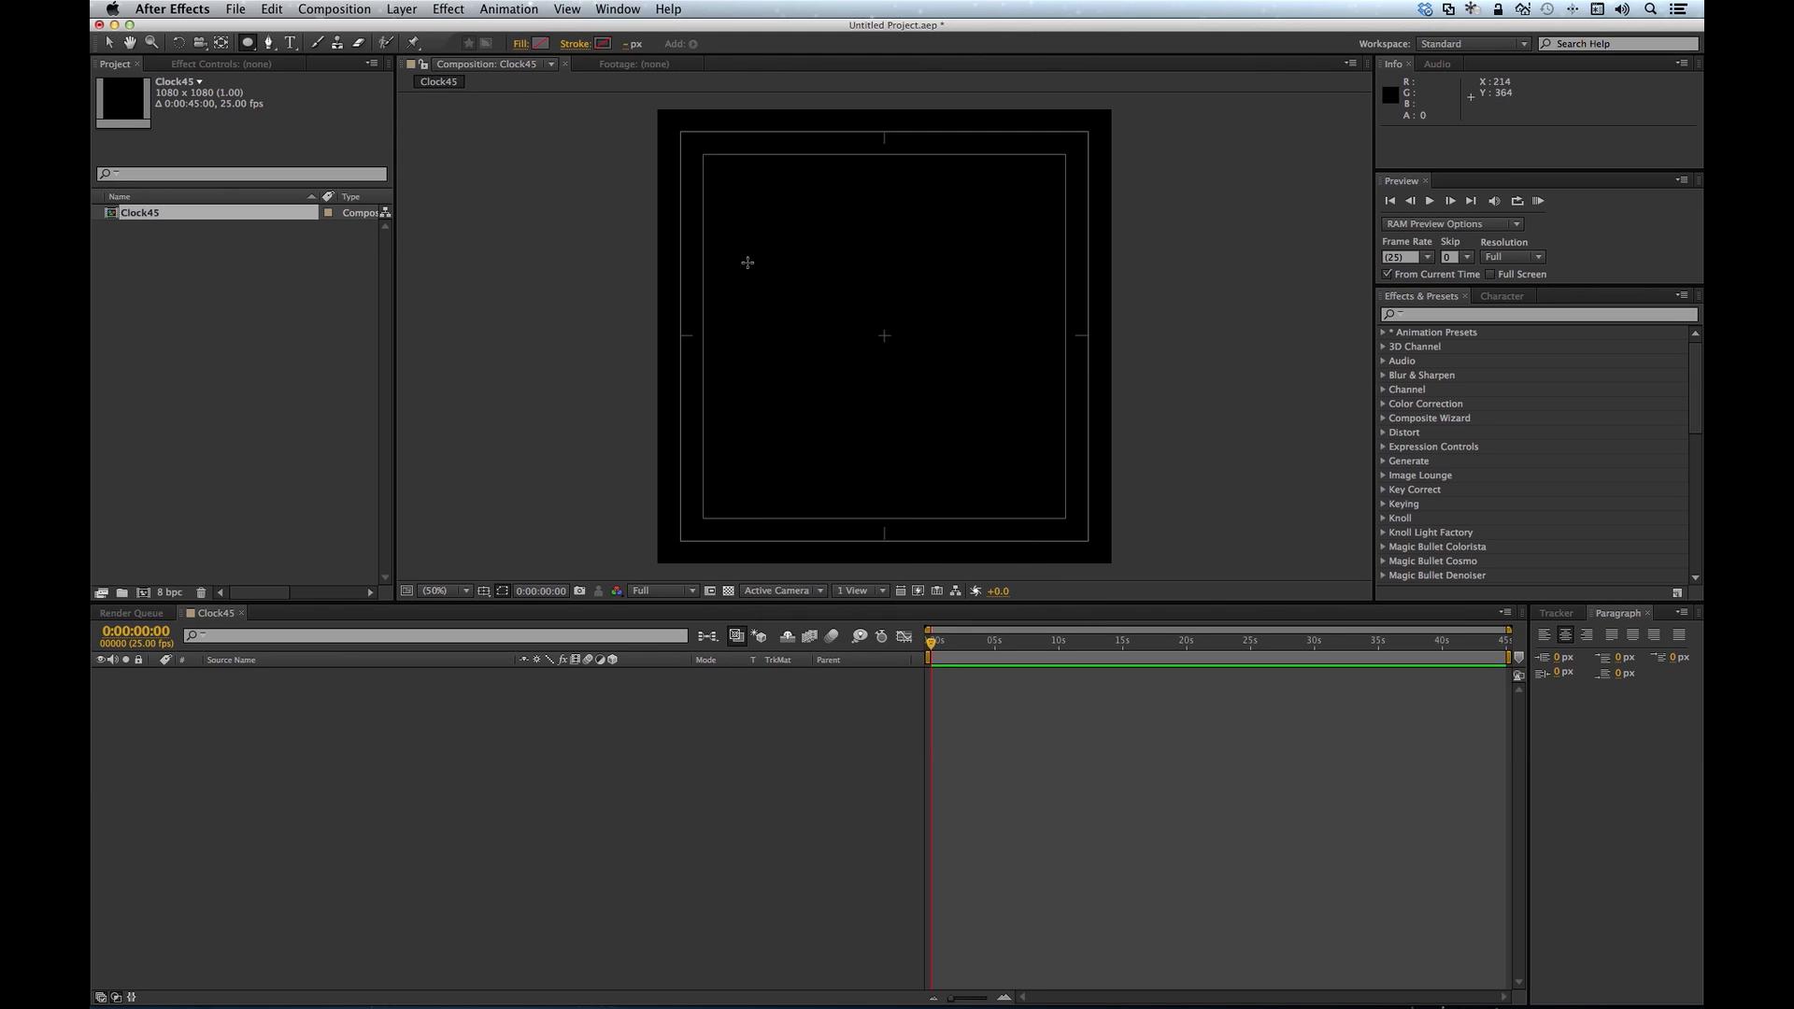
Step: Give shapes a solid white stroke with a width of 14 px
{"action": "left_click", "coordinate": [582, 48]}
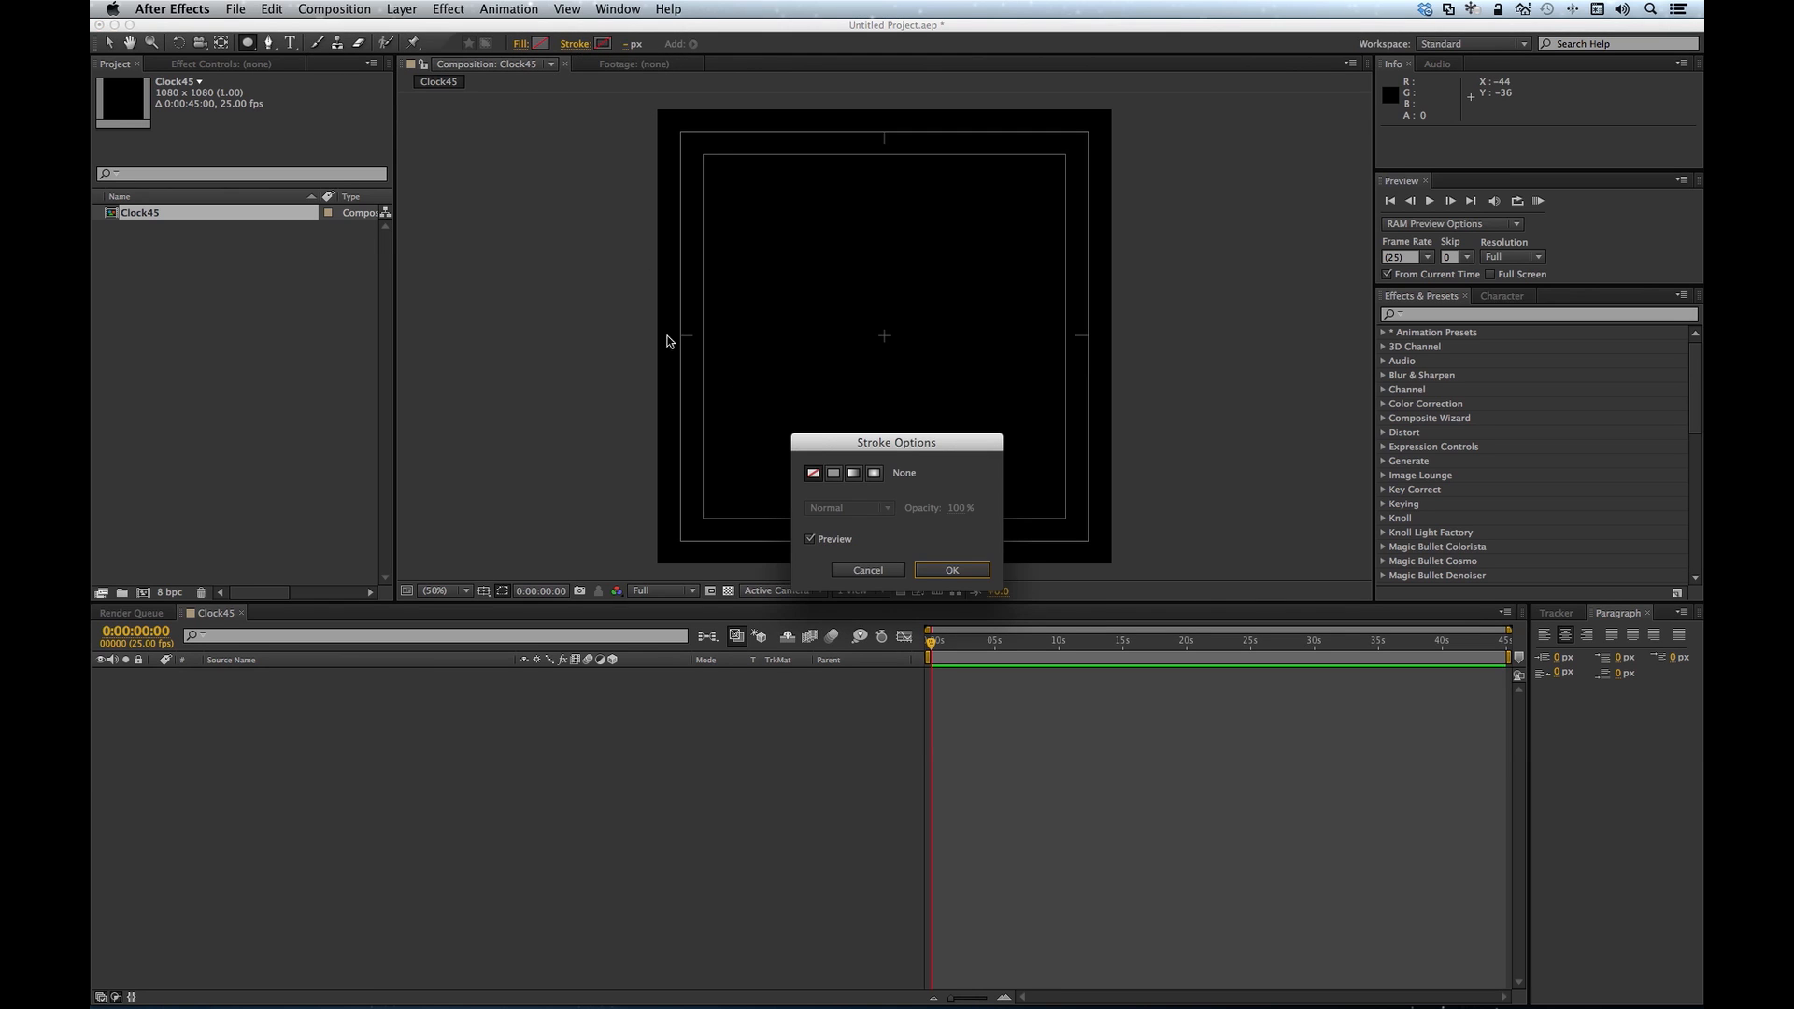
{"action": "left_click", "coordinate": [834, 473]}
{"action": "left_click", "coordinate": [948, 572]}
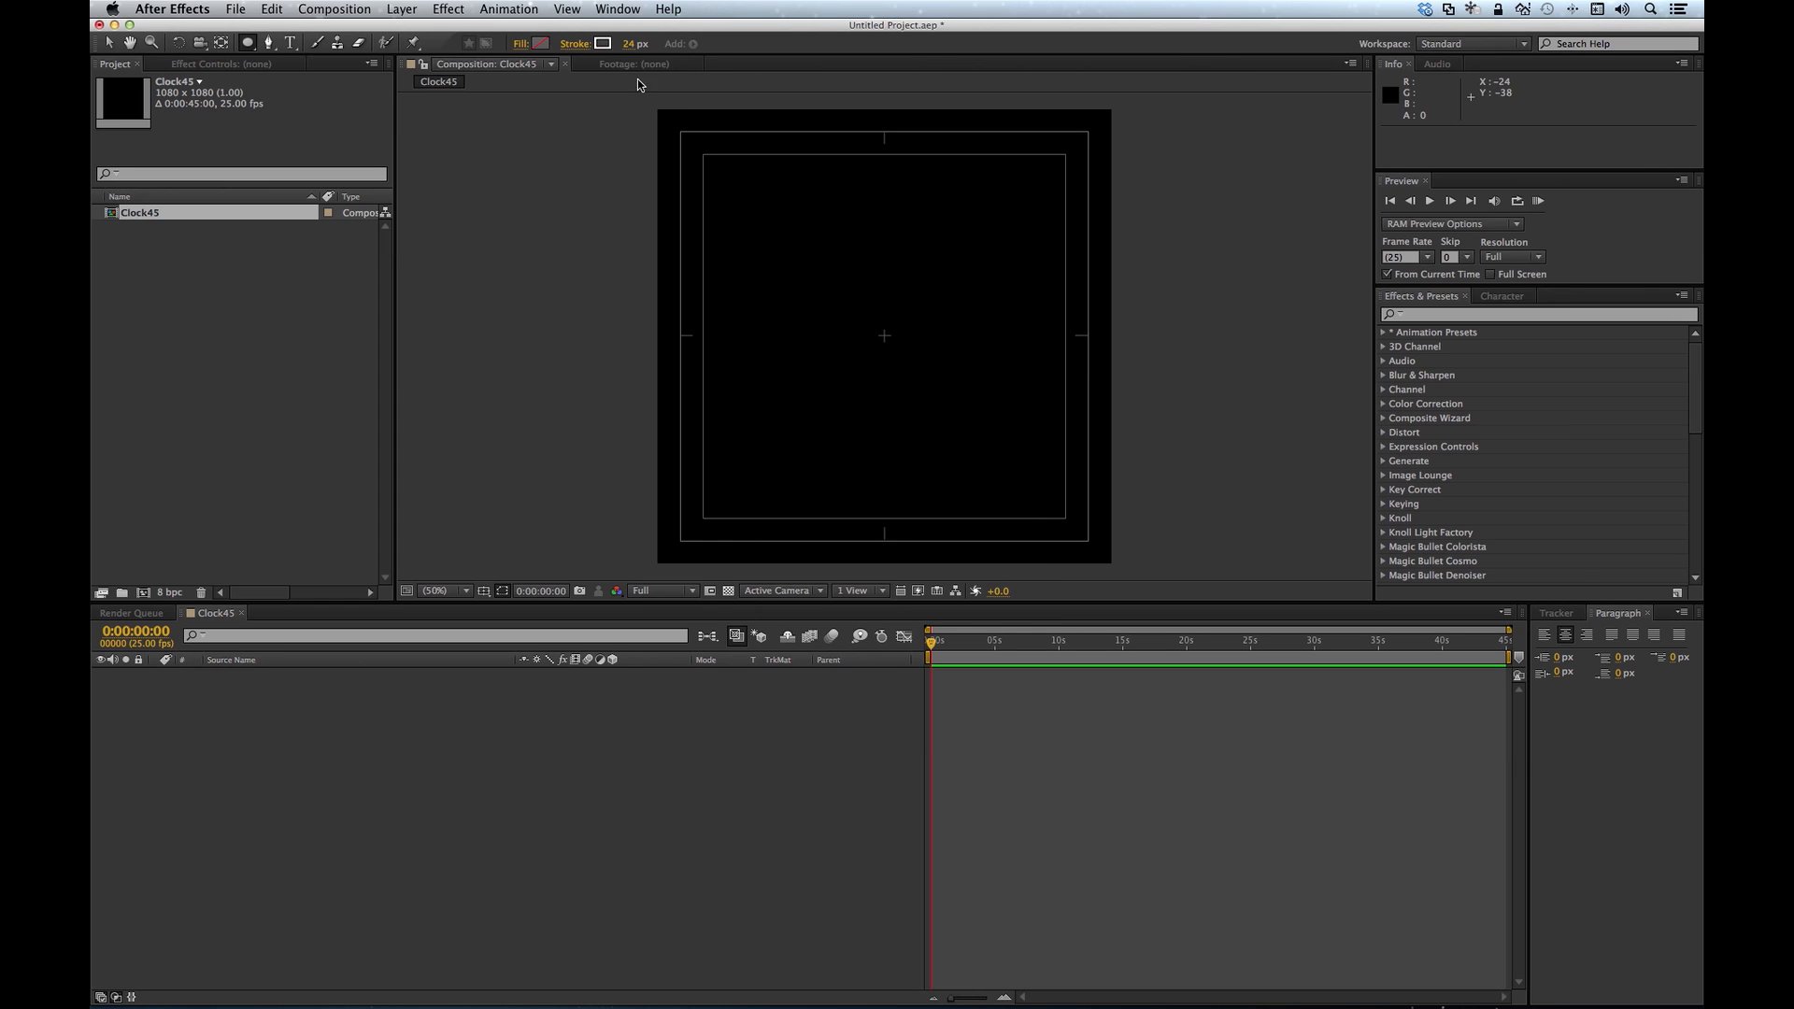
{"action": "left_click", "coordinate": [602, 43]}
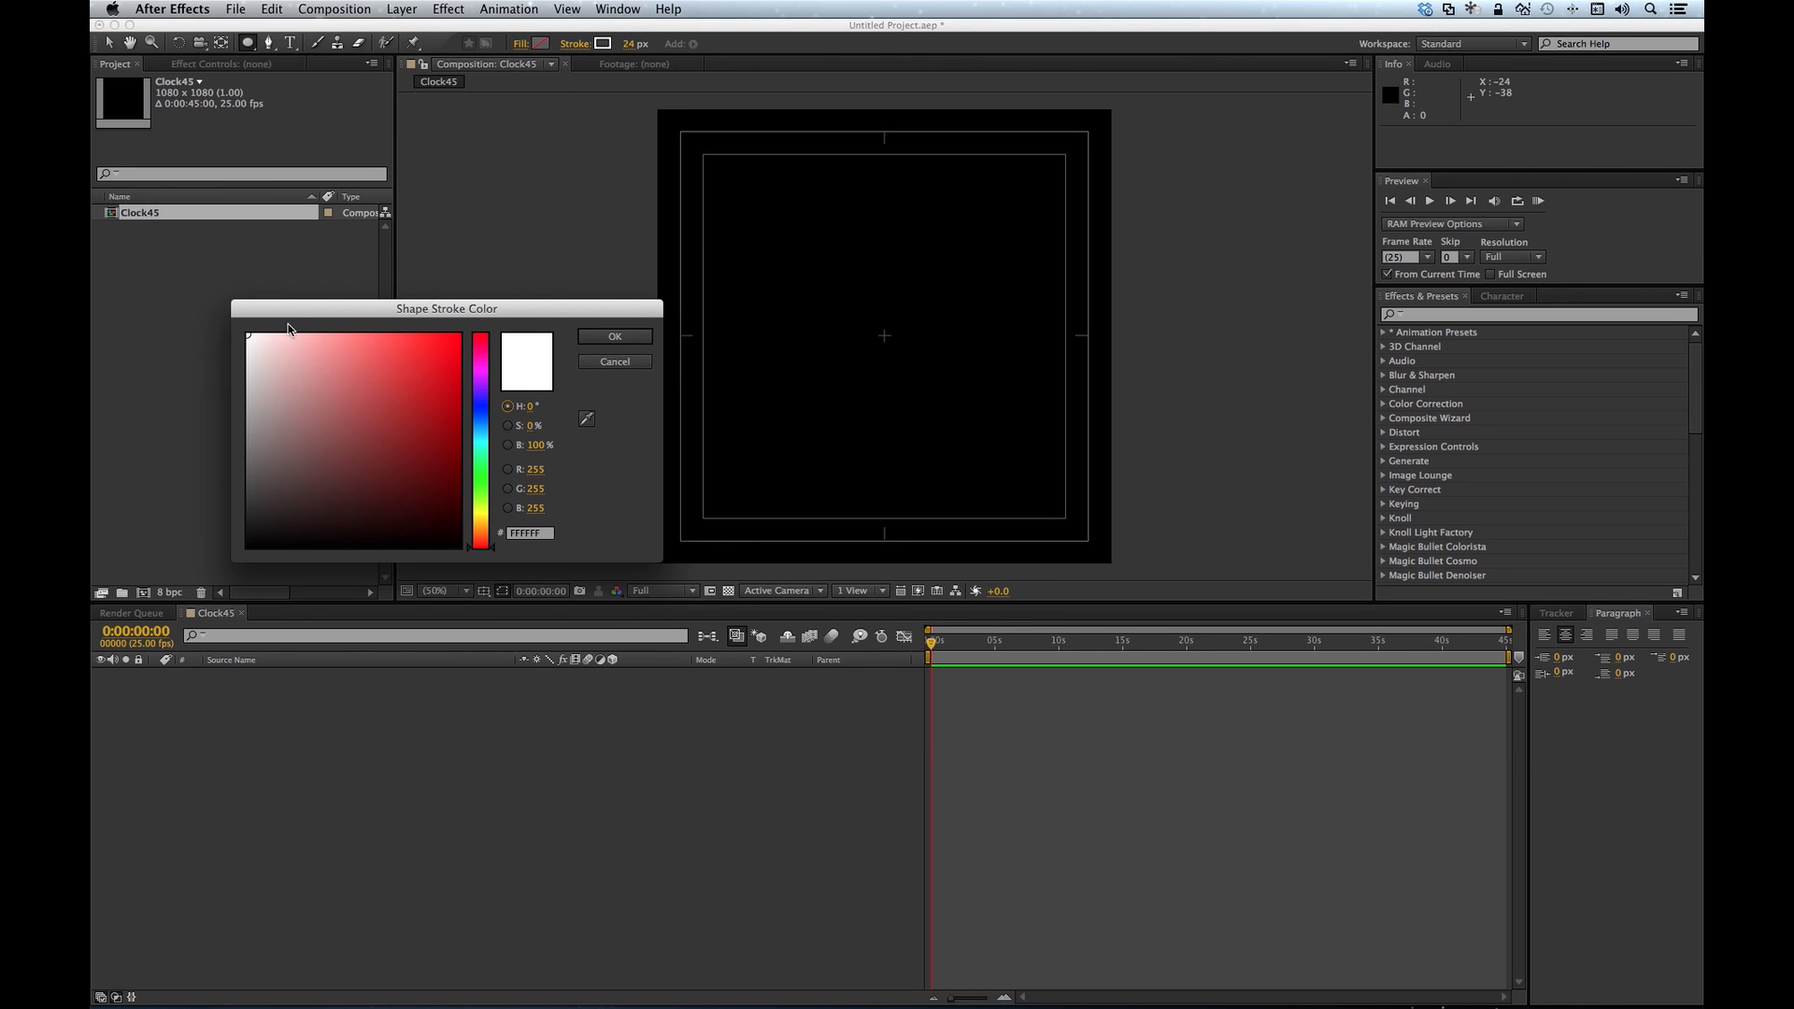
{"action": "left_click", "coordinate": [594, 338]}
{"action": "left_click", "coordinate": [626, 44]}
{"action": "type", "text": "1"}
{"action": "key", "text": "Return"}
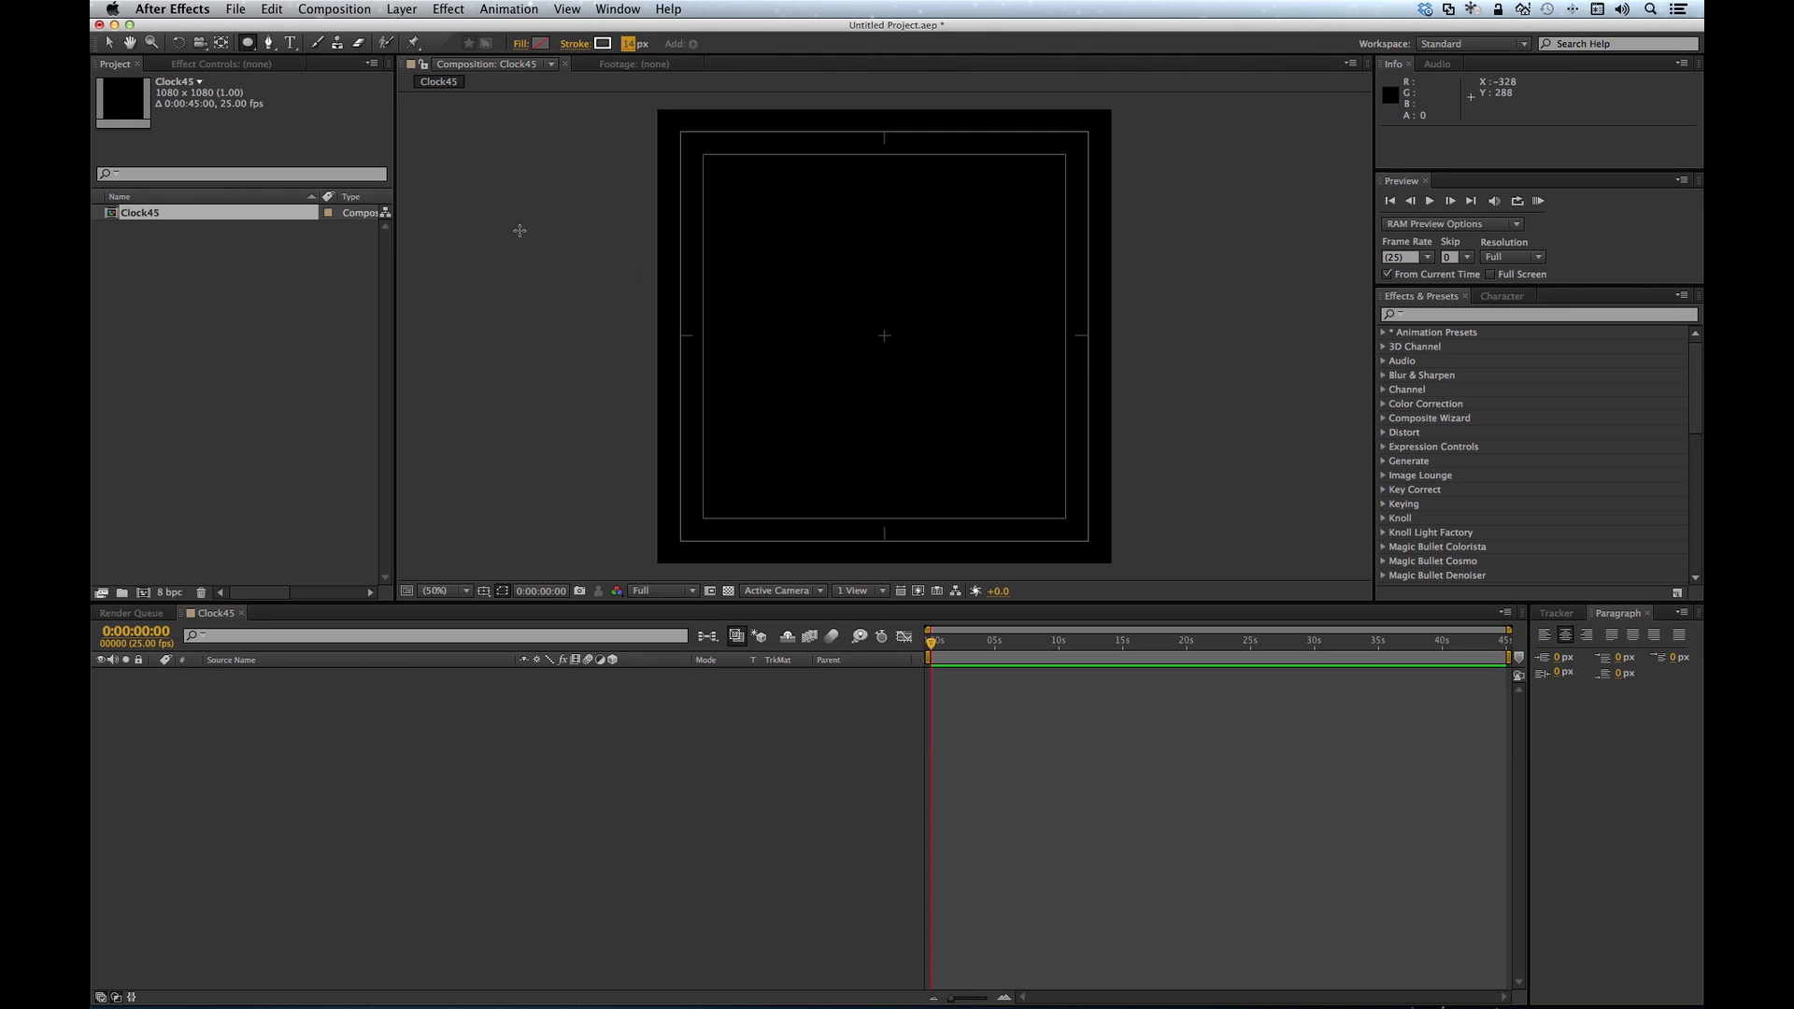
Step: Create an ellipse shape layer that fills the whole composition frame and rename the layer Clock
{"action": "left_click", "coordinate": [248, 45]}
{"action": "double_click", "coordinate": [247, 44]}
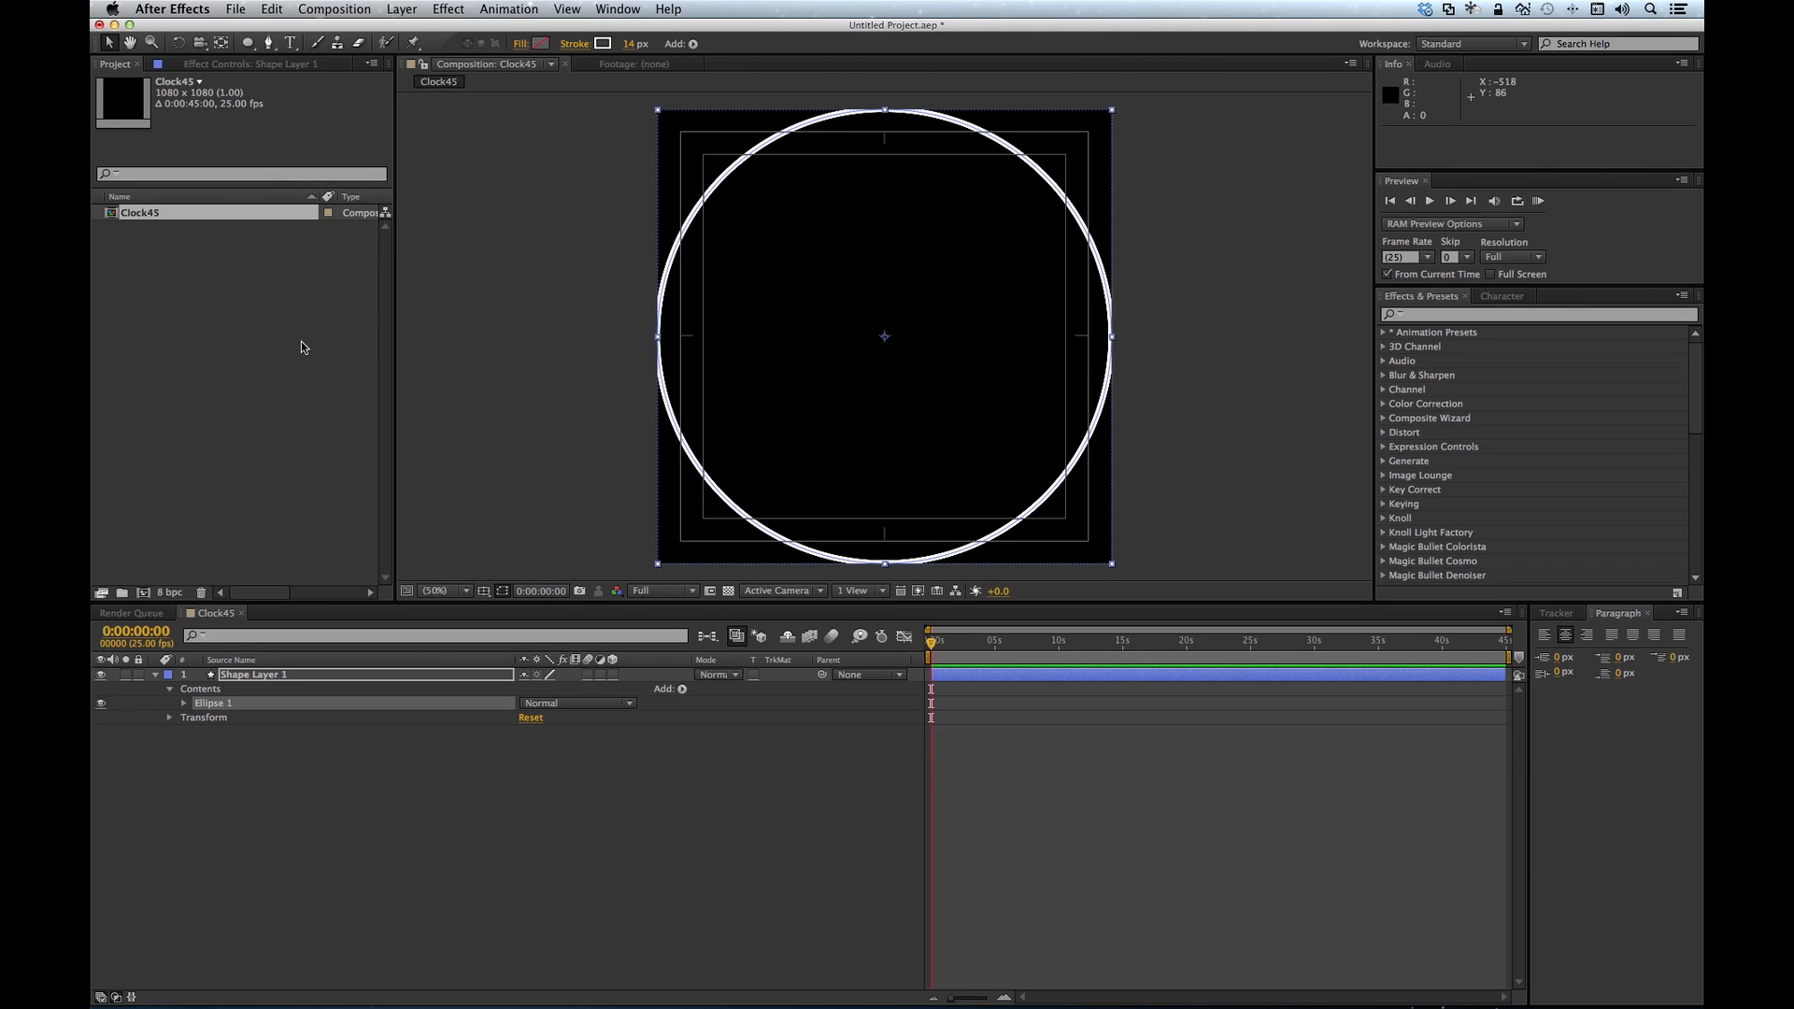
{"action": "left_click", "coordinate": [258, 680]}
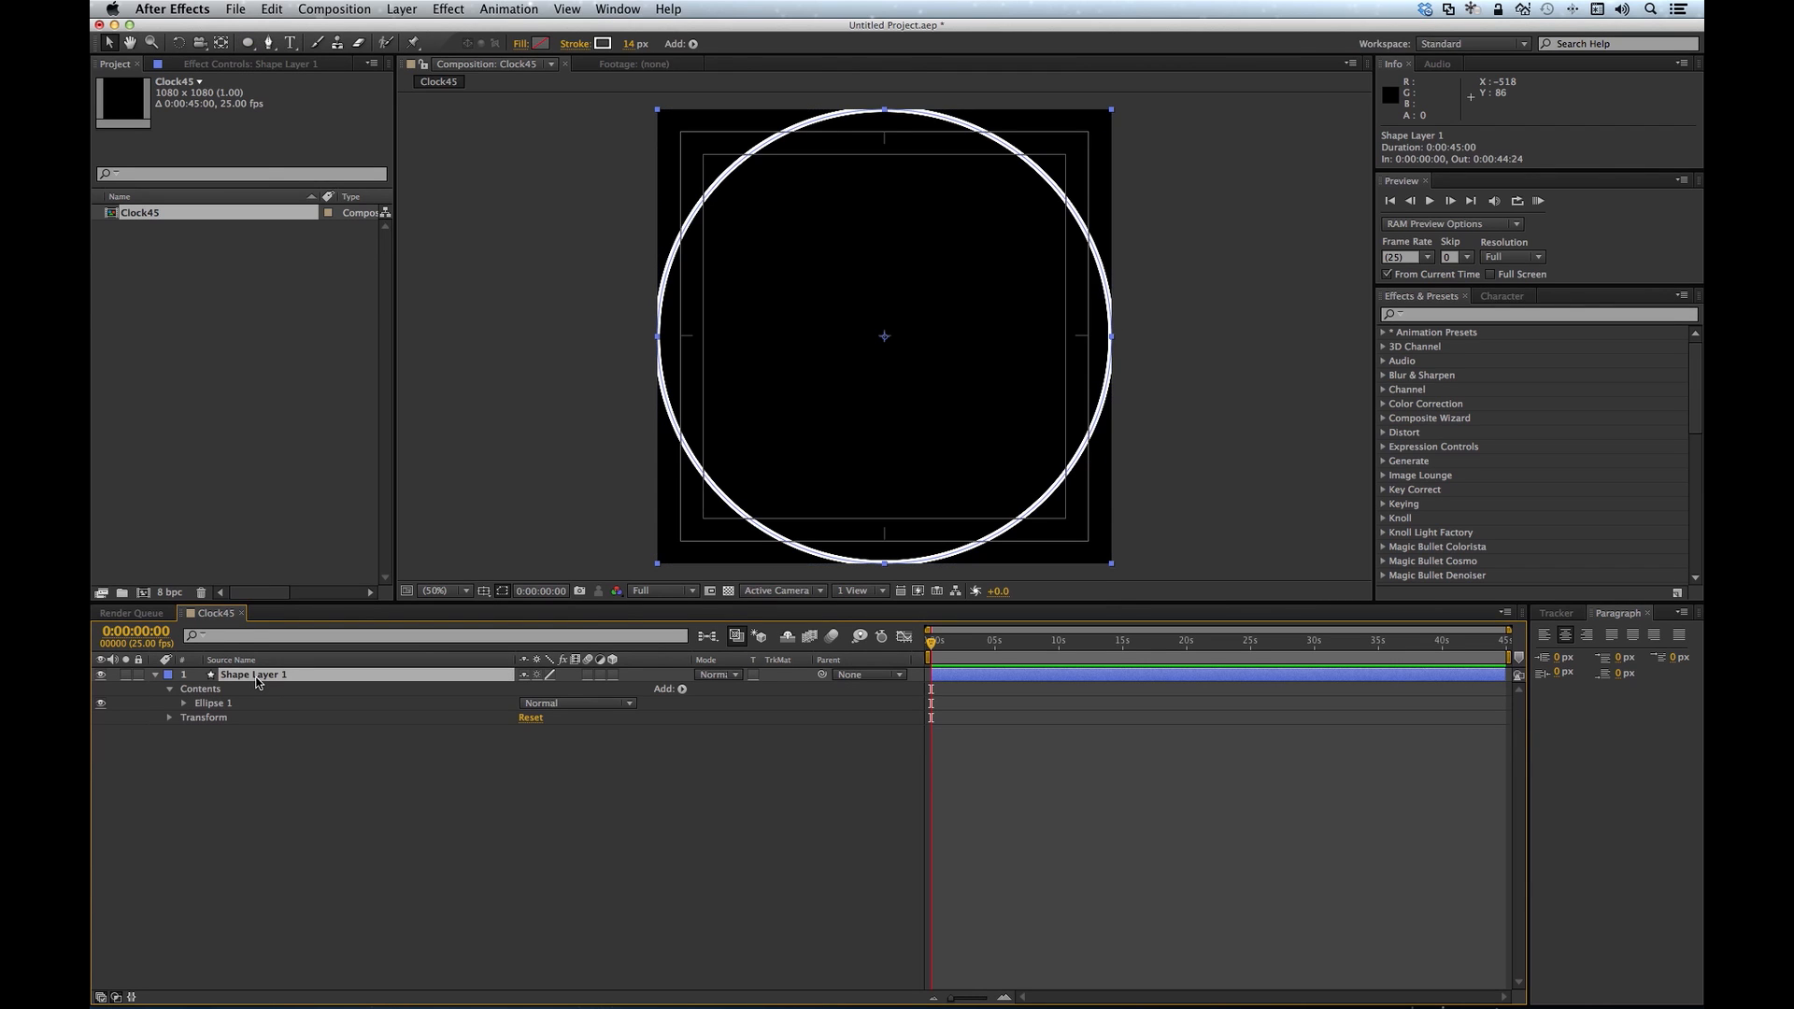
{"action": "key", "text": "Return"}
{"action": "type", "text": "Clock"}
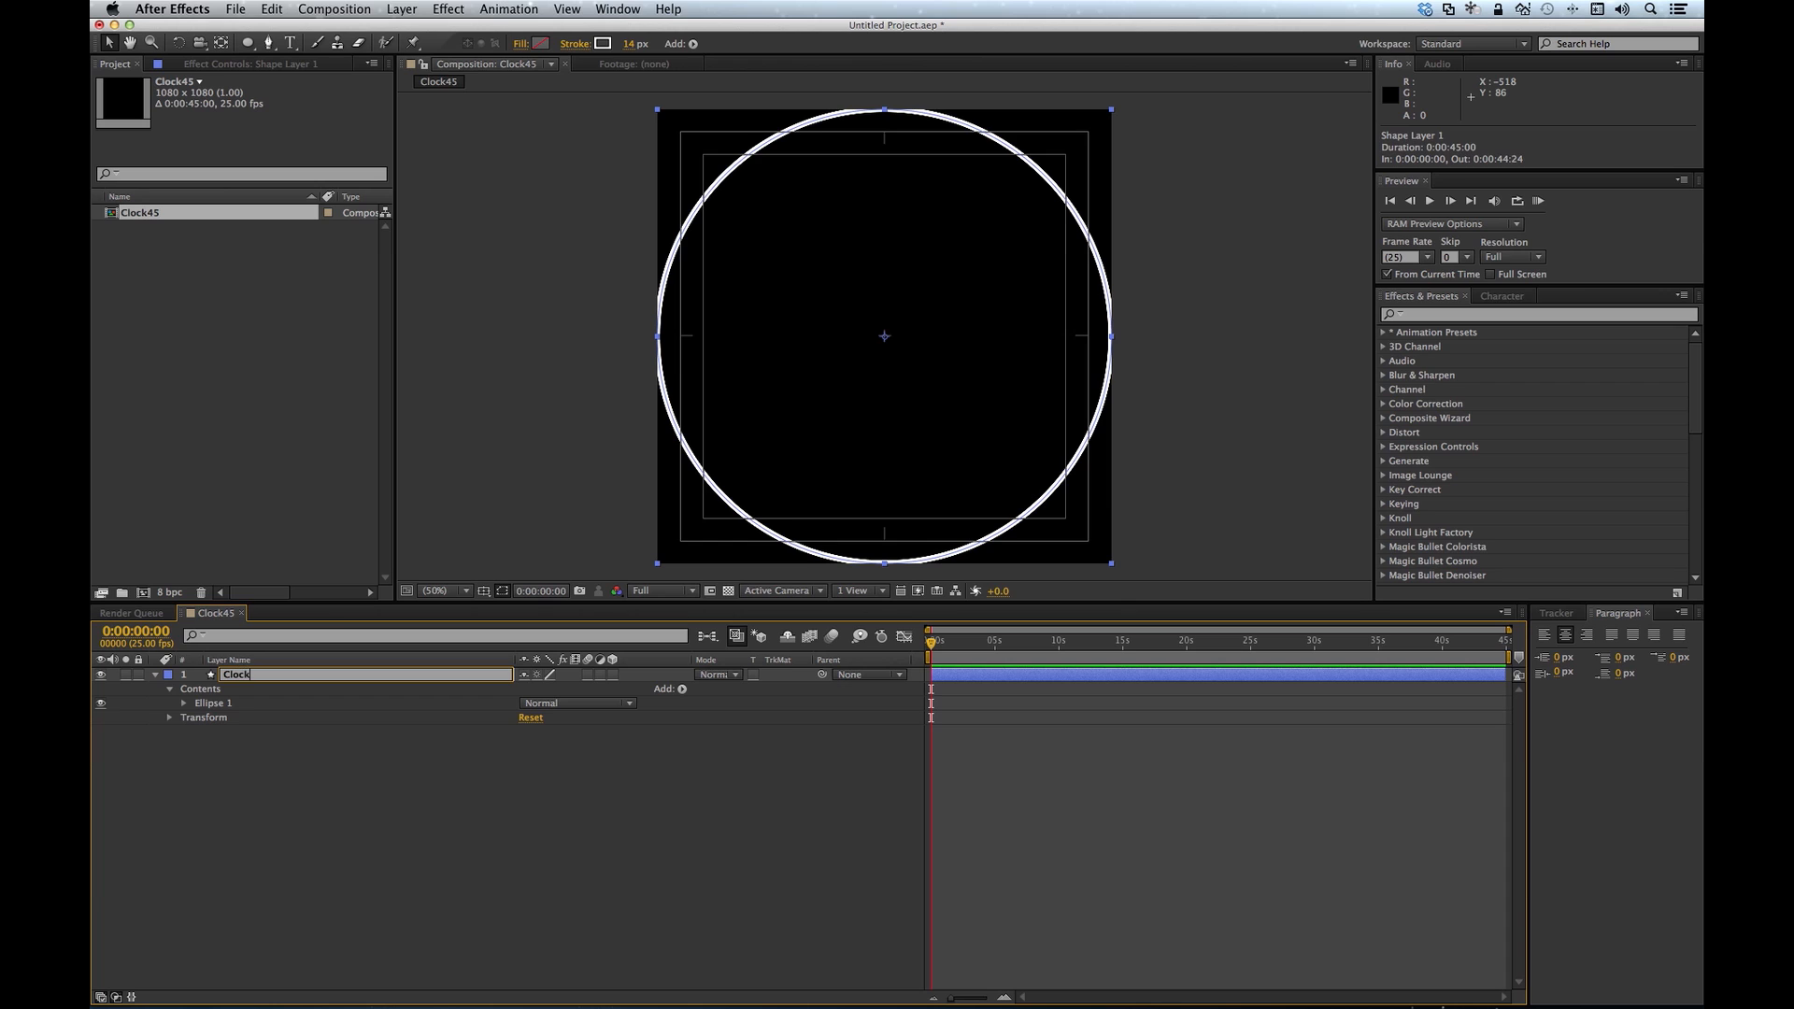
{"action": "key", "text": "Return"}
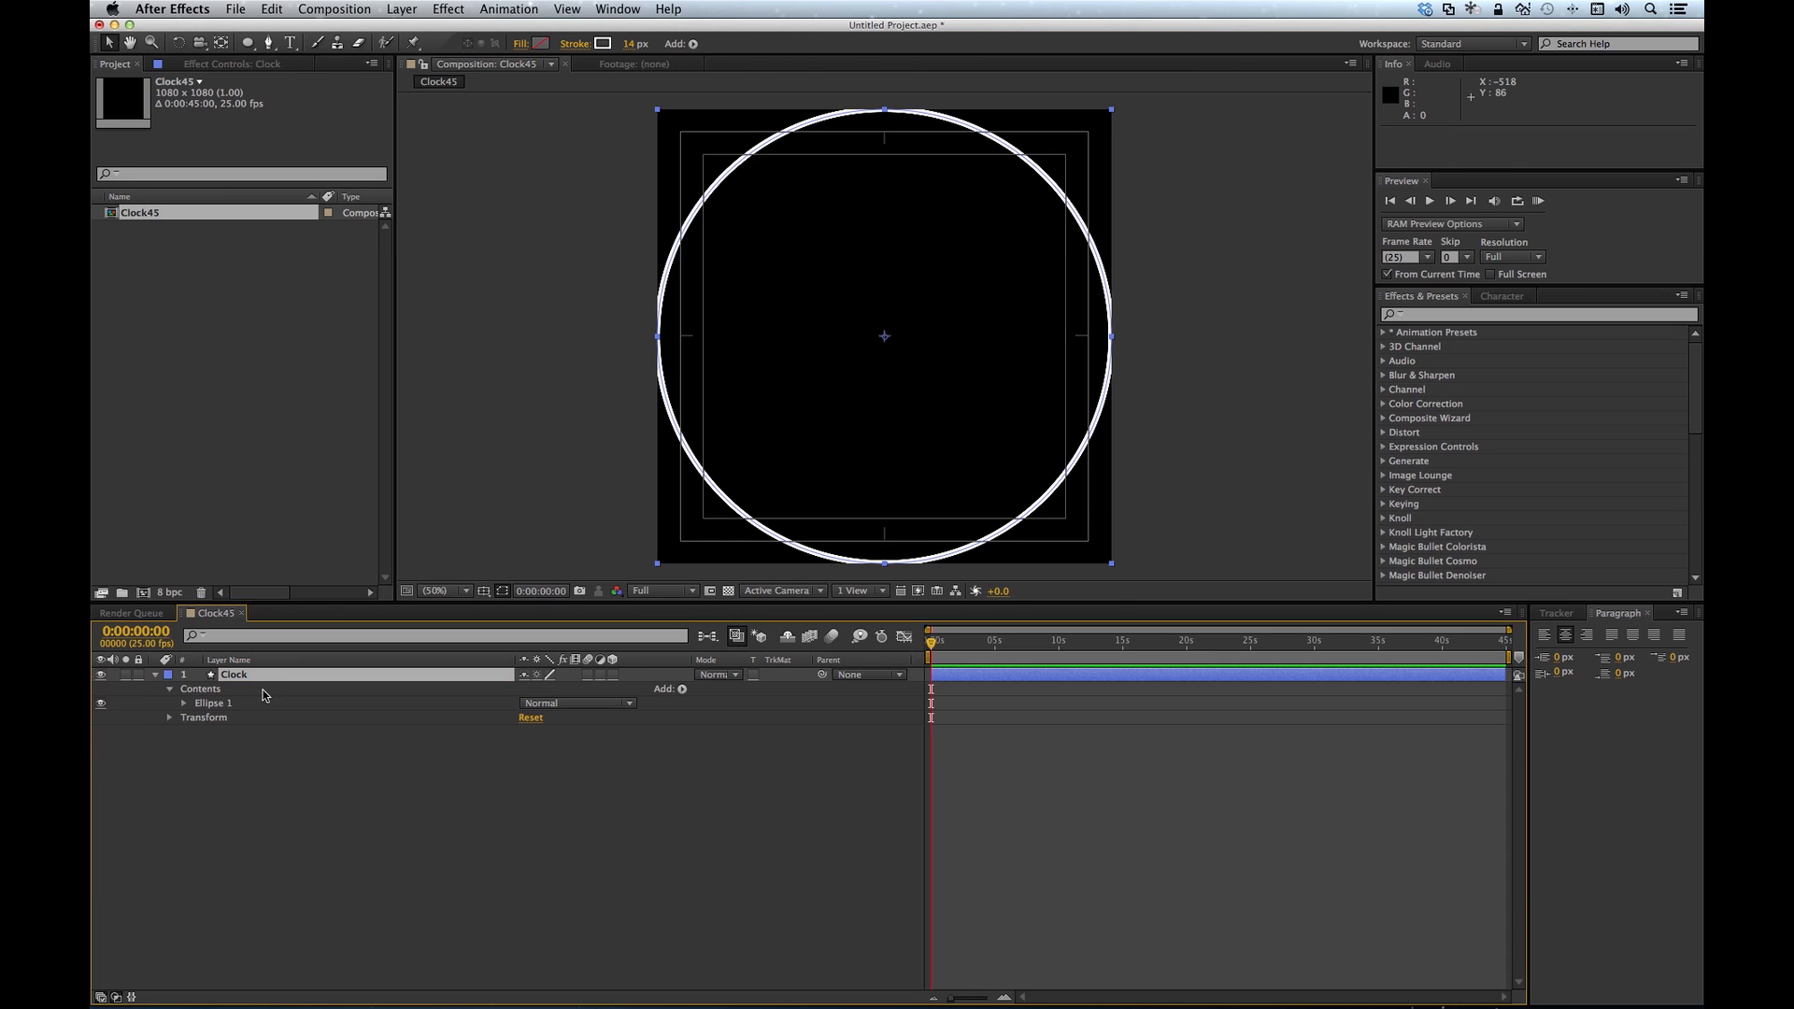
Step: Set the Ellipse Path 1 size of the Clock layer to 720 by 720
{"action": "left_click", "coordinate": [184, 704]}
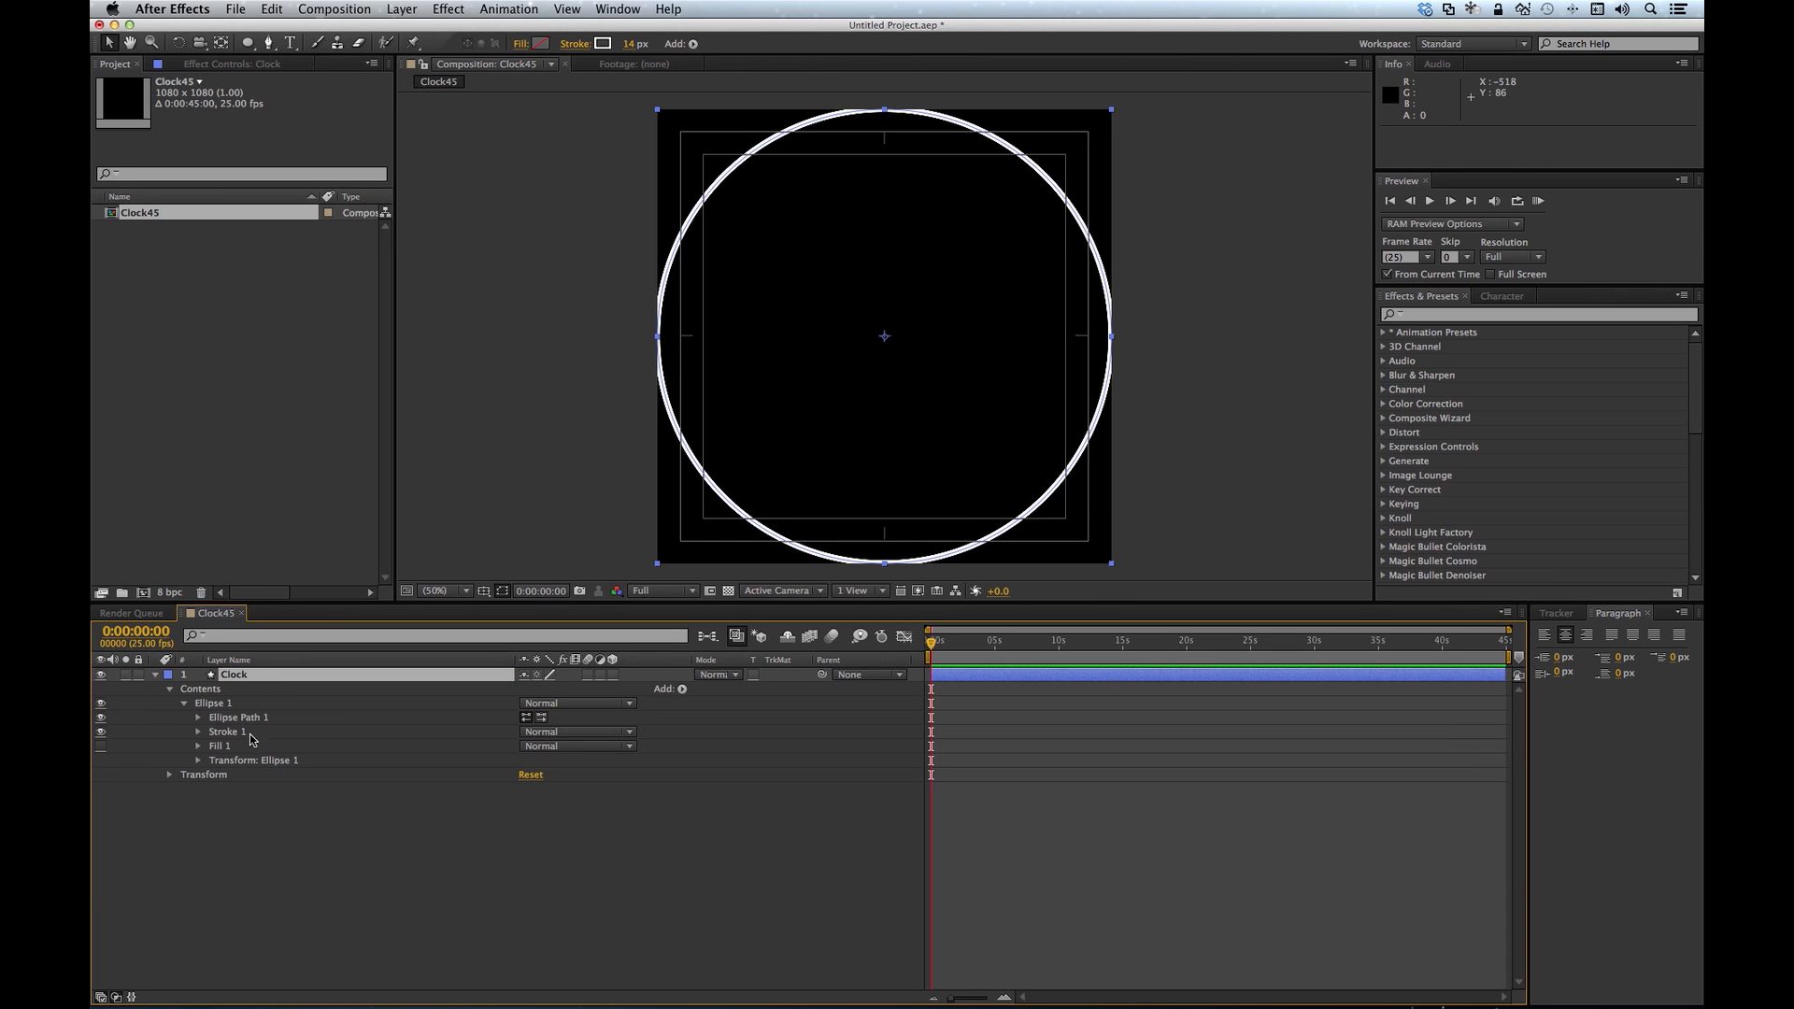
{"action": "left_click", "coordinate": [198, 718]}
{"action": "left_click_drag", "start_coordinate": [598, 736], "coordinate": [336, 783]}
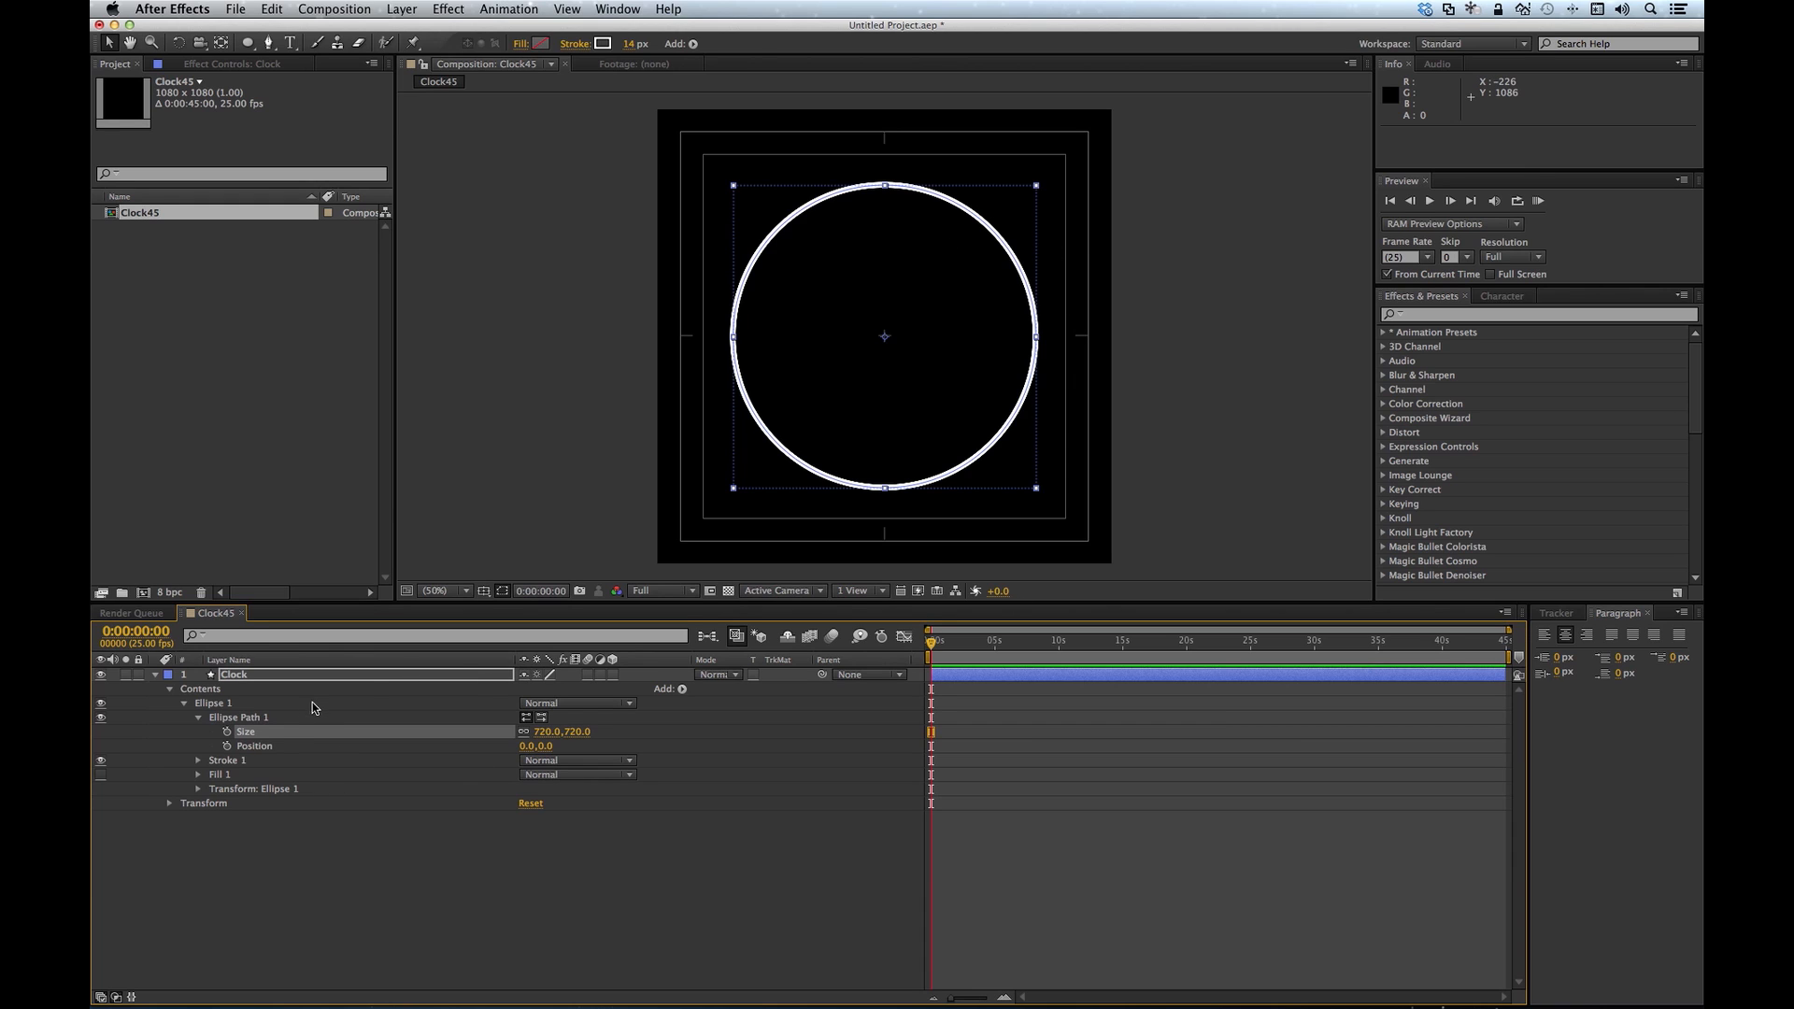
Step: Add Trim Paths to the Clock layer's Contents and expand its properties
{"action": "left_click", "coordinate": [187, 705]}
{"action": "left_click", "coordinate": [203, 692]}
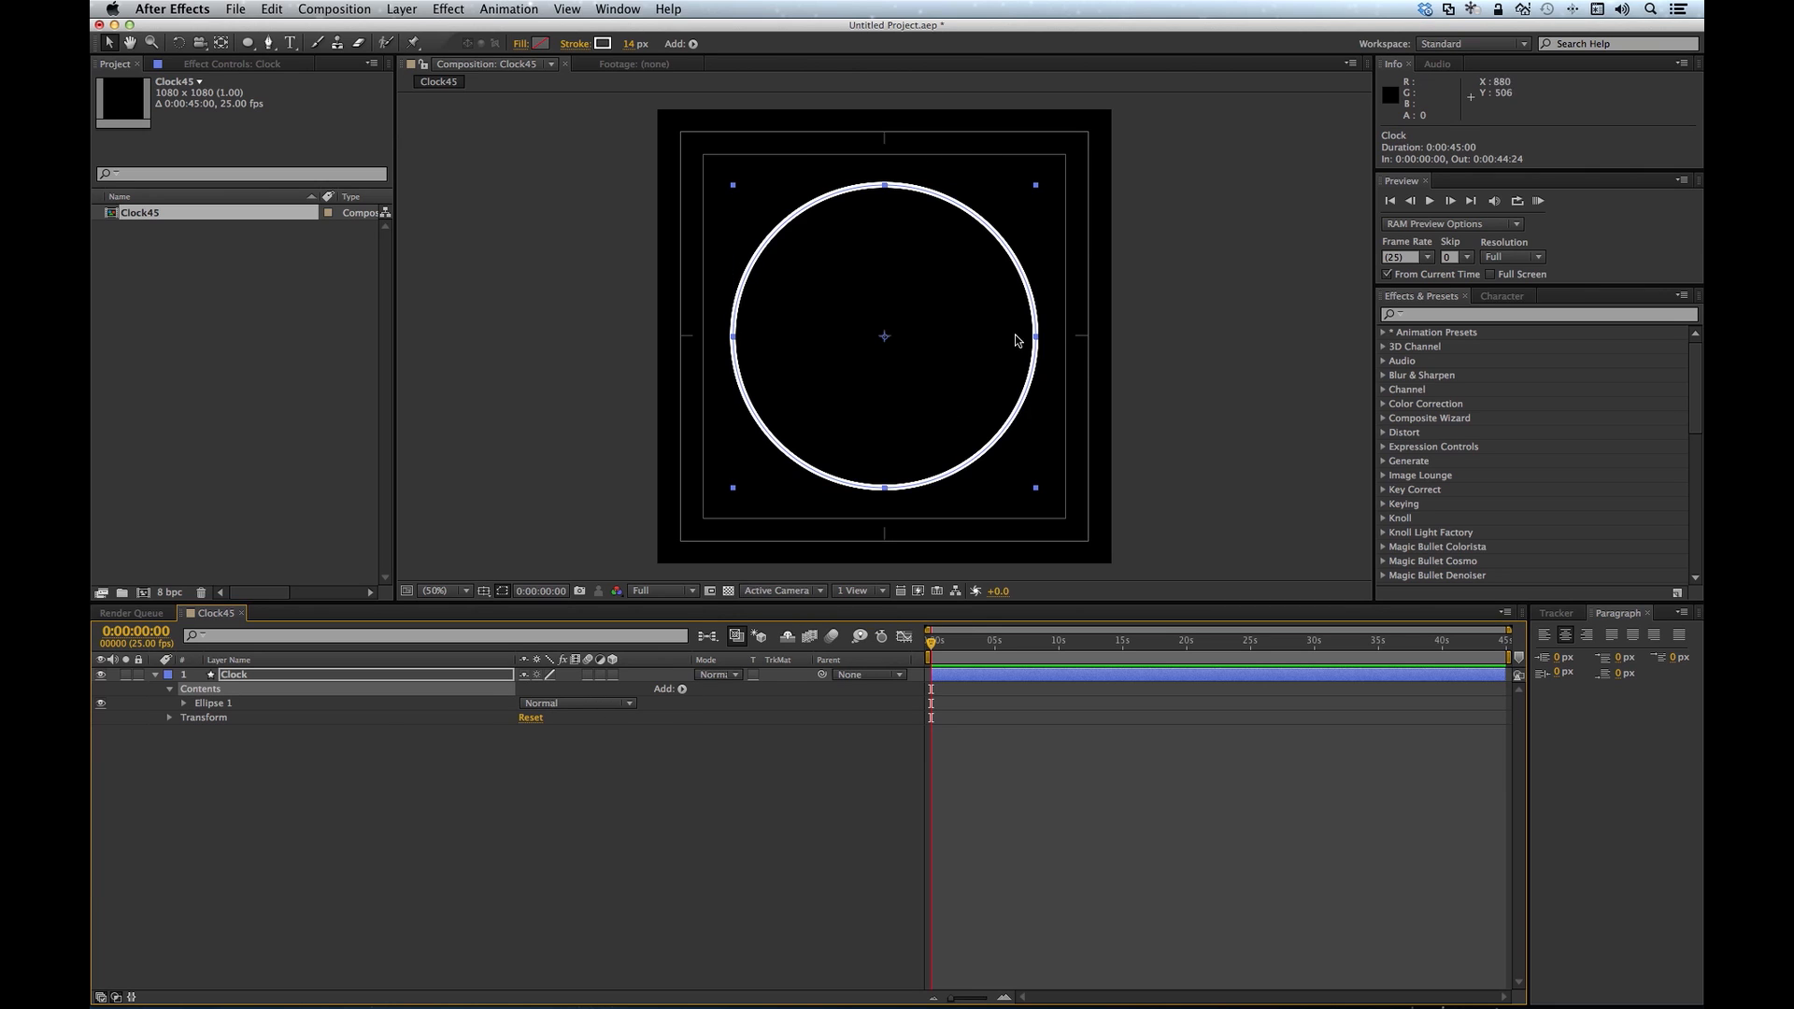
{"action": "left_click", "coordinate": [682, 691]}
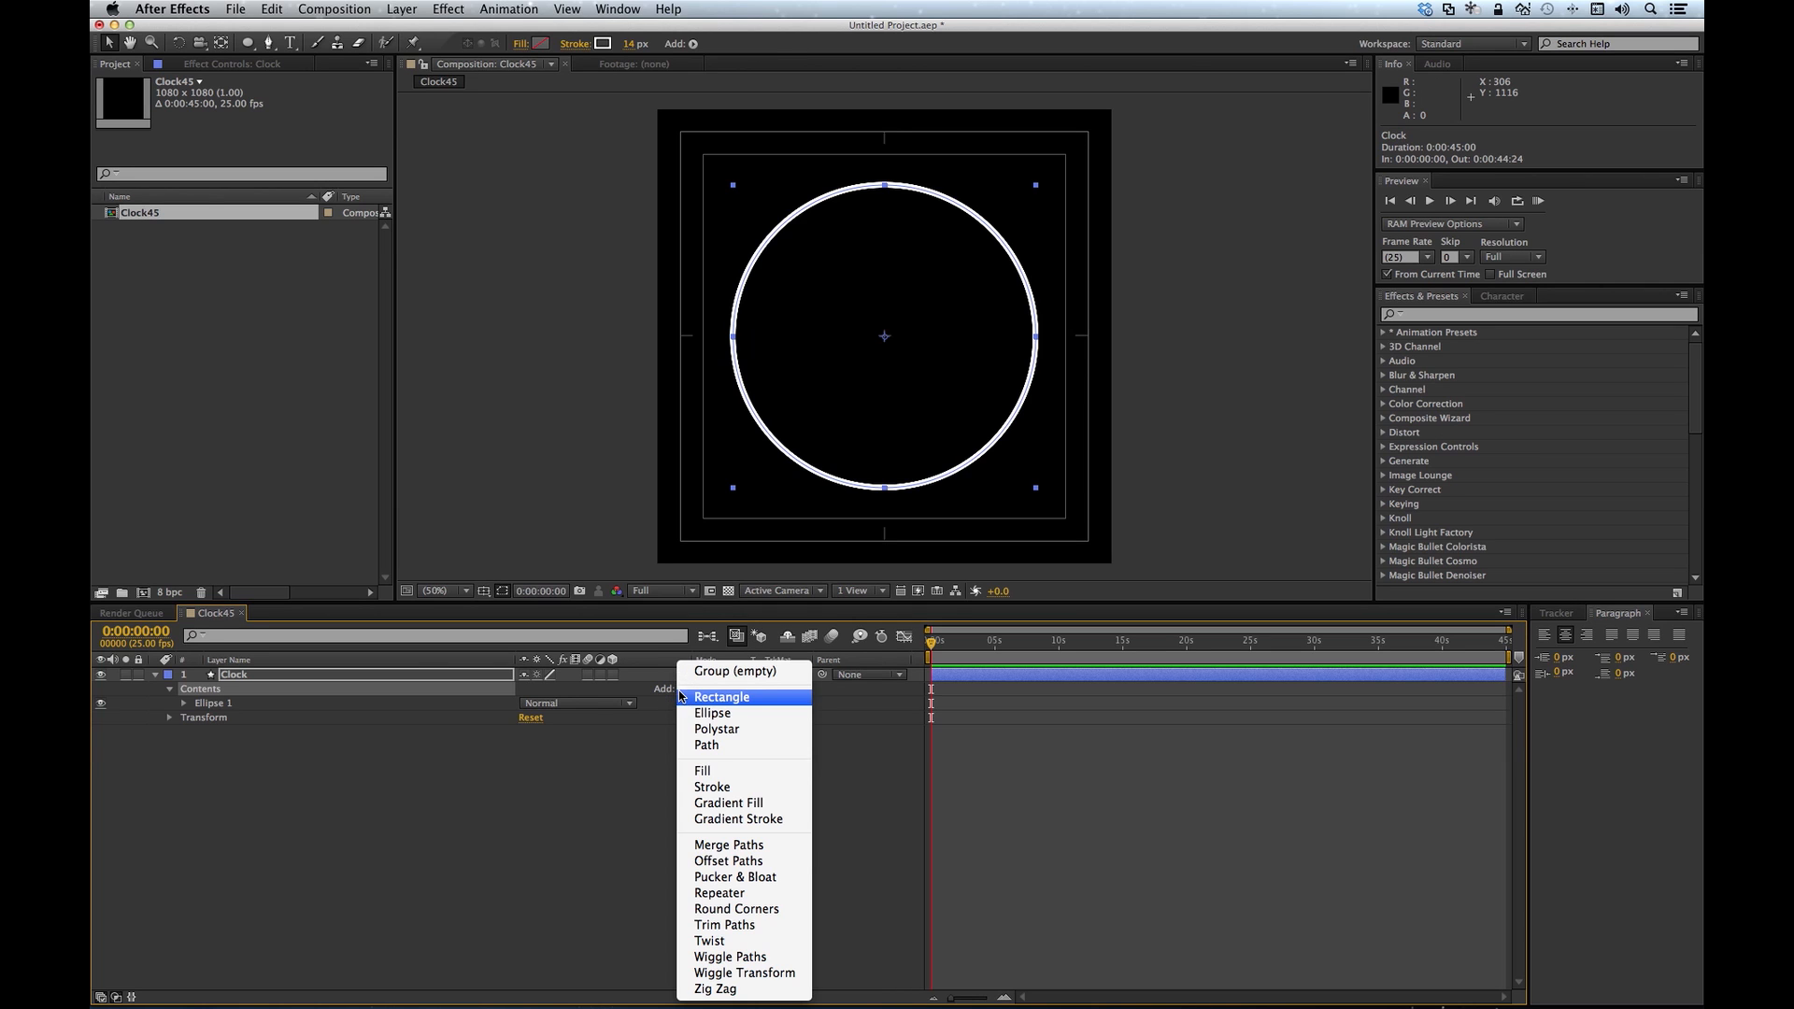
{"action": "left_click", "coordinate": [721, 925]}
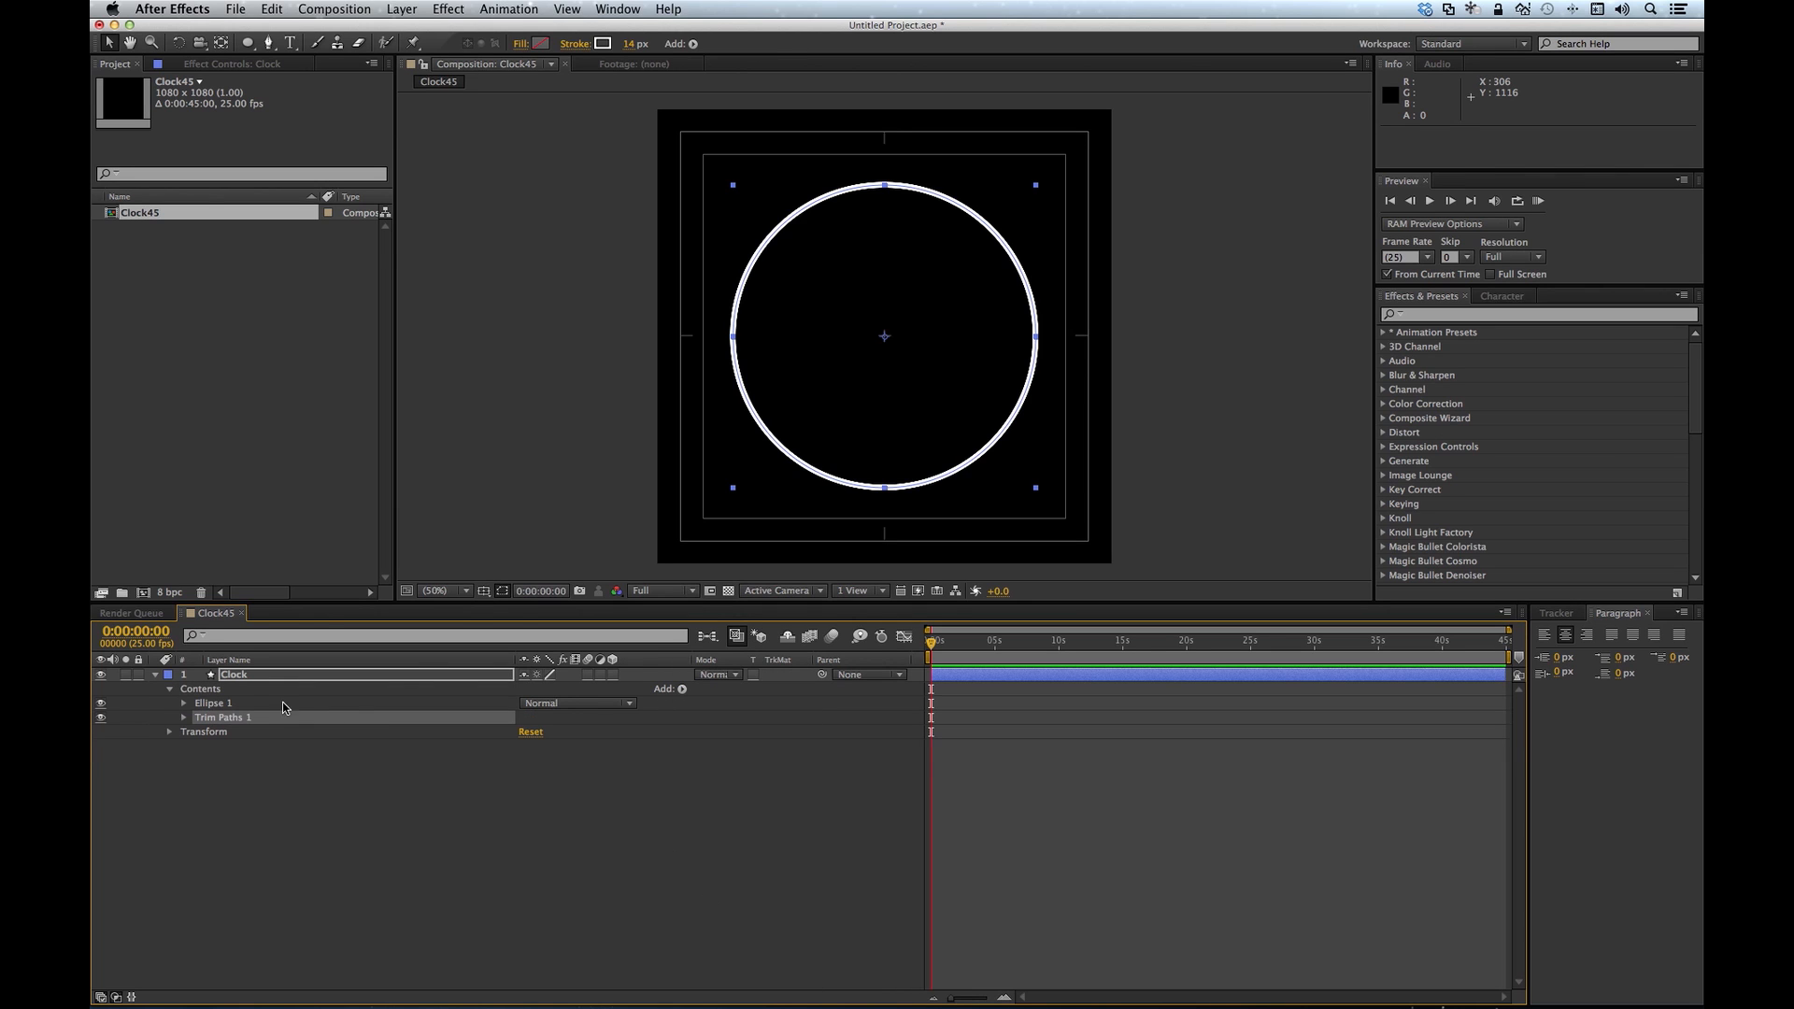
{"action": "left_click", "coordinate": [185, 718]}
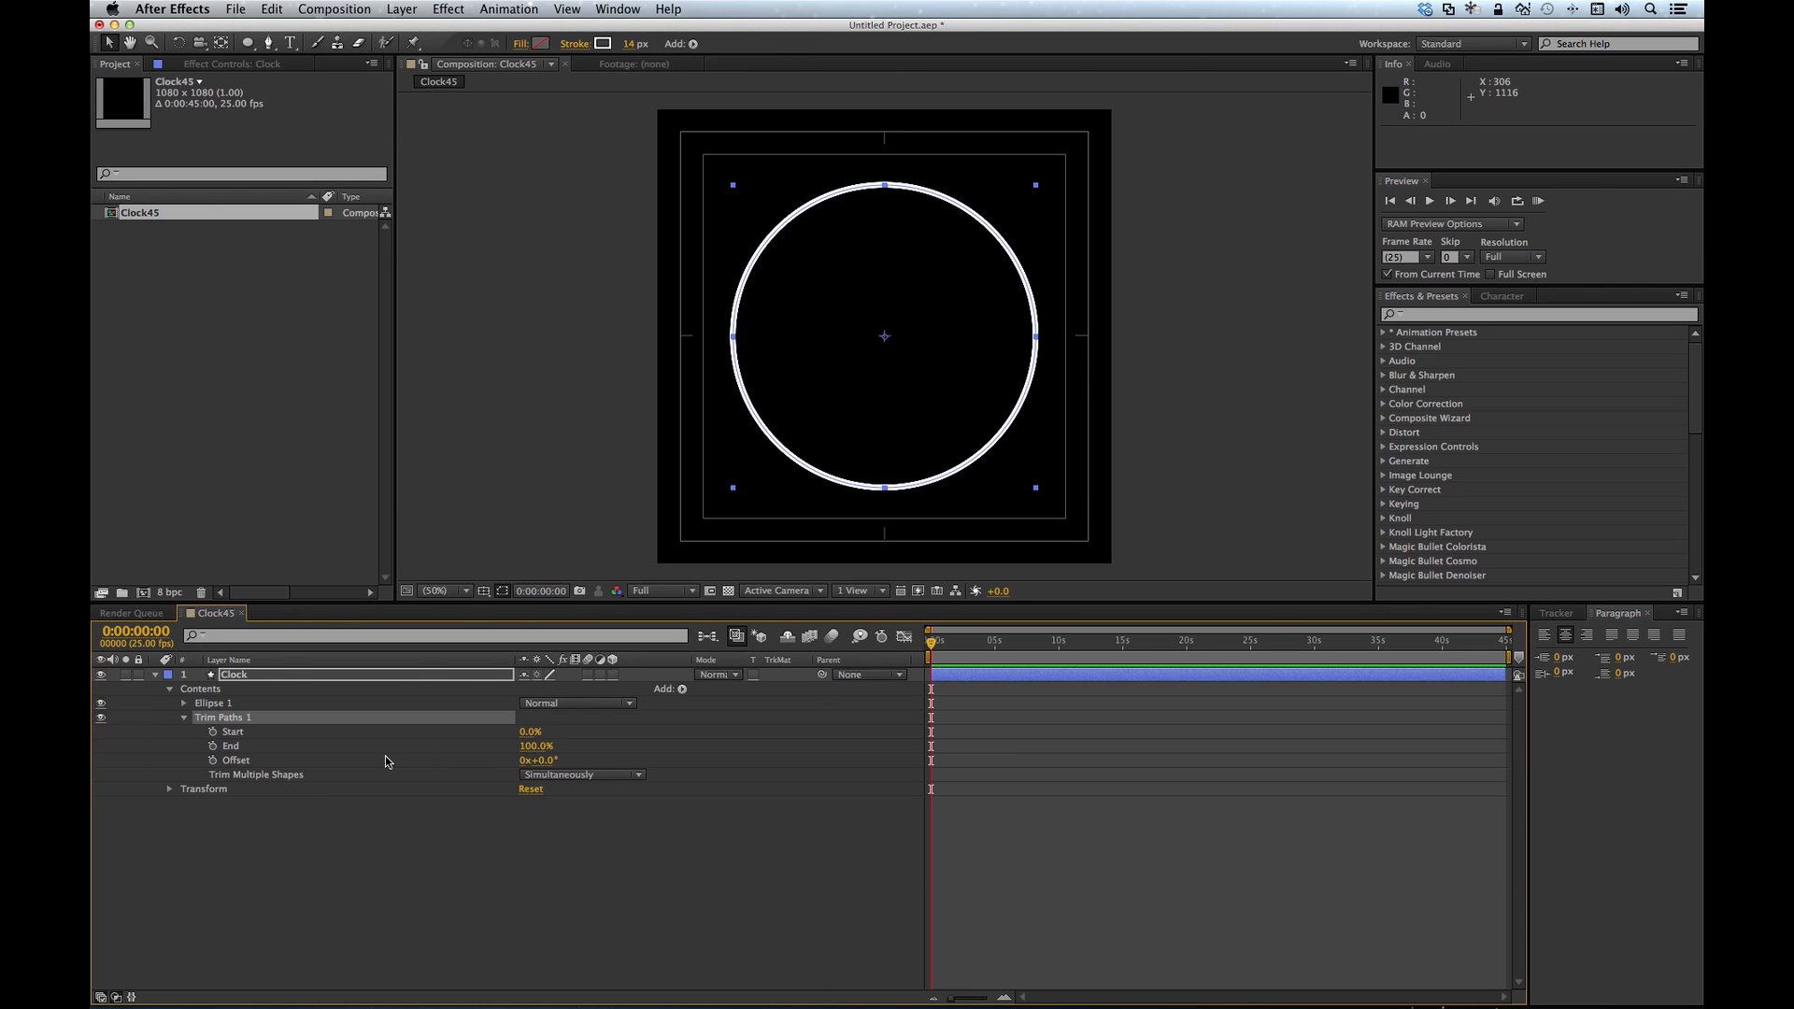
Step: Try Trim Paths values of Start 26%, End 53% and Offset 51°, and undo these changes
{"action": "mouse_move", "coordinate": [531, 734]}
{"action": "left_mouse_down"}
{"action": "mouse_move", "coordinate": [580, 750]}
{"action": "mouse_move", "coordinate": [520, 748]}
{"action": "mouse_move", "coordinate": [568, 762]}
{"action": "mouse_move", "coordinate": [655, 762]}
{"action": "mouse_move", "coordinate": [584, 766]}
{"action": "left_mouse_up"}
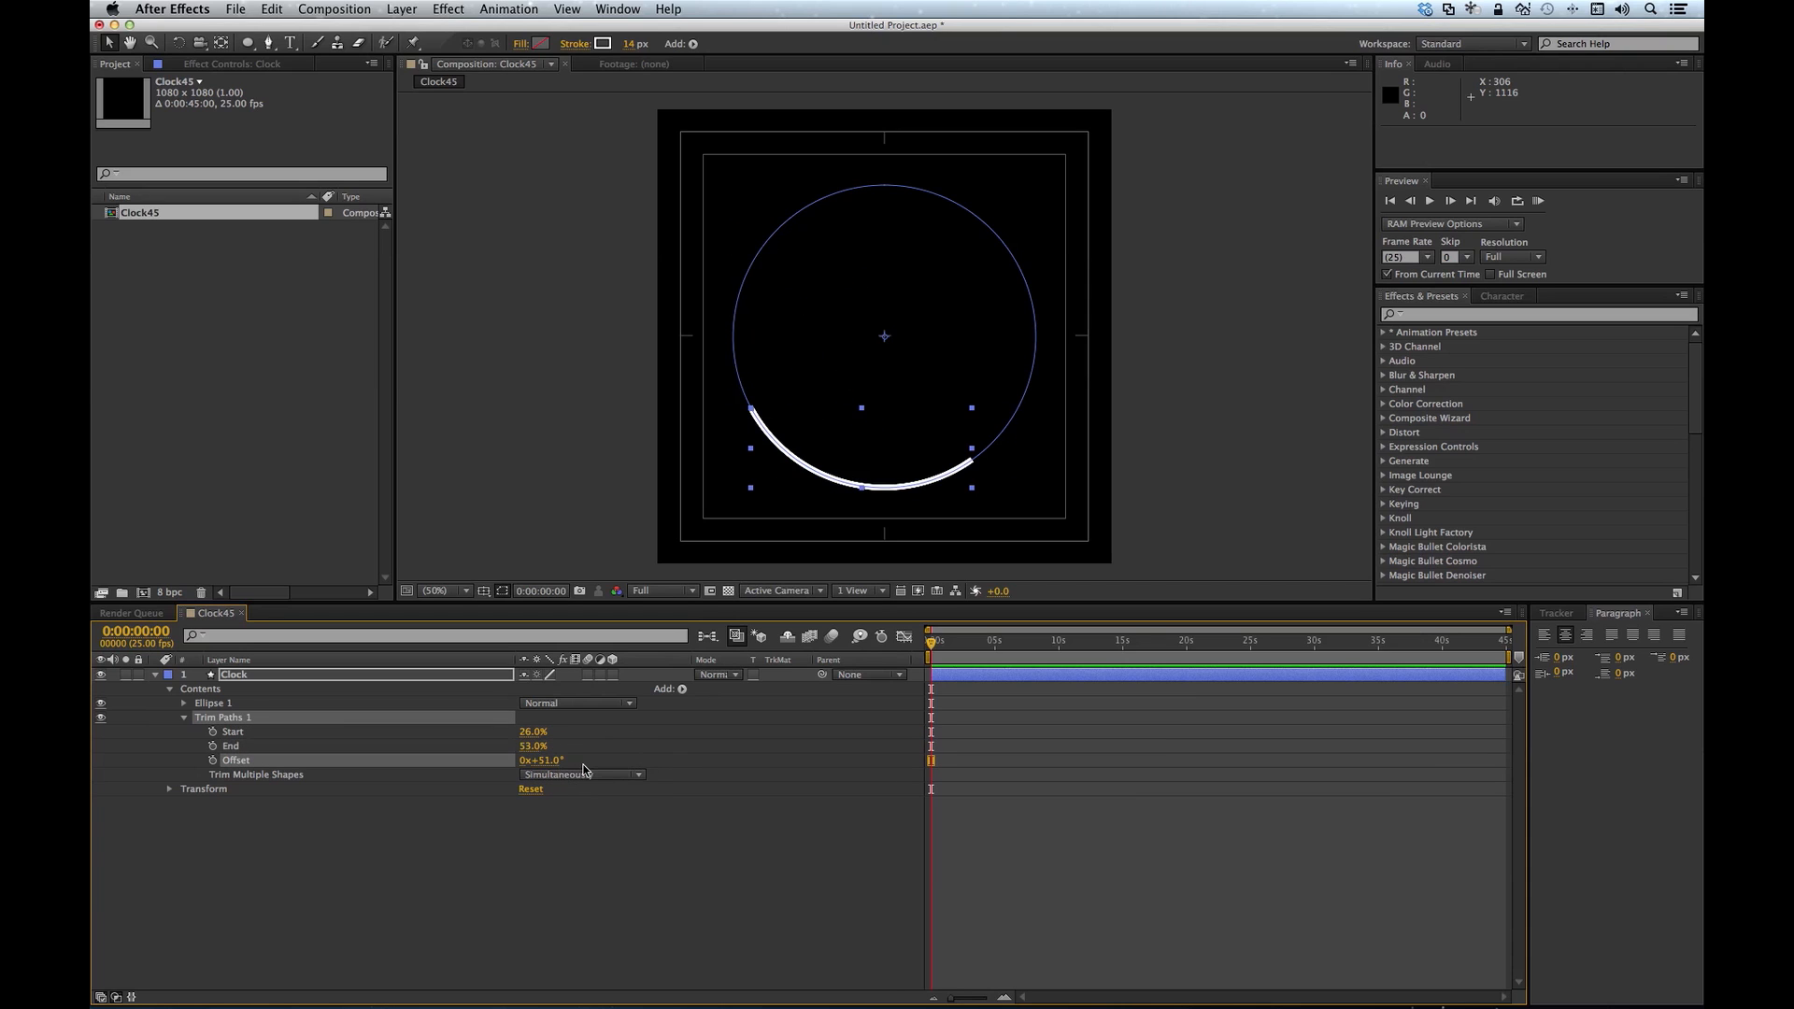
{"action": "key", "text": "super+z"}
{"action": "key", "text": "super+z"}
{"action": "key", "text": "super+z"}
{"action": "key", "text": "super+z"}
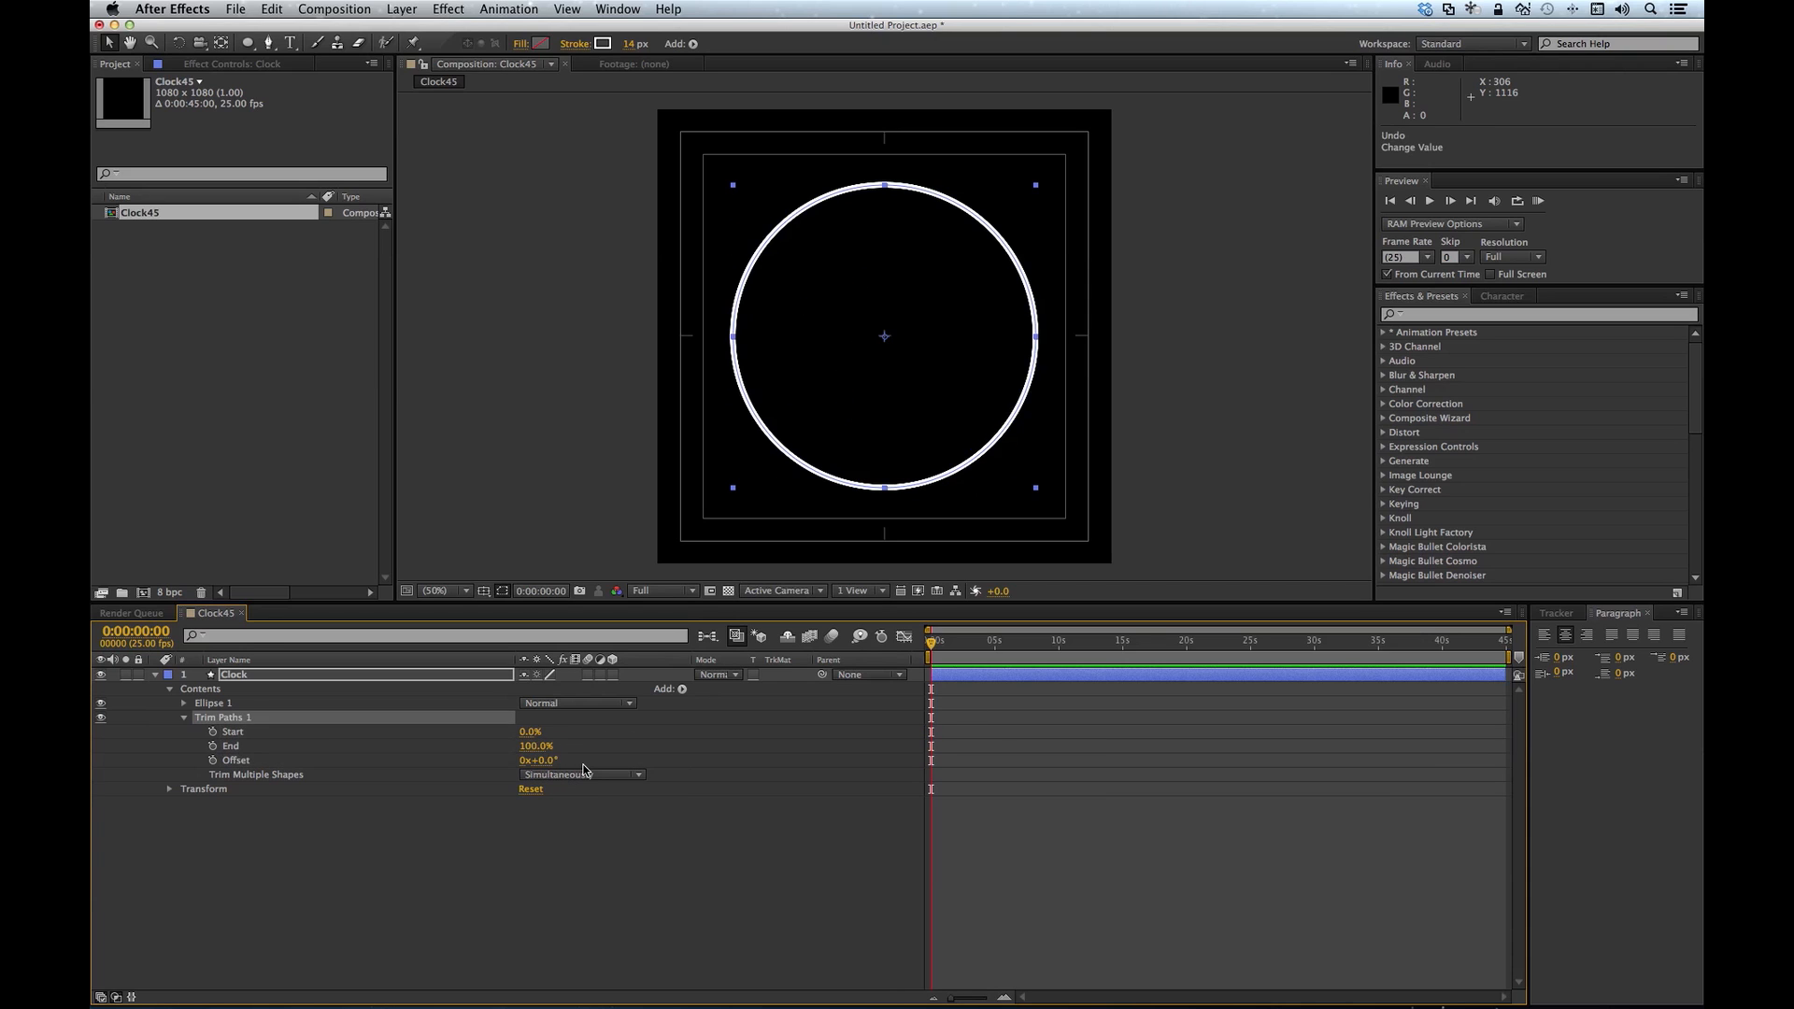
Step: Add the expression 100-(thisComp.duration*100/60) to the Start property of Trim Paths 1
{"action": "left_click", "coordinate": [216, 735], "text": "alt"}
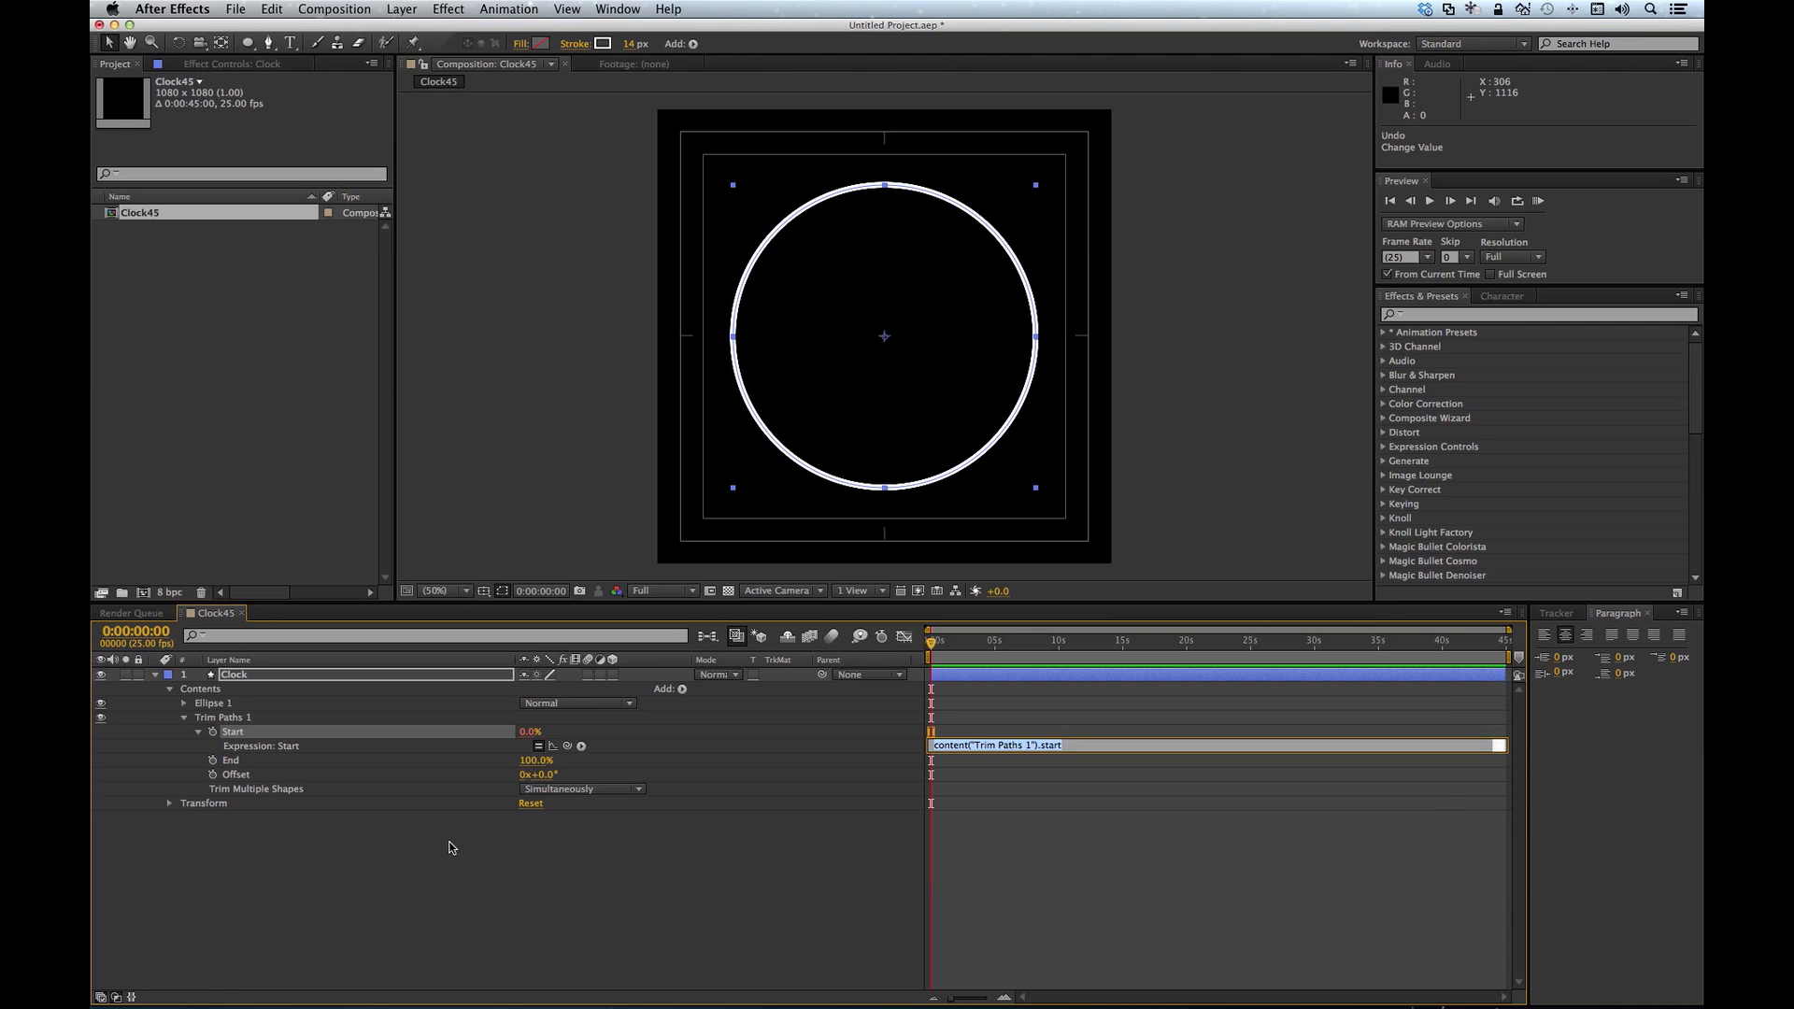
{"action": "type", "text": "100-("}
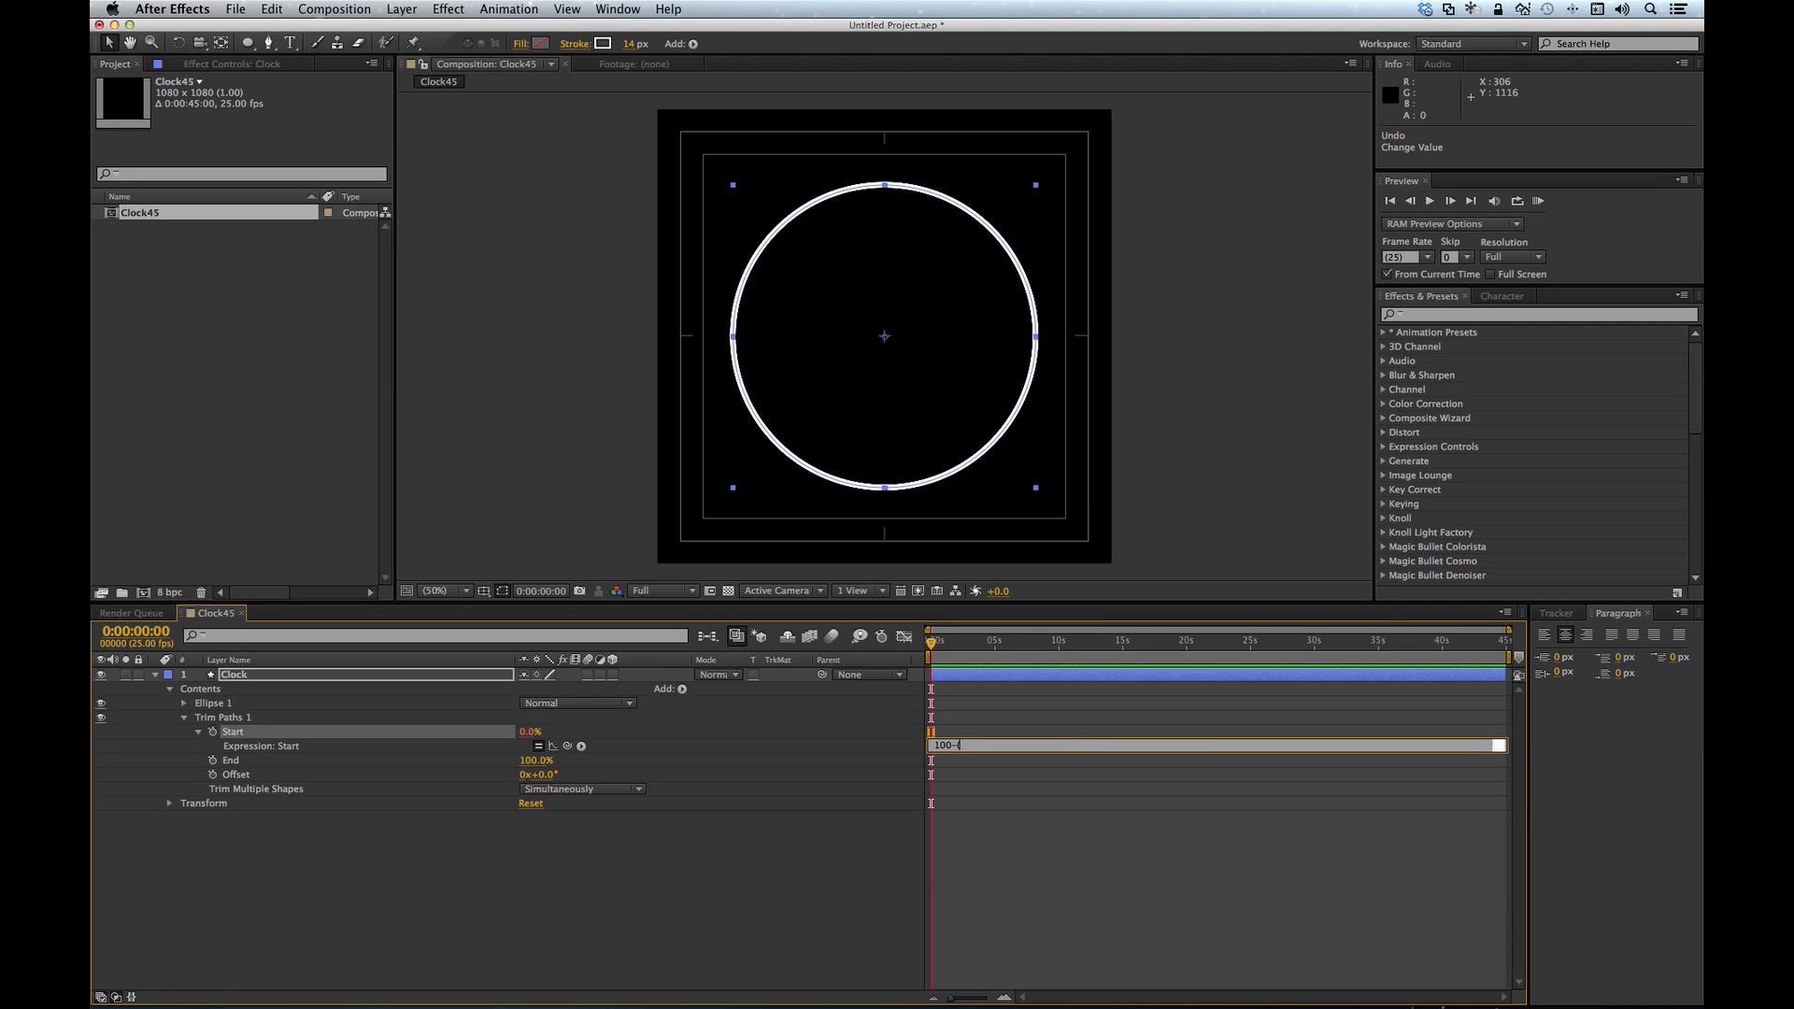
{"action": "type", "text": "thisComp.durati"}
{"action": "type", "text": "on*100/60)"}
{"action": "key", "text": "KP_Enter"}
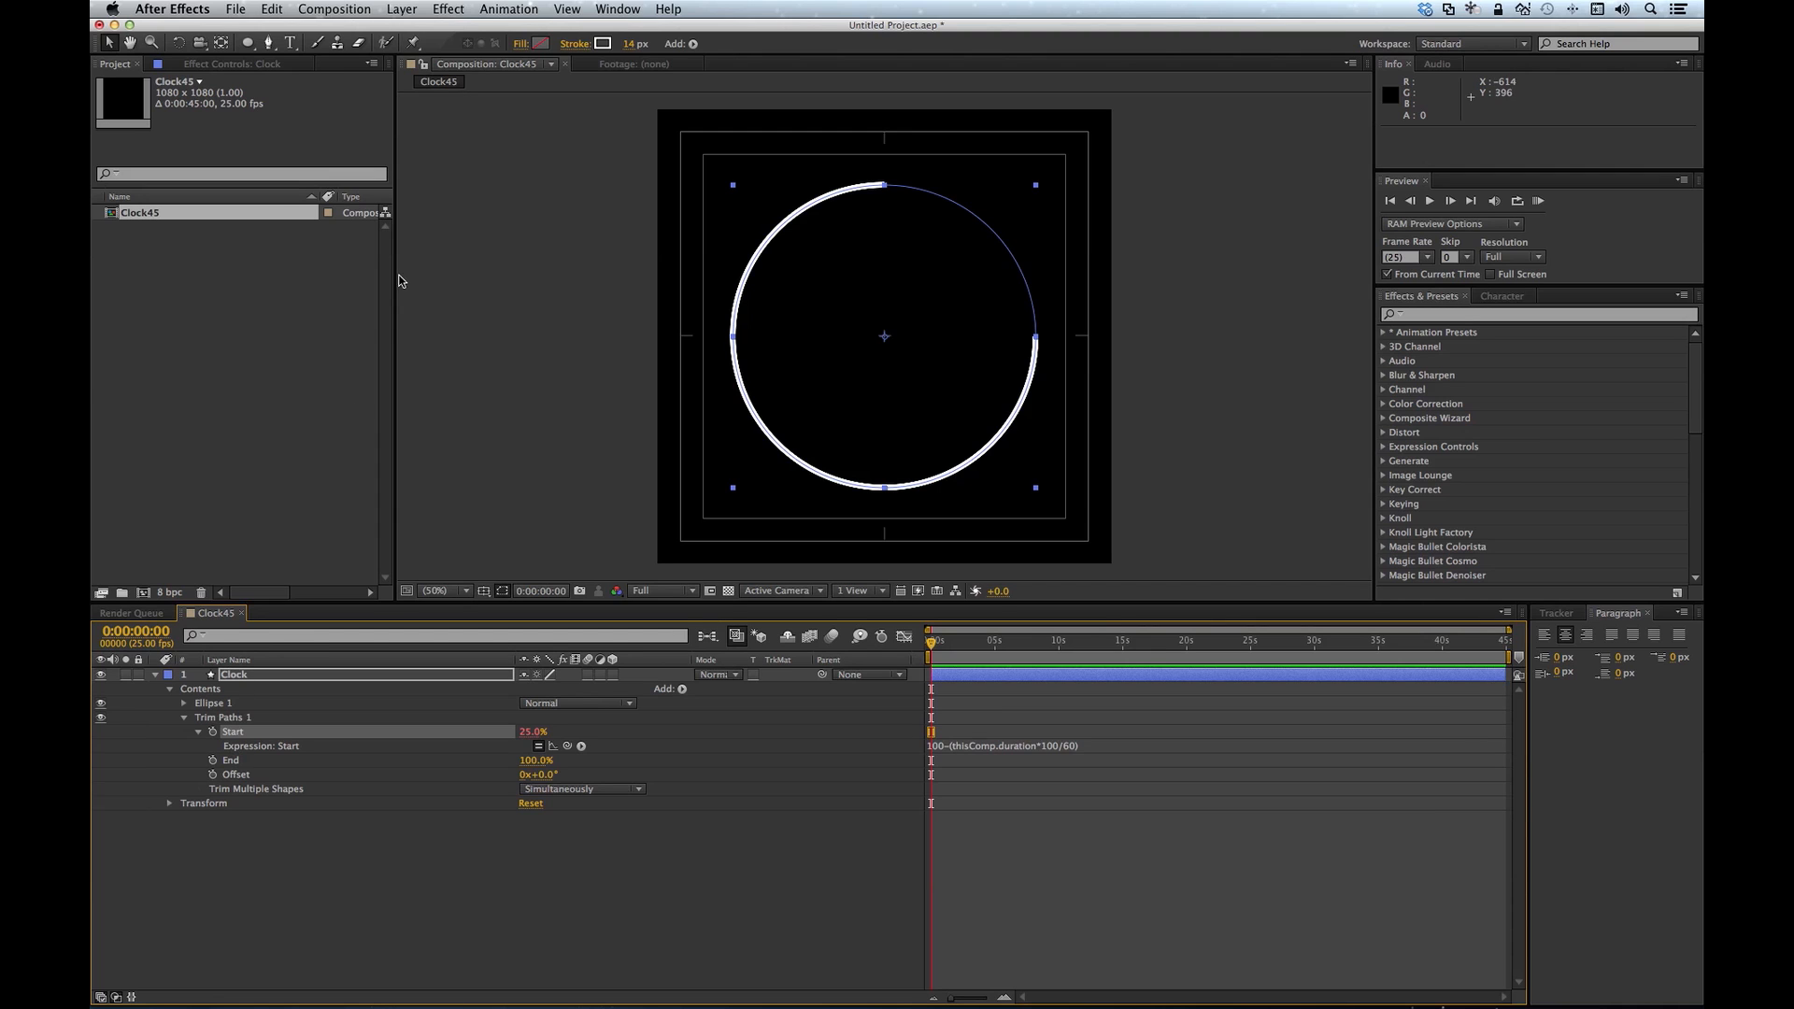
Step: Test the Start expression with a composition duration of 0:00:30:00, and undo the duration change
{"action": "left_click", "coordinate": [342, 13]}
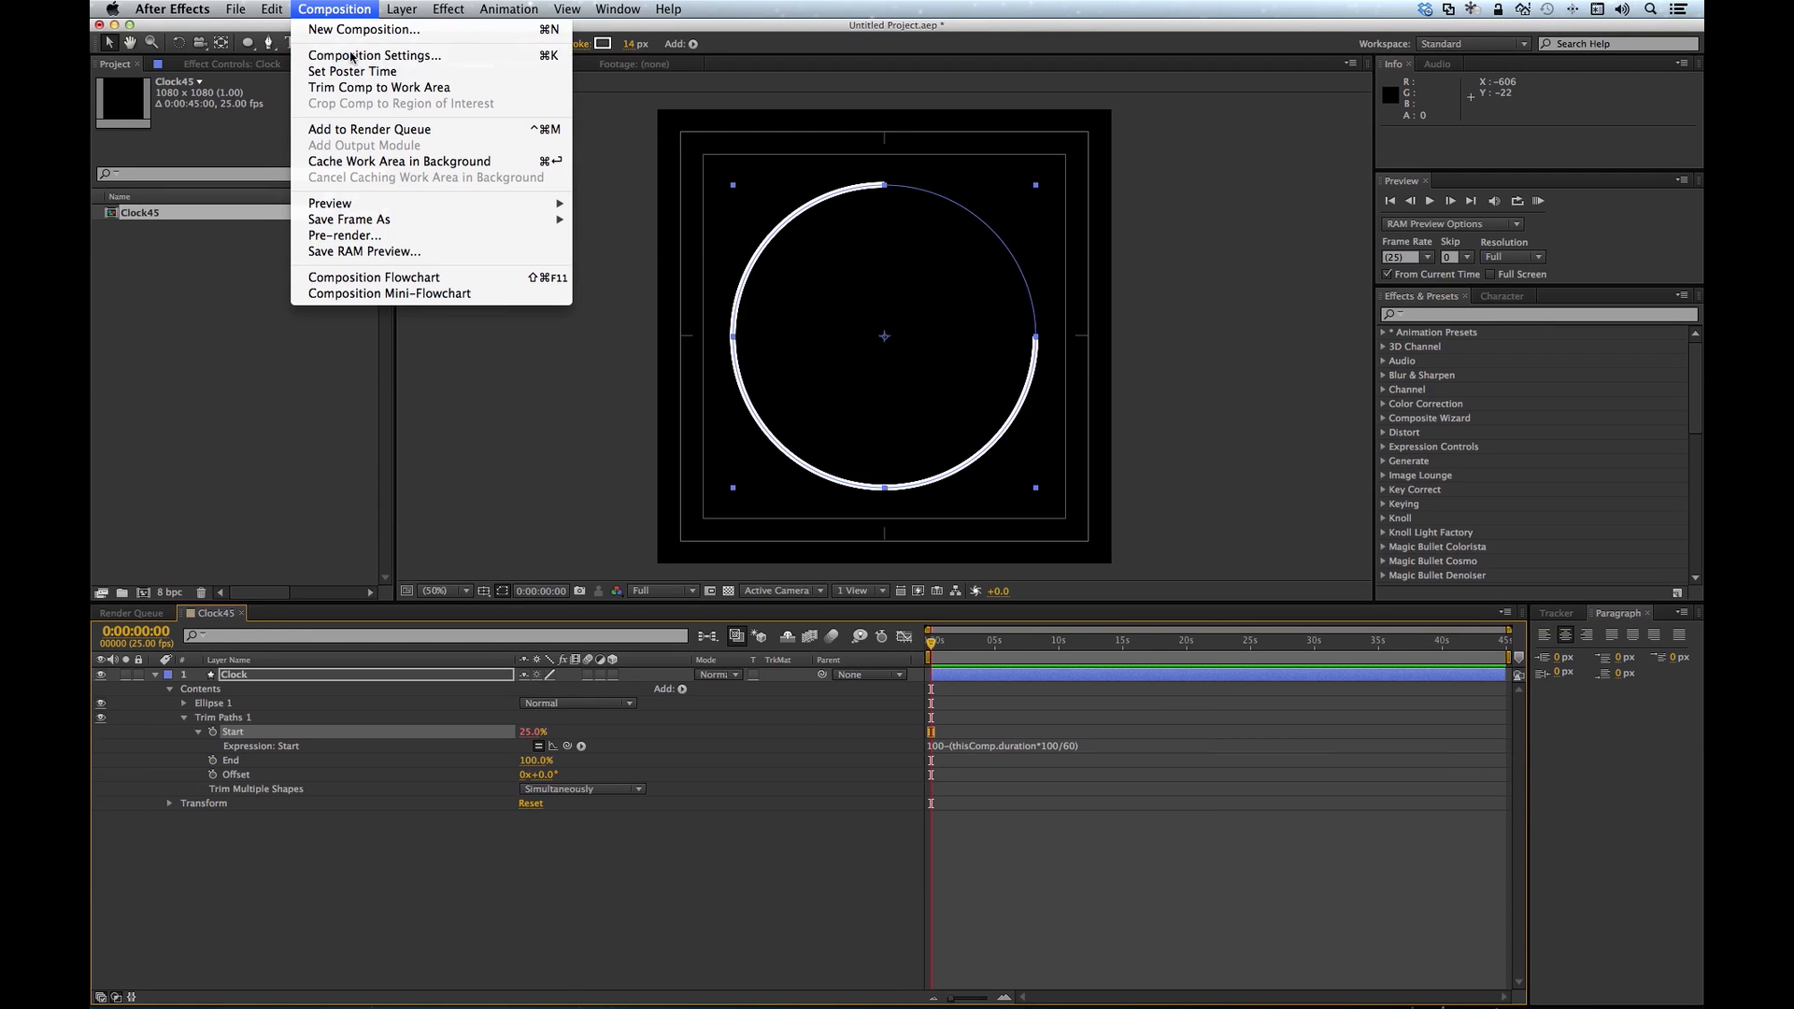
{"action": "left_click", "coordinate": [352, 55]}
{"action": "left_click", "coordinate": [861, 862]}
{"action": "type", "text": "30:00"}
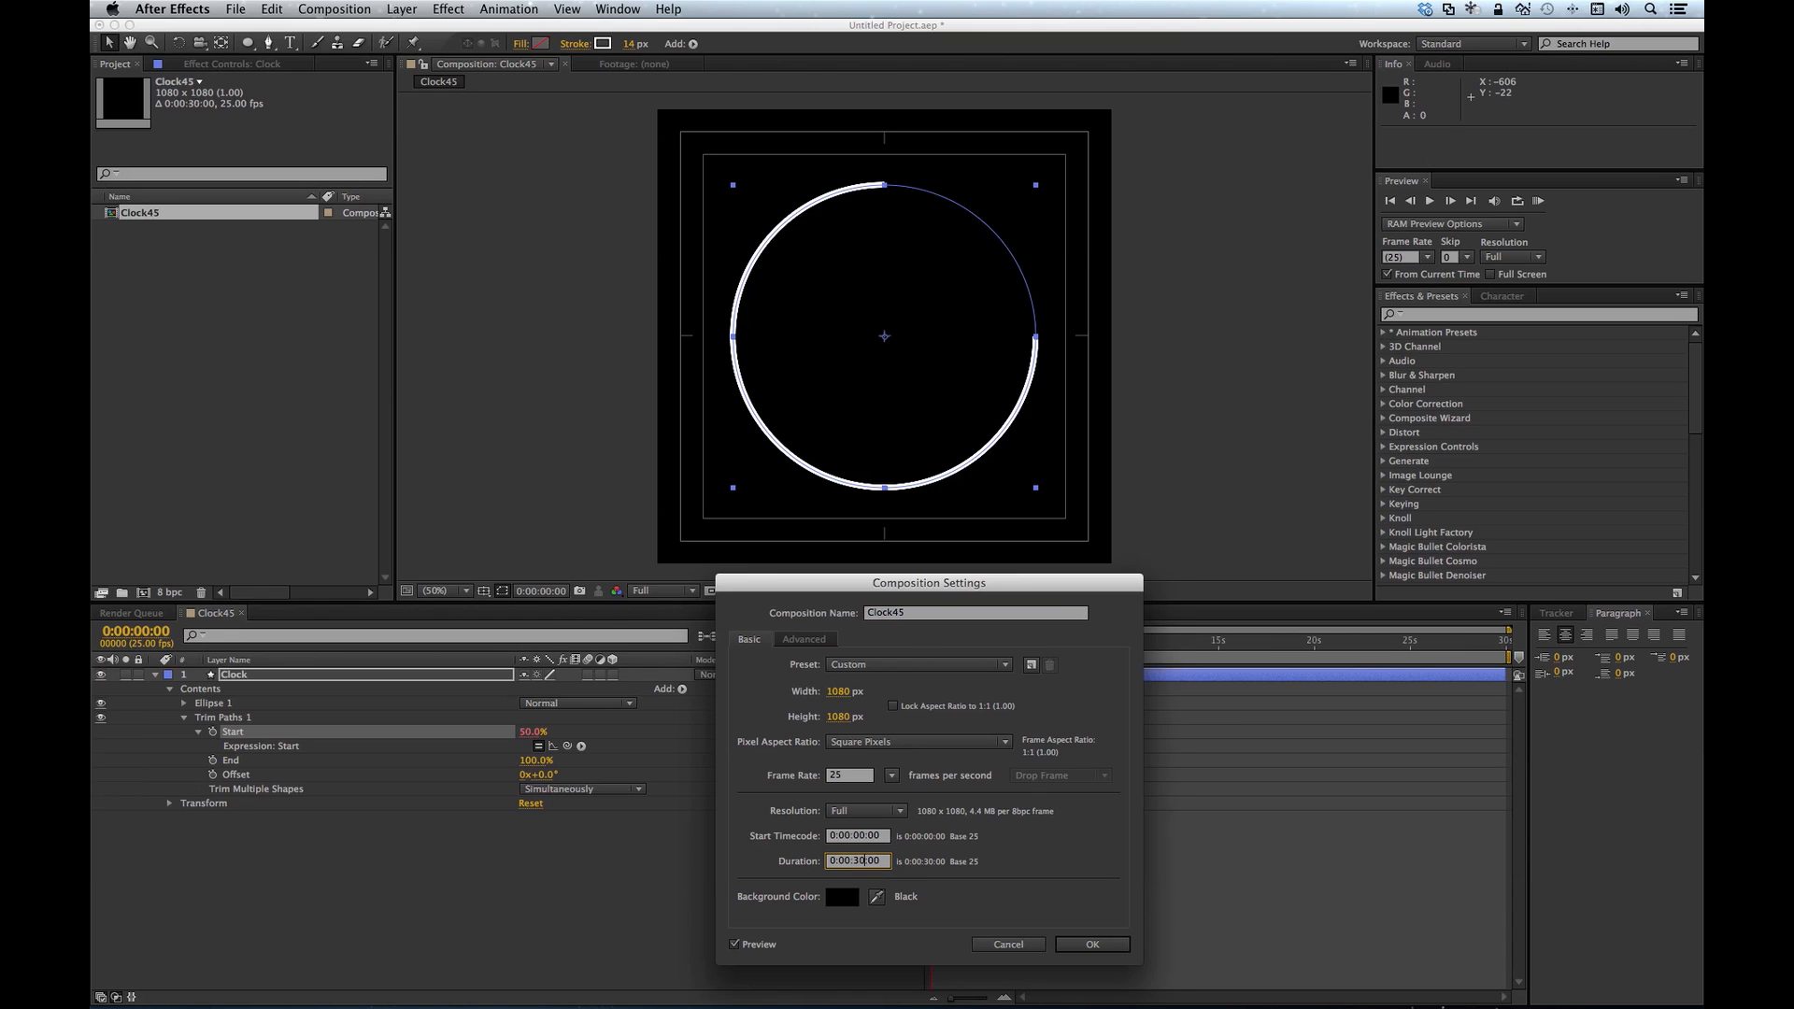
{"action": "key", "text": "Return"}
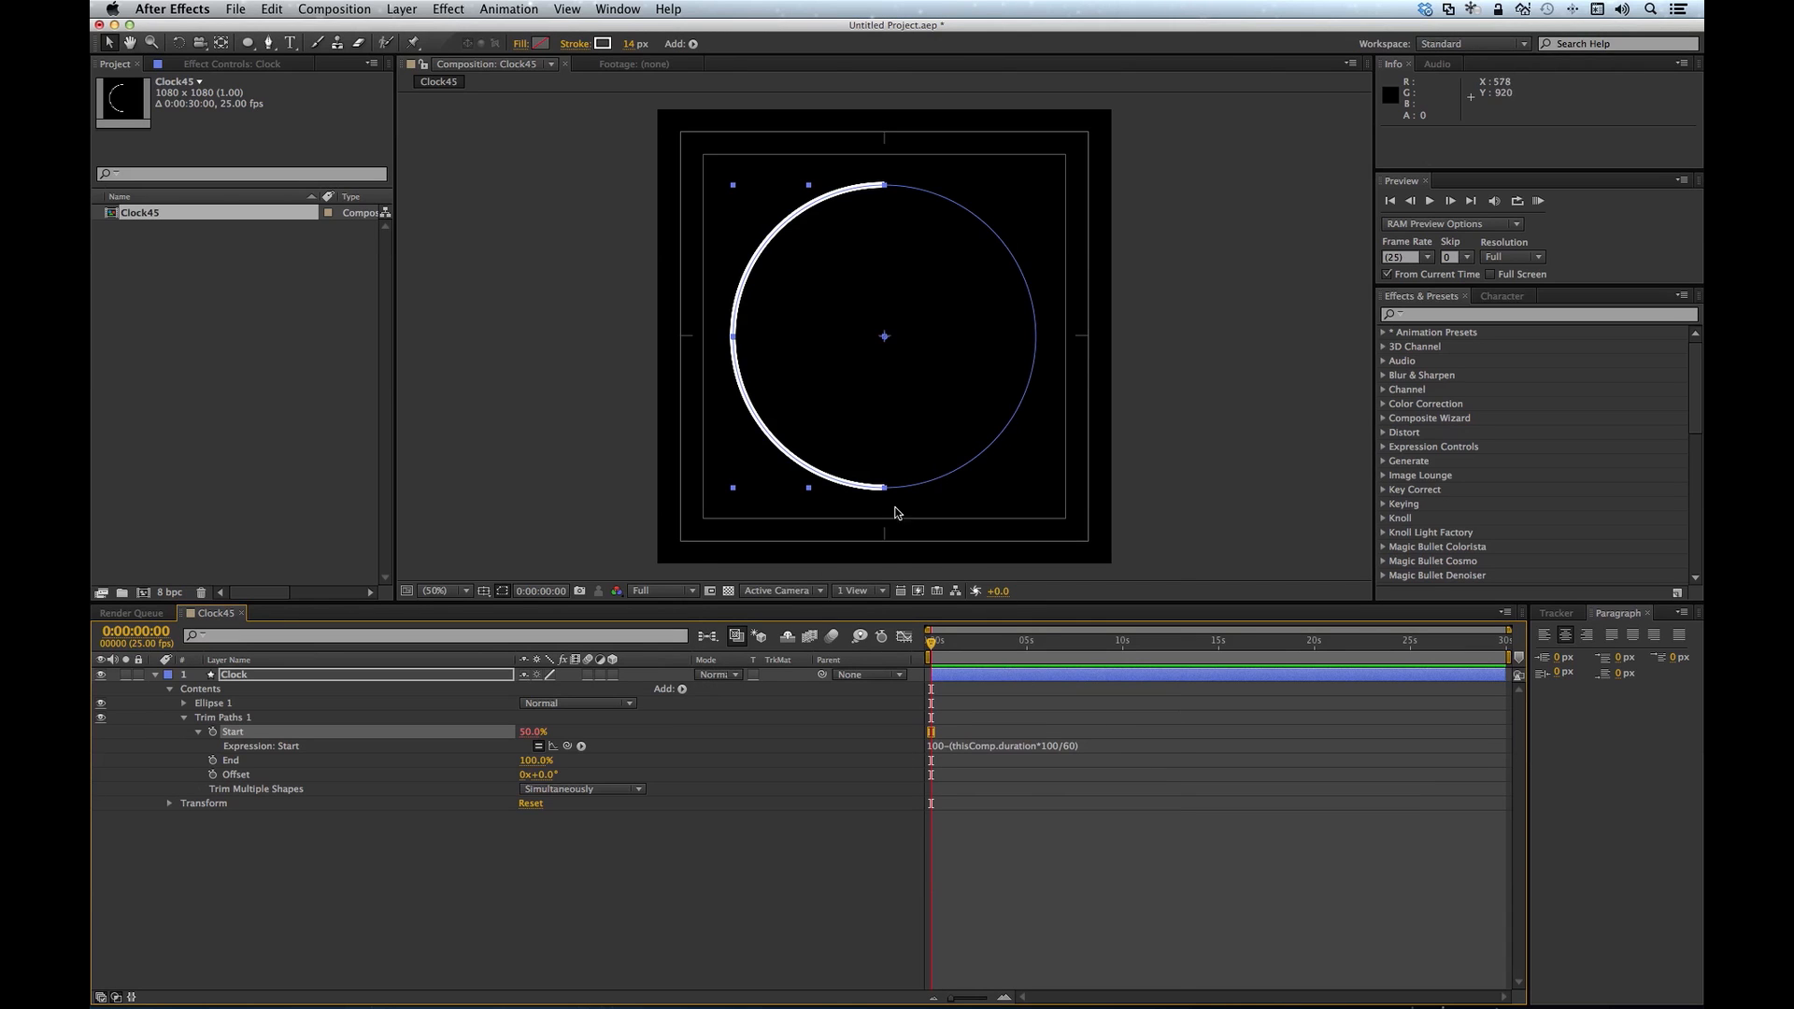
{"action": "key", "text": "super+z"}
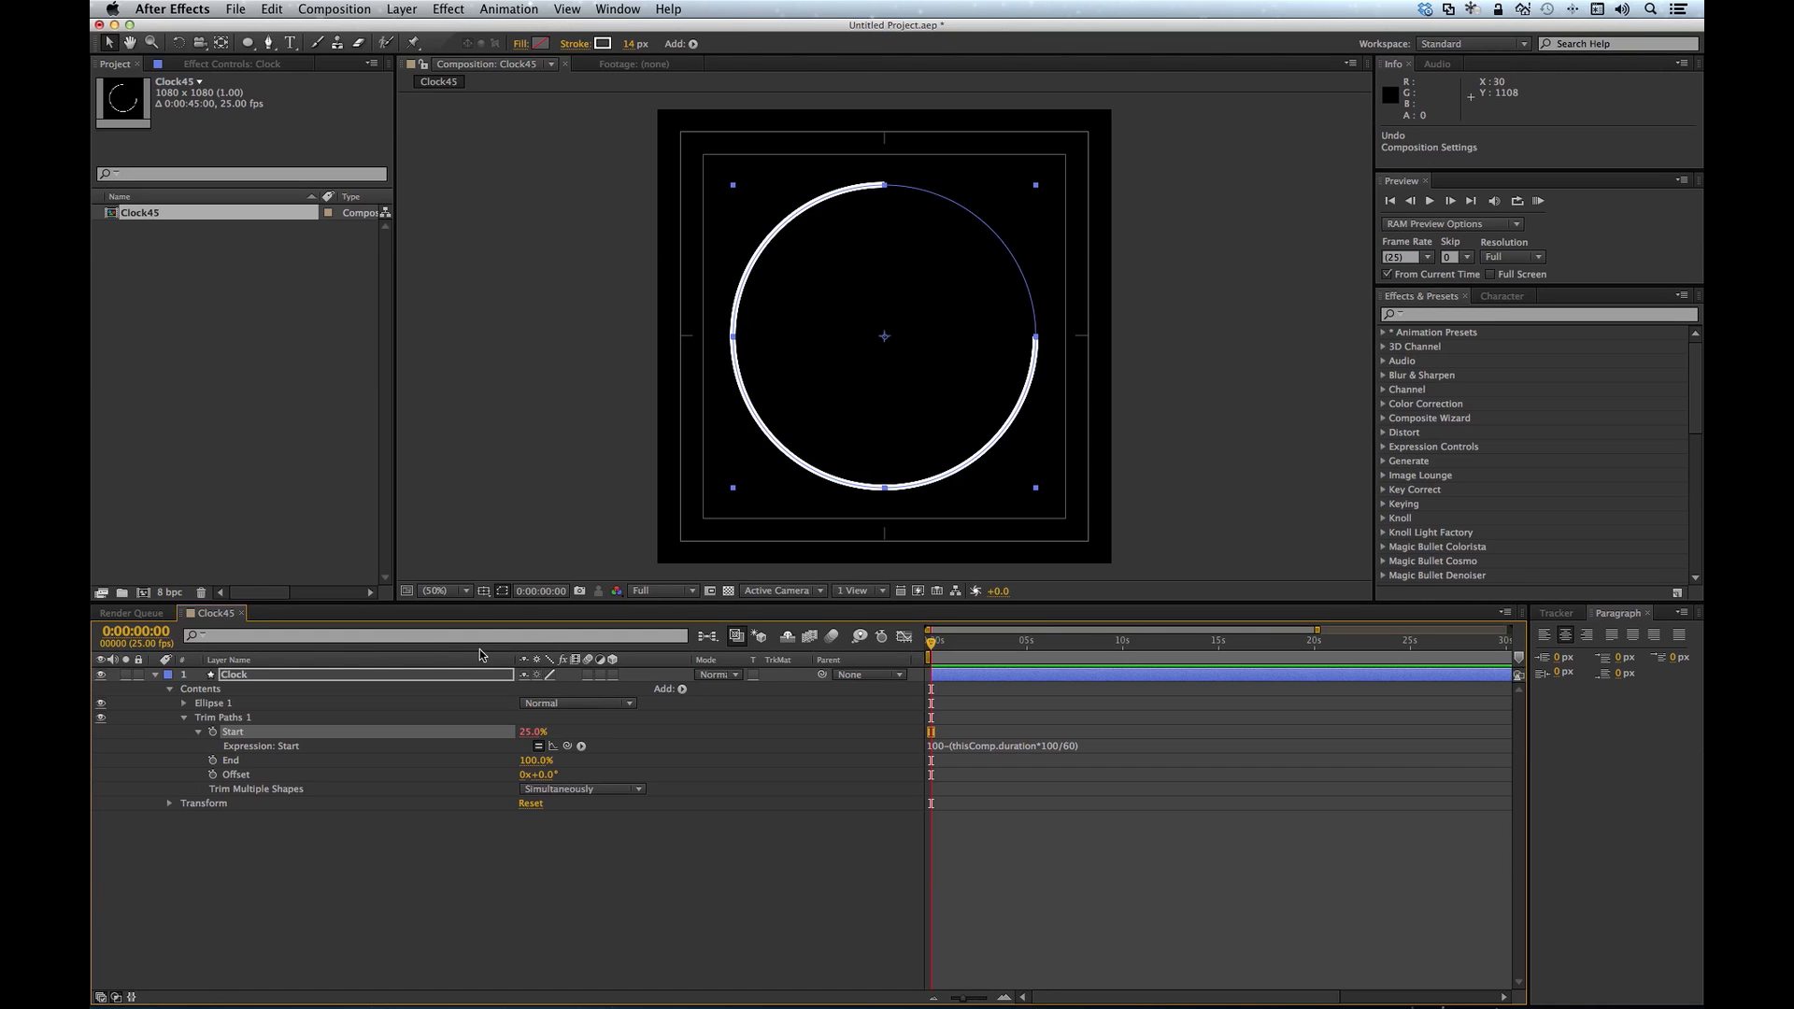
Step: Turn on the grid overlay in the composition view
{"action": "left_click", "coordinate": [484, 592]}
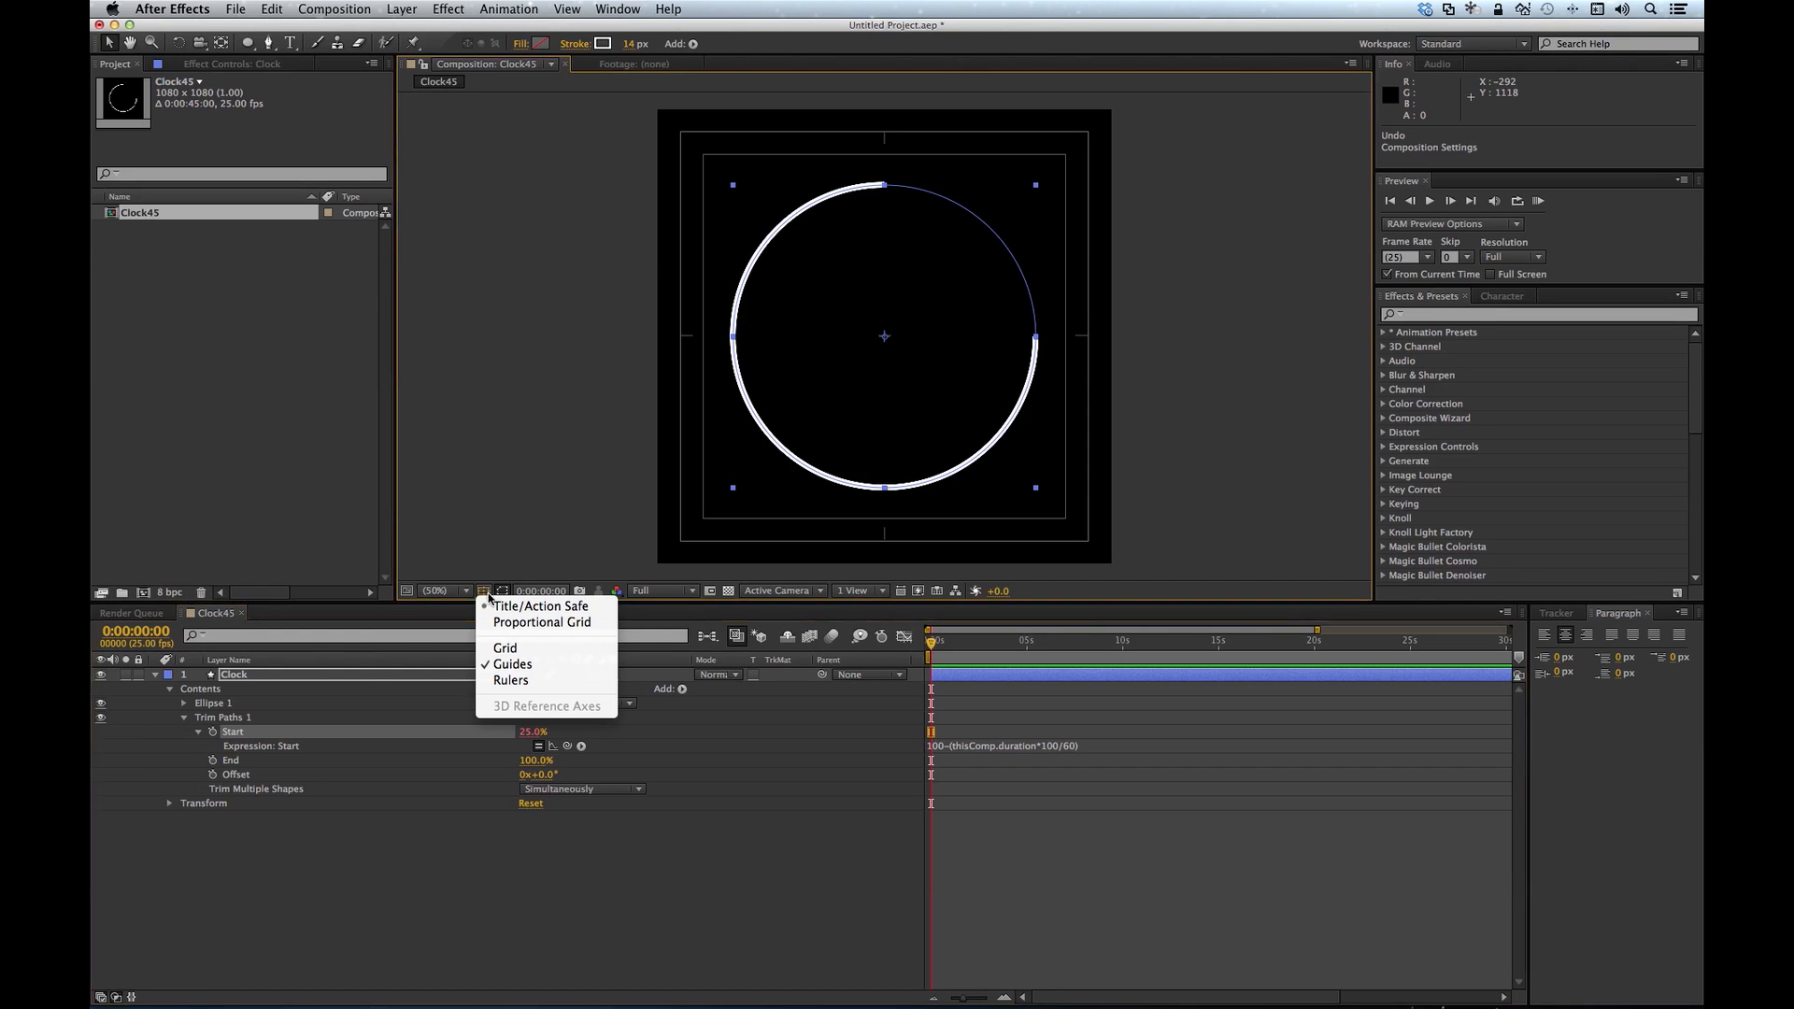
{"action": "left_click", "coordinate": [493, 645]}
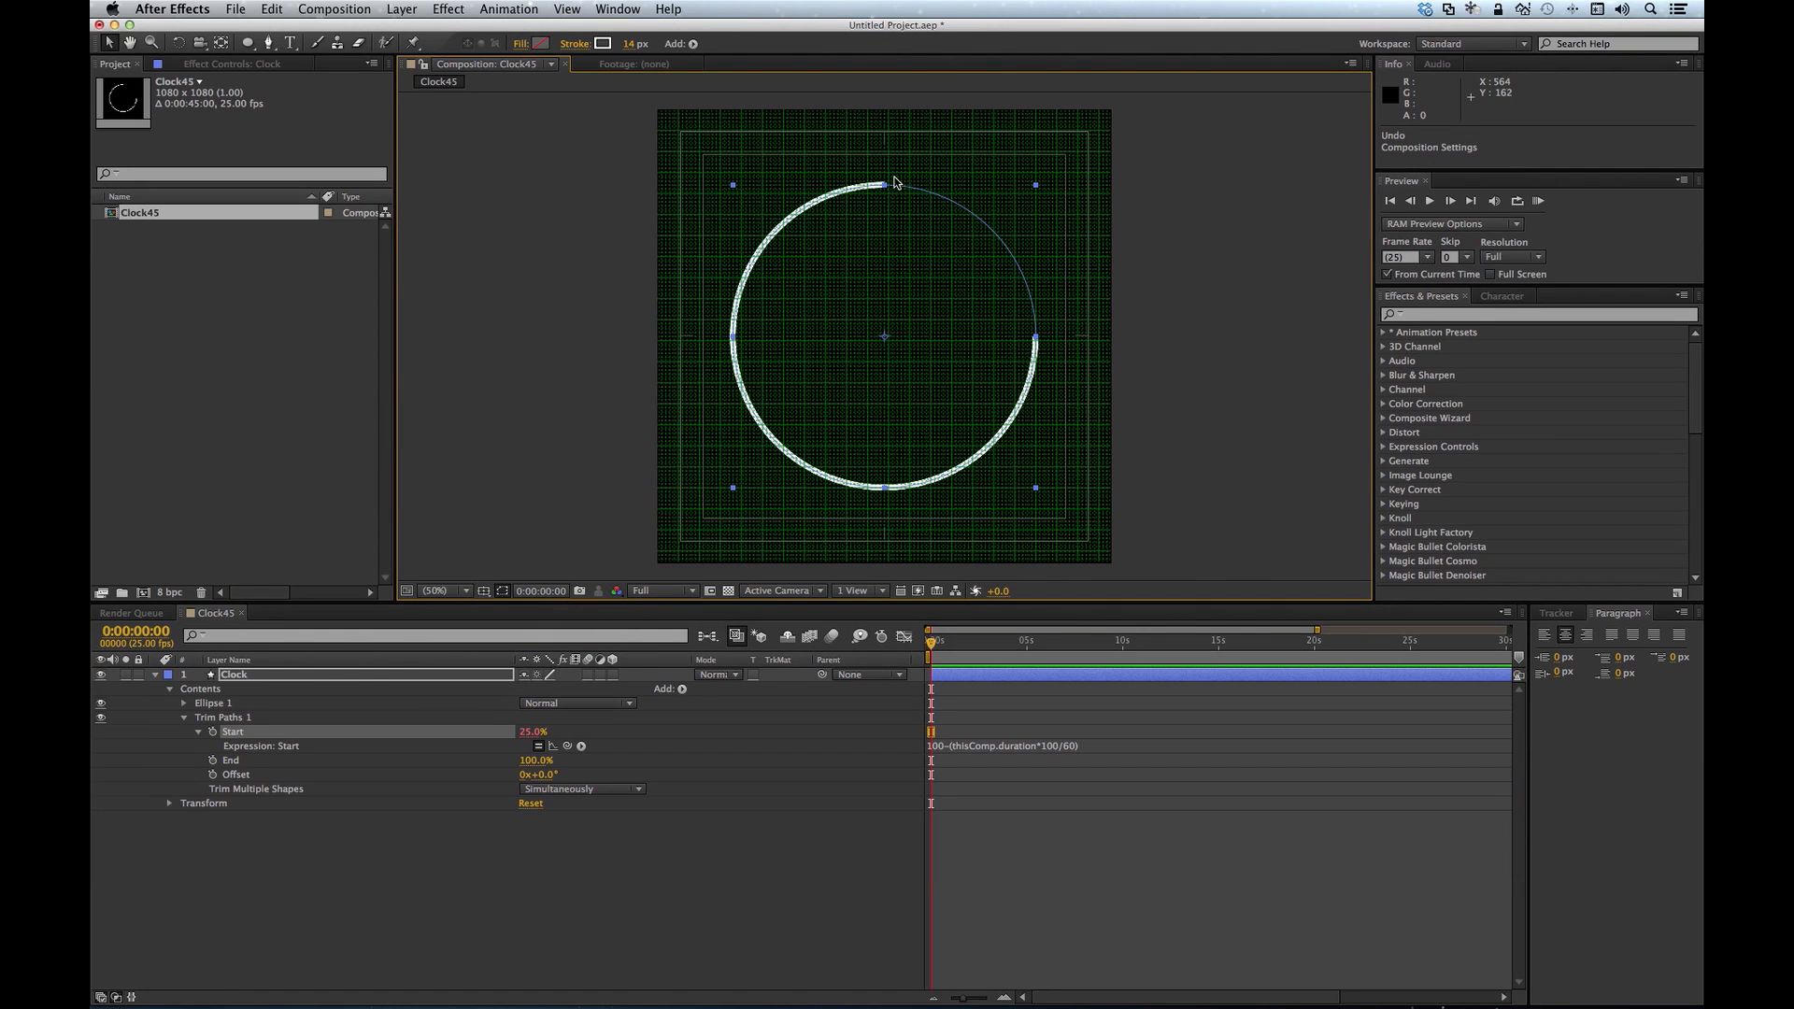
Step: Draw a short vertical tick line with the Pen tool across the circle's upper end, inside the Clock layer's contents
{"action": "scroll", "coordinate": [894, 184], "scroll_direction": "up", "scroll_amount": 4}
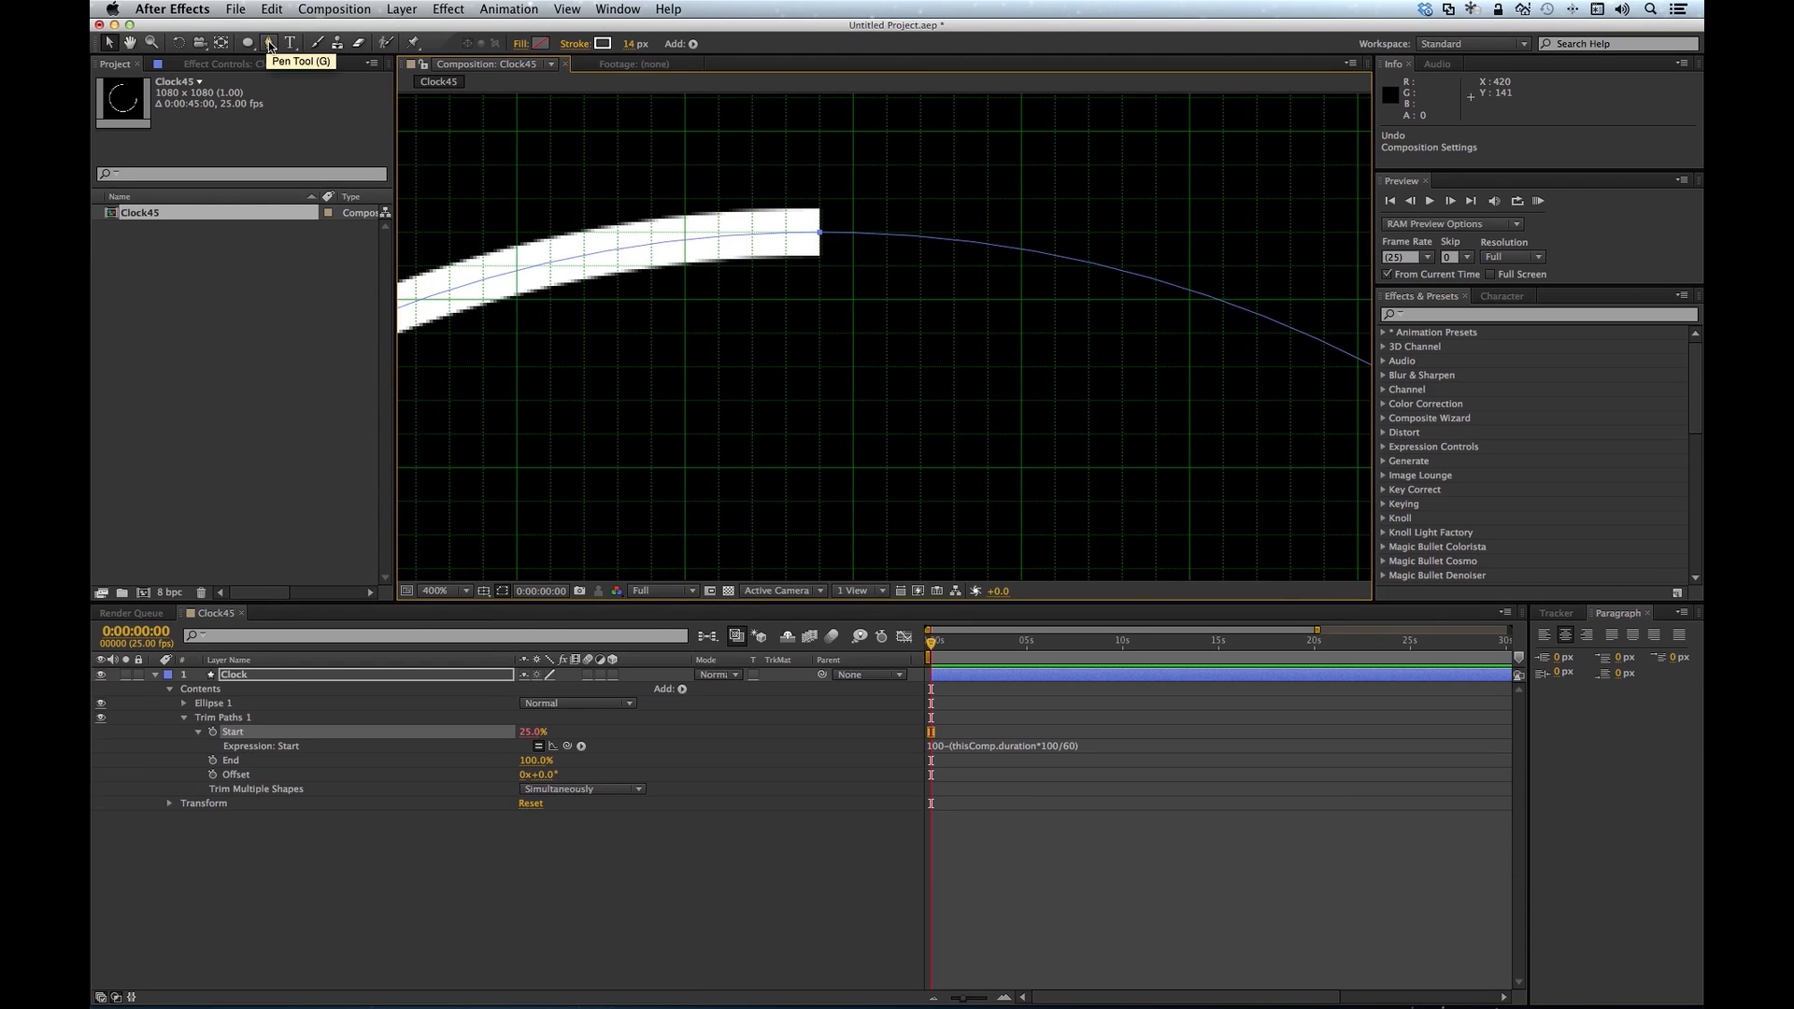
{"action": "left_click", "coordinate": [189, 725]}
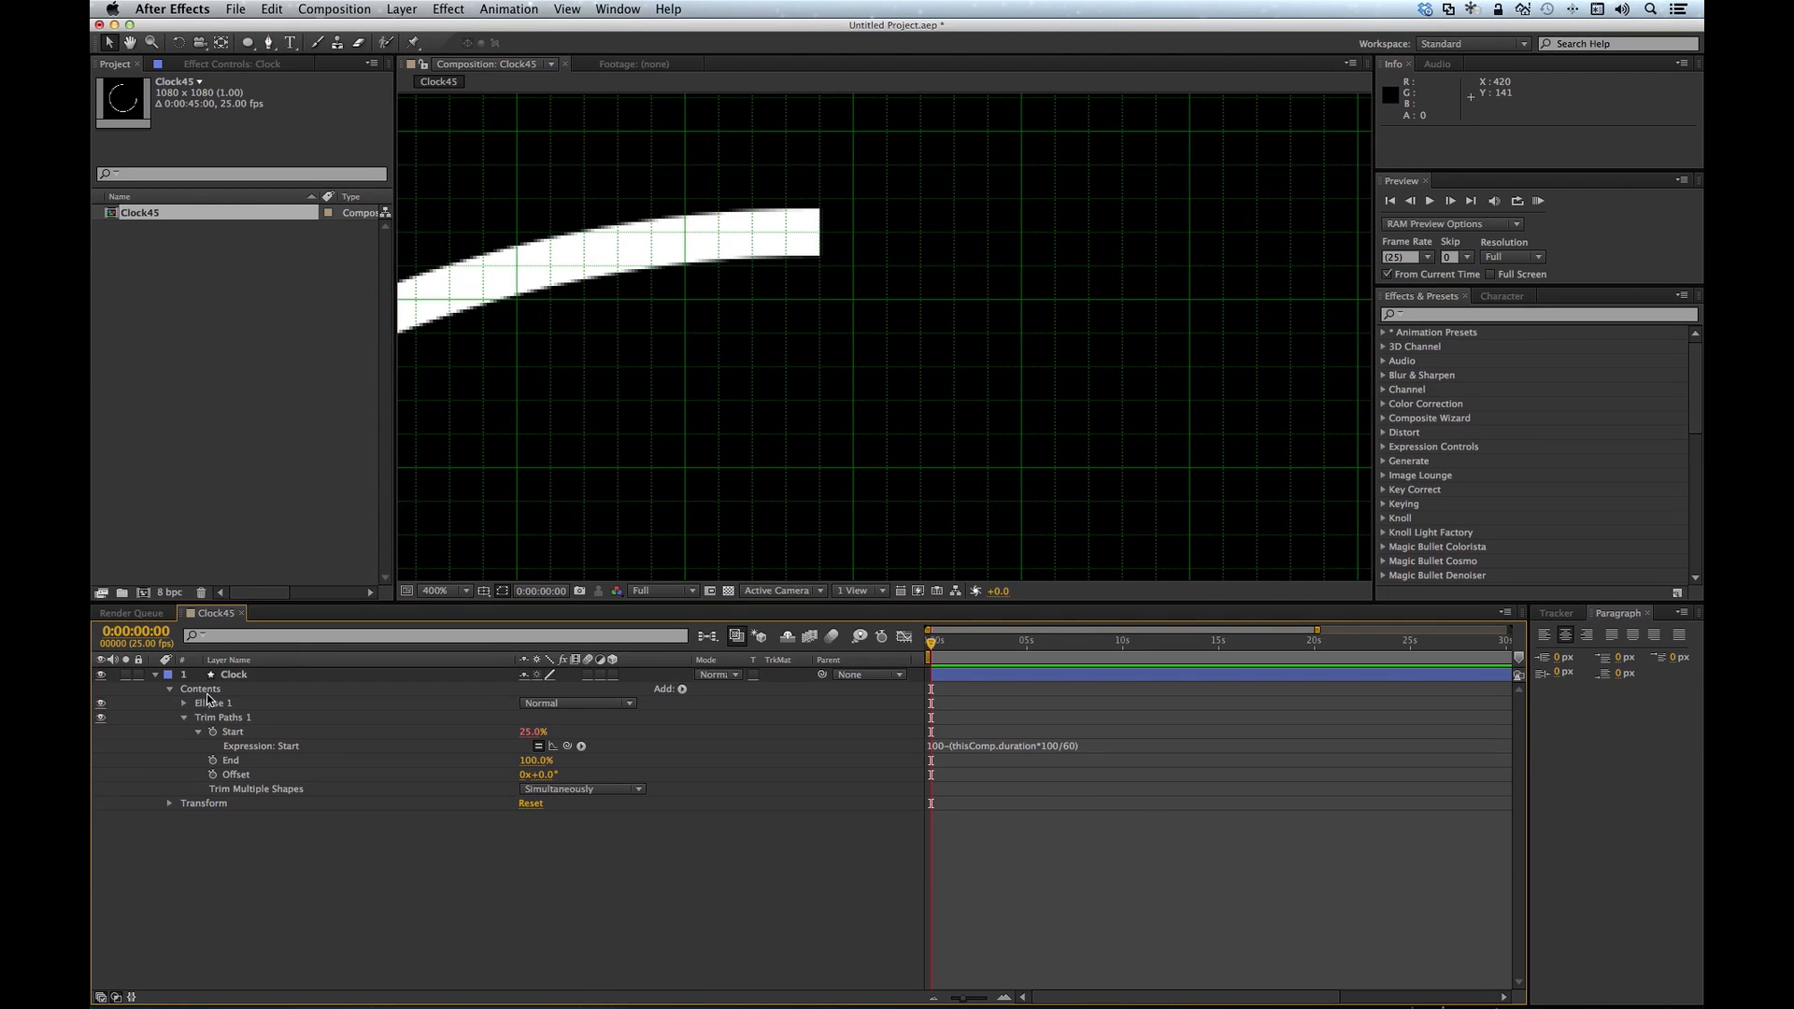
{"action": "left_click", "coordinate": [185, 718]}
{"action": "left_click", "coordinate": [209, 693]}
{"action": "left_click", "coordinate": [269, 43]}
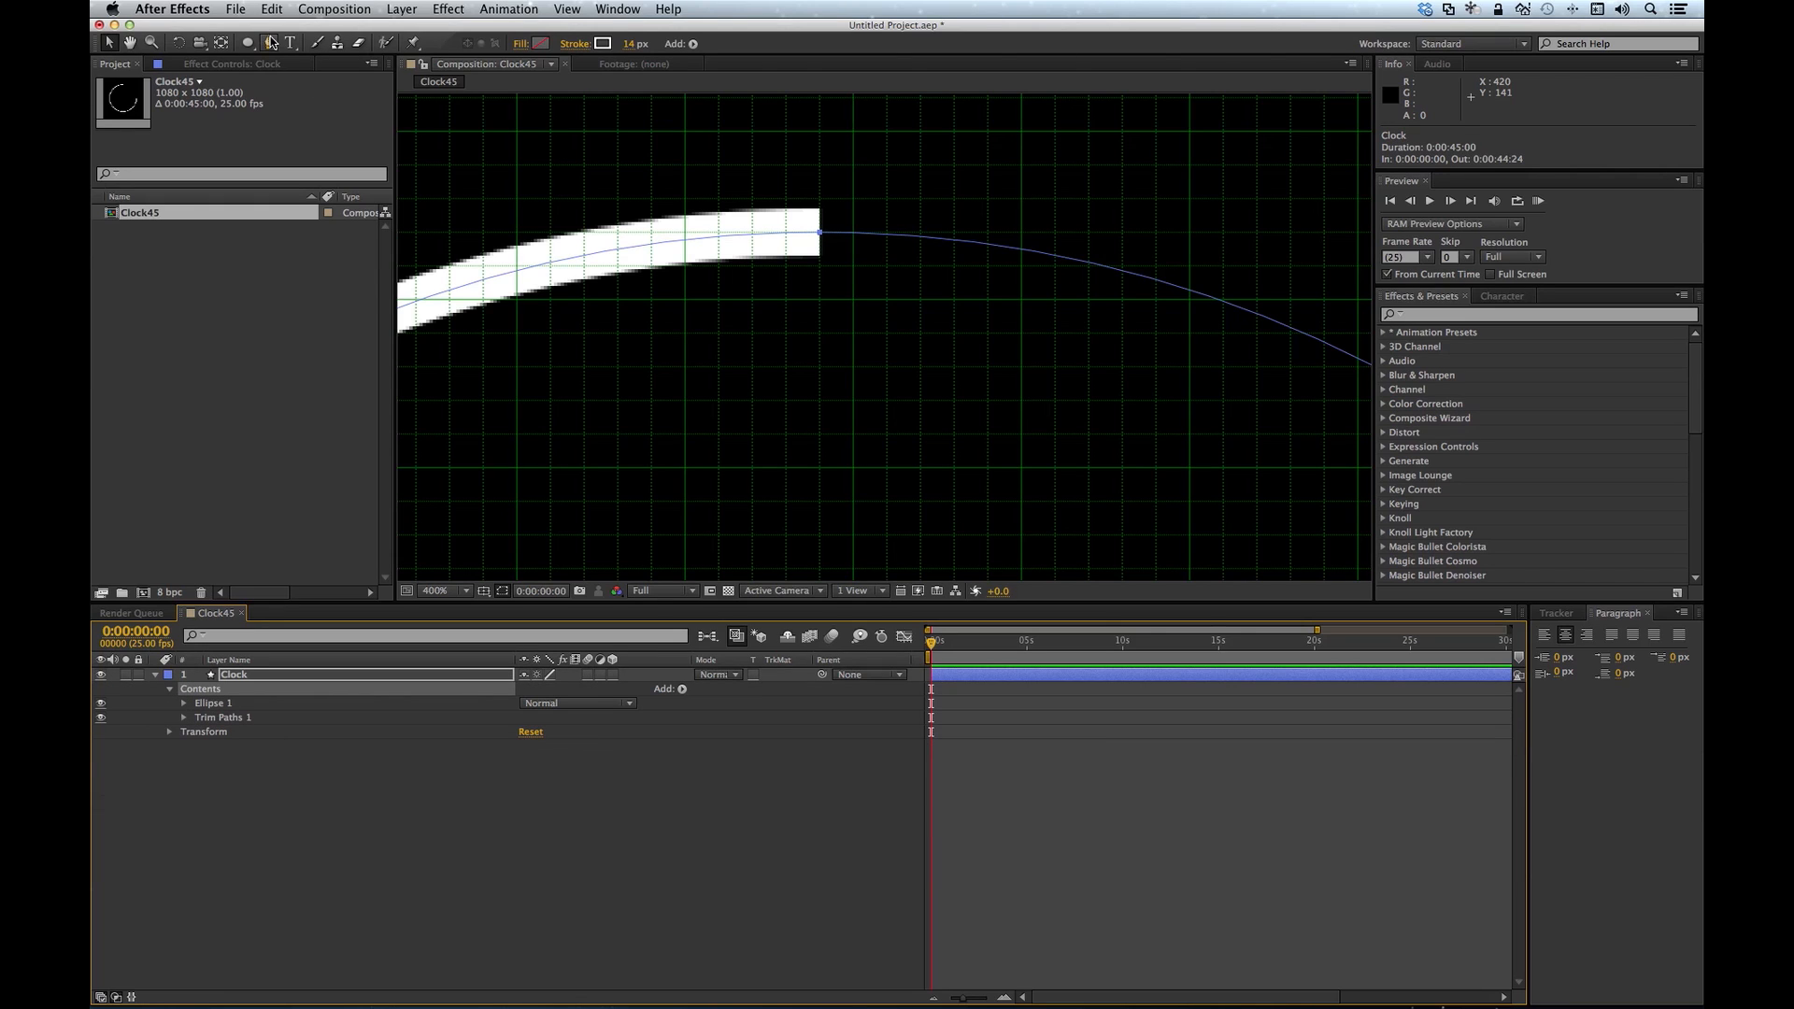
{"action": "left_click", "coordinate": [819, 167]}
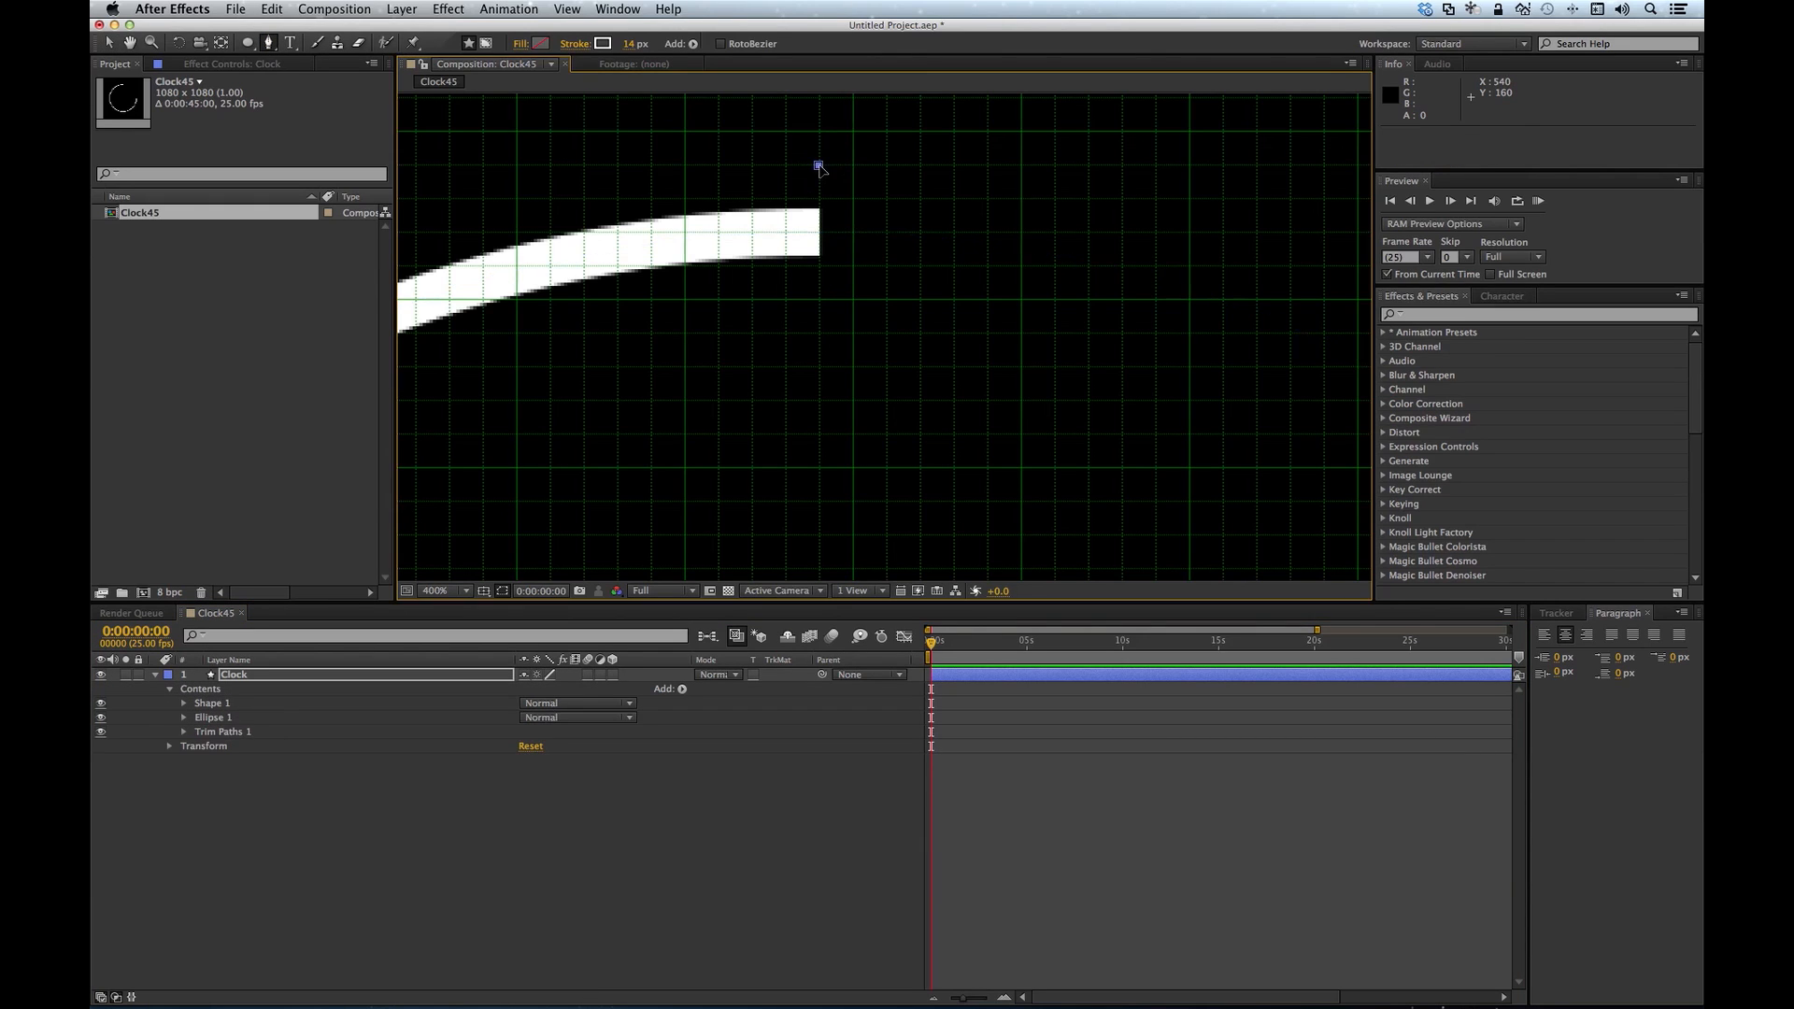
{"action": "left_click", "coordinate": [818, 301]}
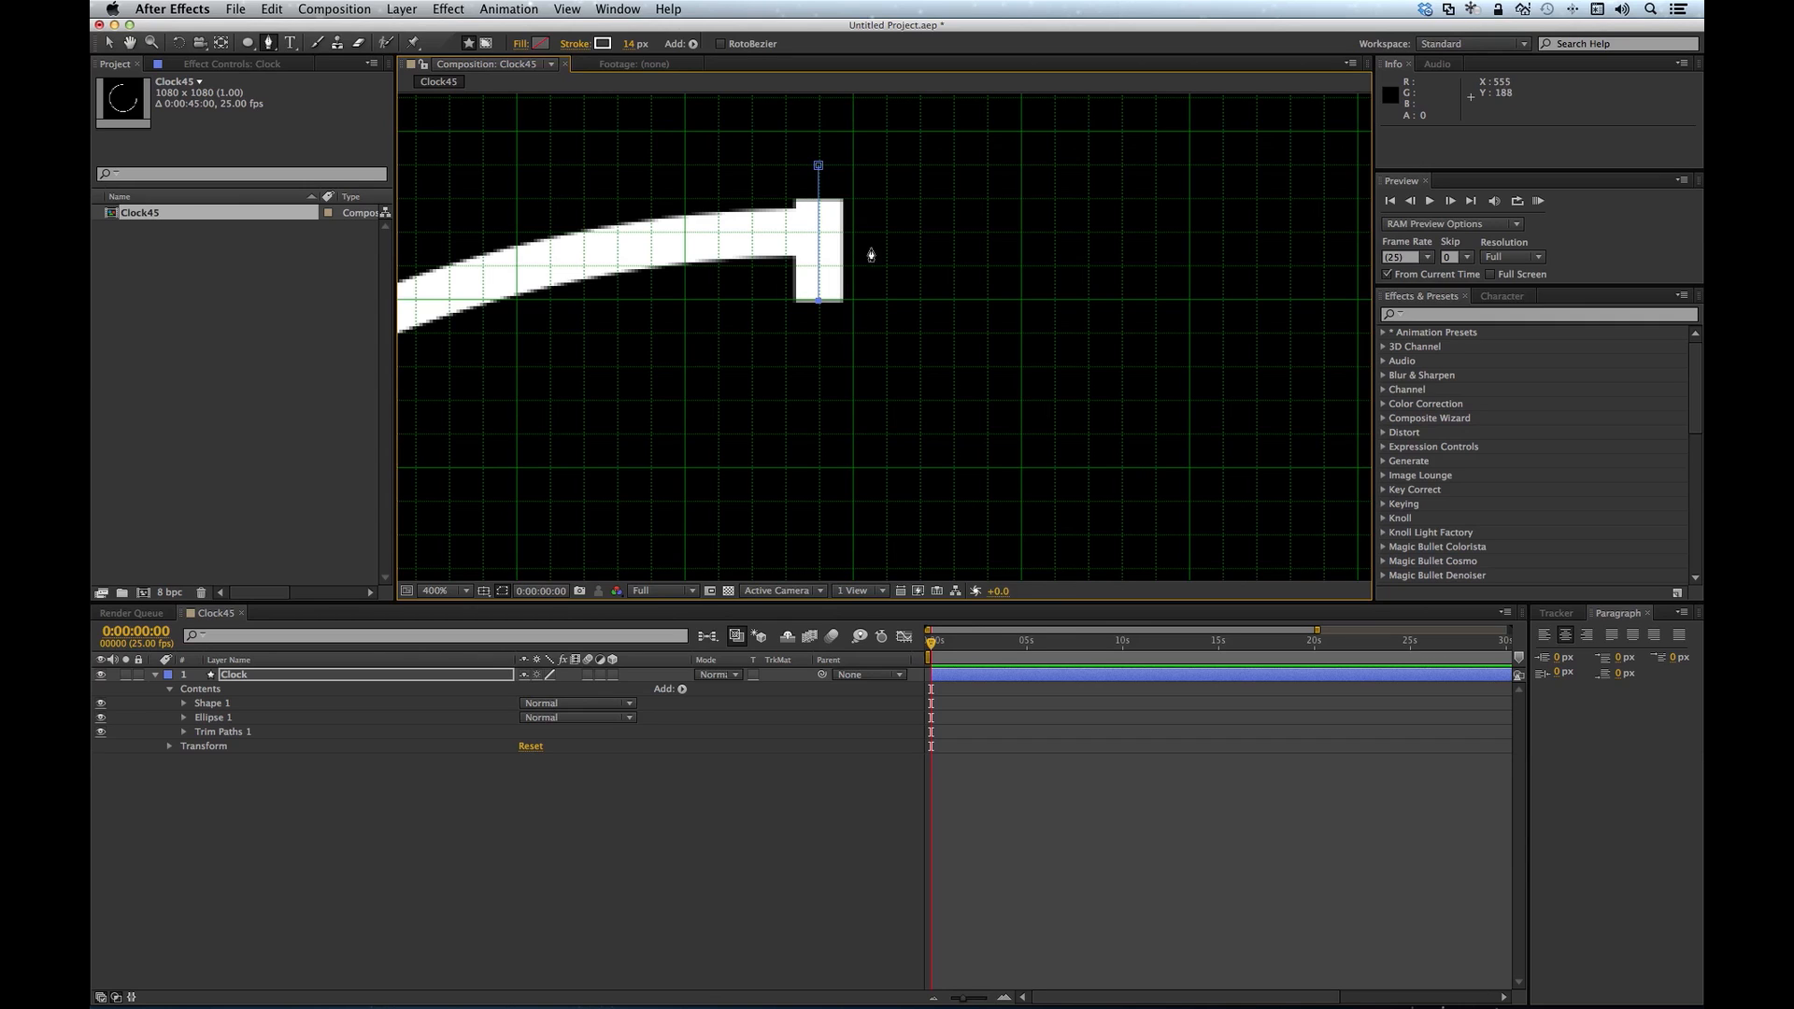
{"action": "left_click", "coordinate": [103, 42]}
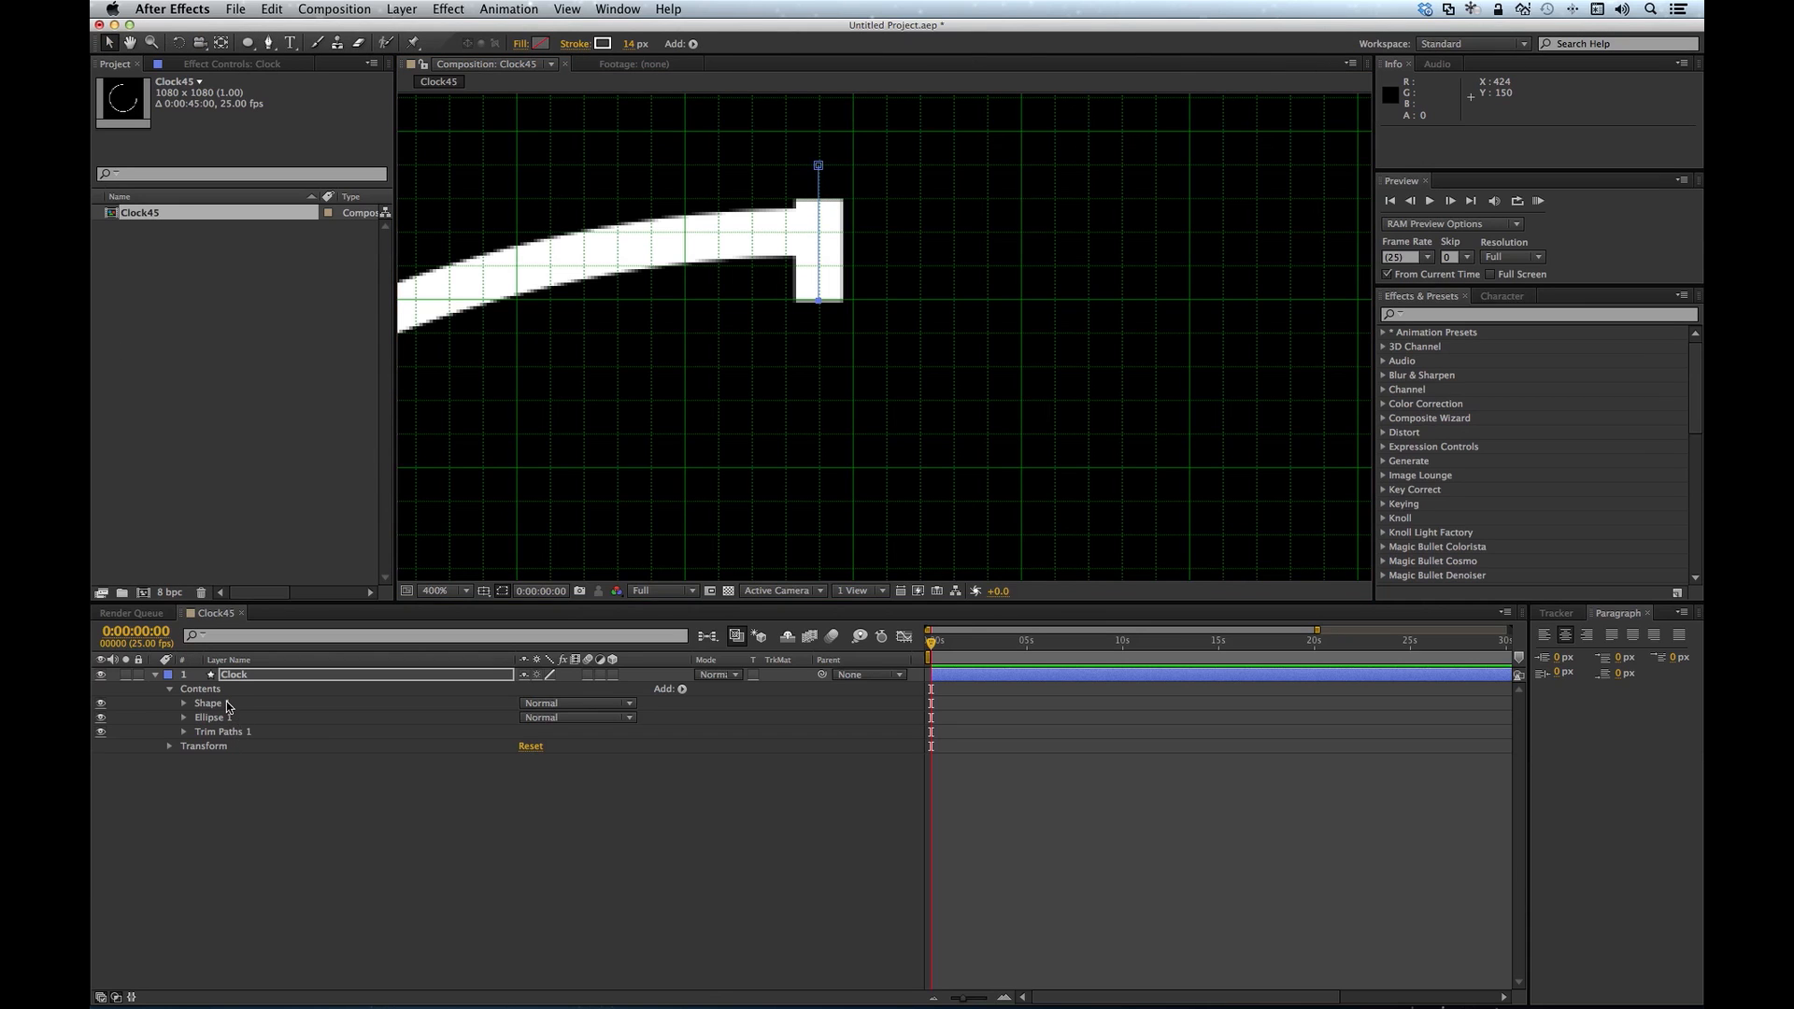
Step: Move Trim Paths 1 into the Ellipse 1 group so it trims only the circle
{"action": "left_click_drag", "start_coordinate": [225, 735], "coordinate": [226, 724]}
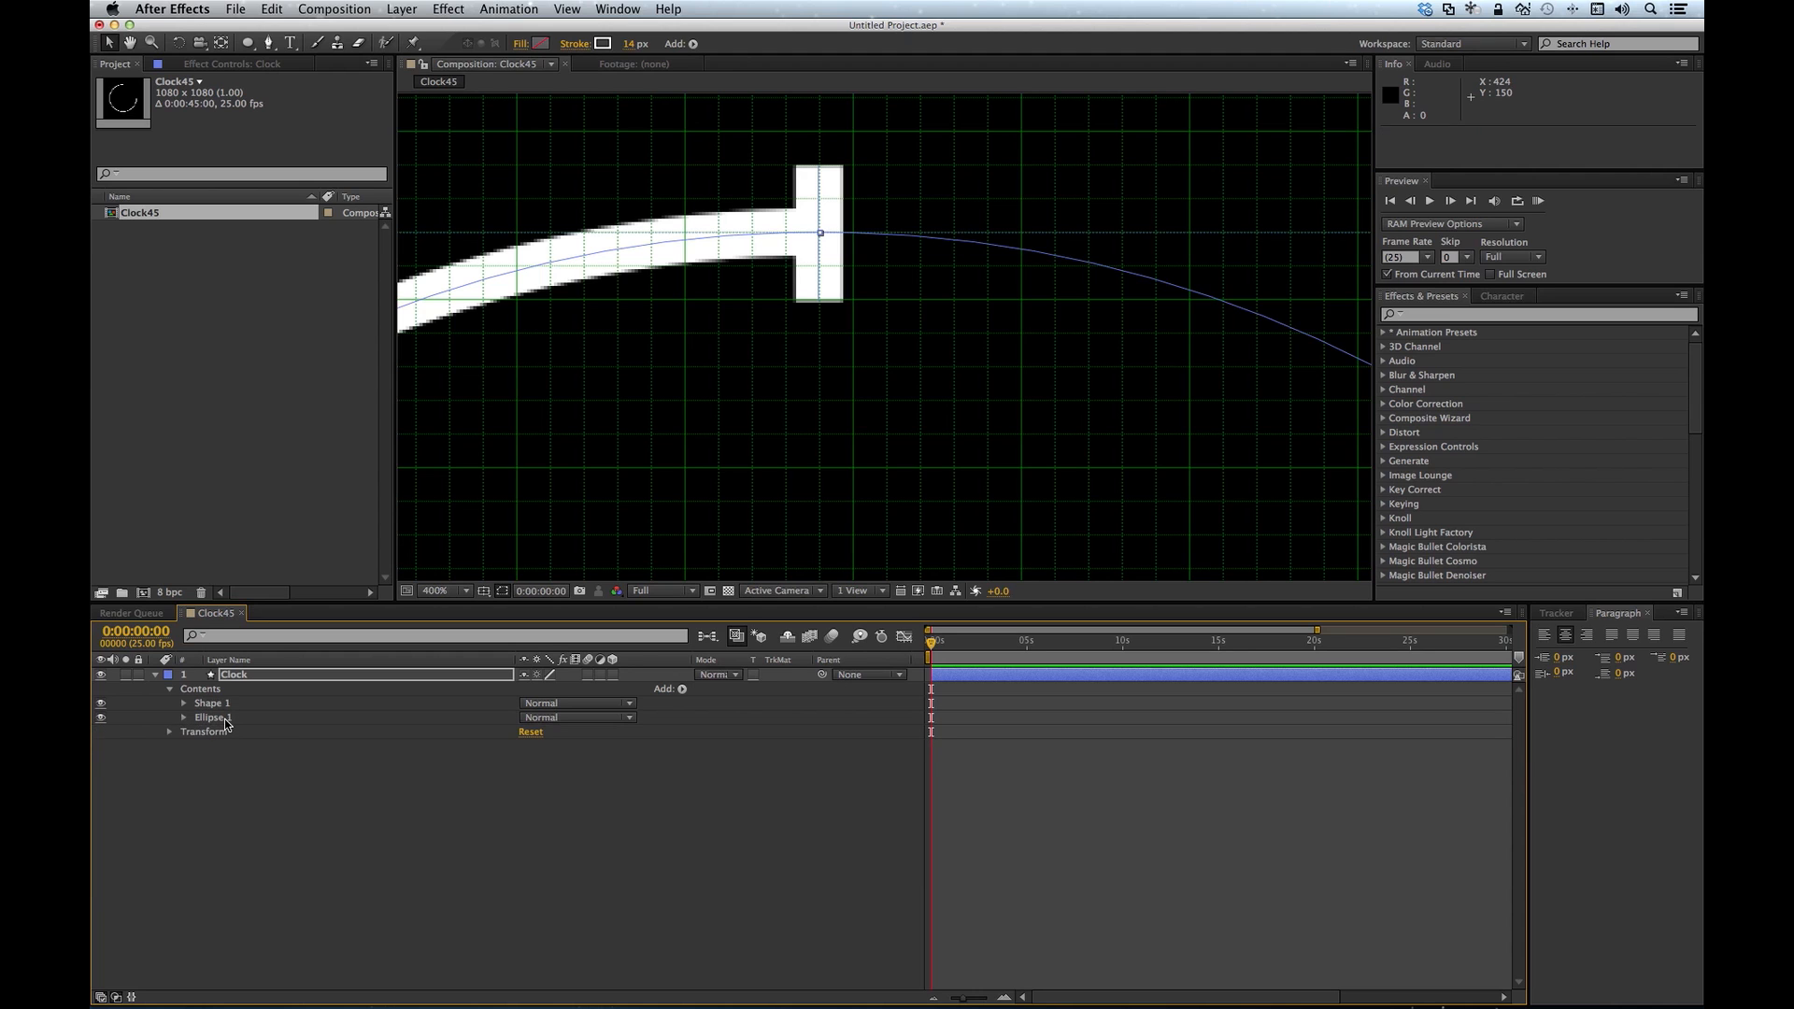
{"action": "left_click", "coordinate": [452, 591]}
{"action": "left_click", "coordinate": [448, 733]}
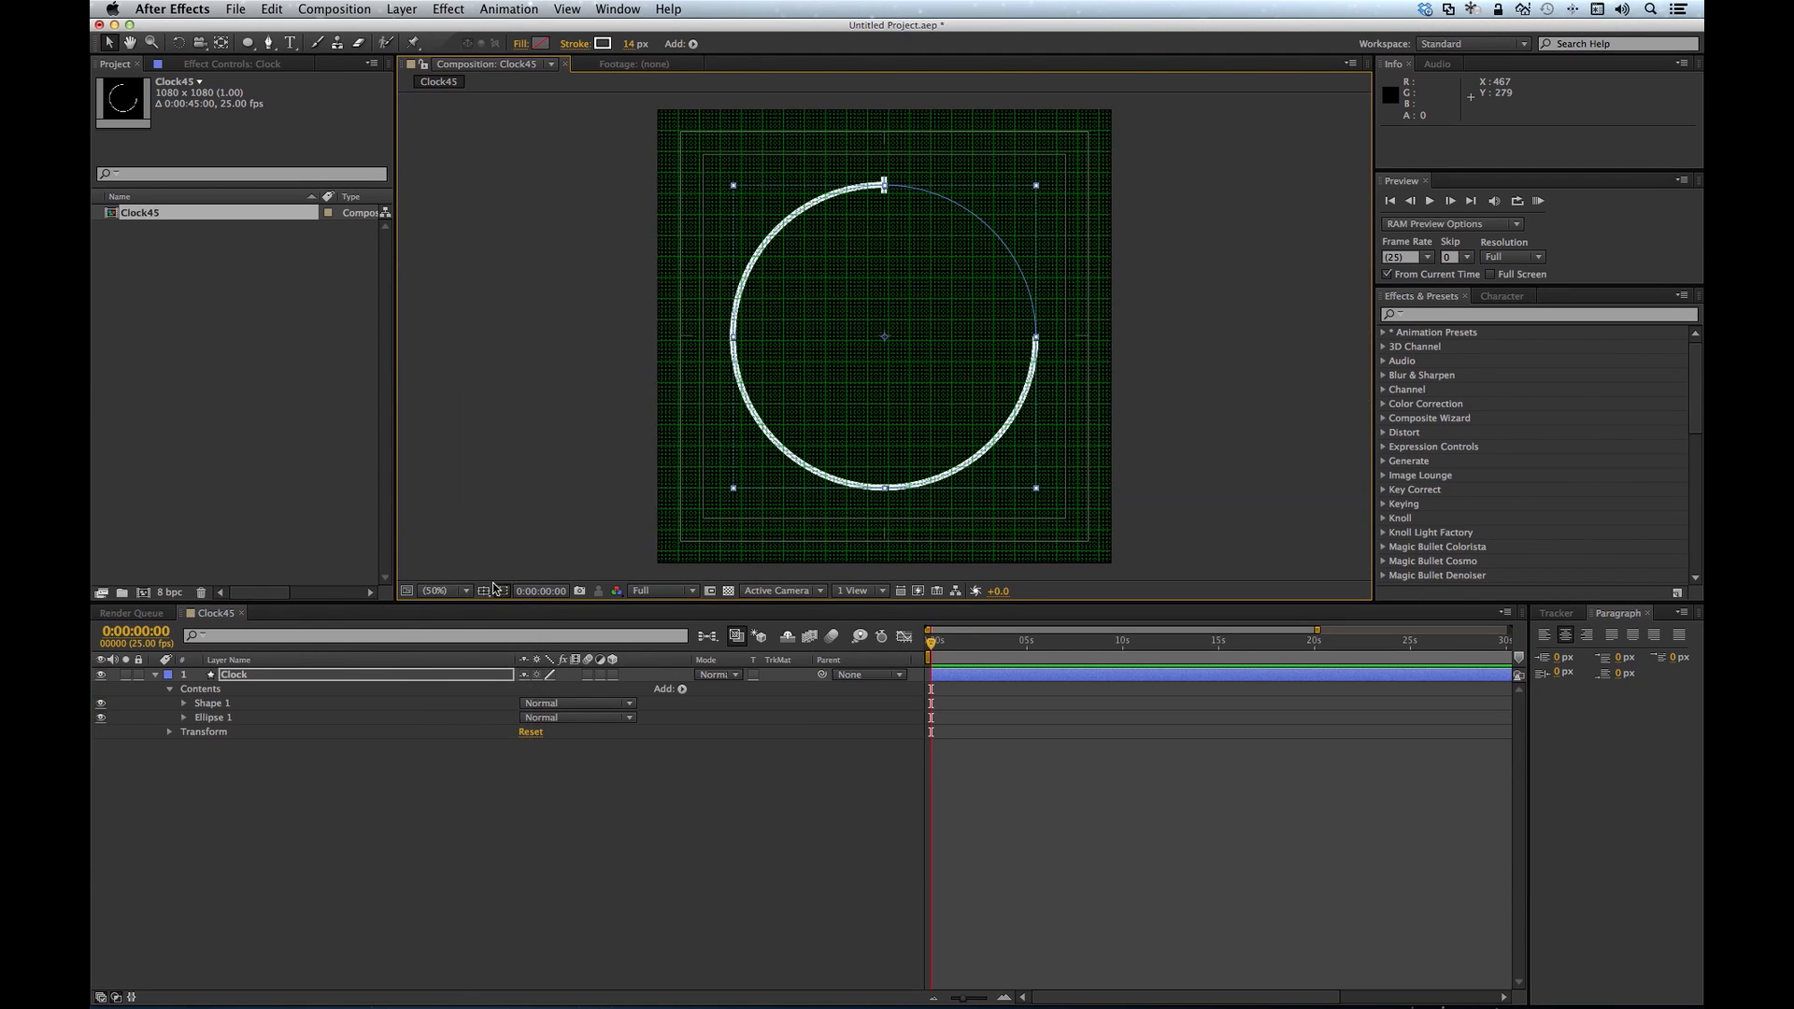
Step: Rename the tick's shape group as 5SecondTicks and turn off the grid overlay
{"action": "left_click", "coordinate": [226, 707]}
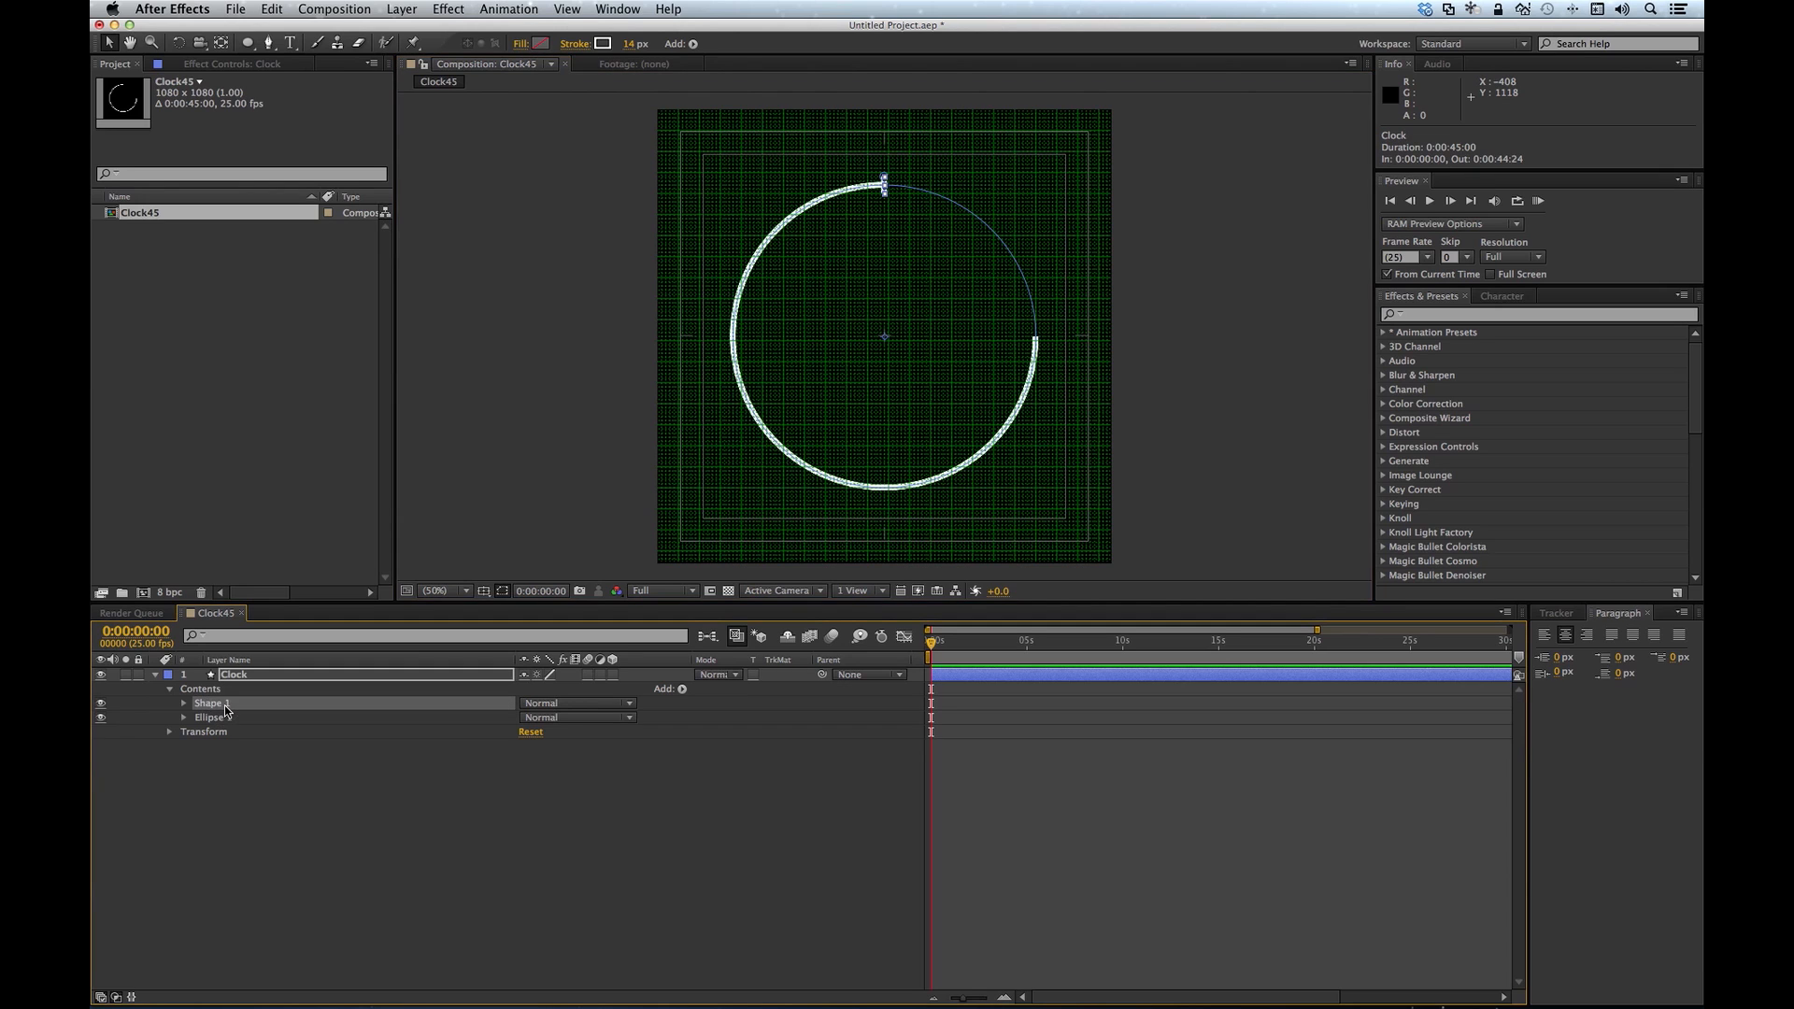
{"action": "key", "text": "Return"}
{"action": "type", "text": "SecondTicks"}
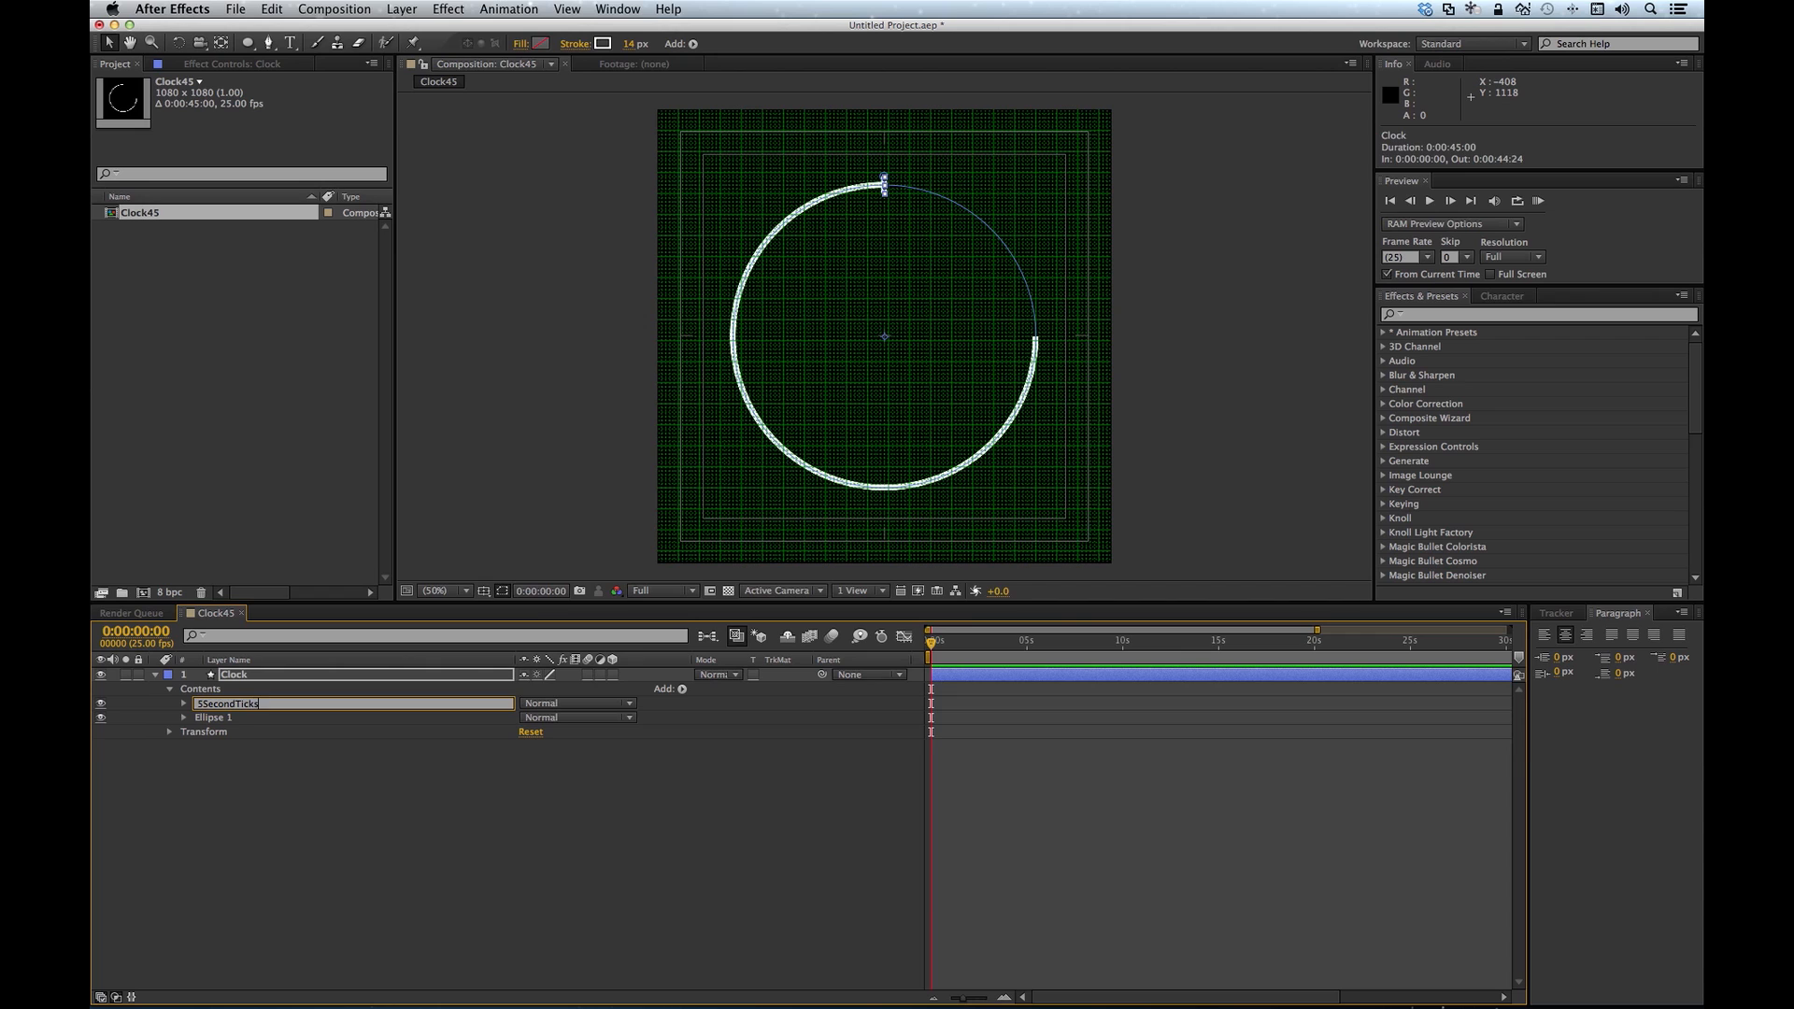
{"action": "key", "text": "Return"}
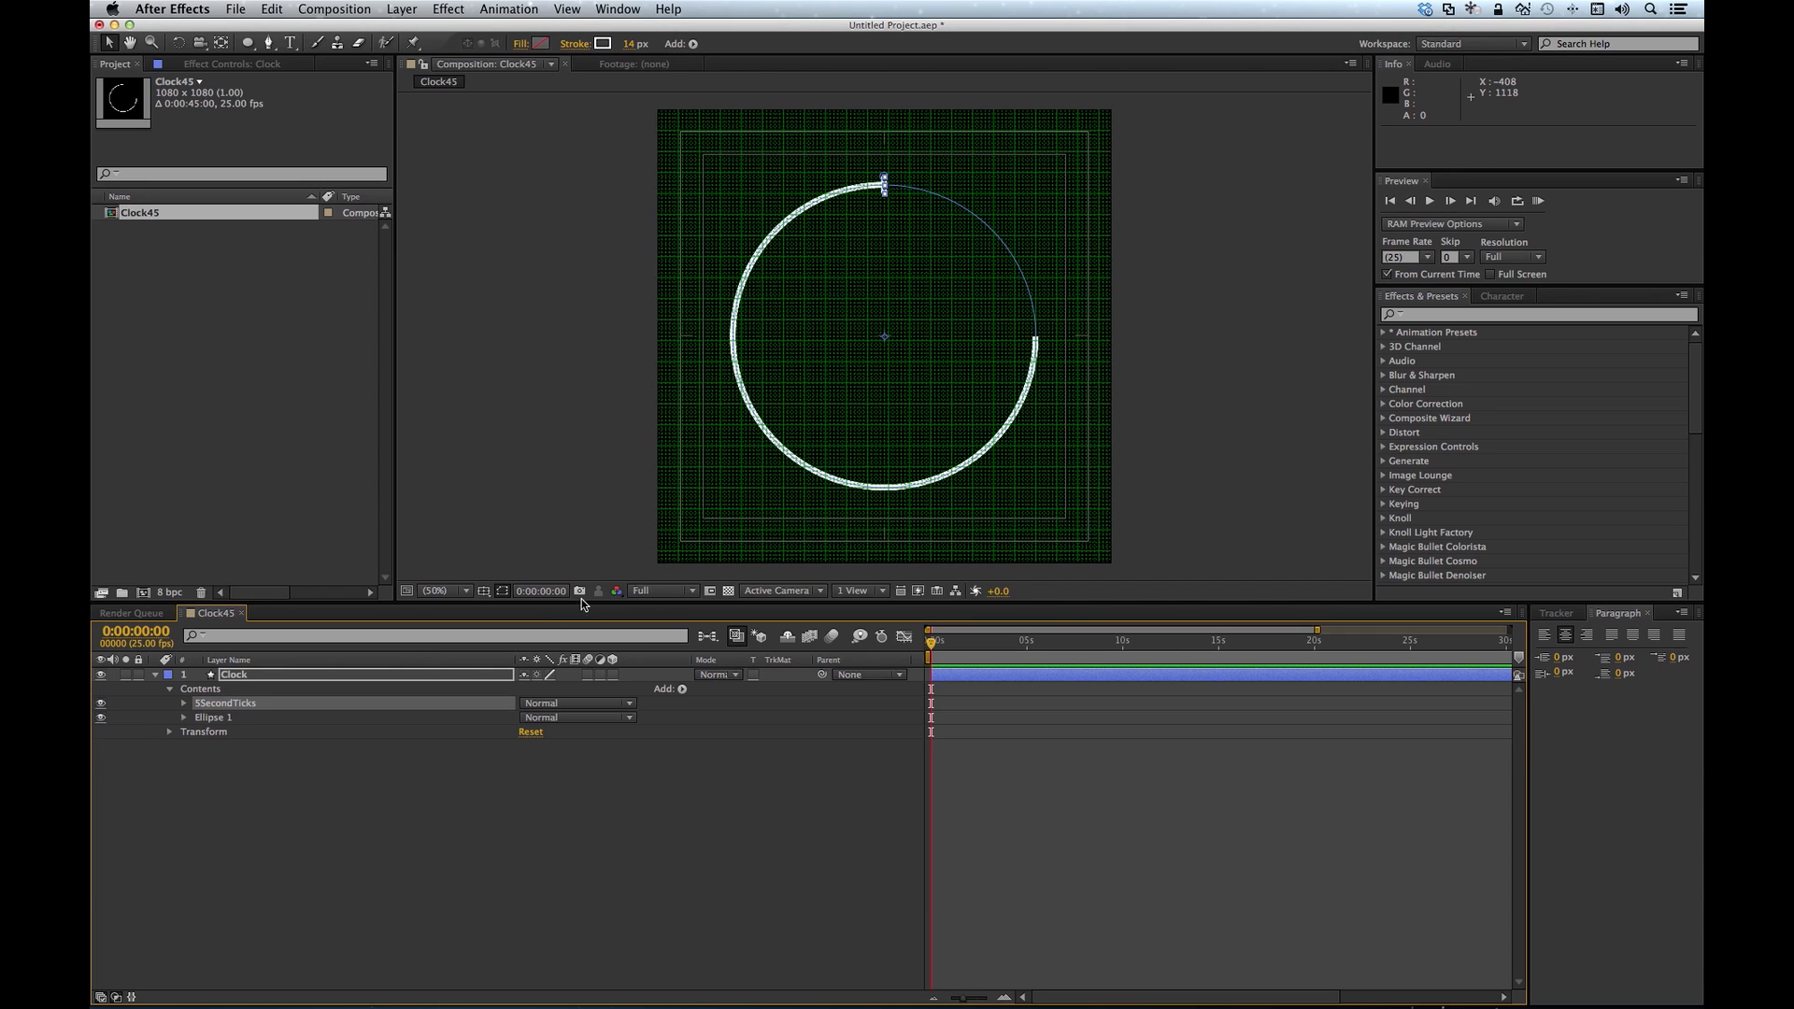
{"action": "left_click", "coordinate": [502, 591]}
{"action": "left_click", "coordinate": [502, 646]}
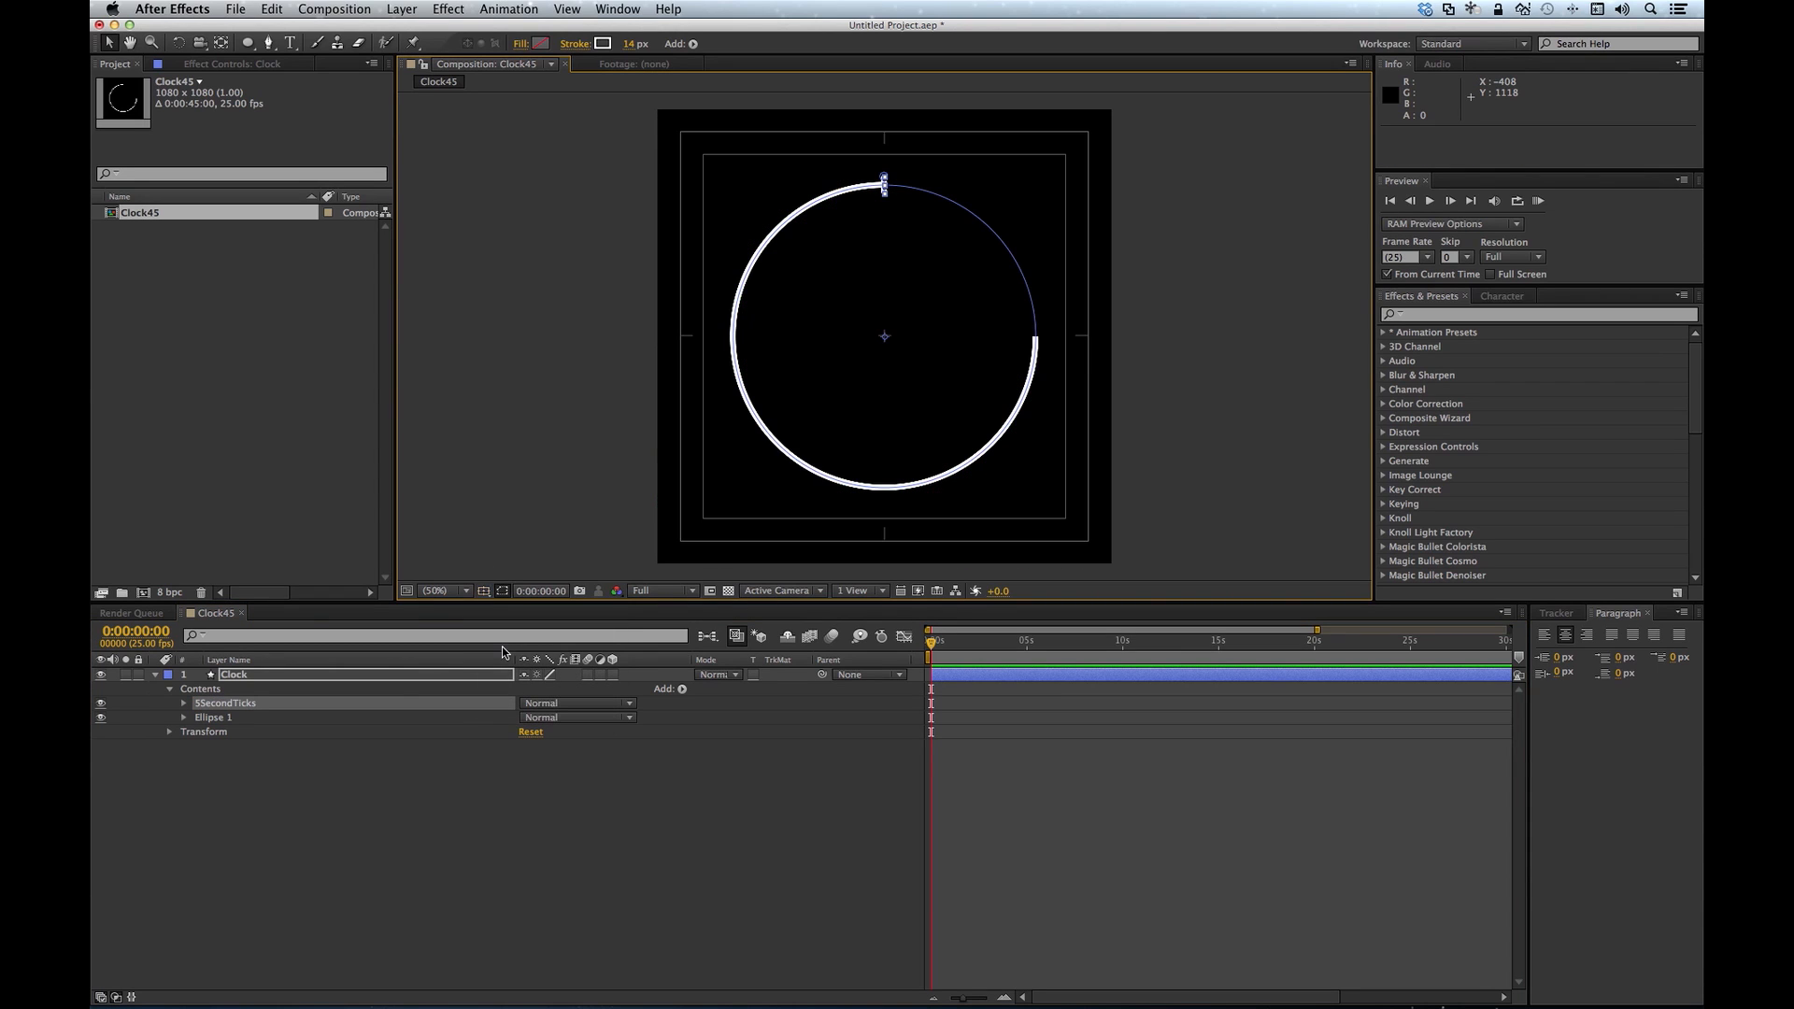
Step: Add a Repeater to the 5SecondTicks group and set its Copies to 10
{"action": "left_click", "coordinate": [682, 690]}
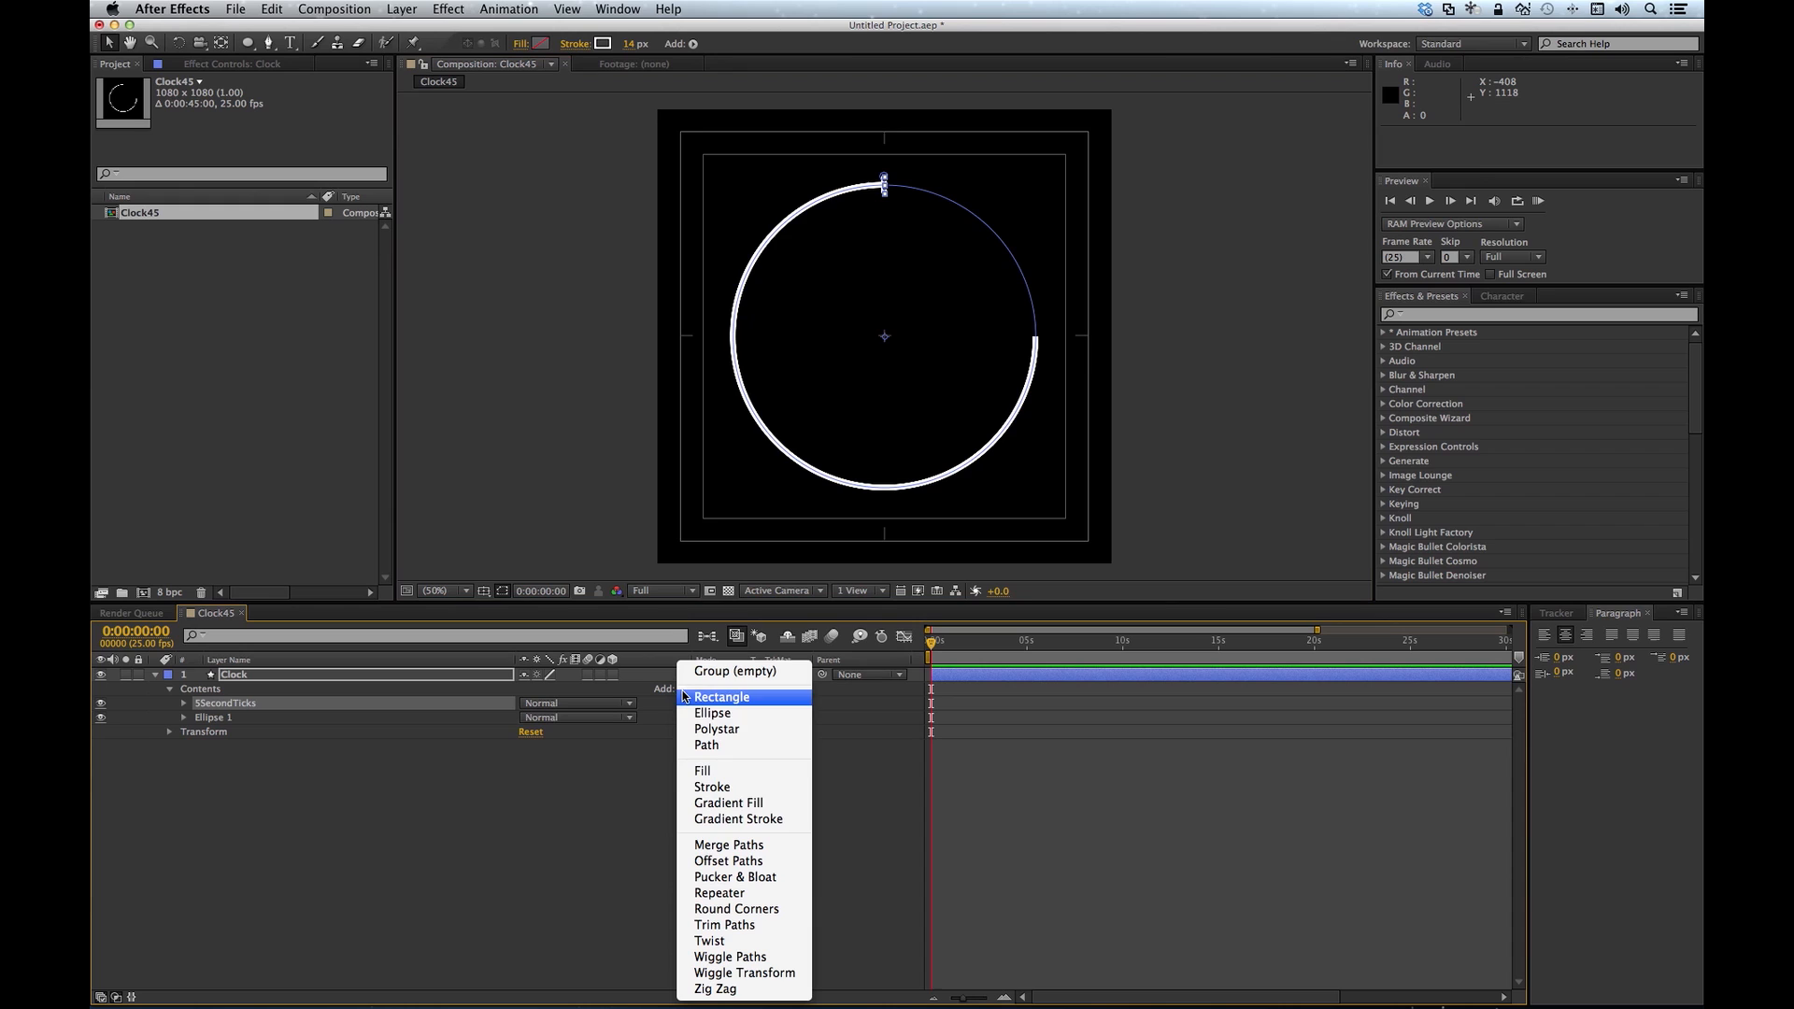
{"action": "left_click", "coordinate": [732, 893]}
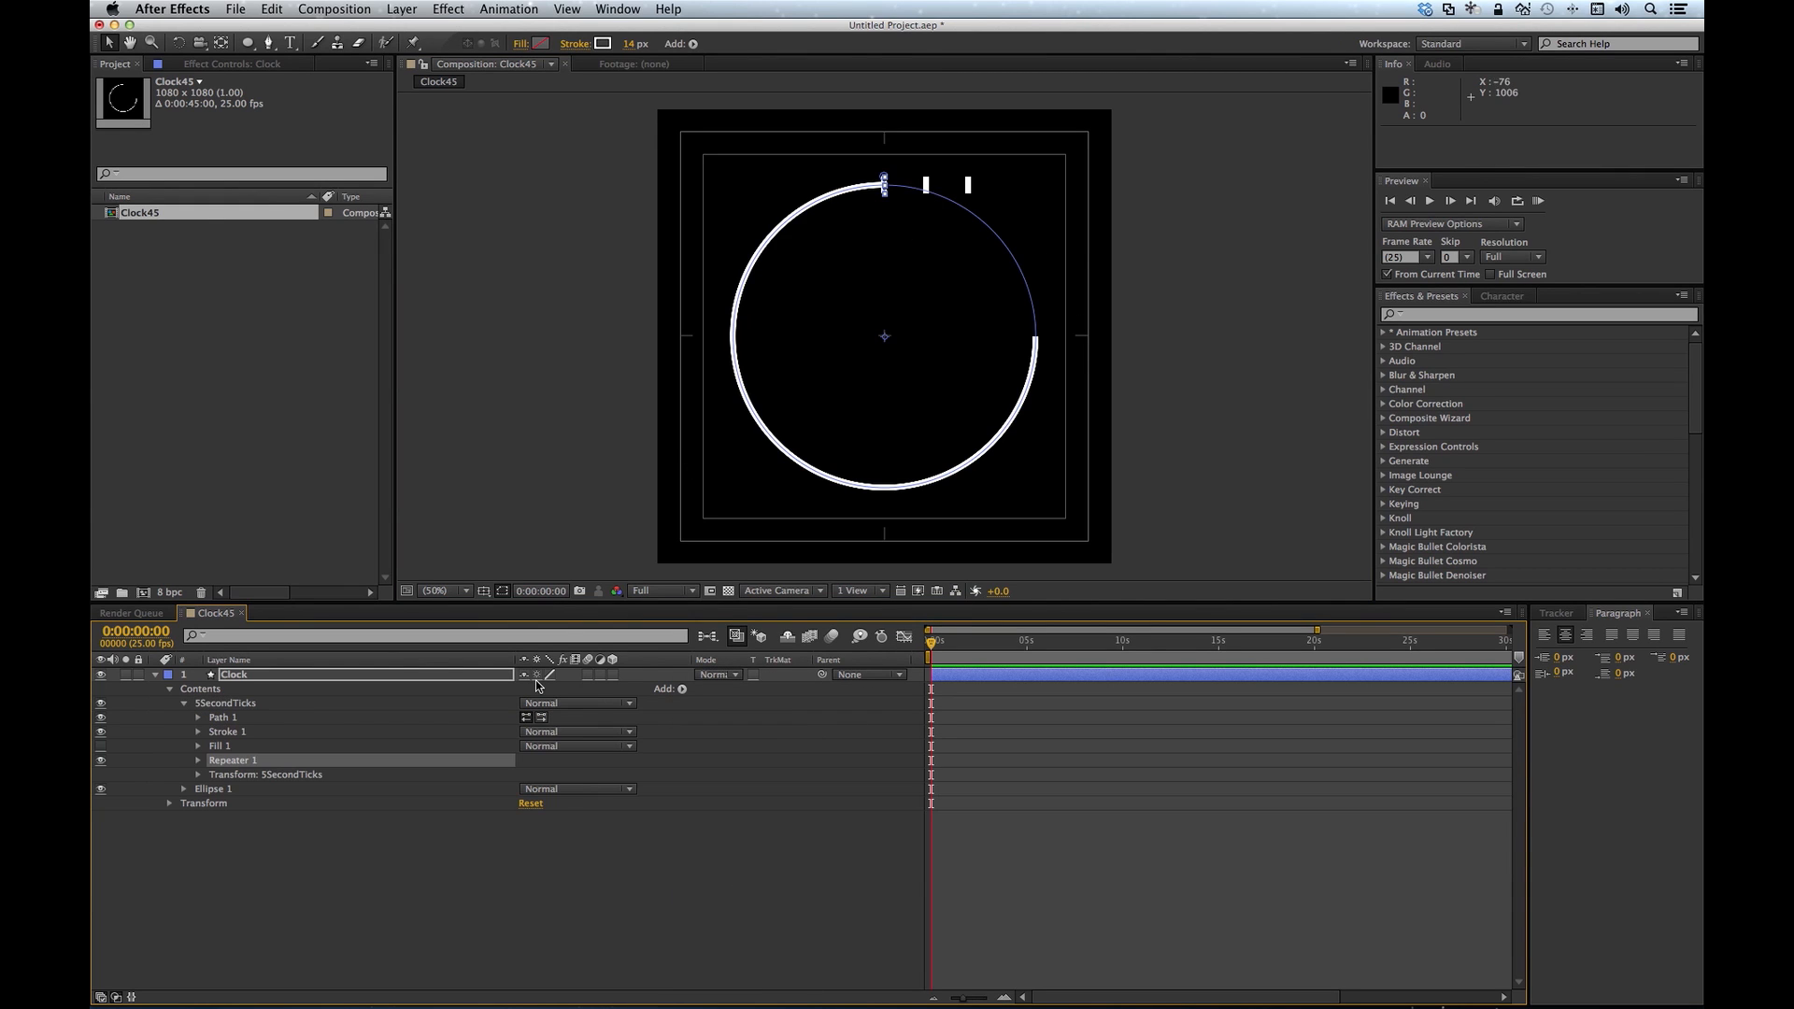
{"action": "left_click", "coordinate": [199, 762]}
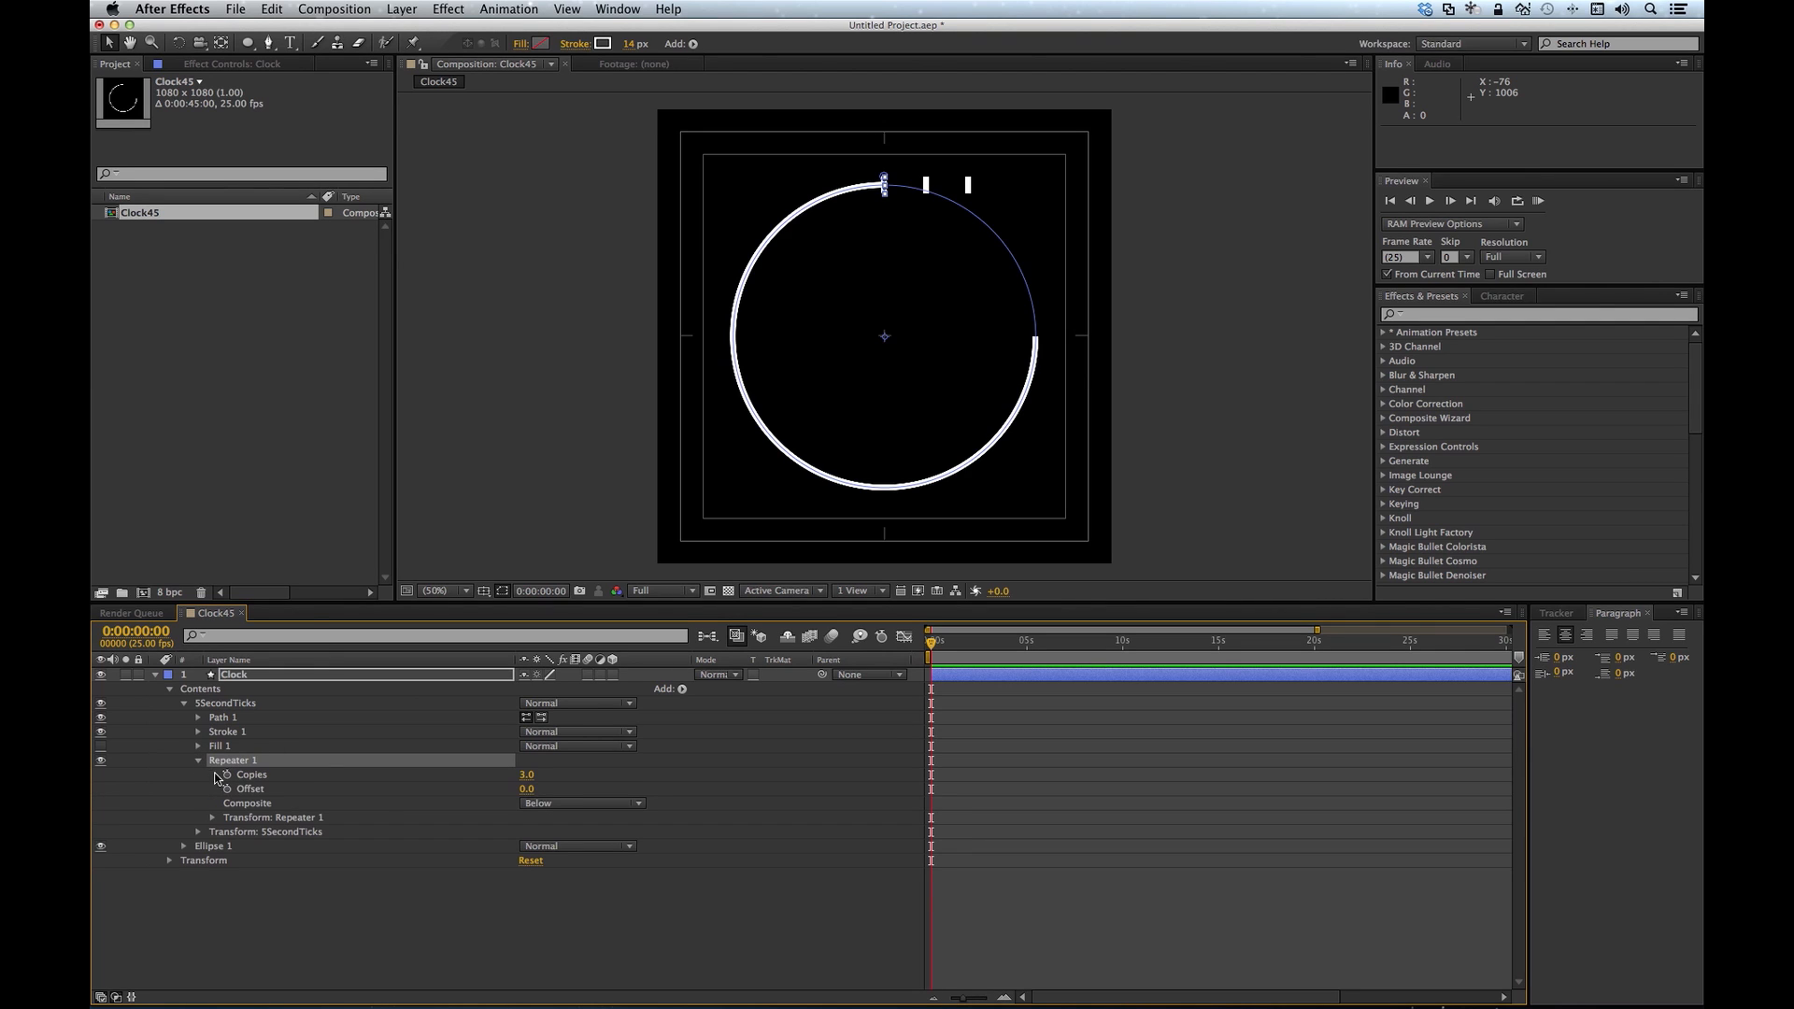
{"action": "left_click", "coordinate": [527, 775]}
{"action": "type", "text": "10"}
{"action": "key", "text": "Return"}
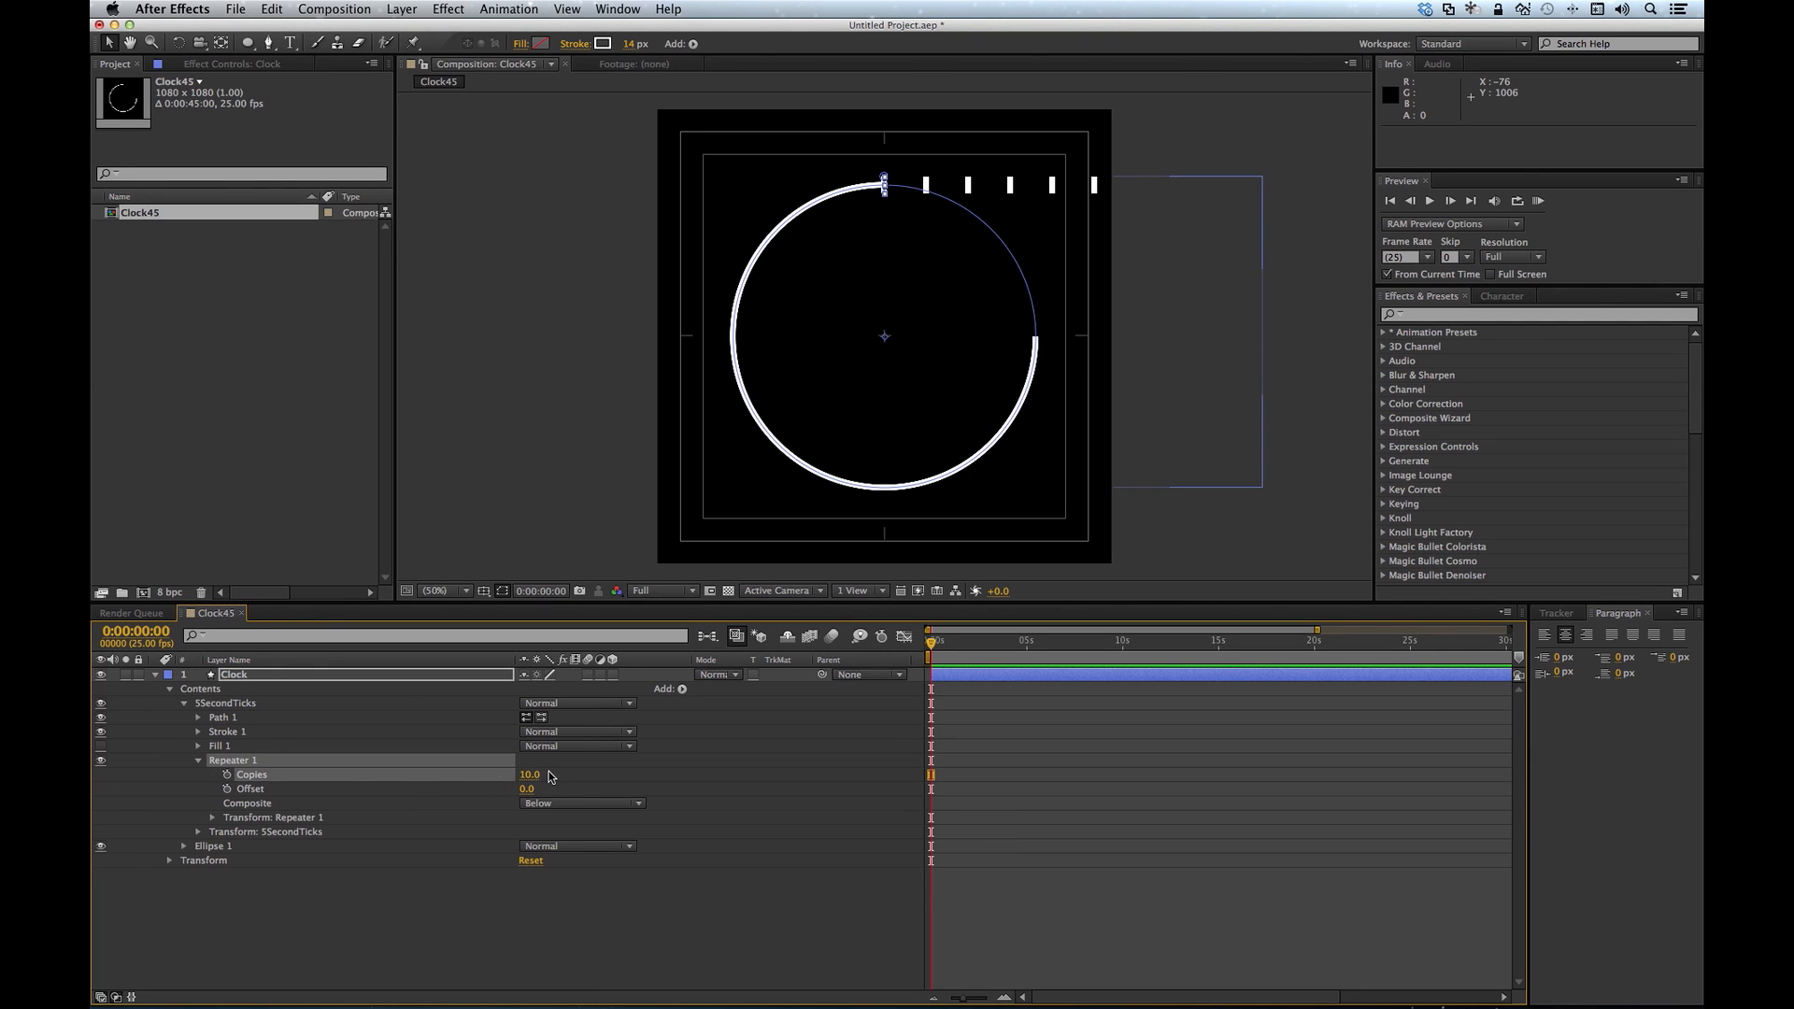
Step: Try a vertical Position of 52 and a Scale of 113% in the repeater's transform, and undo these changes
{"action": "left_click", "coordinate": [213, 818]}
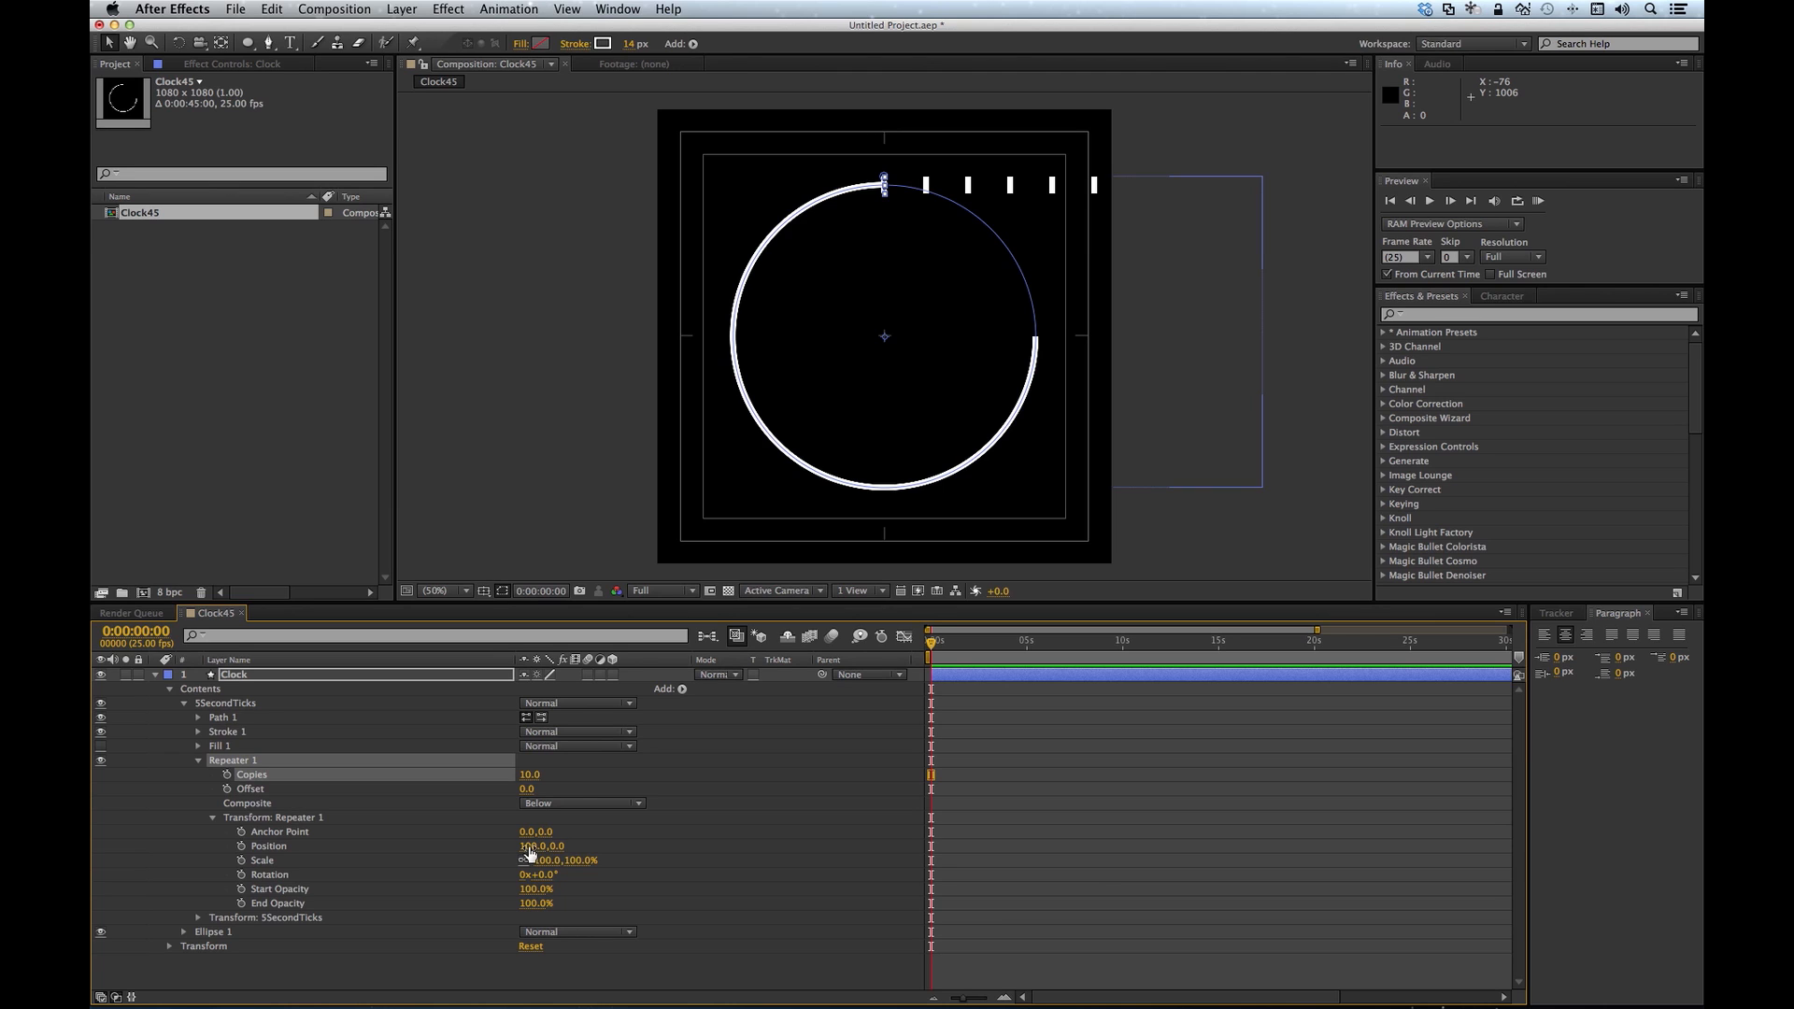
{"action": "mouse_move", "coordinate": [559, 852]}
{"action": "left_mouse_down"}
{"action": "mouse_move", "coordinate": [598, 851]}
{"action": "mouse_move", "coordinate": [535, 875]}
{"action": "mouse_move", "coordinate": [551, 875]}
{"action": "left_mouse_up"}
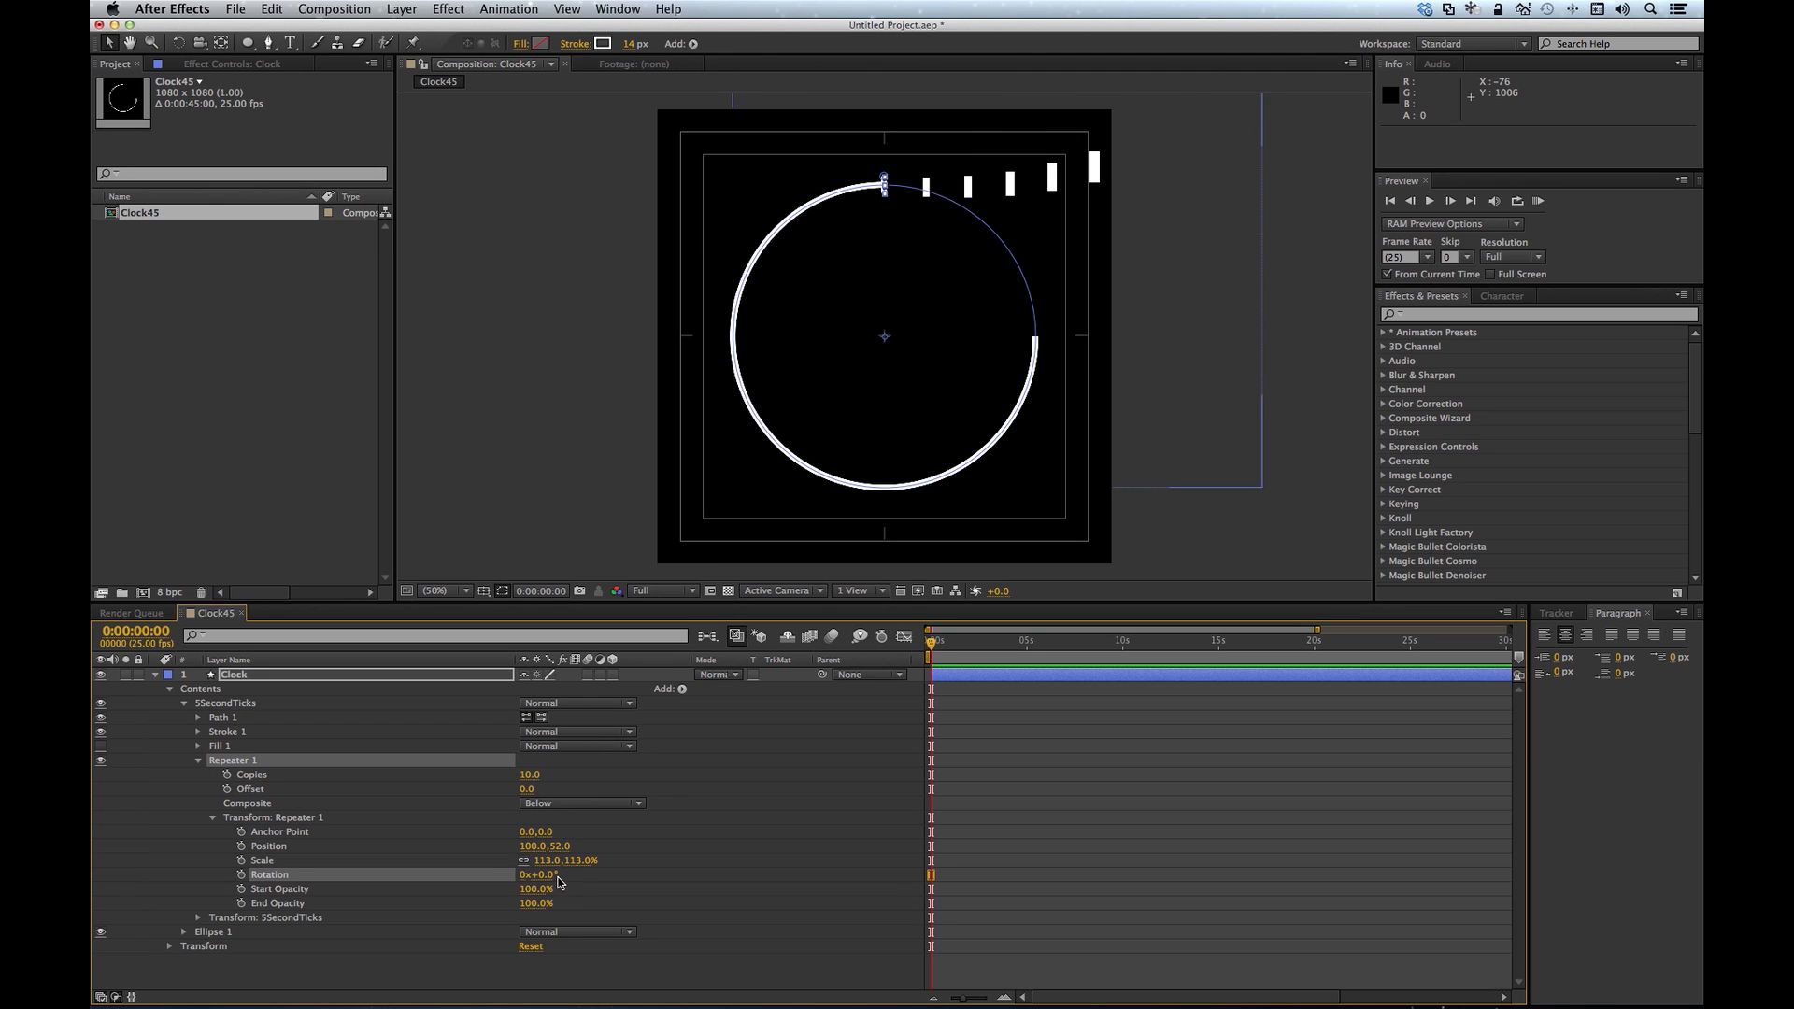
{"action": "key", "text": "super+z"}
{"action": "key", "text": "super+z"}
{"action": "key", "text": "super+z"}
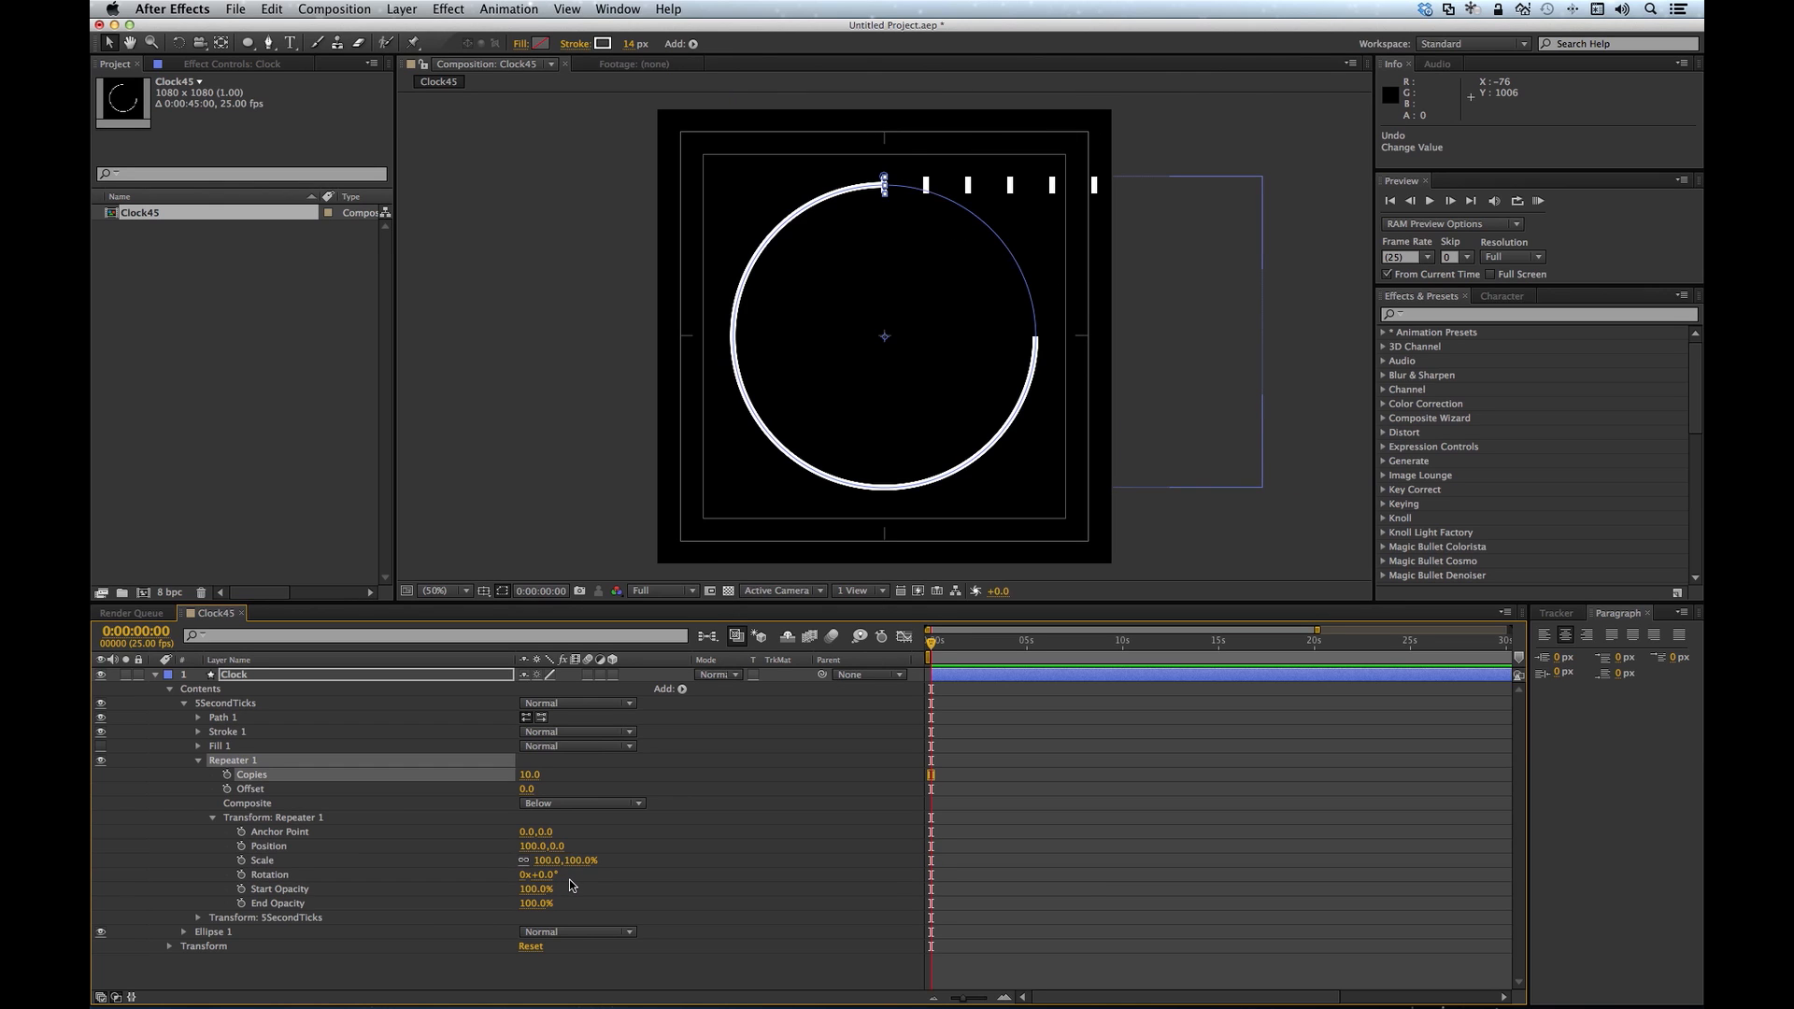
Step: Set the repeater's transform Position to 0,0 and, after trying a Rotation of 30°, set the Rotation to -30°
{"action": "key", "text": "super+z"}
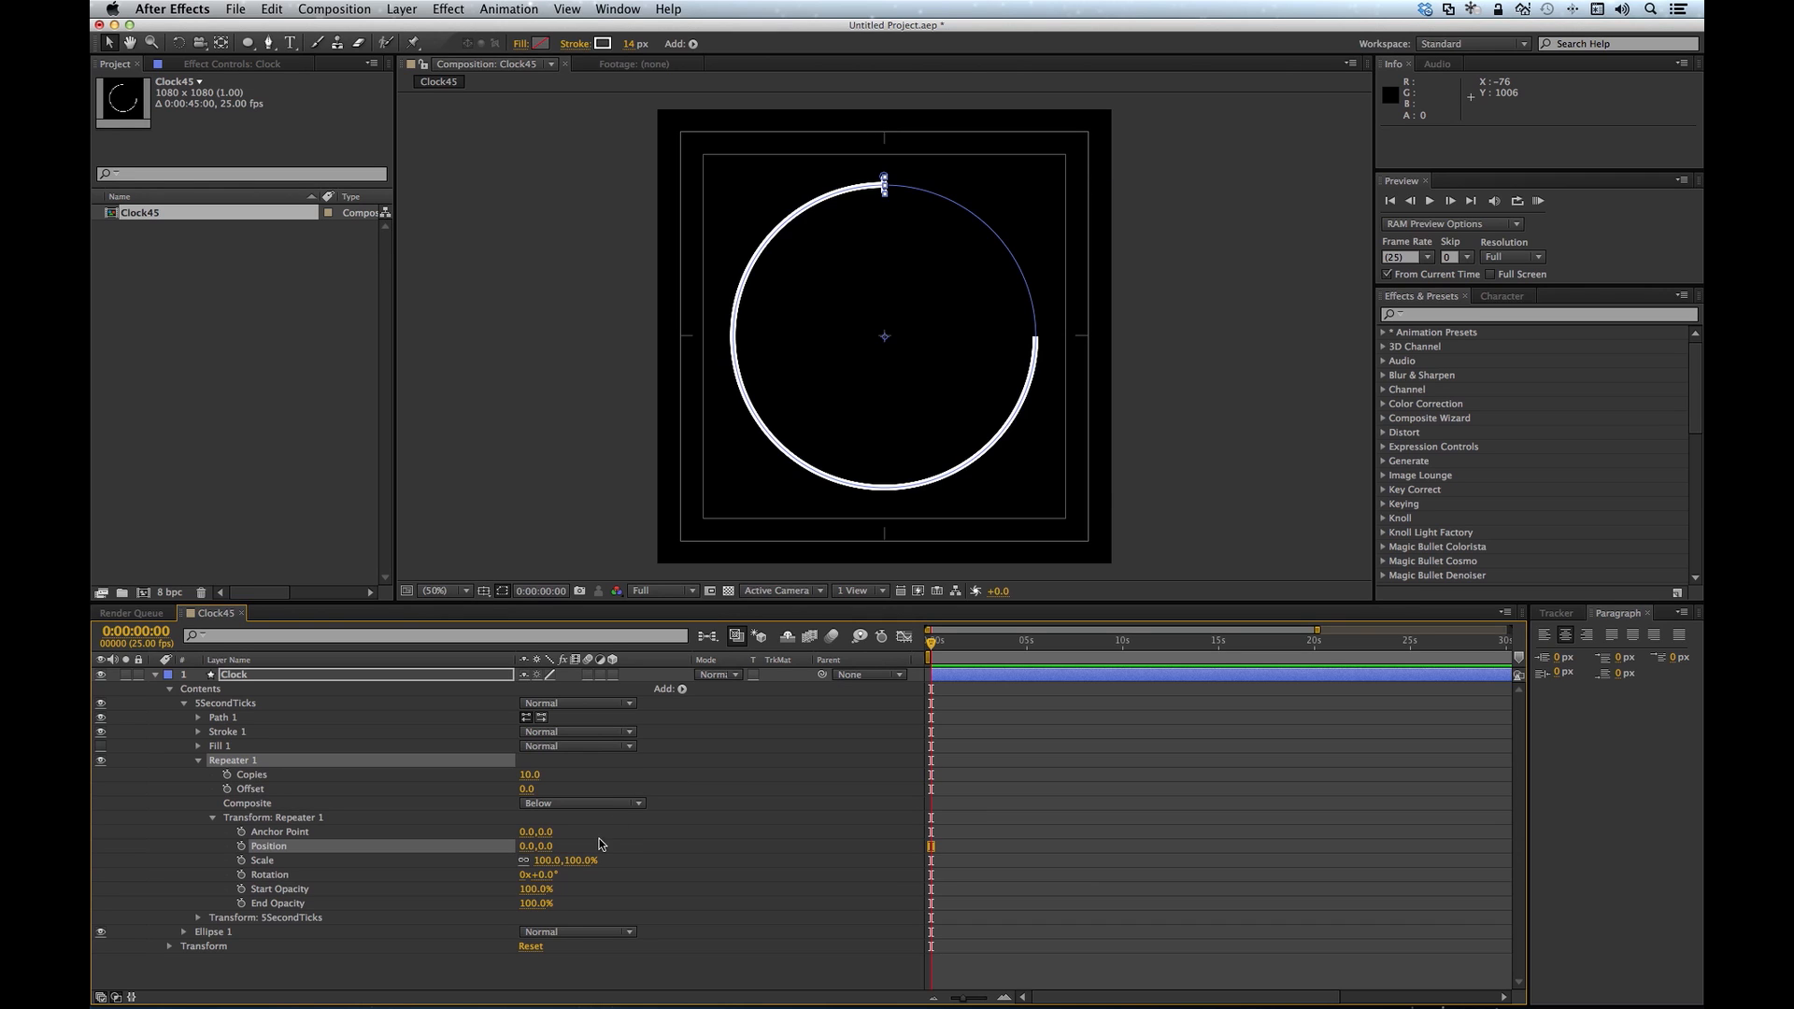
{"action": "left_click", "coordinate": [548, 876]}
{"action": "type", "text": "30"}
{"action": "key", "text": "Return"}
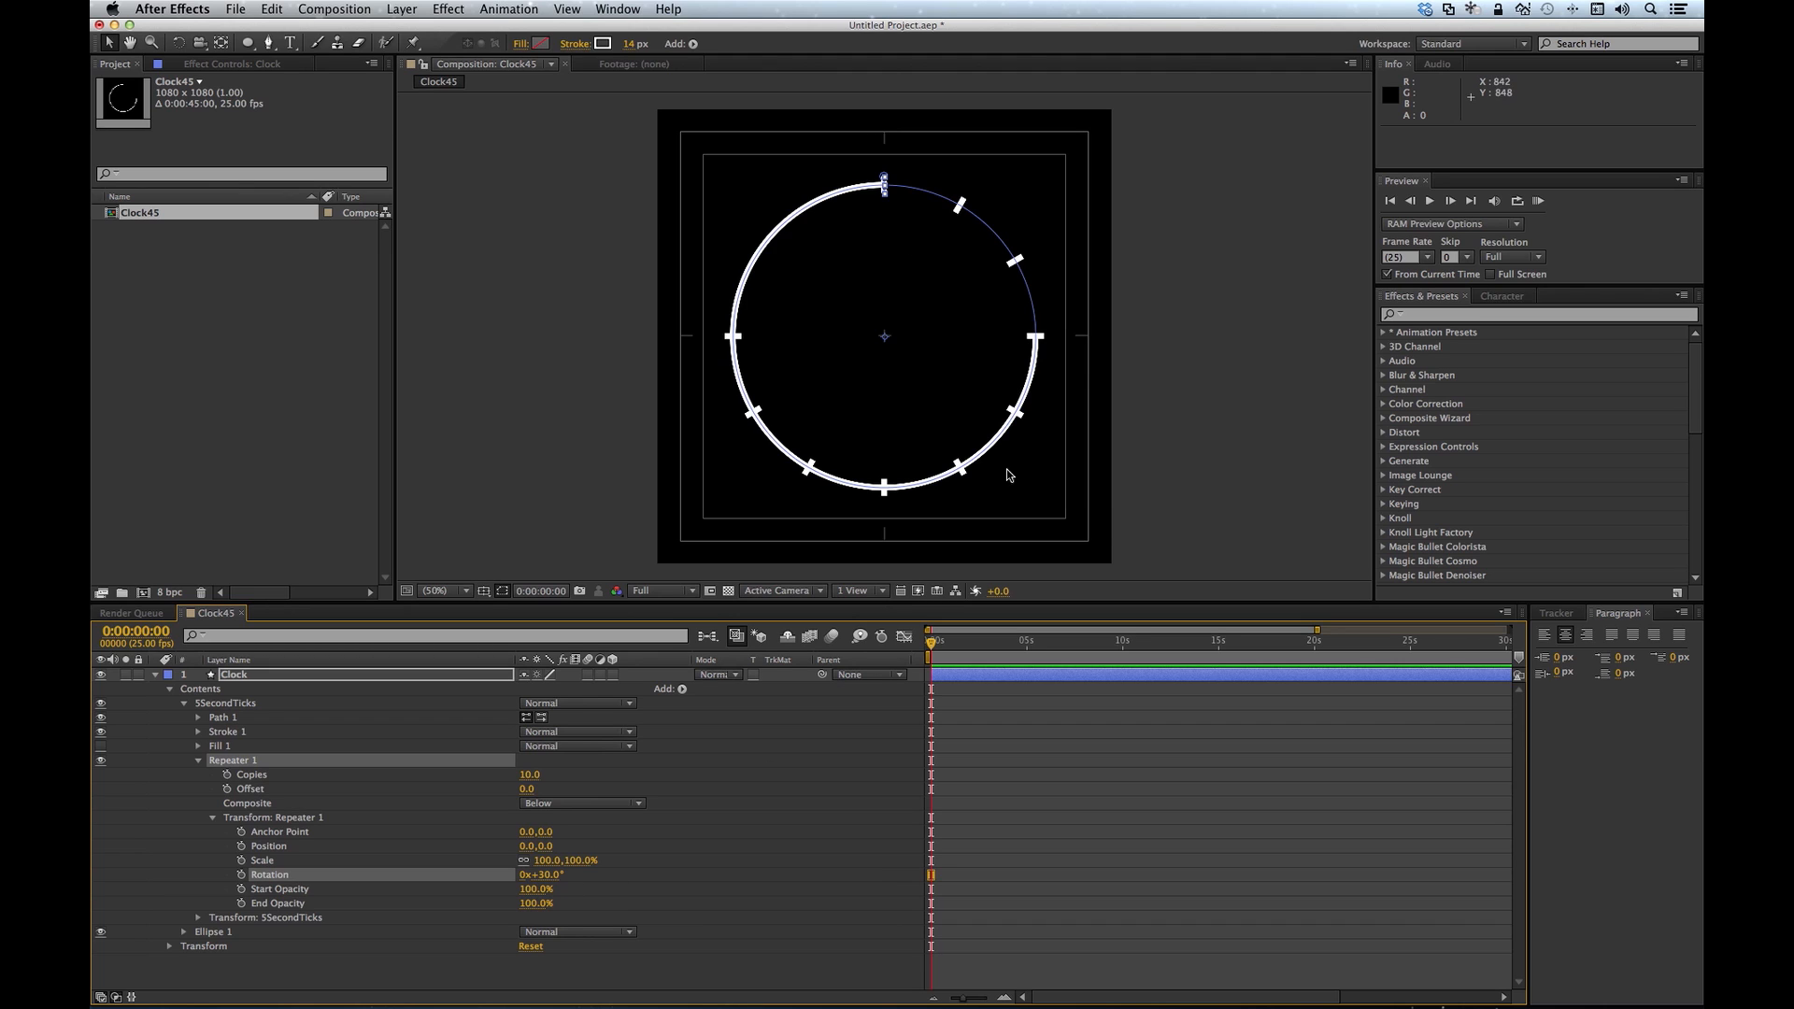
{"action": "left_click", "coordinate": [549, 876]}
{"action": "key", "text": "Return"}
Step: Test the fixed number of ticks with a composition duration of 0:00:30:00, and undo the duration change
{"action": "left_click", "coordinate": [355, 11]}
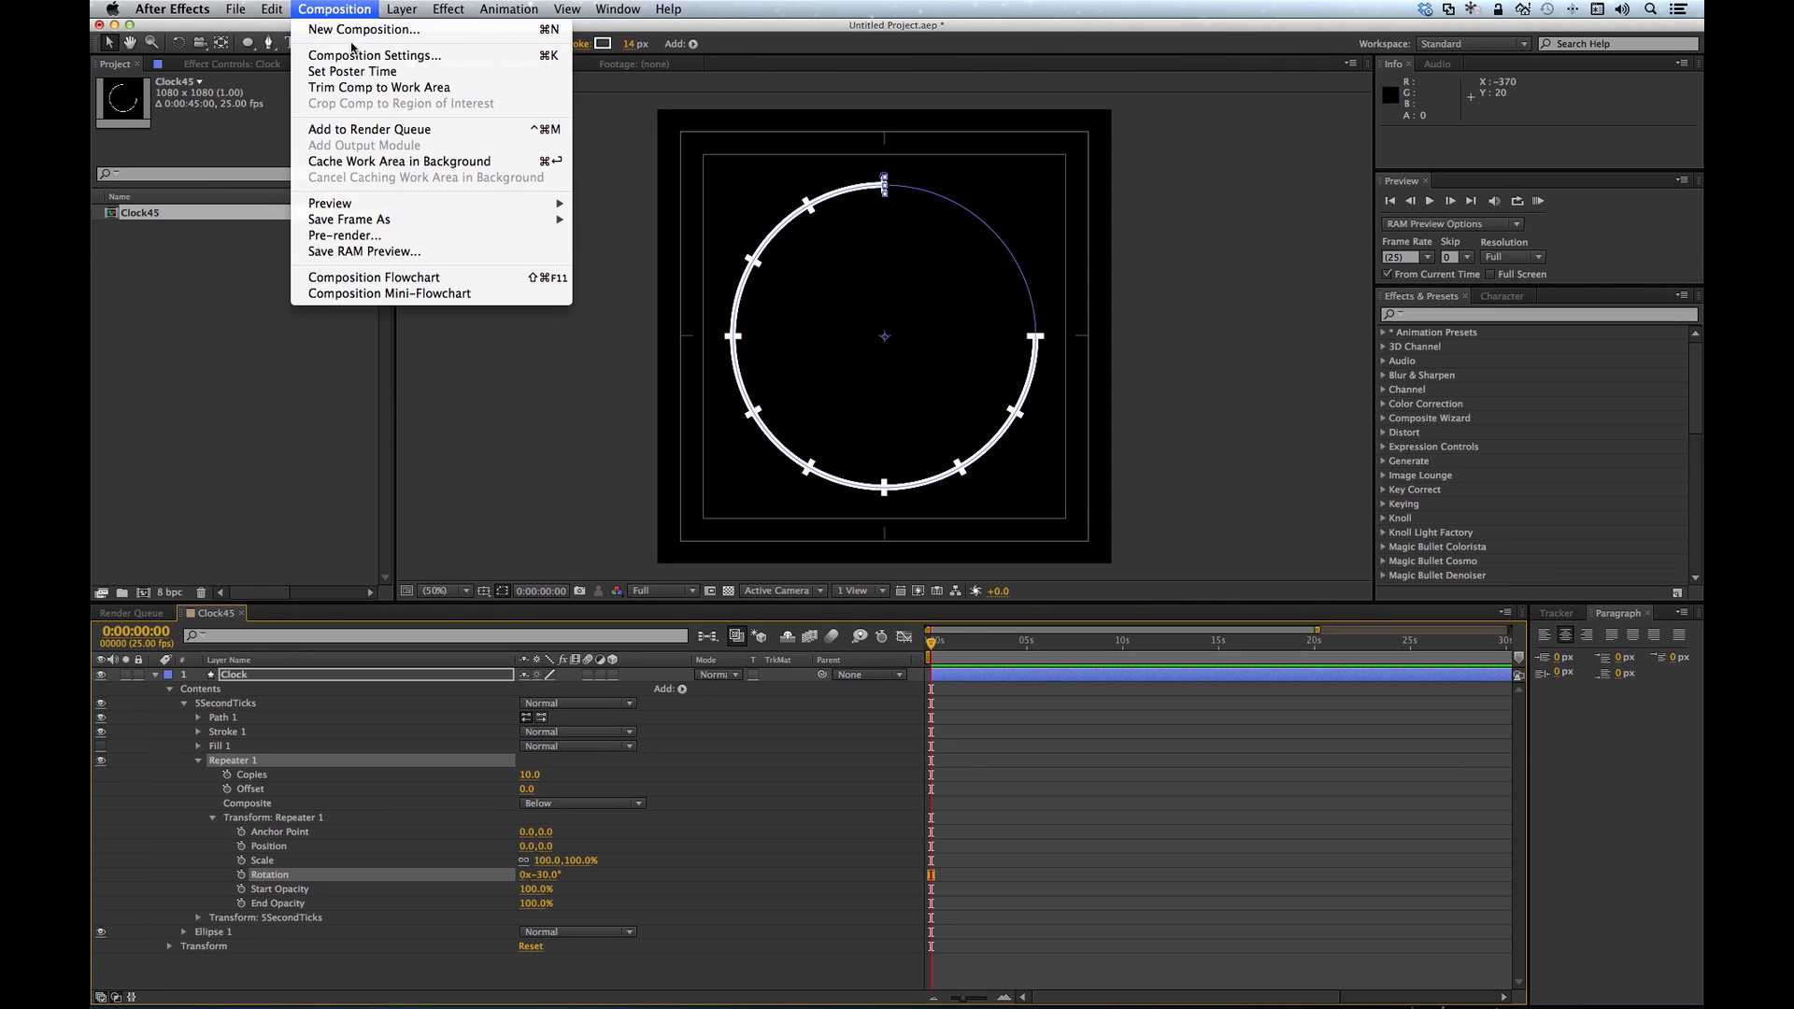
{"action": "left_click", "coordinate": [355, 56]}
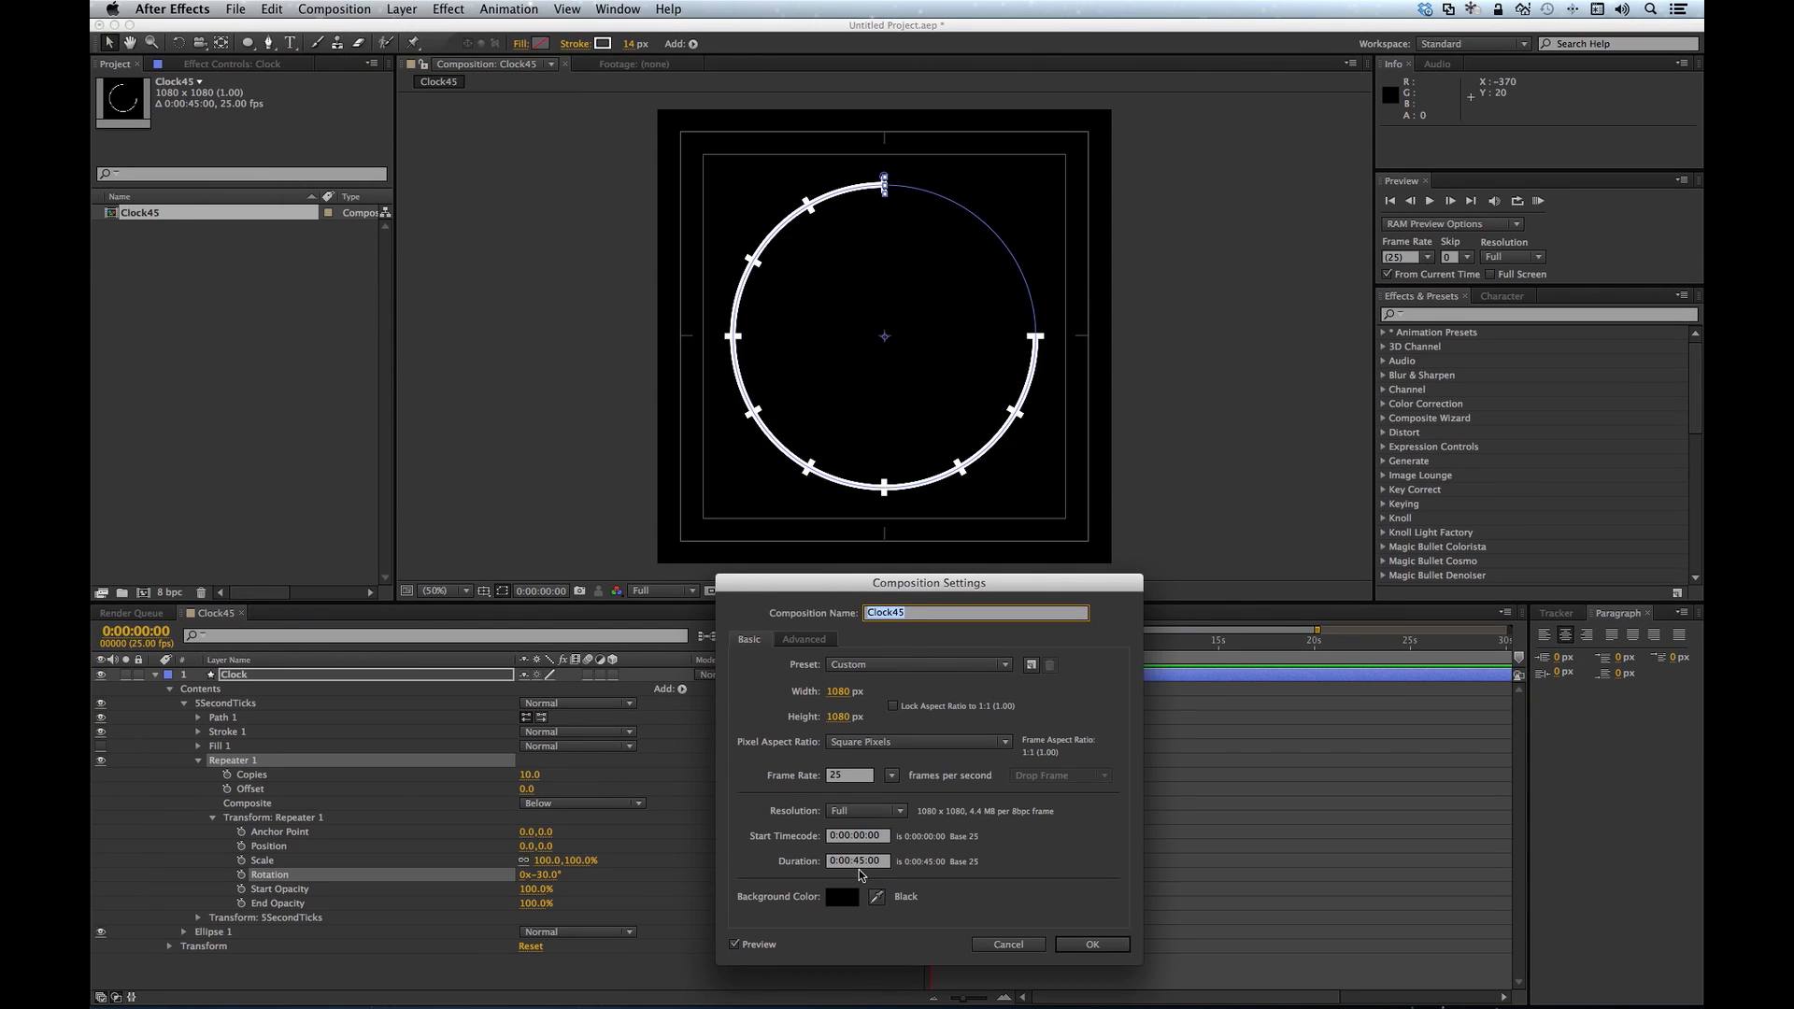
{"action": "double_click", "coordinate": [860, 864]}
{"action": "type", "text": "30"}
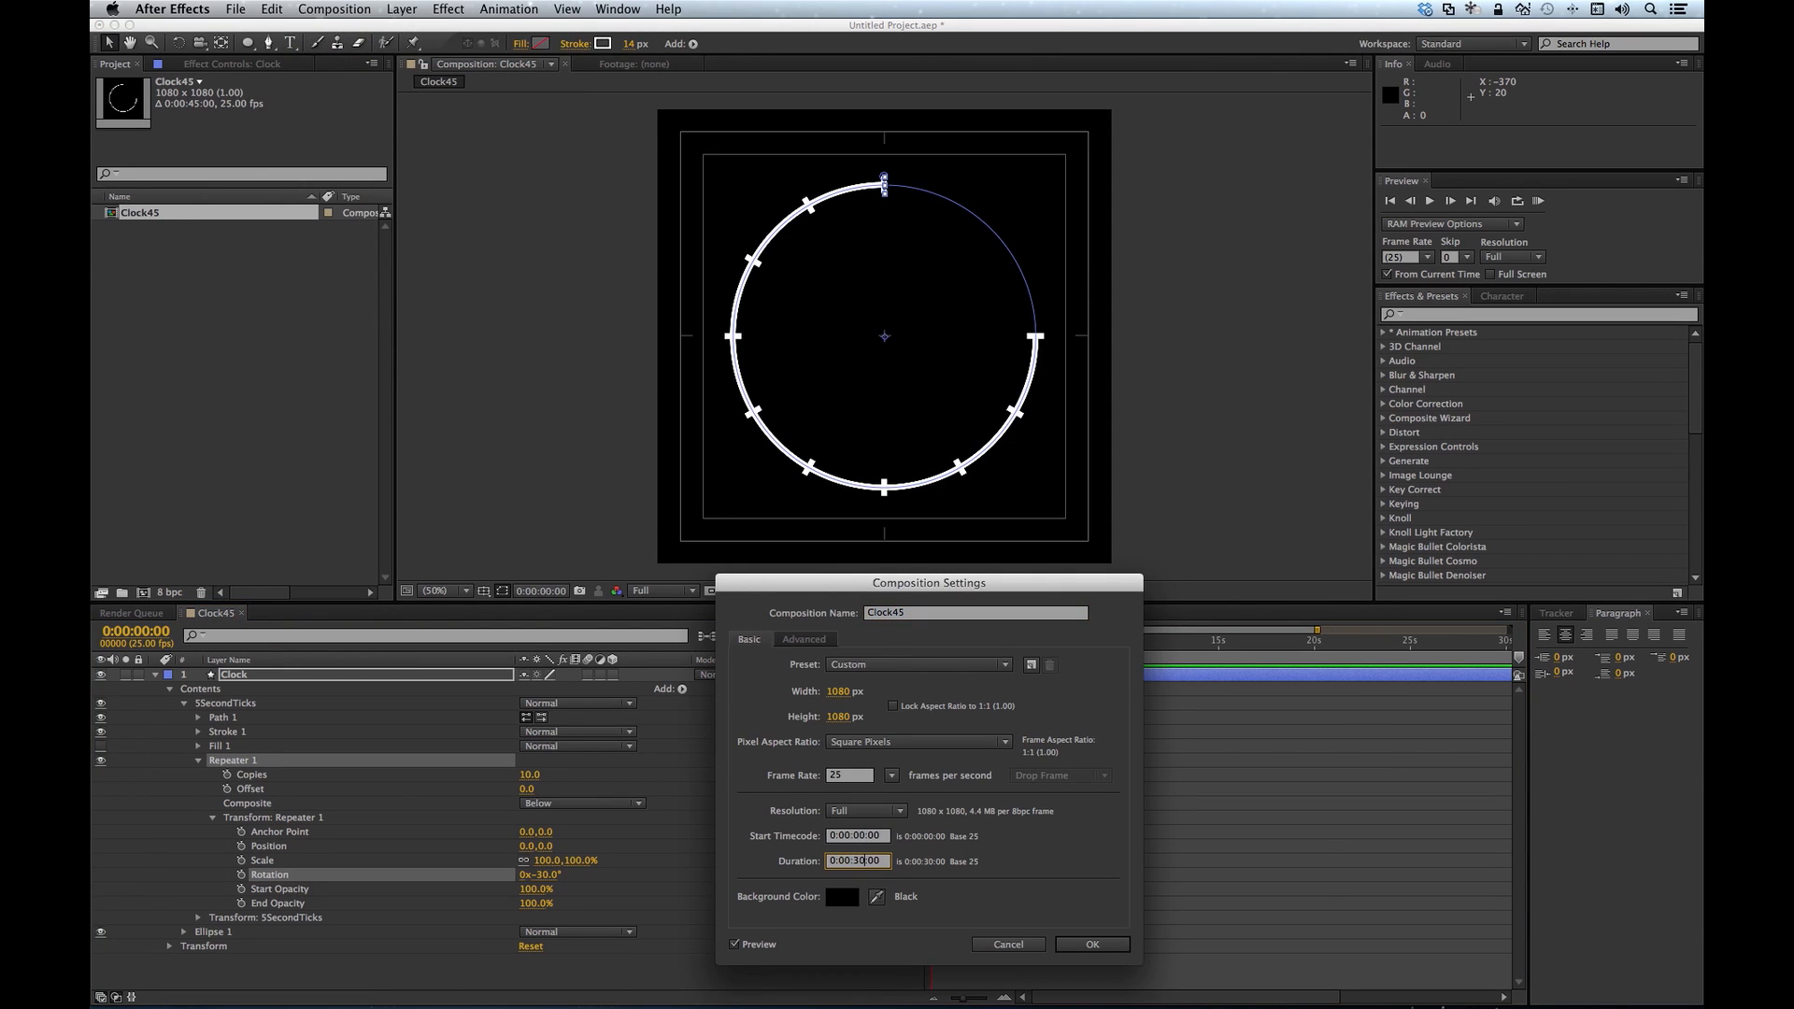
{"action": "key", "text": "Return"}
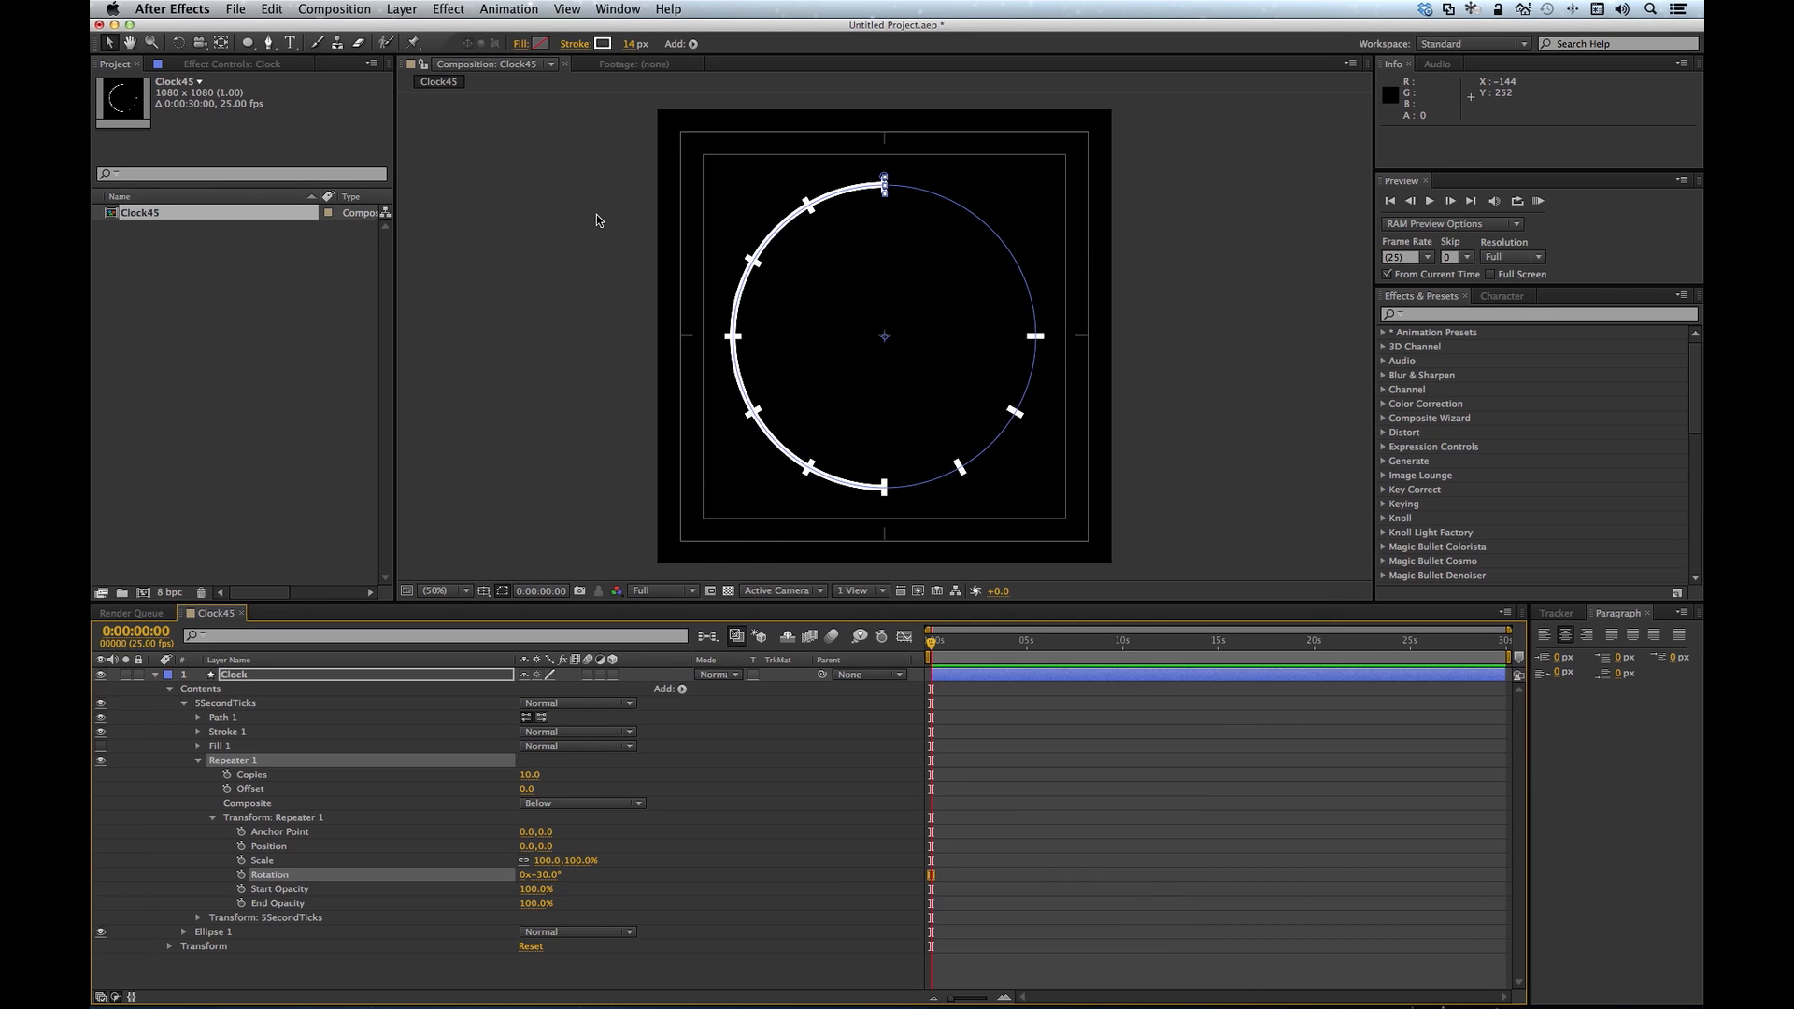
{"action": "key", "text": "super+z"}
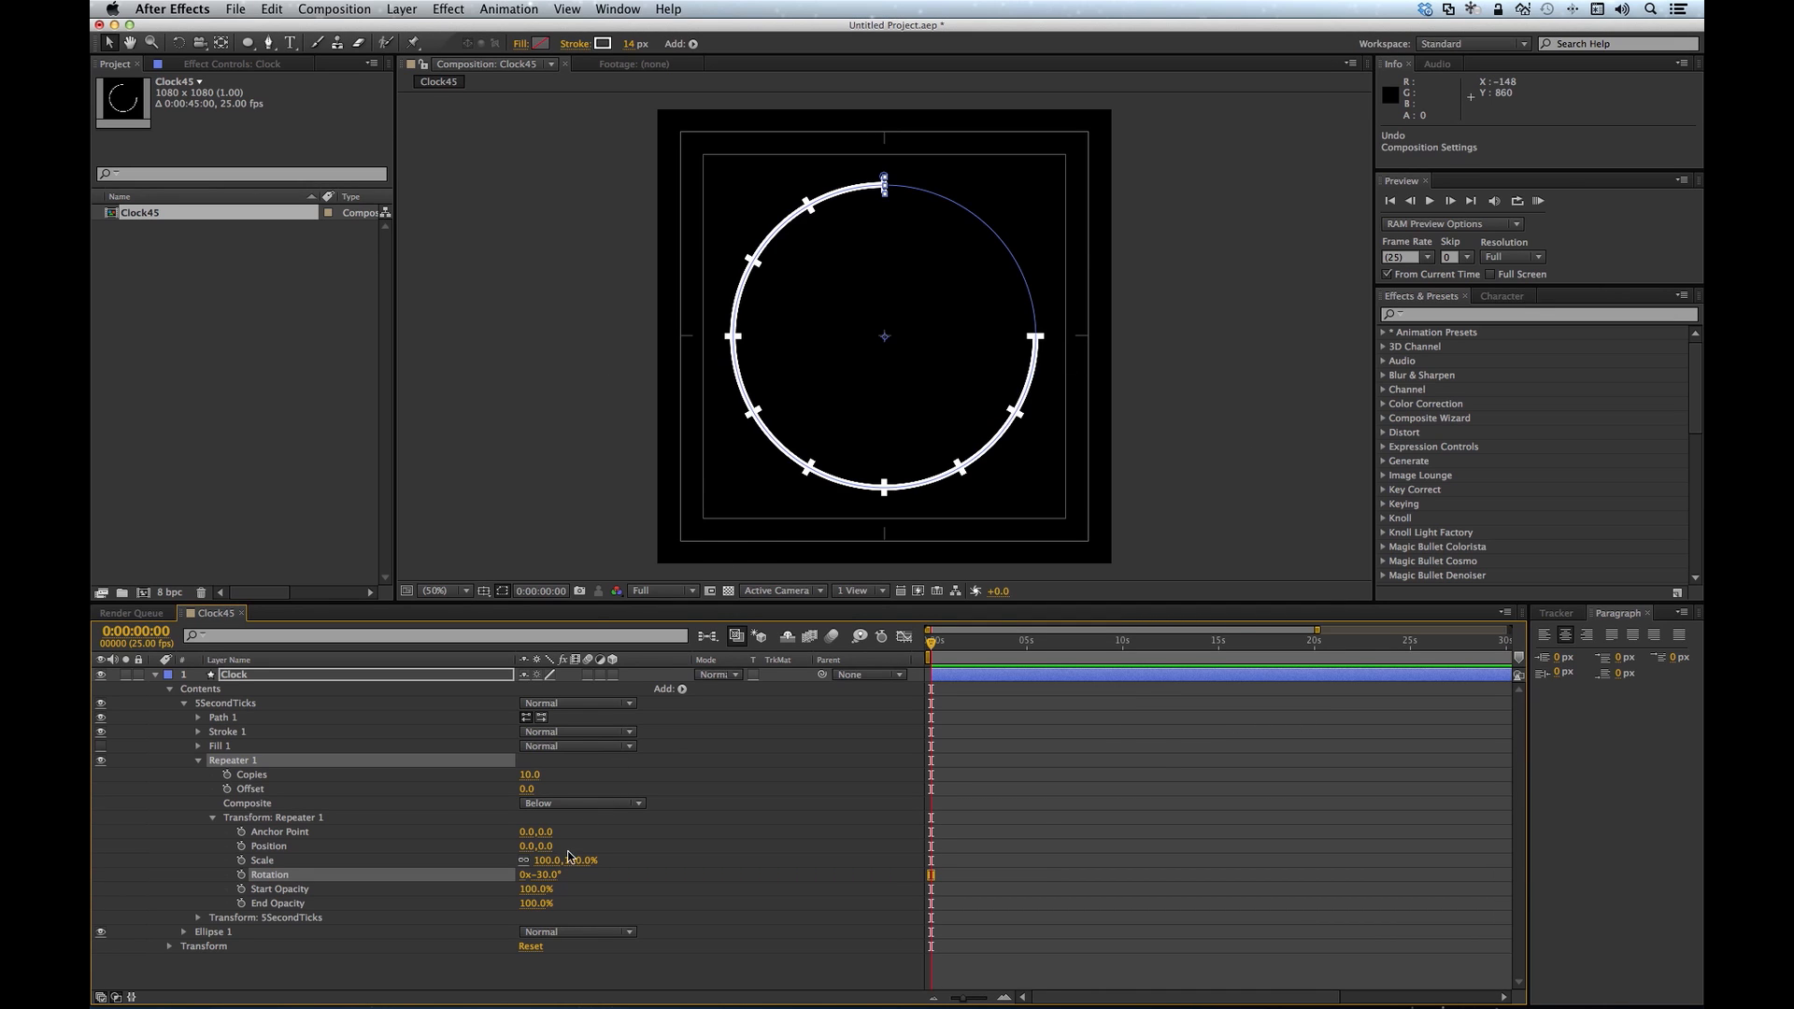
Step: Add the expression 1+(thisComp.duration*12/60) to the Copies property of Repeater 1
{"action": "left_click", "coordinate": [227, 777], "text": "alt"}
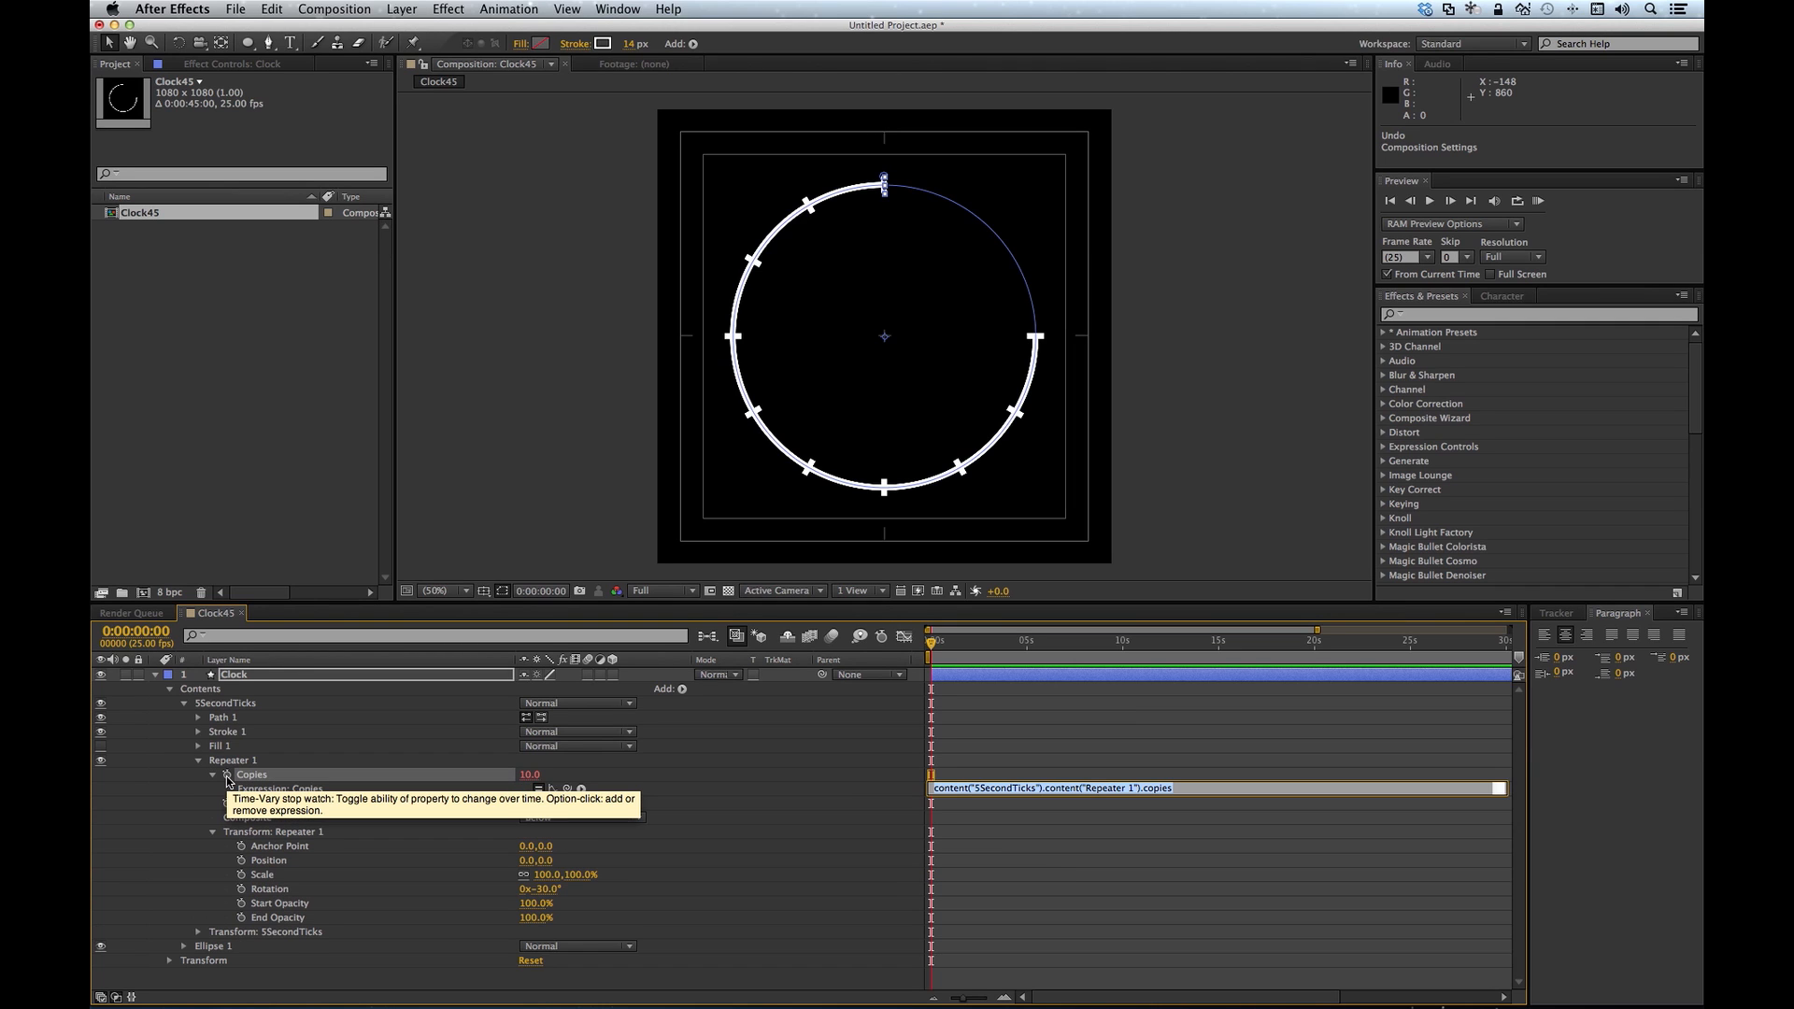
{"action": "type", "text": "1+(thisComp.duration*12/60"}
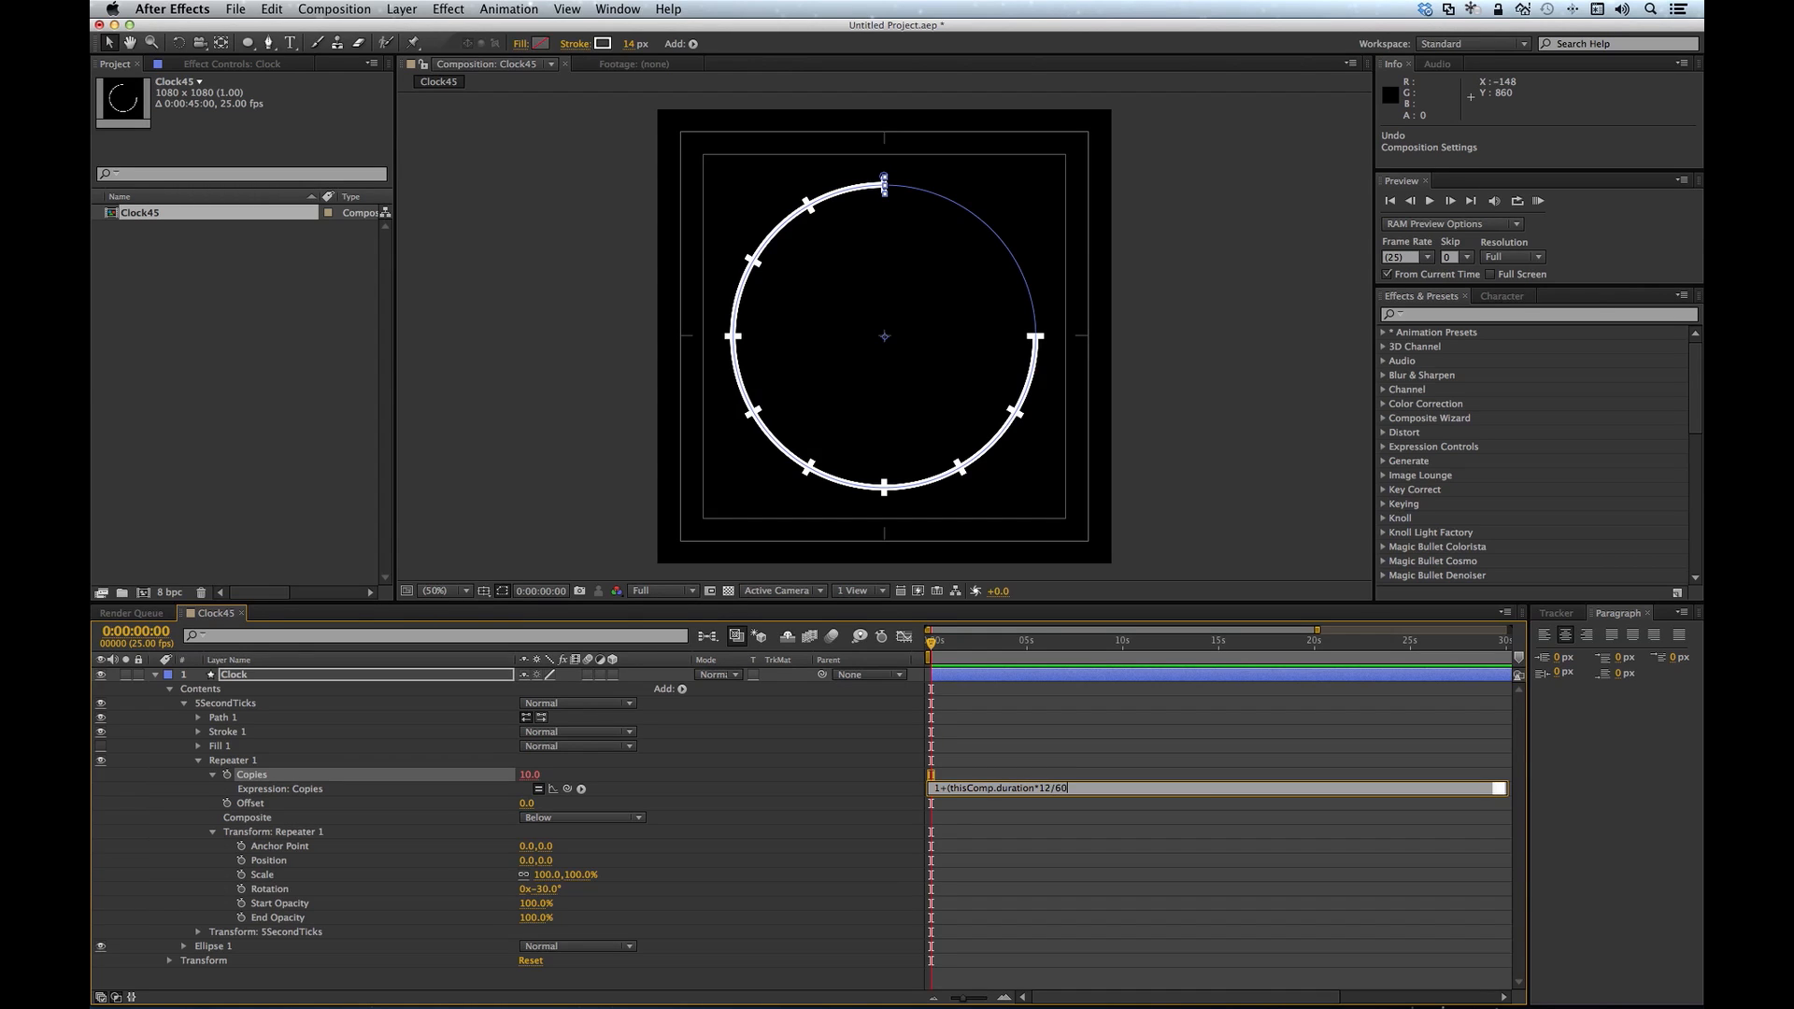
{"action": "key", "text": "KP_Enter"}
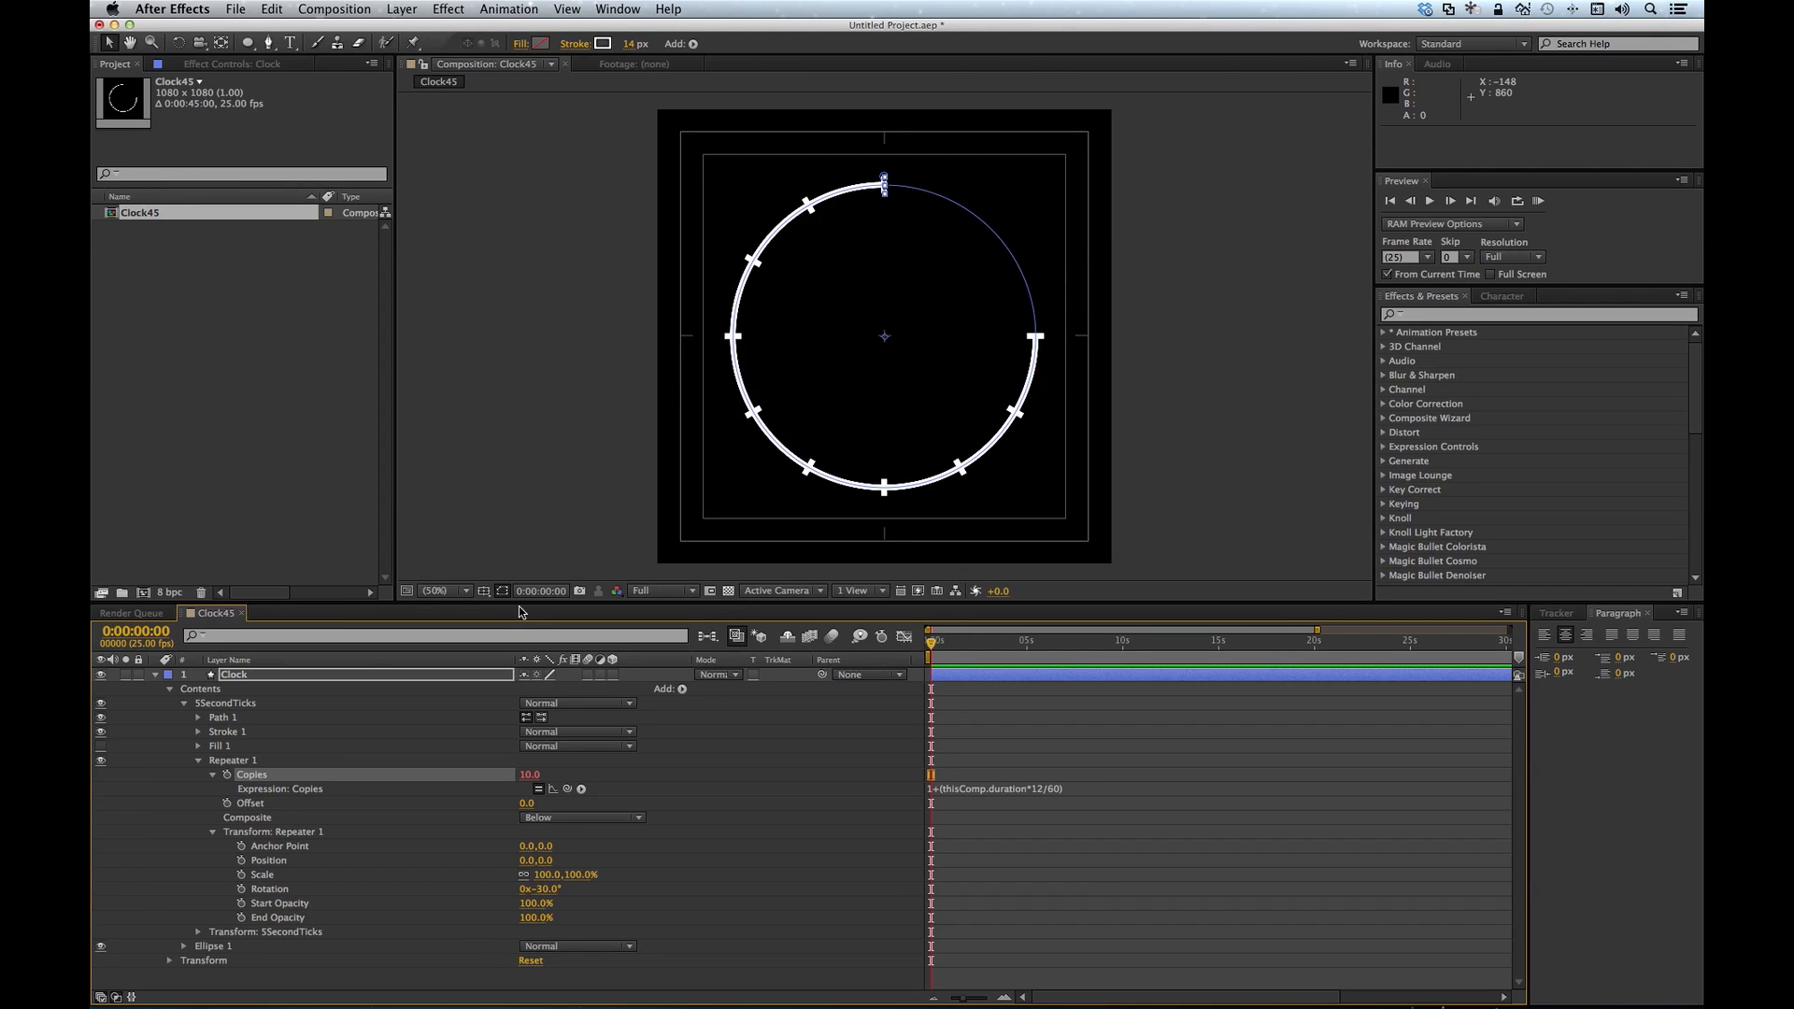
Step: Test the Copies expression with a composition duration of 0:00:30:00, and undo the duration change
{"action": "left_click", "coordinate": [334, 10]}
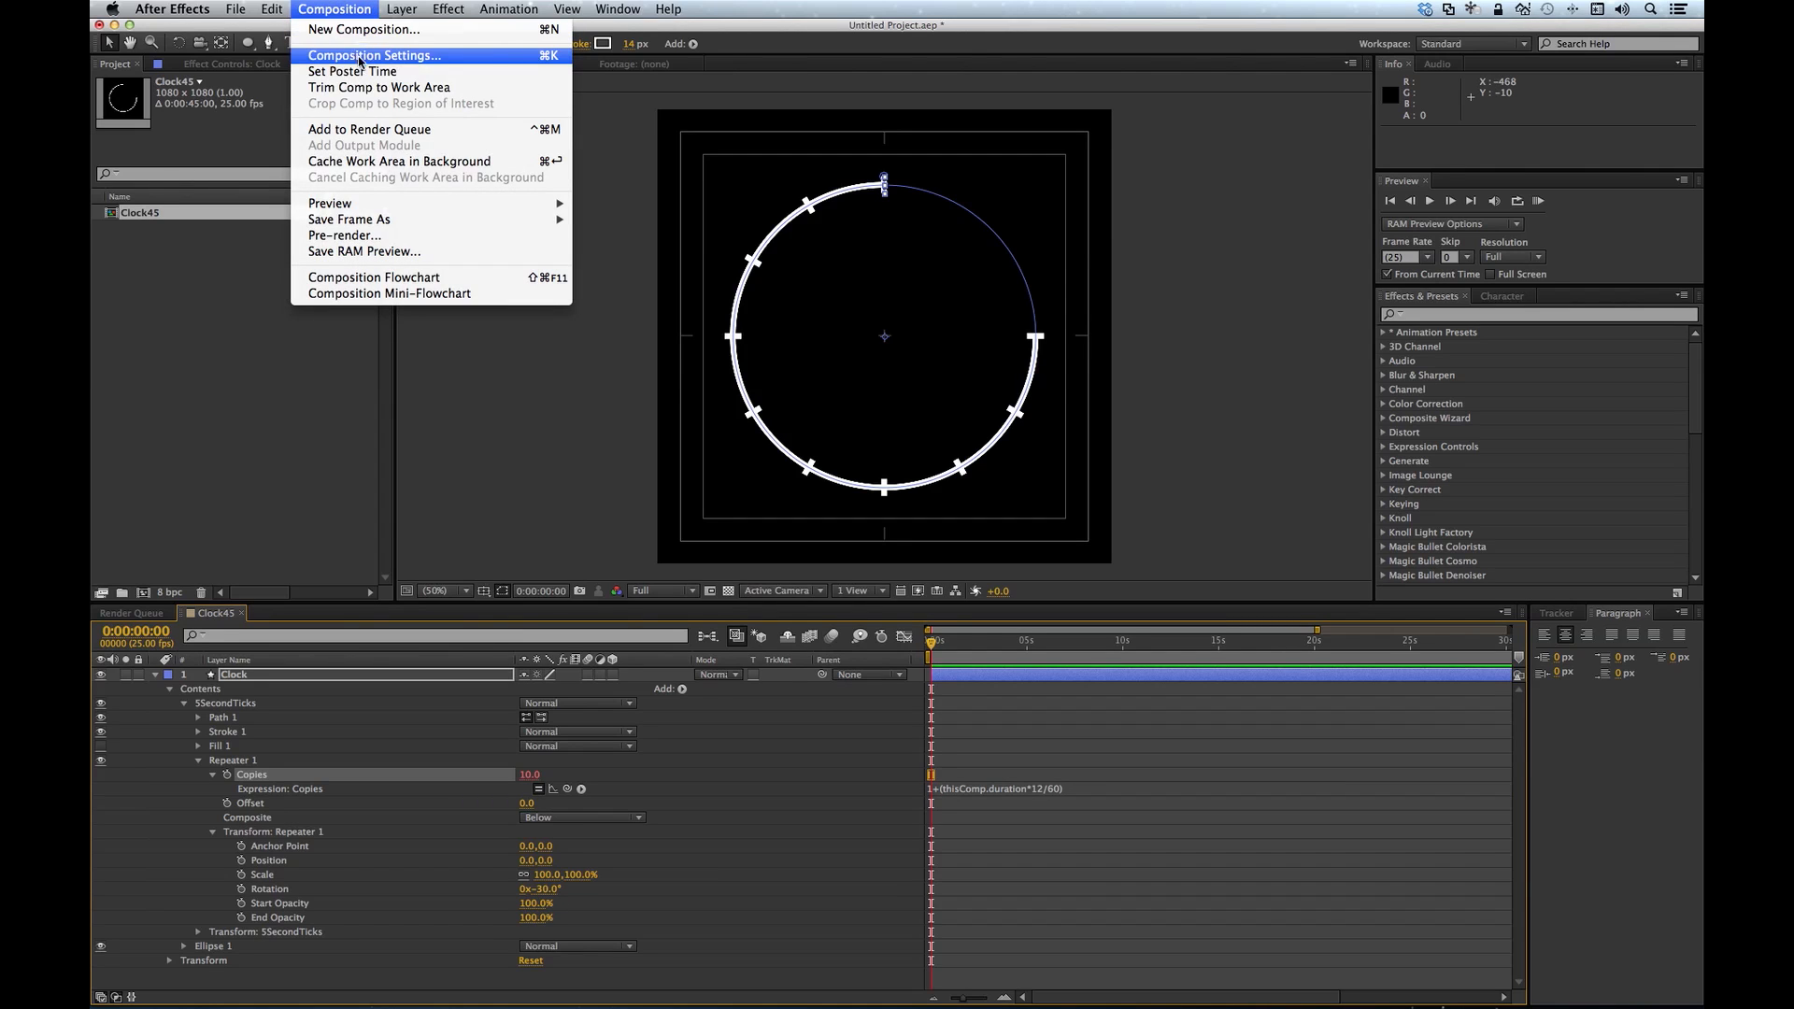
{"action": "left_click", "coordinate": [357, 54]}
{"action": "double_click", "coordinate": [859, 862]}
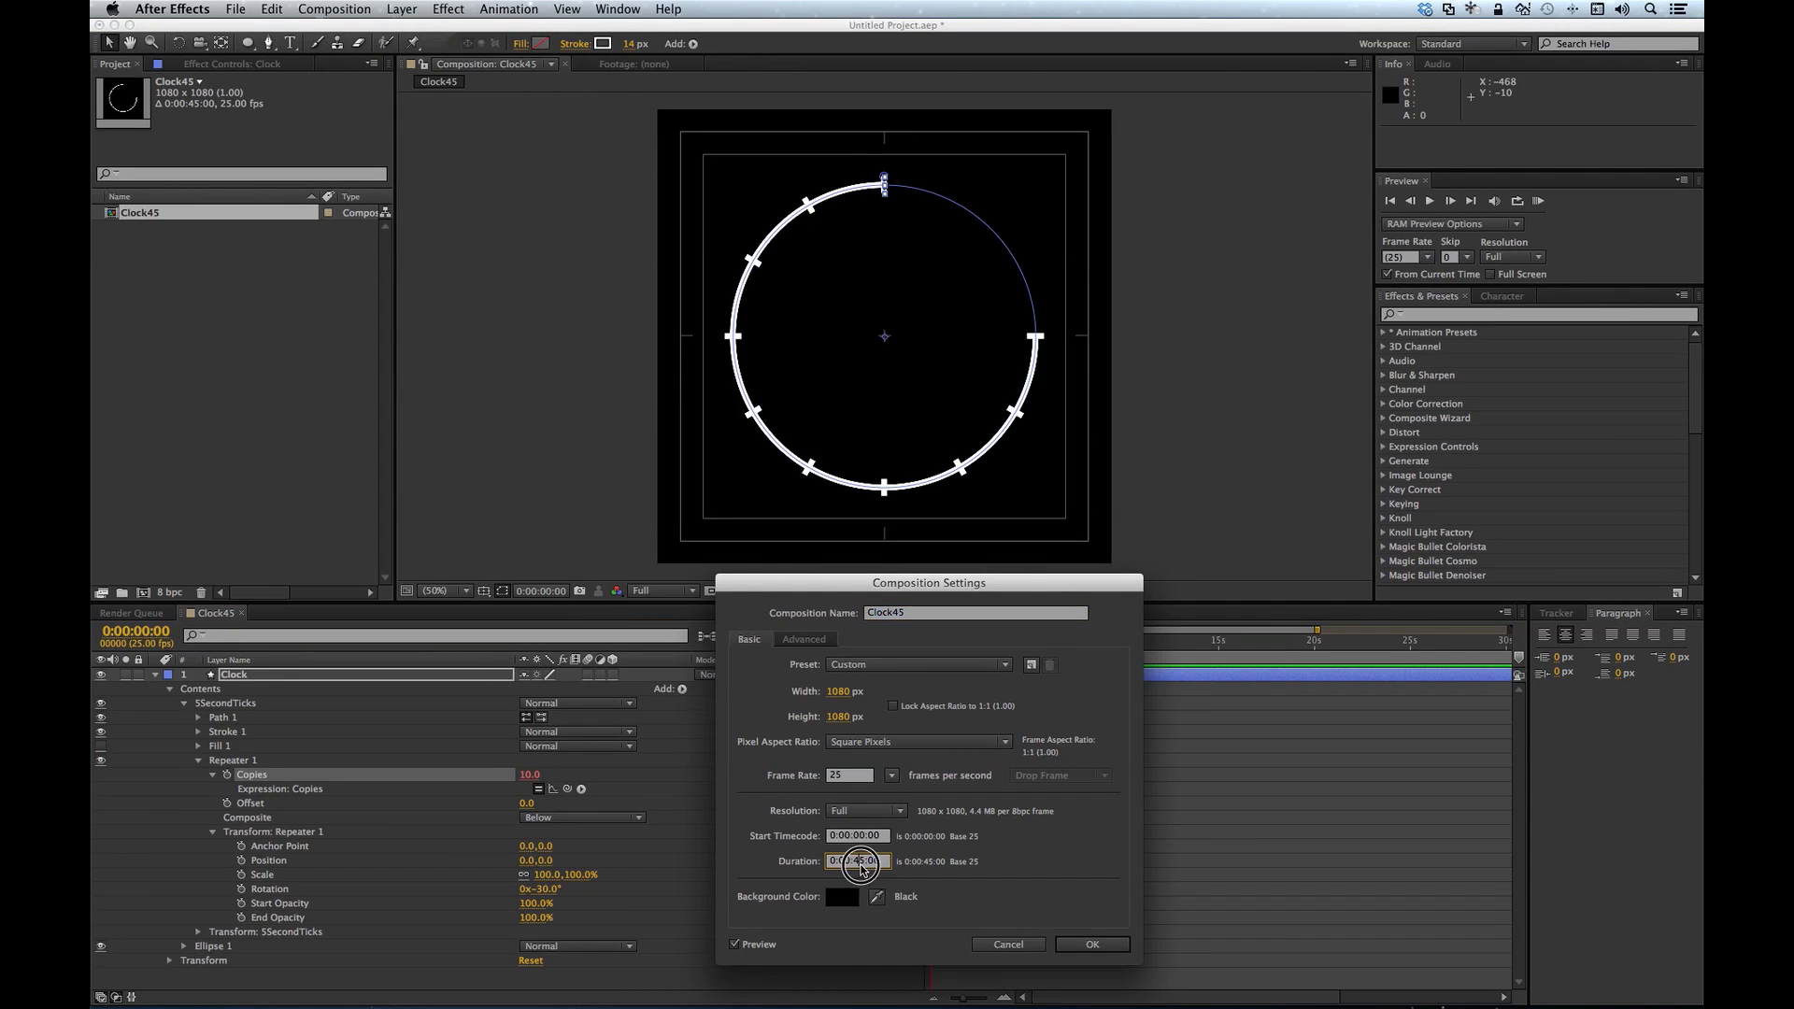
{"action": "type", "text": "30"}
{"action": "key", "text": "Return"}
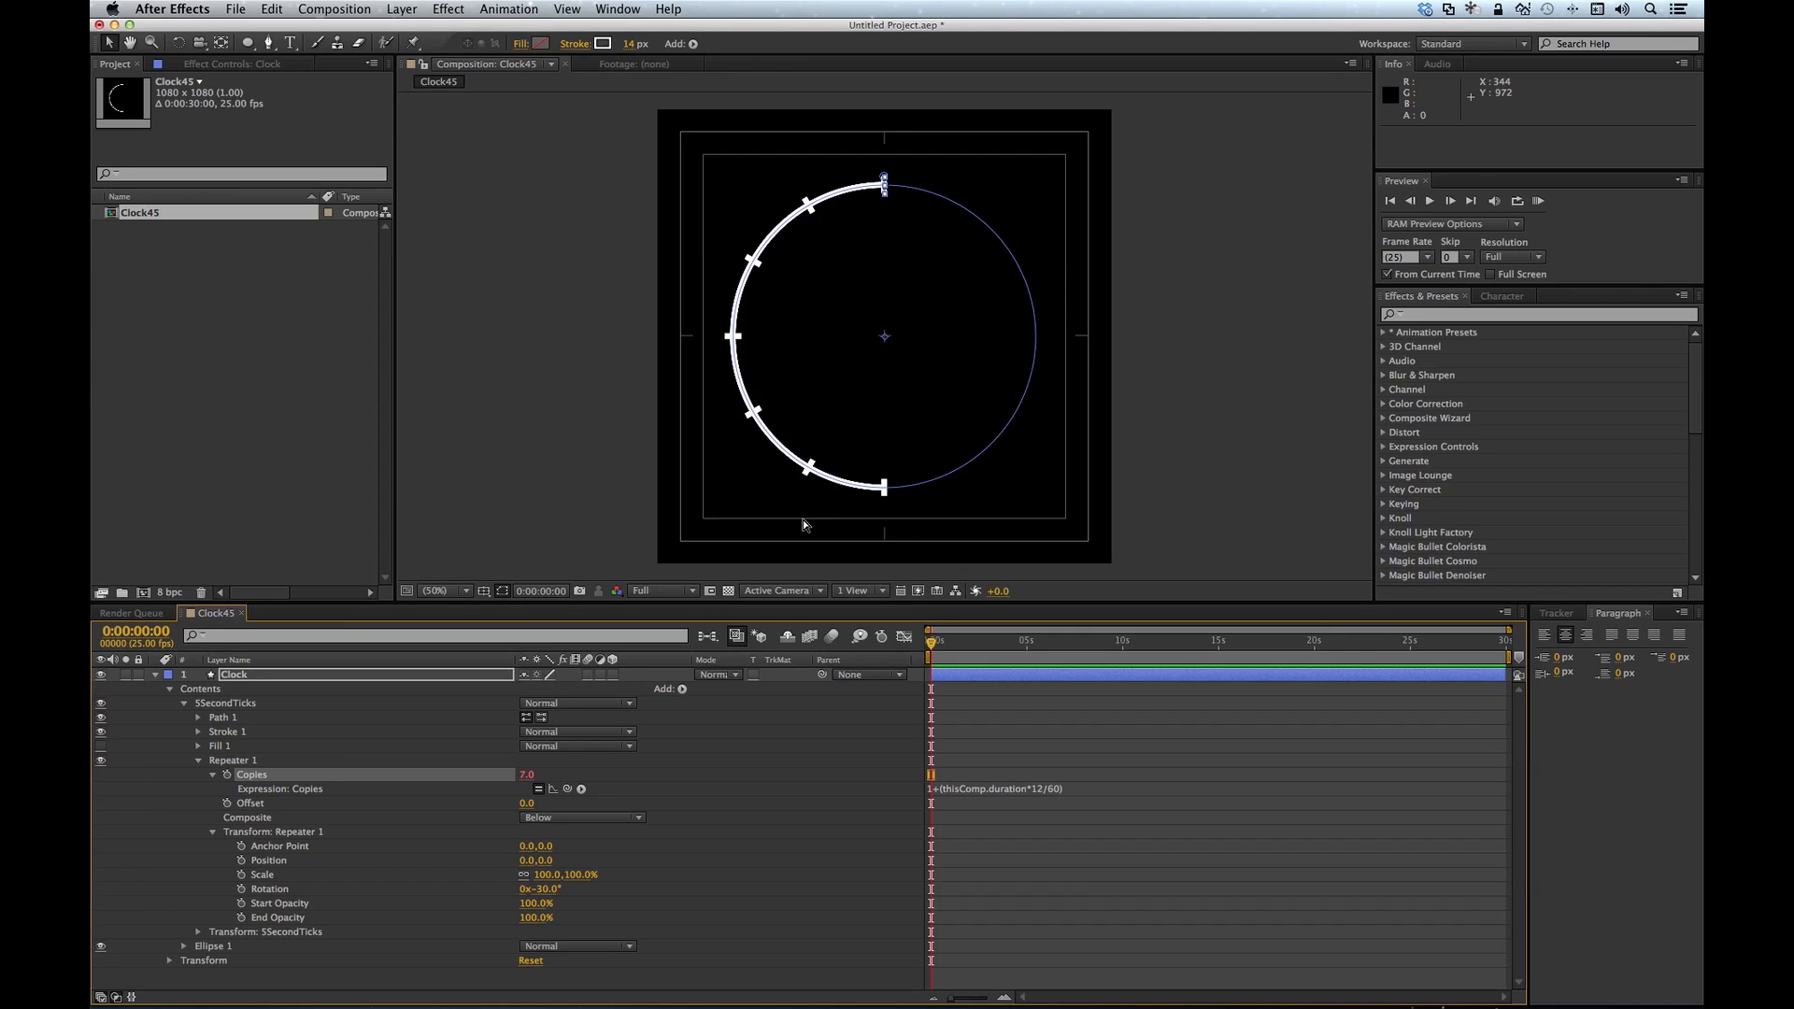
{"action": "key", "text": "super+z"}
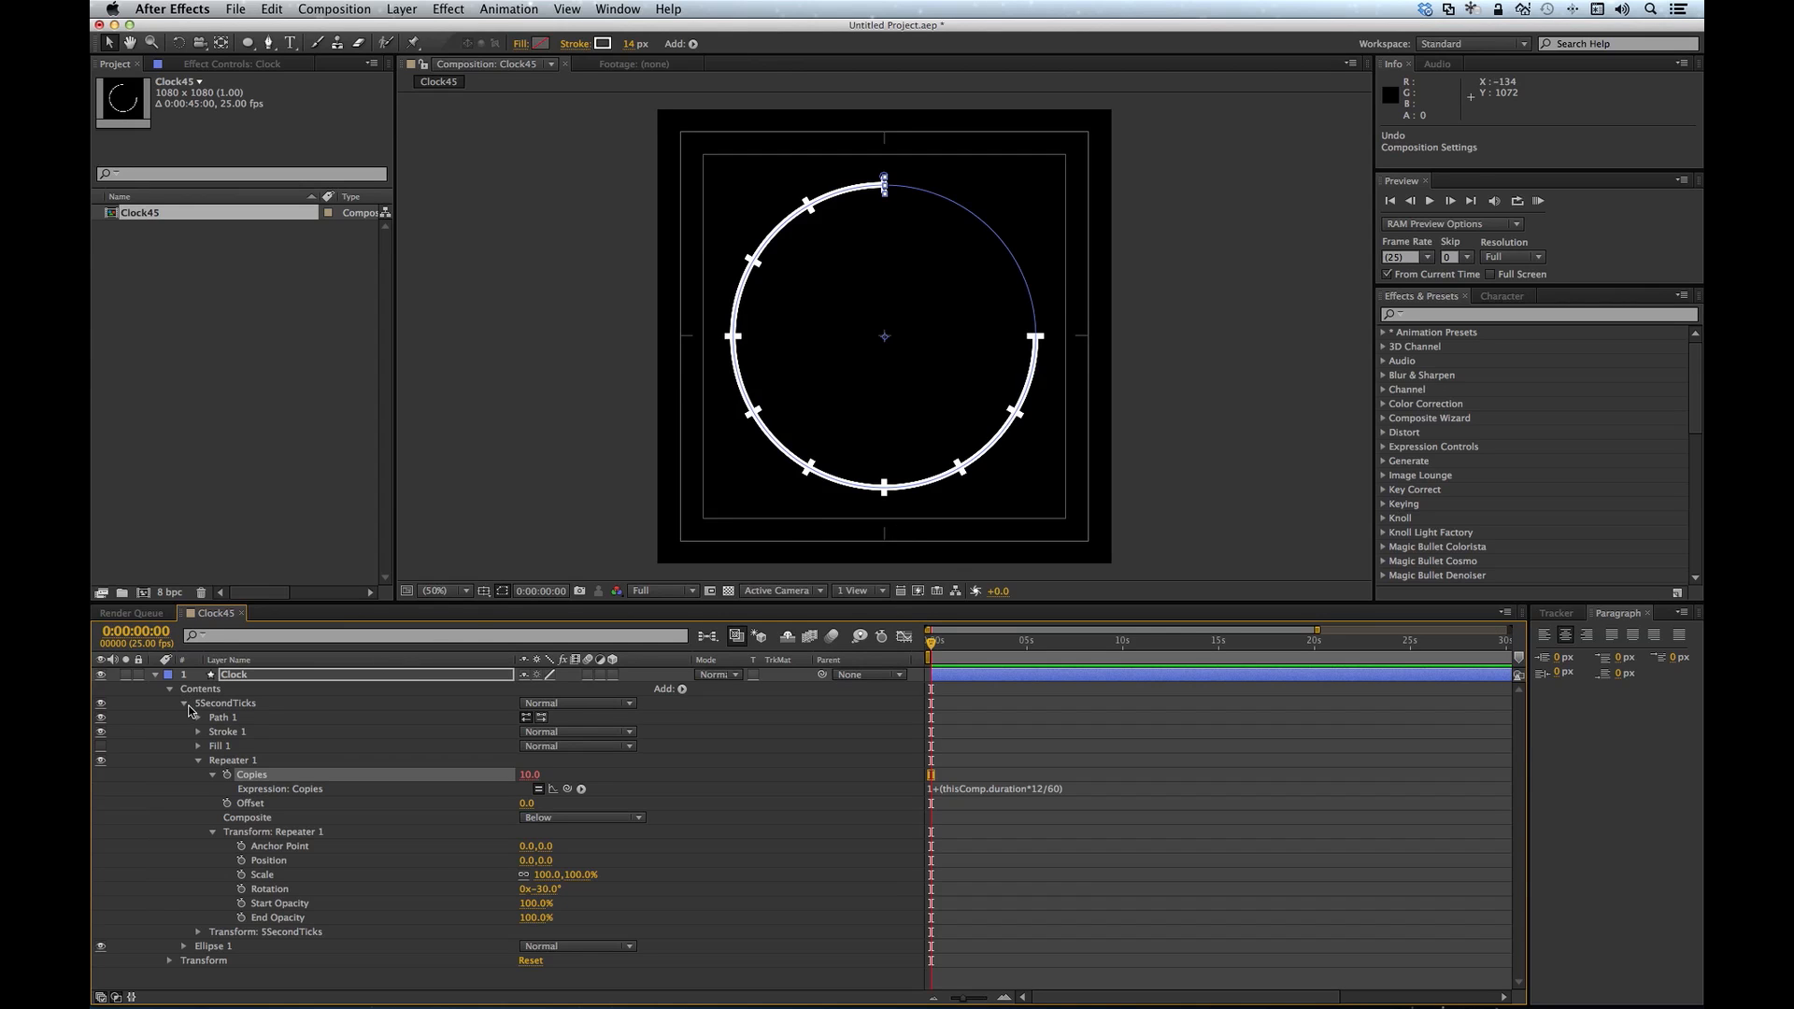
Step: Duplicate the 5SecondTicks group in the Clock layer and rename the copy 3SecondTick
{"action": "left_click", "coordinate": [184, 703]}
{"action": "left_click", "coordinate": [225, 706]}
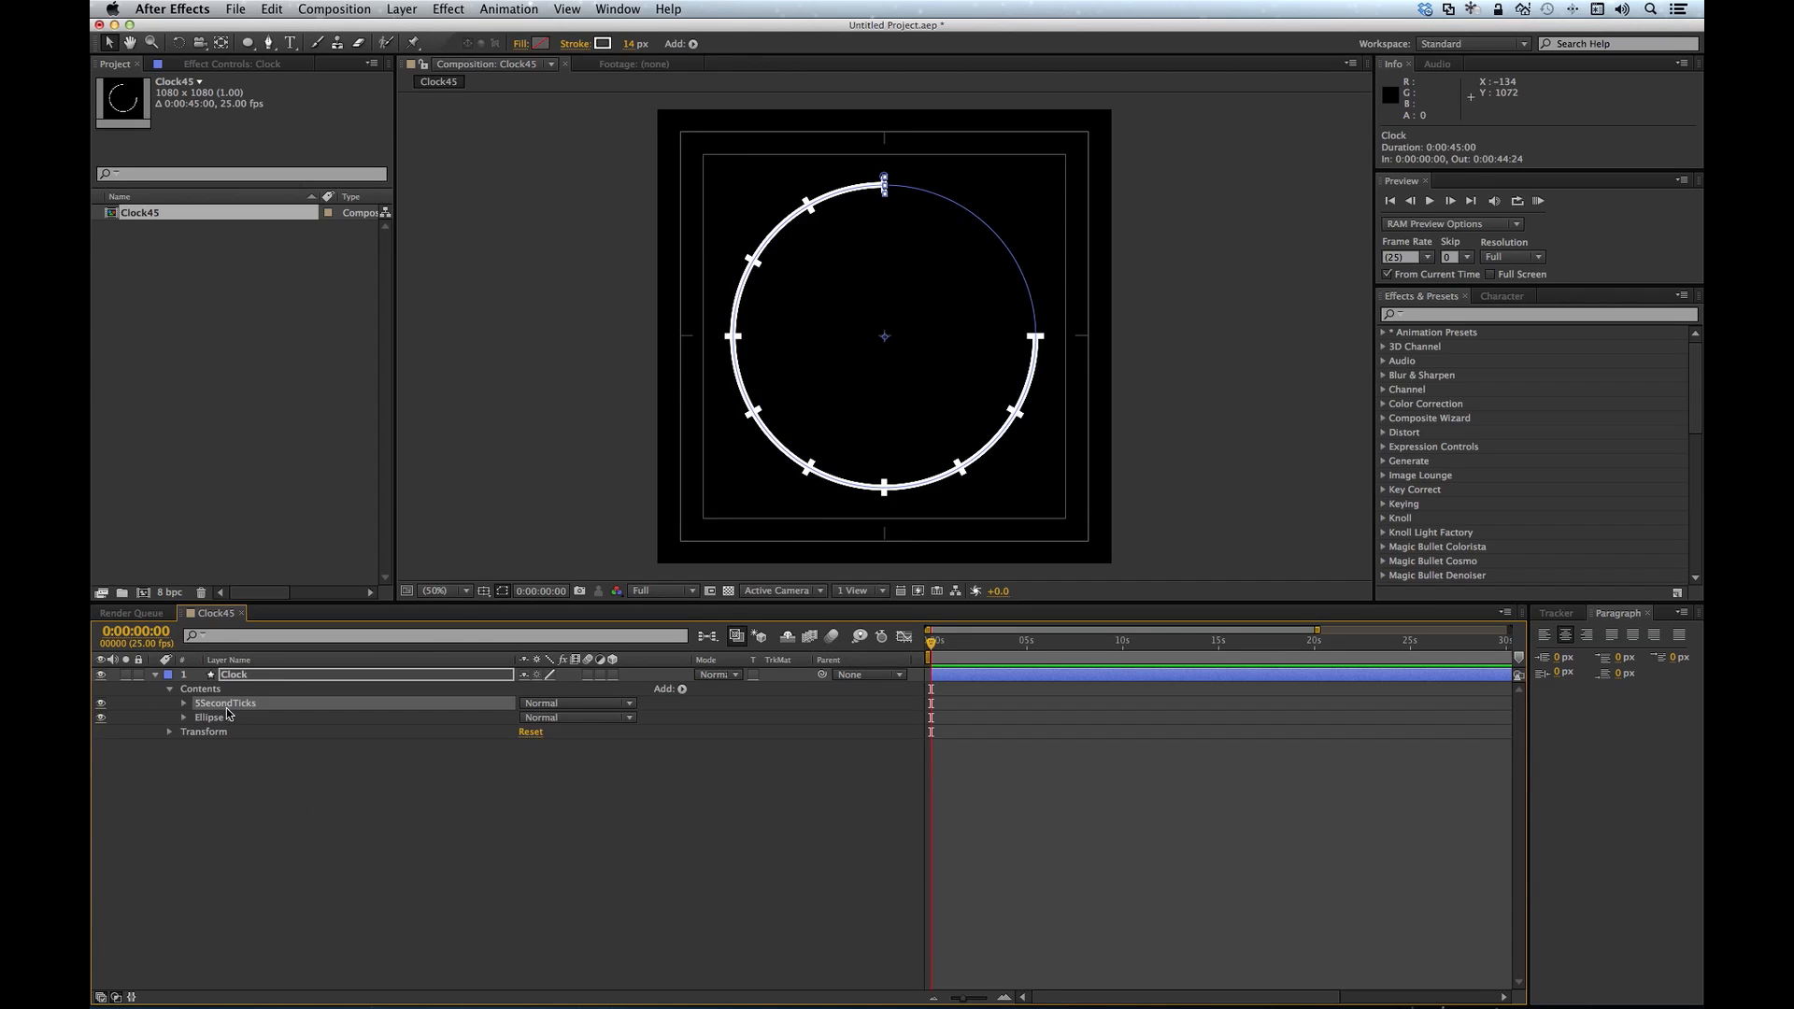
{"action": "key", "text": "super+d"}
{"action": "key", "text": "Return"}
{"action": "type", "text": "3SecondT"}
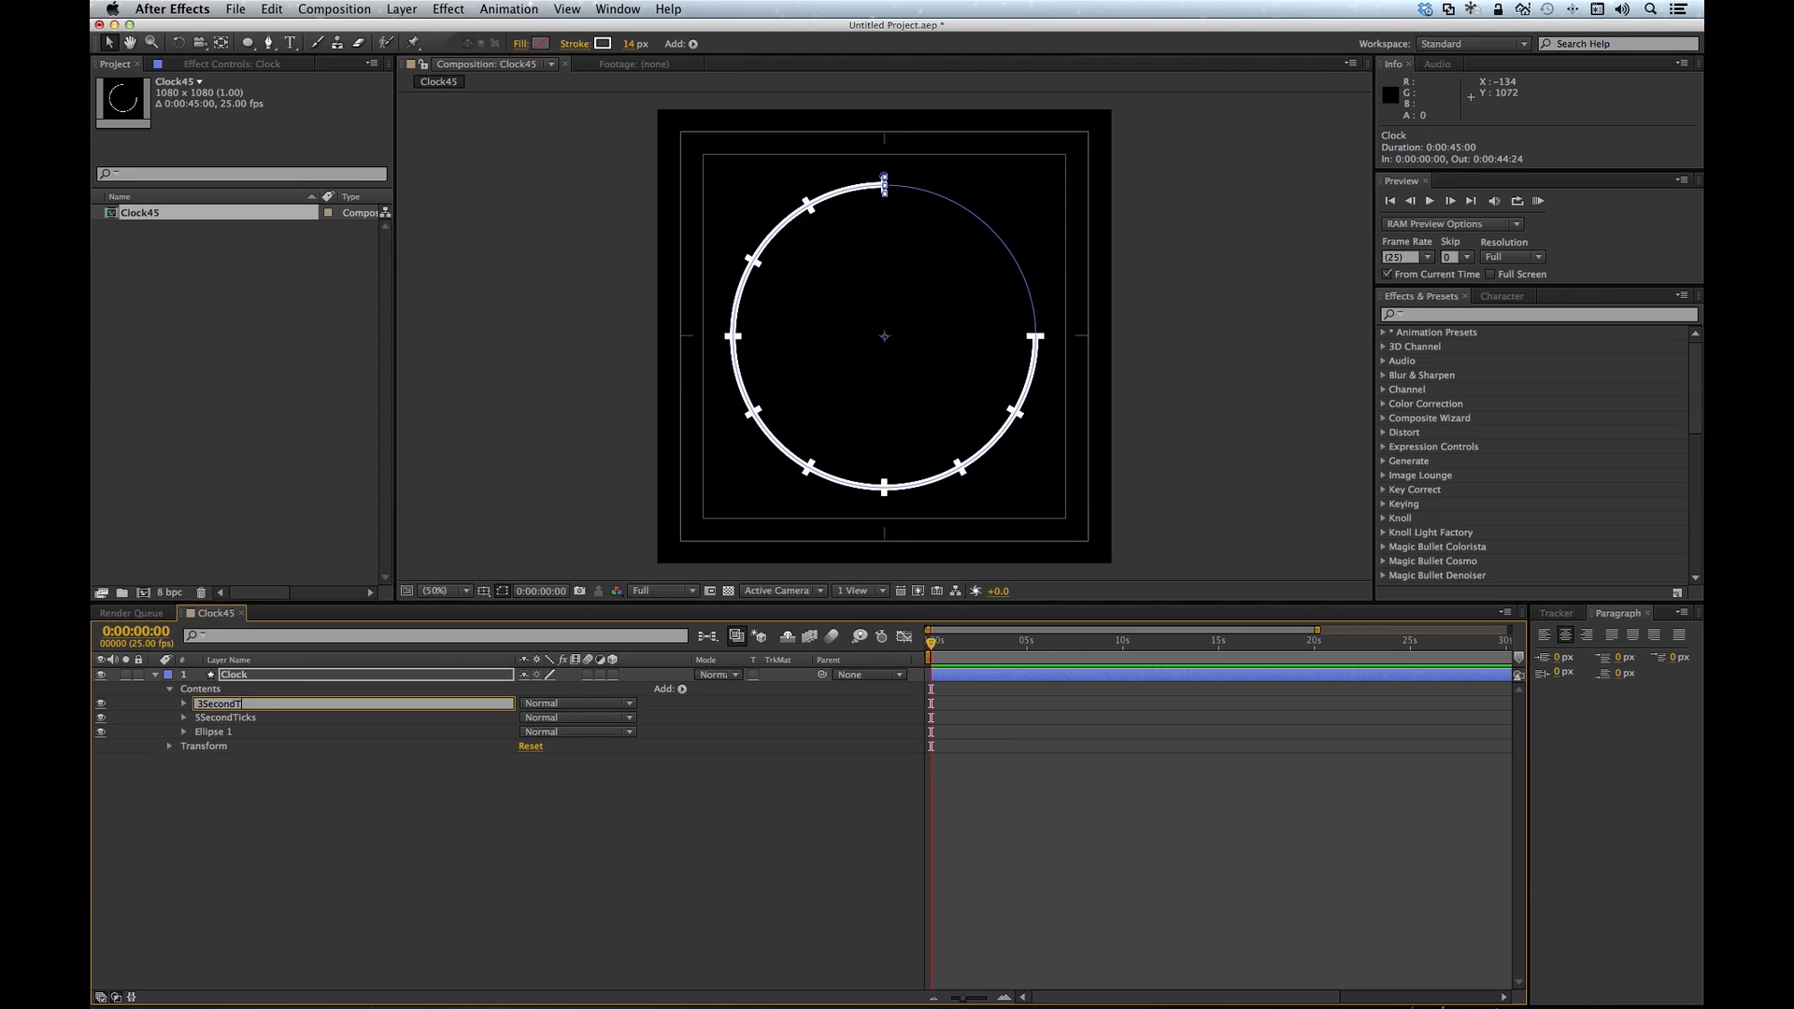
{"action": "type", "text": "ick"}
{"action": "key", "text": "Return"}
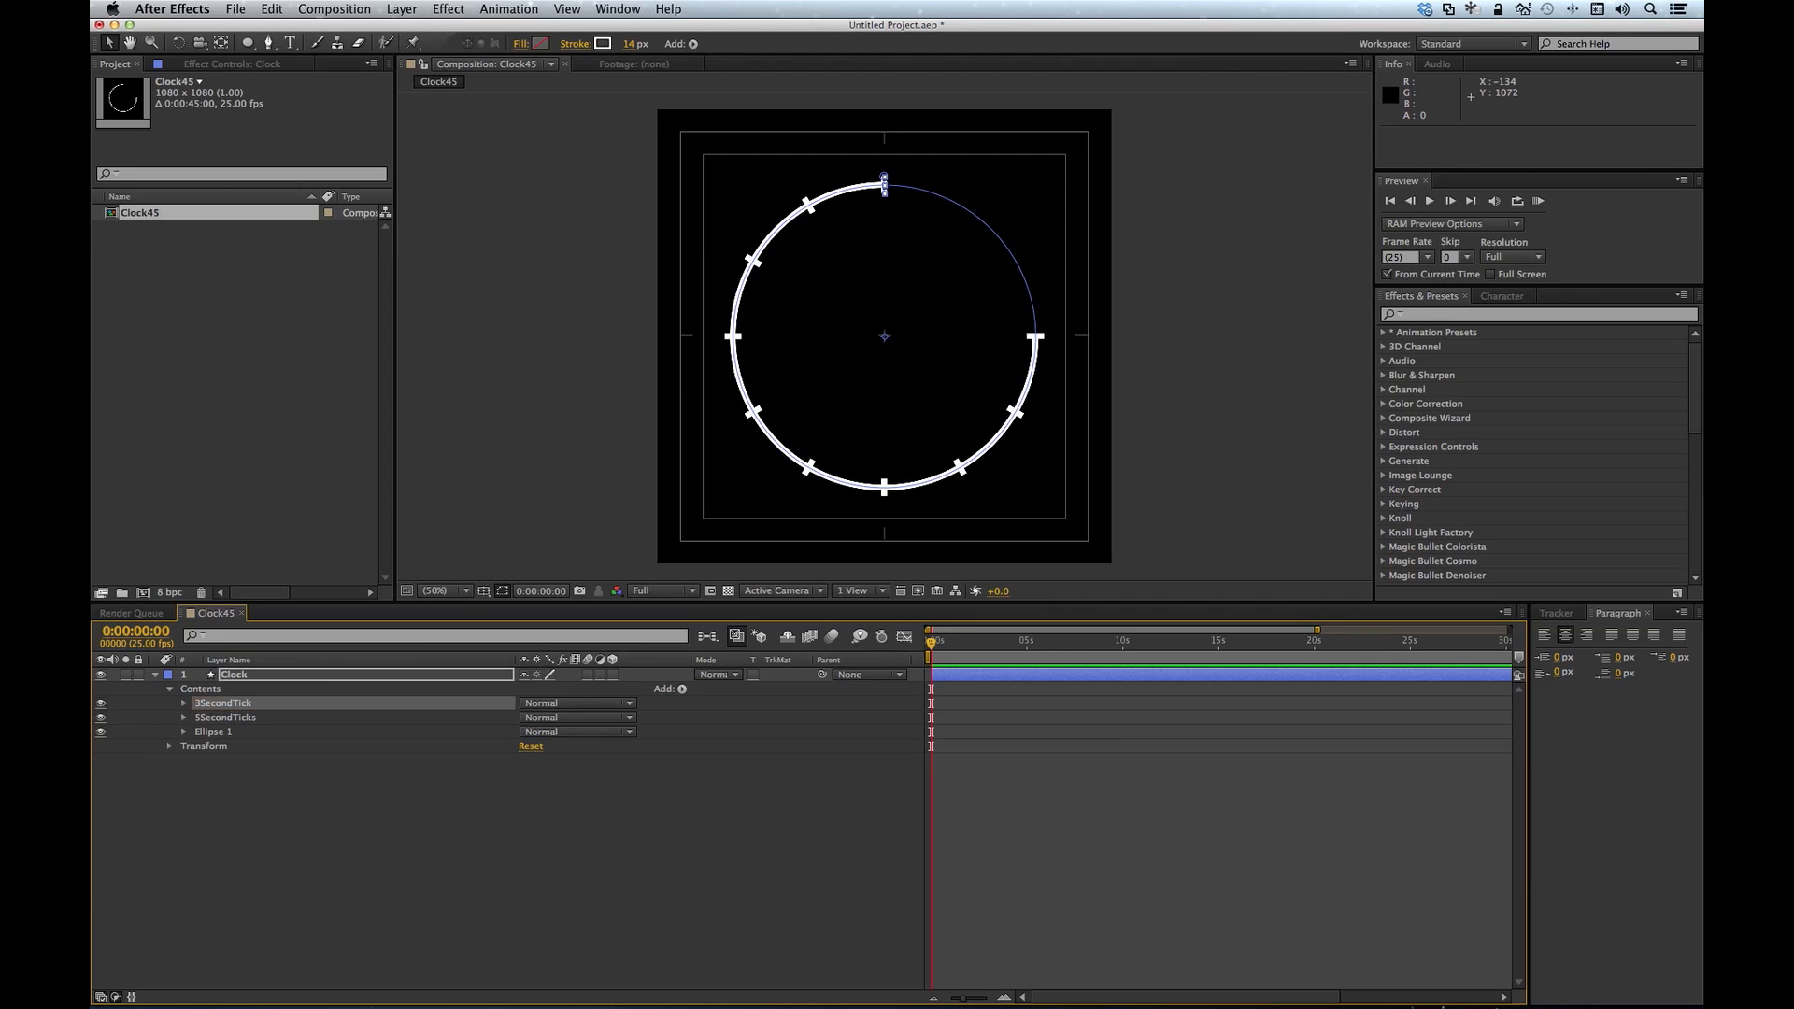
Step: Delete Repeater 1 from the 3SecondTick group and set the group's transform Rotation to -18°
{"action": "left_click", "coordinate": [184, 704]}
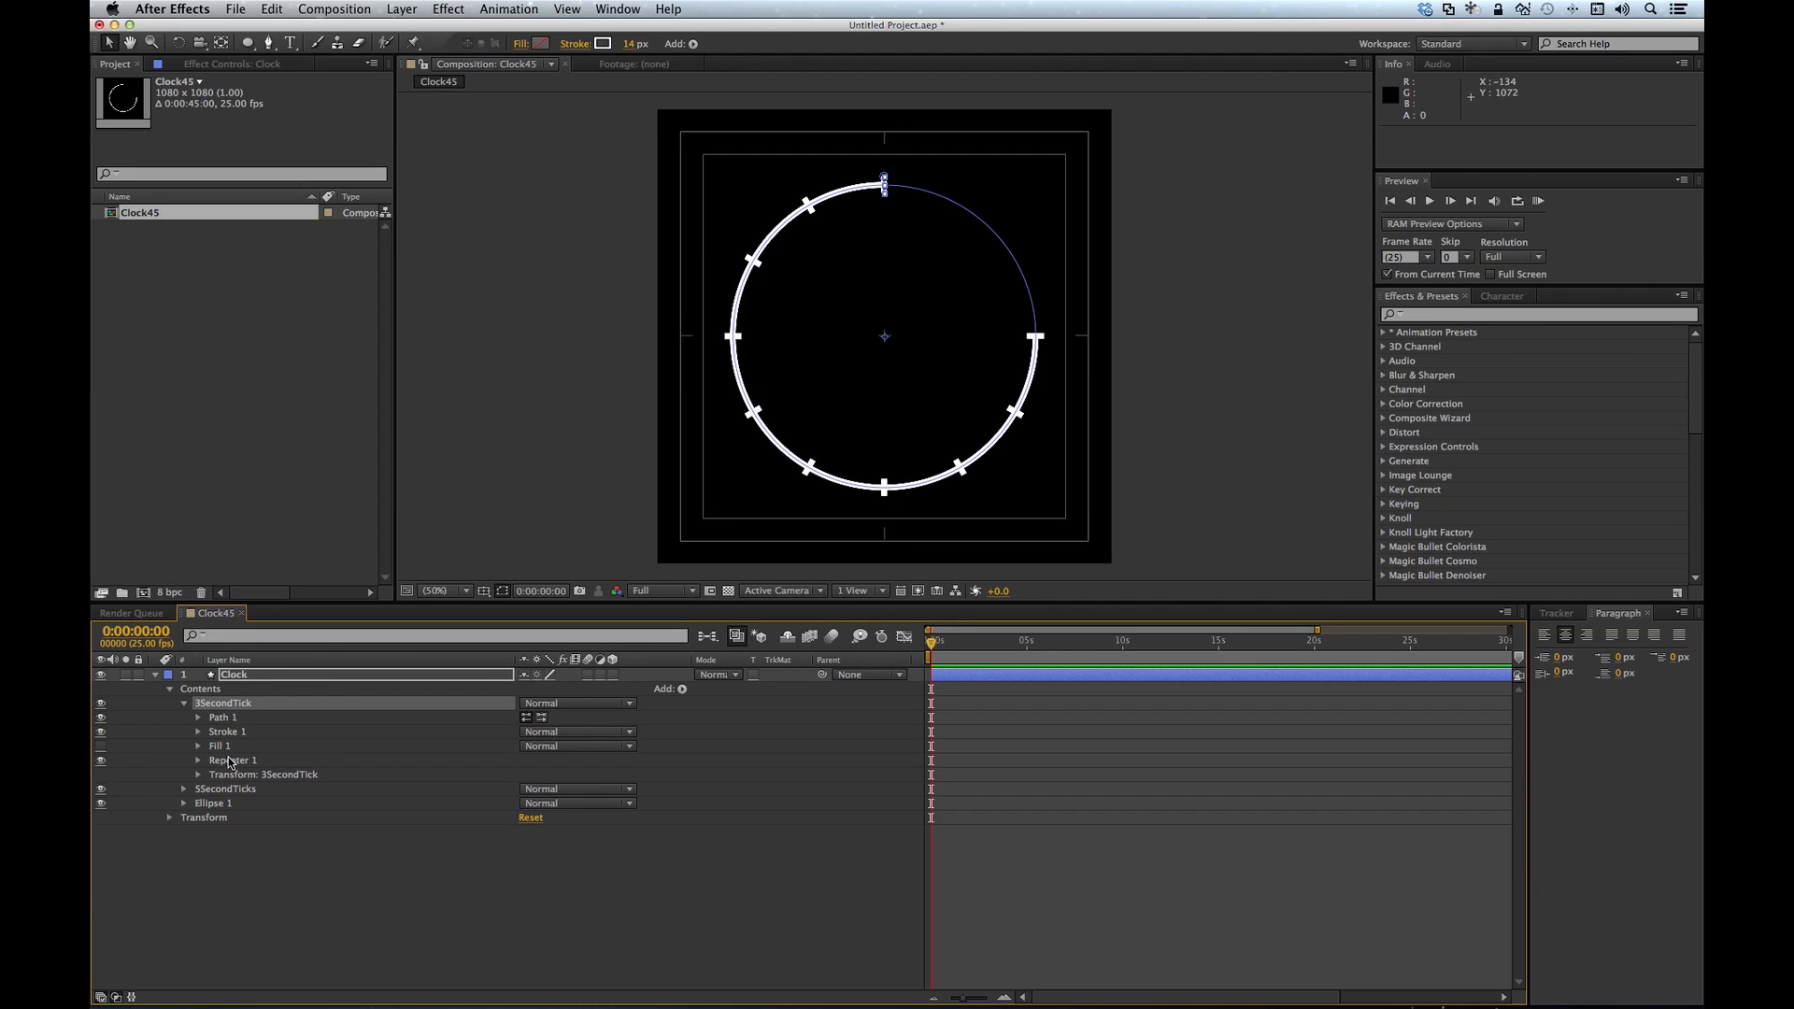
{"action": "left_click", "coordinate": [229, 762]}
{"action": "key", "text": "Delete"}
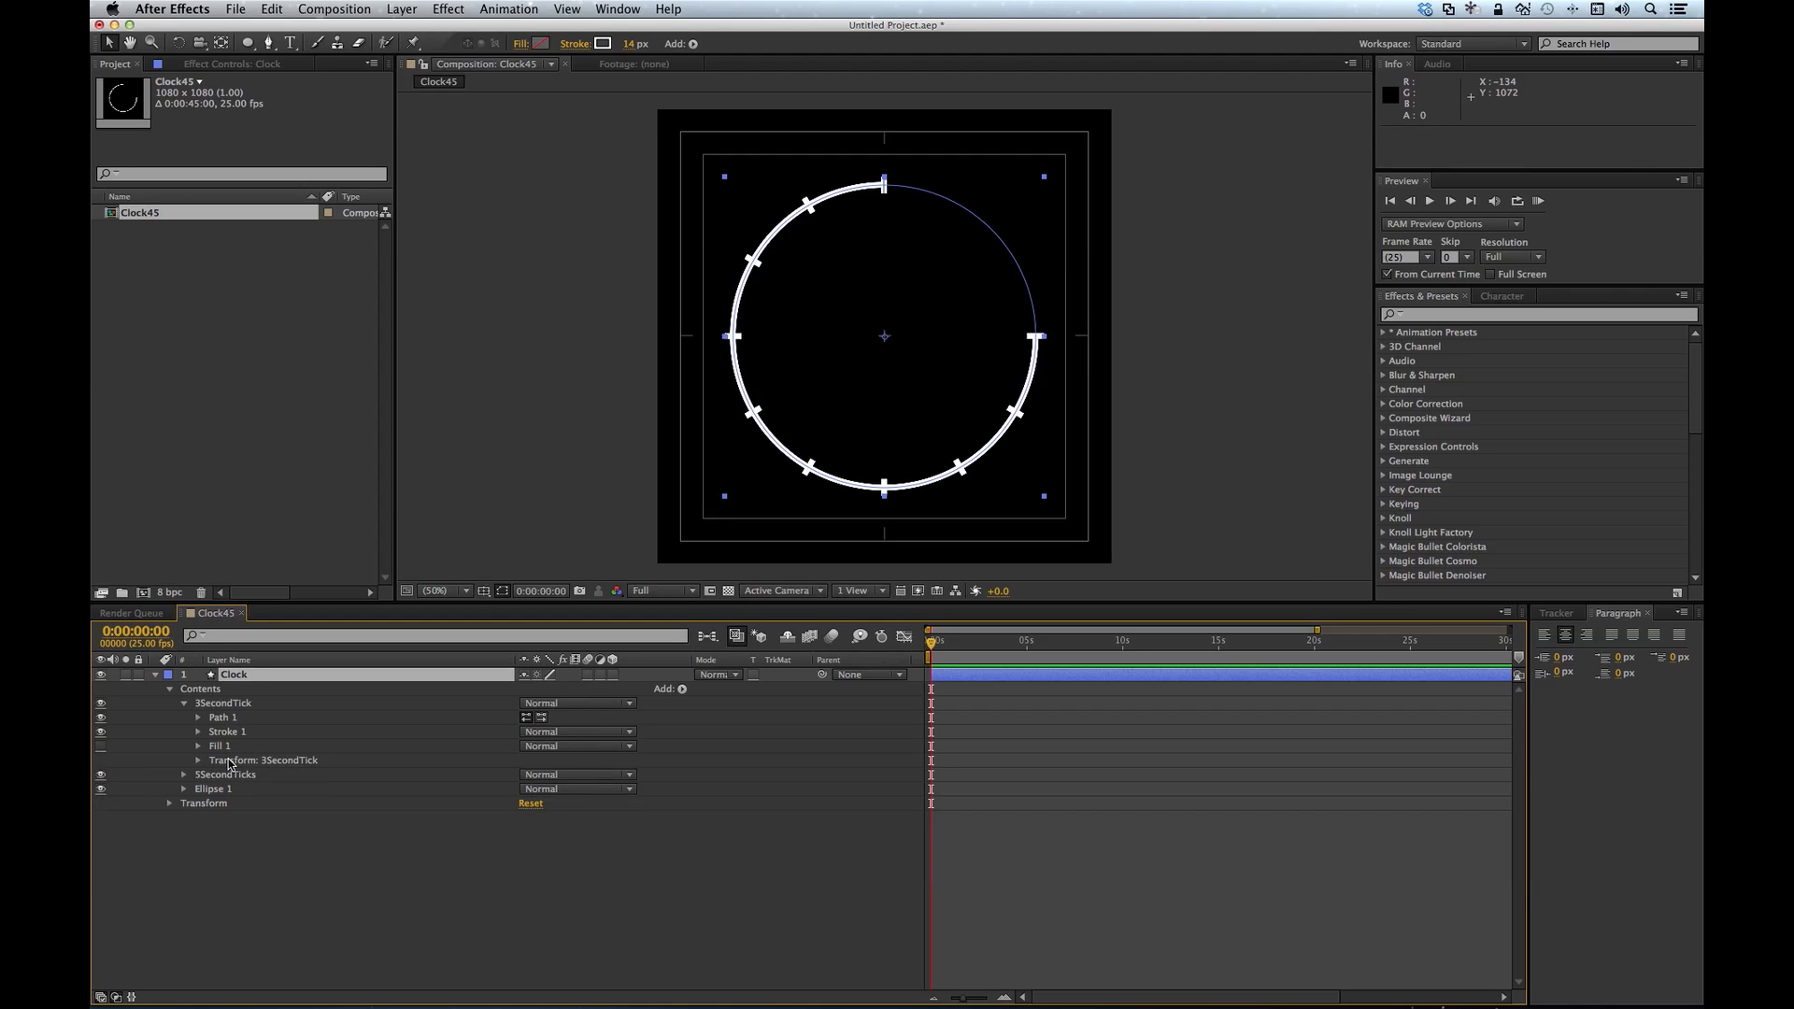
{"action": "left_click", "coordinate": [198, 761]}
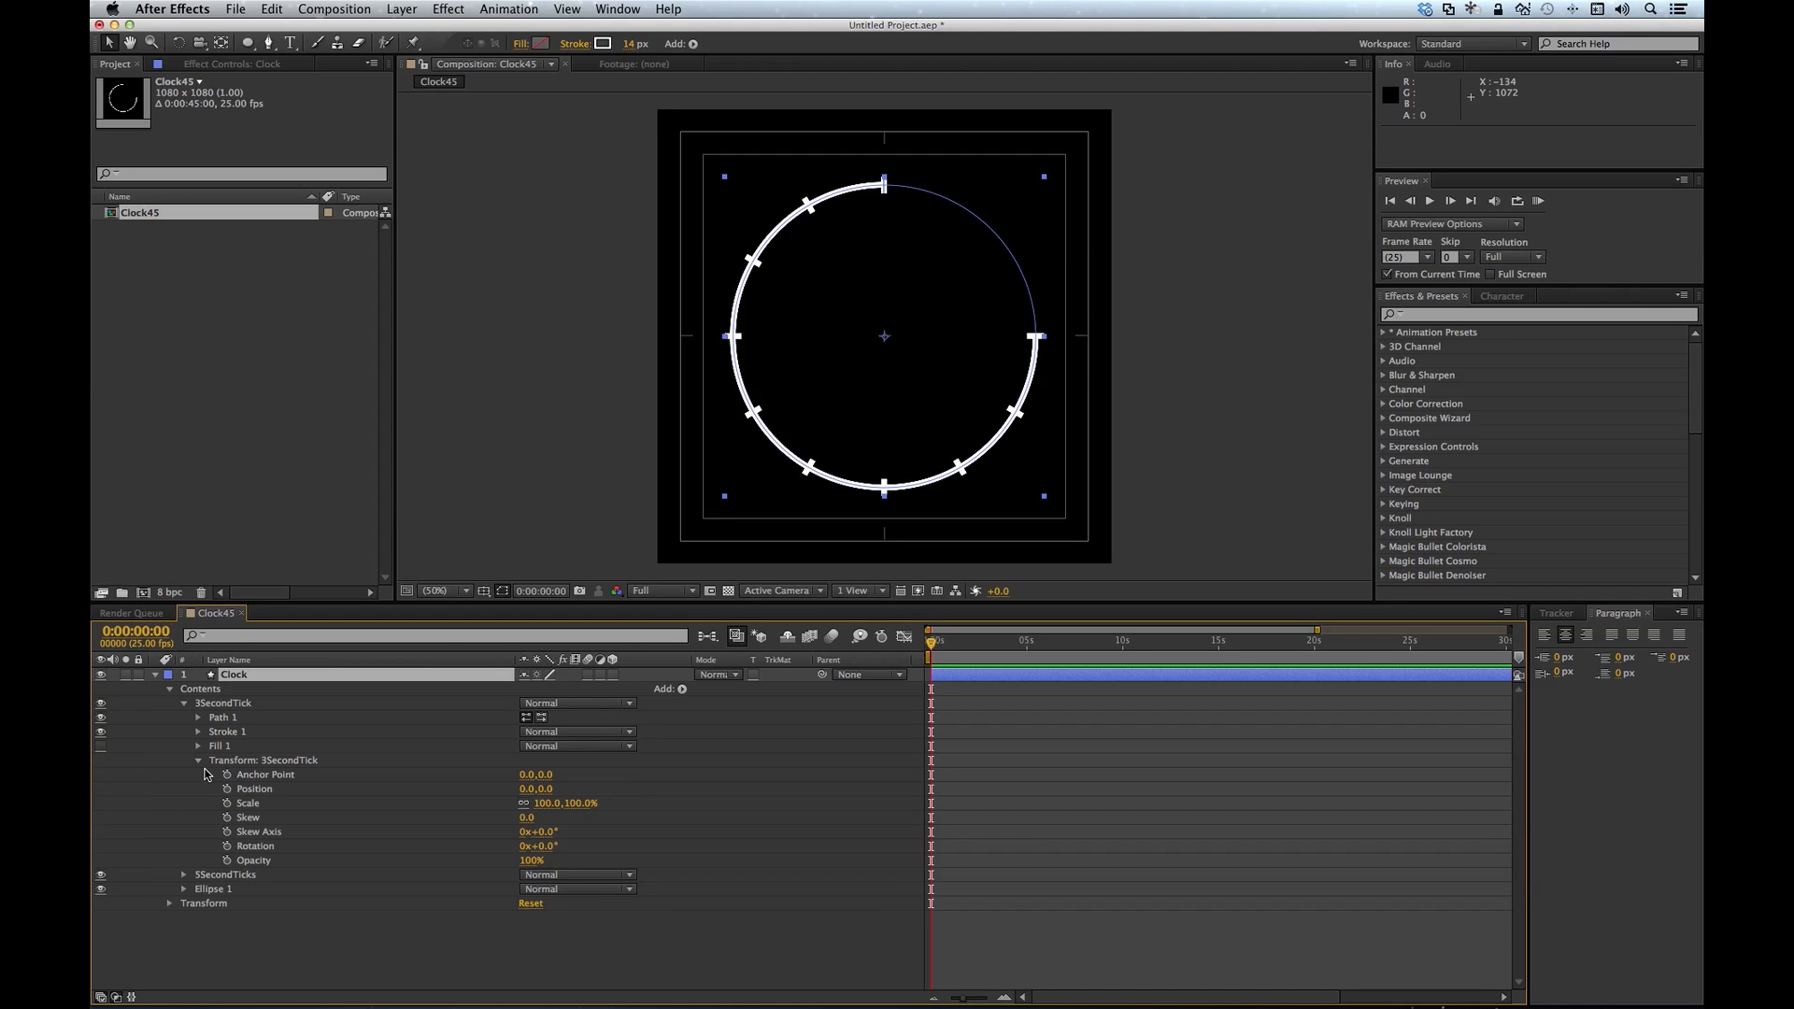
{"action": "left_click", "coordinate": [546, 847]}
{"action": "key", "text": "Return"}
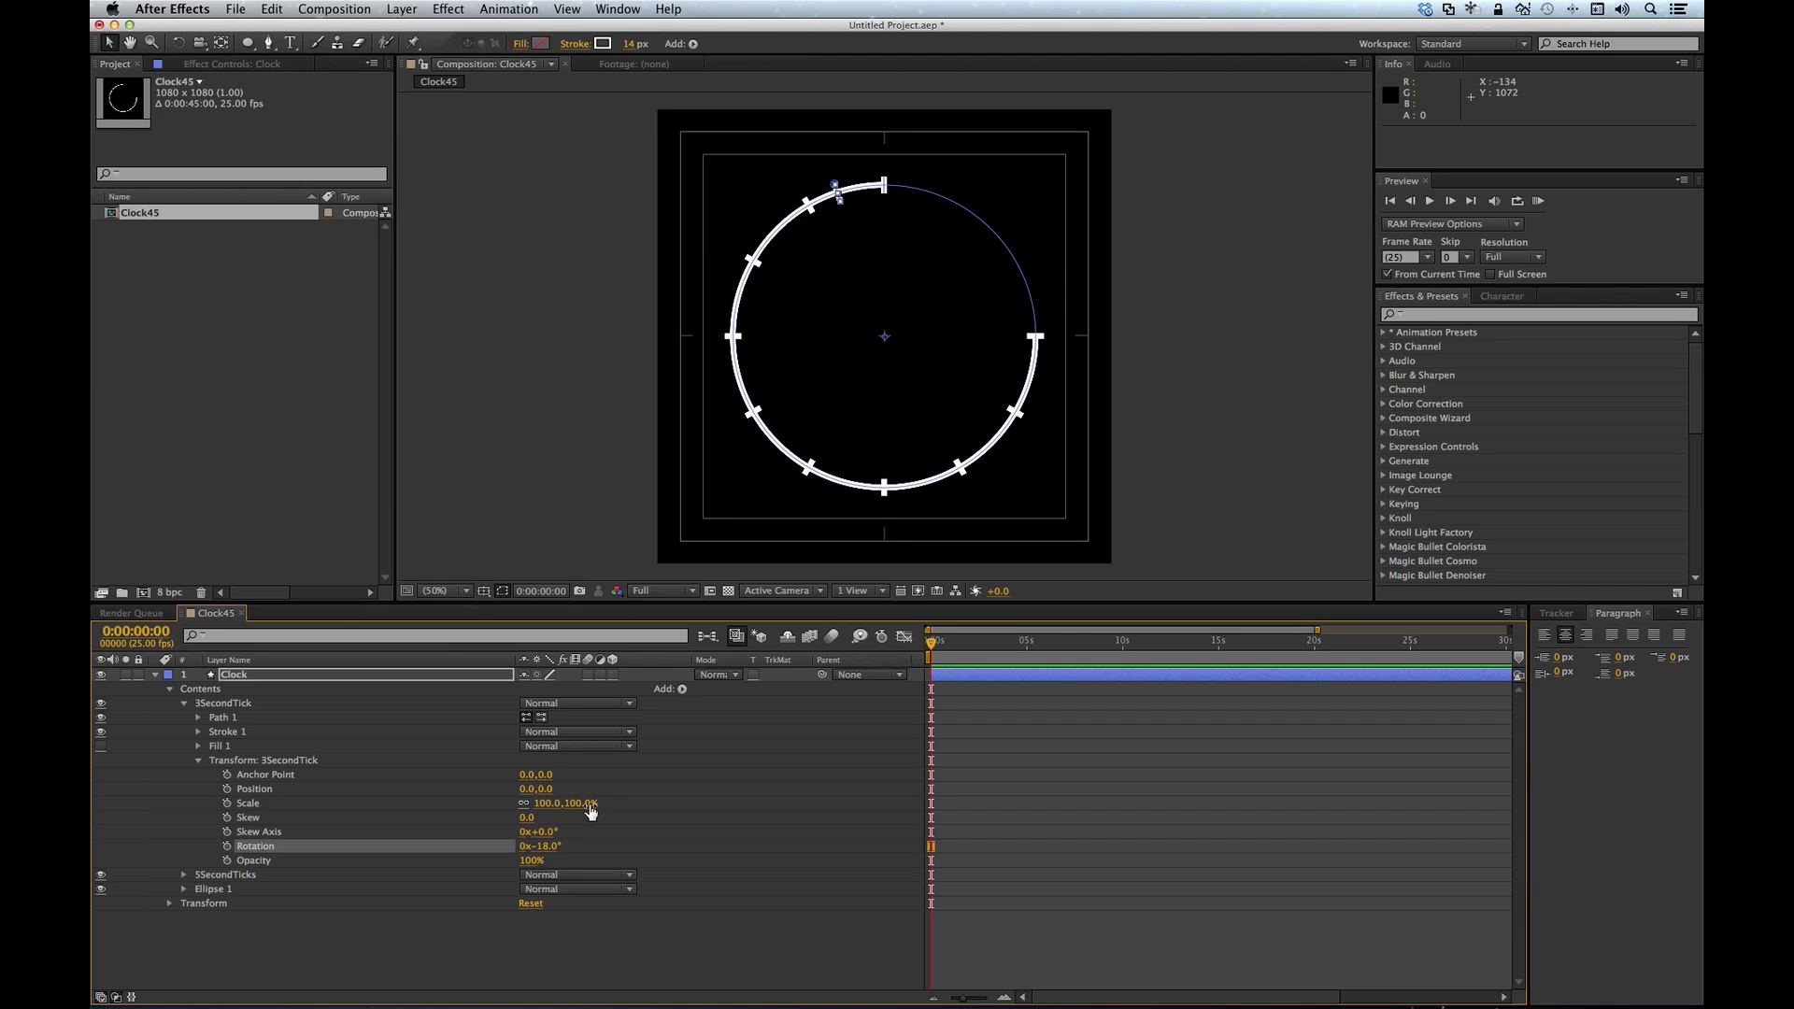
Step: Hide the 3SecondTick and 5SecondTicks groups and turn on the composition grid
{"action": "left_click", "coordinate": [199, 762]}
{"action": "left_click", "coordinate": [184, 703]}
{"action": "left_click_drag", "start_coordinate": [101, 703], "coordinate": [101, 717]}
{"action": "left_click", "coordinate": [481, 592]}
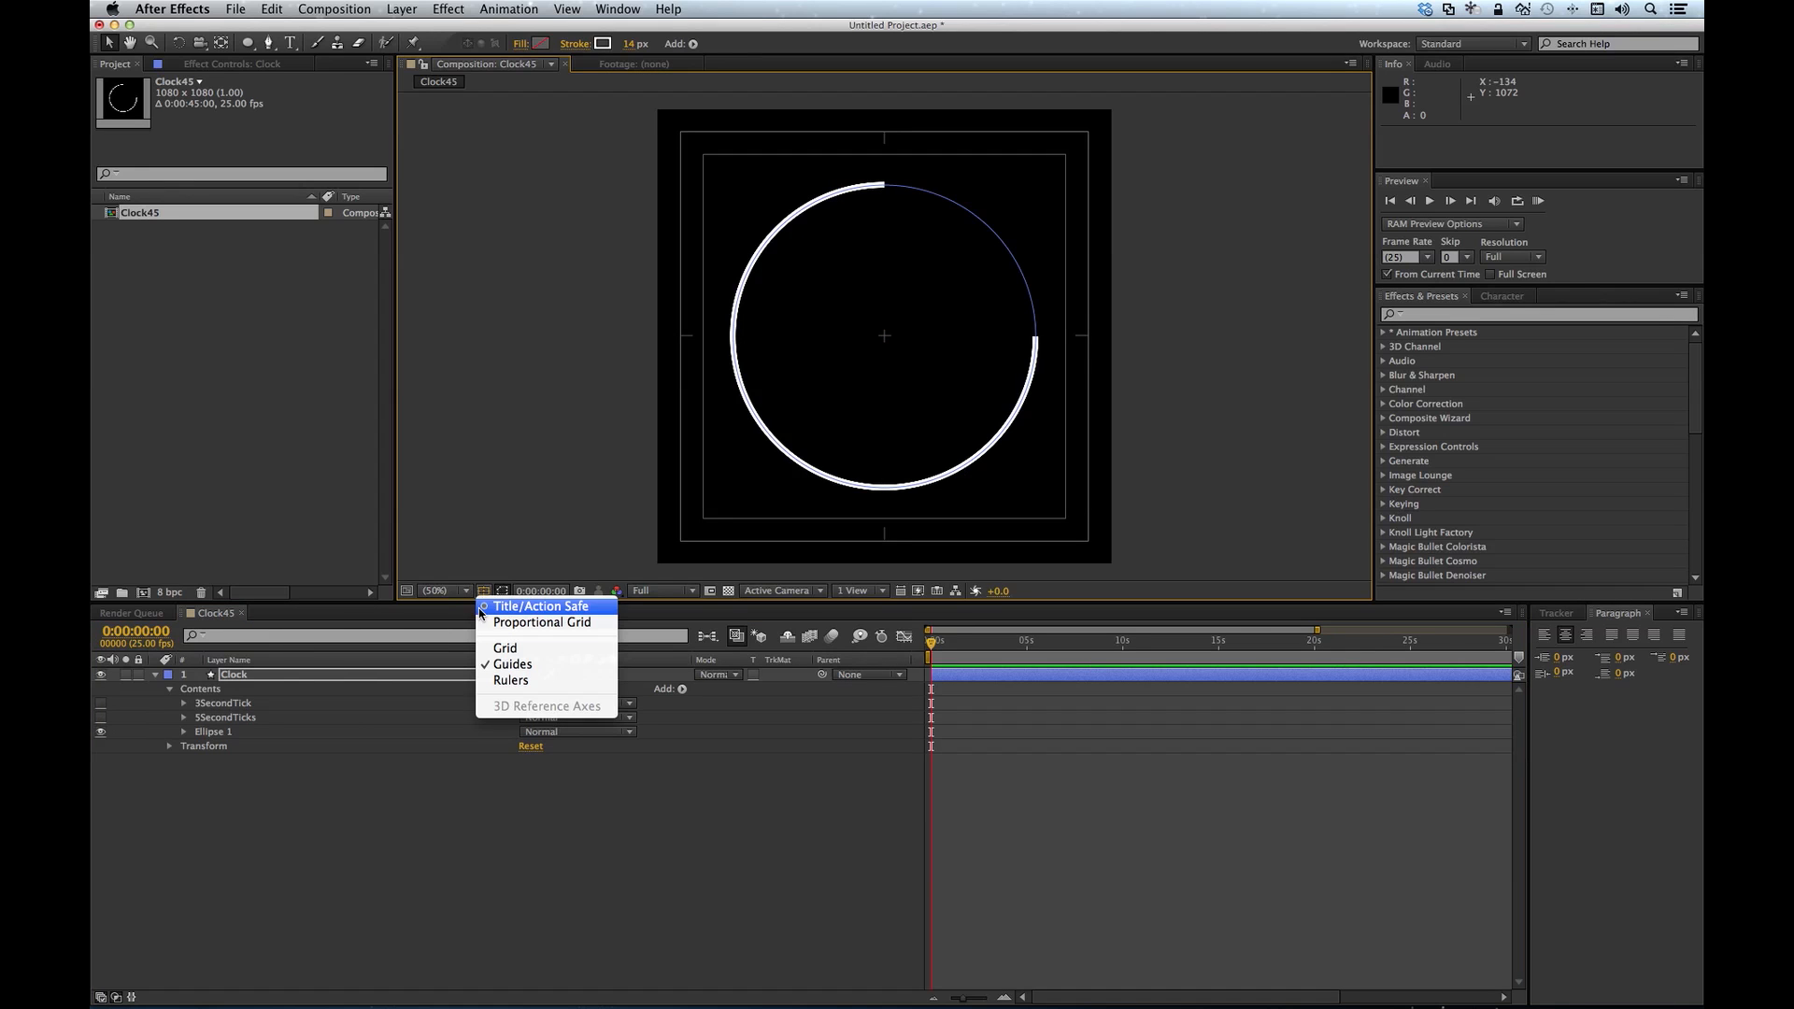
{"action": "left_click", "coordinate": [519, 645]}
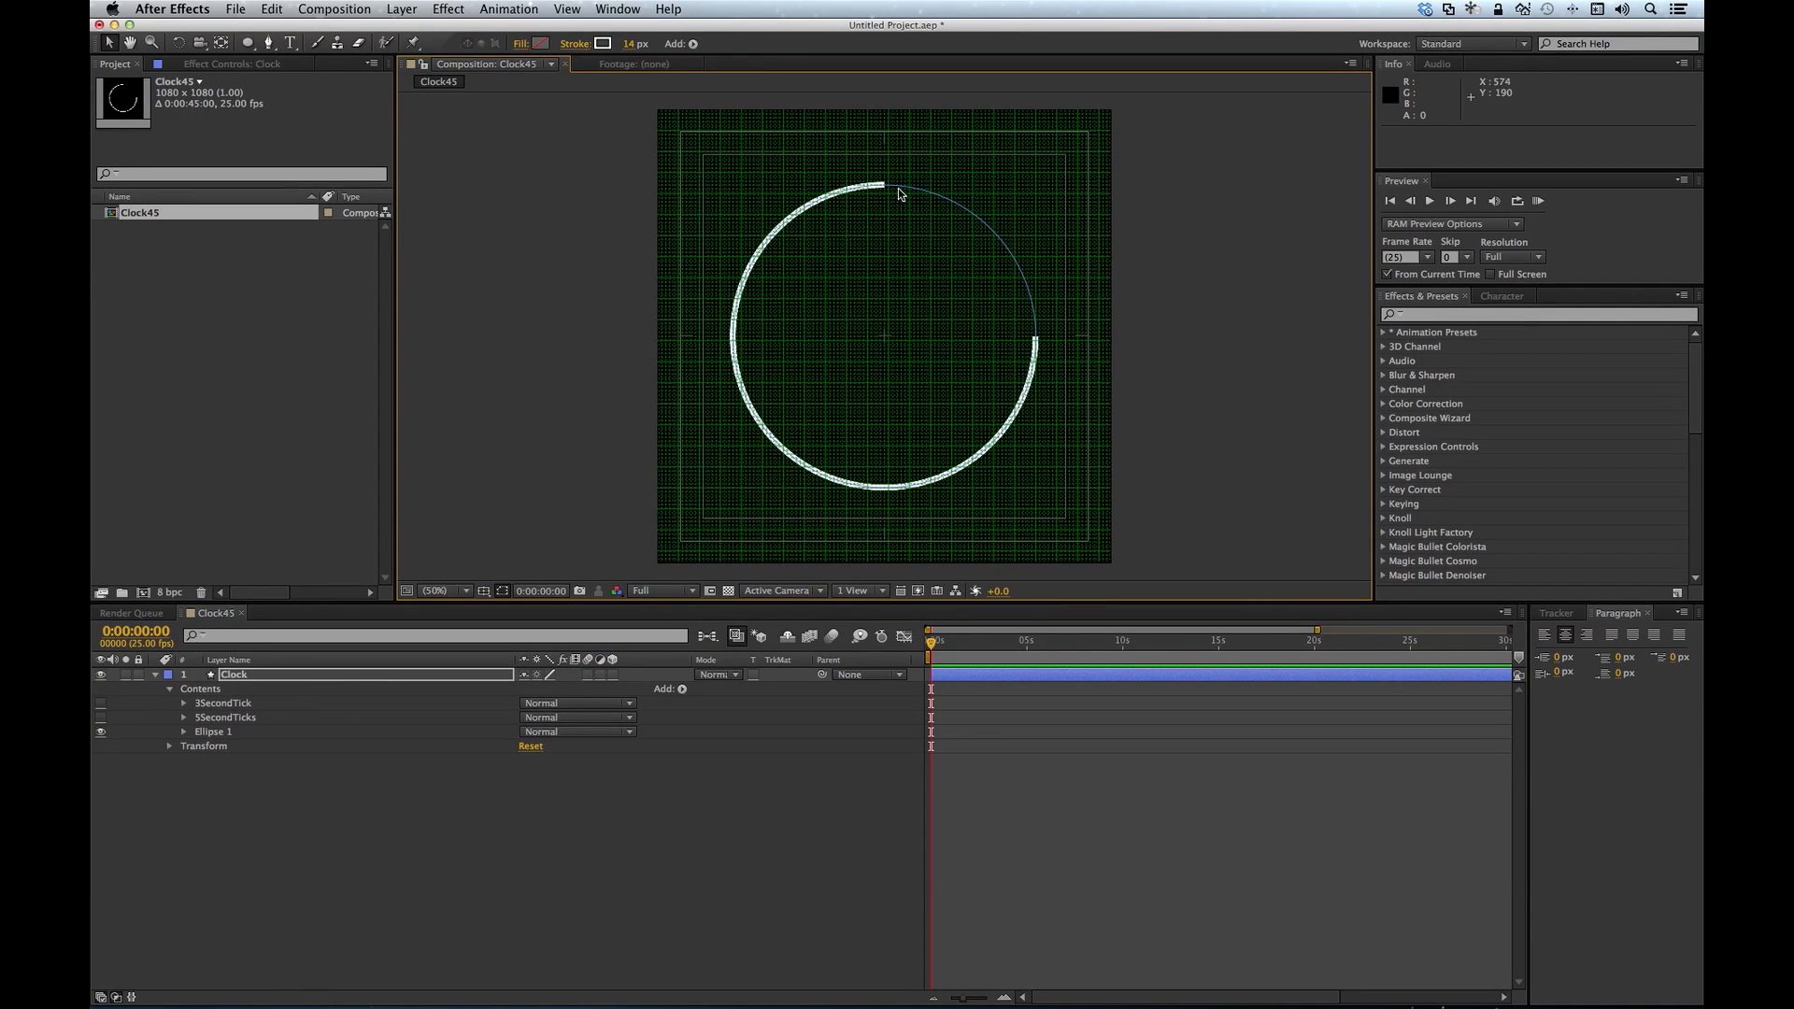
Step: Draw a vertical tick about 20 px long with the Pen tool, inward from the arc's upper end, and set its stroke width to 6 px
{"action": "scroll", "coordinate": [886, 189], "scroll_direction": "up", "scroll_amount": 7}
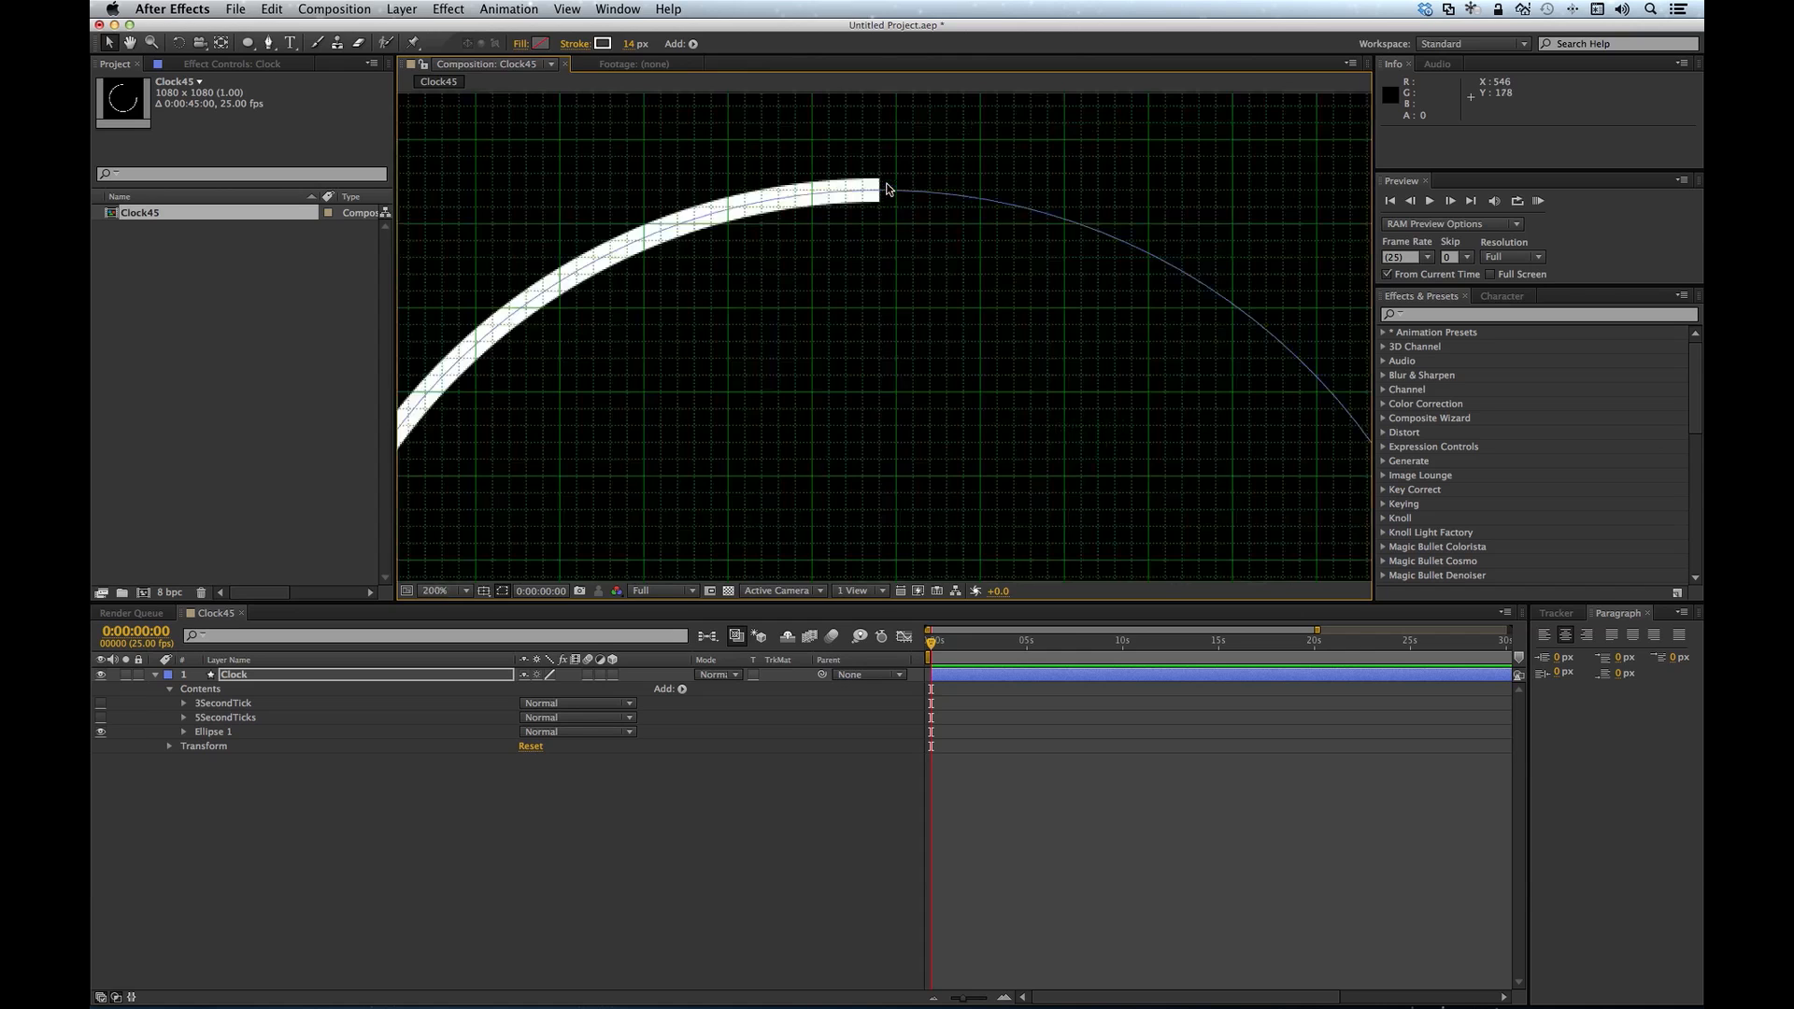
{"action": "left_click", "coordinate": [269, 42]}
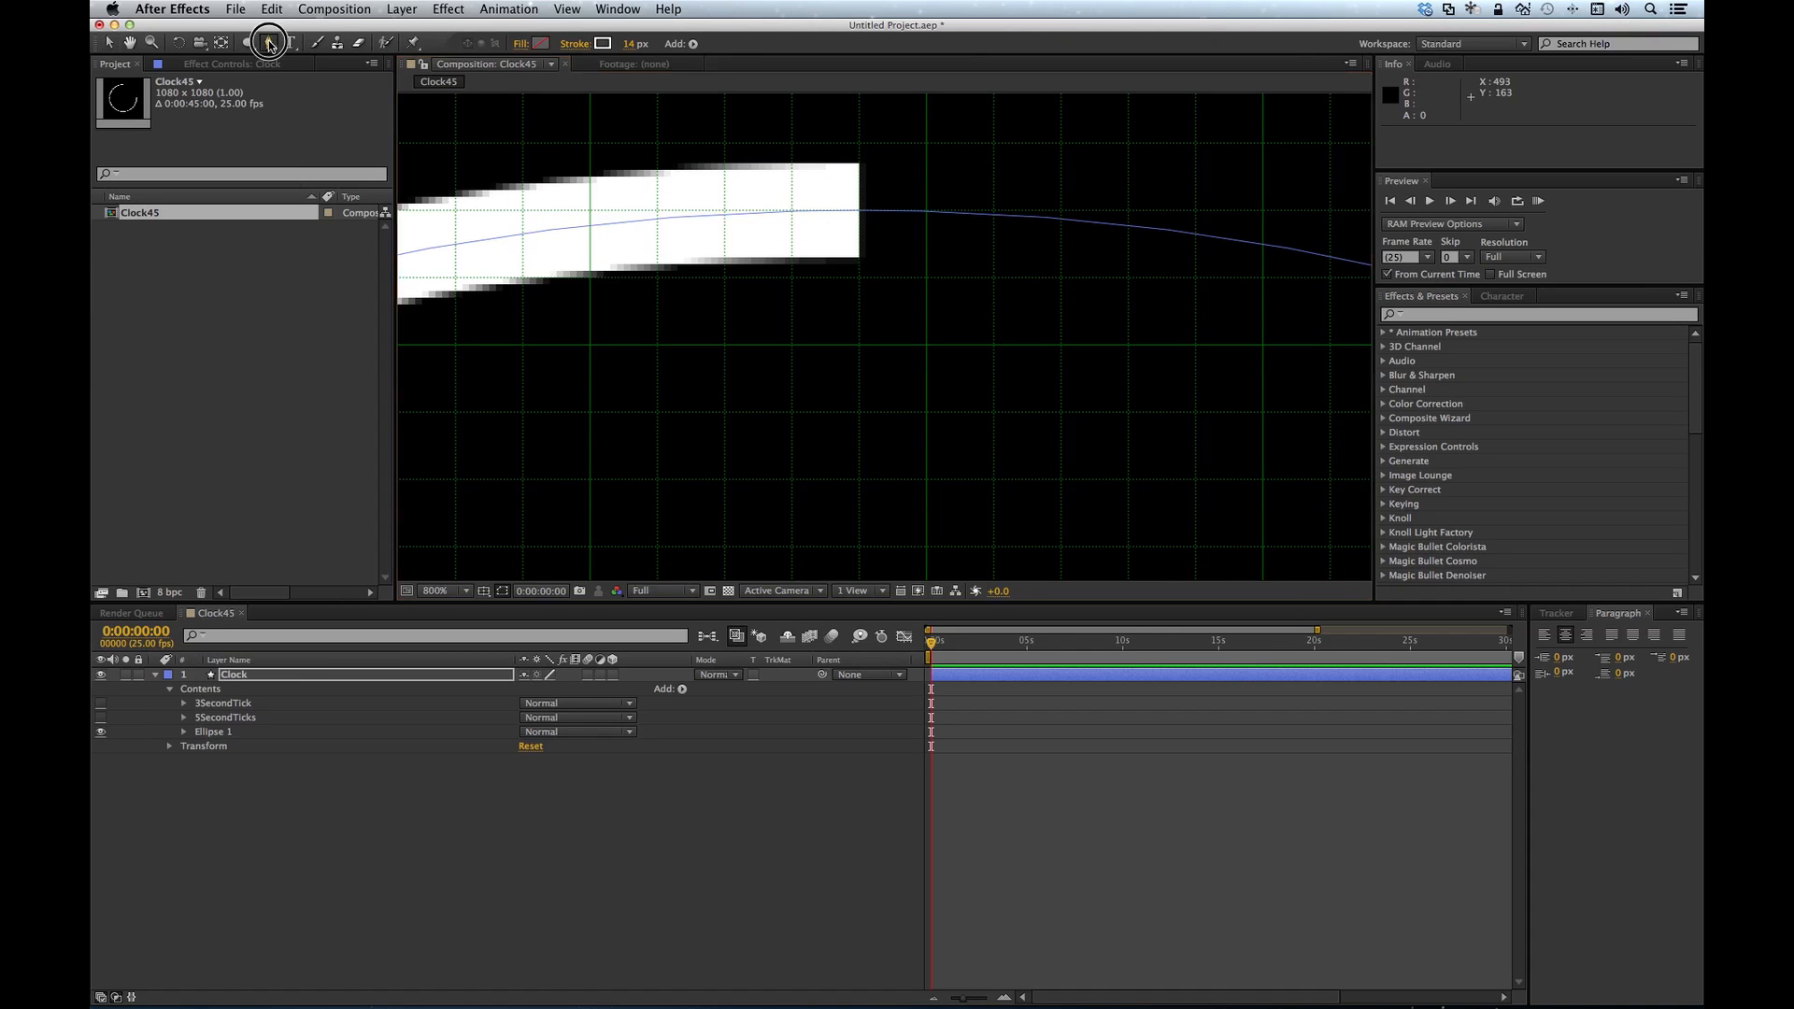
{"action": "left_click", "coordinate": [858, 346]}
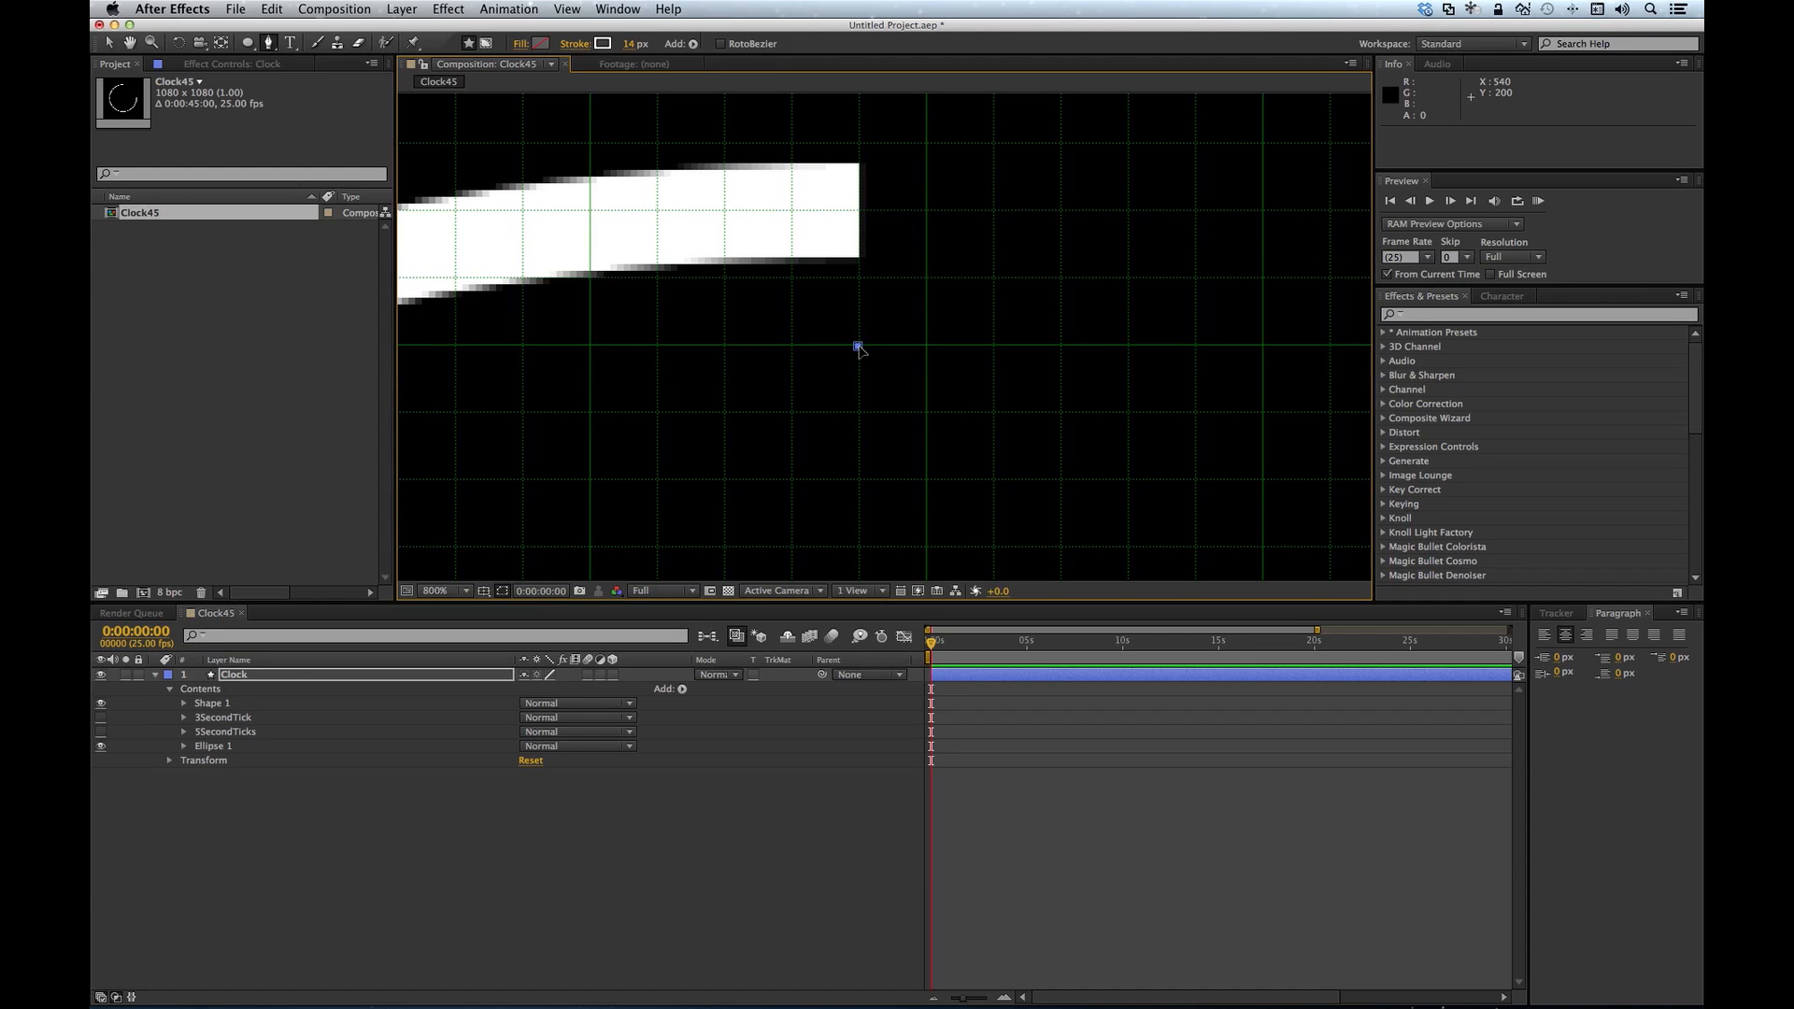
{"action": "left_click", "coordinate": [858, 210]}
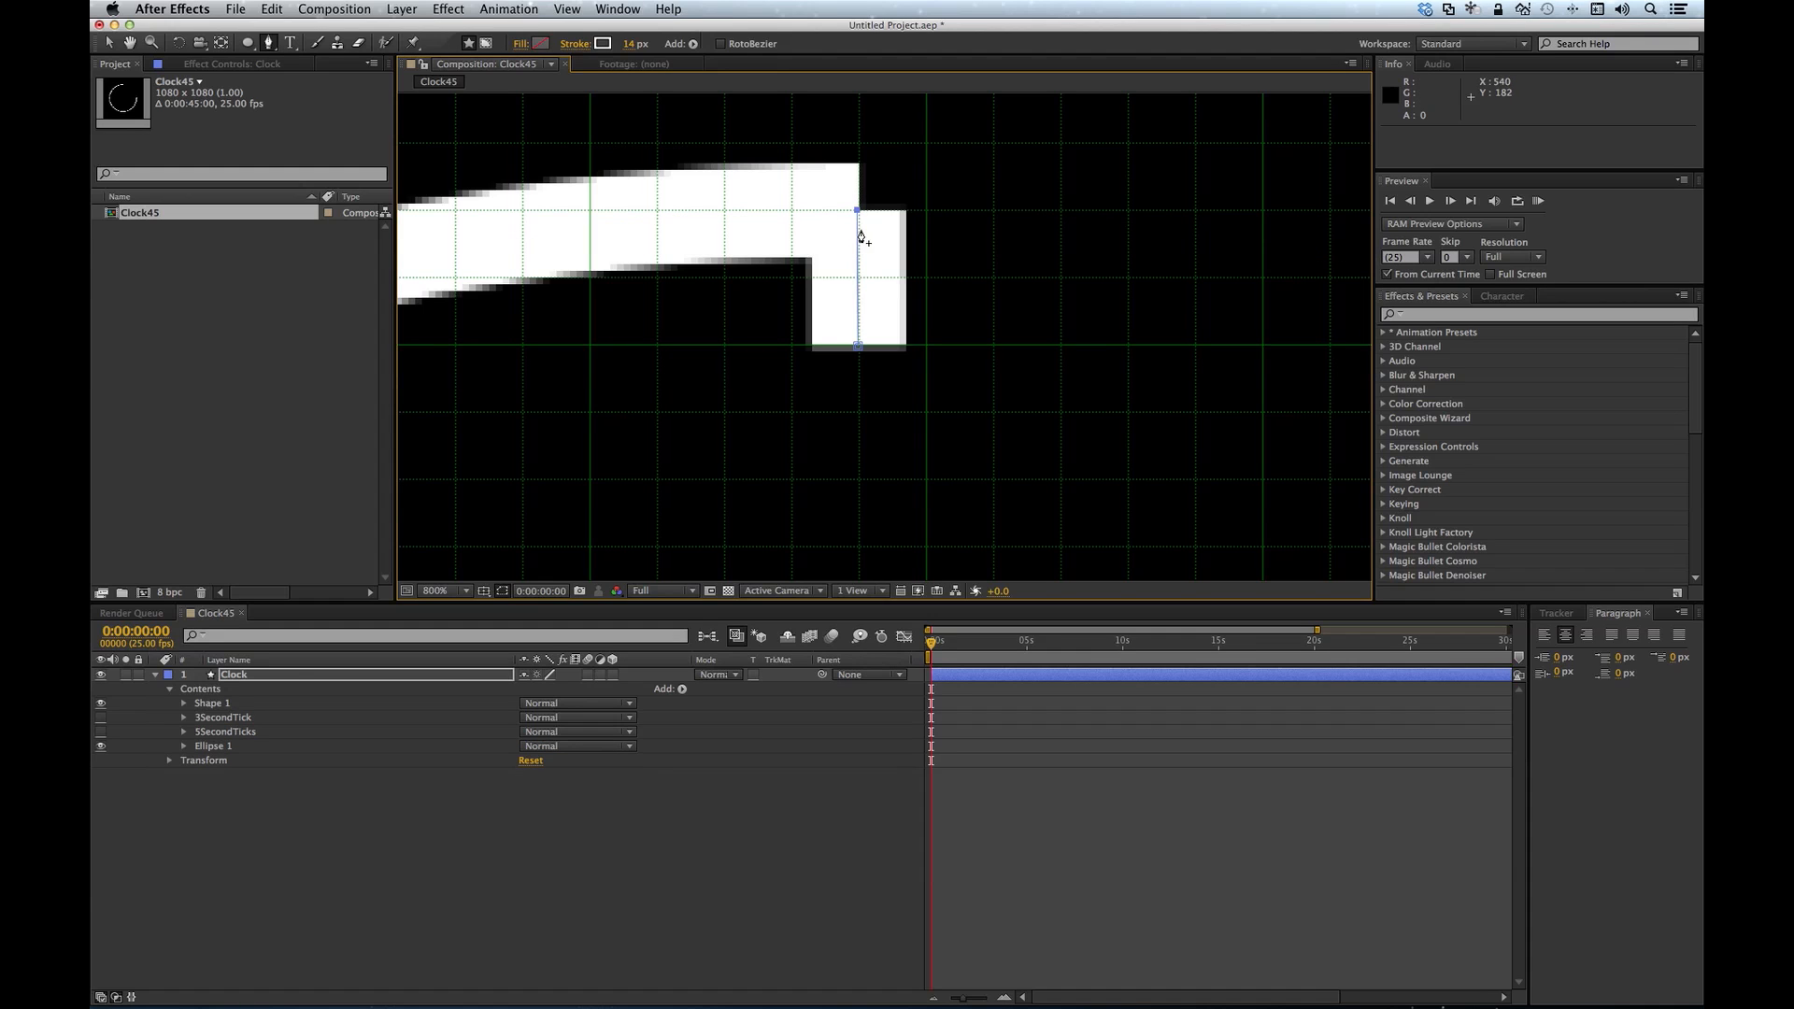
{"action": "left_click", "coordinate": [631, 44]}
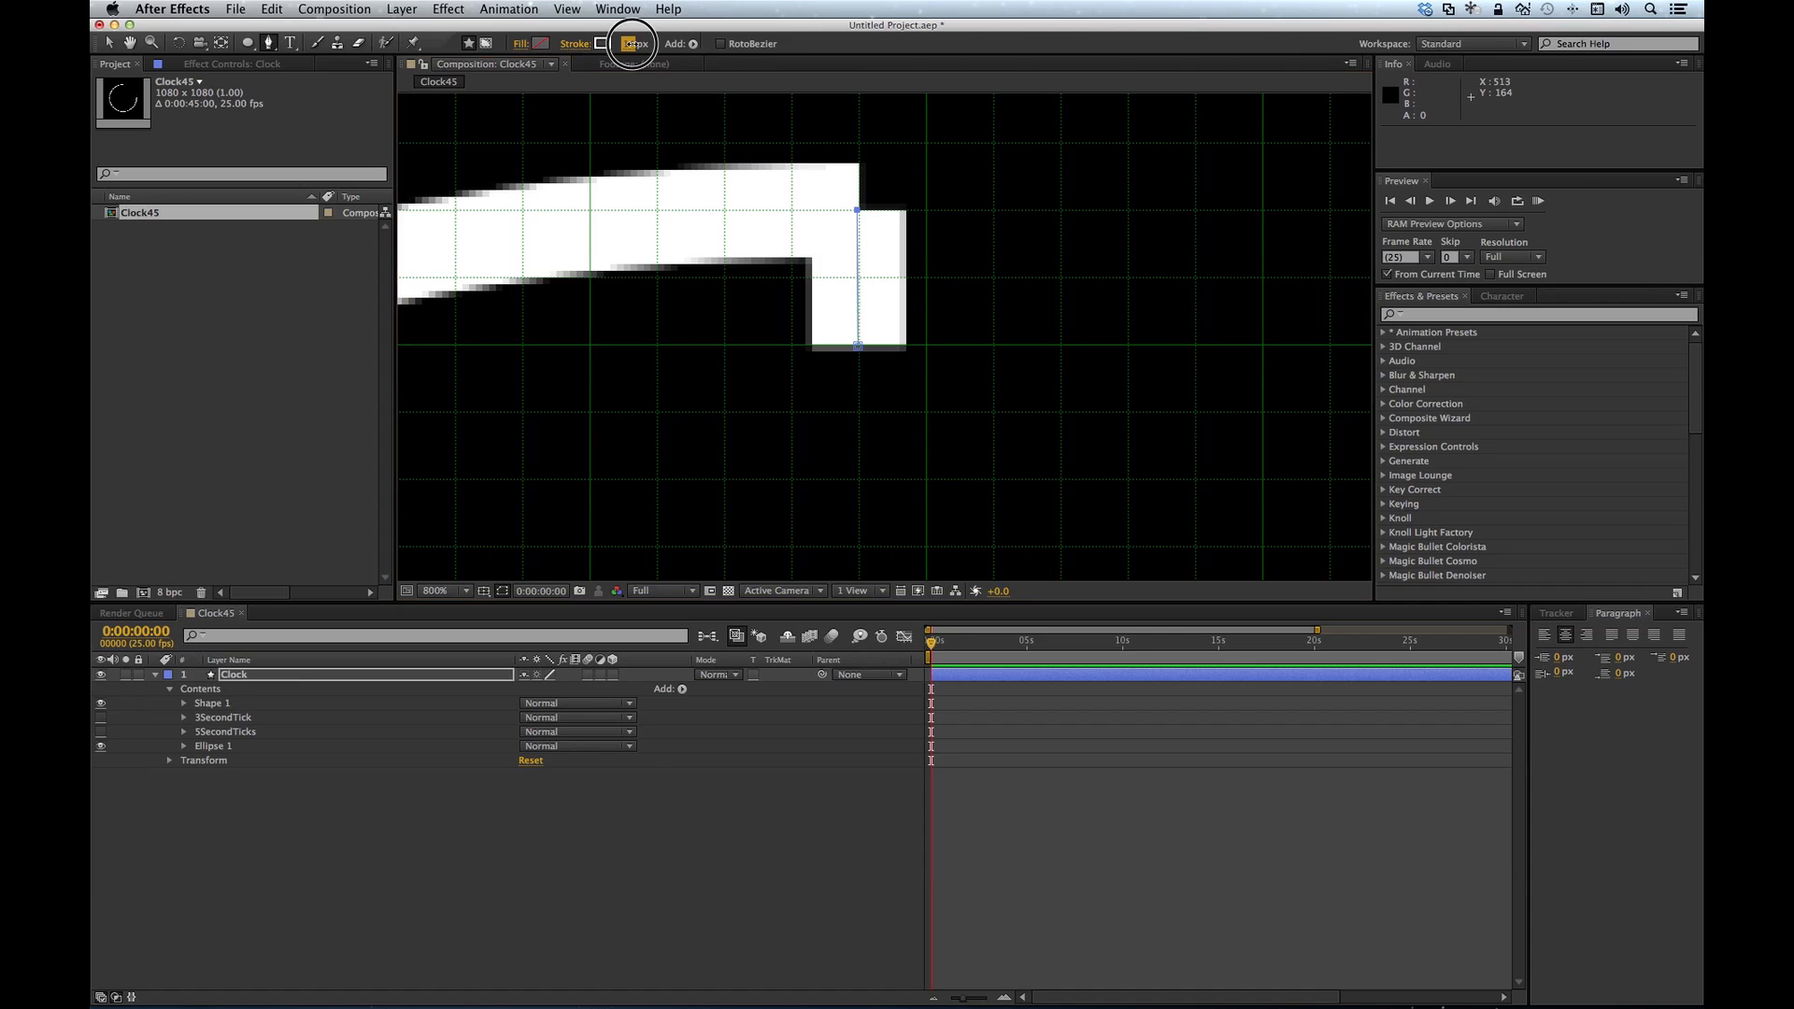
{"action": "type", "text": "6"}
{"action": "key", "text": "Return"}
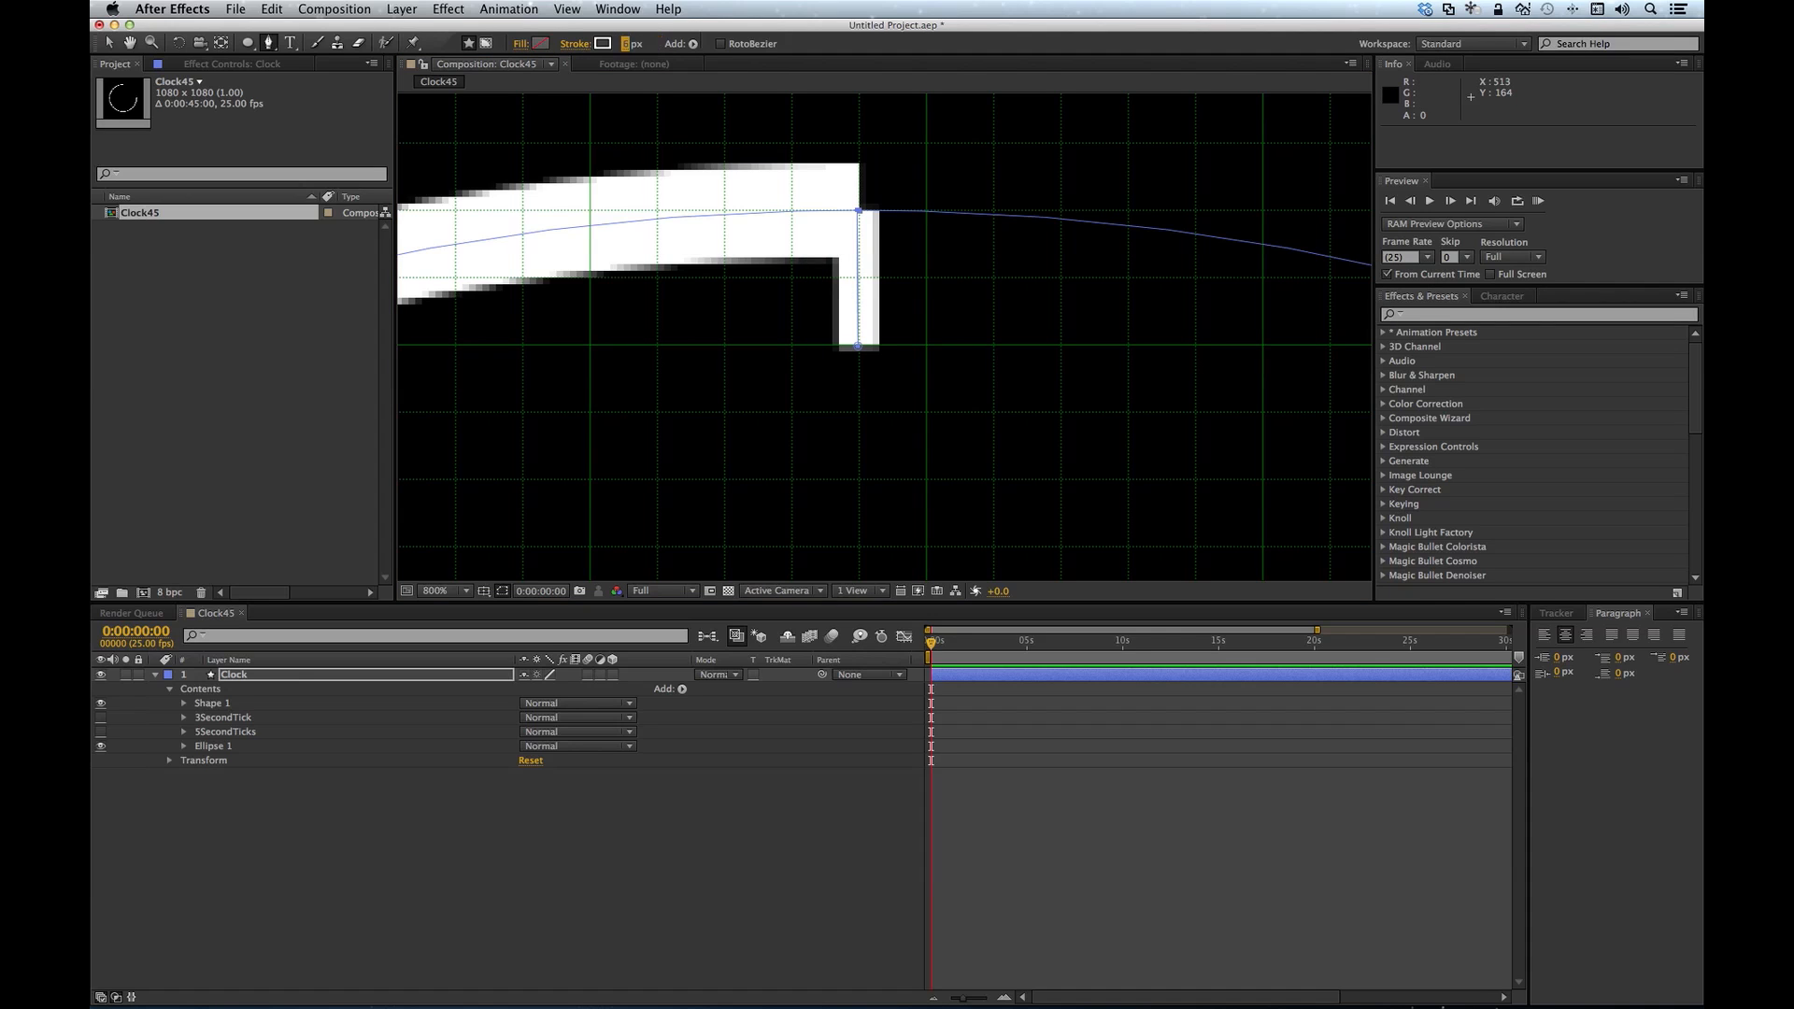
Step: Turn off the composition grid and deselect the Clock layer
{"action": "left_click", "coordinate": [458, 591]}
{"action": "left_click", "coordinate": [451, 599]}
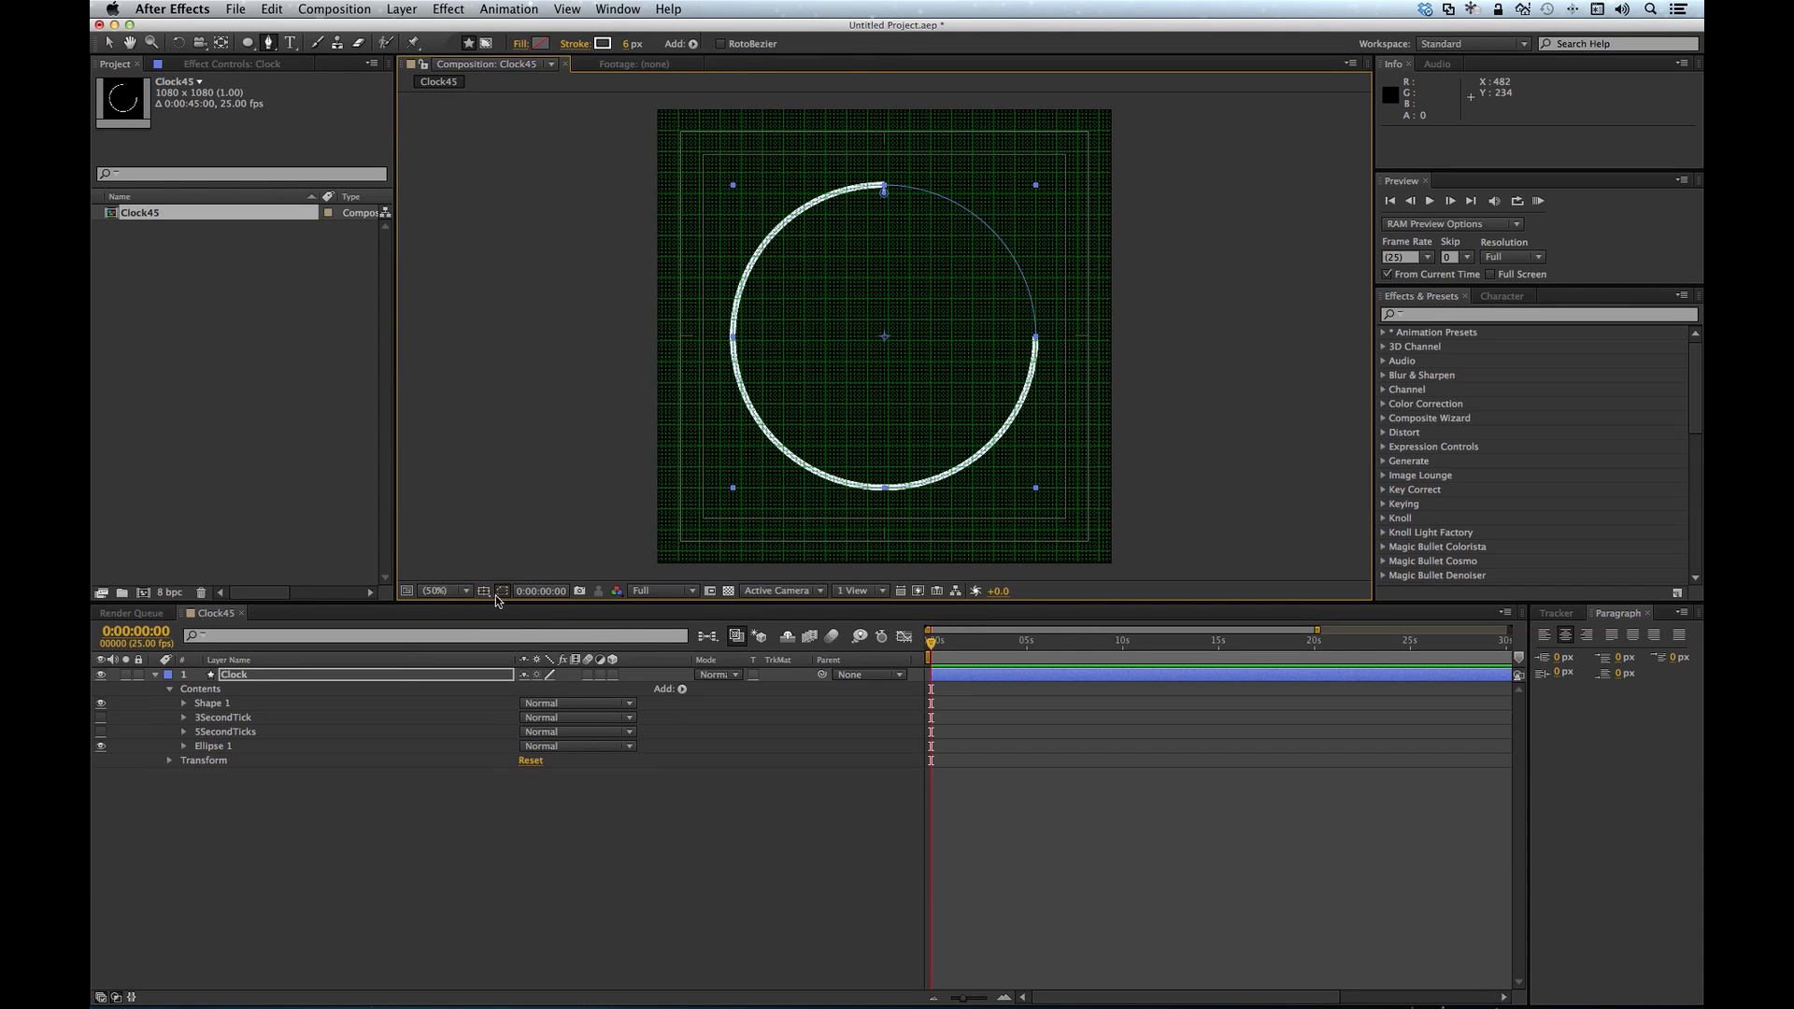
{"action": "left_click", "coordinate": [484, 592]}
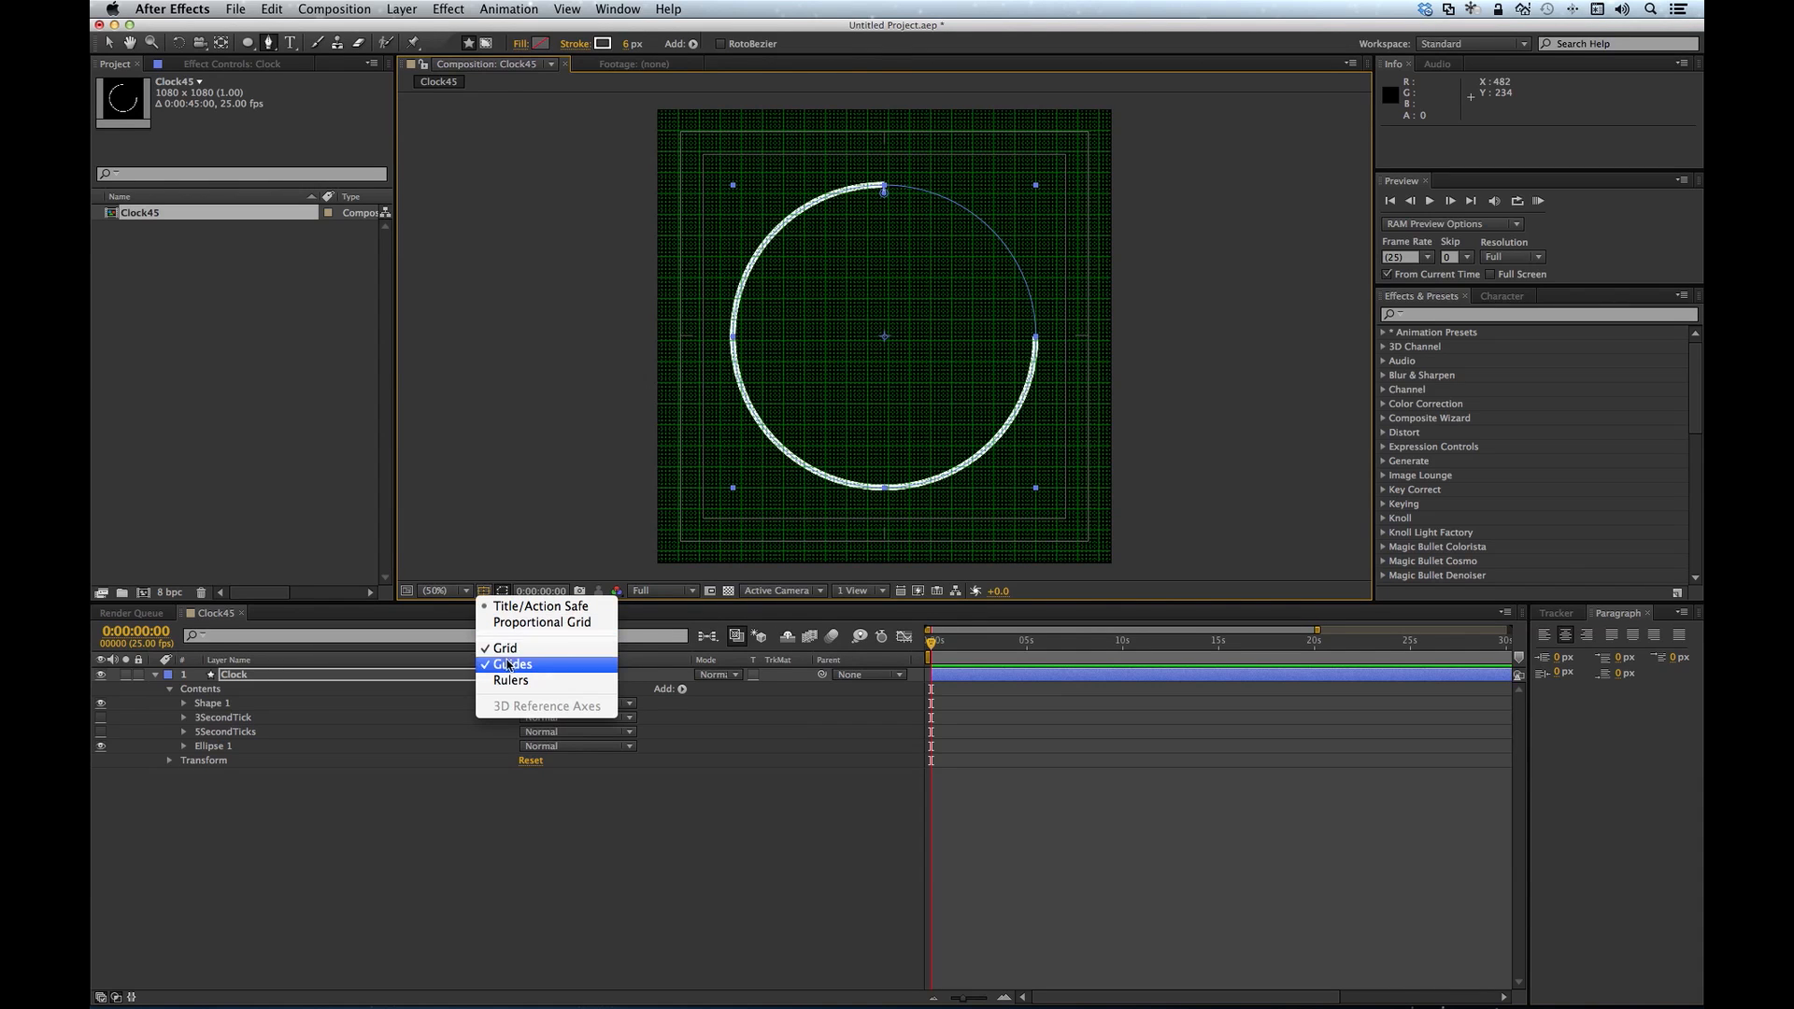
{"action": "left_click", "coordinate": [506, 649]}
{"action": "left_click", "coordinate": [568, 793]}
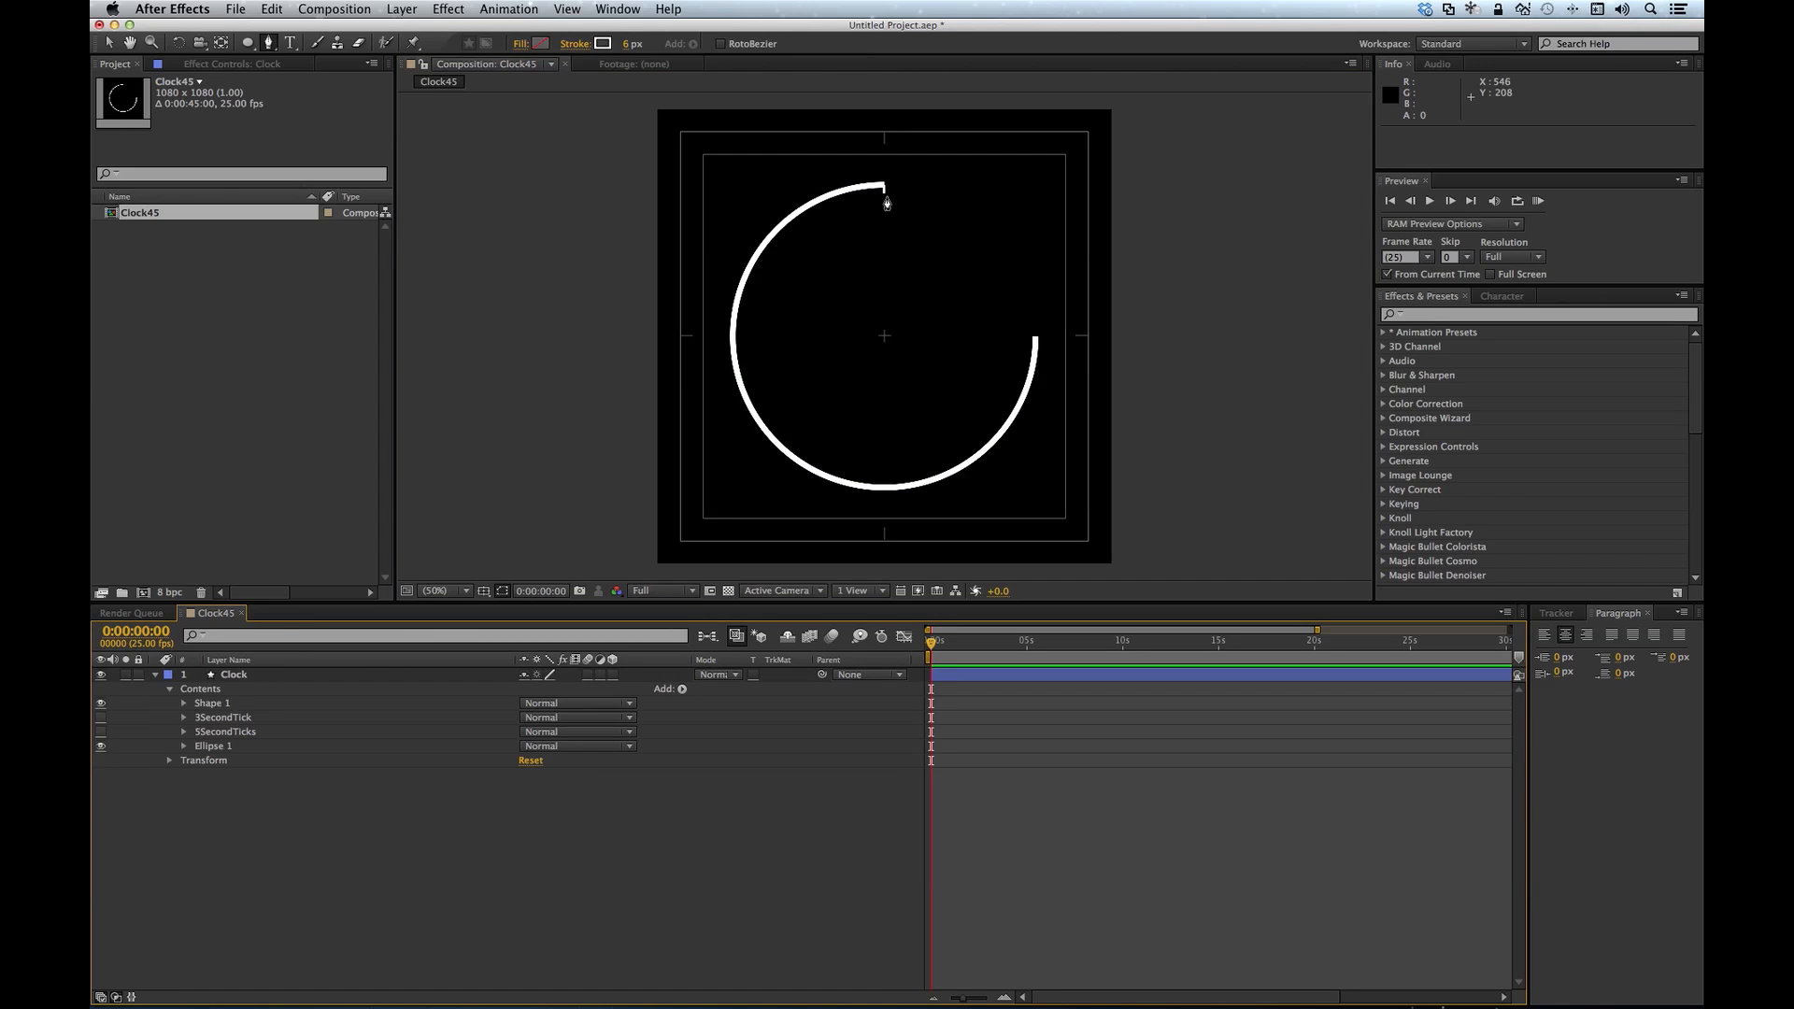
Step: Rename the Shape 1 group in the Clock layer as 1SecondTick
{"action": "left_click", "coordinate": [224, 704]}
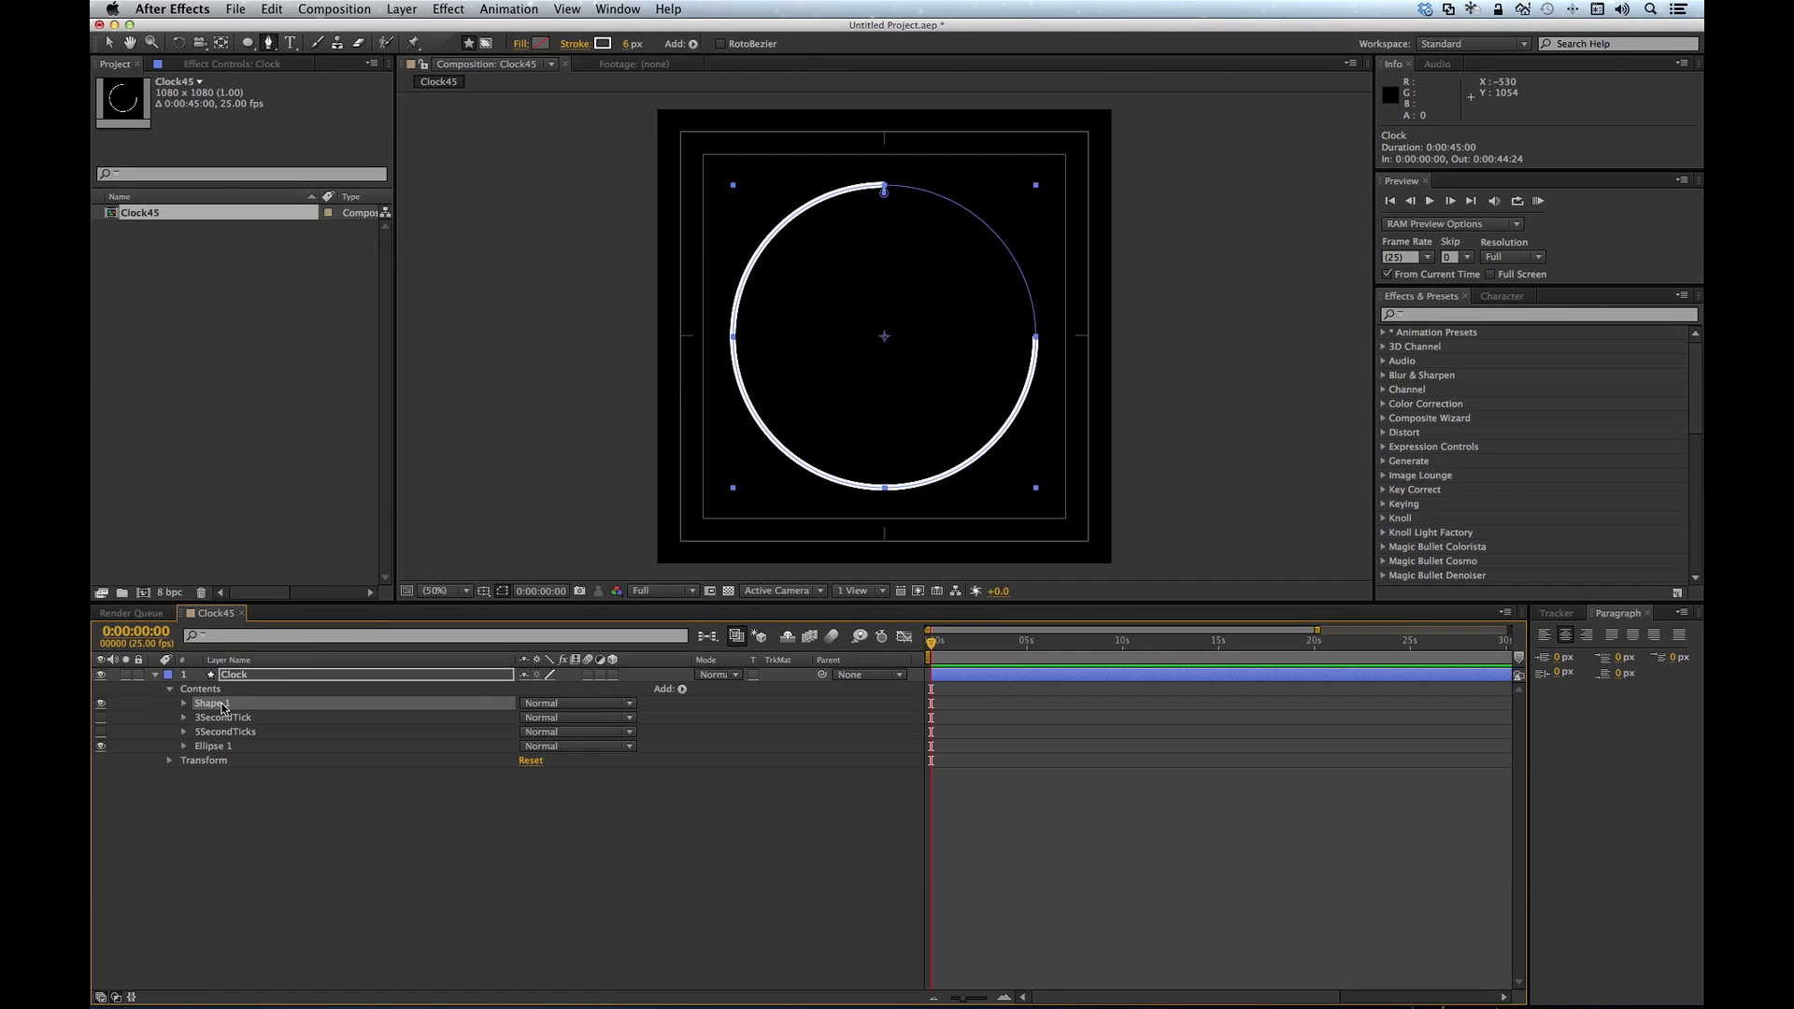
{"action": "key", "text": "Return"}
{"action": "type", "text": "1"}
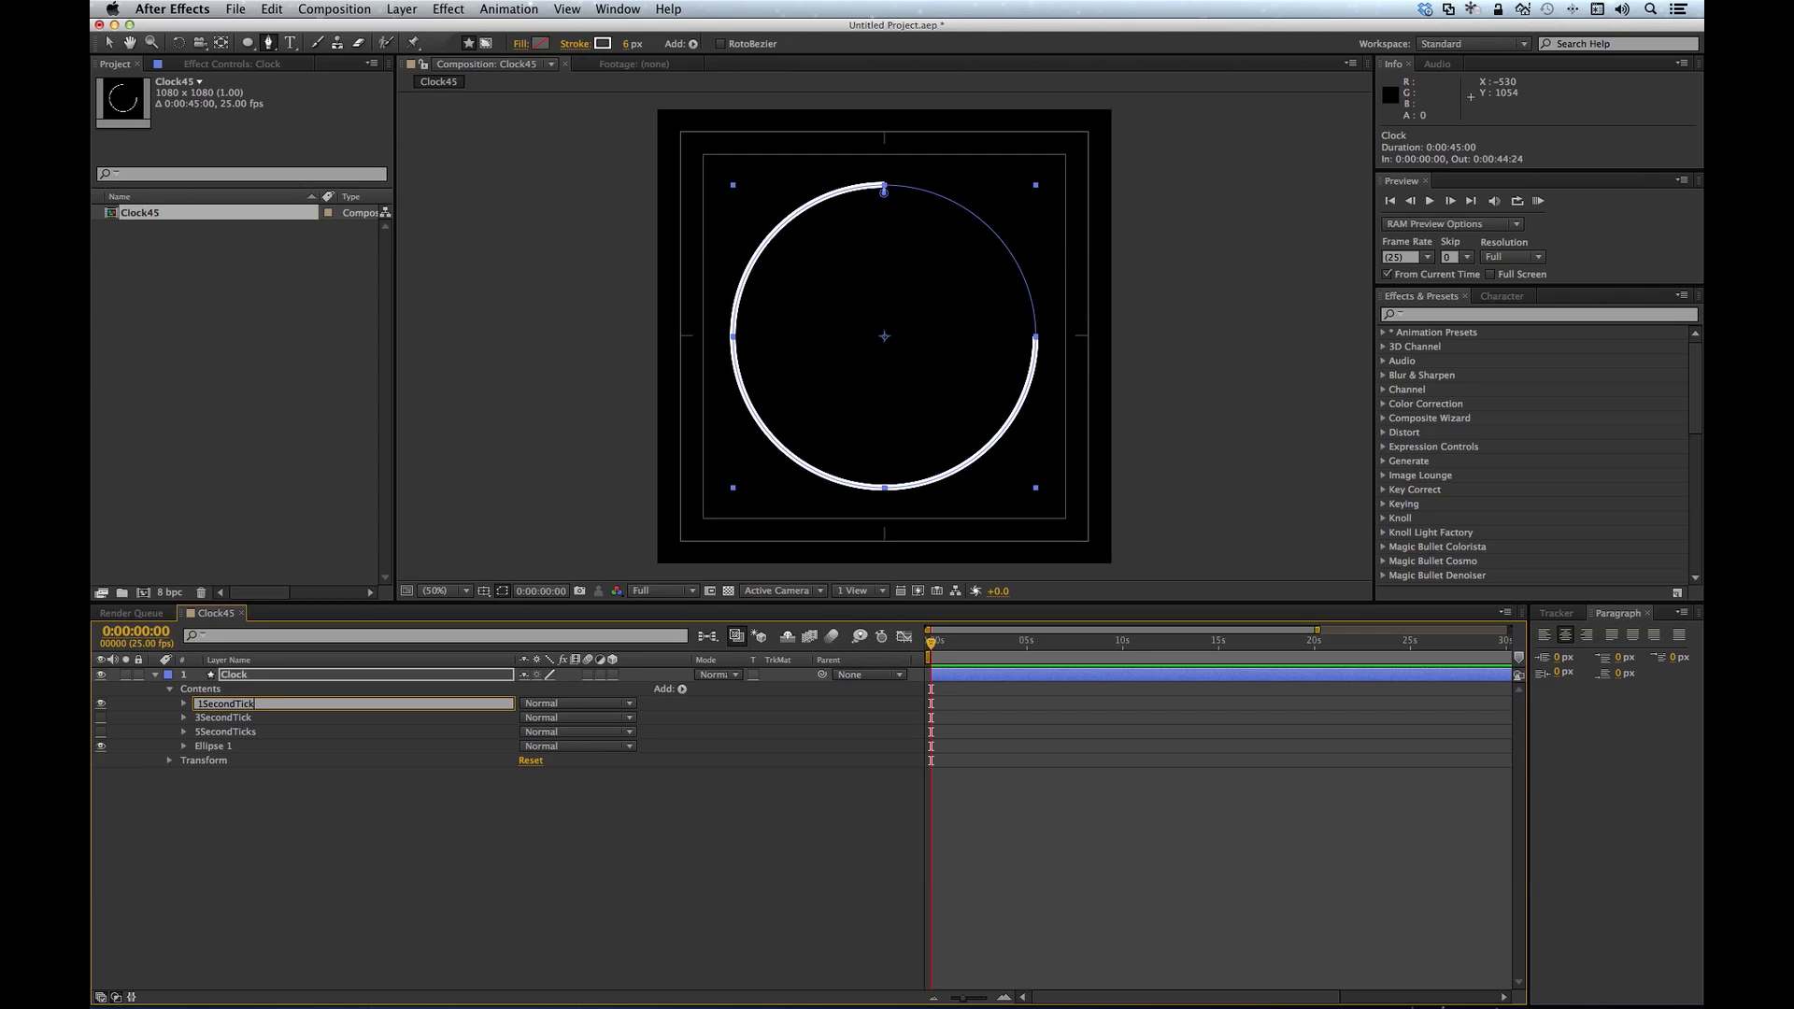
{"action": "type", "text": "SecondTick"}
{"action": "key", "text": "Return"}
Step: Add a Repeater to the 1SecondTick group and set its Copies to 20
{"action": "left_click", "coordinate": [683, 691]}
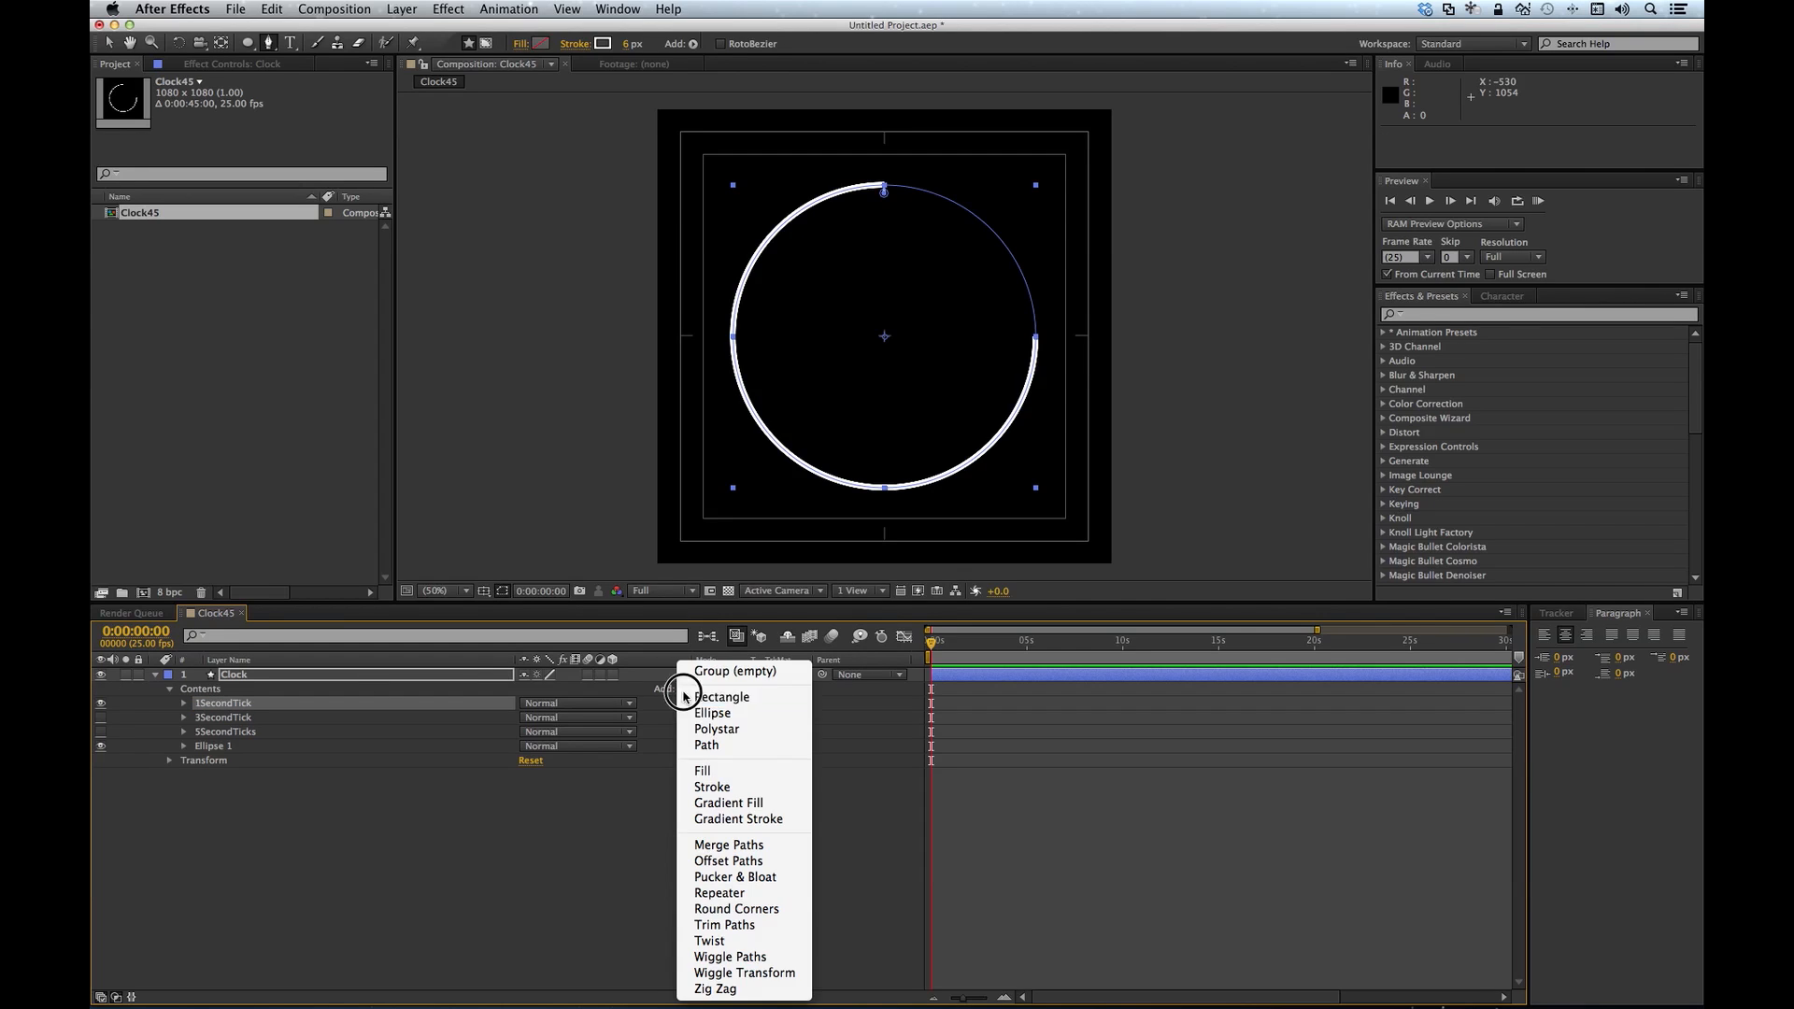
{"action": "left_click", "coordinate": [741, 894]}
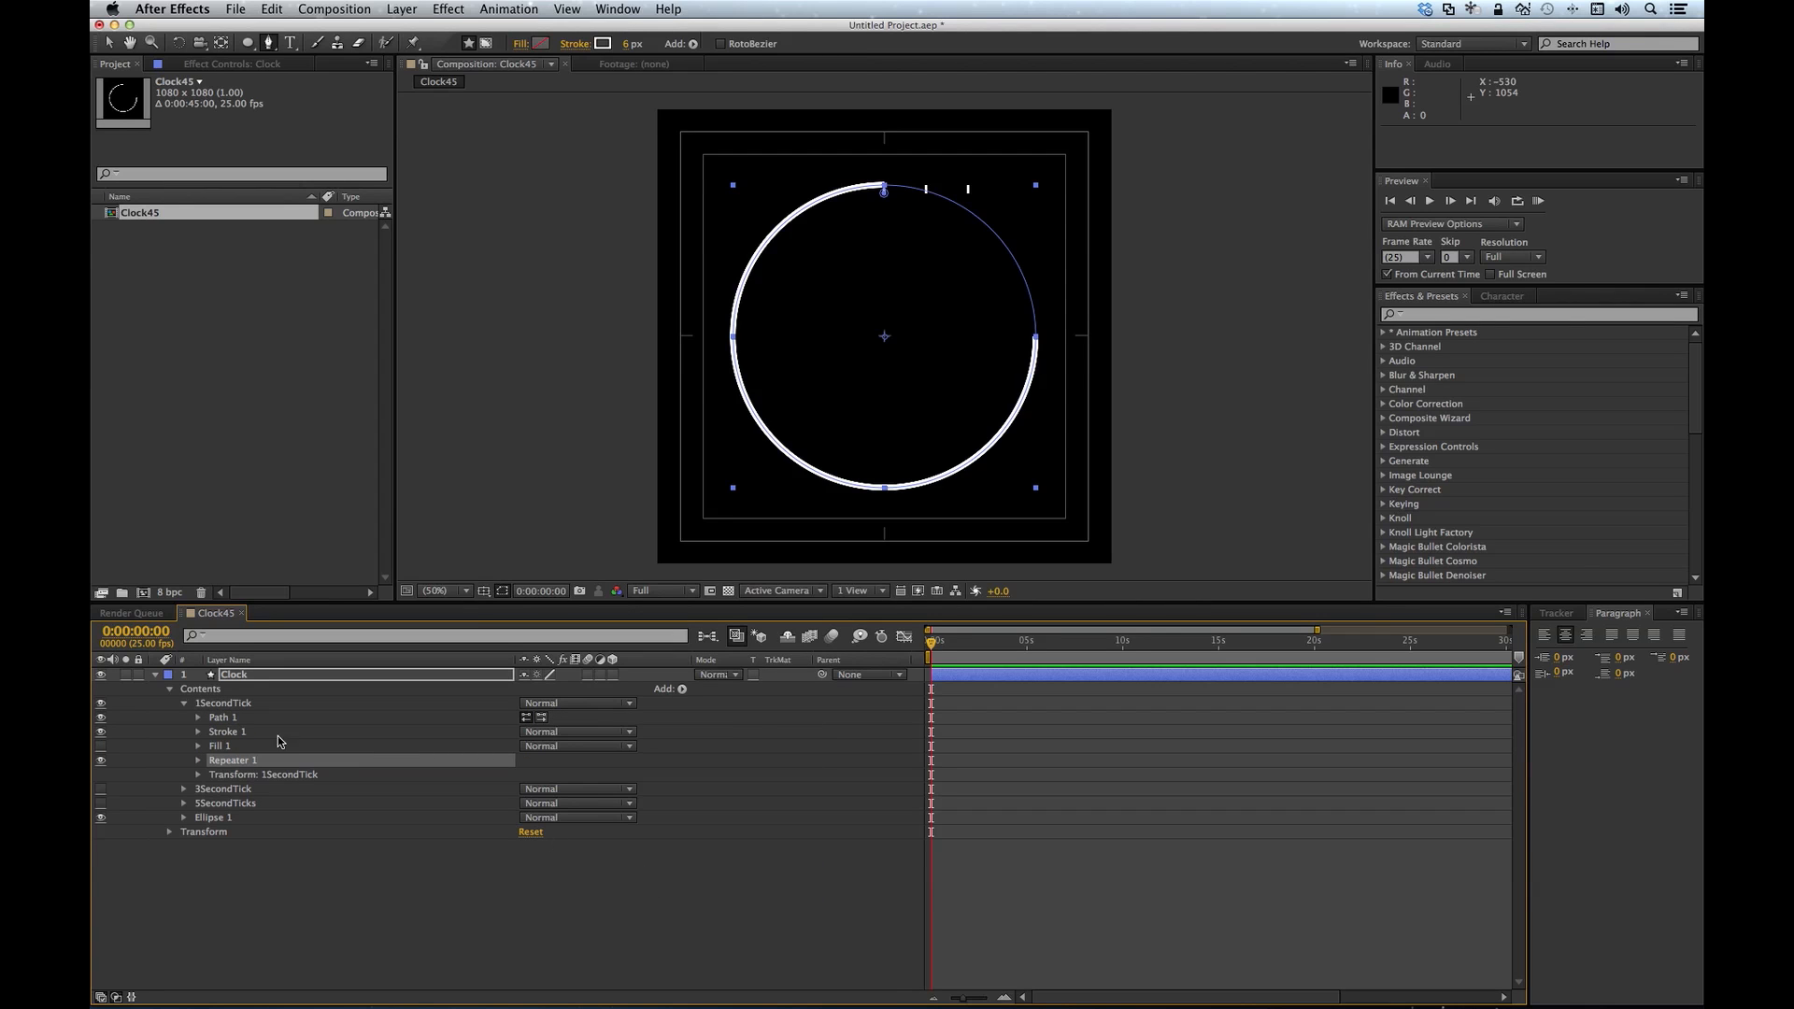
{"action": "left_click", "coordinate": [199, 761]}
{"action": "left_click", "coordinate": [525, 777]}
{"action": "type", "text": "20"}
{"action": "key", "text": "Return"}
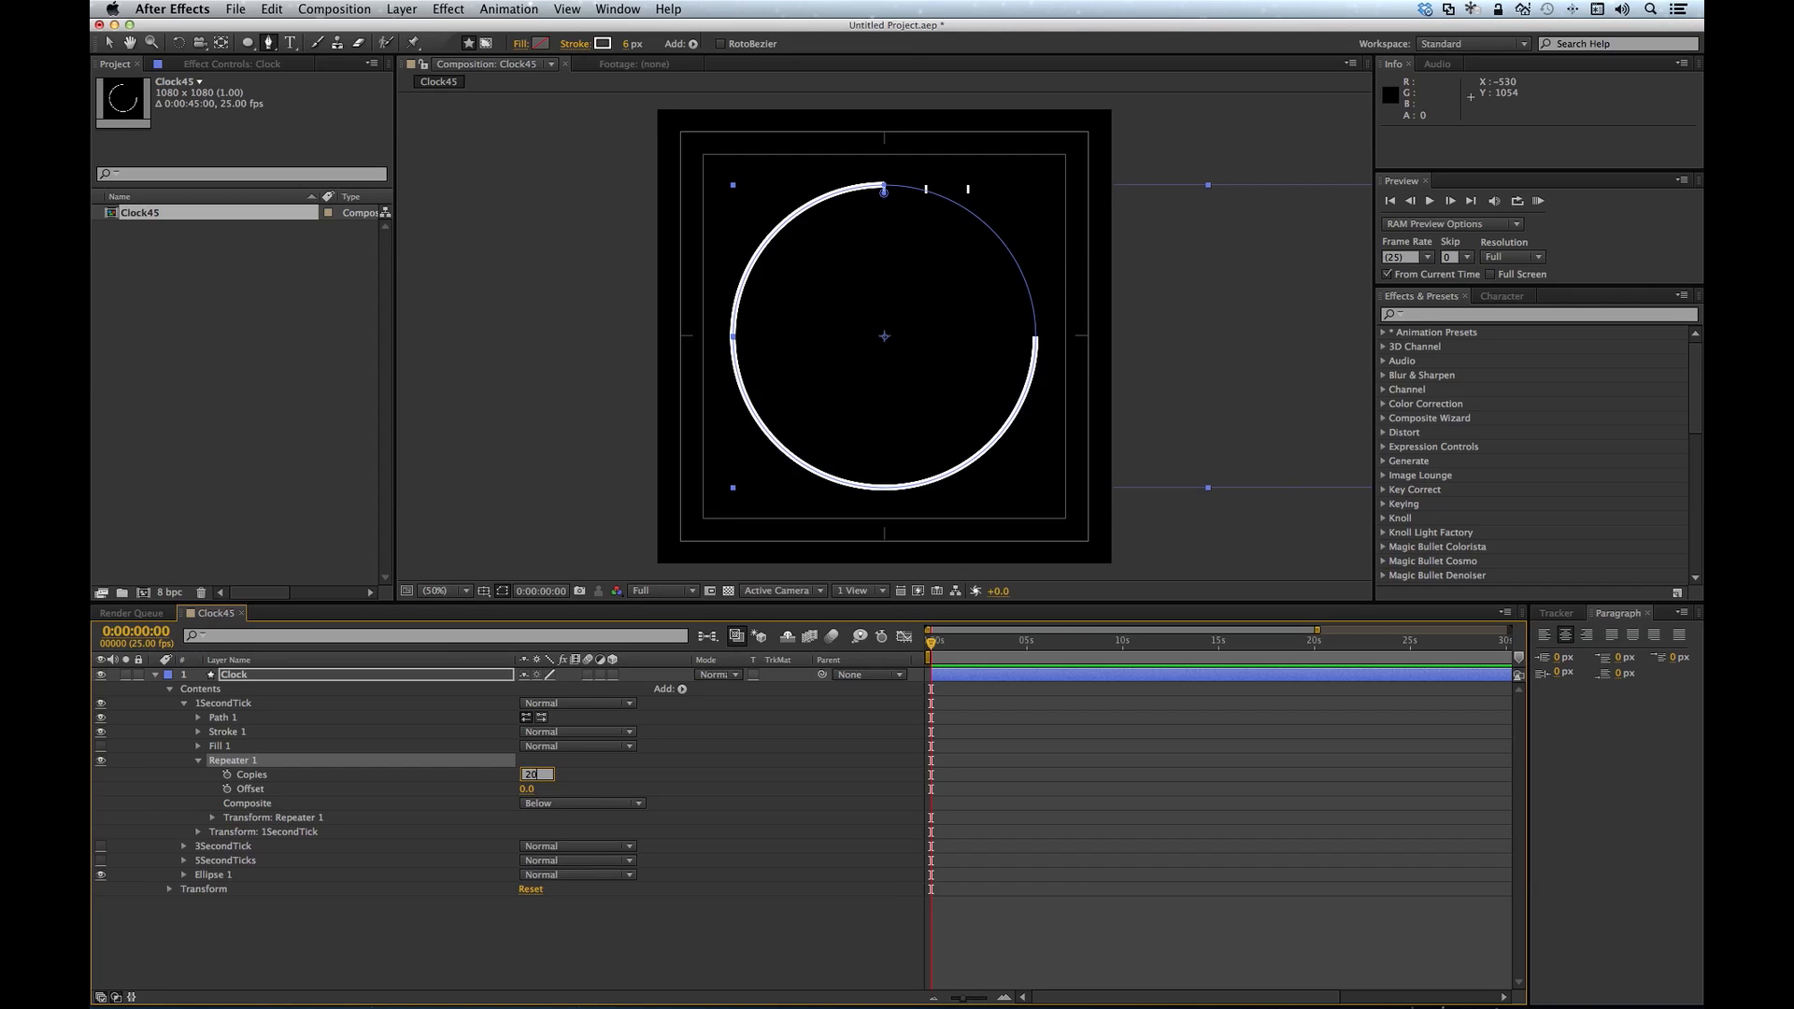
Step: Set the 1SecondTick repeater's transform Position to 0,0 and its Rotation to -6°
{"action": "left_click", "coordinate": [212, 818]}
{"action": "left_click", "coordinate": [529, 850]}
{"action": "type", "text": "0"}
{"action": "key", "text": "Return"}
{"action": "left_click", "coordinate": [547, 875]}
{"action": "type", "text": "-6"}
{"action": "key", "text": "Return"}
{"action": "left_click", "coordinate": [200, 759]}
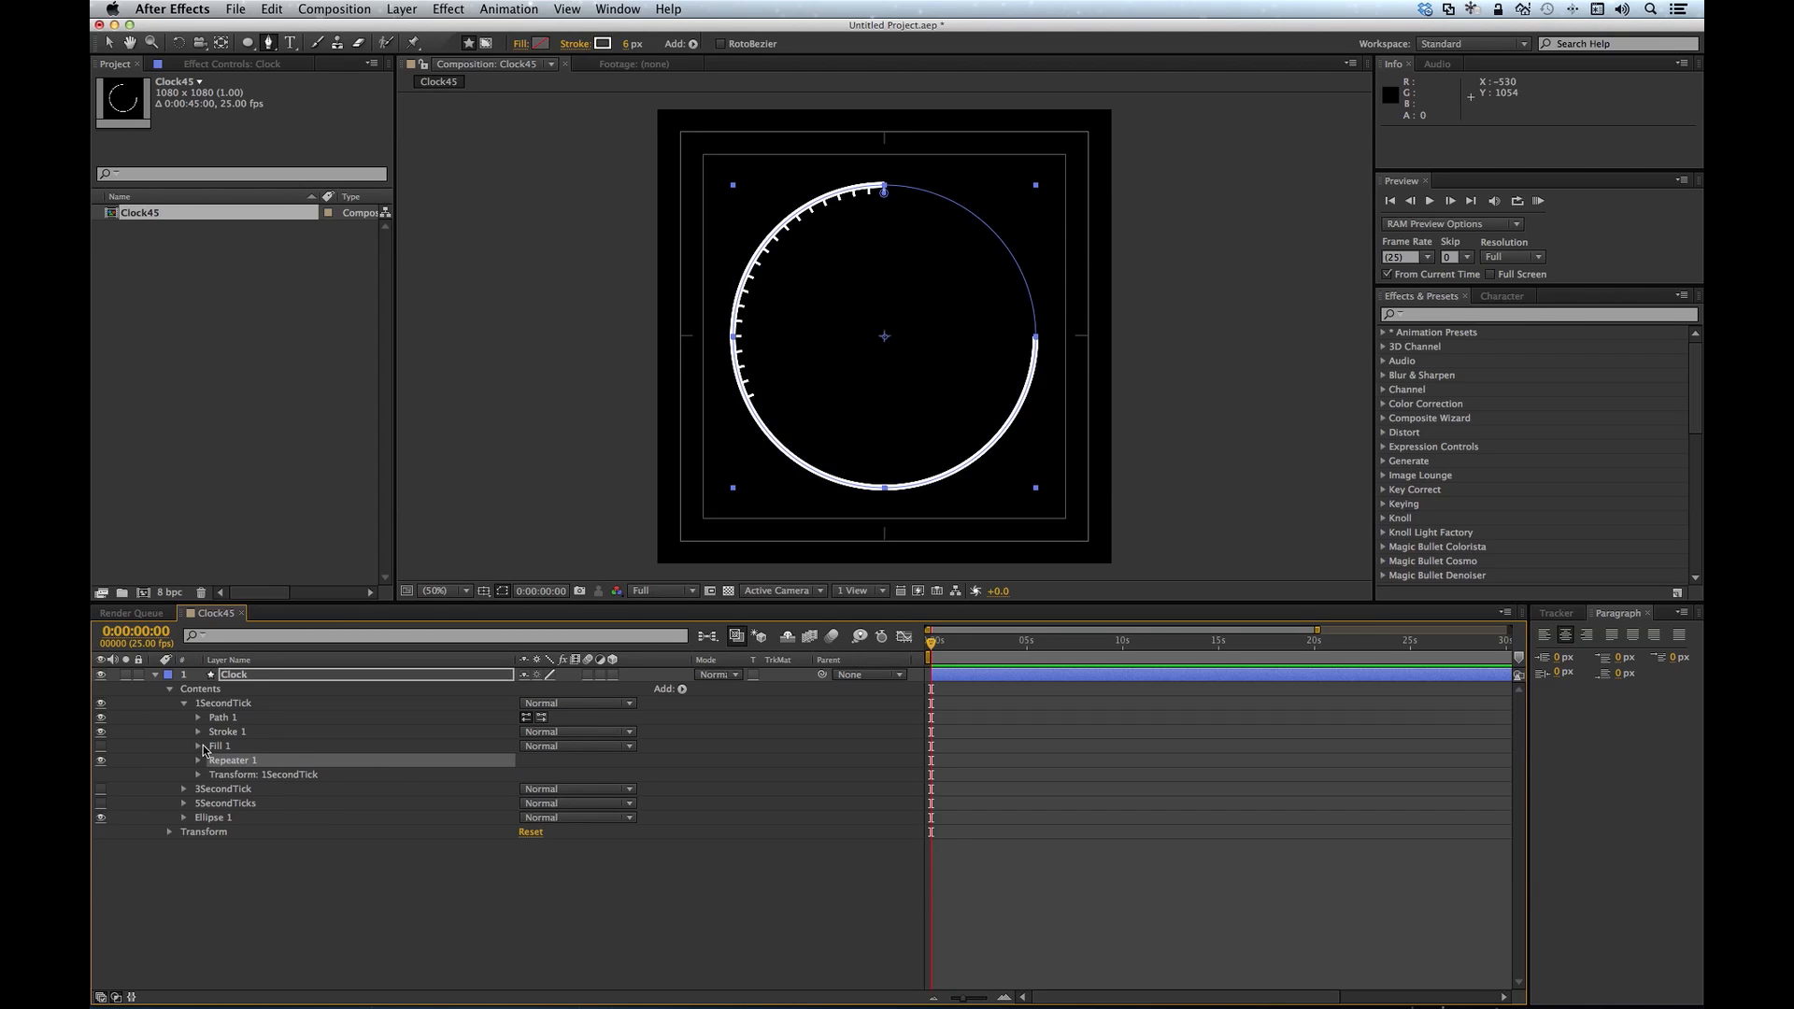
Step: Make the 3SecondTick and 5SecondTicks groups visible again
{"action": "left_click", "coordinate": [184, 703]}
{"action": "left_click", "coordinate": [100, 717]}
{"action": "left_click", "coordinate": [101, 731]}
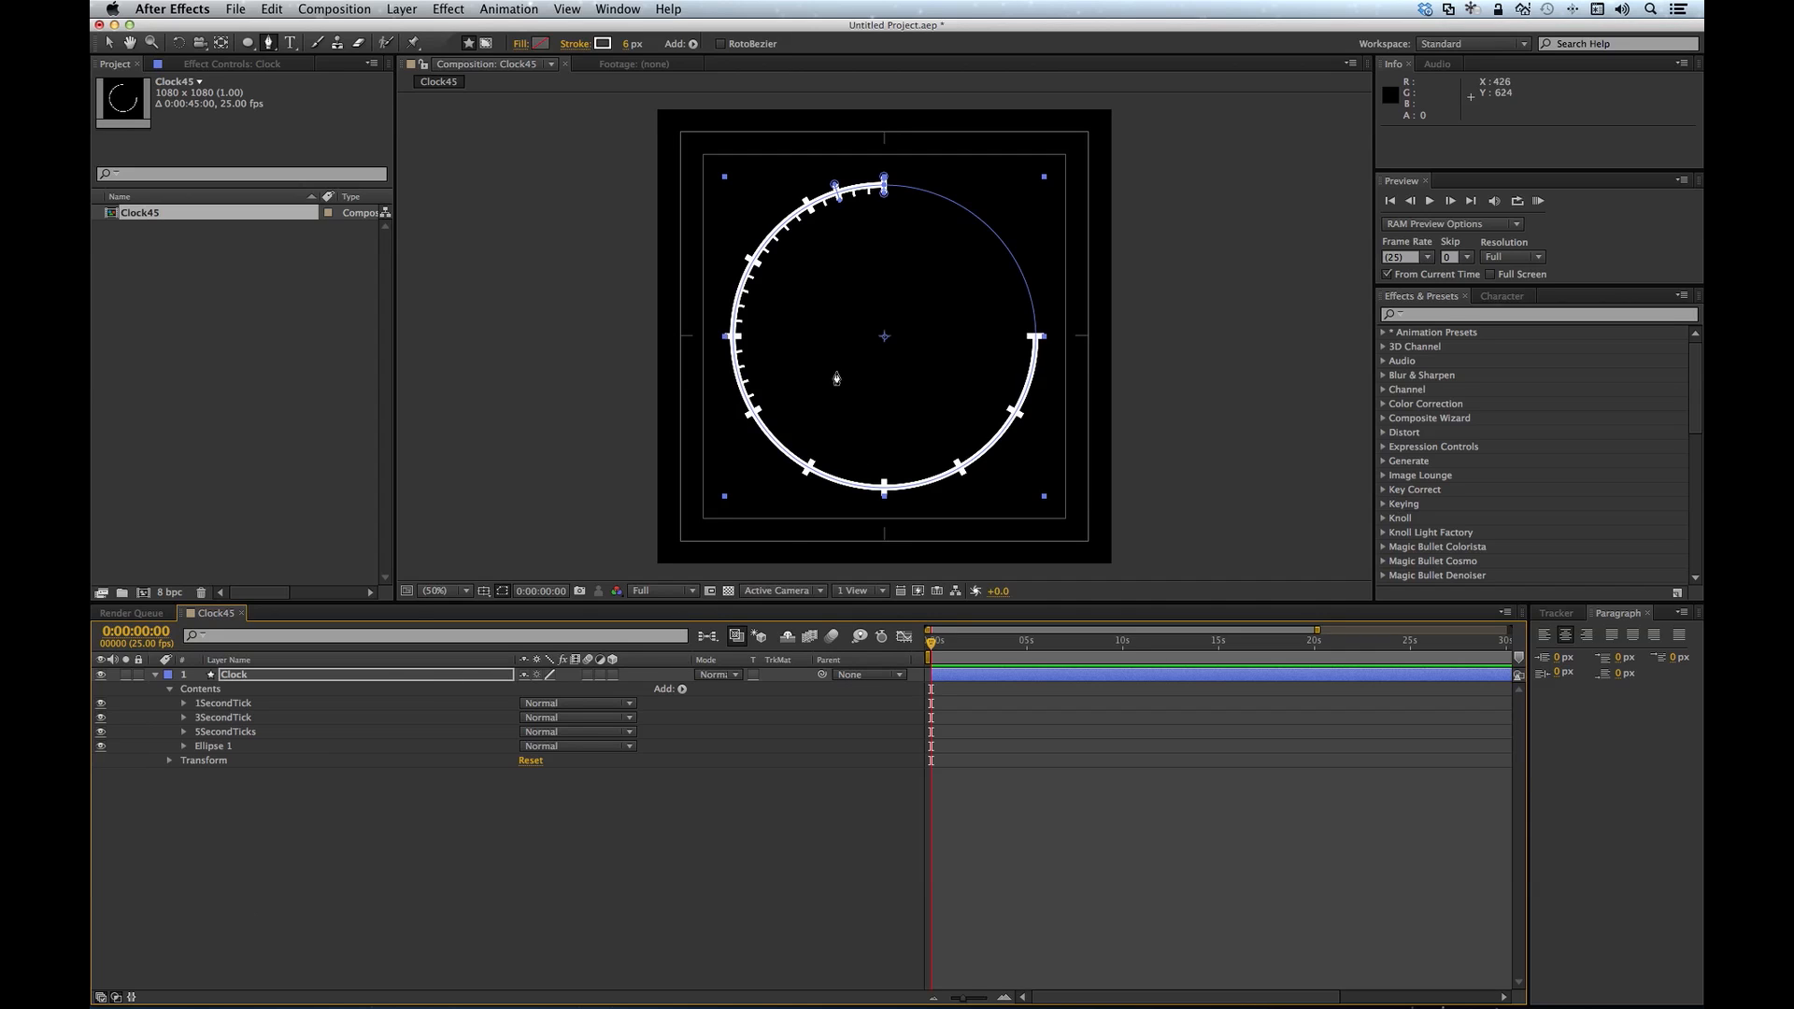
Step: Add a centred ellipse to the Clock layer, reduce its path Size to 132,132, and deselect the layer
{"action": "left_click", "coordinate": [249, 45]}
{"action": "double_click", "coordinate": [248, 45]}
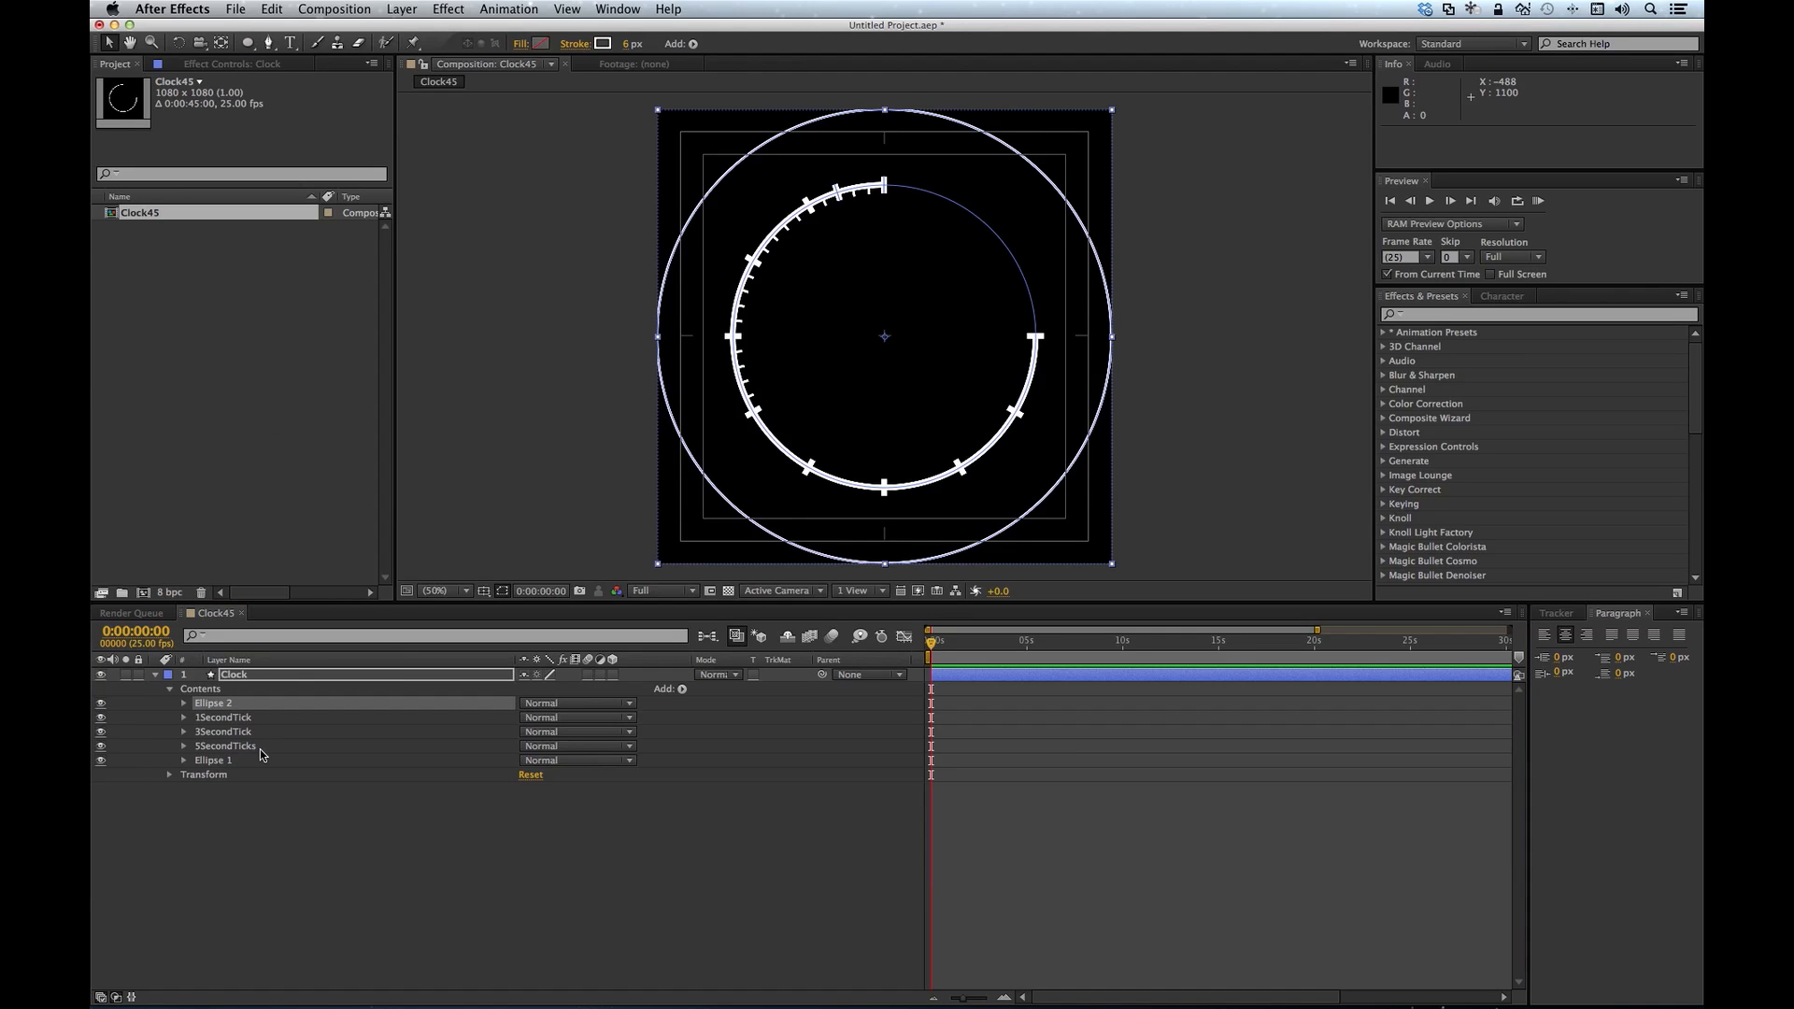
{"action": "left_click", "coordinate": [183, 705]}
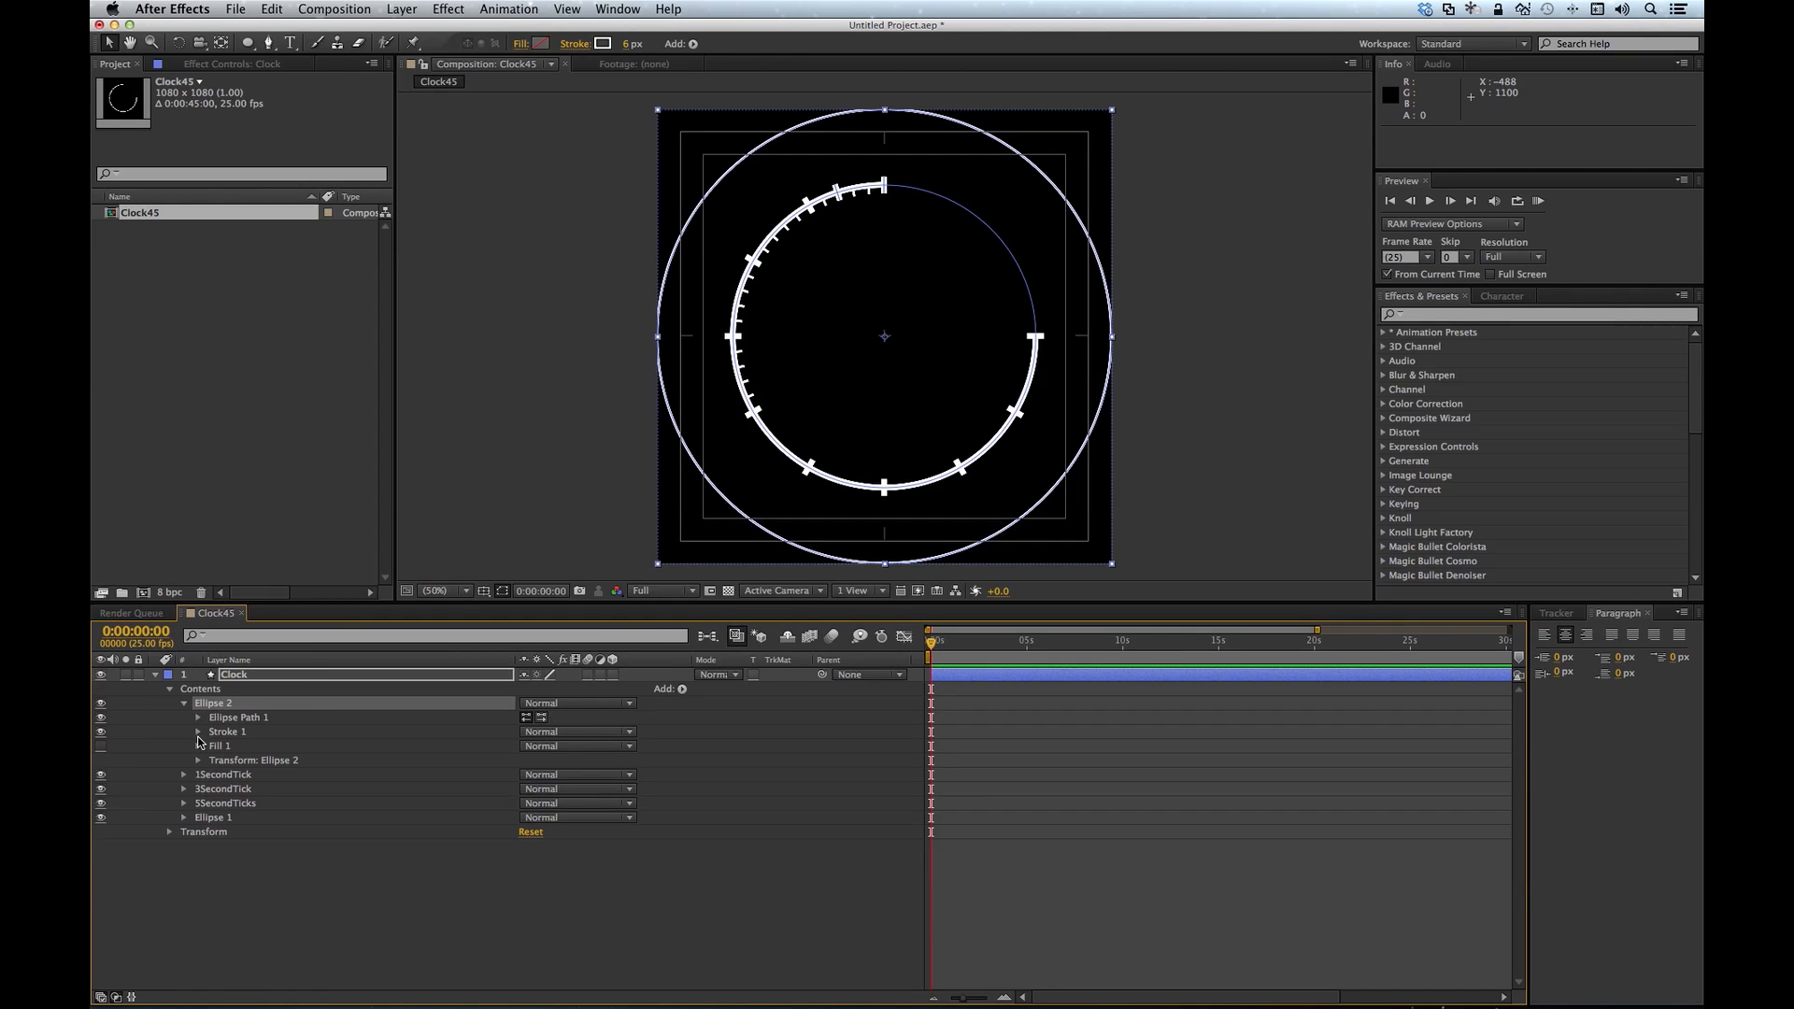
{"action": "left_click", "coordinate": [198, 718]}
{"action": "left_click", "coordinate": [589, 734]}
{"action": "type", "text": "1050"}
{"action": "left_click", "coordinate": [520, 739]}
{"action": "left_click_drag", "start_coordinate": [520, 738], "coordinate": [281, 761]}
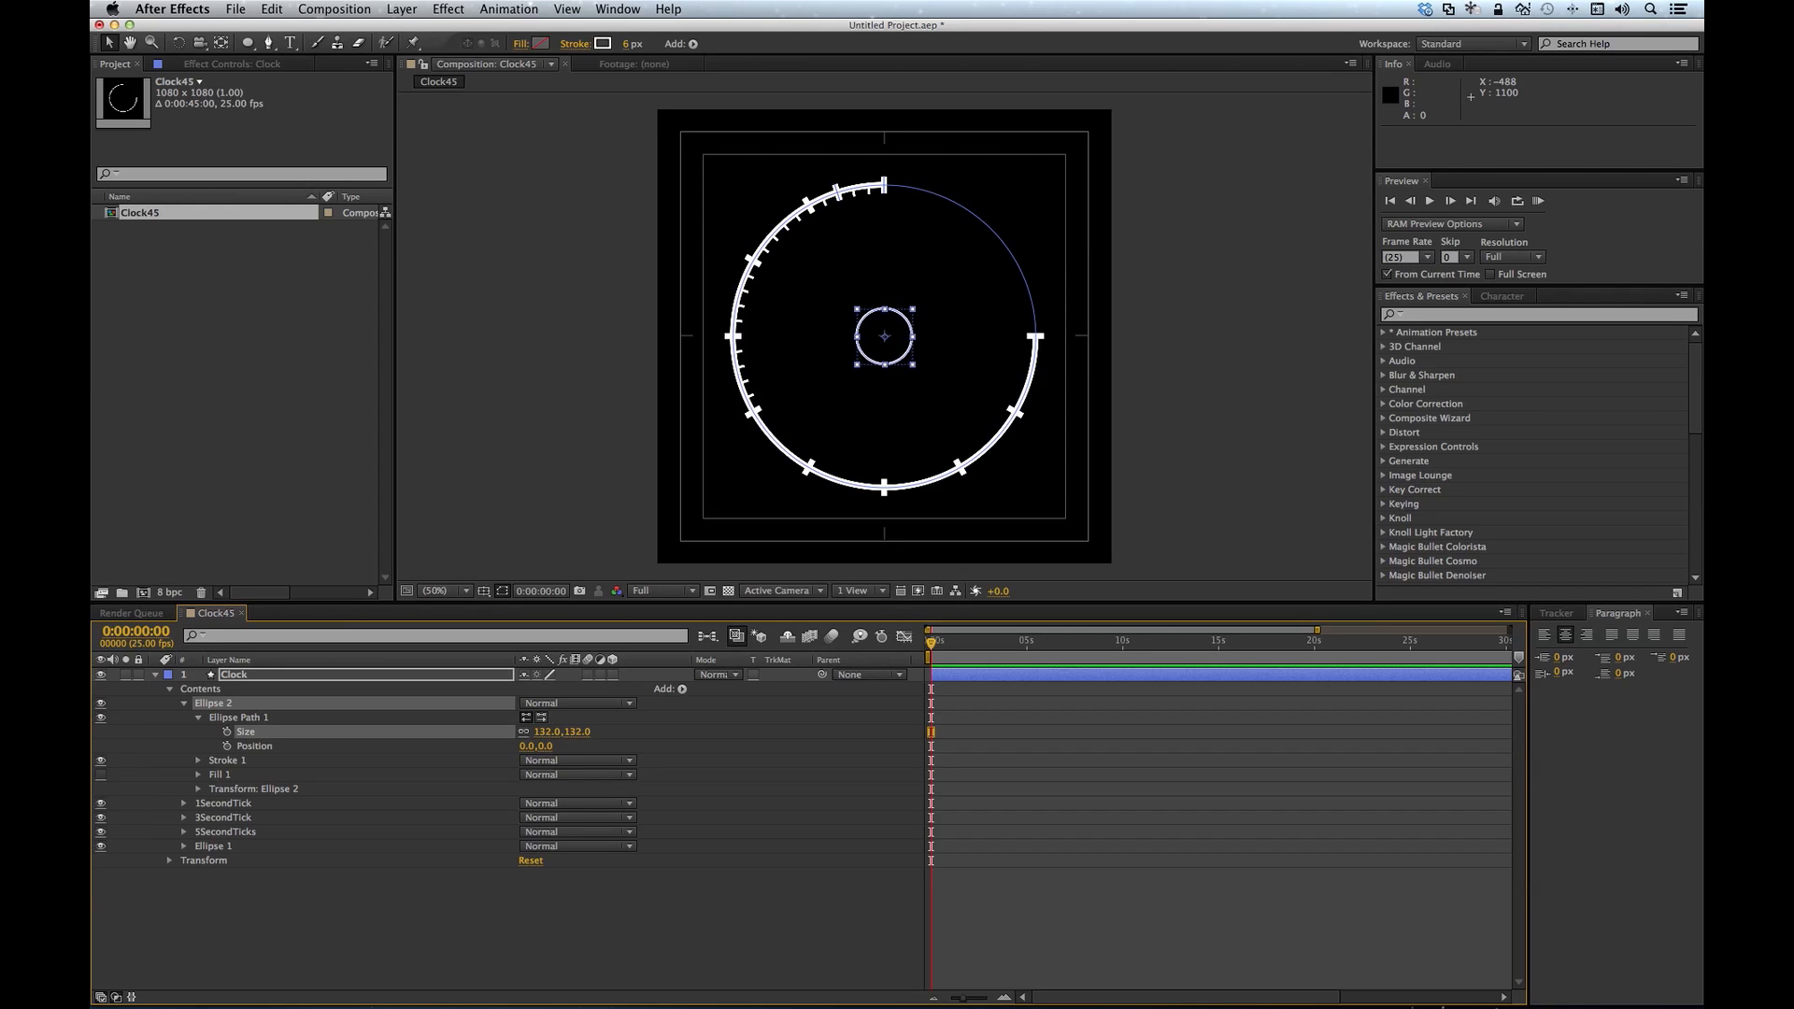
{"action": "left_click", "coordinate": [599, 943]}
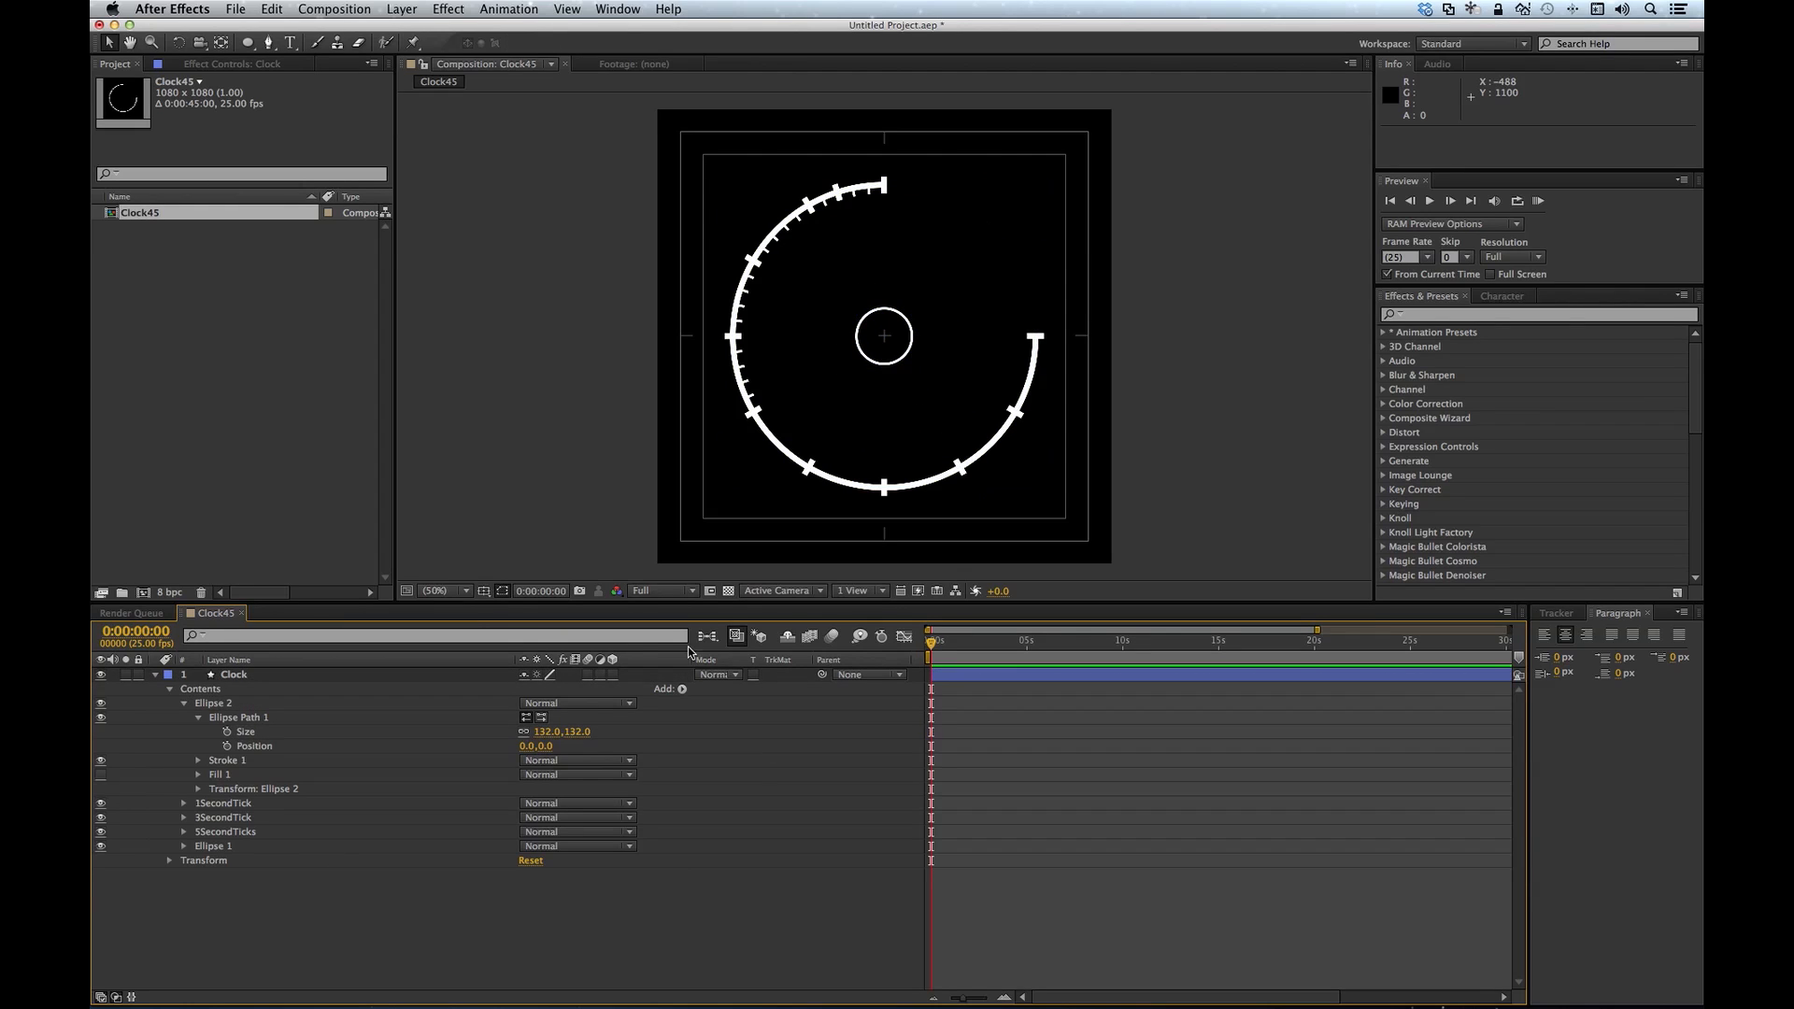
Step: Show the composition grid and draw a straight horizontal Pen line from the central circle's edge to just short of the arc's end tick
{"action": "left_click", "coordinate": [483, 591]}
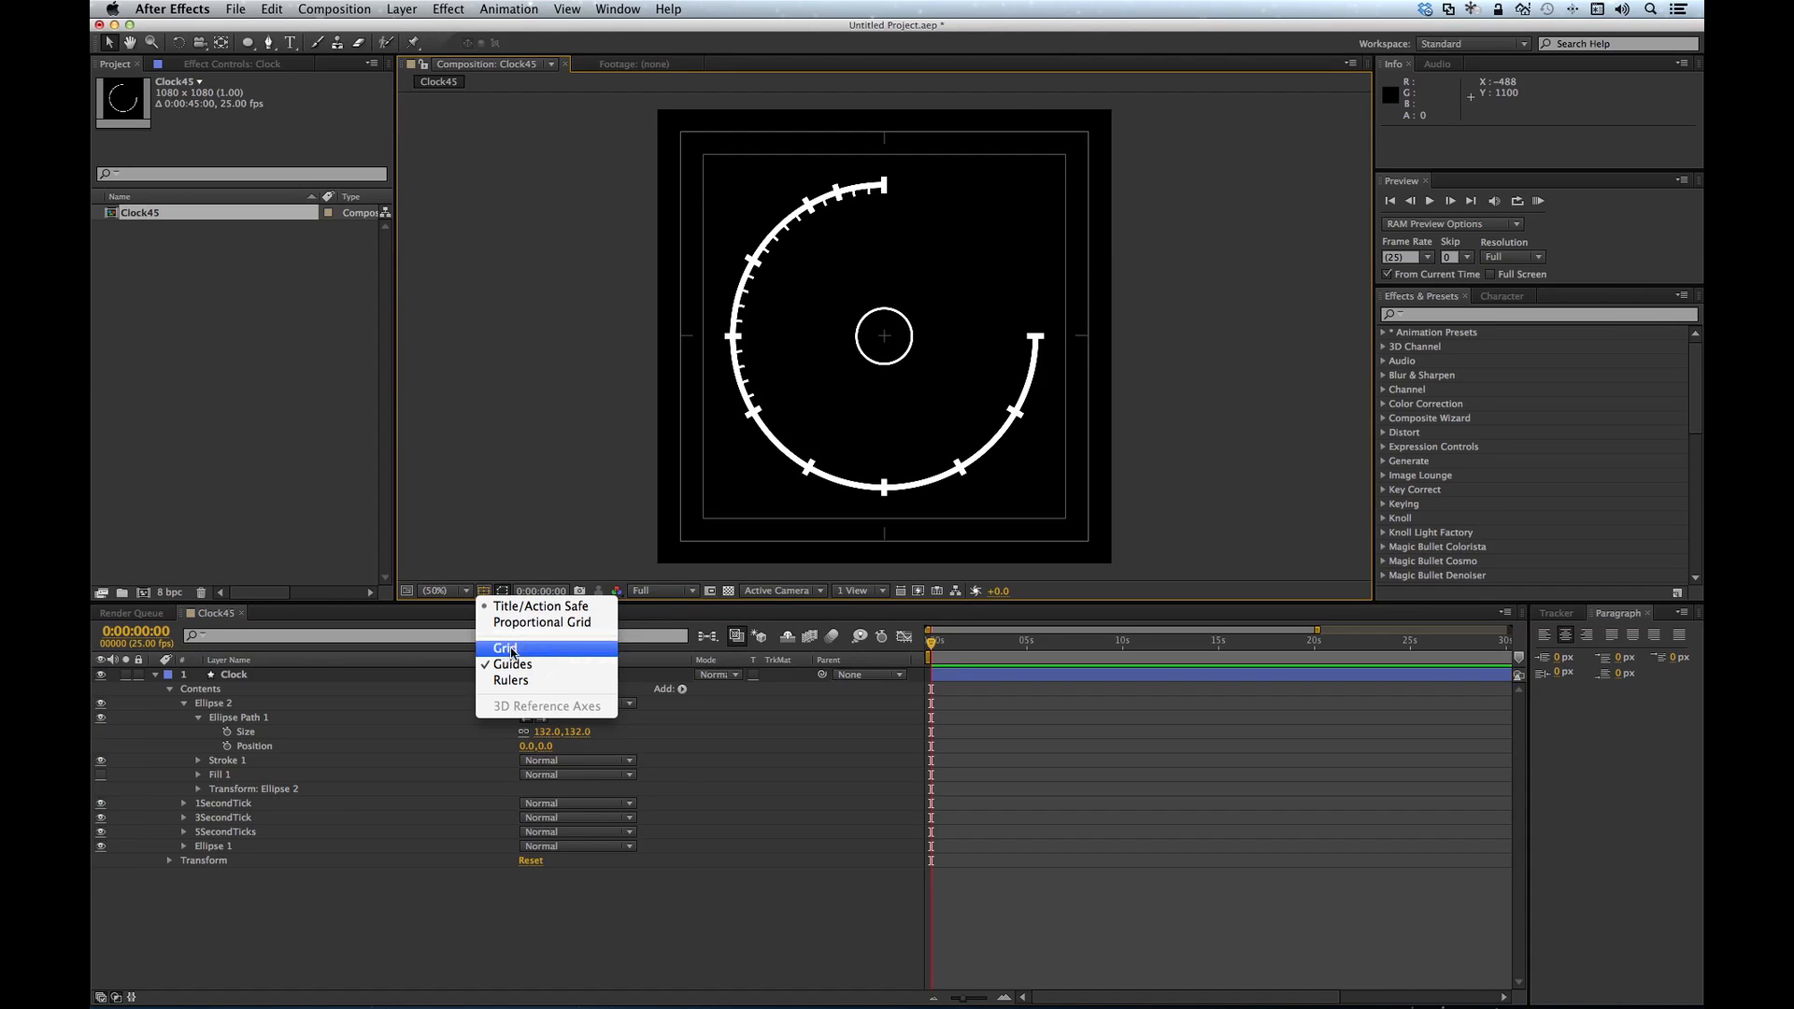
{"action": "left_click", "coordinate": [509, 649]}
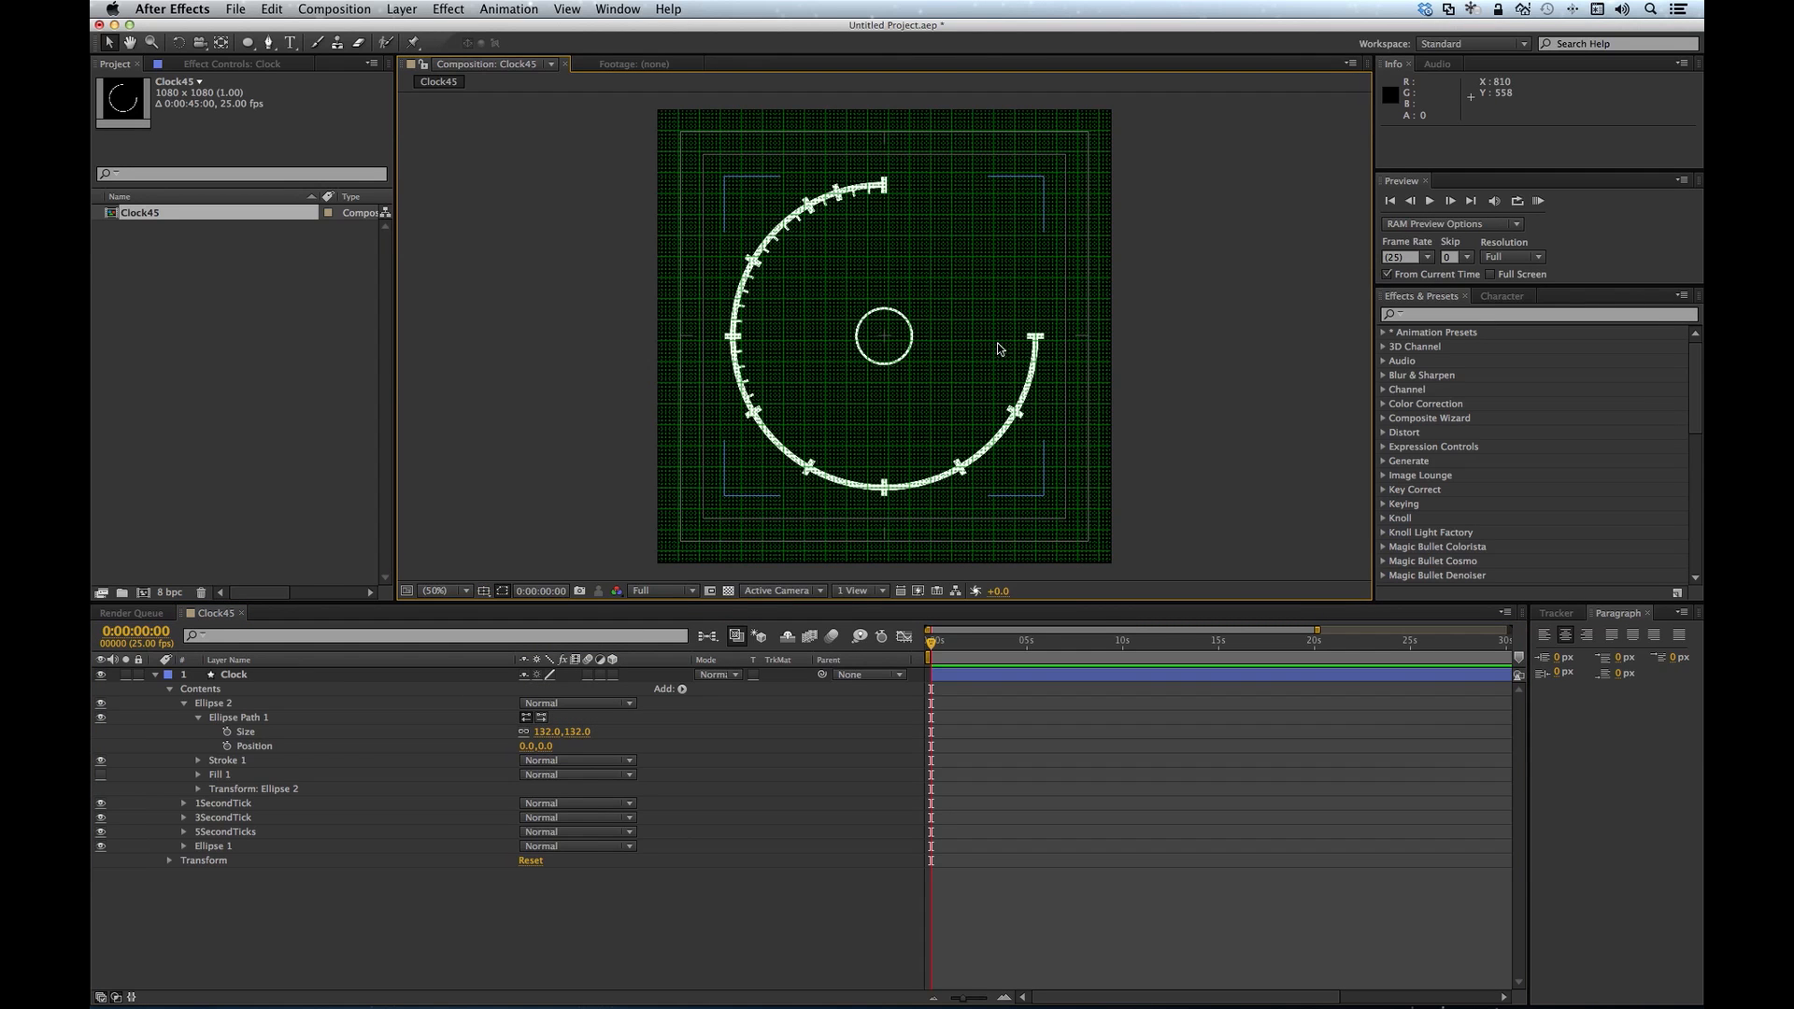
{"action": "scroll", "coordinate": [982, 342], "scroll_direction": "up", "scroll_amount": 4}
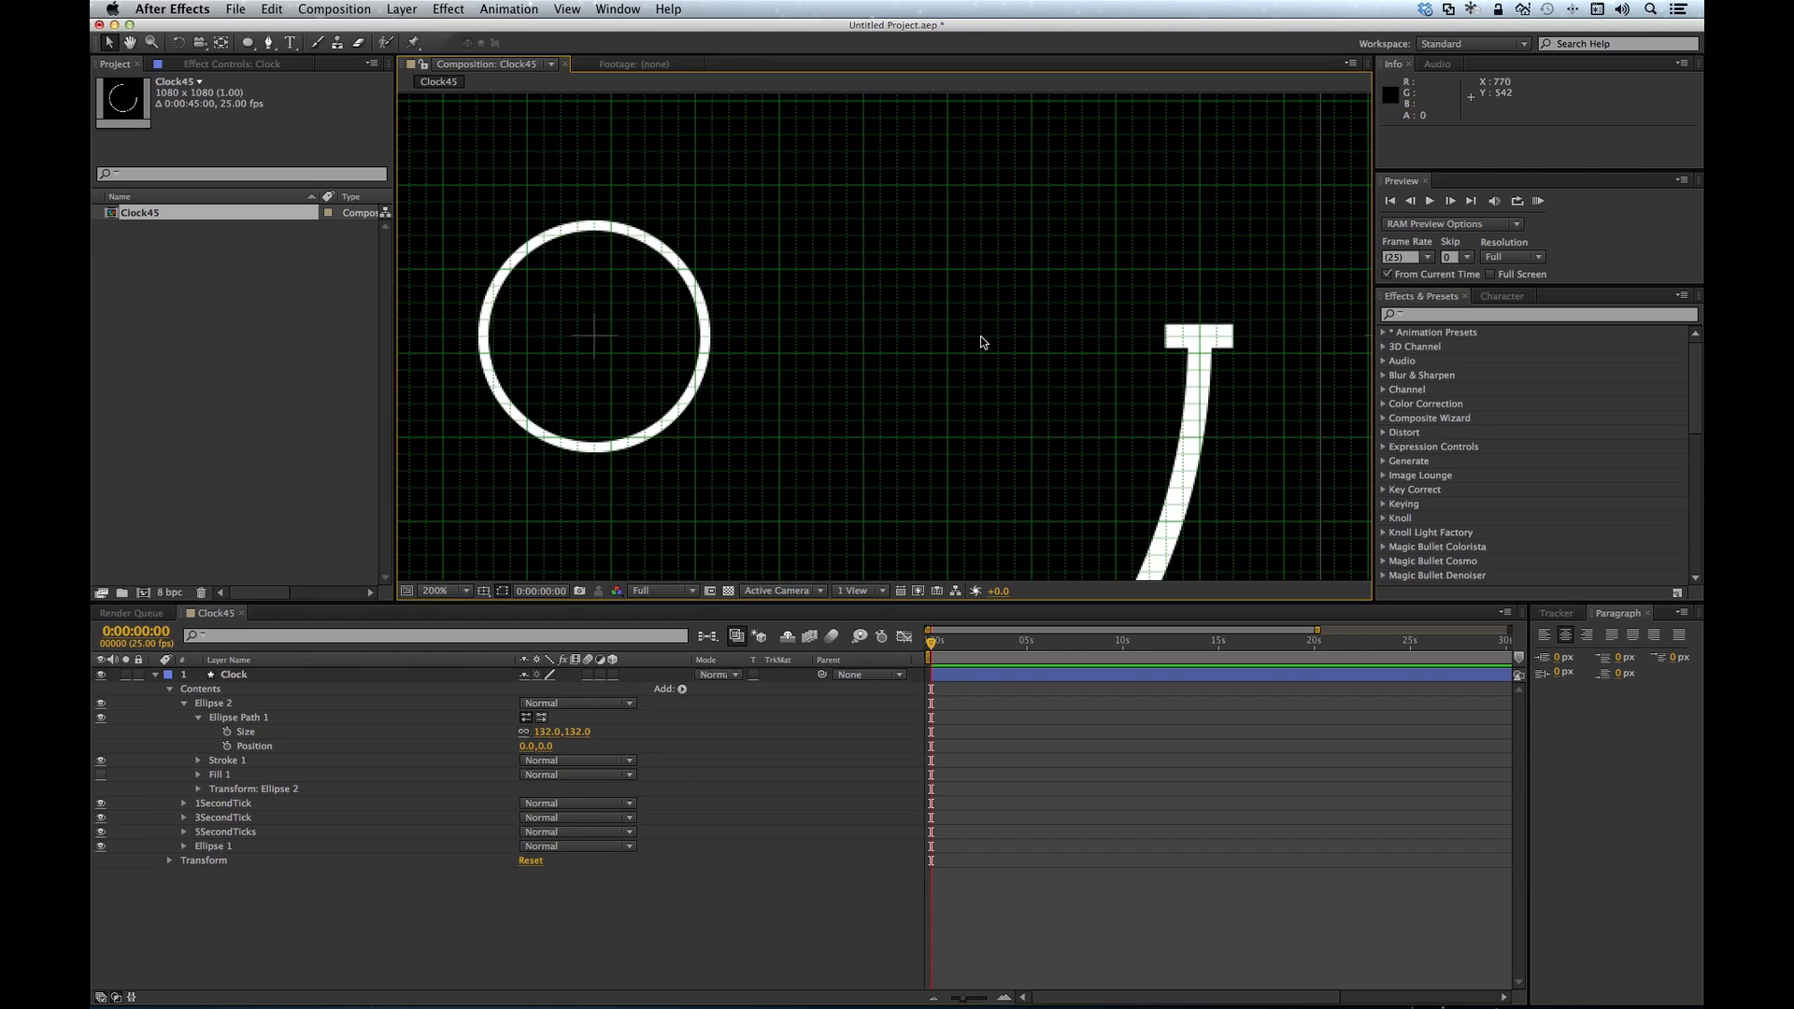
{"action": "scroll", "coordinate": [982, 342], "scroll_direction": "up", "scroll_amount": 2}
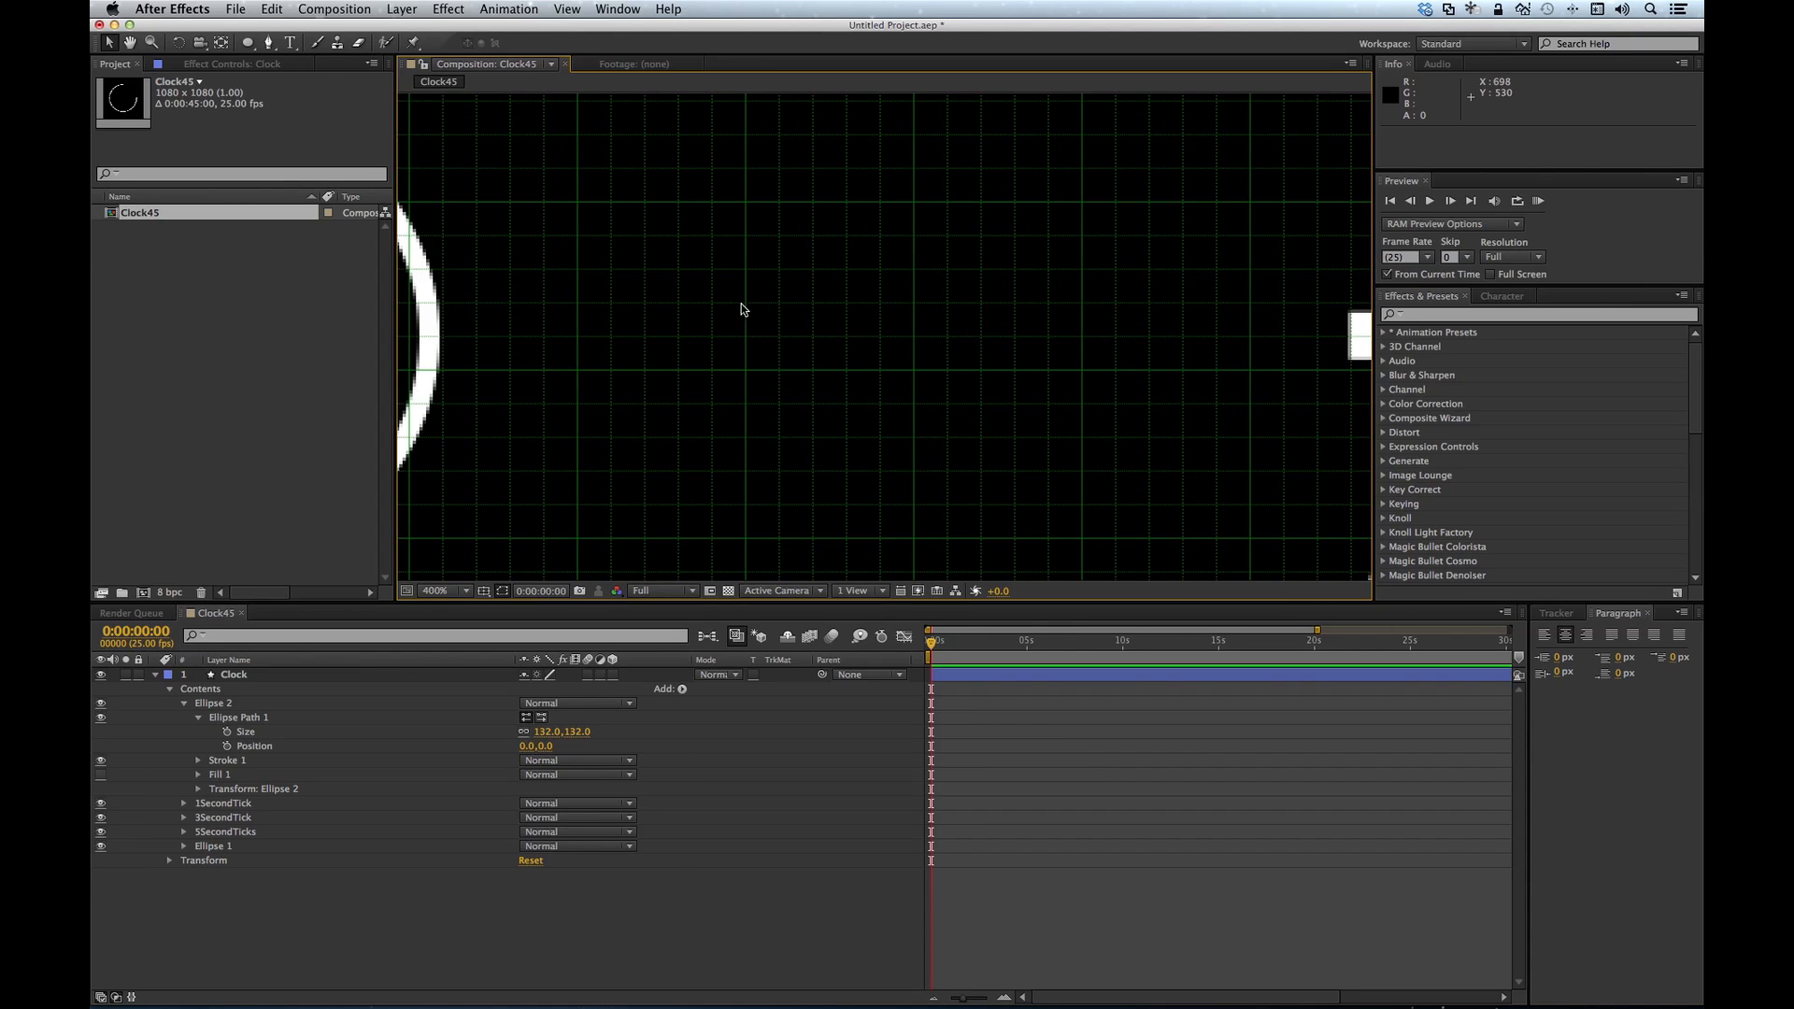
{"action": "left_click", "coordinate": [269, 43]}
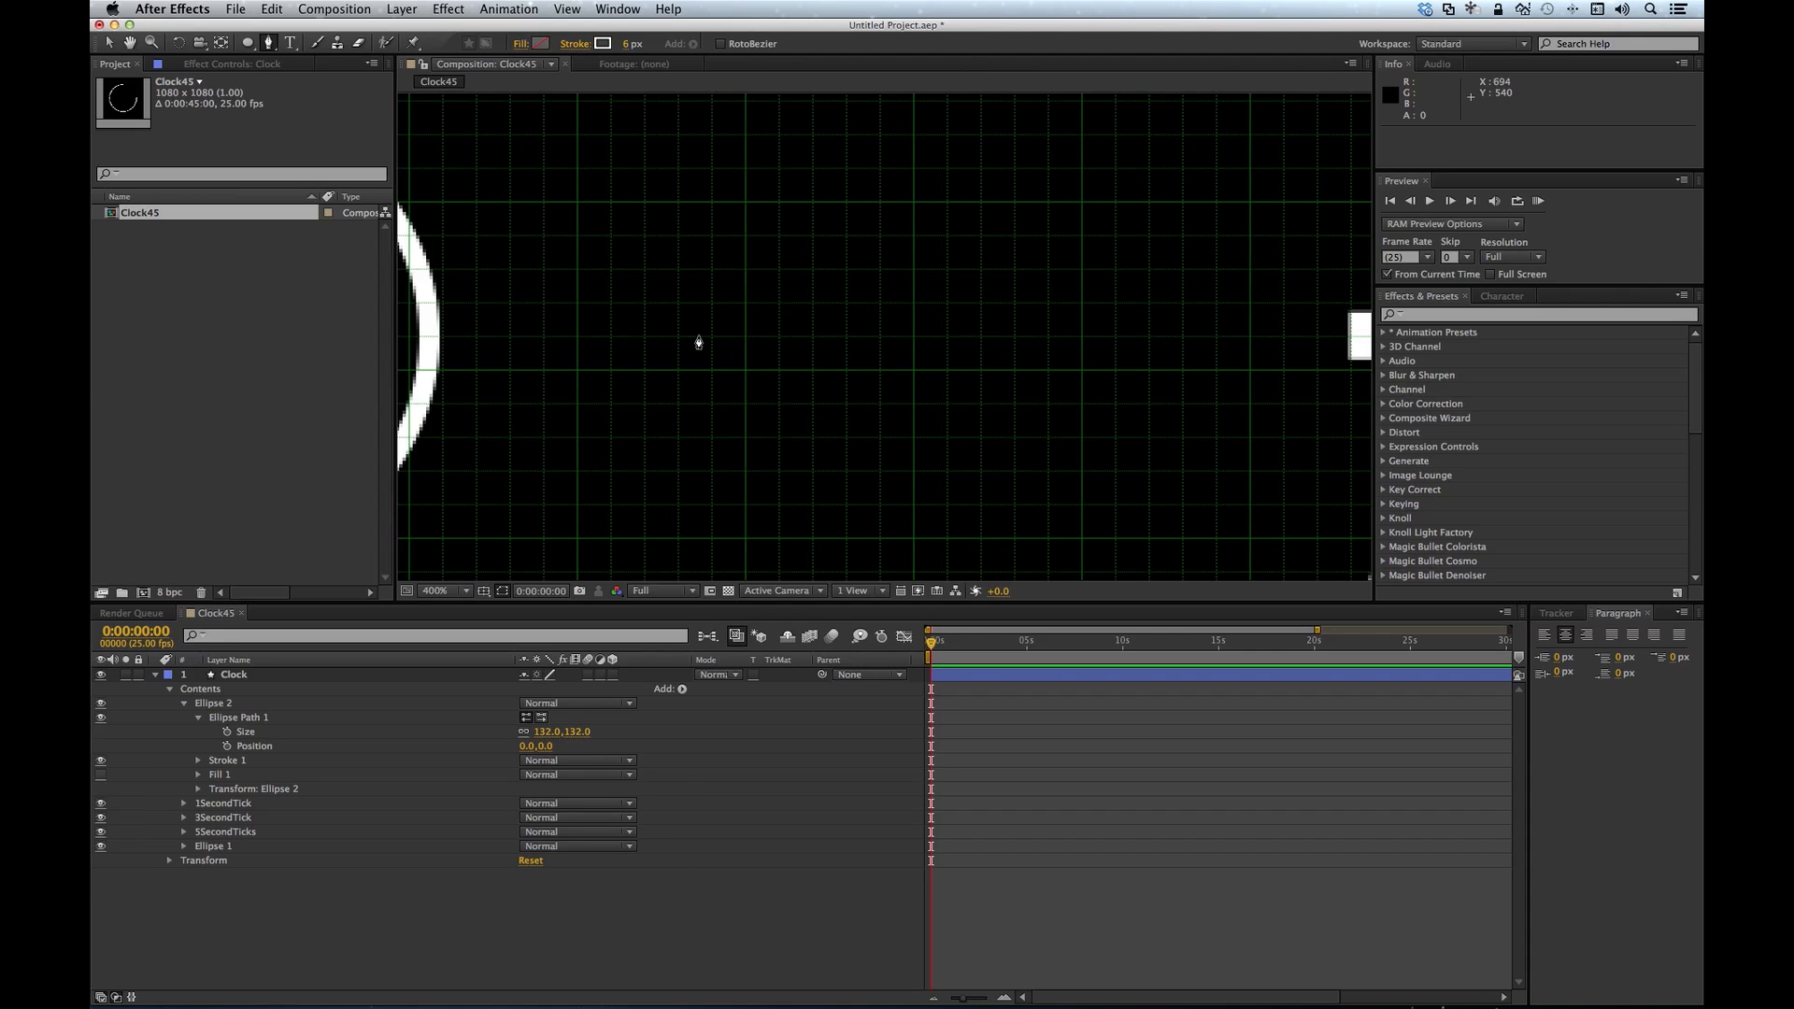
{"action": "left_click", "coordinate": [430, 335]}
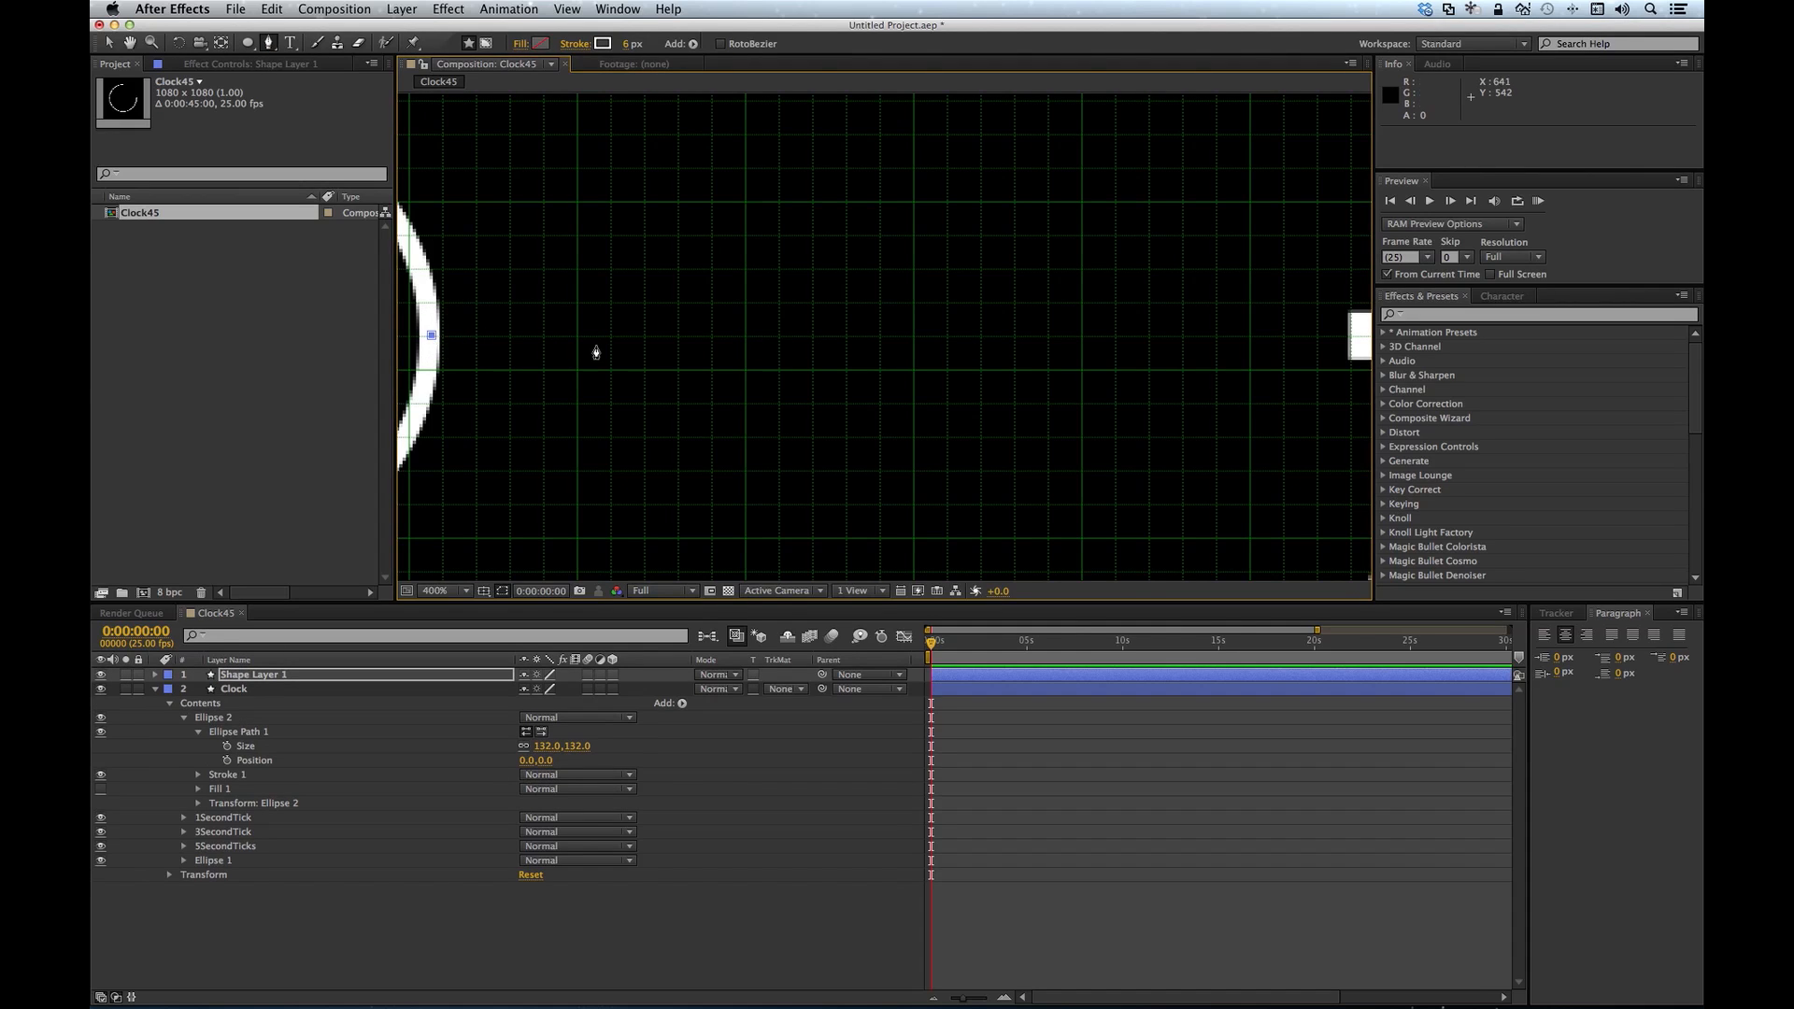
{"action": "left_click", "coordinate": [1318, 339]}
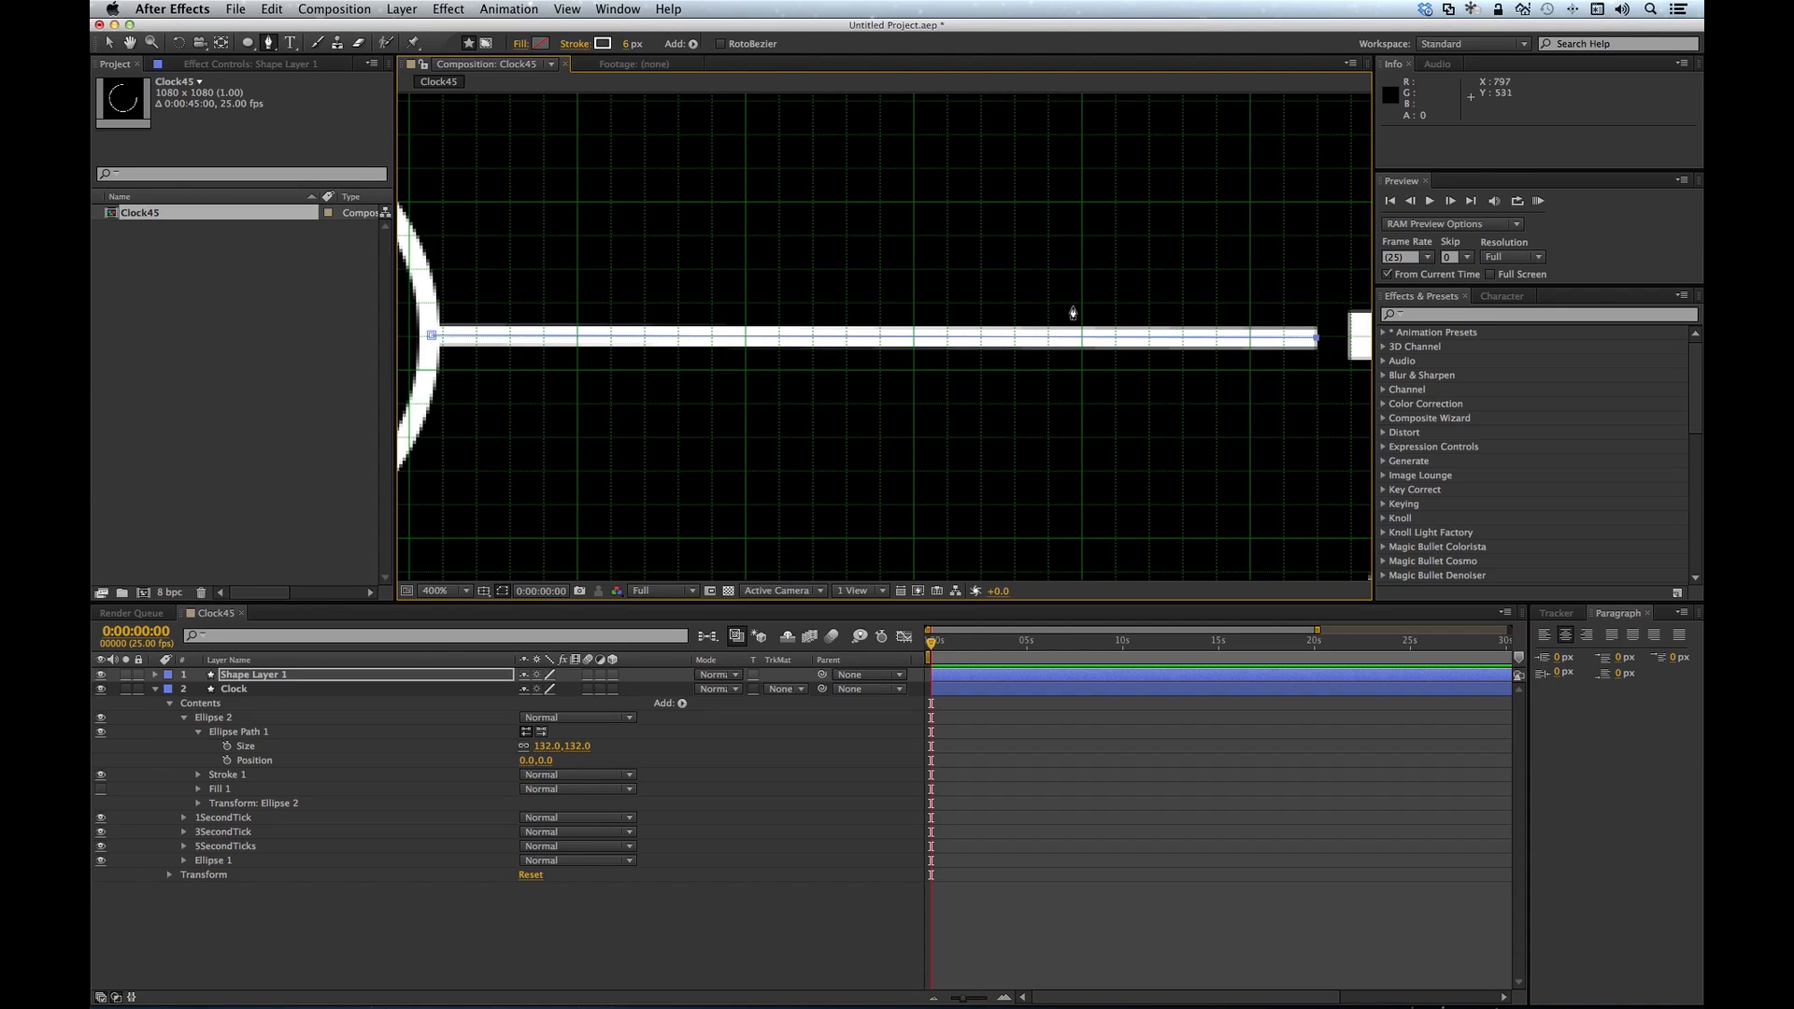
Step: Hide the composition grid and collapse the Ellipse 2 group in the Clock layer
{"action": "left_click", "coordinate": [466, 591]}
{"action": "left_click", "coordinate": [468, 607]}
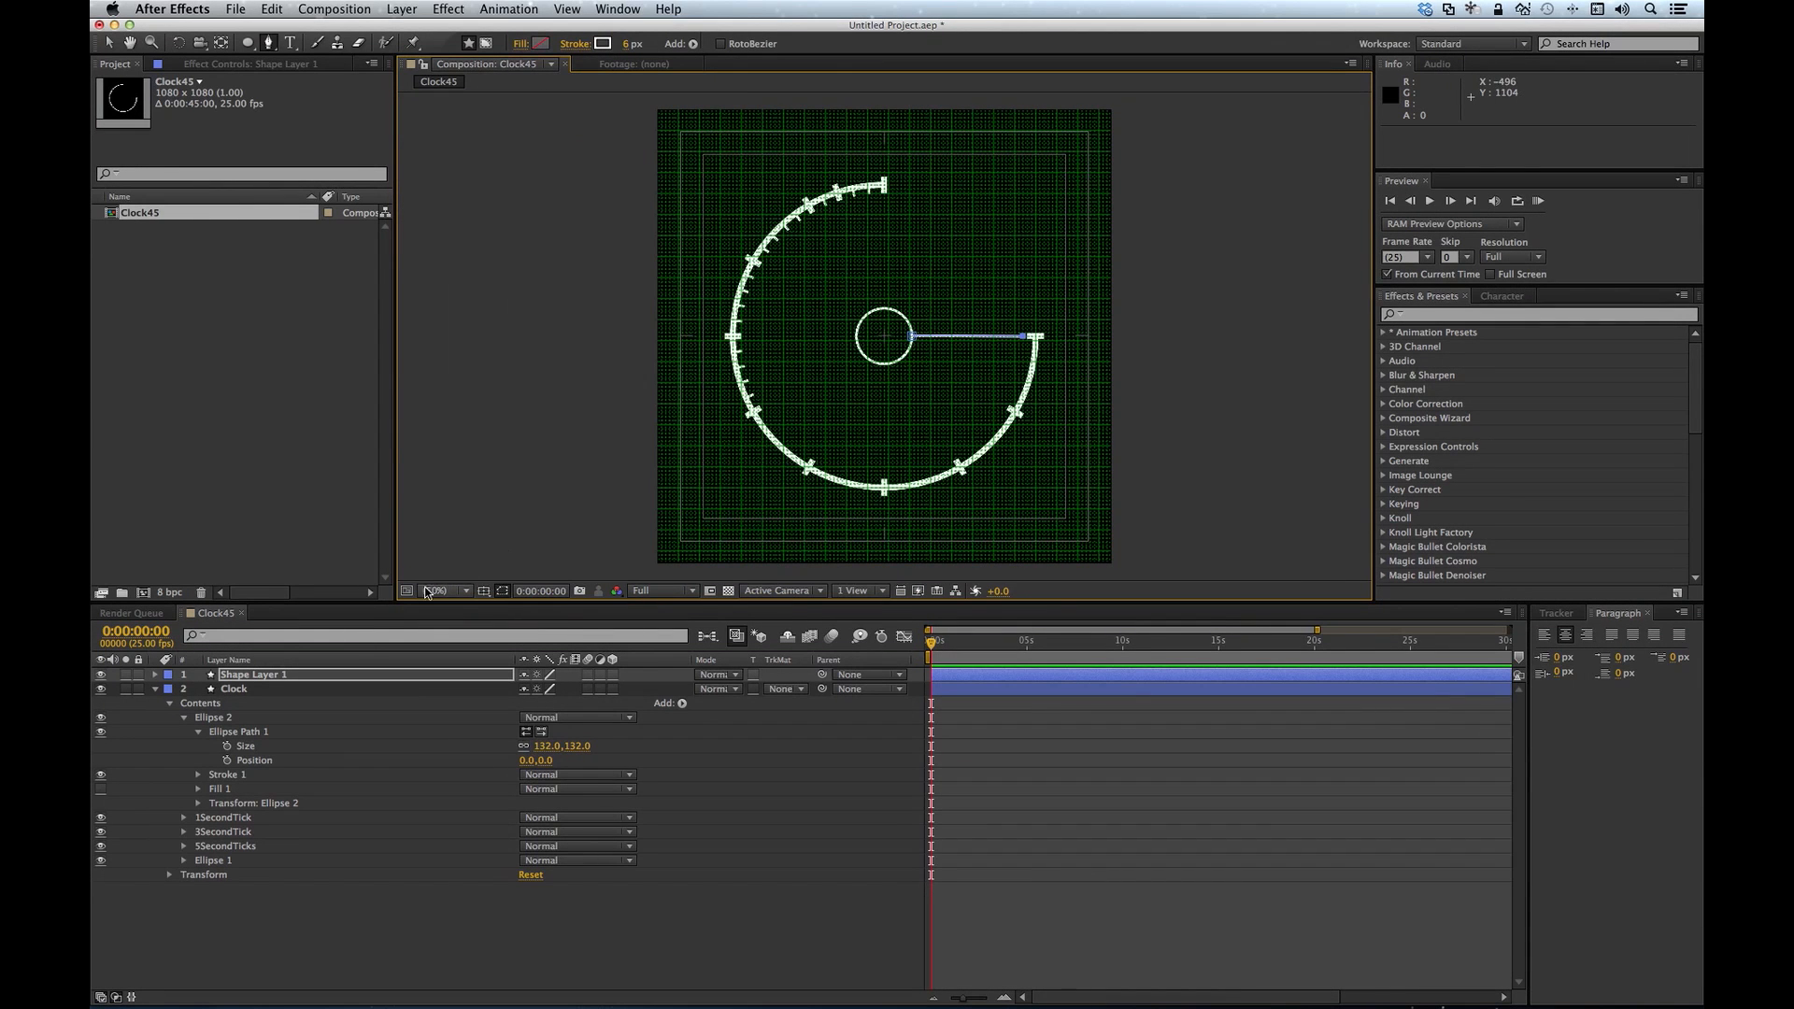
{"action": "left_click", "coordinate": [484, 591]}
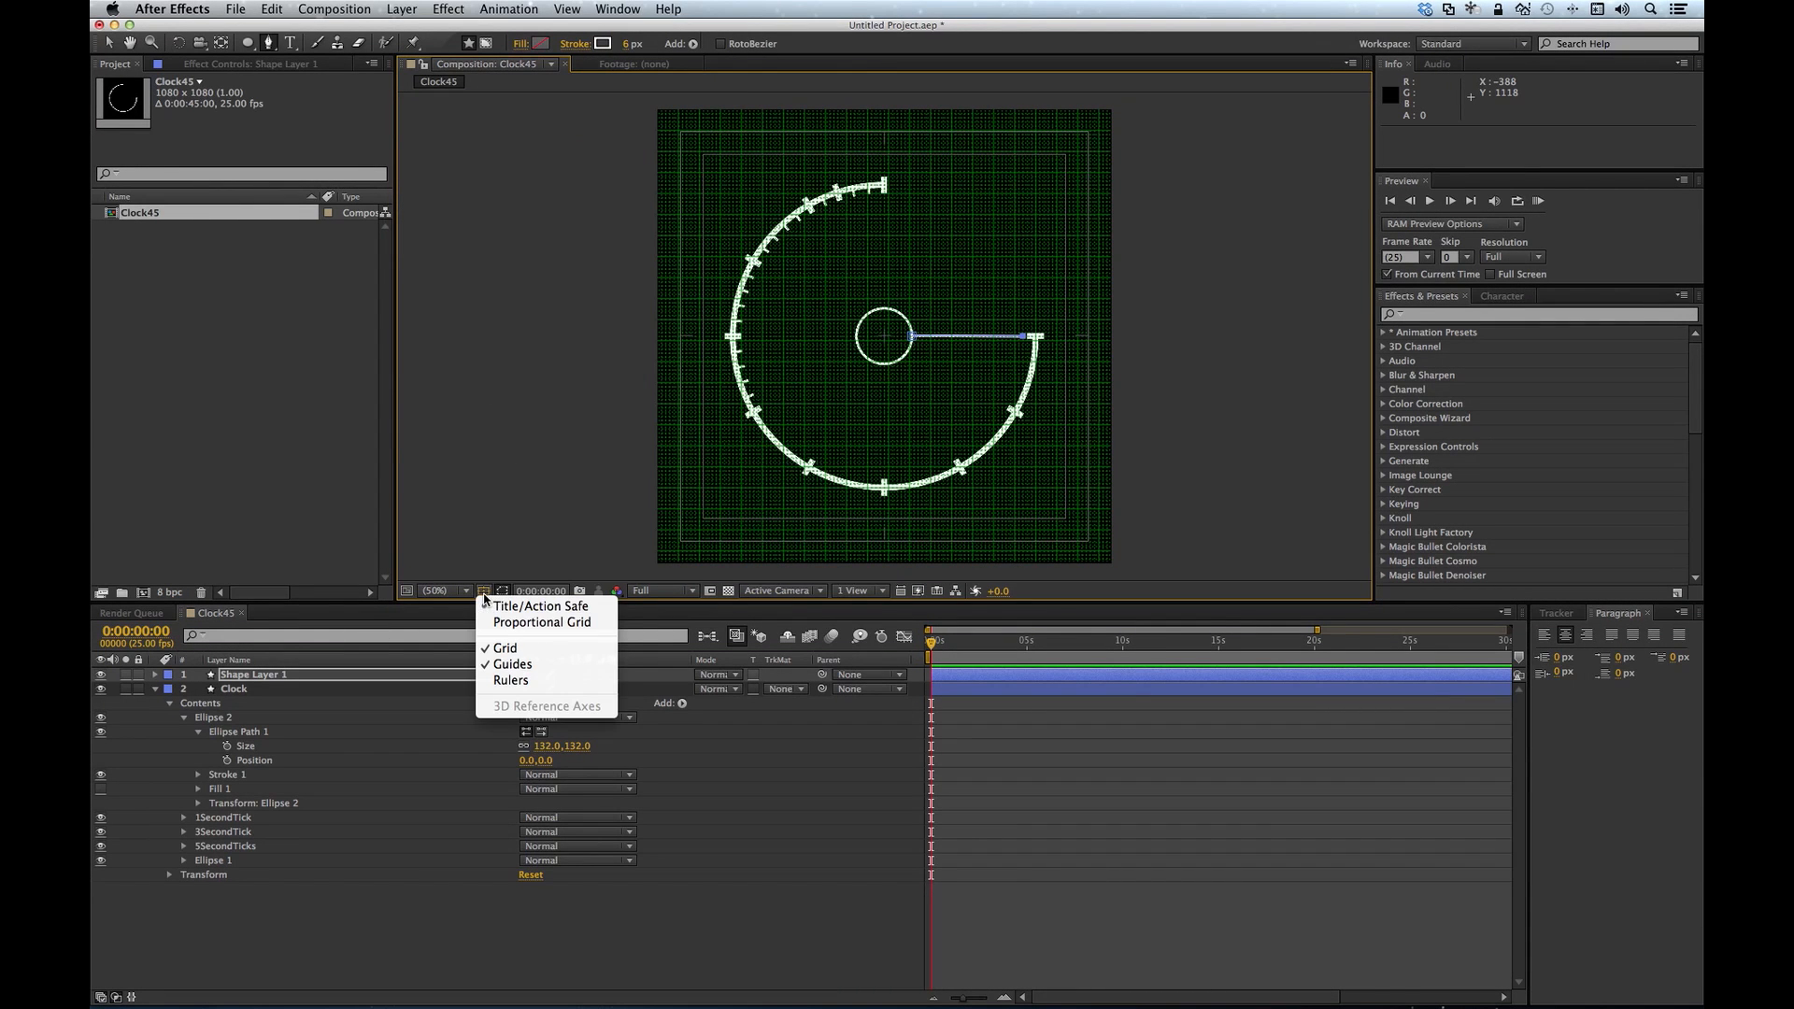
{"action": "left_click", "coordinate": [505, 648]}
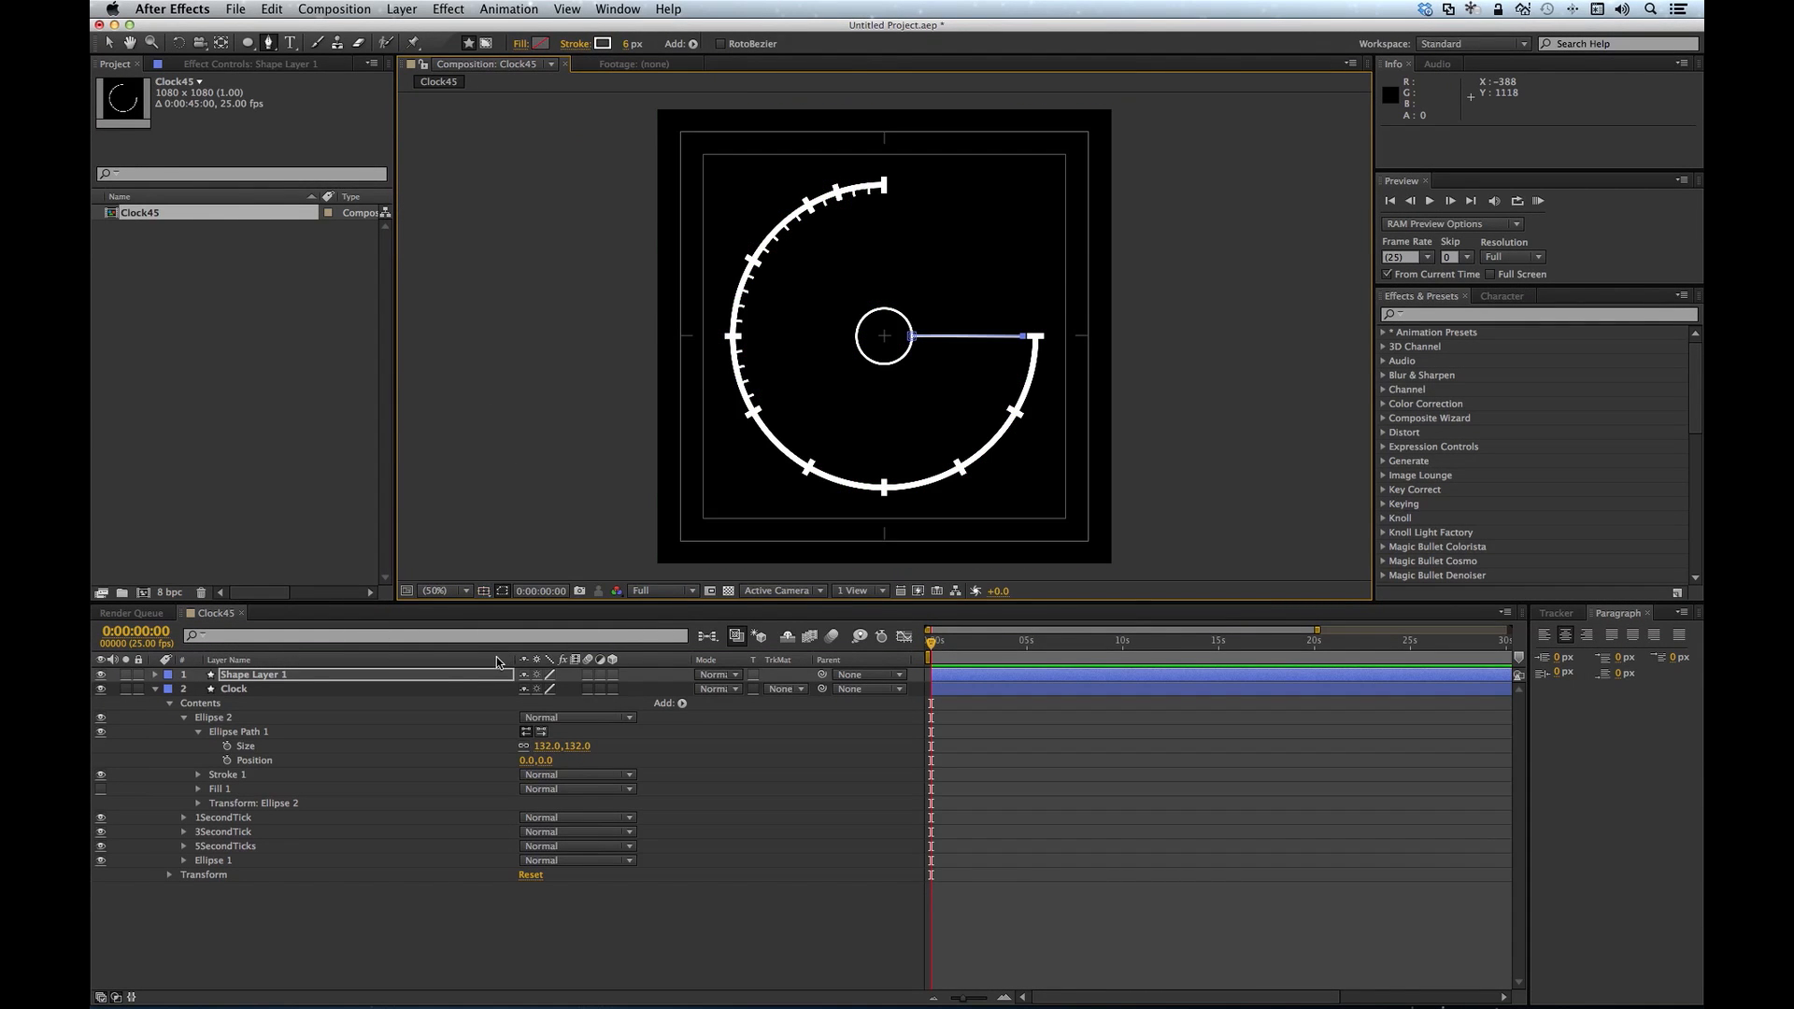
{"action": "left_click", "coordinate": [198, 720]}
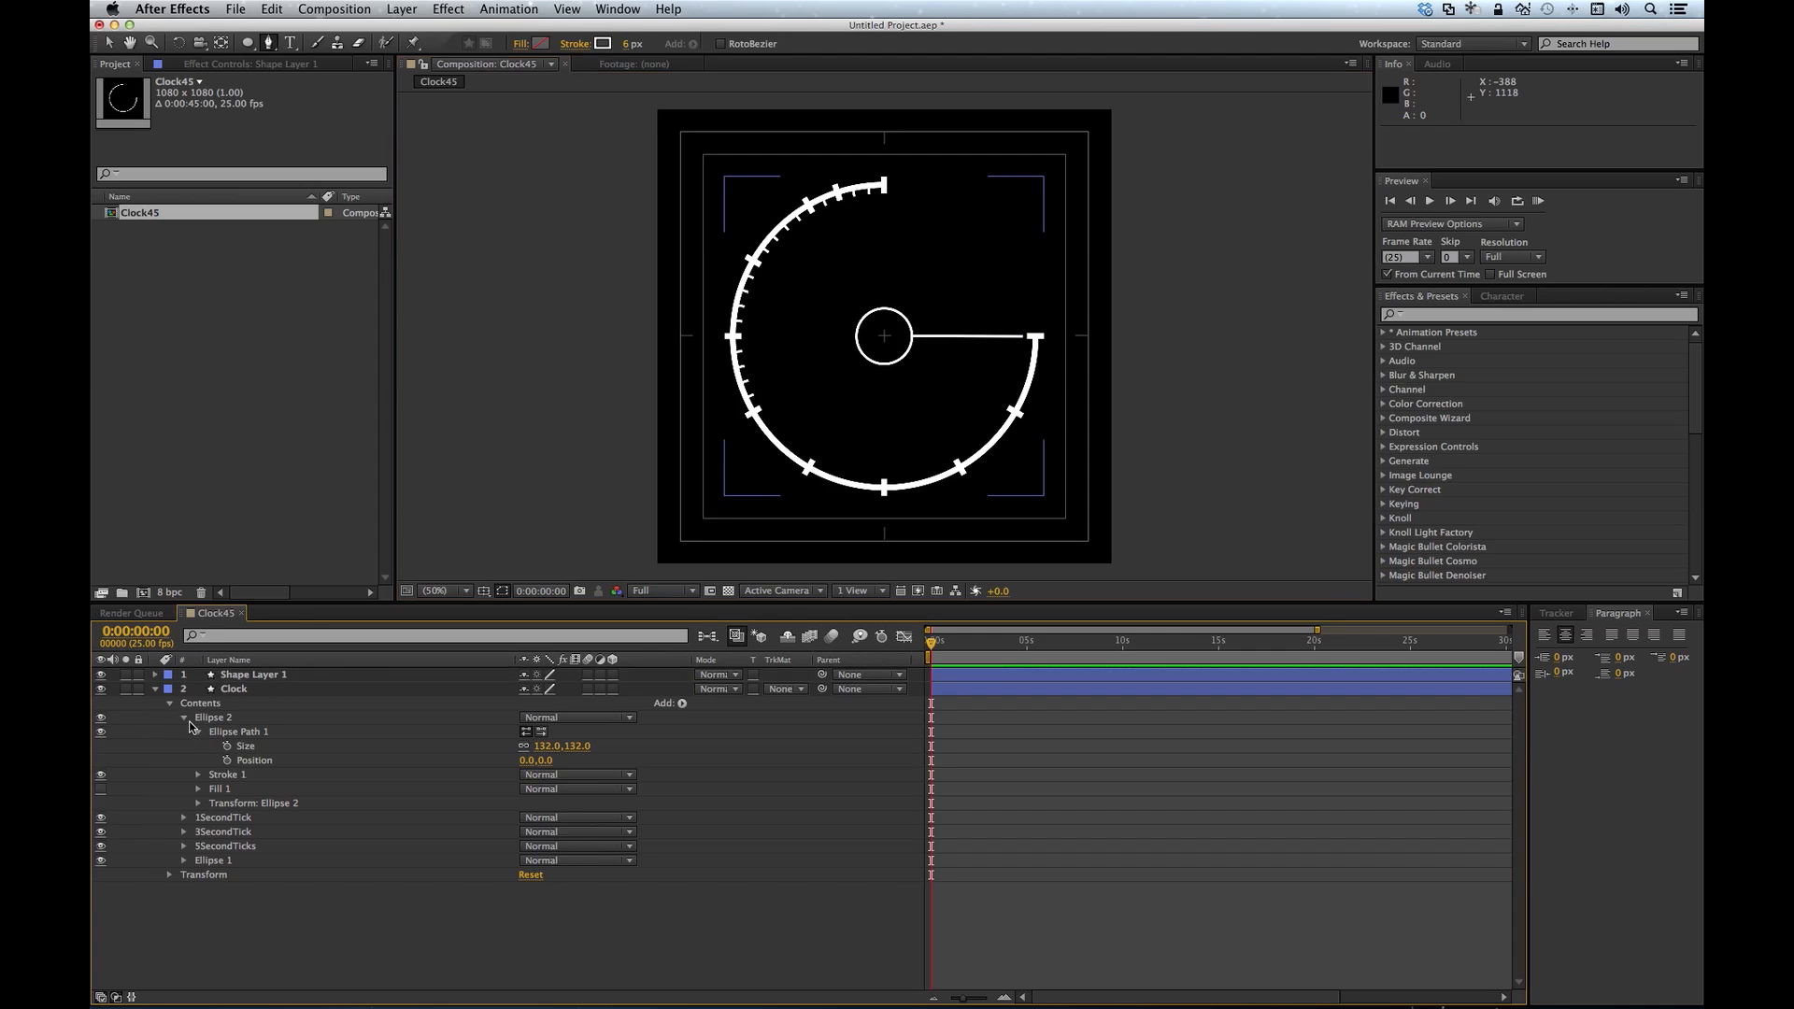
{"action": "left_click", "coordinate": [185, 720]}
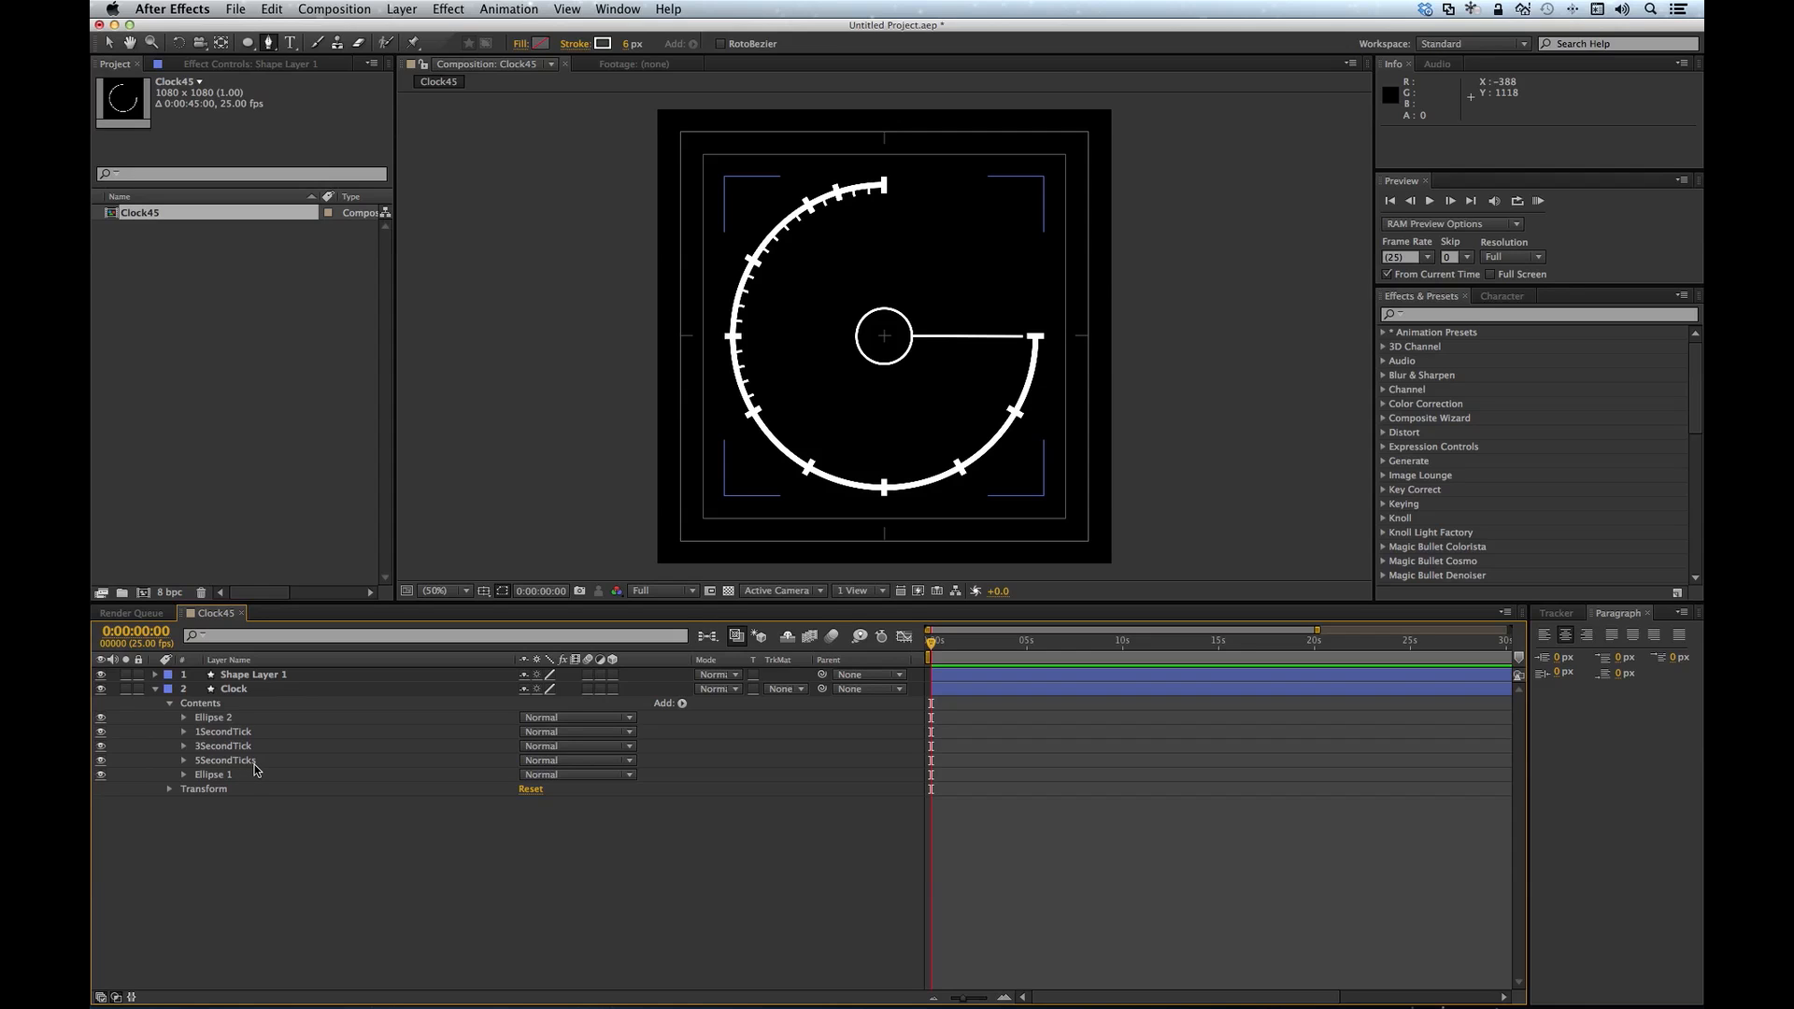
Step: Move Shape 1 from Shape Layer 1 into the Clock layer's contents and delete the emptied Shape Layer 1
{"action": "left_click", "coordinate": [259, 673]}
{"action": "left_click", "coordinate": [249, 677]}
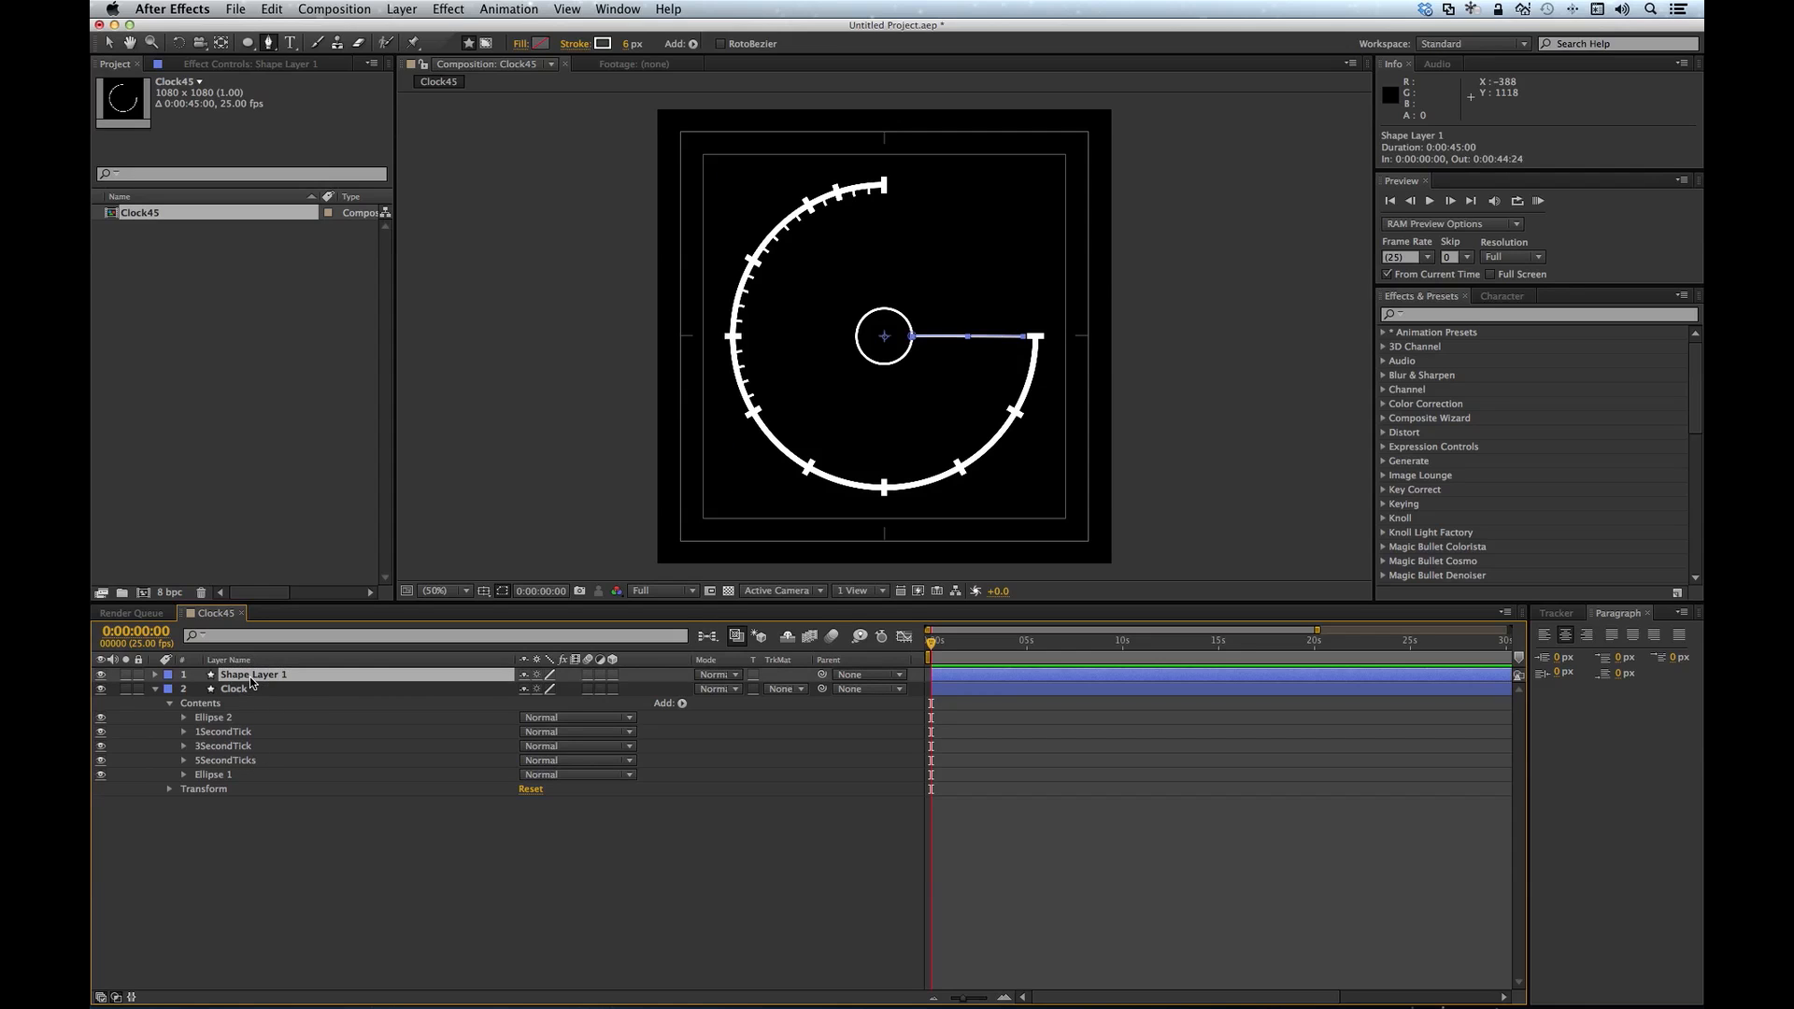
{"action": "left_click", "coordinate": [159, 675]}
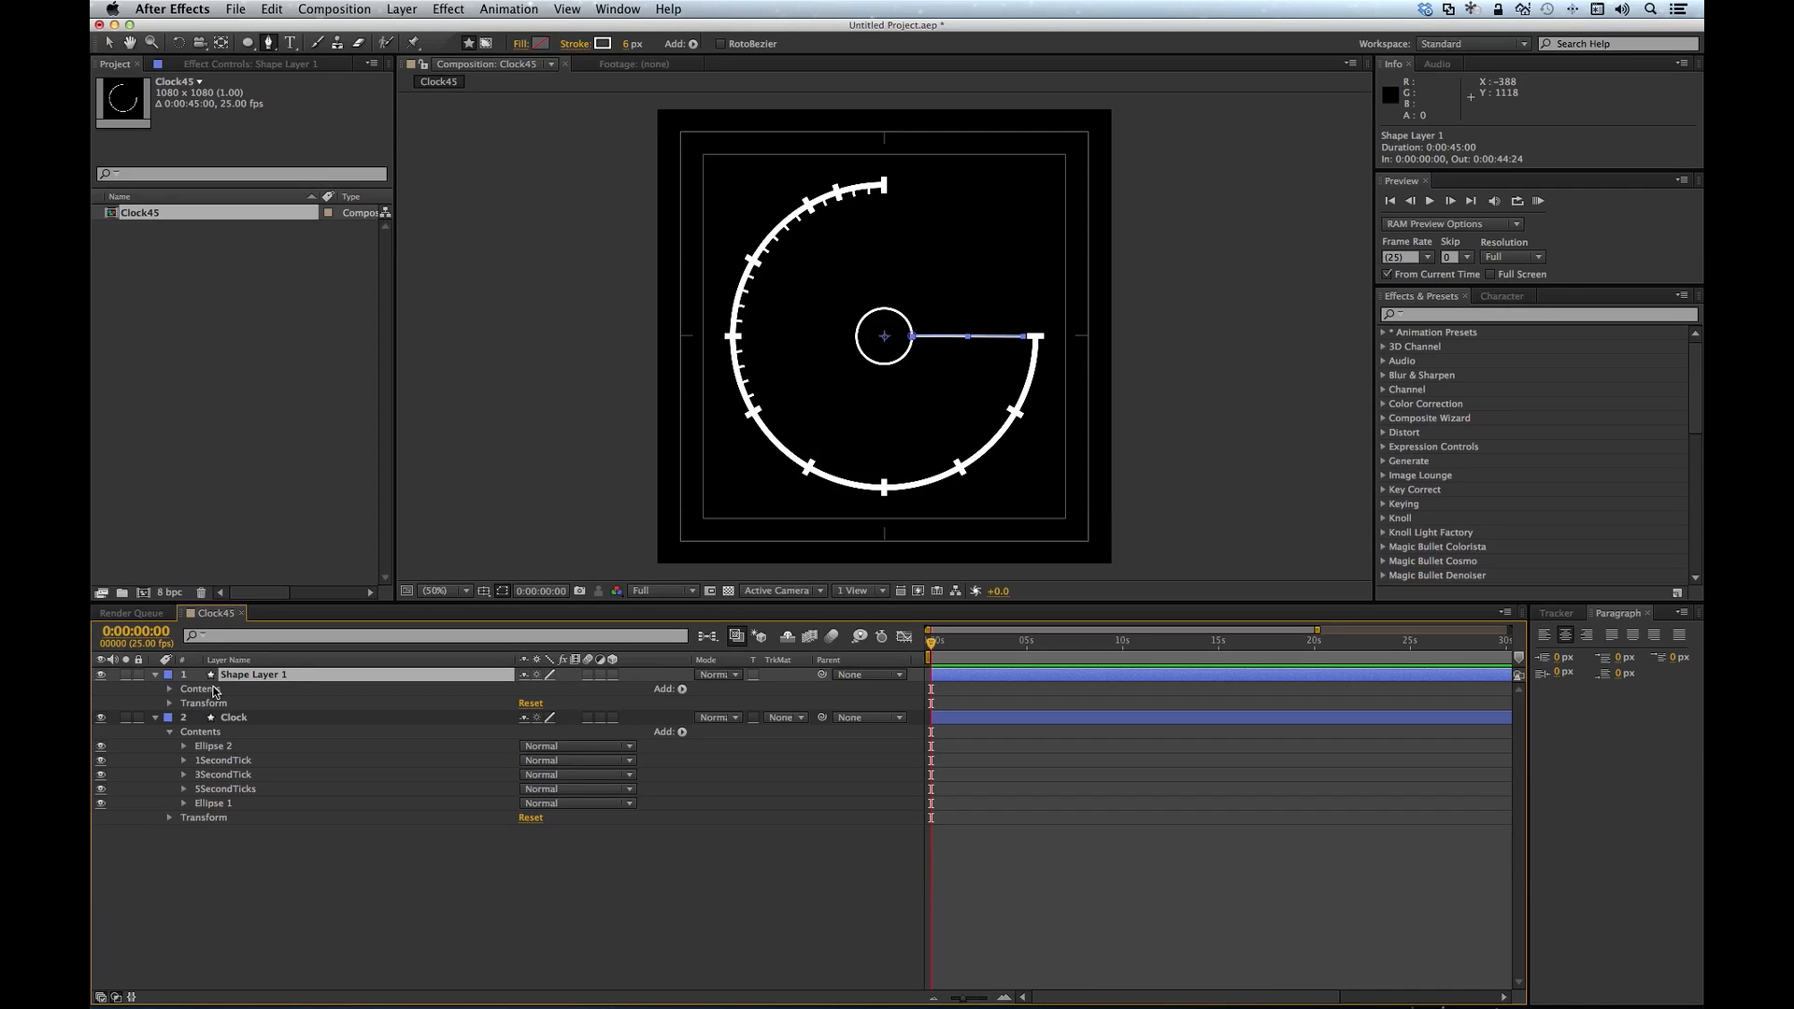
{"action": "left_click", "coordinate": [170, 689]}
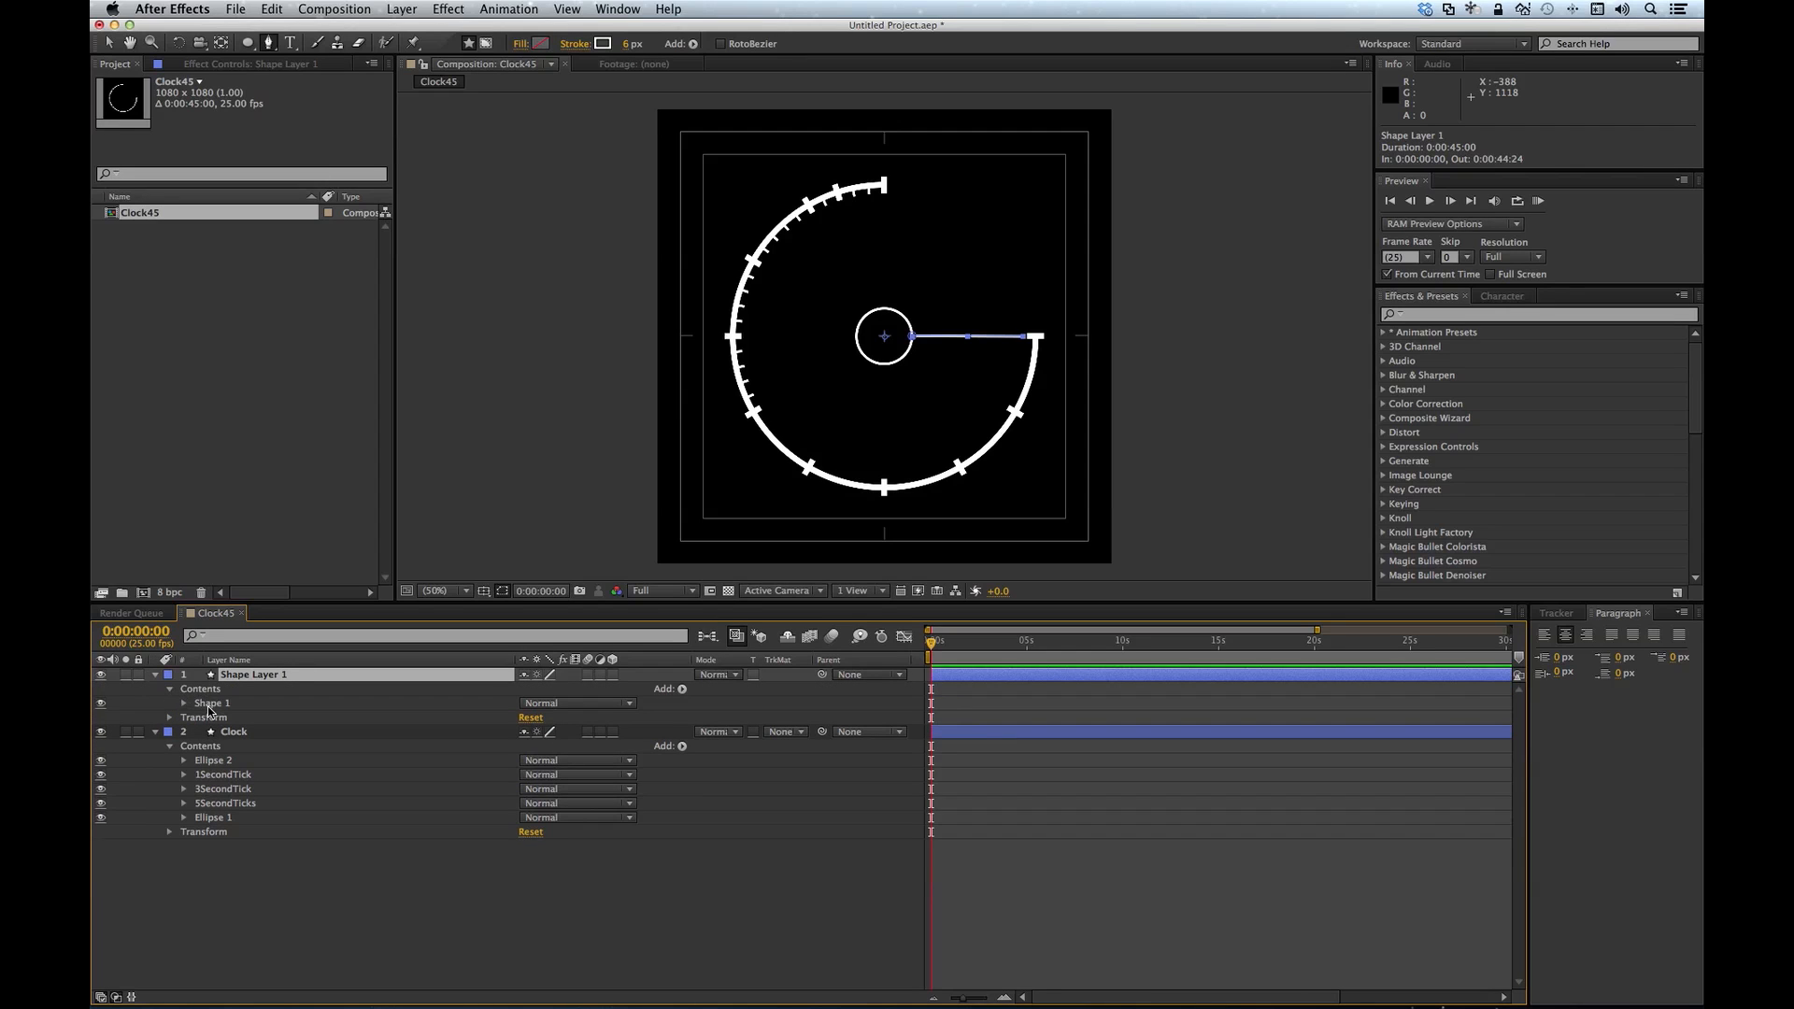
{"action": "left_click", "coordinate": [209, 705]}
{"action": "key", "text": "Delete"}
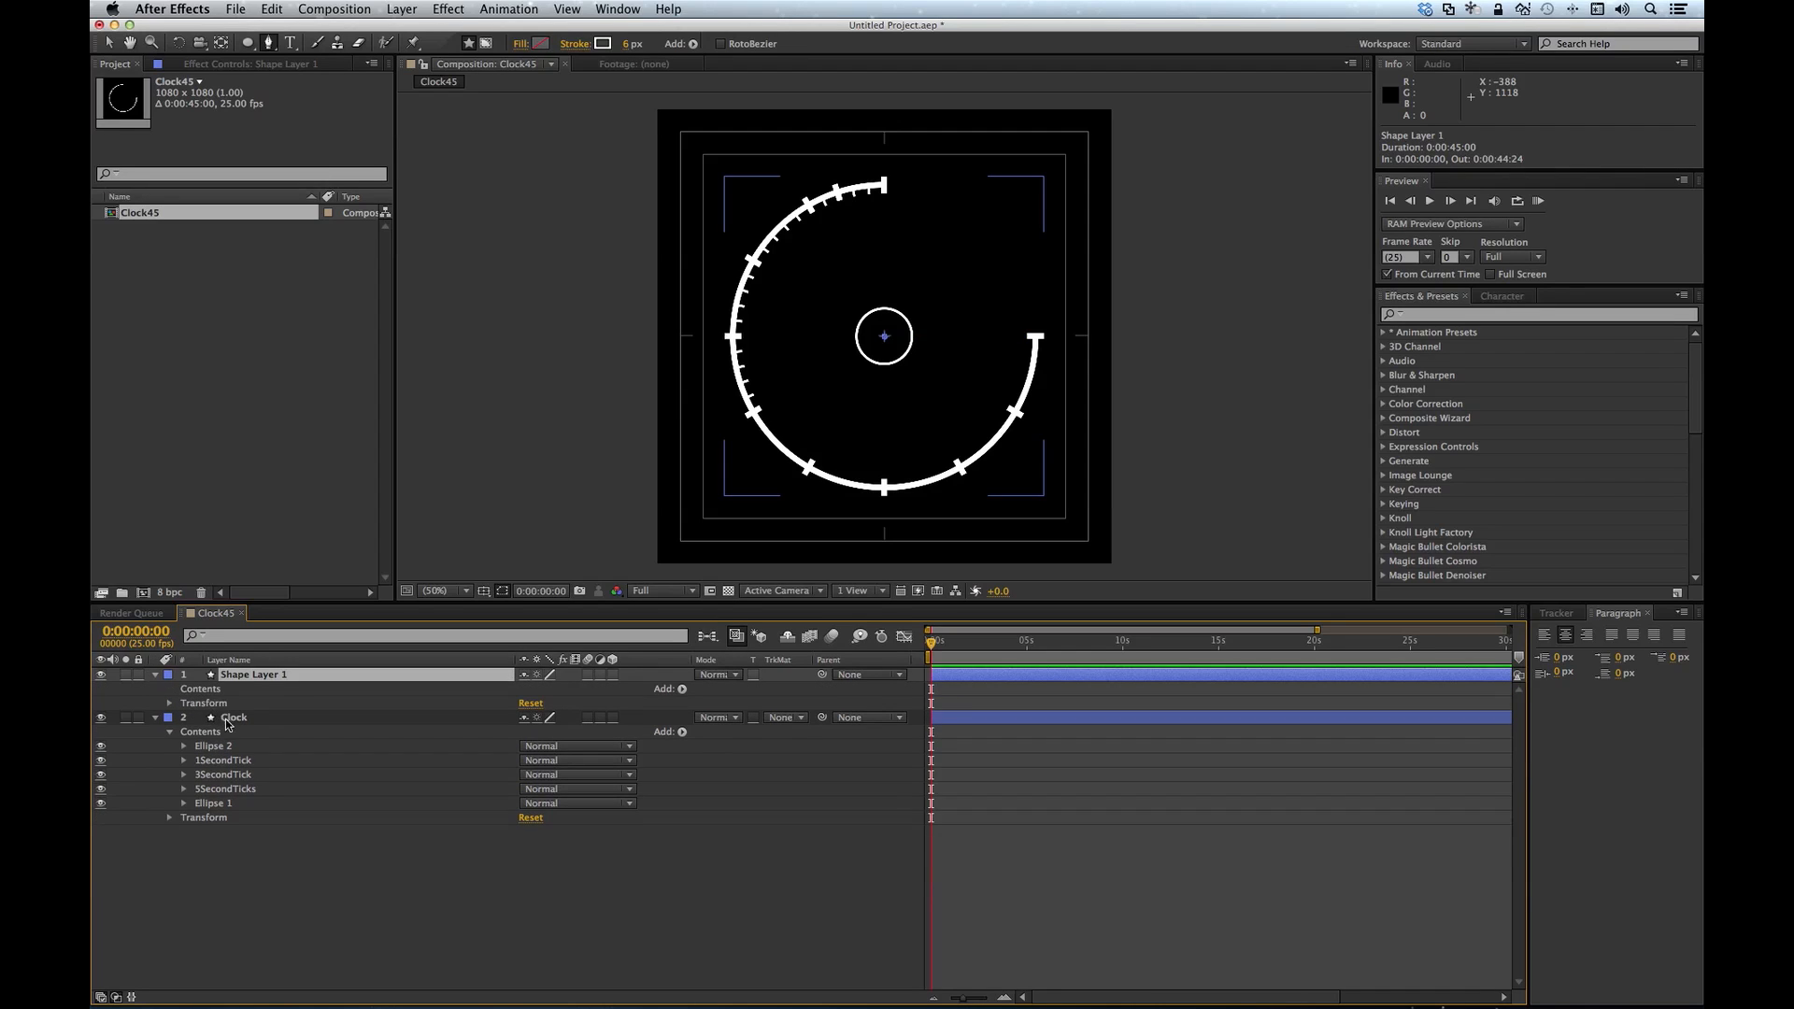
{"action": "left_click", "coordinate": [227, 721]}
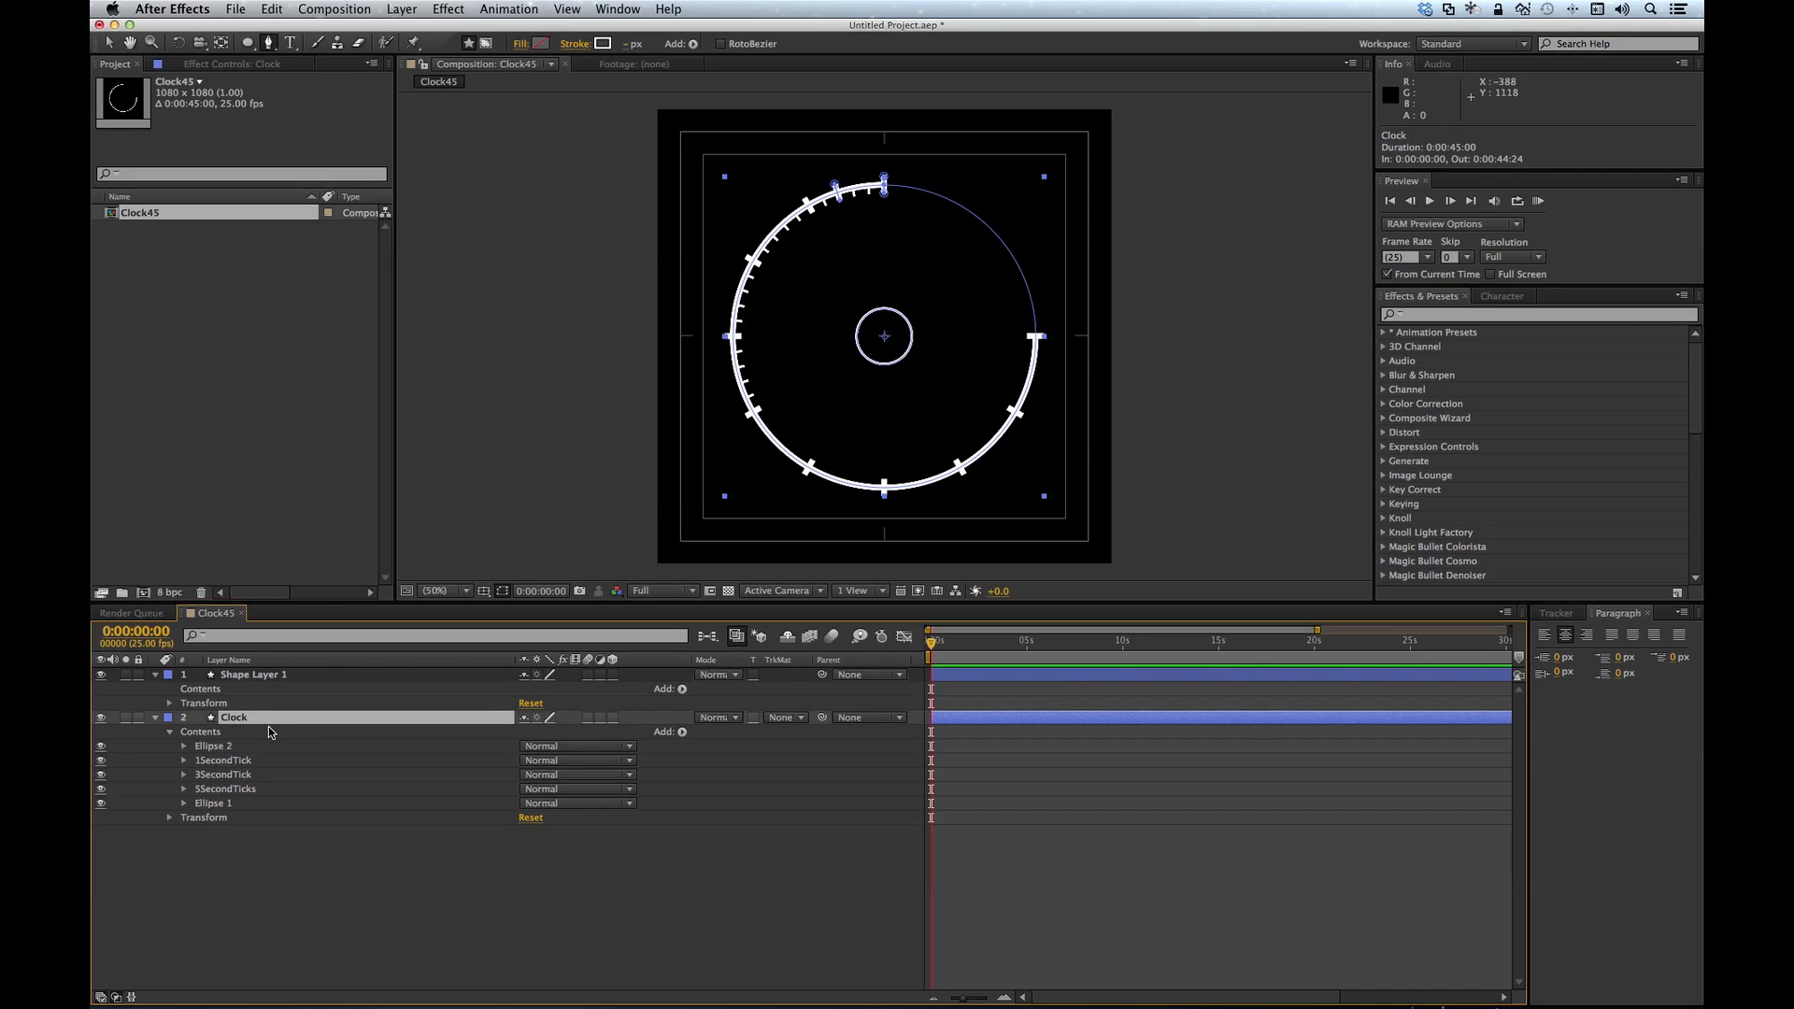
{"action": "key", "text": "ctrl+v"}
{"action": "left_click", "coordinate": [238, 676]}
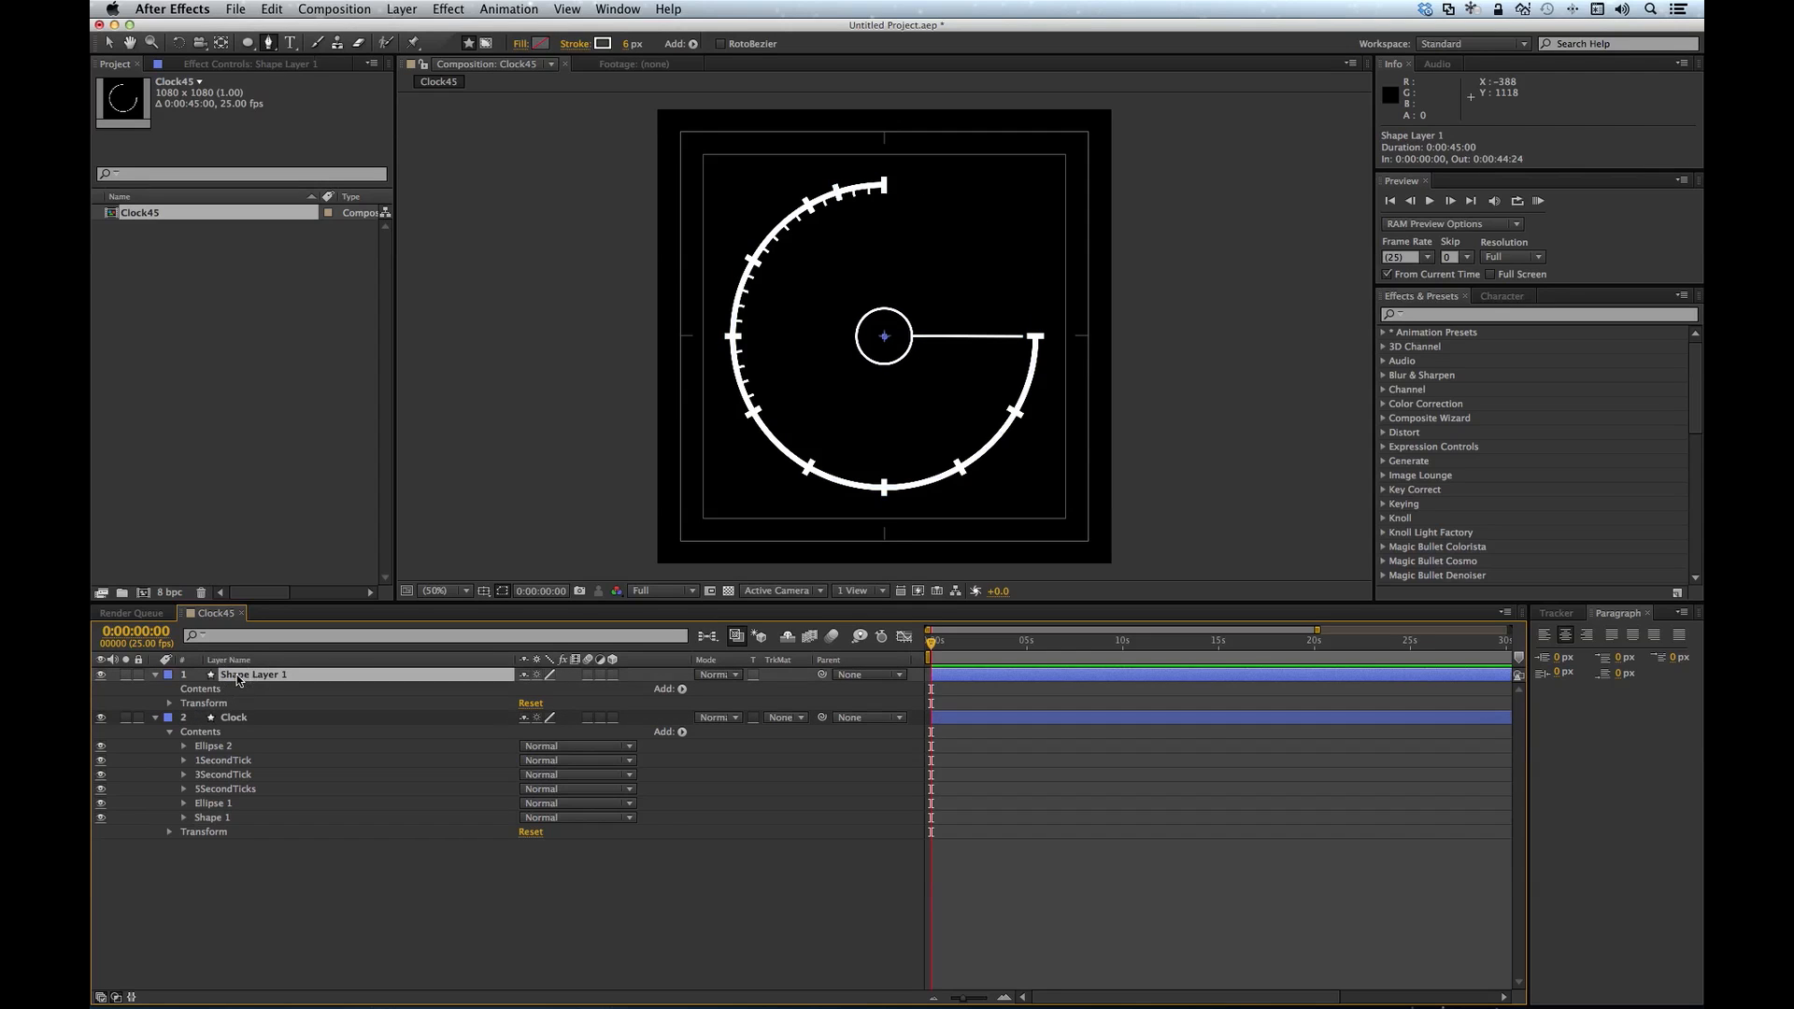
{"action": "key", "text": "Delete"}
{"action": "left_click", "coordinate": [235, 675]}
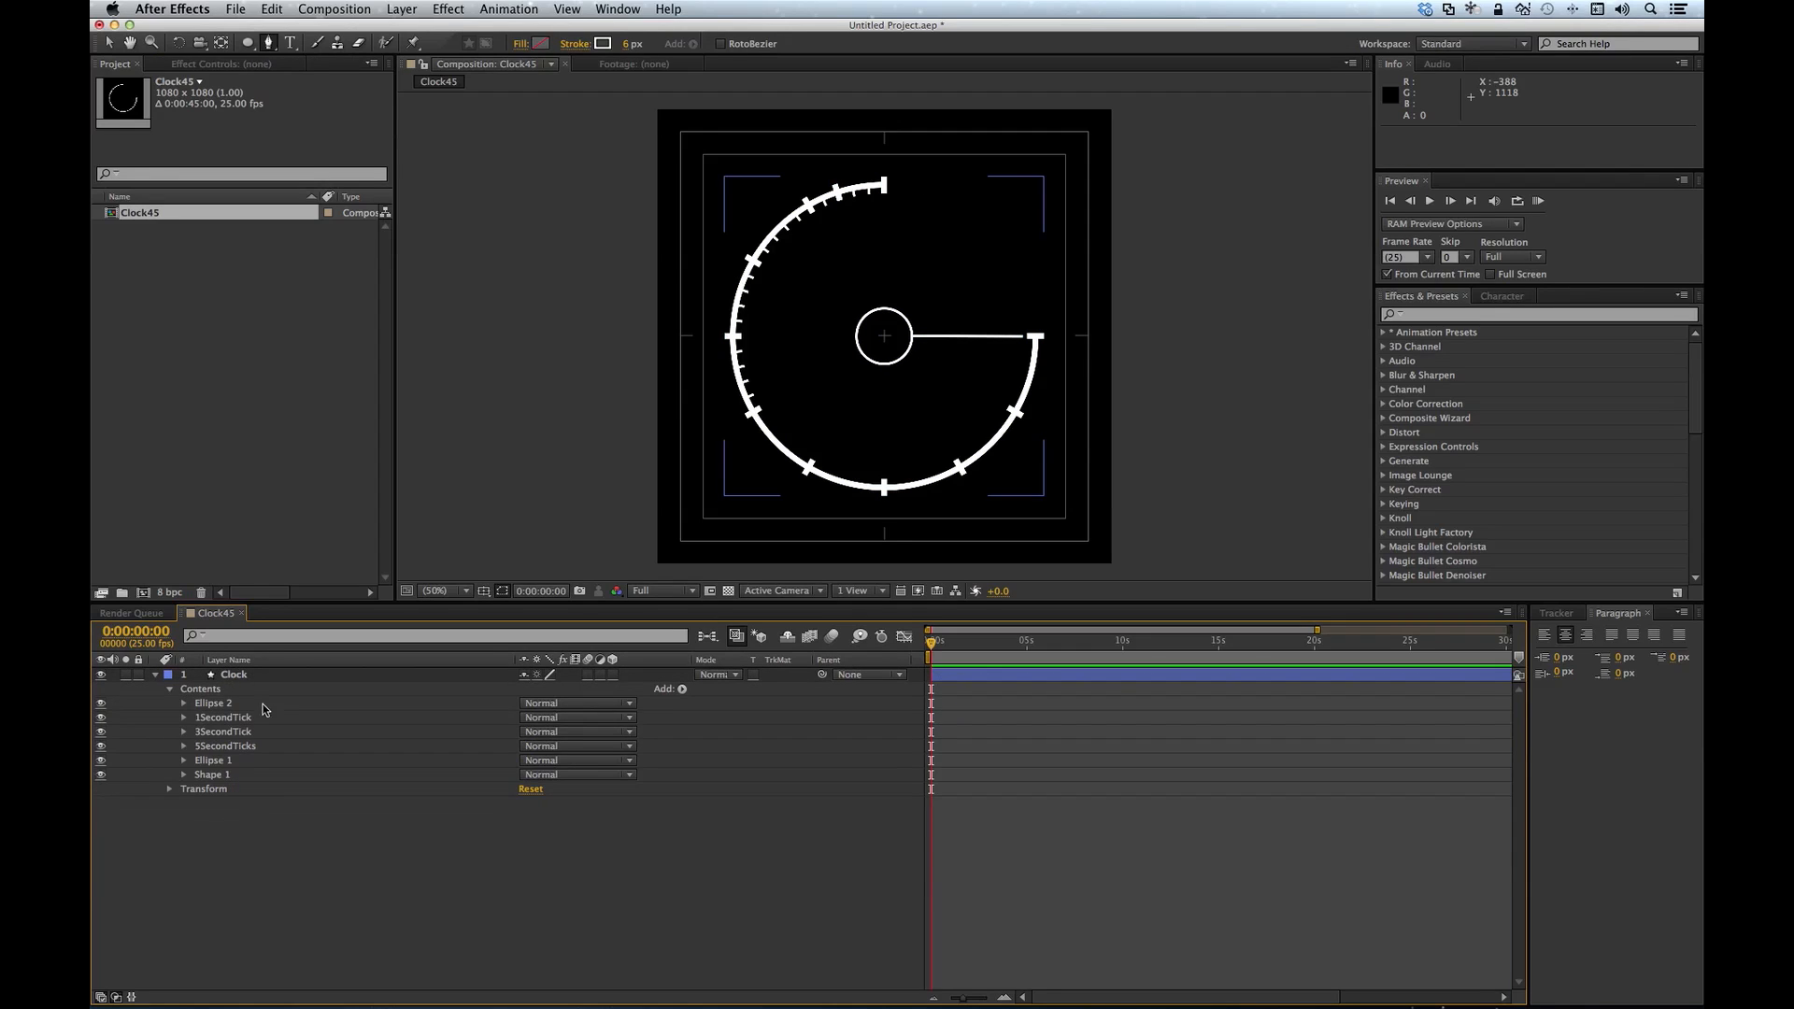
Step: Place Shape 1 above Ellipse 2 in the Clock layer's contents and rename it SecondHand
{"action": "left_click_drag", "start_coordinate": [211, 777], "coordinate": [224, 709]}
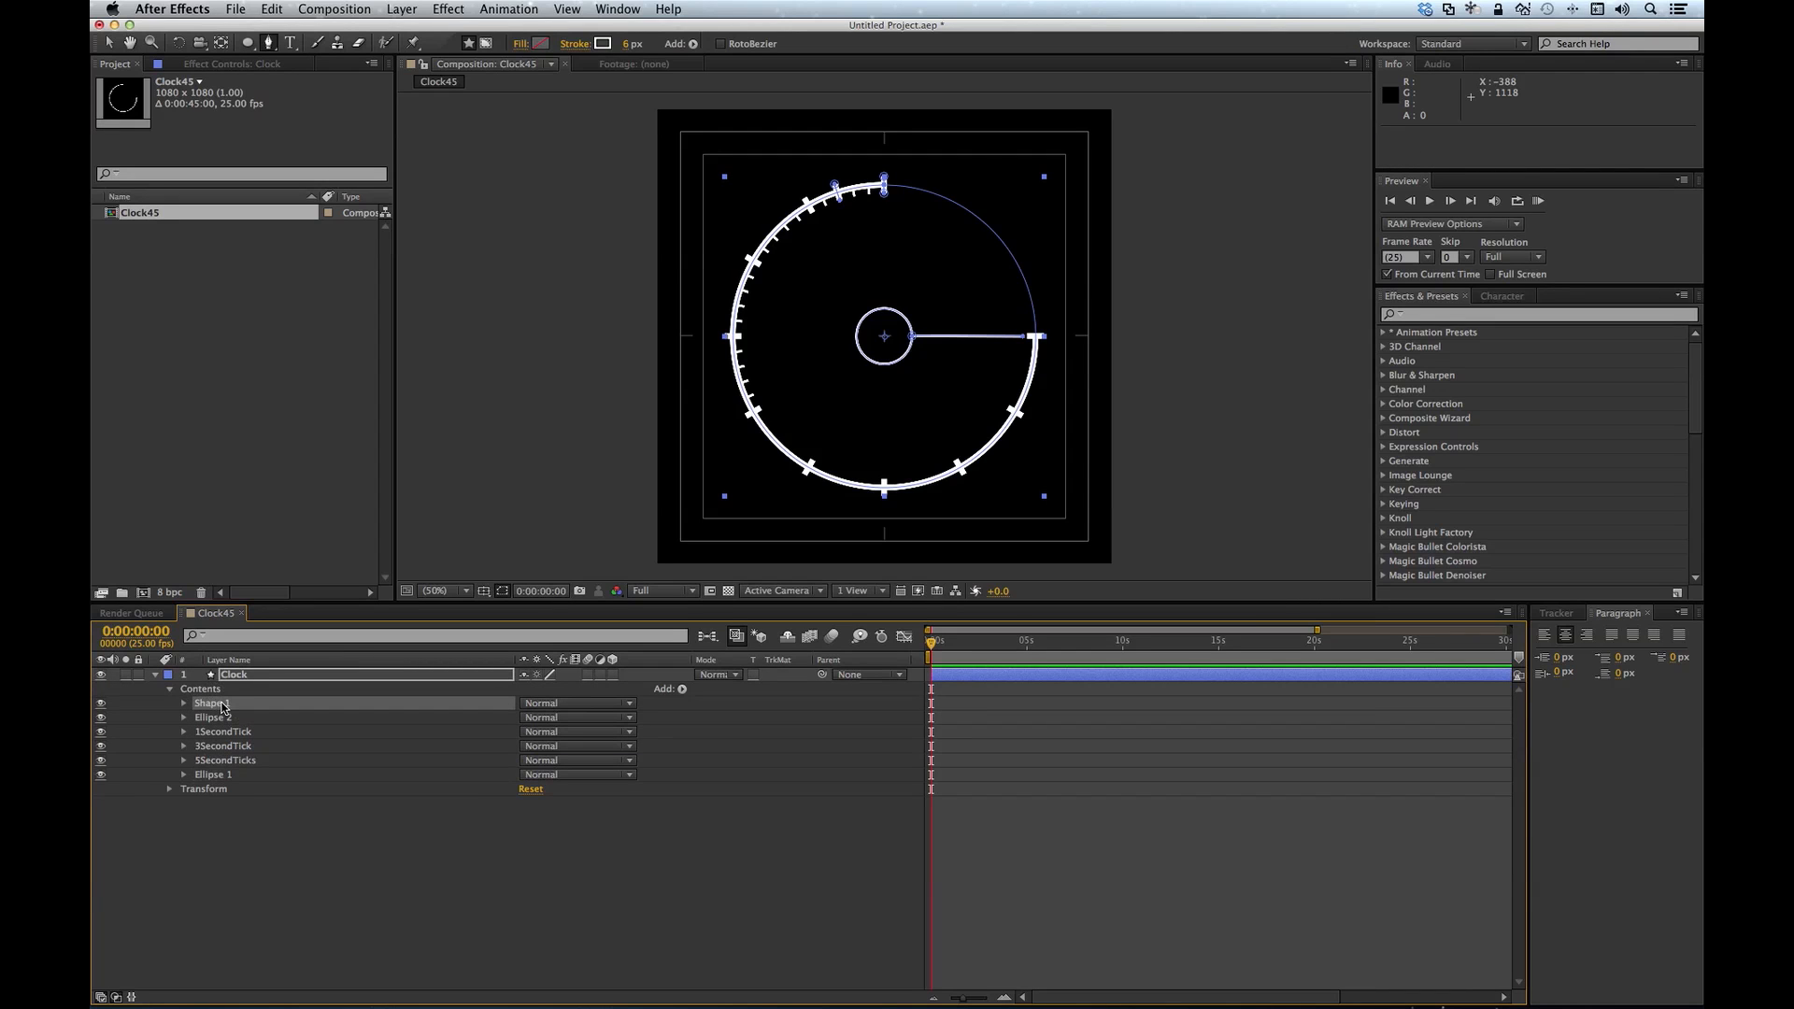
{"action": "key", "text": "Return"}
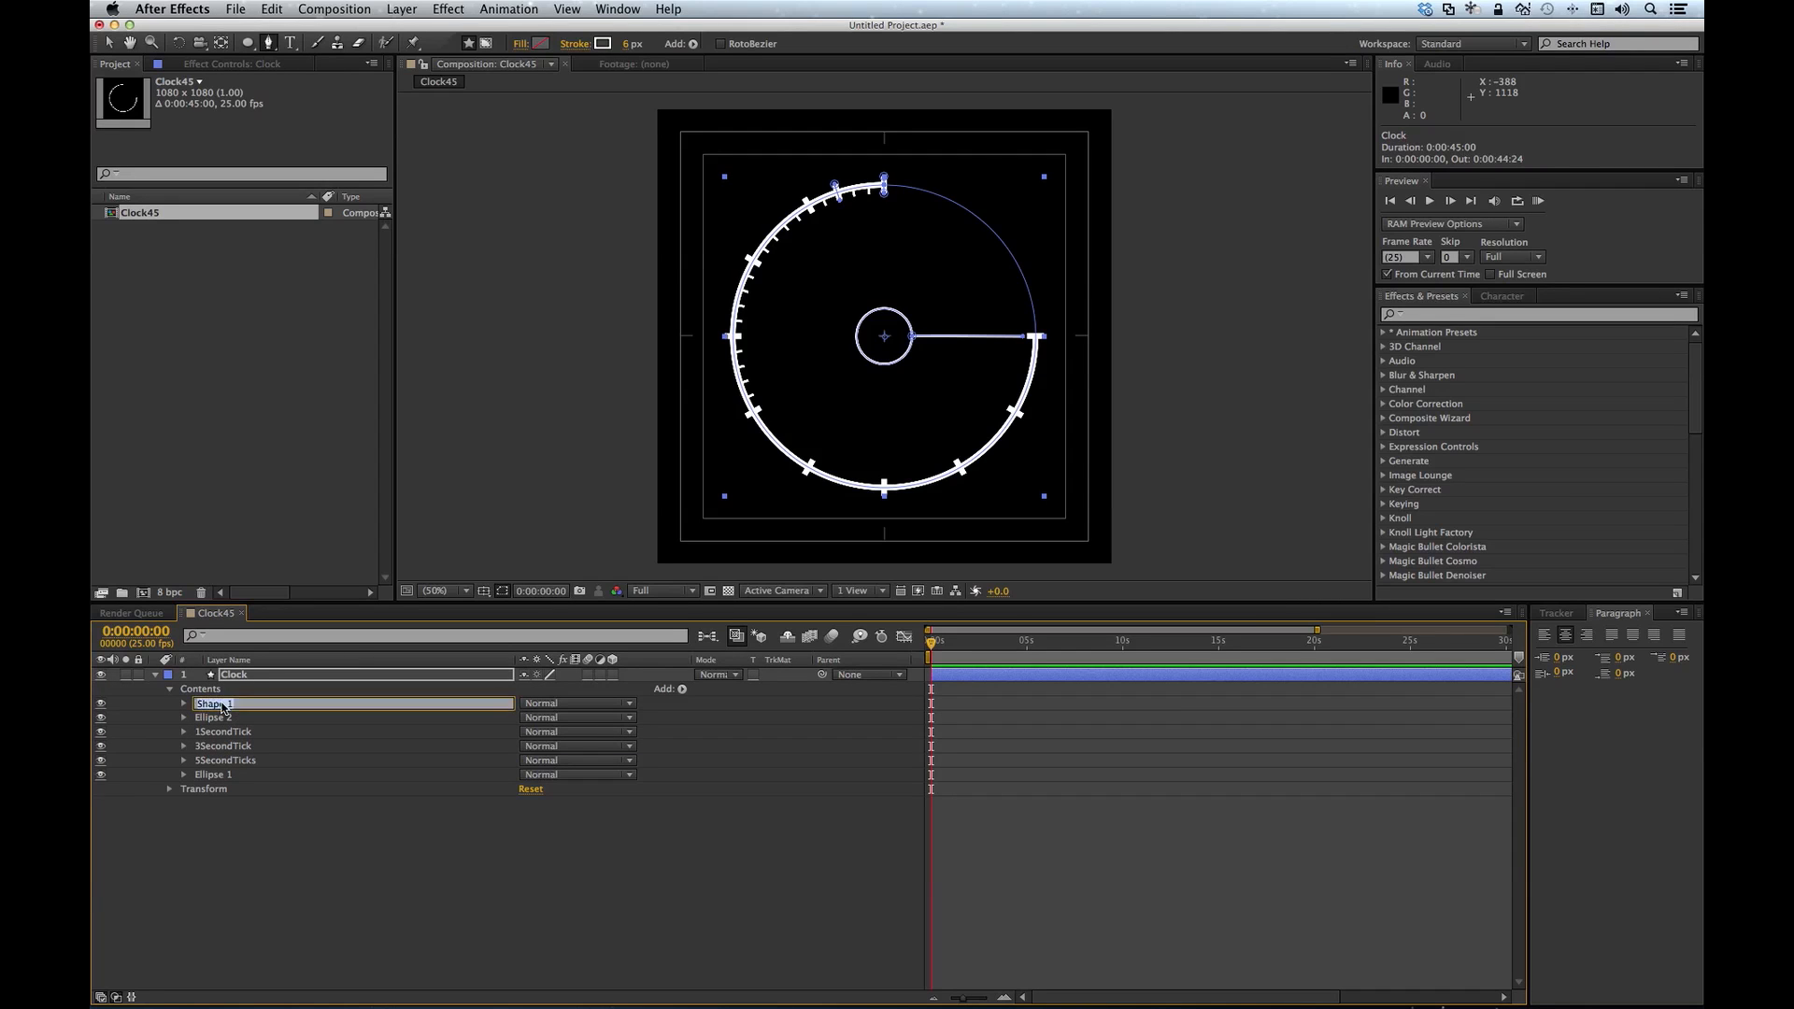
{"action": "type", "text": "SecondHand"}
{"action": "key", "text": "Return"}
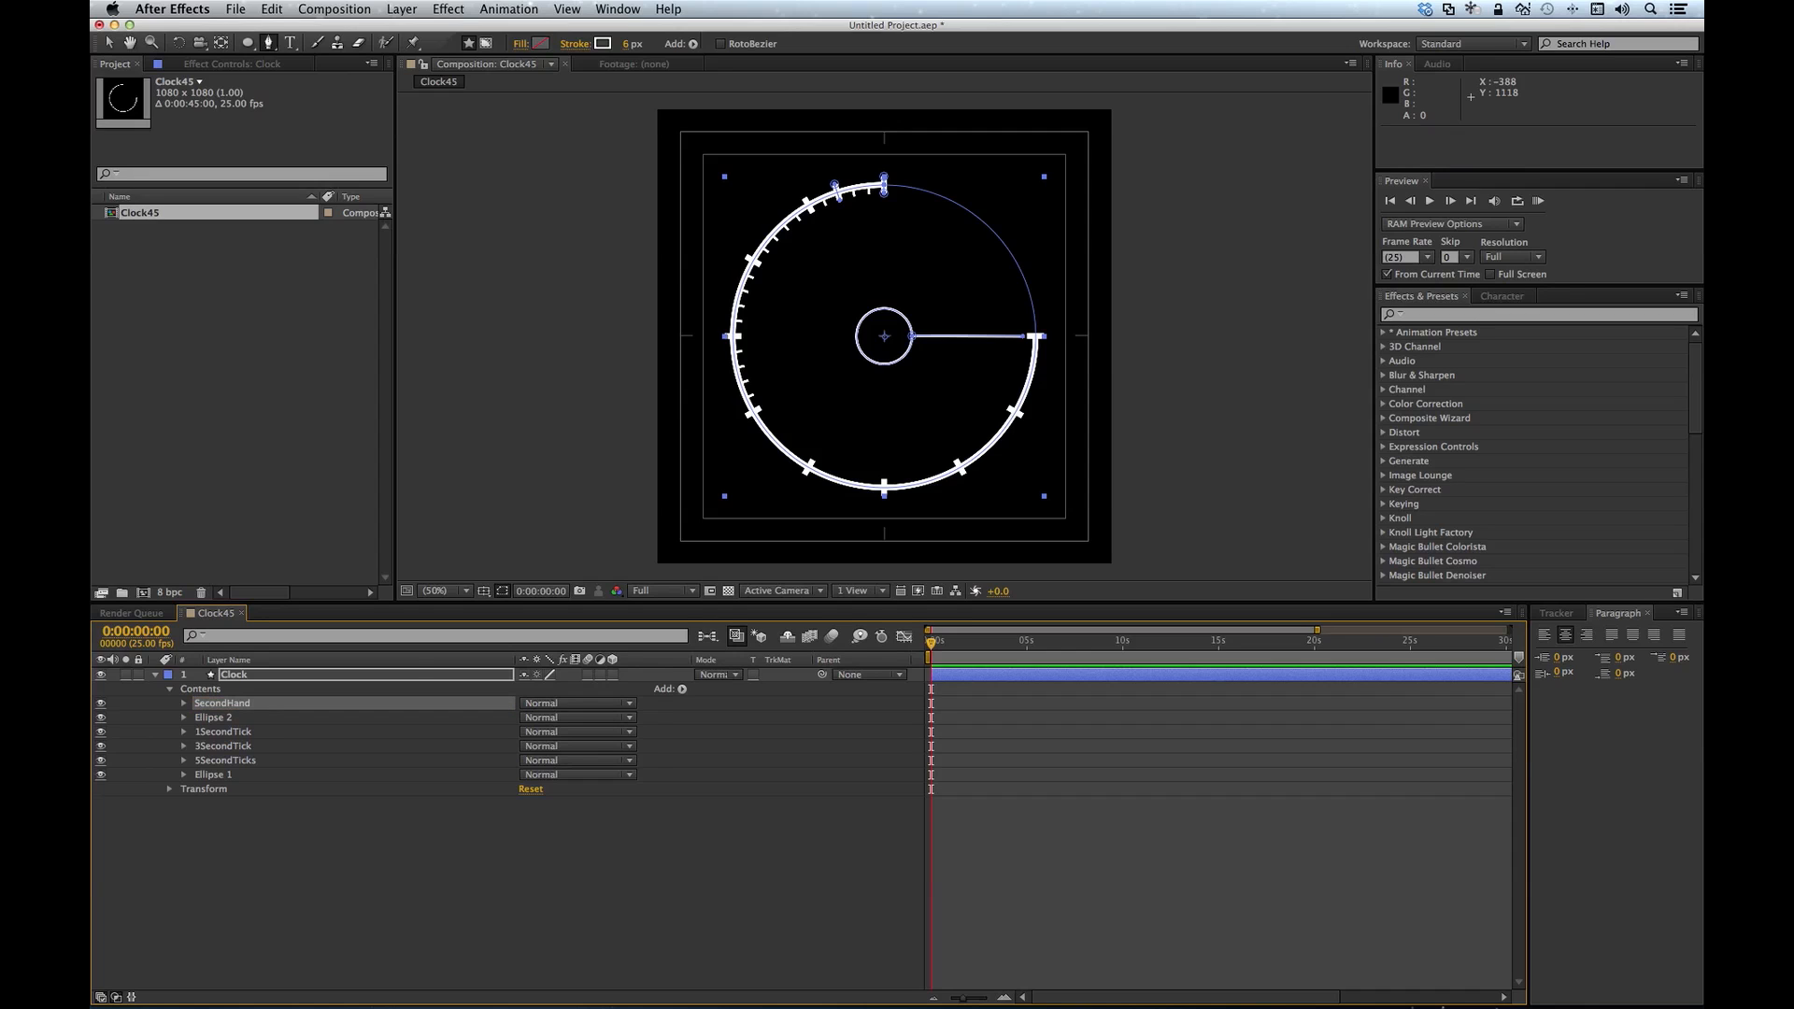
Step: Give the SecondHand group's transform Rotation the expression time*6 and run a RAM preview of the result
{"action": "left_click", "coordinate": [184, 704]}
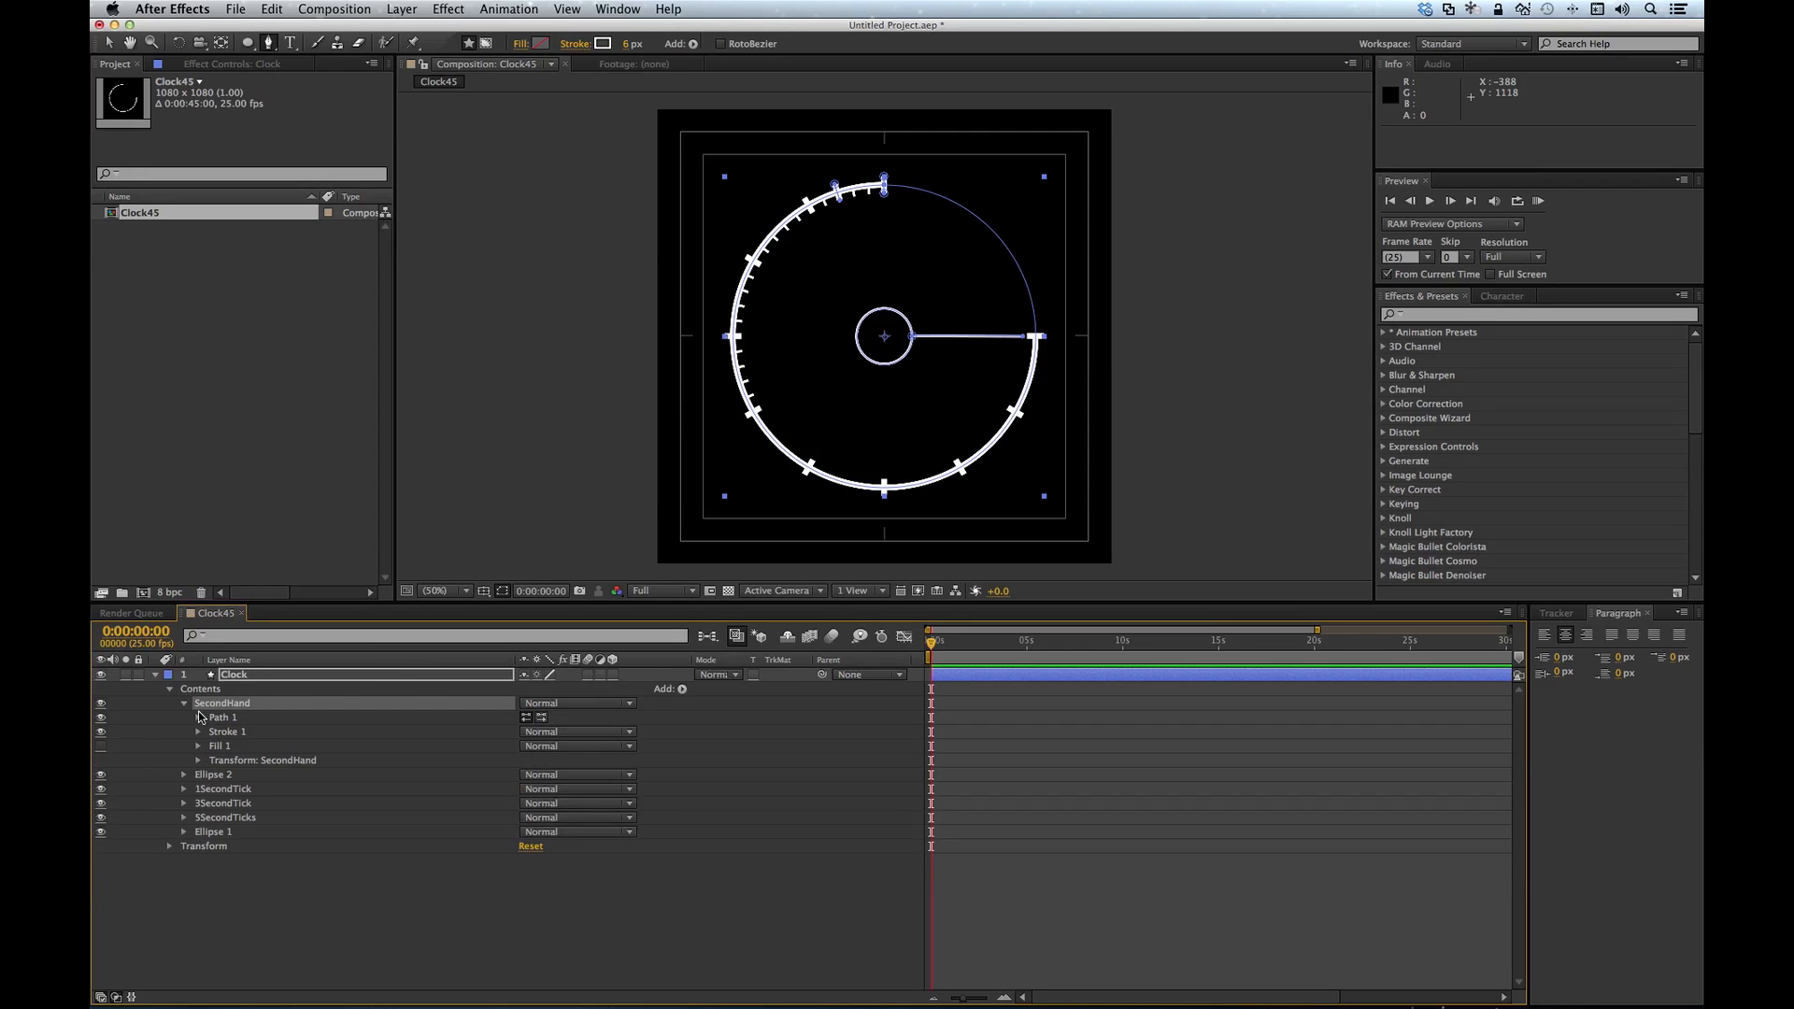
{"action": "left_click", "coordinate": [198, 761]}
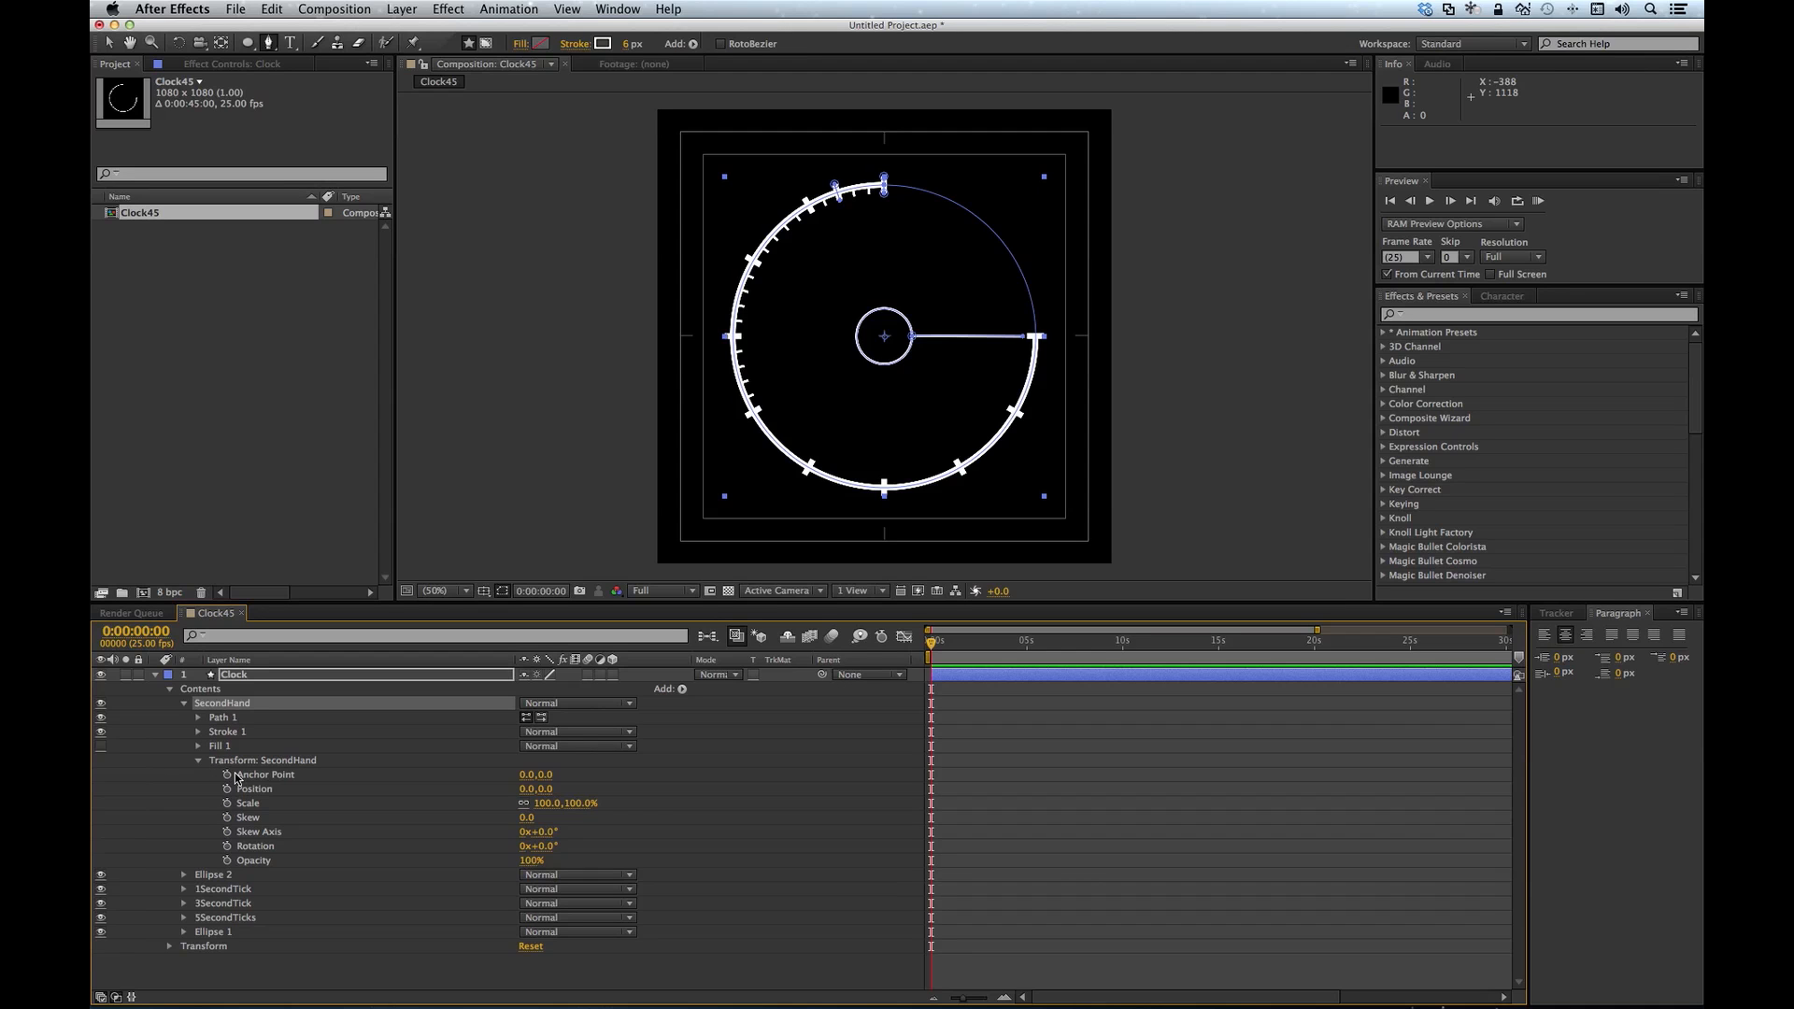
{"action": "left_click", "coordinate": [227, 847], "text": "alt"}
{"action": "type", "text": "time*"}
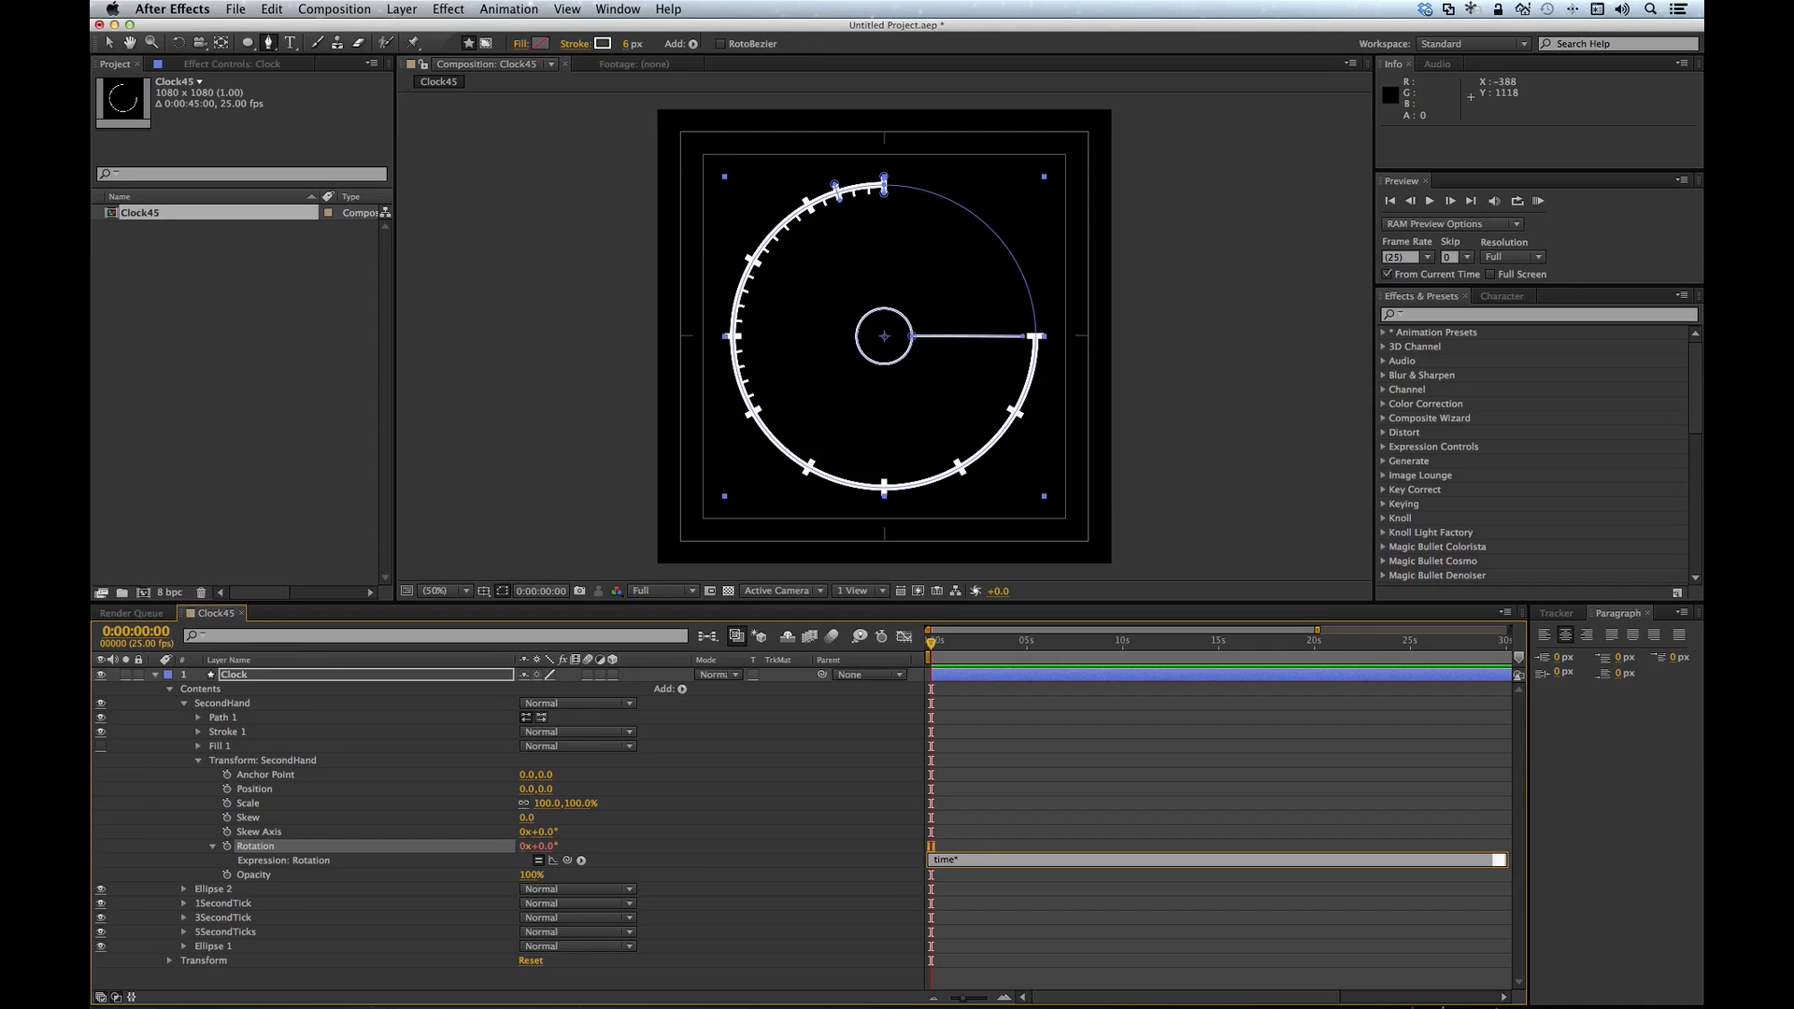
{"action": "type", "text": "6"}
{"action": "key", "text": "KP_Enter"}
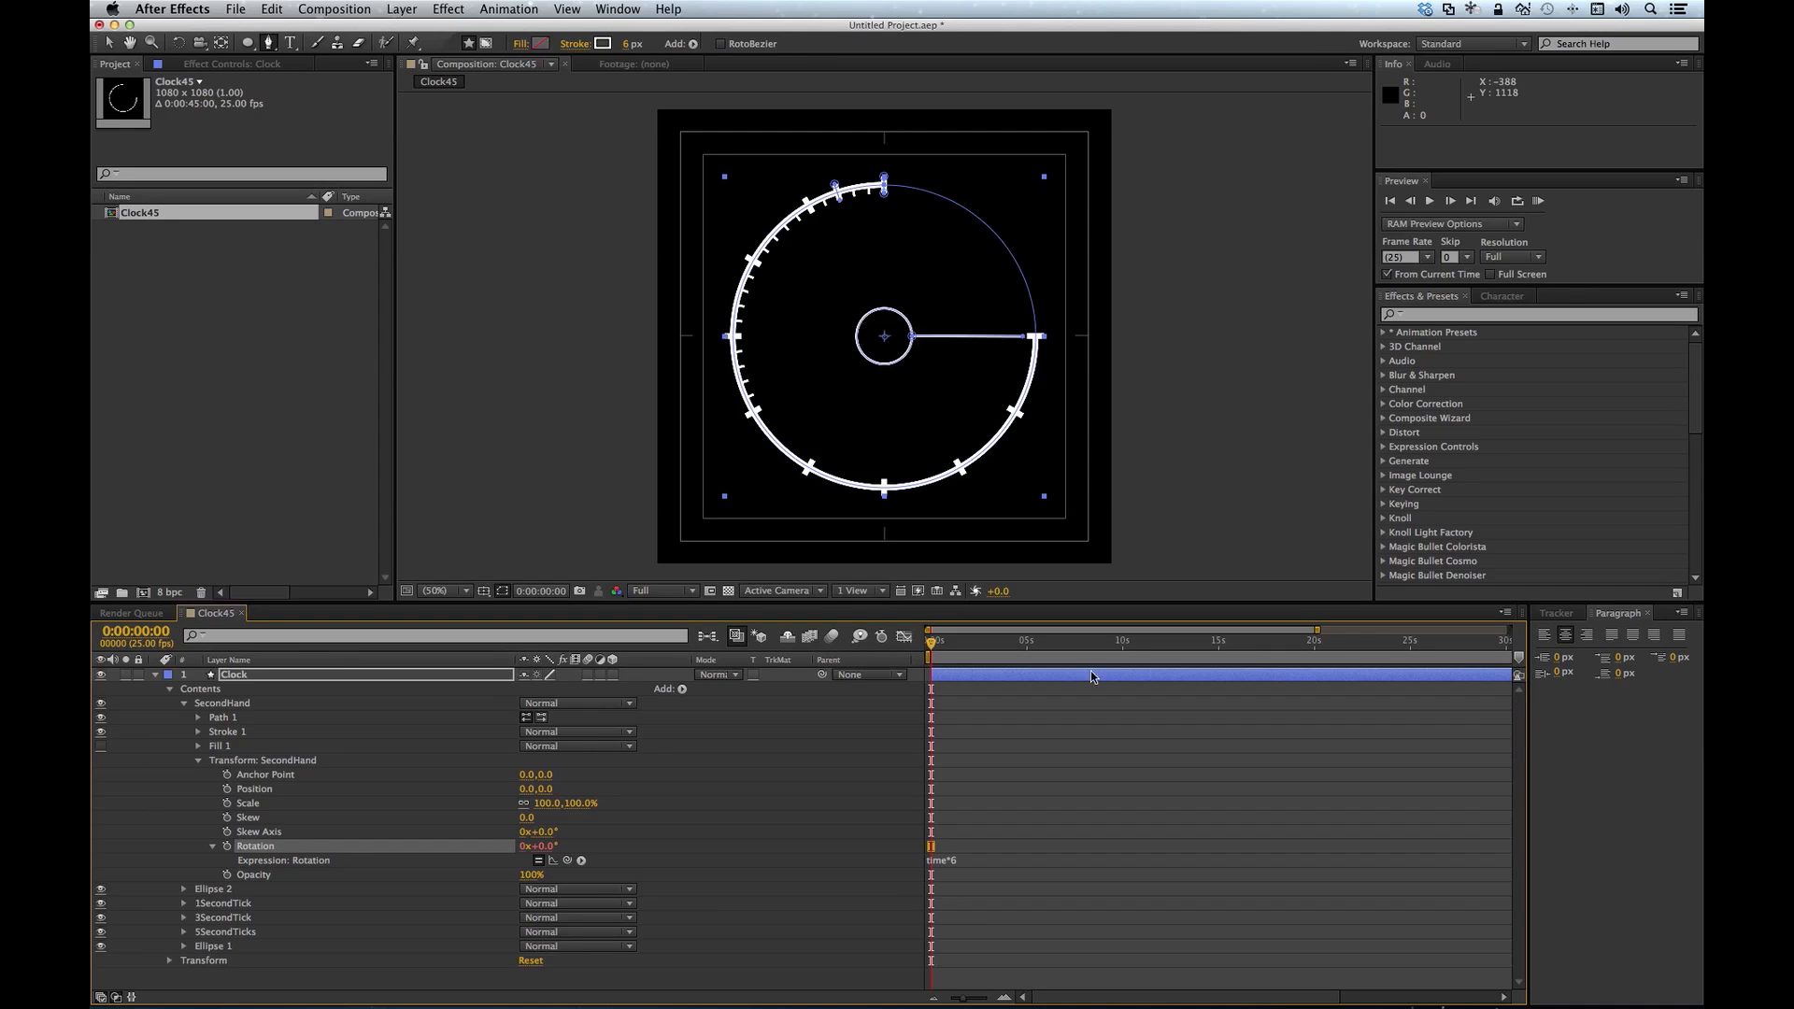
{"action": "left_click", "coordinate": [894, 837]}
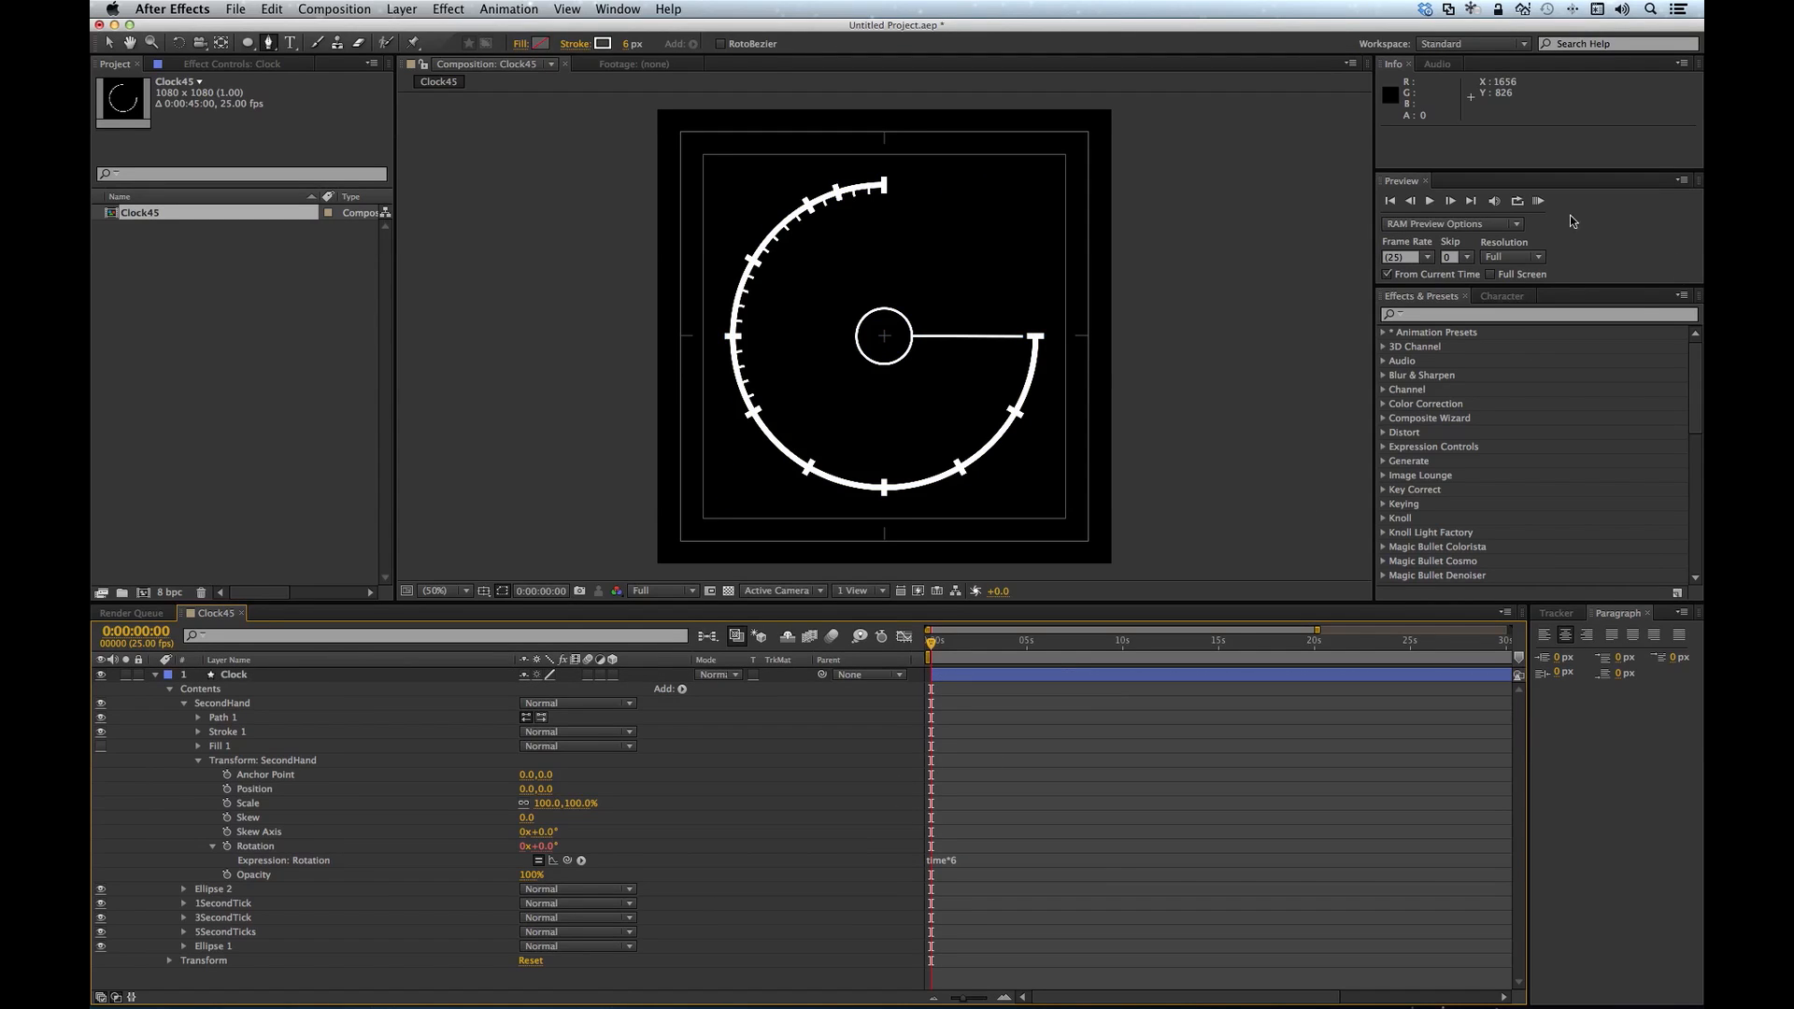
{"action": "left_click", "coordinate": [1538, 201]}
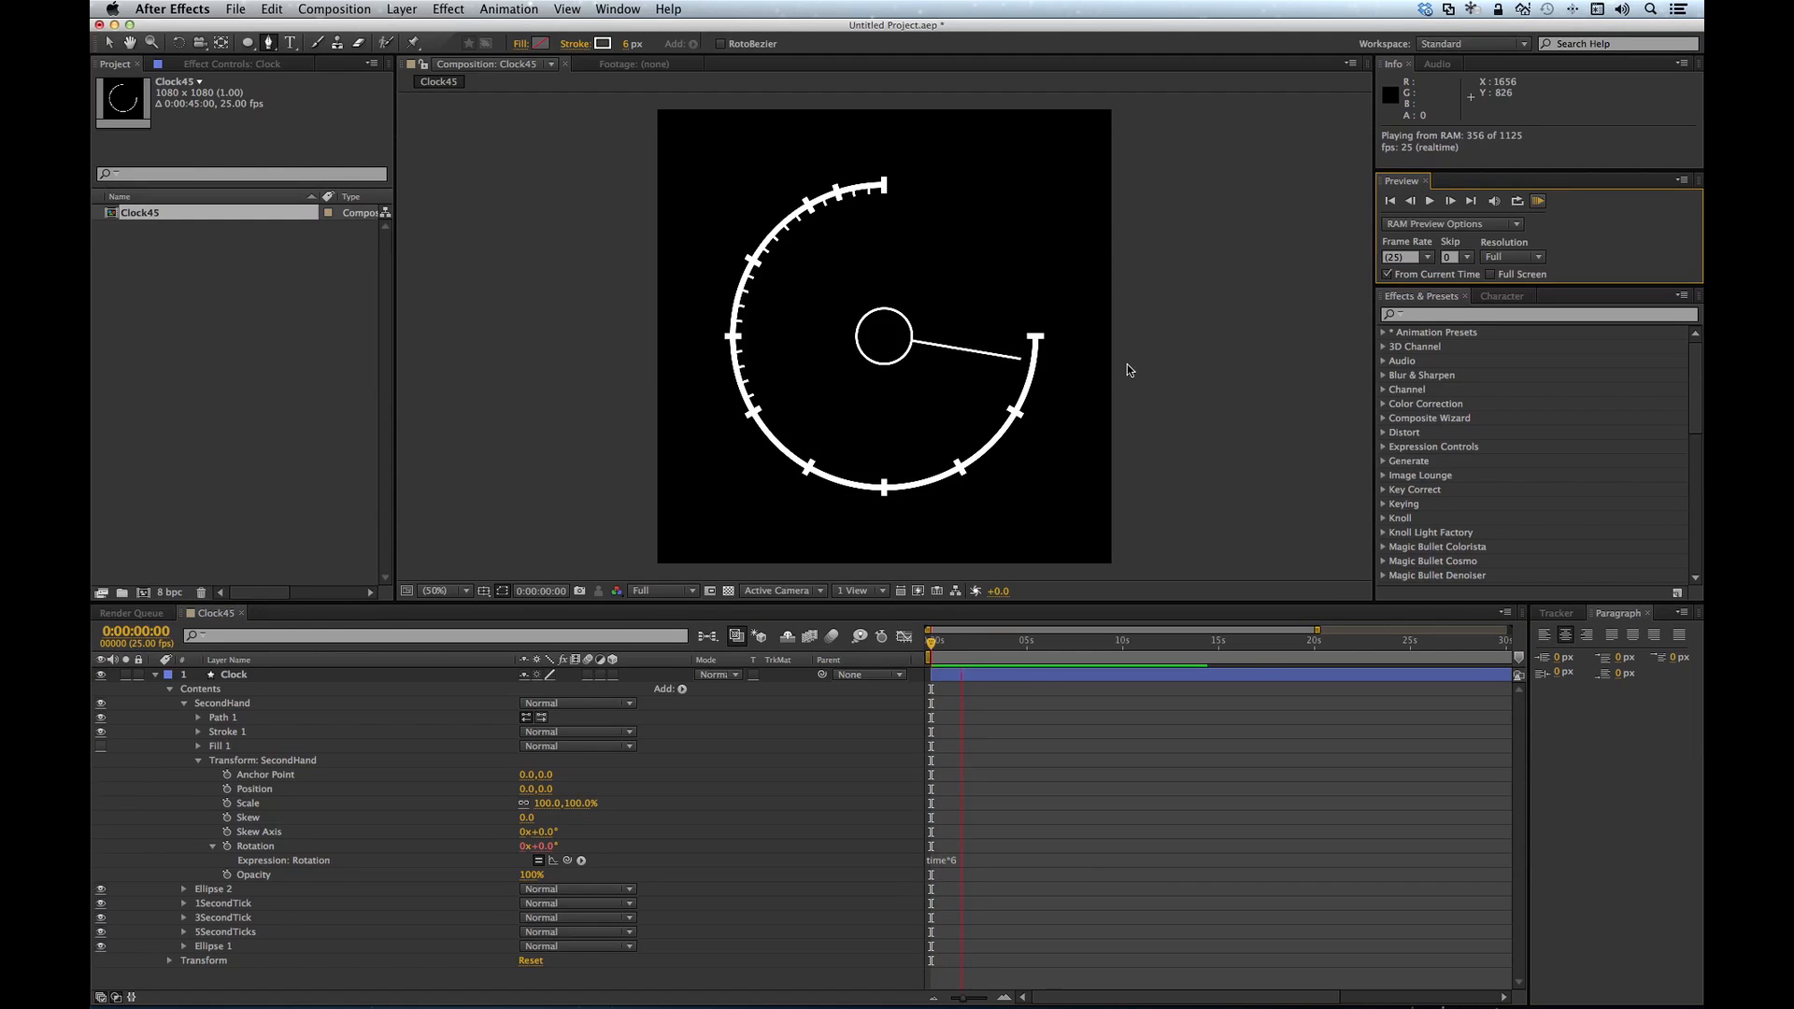
{"action": "left_click", "coordinate": [976, 506]}
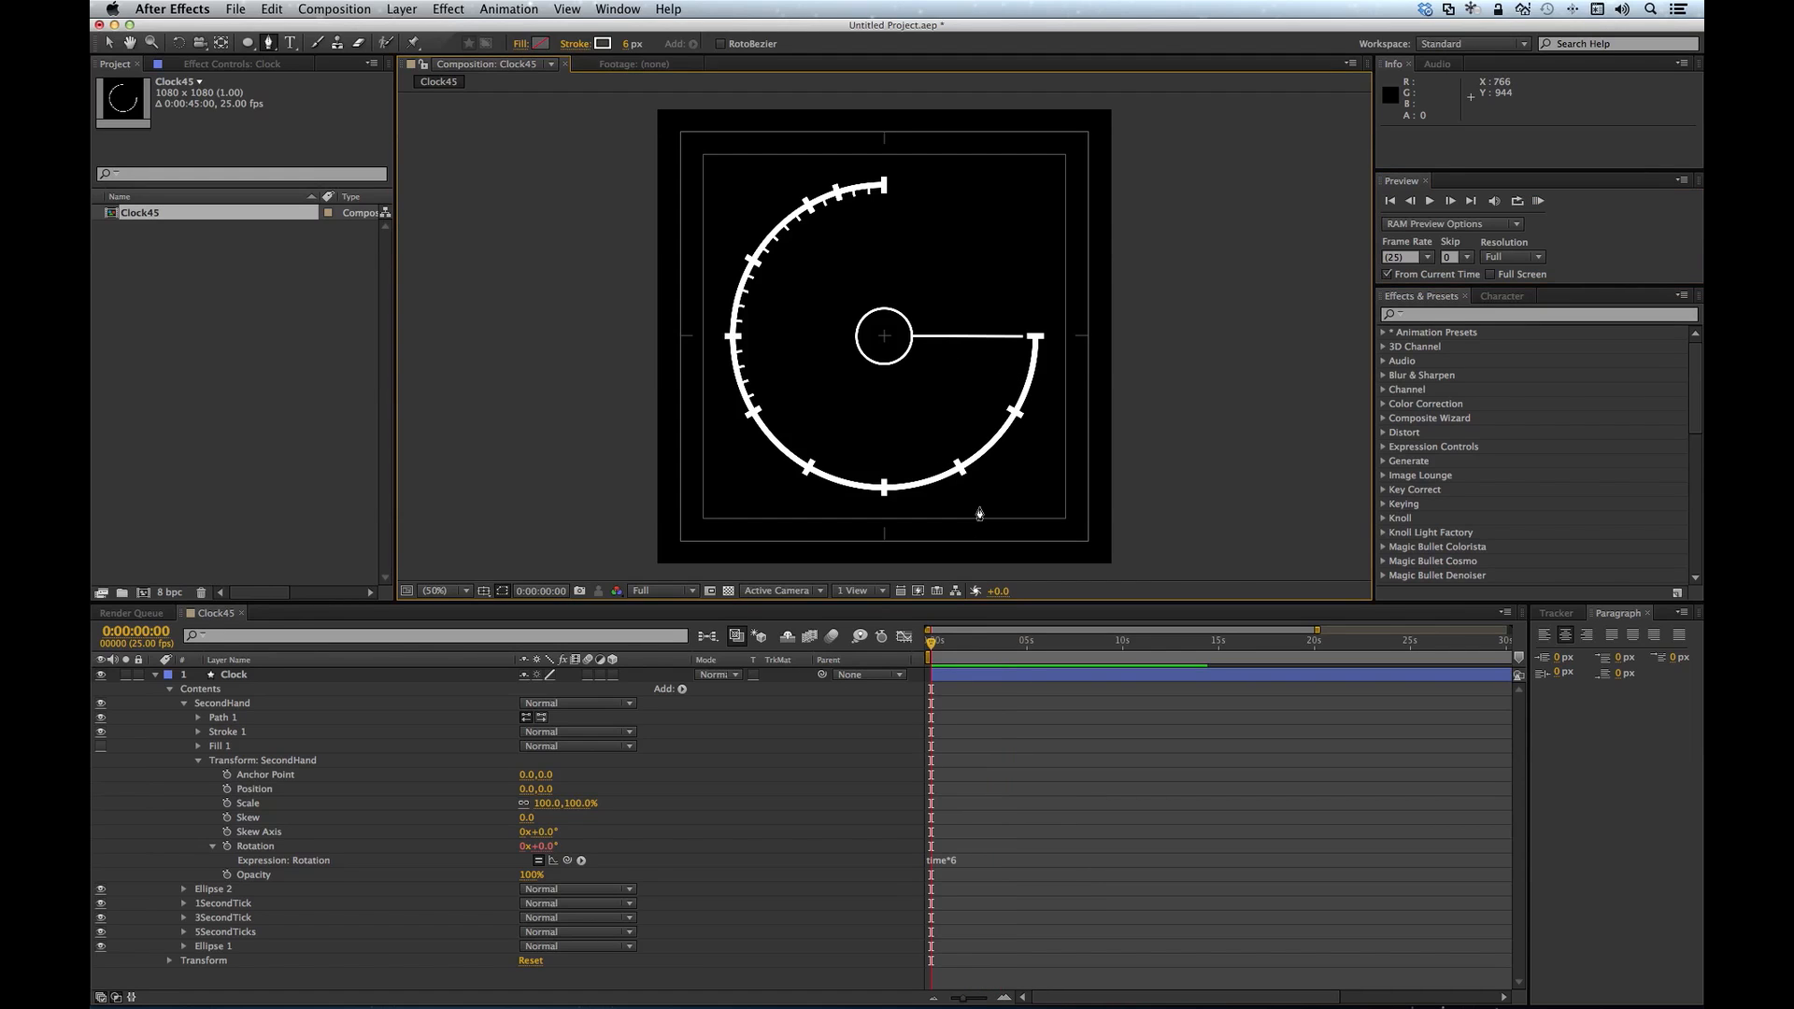
Step: Enlarge the SecondHand Rotation expression field and change the expression to Math.floor(time)*6
{"action": "left_click", "coordinate": [972, 862]}
{"action": "left_click", "coordinate": [976, 864]}
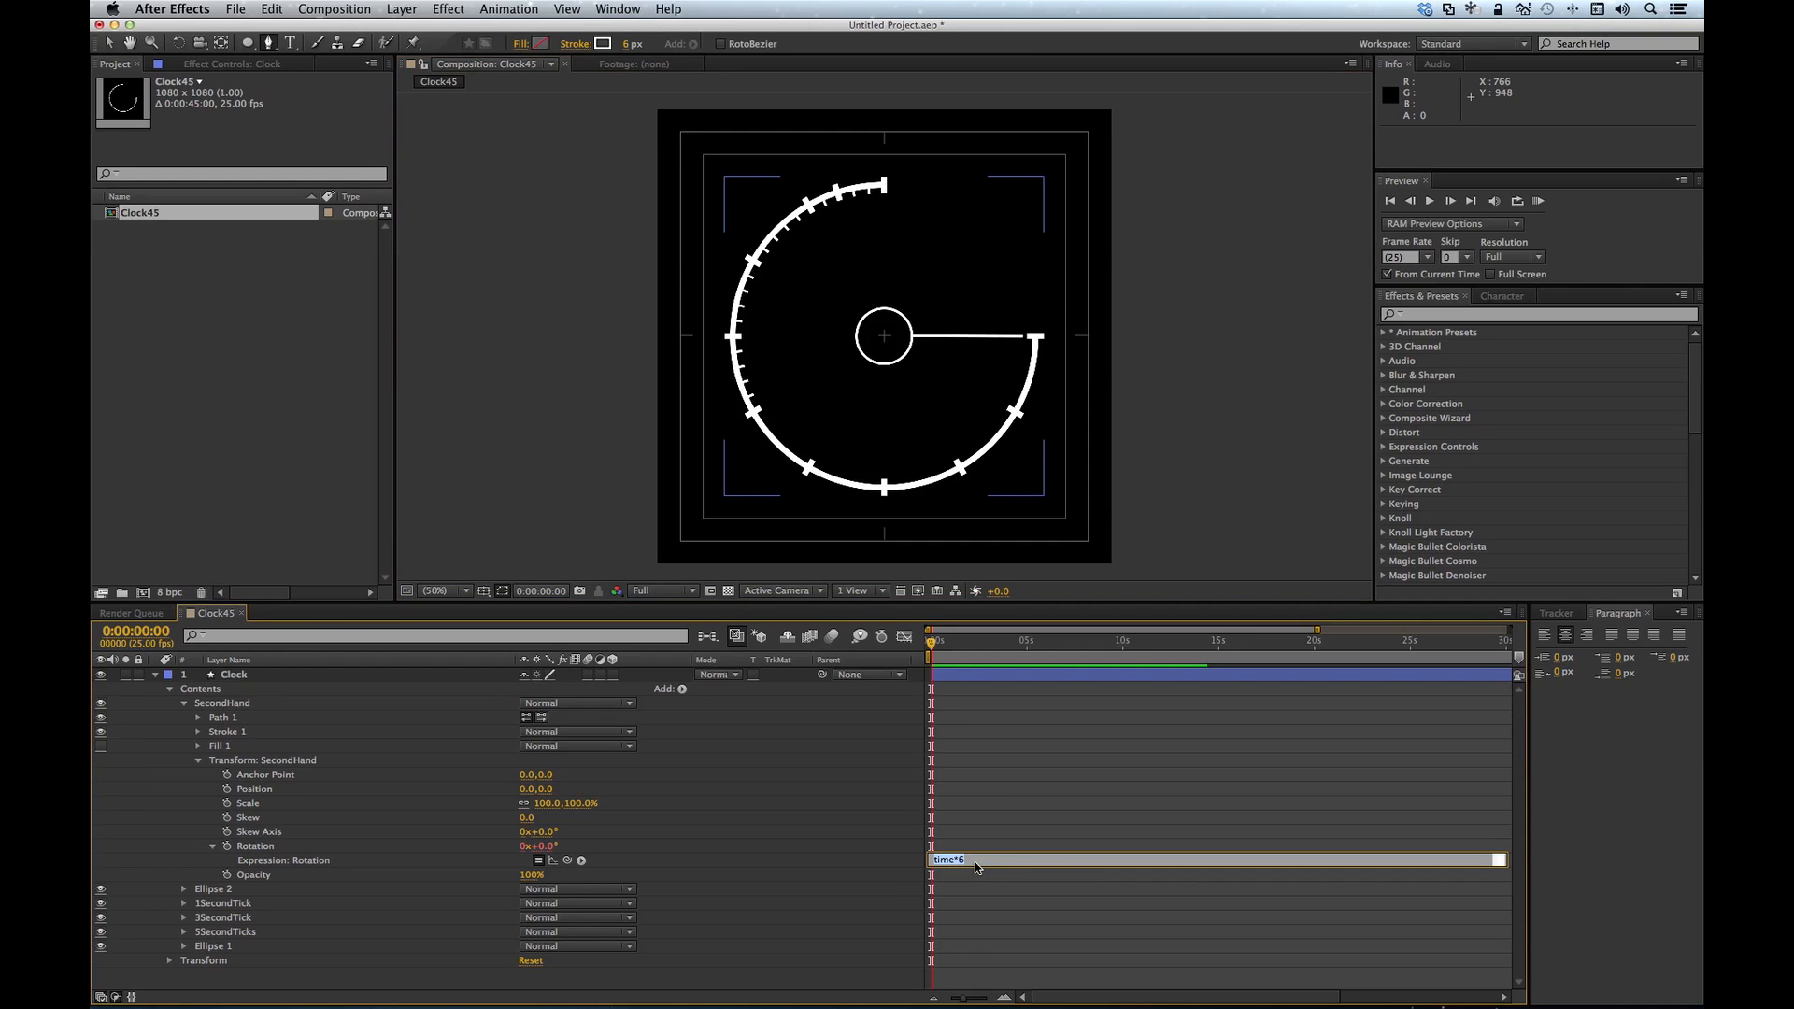
{"action": "left_click_drag", "start_coordinate": [508, 660], "coordinate": [354, 669]}
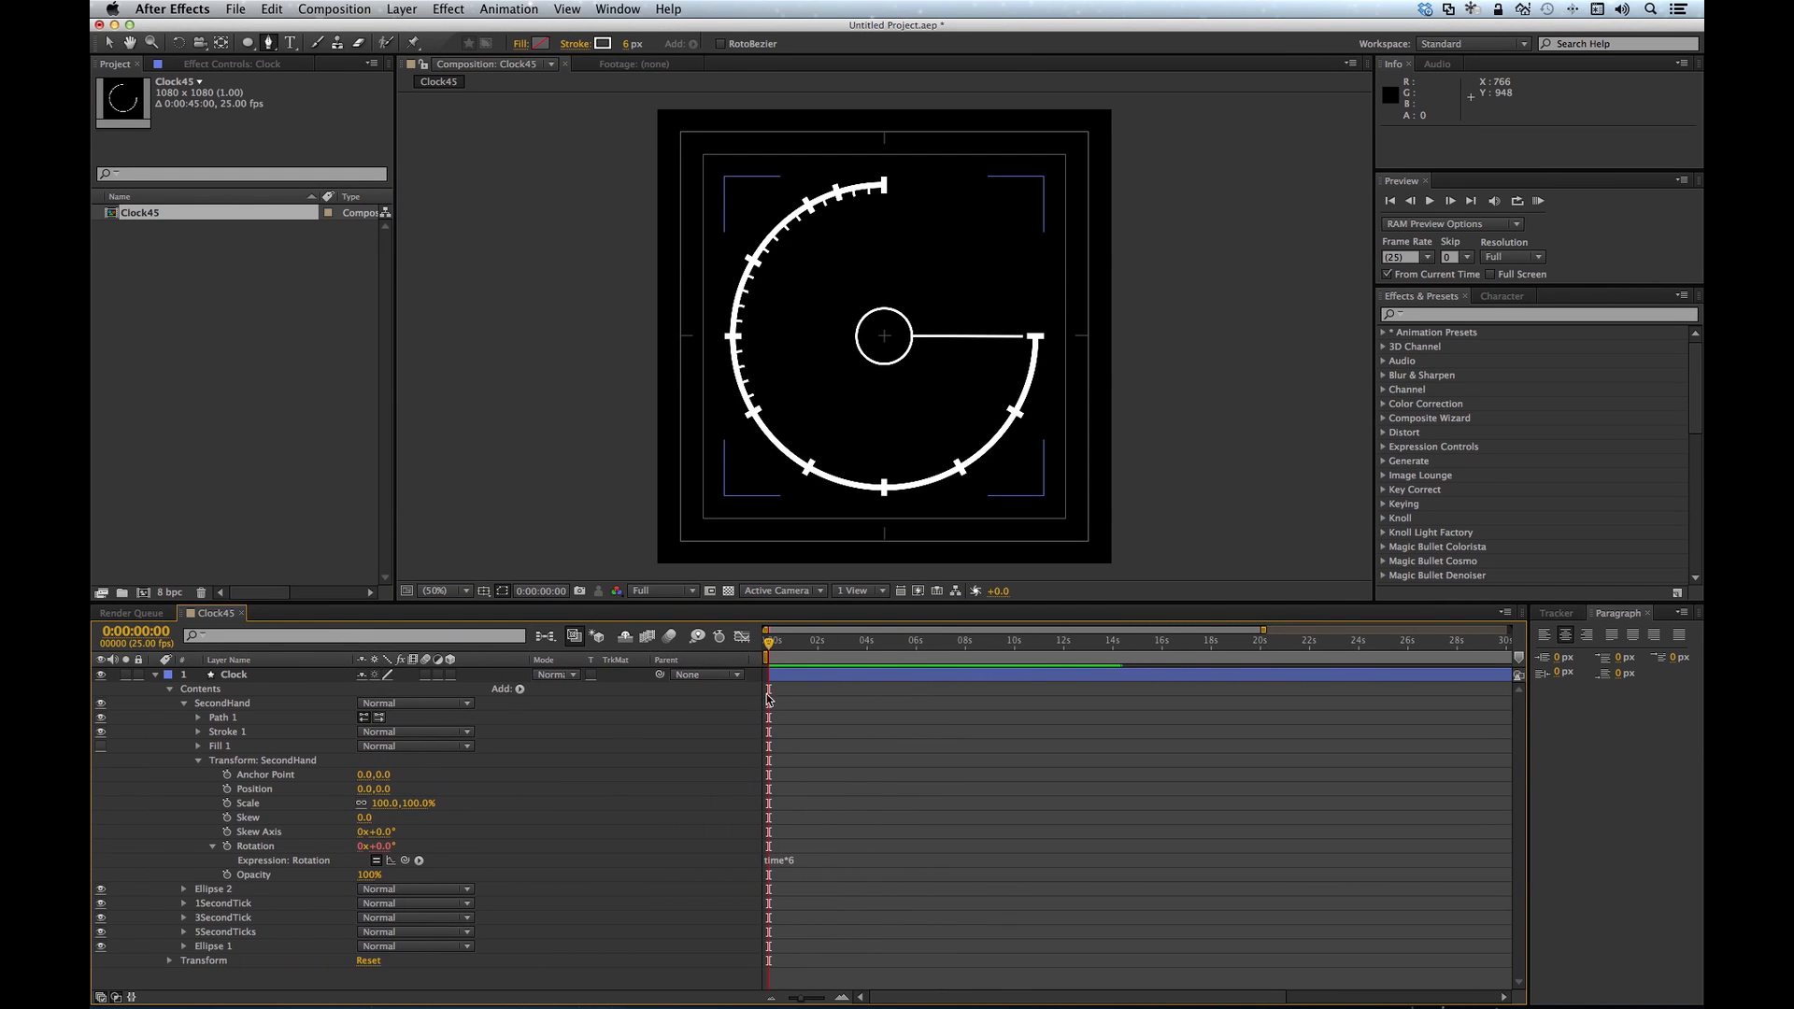
{"action": "left_click_drag", "start_coordinate": [803, 866], "coordinate": [802, 982]}
{"action": "left_click", "coordinate": [806, 861]}
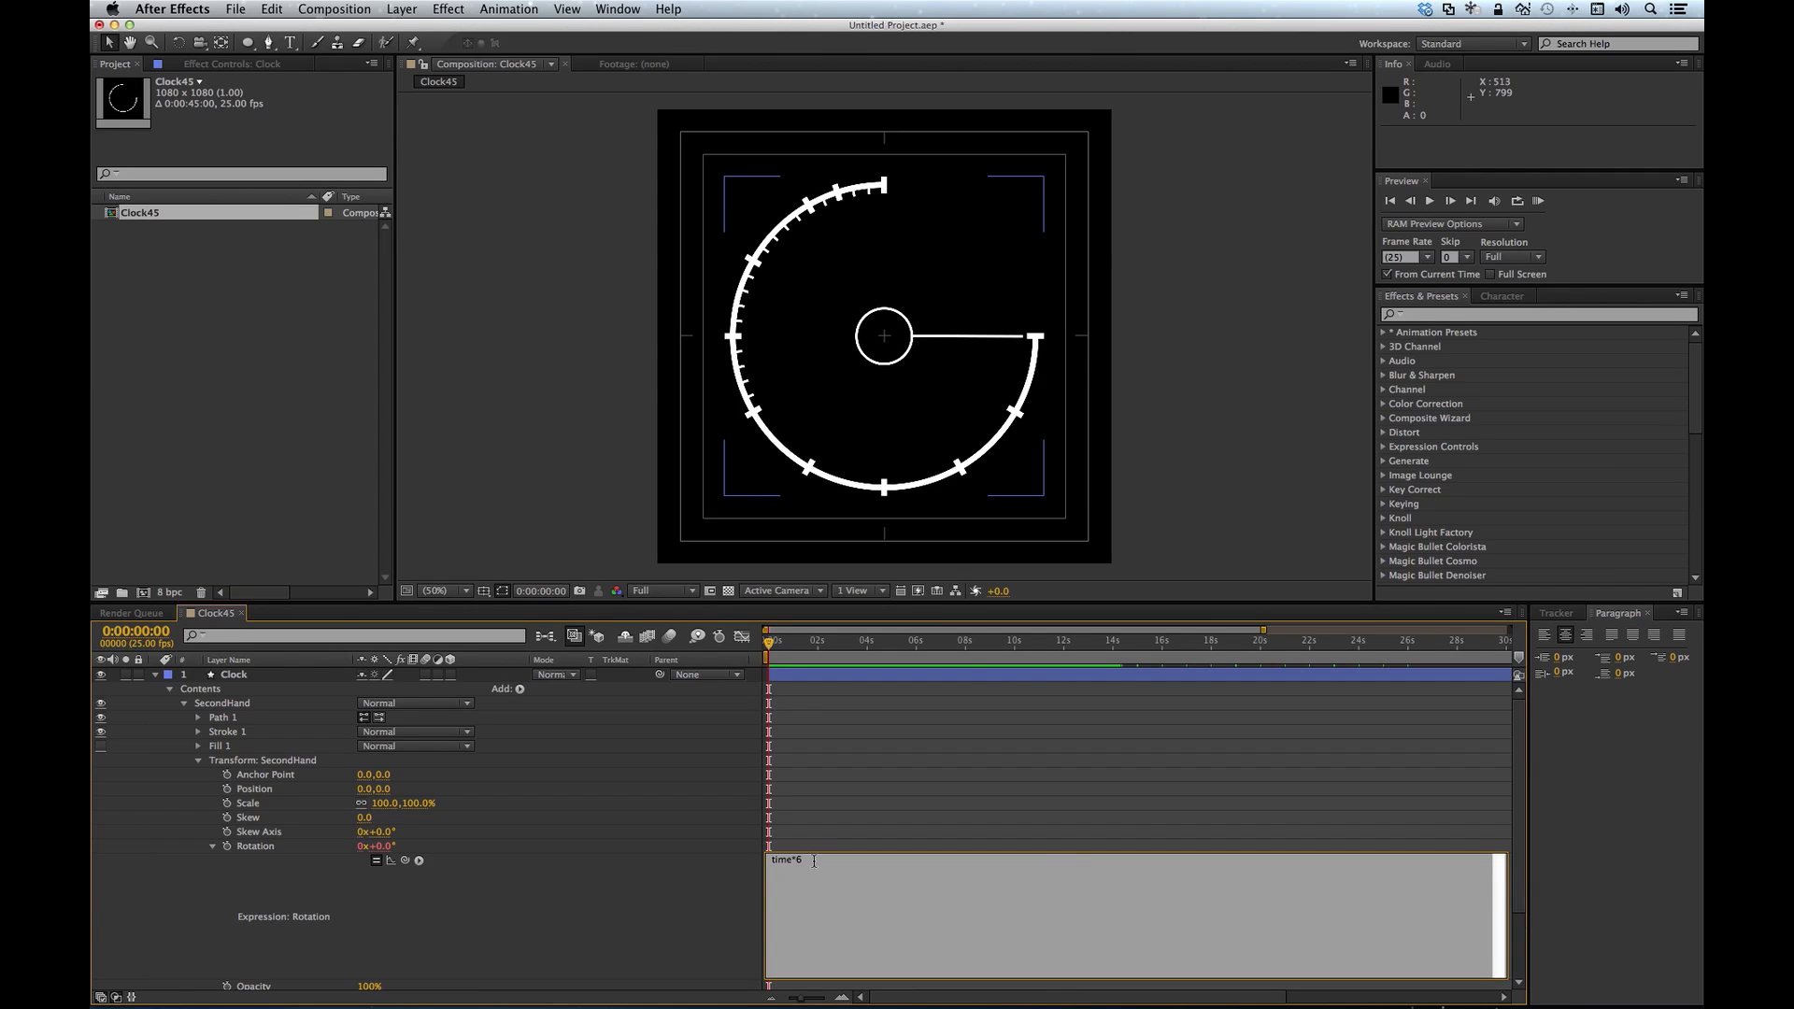
{"action": "type", "text": "Math.floor("}
{"action": "key", "text": "KP_Enter"}
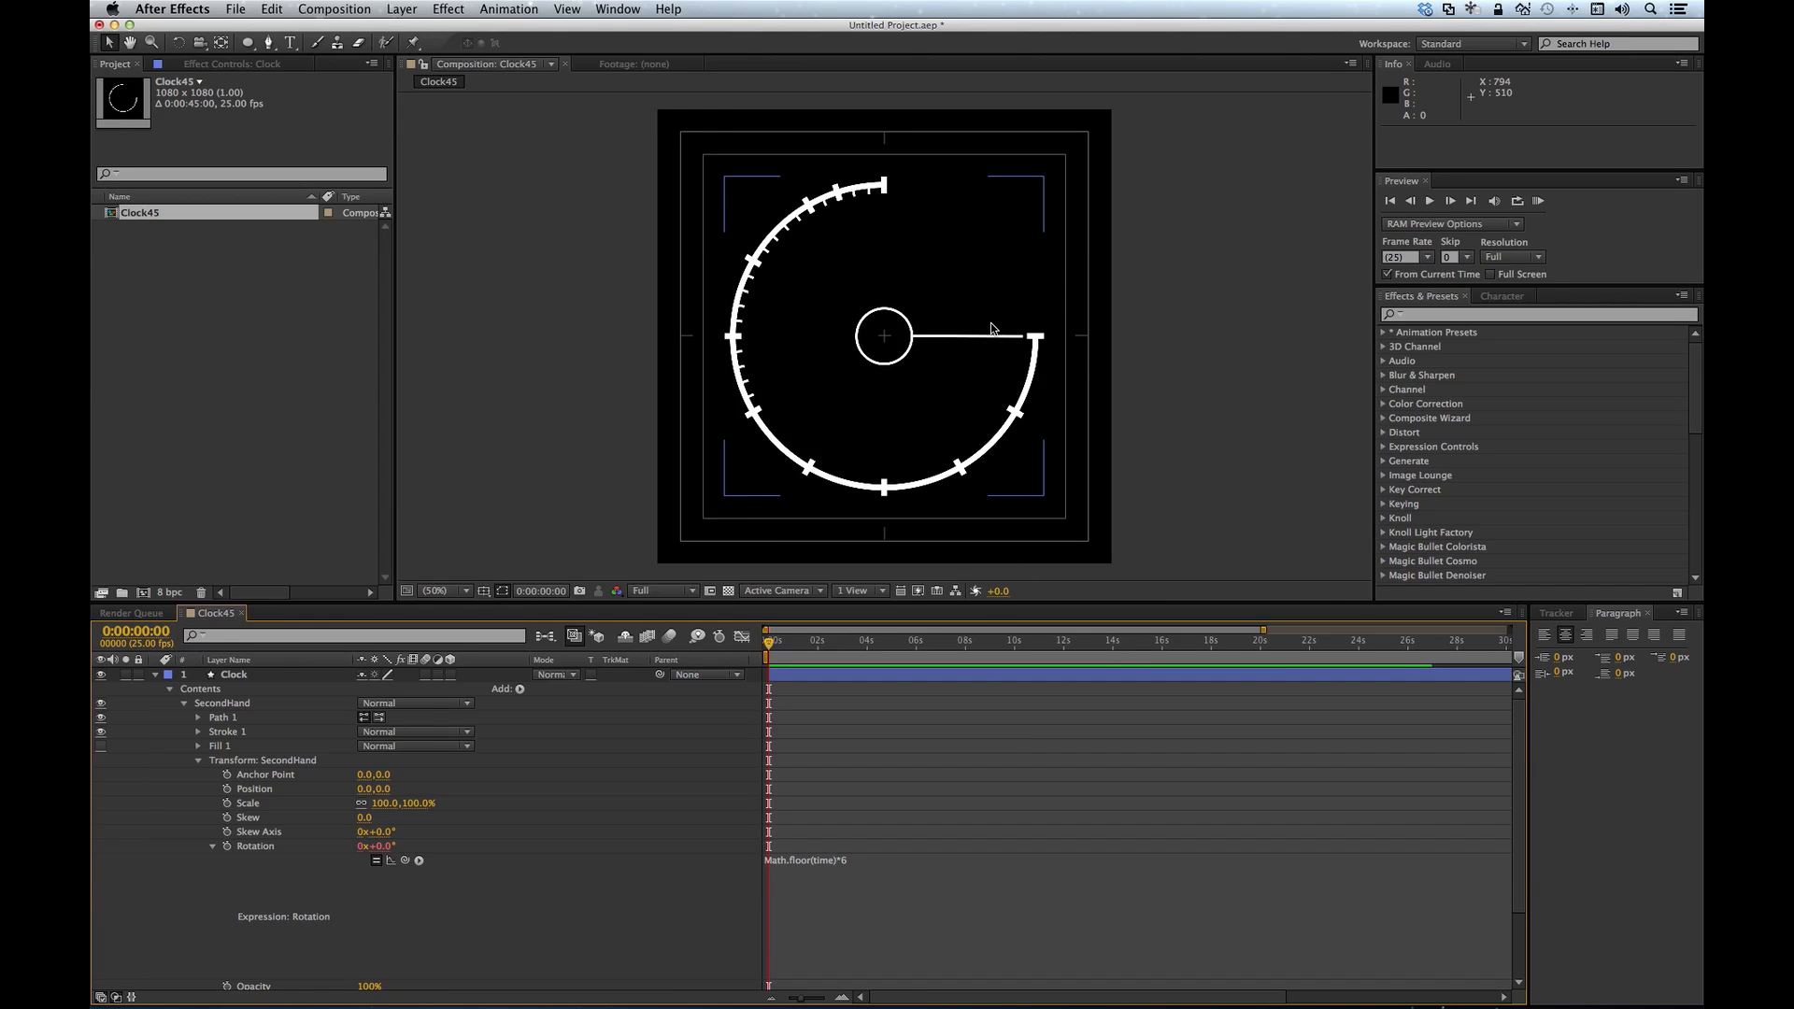
Step: Run a RAM preview of the second hand's stepped rotation, viewed at 200% around the hand and arc end
{"action": "key", "text": "period"}
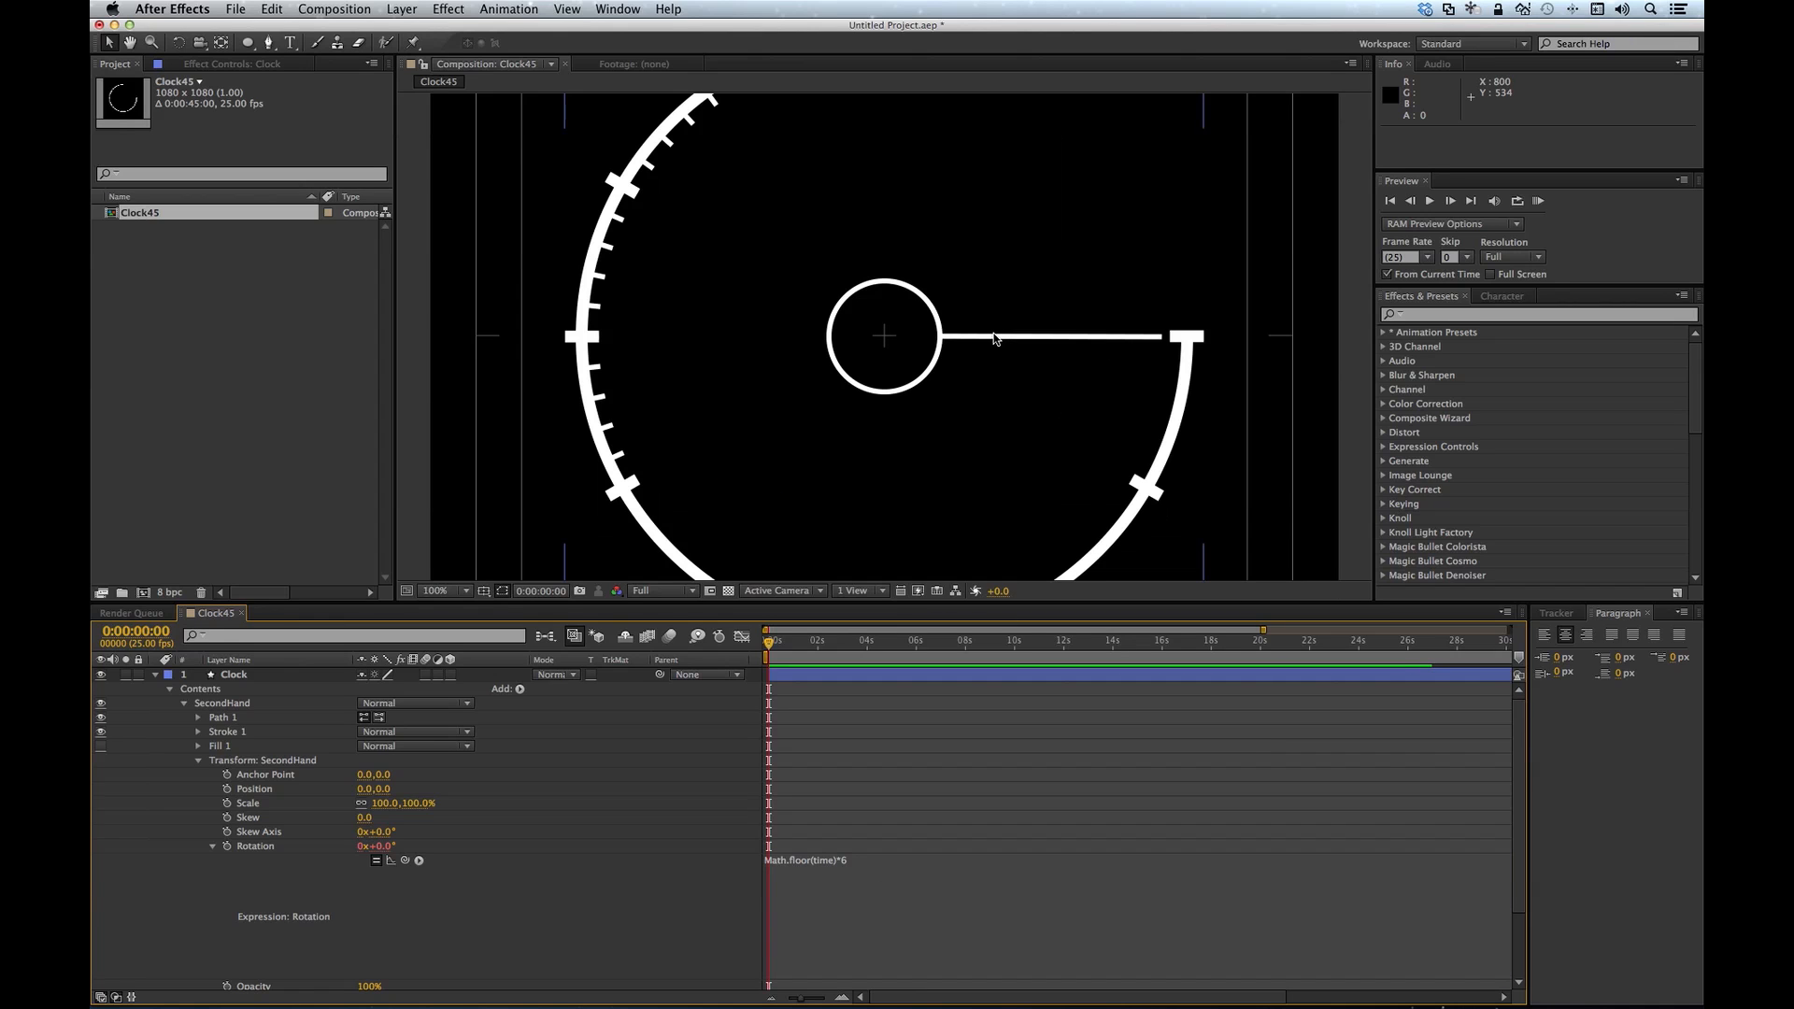
{"action": "key", "text": "period"}
{"action": "key", "text": "h"}
{"action": "left_click_drag", "start_coordinate": [1202, 389], "coordinate": [894, 188]}
{"action": "key", "text": "v"}
{"action": "left_click", "coordinate": [1546, 199]}
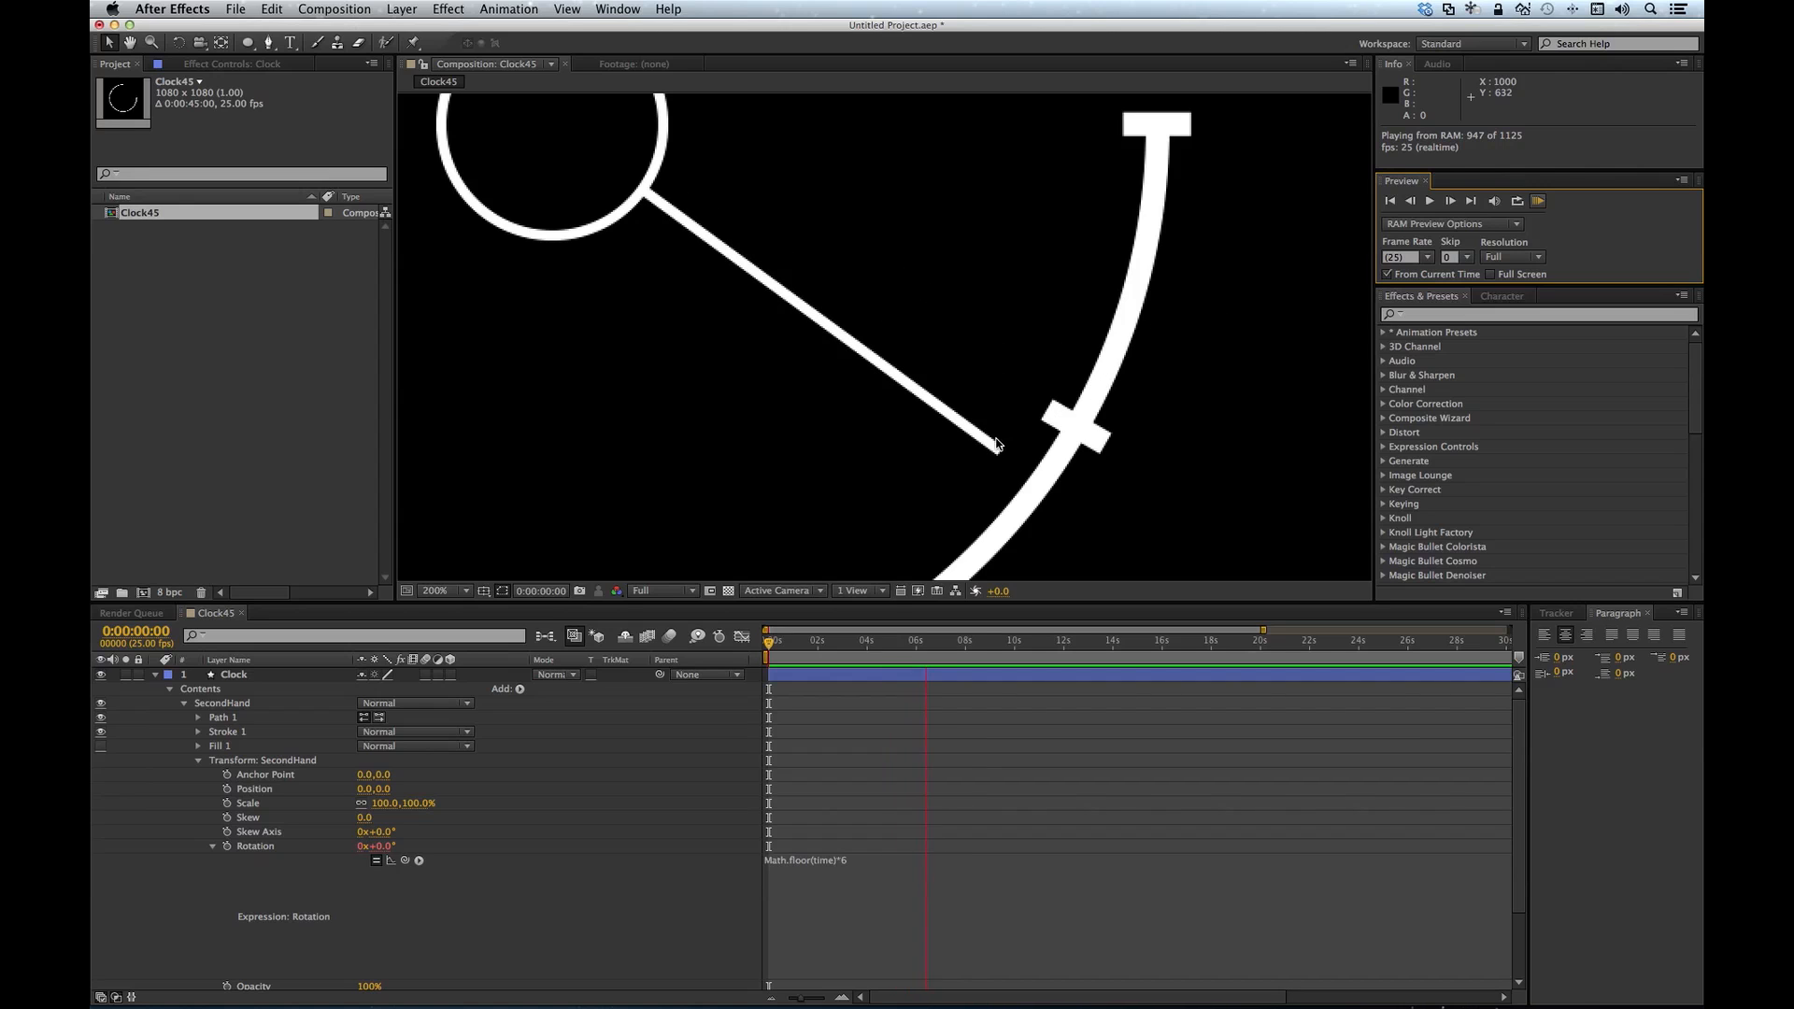
Step: Return to the first frame and restart the SecondHand Rotation expression with ttf= followed by the full timeToFrames function
{"action": "key", "text": "space"}
{"action": "key", "text": "Home"}
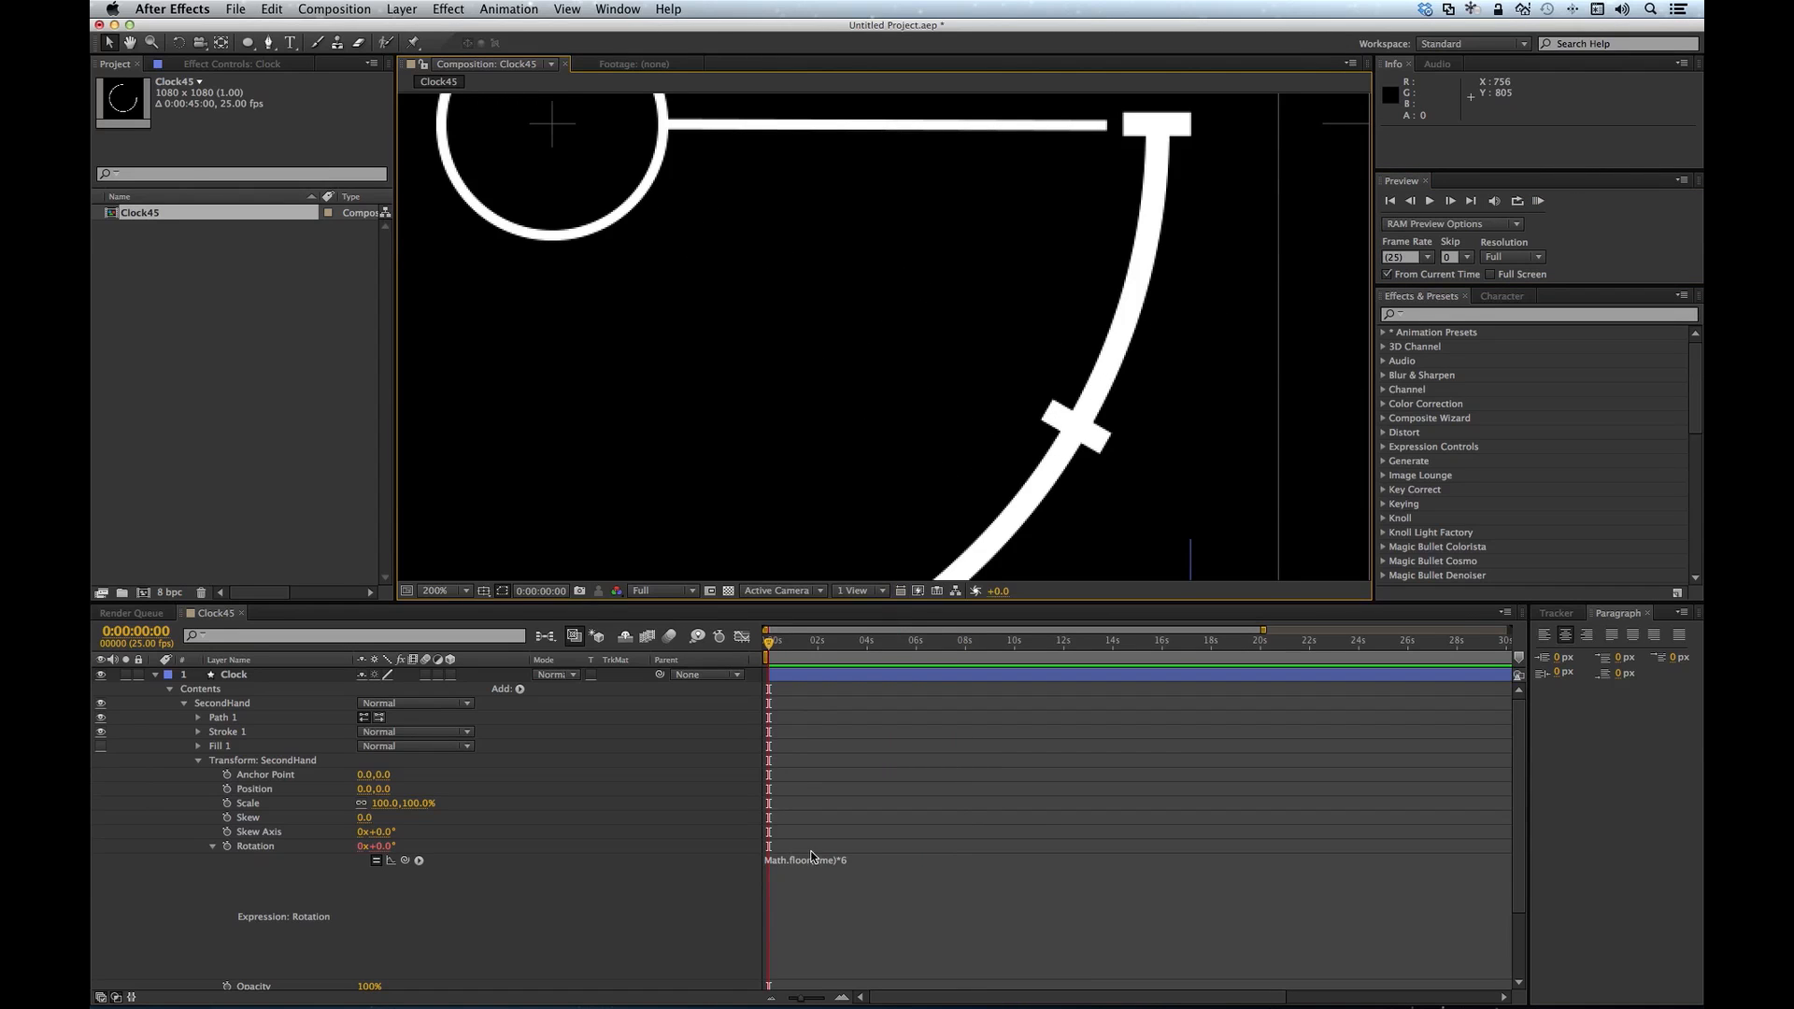
{"action": "left_click", "coordinate": [826, 885]}
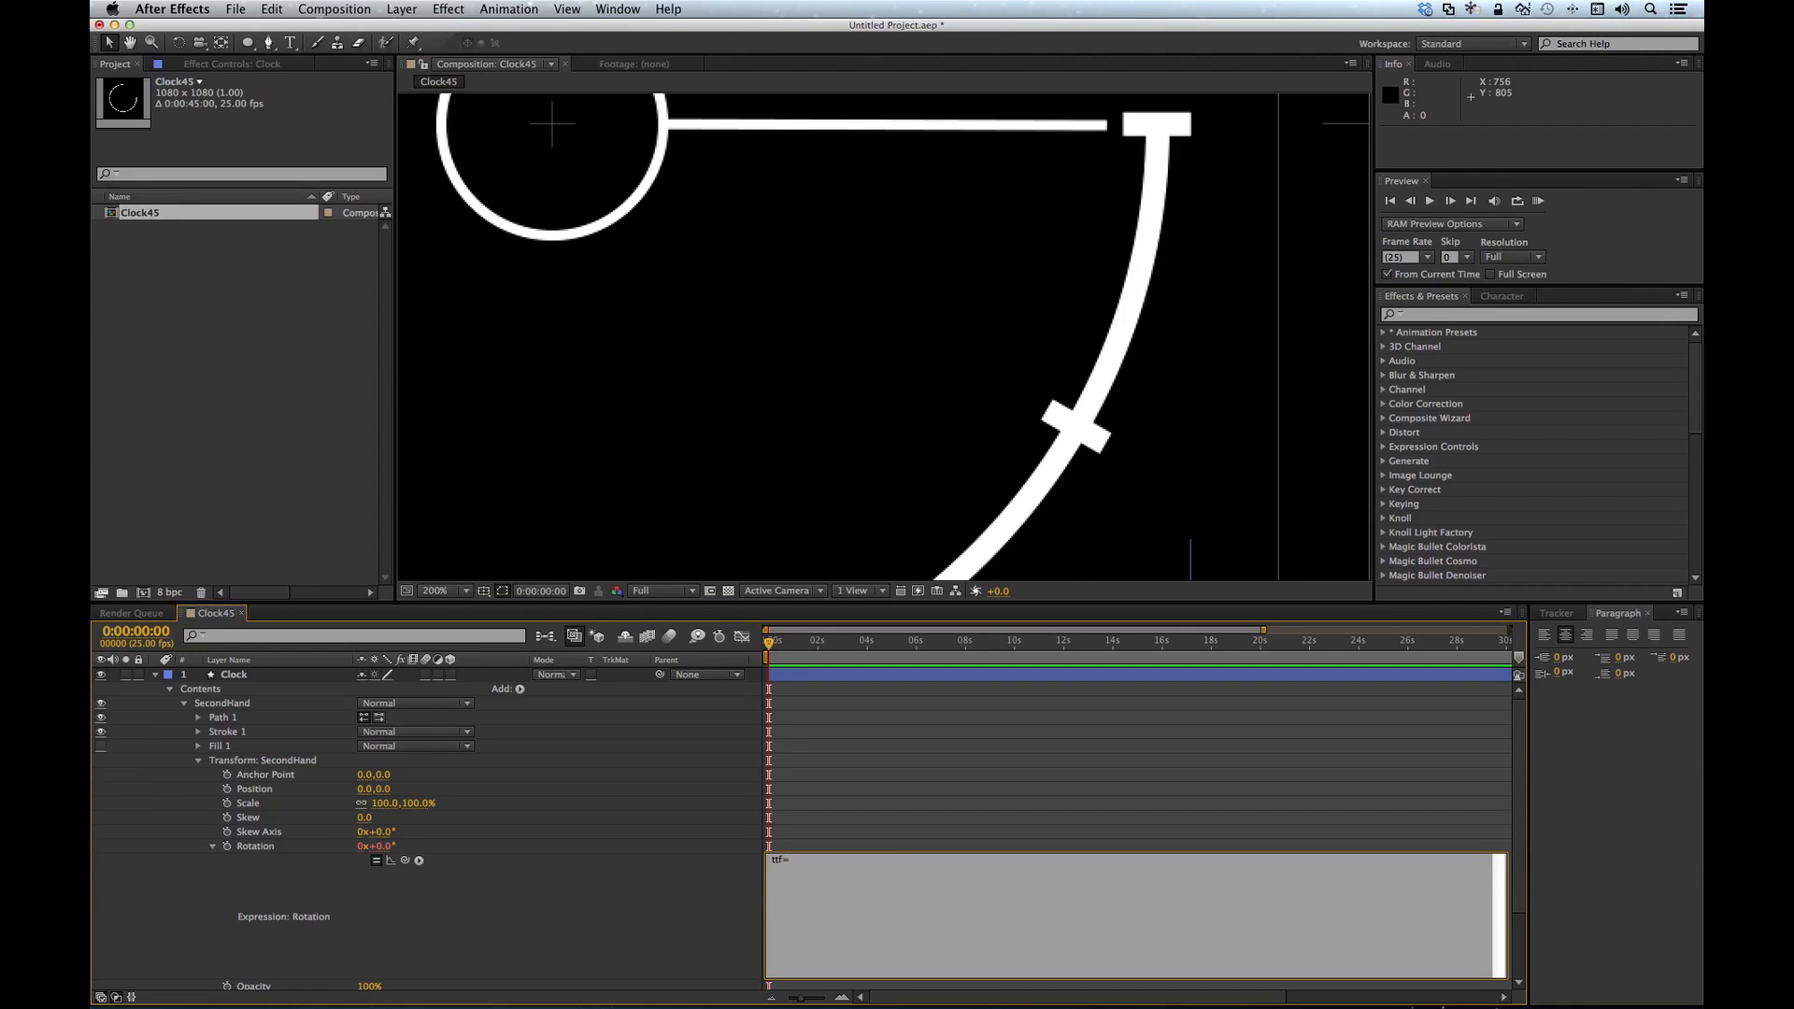
{"action": "left_click", "coordinate": [419, 860]}
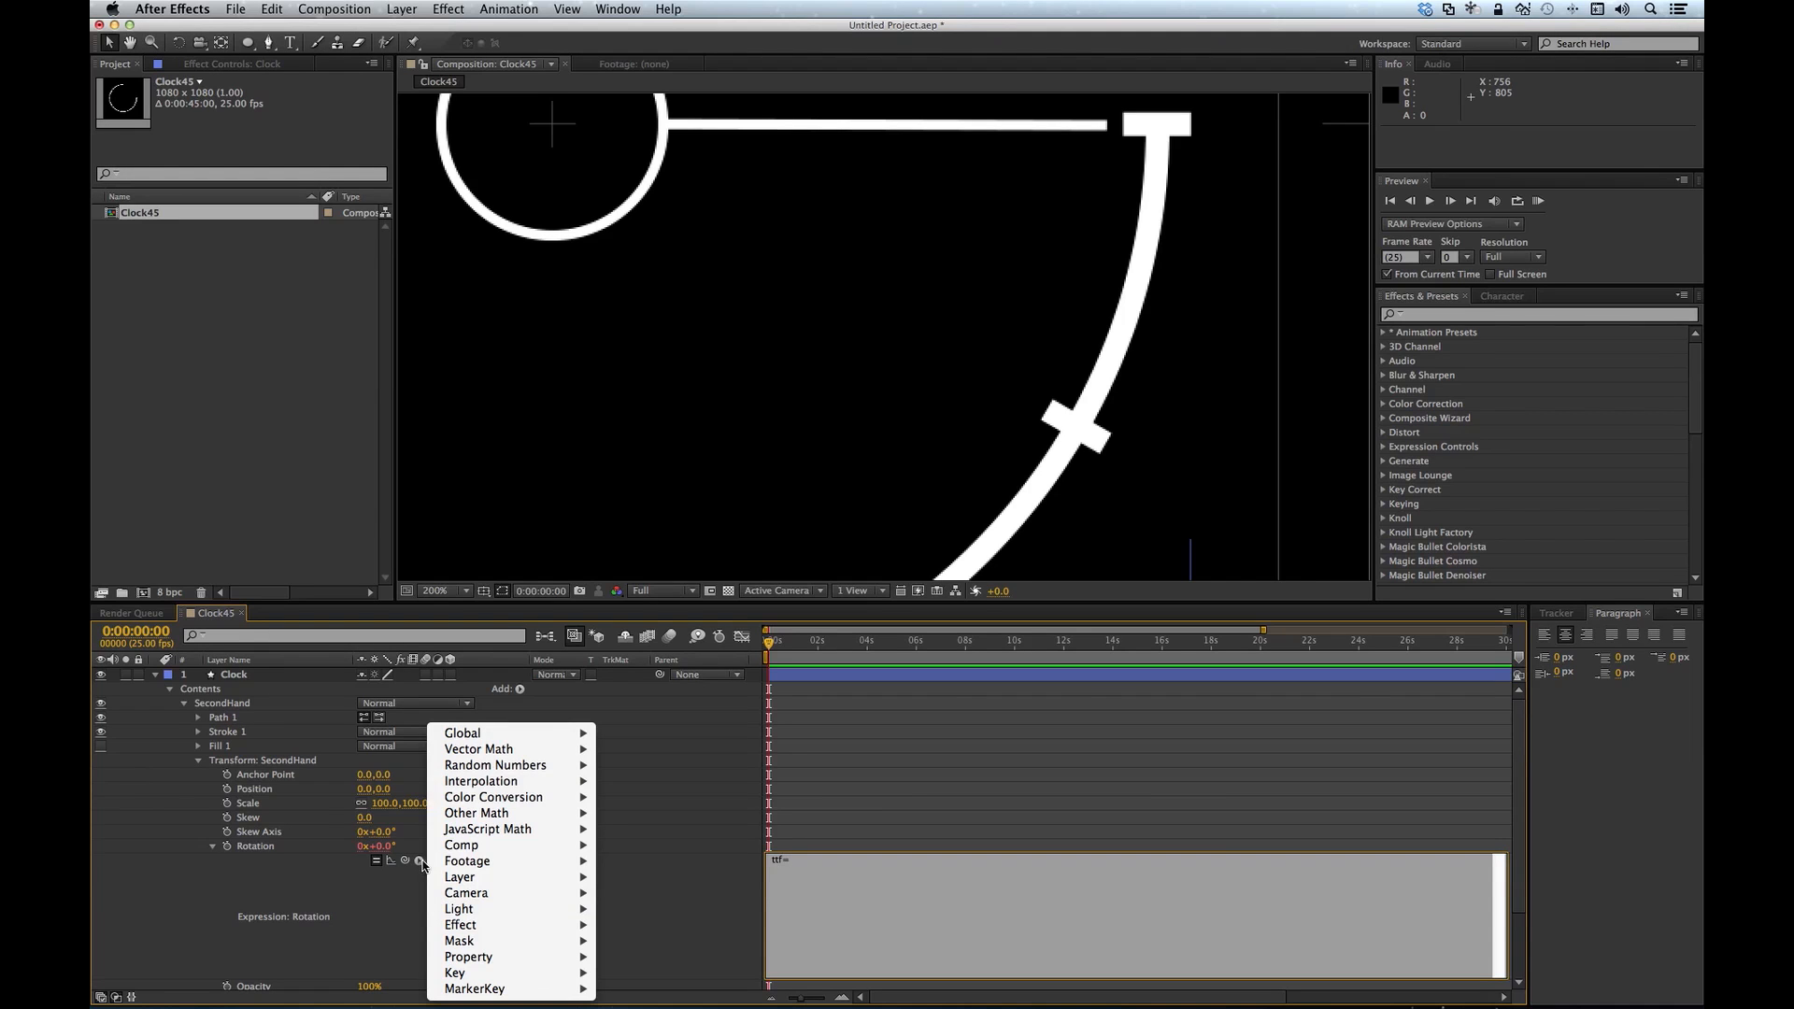
{"action": "mouse_move", "coordinate": [517, 738]}
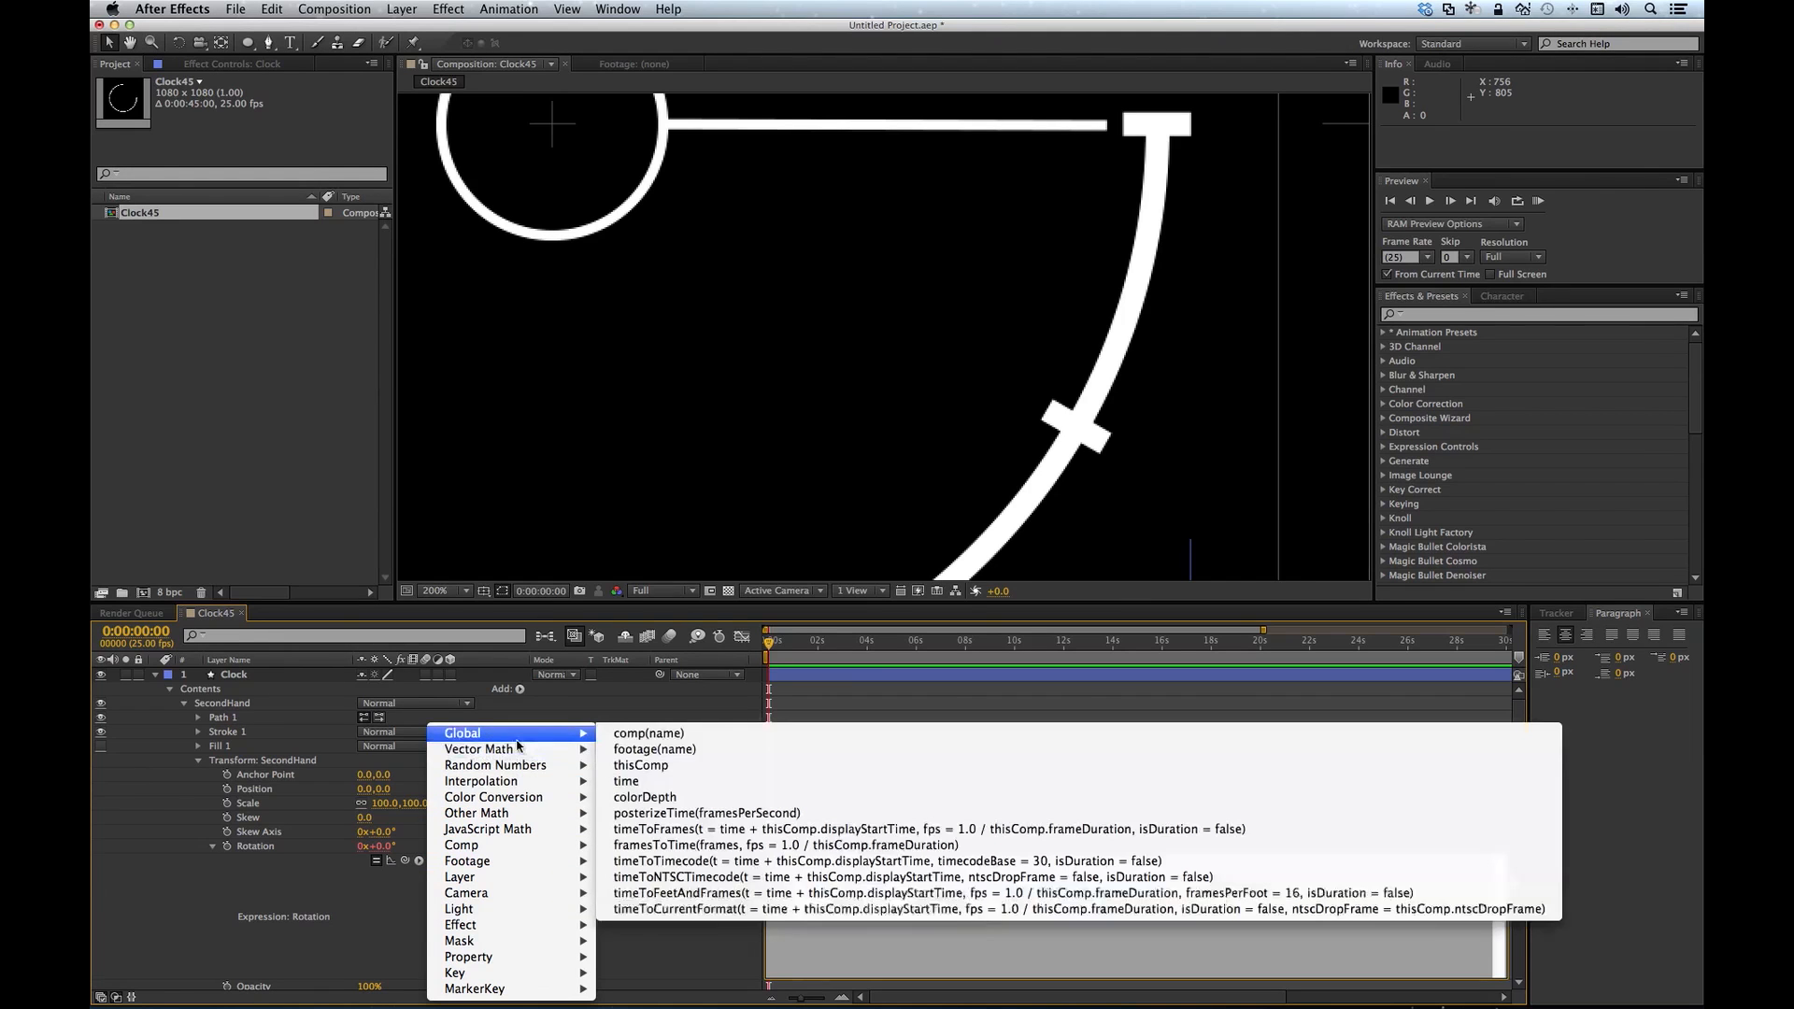
{"action": "left_click", "coordinate": [665, 830]}
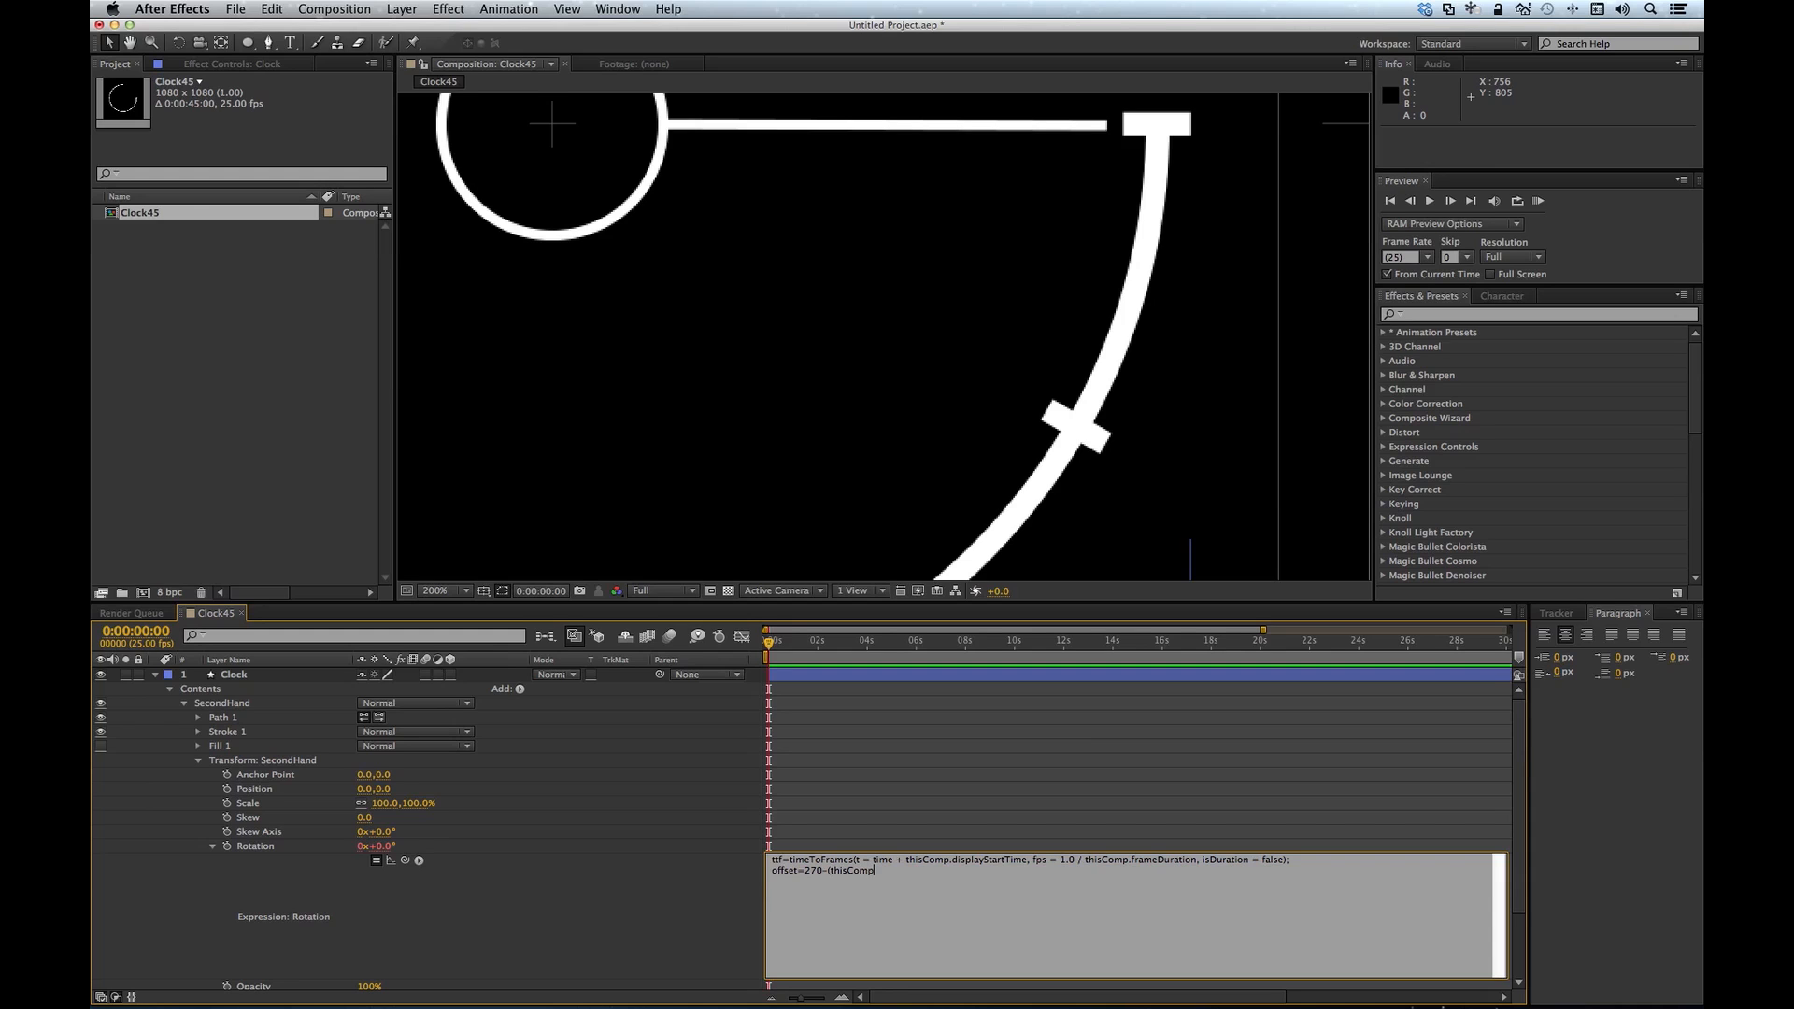
Step: Add the expression lines offset=270-(thisComp.duration*360/60); and angle=Math.floor(ttf/25)*6; below the ttf line
{"action": "type", "text": "rati"}
{"action": "type", "text": "*"}
{"action": "type", "text": "36"}
{"action": "type", "text": "0/60); "}
{"action": "type", "text": "angle"}
{"action": "type", "text": "=Math"}
{"action": "type", "text": ".floo"}
{"action": "type", "text": "r(ttf/2"}
Step: Complete the expression with angle+=.5 if ttf % 25 == 0, else angle-=.5 if ttf % 25 ==1, and a final line angle+offset;
{"action": "type", "text": "ttf"}
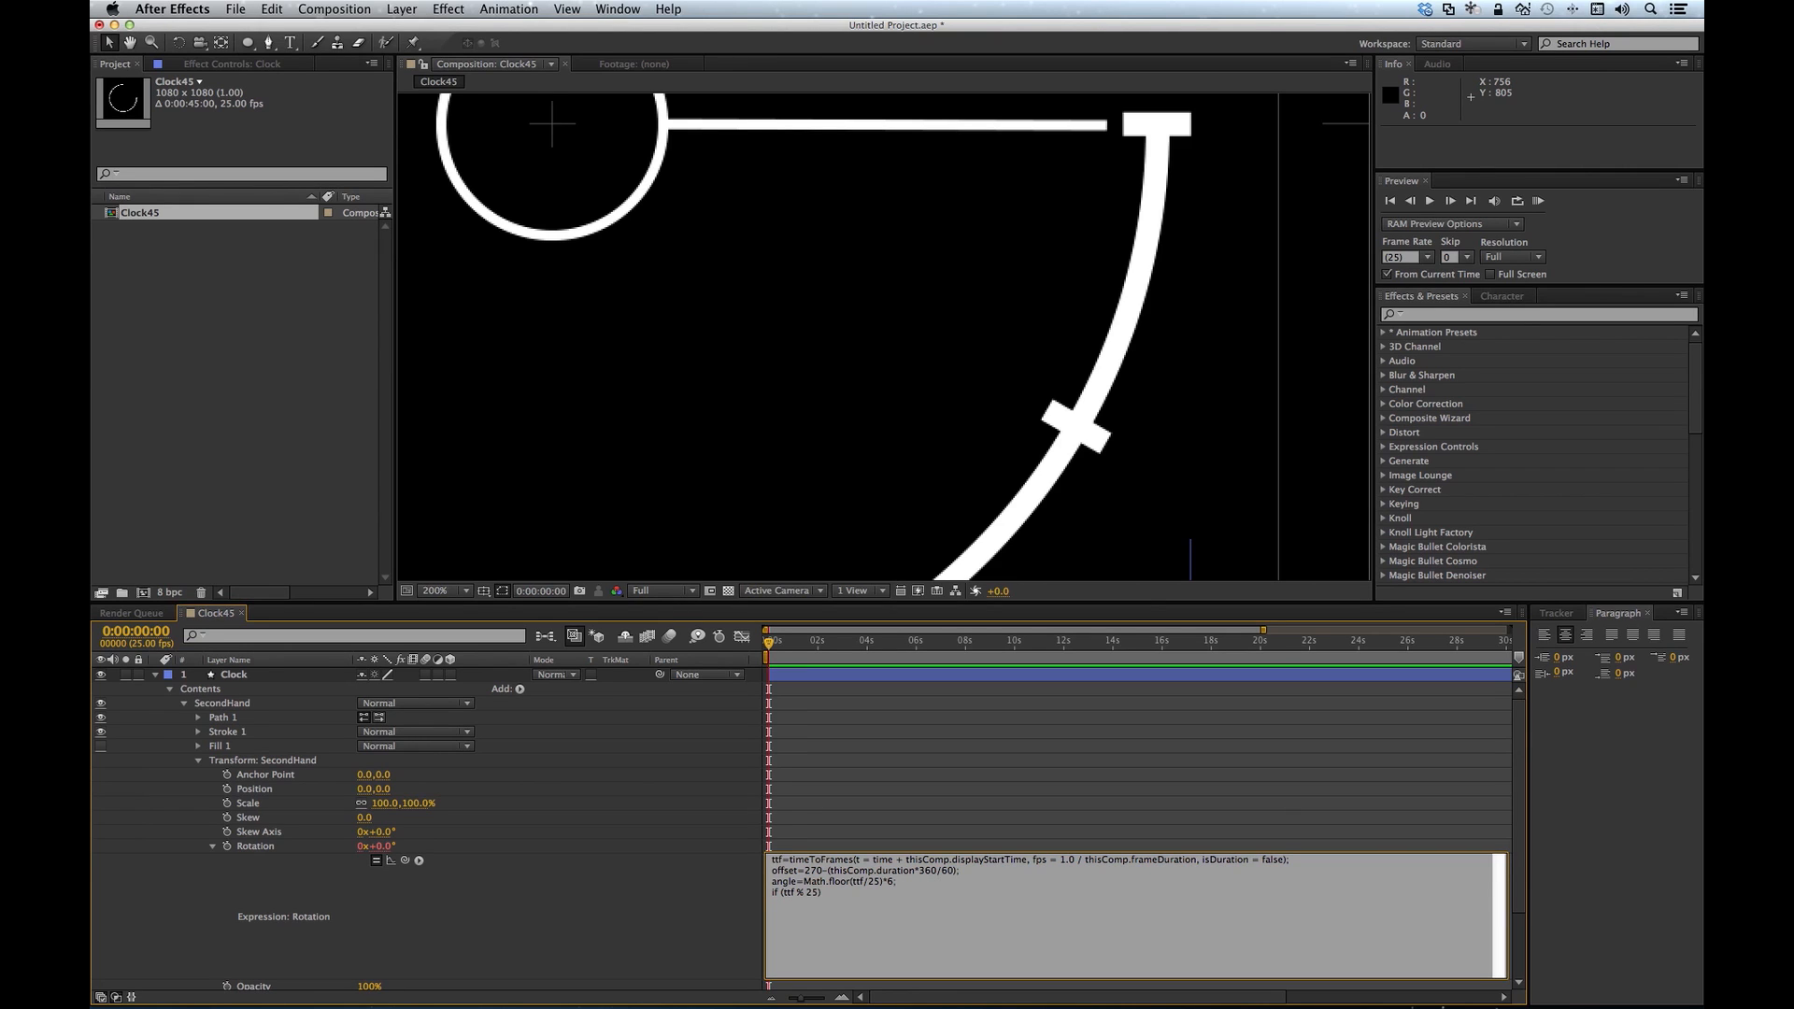
{"action": "type", "text": "% 25 == 0) { \tan"}
{"action": "type", "text": "gle"}
{"action": "type", "text": "+="}
{"action": "type", "text": "25 ==1) { \tang"}
{"action": "type", "text": "le"}
{"action": "type", "text": "-=.5; } "}
{"action": "type", "text": "angle"}
{"action": "type", "text": "+offset;"}
{"action": "key", "text": "KP_Enter"}
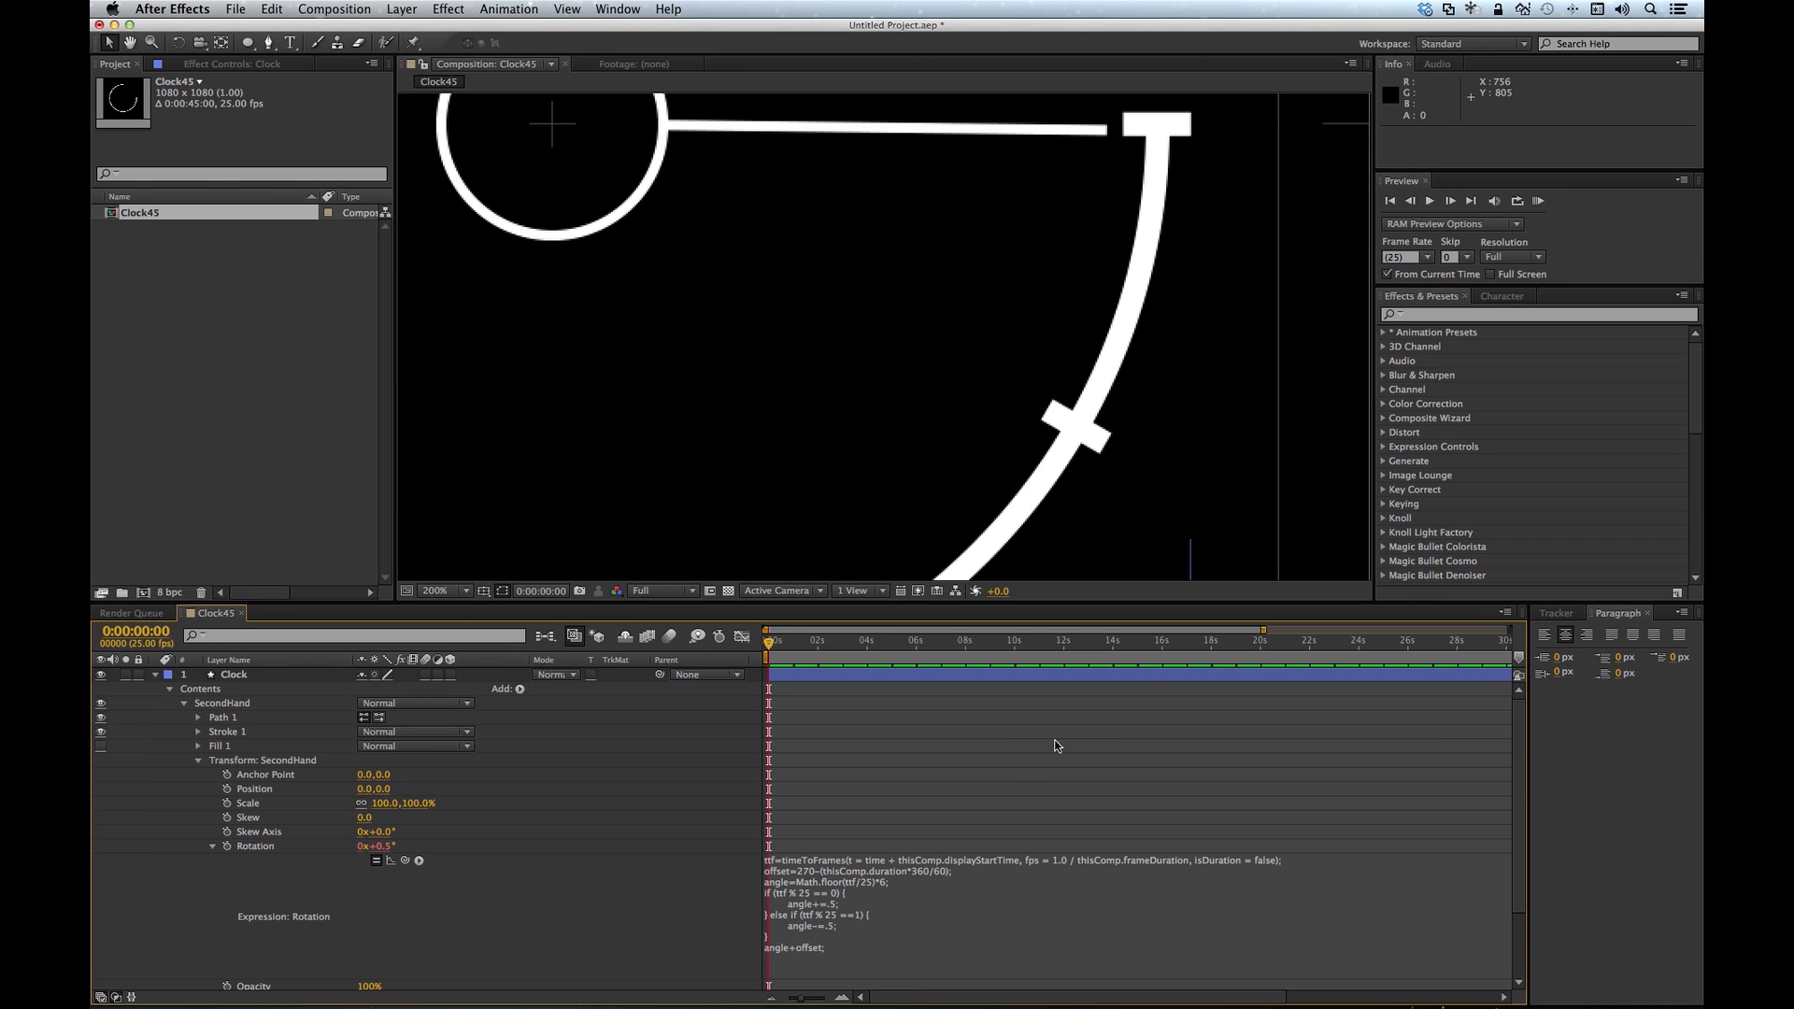
Step: Run a RAM preview of the second hand's ticking from the first frame and return to the start
{"action": "left_click", "coordinate": [1540, 201]}
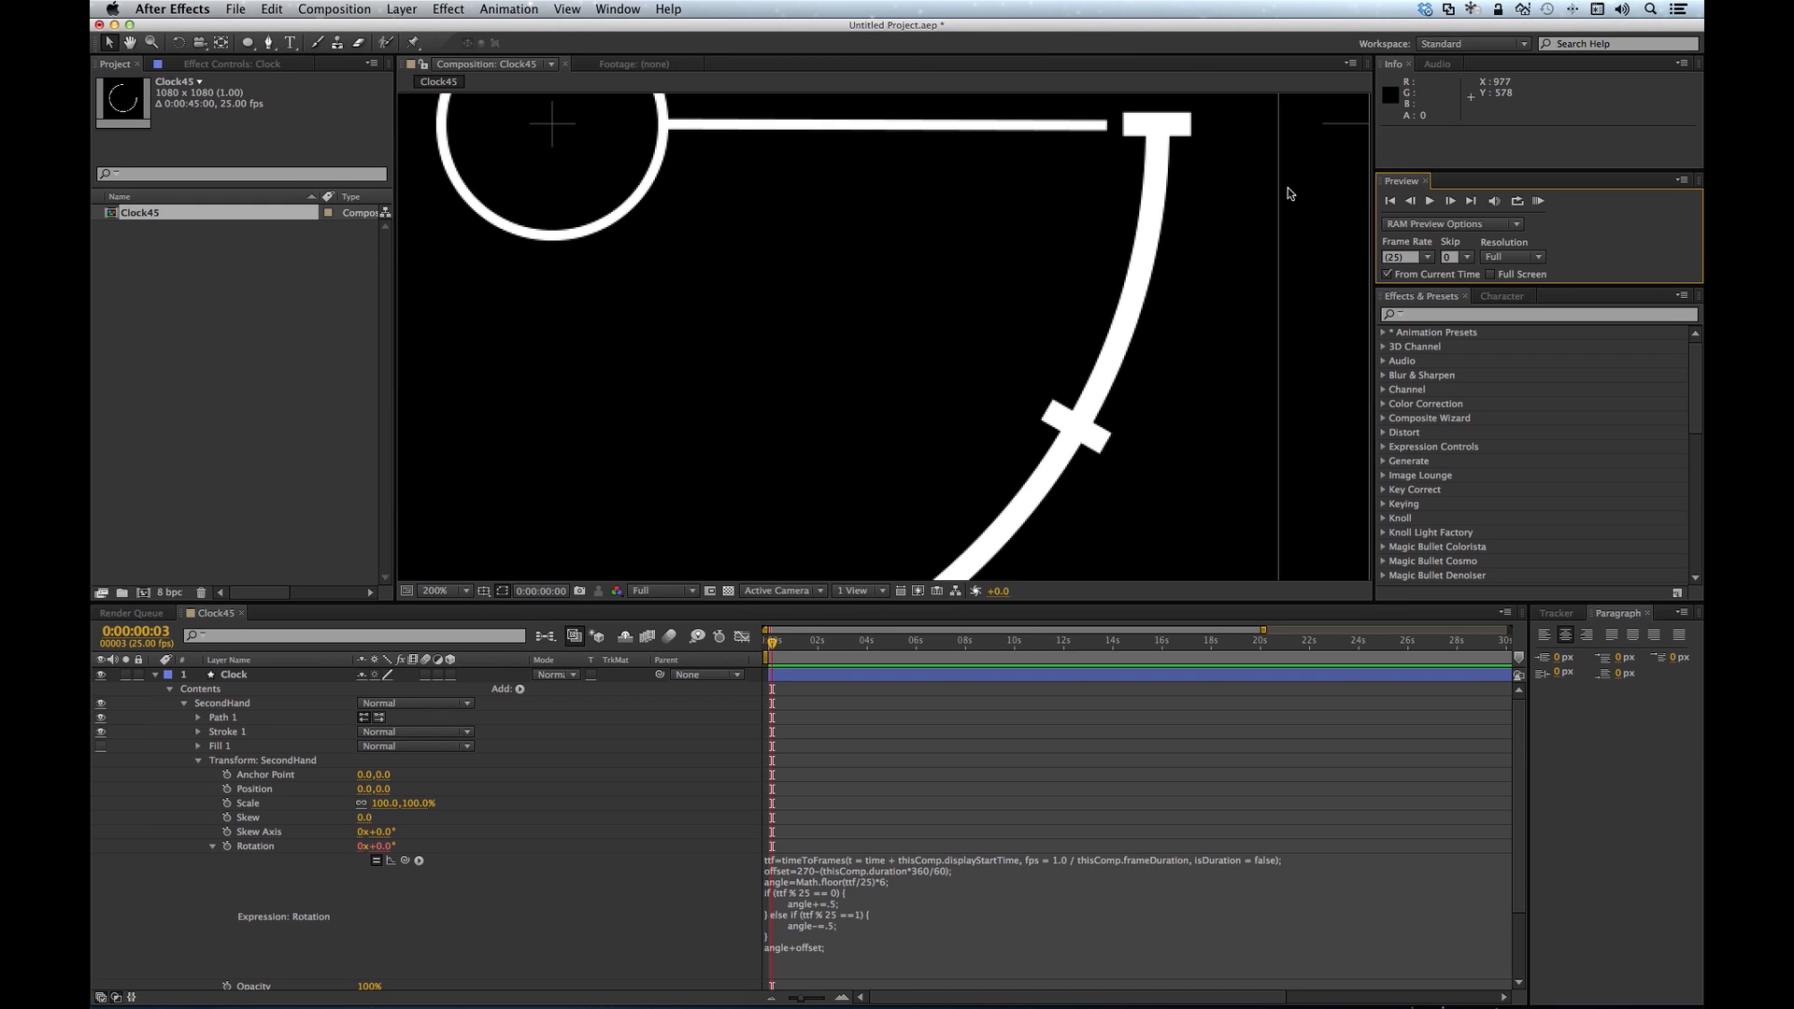
{"action": "left_click", "coordinate": [1523, 226]}
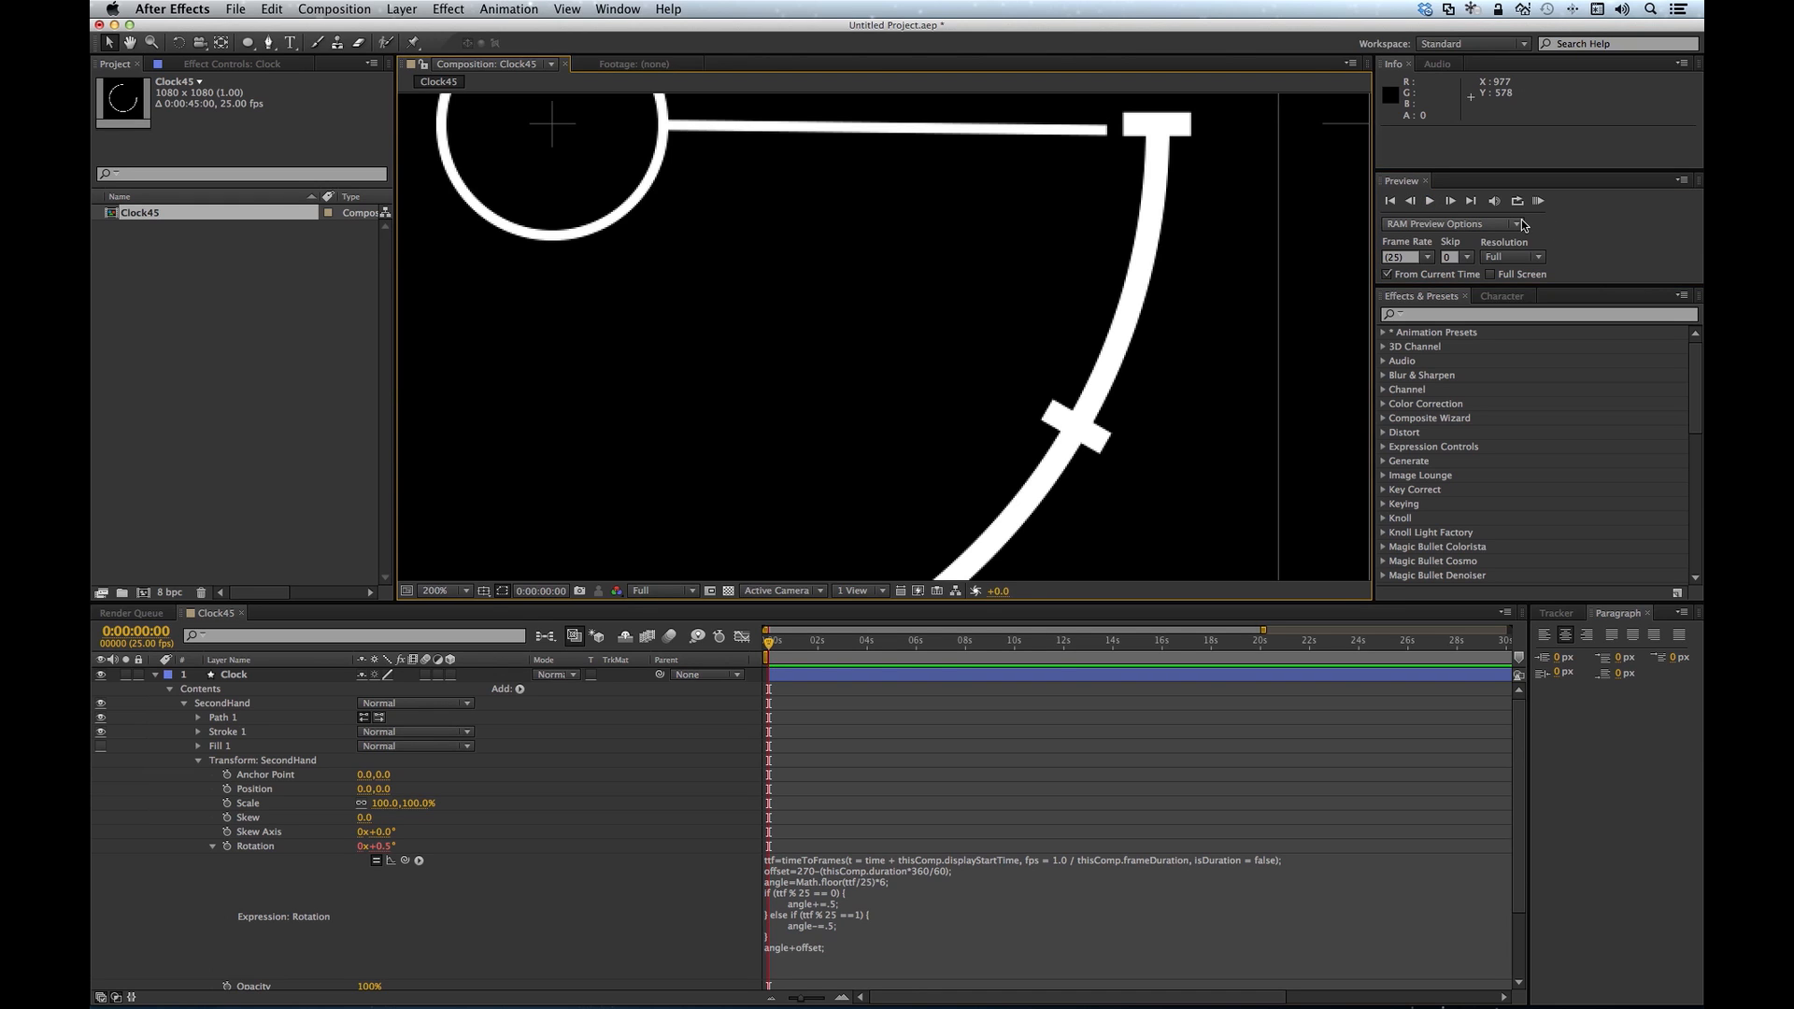
{"action": "left_click", "coordinate": [1539, 202]}
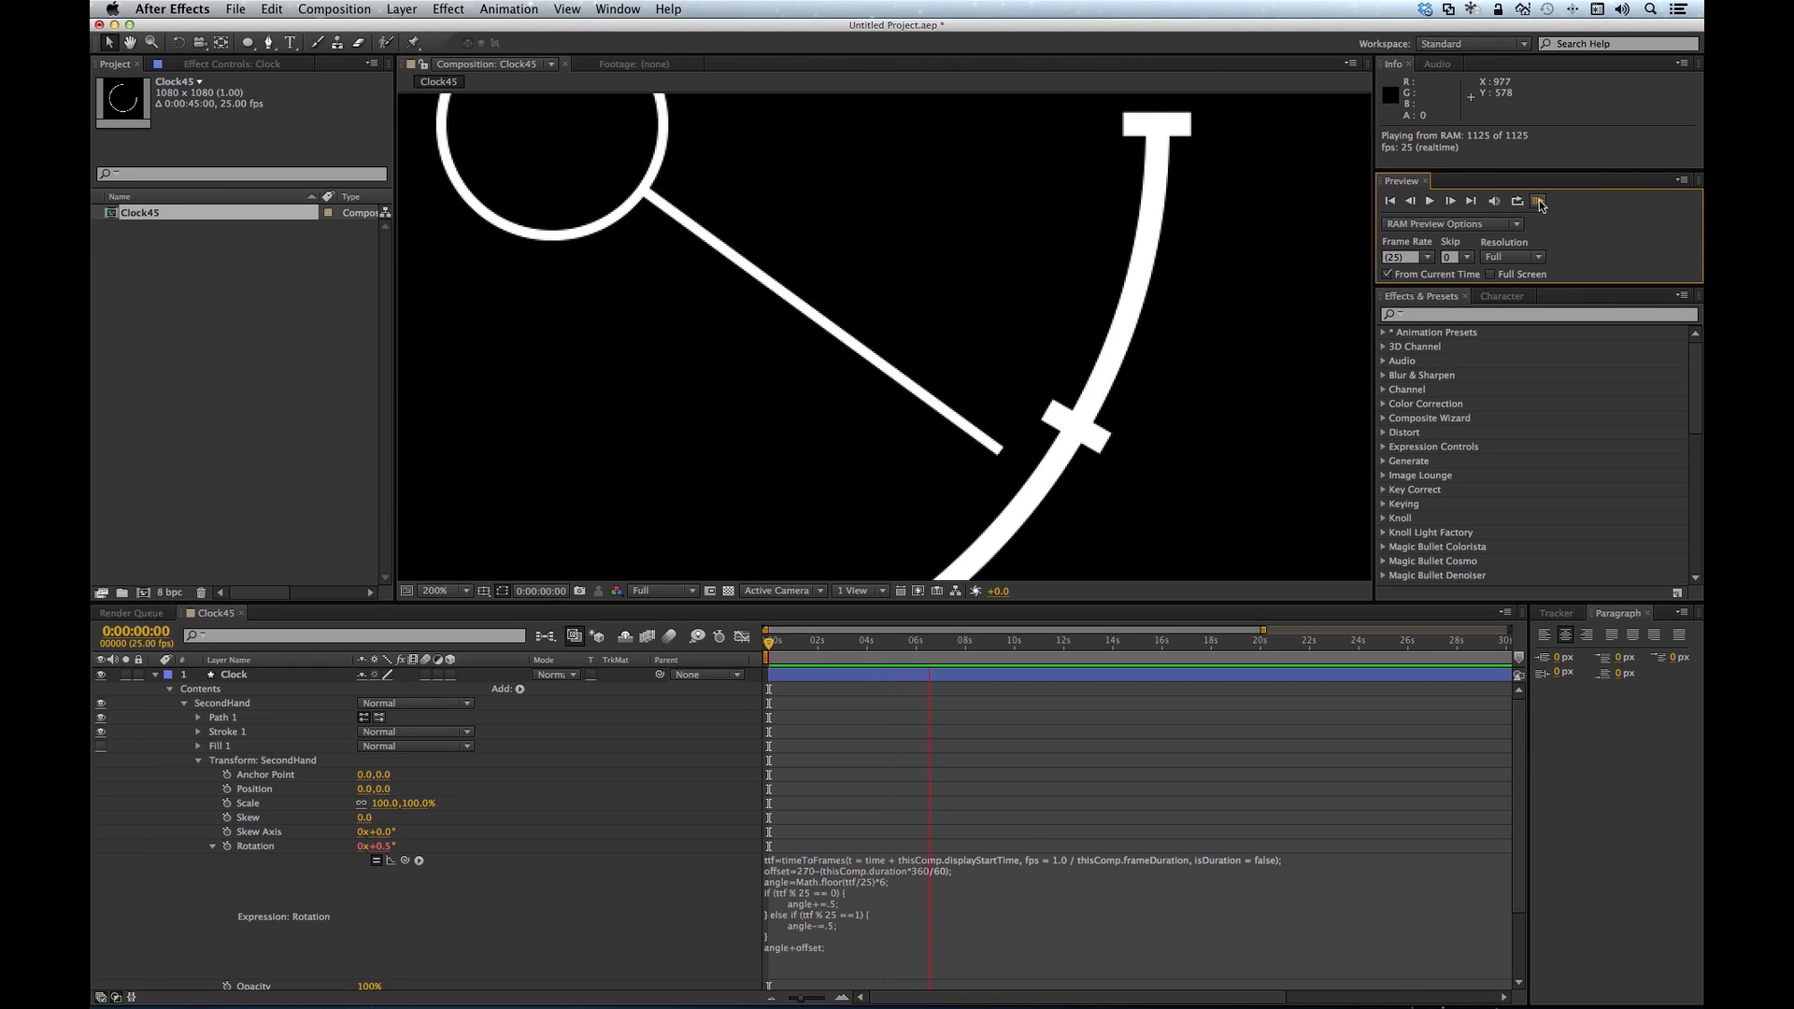
{"action": "left_click", "coordinate": [1540, 204]}
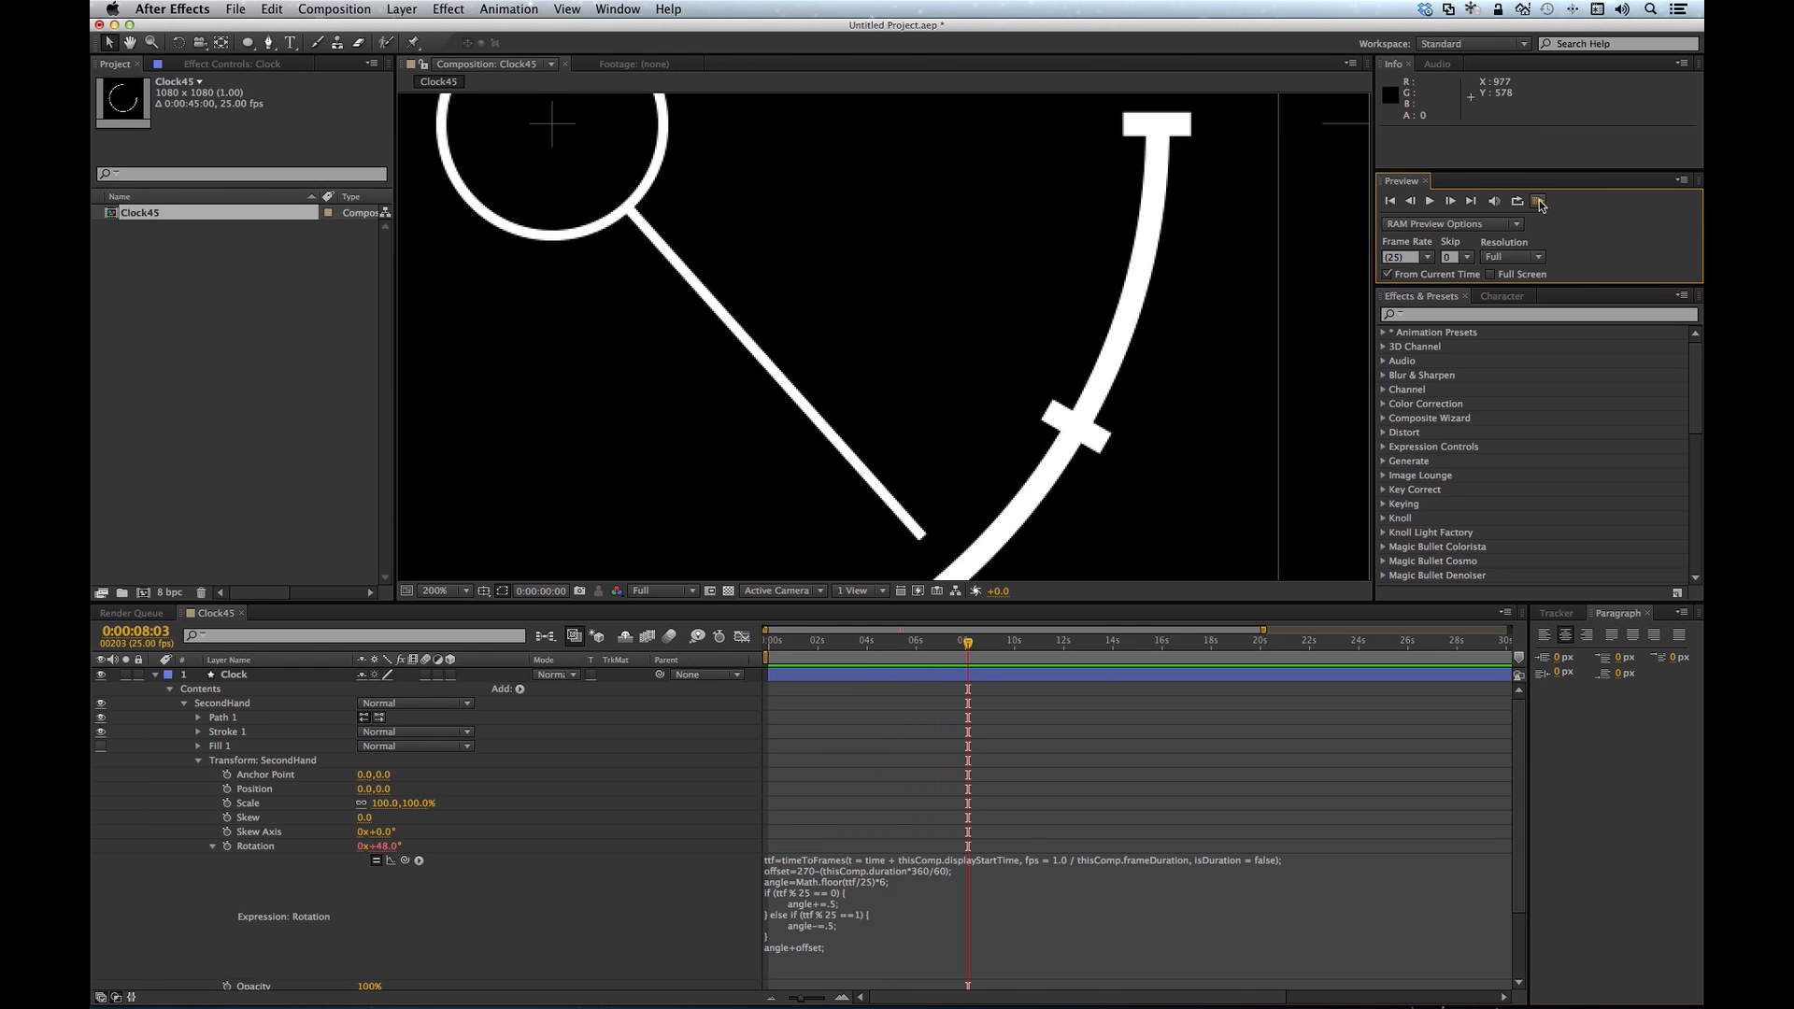
{"action": "key", "text": "Home"}
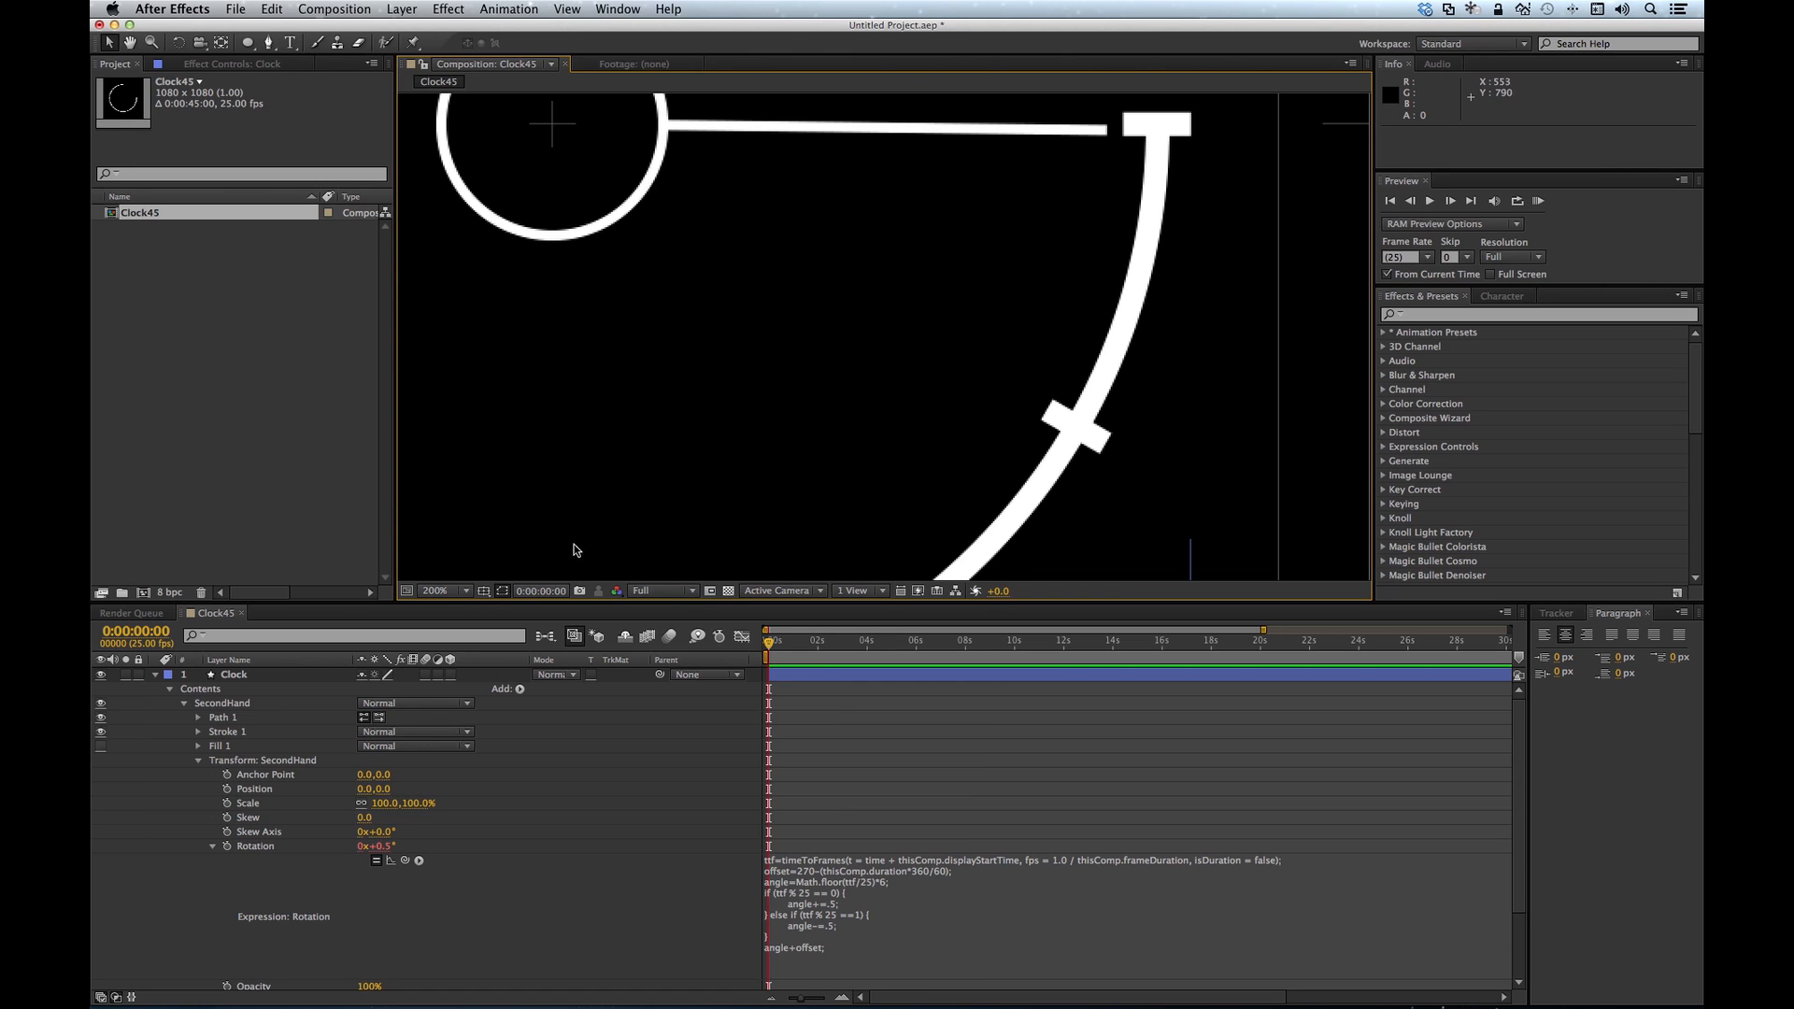
Step: Fit the whole clock in the composition view and collapse the SecondHand group and the Clock layer
{"action": "left_click", "coordinate": [452, 589]}
{"action": "left_click", "coordinate": [467, 606]}
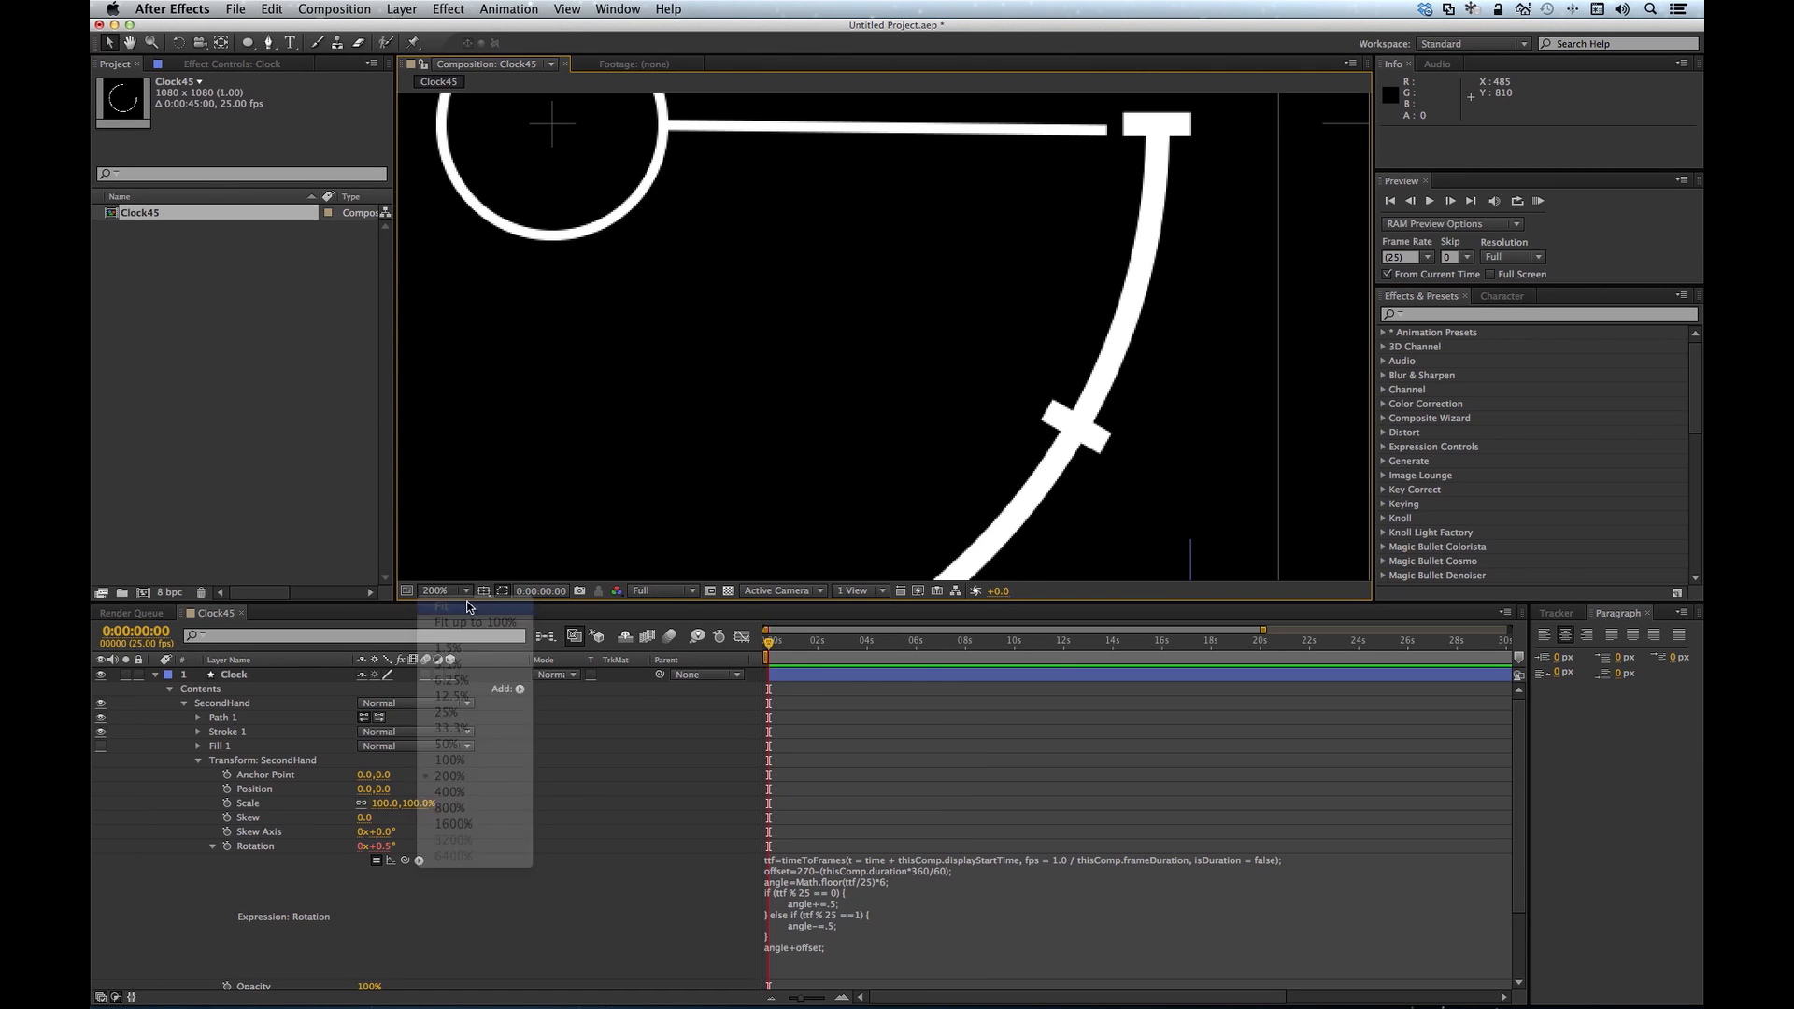
{"action": "left_click", "coordinate": [186, 707]}
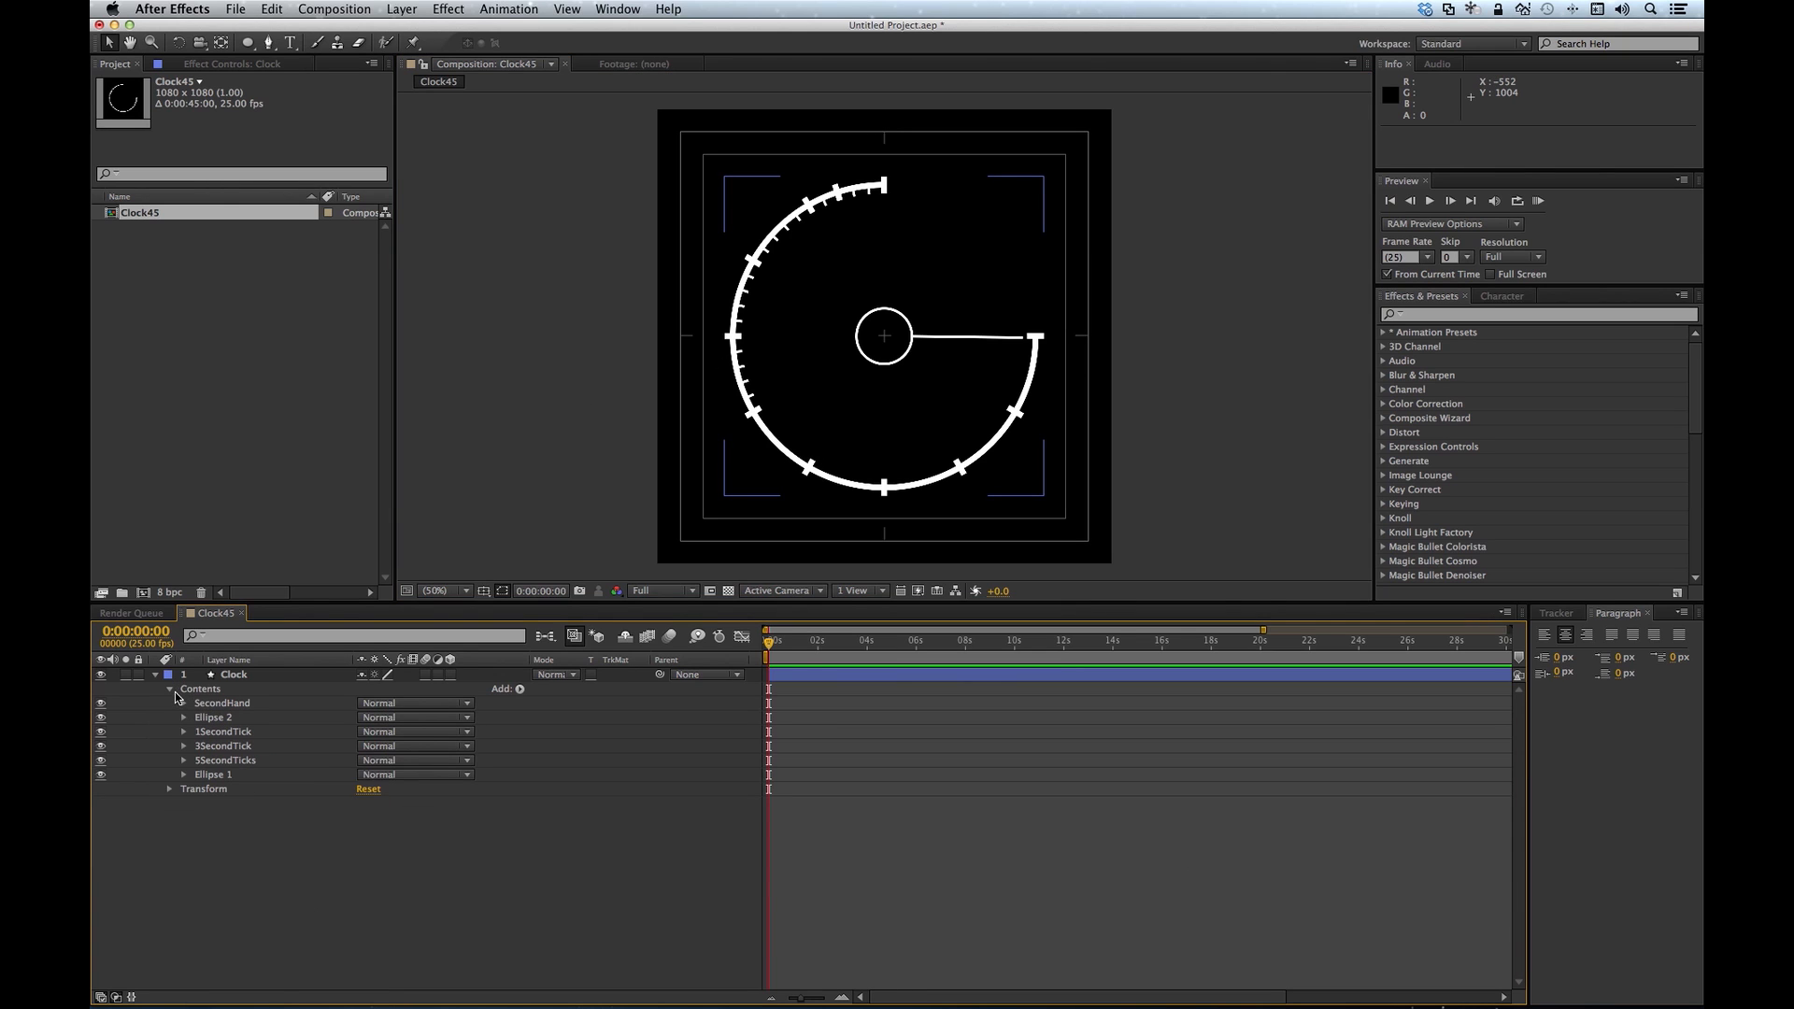
{"action": "left_click", "coordinate": [155, 675]}
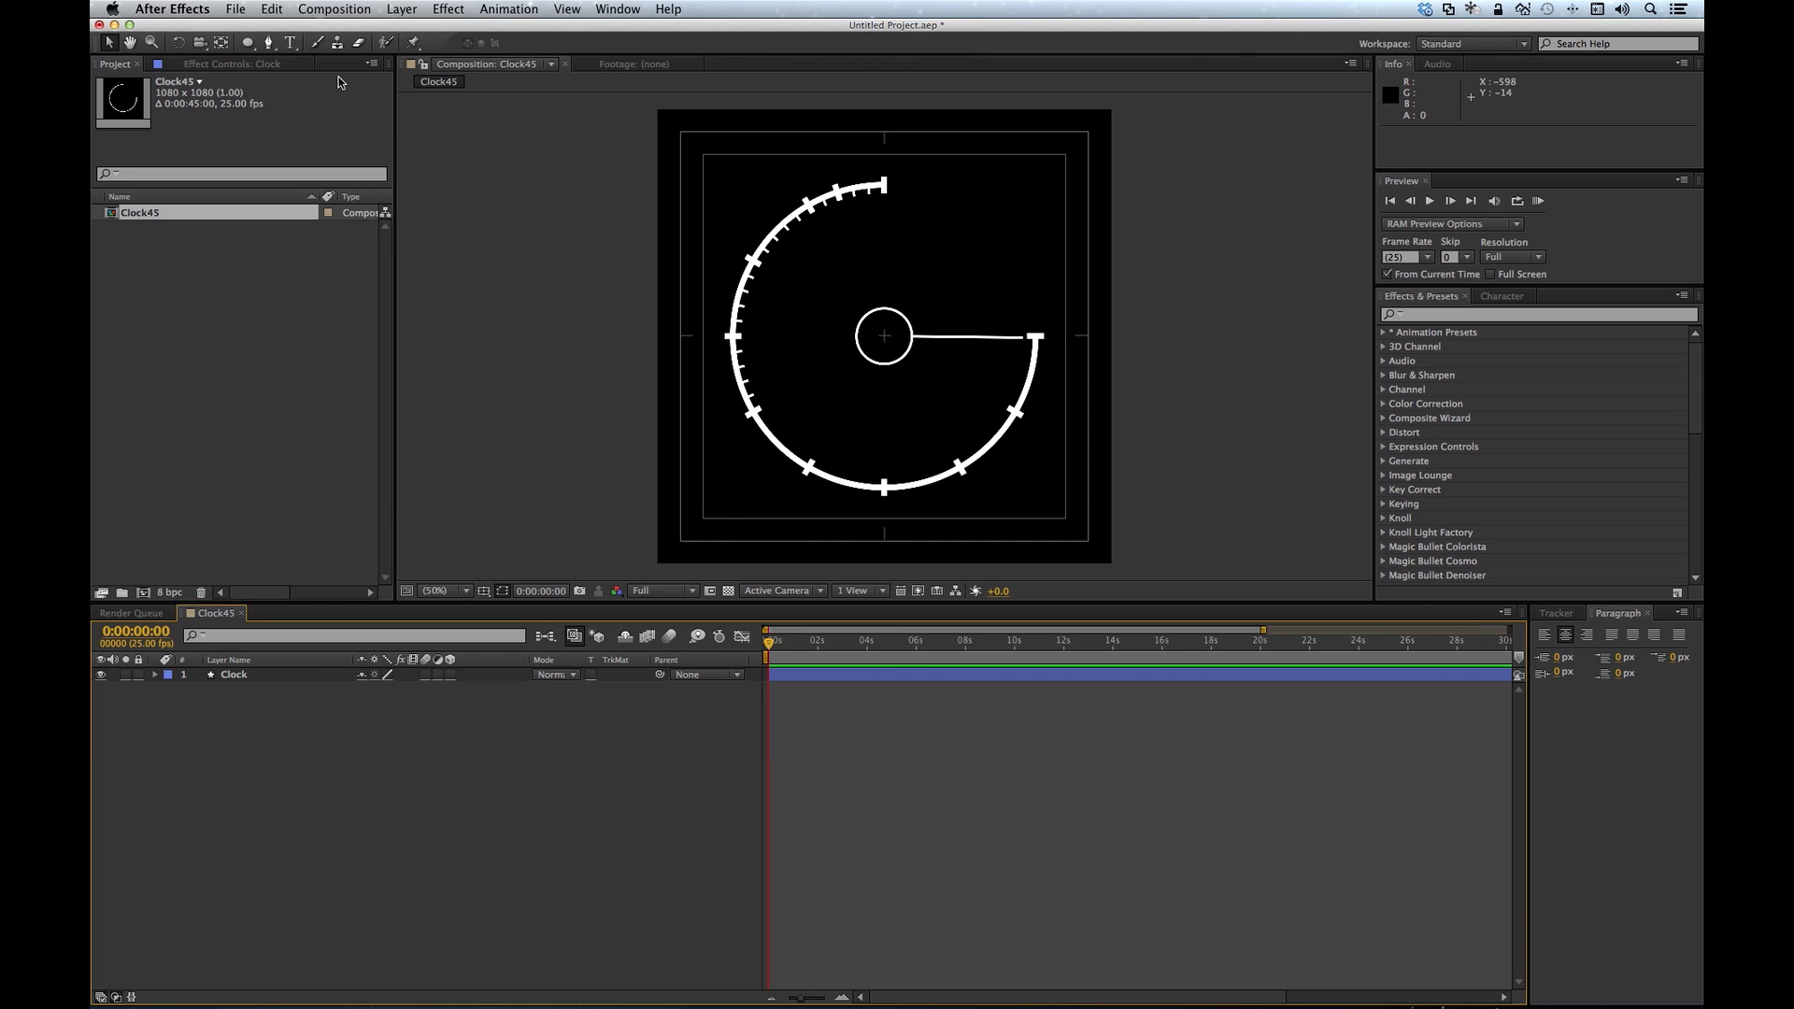
Step: Add a text layer reading x just above the central circle and set its font size to 37 px
{"action": "left_click", "coordinate": [290, 42]}
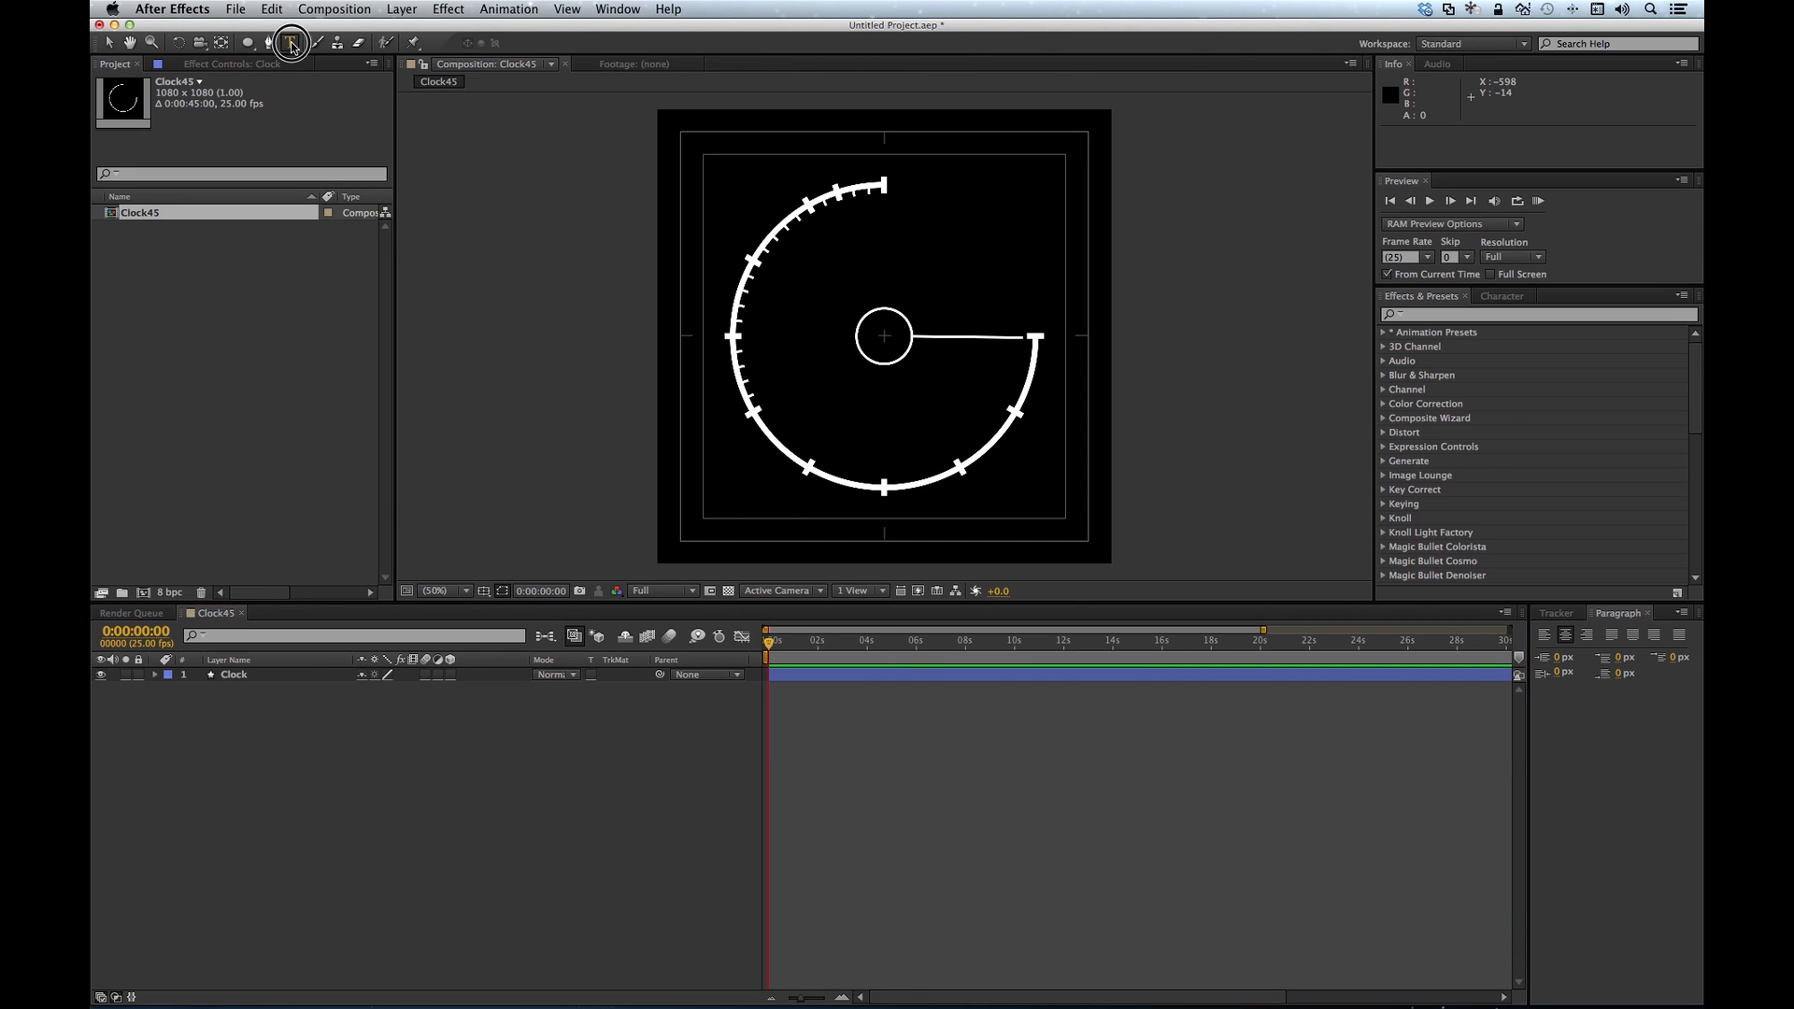
{"action": "left_click", "coordinate": [880, 292]}
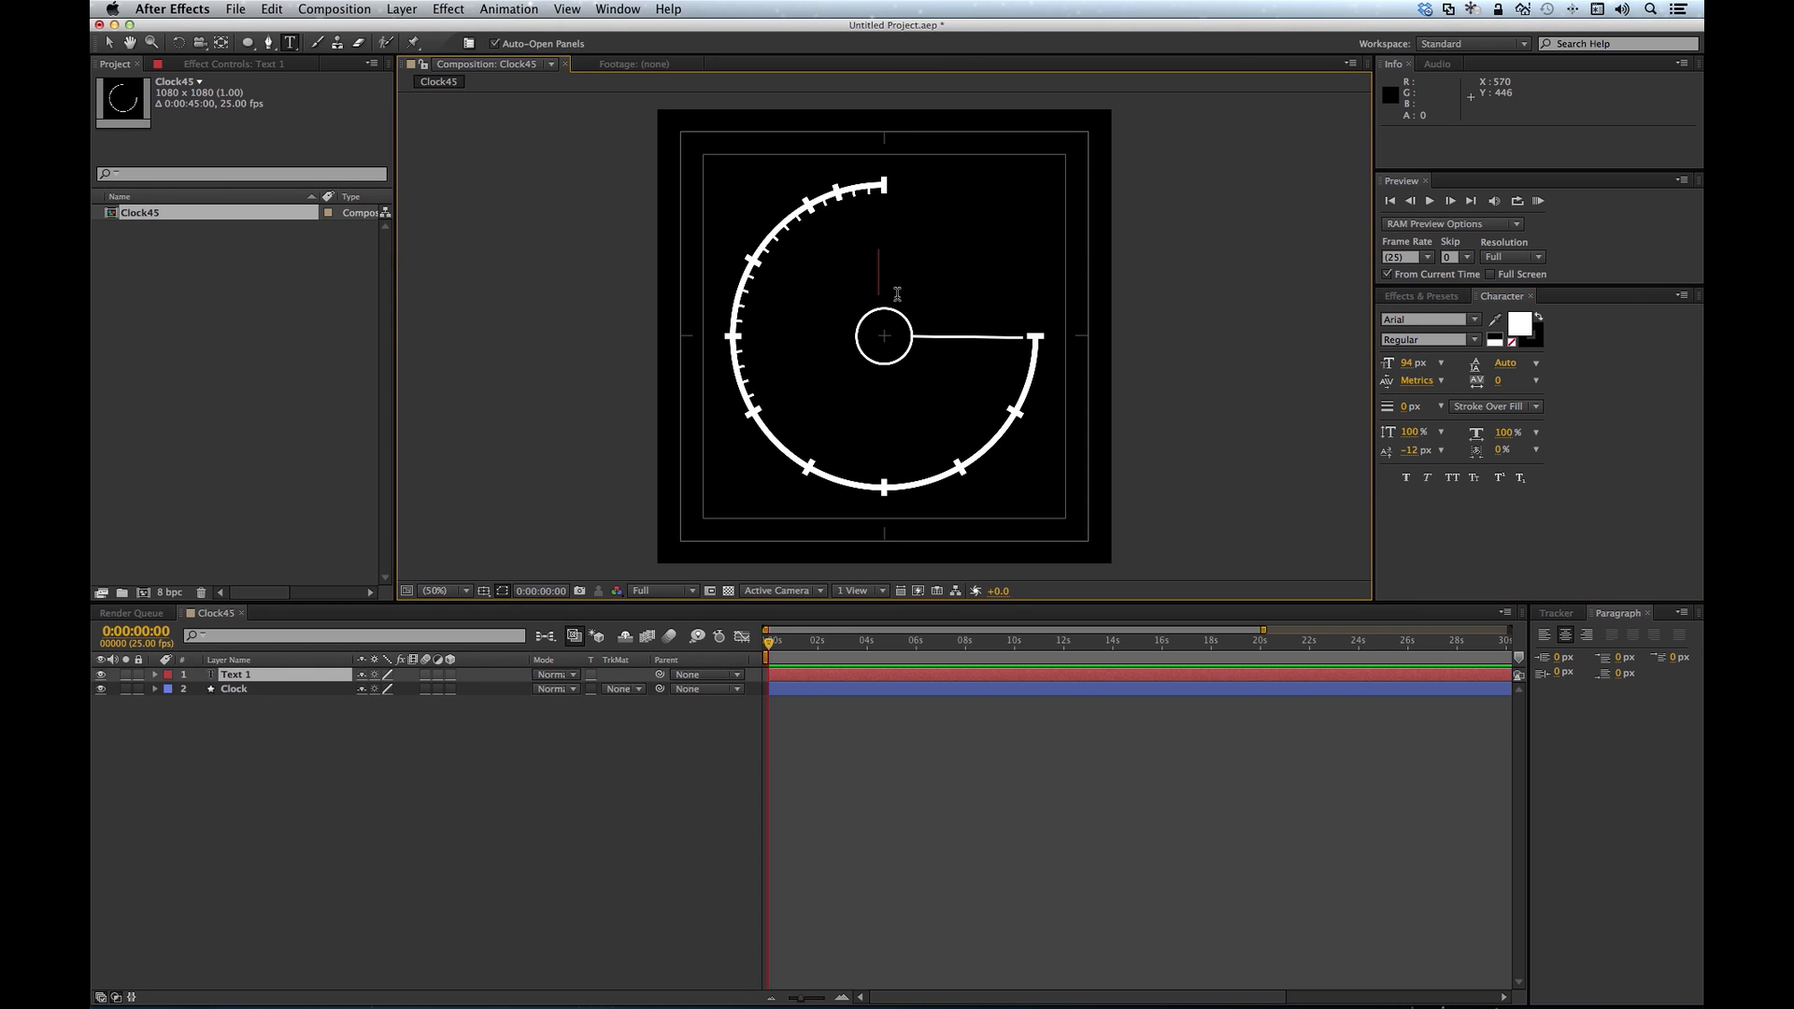
{"action": "type", "text": "x"}
{"action": "key", "text": "KP_Enter"}
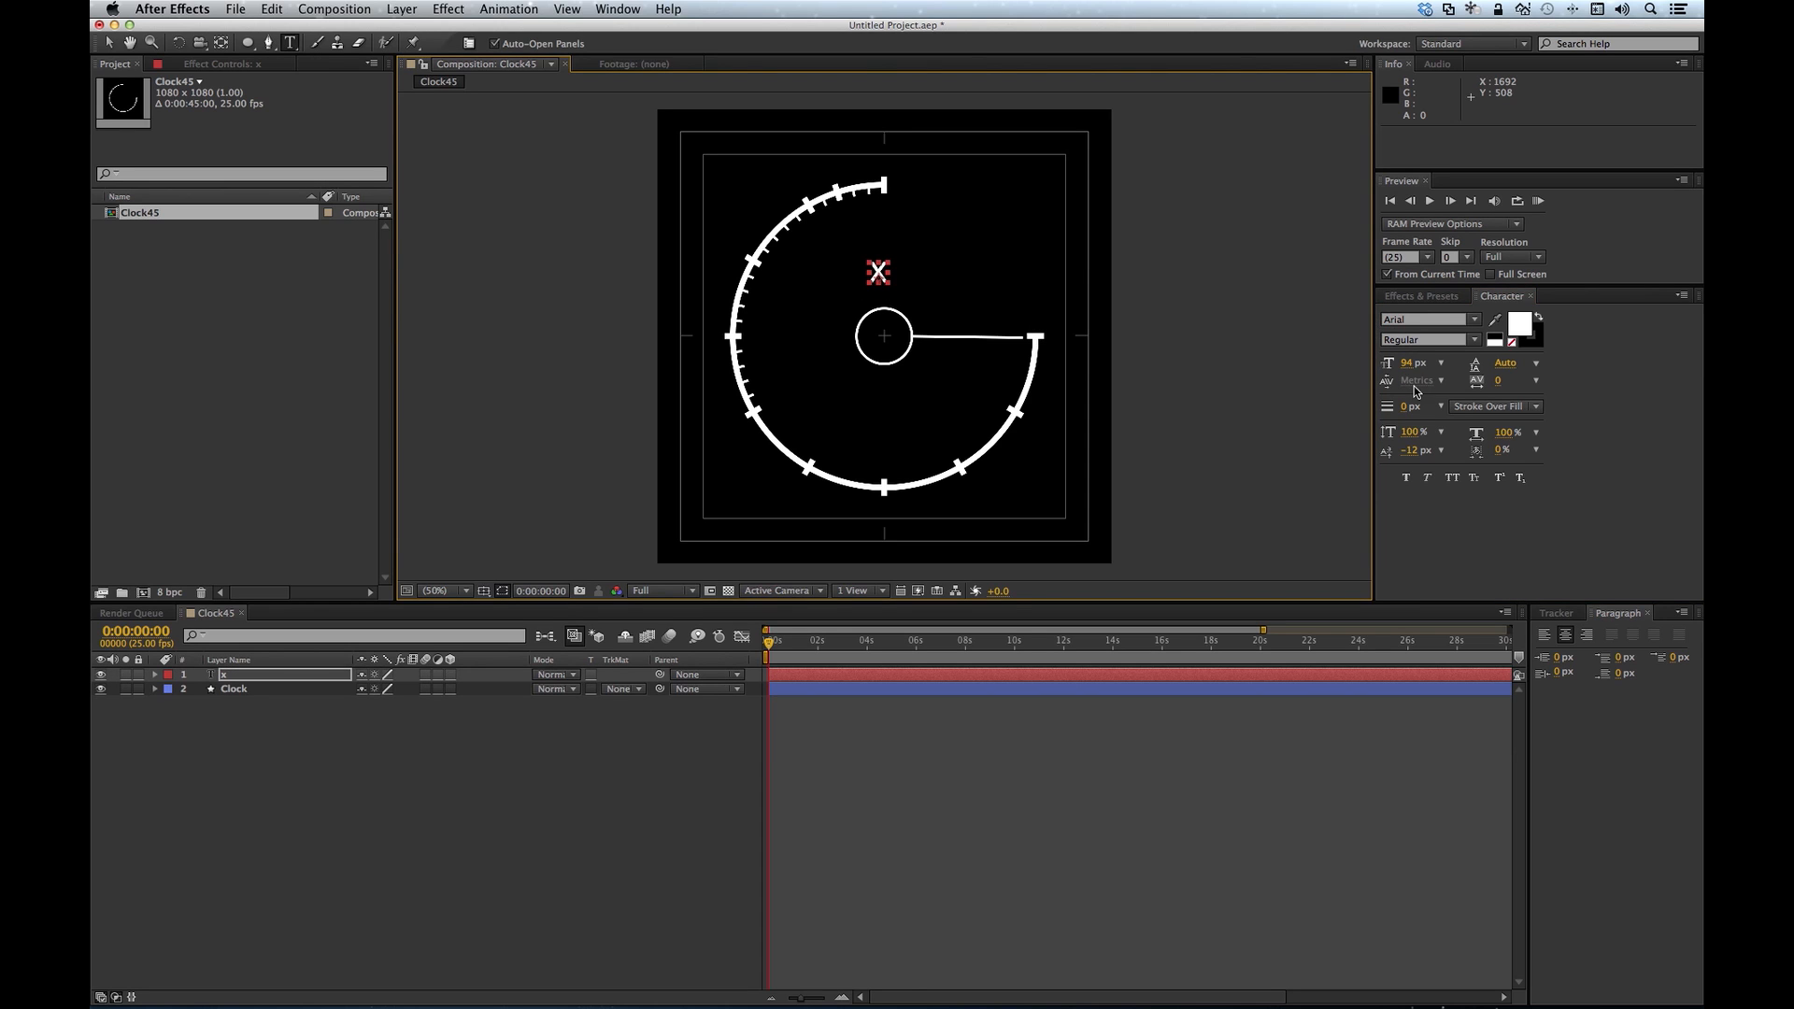
{"action": "left_click_drag", "start_coordinate": [1410, 369], "coordinate": [1357, 369]}
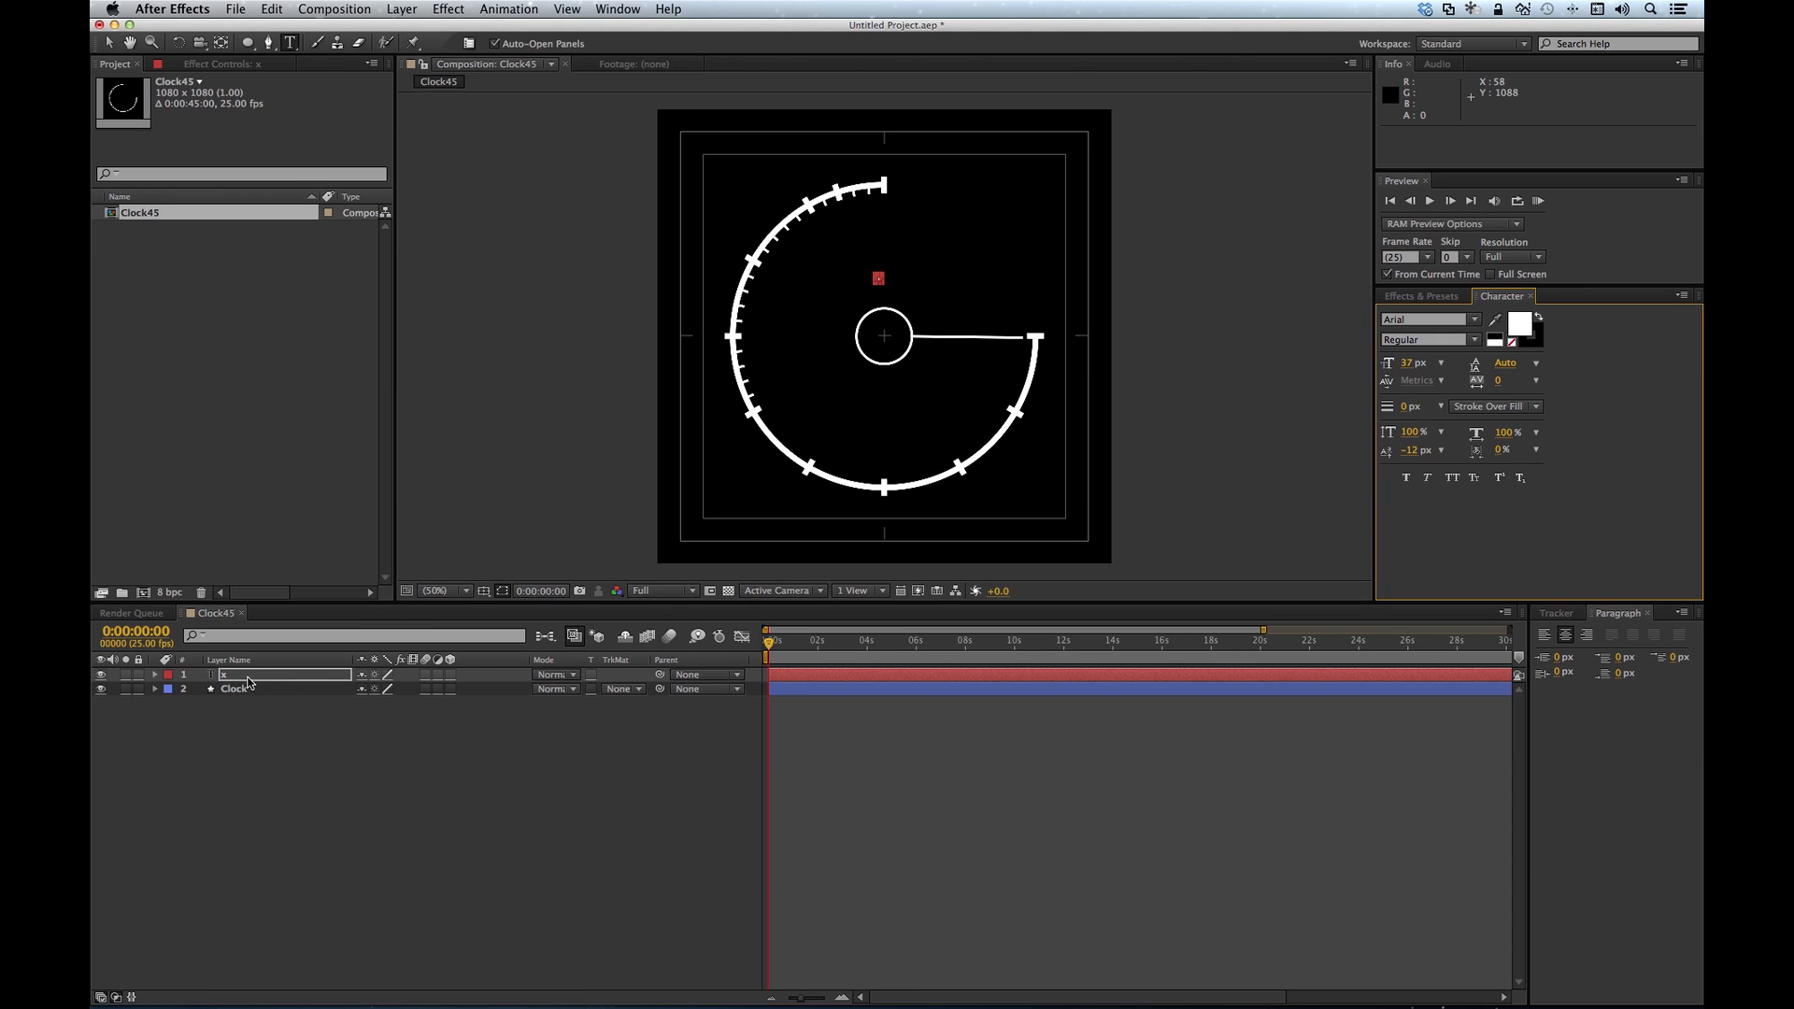
Step: Give the x text layer's Source Text the expression name
{"action": "left_click", "coordinate": [155, 674]}
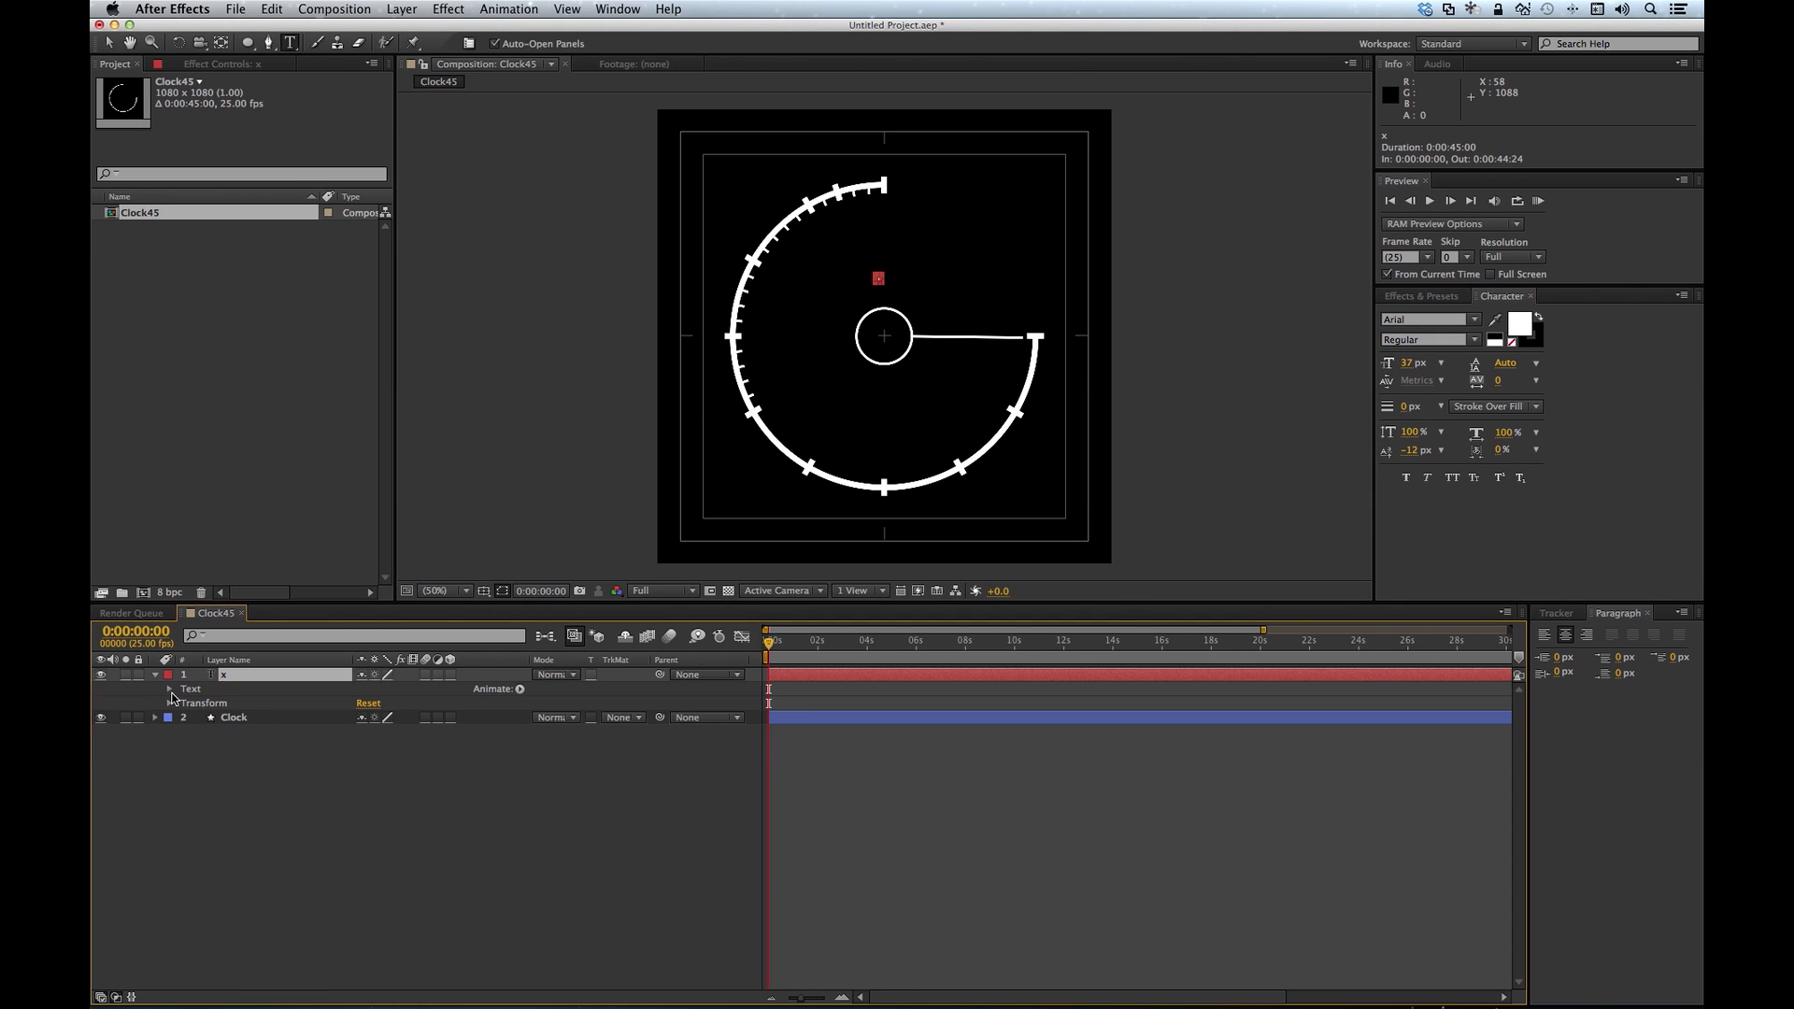
{"action": "left_click", "coordinate": [170, 691]}
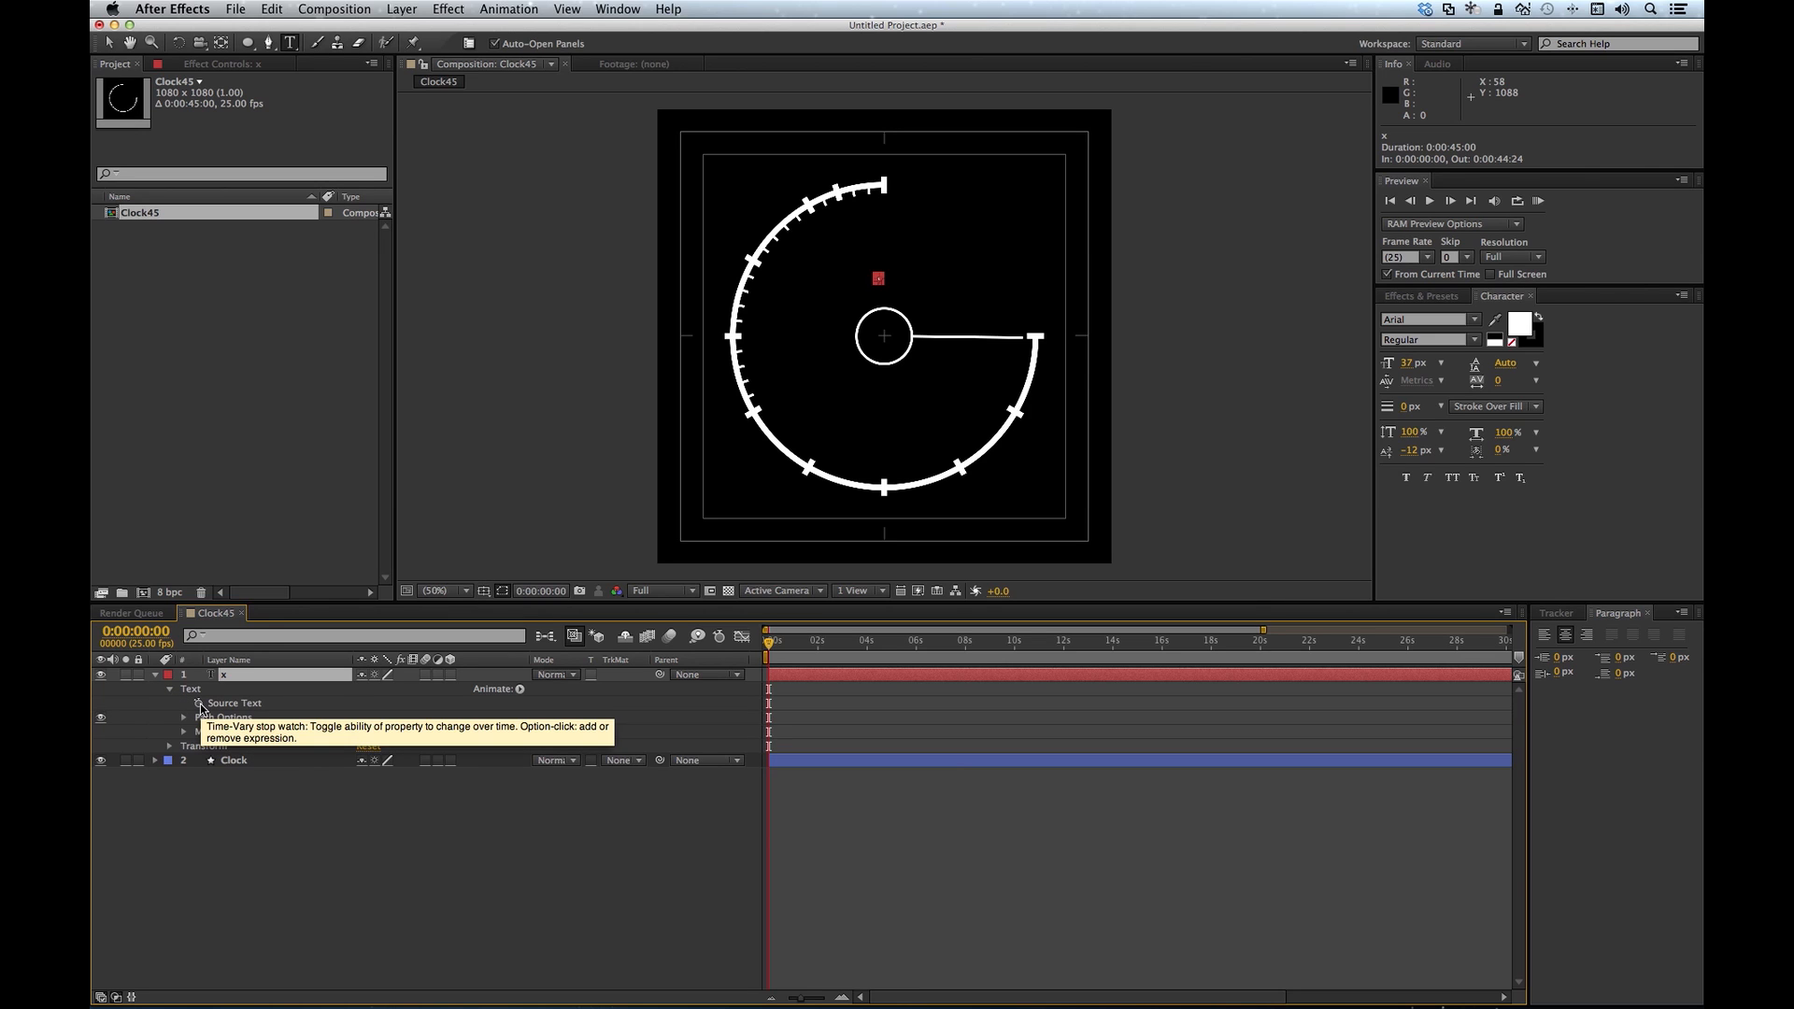
{"action": "left_click", "coordinate": [200, 706], "text": "alt"}
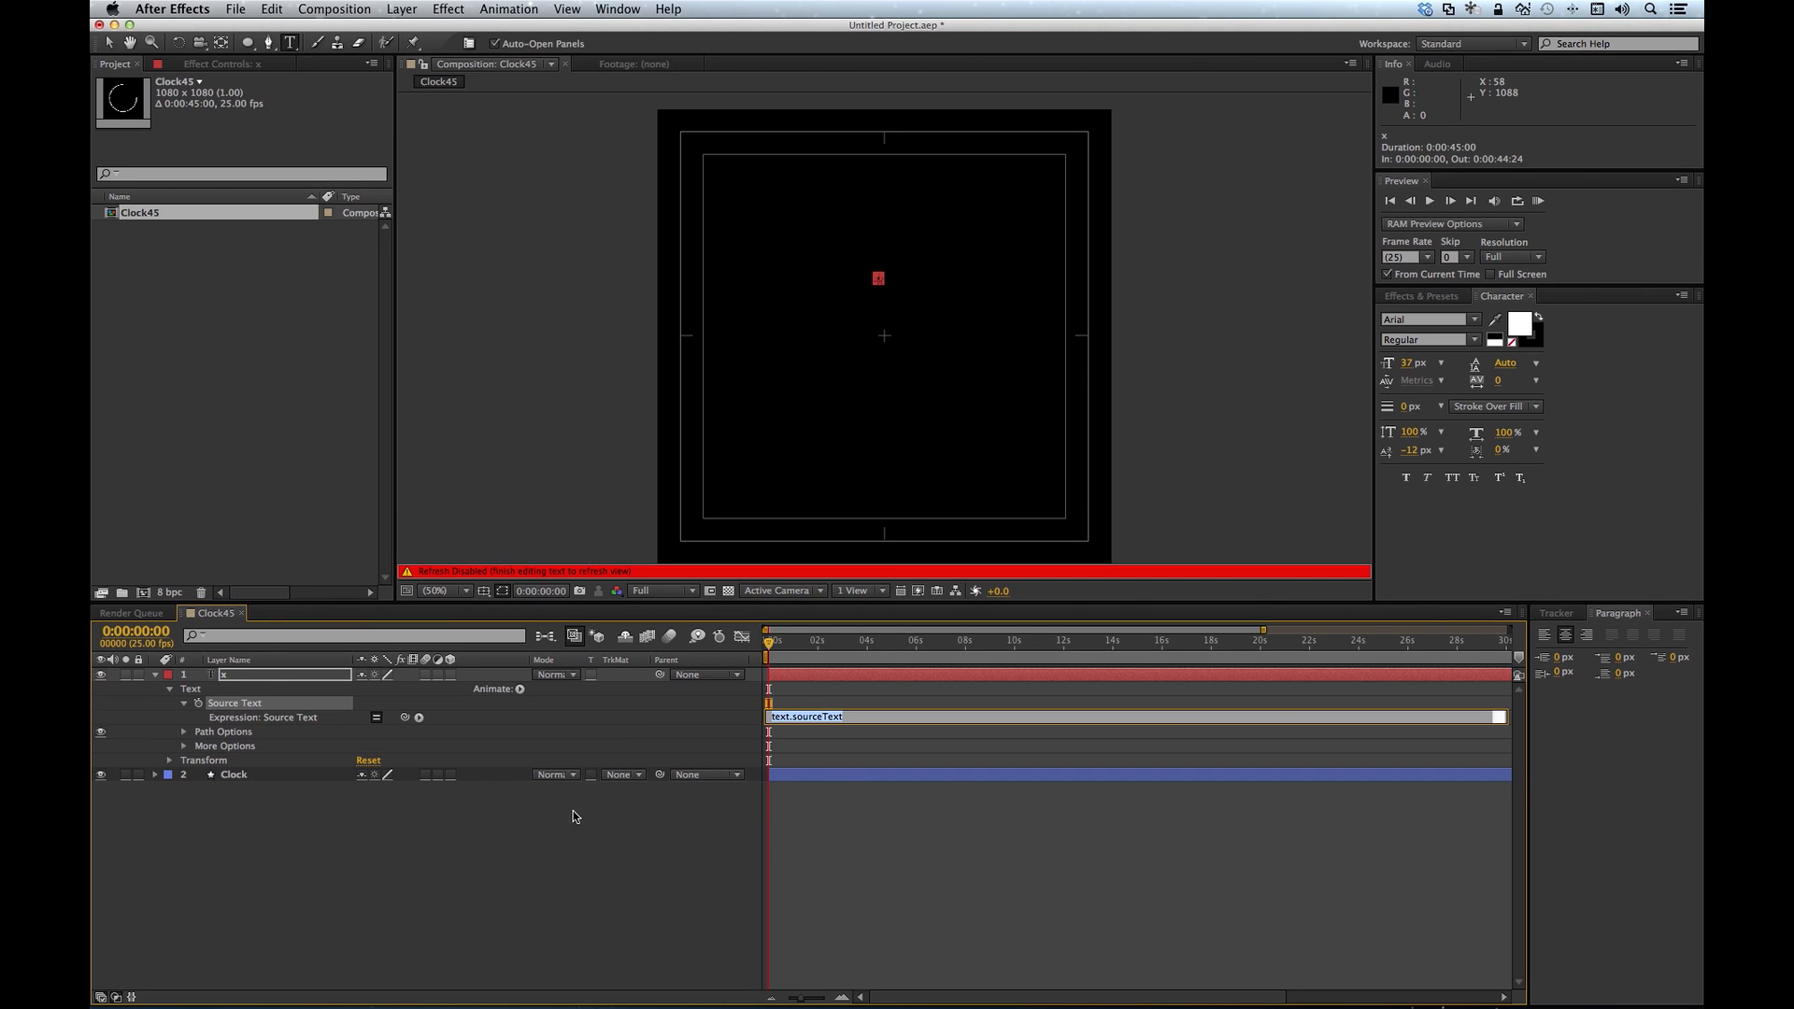
{"action": "type", "text": "name"}
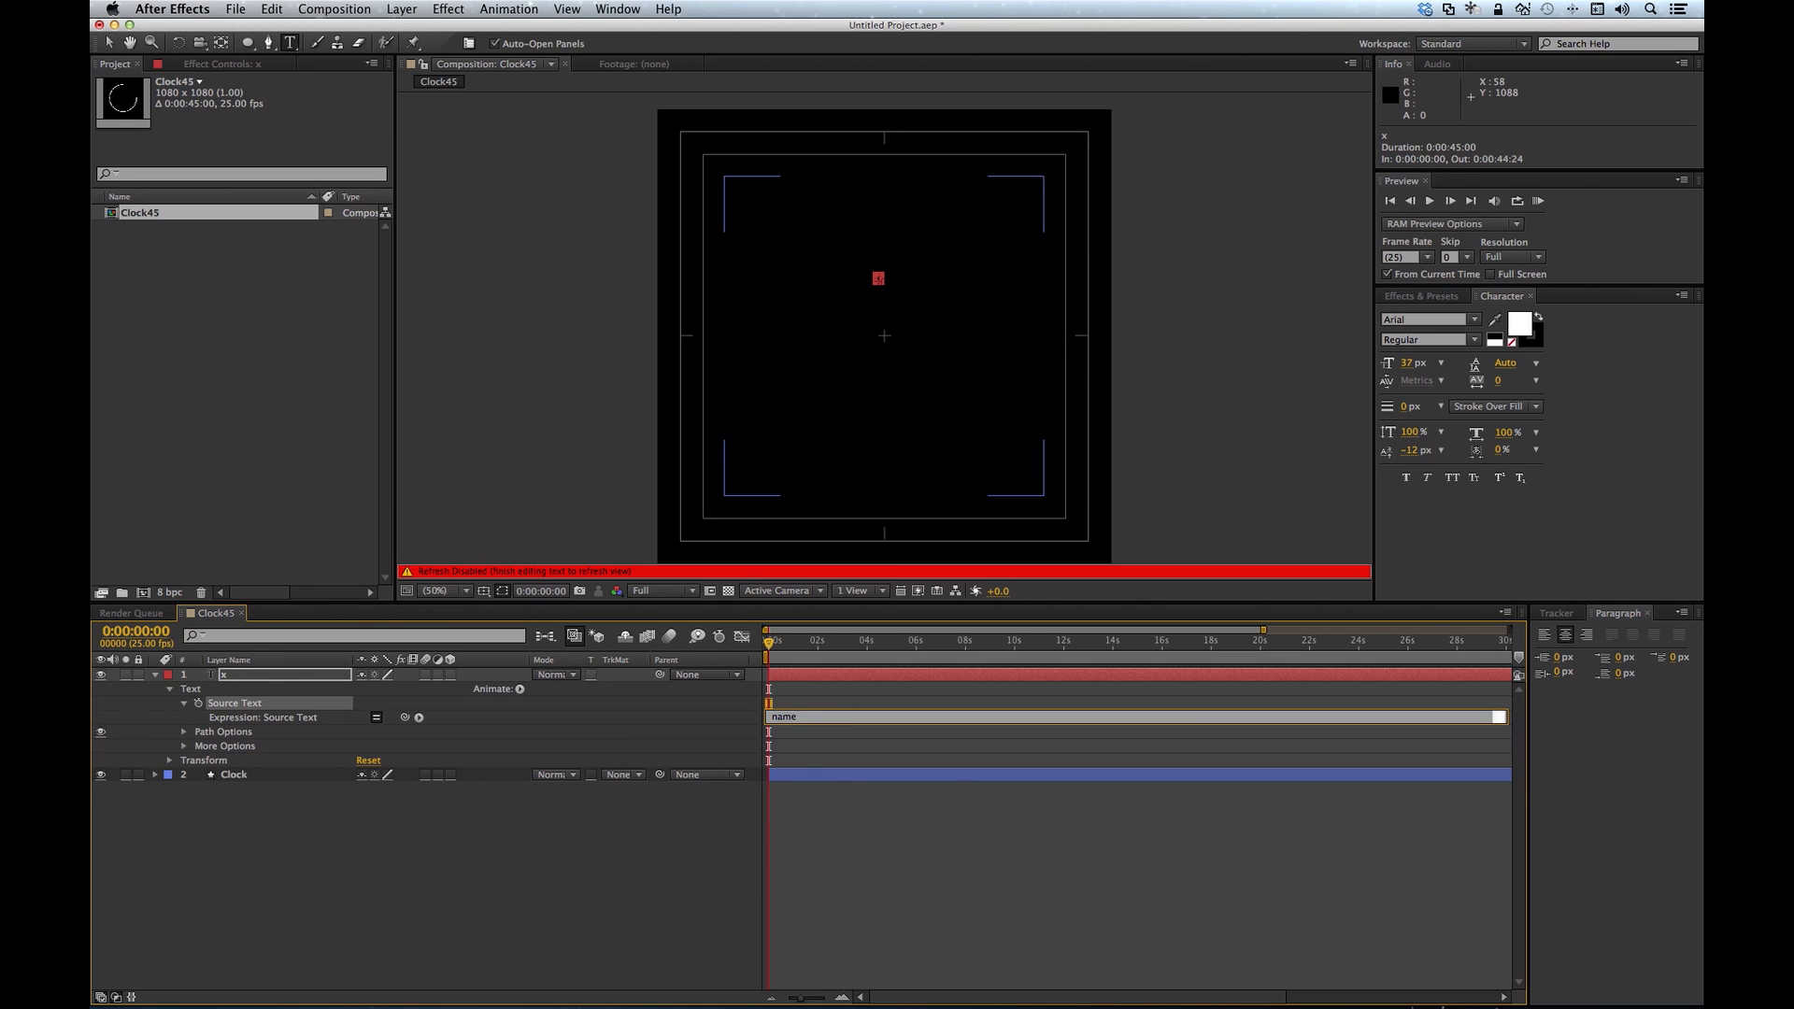
{"action": "key", "text": "KP_Enter"}
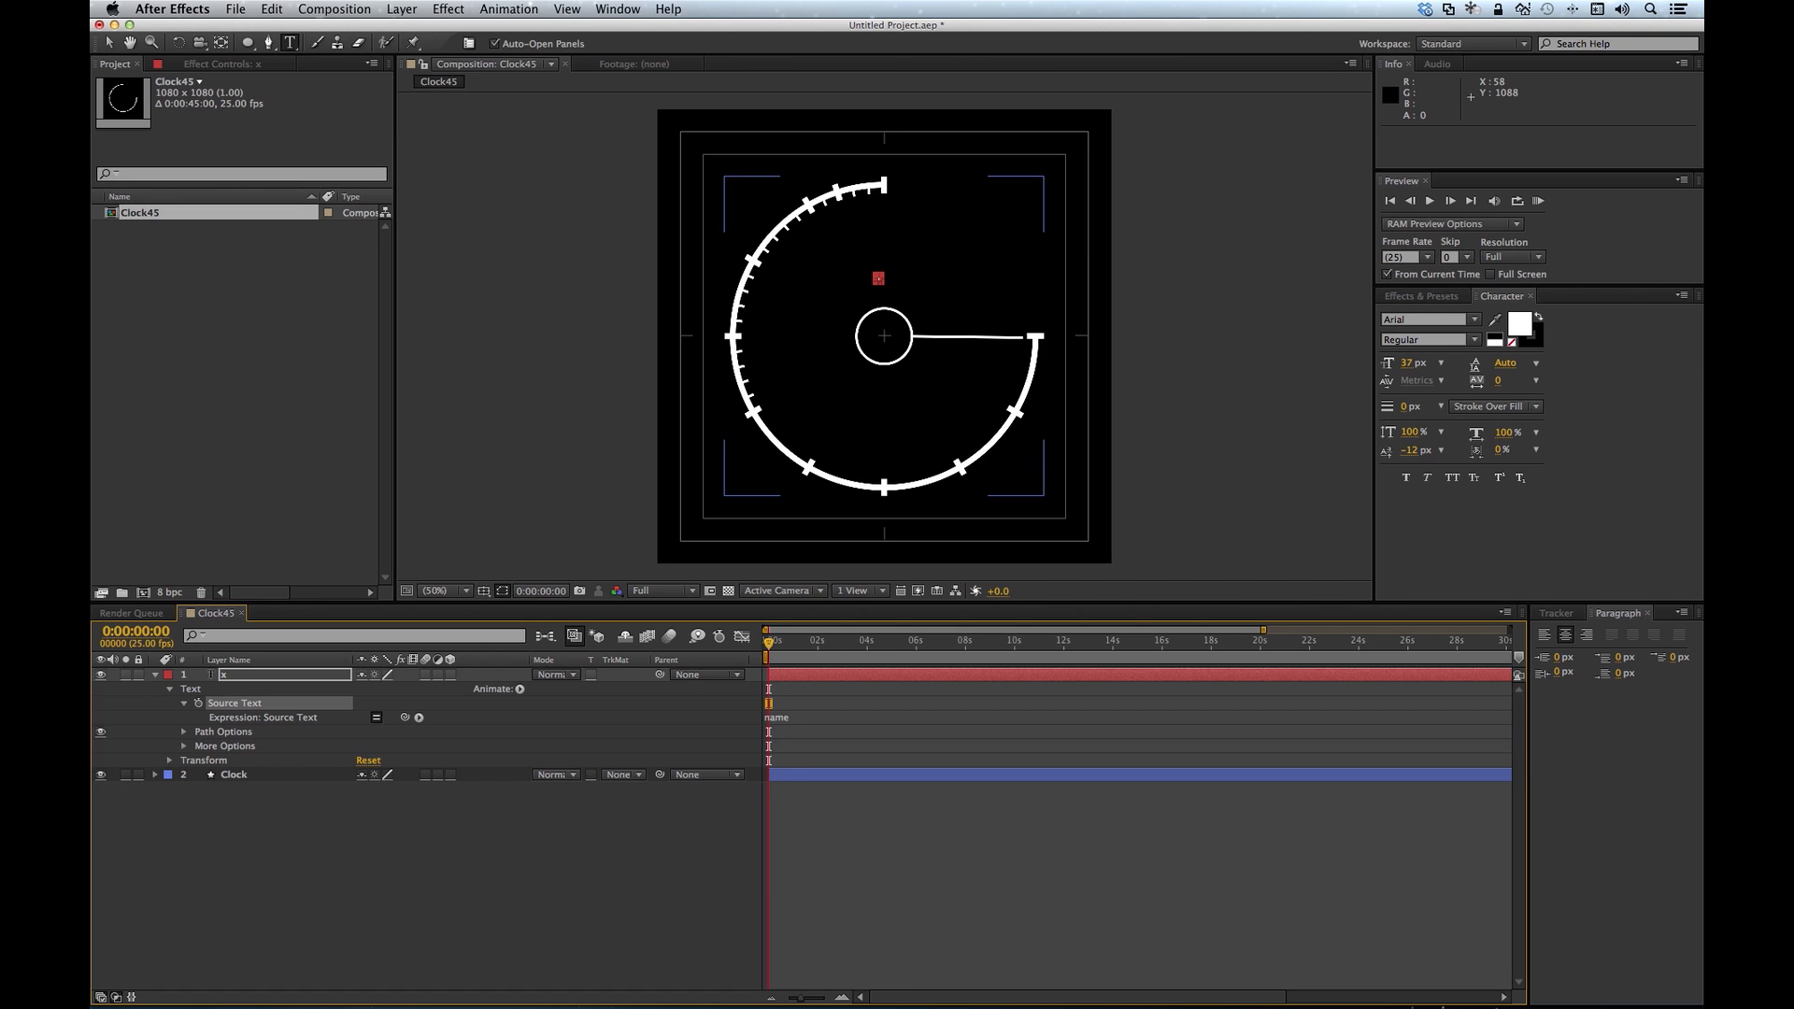
Step: Rename the text layer as 0, deselect it and return to the Selection tool
{"action": "left_click", "coordinate": [231, 678]}
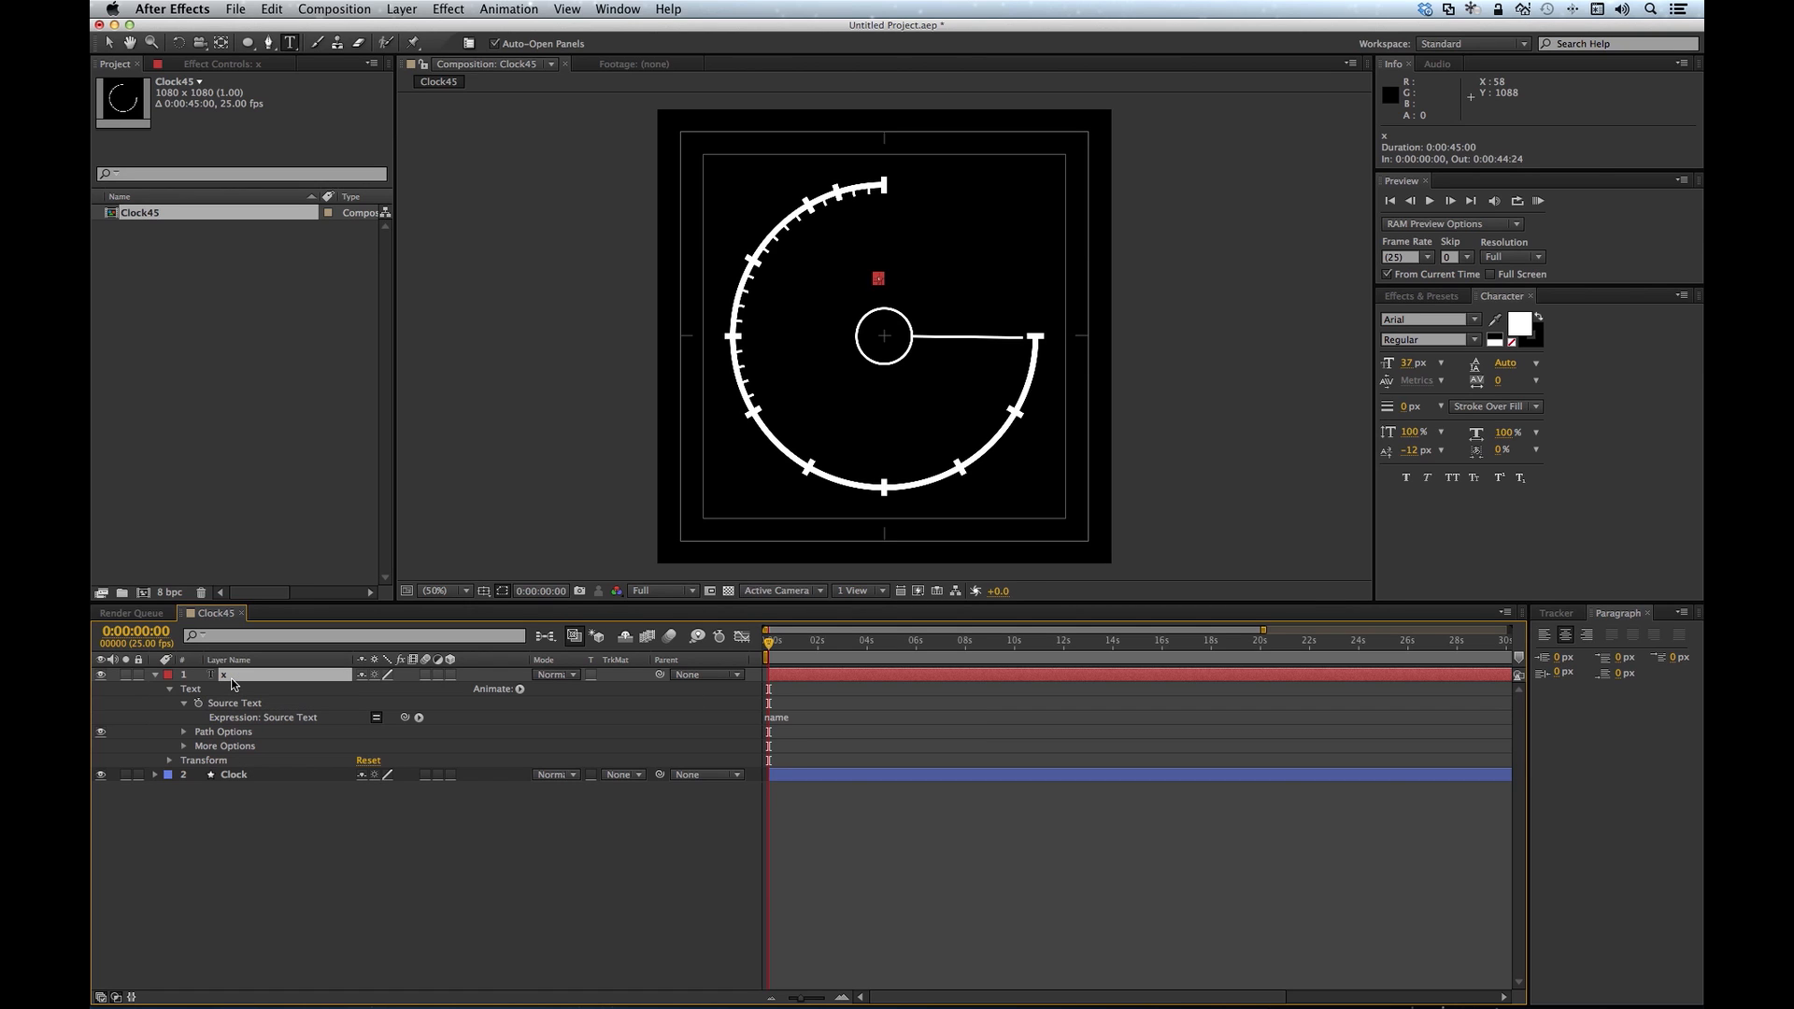
{"action": "key", "text": "Return"}
{"action": "type", "text": "0"}
{"action": "key", "text": "Return"}
{"action": "left_click", "coordinate": [427, 835]}
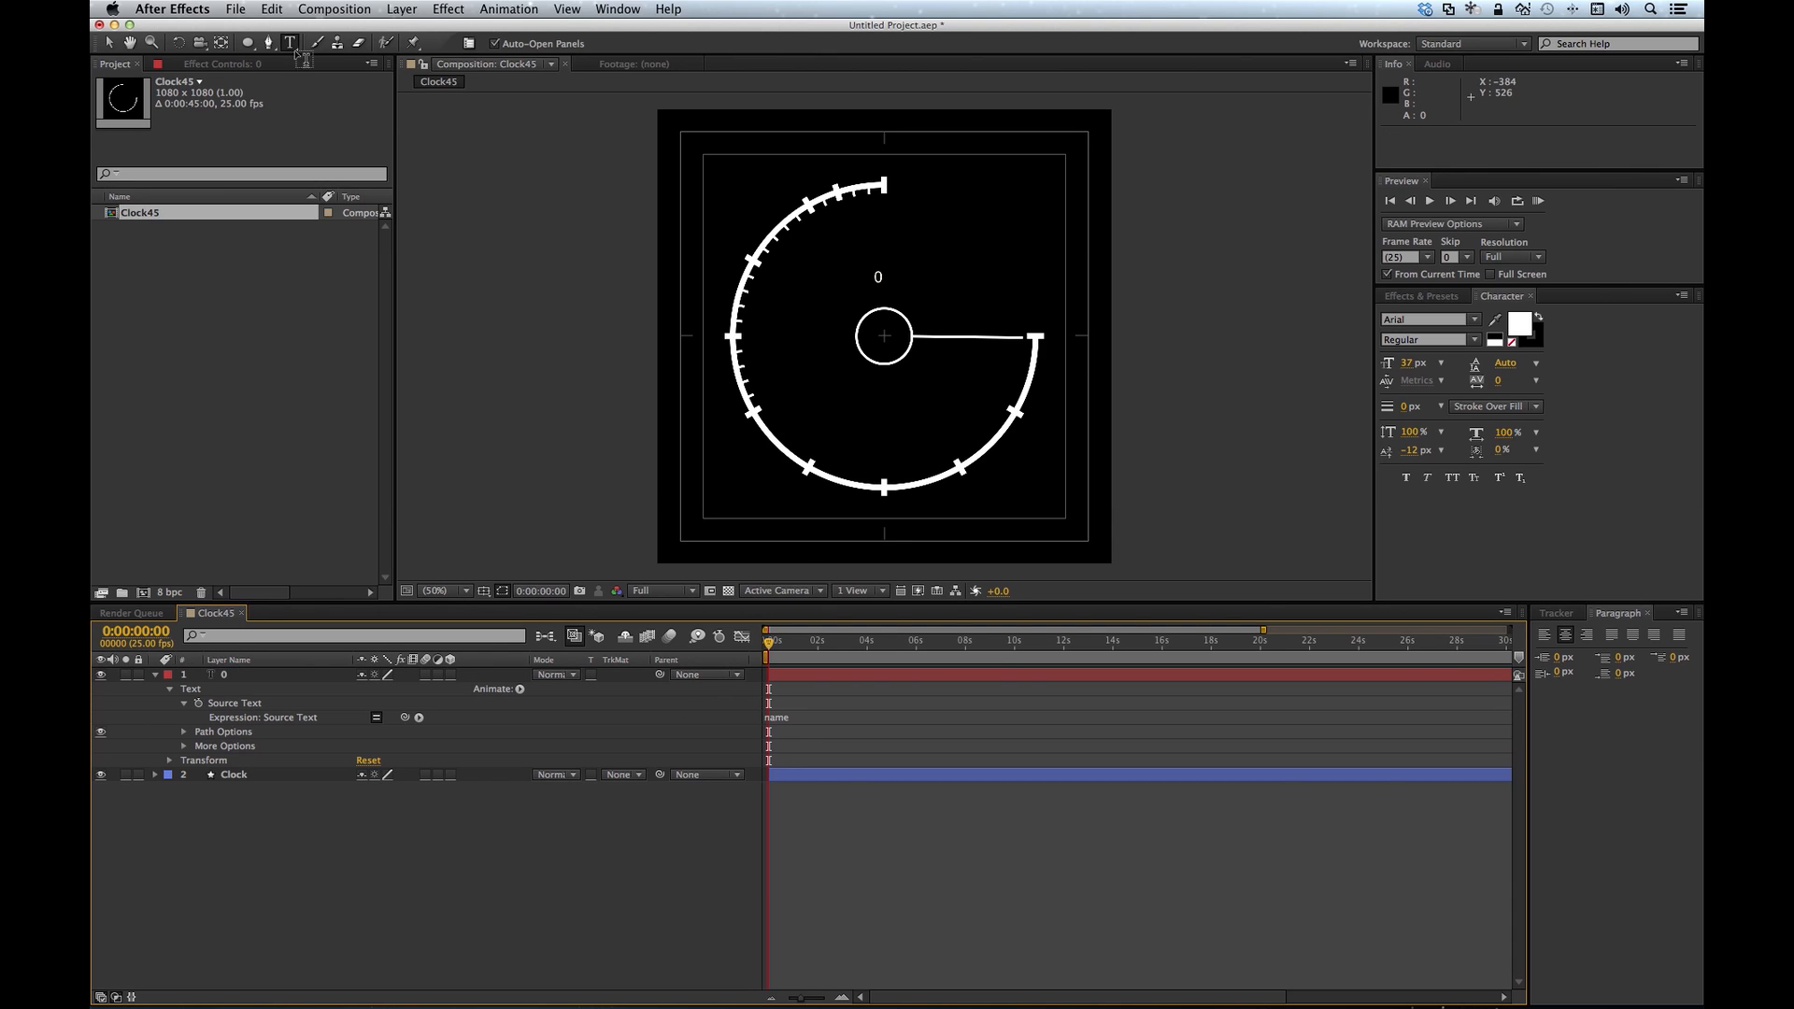
{"action": "left_click", "coordinate": [113, 43]}
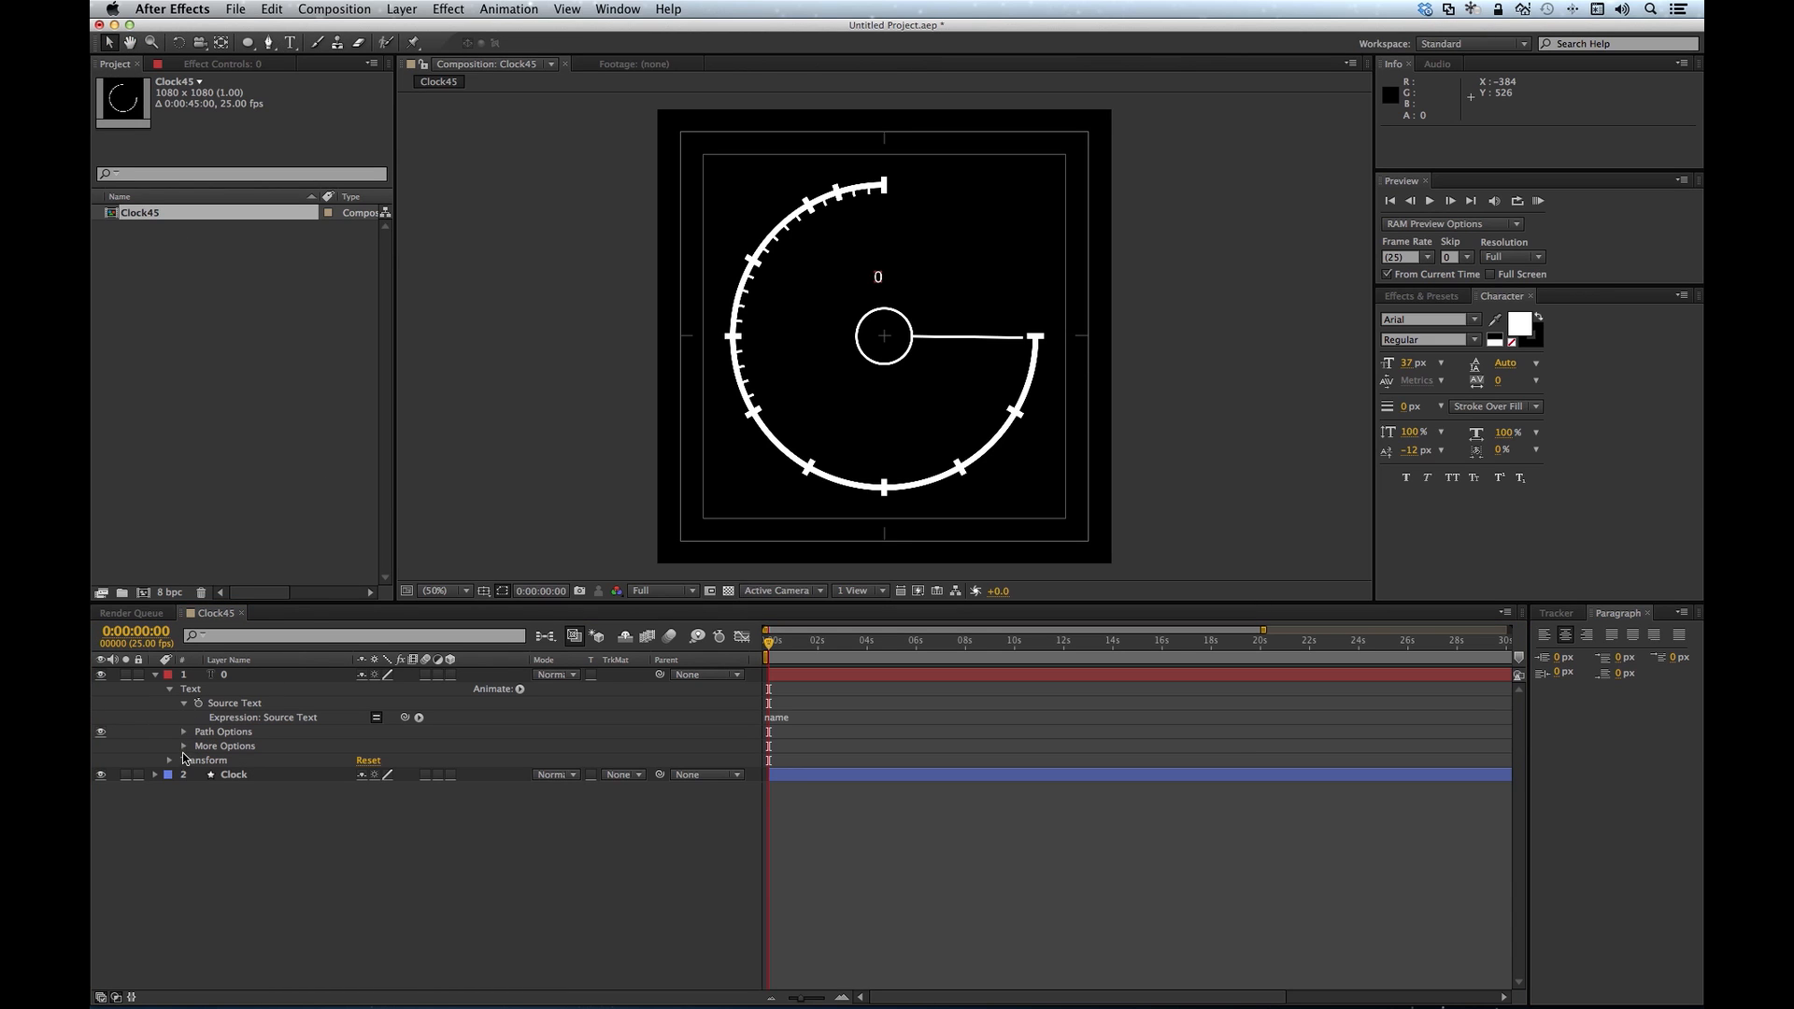
Step: Find the Slider Control effect, apply it to text layer 0 and rename the effect as Radius
{"action": "left_click", "coordinate": [169, 762]}
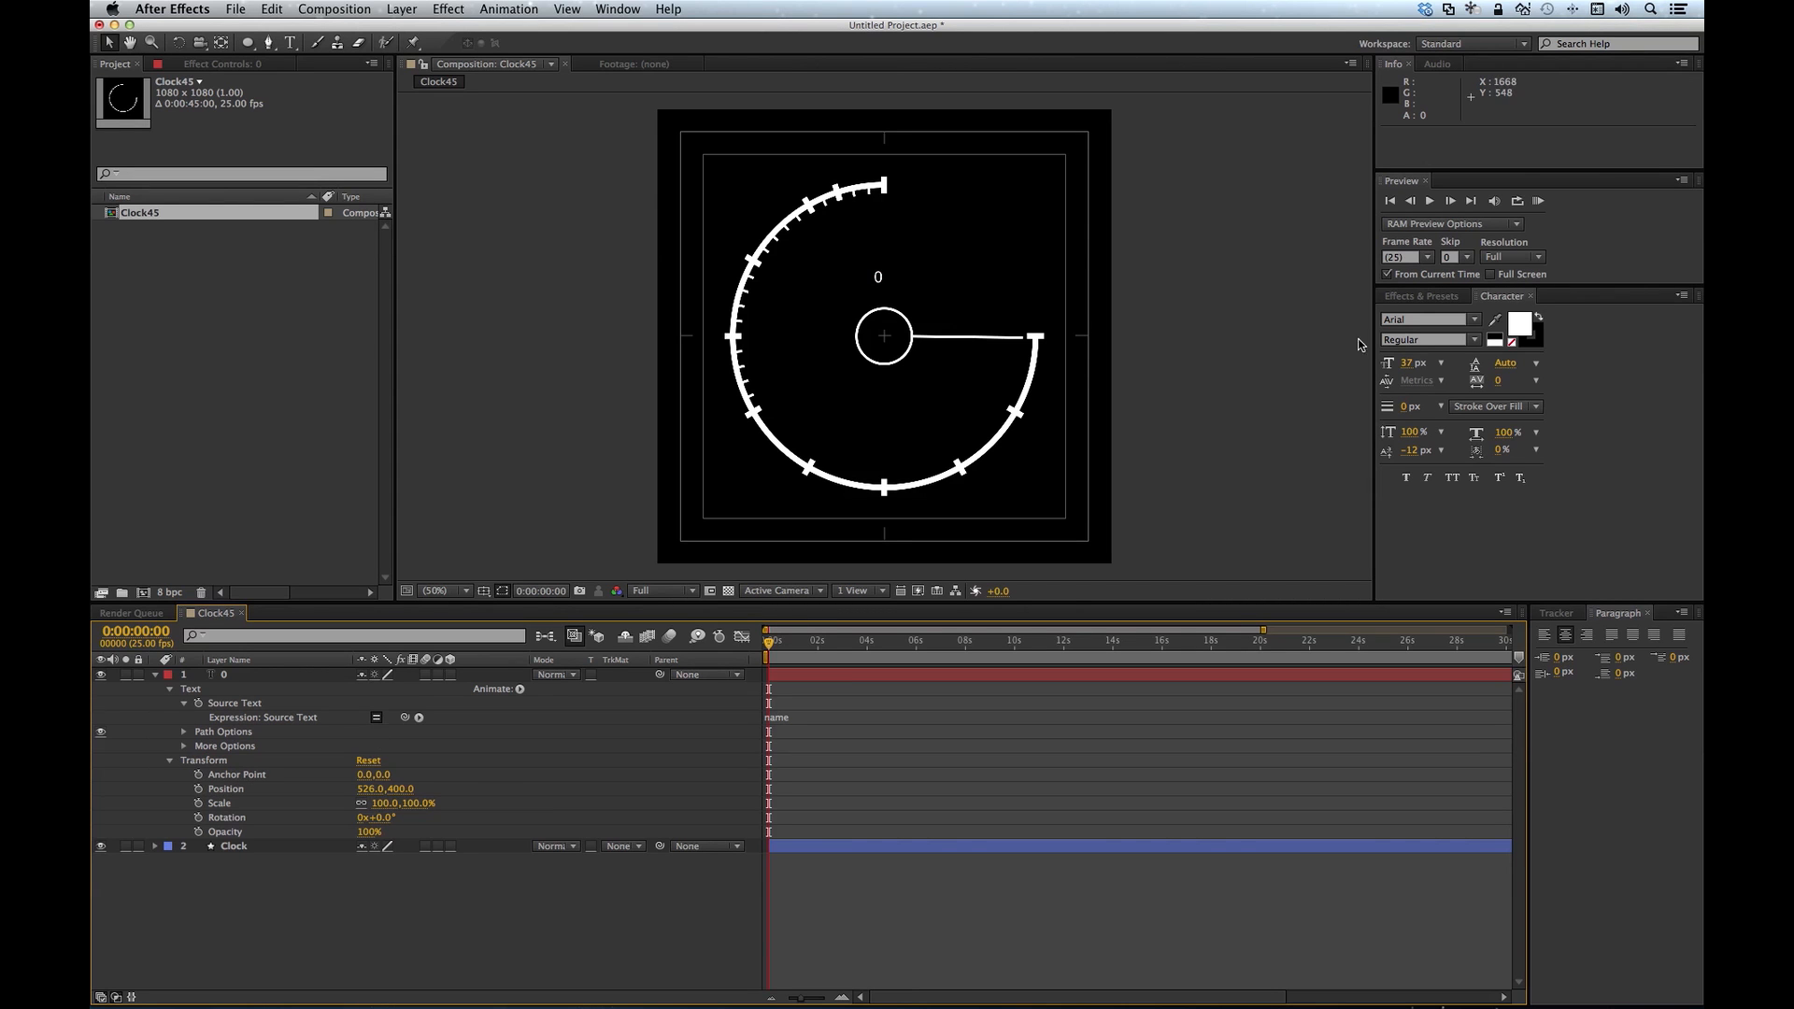
{"action": "left_click", "coordinate": [620, 9]}
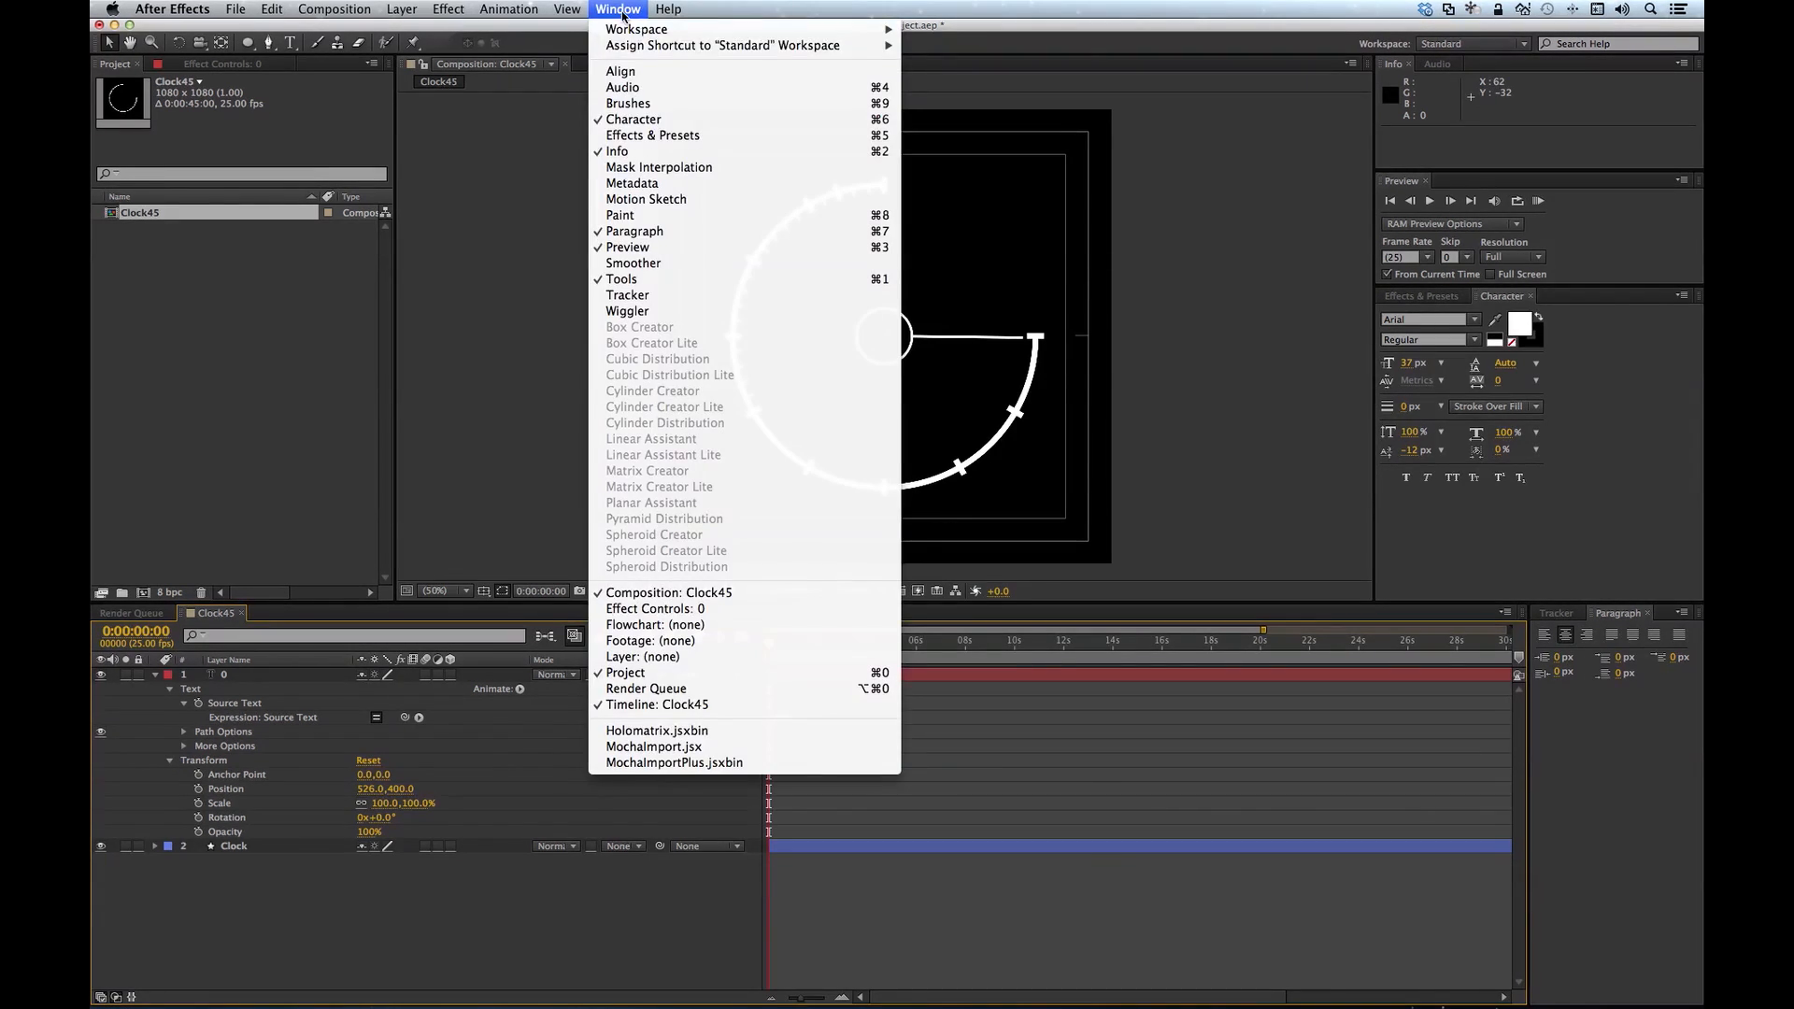
{"action": "left_click", "coordinate": [625, 141]}
{"action": "left_click", "coordinate": [1450, 316]}
{"action": "type", "text": "slider"}
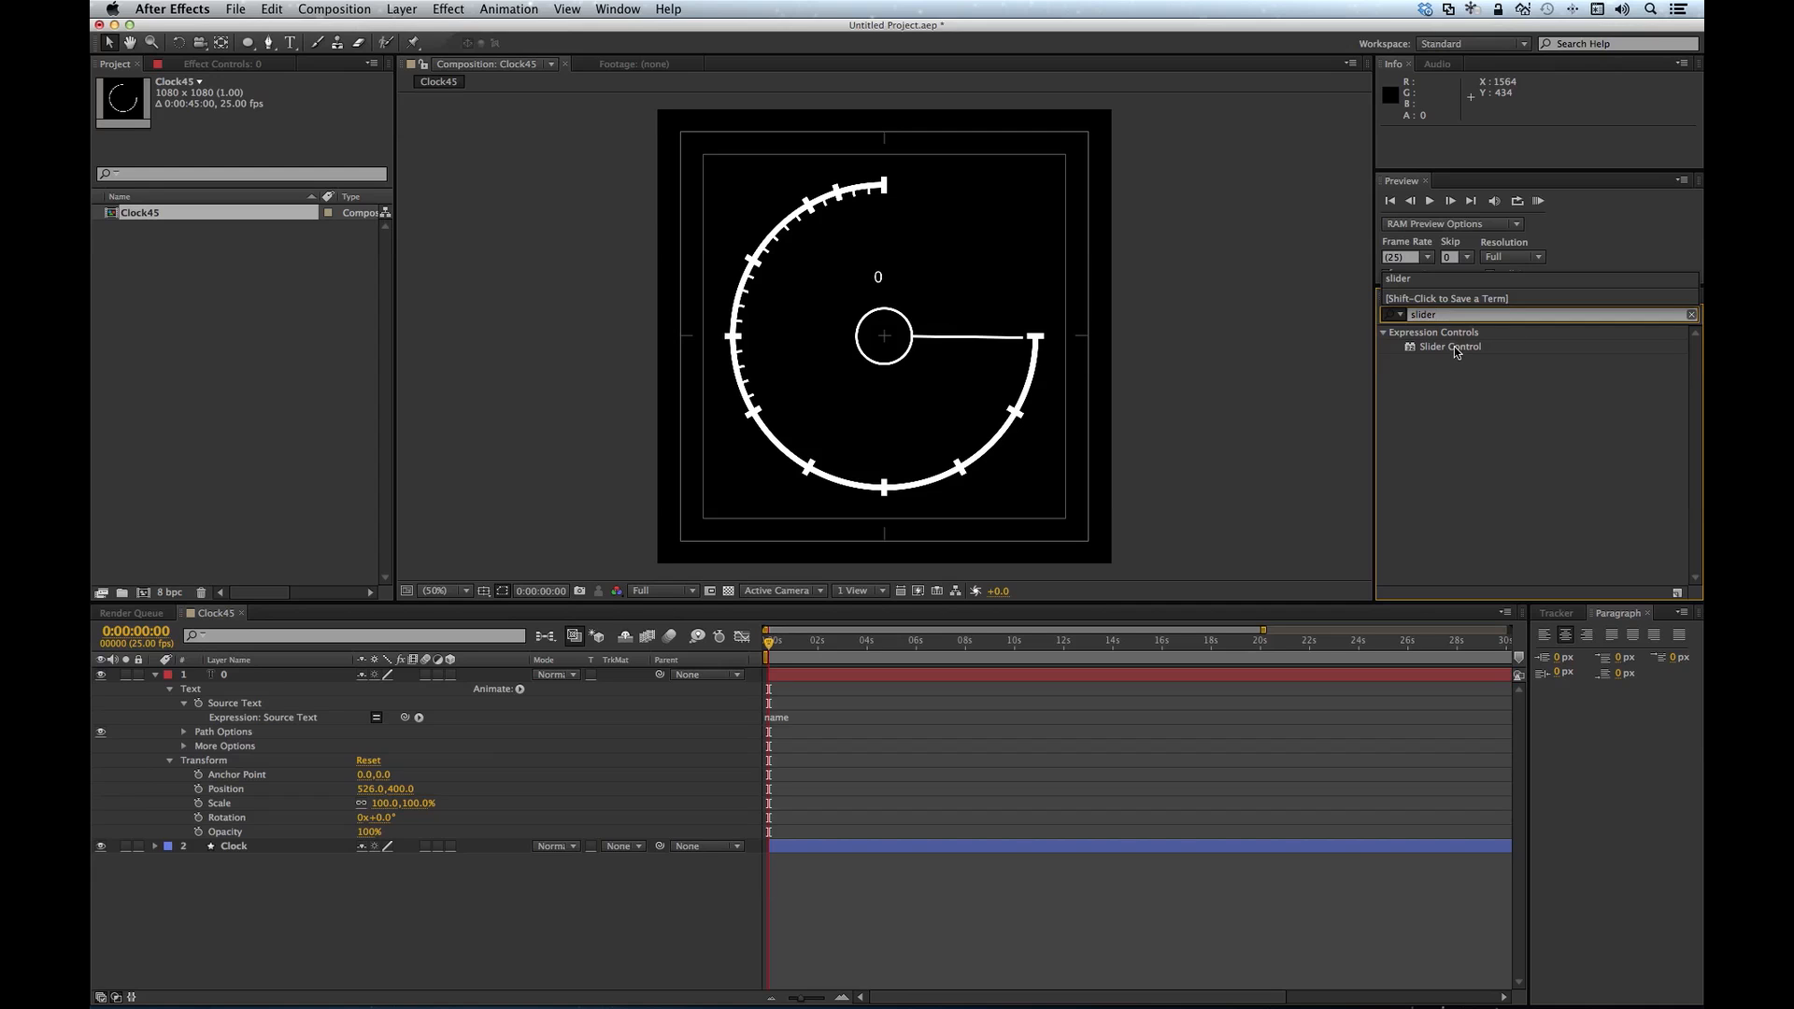
{"action": "left_click", "coordinate": [224, 675]}
{"action": "left_click", "coordinate": [297, 61]}
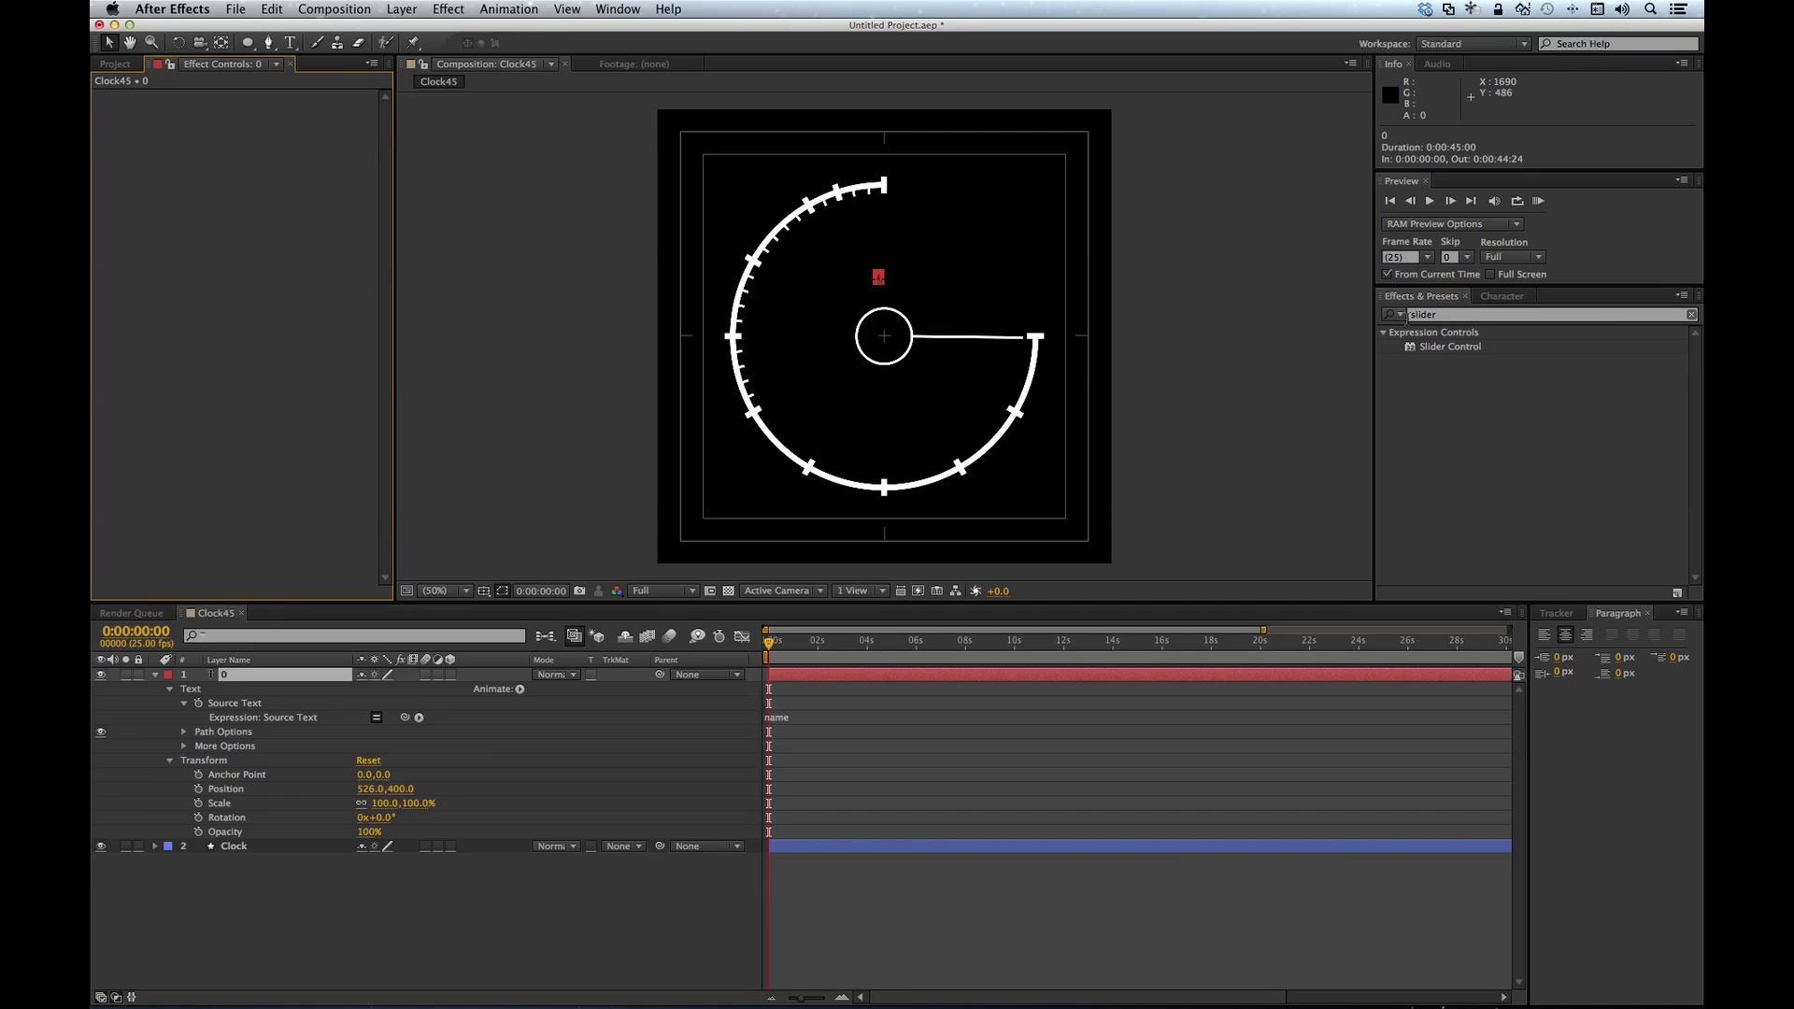
{"action": "double_click", "coordinate": [1420, 346]}
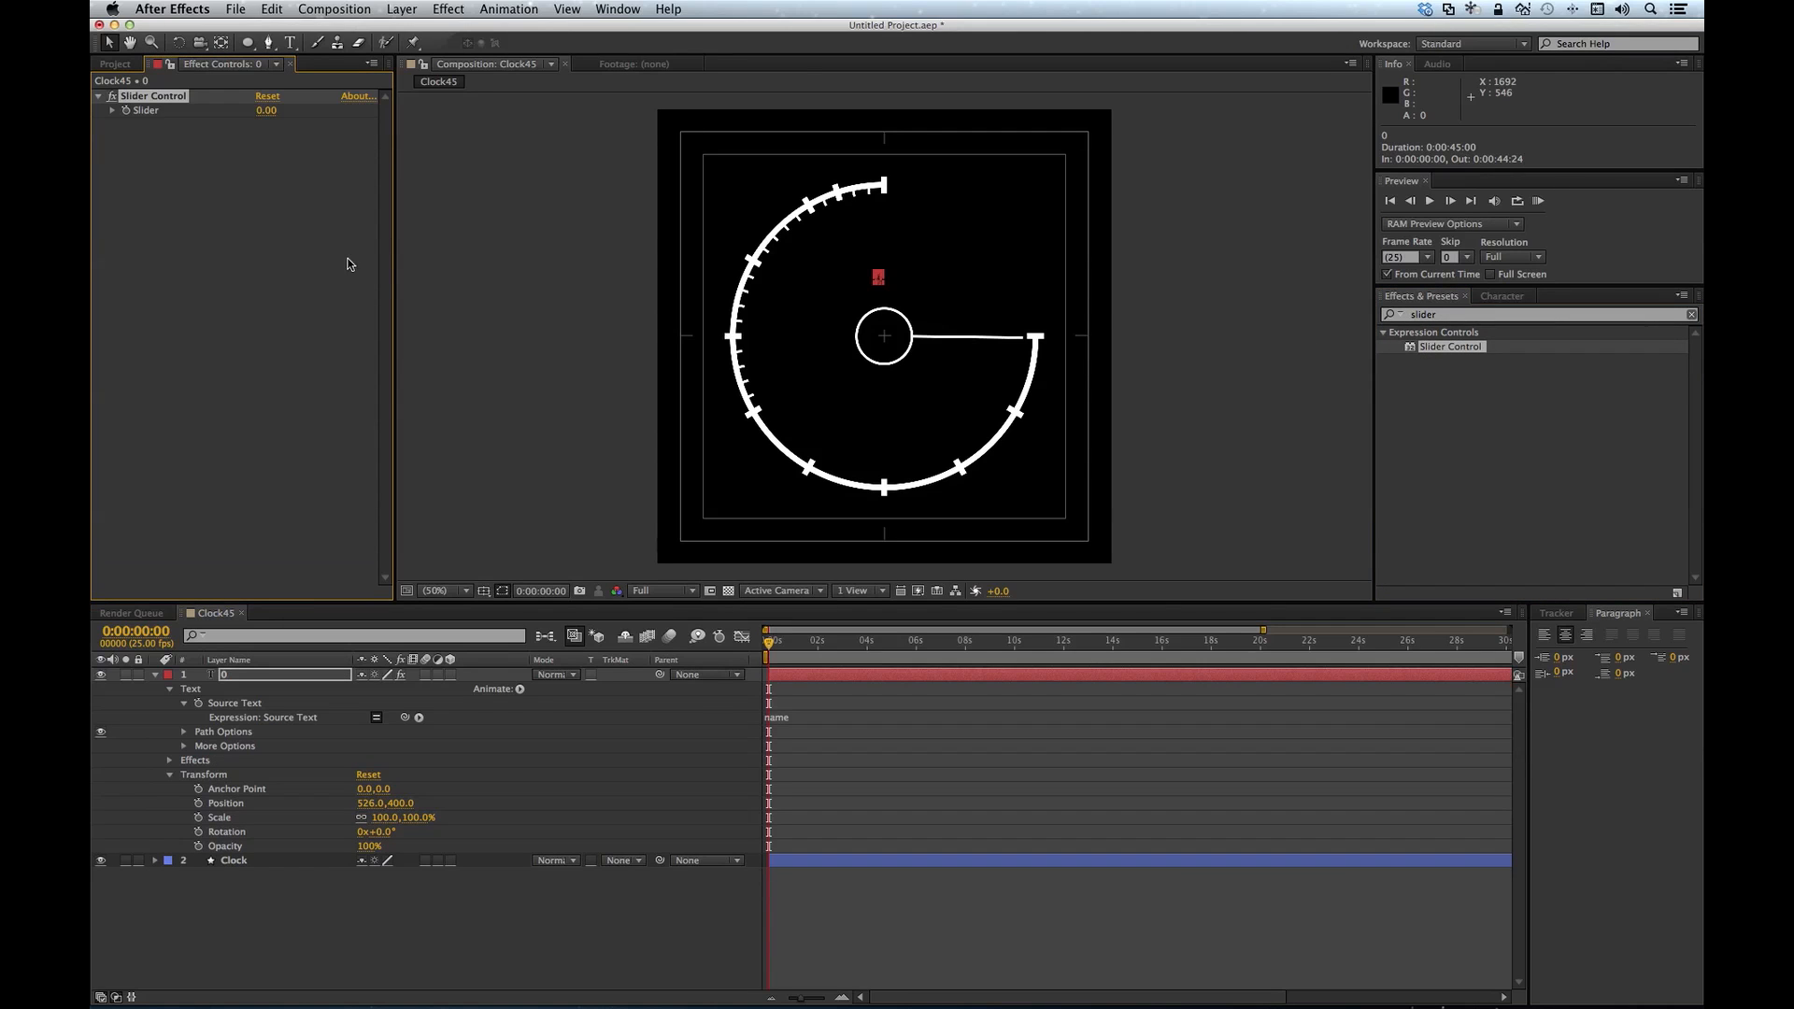
{"action": "key", "text": "Return"}
{"action": "type", "text": "Radius"}
{"action": "key", "text": "Return"}
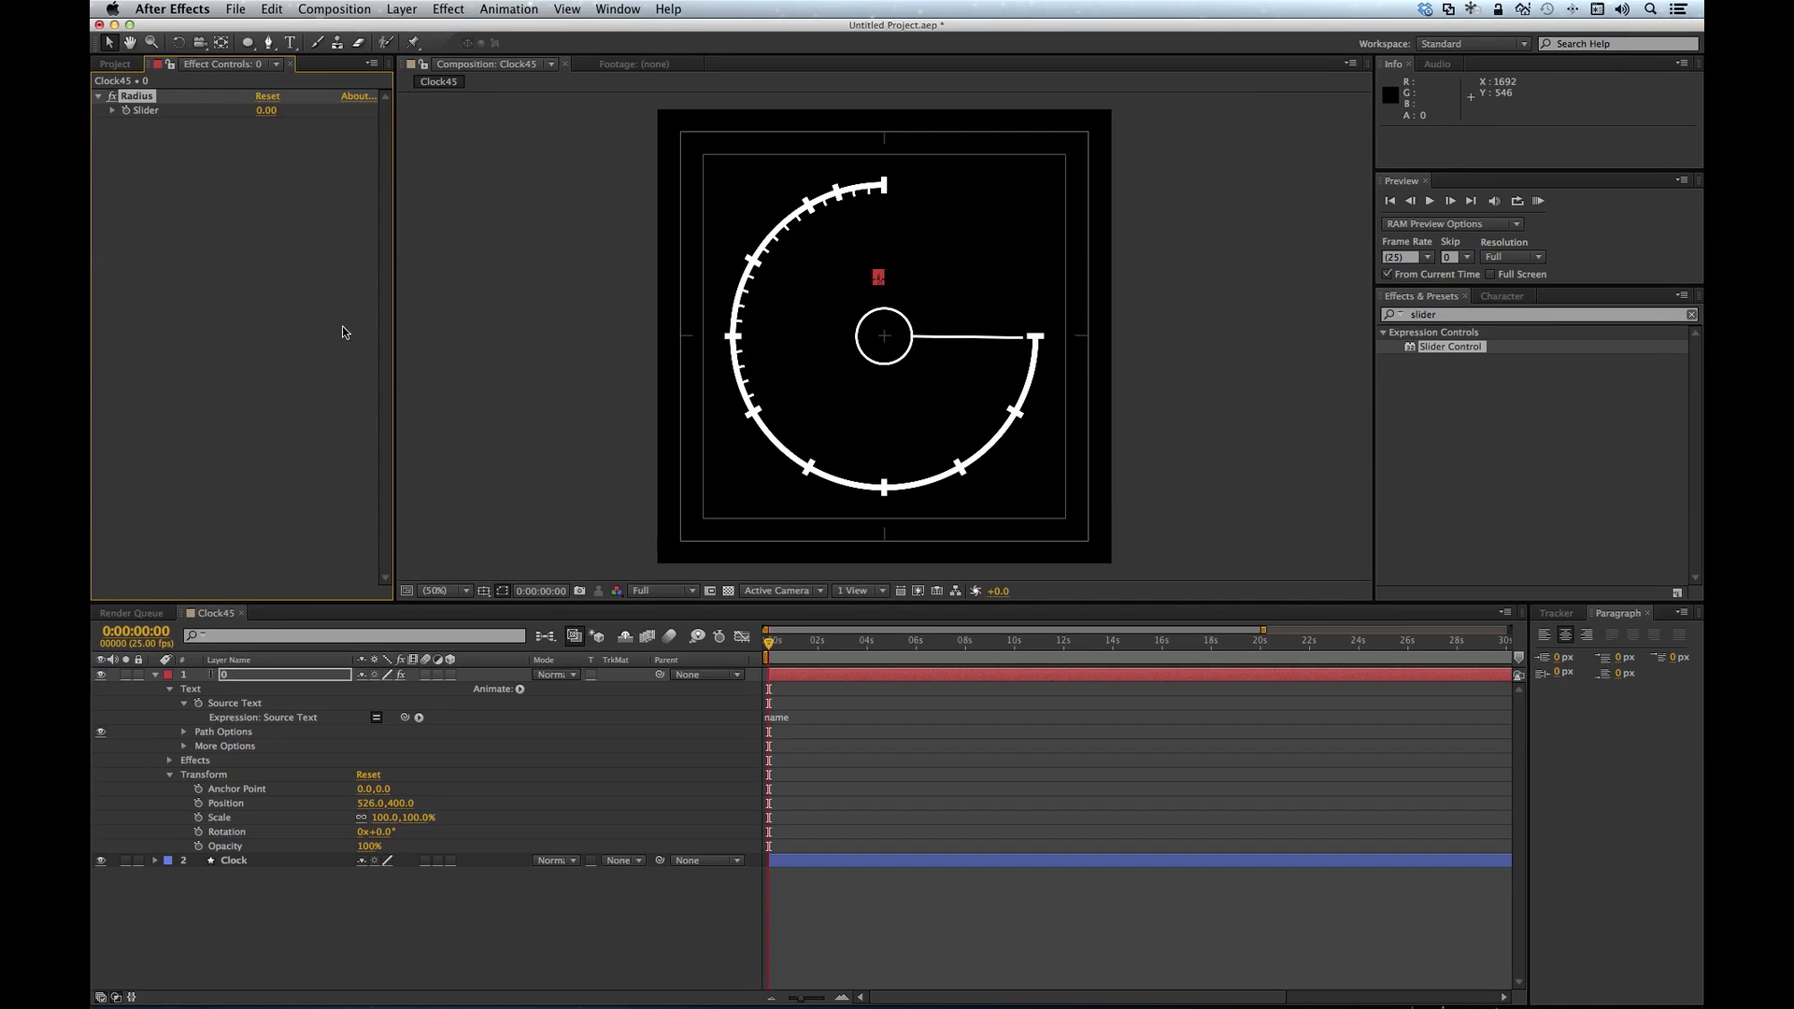
Step: Add an expression to layer 0's Position, starting with the line angle=degreesToRadians(6*parseInt(name)-180);
{"action": "left_click", "coordinate": [198, 804]}
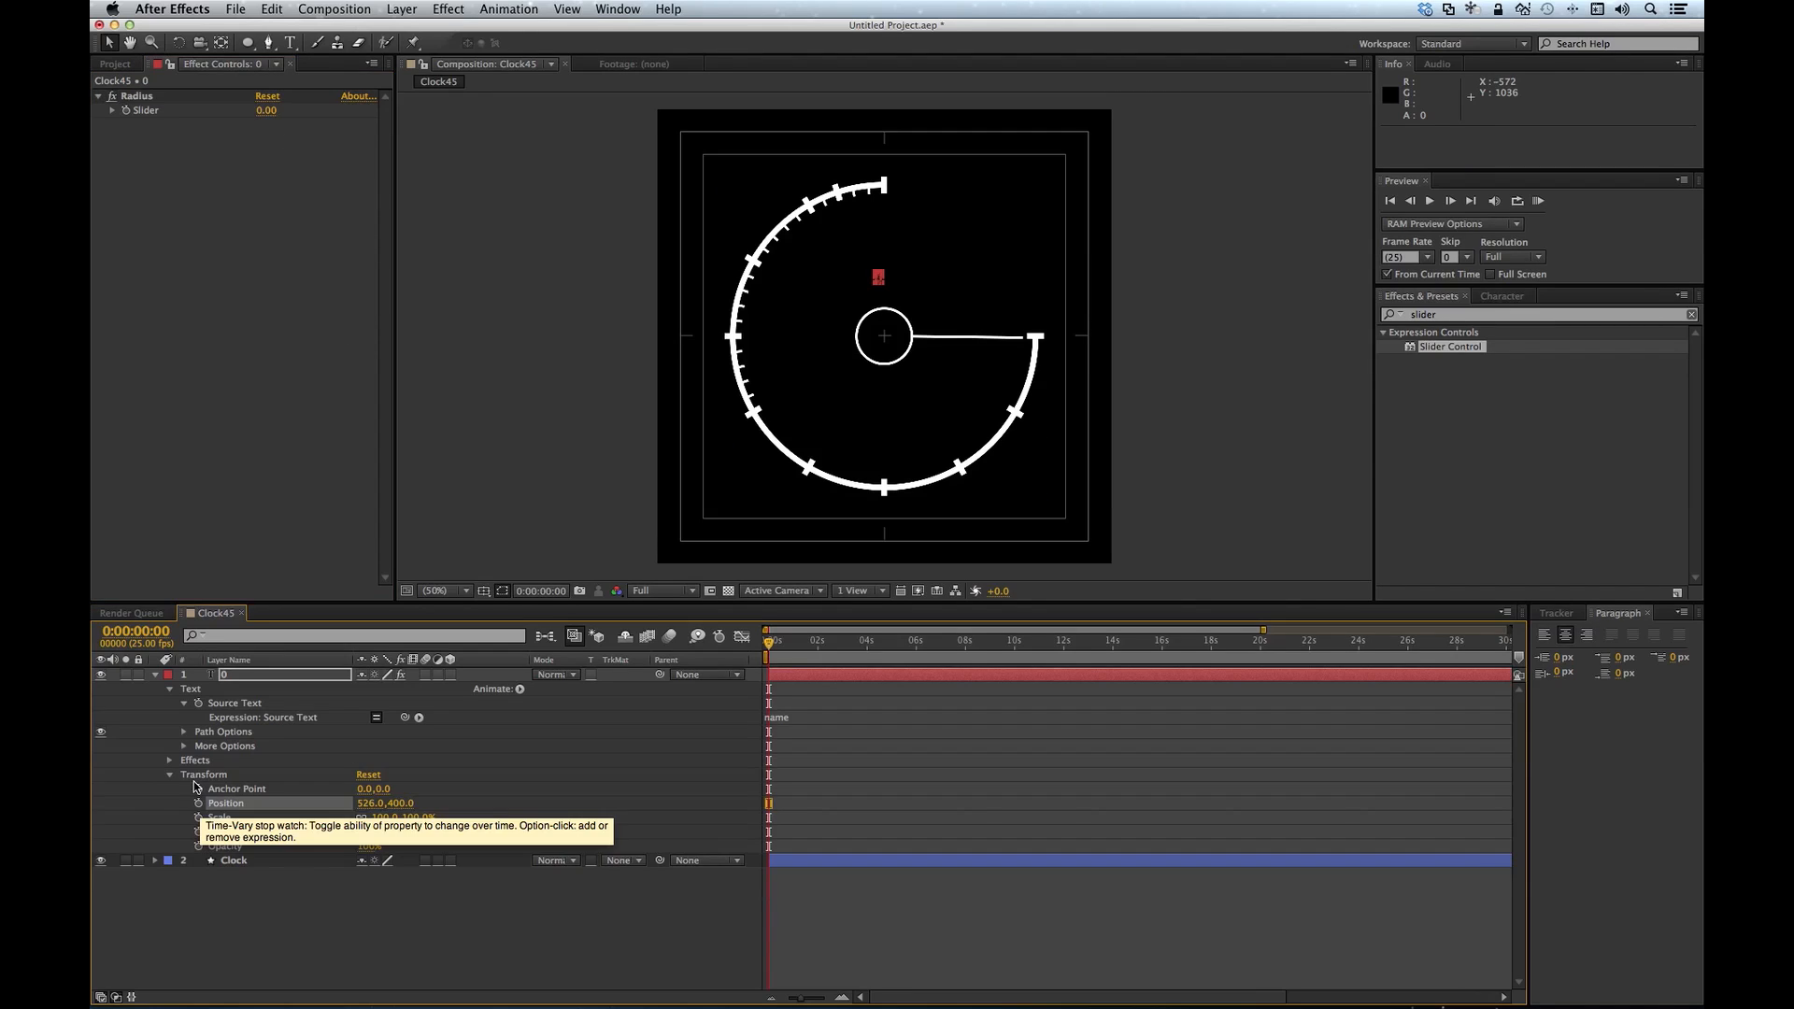
{"action": "left_click", "coordinate": [198, 805], "text": "alt"}
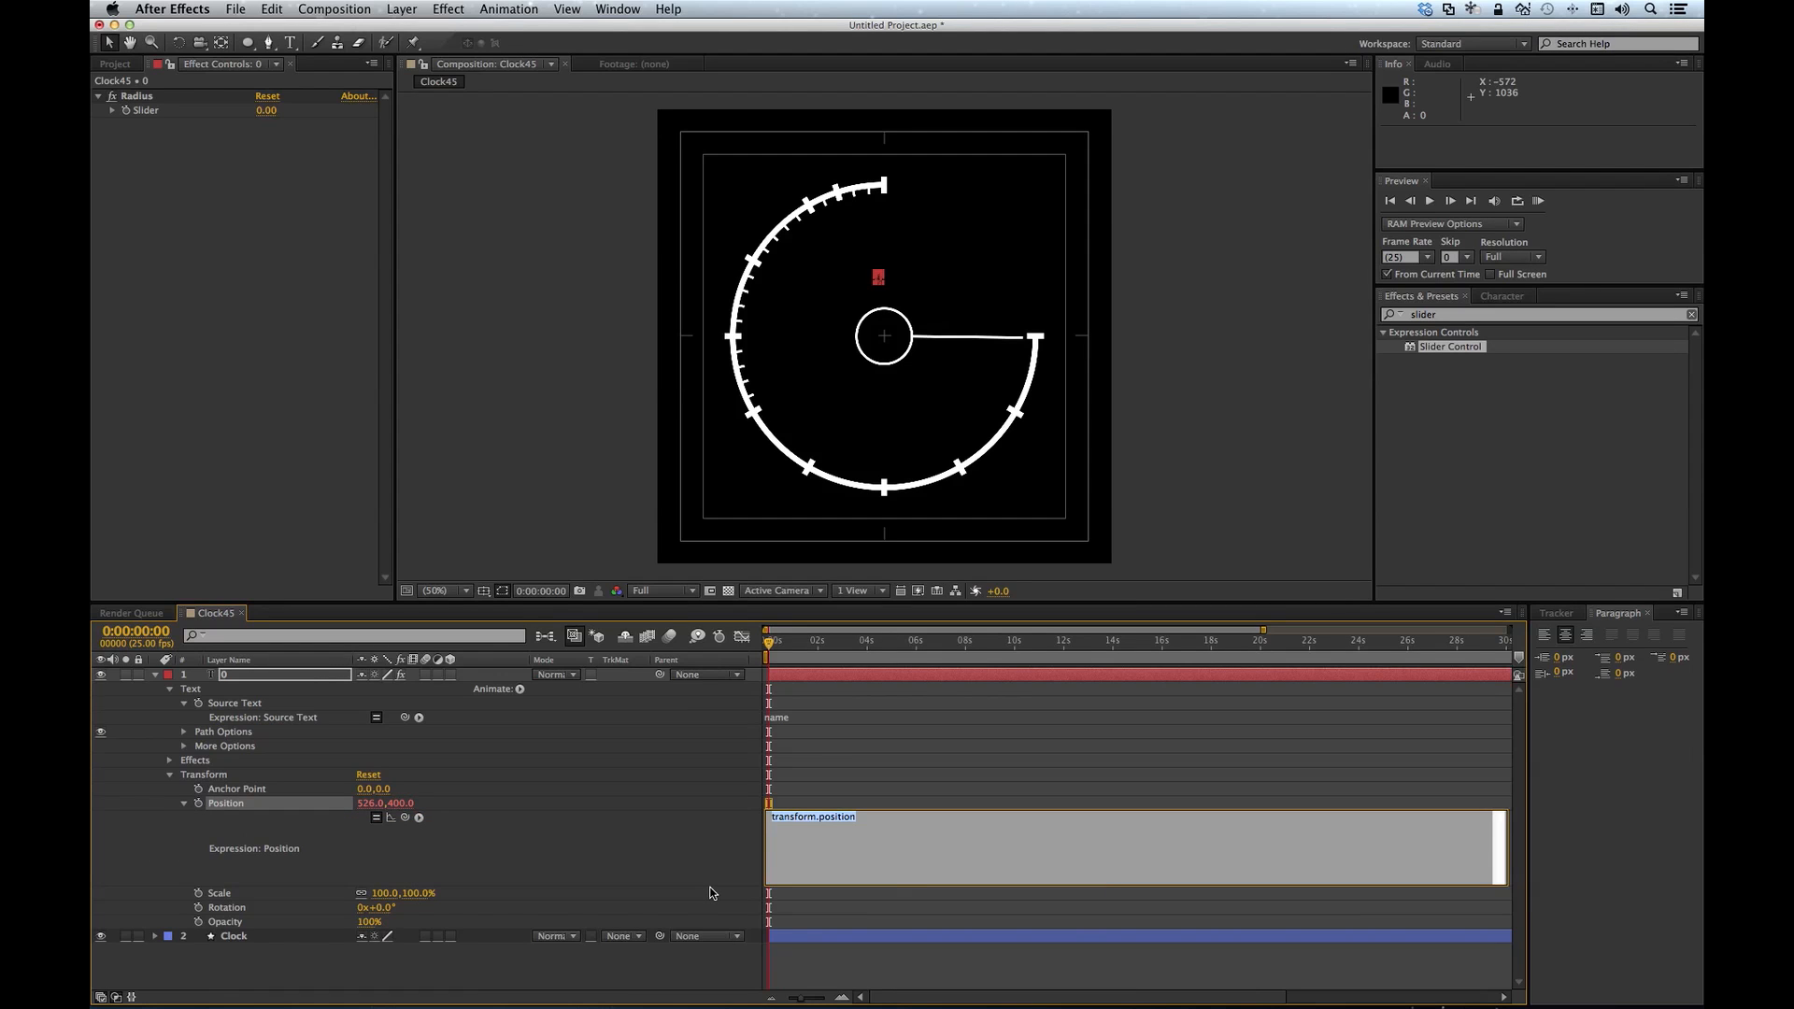
{"action": "type", "text": "angle=degre"}
{"action": "type", "text": "(name)-180);"}
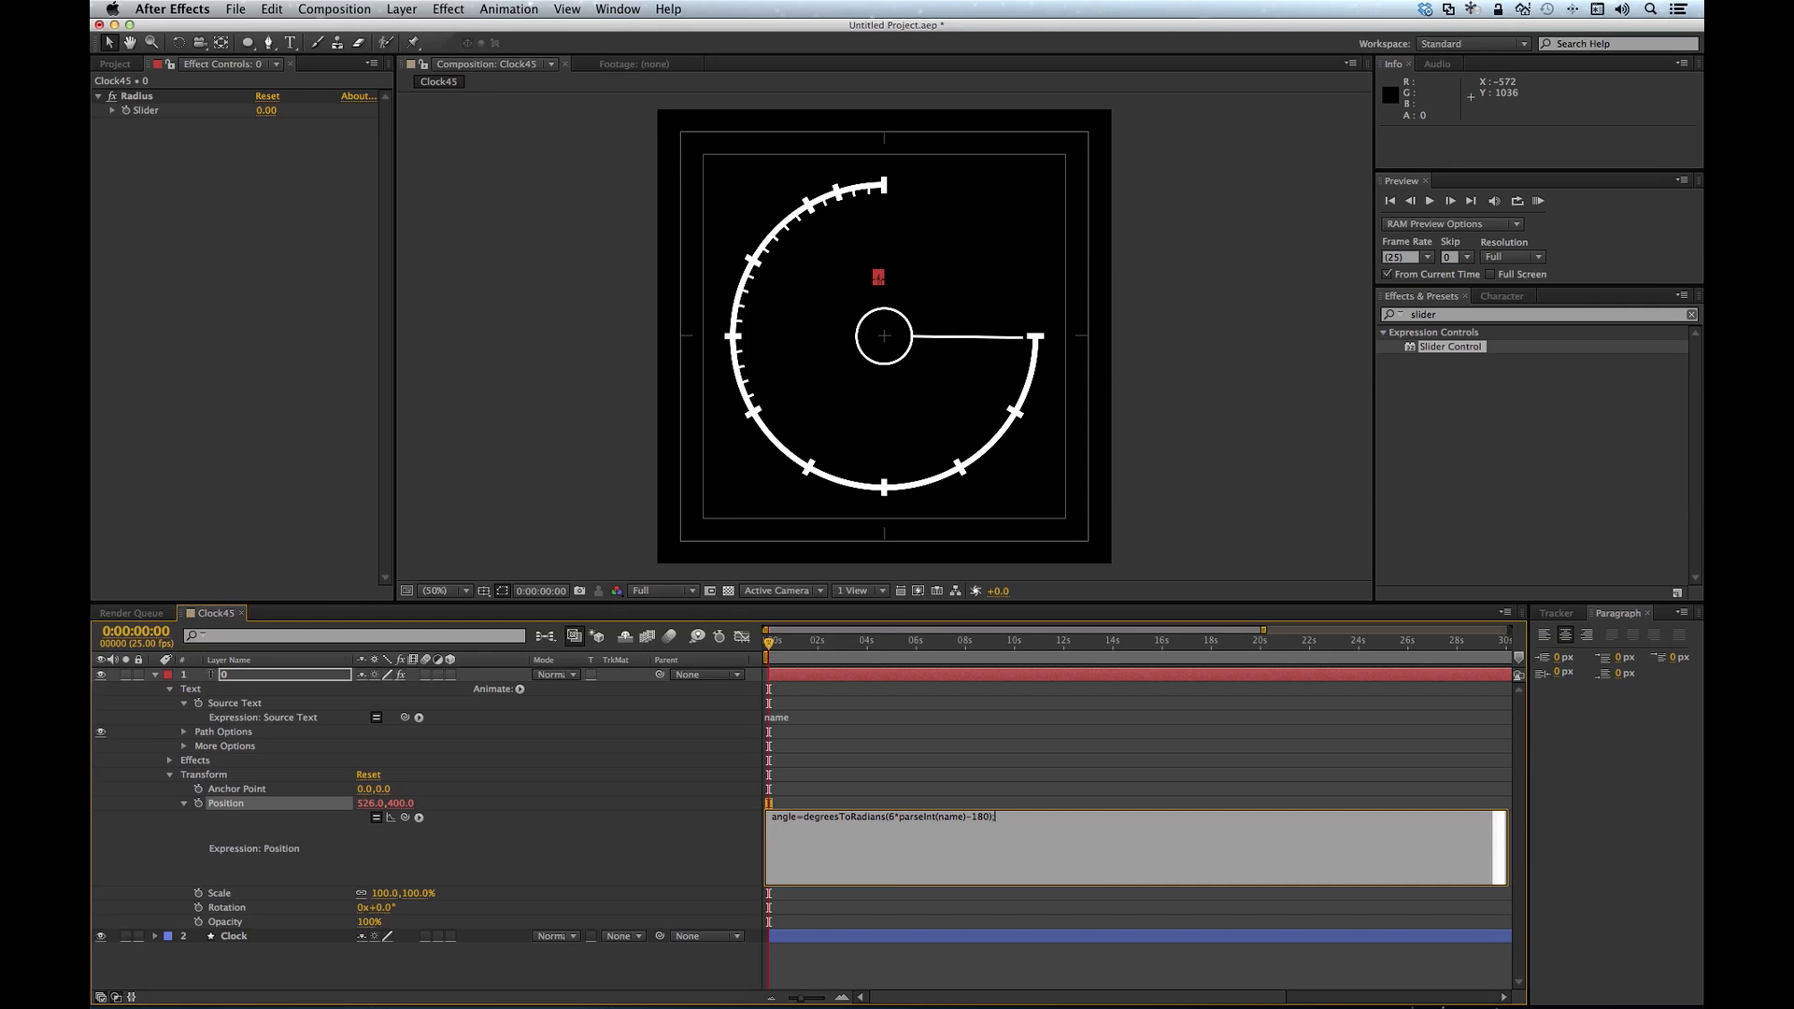
{"action": "key", "text": "Return"}
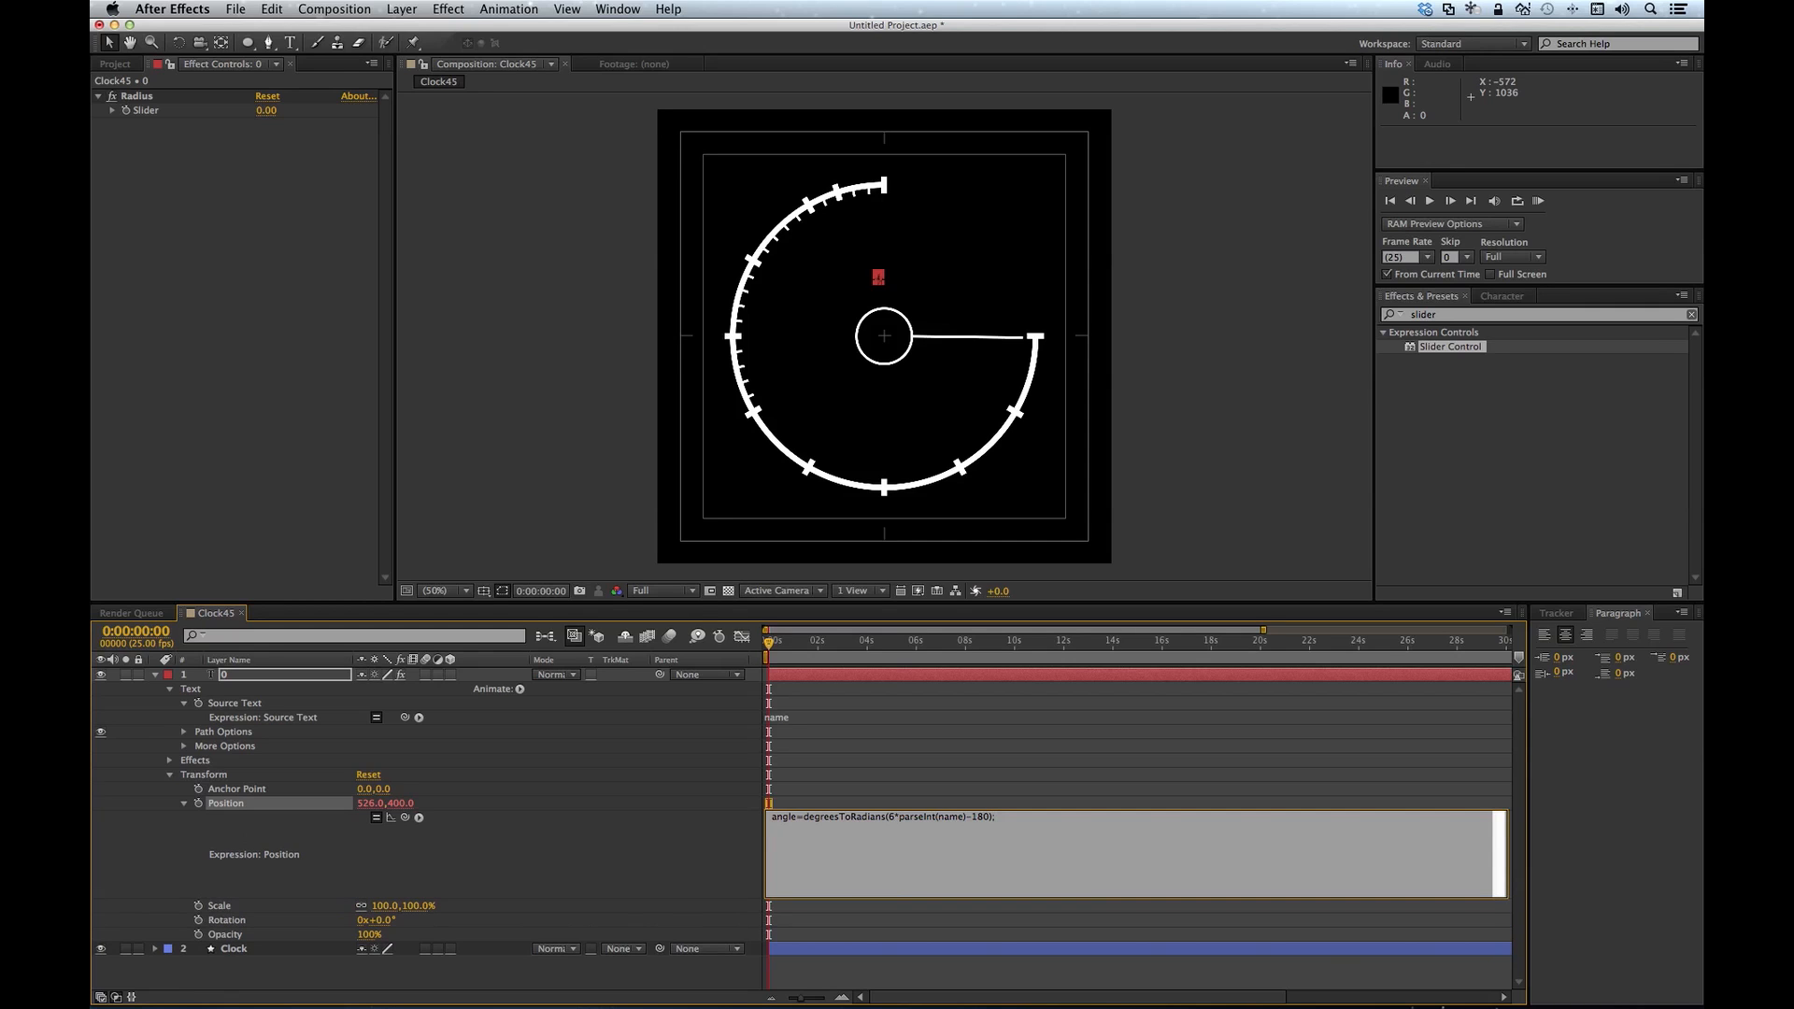
Step: Add a radius variable to the Position expression, linked to the layer's Radius effect slider
{"action": "type", "text": "radius="}
{"action": "left_click_drag", "start_coordinate": [405, 817], "coordinate": [152, 114]}
{"action": "type", "text": ";"}
{"action": "key", "text": "Return"}
Step: Define ypos as radius times the cosine of angle and xpos as radius times its sine in the Position expression
{"action": "type", "text": "ypos=radius"}
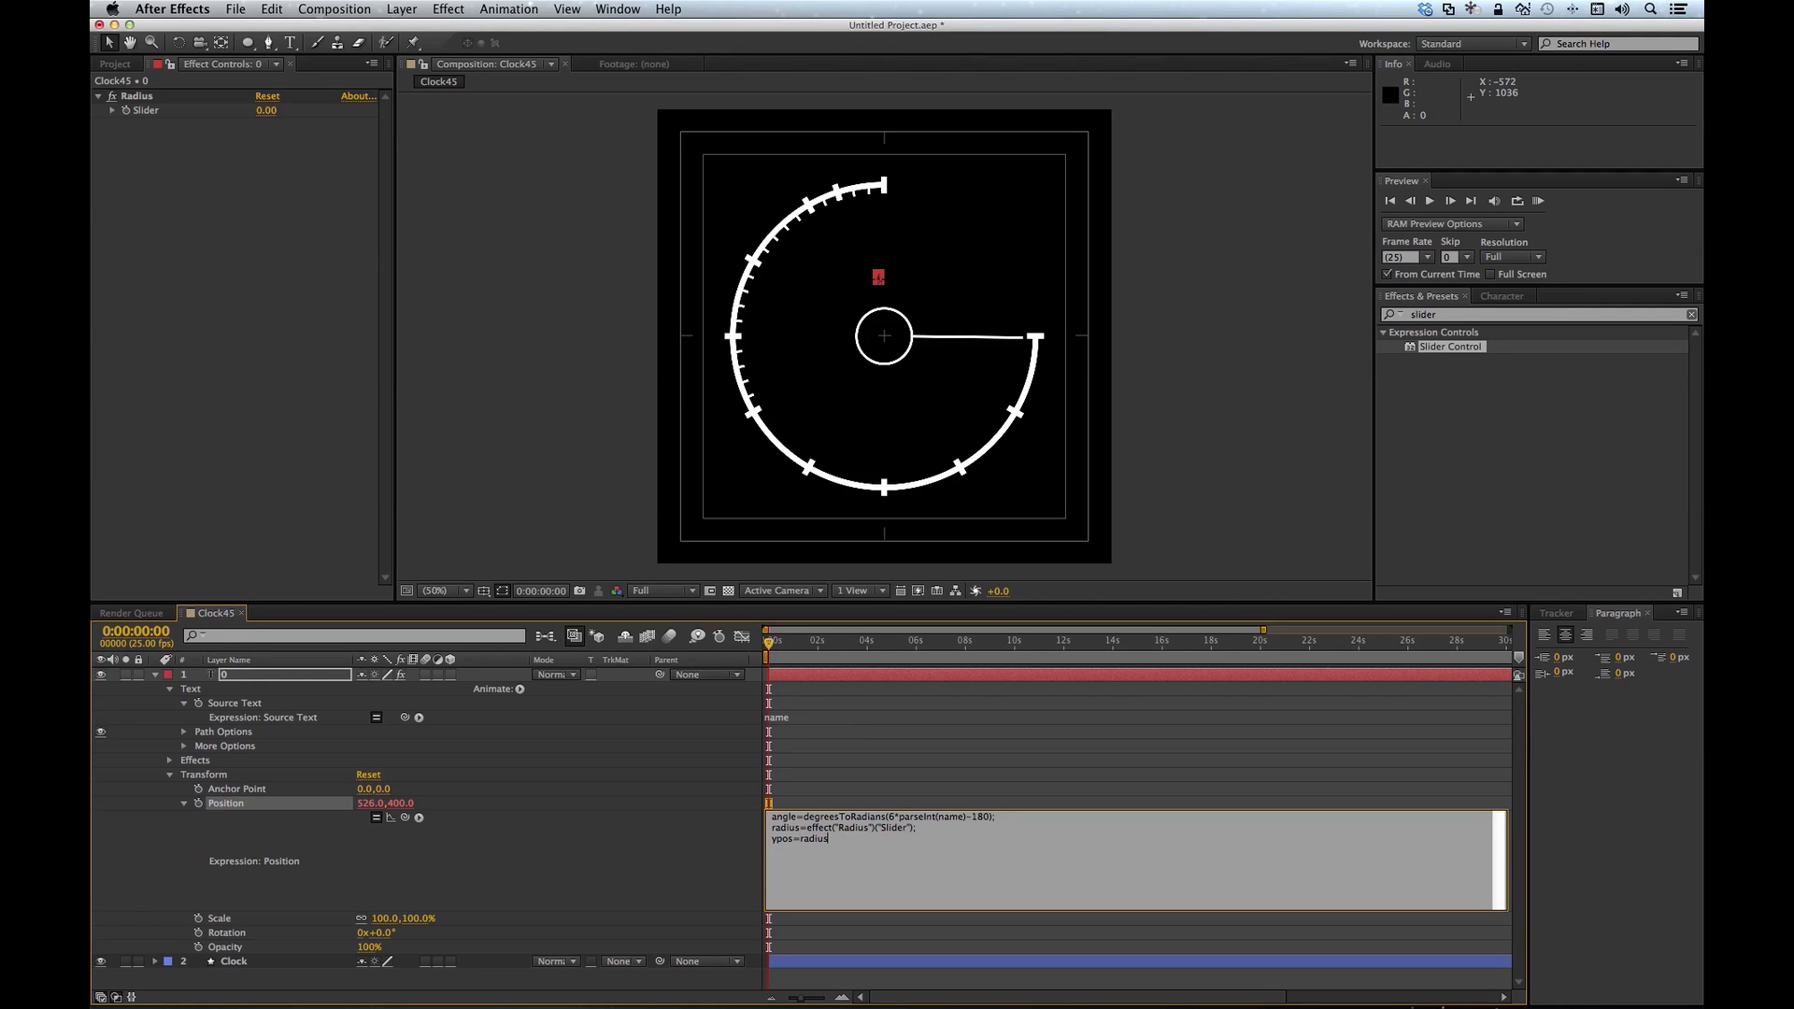
{"action": "type", "text": "*MAth.cos(angle);"}
{"action": "key", "text": "Return"}
{"action": "type", "text": "xpos=radius*Math.sin(angl"}
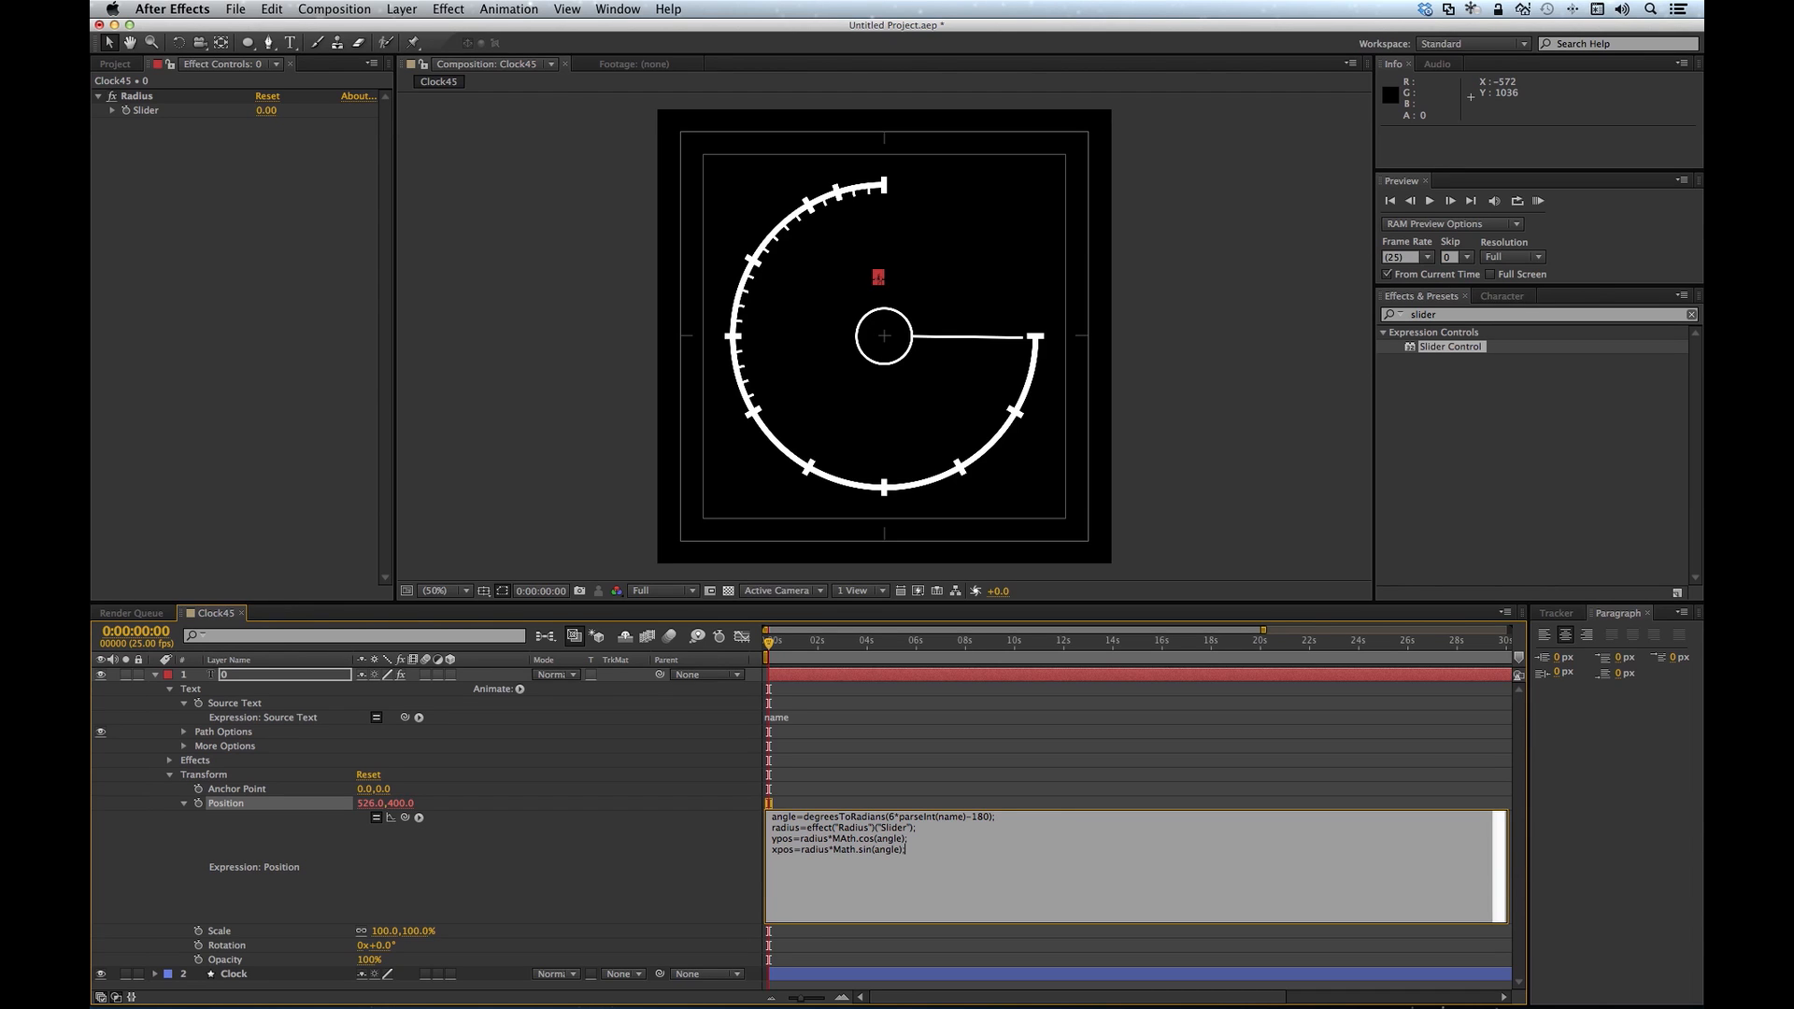
{"action": "type", "text": "e);"}
Step: End the Position expression with [xpos+540,ypos+540]; and apply it
{"action": "key", "text": "Return"}
{"action": "type", "text": "[xpos+540,ypos+540"}
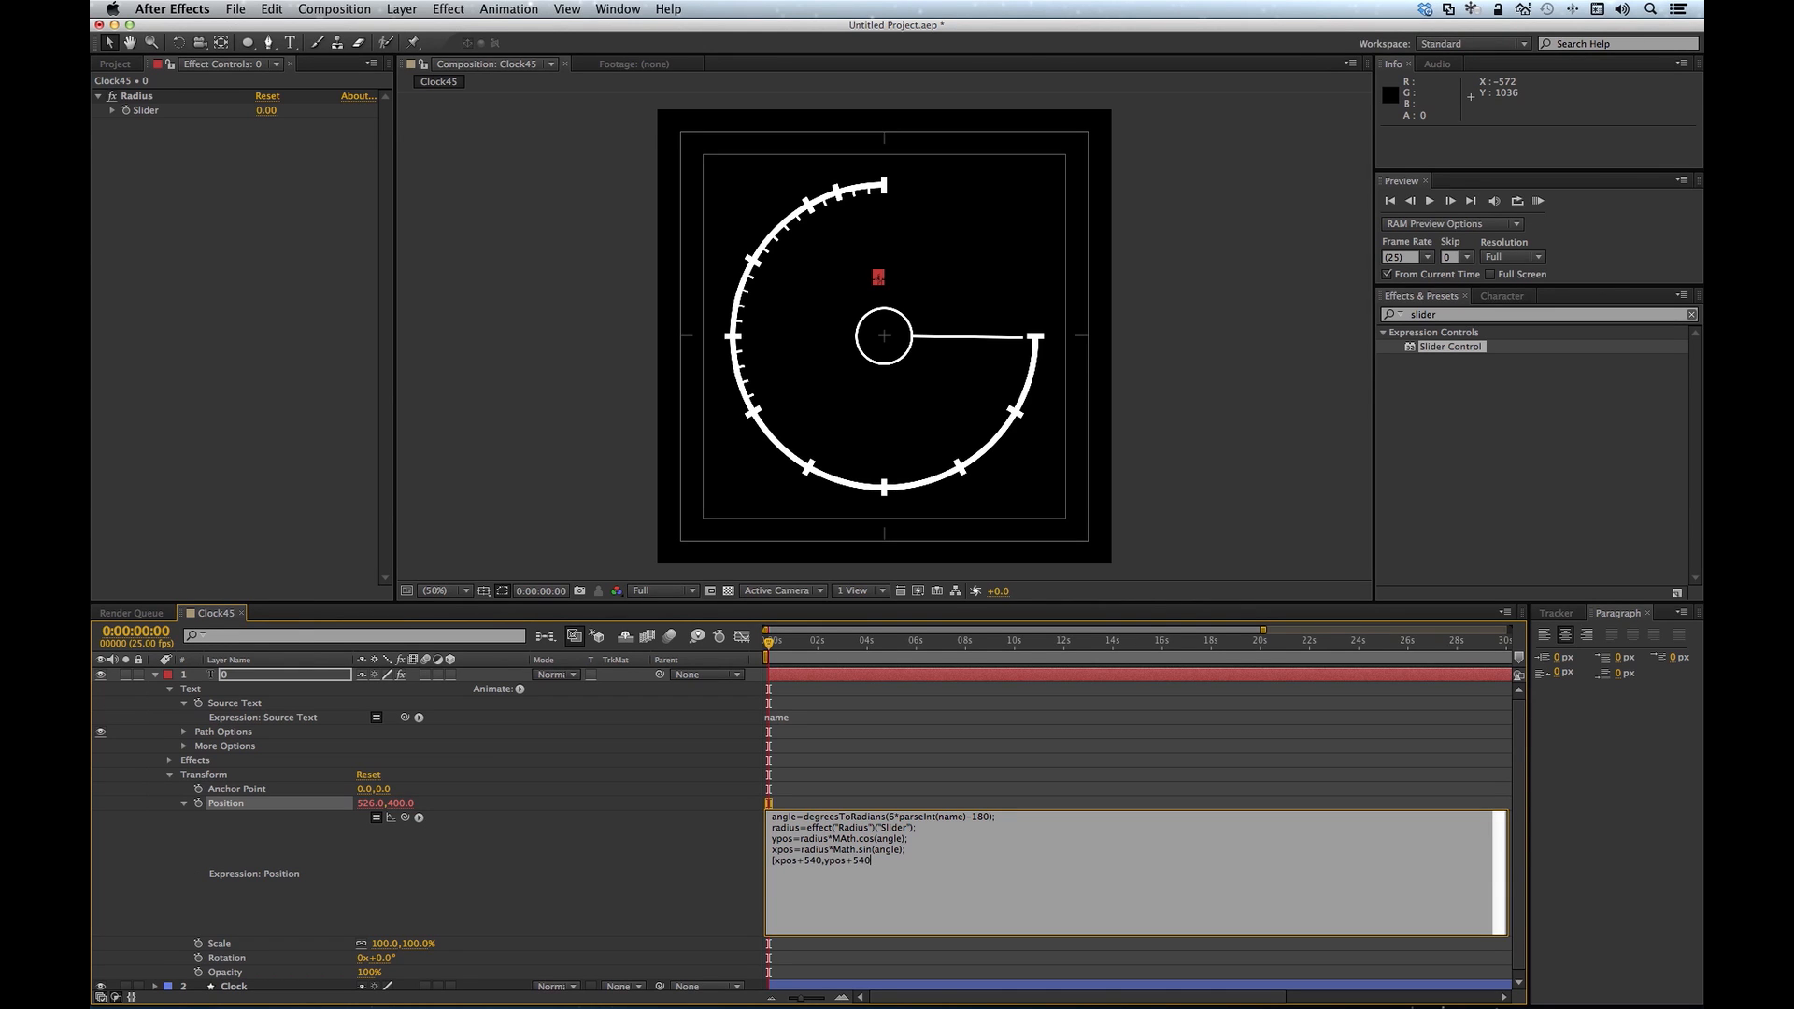
{"action": "key", "text": "KP_Enter"}
{"action": "key", "text": "Return"}
Step: Correct MAth to Math in the ypos line of the Position expression and apply it
{"action": "left_click", "coordinate": [843, 854]}
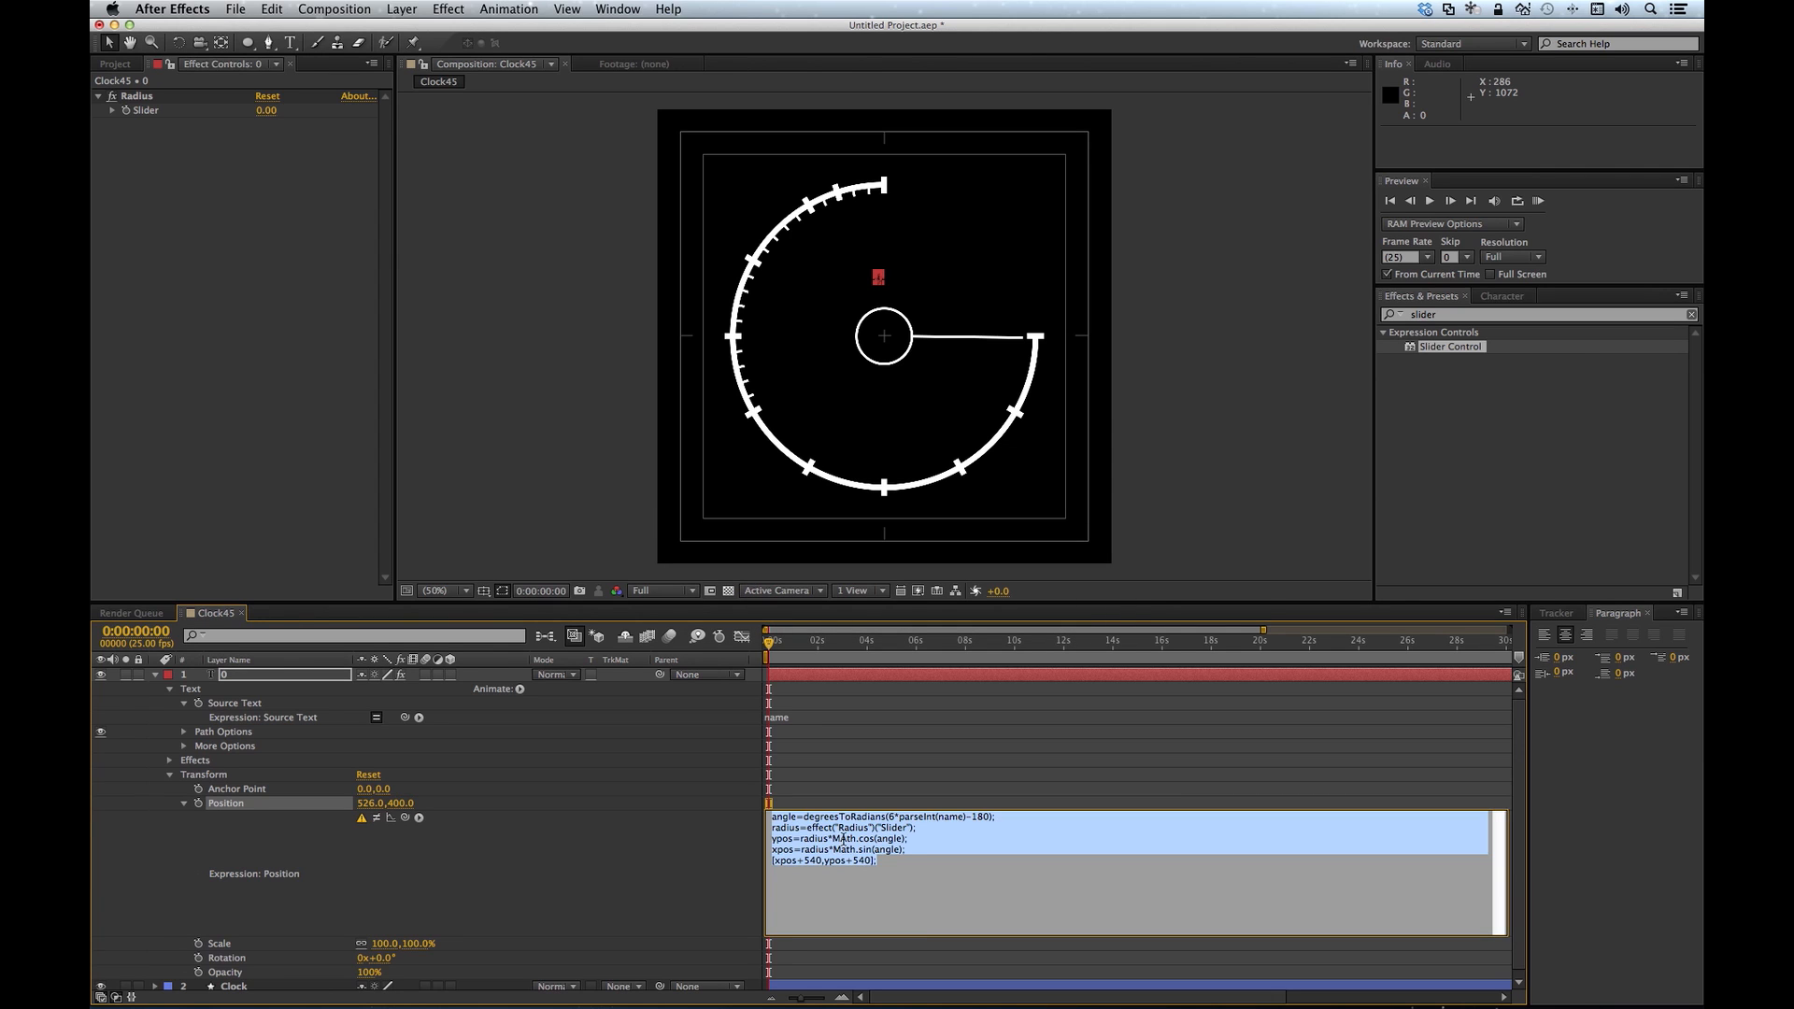
{"action": "left_click", "coordinate": [845, 838]}
{"action": "key", "text": "BackSpace"}
{"action": "type", "text": "a"}
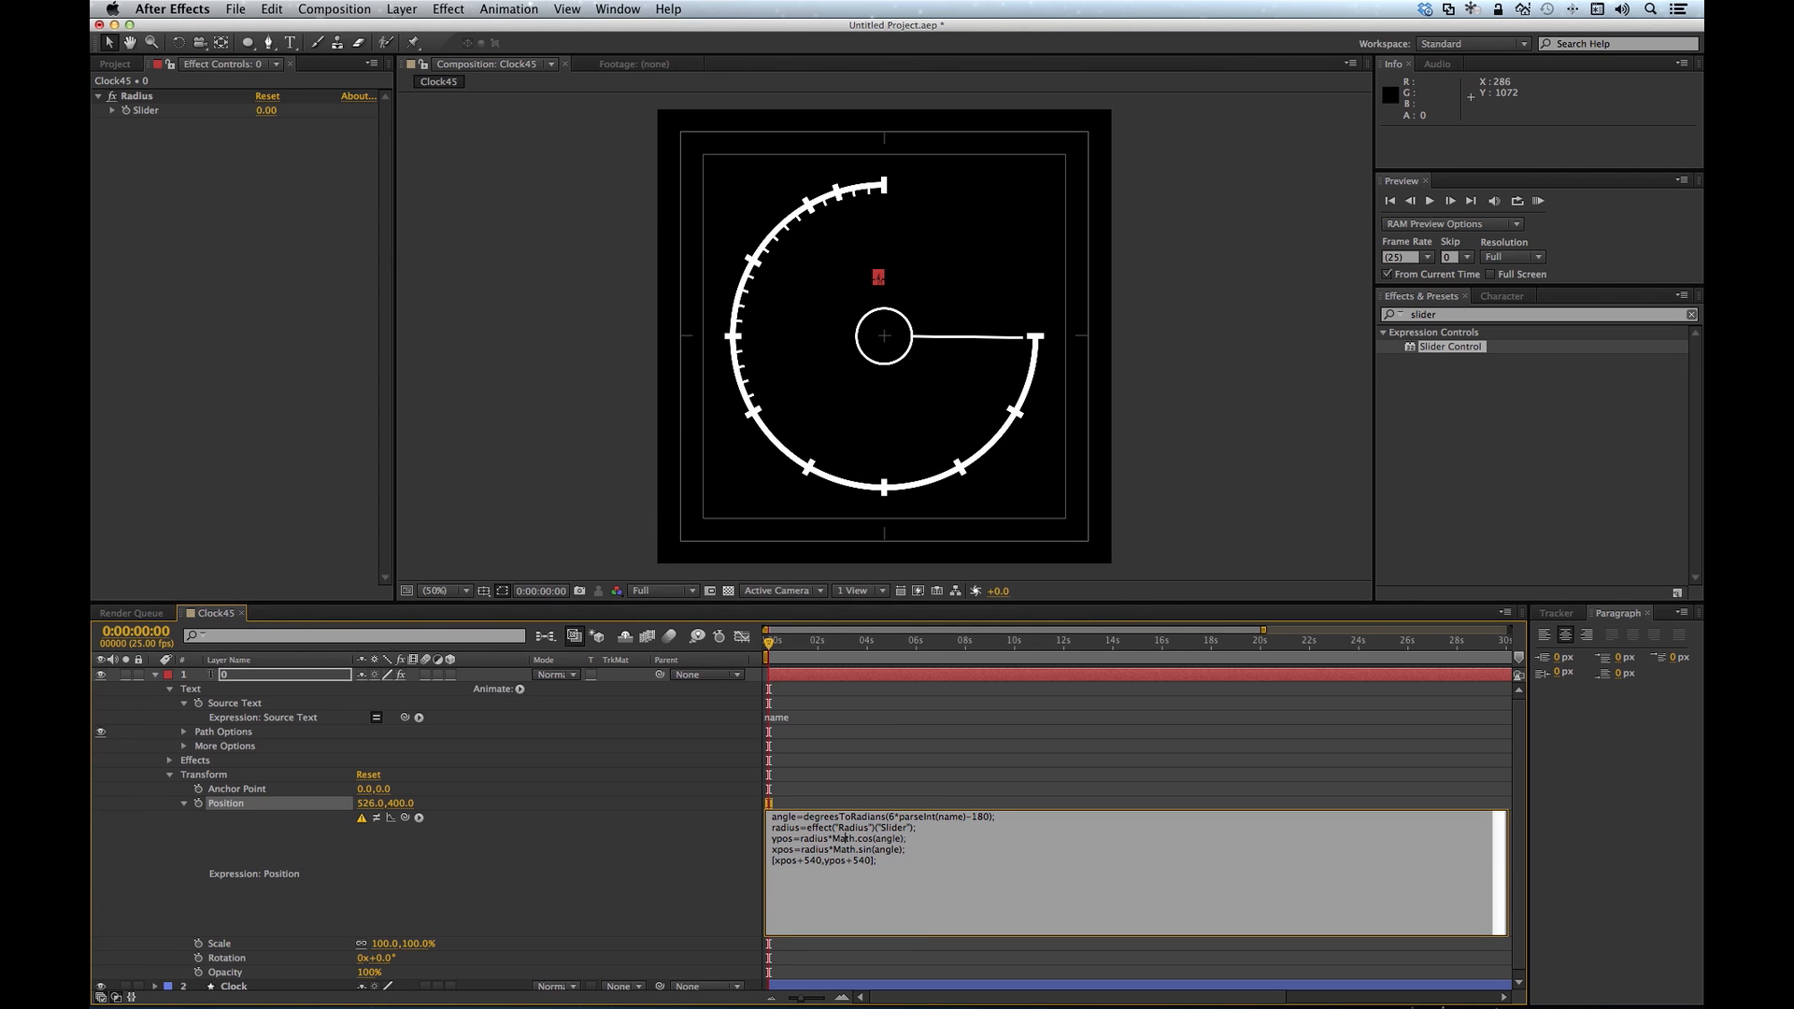
{"action": "key", "text": "KP_Enter"}
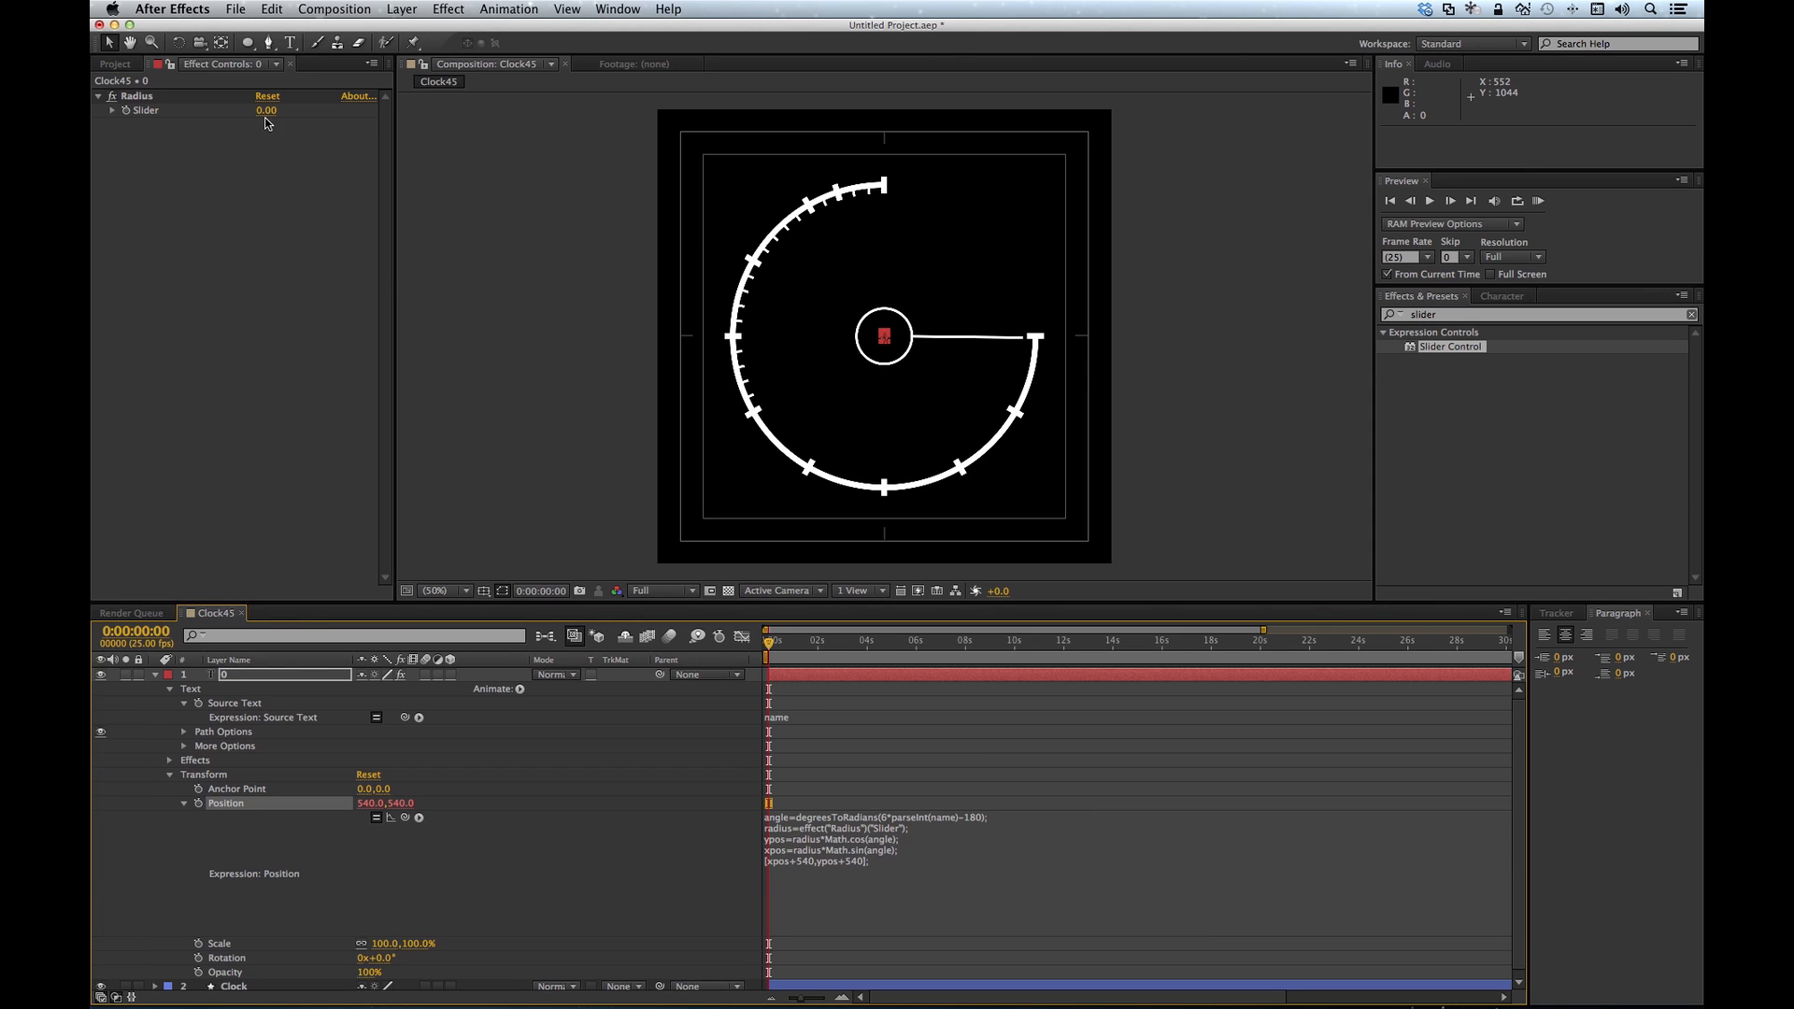
Step: Set layer 0's Radius slider to 414 and collapse the layer's Text and Transform properties
{"action": "left_click_drag", "start_coordinate": [268, 116], "coordinate": [731, 223]}
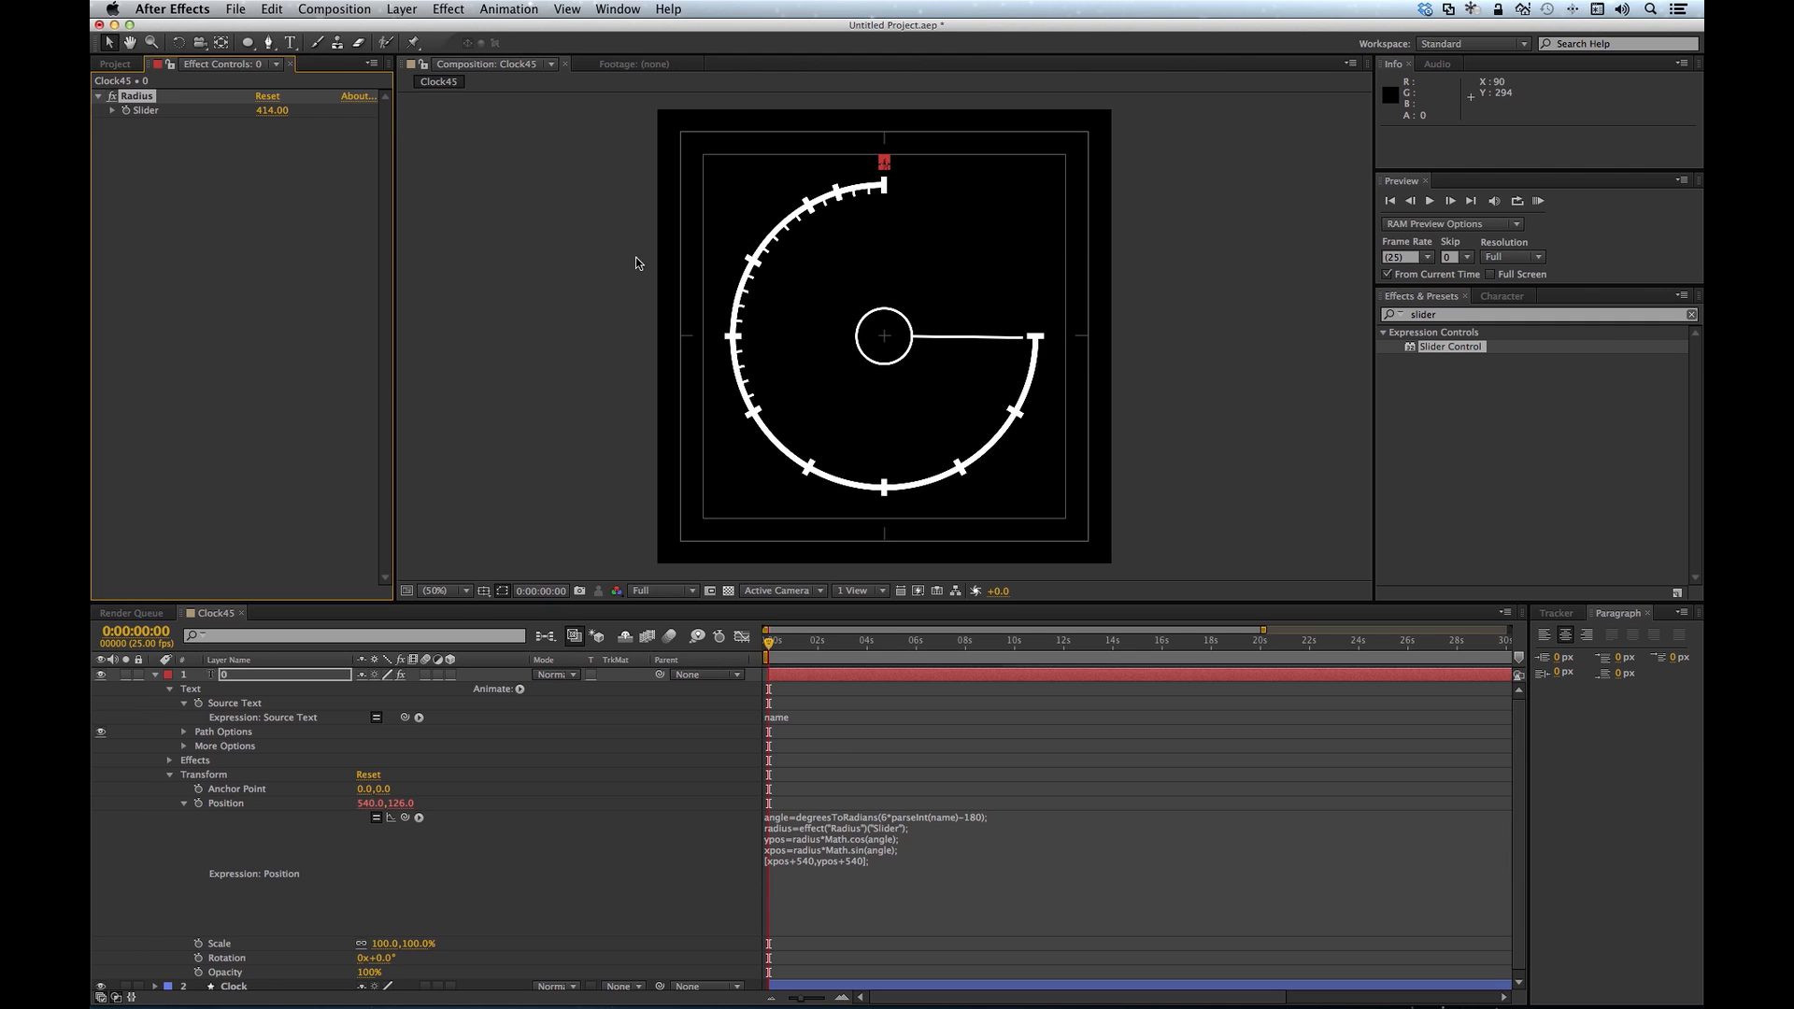
{"action": "left_click", "coordinate": [170, 690]}
{"action": "left_click", "coordinate": [171, 718]}
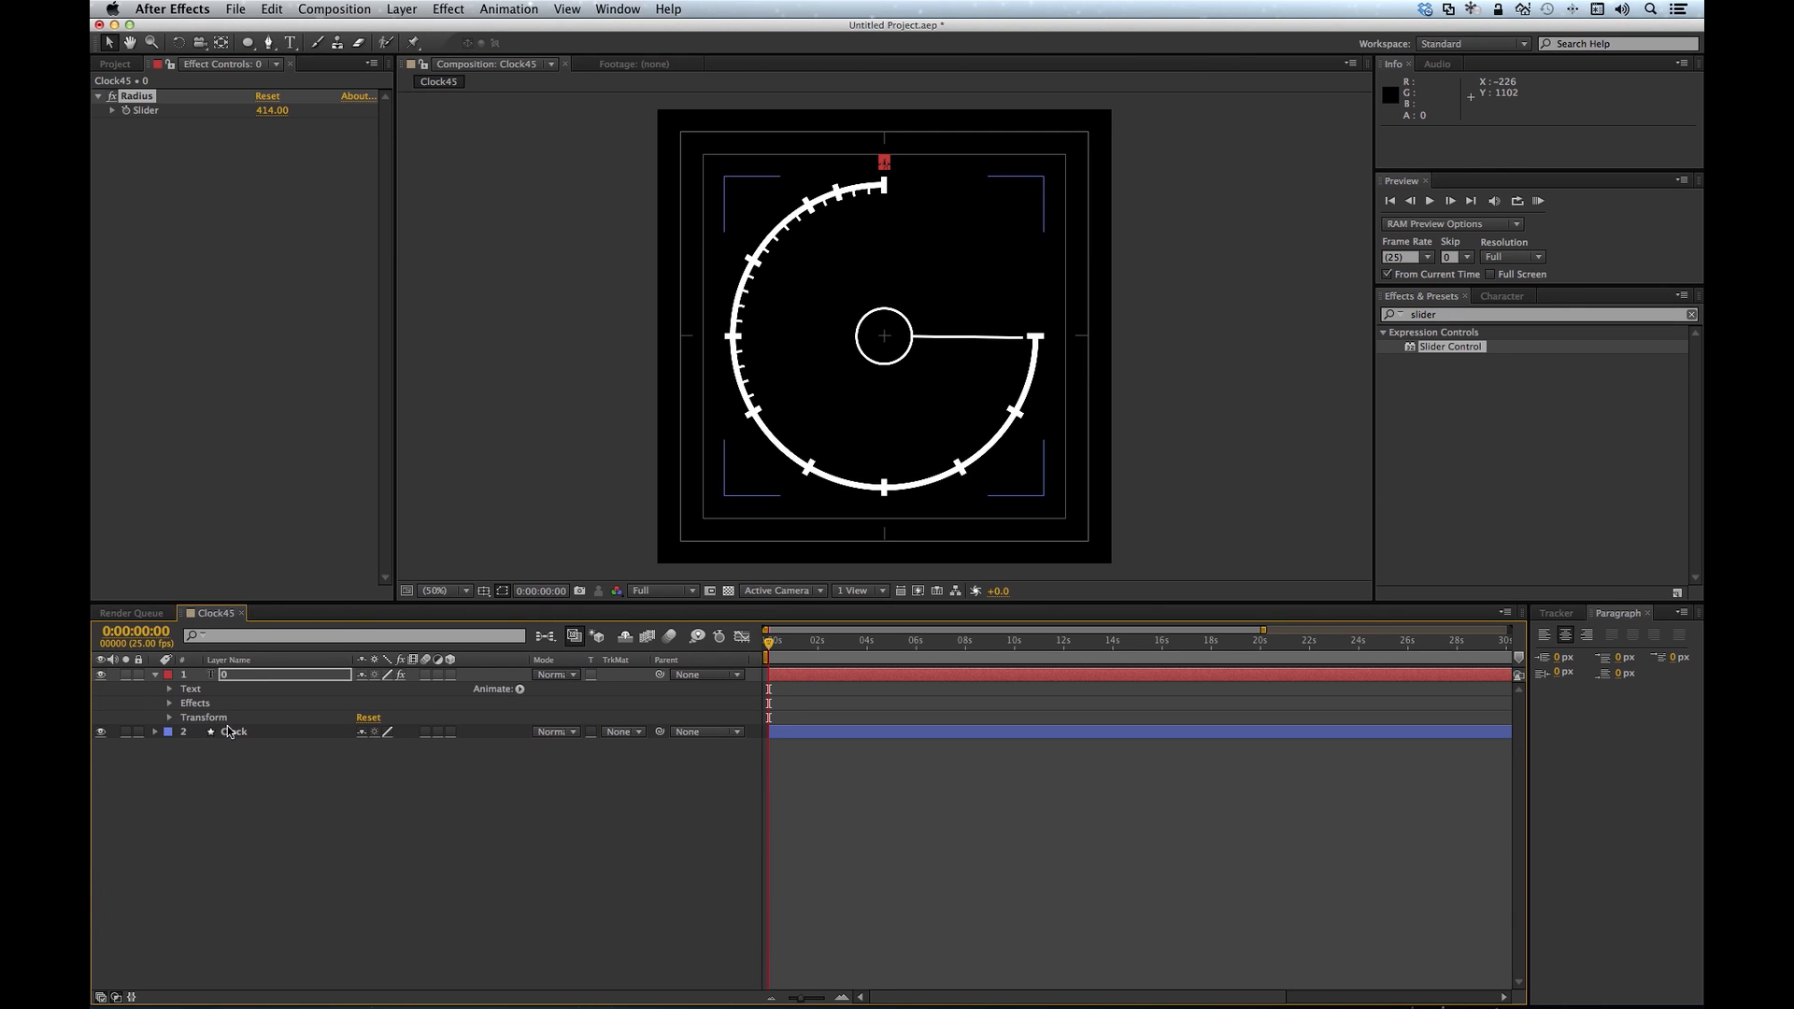
Step: Give layer 0's Opacity an expression that defaults to 0 and returns 100 if (thisComp.duration >= parseInt(name))
{"action": "left_click", "coordinate": [170, 718]}
{"action": "left_click", "coordinate": [198, 789], "text": "alt"}
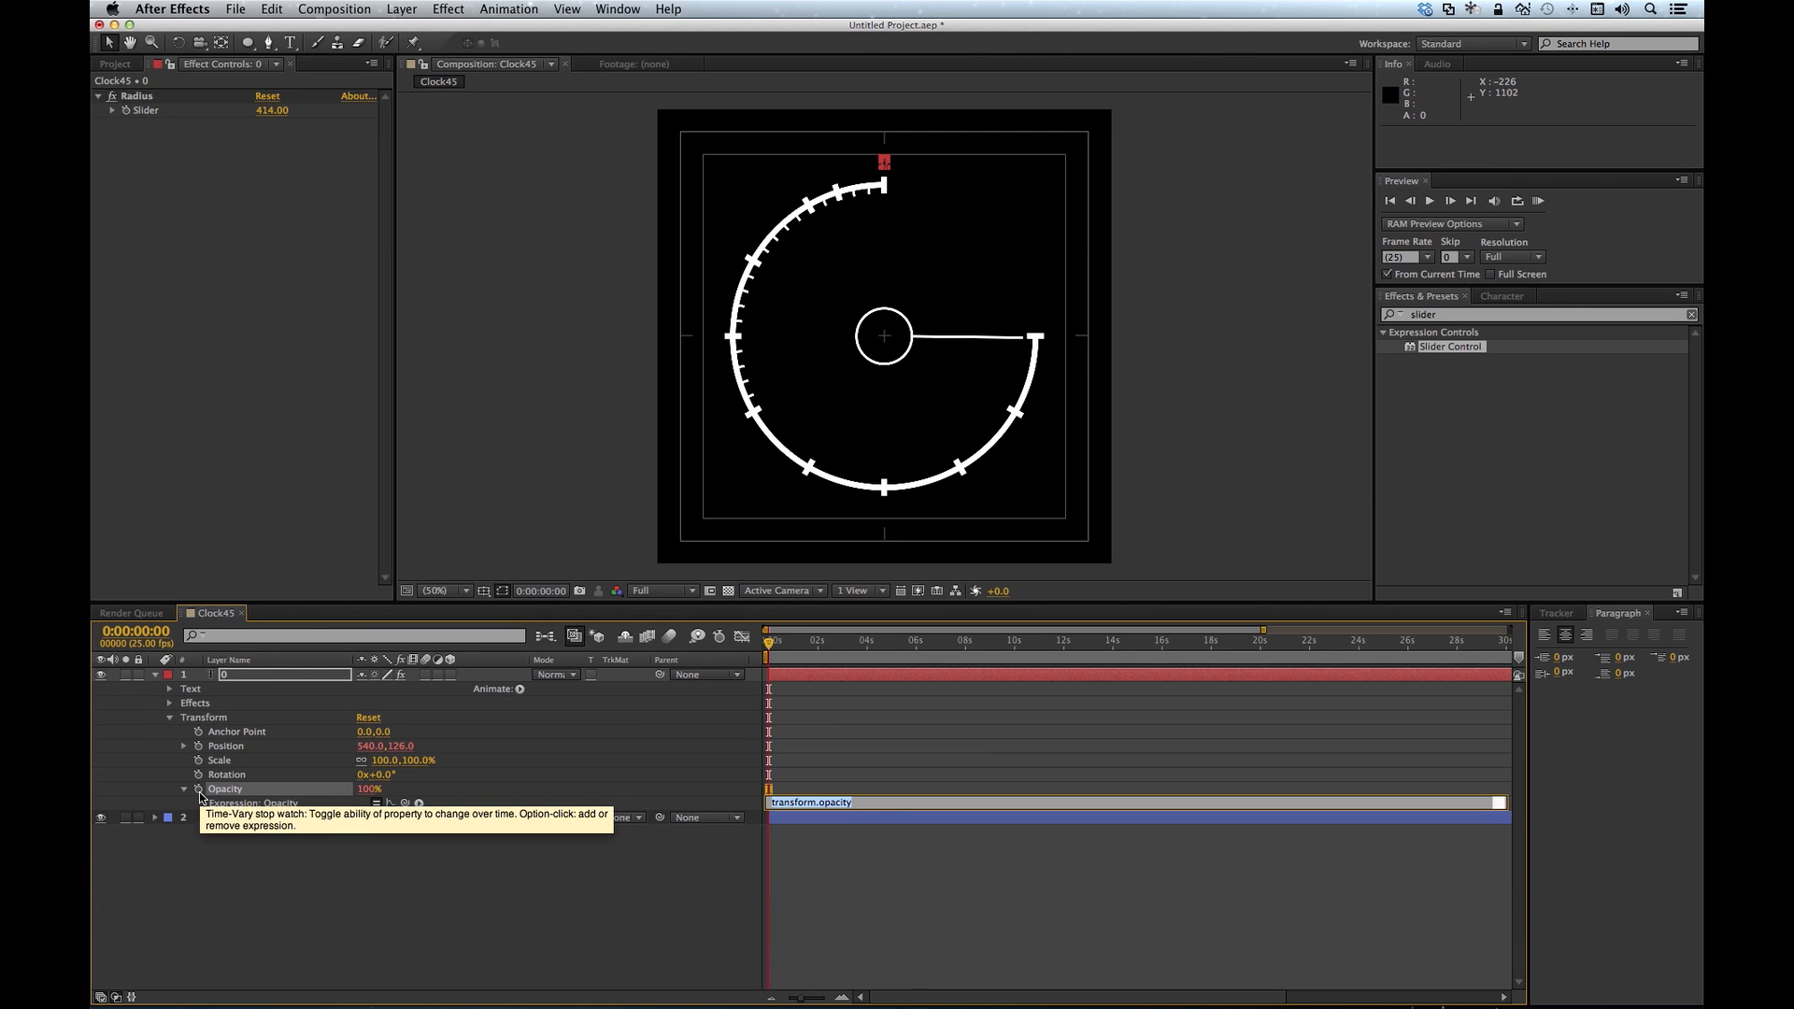
{"action": "type", "text": "0"}
{"action": "key", "text": "Return"}
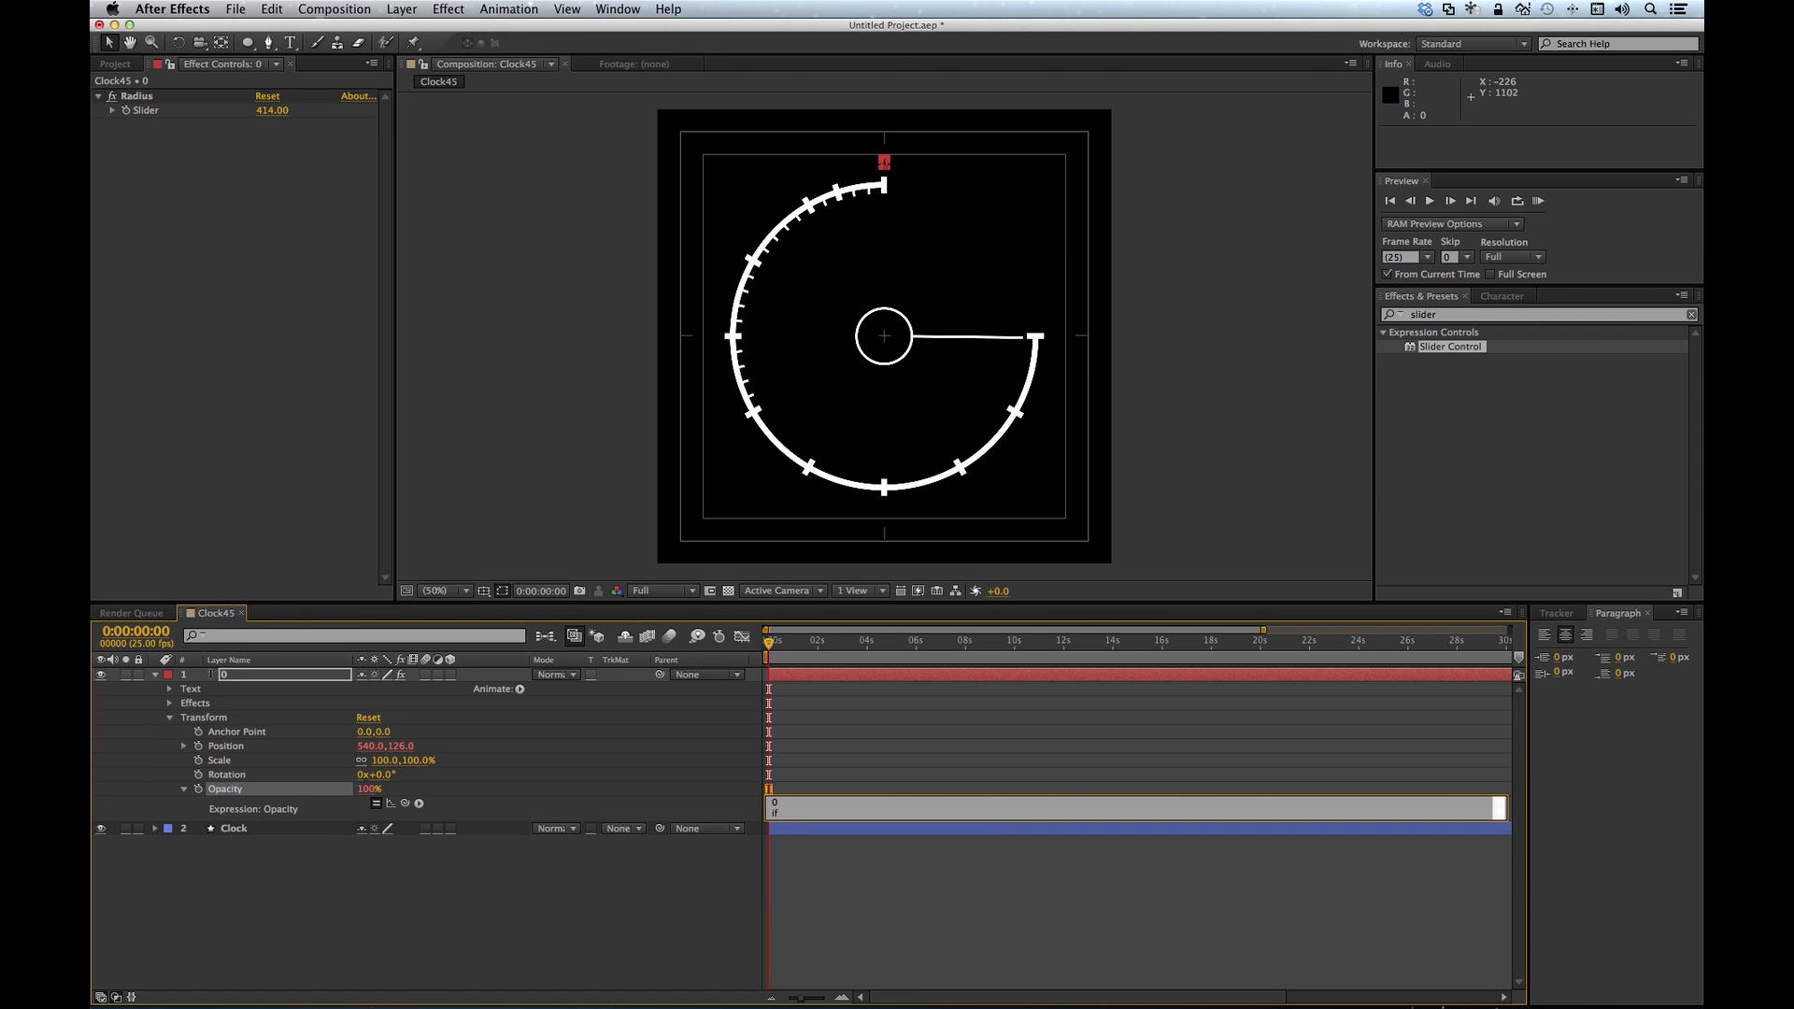
{"action": "type", "text": "if (thisComp.duration >= parseInt(name)) {"}
{"action": "key", "text": "Return"}
{"action": "type", "text": "100"}
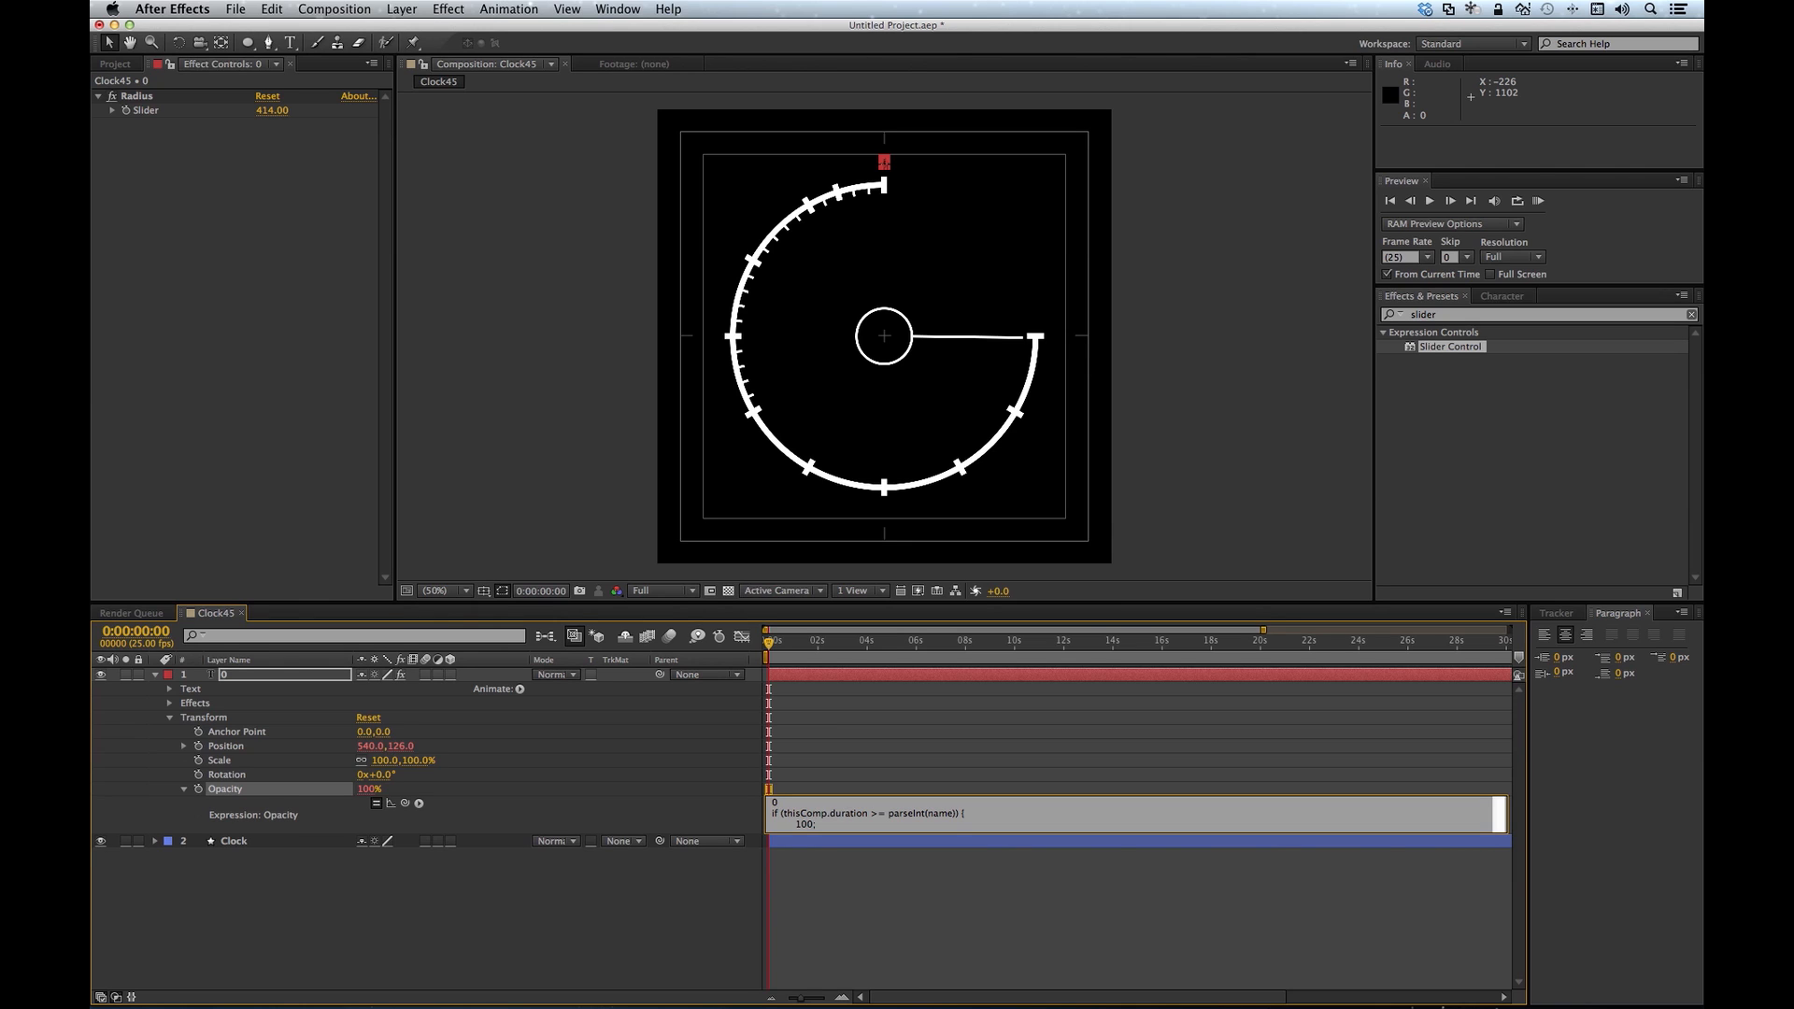
{"action": "type", "text": ";"}
{"action": "key", "text": "Return"}
{"action": "key", "text": "KP_Enter"}
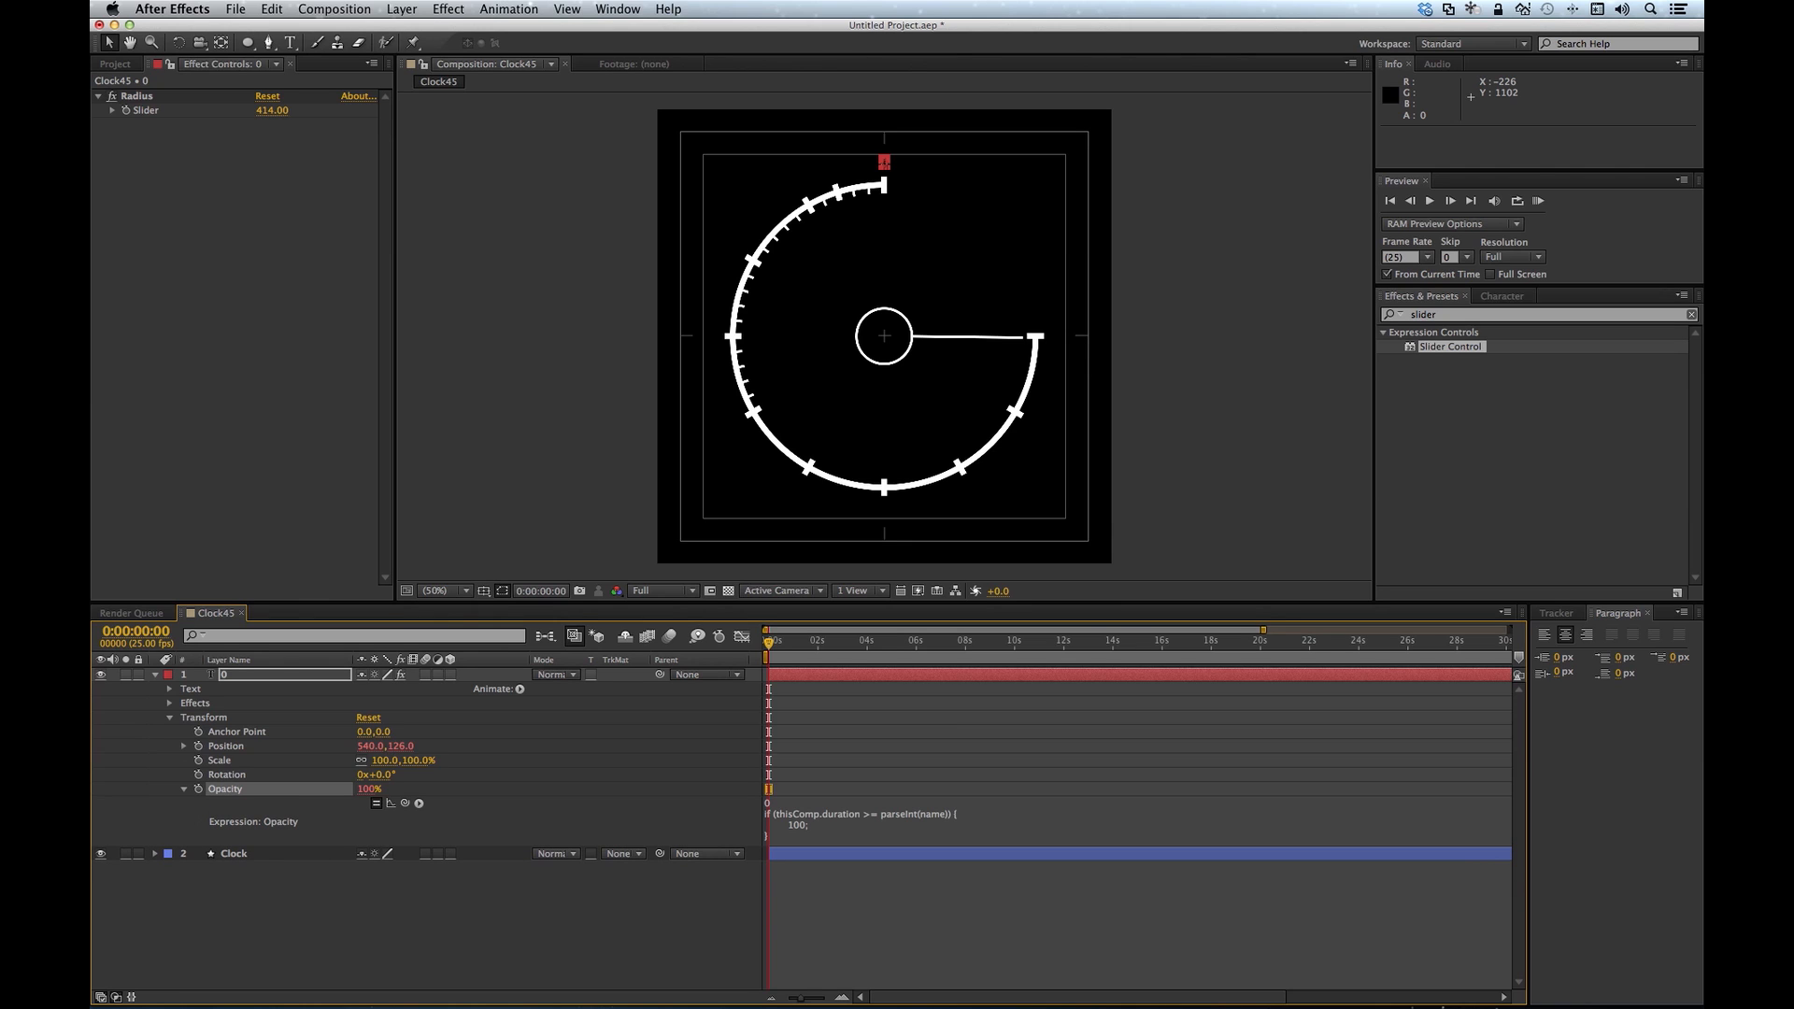
Step: Collapse layer 0, duplicate it and rename the copy as 3
{"action": "left_click", "coordinate": [412, 951]}
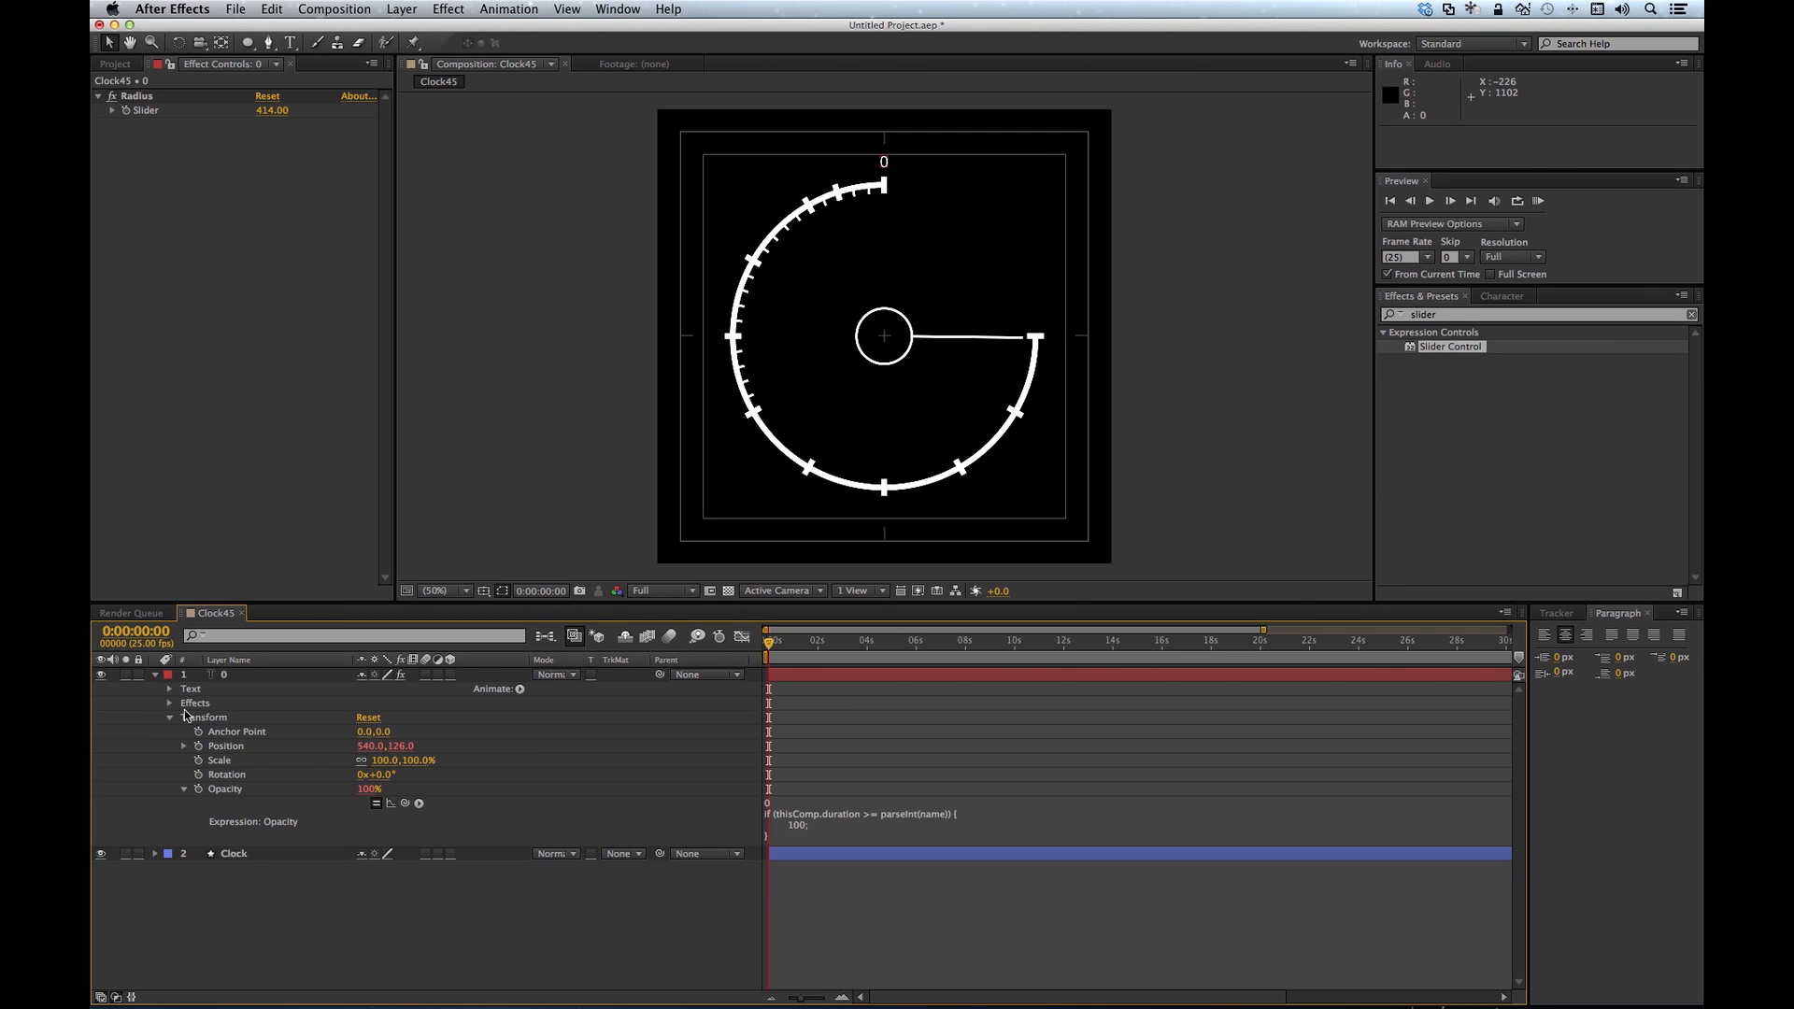
{"action": "left_click", "coordinate": [172, 719]}
{"action": "left_click", "coordinate": [155, 674]}
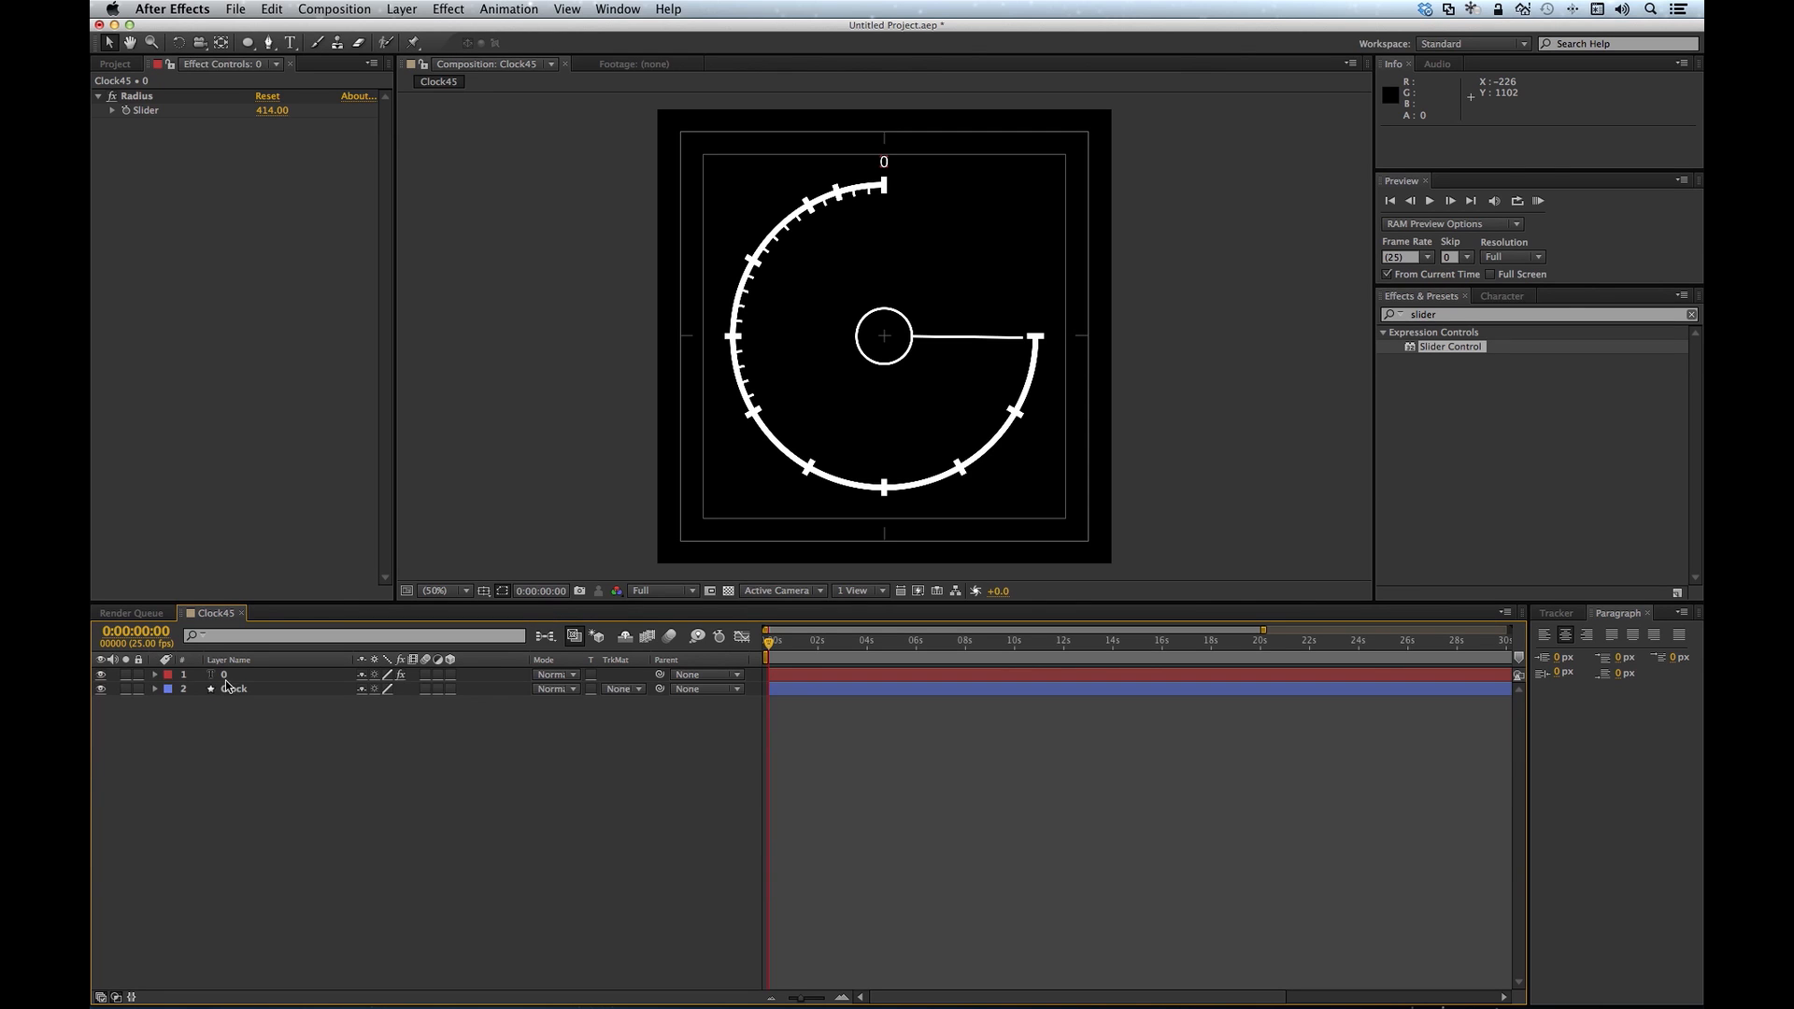
{"action": "left_click", "coordinate": [229, 677]}
{"action": "key", "text": "super+d"}
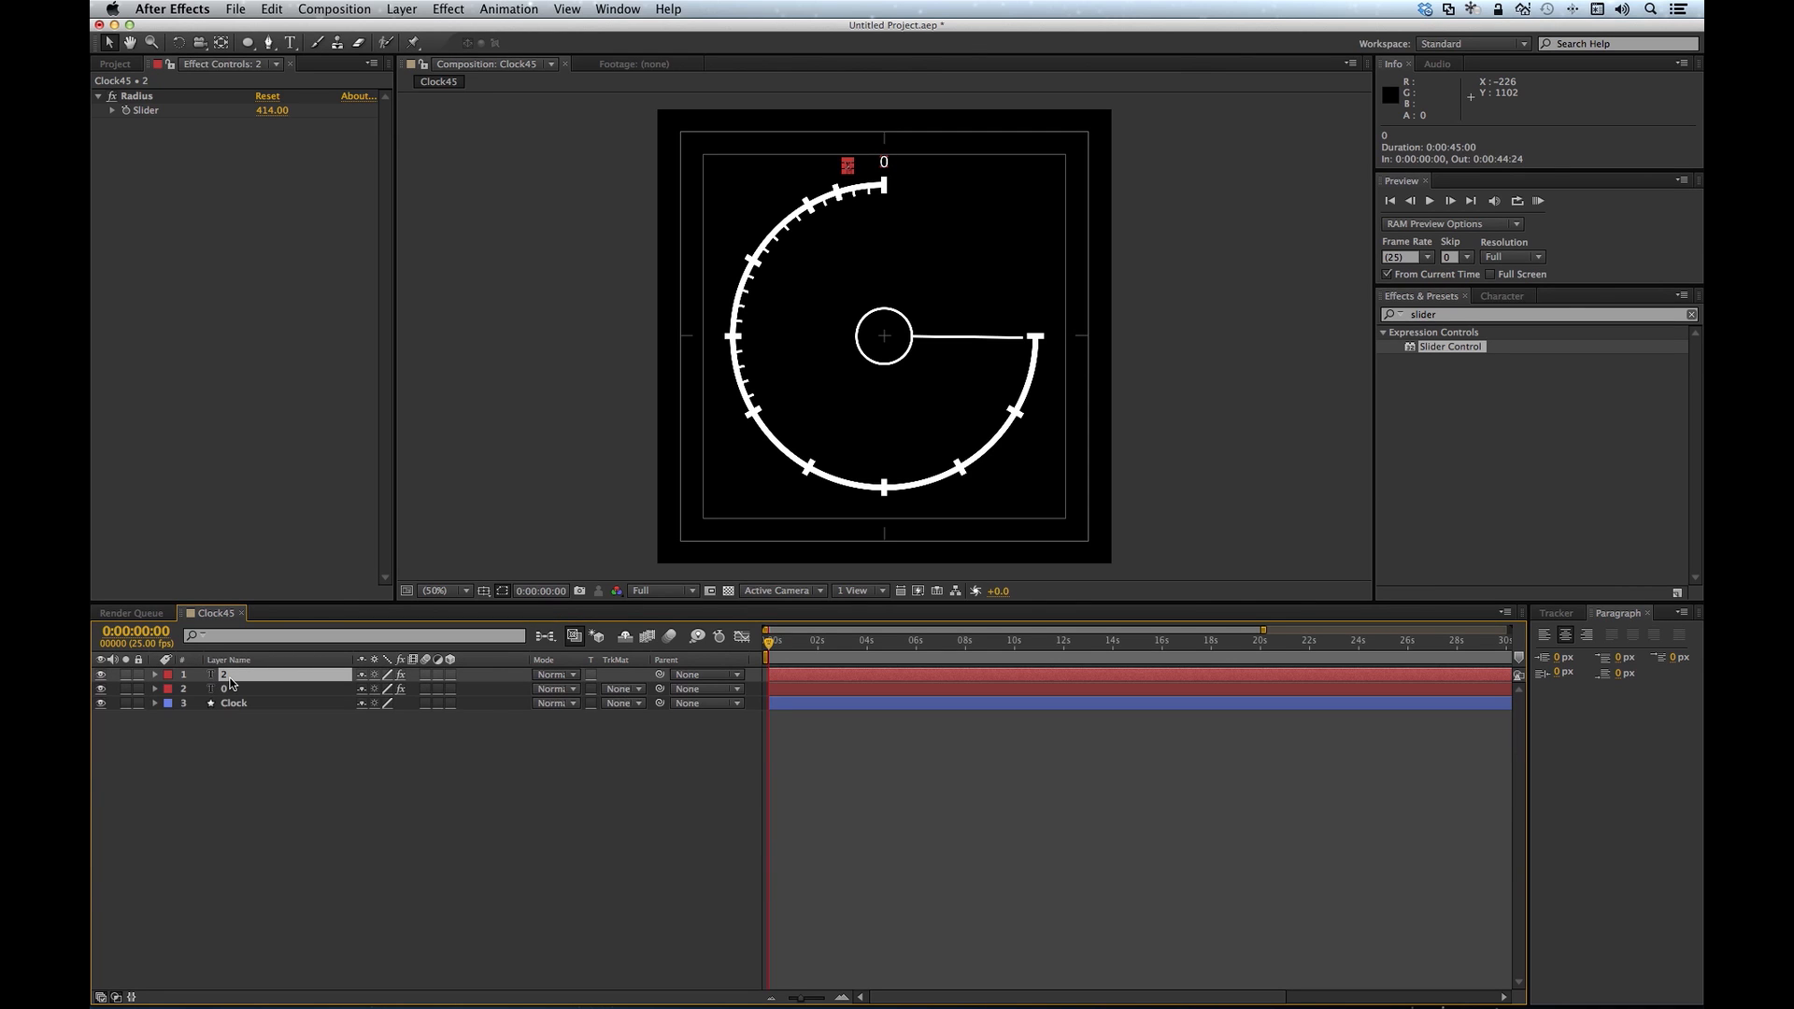
{"action": "key", "text": "Return"}
{"action": "type", "text": "3"}
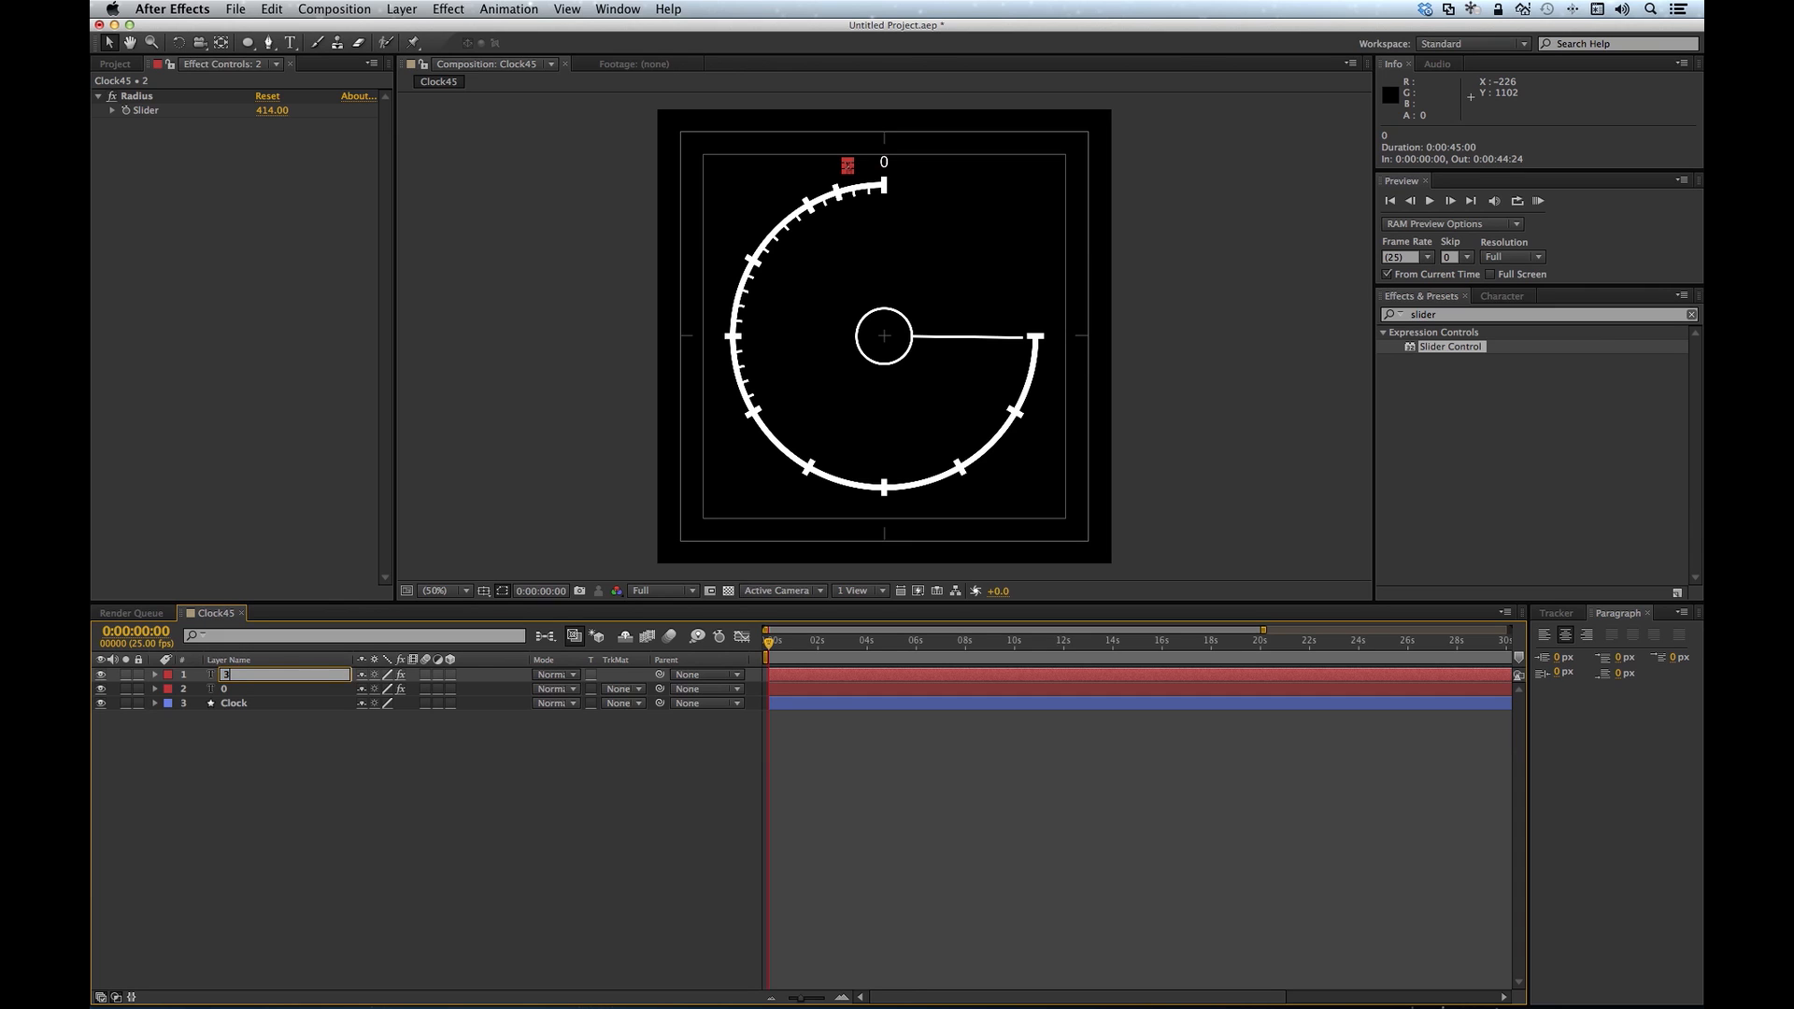
{"action": "key", "text": "Return"}
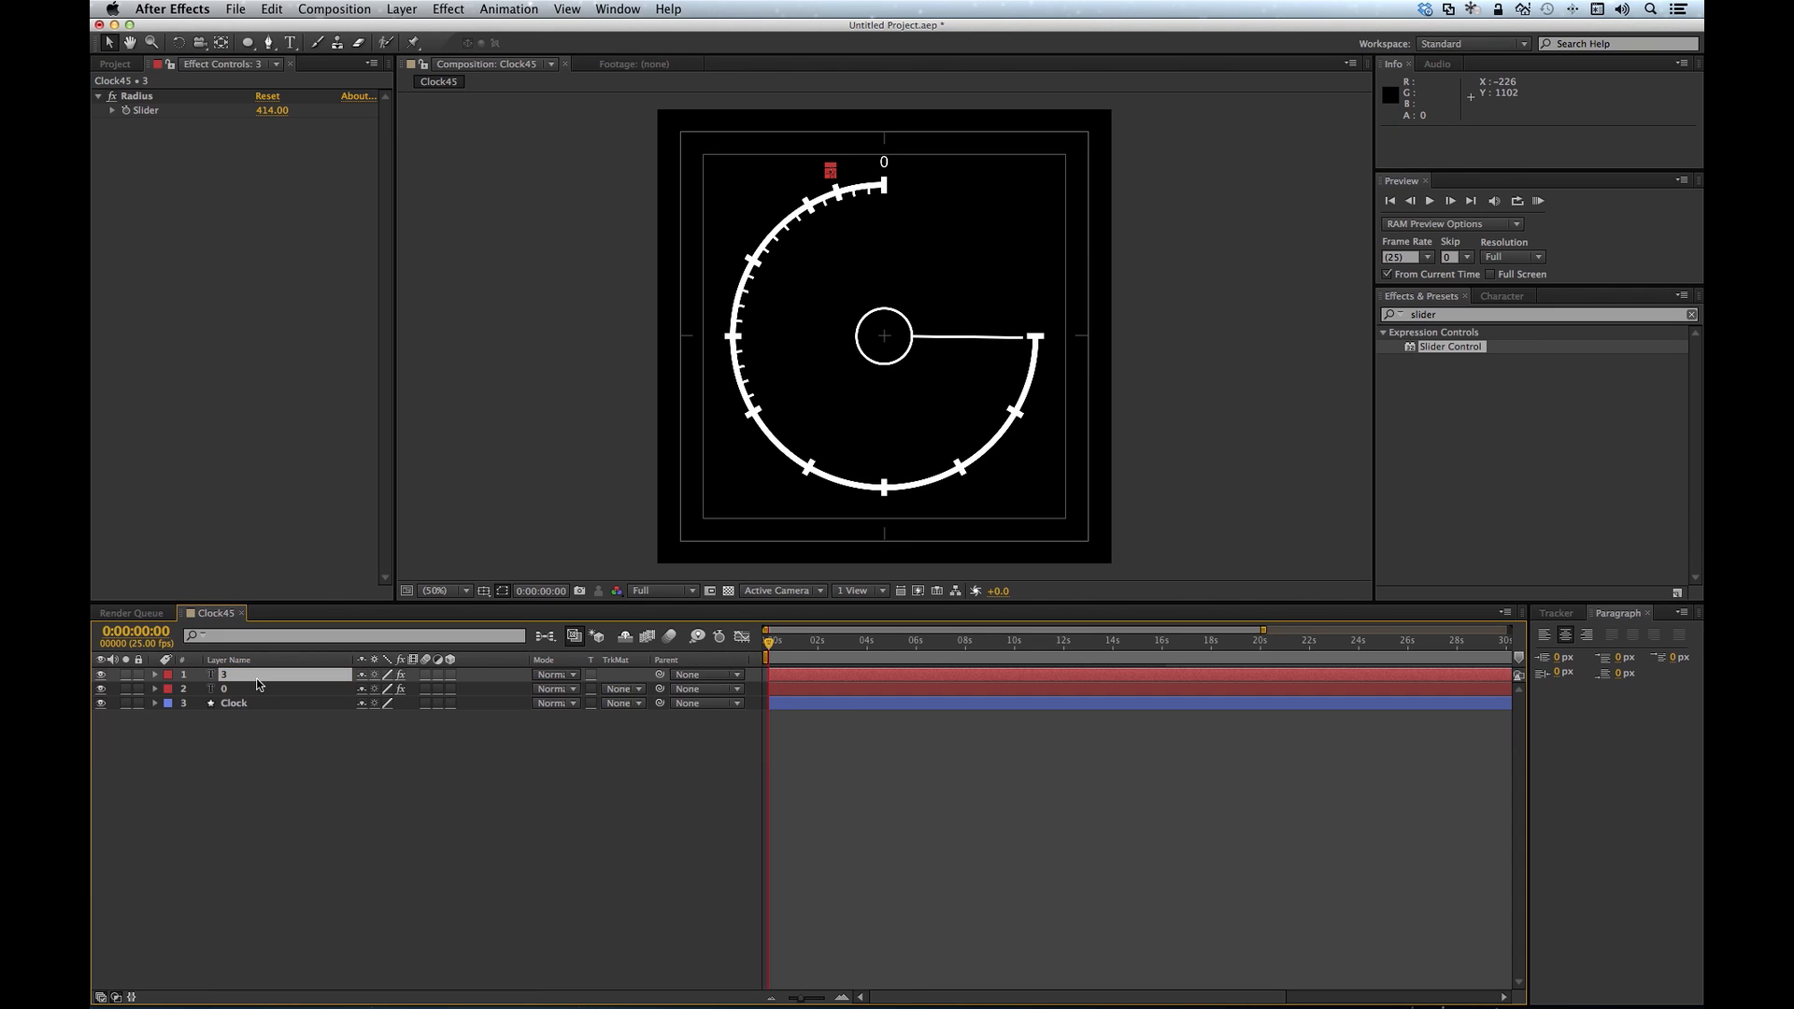
Step: Duplicate the number layer twice more, naming the copies 5 and 10
{"action": "key", "text": "super+d"}
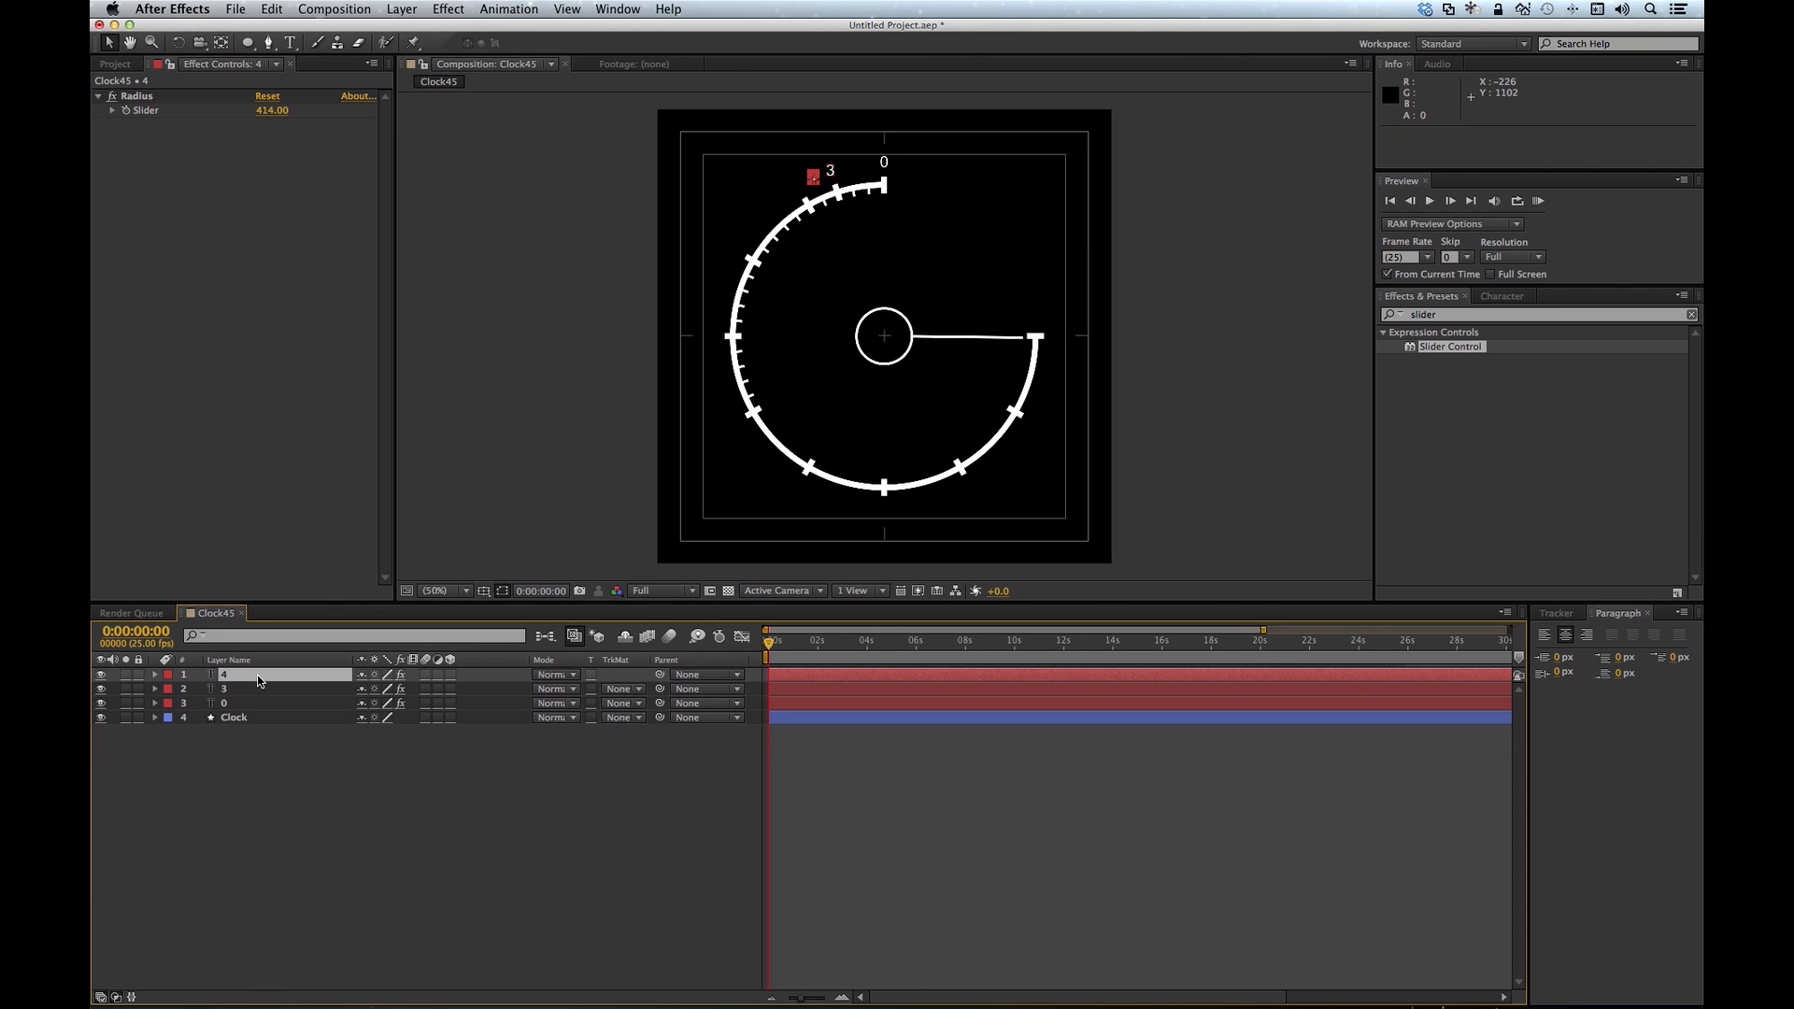
{"action": "key", "text": "Return"}
{"action": "type", "text": "5"}
{"action": "key", "text": "Return"}
{"action": "key", "text": "super+d"}
{"action": "key", "text": "Return"}
{"action": "type", "text": "10"}
{"action": "key", "text": "Return"}
Step: Create two further duplicates of the number layer, named 15 and 20
{"action": "key", "text": "super+d"}
{"action": "key", "text": "Return"}
{"action": "type", "text": "15"}
{"action": "key", "text": "Return"}
{"action": "key", "text": "super+d"}
{"action": "key", "text": "Return"}
{"action": "type", "text": "20"}
{"action": "key", "text": "Return"}
Step: Duplicate the newest number layer for the 25 and 30 labels, renaming each copy accordingly
{"action": "key", "text": "super+d"}
{"action": "key", "text": "Return"}
{"action": "type", "text": "25"}
{"action": "key", "text": "Return"}
{"action": "key", "text": "super+d"}
{"action": "key", "text": "Return"}
{"action": "type", "text": "30"}
{"action": "key", "text": "Return"}
Step: Add number layers 35 and 40 by duplicating and renaming the topmost label layer
{"action": "key", "text": "super+d"}
{"action": "key", "text": "Return"}
{"action": "type", "text": "35"}
{"action": "key", "text": "Return"}
{"action": "key", "text": "super+d"}
{"action": "key", "text": "Return"}
{"action": "type", "text": "40"}
{"action": "key", "text": "Return"}
Step: Duplicate layer 40, rename the copy as 45 and deselect it
{"action": "key", "text": "super+d"}
{"action": "key", "text": "Return"}
{"action": "type", "text": "45"}
{"action": "key", "text": "Return"}
{"action": "left_click", "coordinate": [412, 882]}
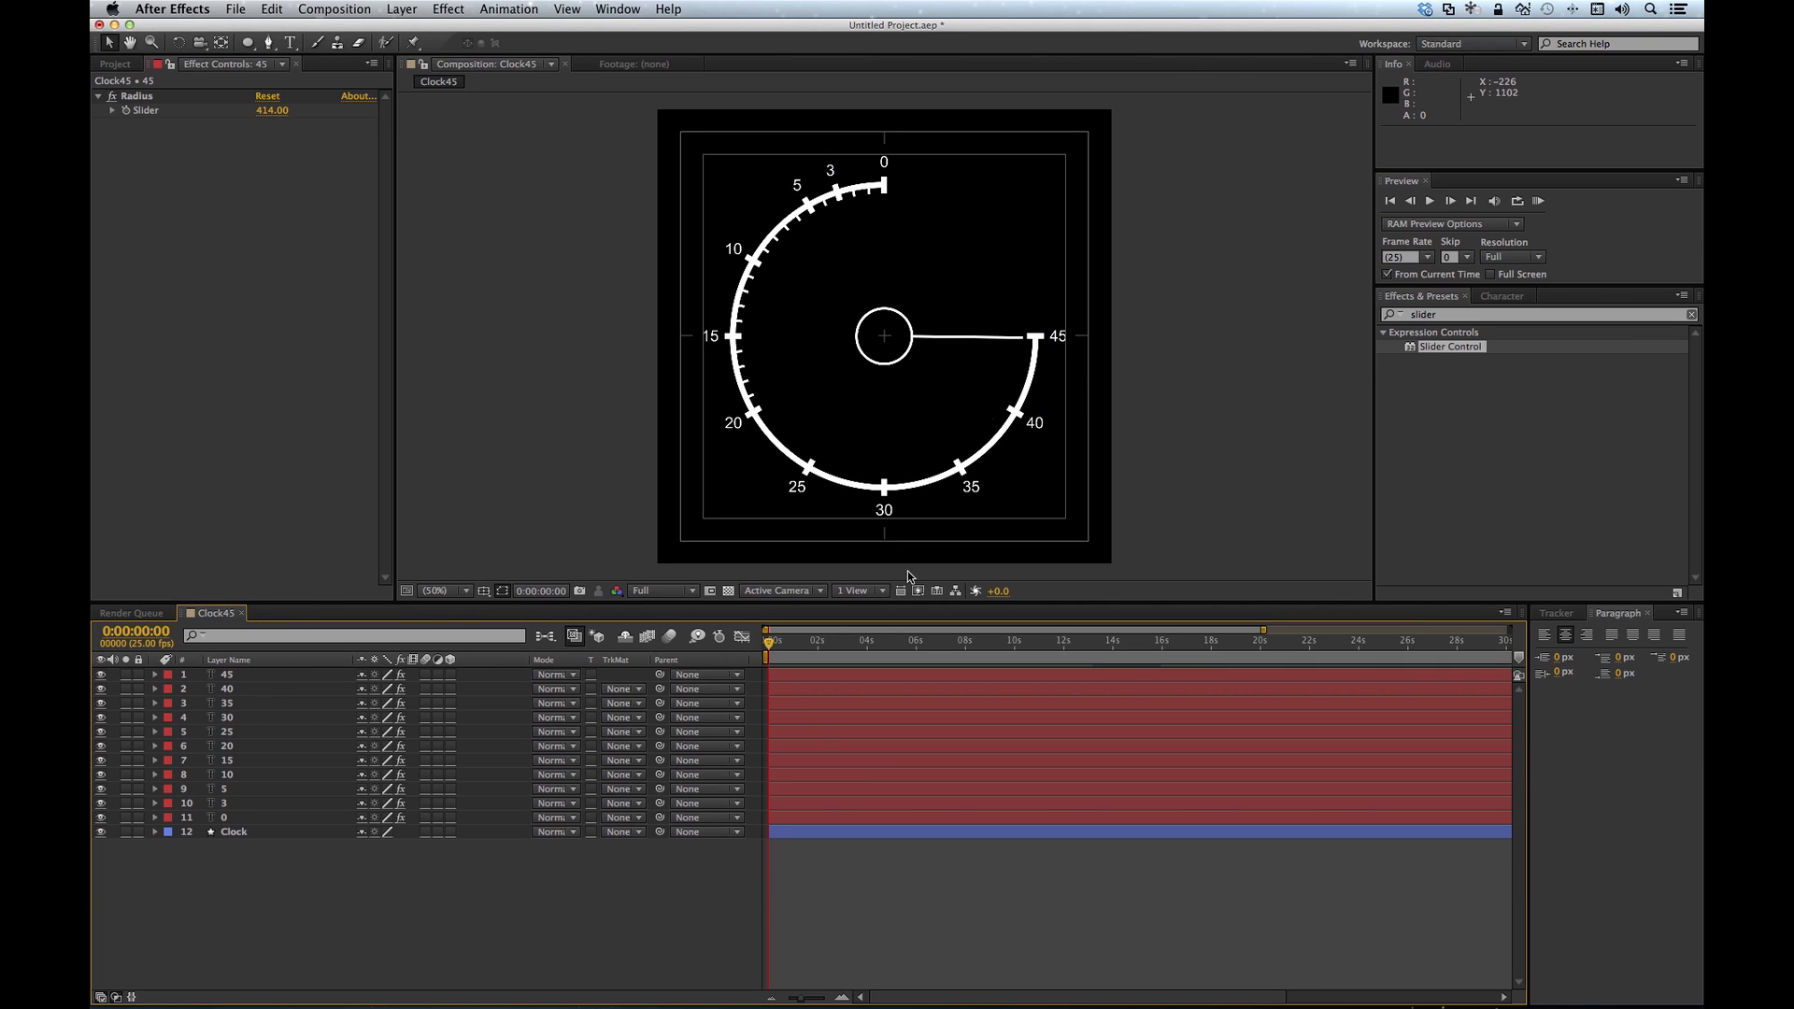
Step: Try a composition duration of 30 seconds to test the clock, and undo the settings change
{"action": "left_click", "coordinate": [335, 9]}
{"action": "left_click", "coordinate": [332, 56]}
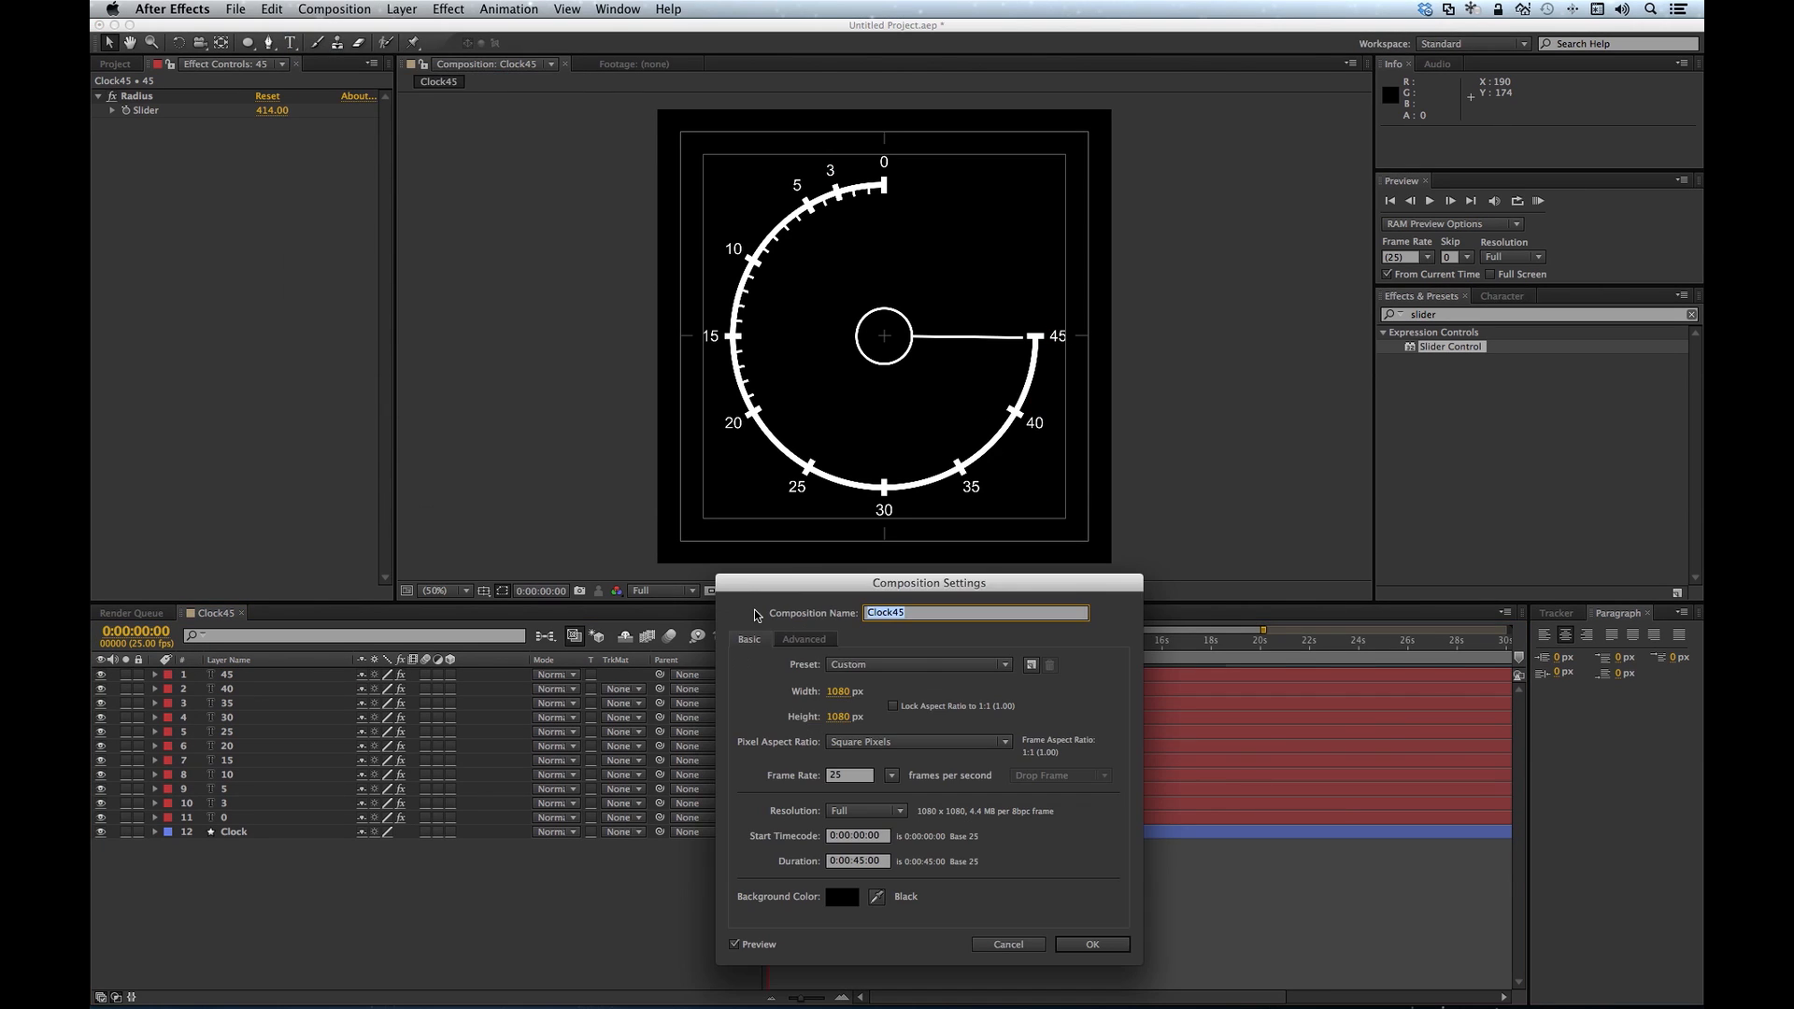
{"action": "double_click", "coordinate": [859, 860]}
{"action": "type", "text": "30"}
{"action": "key", "text": "Return"}
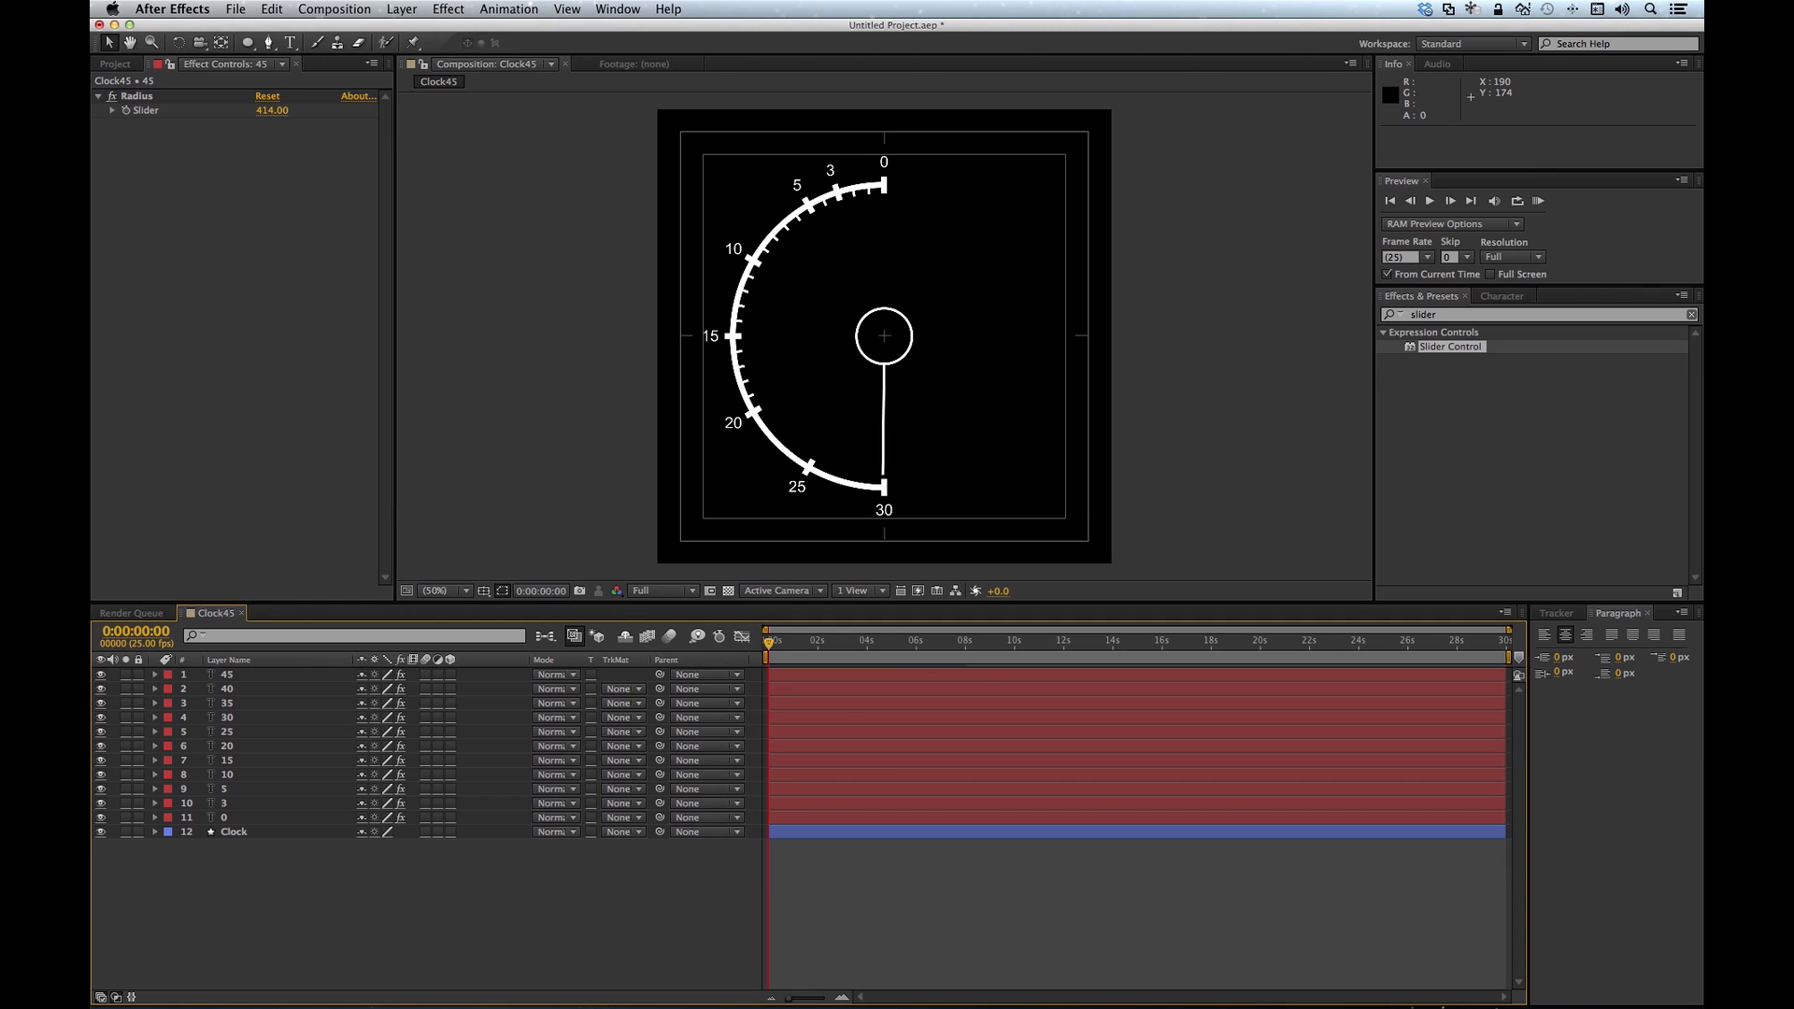
{"action": "key", "text": "super+z"}
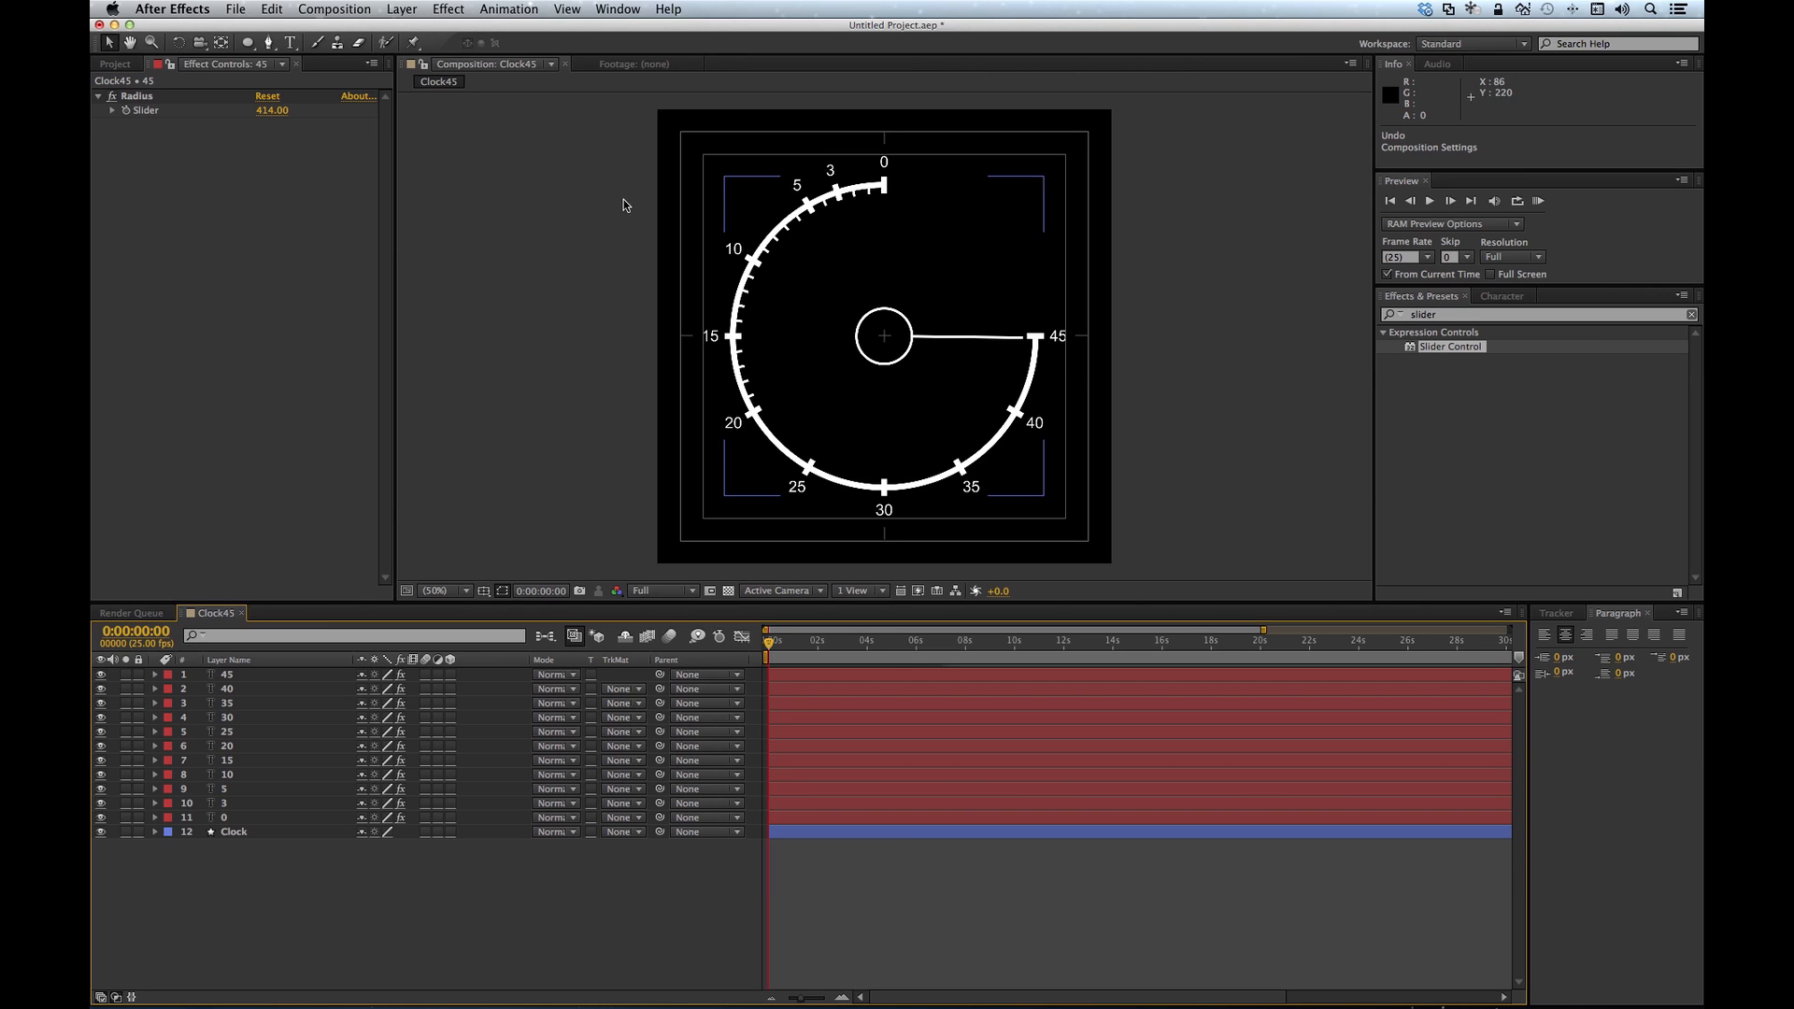
Step: Add a text layer reading XX above the second hand and set its font size to 180 px
{"action": "left_click", "coordinate": [291, 42]}
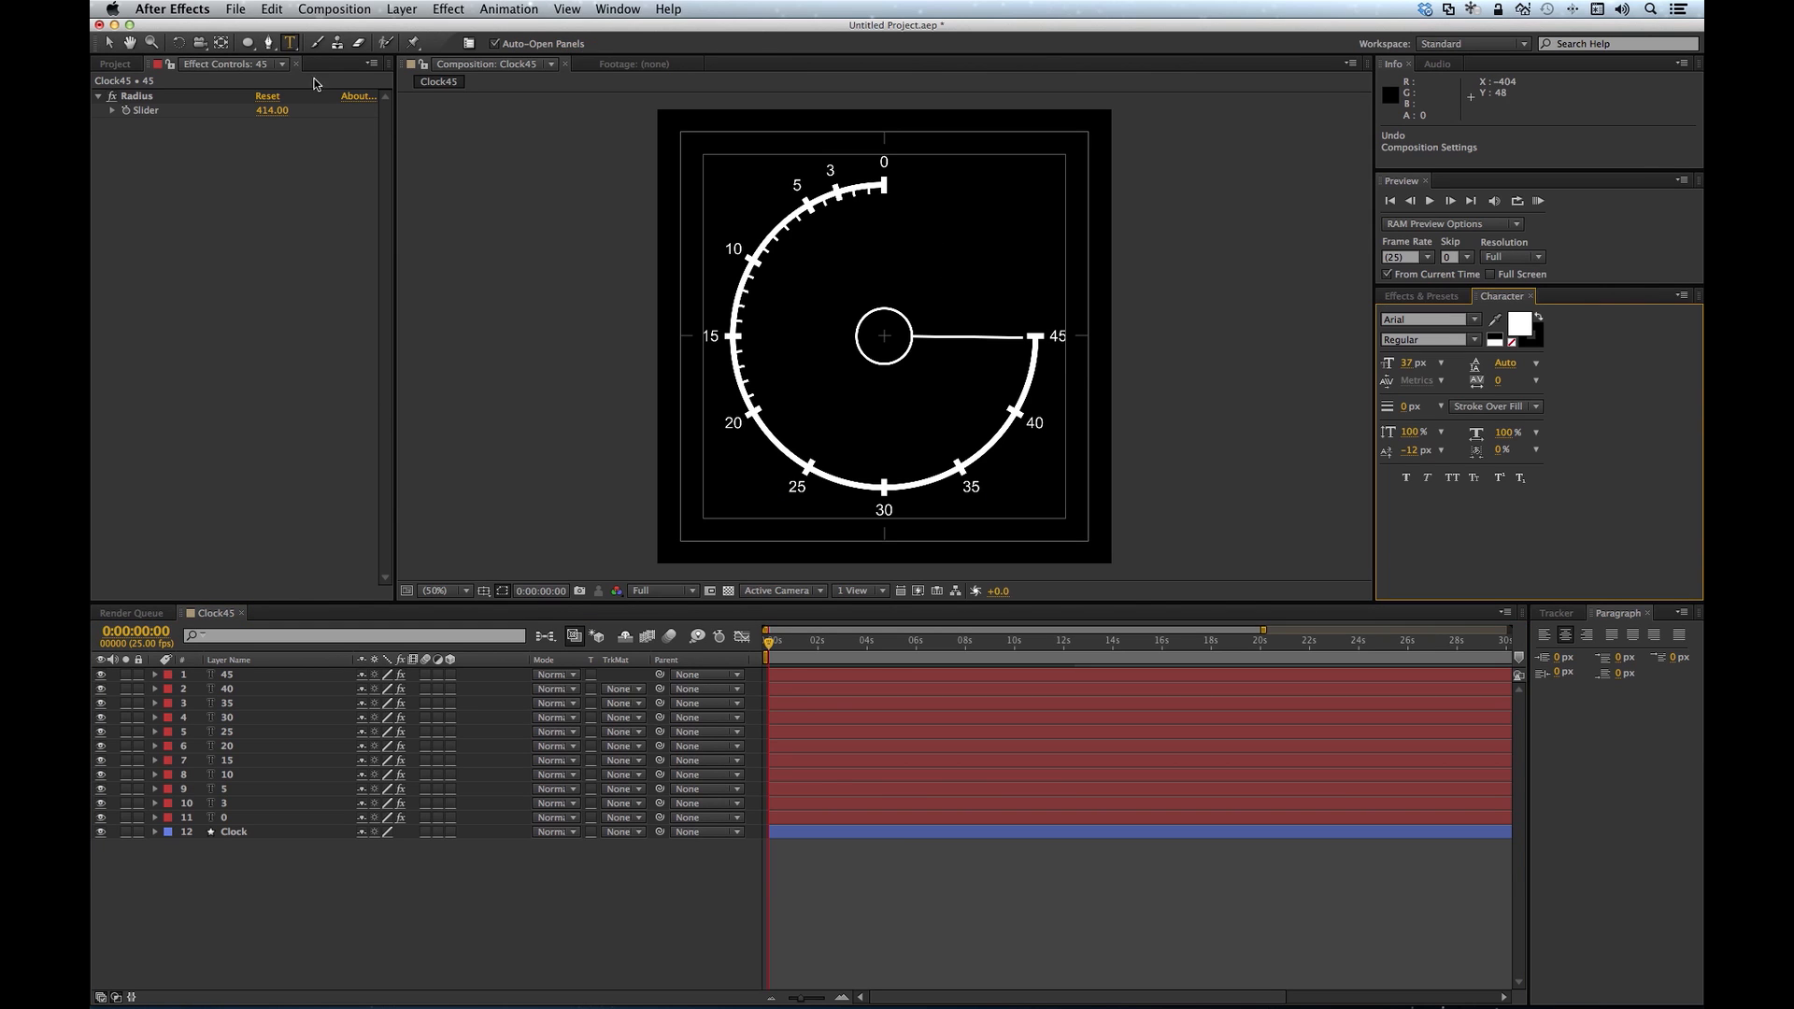
{"action": "left_click", "coordinate": [939, 268]}
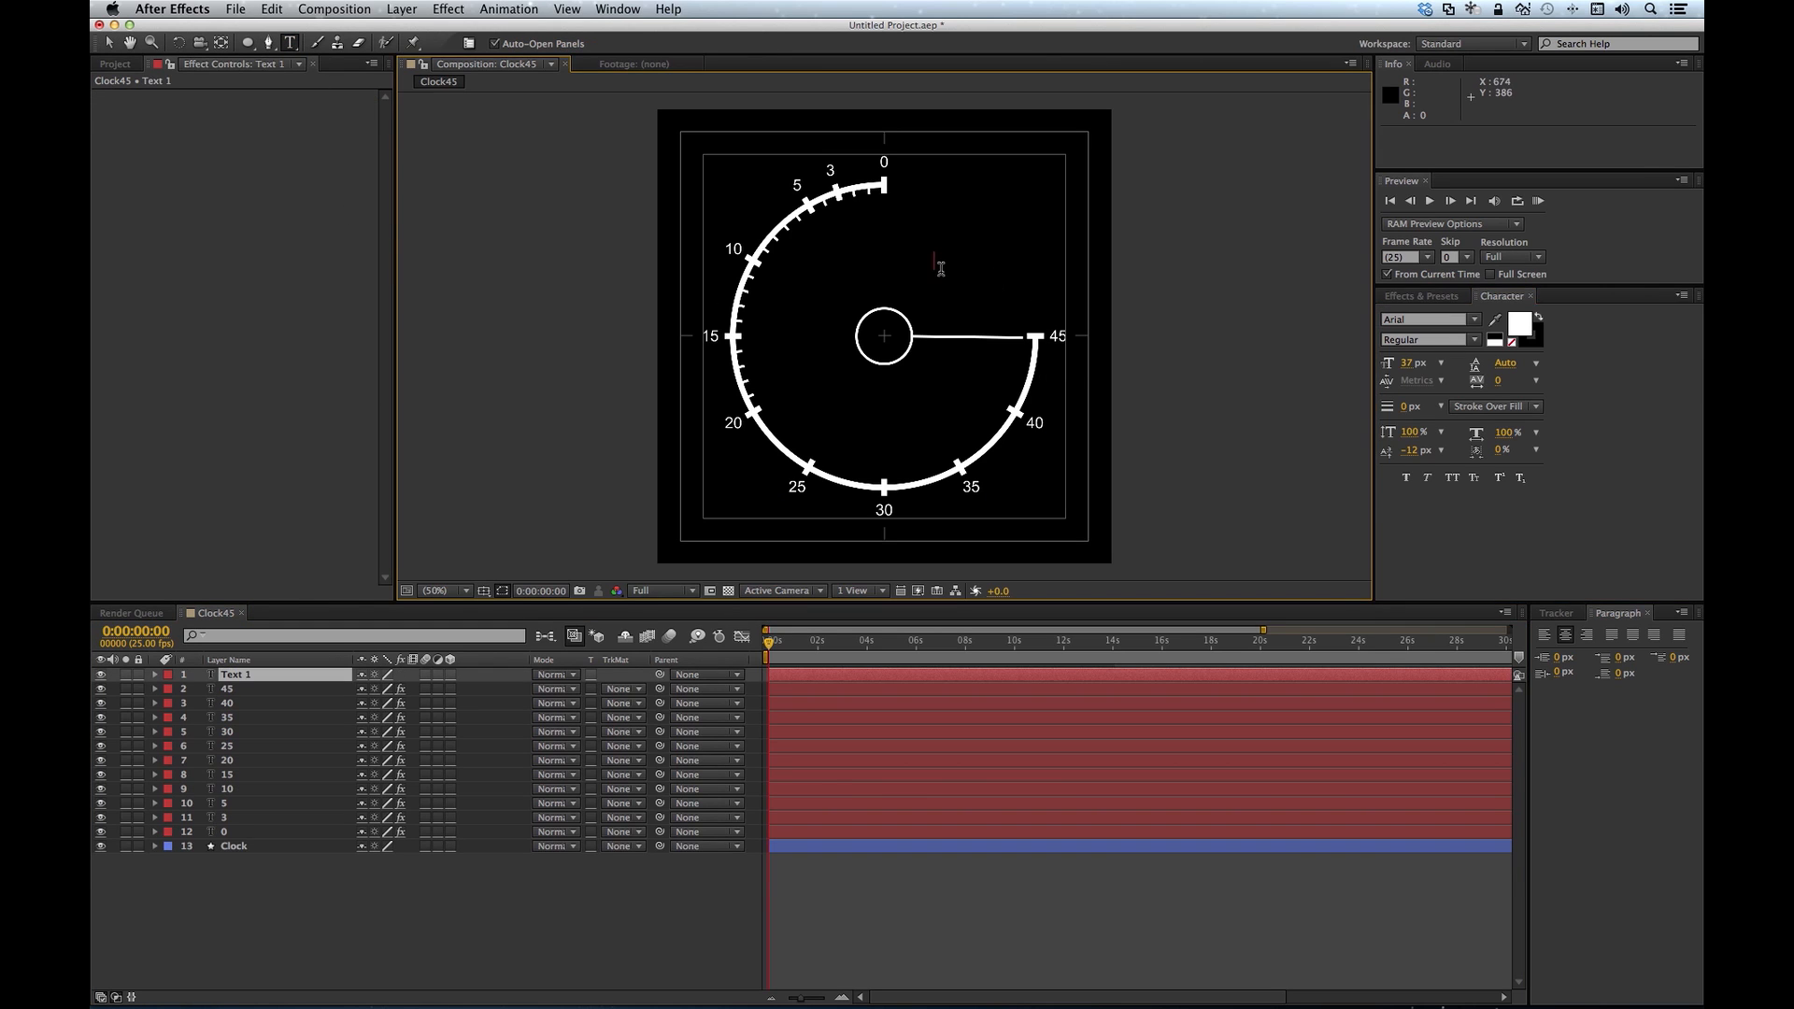
{"action": "type", "text": "XX"}
{"action": "key", "text": "super+a"}
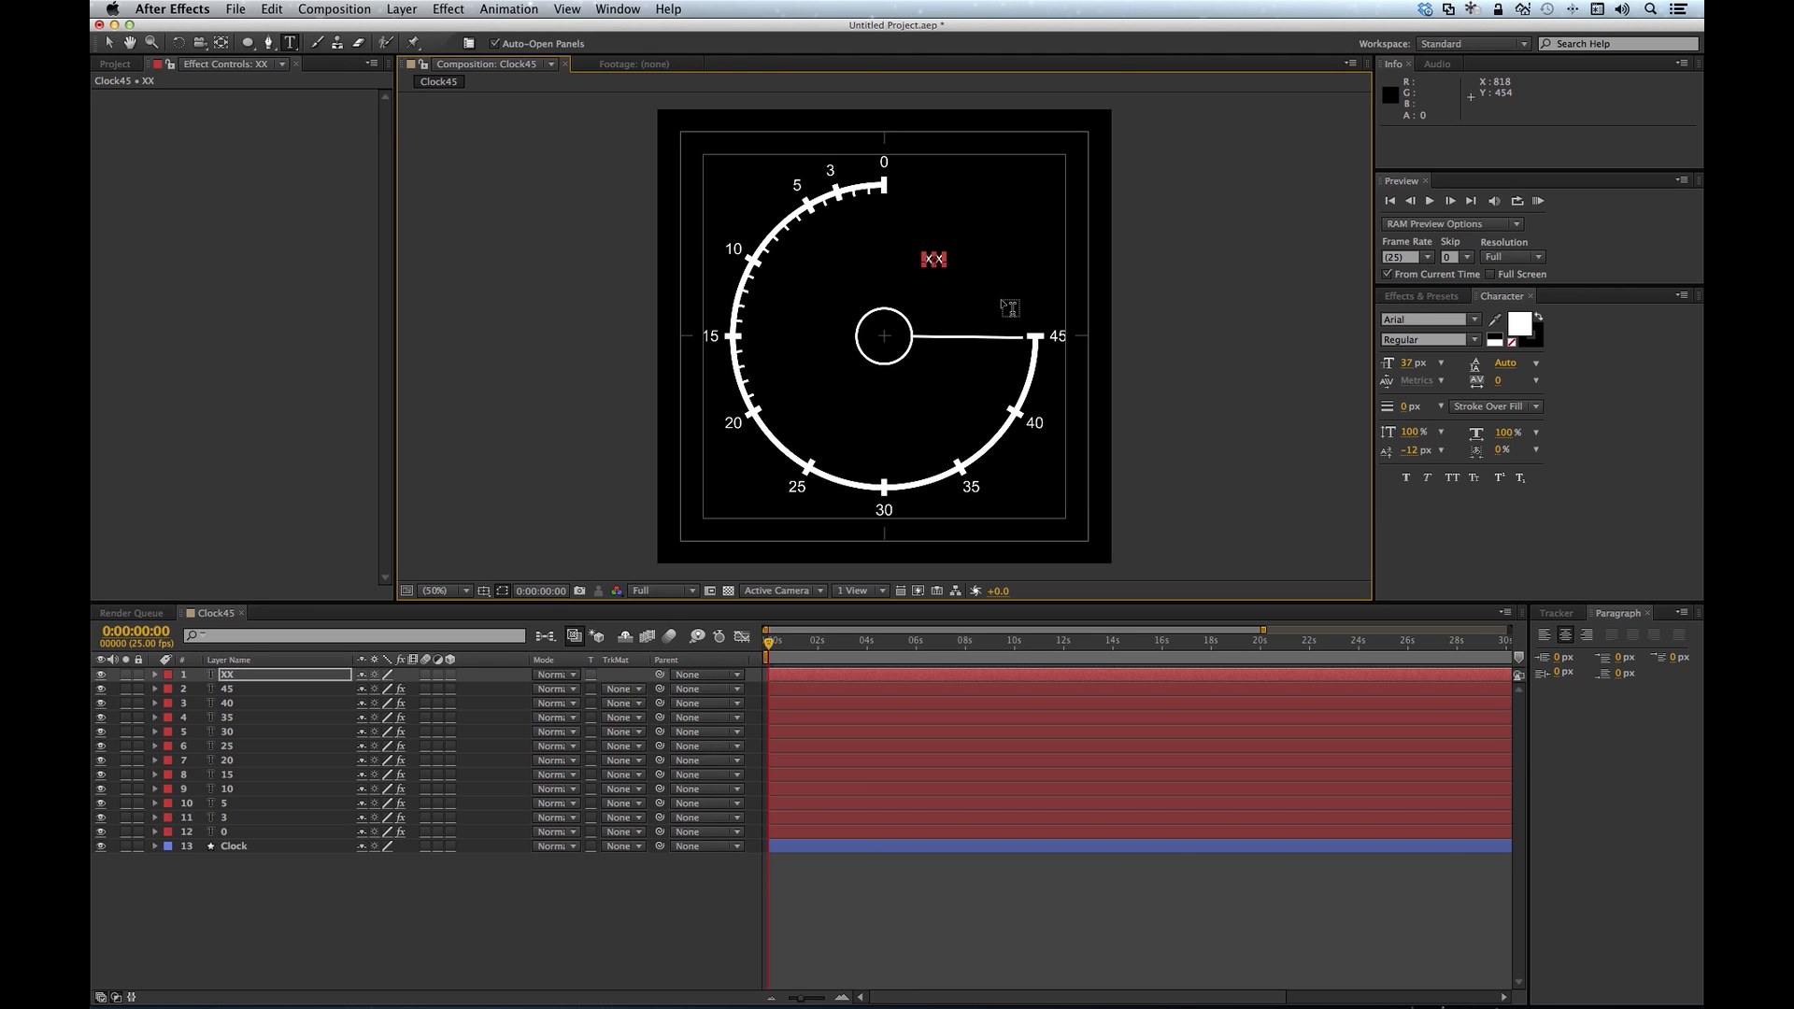
{"action": "left_click_drag", "start_coordinate": [1408, 370], "coordinate": [1537, 373]}
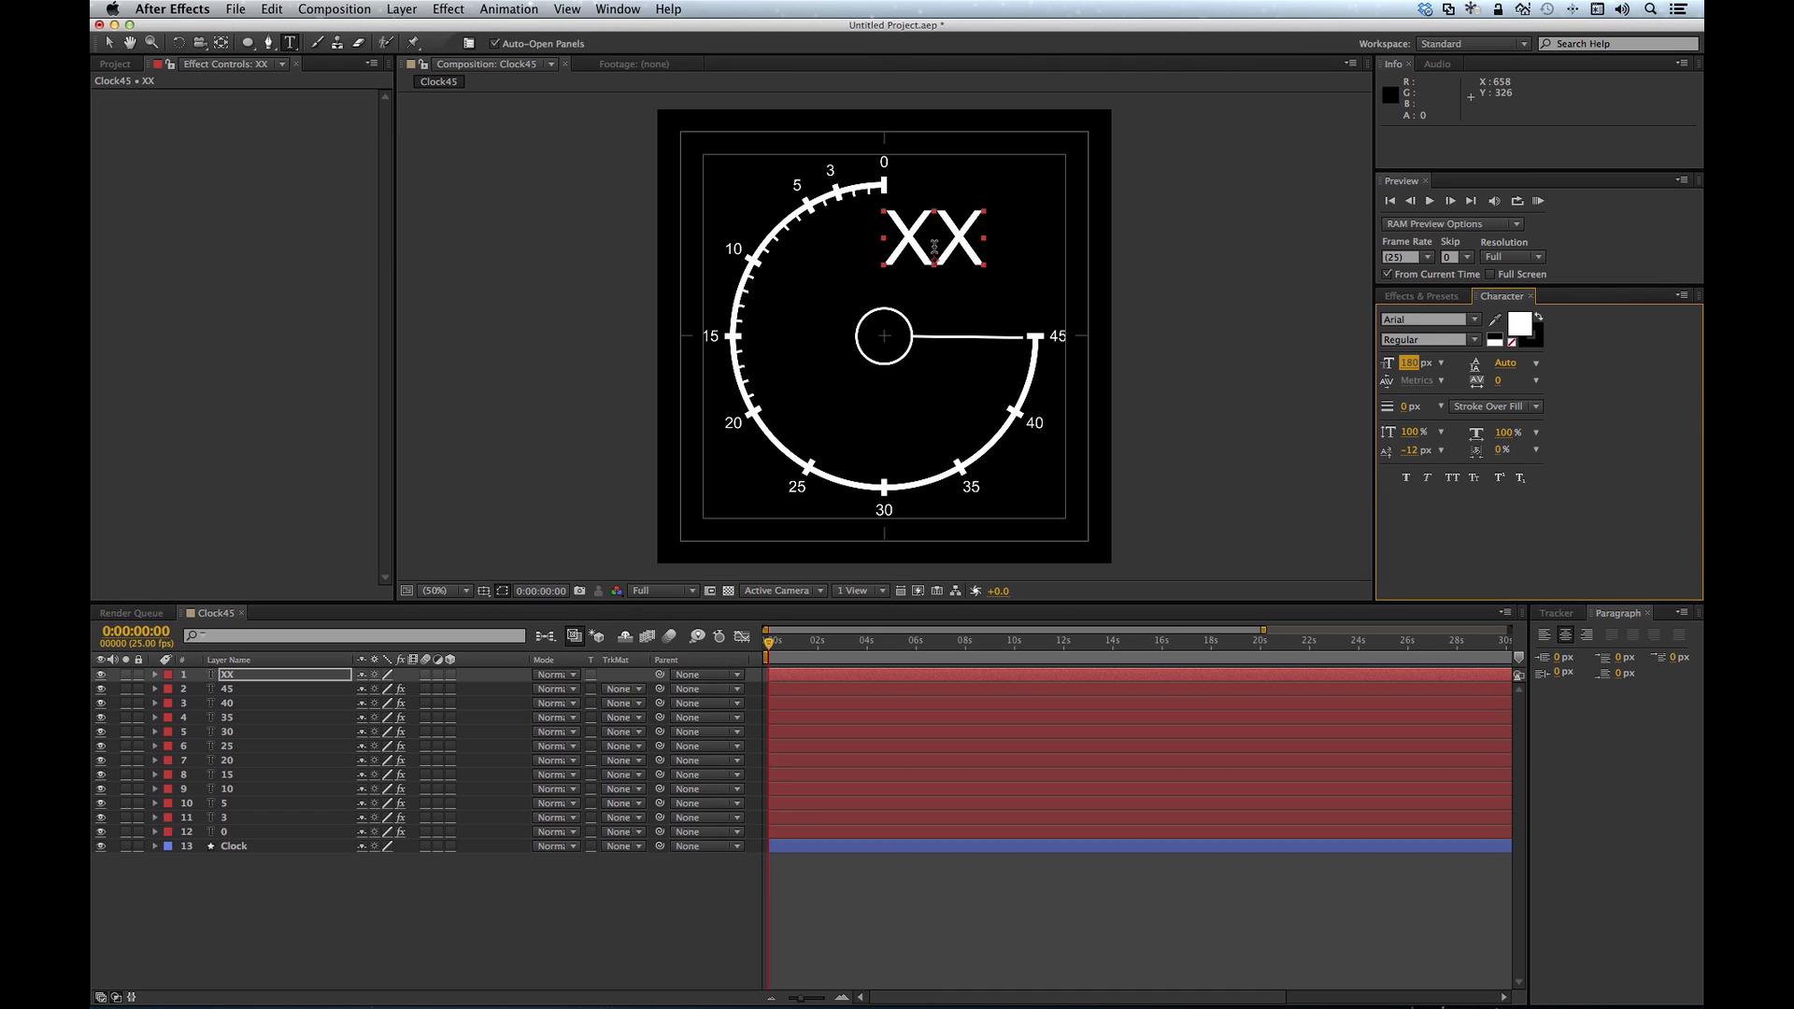
Step: Move the XX text to position 724, 396 and set its font style to Bold
{"action": "key", "text": "v"}
{"action": "left_click_drag", "start_coordinate": [964, 250], "coordinate": [995, 269]}
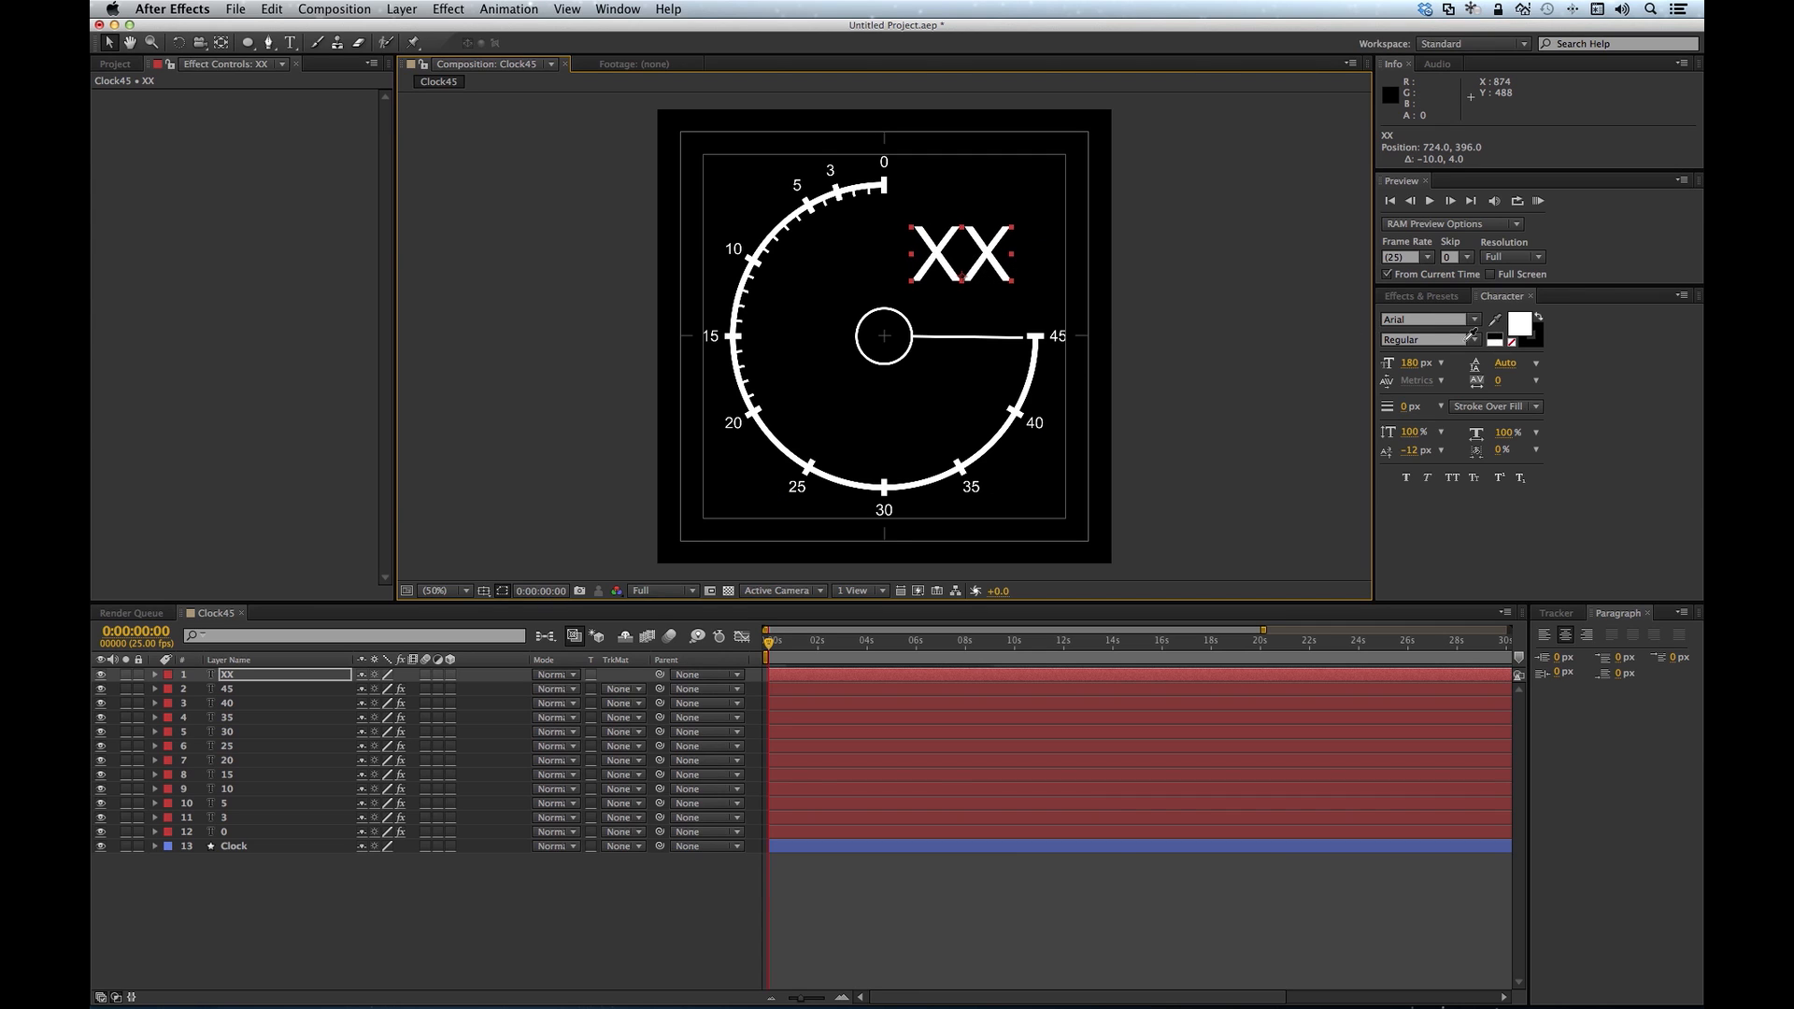
{"action": "left_click", "coordinate": [1474, 339]}
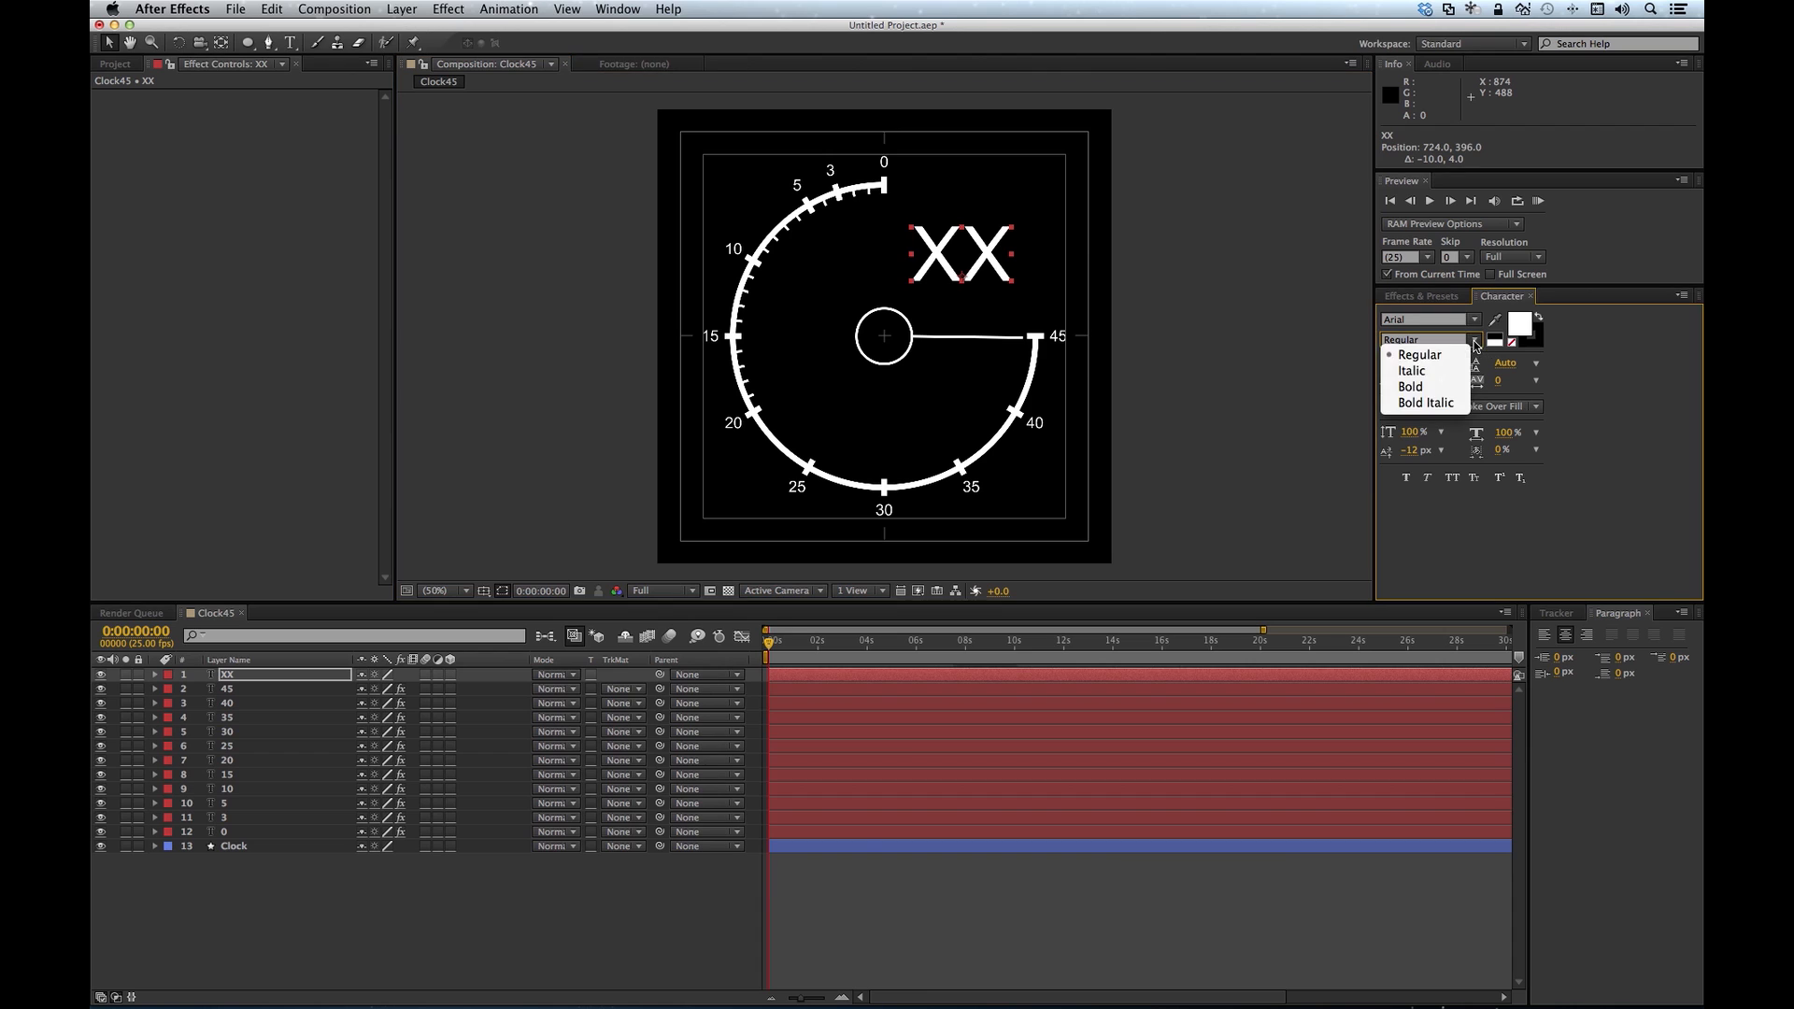
{"action": "left_click", "coordinate": [1412, 388]}
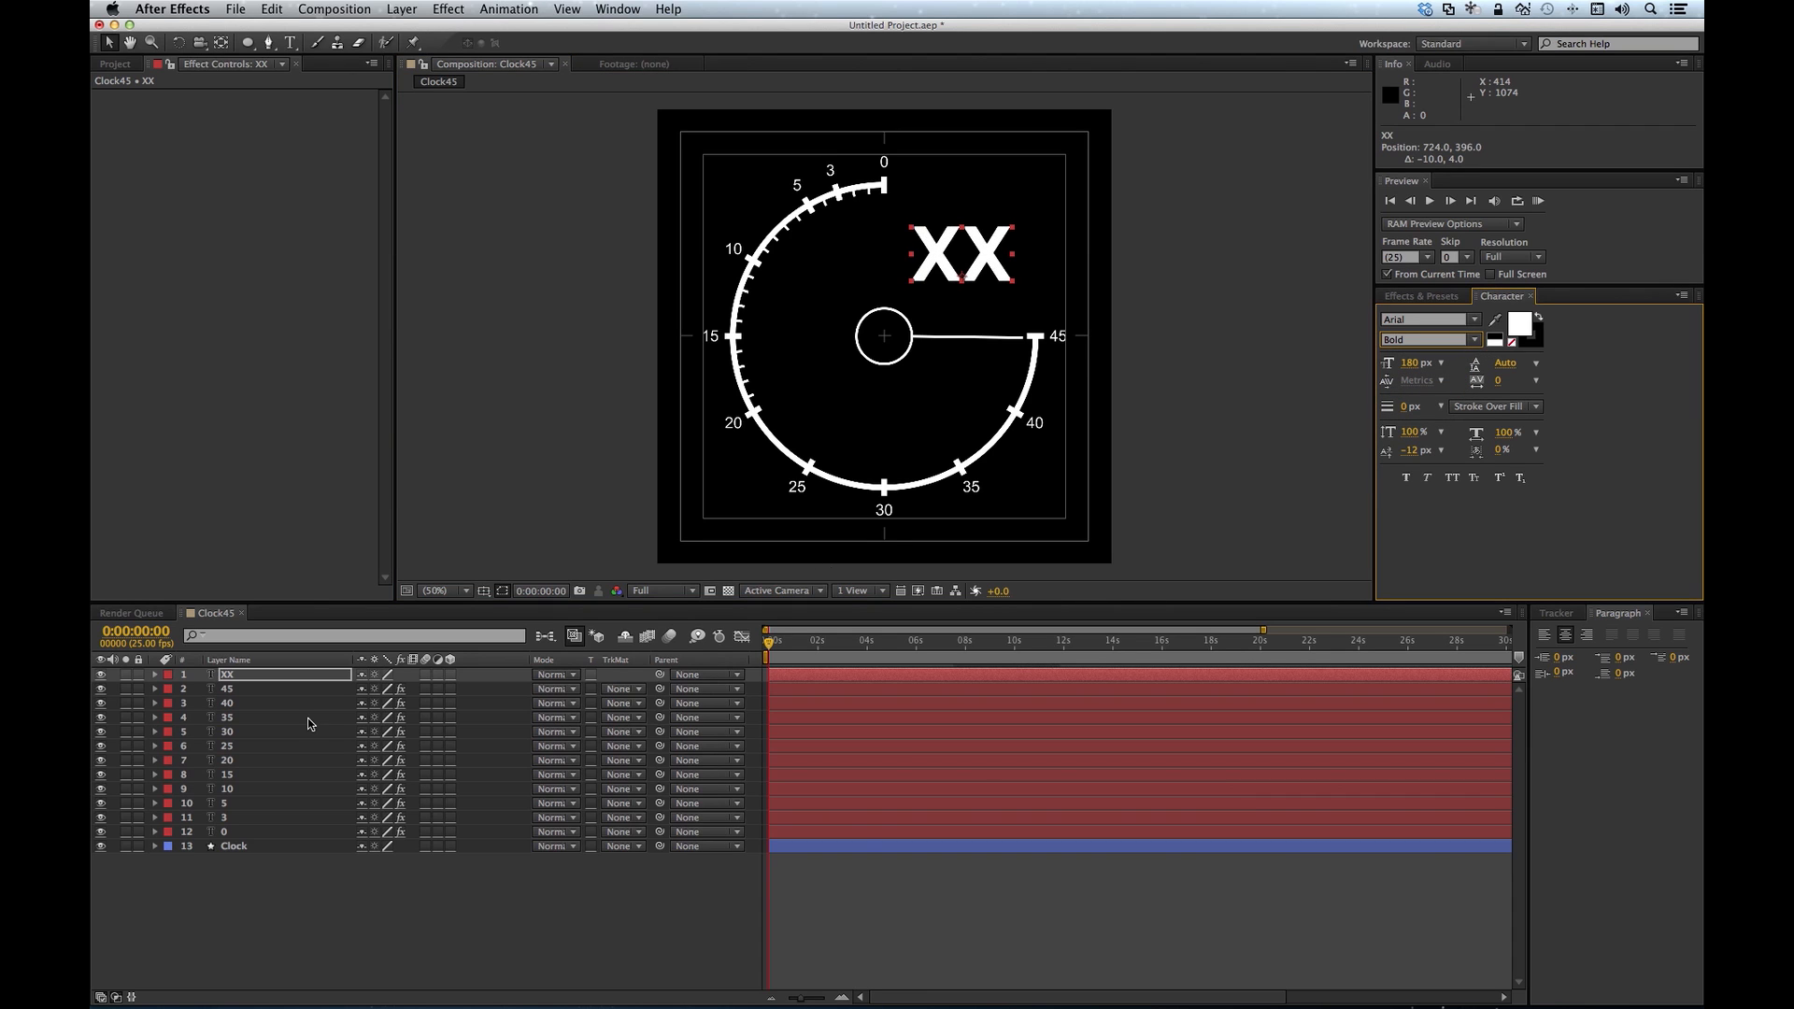
Step: Give the XX layer's Source Text the expression s=""+Math.ceil(thisComp.duration-time); while (s.length <2) s='0'+s; and preview the countdown
{"action": "left_click", "coordinate": [156, 675]}
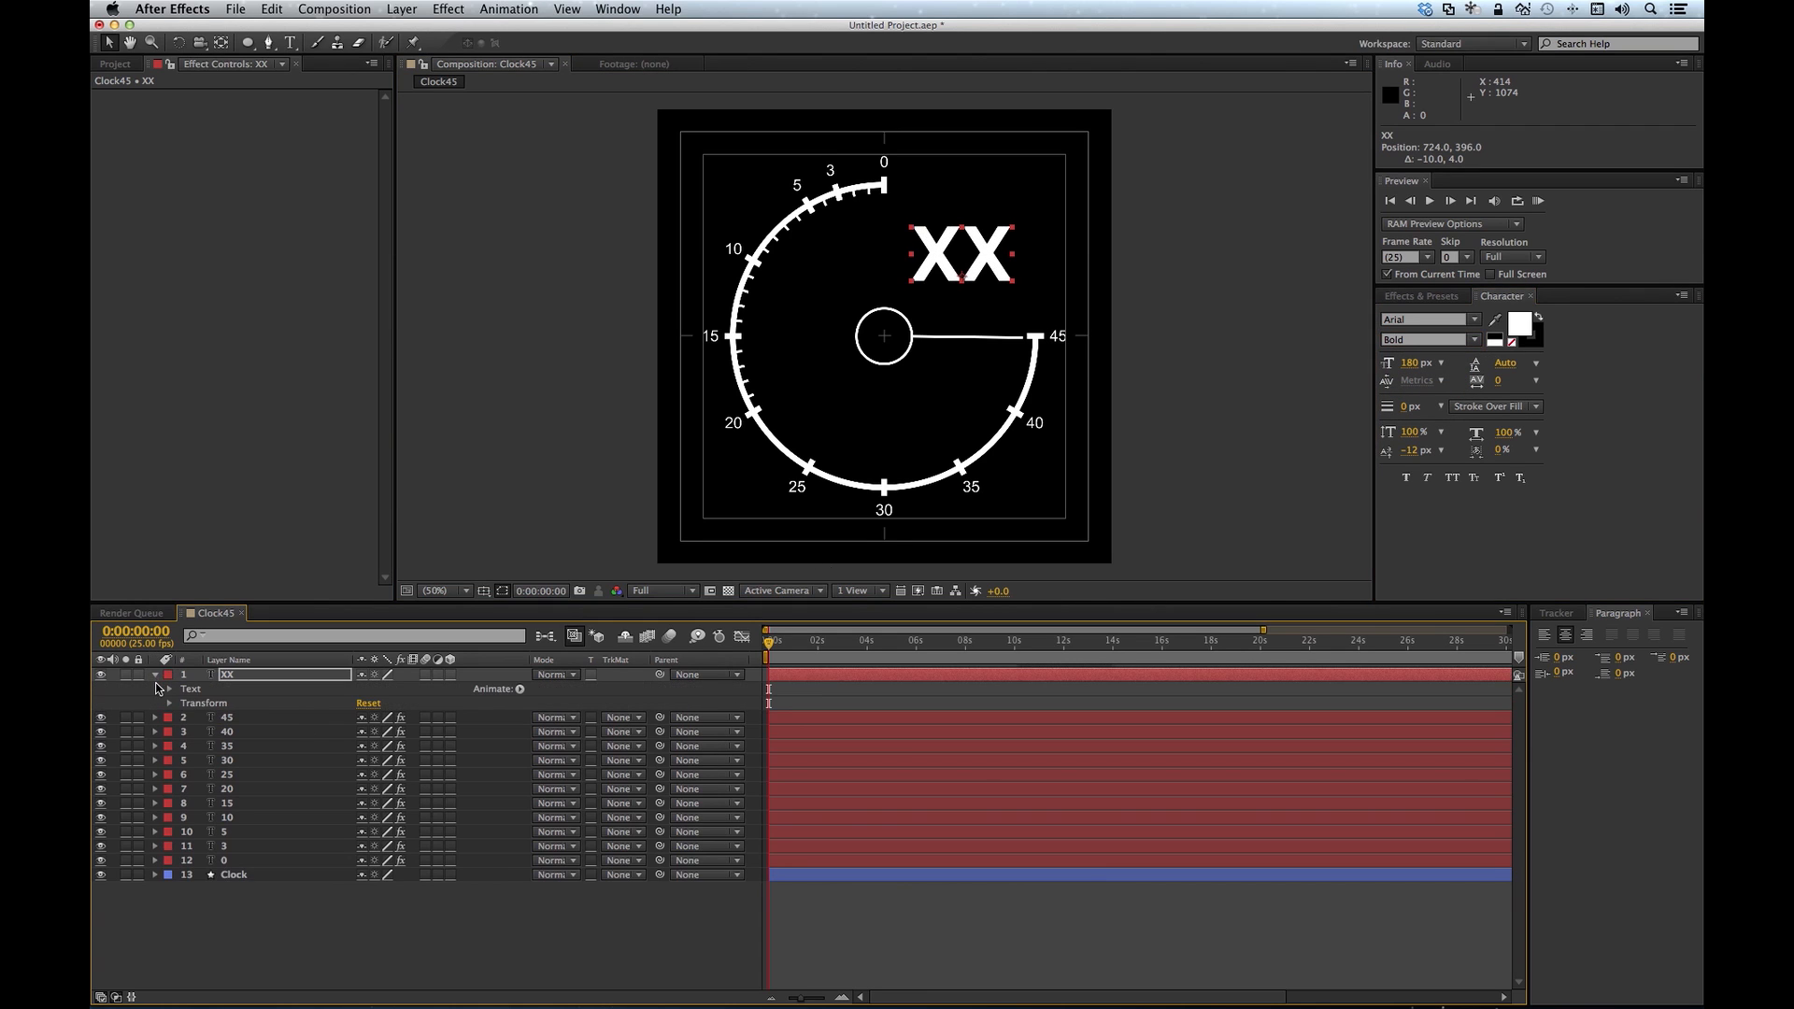
{"action": "left_click", "coordinate": [168, 689]}
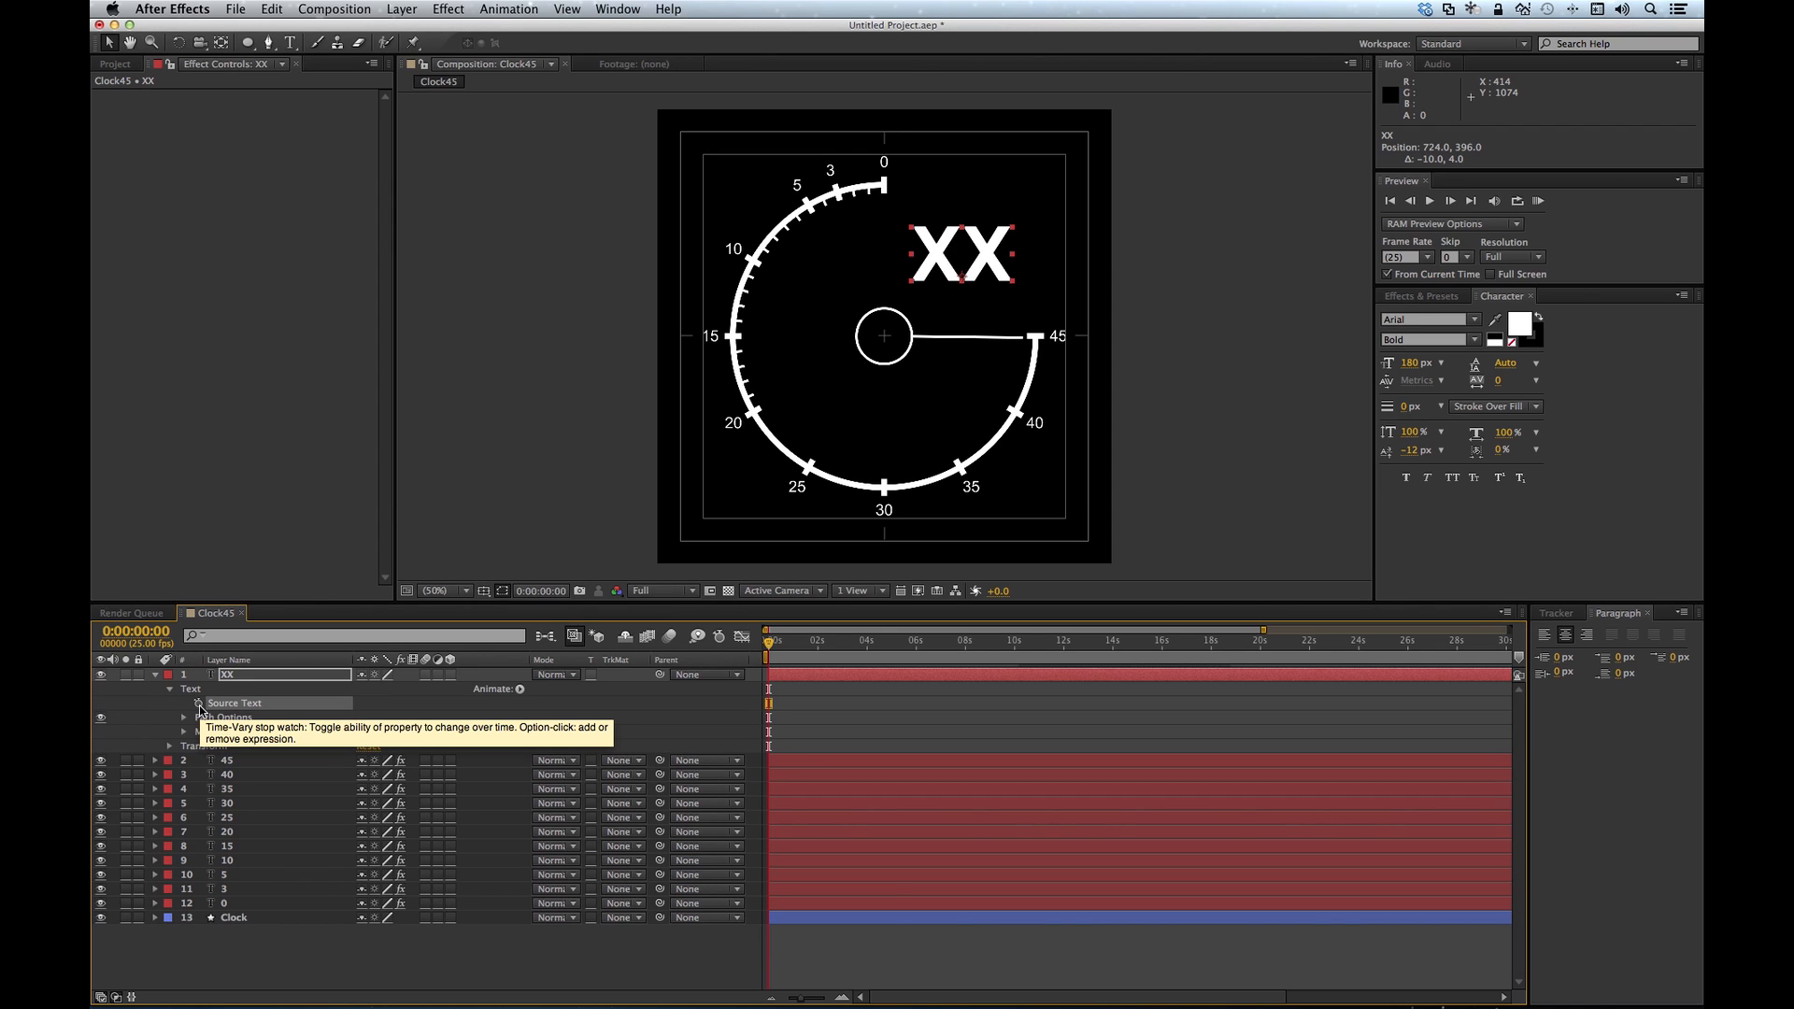
{"action": "left_click", "coordinate": [199, 708], "text": "alt"}
{"action": "type", "text": "s=\"\"+Math.ceil"}
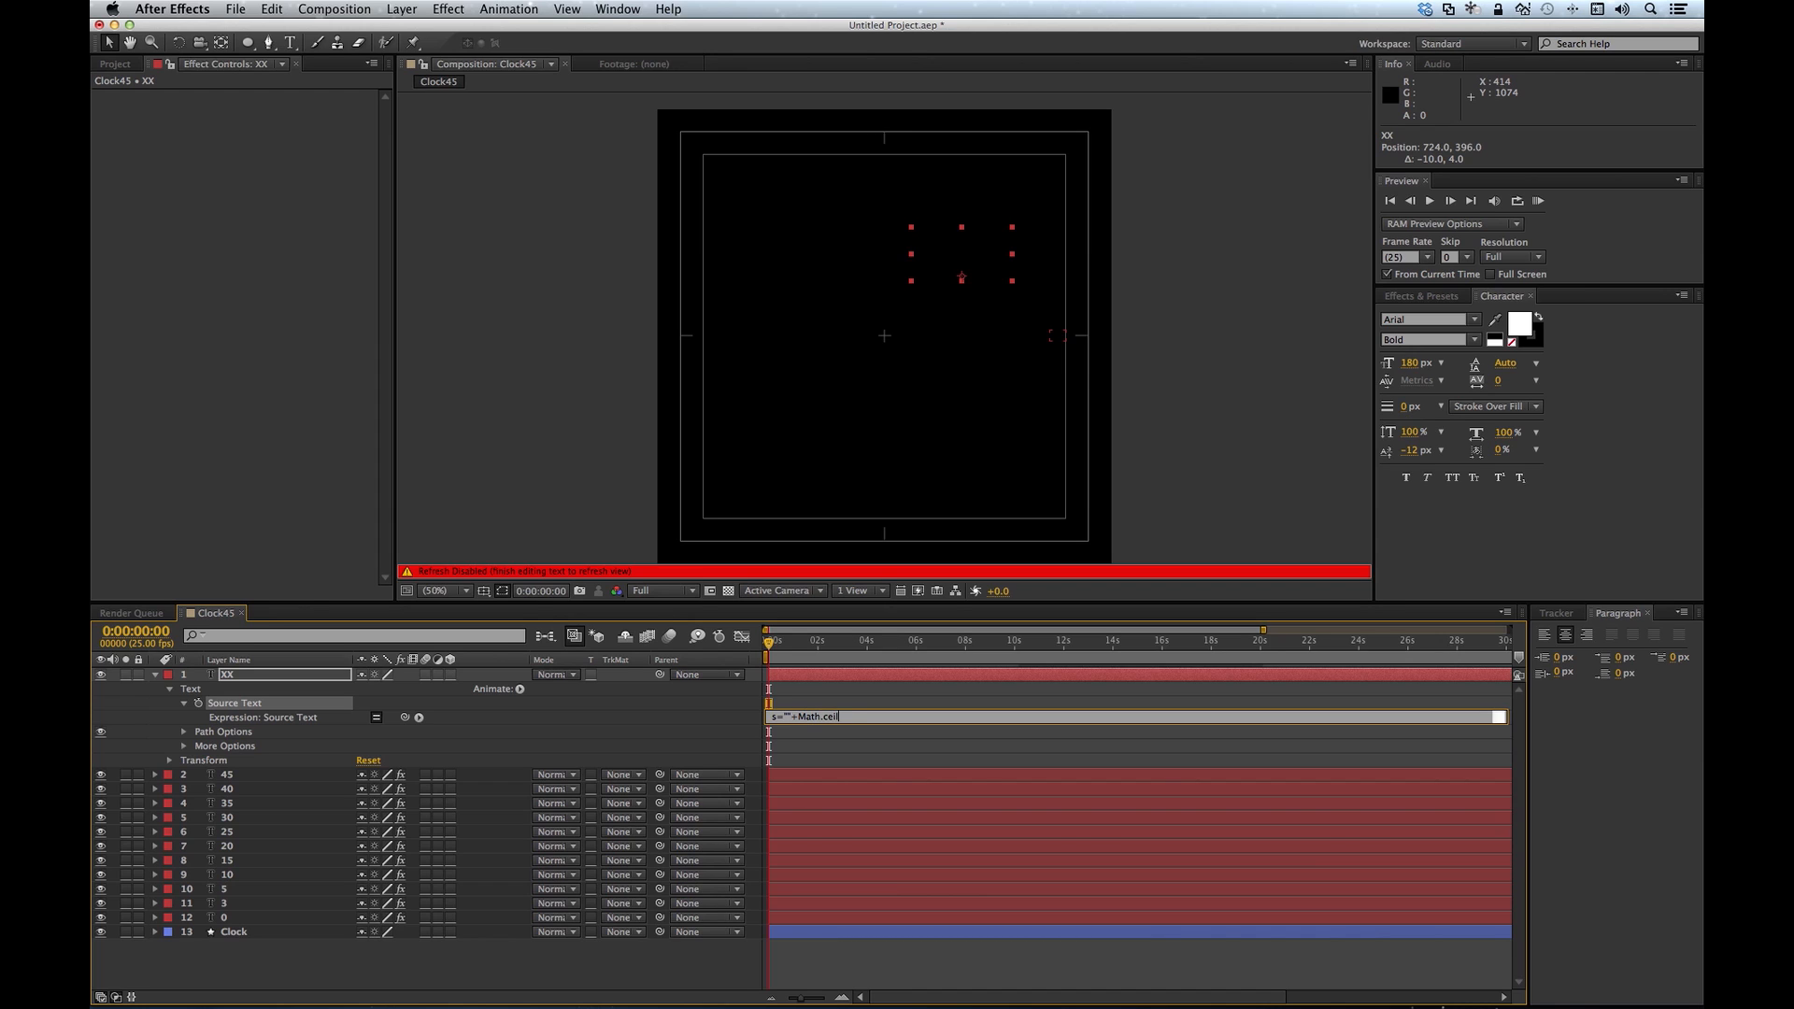
{"action": "type", "text": "(thisComp.duration-time);"}
{"action": "key", "text": "Return"}
{"action": "type", "text": "while (s.length "}
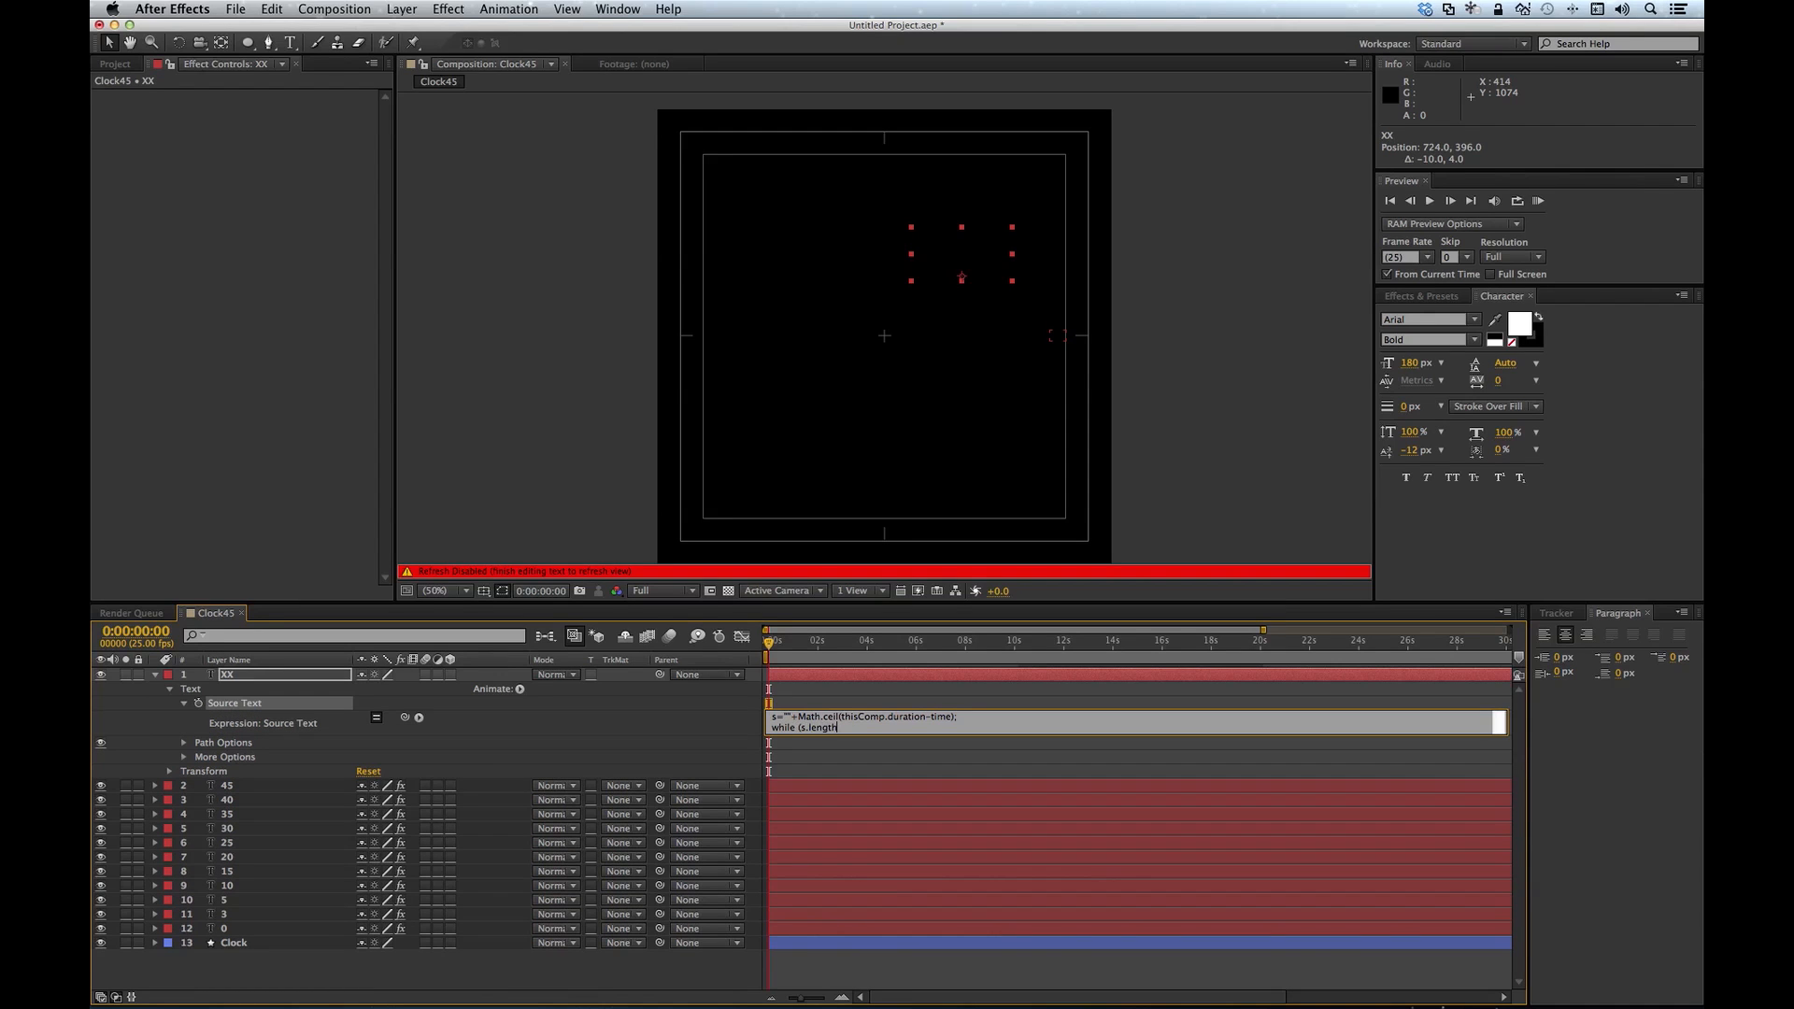
{"action": "type", "text": "<2) s='0'+s;"}
{"action": "key", "text": "KP_Enter"}
{"action": "key", "text": "space"}
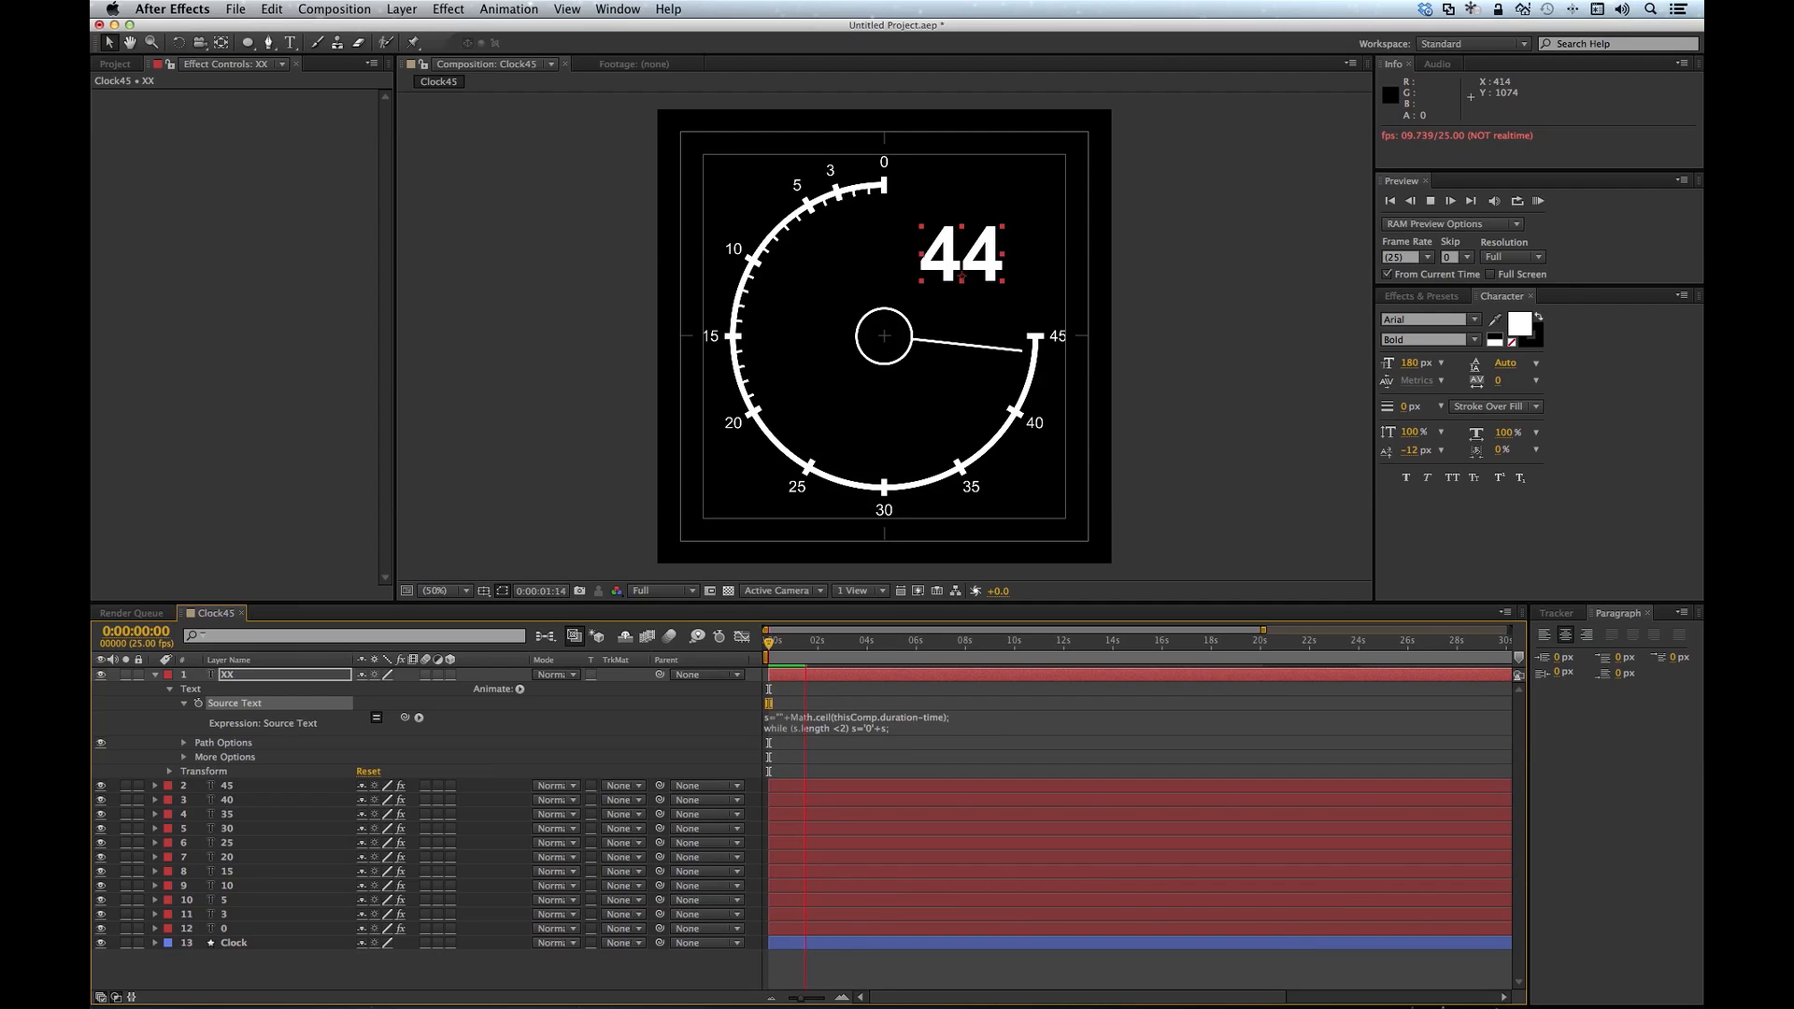
{"action": "key", "text": "space"}
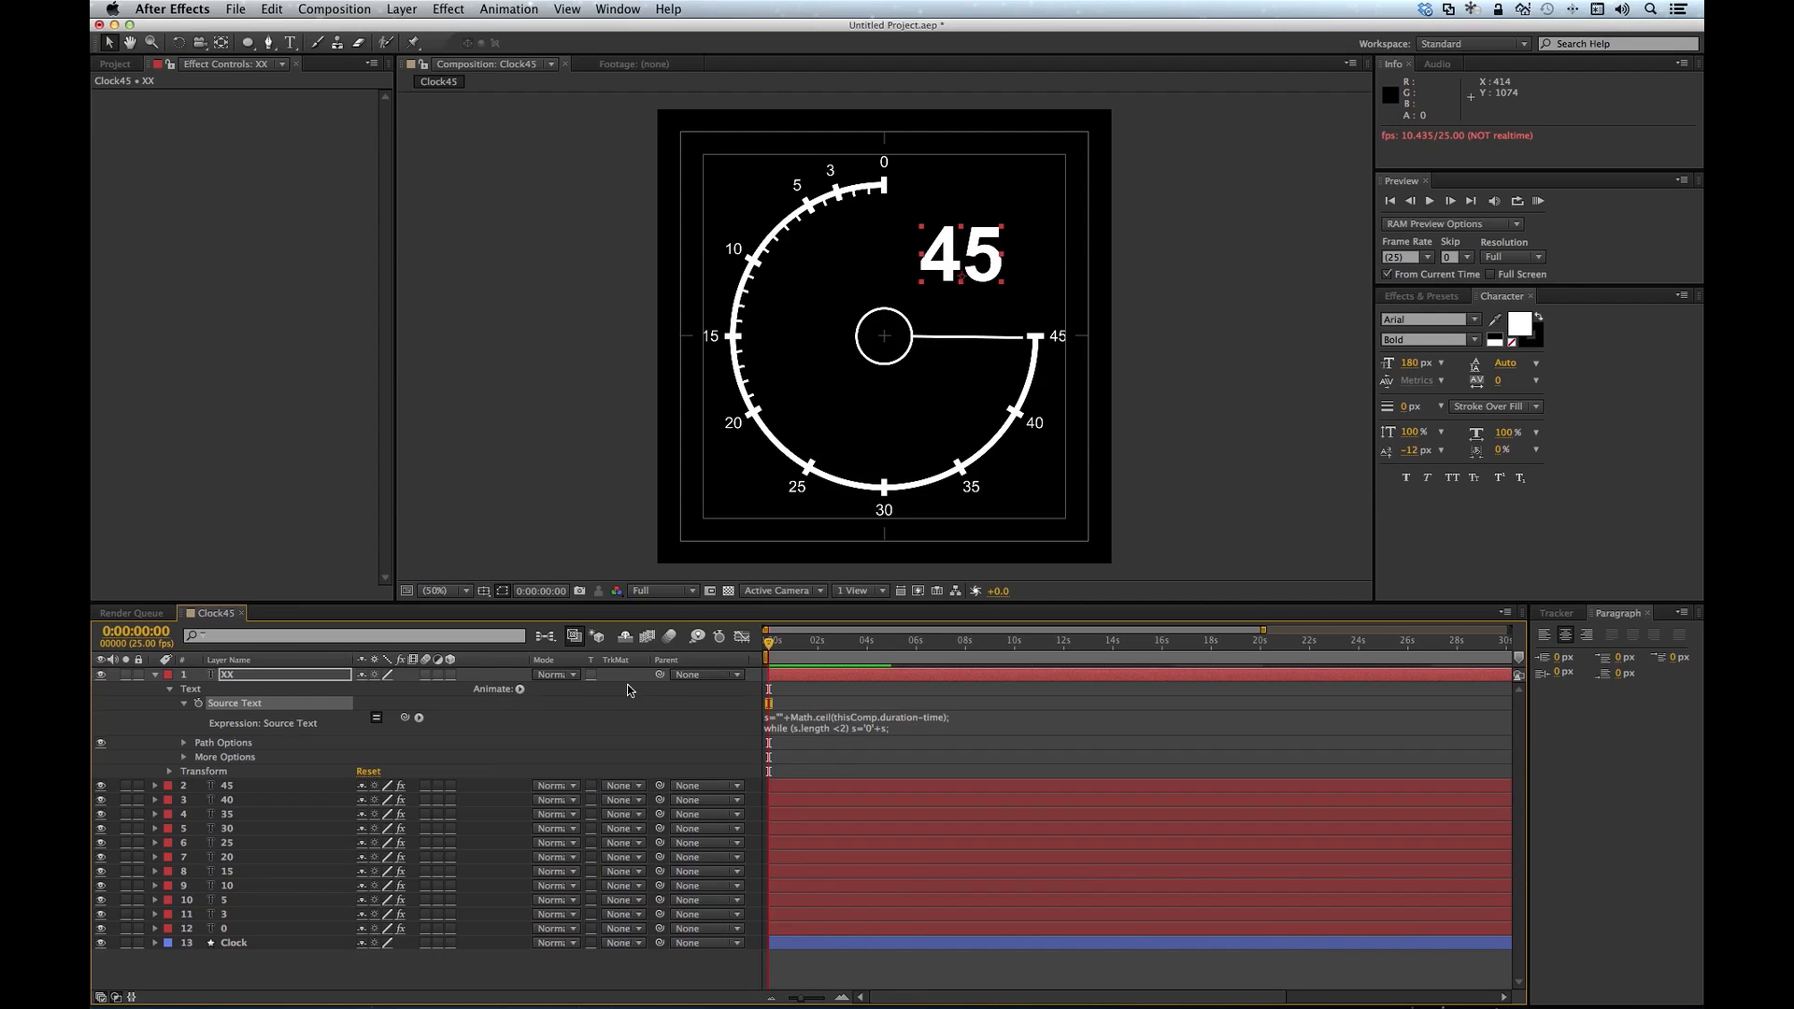
Step: Add an RGB Fill Color animator to the XX text with the expression [255,255,255,255]; if (time >= thisComp.duration-10) { [255,0,0,255]; }
{"action": "left_click", "coordinate": [521, 691]}
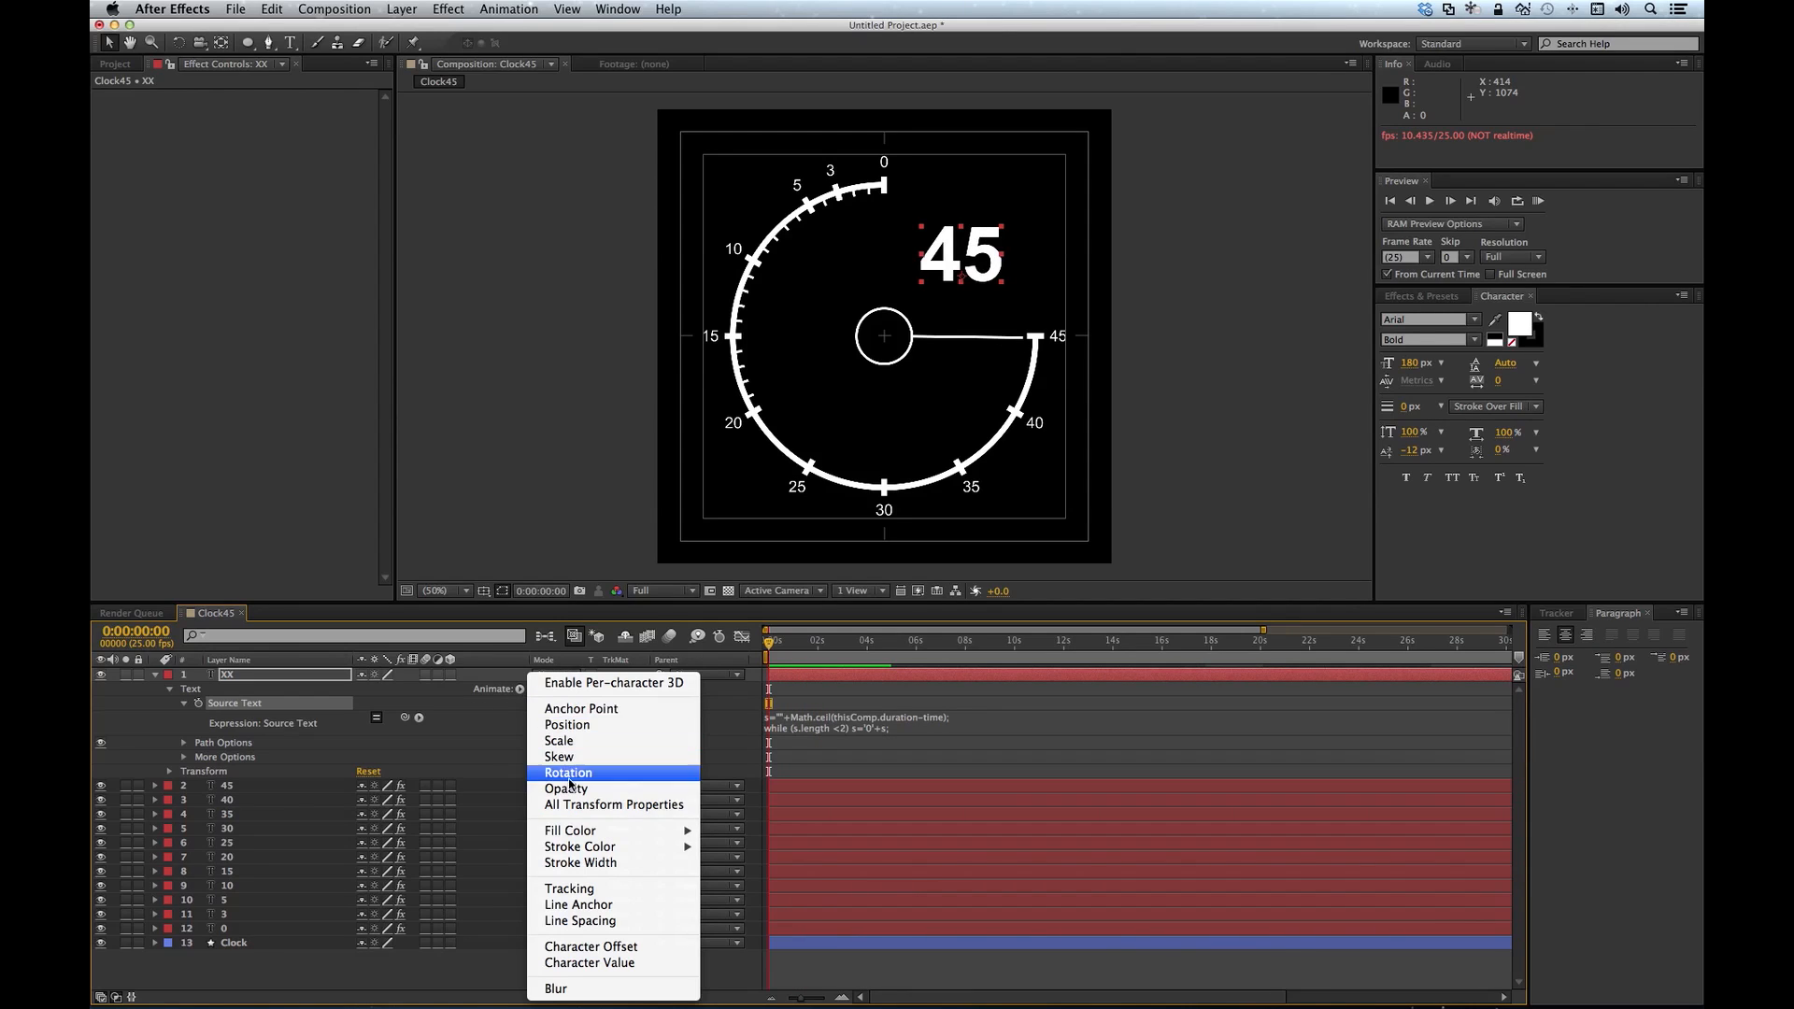
{"action": "left_click", "coordinate": [727, 830]}
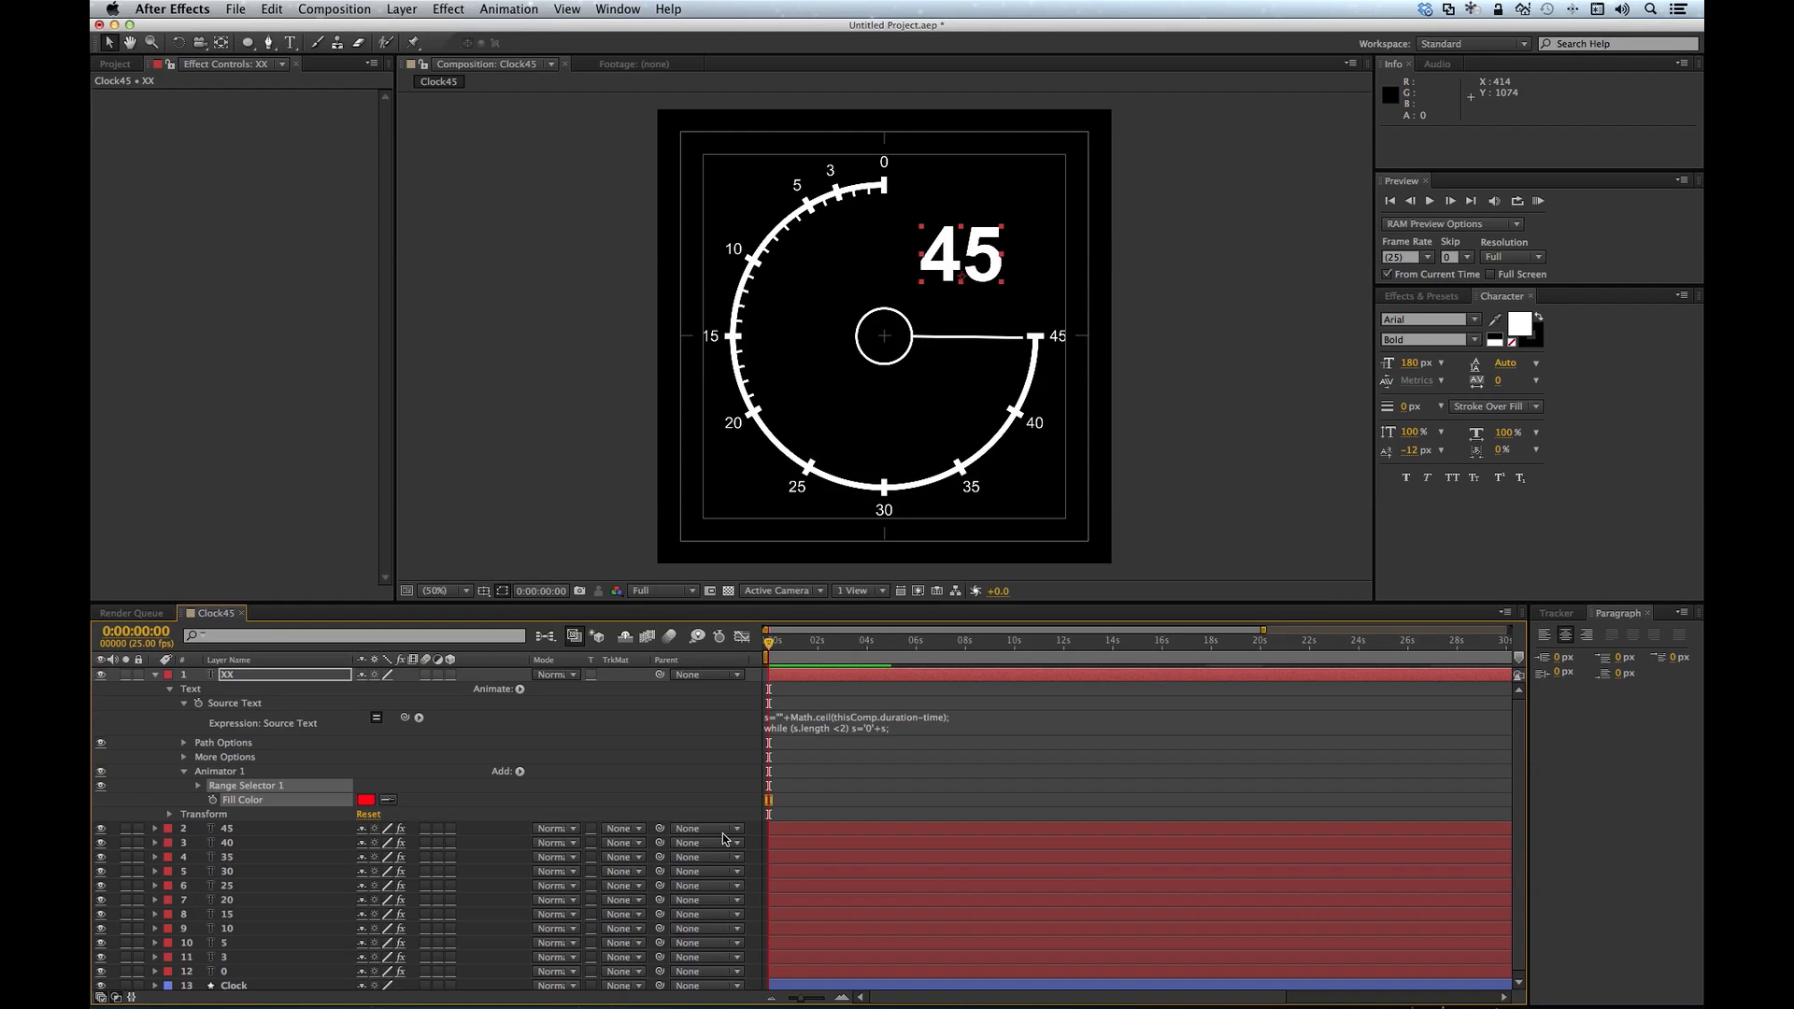
{"action": "left_click", "coordinate": [215, 802], "text": "alt"}
{"action": "key", "text": "BackSpace"}
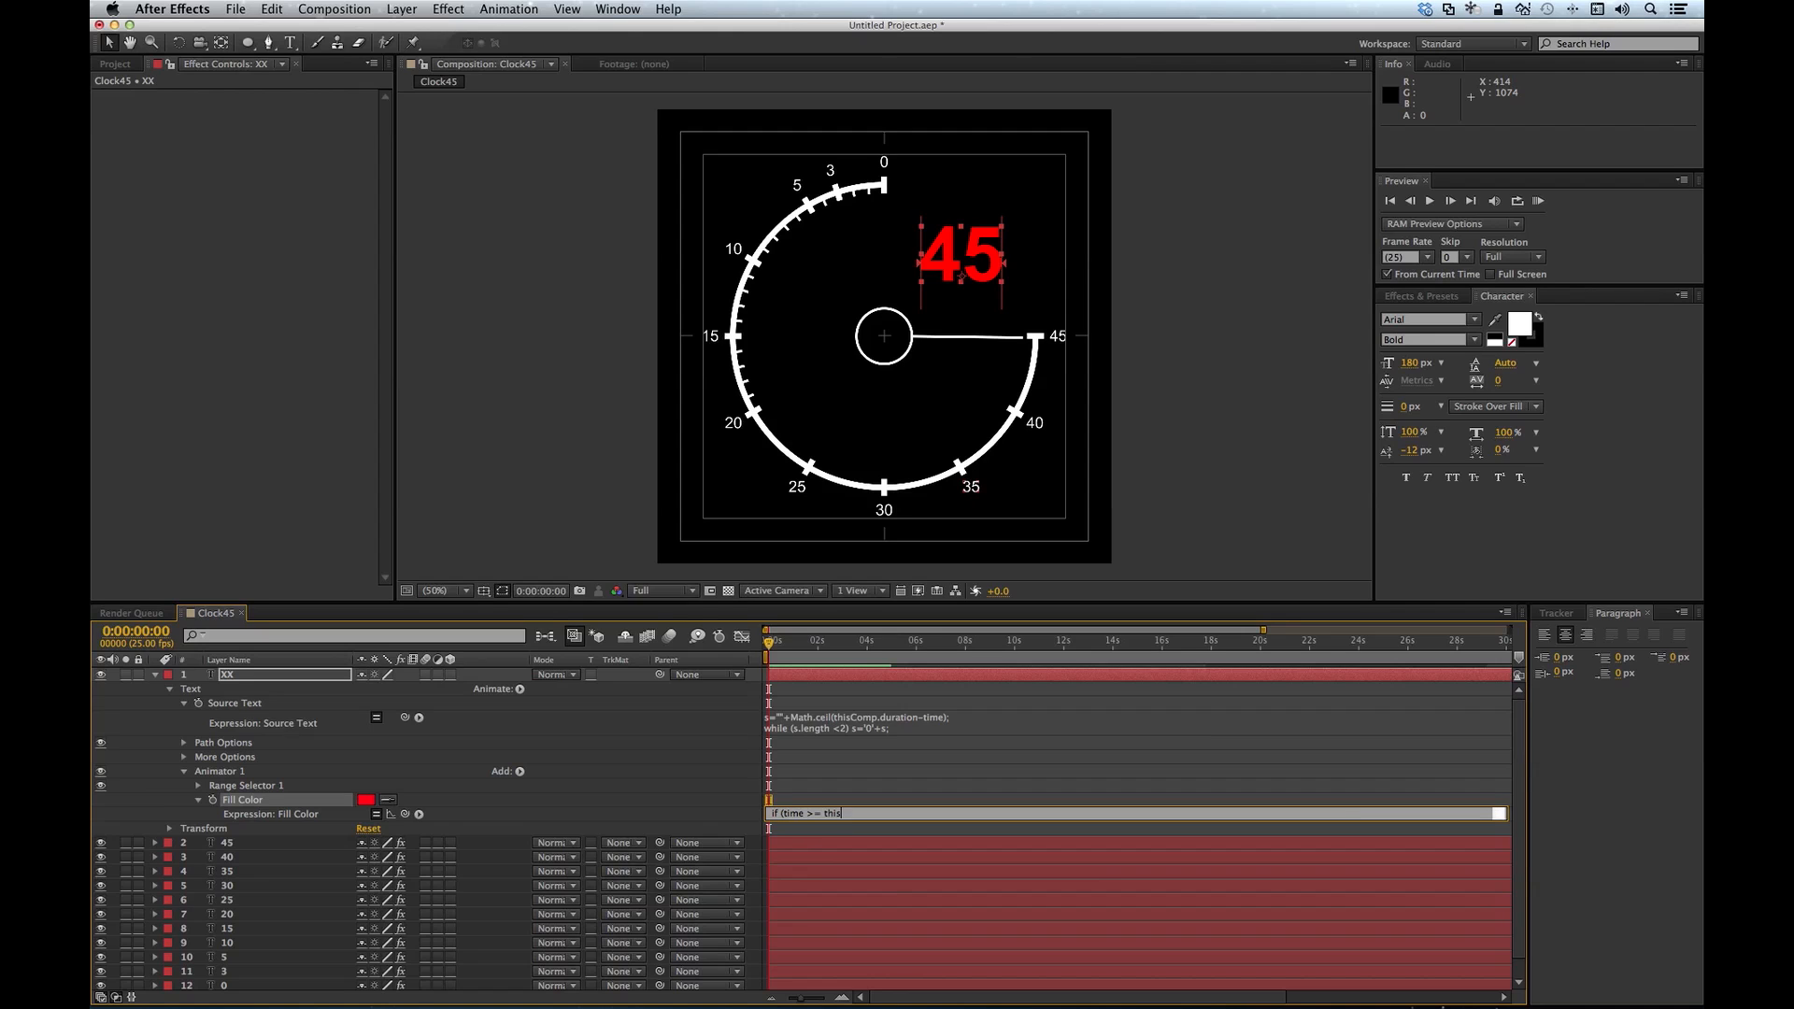
{"action": "type", "text": "if (time >= thisComp.duration-10) {"}
{"action": "key", "text": "Return"}
{"action": "type", "text": "[255,0,0,255]"}
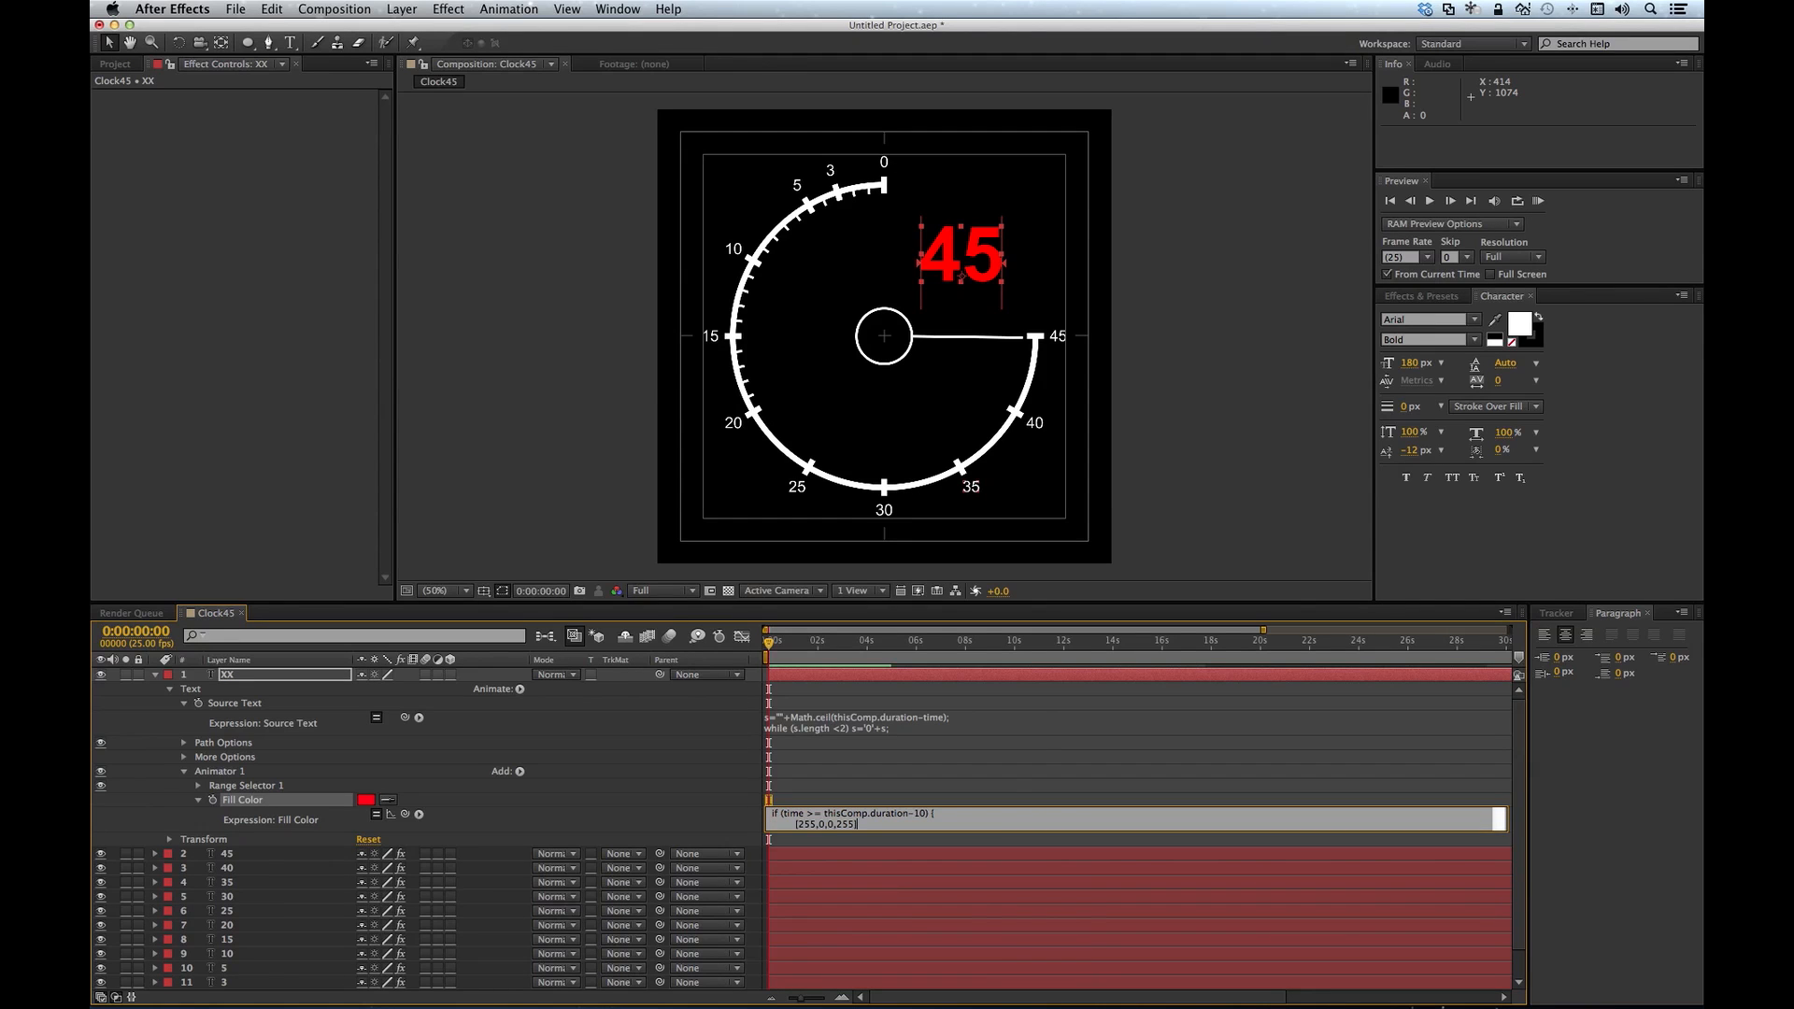
{"action": "type", "text": ";"}
{"action": "key", "text": "Return"}
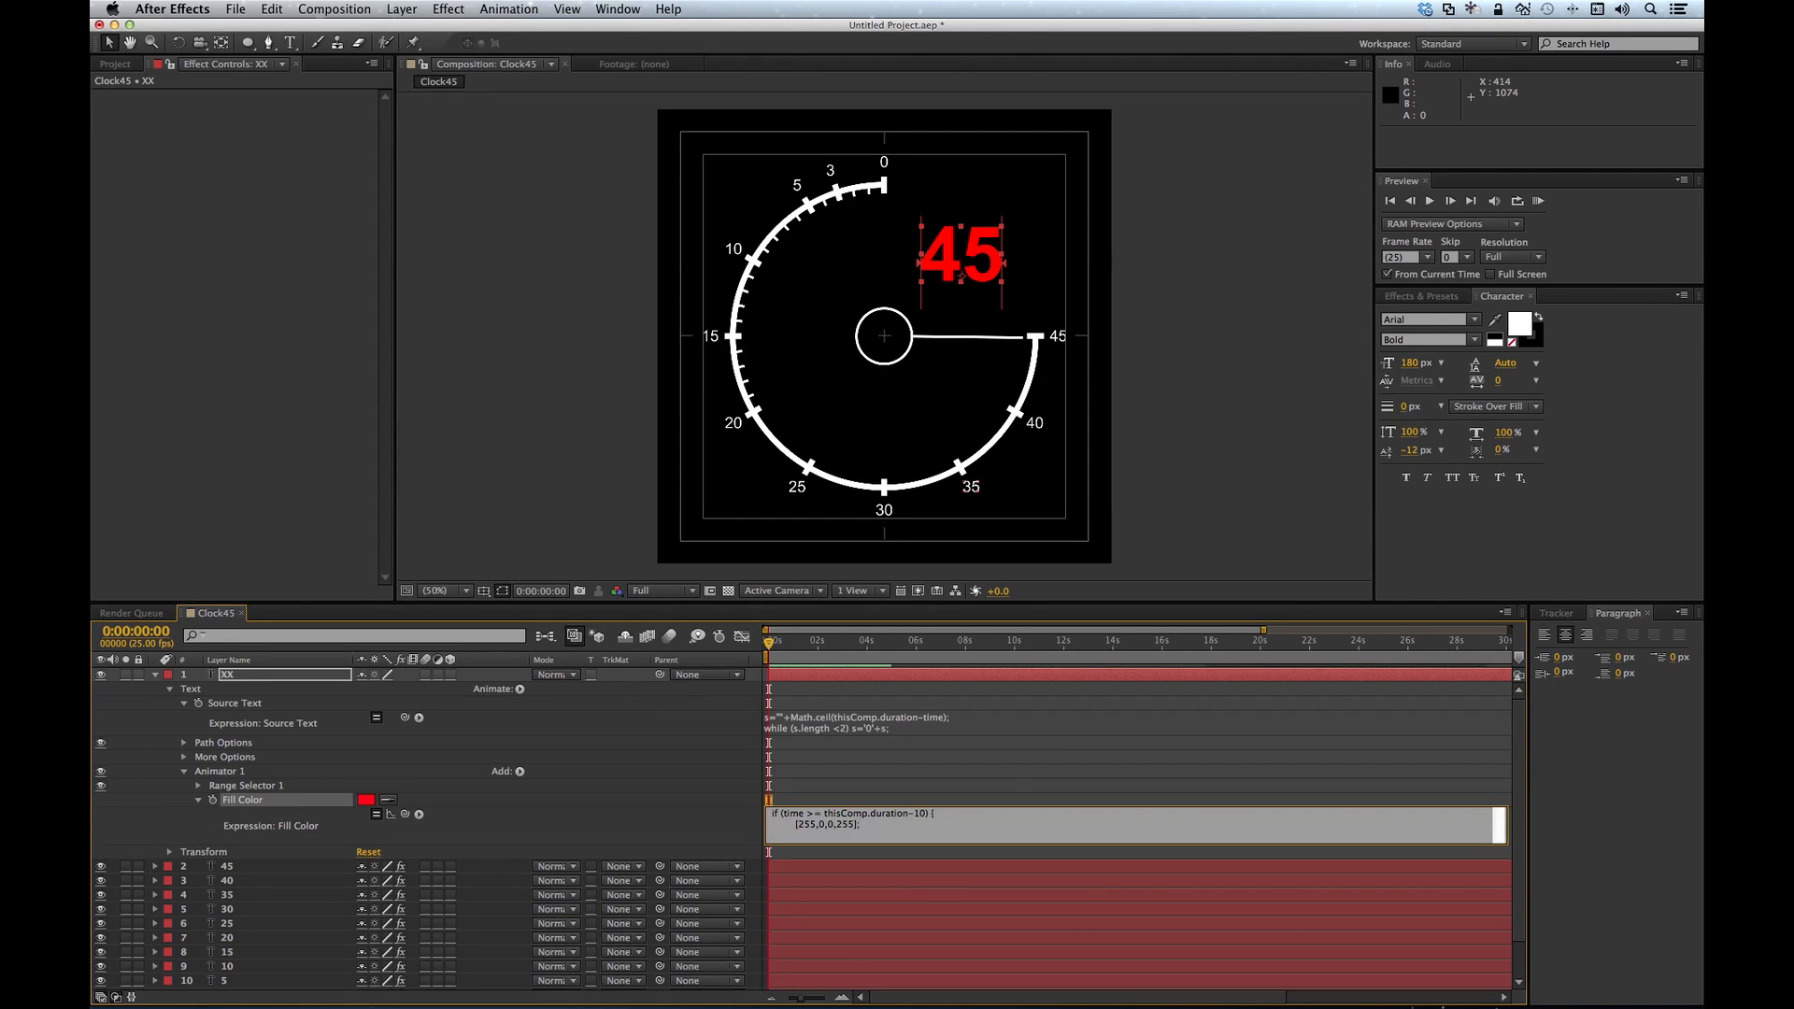
{"action": "key", "text": "Return"}
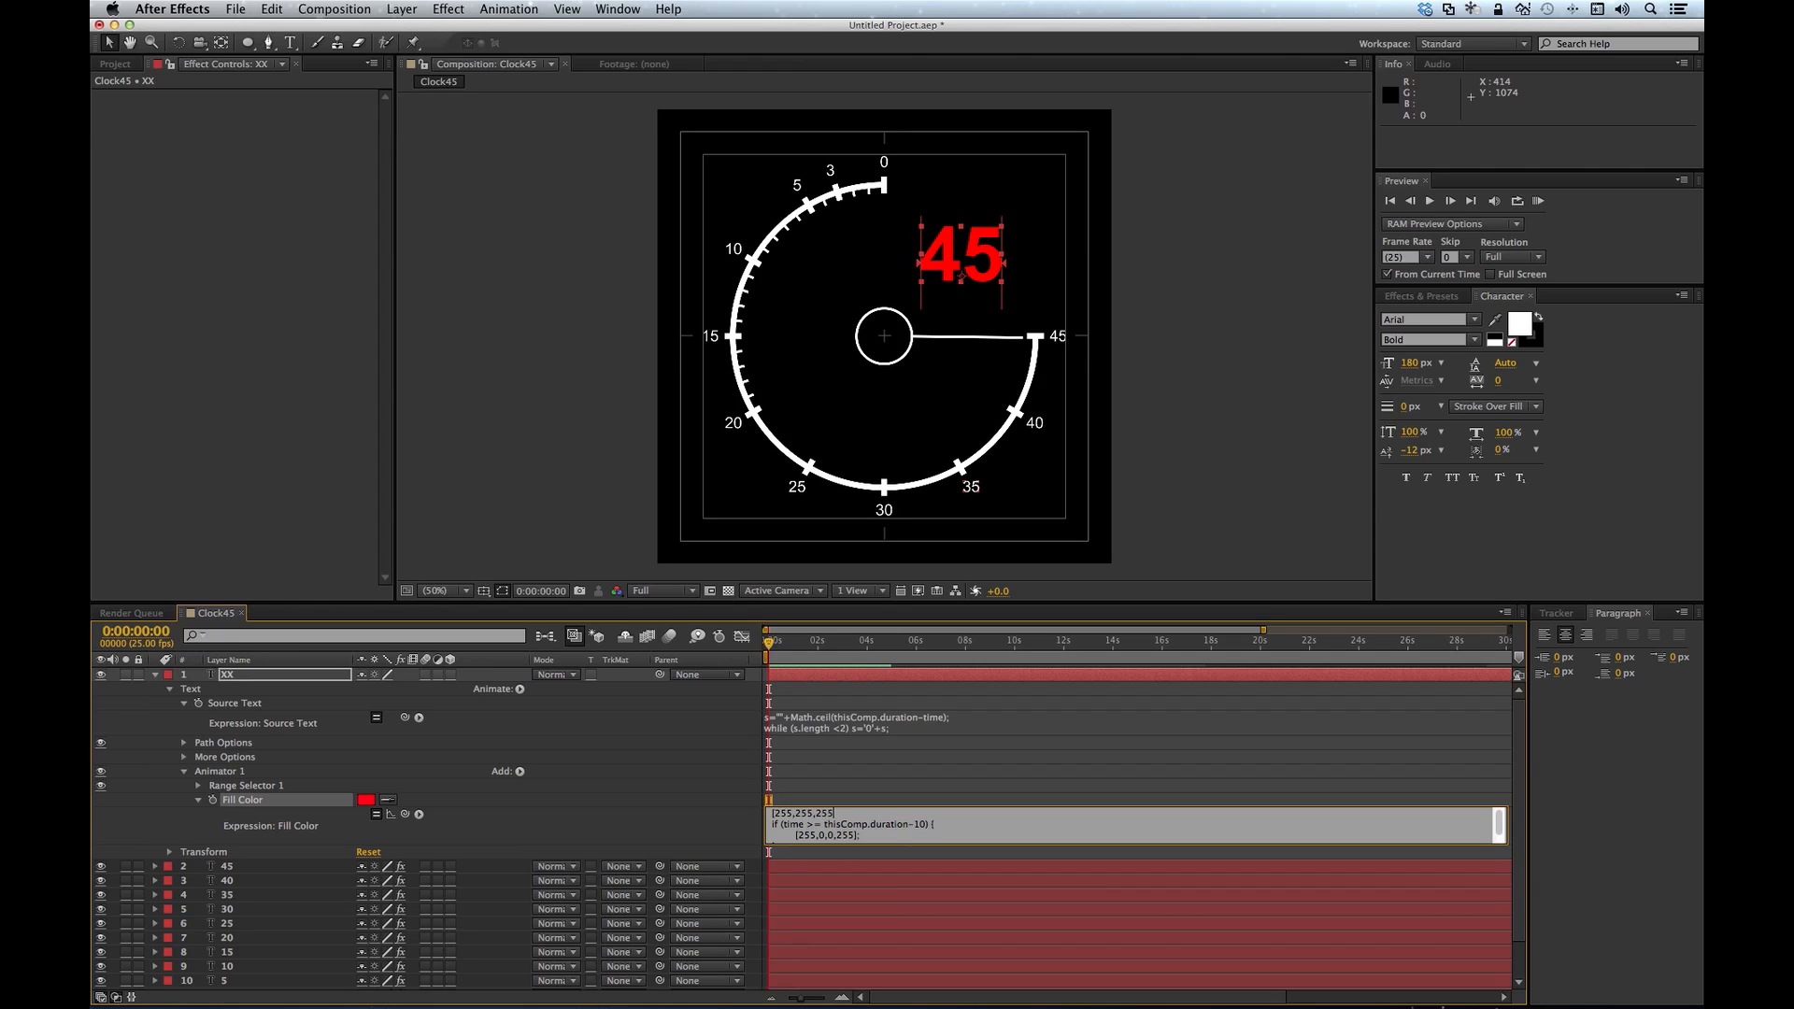
{"action": "key", "text": "KP_Enter"}
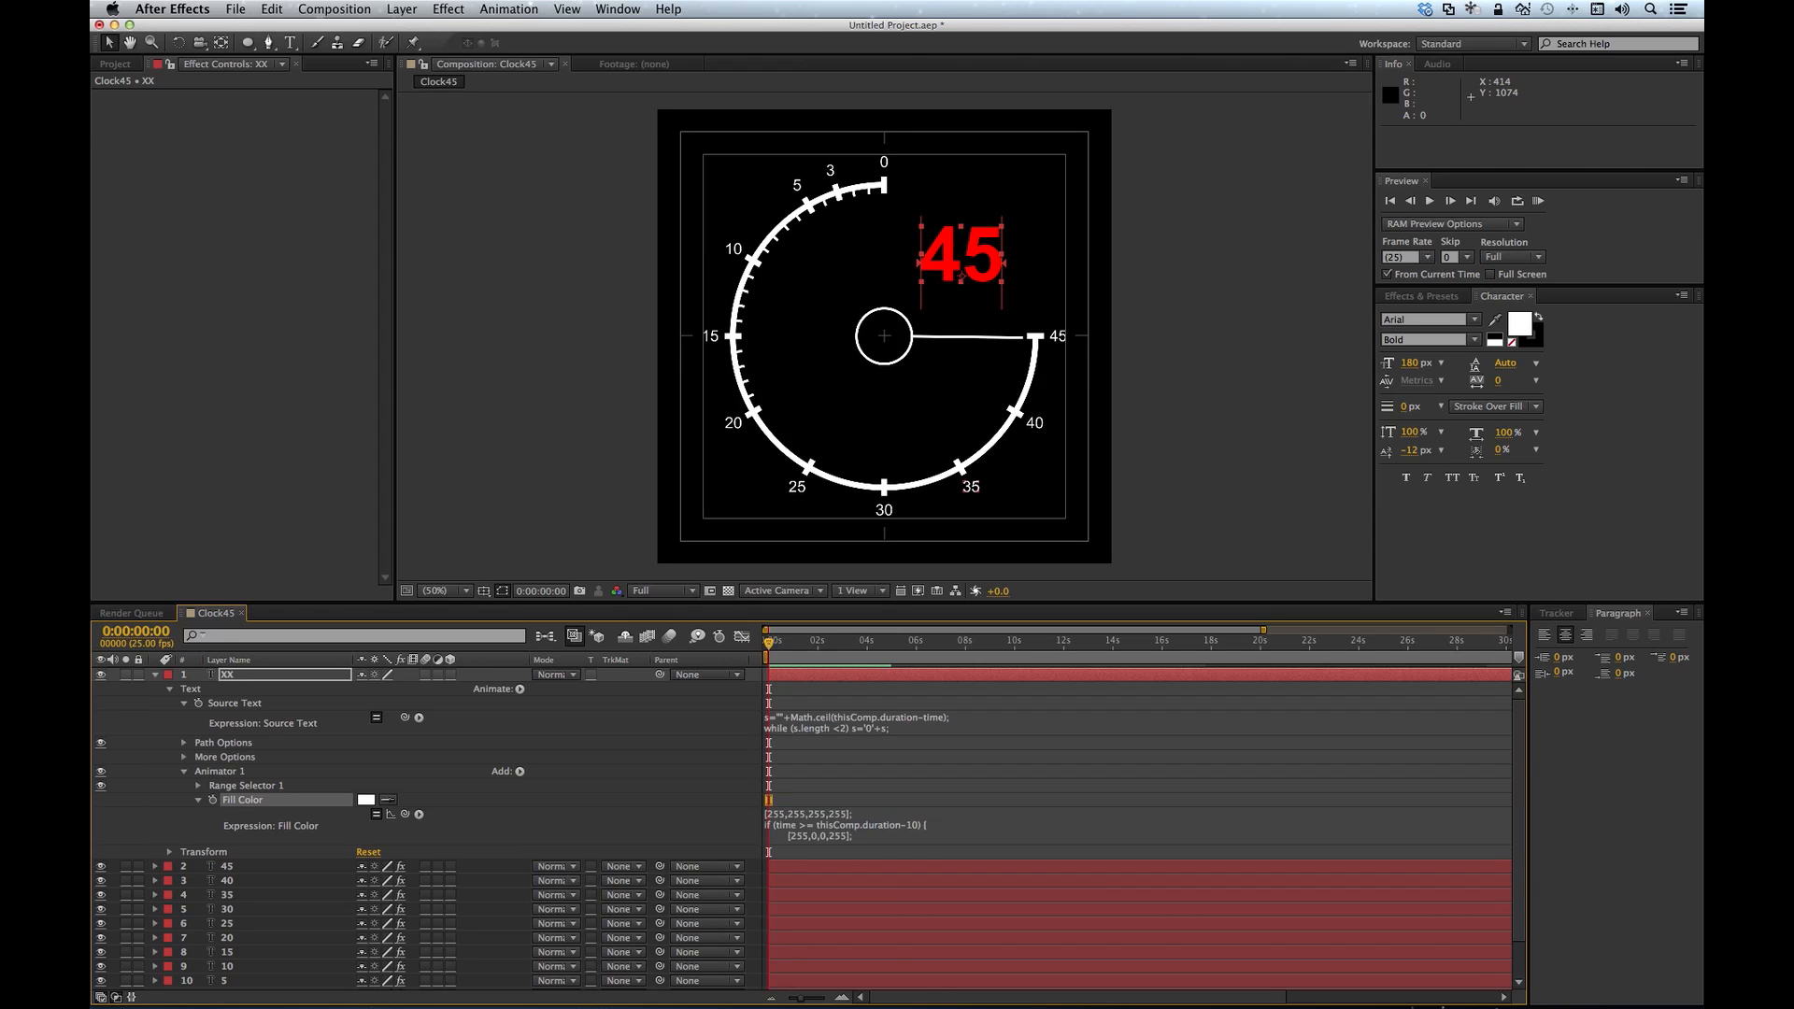
Step: Preview the countdown's colour change from about 32 seconds with the full 45-second timeline in view, and return to the first frame
{"action": "left_click_drag", "start_coordinate": [801, 1003], "coordinate": [785, 1003]}
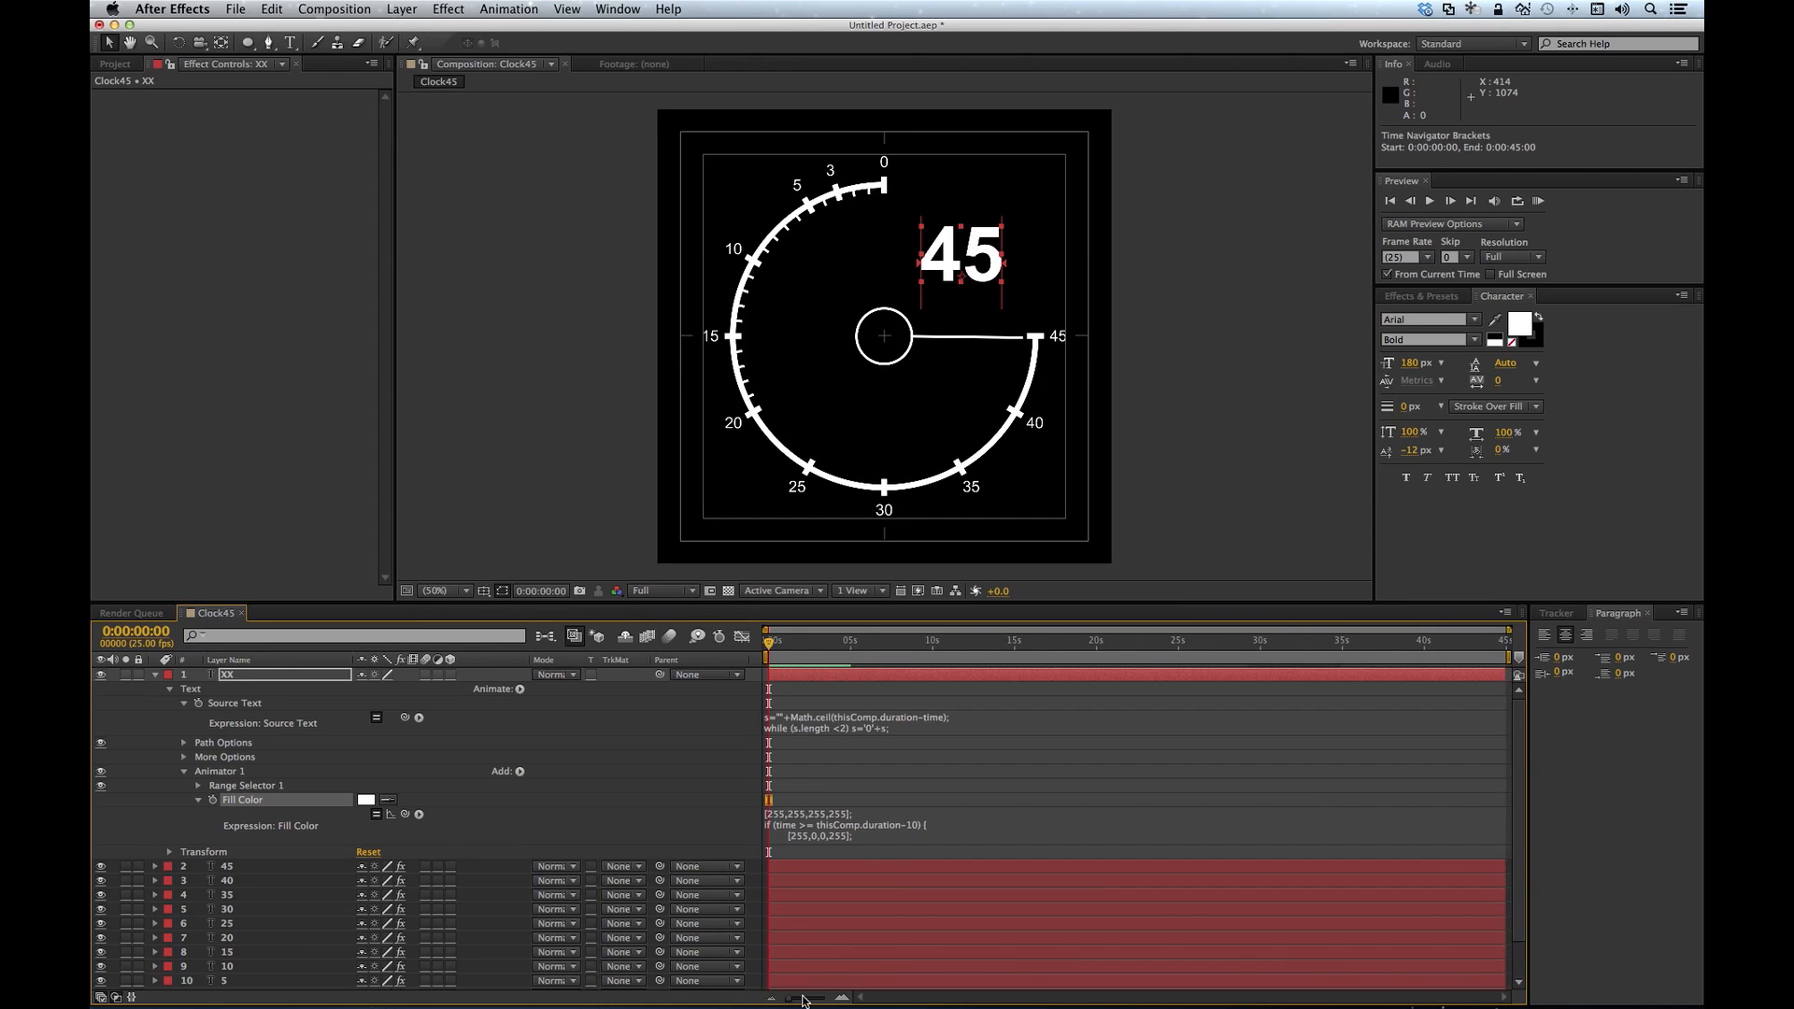
{"action": "left_click", "coordinate": [1298, 643]}
{"action": "key", "text": "space"}
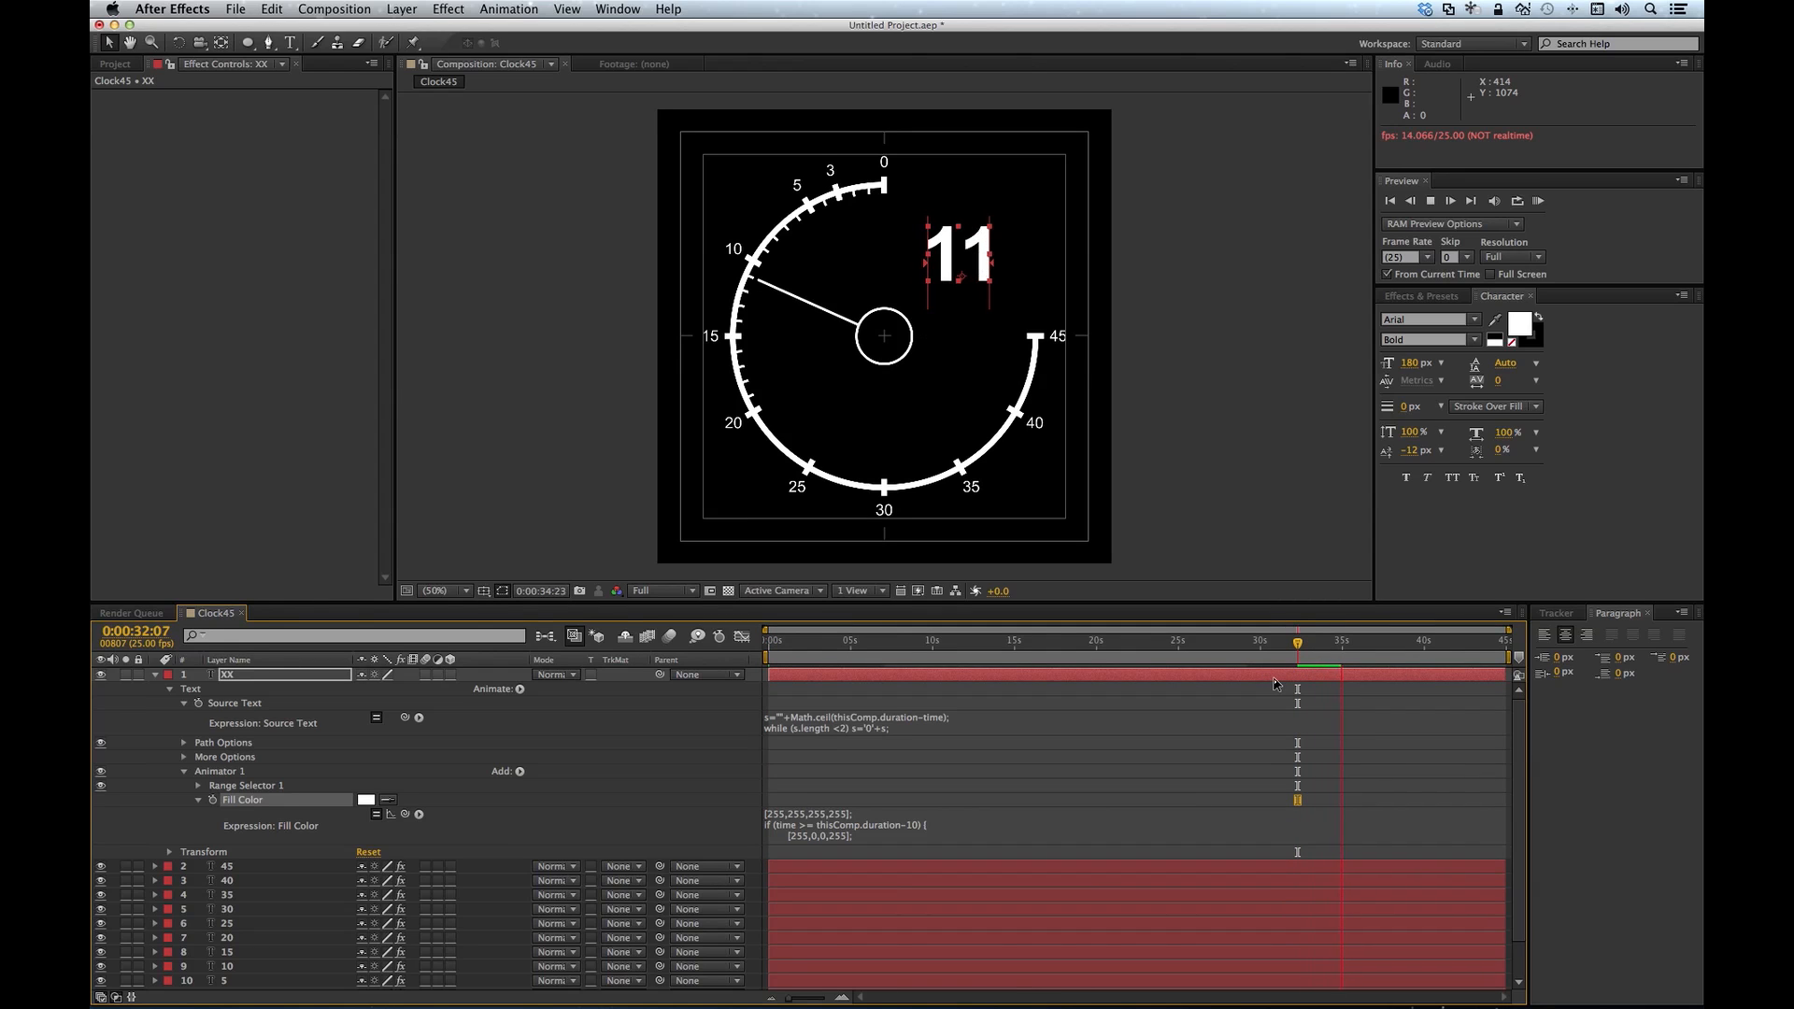
{"action": "key", "text": "space"}
{"action": "key", "text": "Home"}
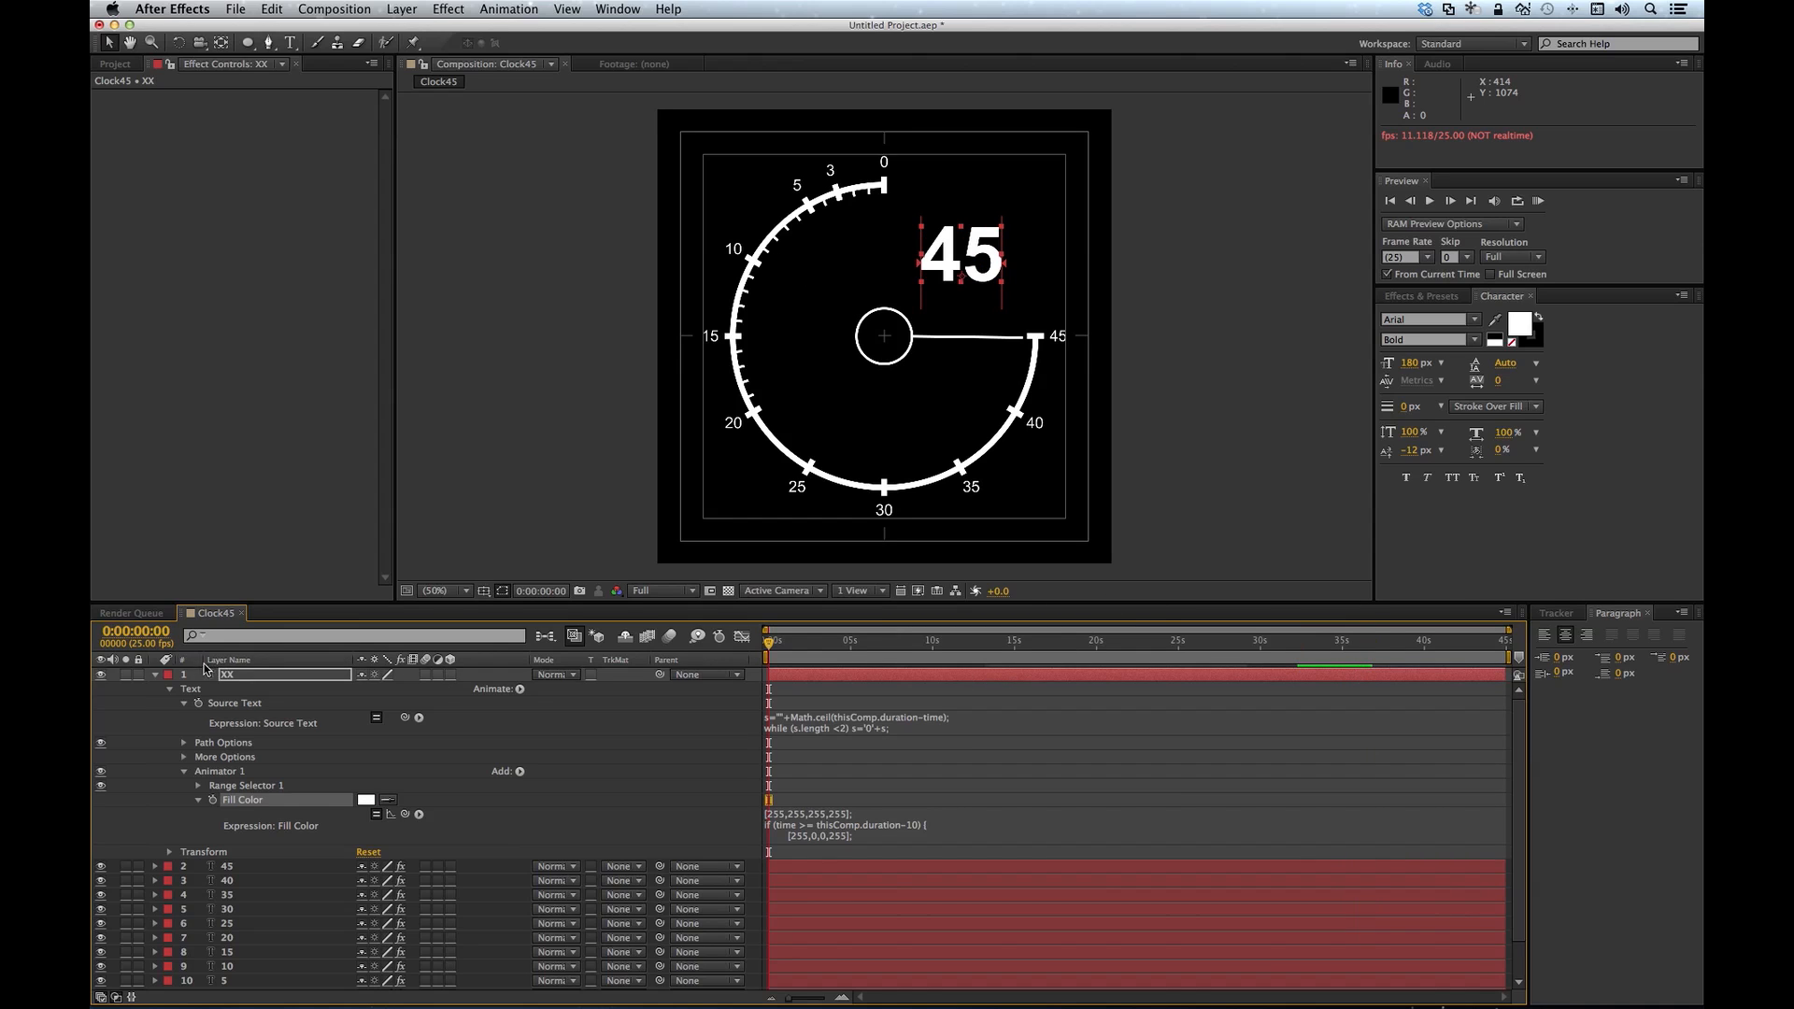
Step: Collapse the XX layer's properties, add a text layer reading FADE below the clock's centre and greatly reduce its font size
{"action": "left_click", "coordinate": [155, 676]}
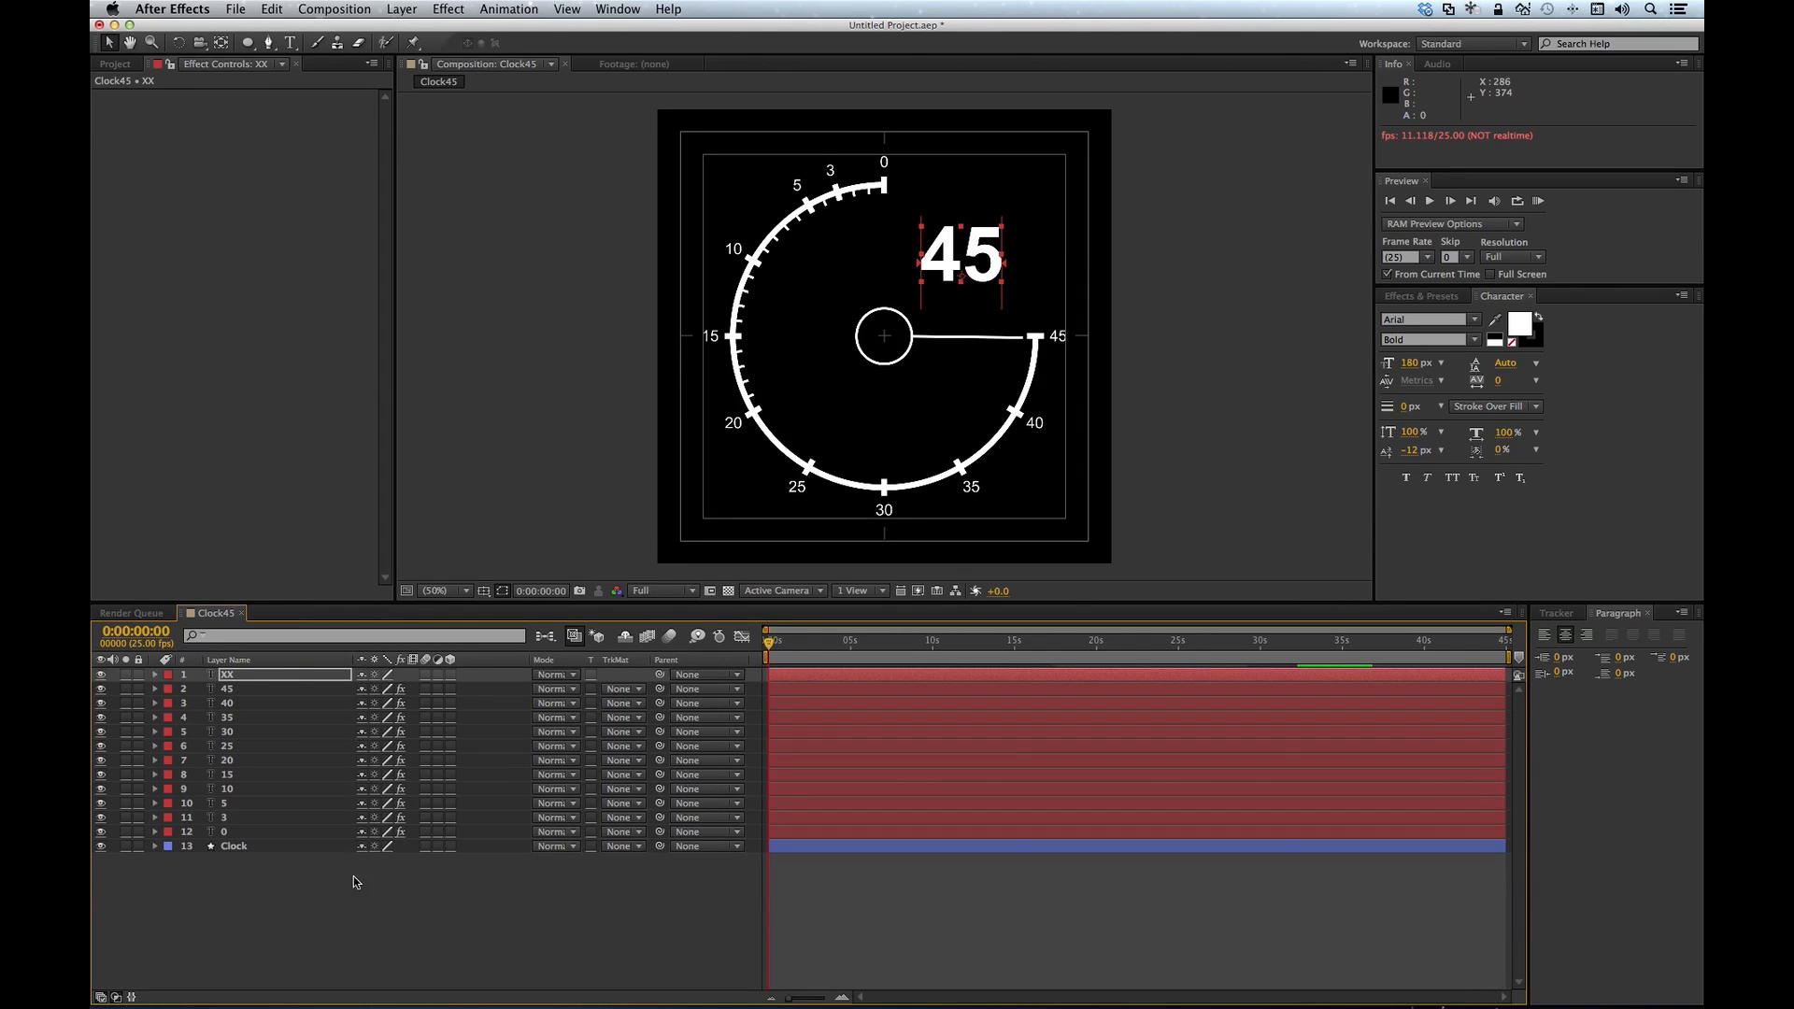
{"action": "left_click", "coordinate": [290, 43]}
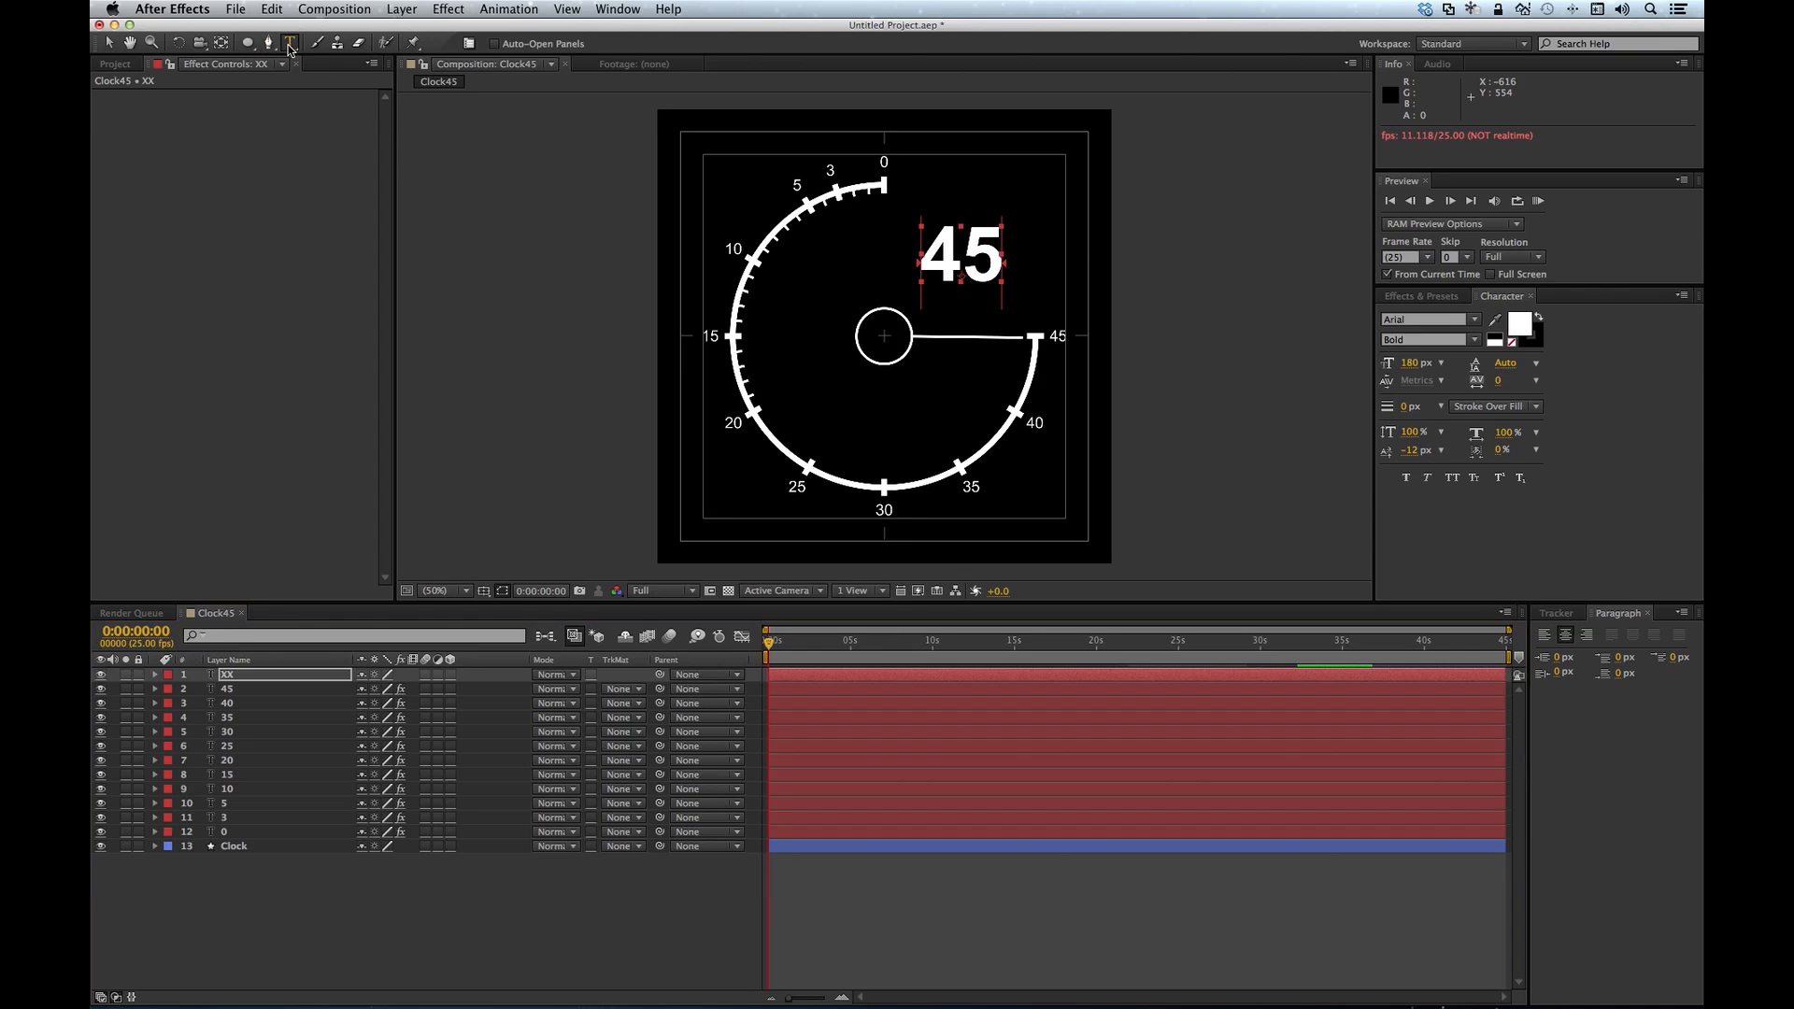
{"action": "left_click", "coordinate": [865, 408]}
{"action": "type", "text": "FADE"}
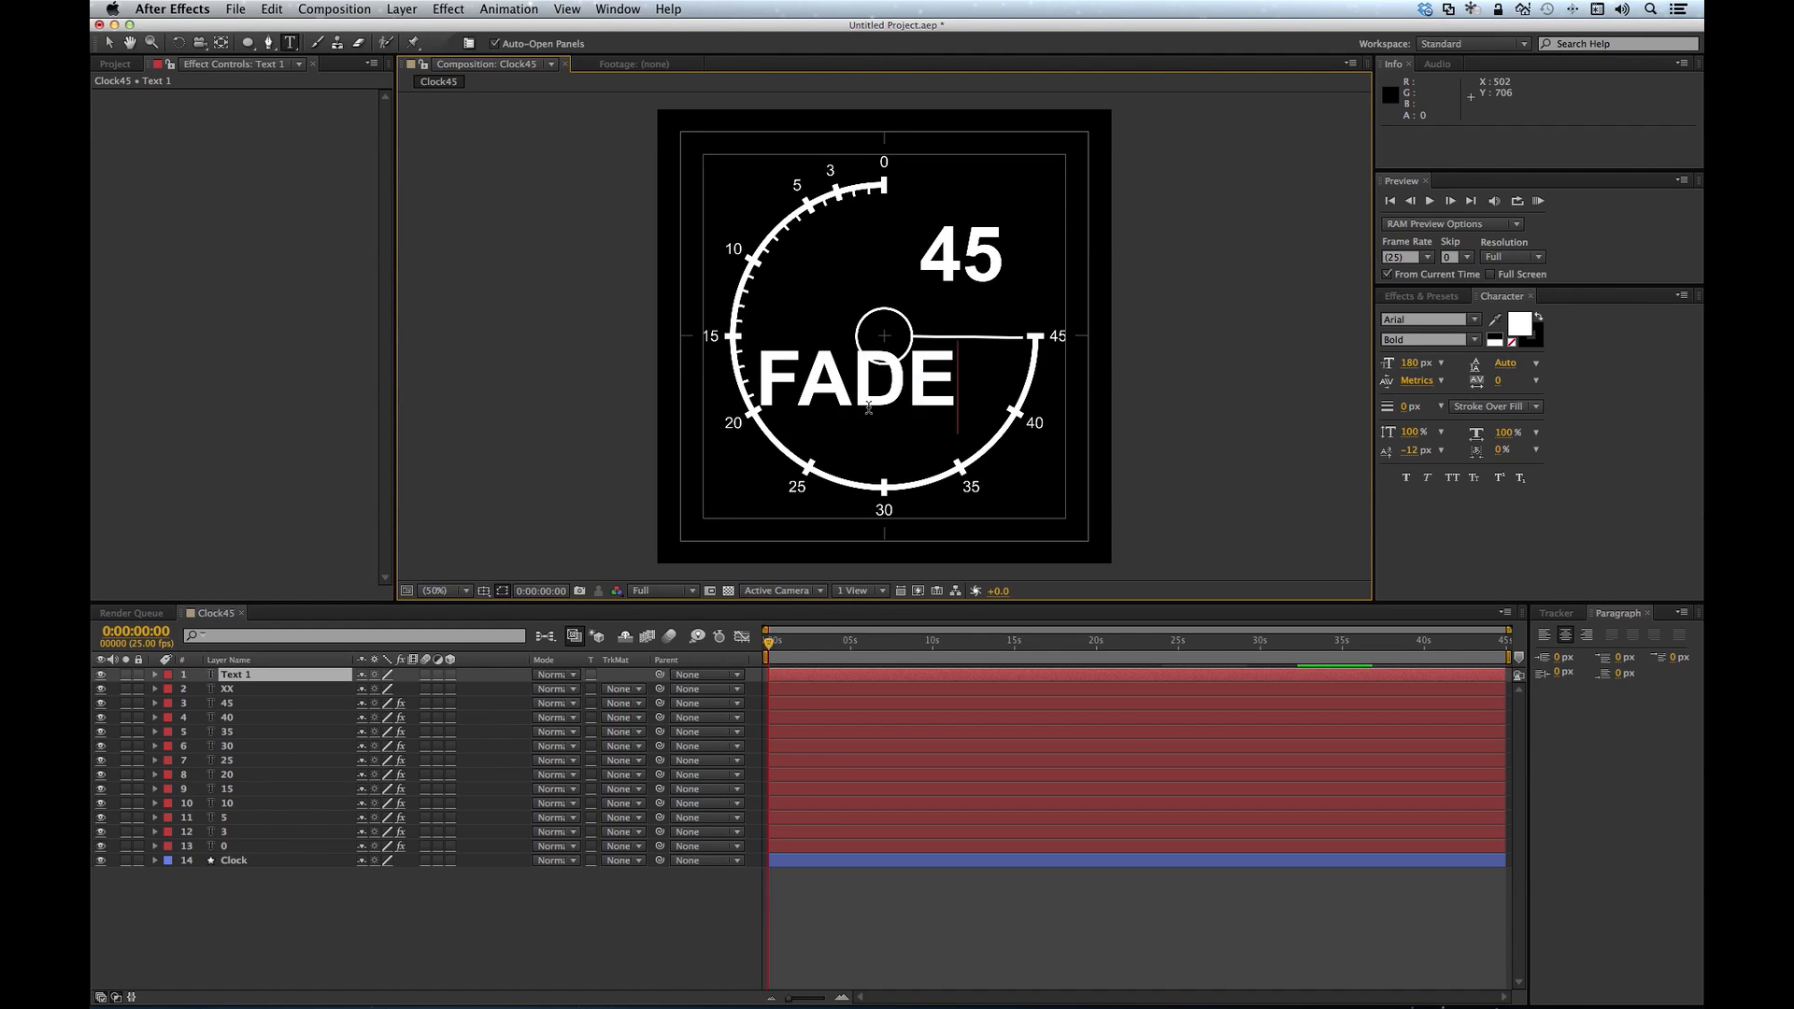
{"action": "key", "text": "KP_Enter"}
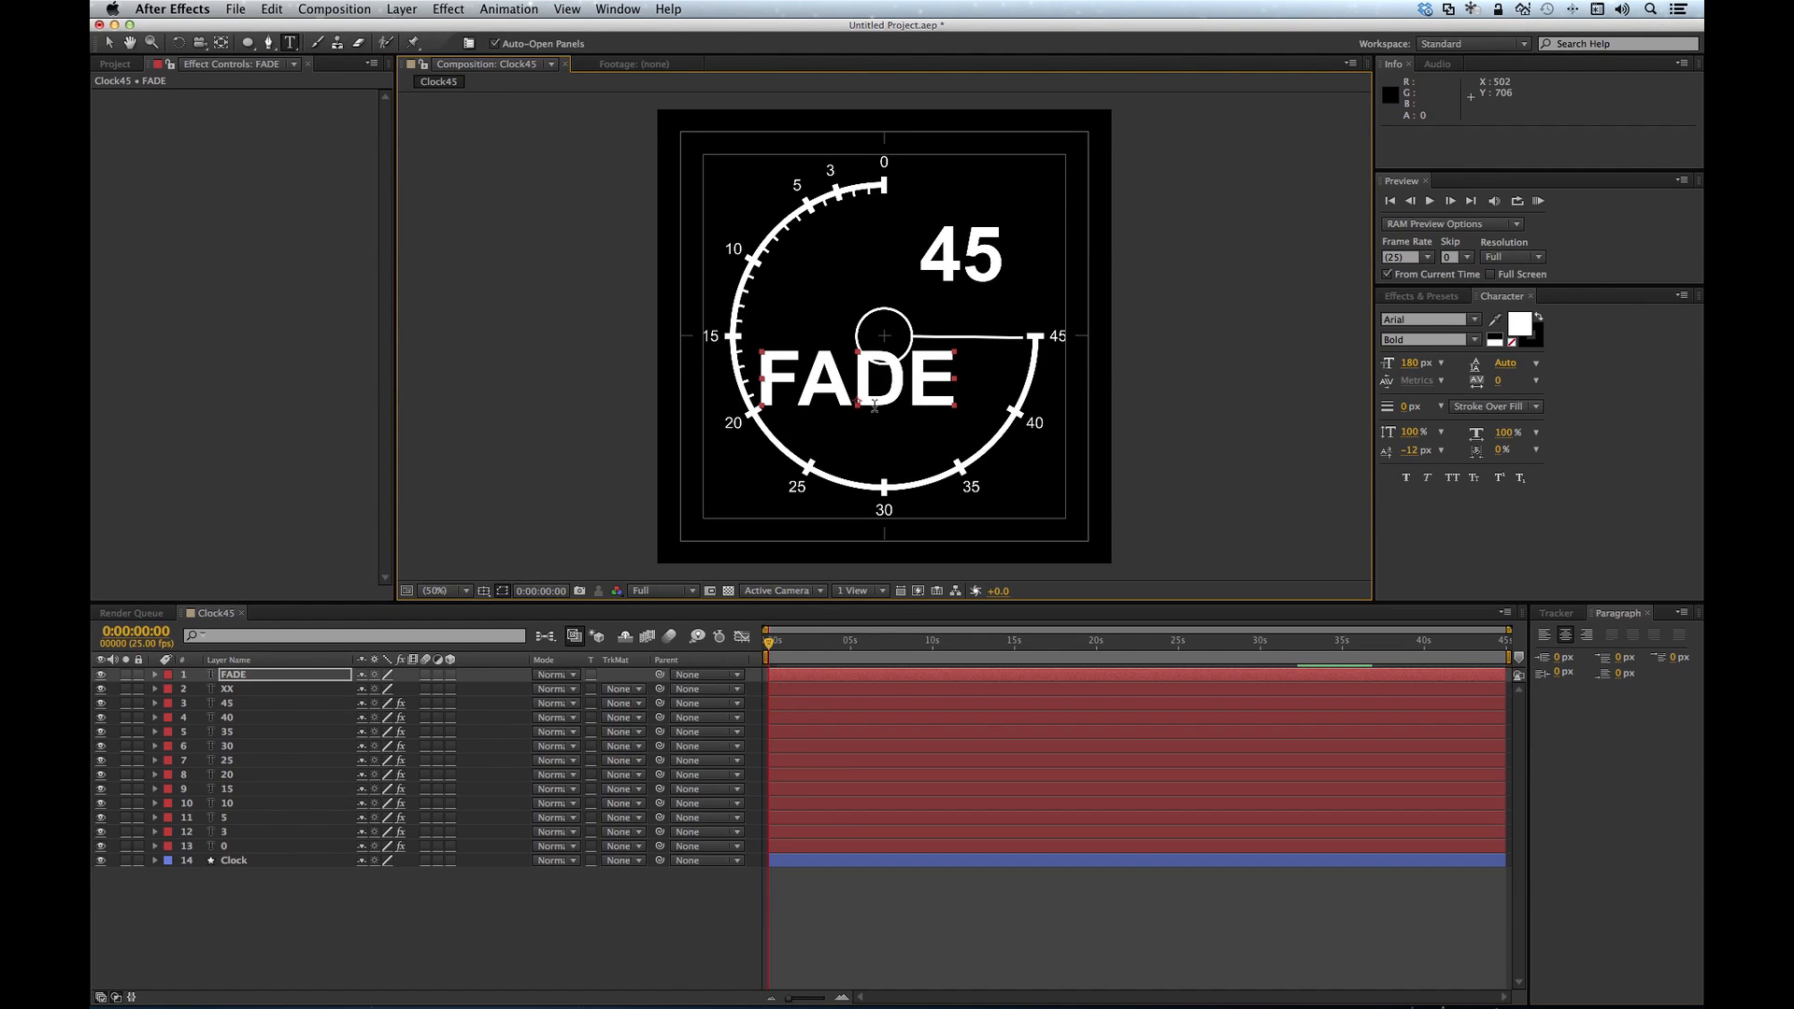
{"action": "left_click_drag", "start_coordinate": [1411, 371], "coordinate": [1318, 395]}
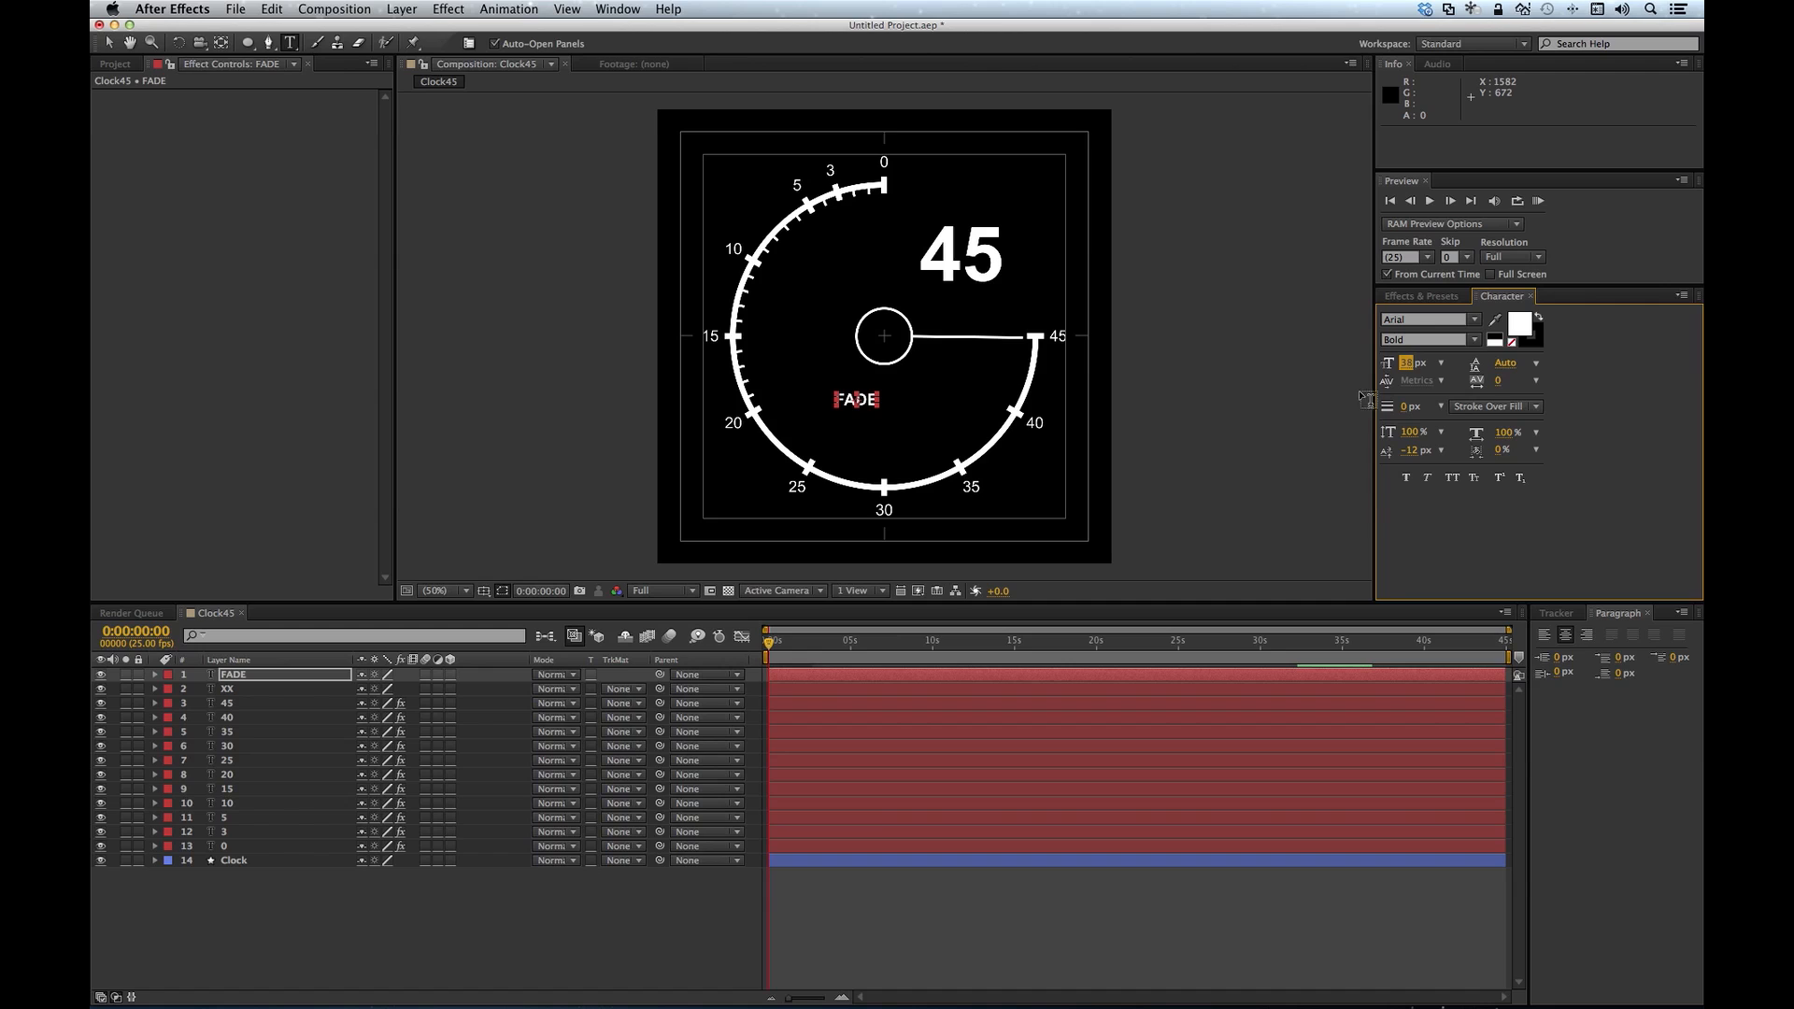
Step: Set the FADE text's font style to Regular and add a full-size elliptical mask to its layer
{"action": "left_click", "coordinate": [1465, 342]}
{"action": "left_click", "coordinate": [1437, 356]}
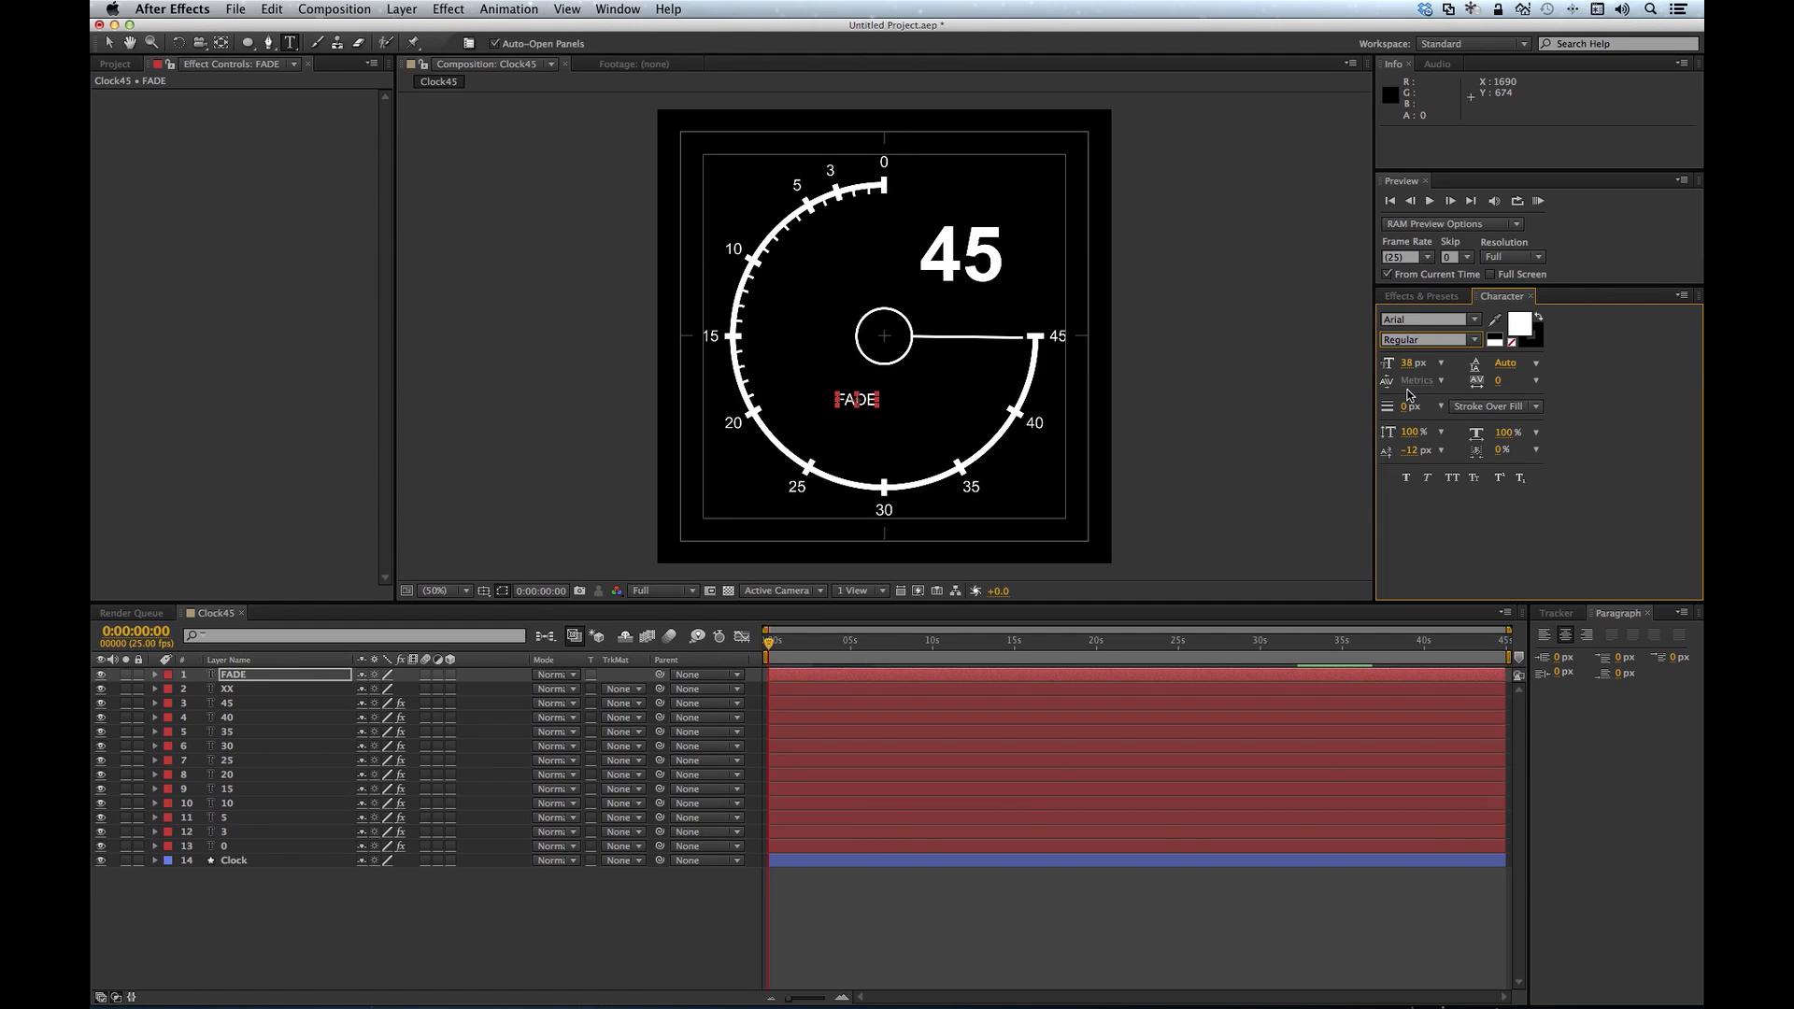
{"action": "left_click", "coordinate": [258, 675]}
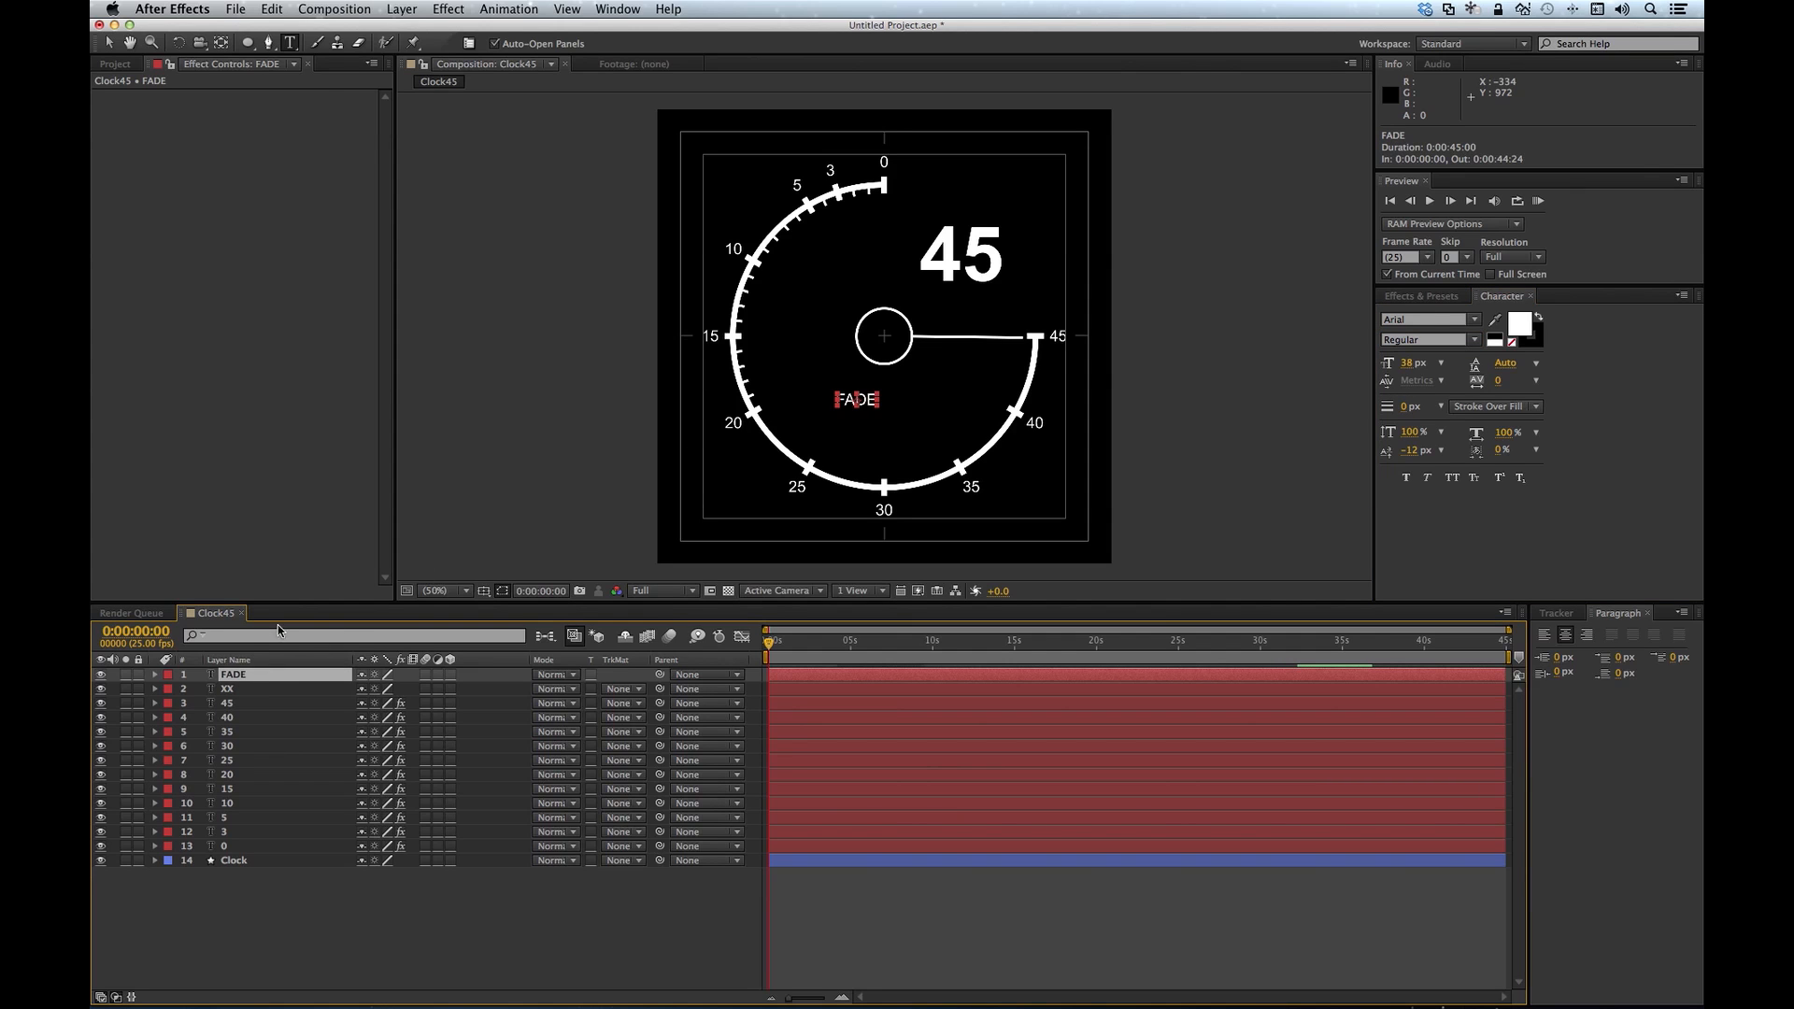
{"action": "double_click", "coordinate": [248, 43]}
{"action": "key", "text": "v"}
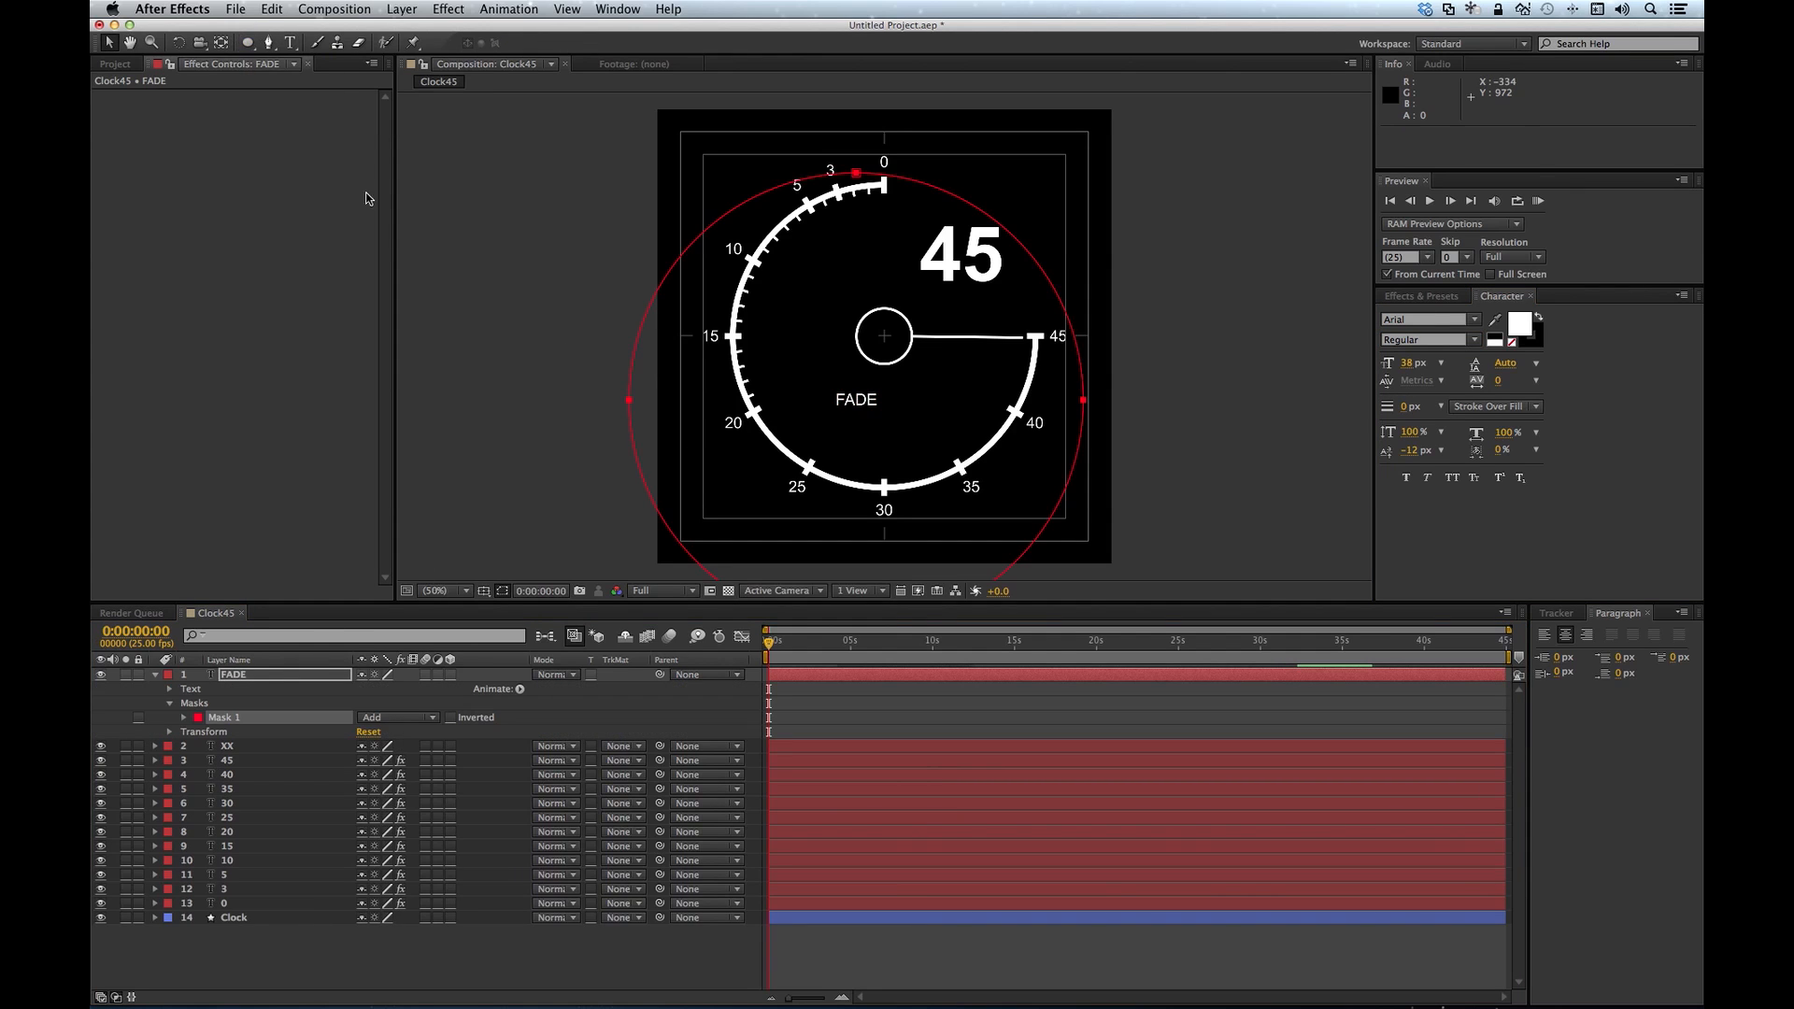
Step: Set the FADE layer's position to 540, 540 so the text and mask are centred on the clock
{"action": "left_click", "coordinate": [169, 731]}
{"action": "left_click", "coordinate": [371, 762]}
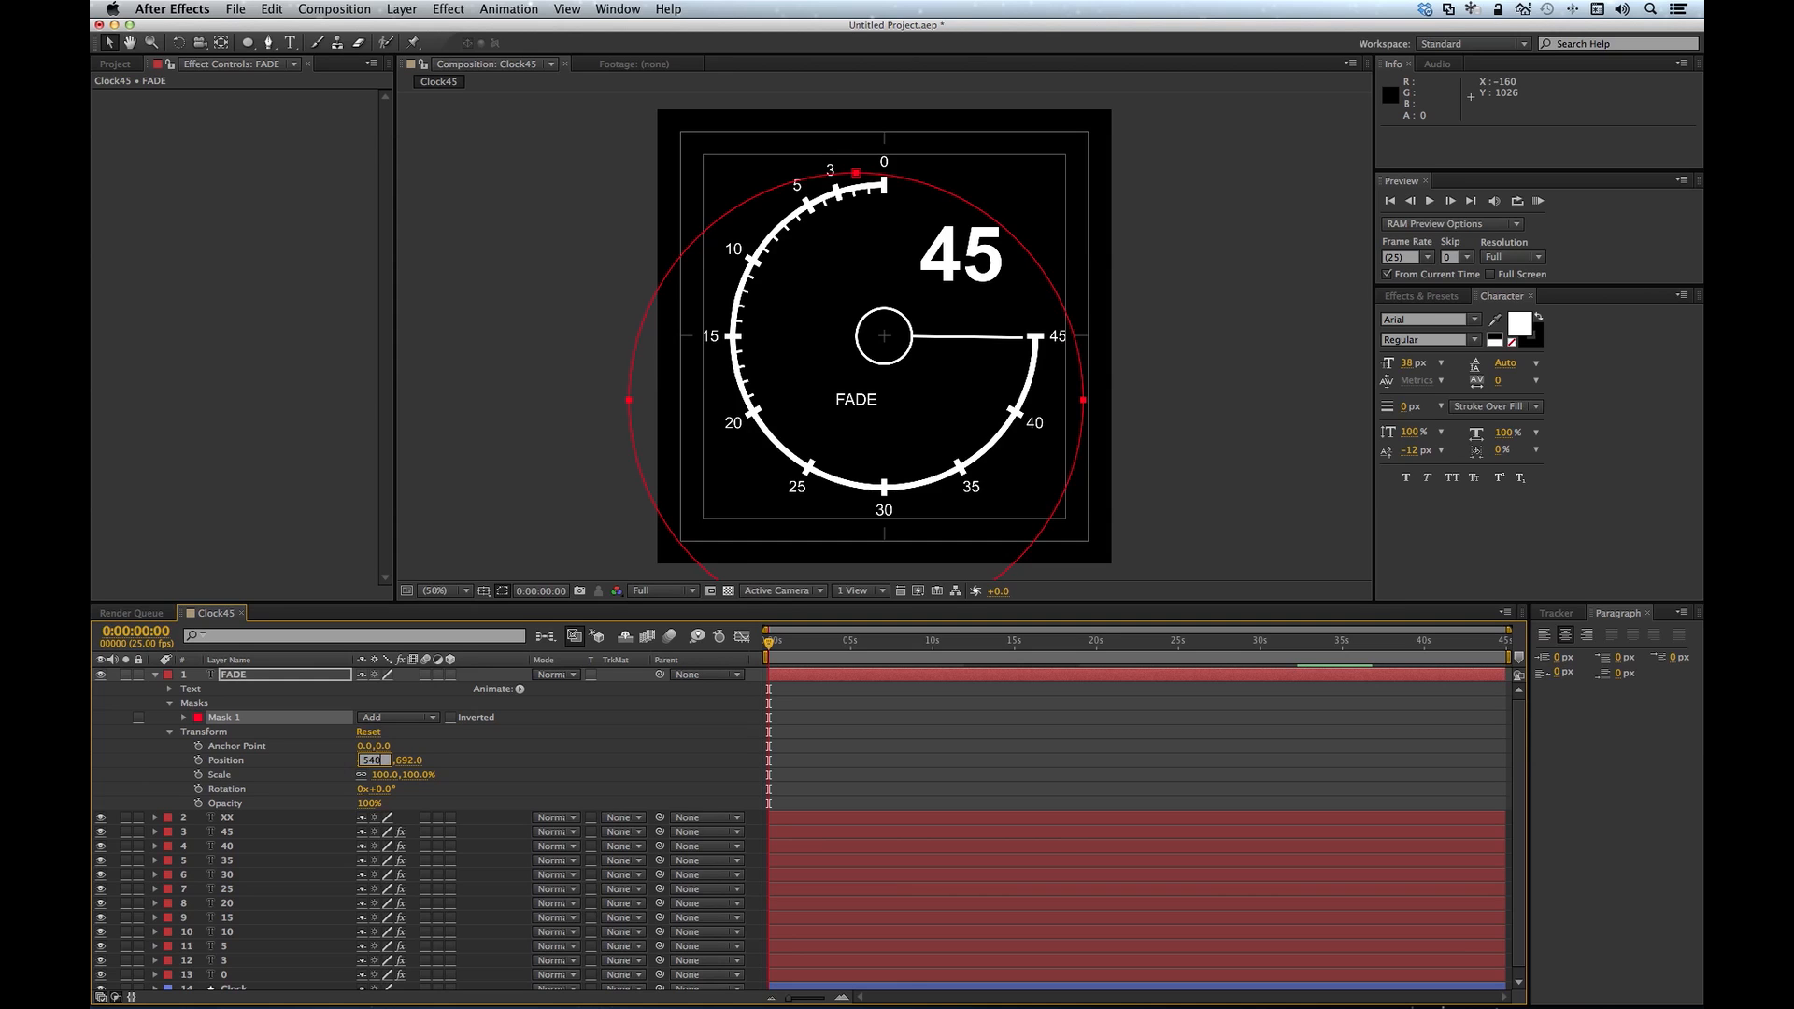
{"action": "key", "text": "Tab"}
{"action": "type", "text": "540"}
{"action": "key", "text": "Return"}
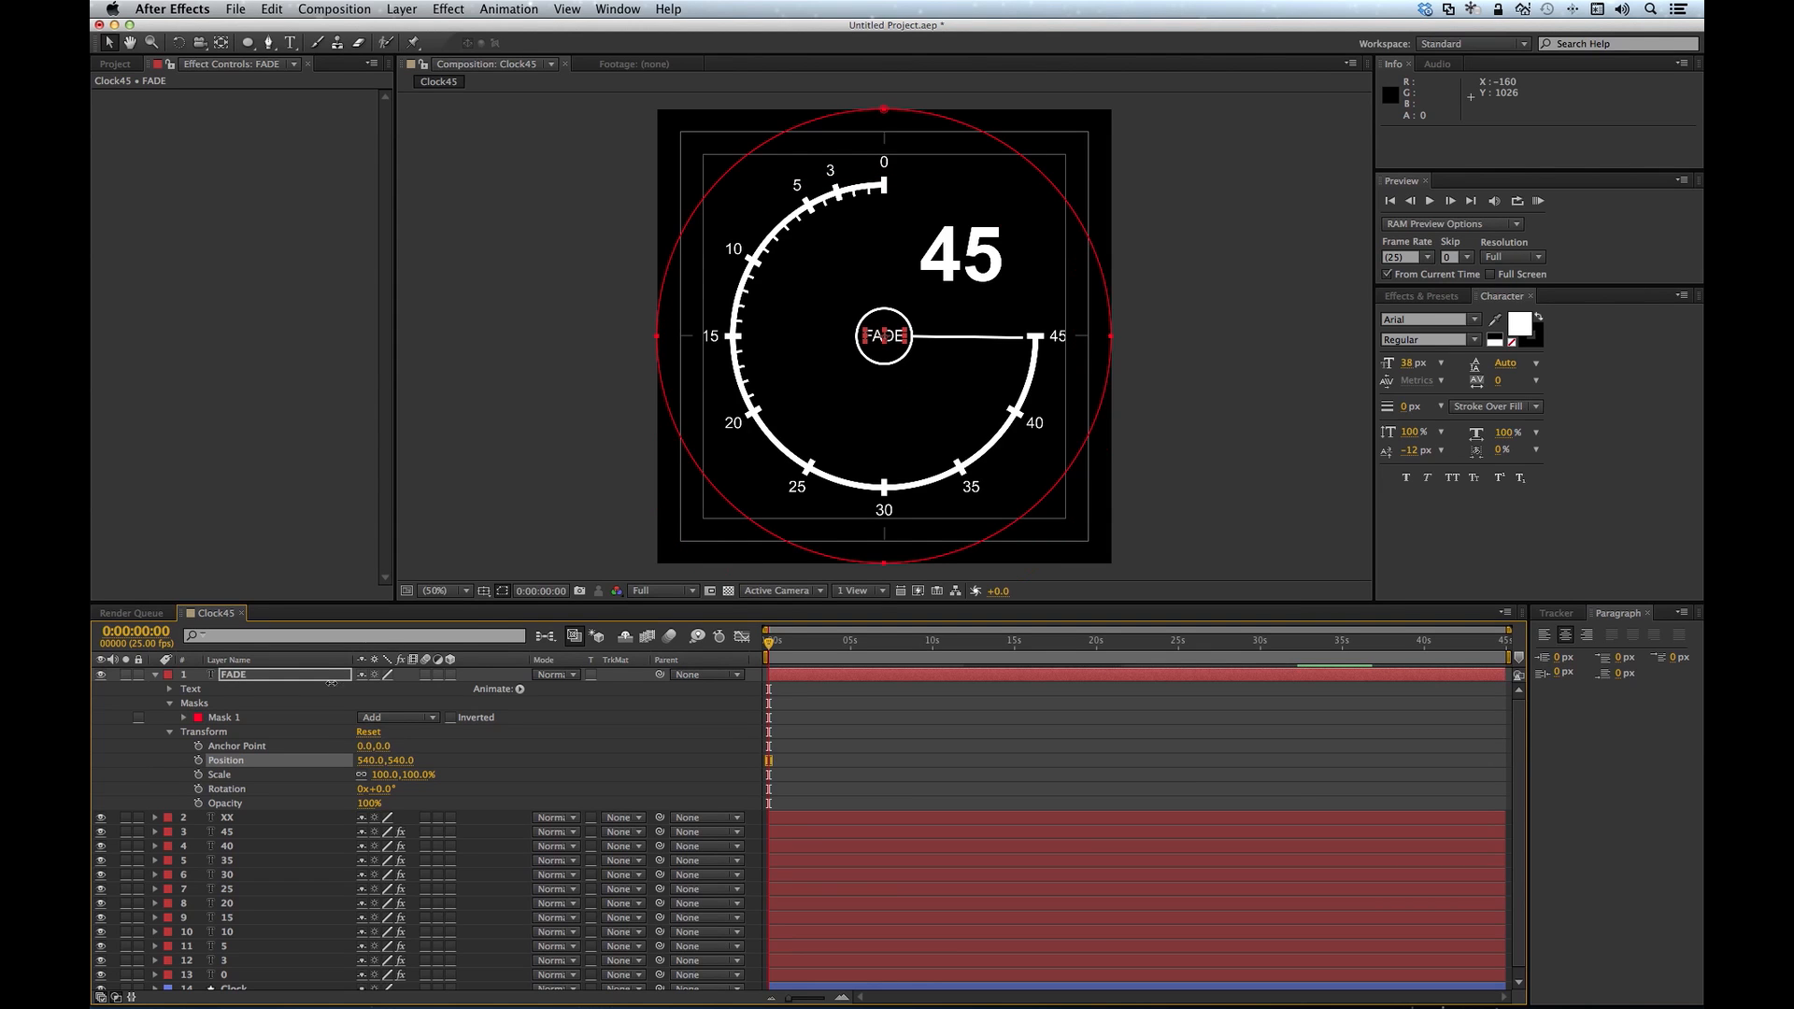
Step: Scale the FADE layer's circular mask to about 75.6% and set Mask 1 as the text's path
{"action": "double_click", "coordinate": [885, 111]}
{"action": "left_click_drag", "start_coordinate": [1112, 110], "coordinate": [1056, 165]}
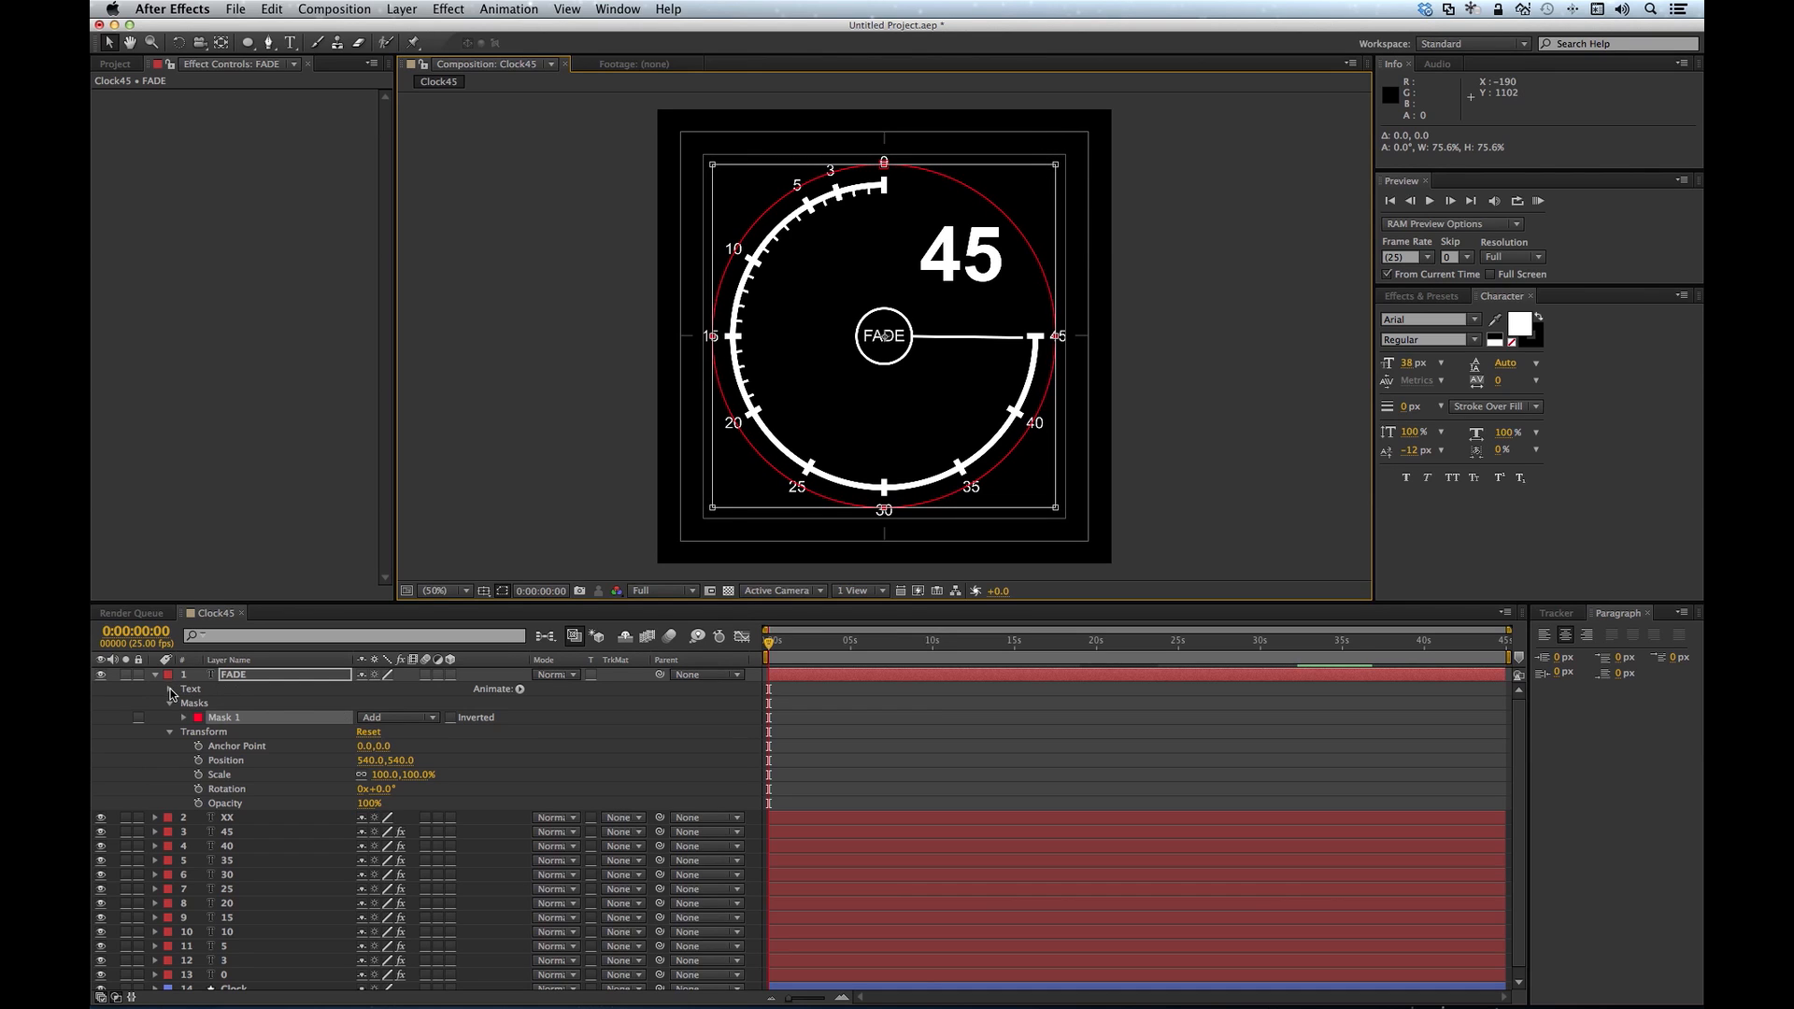
{"action": "left_click", "coordinate": [170, 691]}
{"action": "left_click", "coordinate": [185, 719]}
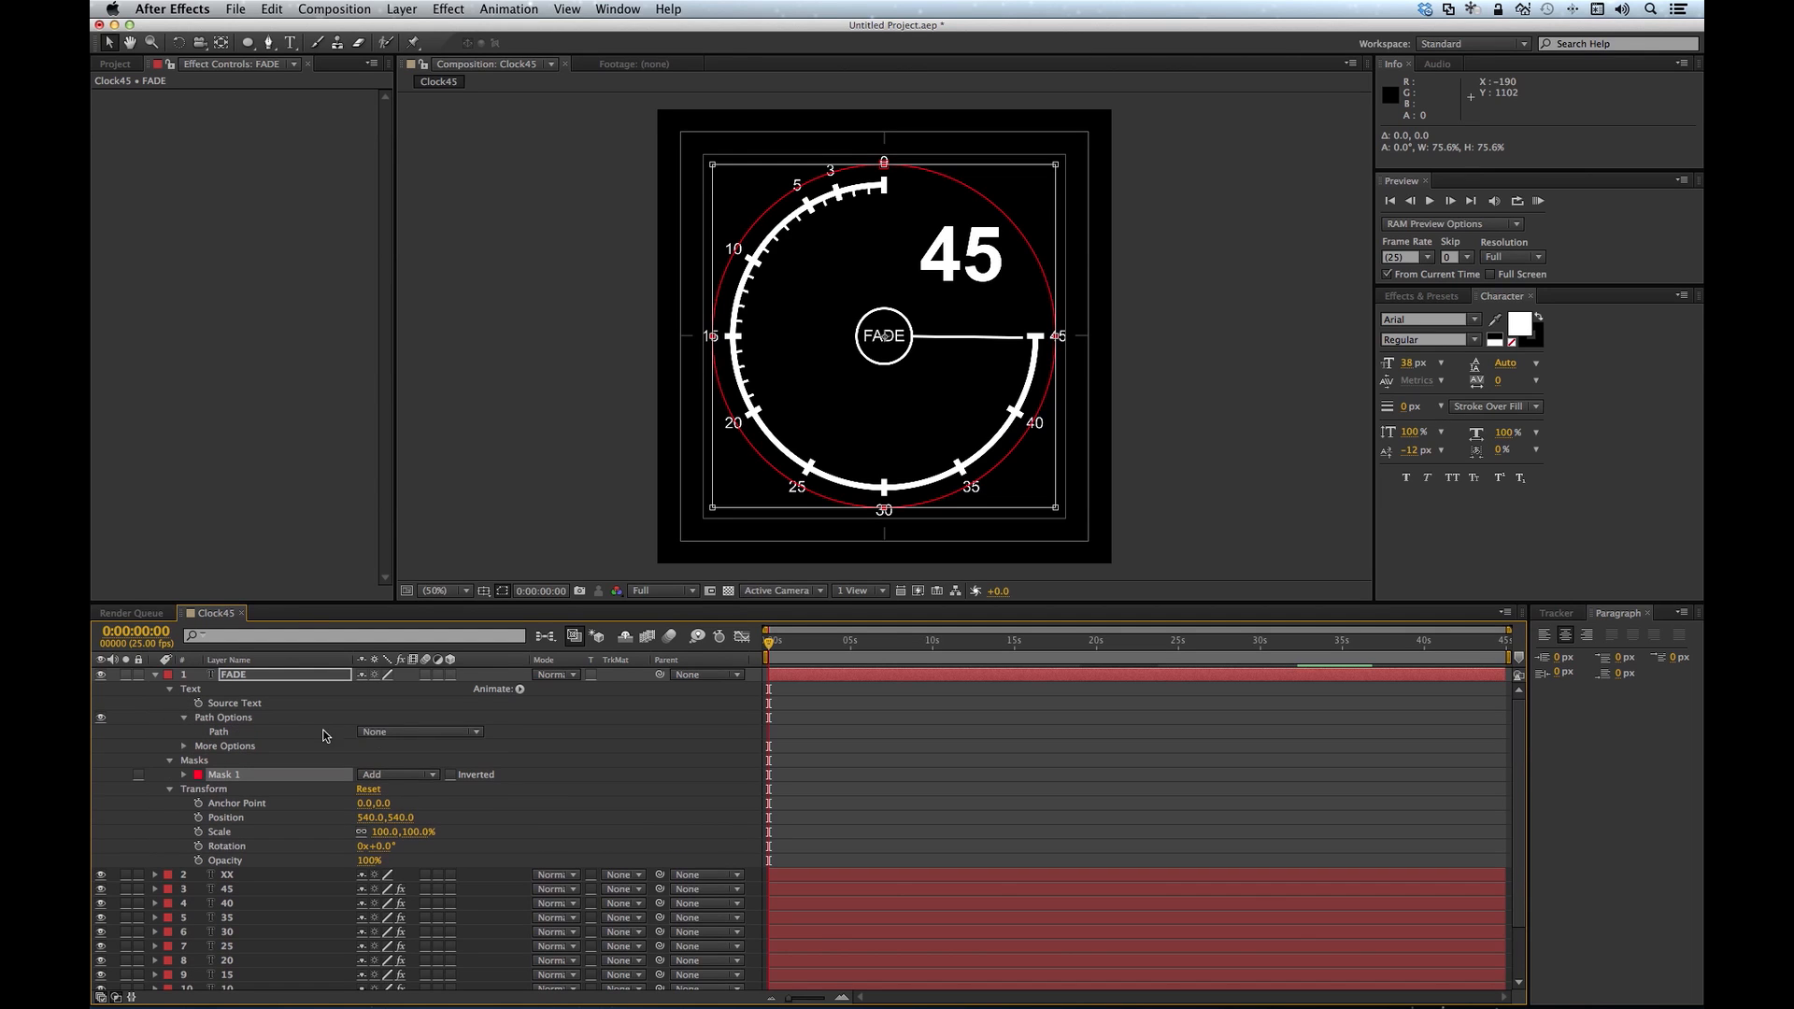
{"action": "left_click", "coordinate": [389, 735]}
{"action": "left_click", "coordinate": [392, 775]}
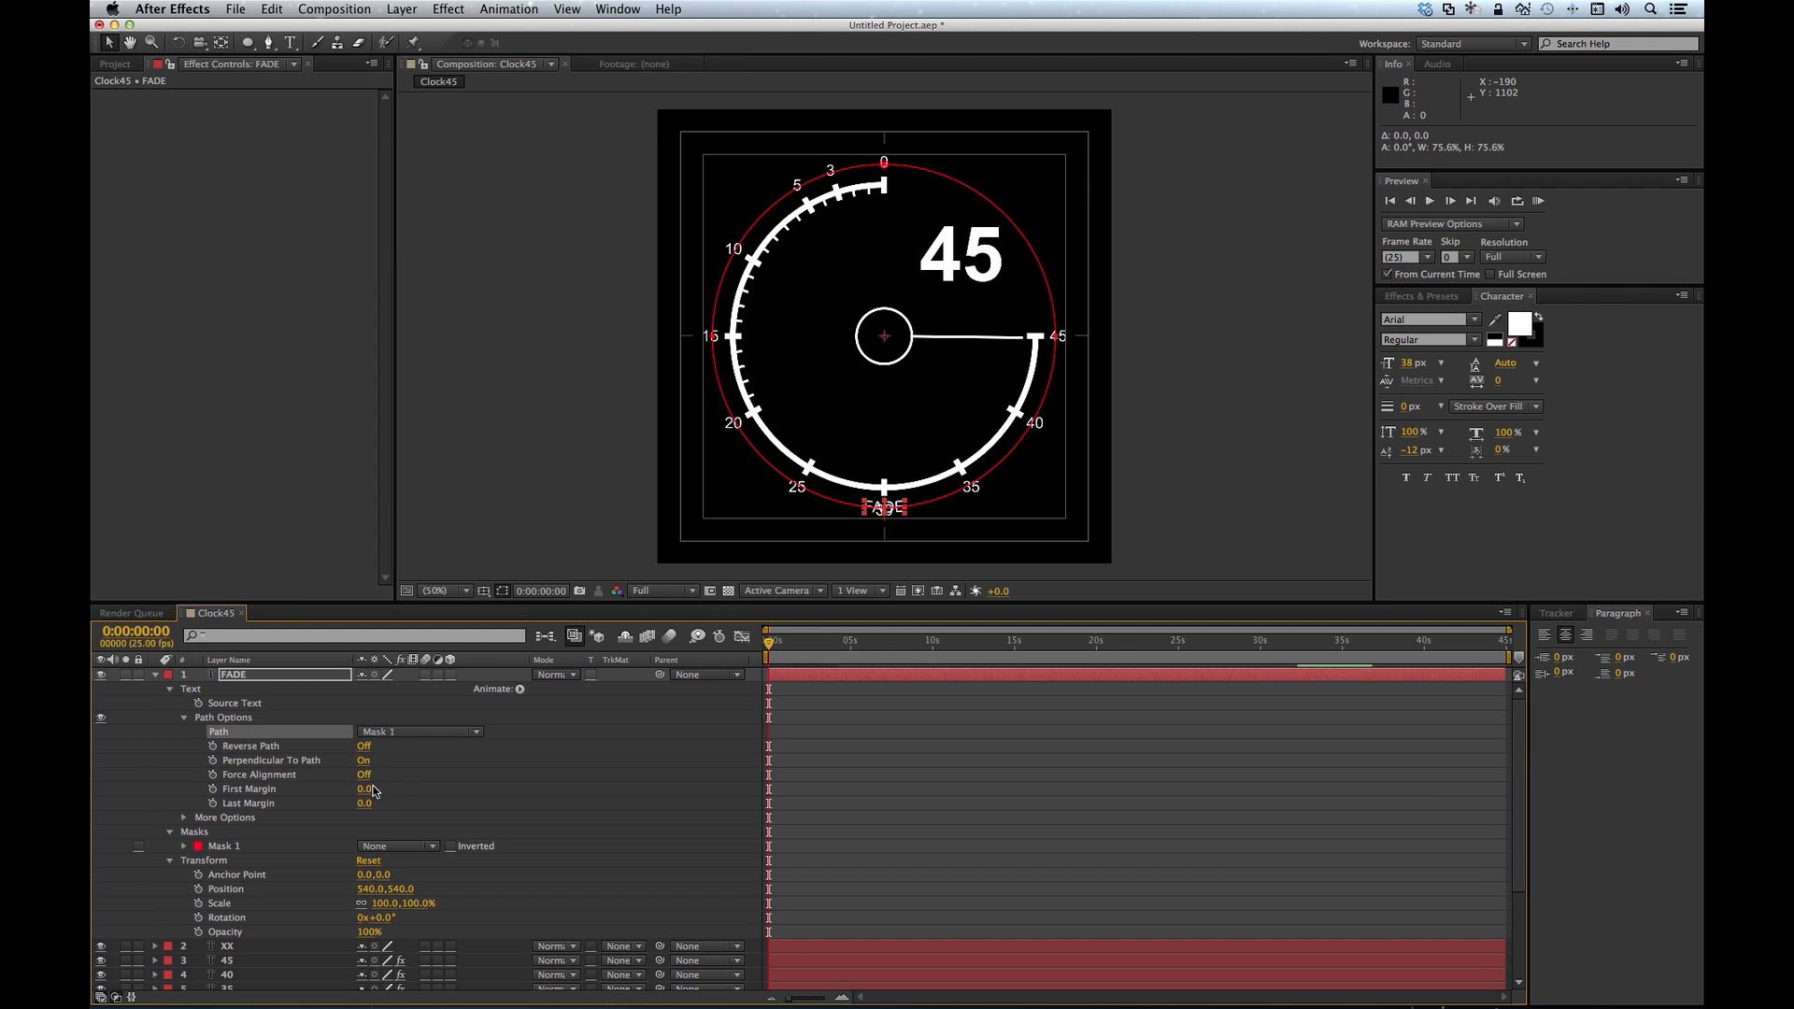
Step: Reverse the FADE text's path and set its First Margin to about 1220, placing it between the 3 and 0 marks
{"action": "left_click_drag", "start_coordinate": [361, 790], "coordinate": [19, 738]}
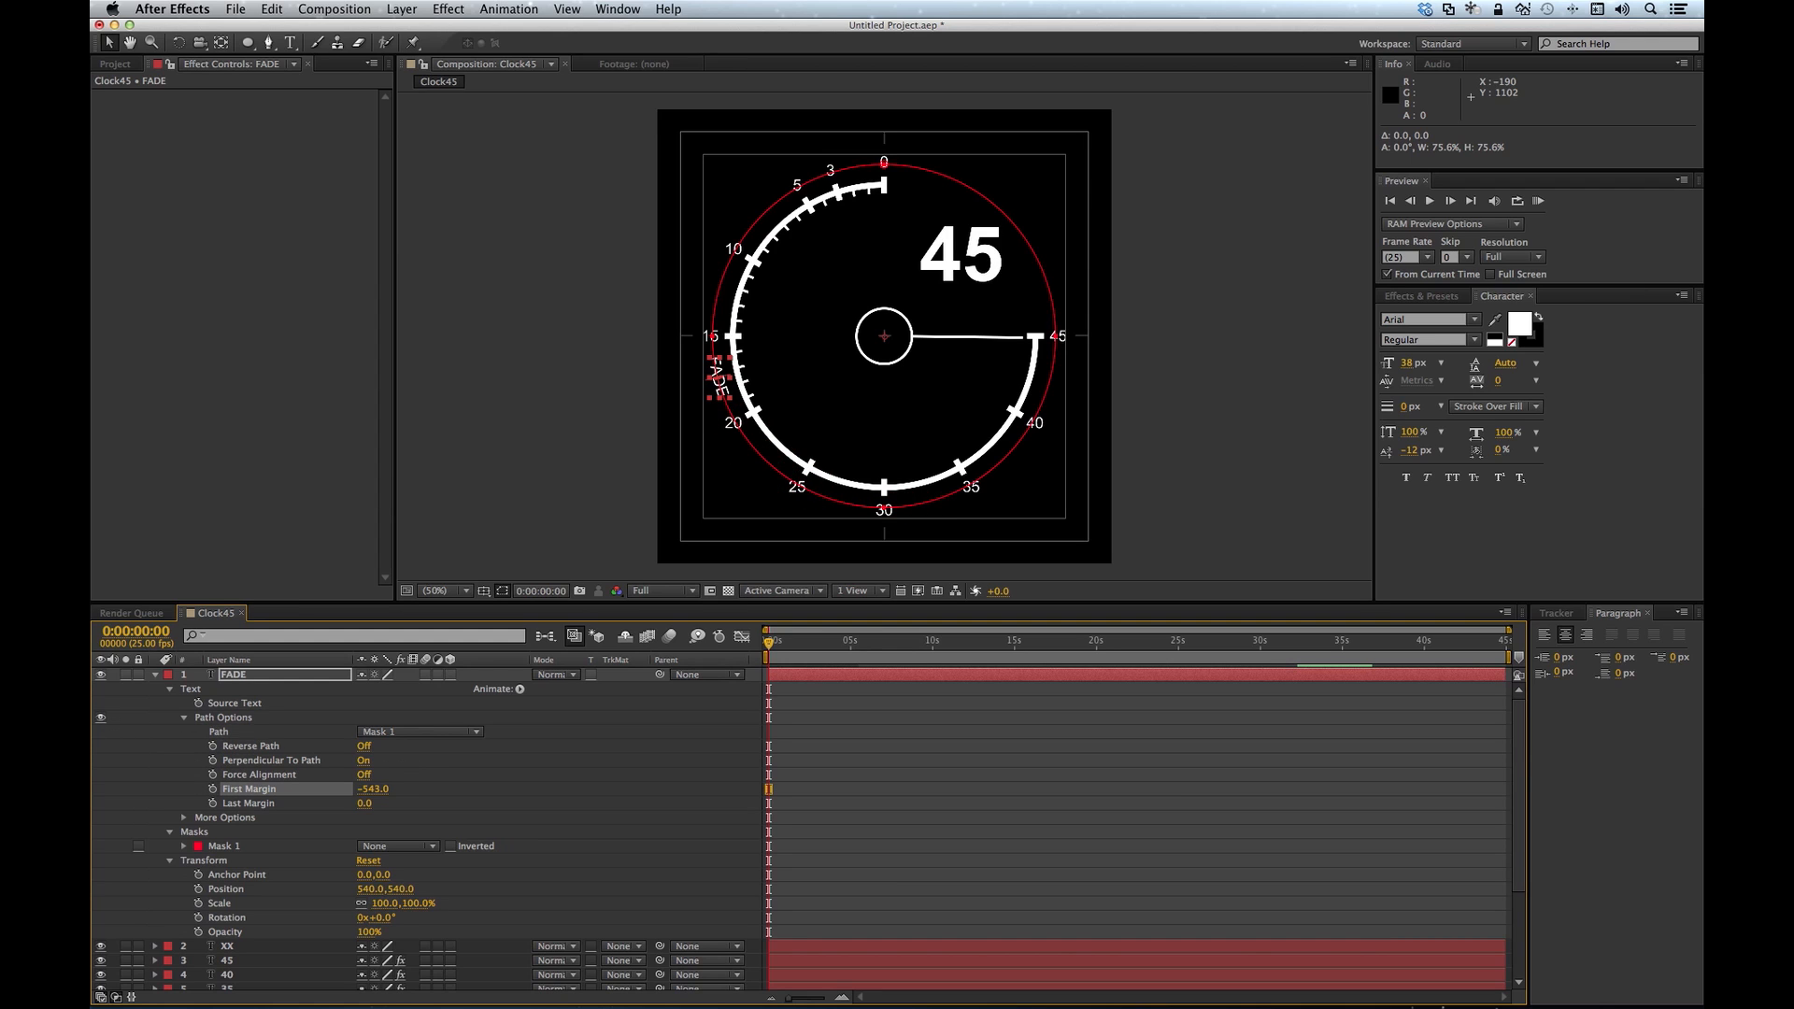
{"action": "left_click", "coordinate": [365, 751]}
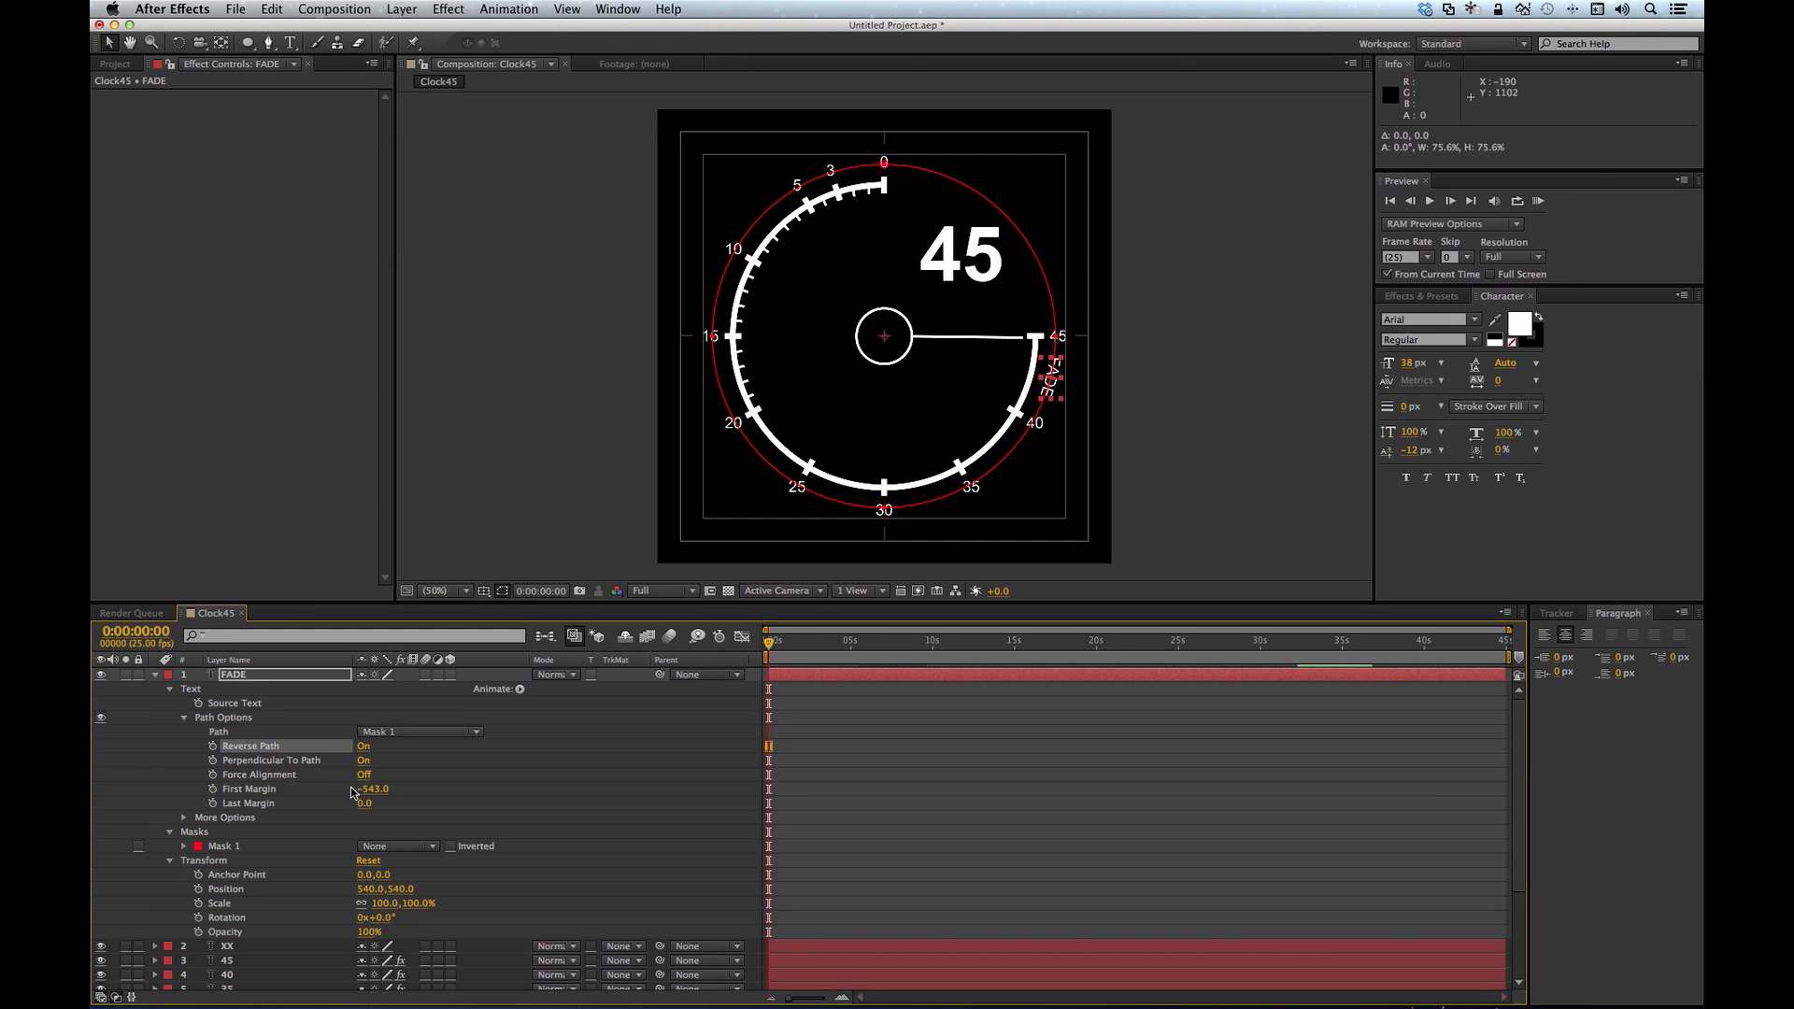
{"action": "left_click_drag", "start_coordinate": [370, 793], "coordinate": [998, 803]}
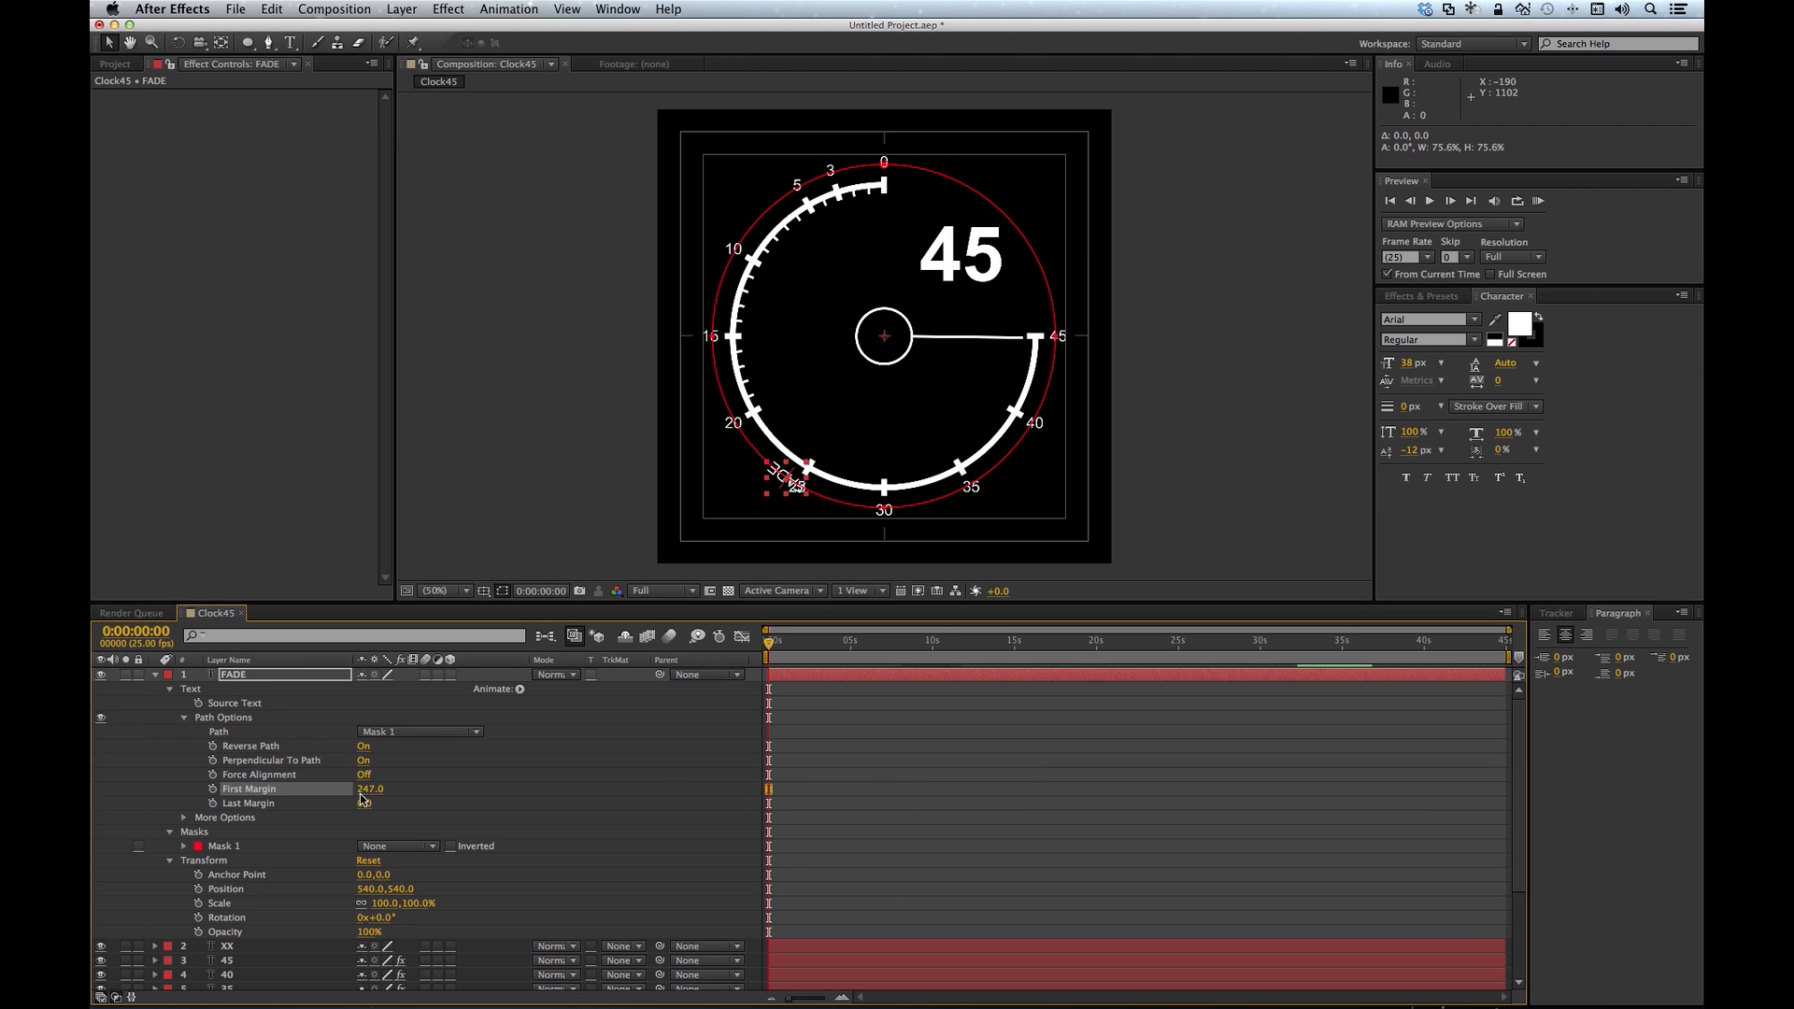
{"action": "left_click_drag", "start_coordinate": [366, 791], "coordinate": [554, 777]}
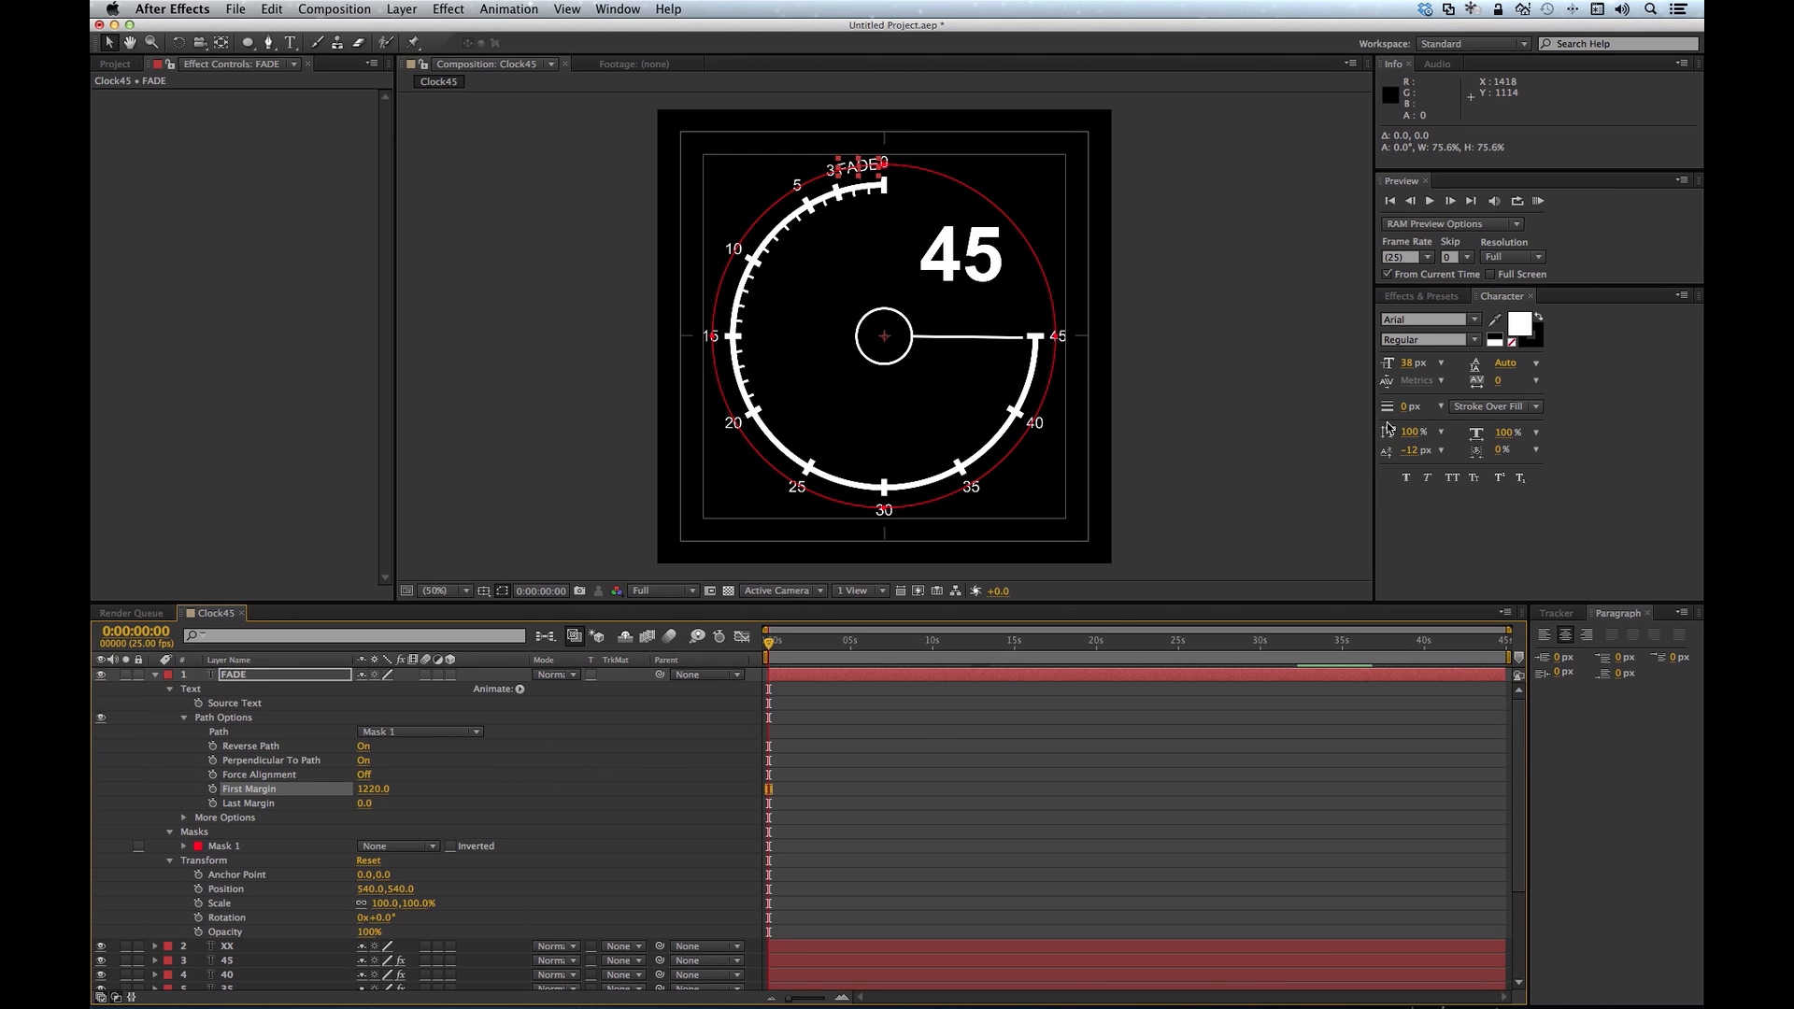
Step: Reduce the FADE text to 28 px, then shrink its mask circle slightly and adjust First Margin to 1171 to refit it
{"action": "left_click_drag", "start_coordinate": [1408, 364], "coordinate": [1406, 375]}
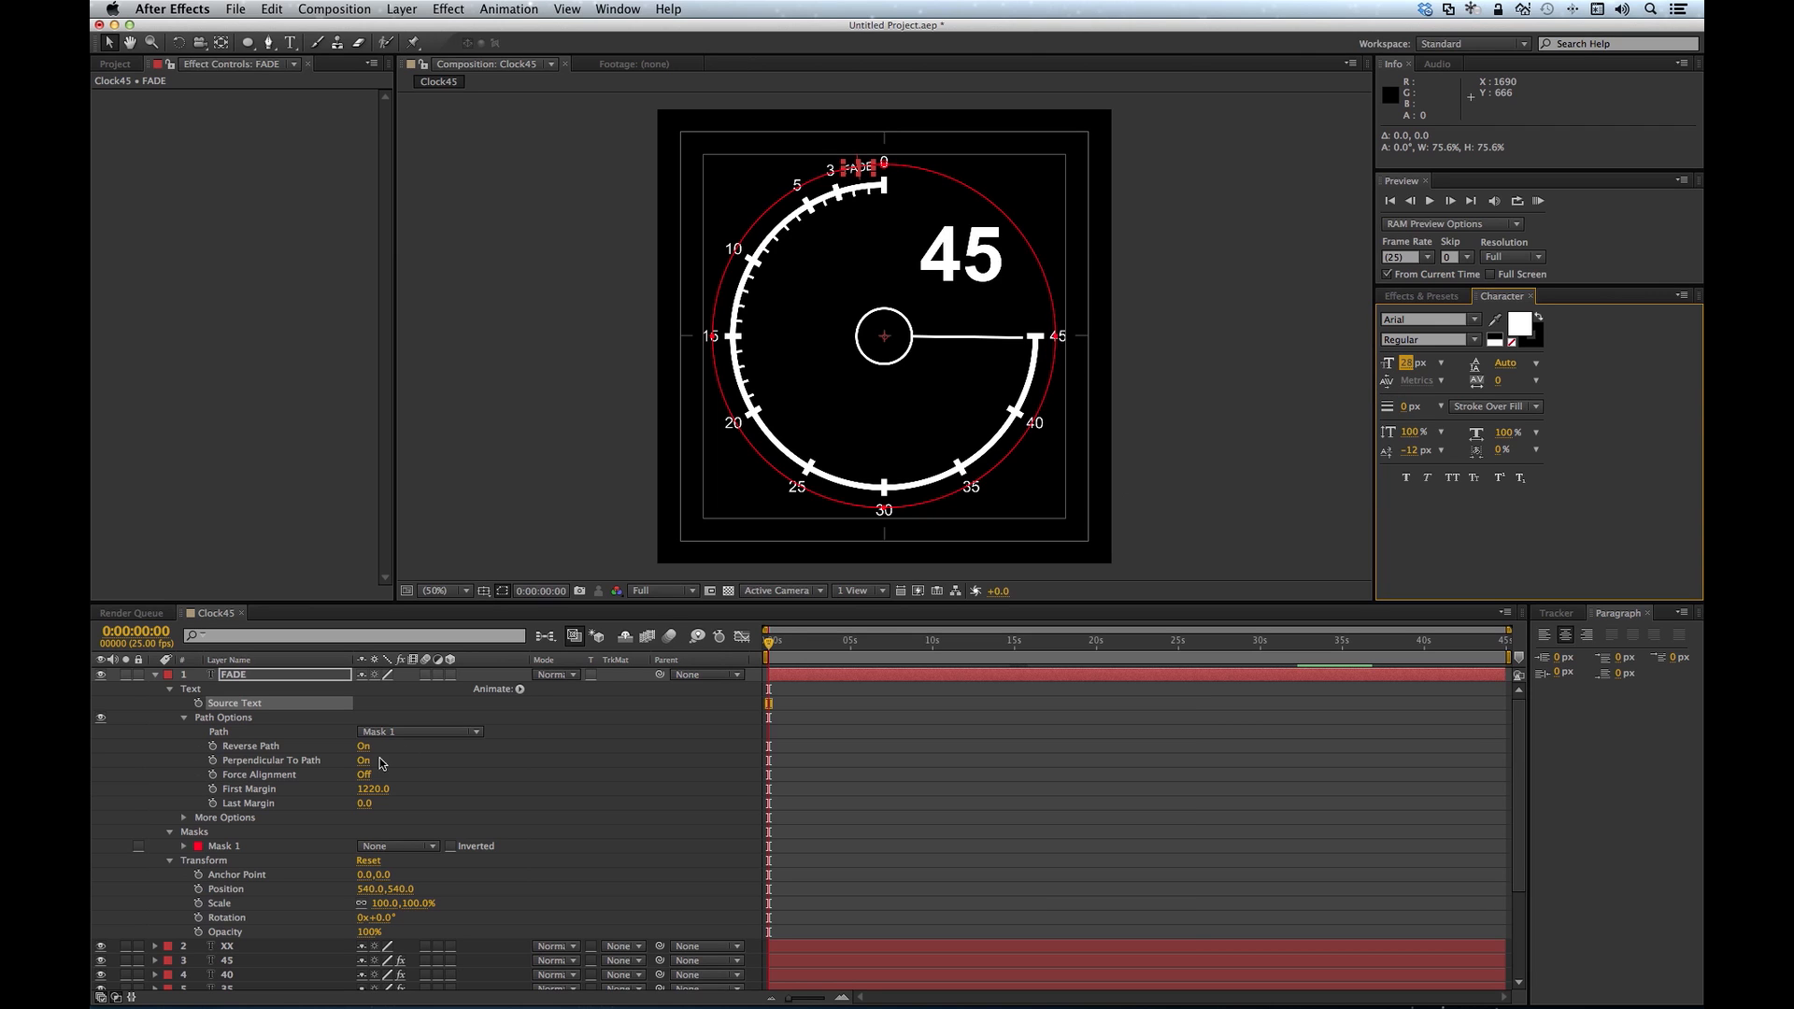
{"action": "left_click", "coordinate": [1056, 336]}
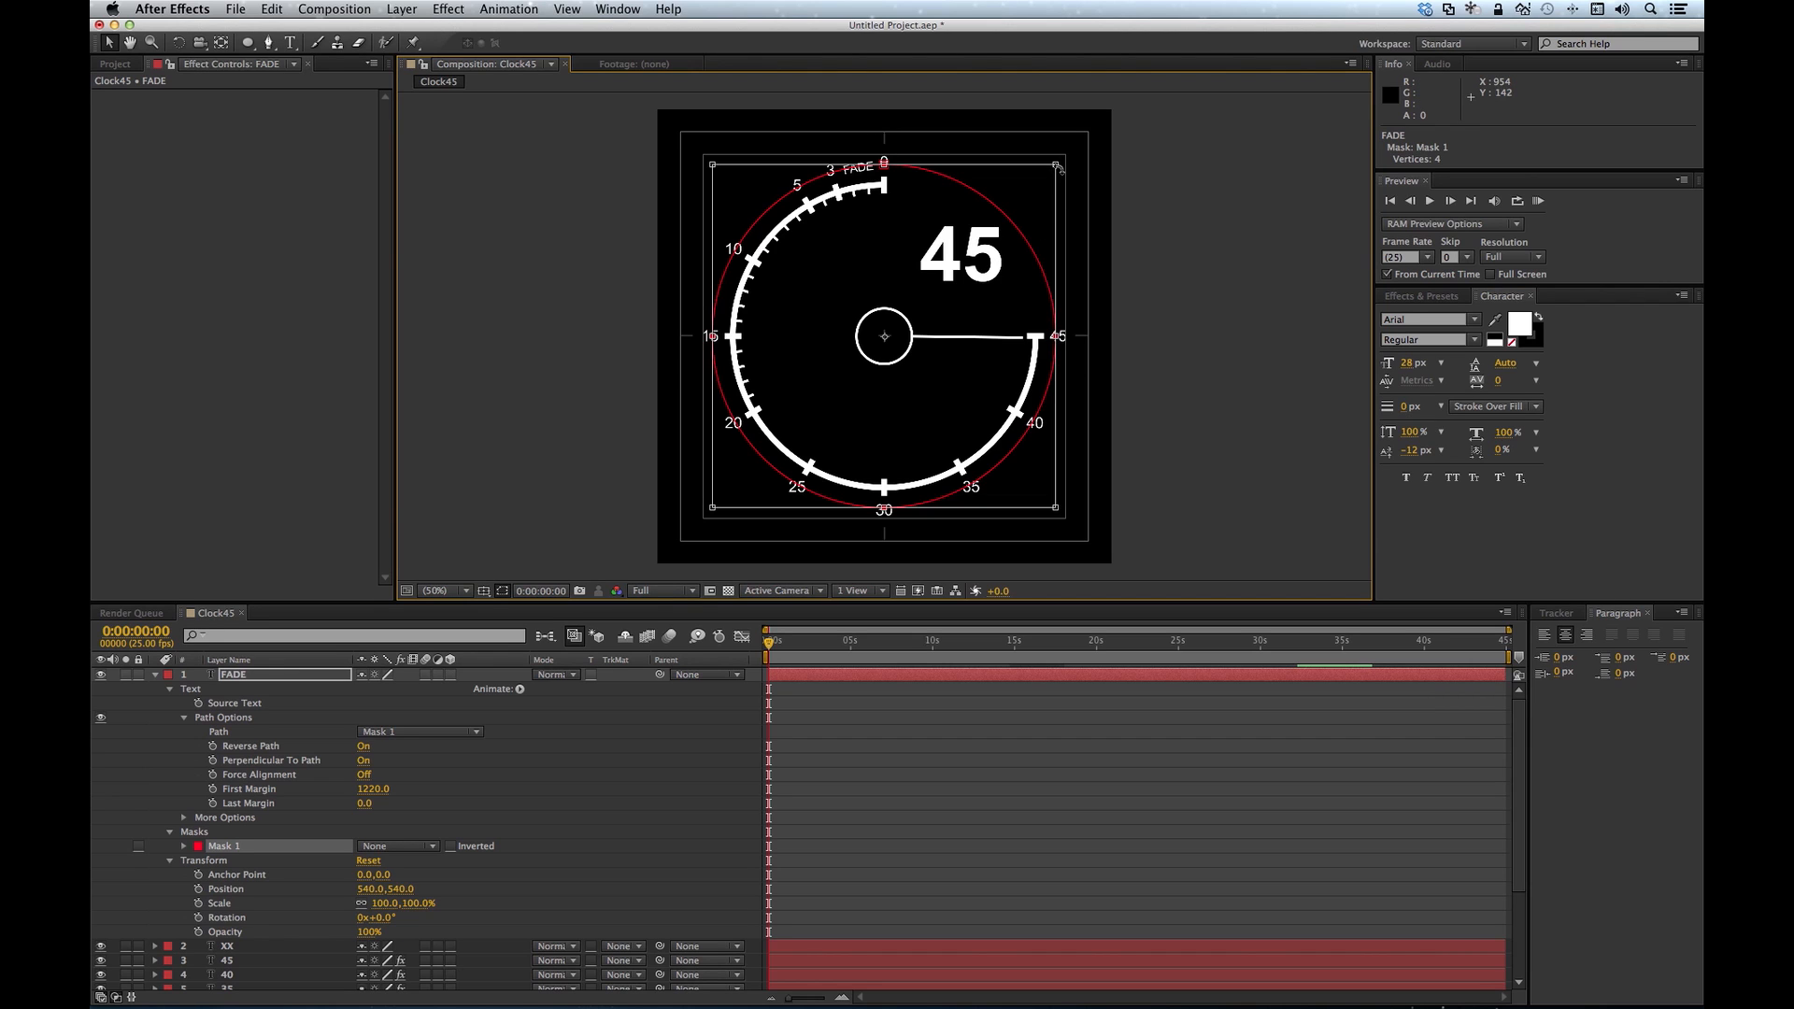
{"action": "double_click", "coordinate": [1056, 166]}
{"action": "left_click_drag", "start_coordinate": [1056, 166], "coordinate": [1052, 174]}
{"action": "left_click_drag", "start_coordinate": [375, 789], "coordinate": [345, 801]}
{"action": "left_click", "coordinate": [598, 779]}
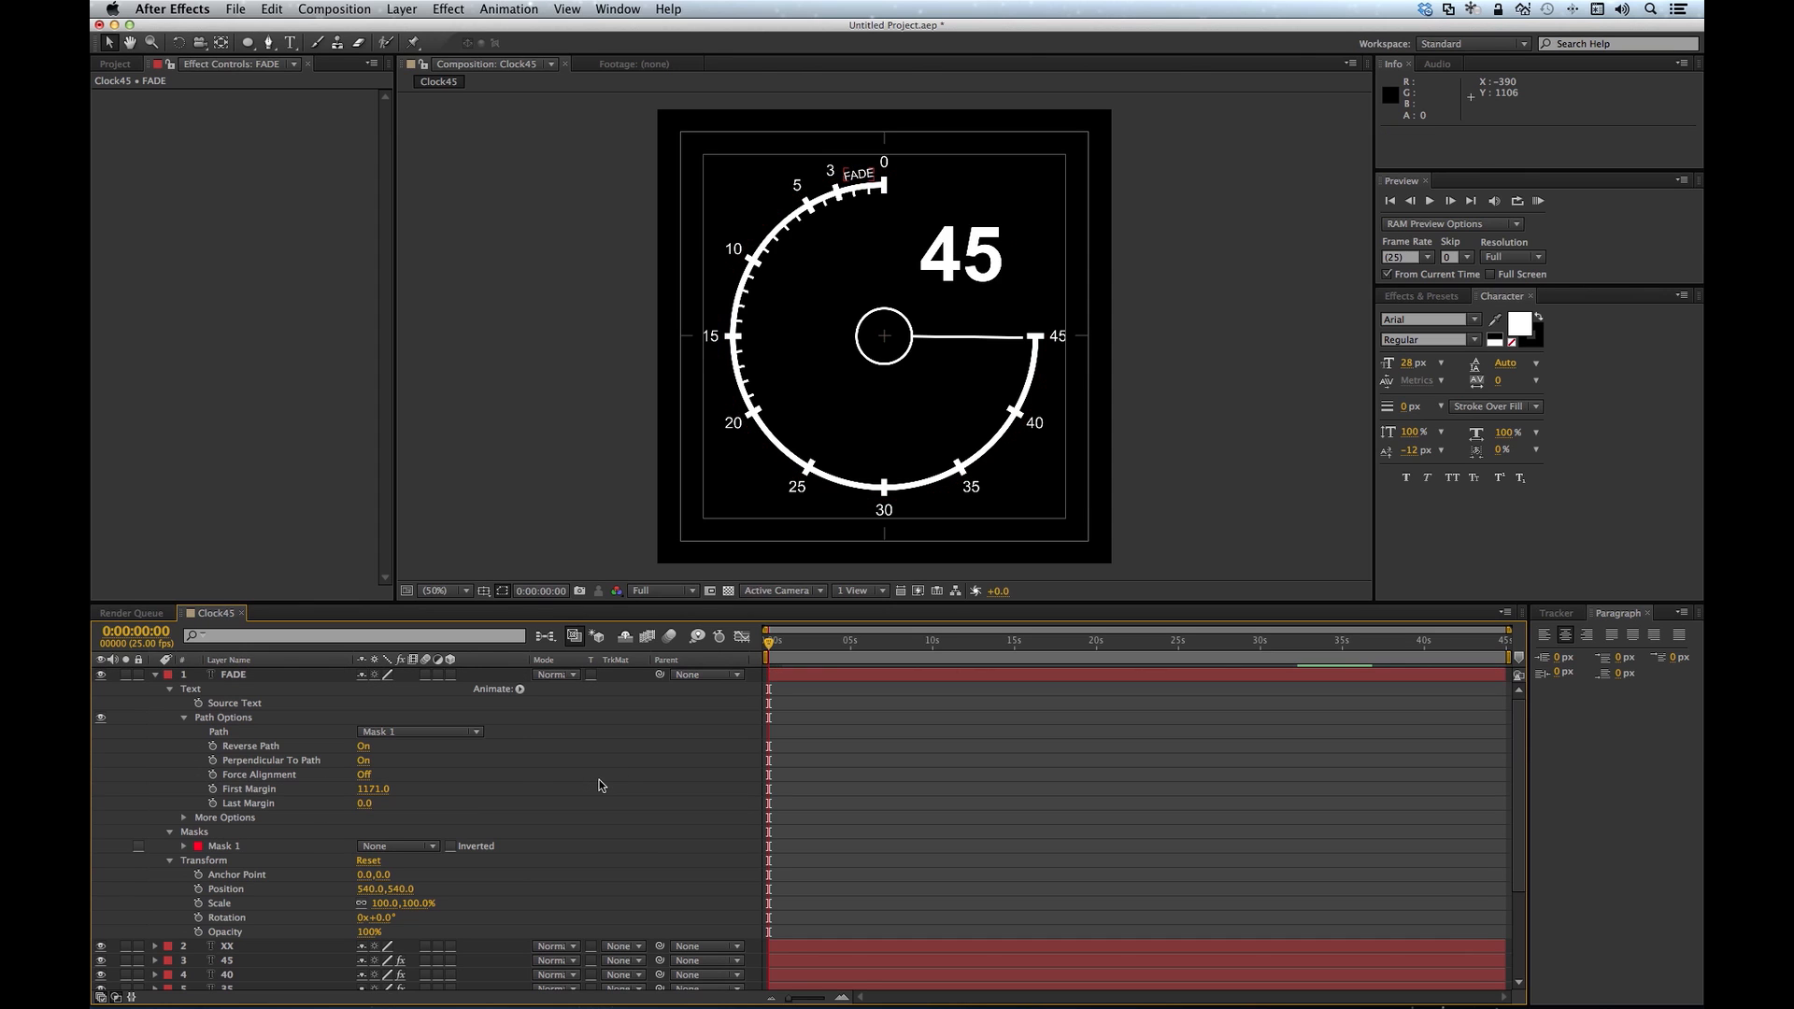
{"action": "left_click", "coordinate": [155, 674]}
Step: Duplicate the FADE text layer and name the copy IDENT
{"action": "left_click", "coordinate": [266, 675]}
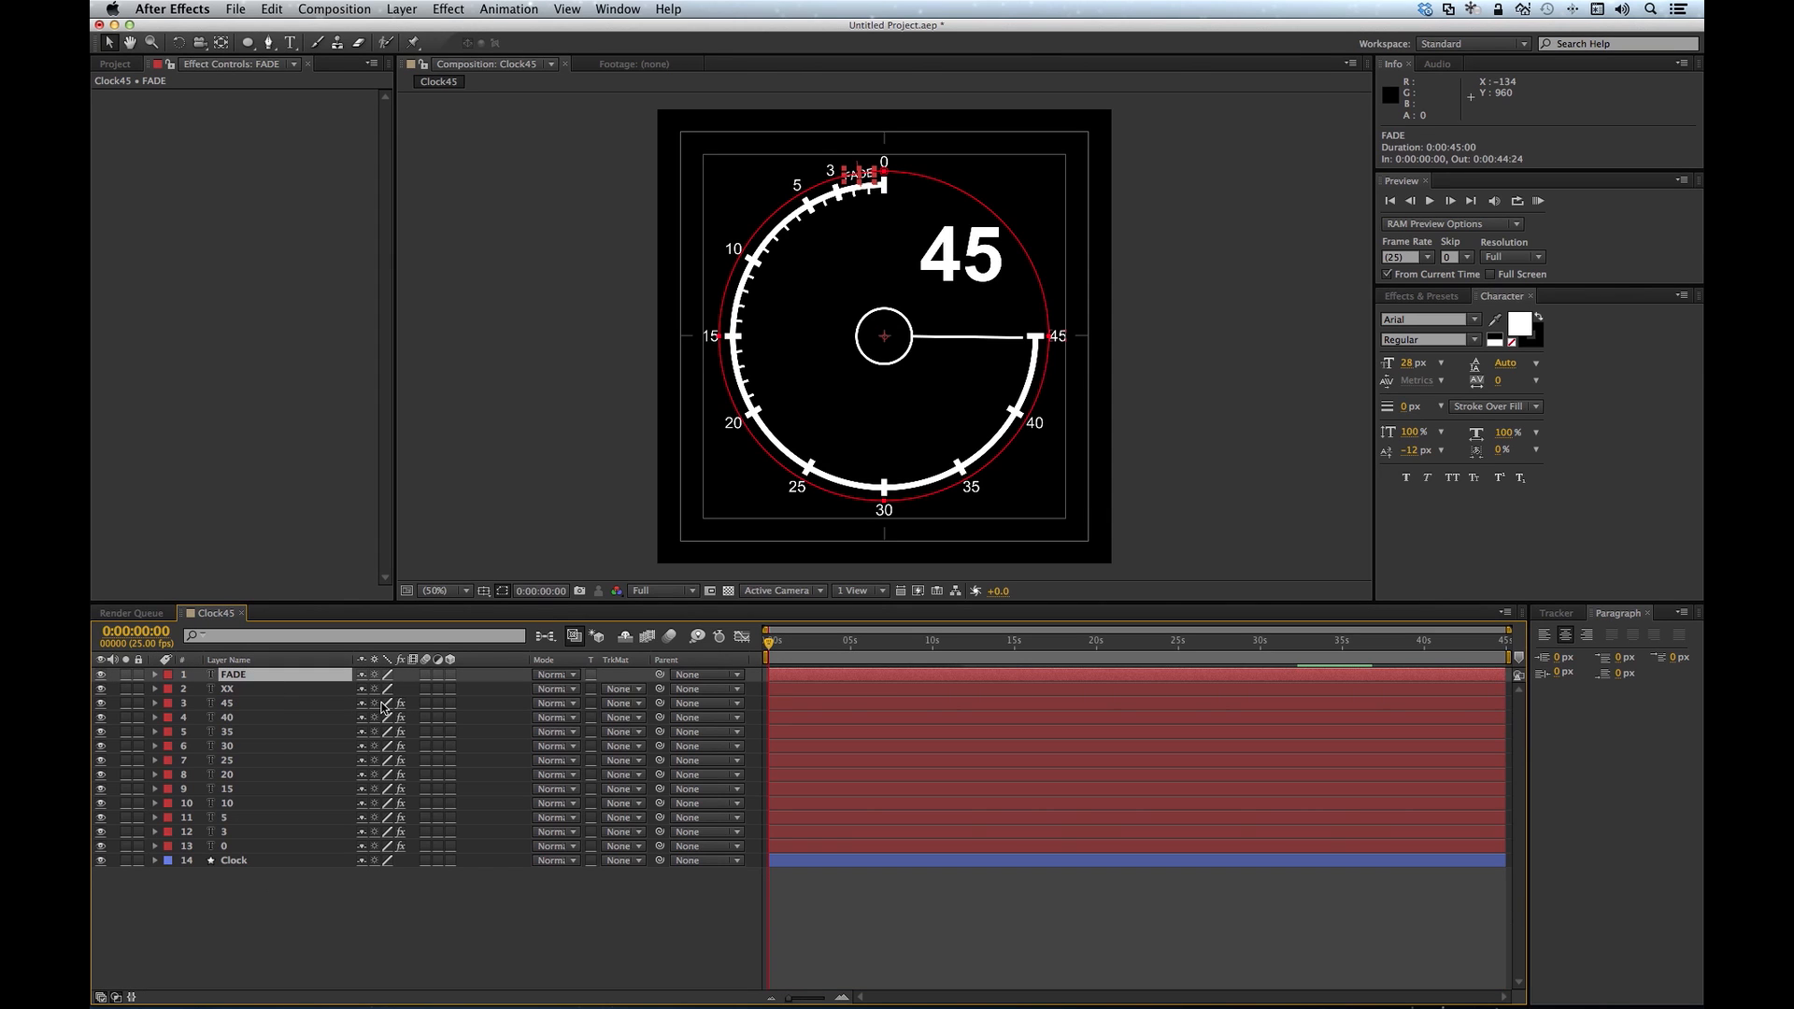
{"action": "key", "text": "super+d"}
{"action": "key", "text": "Return"}
{"action": "type", "text": "IDENT"}
{"action": "key", "text": "Return"}
Step: Set the IDENT layer's First Margin to about 761 and make its text read IDENT
{"action": "left_click", "coordinate": [155, 674]}
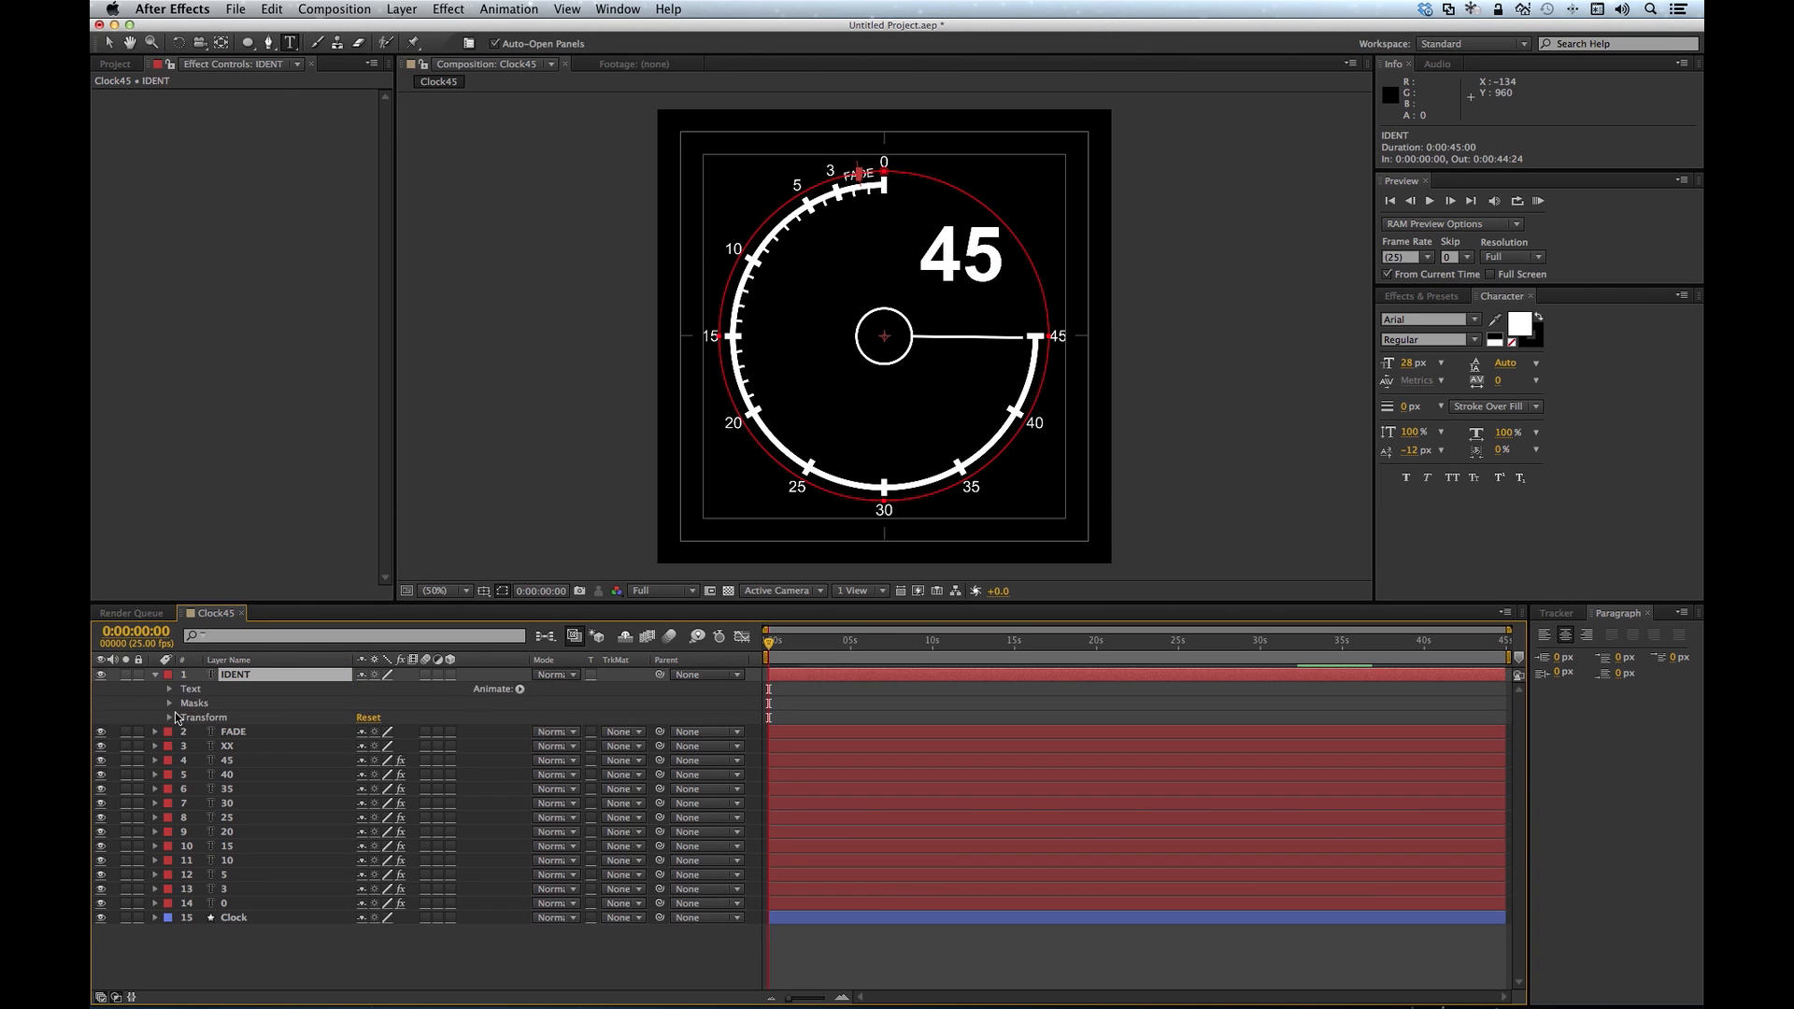
{"action": "left_click", "coordinate": [169, 689]}
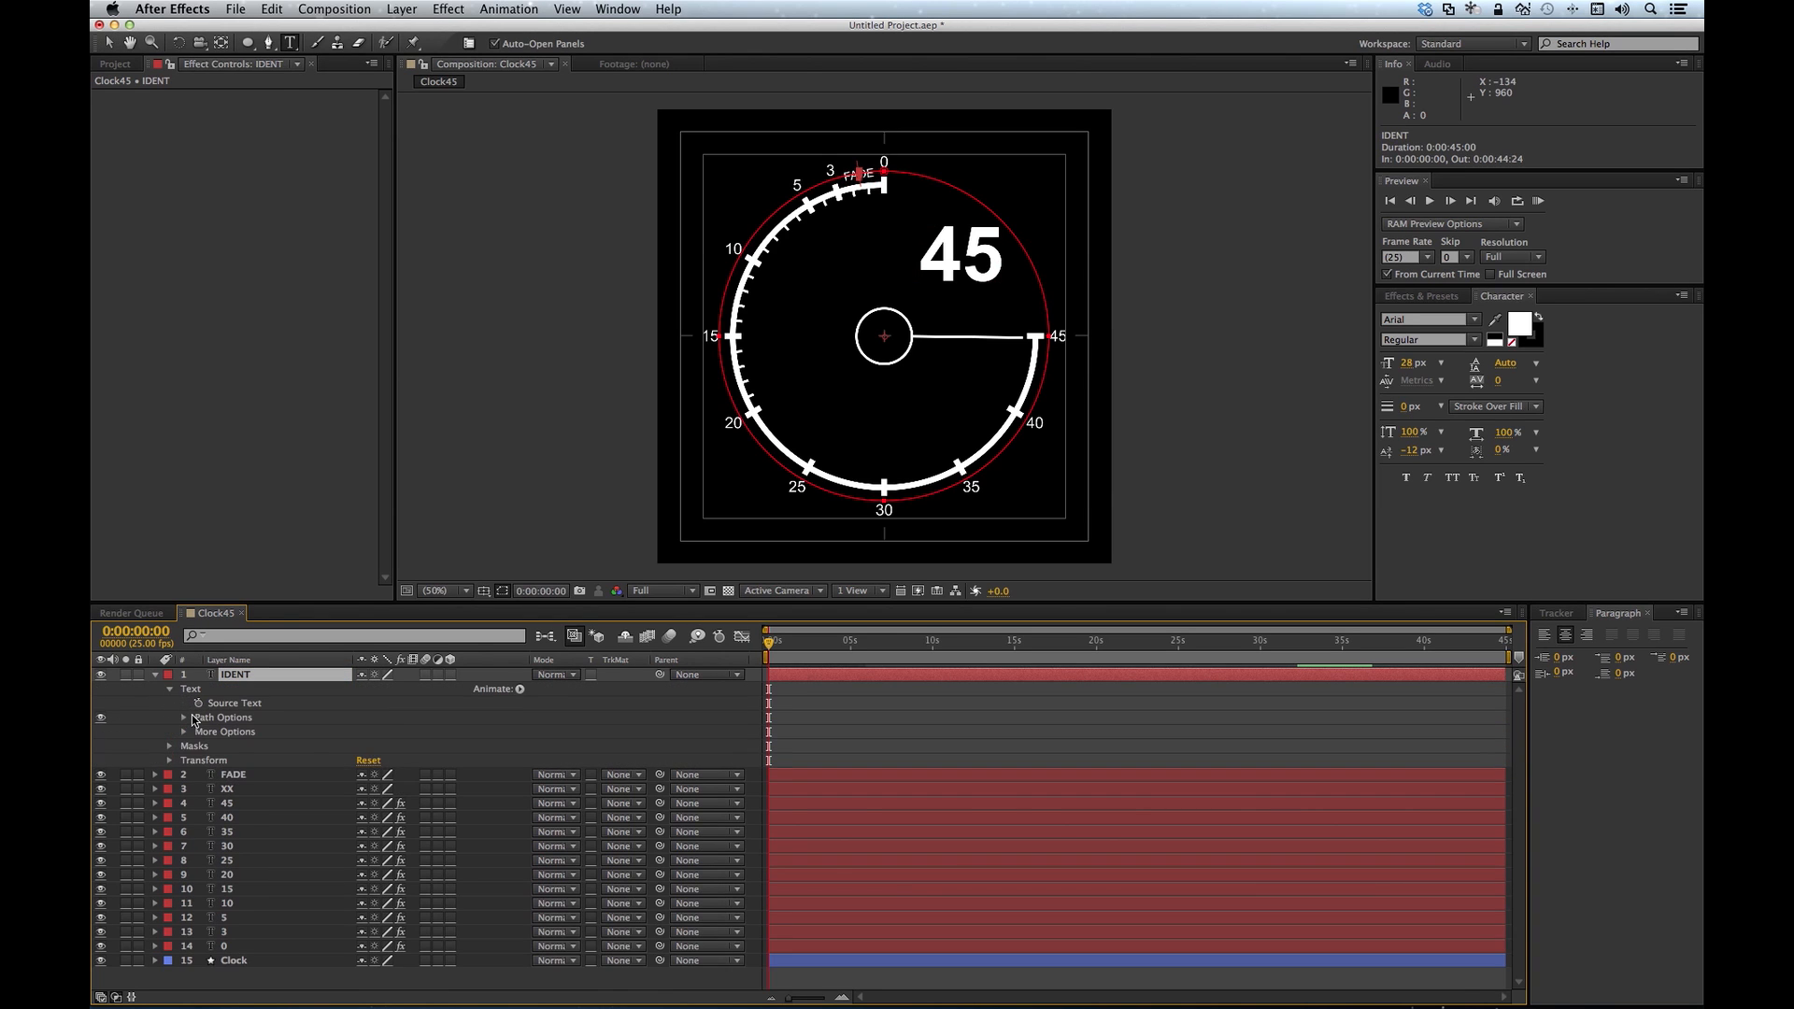
{"action": "left_click", "coordinate": [184, 716]}
{"action": "left_click_drag", "start_coordinate": [374, 791], "coordinate": [136, 899]}
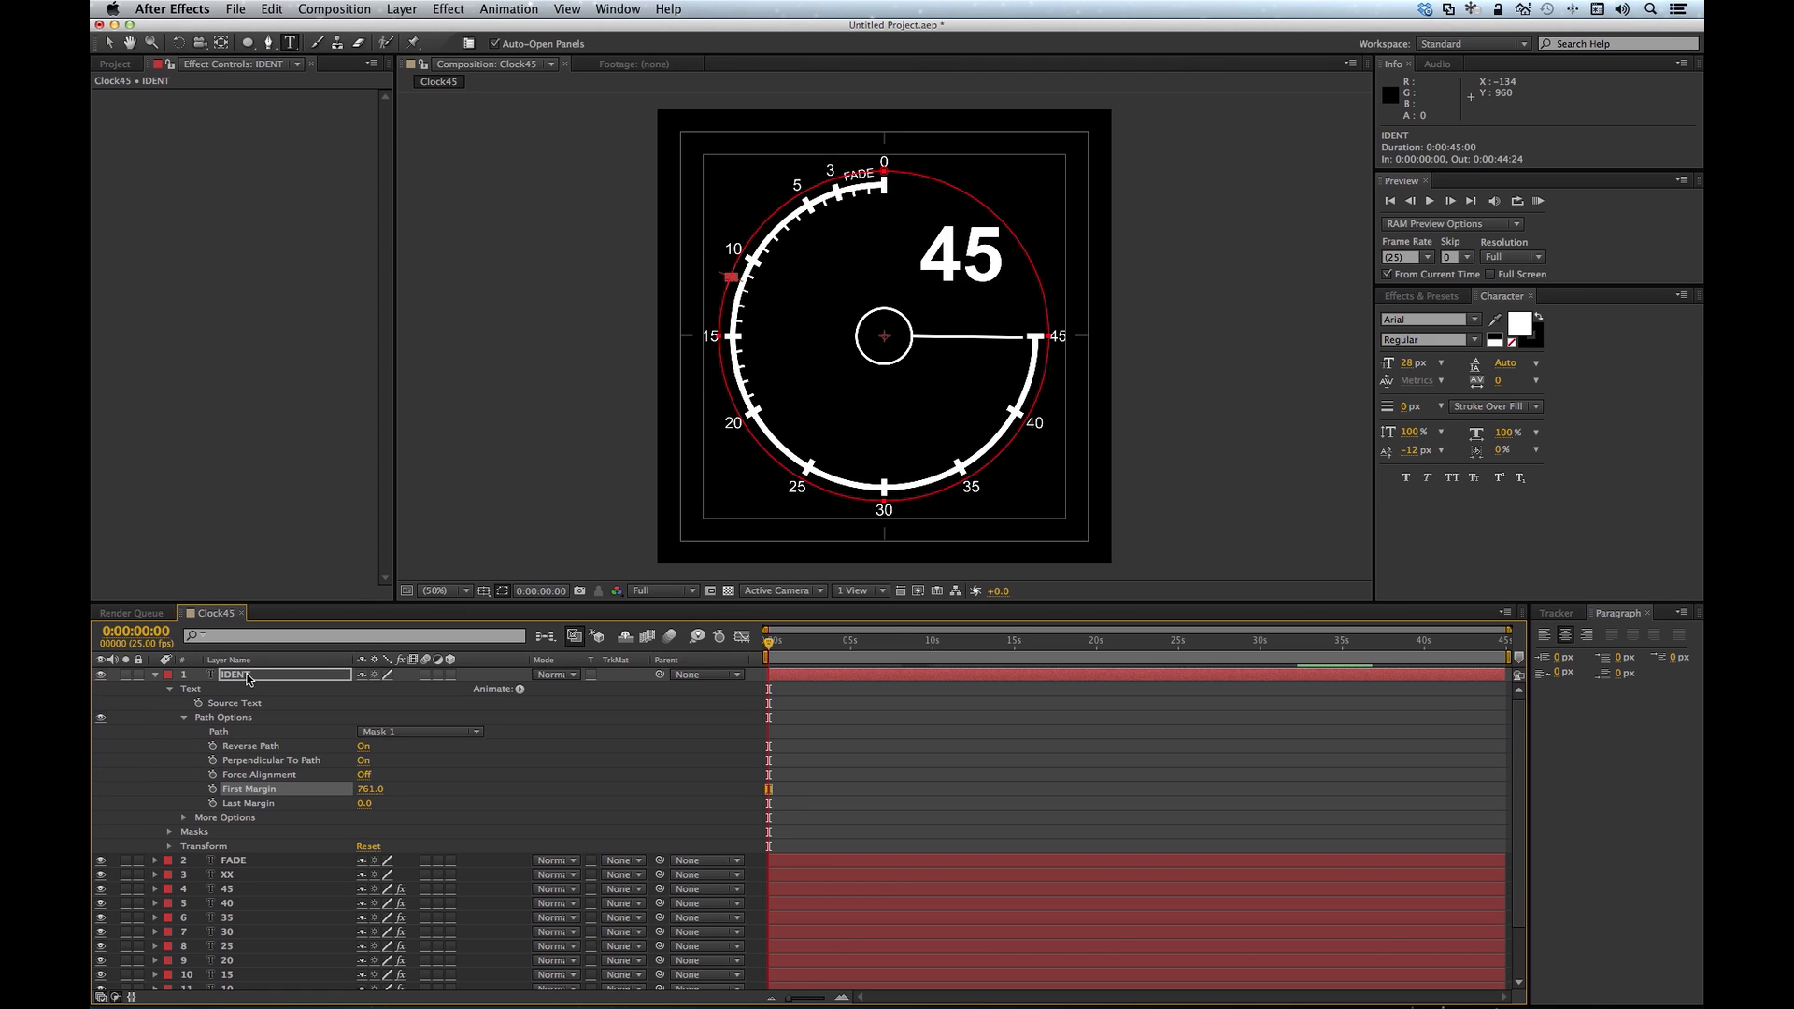
{"action": "left_click", "coordinate": [249, 677]}
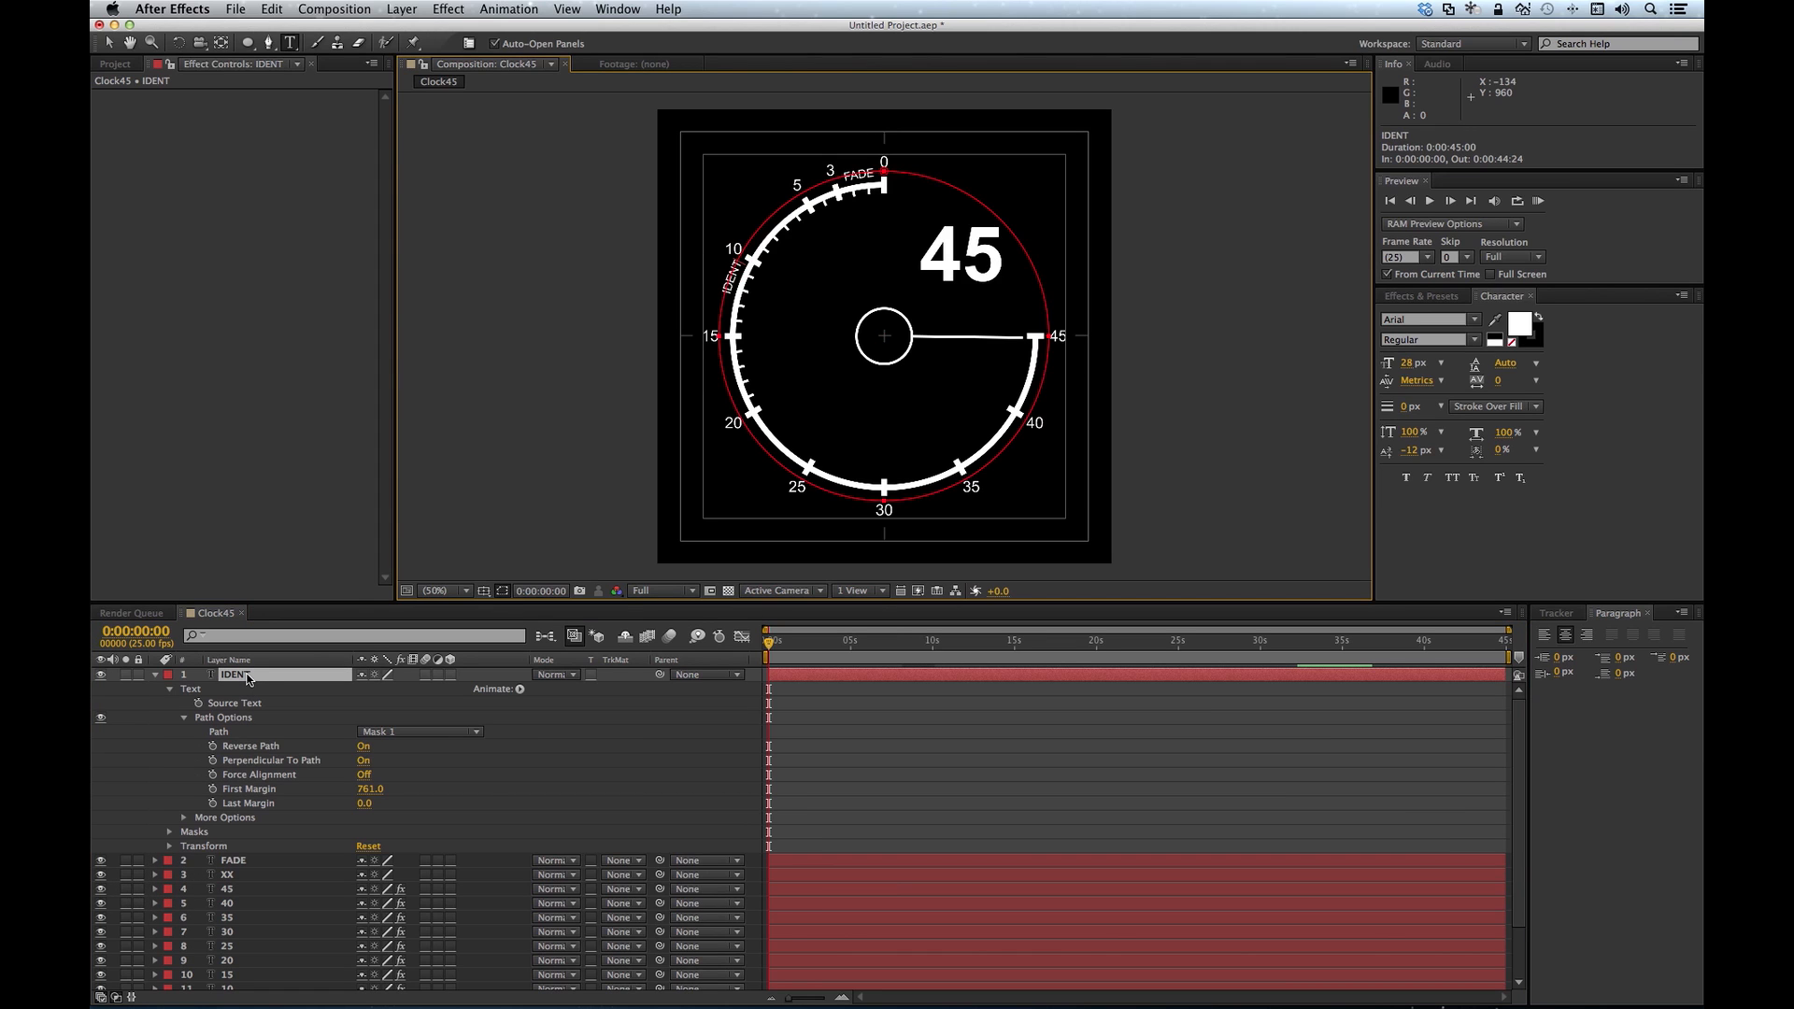
{"action": "double_click", "coordinate": [248, 680]}
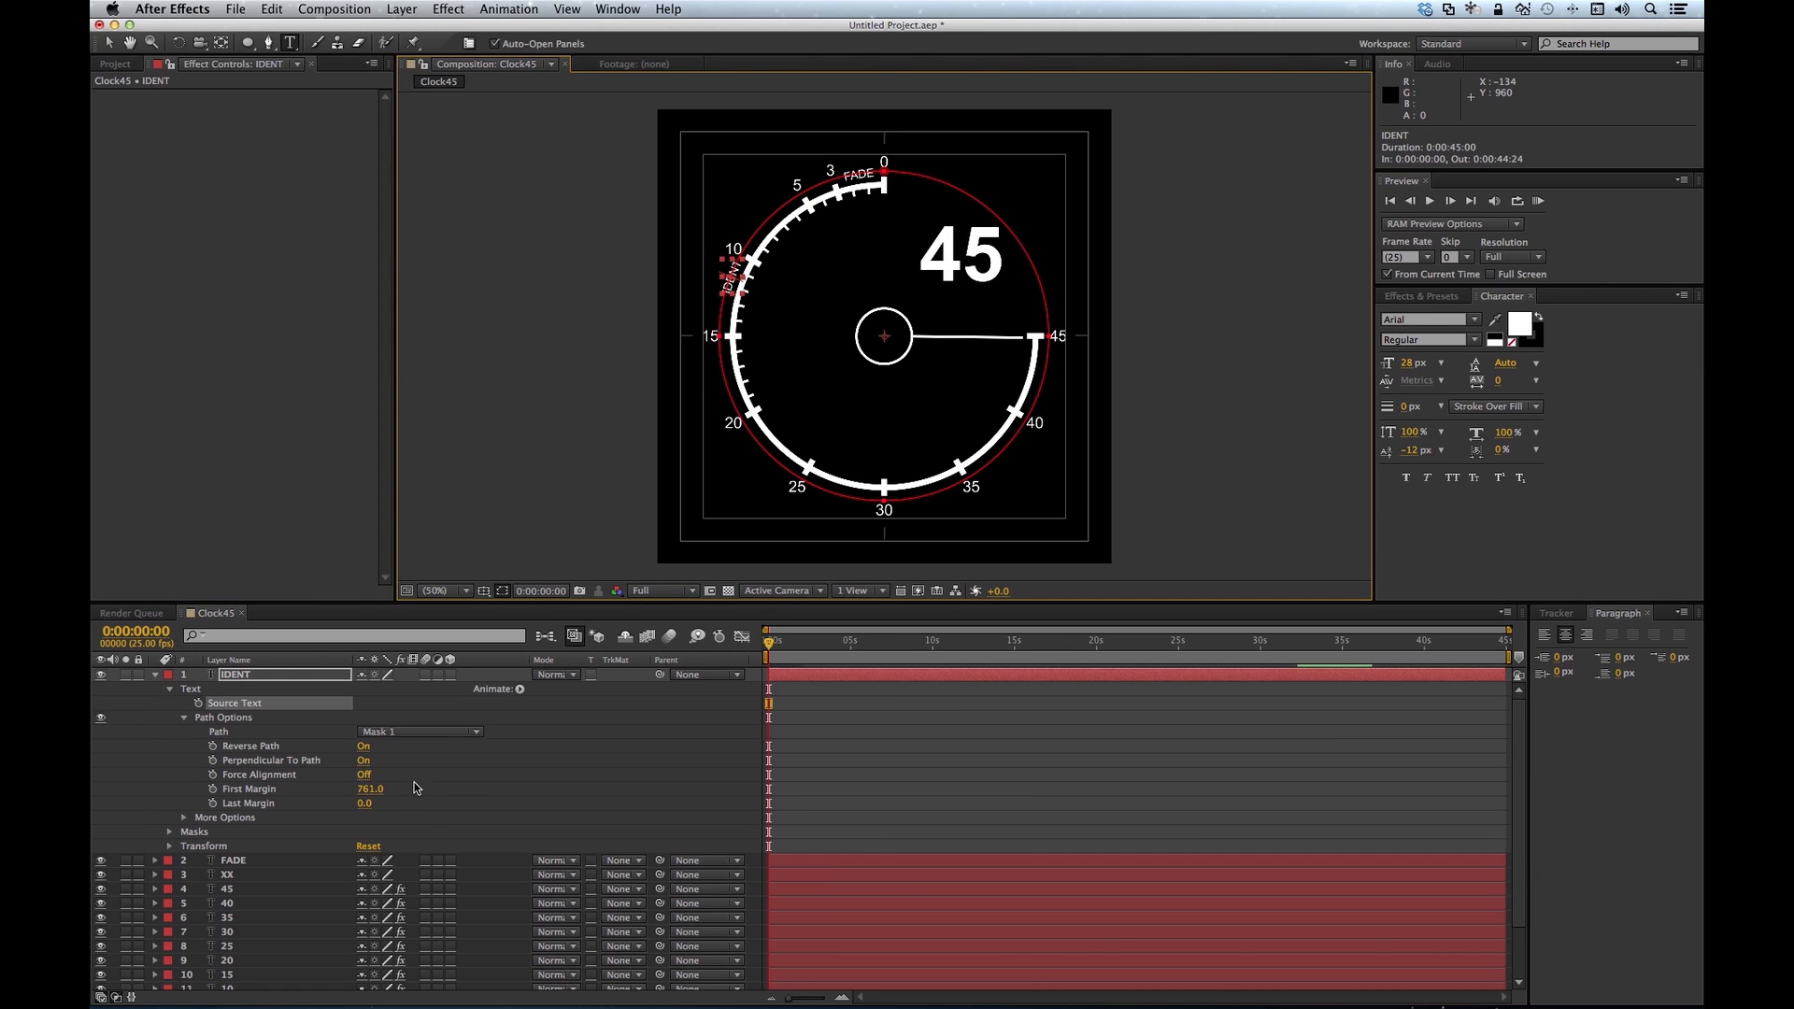
Step: Turn off Reverse Path for IDENT and set First Margin to about 1951, placing it between the 15 and 20 marks
{"action": "left_click", "coordinate": [363, 747]}
{"action": "left_click_drag", "start_coordinate": [370, 790], "coordinate": [1445, 860]}
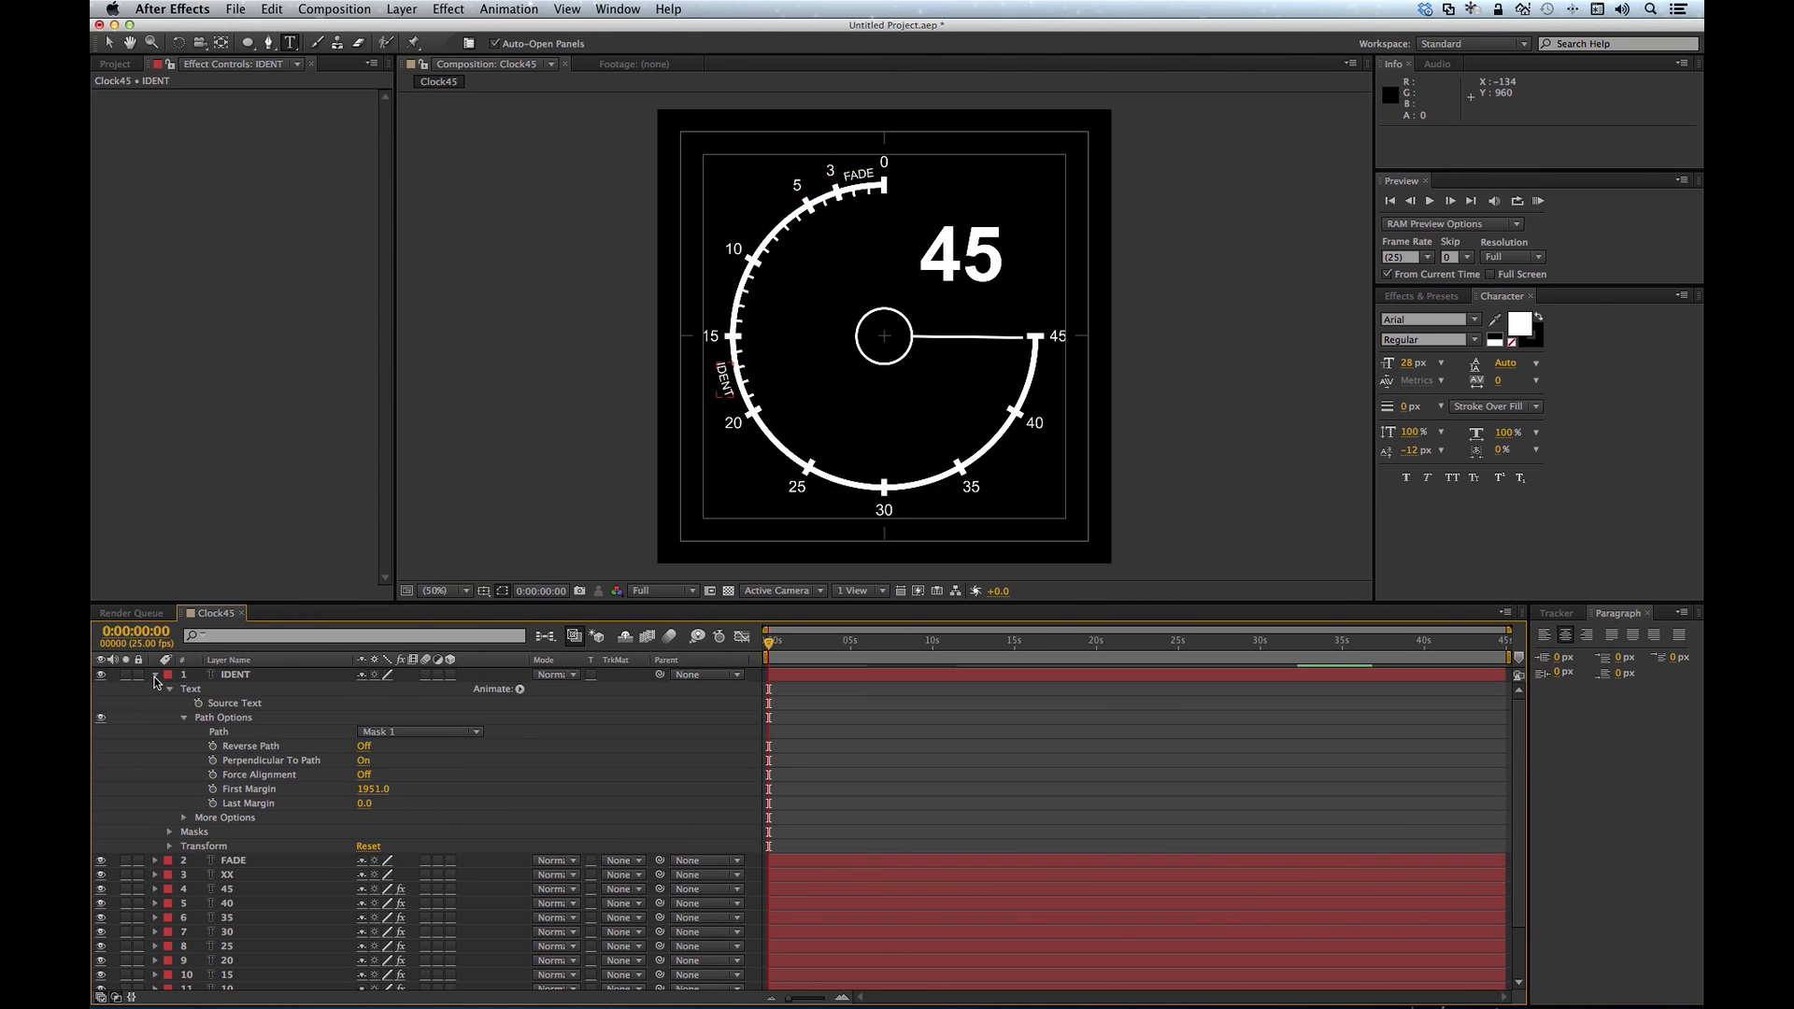
{"action": "left_click", "coordinate": [155, 674]}
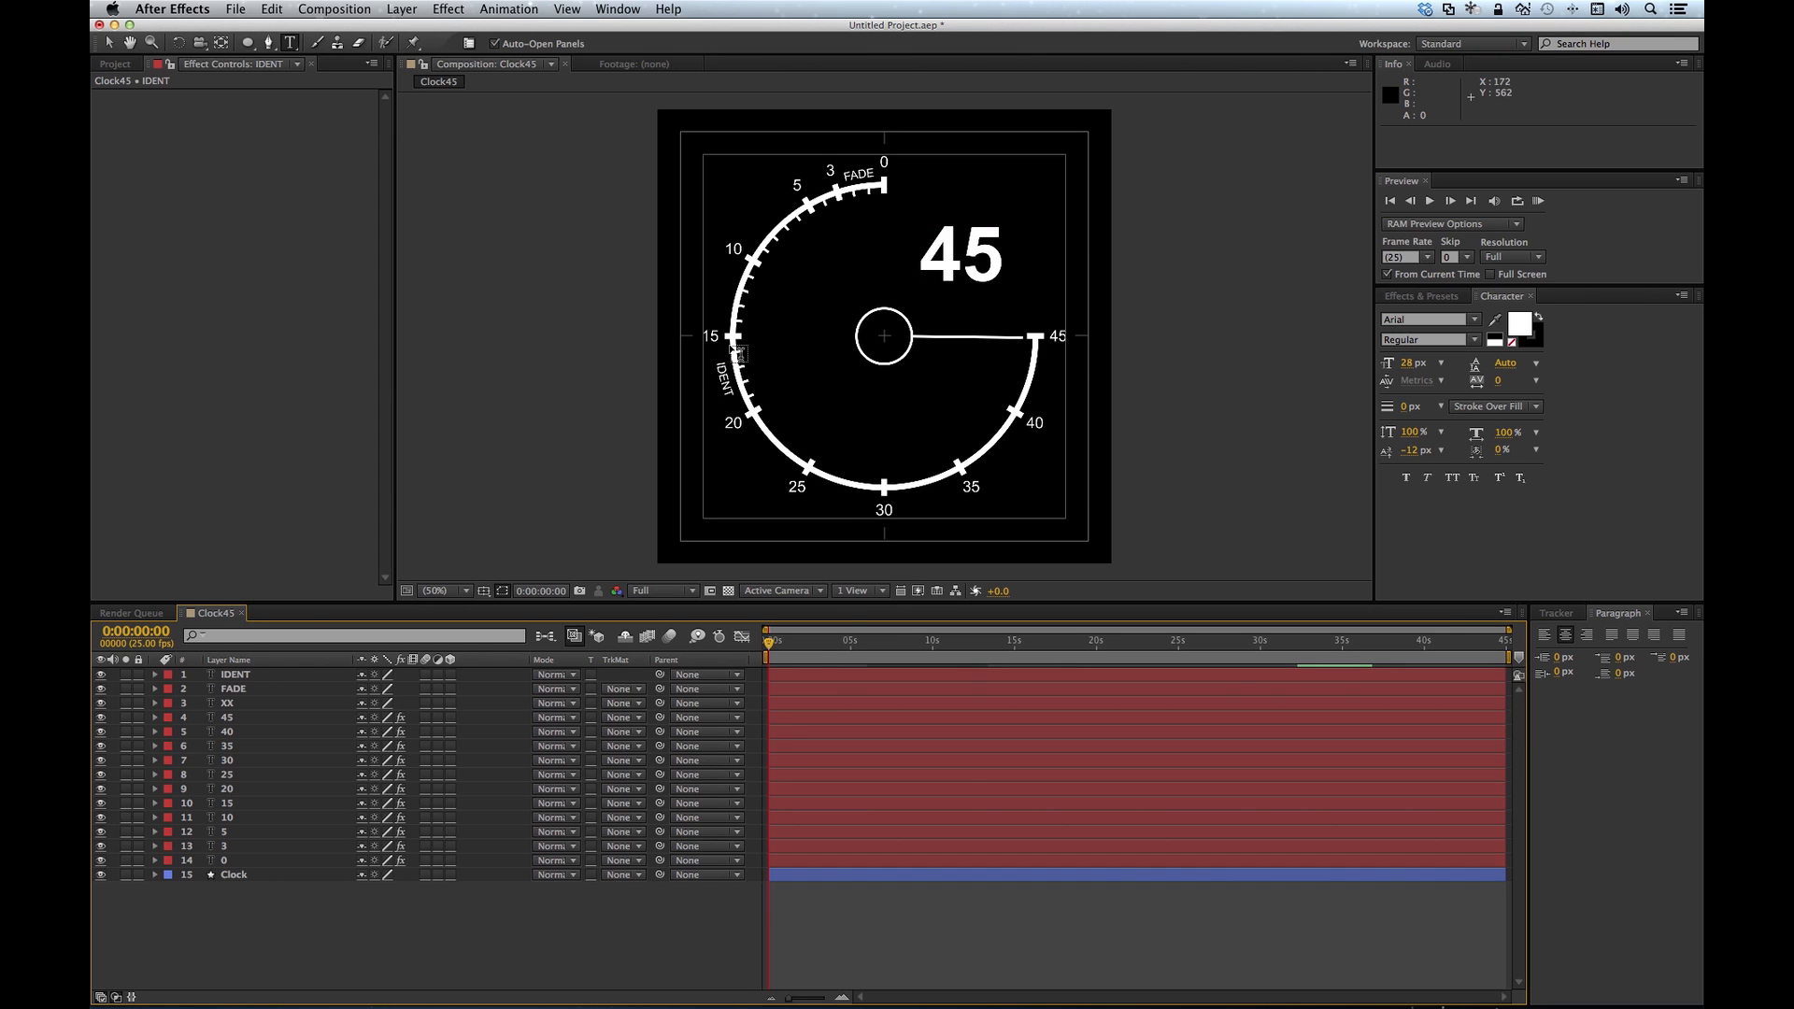
{"action": "left_click", "coordinate": [109, 43]}
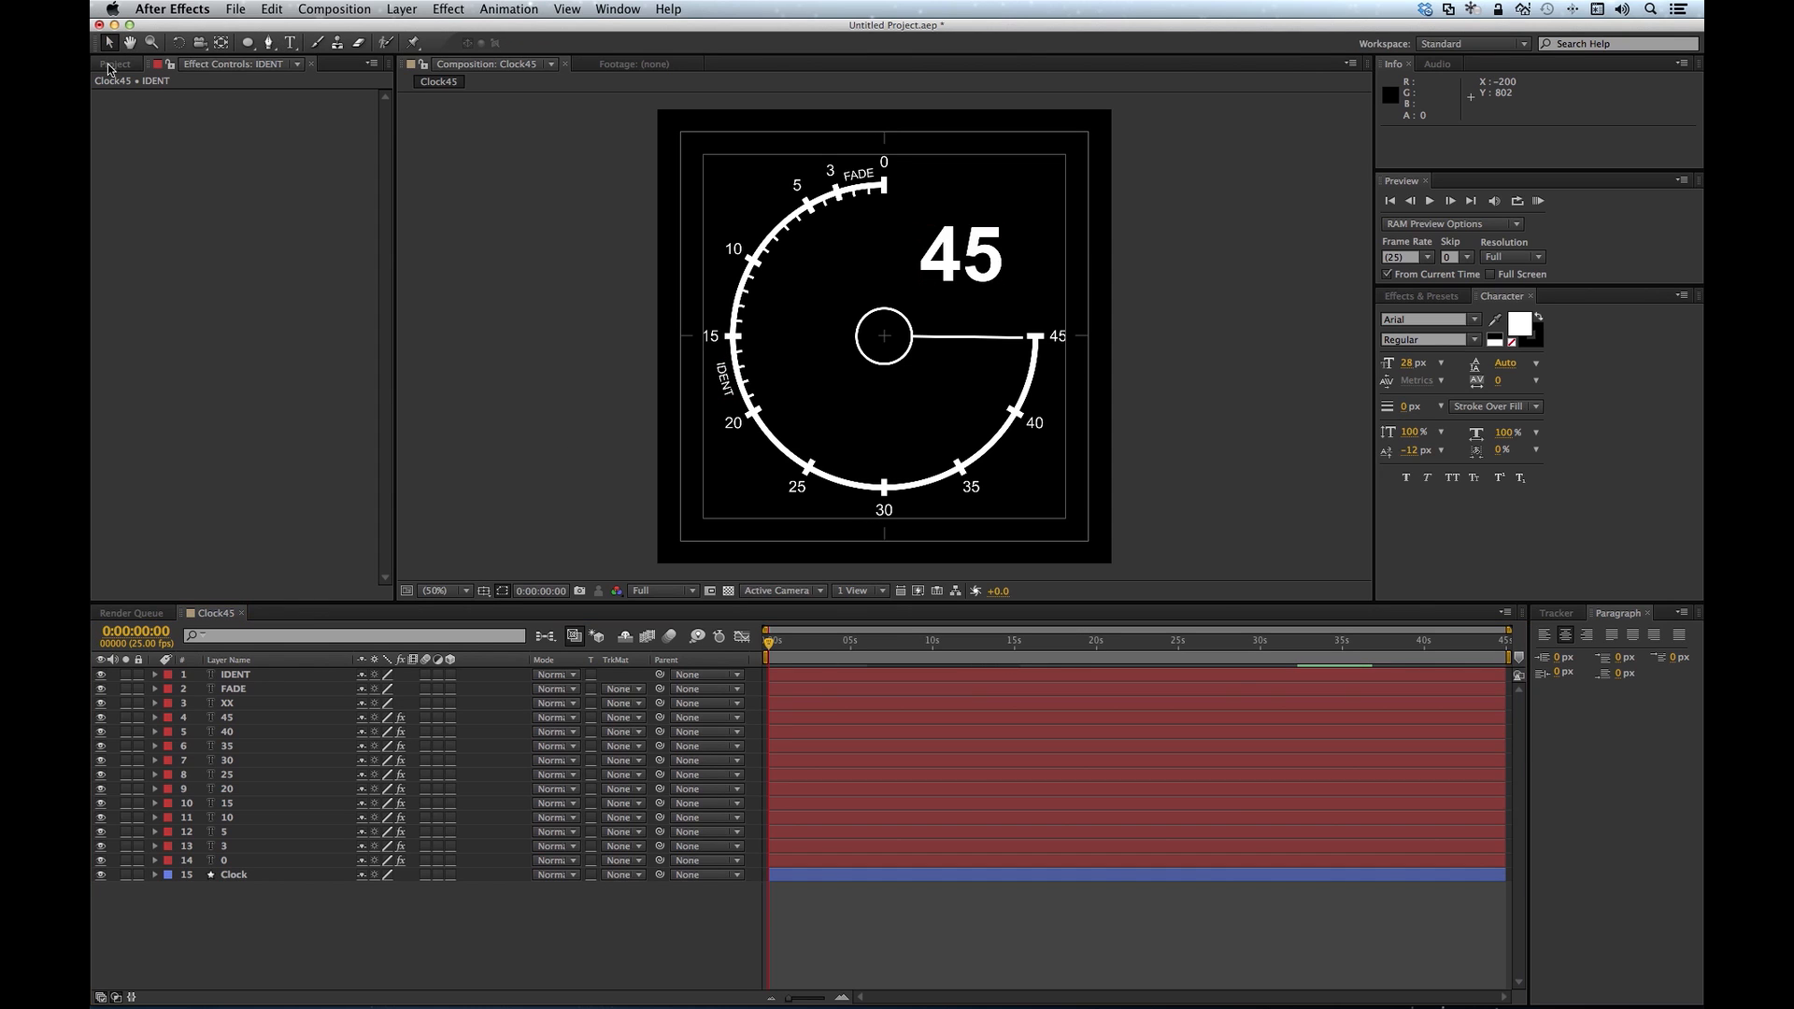
Step: Add a second Trim Paths operator to Ellipse 1 in the Clock shape layer
{"action": "left_click", "coordinate": [145, 877]}
{"action": "left_click", "coordinate": [155, 875]}
{"action": "left_click", "coordinate": [170, 904]}
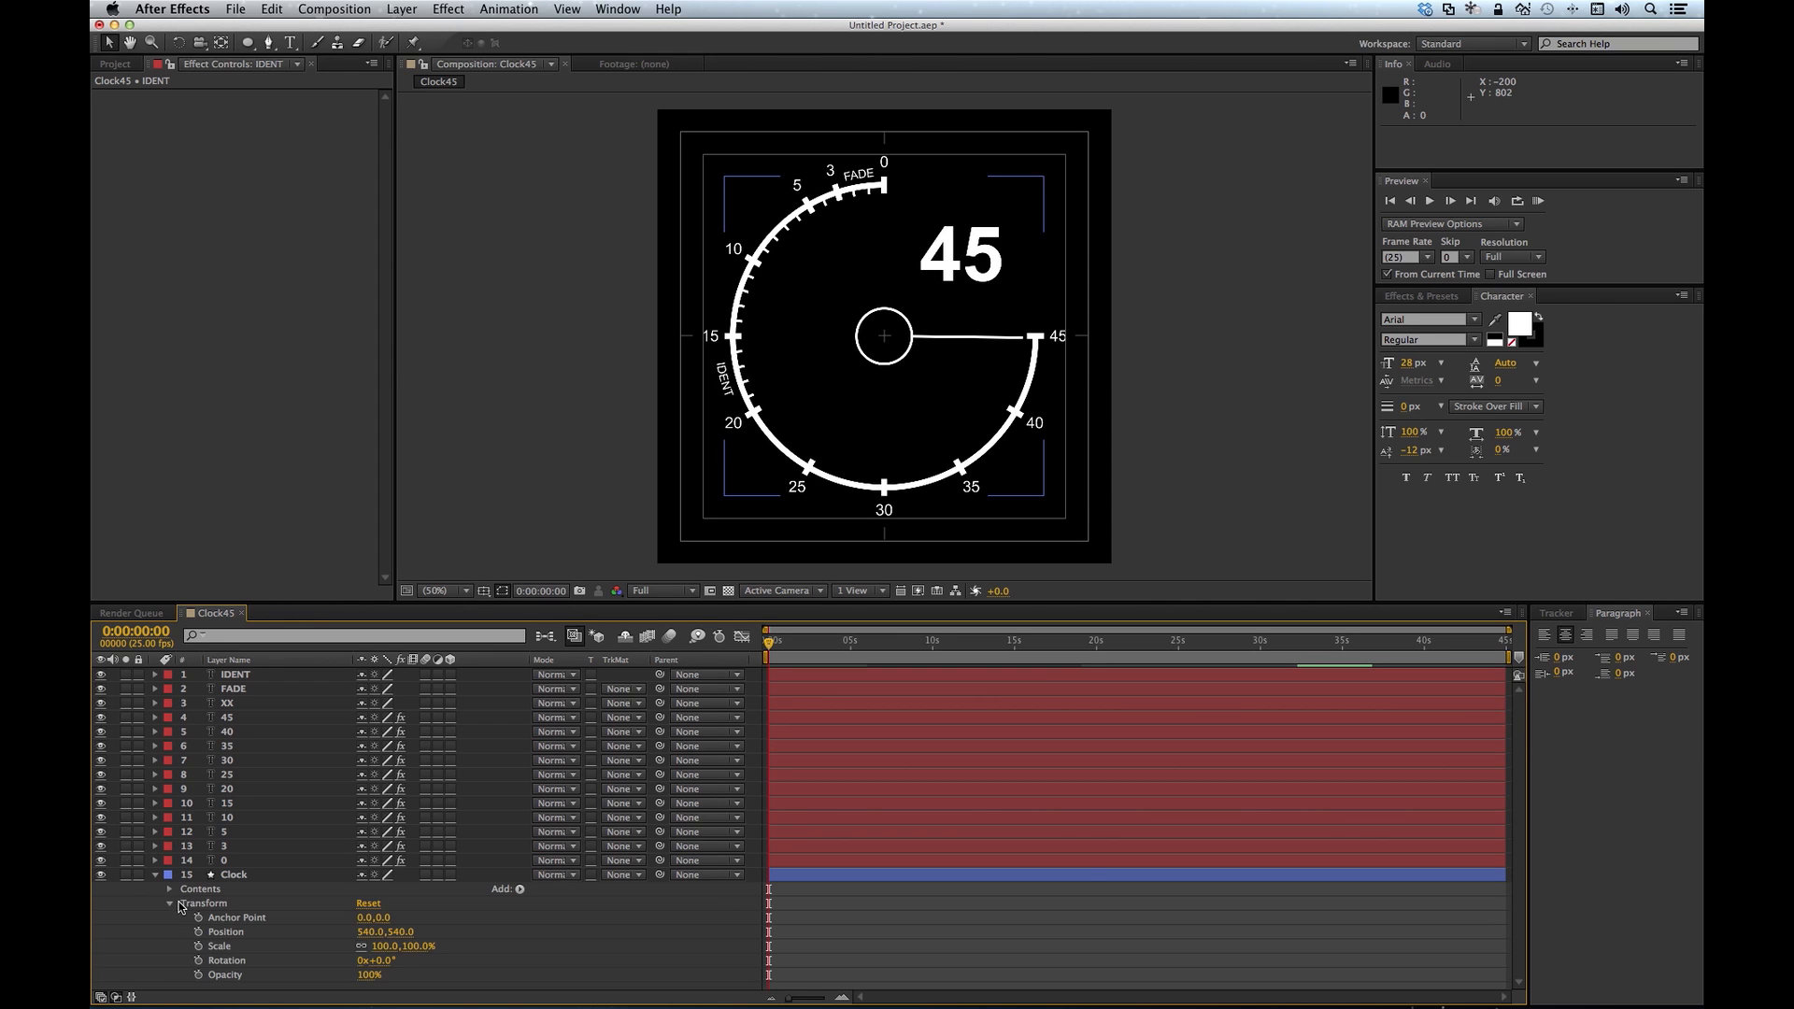
{"action": "left_click", "coordinate": [172, 903]}
{"action": "left_click", "coordinate": [170, 891]}
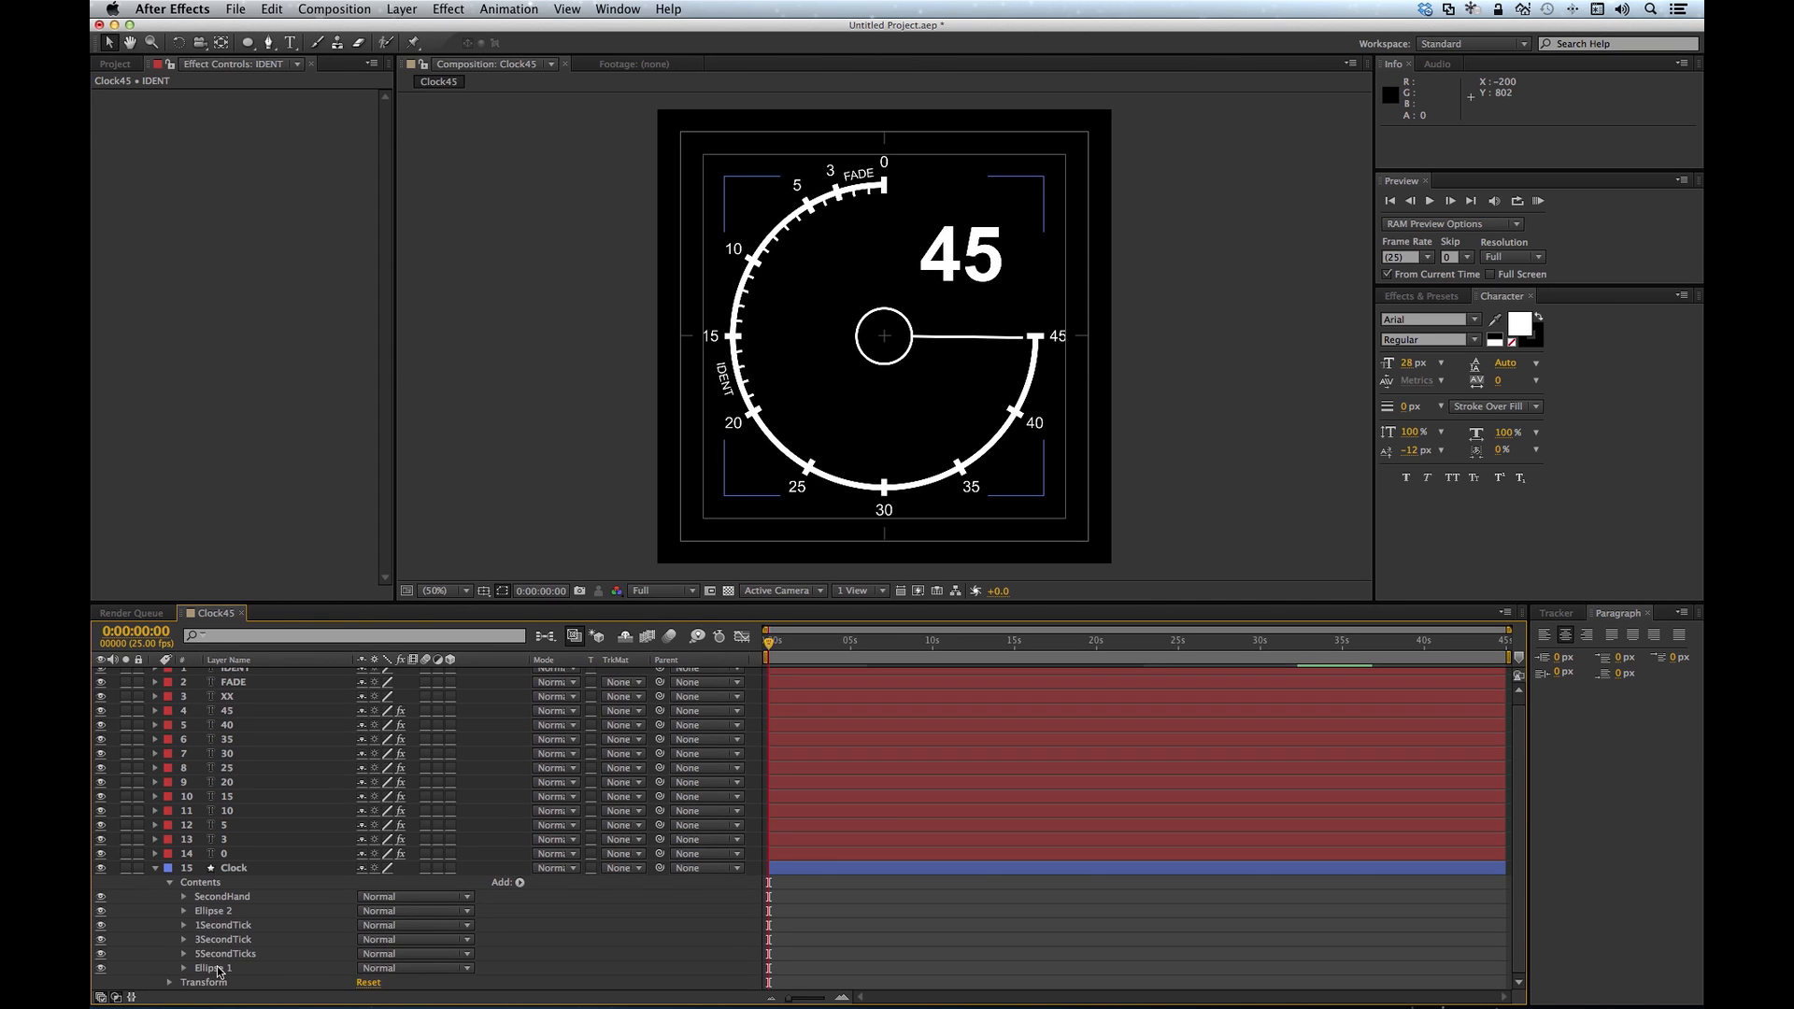
{"action": "left_click", "coordinate": [219, 969]}
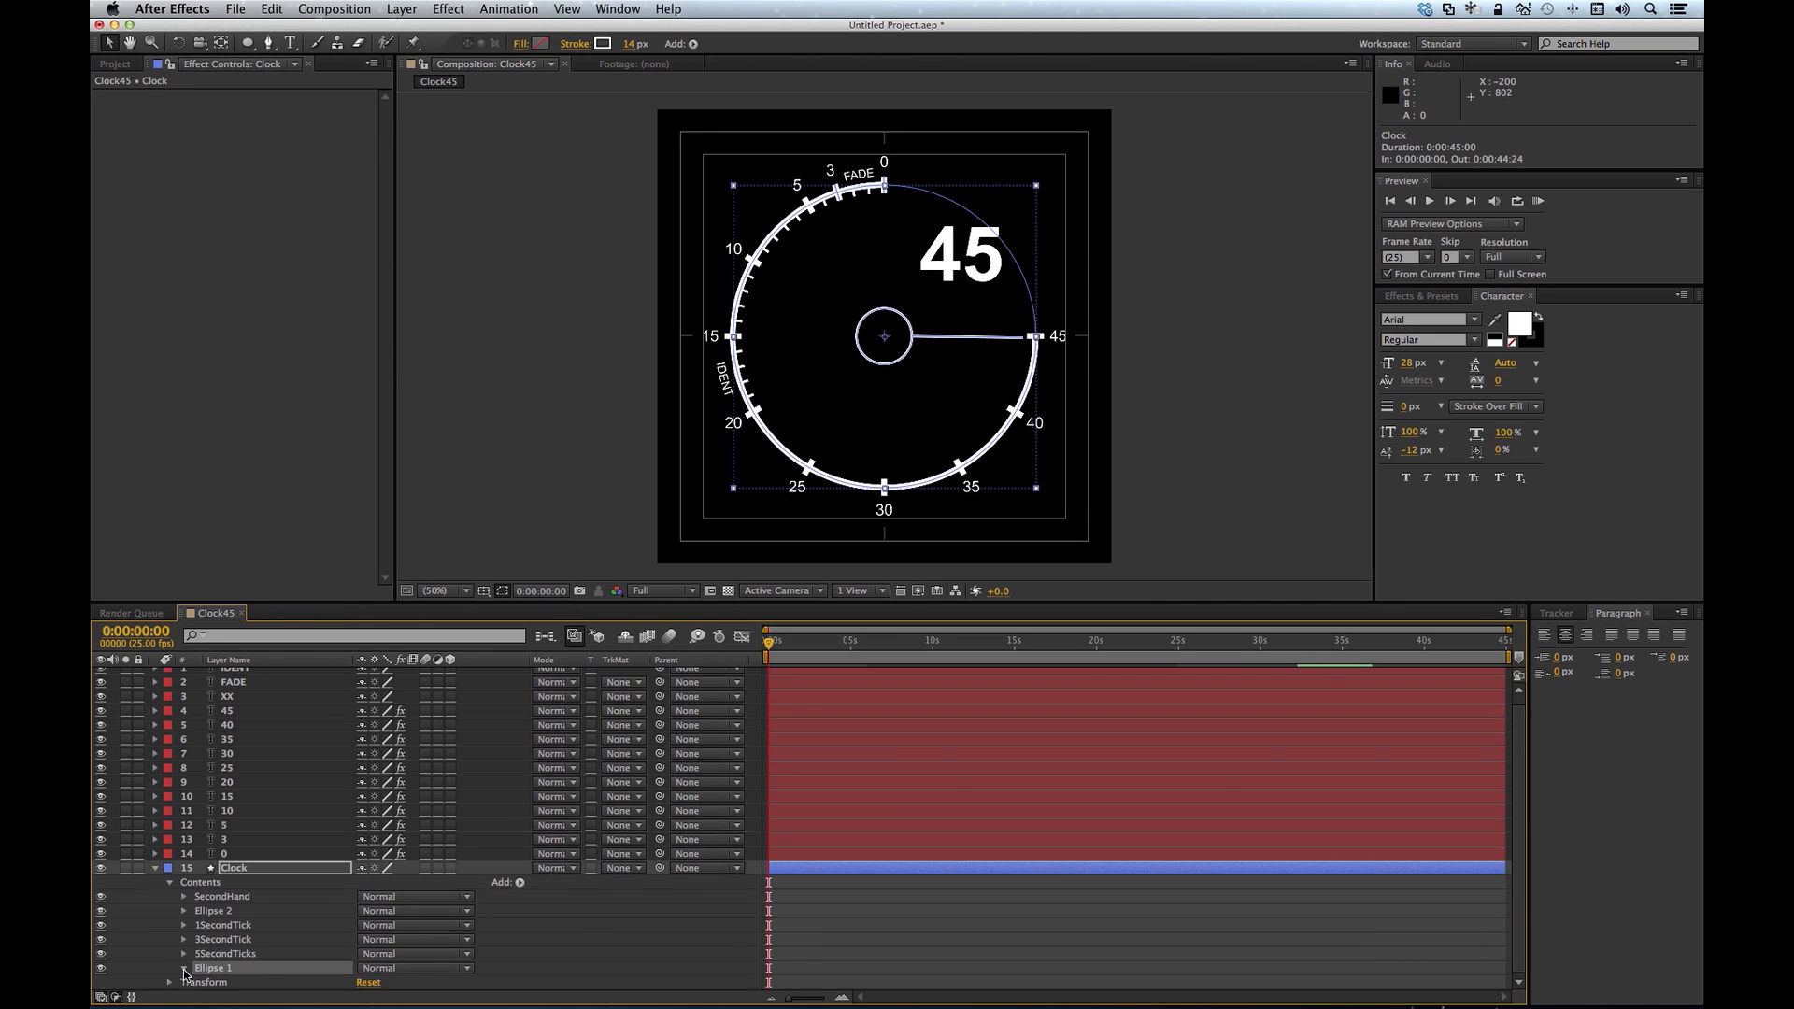
{"action": "left_click", "coordinate": [184, 970]}
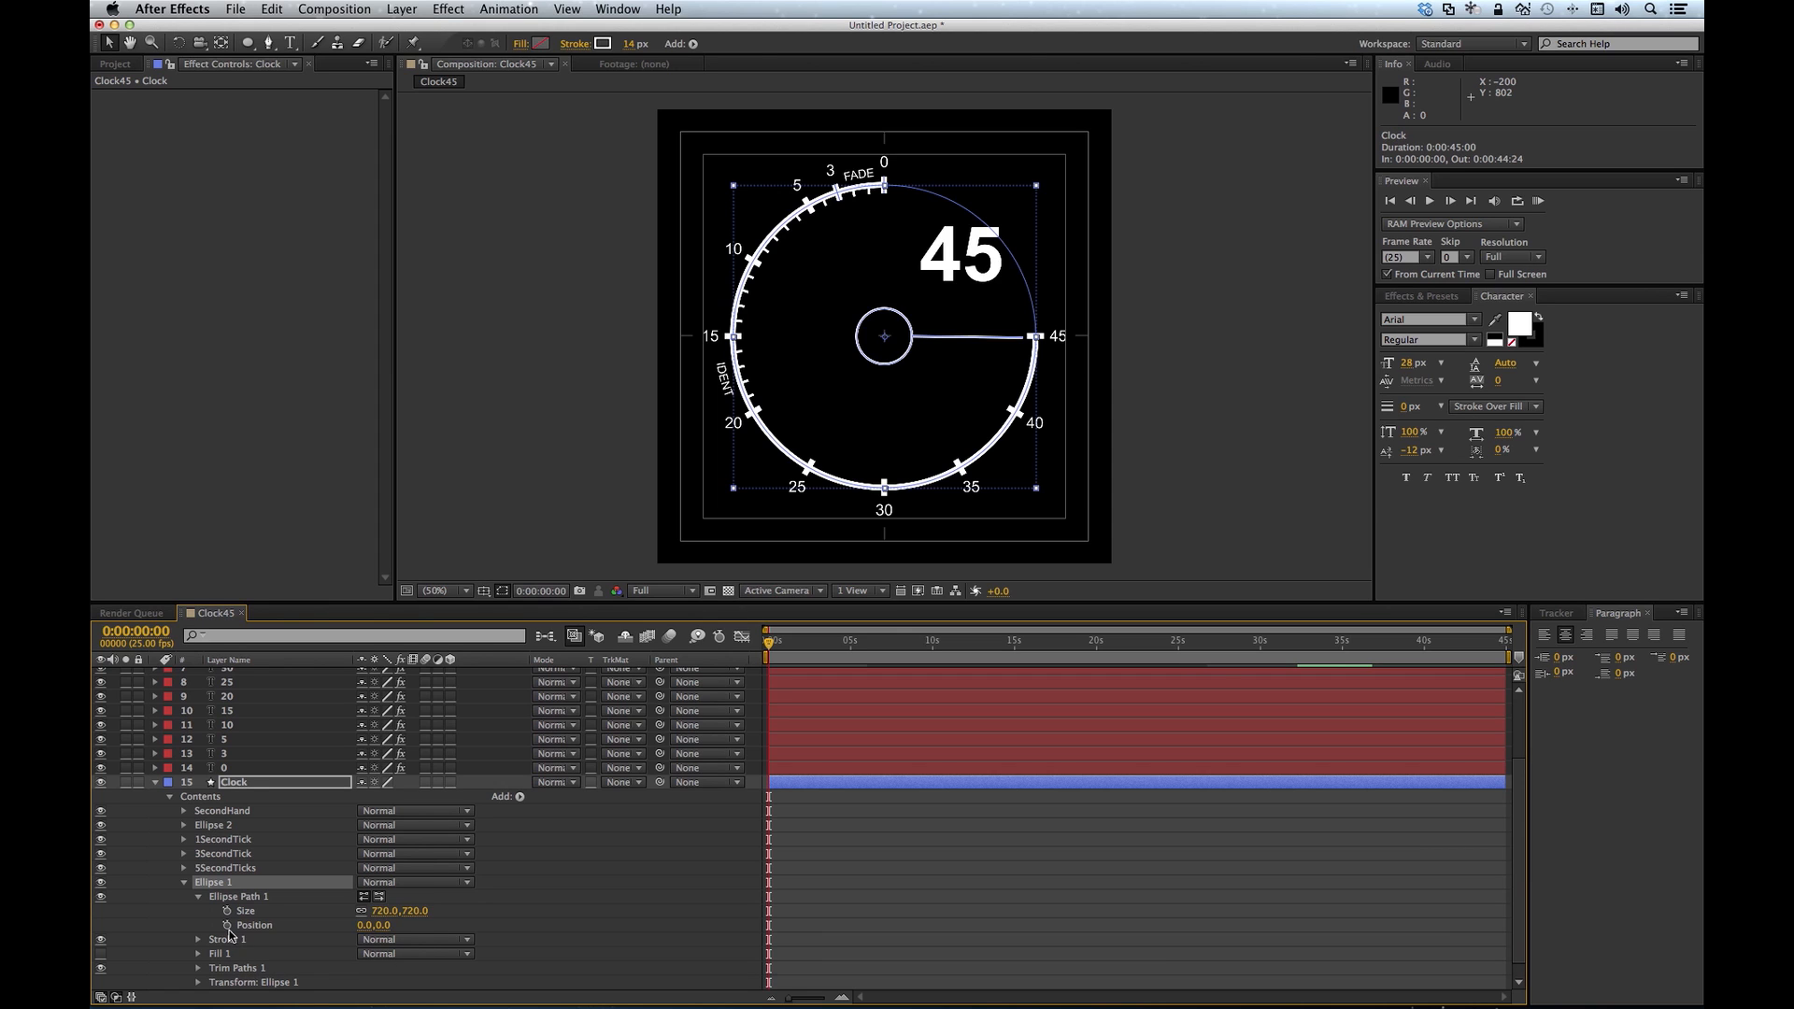
{"action": "left_click", "coordinate": [199, 899]}
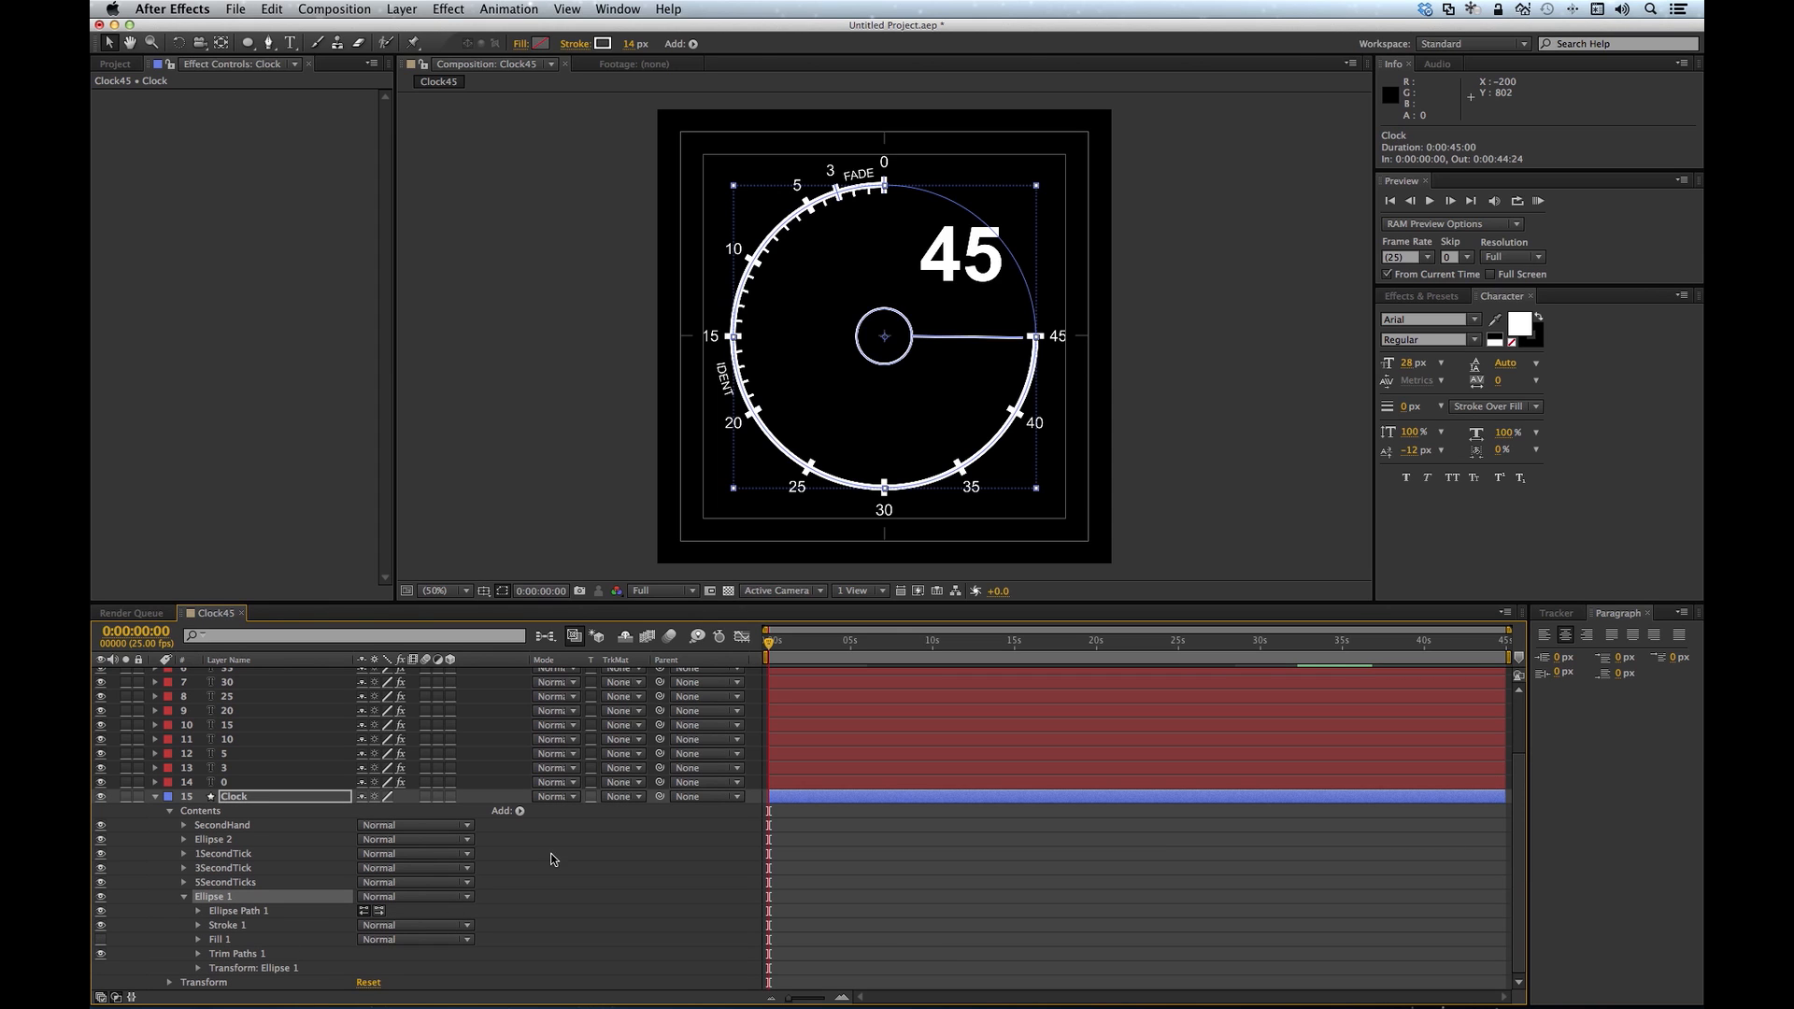
{"action": "left_click", "coordinate": [521, 812]}
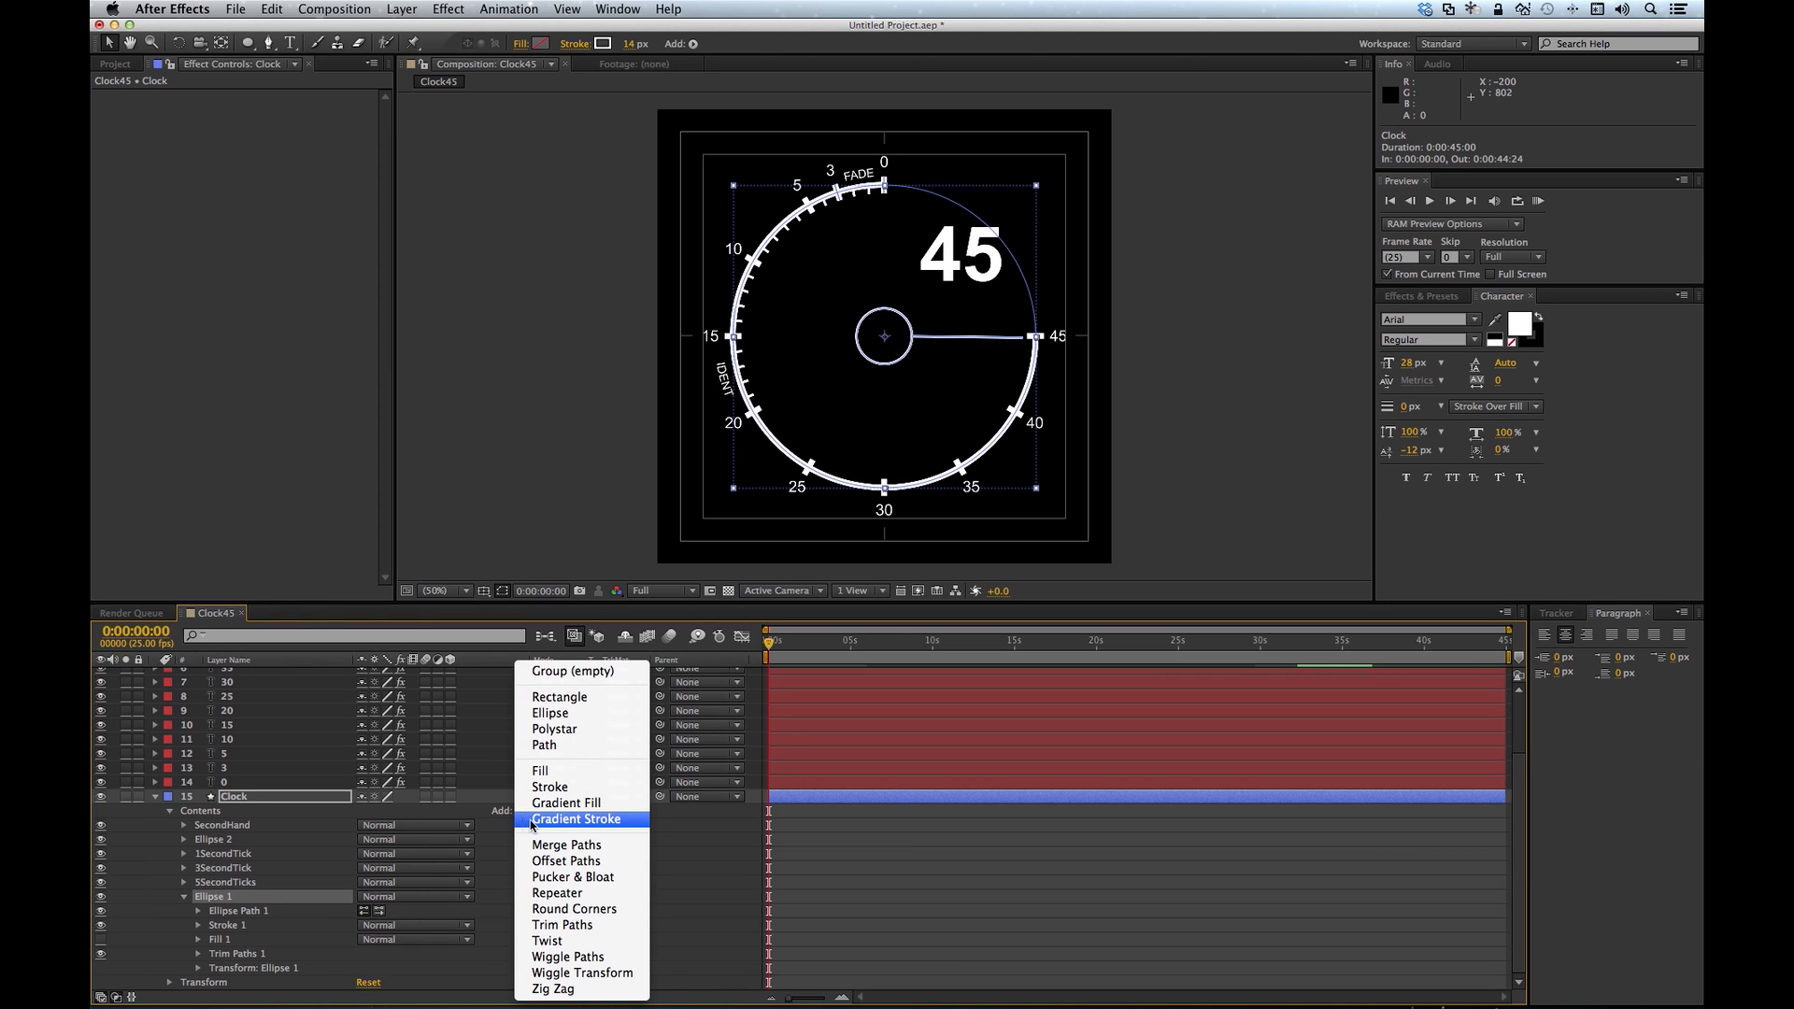
{"action": "left_click", "coordinate": [570, 924]}
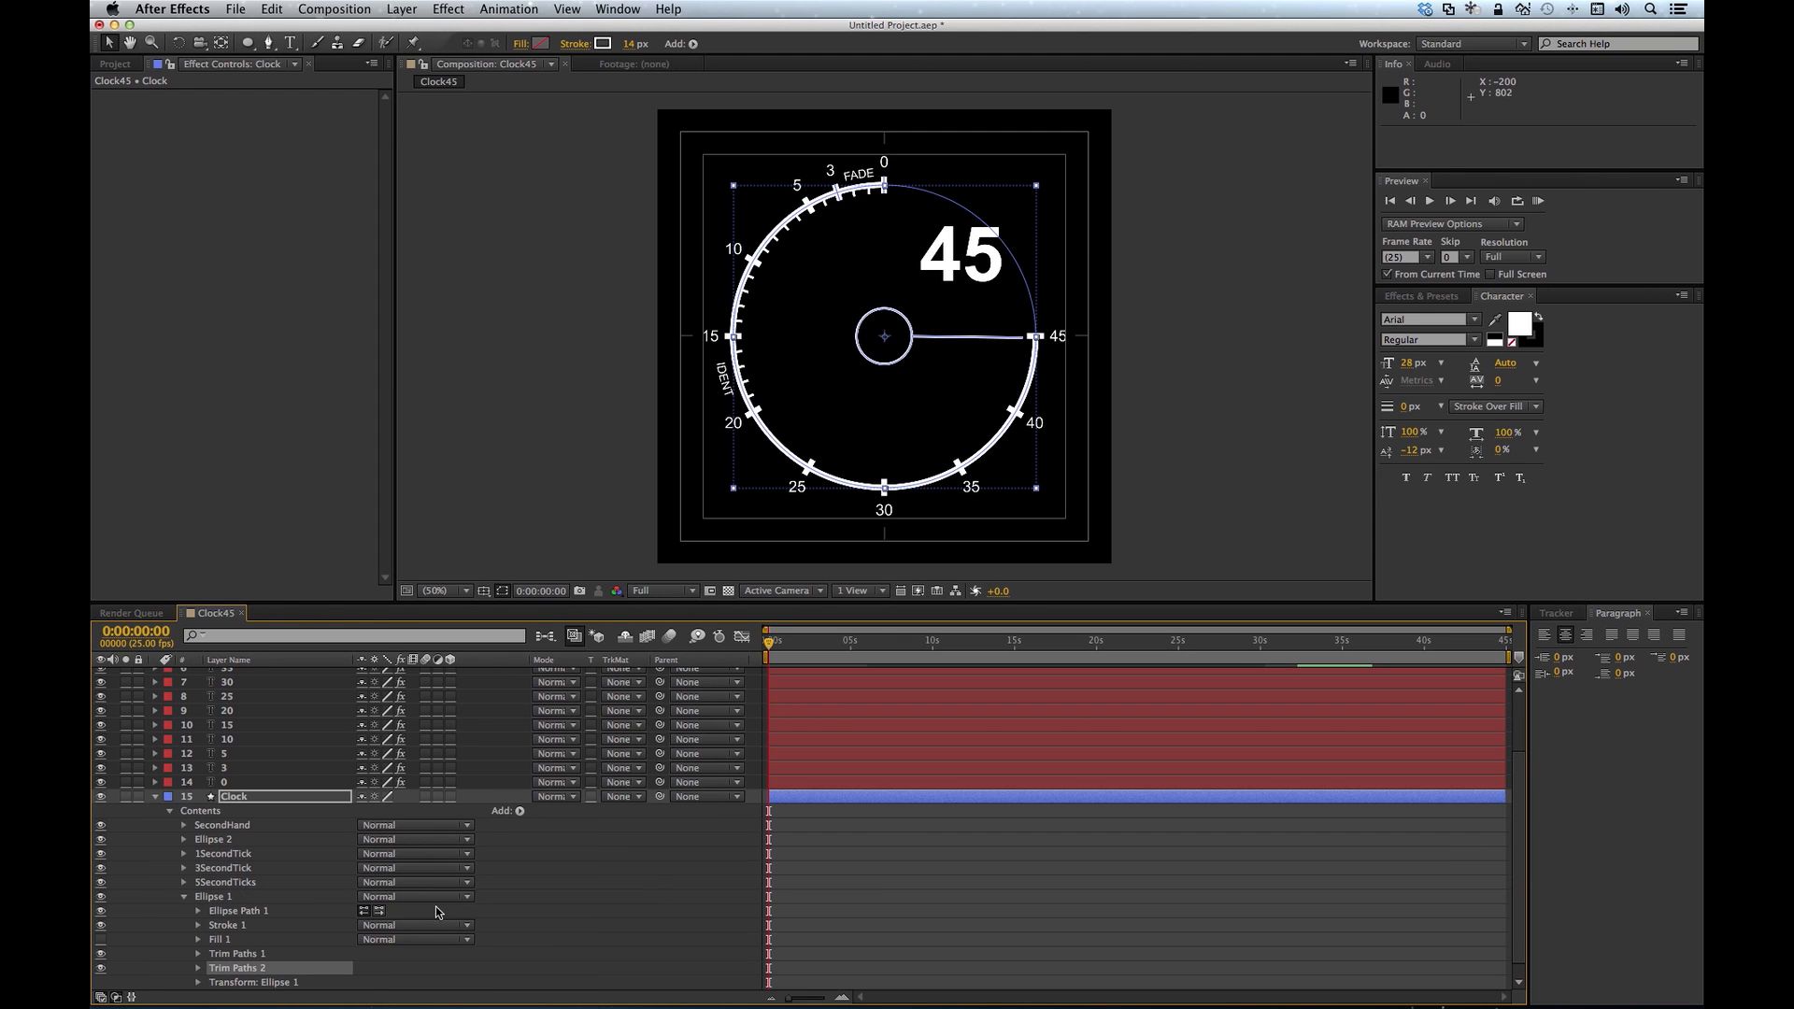
Step: Give the Start property of Trim Paths 2 the expression 100*5/thisComp.duration
{"action": "left_click", "coordinate": [198, 968]}
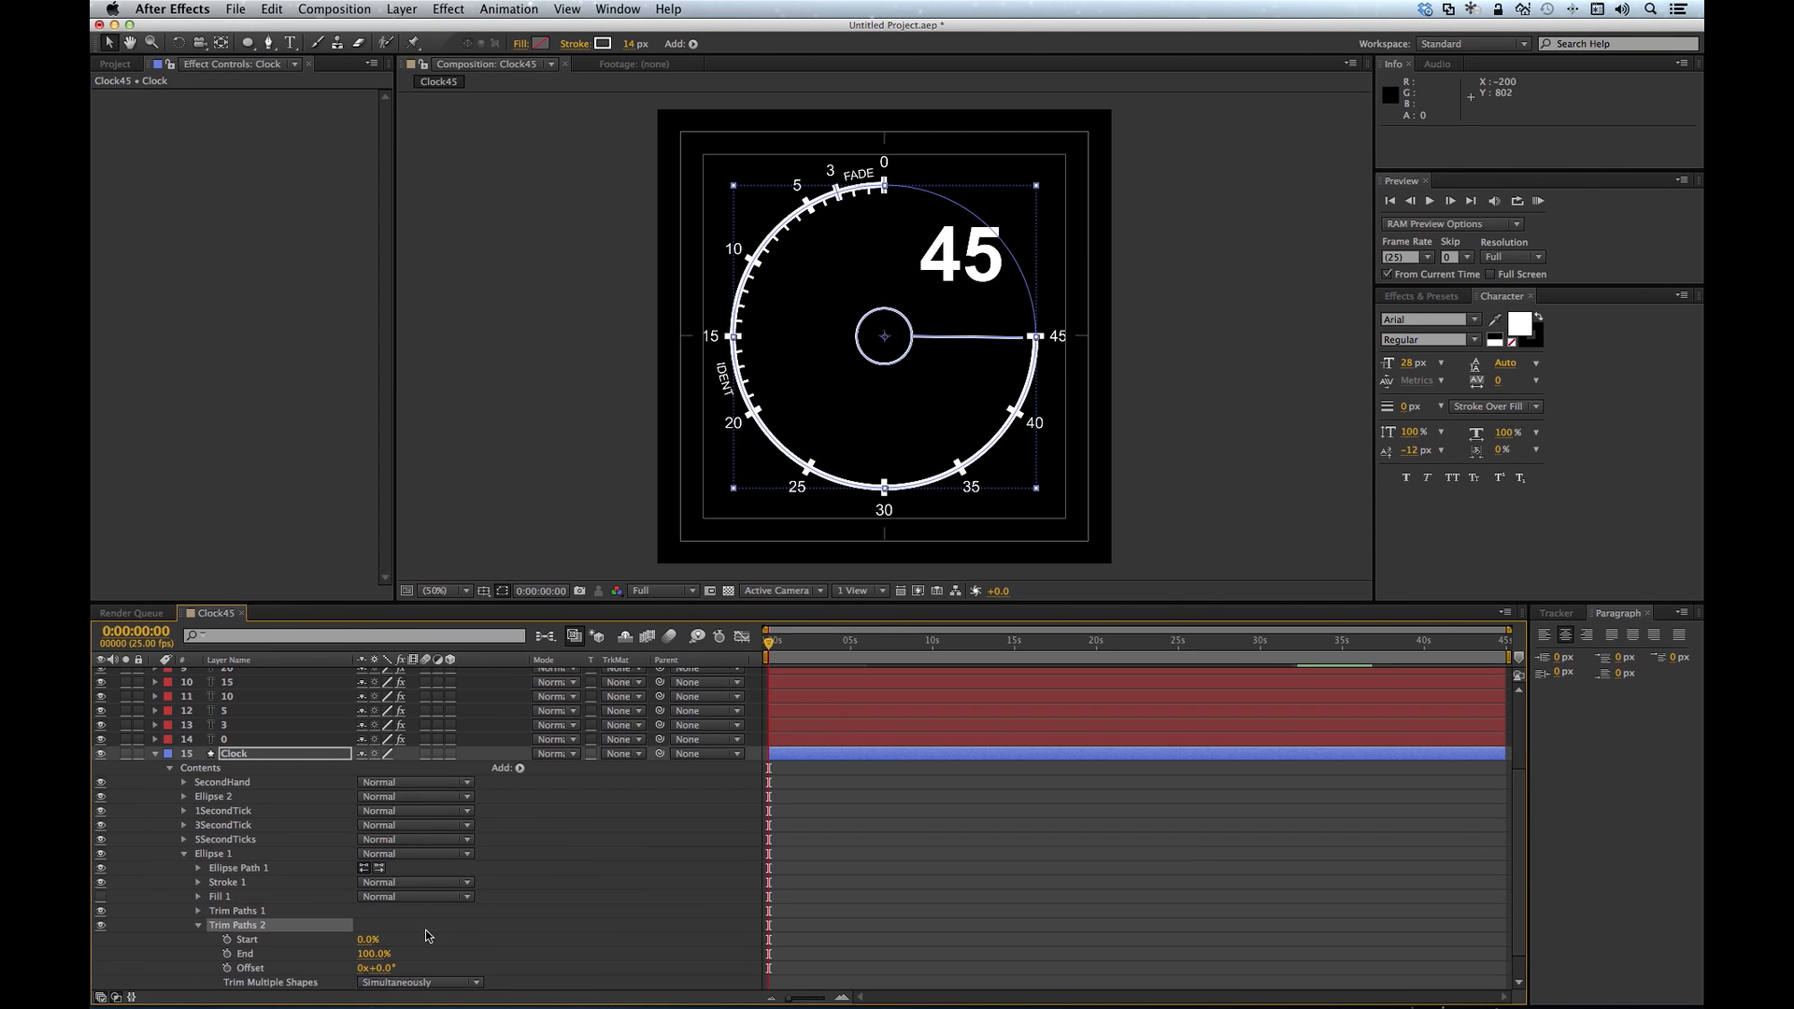
{"action": "left_click", "coordinate": [227, 940], "text": "alt"}
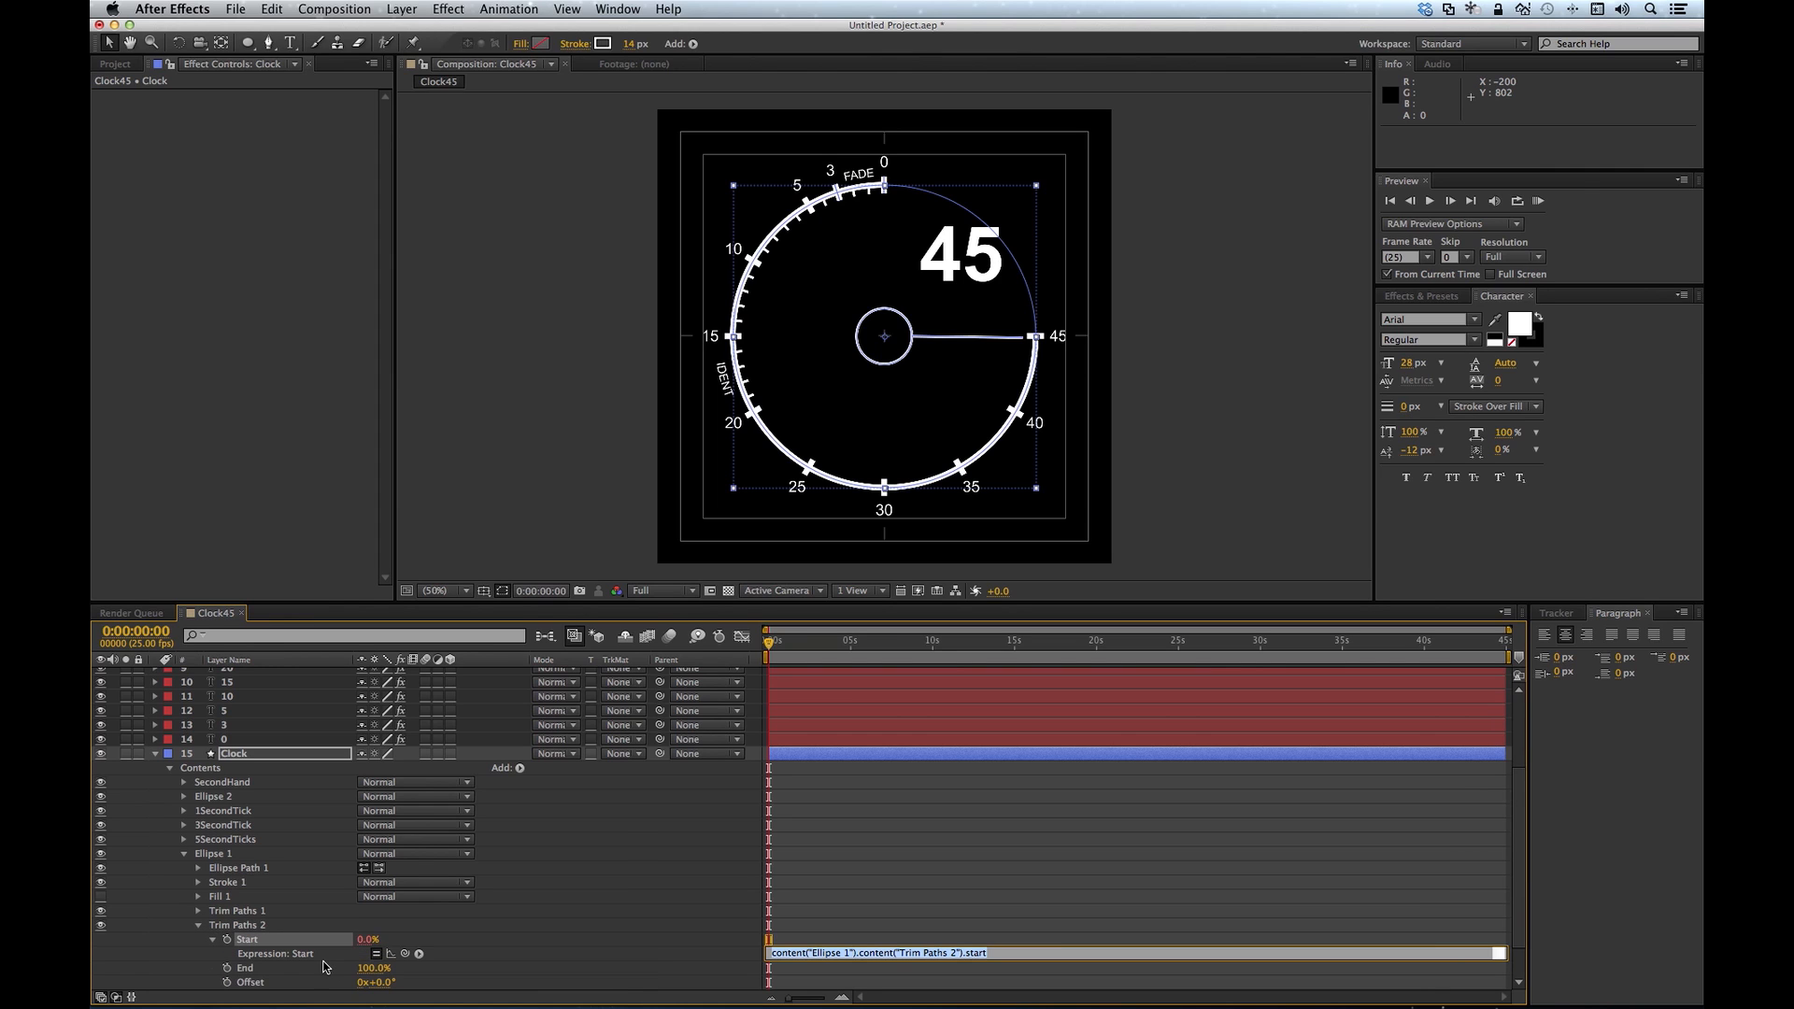
{"action": "type", "text": "100*5/"}
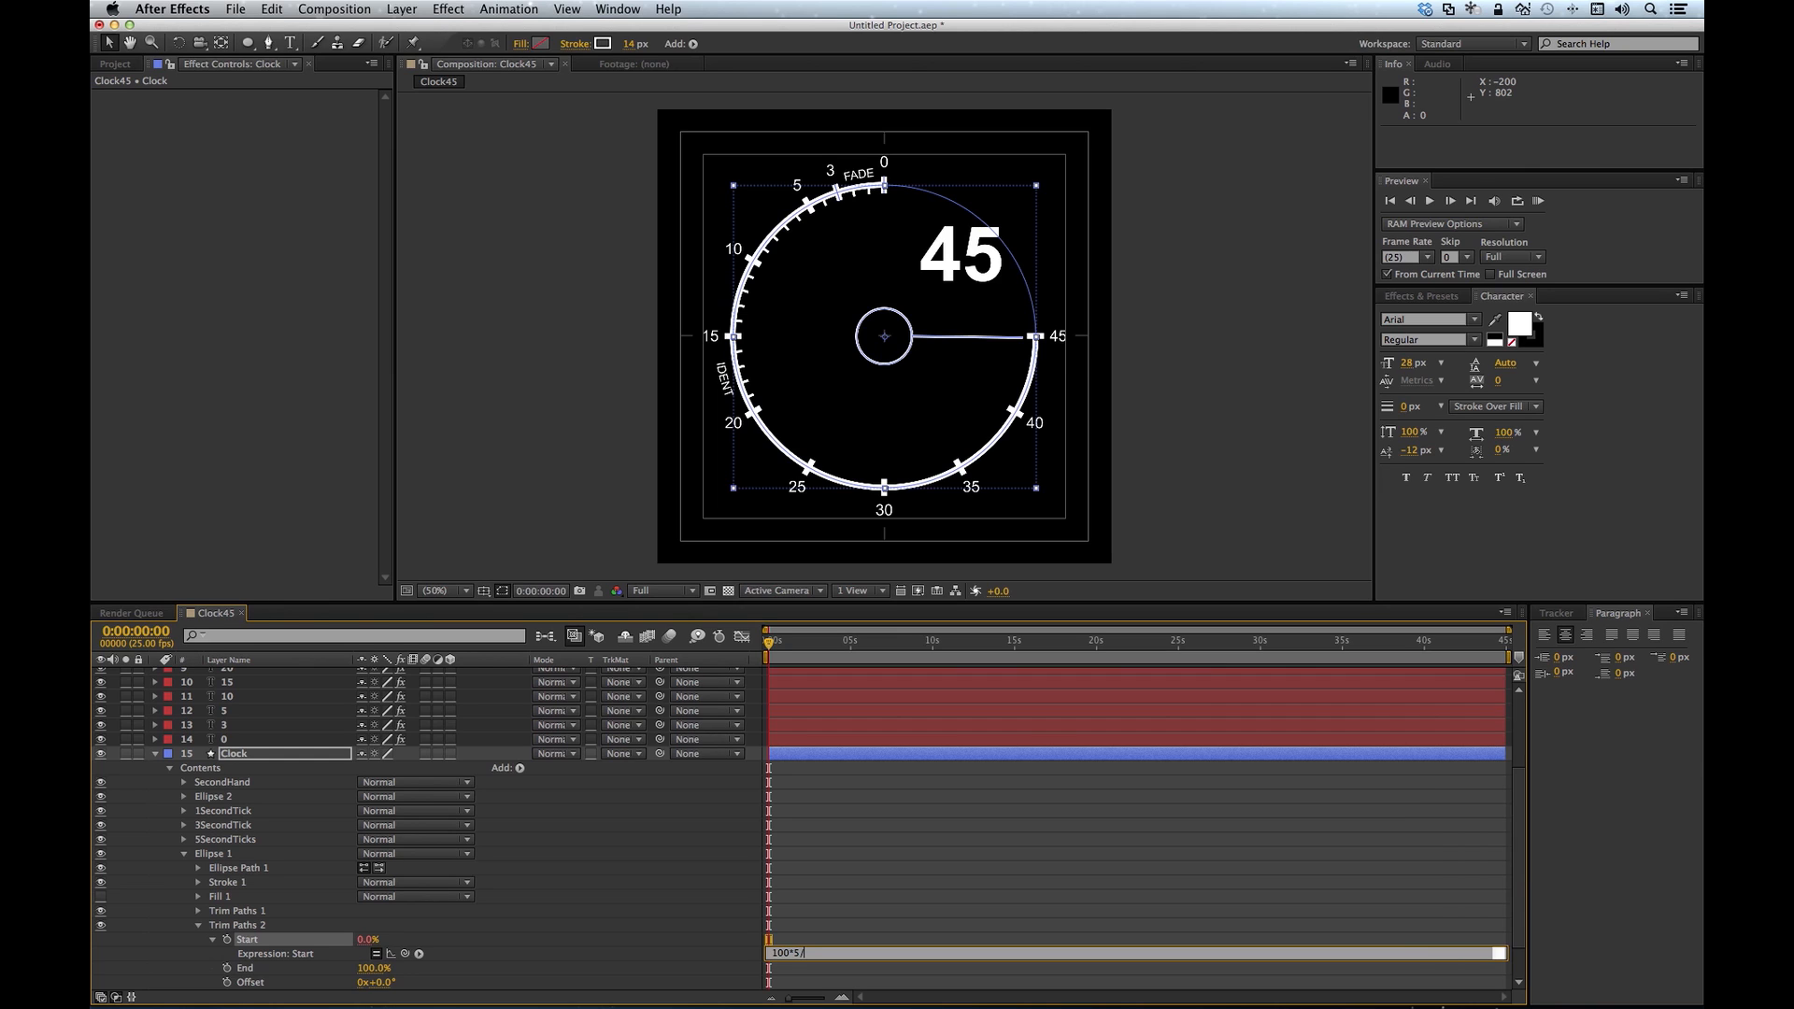
{"action": "type", "text": "thisComp.duration"}
{"action": "key", "text": "KP_Enter"}
{"action": "scroll", "coordinate": [250, 942], "scroll_direction": "down", "scroll_amount": 2}
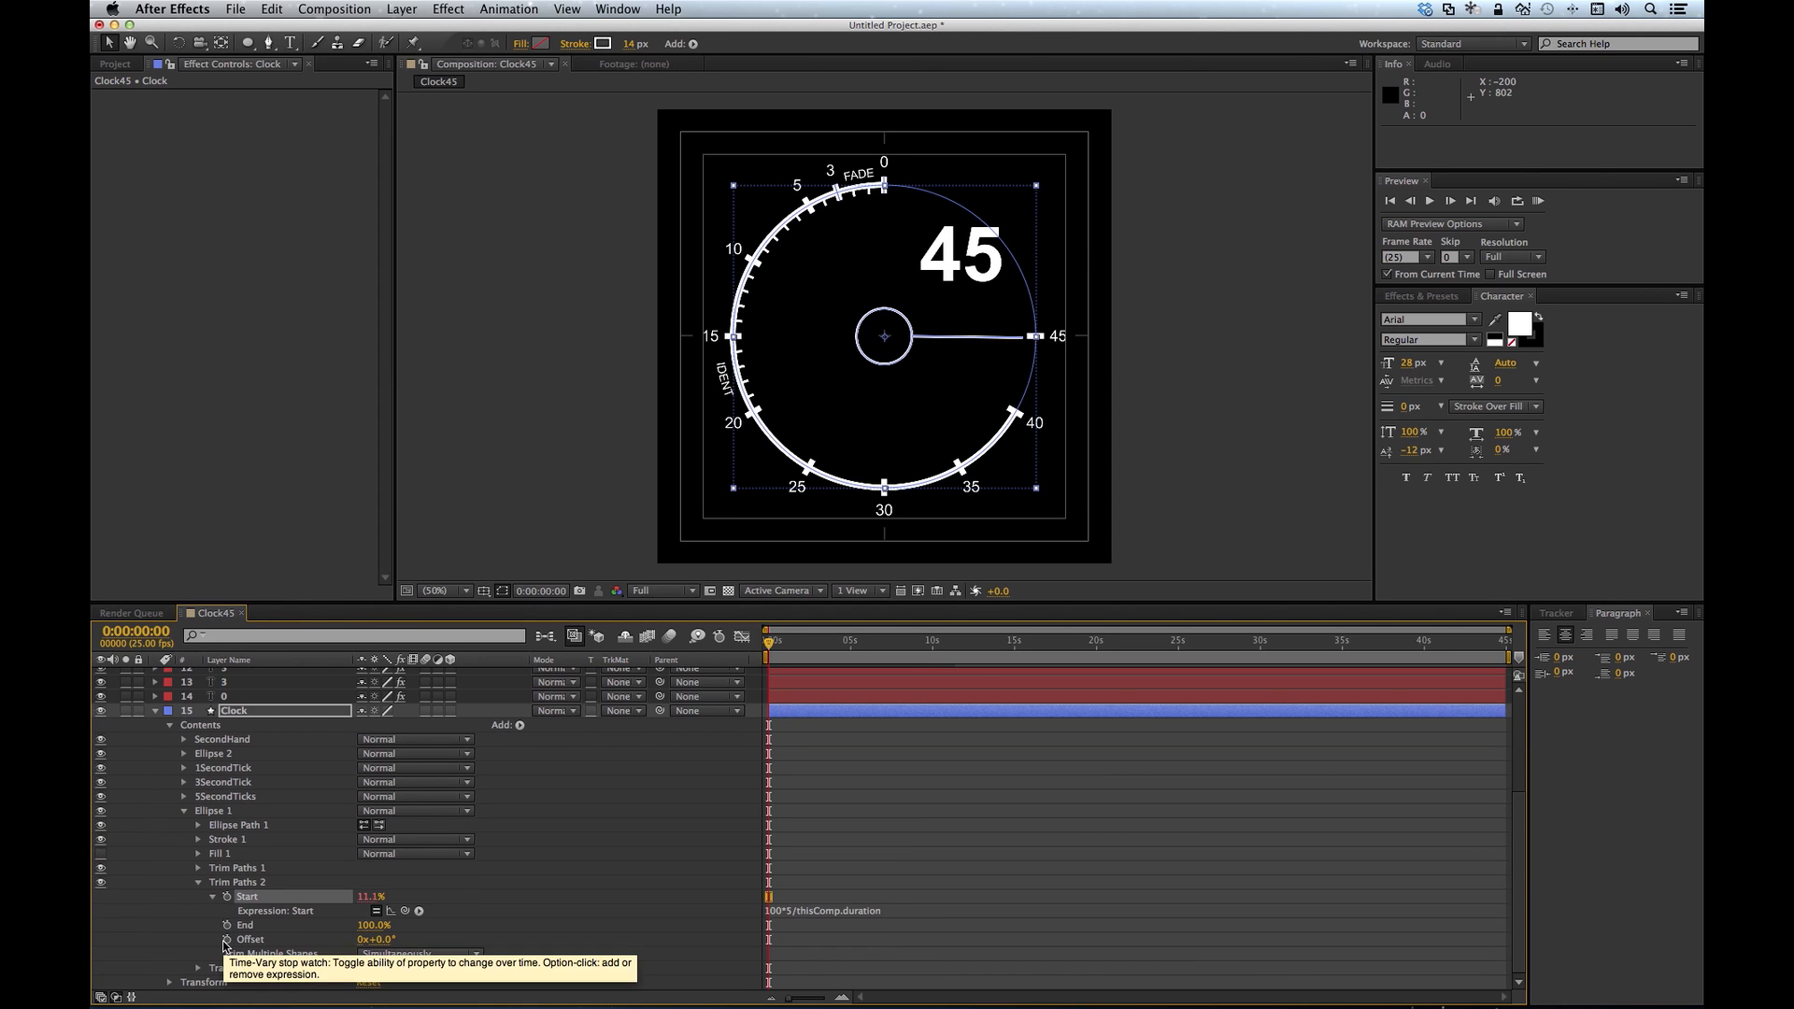
Step: Give the Offset of Trim Paths 2 the three-line expression gaps=(thisComp.duration*12/60); spacing=360/gaps; offset=(gaps-4)*spacing
{"action": "left_click", "coordinate": [226, 940], "text": "alt"}
{"action": "type", "text": "gaps=(thisComp.duration*12/60);"}
{"action": "key", "text": "Return"}
{"action": "type", "text": "spaci"}
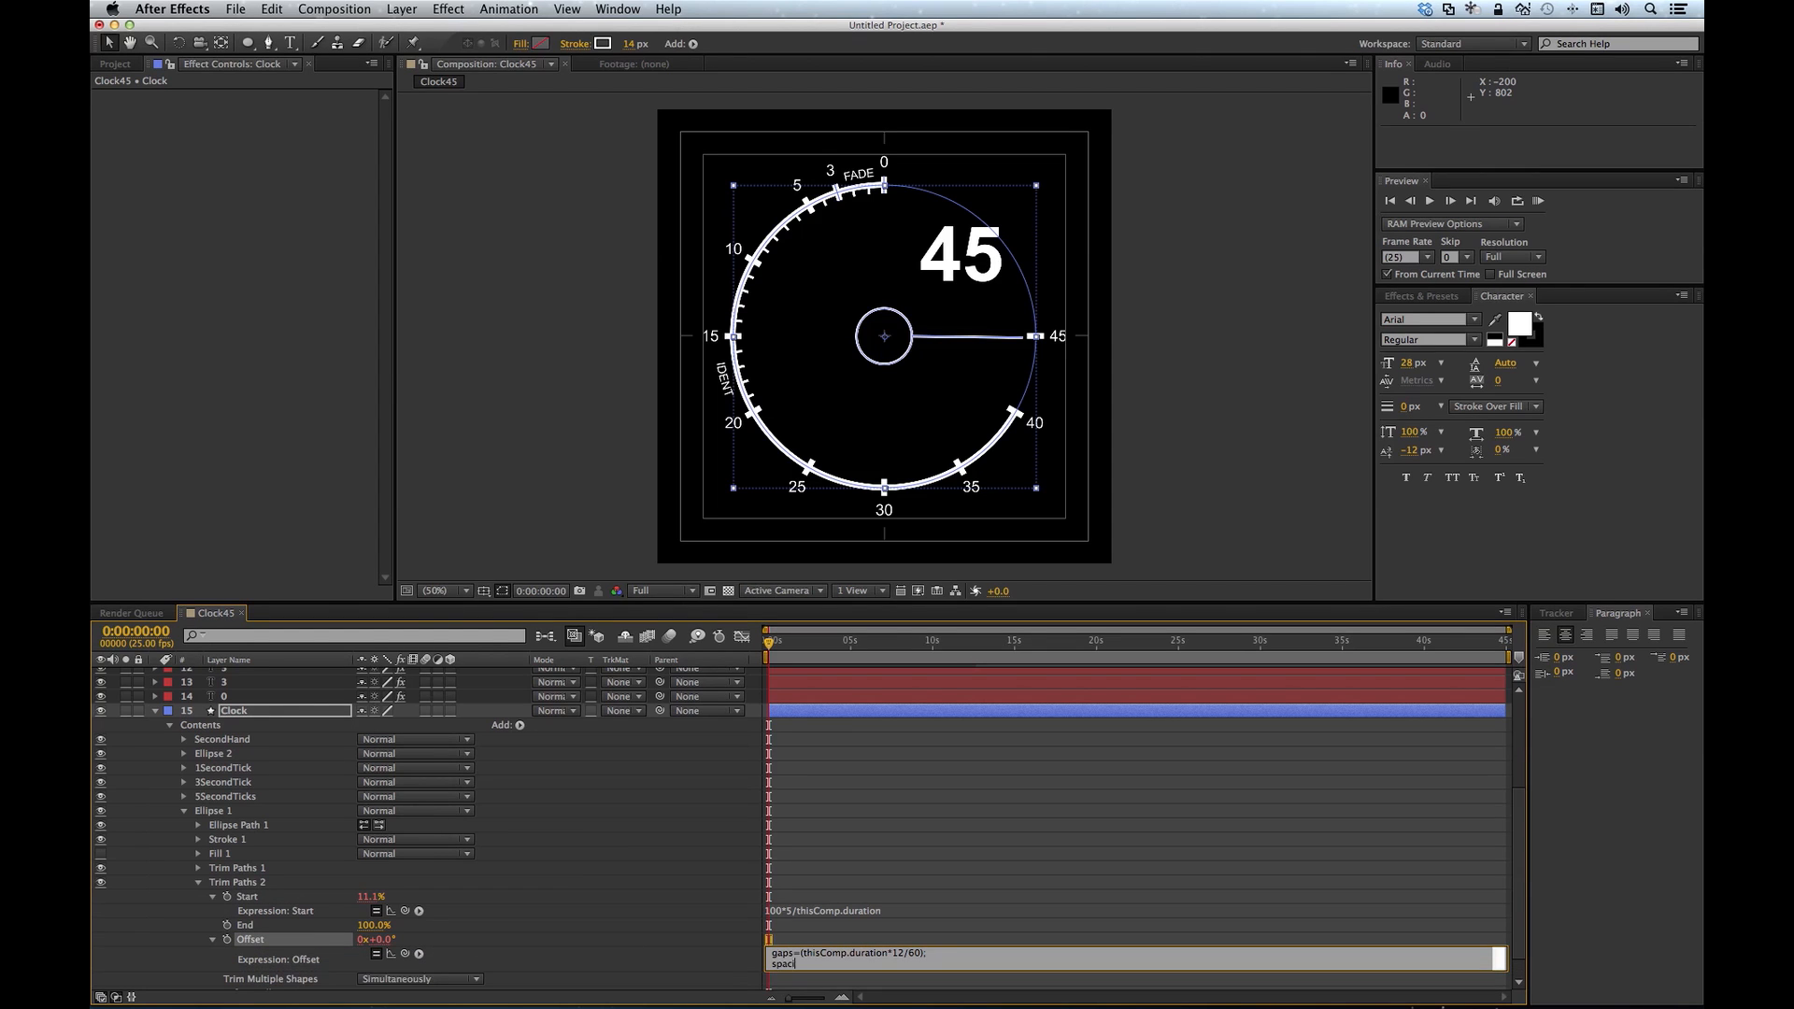
{"action": "type", "text": "ng=360/gaps;"}
{"action": "key", "text": "Return"}
{"action": "type", "text": "offset=(gap"}
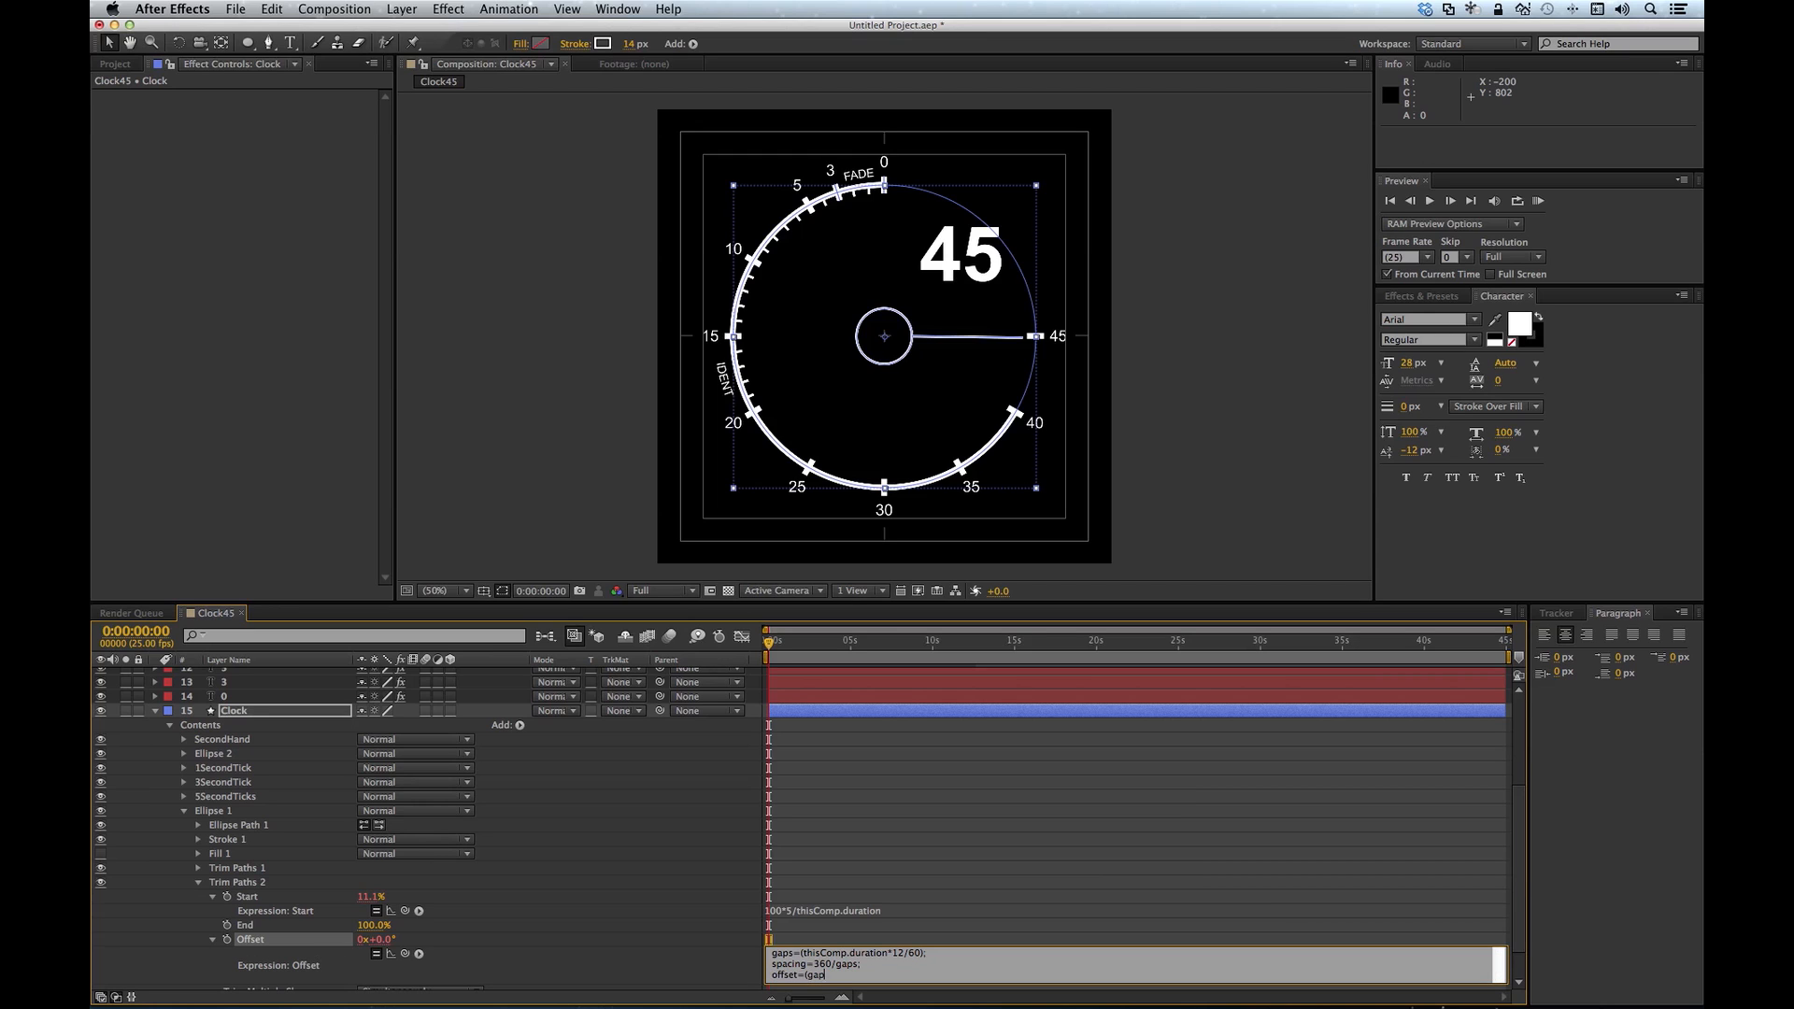
{"action": "type", "text": "s-4)*spacing"}
{"action": "key", "text": "KP_Enter"}
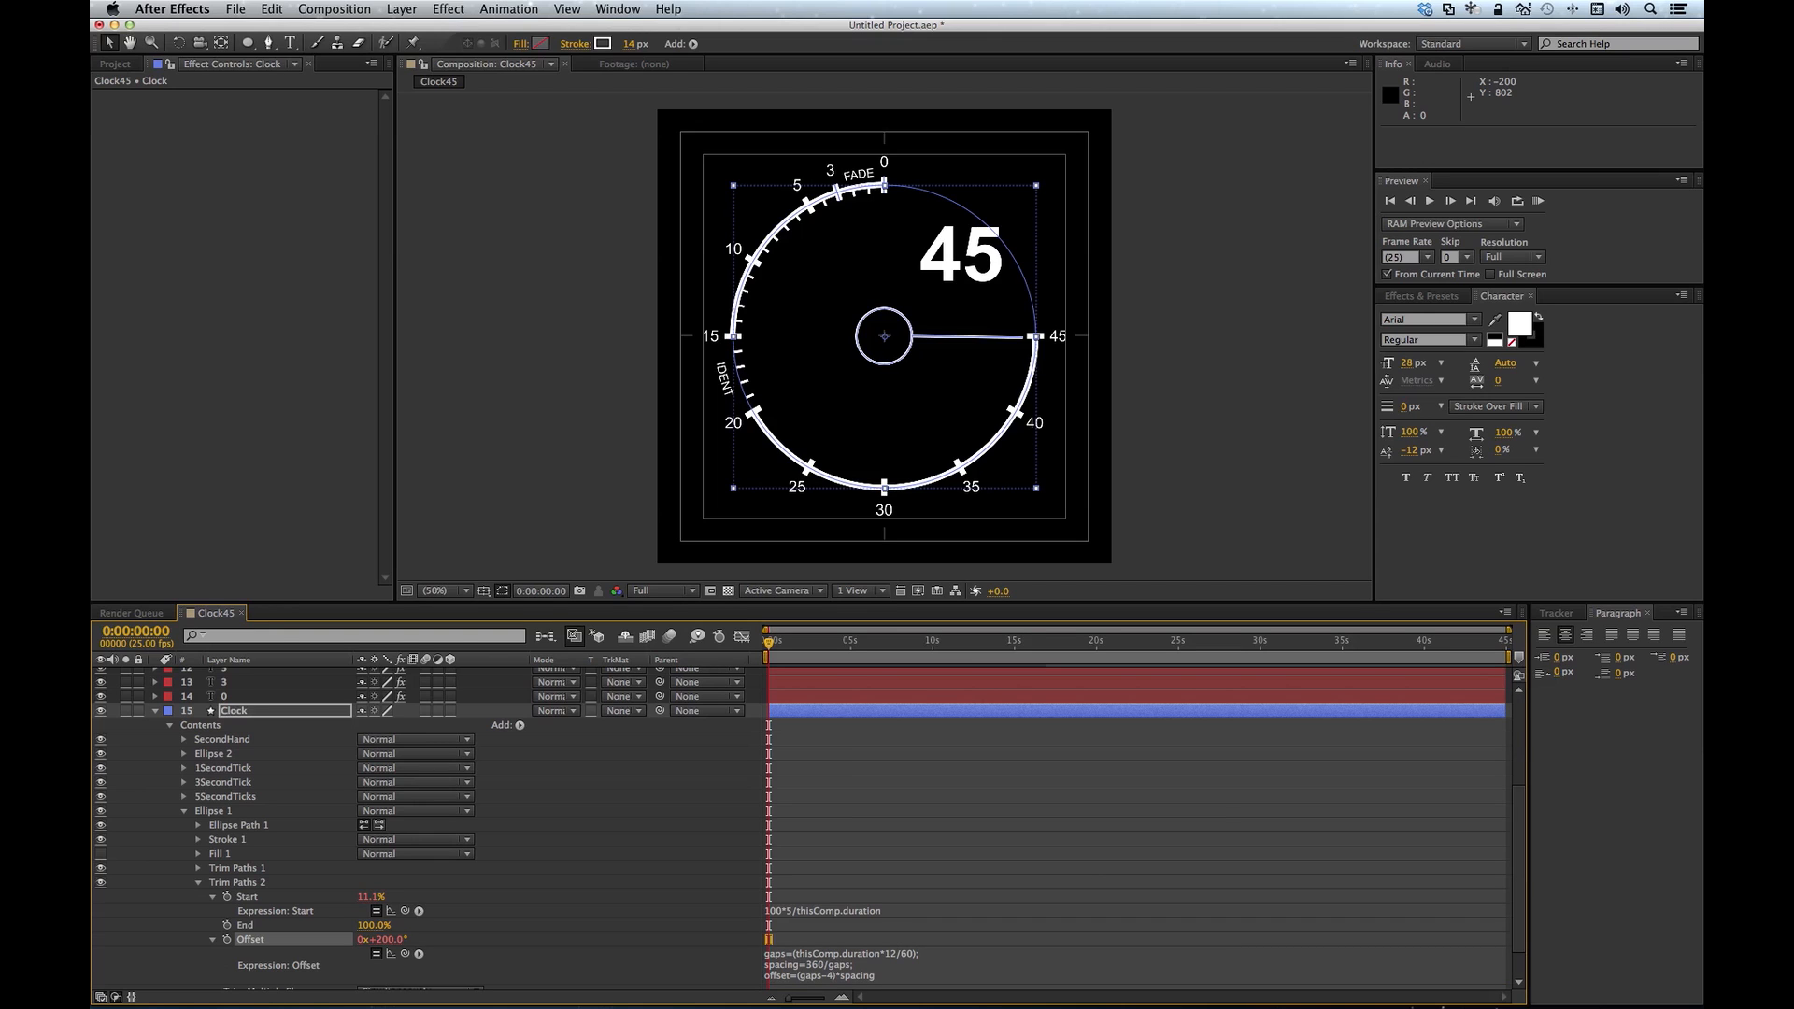
Step: Try a composition duration of 30 seconds to test the ring expressions, and undo the change
{"action": "left_click", "coordinate": [333, 9]}
{"action": "left_click", "coordinate": [333, 53]}
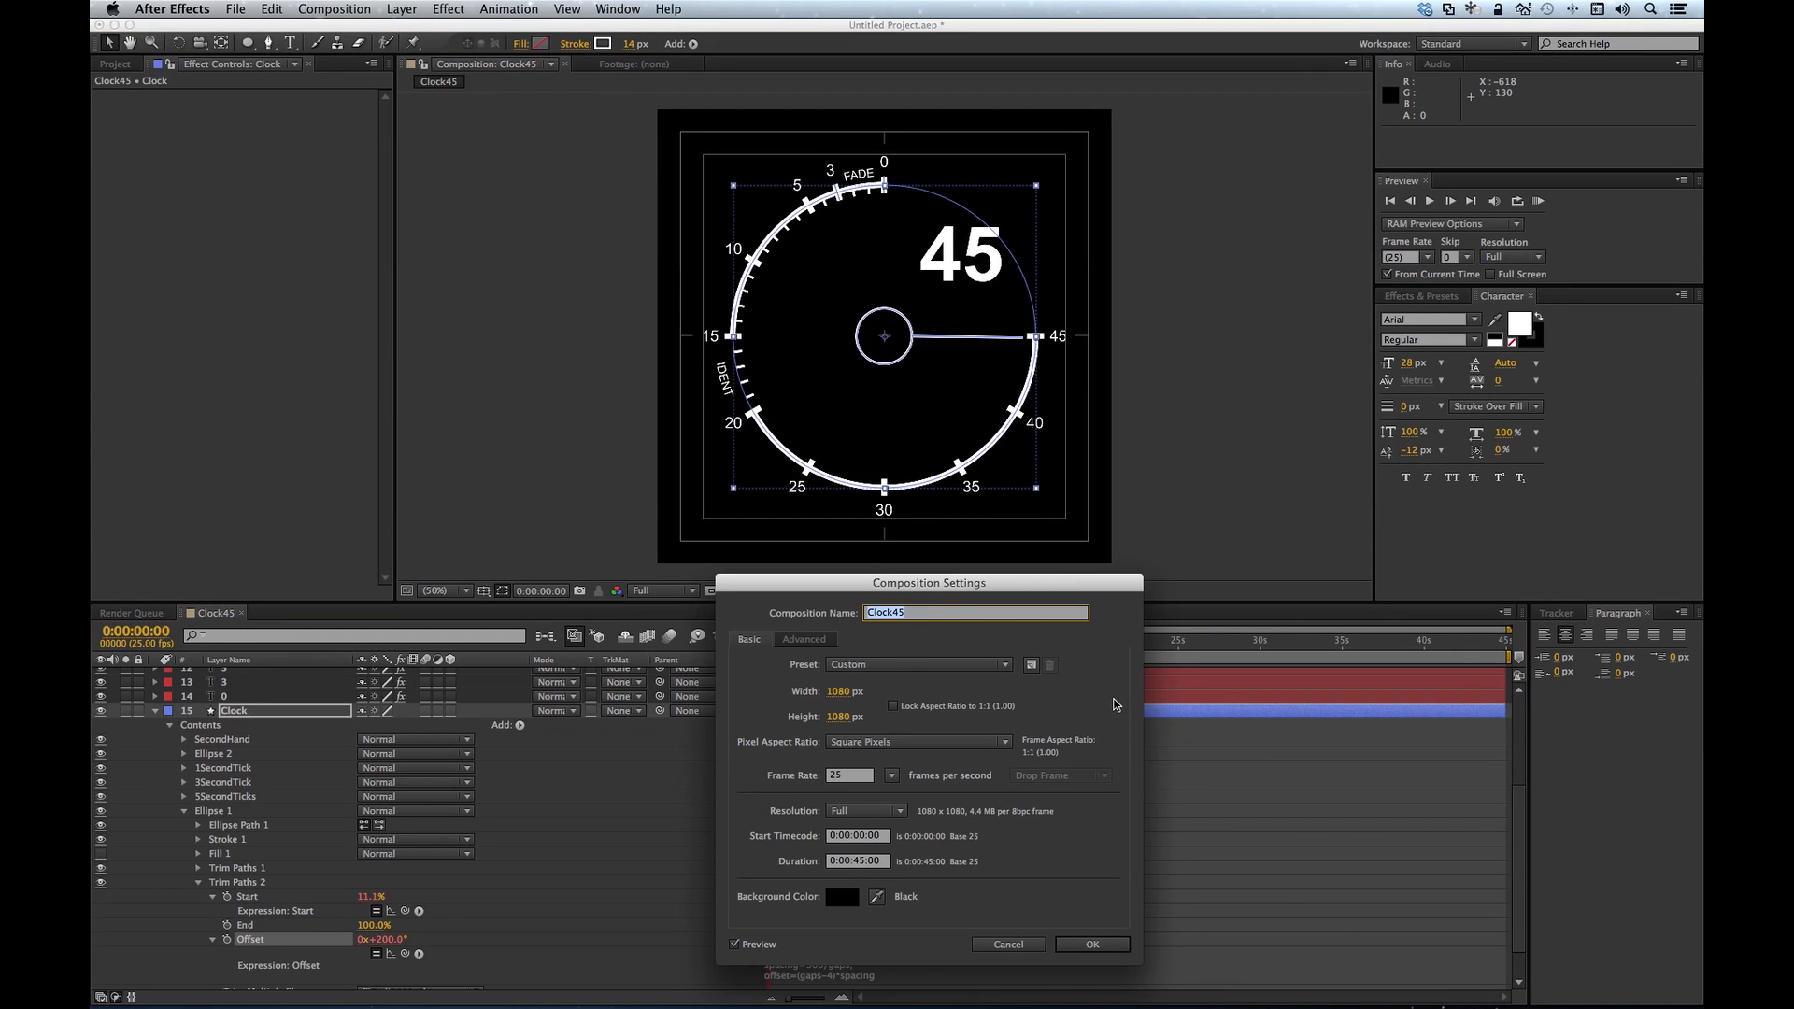
{"action": "double_click", "coordinate": [866, 862]}
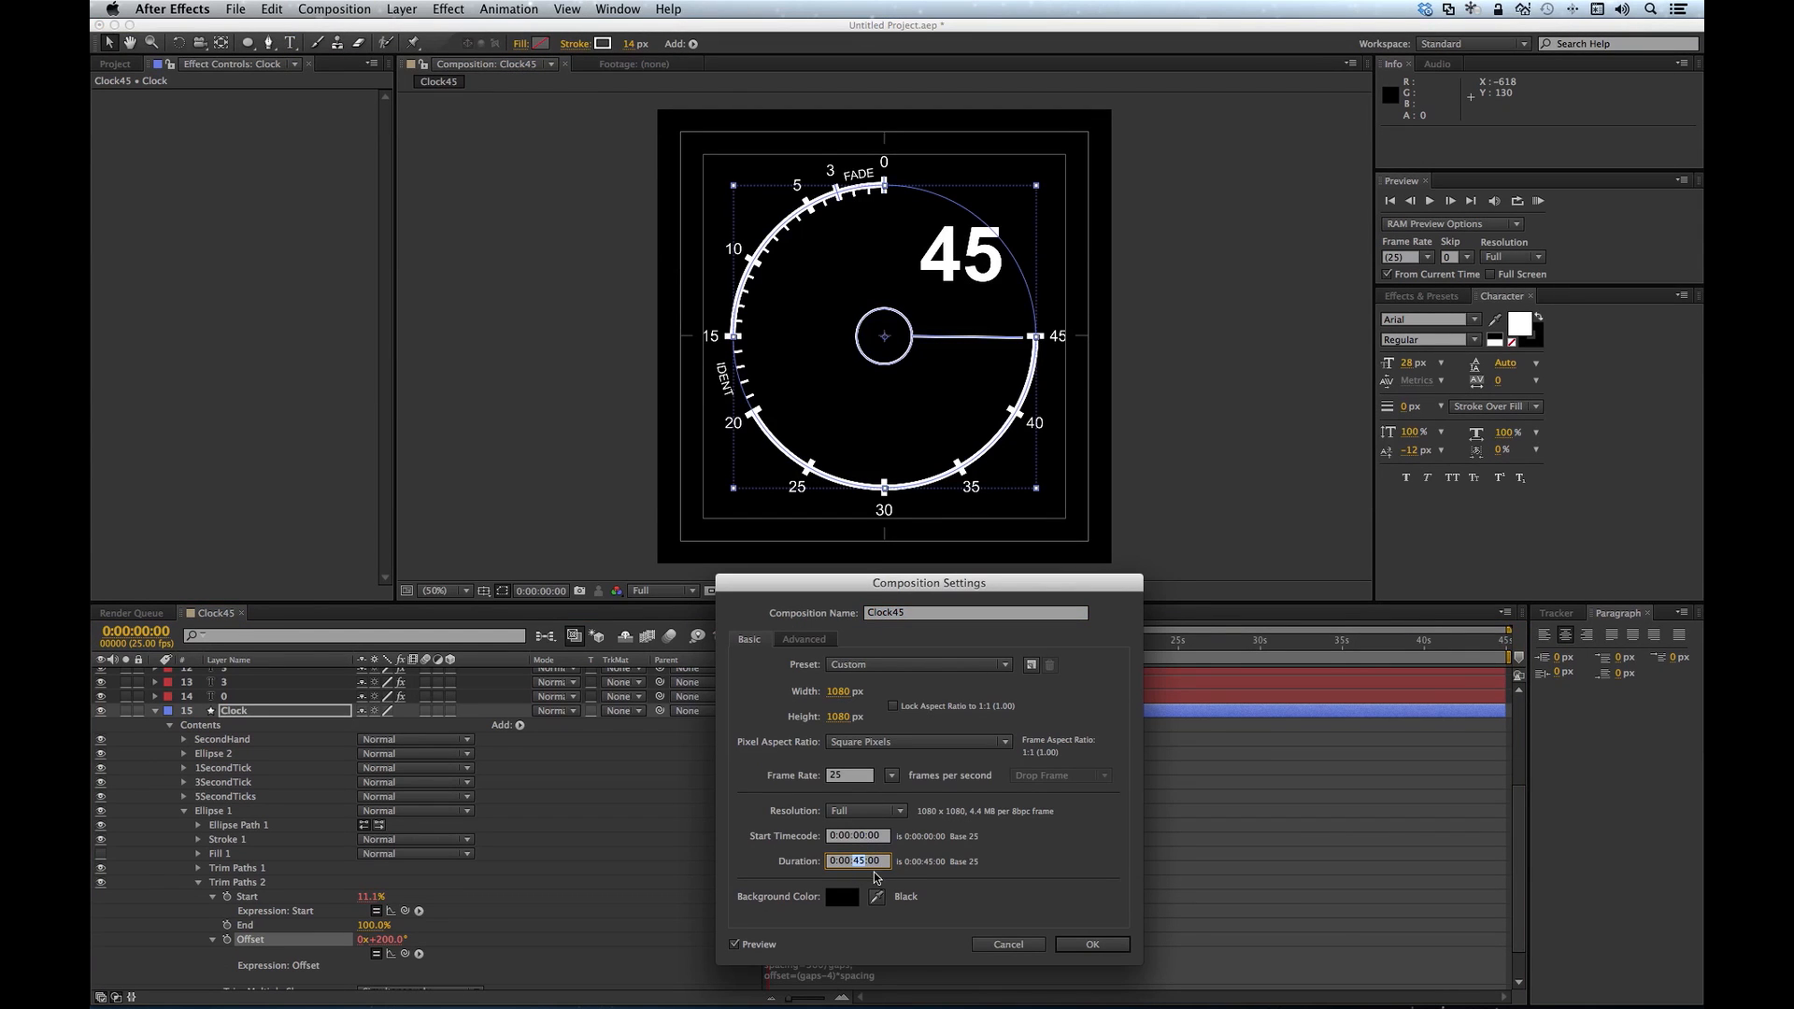
{"action": "type", "text": "30"}
{"action": "key", "text": "Return"}
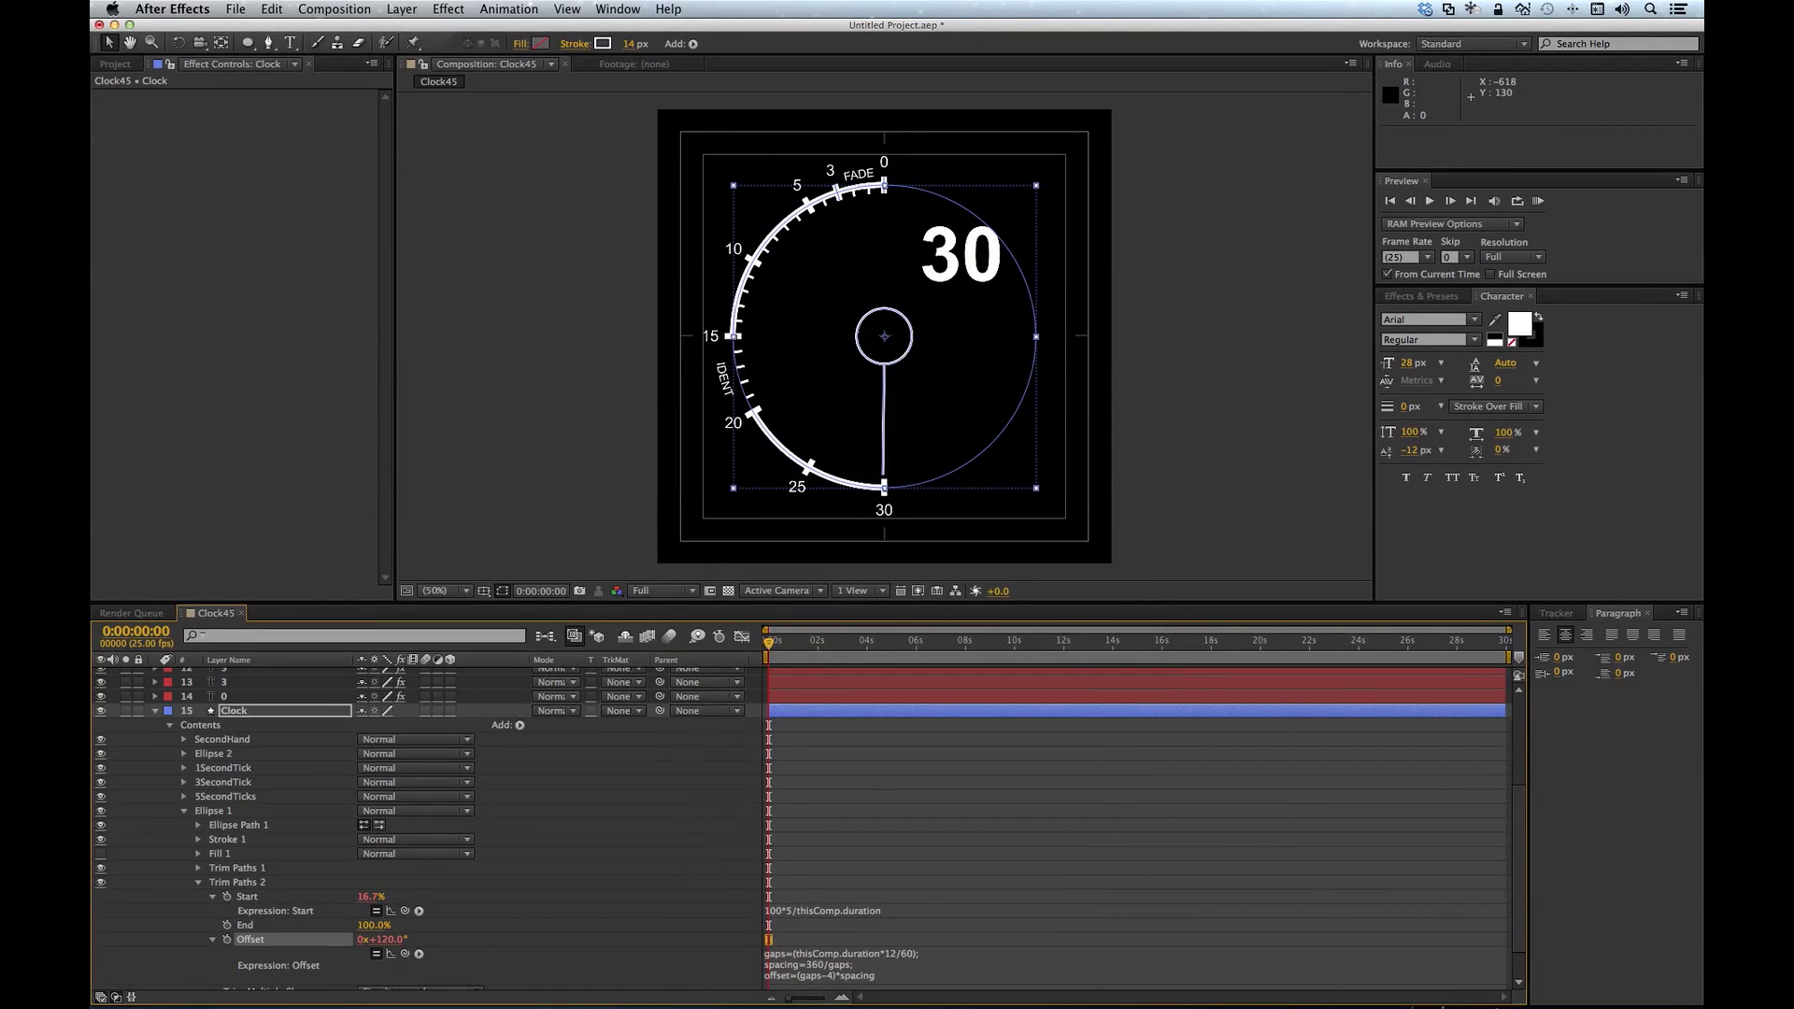
{"action": "key", "text": "super+z"}
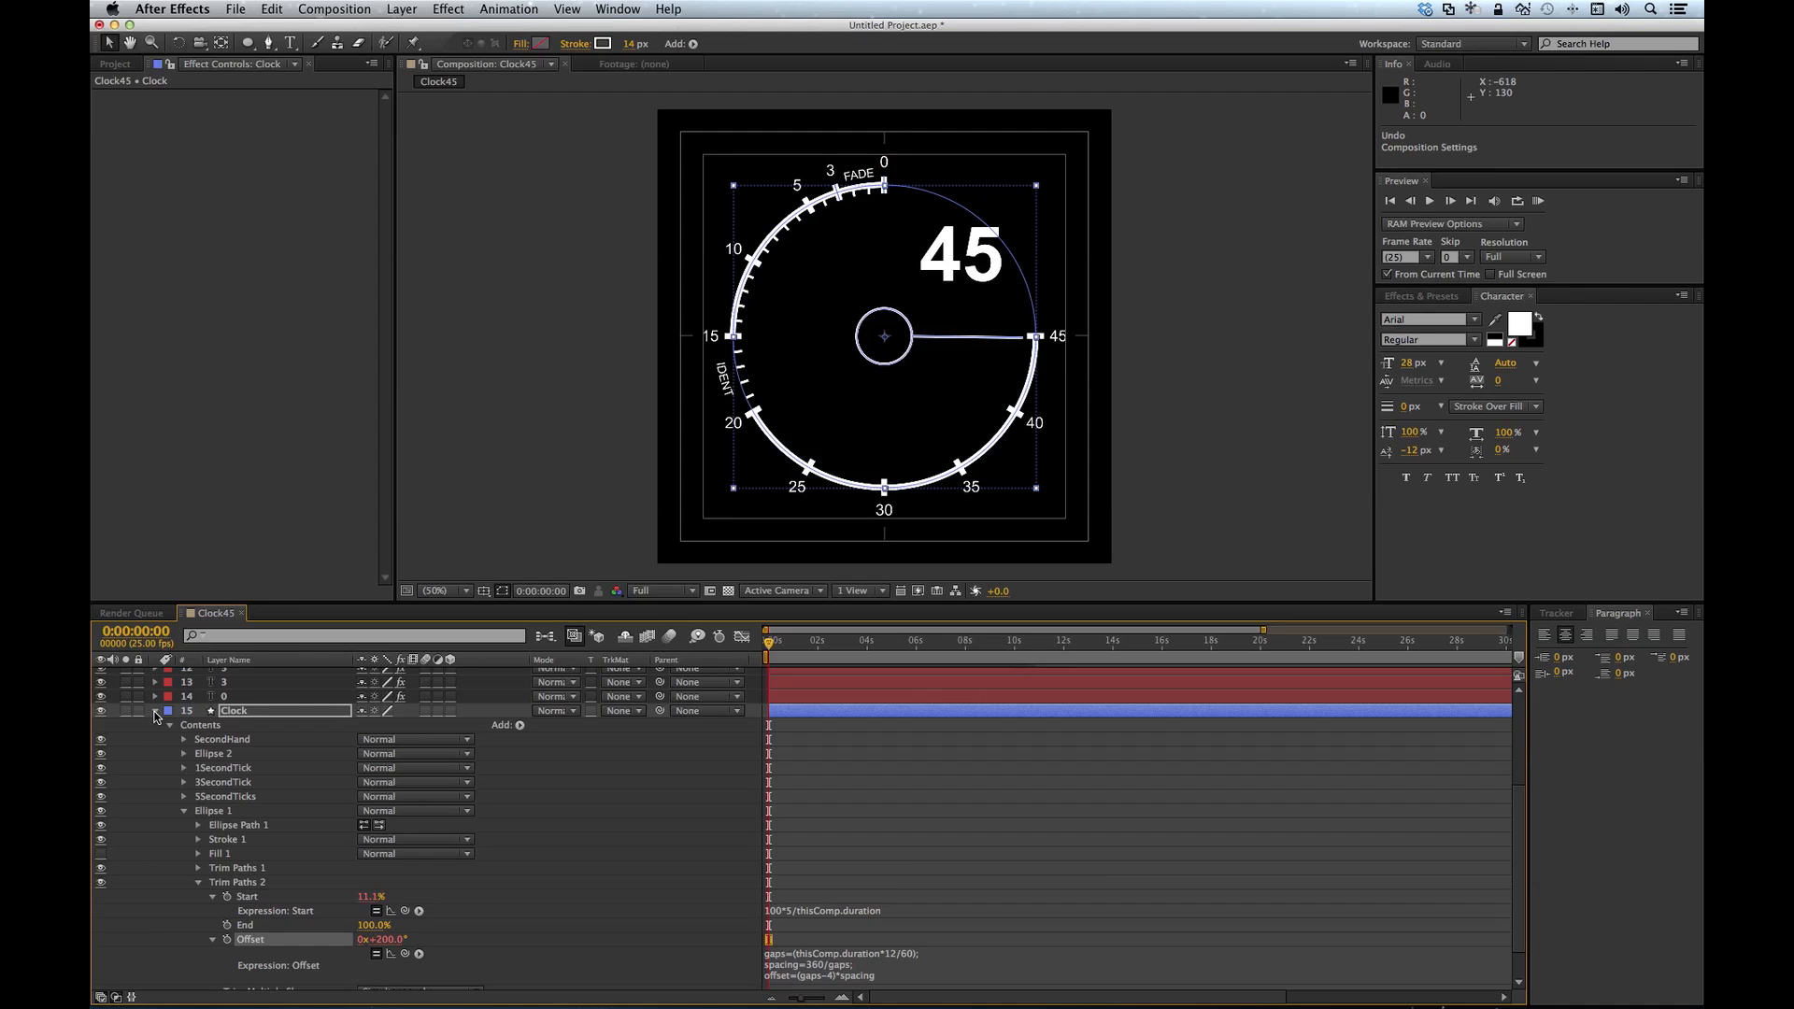
Step: Collapse the Clock layer and play a RAM preview of the countdown, stopping it at about 7 seconds
{"action": "left_click", "coordinate": [156, 712]}
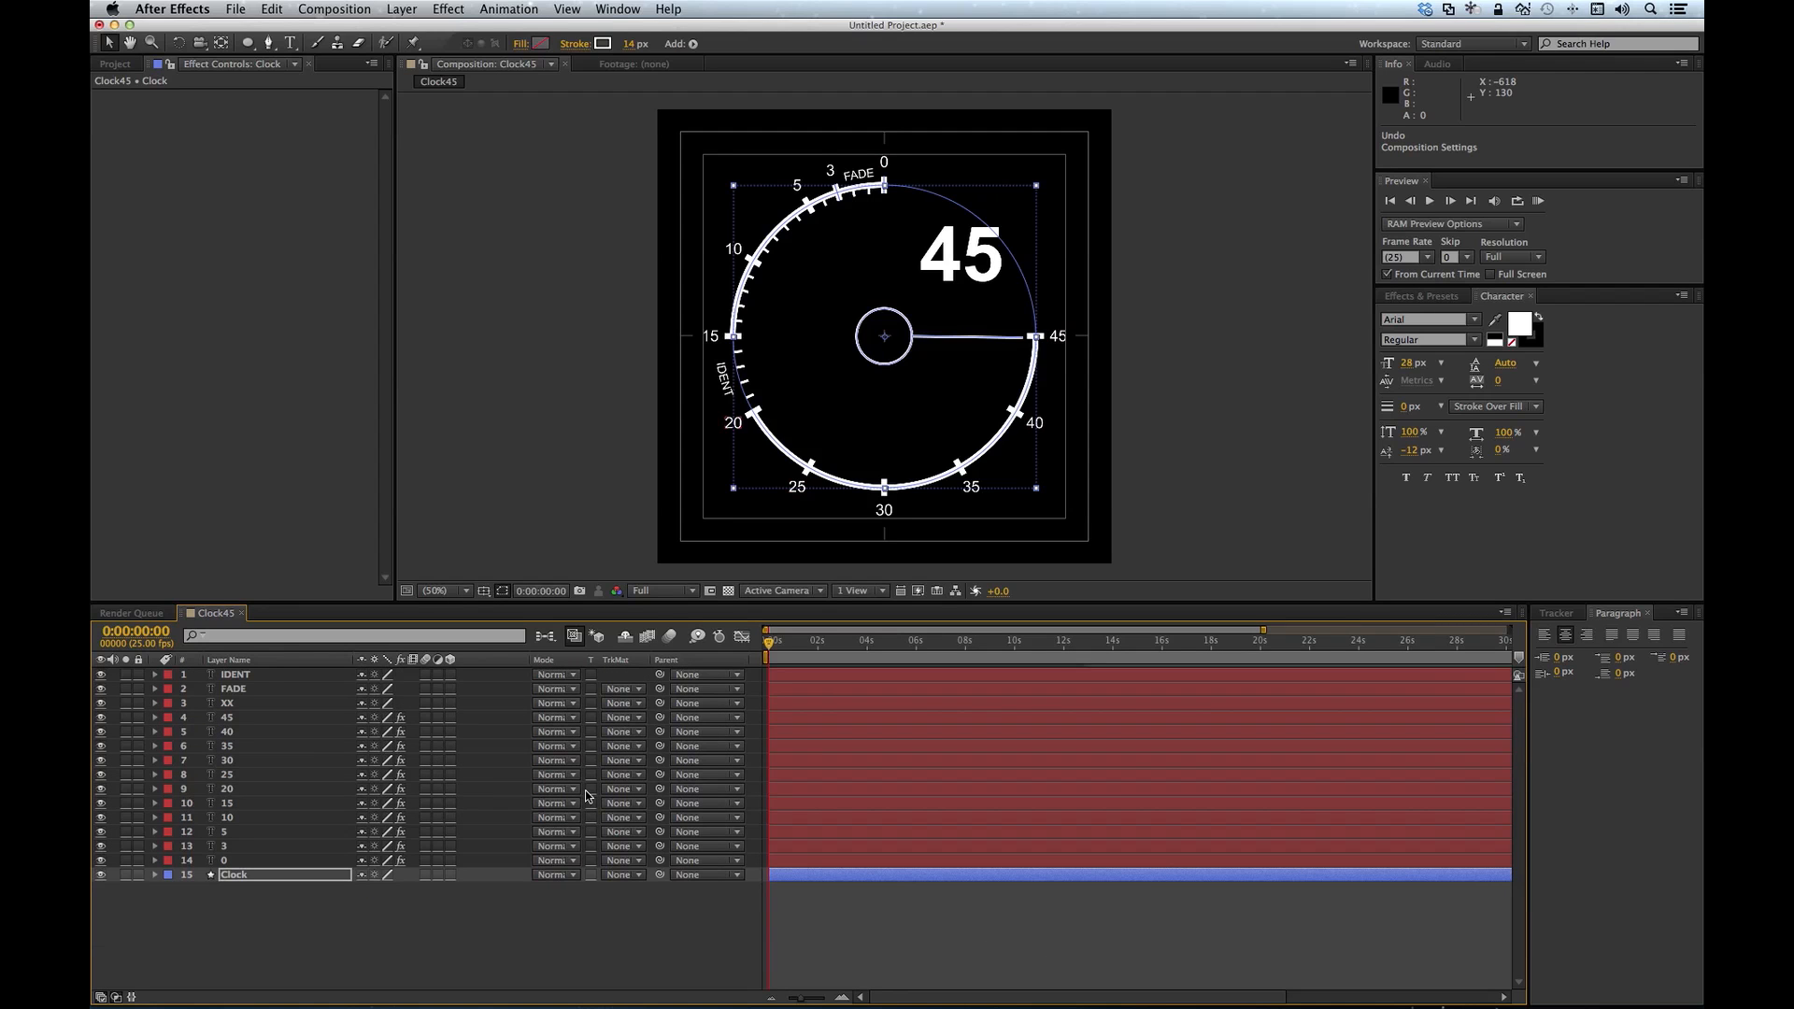
{"action": "left_click", "coordinate": [1539, 201]}
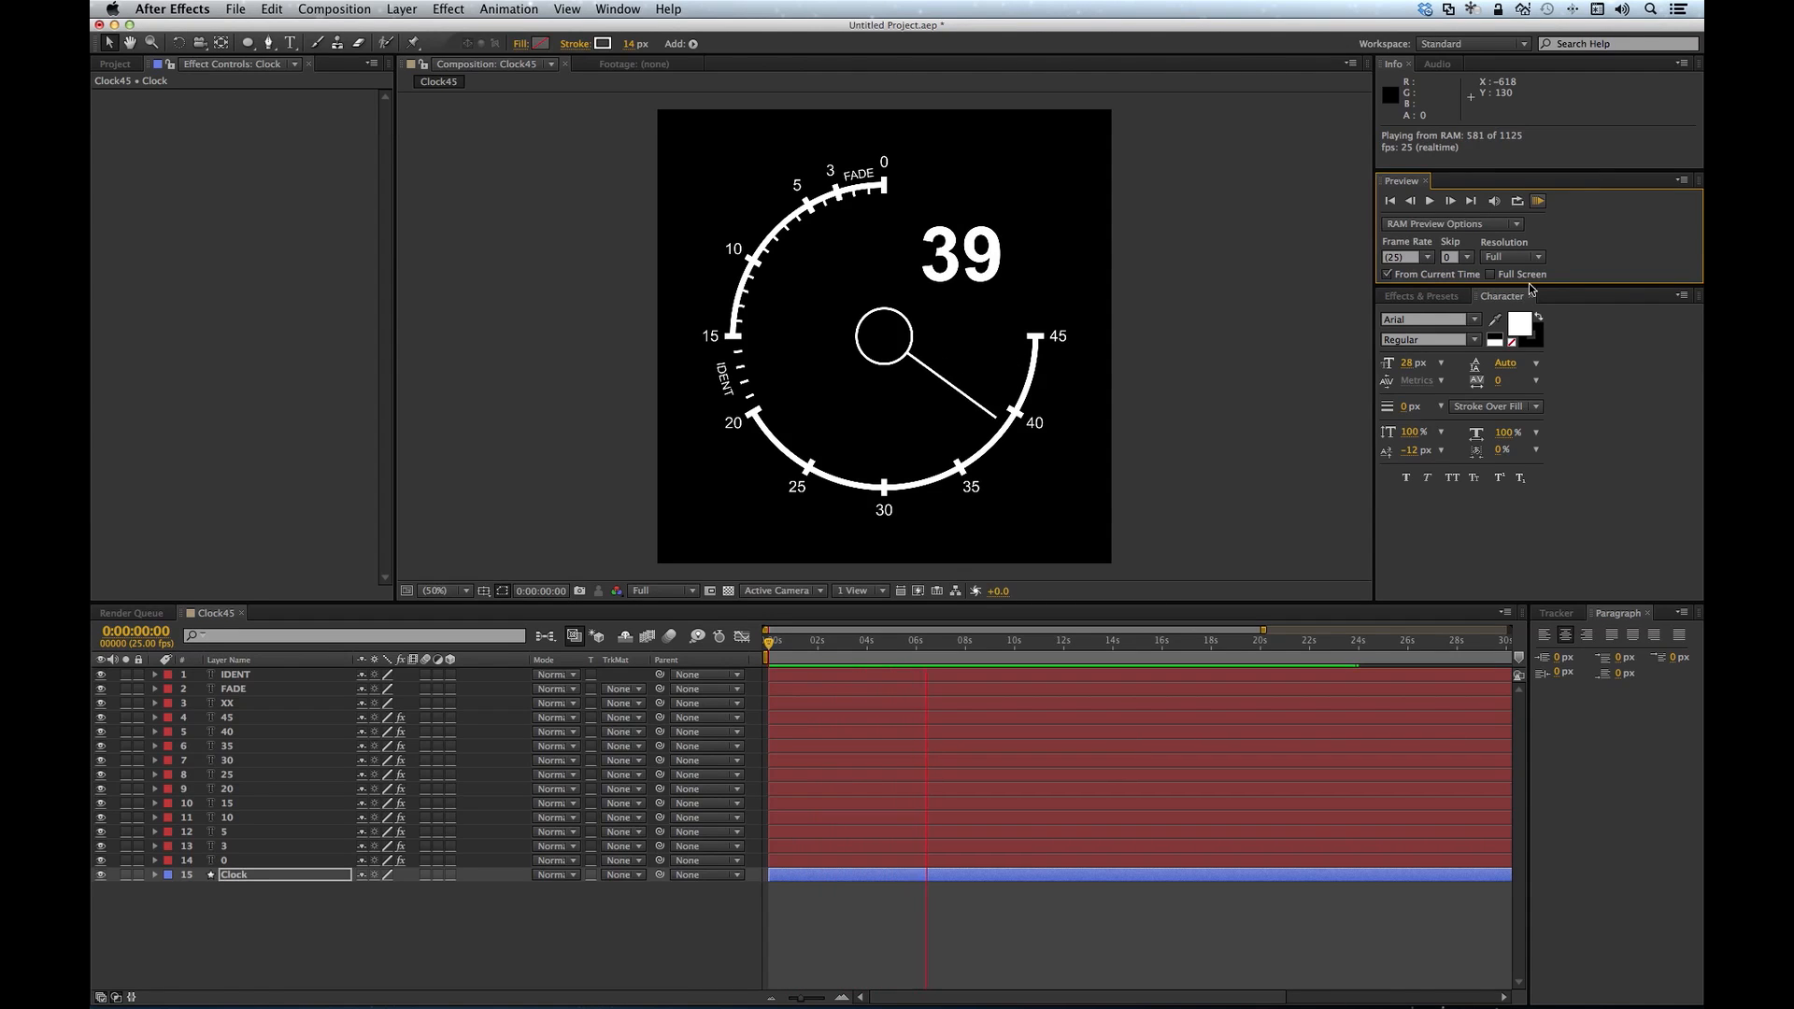
{"action": "key", "text": "space"}
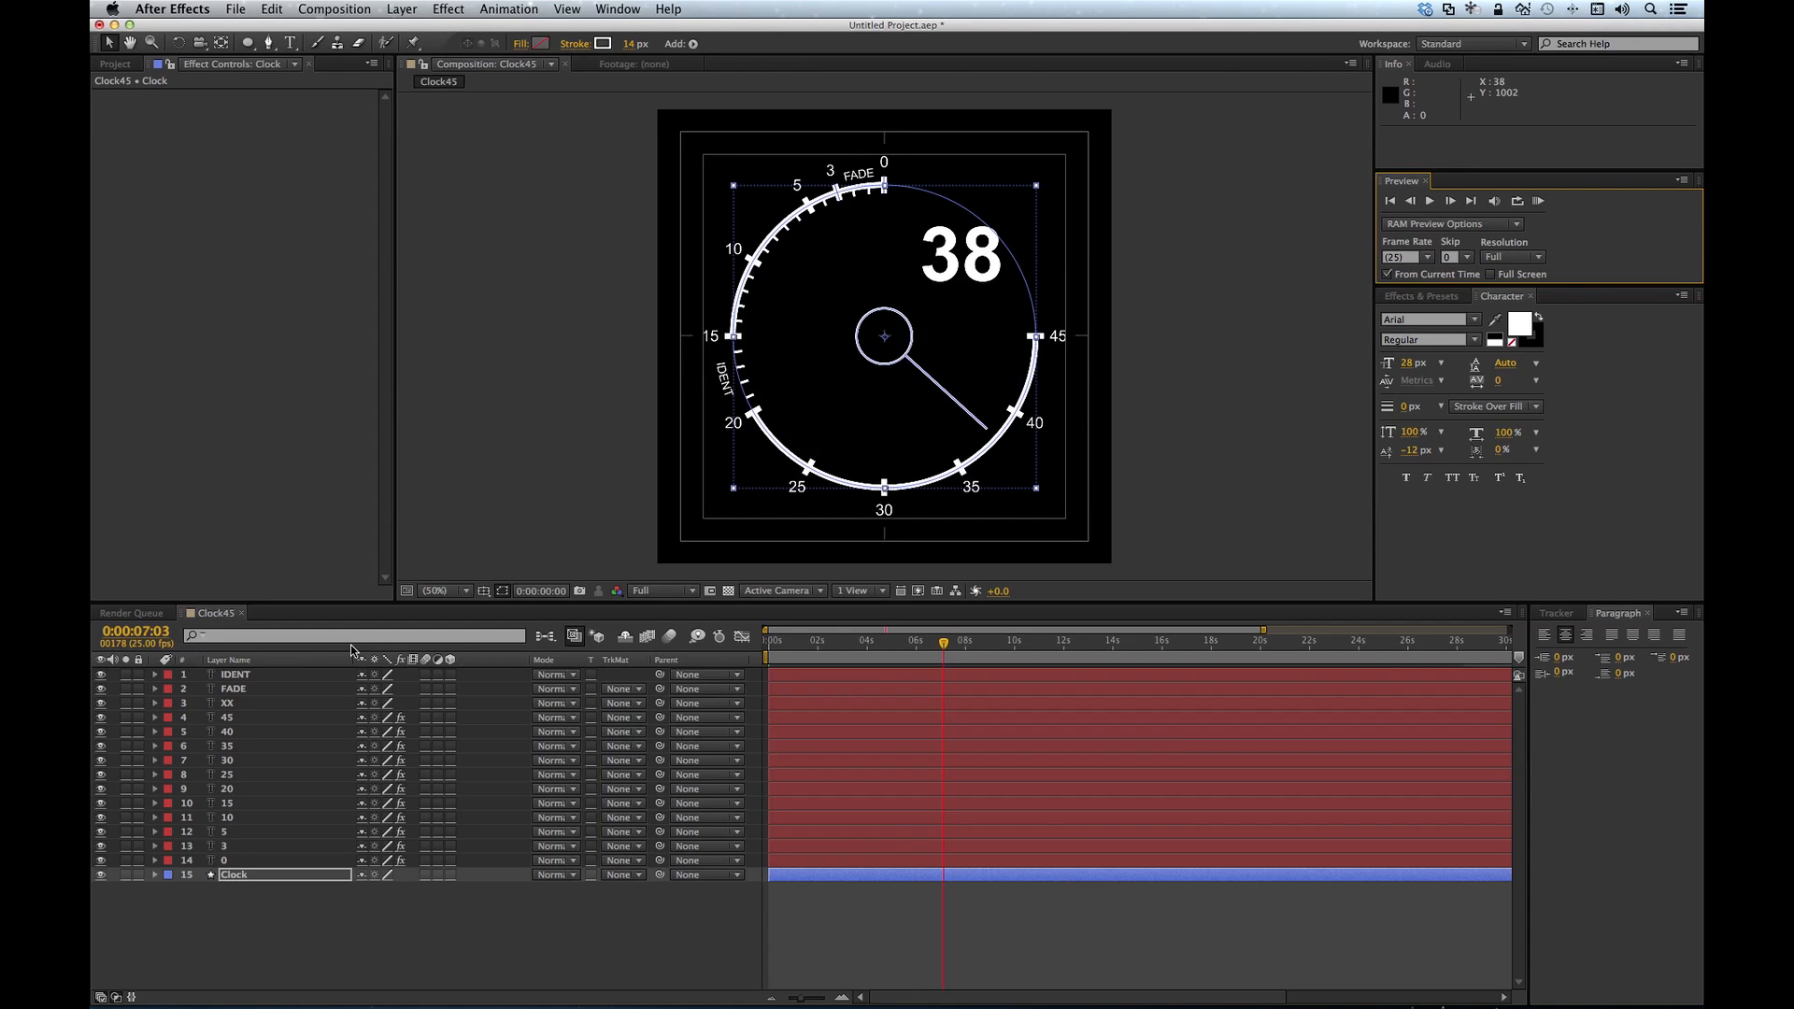
Step: Duplicate Ellipse 1 in the Clock layer's contents and move the copy above SecondHand
{"action": "left_click", "coordinate": [155, 874]}
{"action": "left_click", "coordinate": [236, 871]}
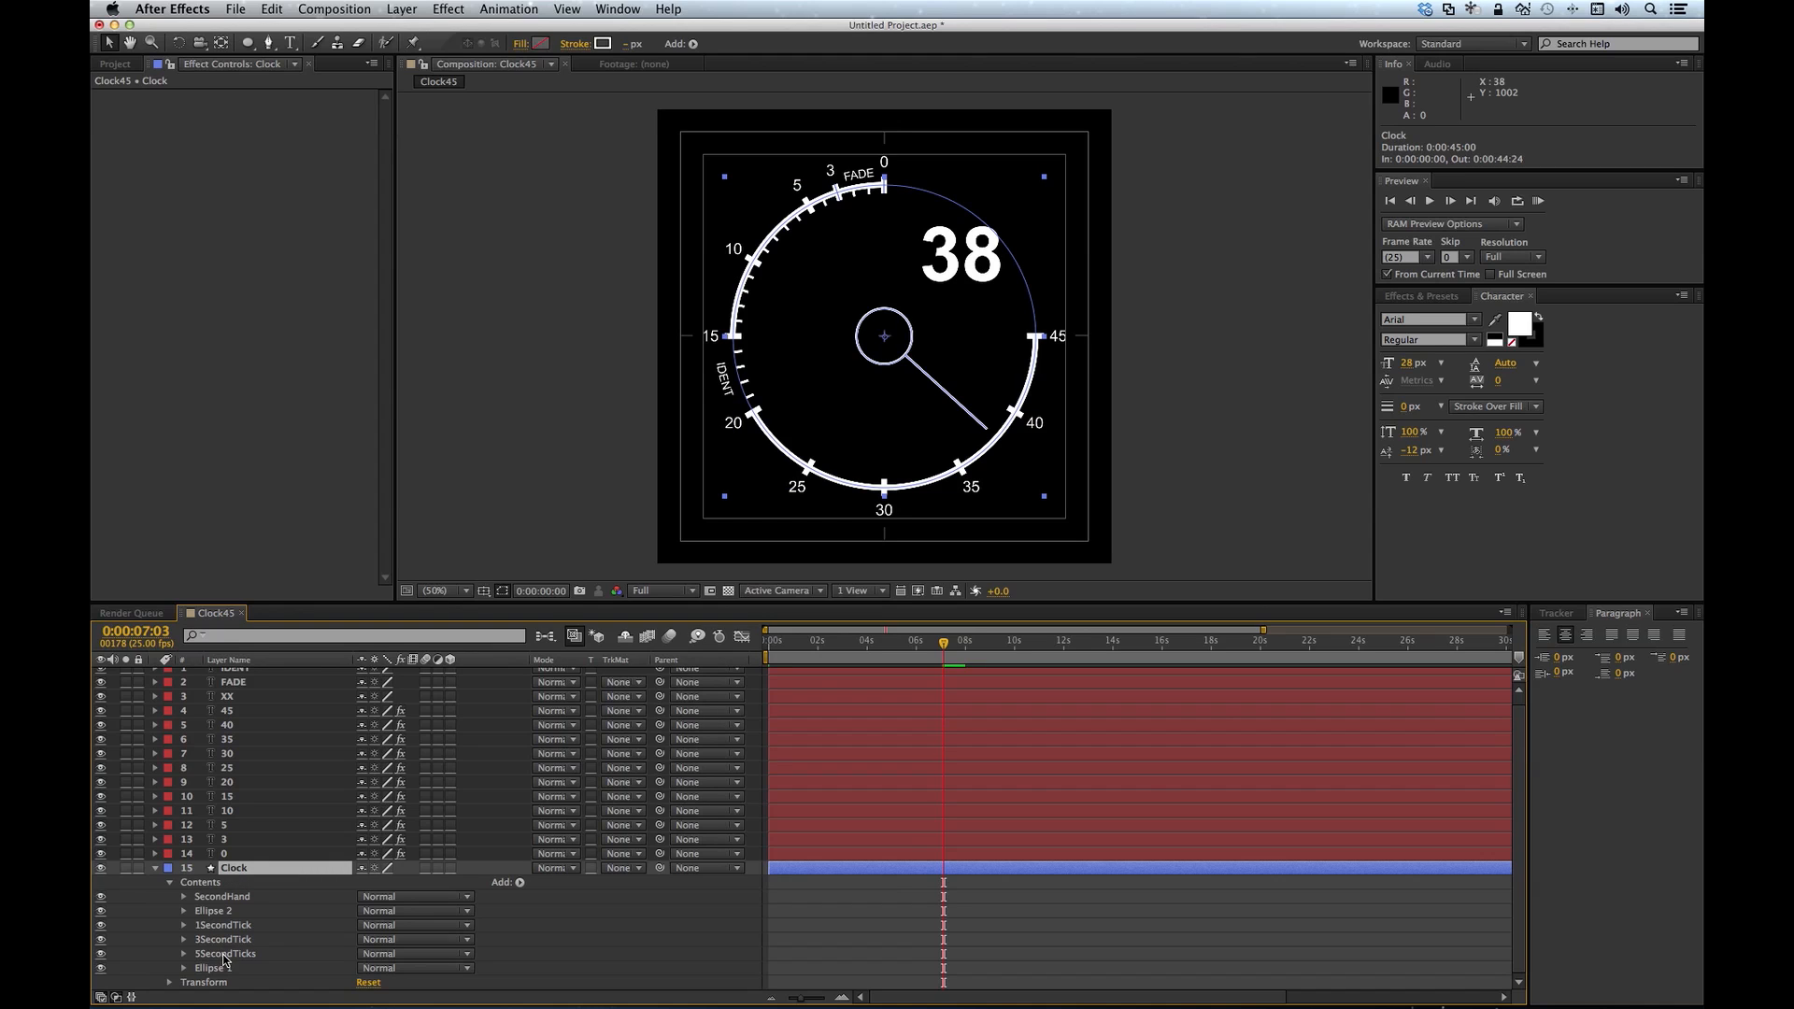
{"action": "left_click", "coordinate": [215, 968]}
{"action": "key", "text": "ctrl+d"}
{"action": "left_click_drag", "start_coordinate": [215, 968], "coordinate": [236, 897]}
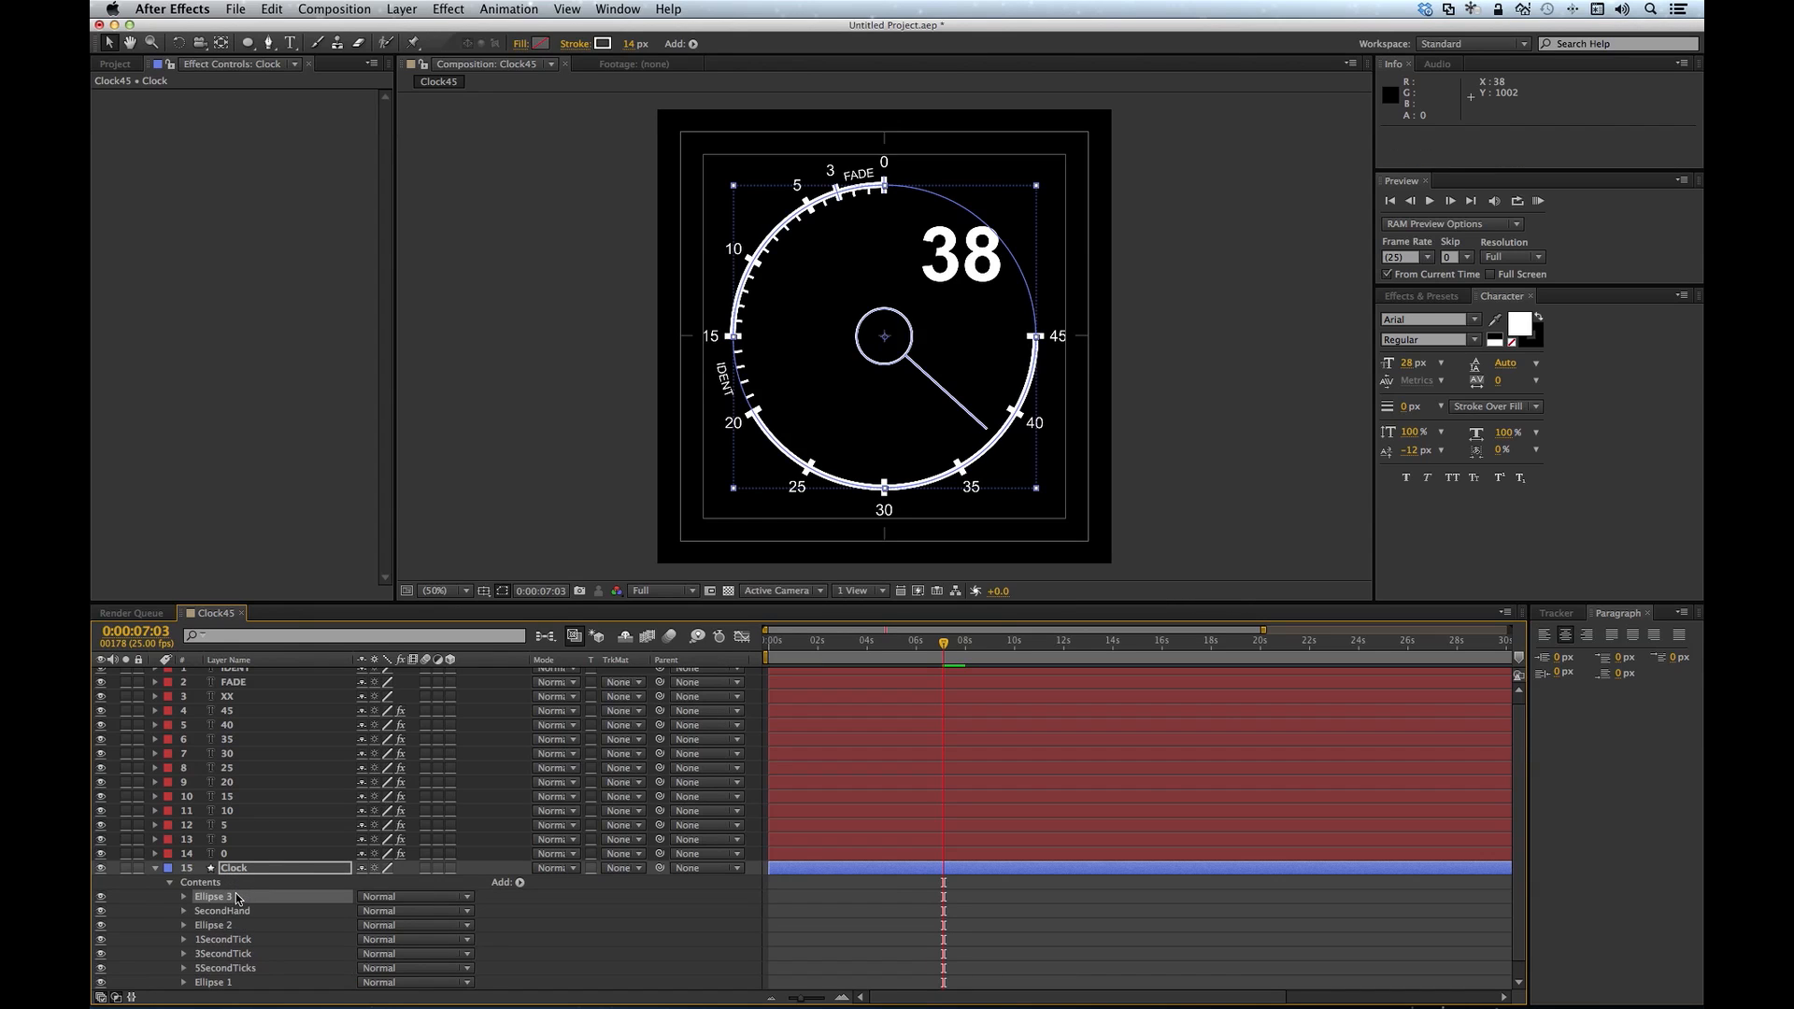
Step: Rename the duplicated ellipse group as GreenStroke
{"action": "key", "text": "Return"}
{"action": "type", "text": "C"}
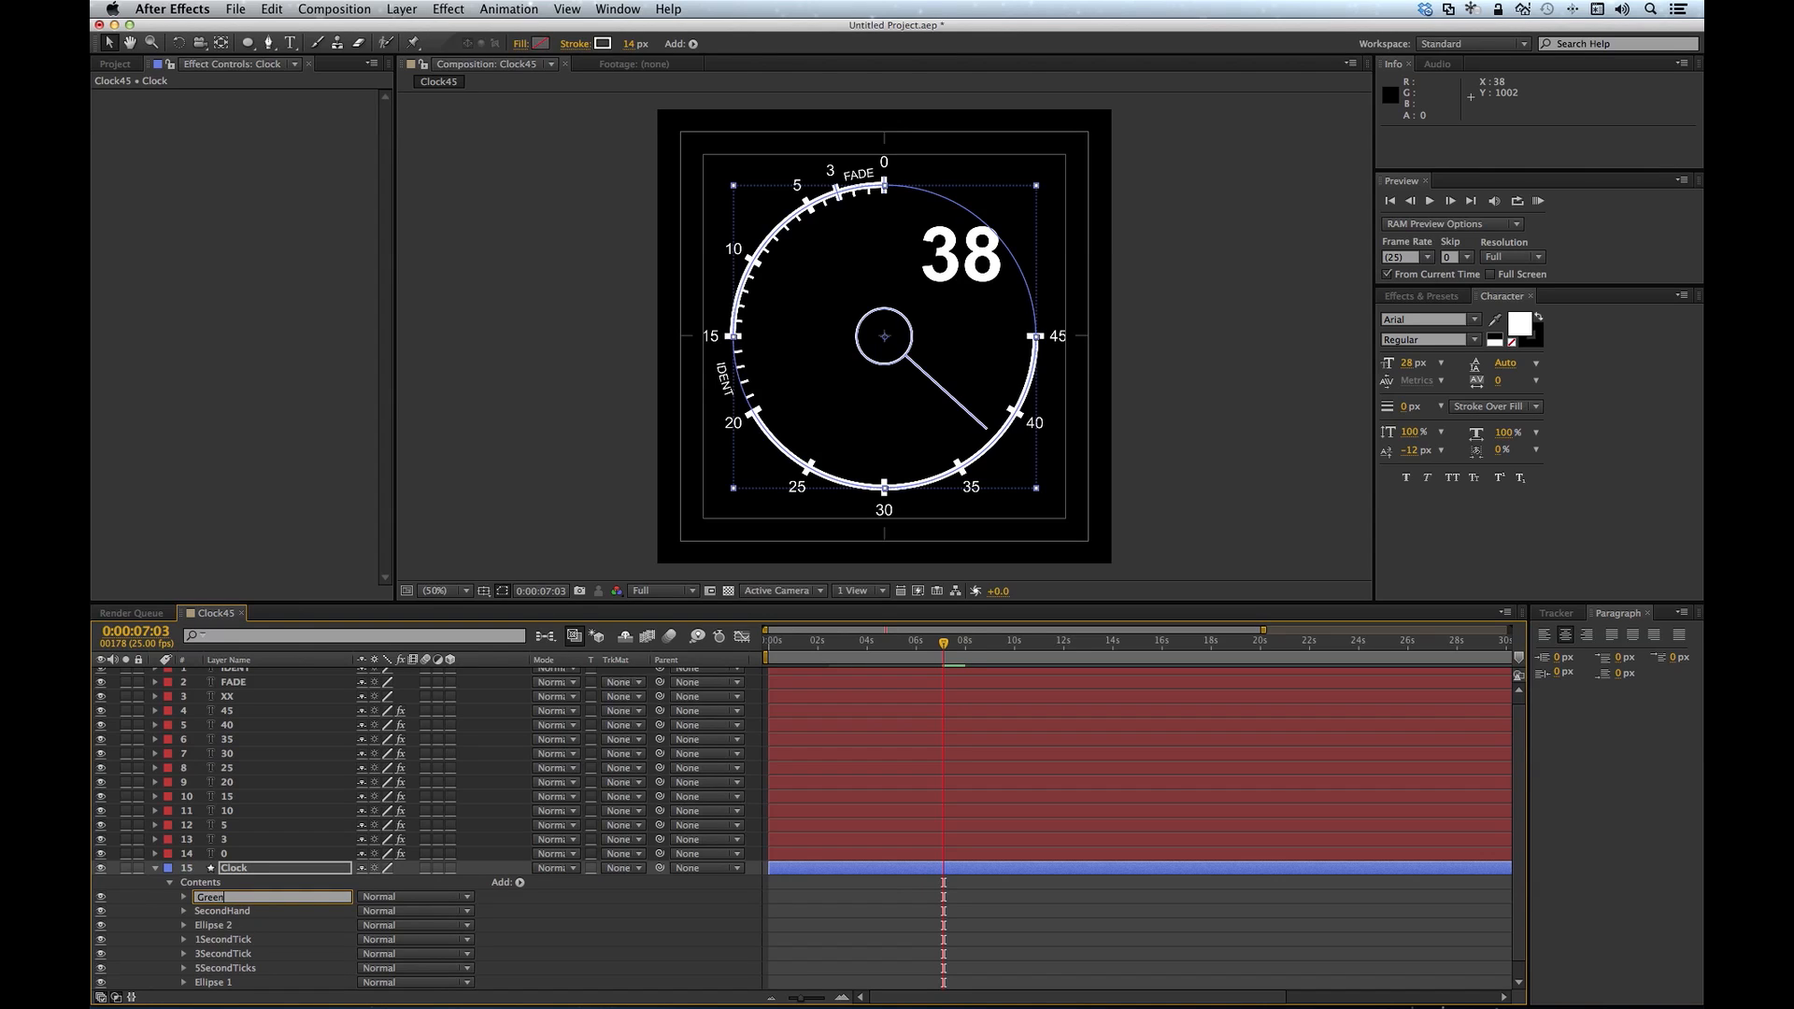
{"action": "type", "text": "reenStroke"}
{"action": "key", "text": "Return"}
Step: Set the color of Stroke 1 in GreenStroke to a fully saturated bright green
{"action": "left_click", "coordinate": [183, 897]}
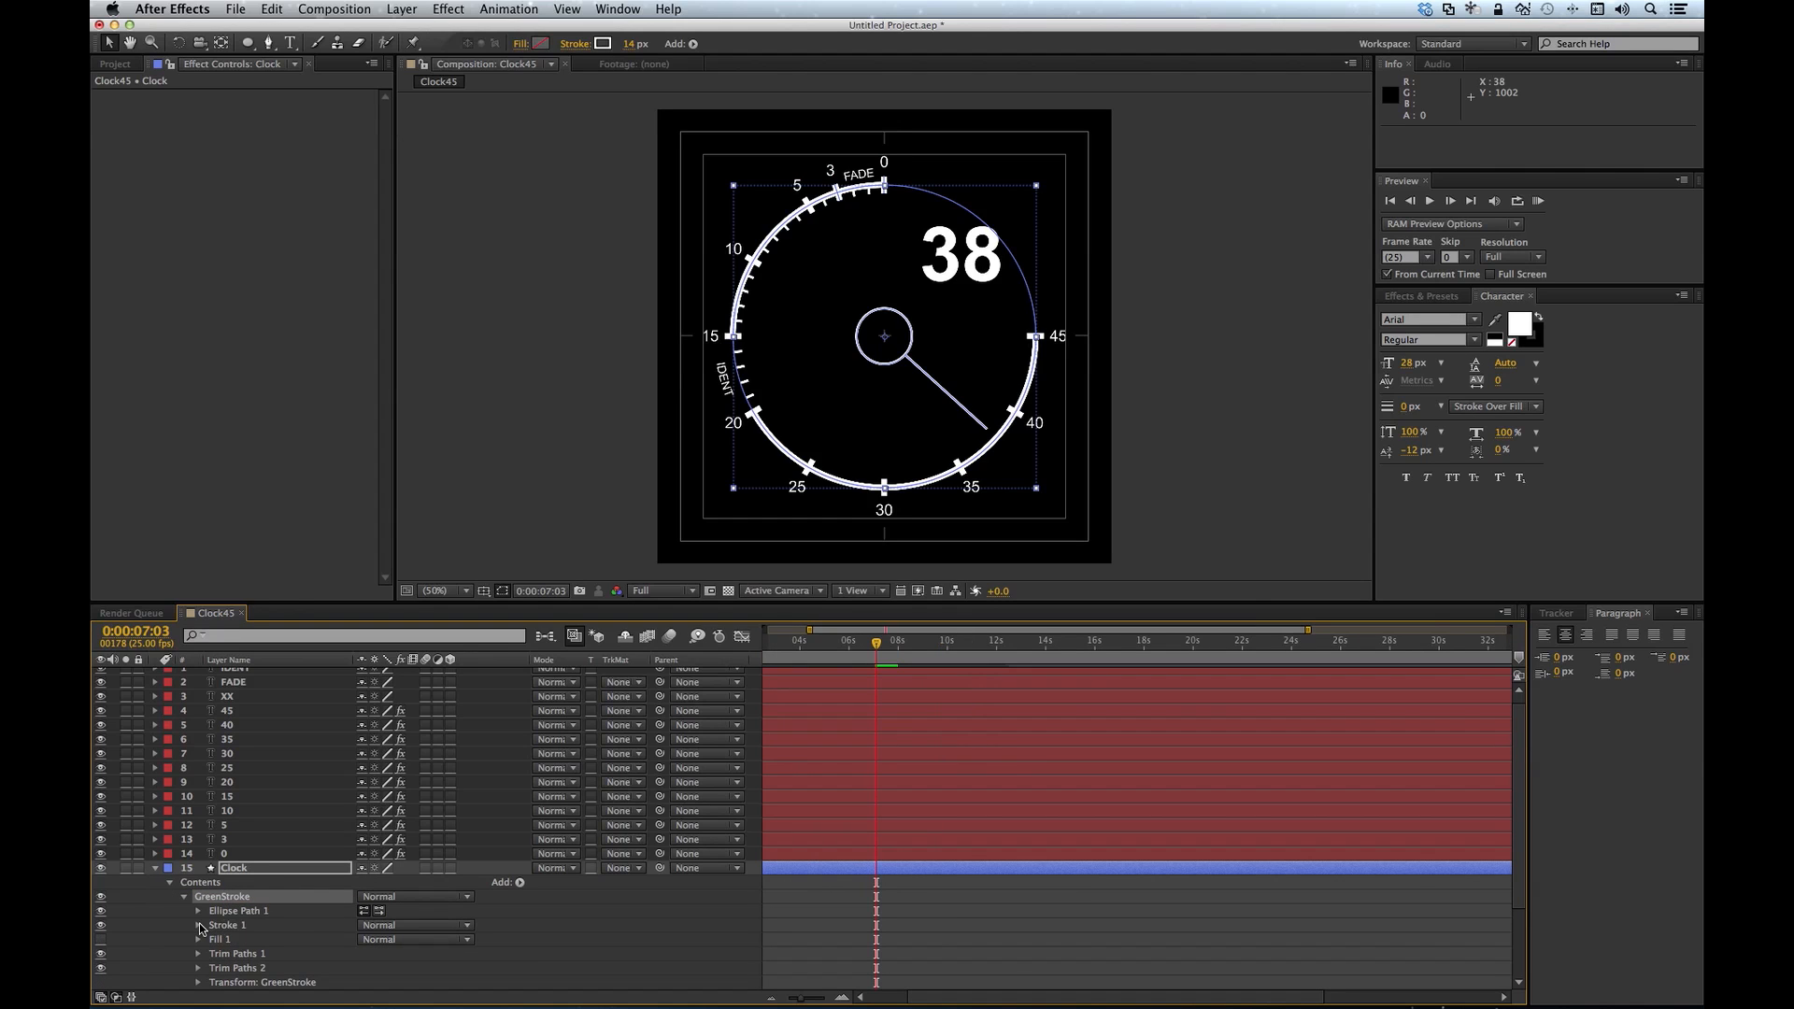
{"action": "left_click", "coordinate": [199, 925]}
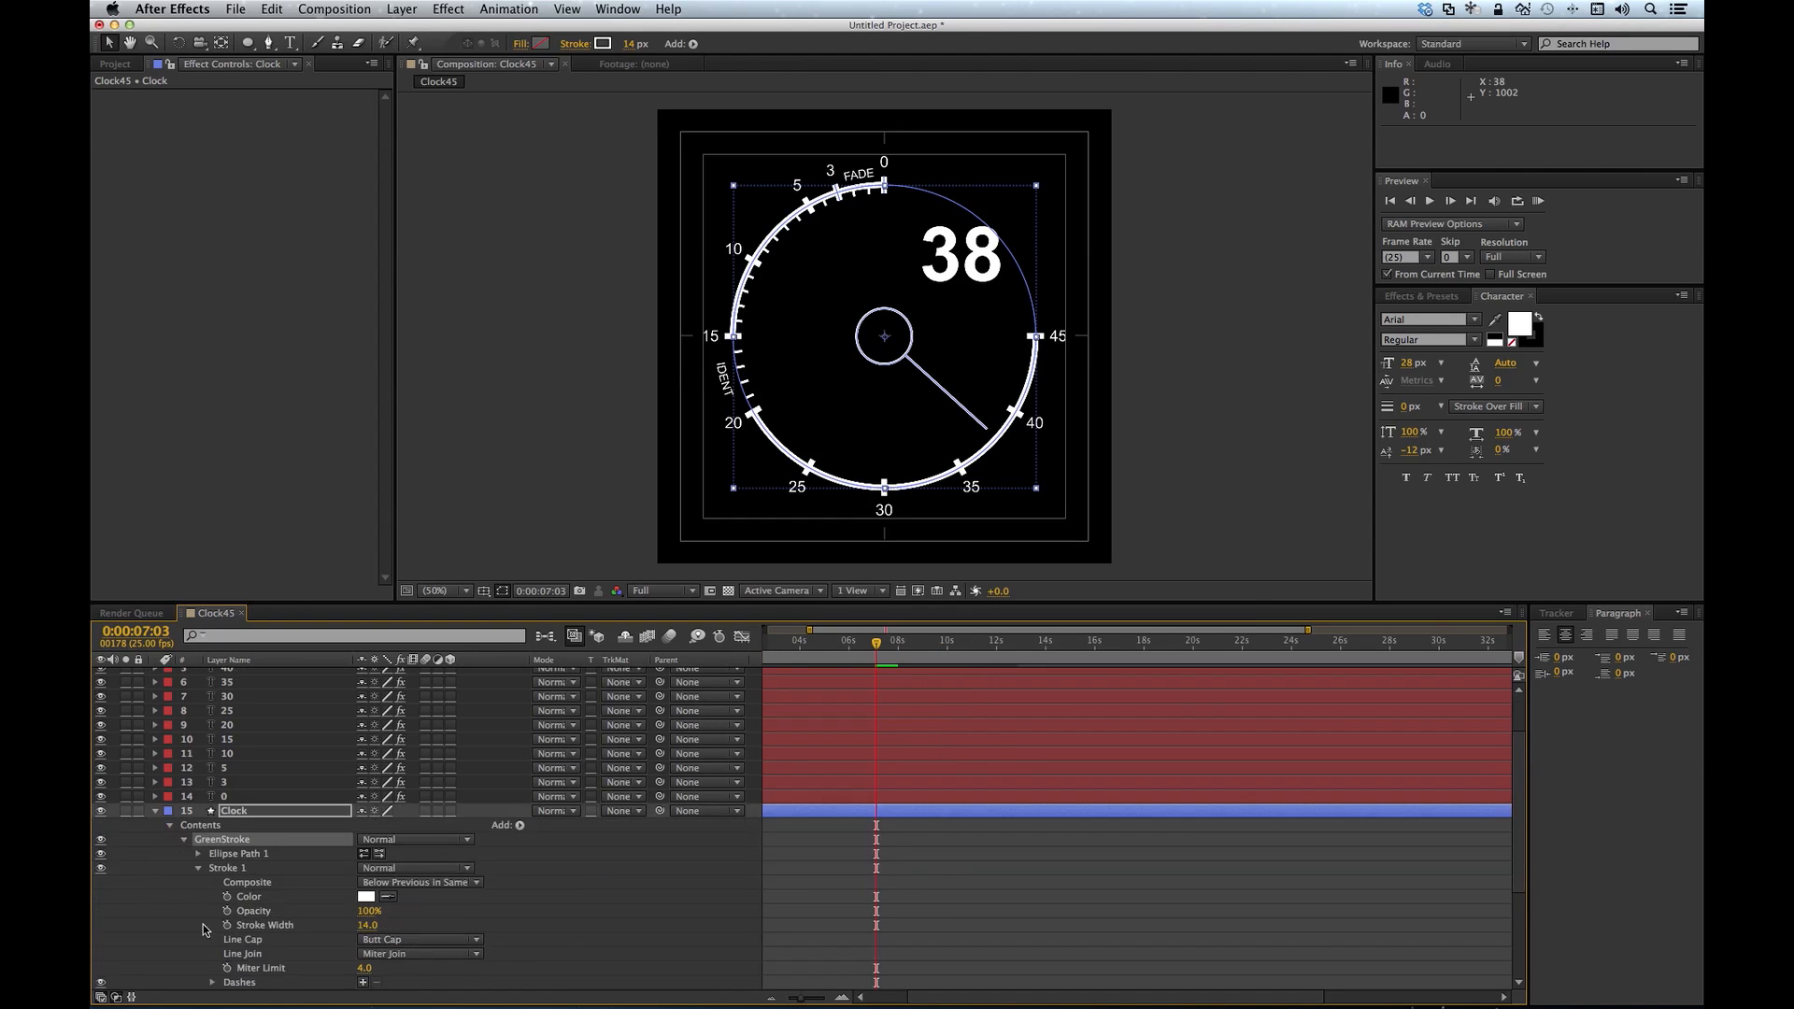
{"action": "left_click", "coordinate": [366, 897]}
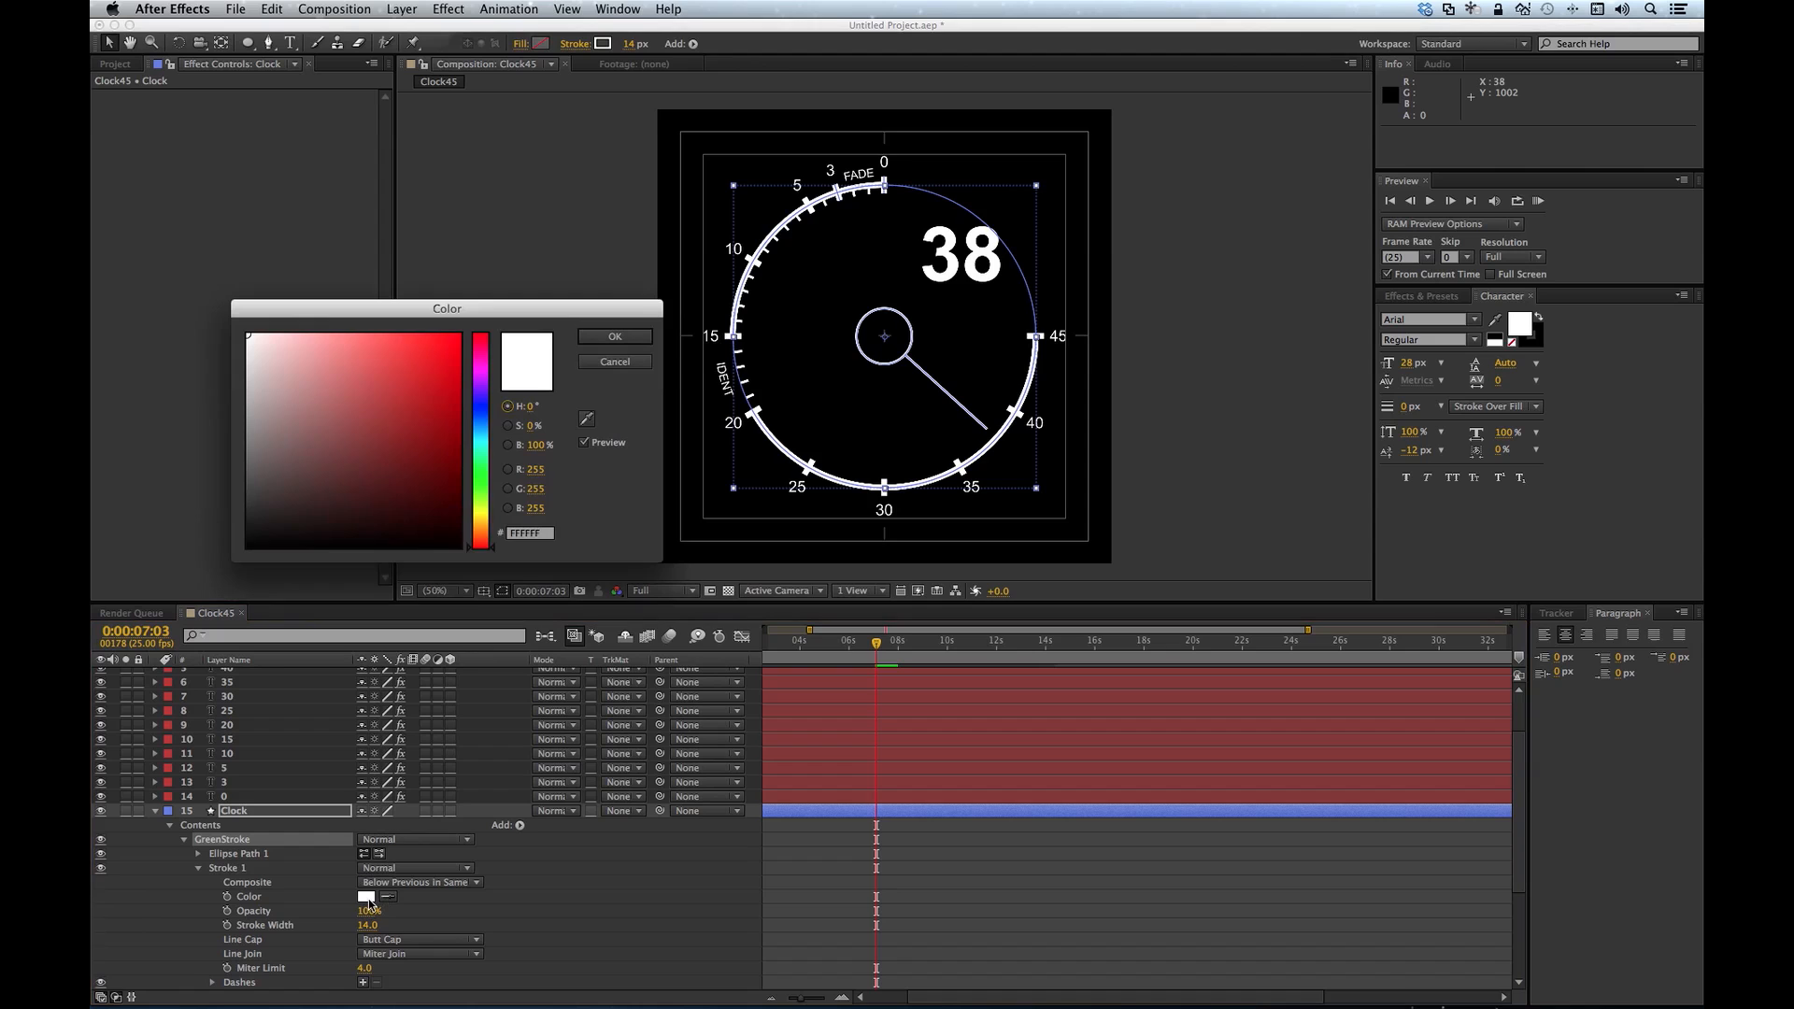
{"action": "left_click", "coordinate": [484, 482]}
{"action": "left_click", "coordinate": [460, 335]}
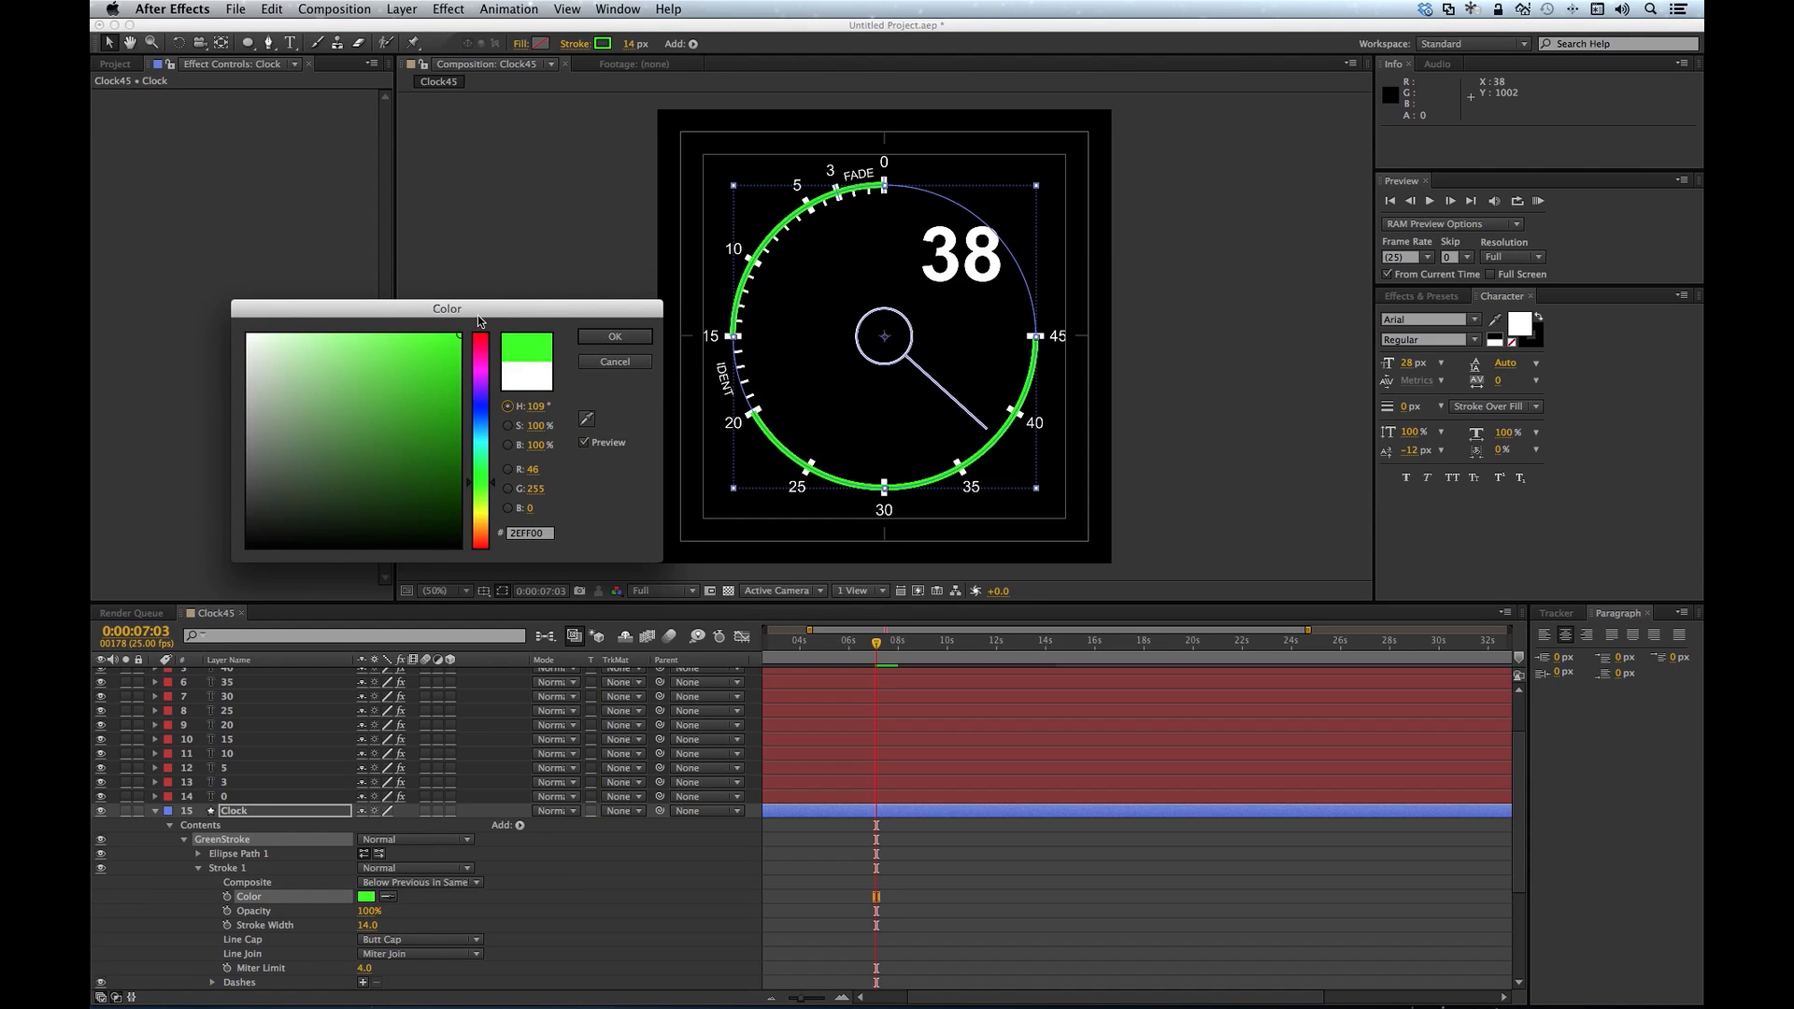
{"action": "key", "text": "Return"}
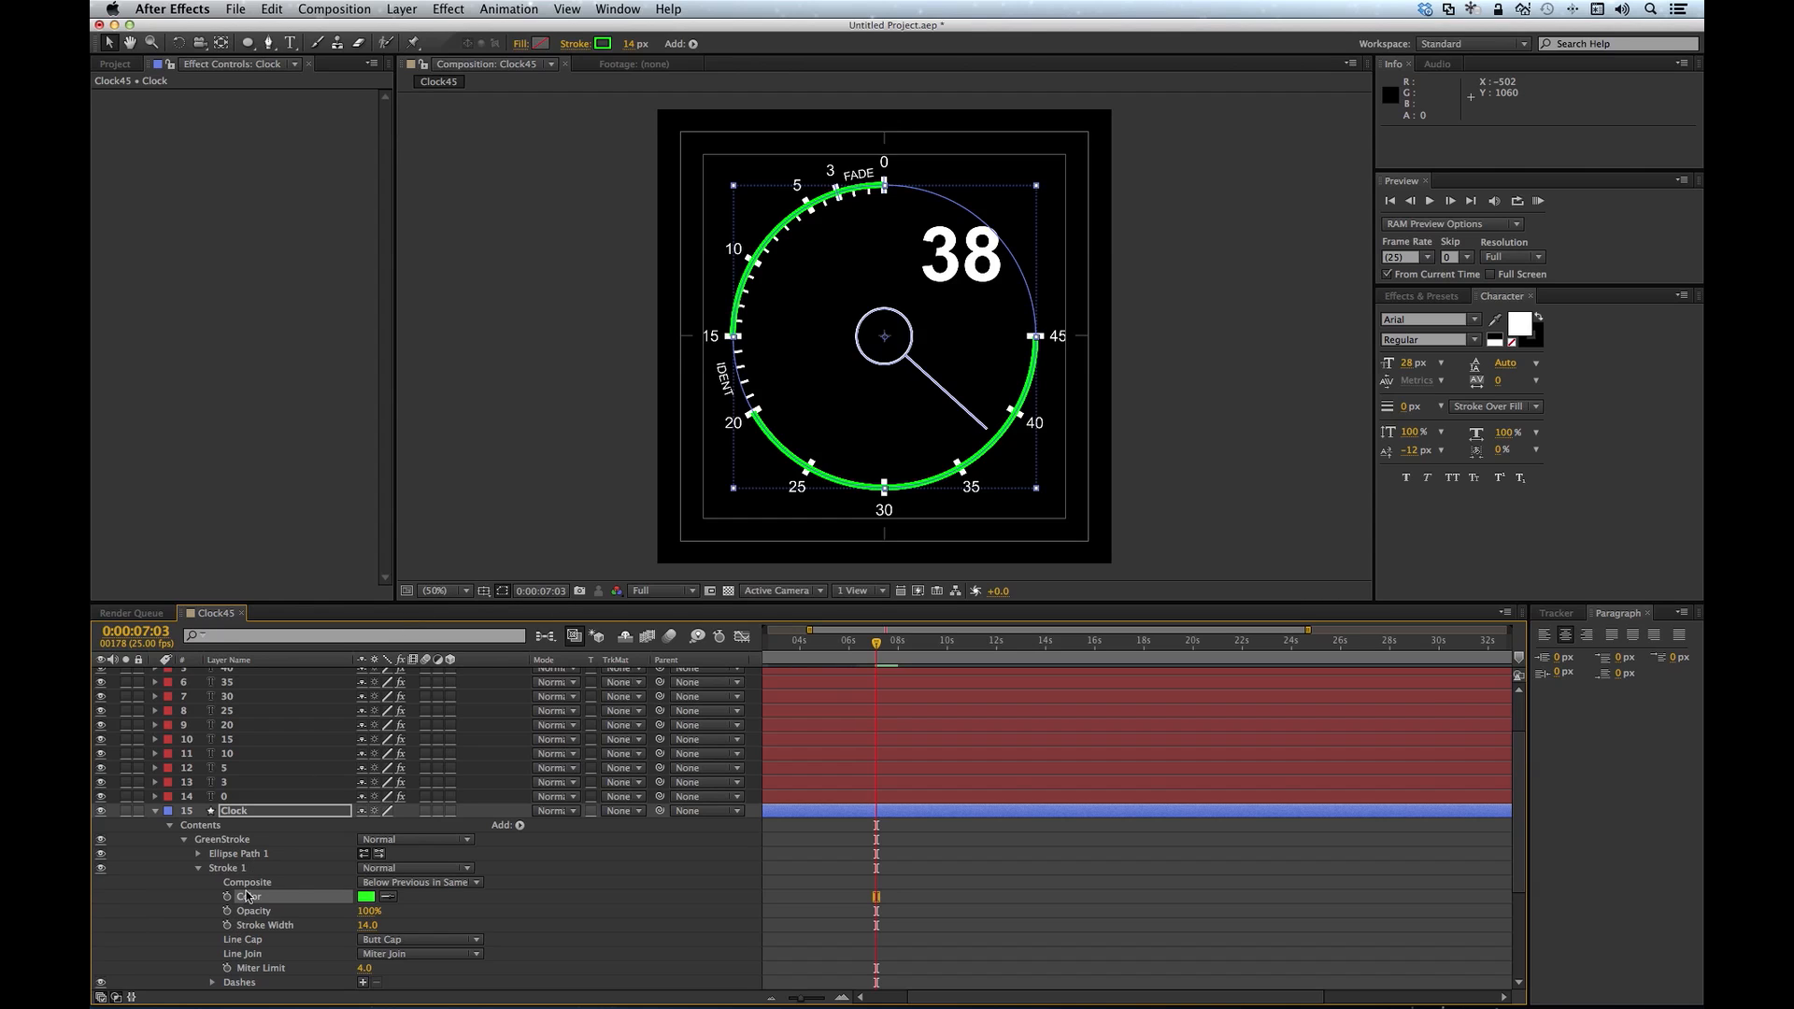
Step: Delete Trim Paths 2 from the GreenStroke group
{"action": "left_click", "coordinate": [198, 868]}
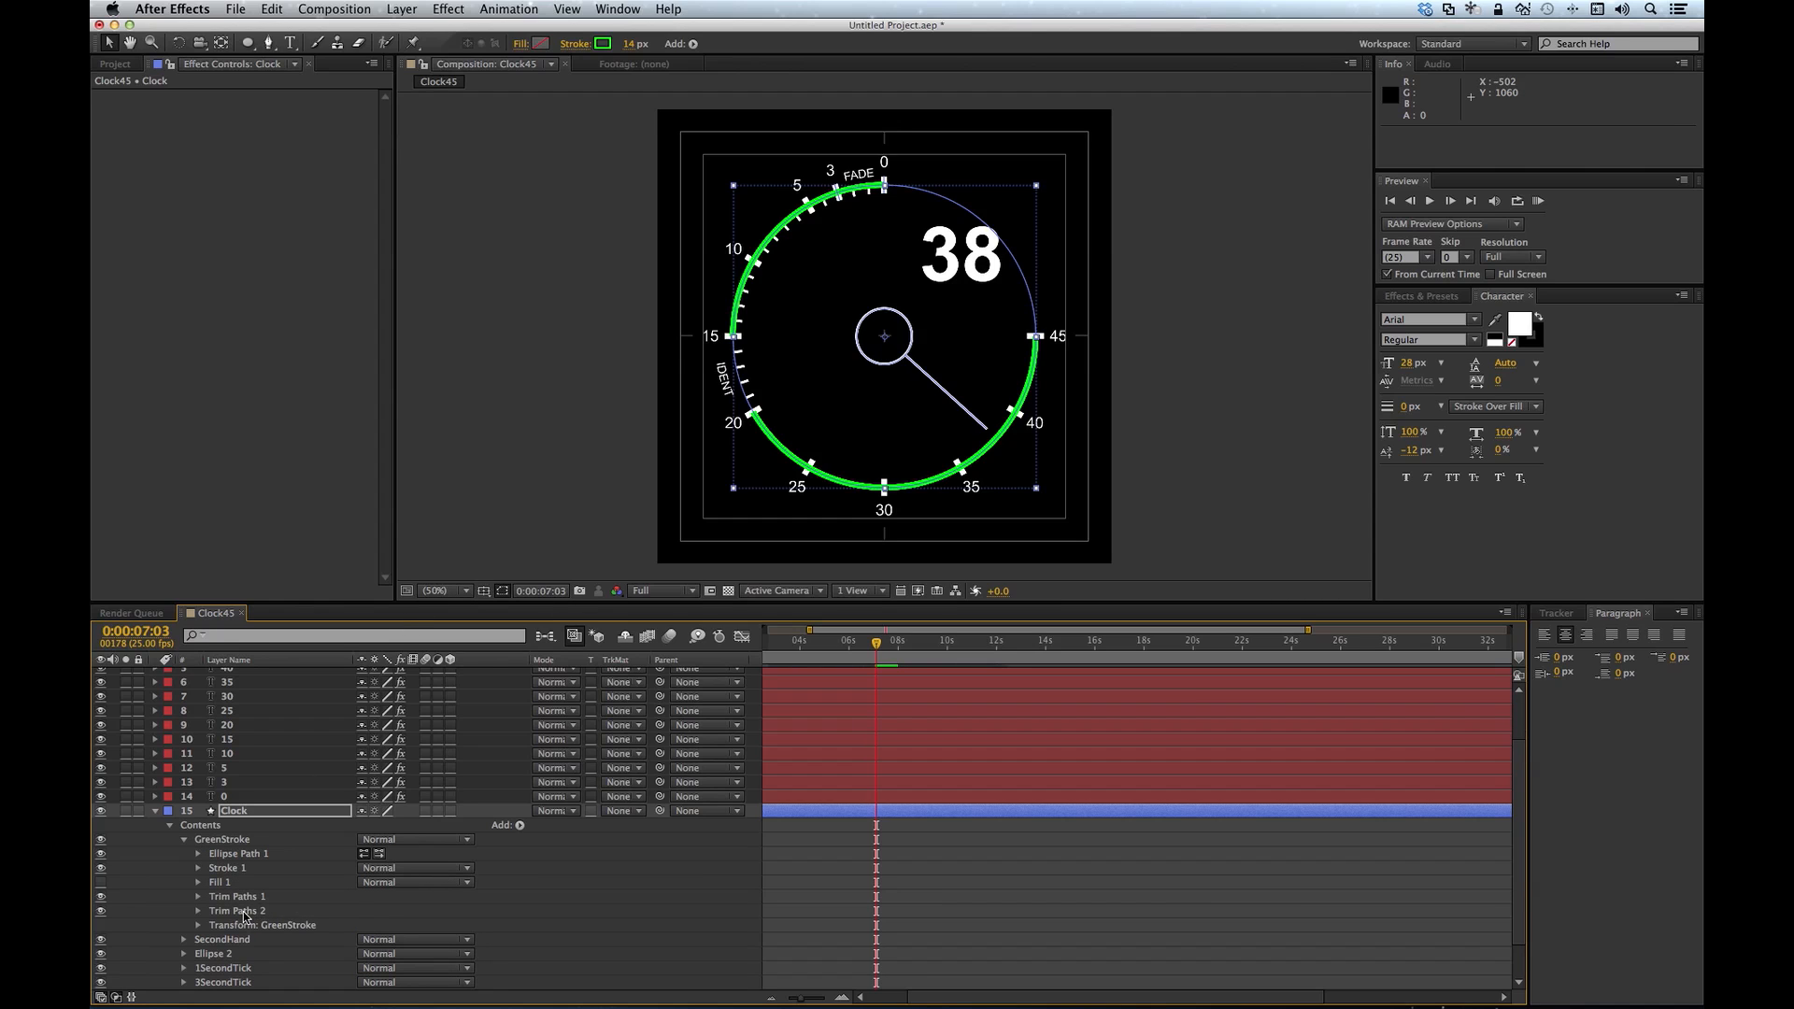
{"action": "left_click", "coordinate": [244, 915]}
{"action": "key", "text": "Delete"}
Step: Start an expression on GreenStroke's Trim Paths 1 End, defining start as that operator's Start property and increment=(100-start)/thisComp.duration;
{"action": "left_click", "coordinate": [198, 896]}
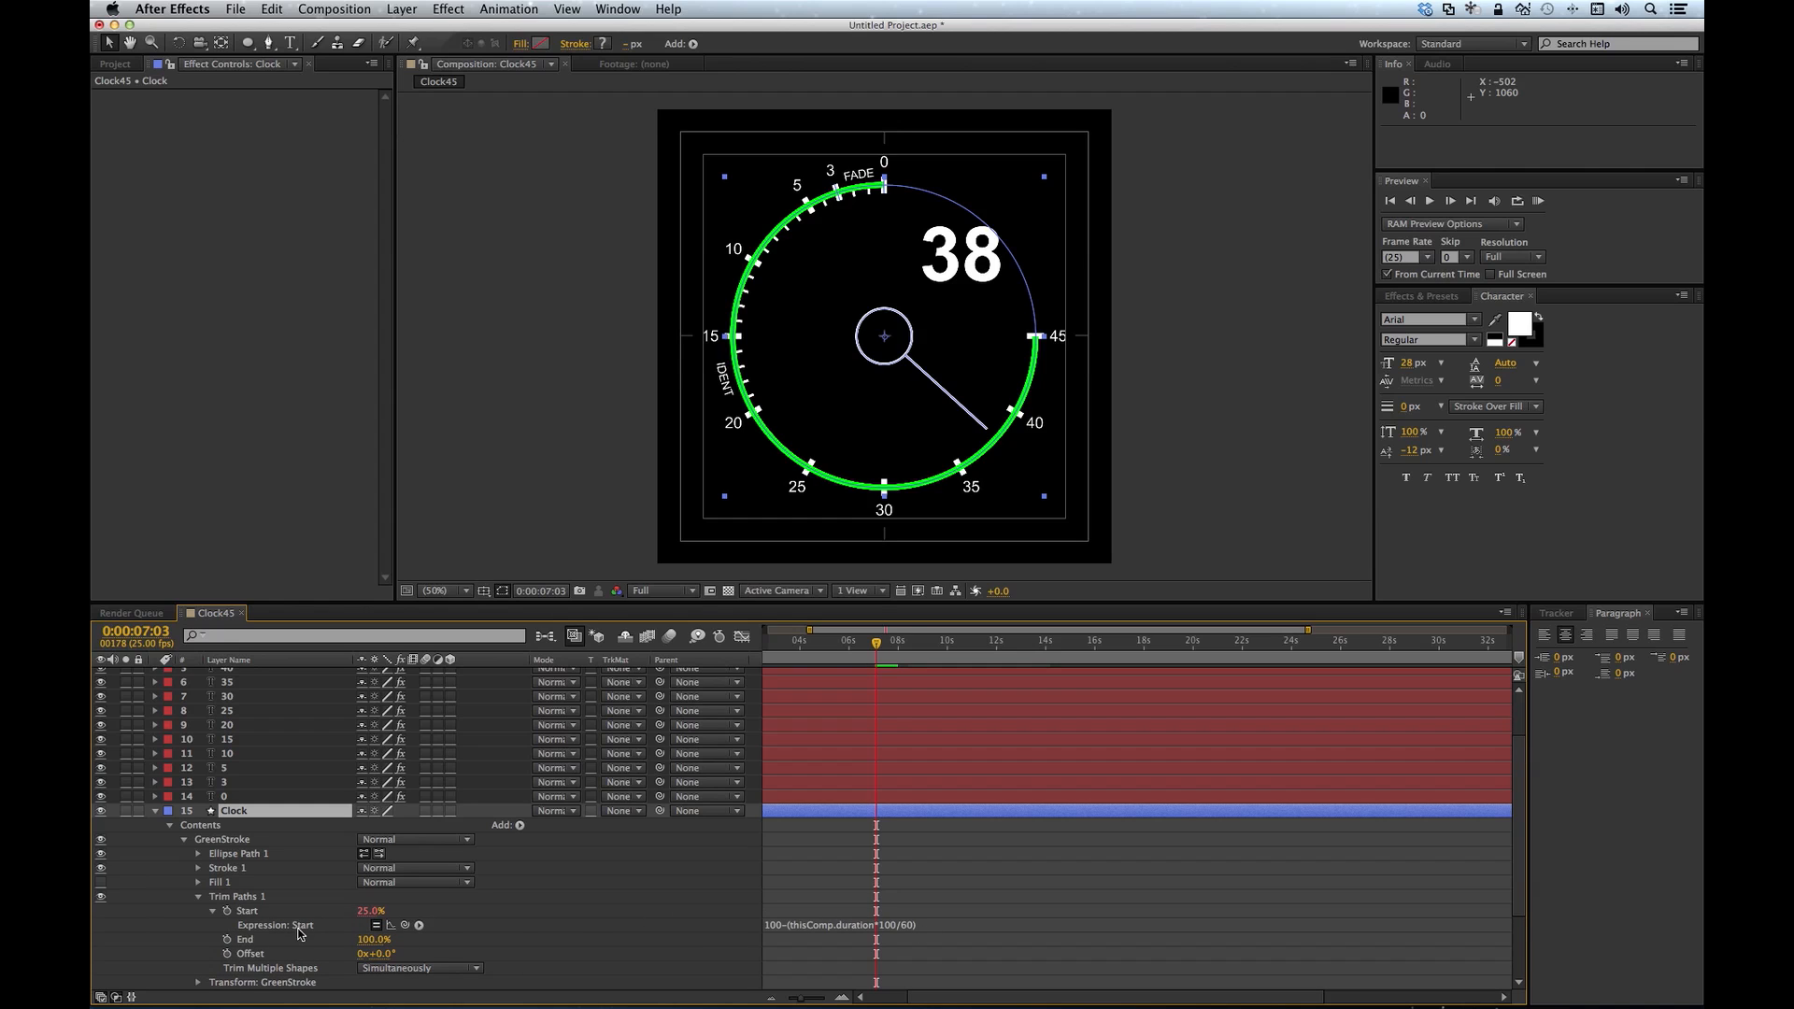
{"action": "left_click", "coordinate": [227, 940], "text": "alt"}
{"action": "type", "text": "start="}
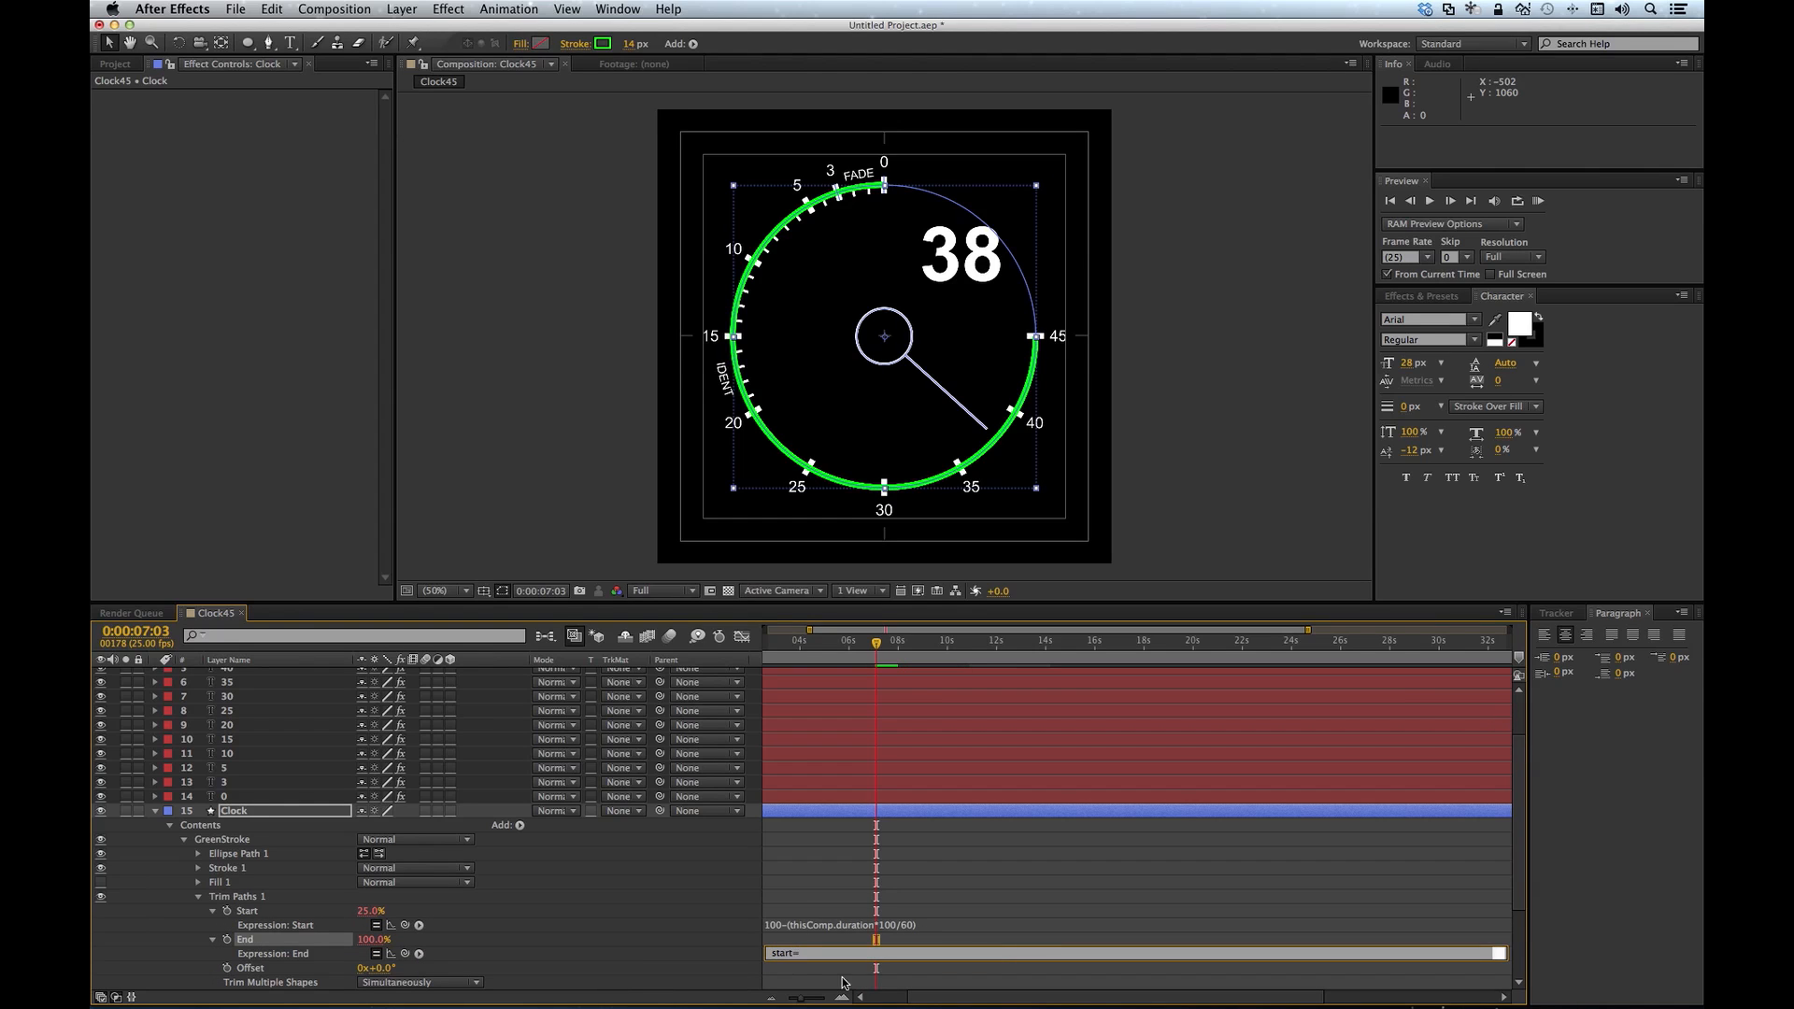
{"action": "left_click_drag", "start_coordinate": [405, 953], "coordinate": [259, 918]}
{"action": "type", "text": ";"}
{"action": "key", "text": "Return"}
{"action": "type", "text": "increment=(100-start)/thisComp"}
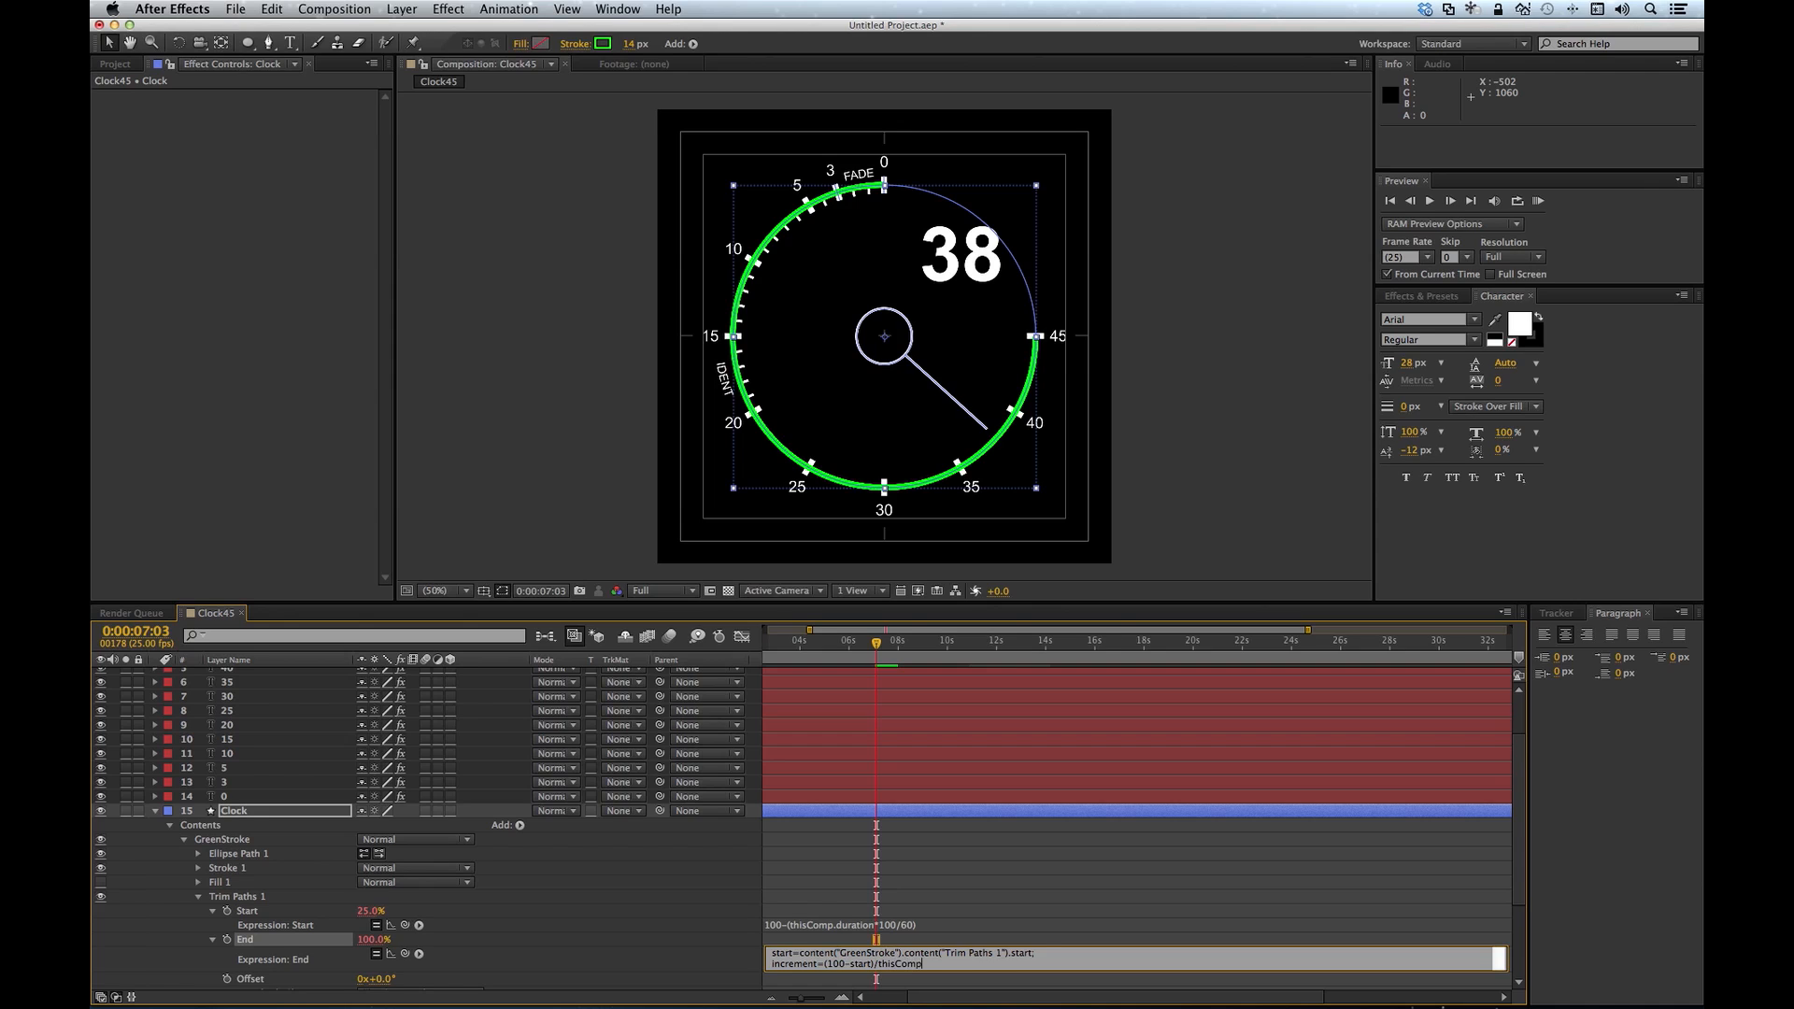
{"action": "type", "text": ".duration;"}
{"action": "key", "text": "Return"}
Step: Add the branch if (time < thisComp.duration -10) { start+(Math.floor(time)*increment); } to the End expression
{"action": "type", "text": "if (time < thisComp.duration"}
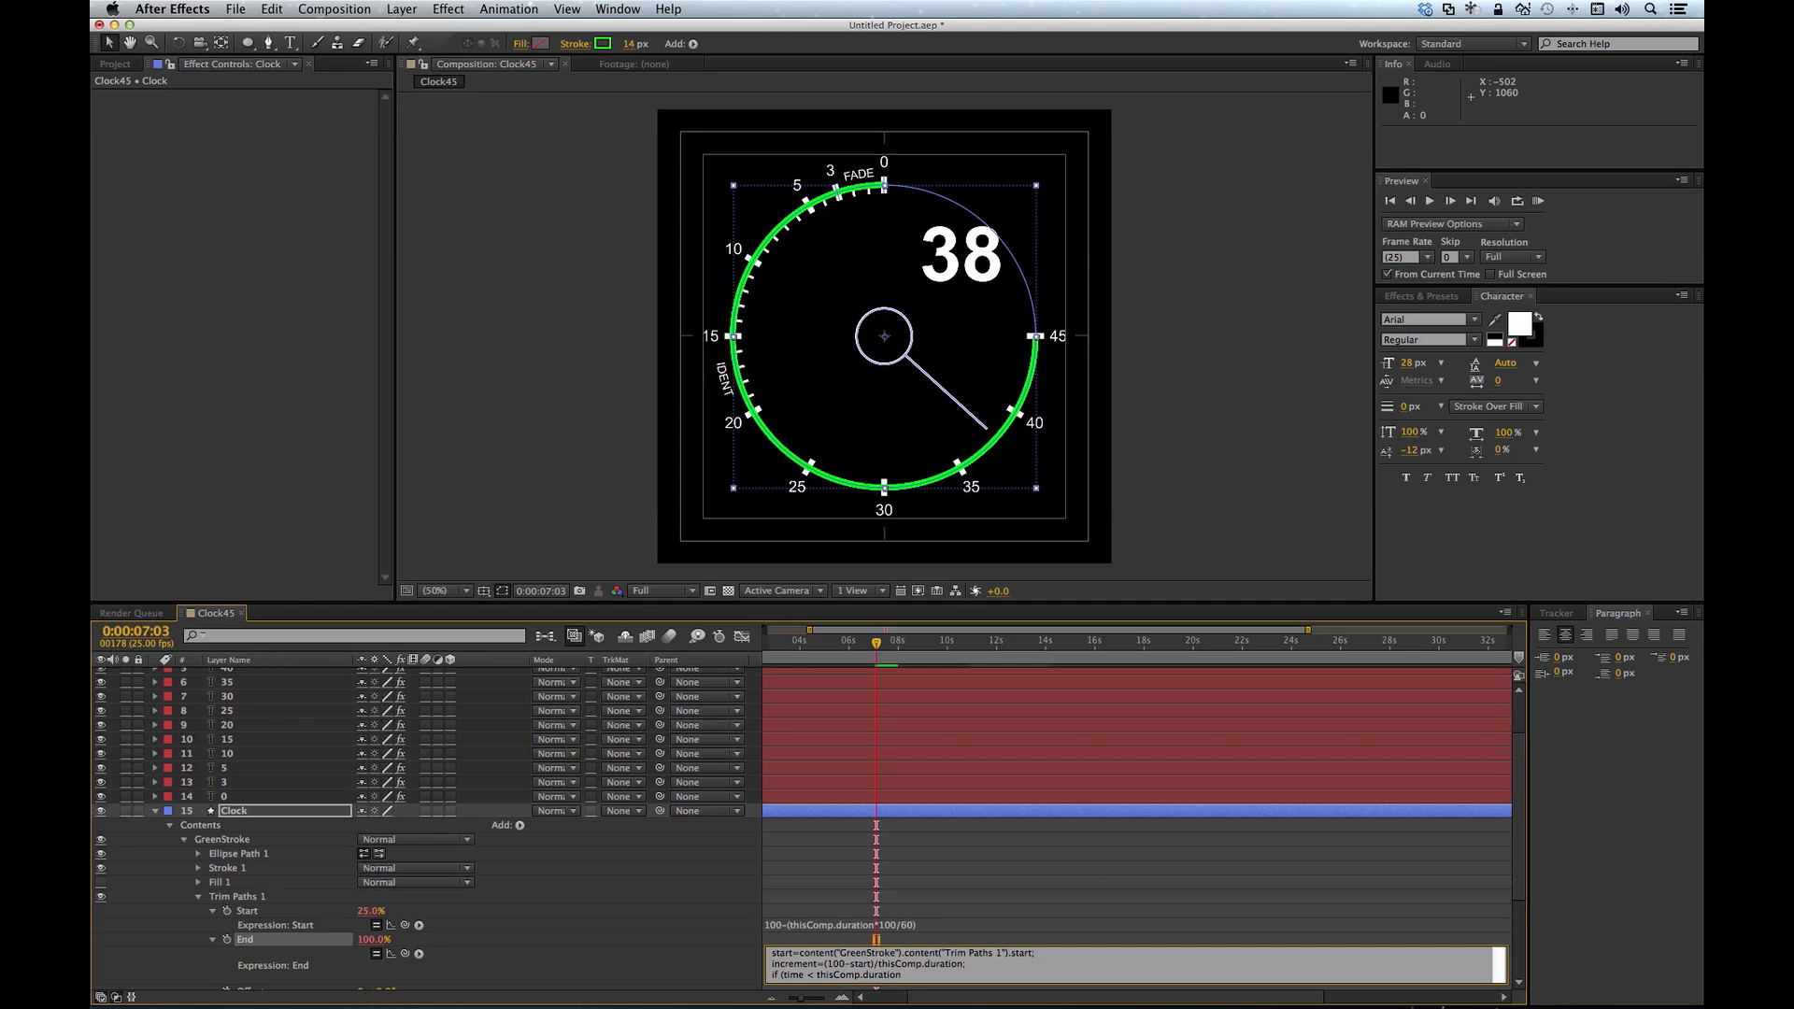
{"action": "type", "text": " -10) {"}
{"action": "key", "text": "Return"}
{"action": "key", "text": "Tab"}
{"action": "type", "text": "start"}
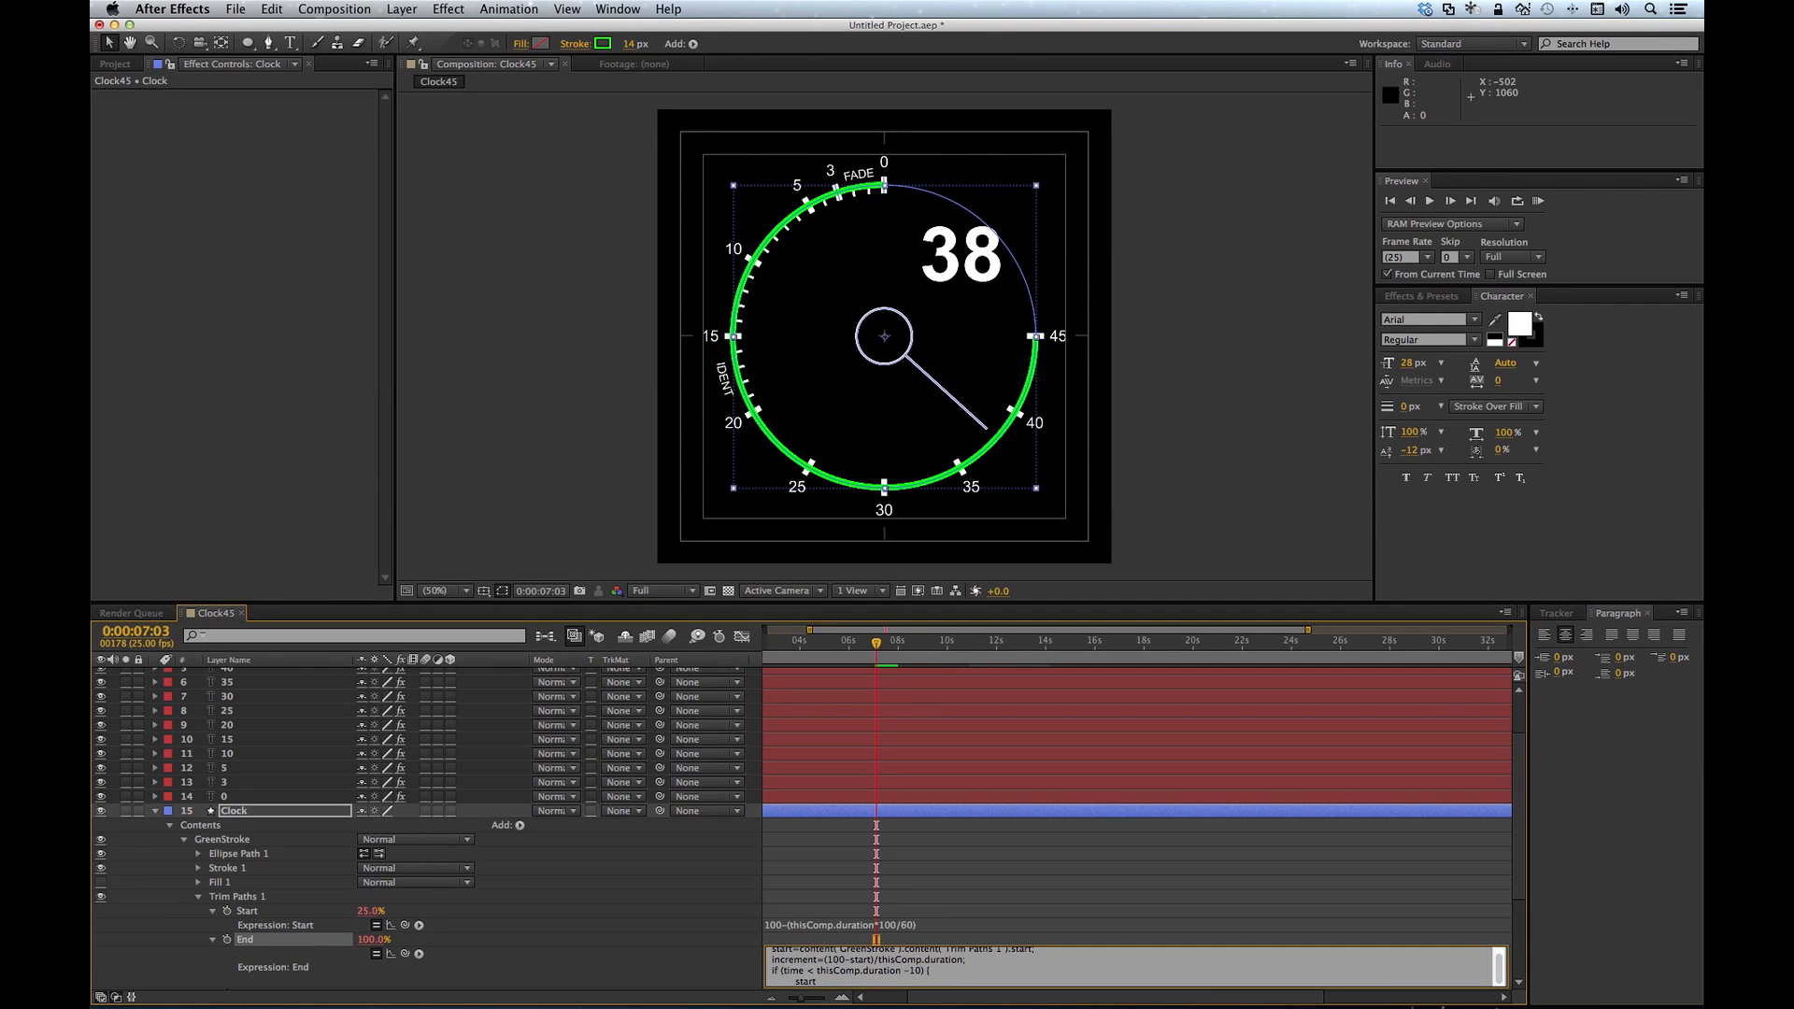
{"action": "type", "text": "+(Math.floor(time)*increment);"}
{"action": "key", "text": "Return"}
{"action": "type", "text": "}"}
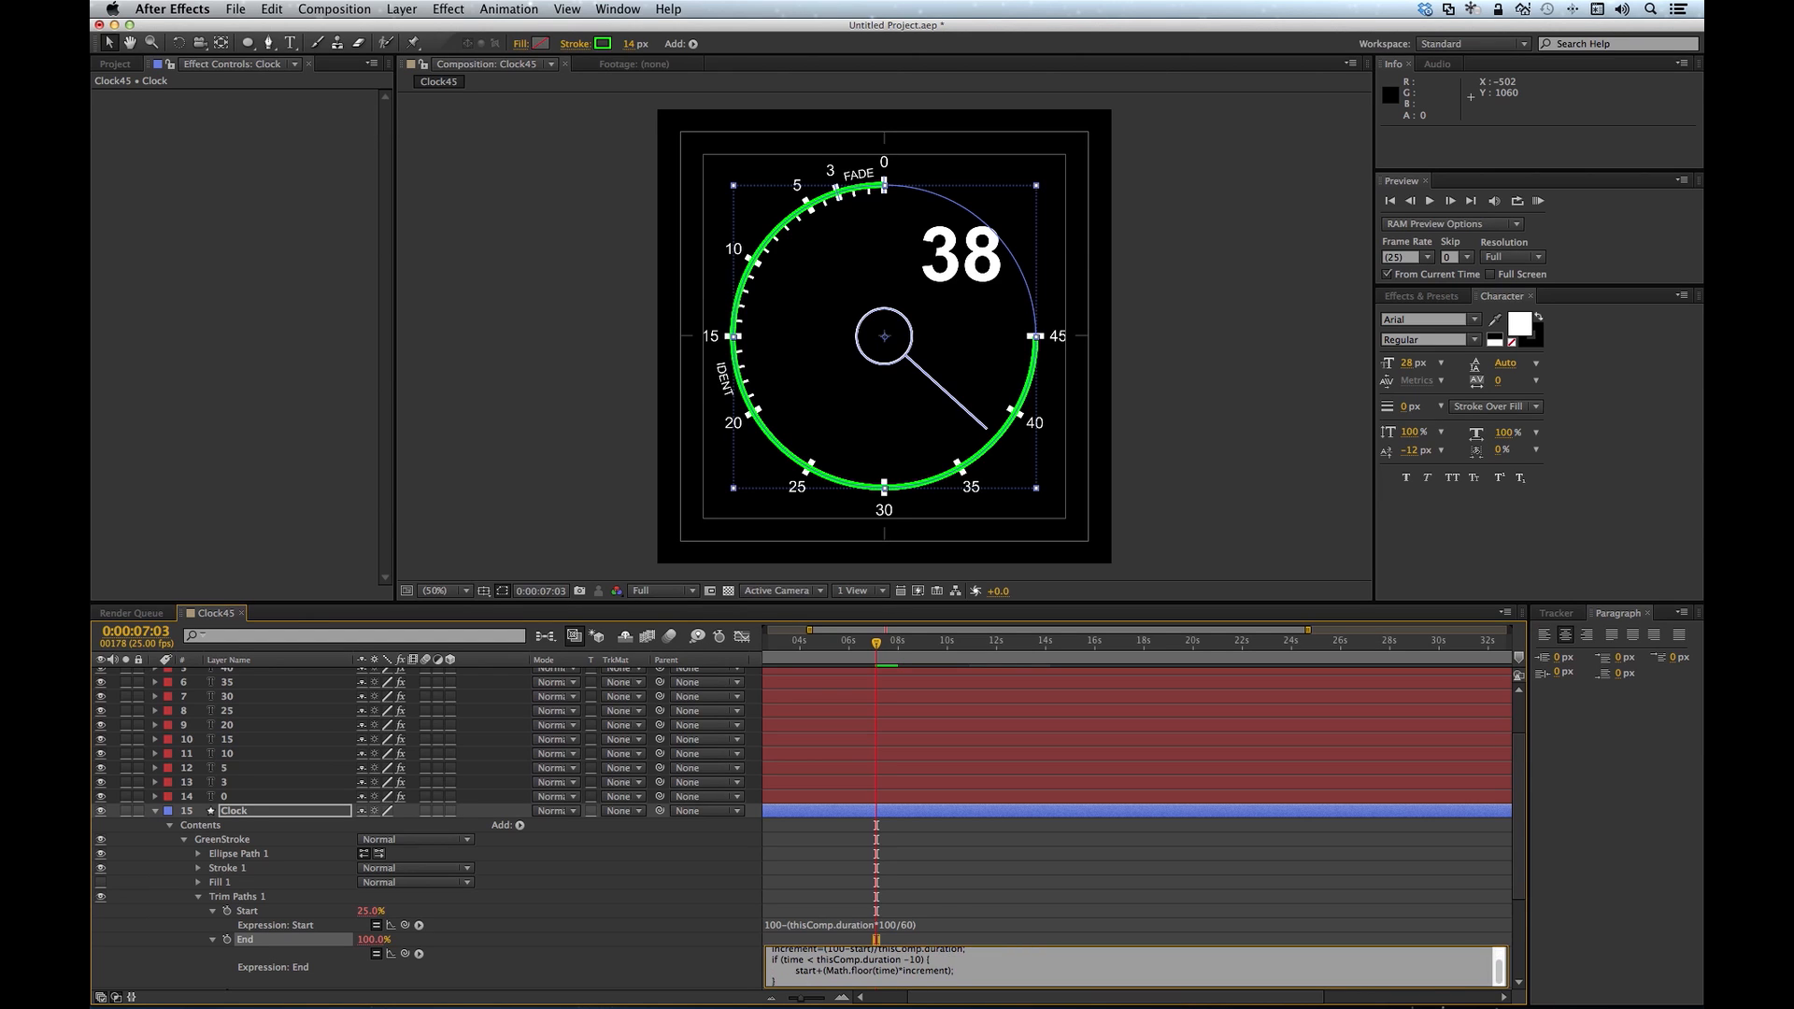
Step: Add an else branch containing start=((thisComp.duration-10)*increment); and commit the End expression
{"action": "type", "text": " else {"}
{"action": "key", "text": "Return"}
{"action": "key", "text": "Tab"}
{"action": "type", "text": "start=((thisC"}
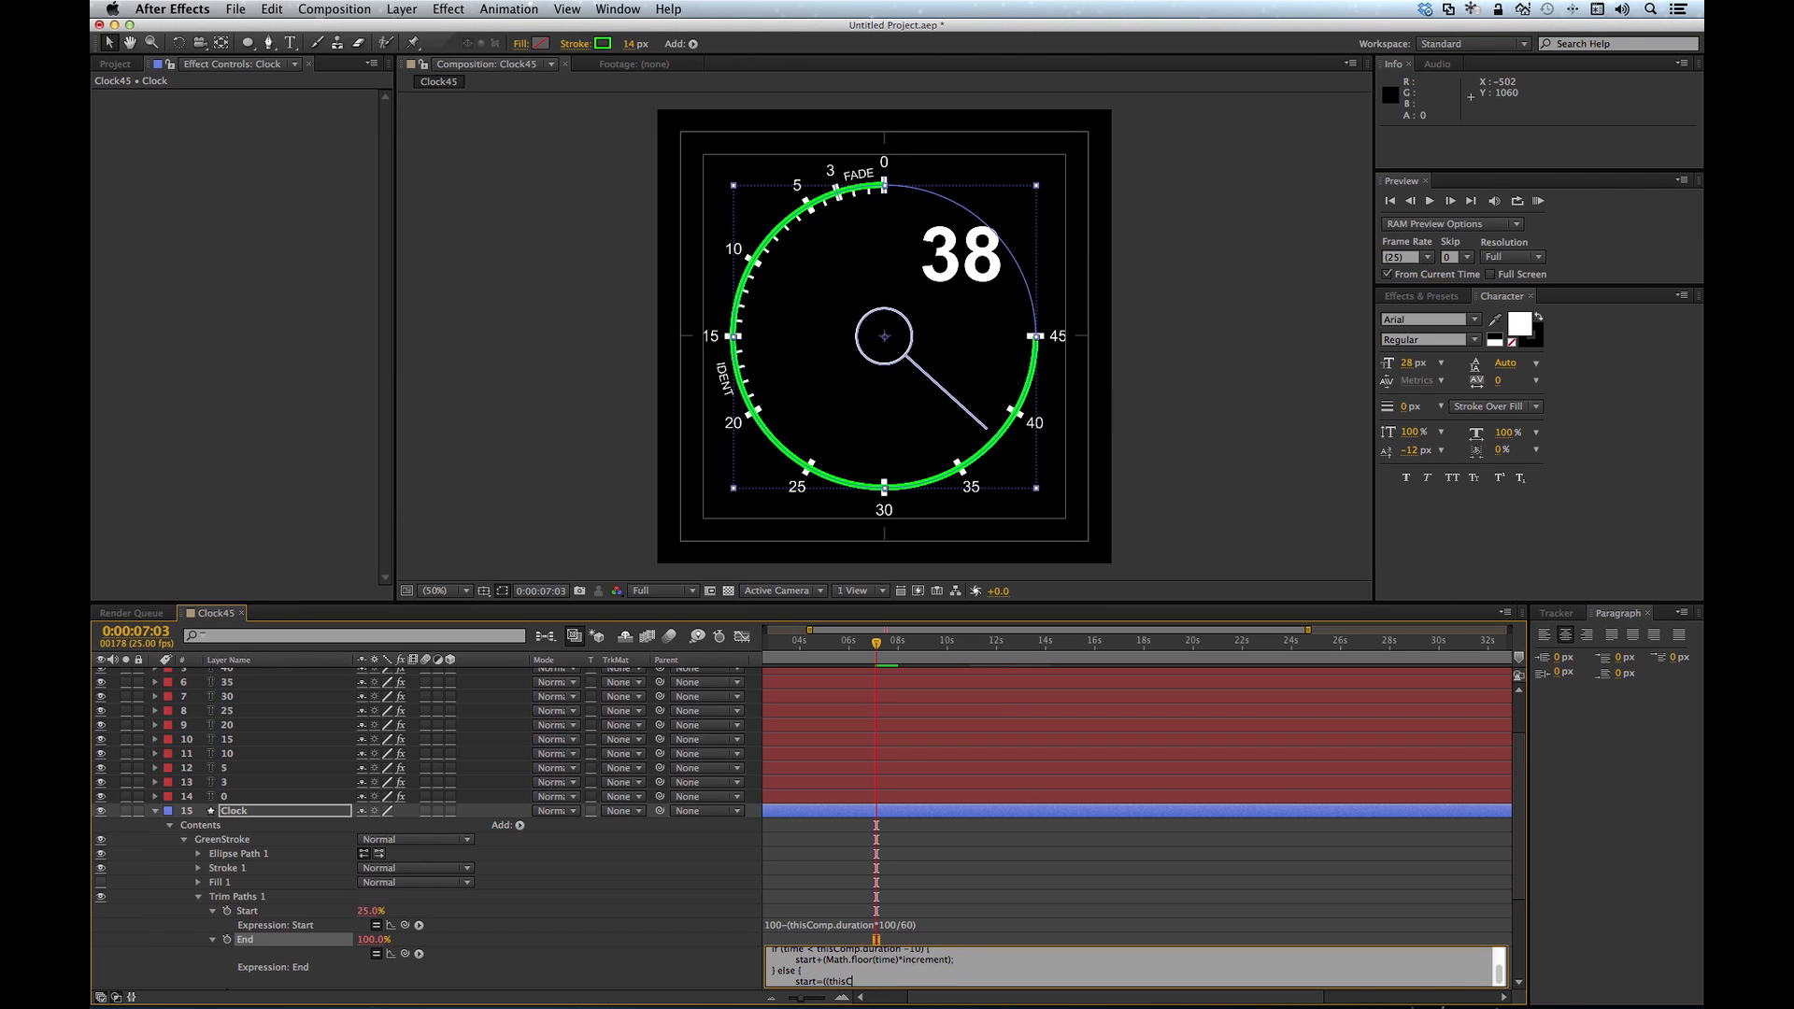
{"action": "type", "text": "omp.duration-10)*increment);"}
{"action": "key", "text": "KP_Enter"}
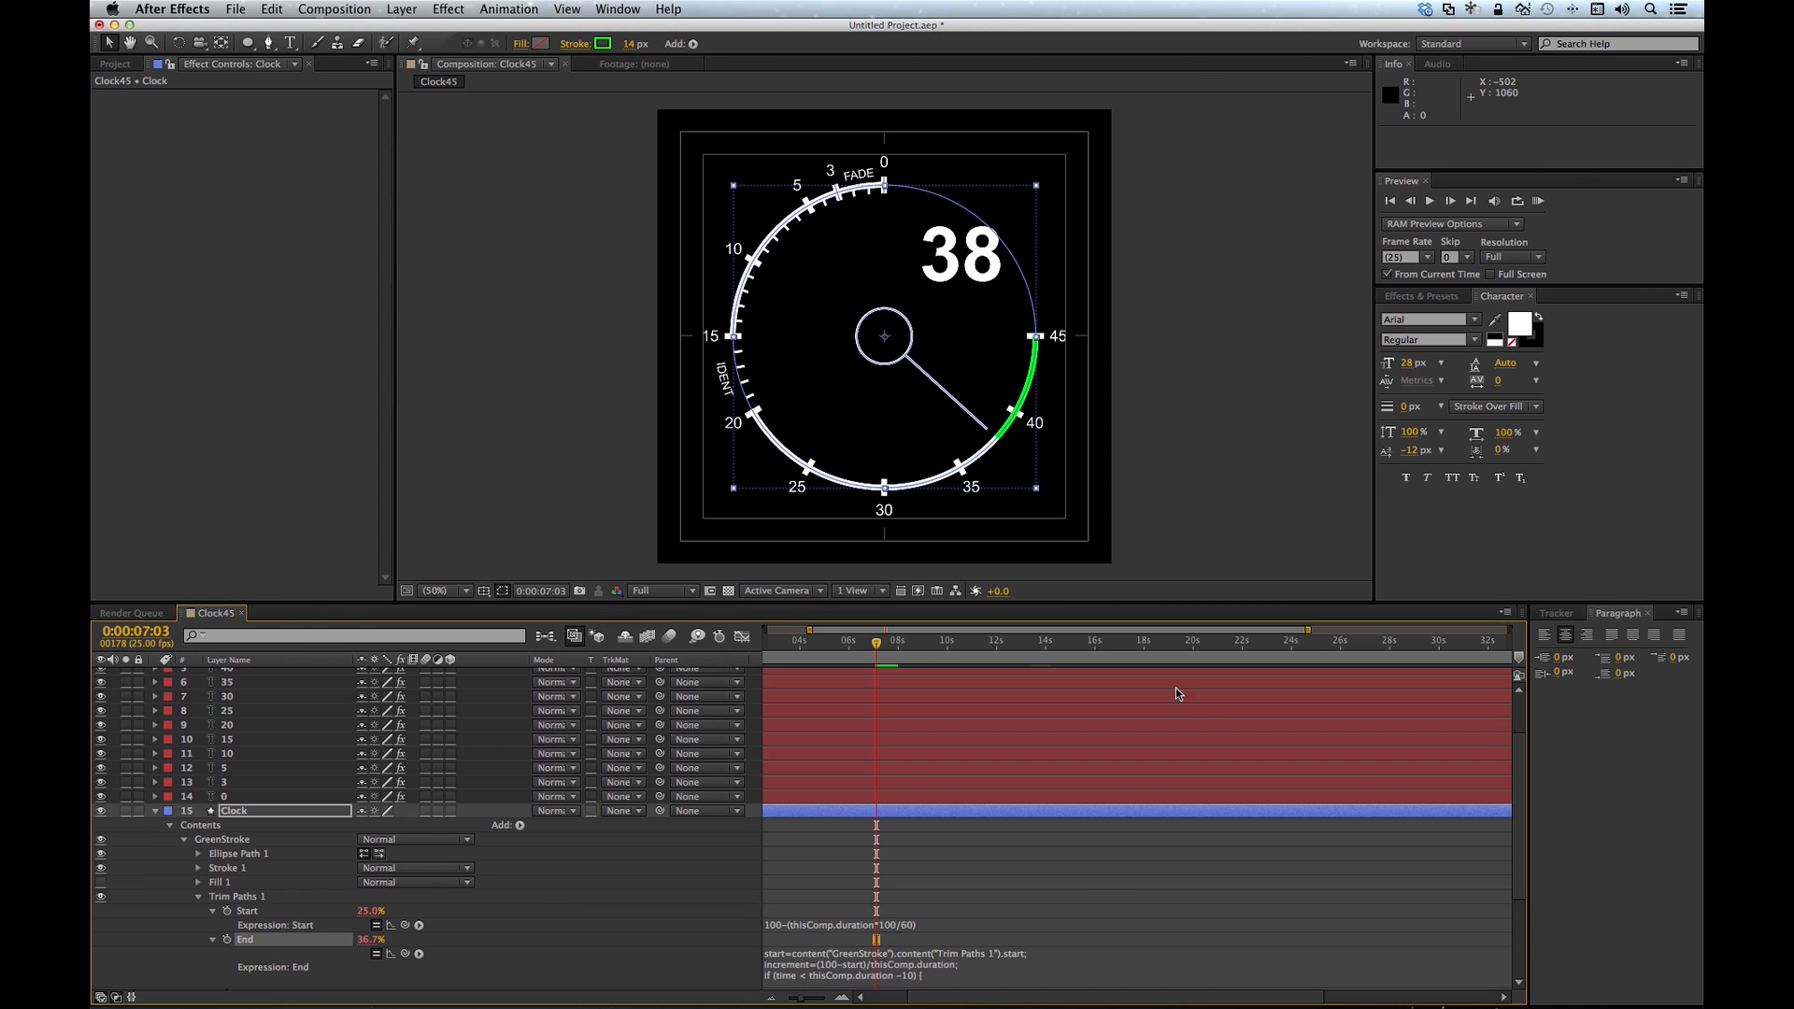
Step: Scrub through the full composition timeline to about 0:00:35:06 to check how the green ring grows
{"action": "left_click_drag", "start_coordinate": [888, 653], "coordinate": [1374, 669]}
{"action": "left_click_drag", "start_coordinate": [804, 996], "coordinate": [748, 996]}
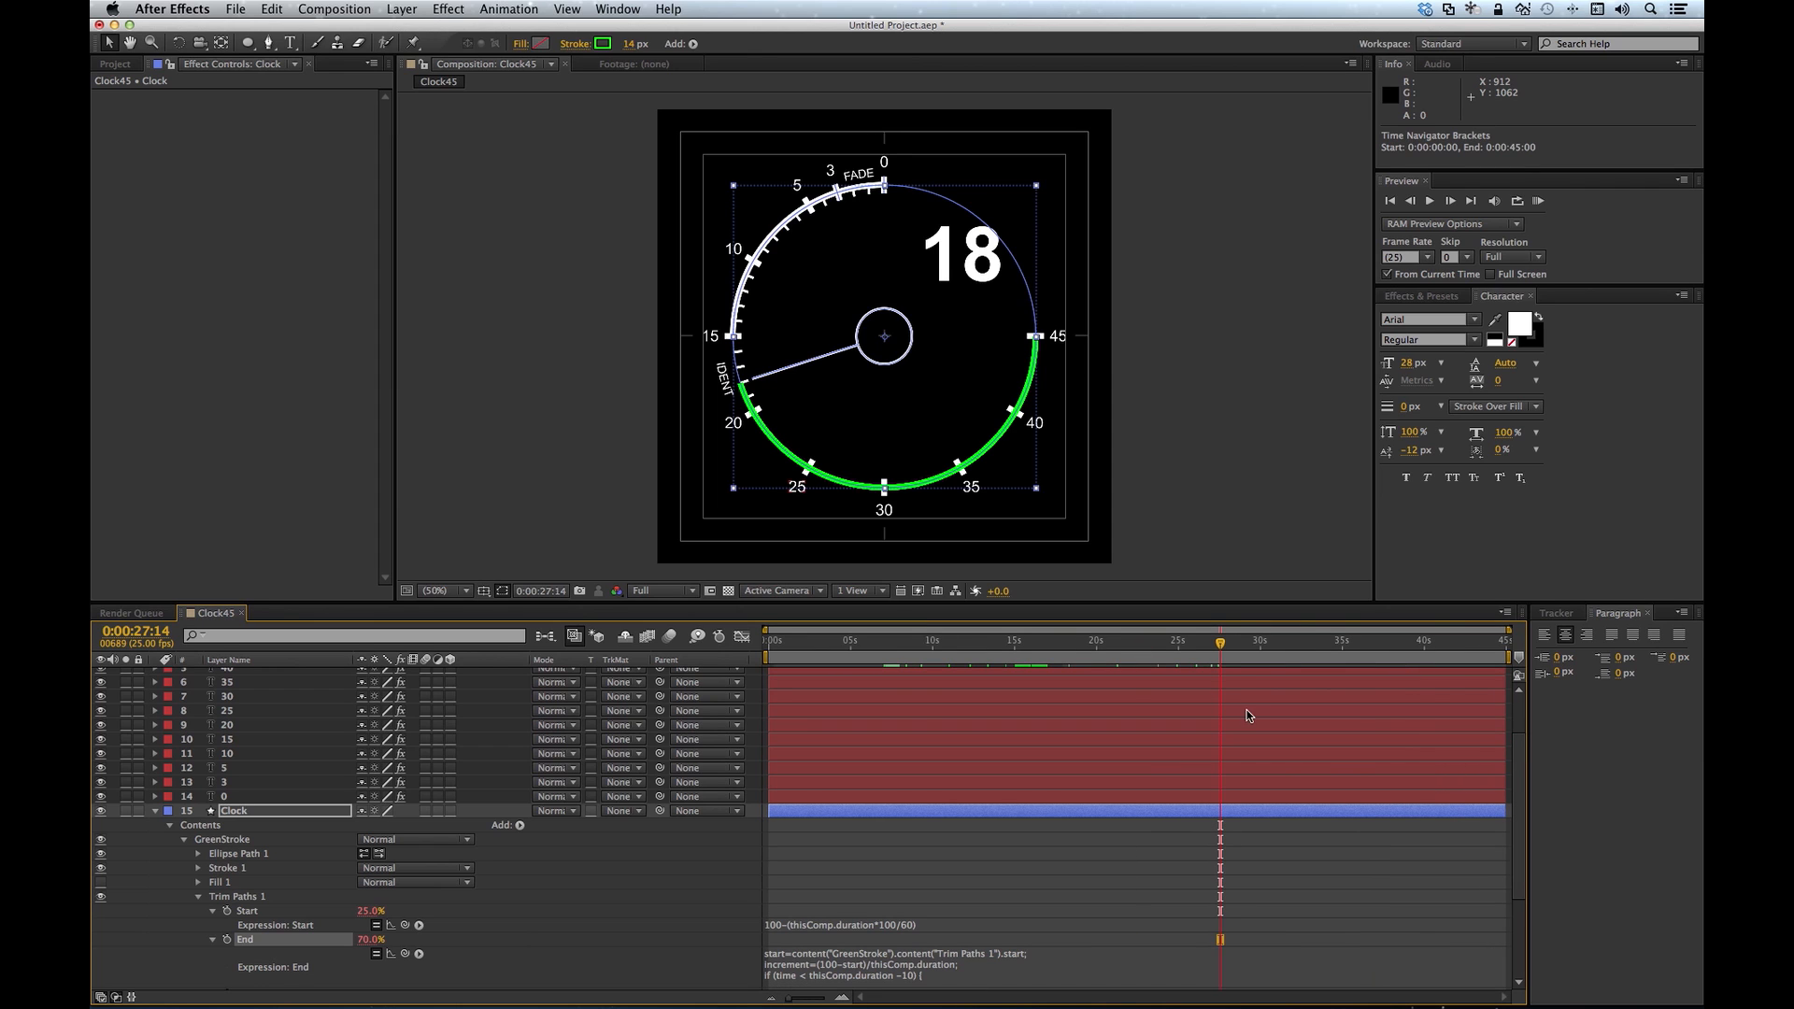
{"action": "left_click_drag", "start_coordinate": [1224, 644], "coordinate": [1347, 647]}
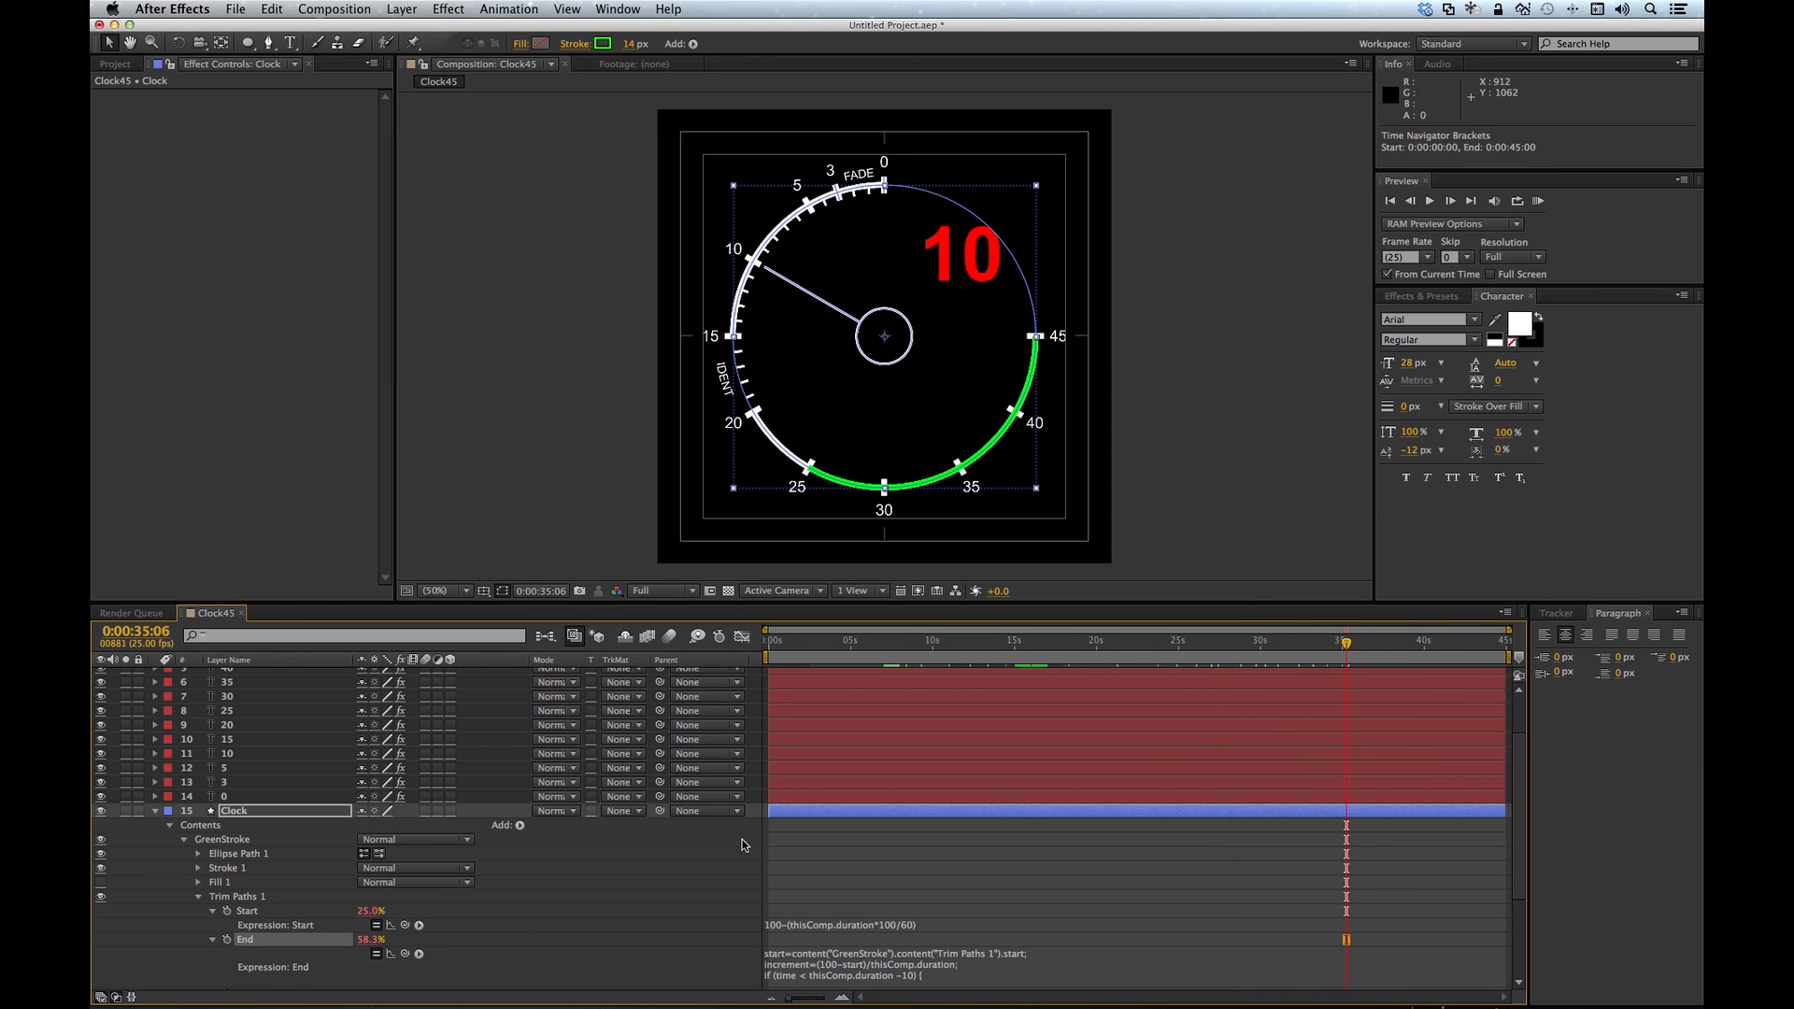
Step: Correct the else branch of GreenStroke's End expression to read start+((thisComp.duration-10)*increment);
{"action": "scroll", "coordinate": [899, 865], "scroll_direction": "down", "scroll_amount": 3}
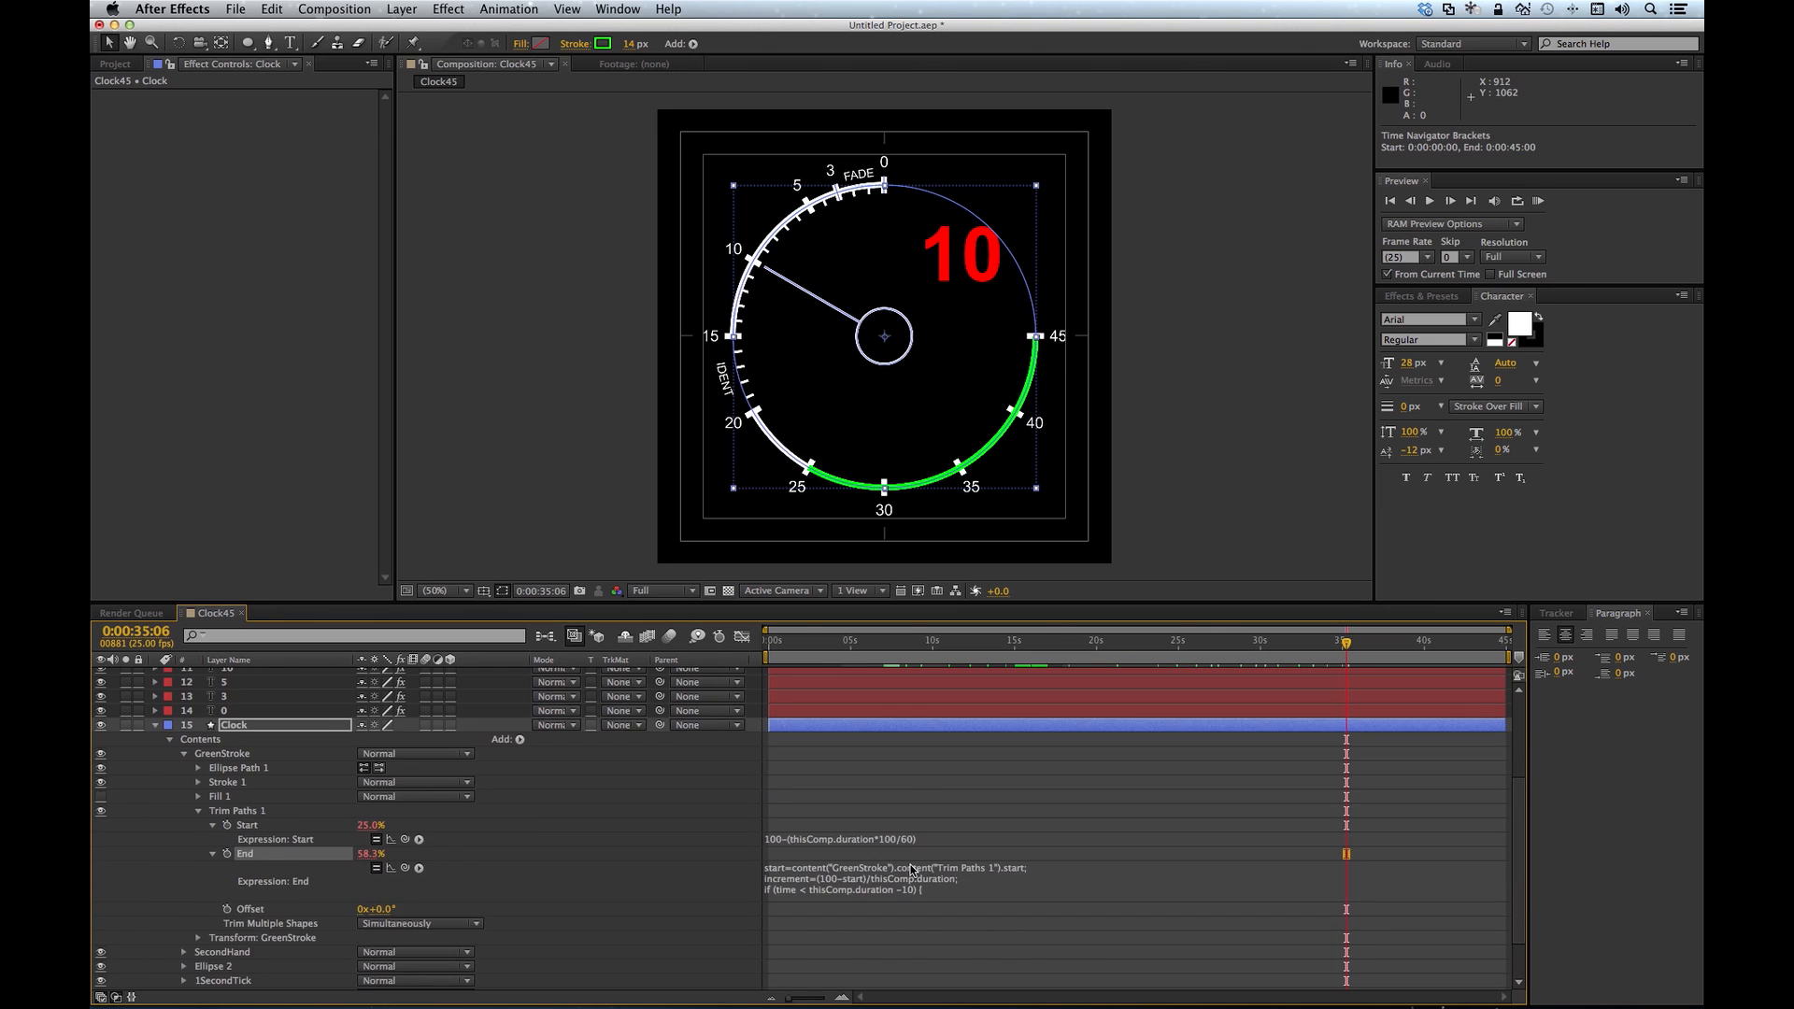
{"action": "scroll", "coordinate": [910, 869], "scroll_direction": "down", "scroll_amount": 2}
{"action": "left_click", "coordinate": [968, 832]}
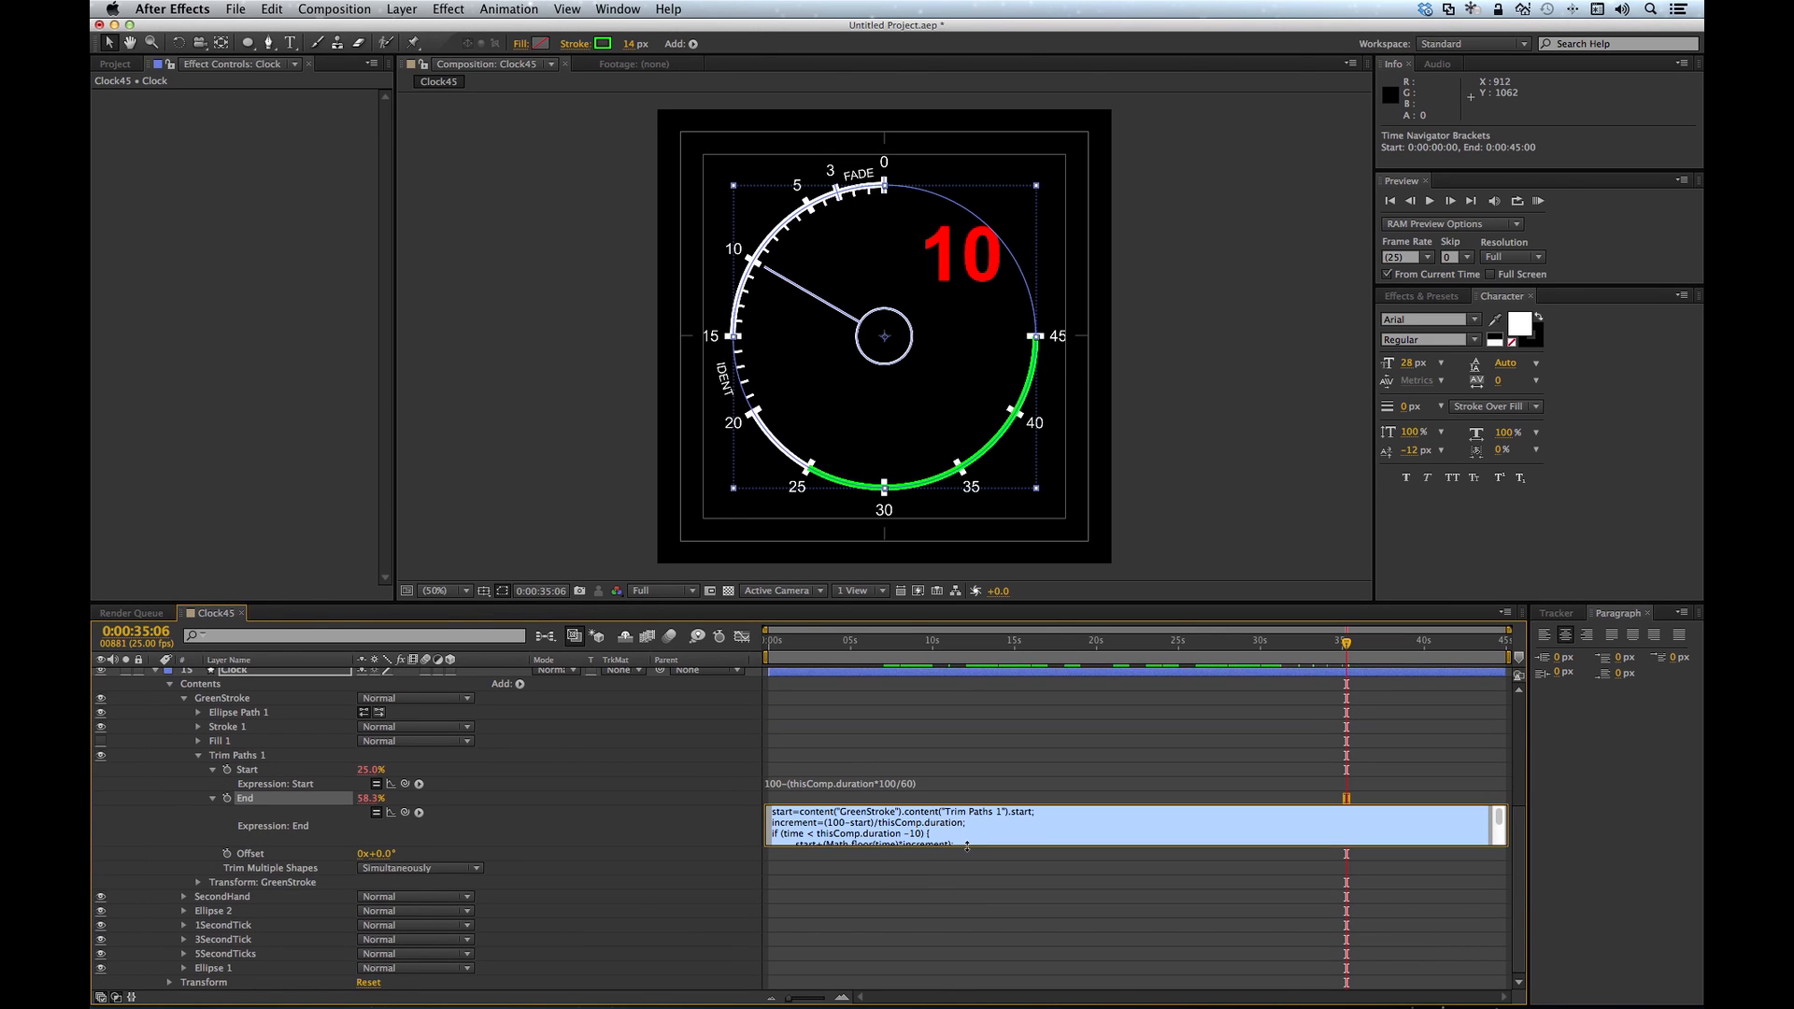
{"action": "left_click_drag", "start_coordinate": [969, 847], "coordinate": [1022, 929]}
{"action": "left_click", "coordinate": [797, 866]}
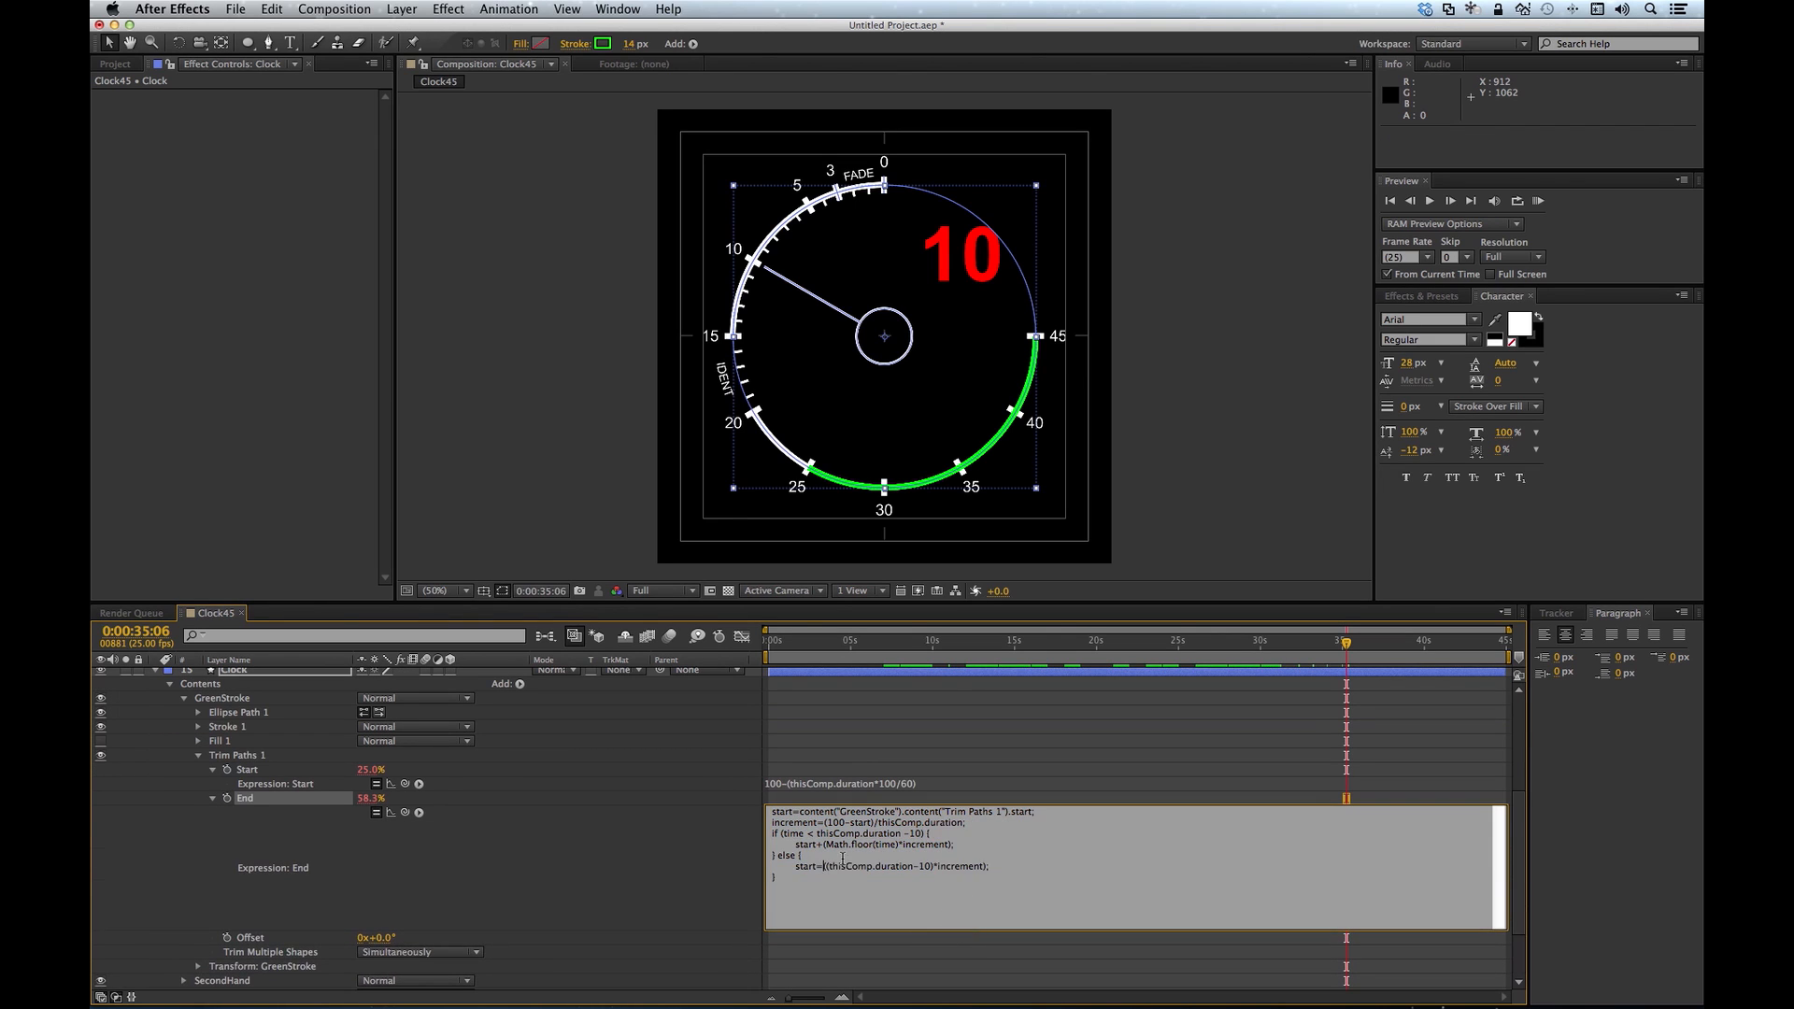
{"action": "left_click", "coordinate": [817, 867]}
{"action": "key", "text": "Delete"}
{"action": "key", "text": "Delete"}
{"action": "type", "text": "+("}
{"action": "key", "text": "KP_Enter"}
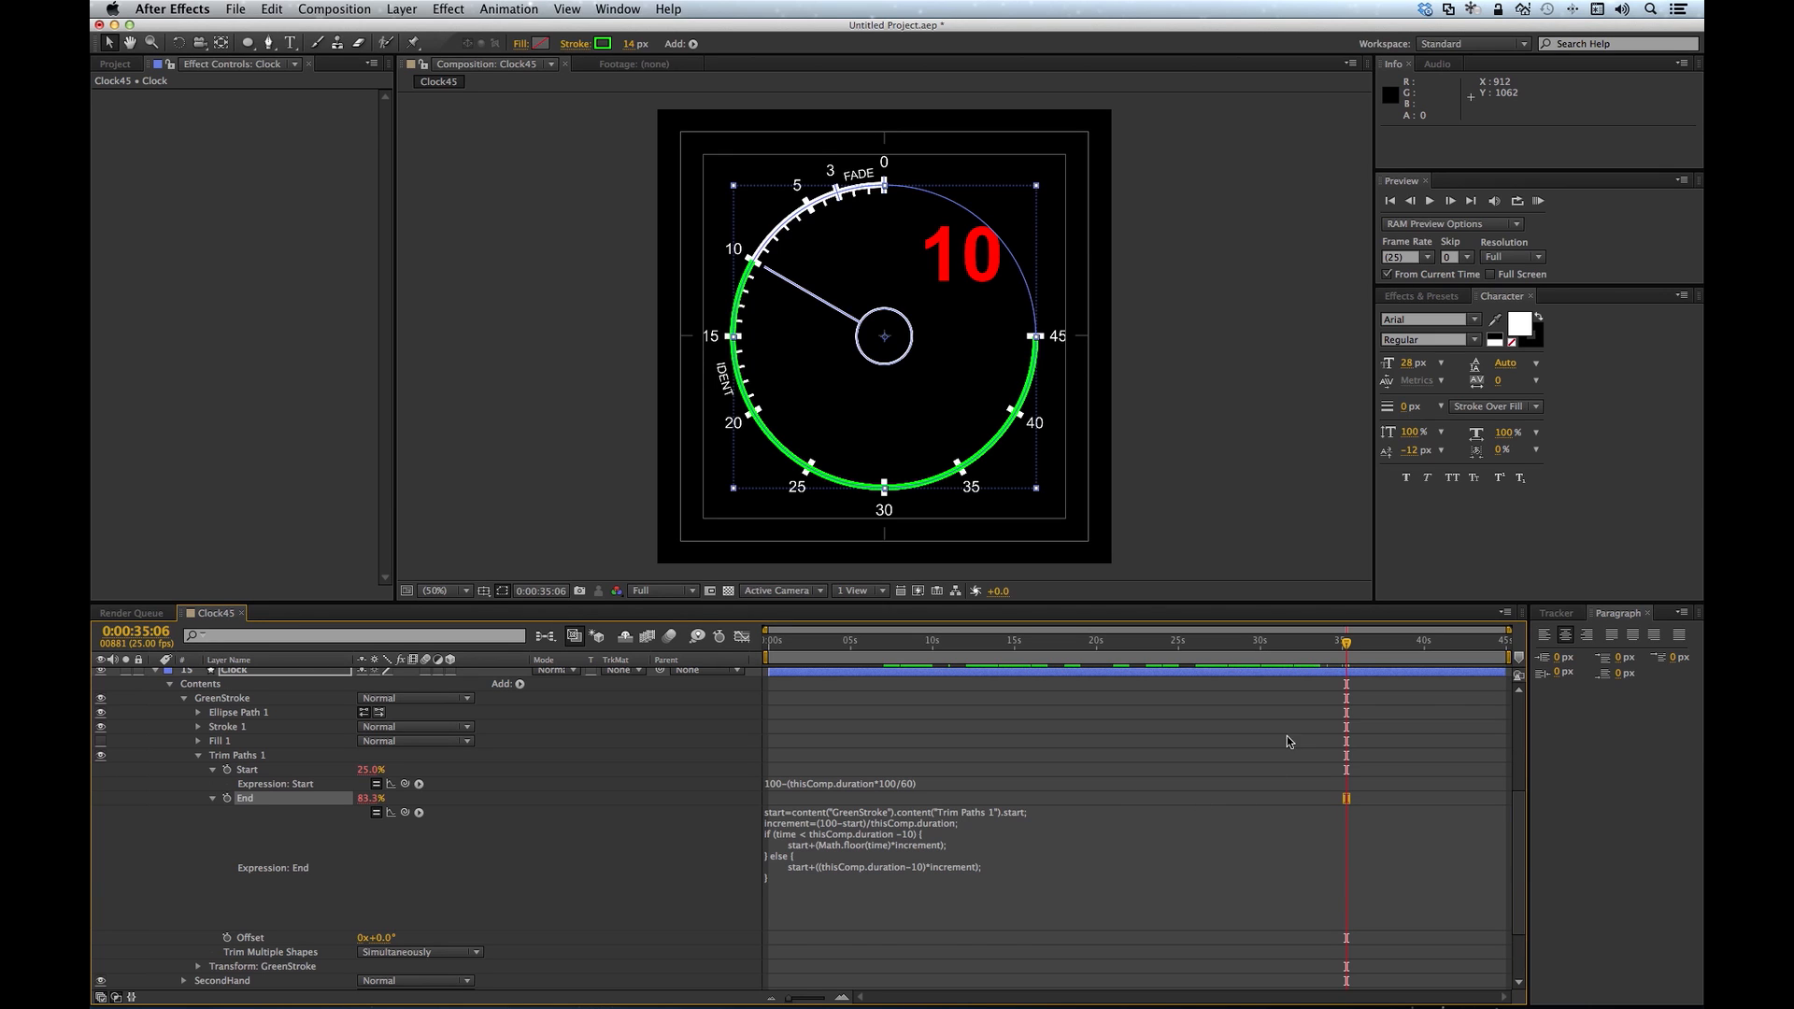
Step: Move the current time to 0:00:35:09, collapse the GreenStroke group, and duplicate it in the Clock layer
{"action": "mouse_move", "coordinate": [1347, 644]}
{"action": "left_mouse_down"}
{"action": "mouse_move", "coordinate": [1319, 652]}
{"action": "mouse_move", "coordinate": [1347, 647]}
{"action": "left_mouse_up"}
{"action": "left_click", "coordinate": [185, 699]}
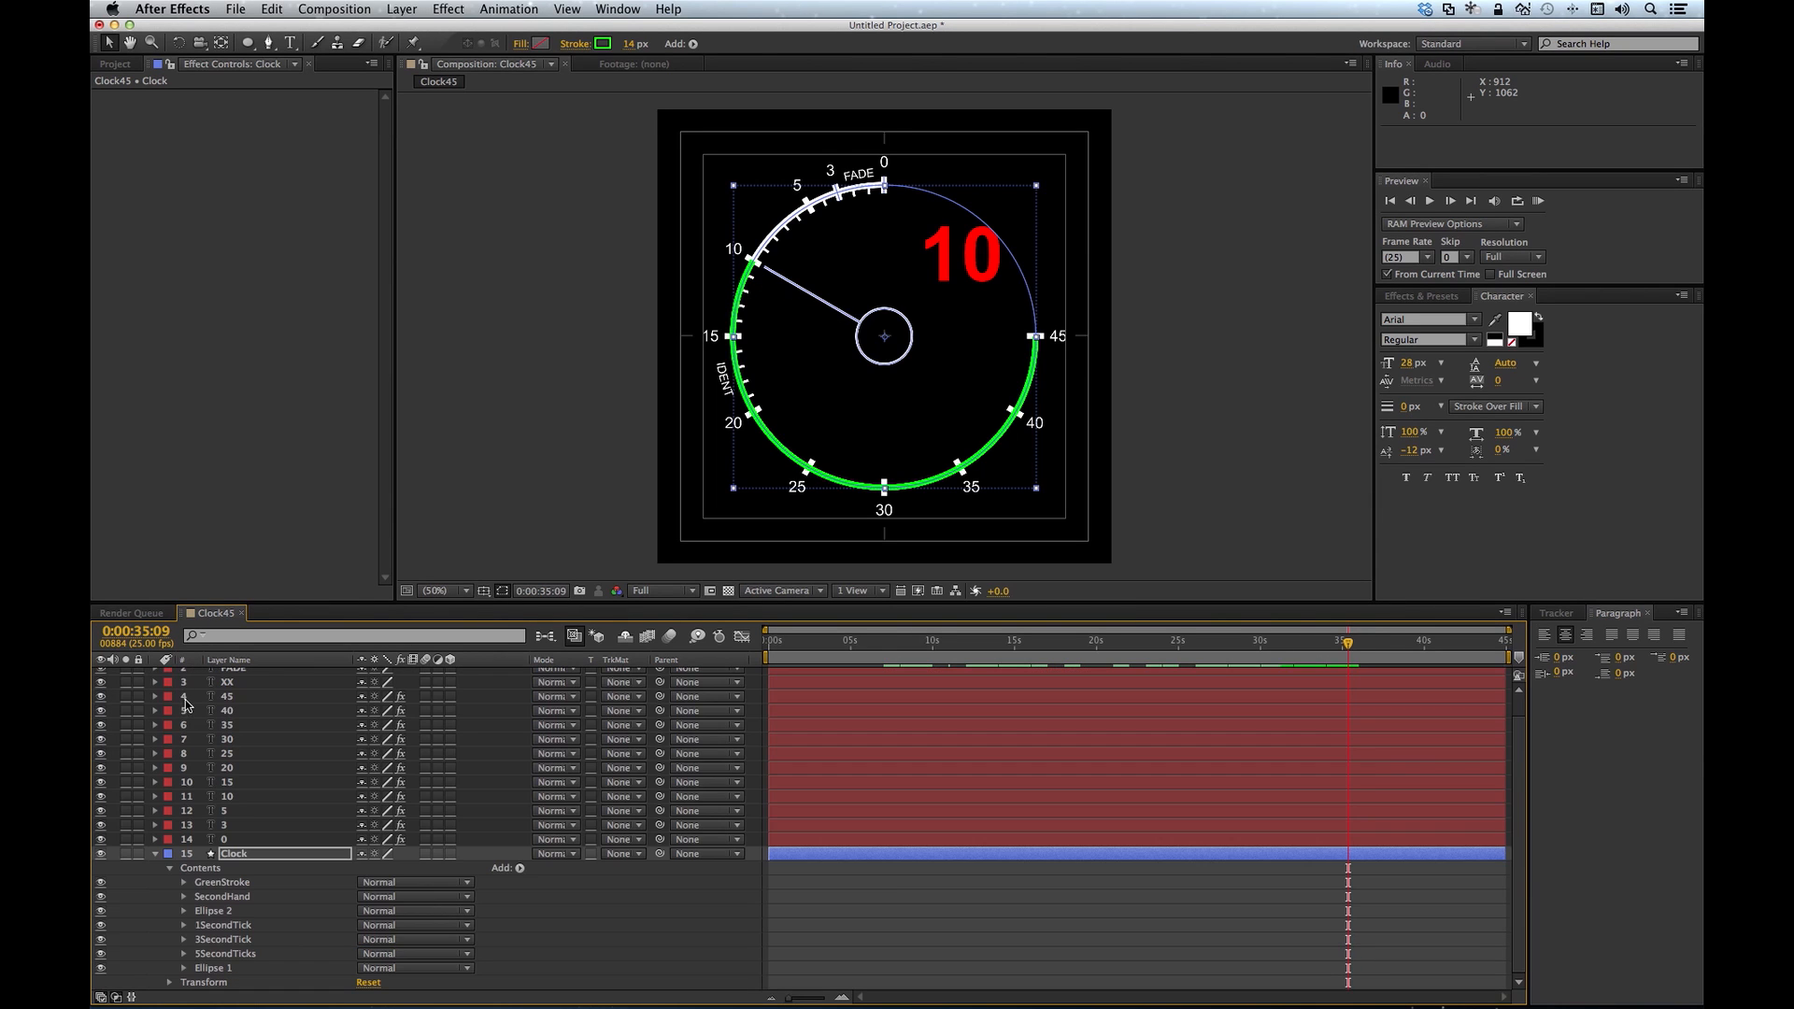
{"action": "left_click", "coordinate": [230, 885]}
{"action": "key", "text": "super+d"}
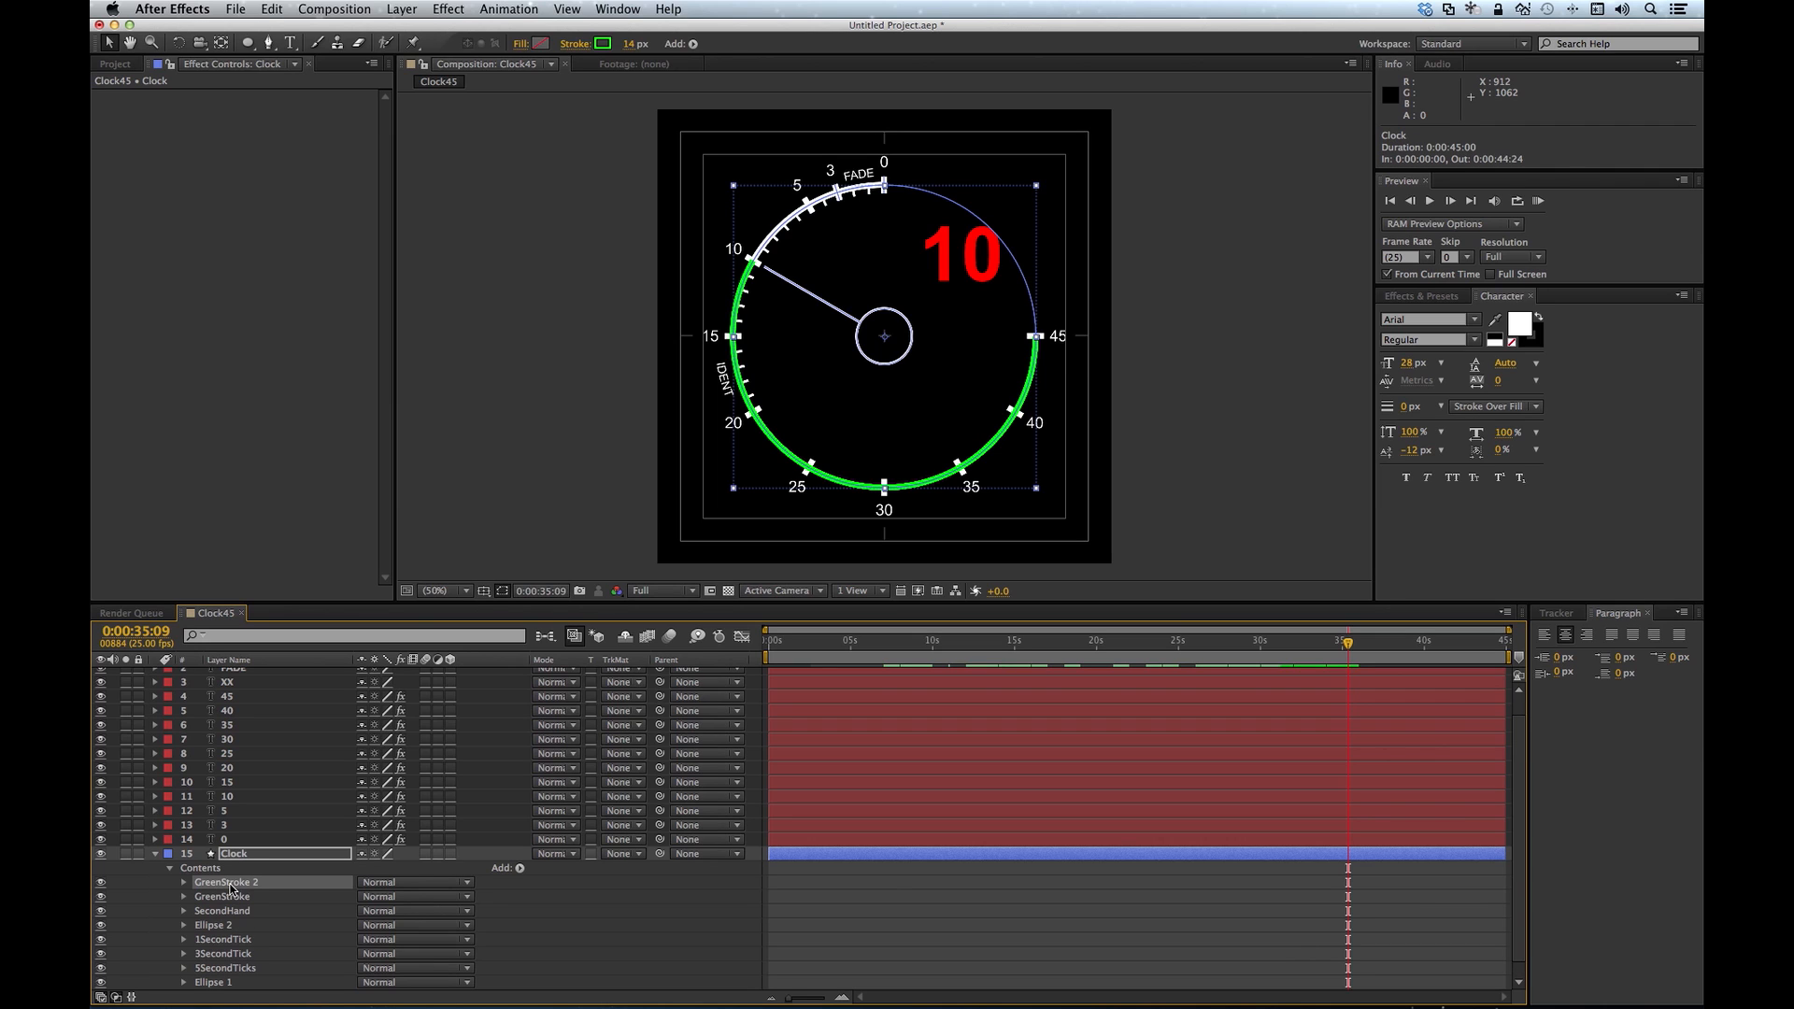
Step: Rename the duplicated GreenStroke group as RedStroke and change its stroke color to red
{"action": "key", "text": "Return"}
{"action": "type", "text": "RedStroke"}
{"action": "key", "text": "Return"}
{"action": "left_click", "coordinate": [184, 883]}
{"action": "left_click", "coordinate": [198, 911]}
{"action": "left_click", "coordinate": [367, 897]}
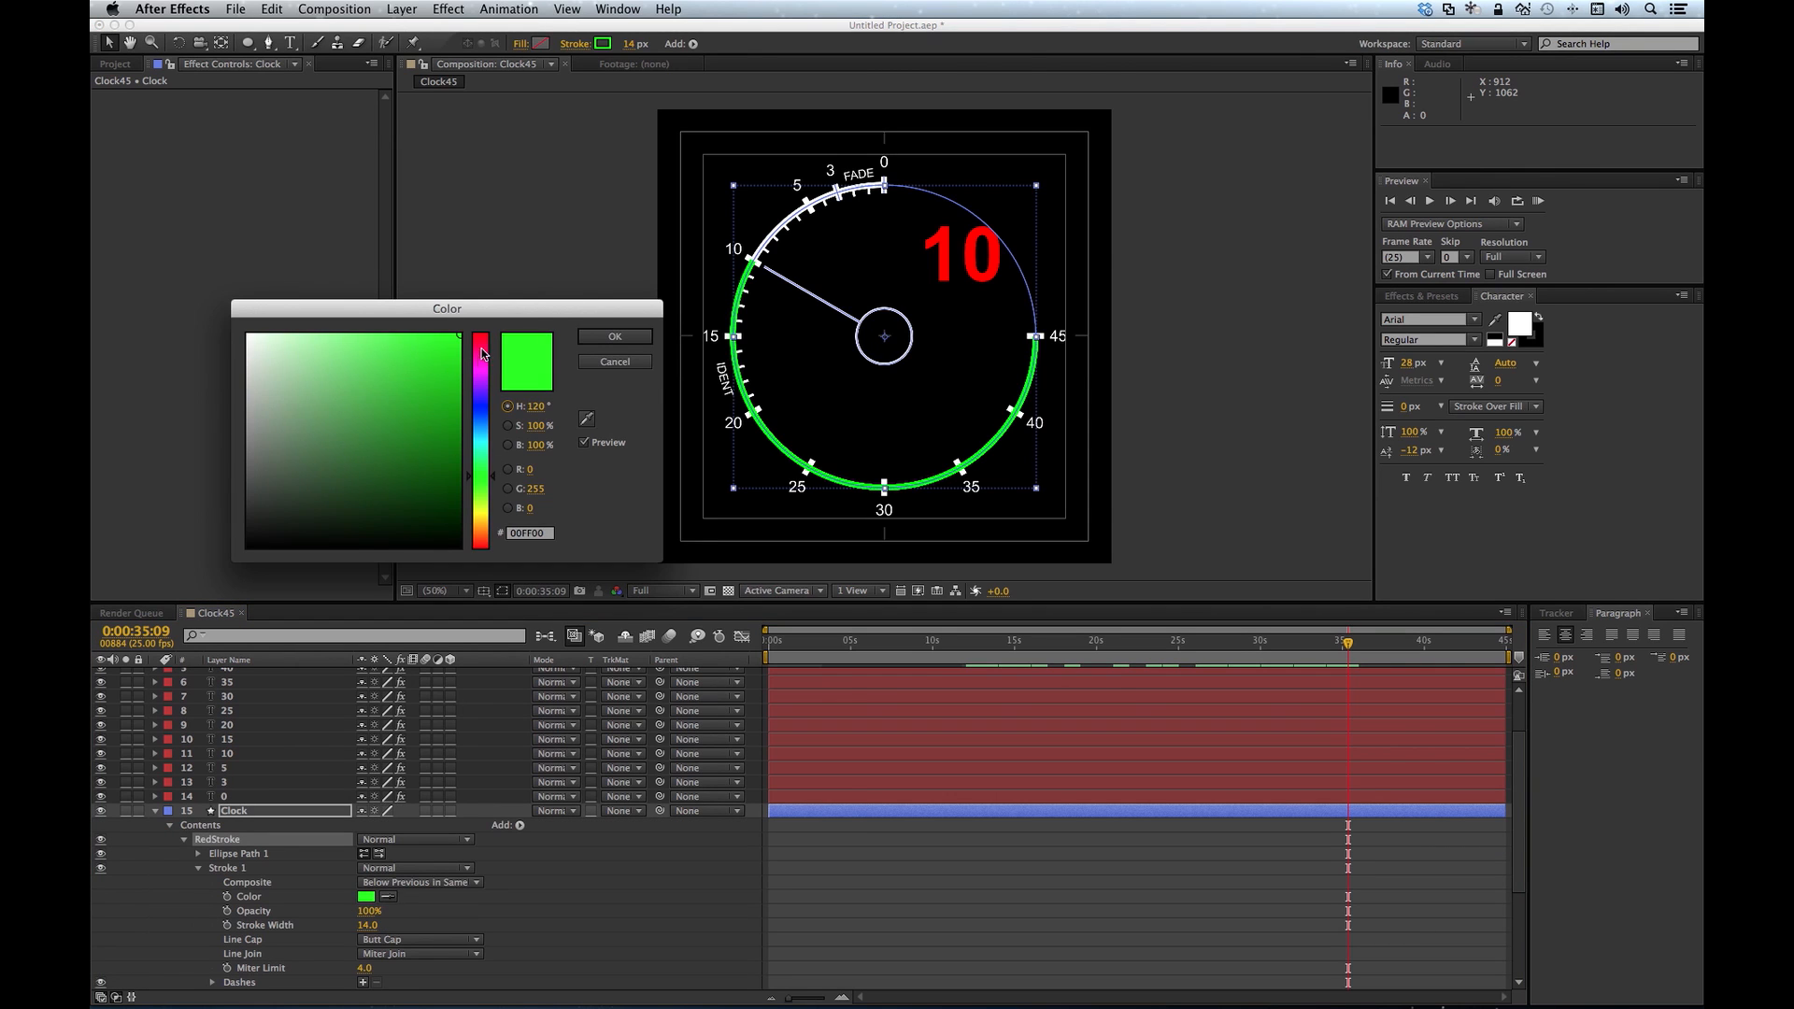
{"action": "left_click", "coordinate": [483, 333]}
{"action": "left_click_drag", "start_coordinate": [485, 332], "coordinate": [486, 325]}
{"action": "left_click", "coordinate": [615, 339]}
{"action": "left_click", "coordinate": [198, 868]}
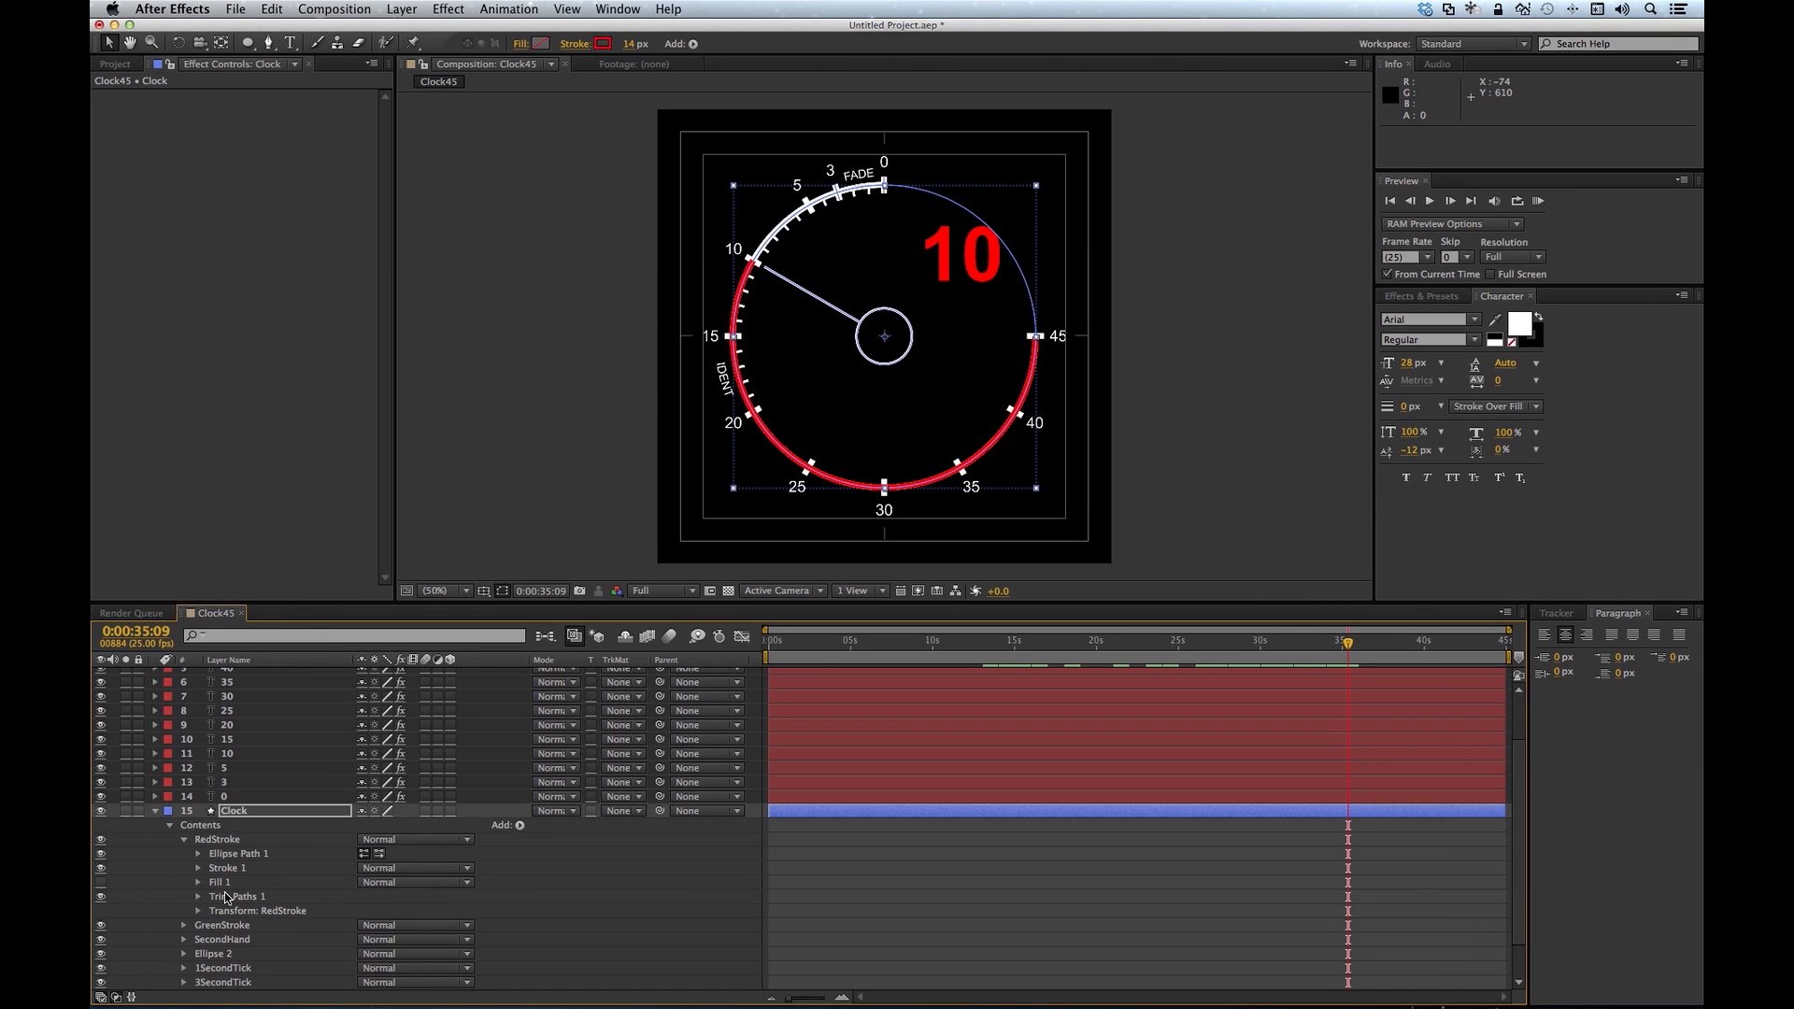
Step: Set the Start expression of RedStroke's Trim Paths 1 to 100-(10*100/60)-.2
{"action": "left_click", "coordinate": [198, 897]}
{"action": "left_click", "coordinate": [213, 911]}
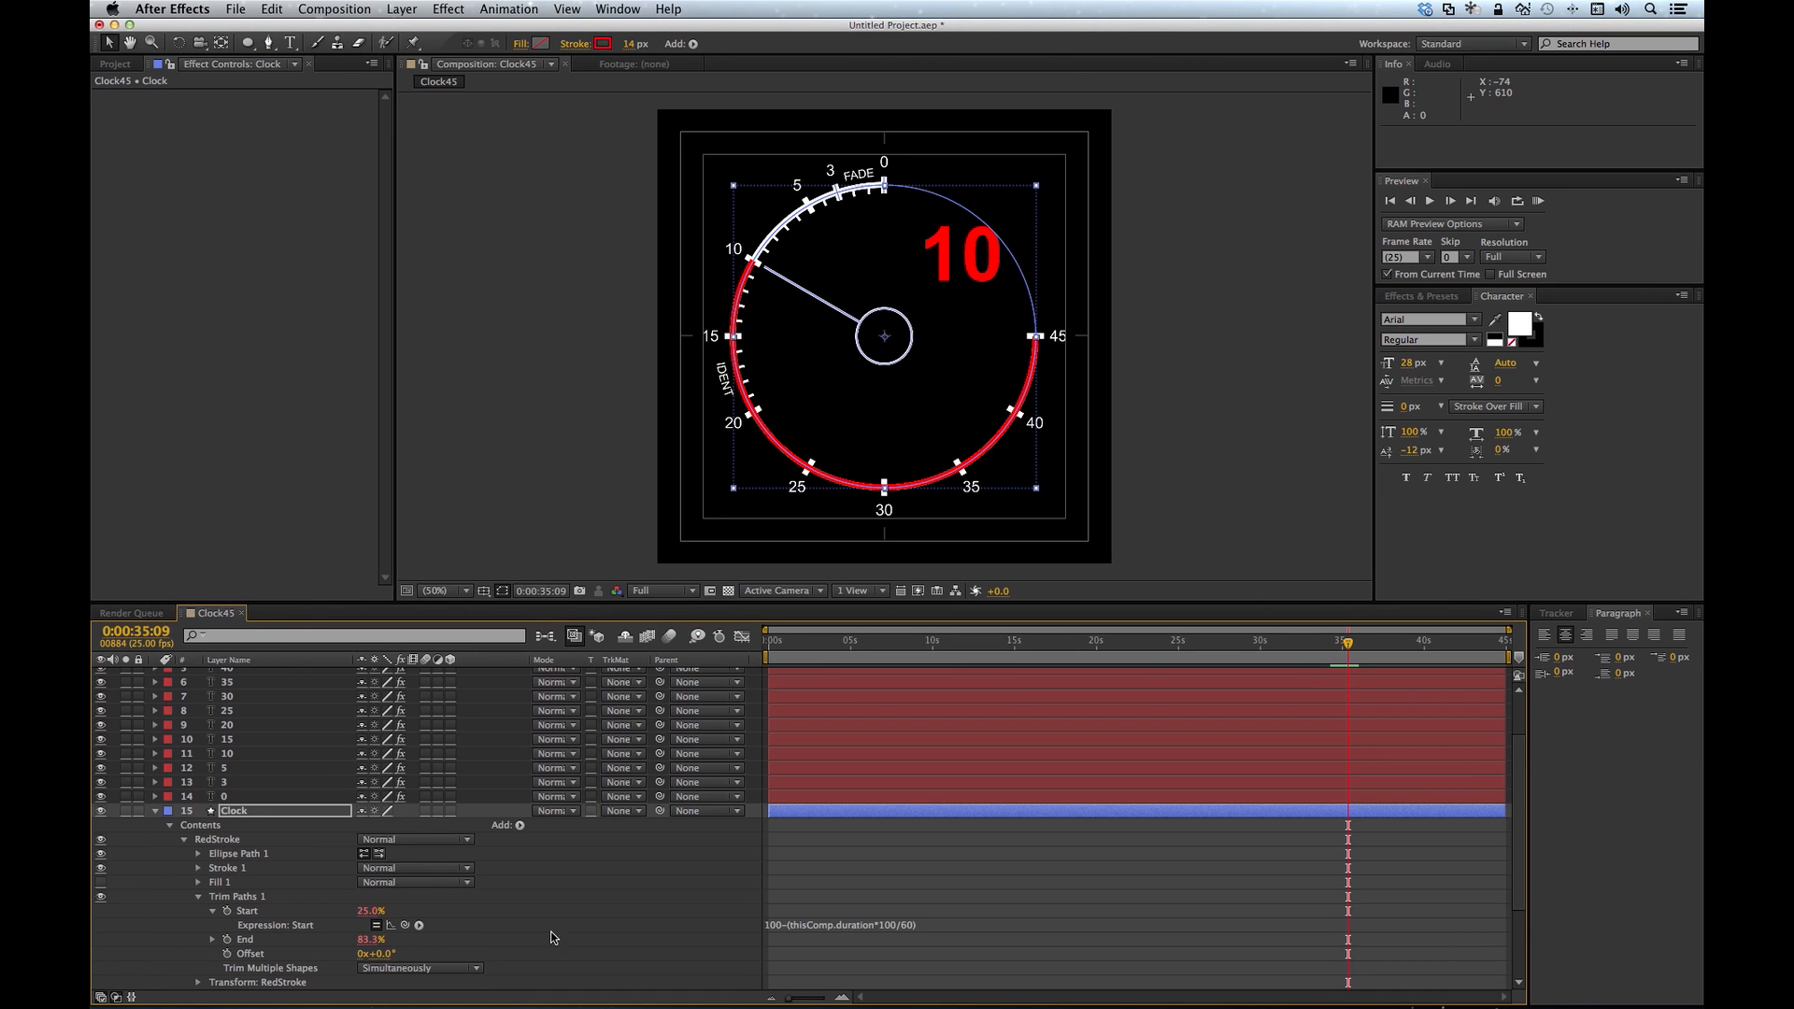
{"action": "left_click", "coordinate": [938, 924]}
{"action": "type", "text": "10"}
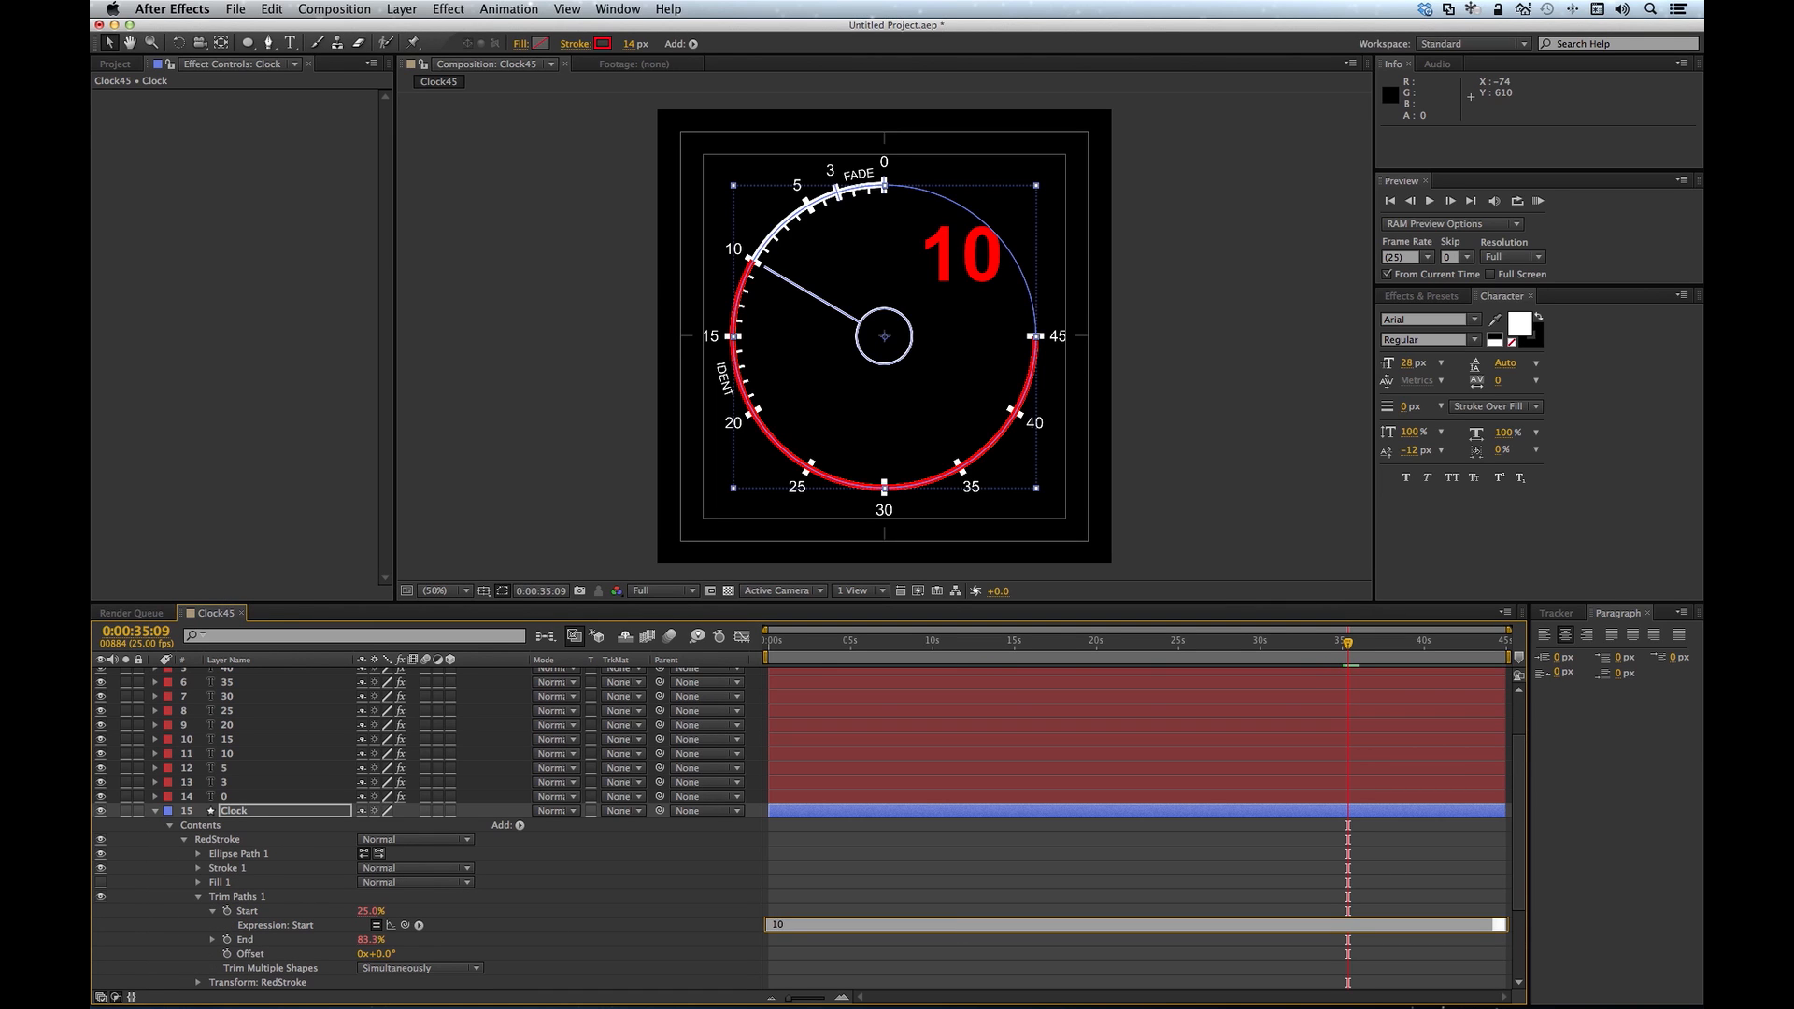
{"action": "type", "text": "0-(10*100/60)-.2"}
{"action": "key", "text": "KP_Enter"}
Step: Set the line cap of RedStroke's Stroke 1 to Round Cap
{"action": "key", "text": "slash"}
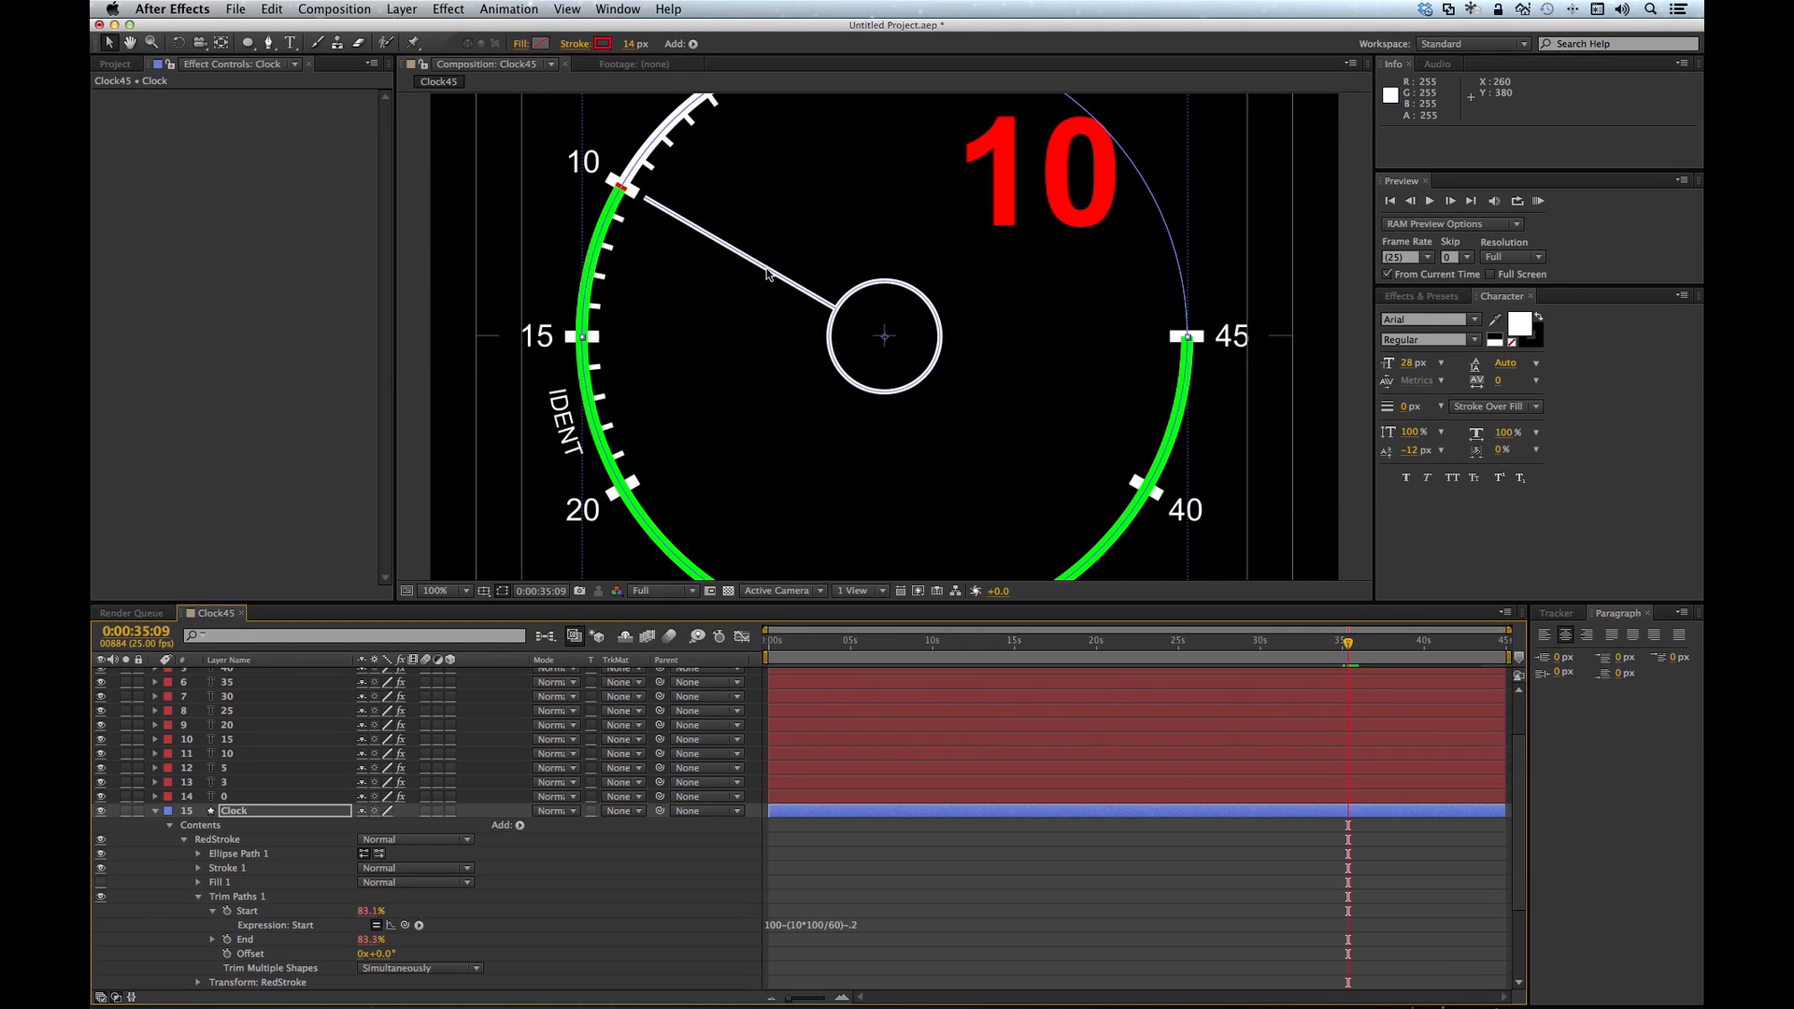
{"action": "left_click", "coordinate": [198, 868]}
{"action": "left_click", "coordinate": [364, 942]}
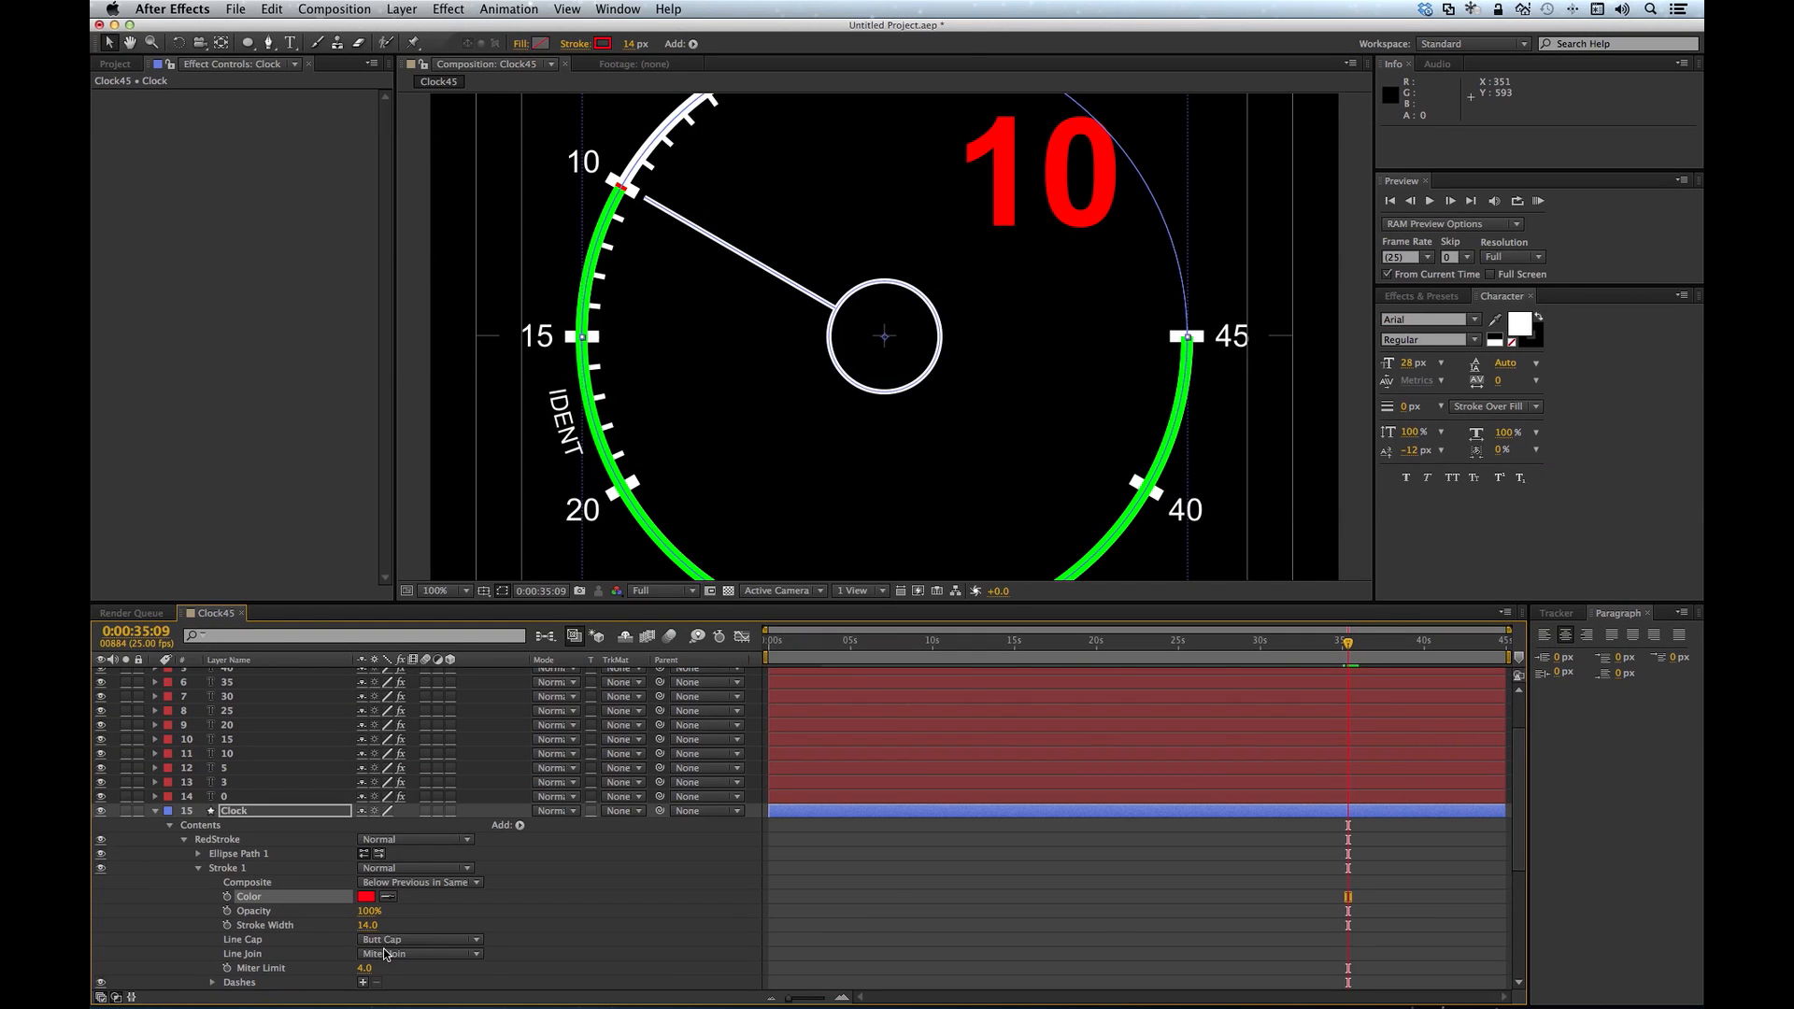
{"action": "left_click", "coordinate": [387, 956]}
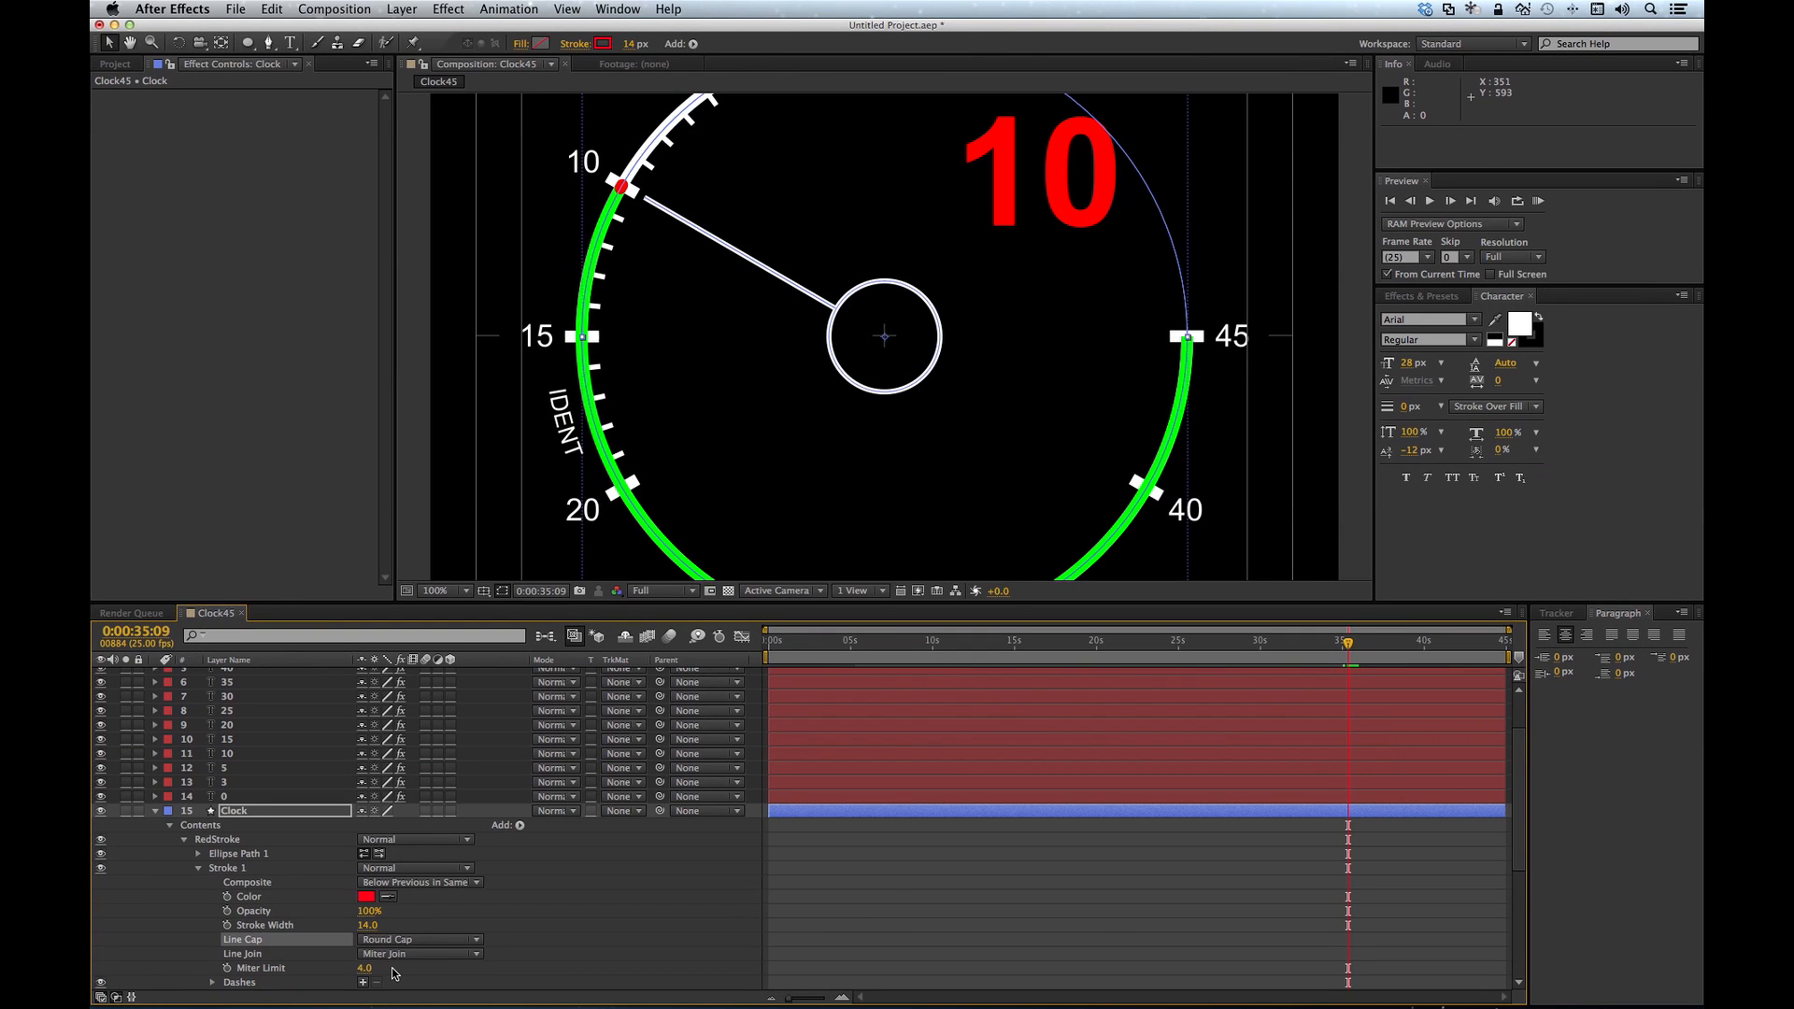
{"action": "left_click", "coordinate": [198, 869]}
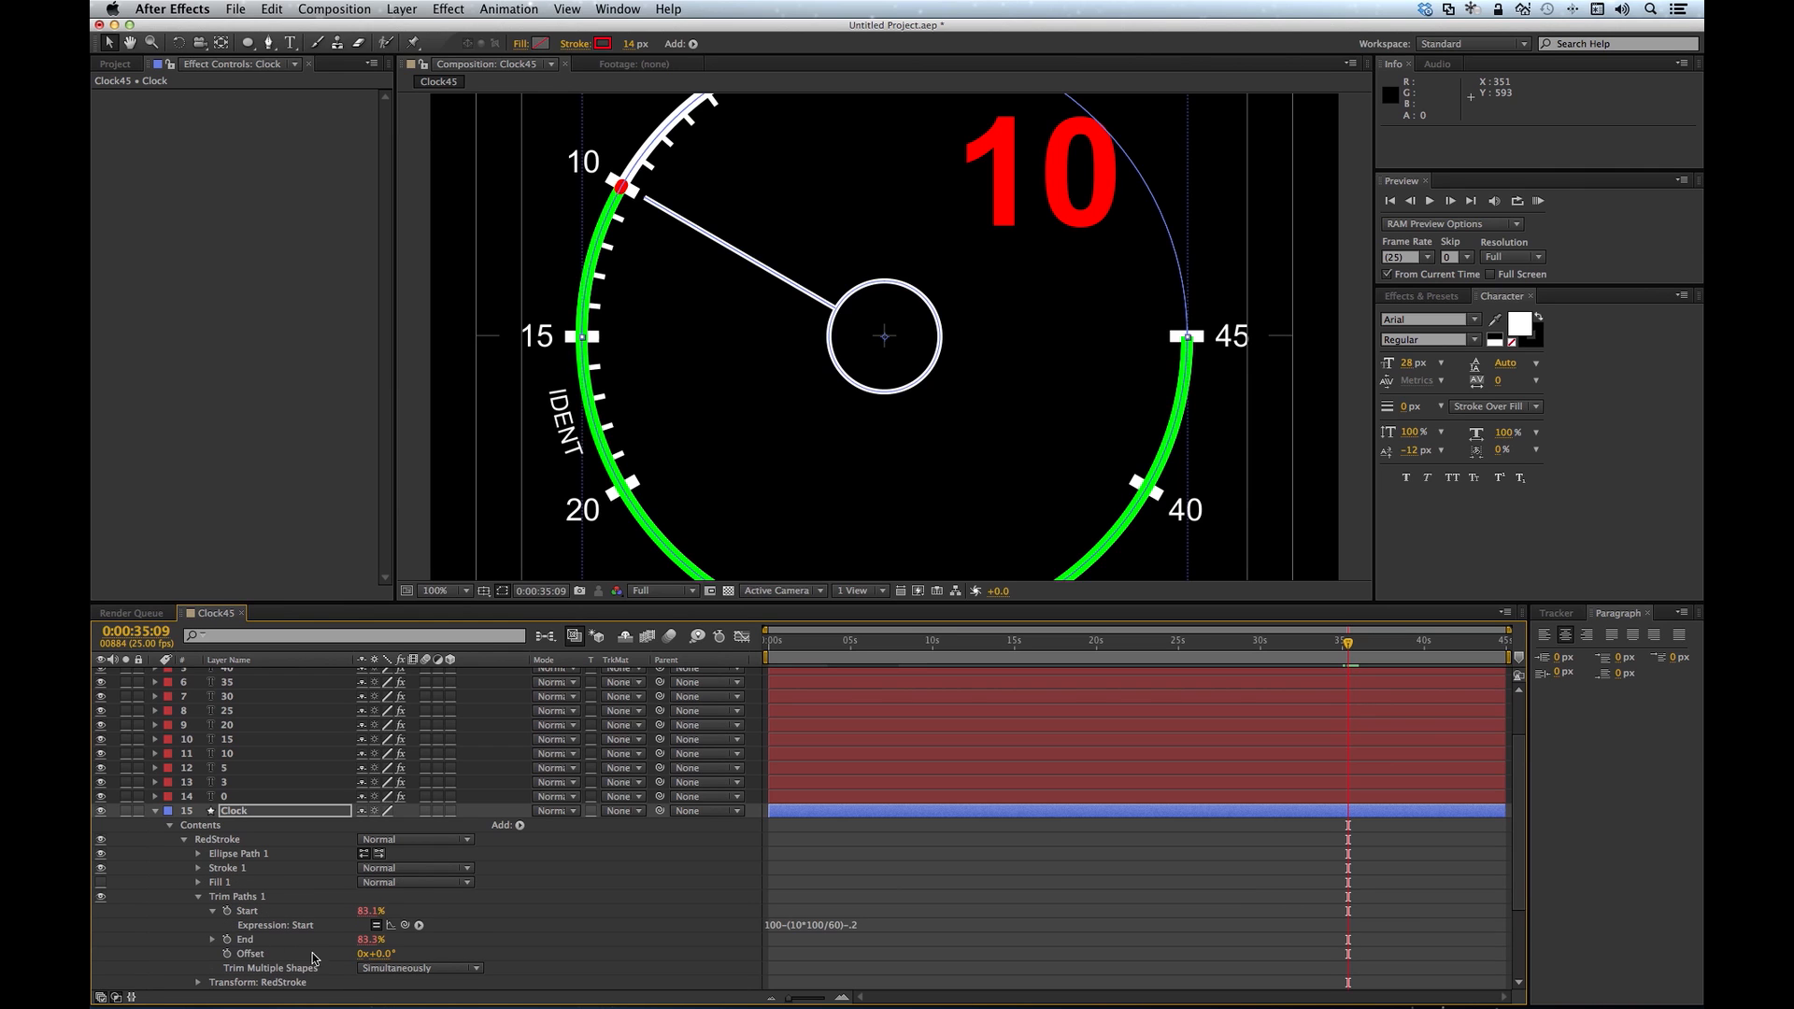
Step: Replace RedStroke's End expression with start=content("RedStroke").content("Trim Paths 1").start; followed by increment=(100-start-.2)/10;
{"action": "left_click", "coordinate": [225, 942], "text": "alt"}
{"action": "type", "text": "start=content(\"GreenStroke\").content(\"Trim Paths 1\").start;"}
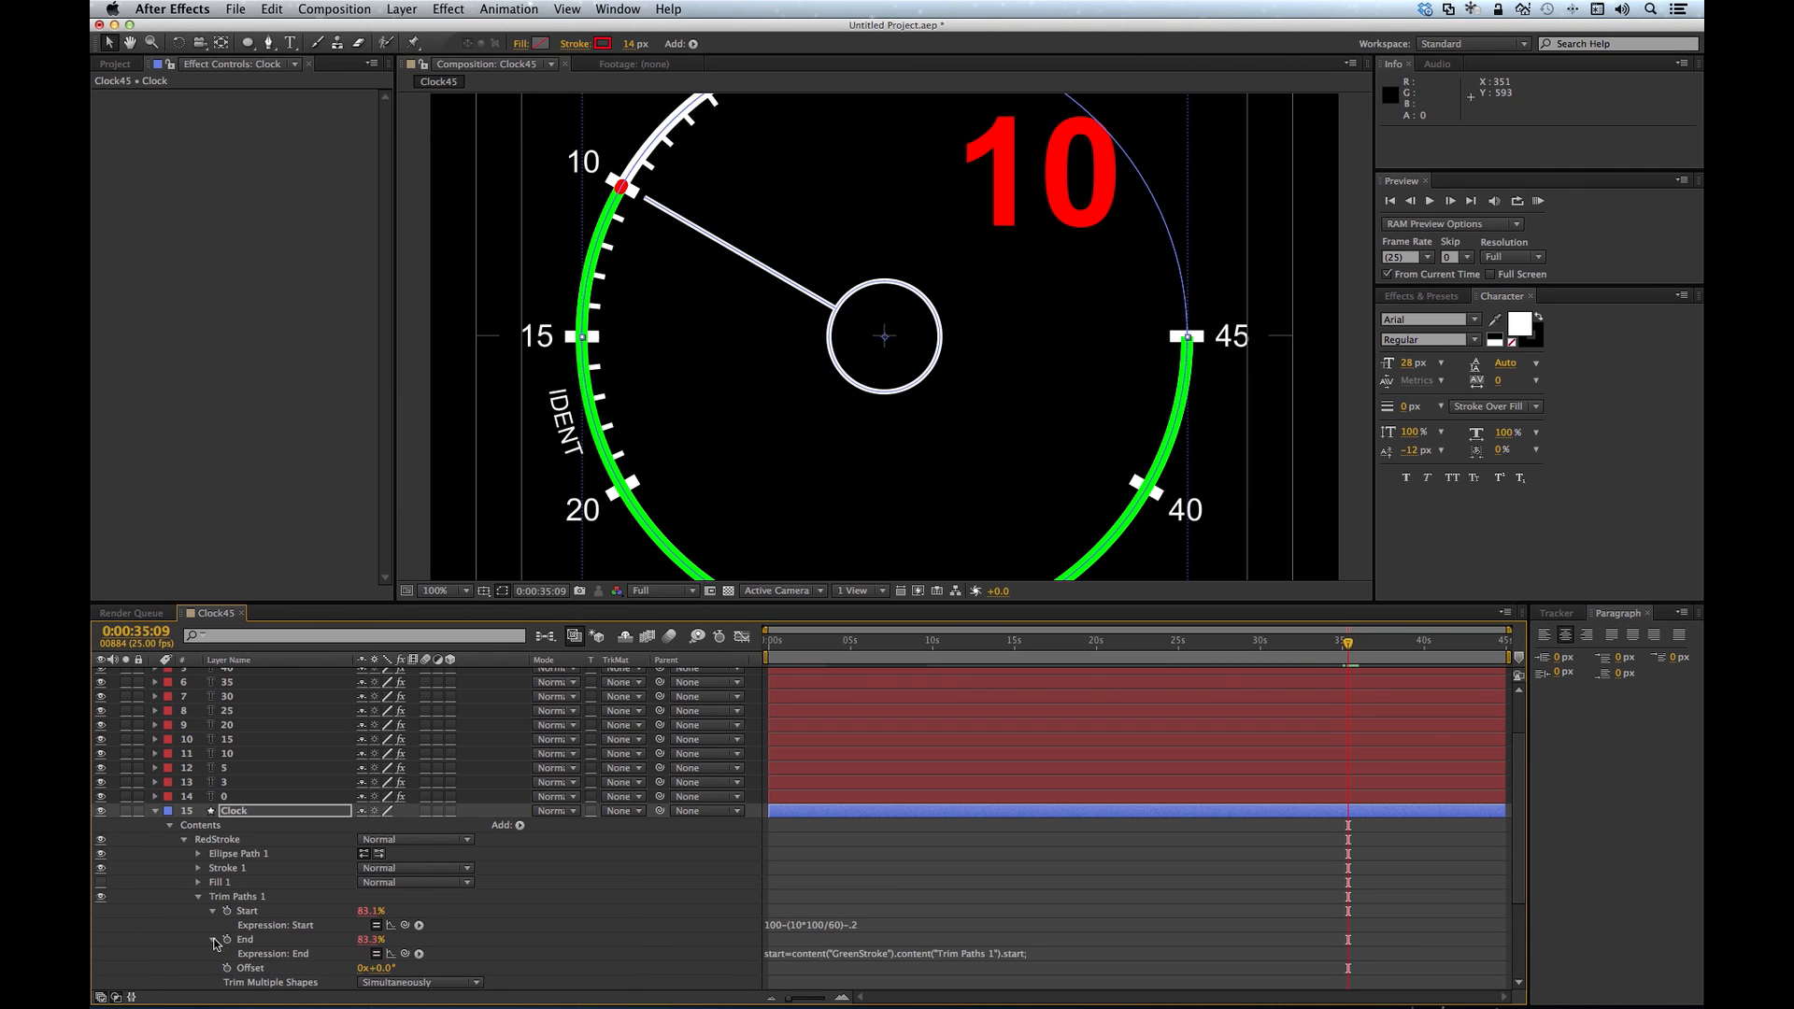
{"action": "scroll", "coordinate": [923, 939], "scroll_direction": "down", "scroll_amount": 3}
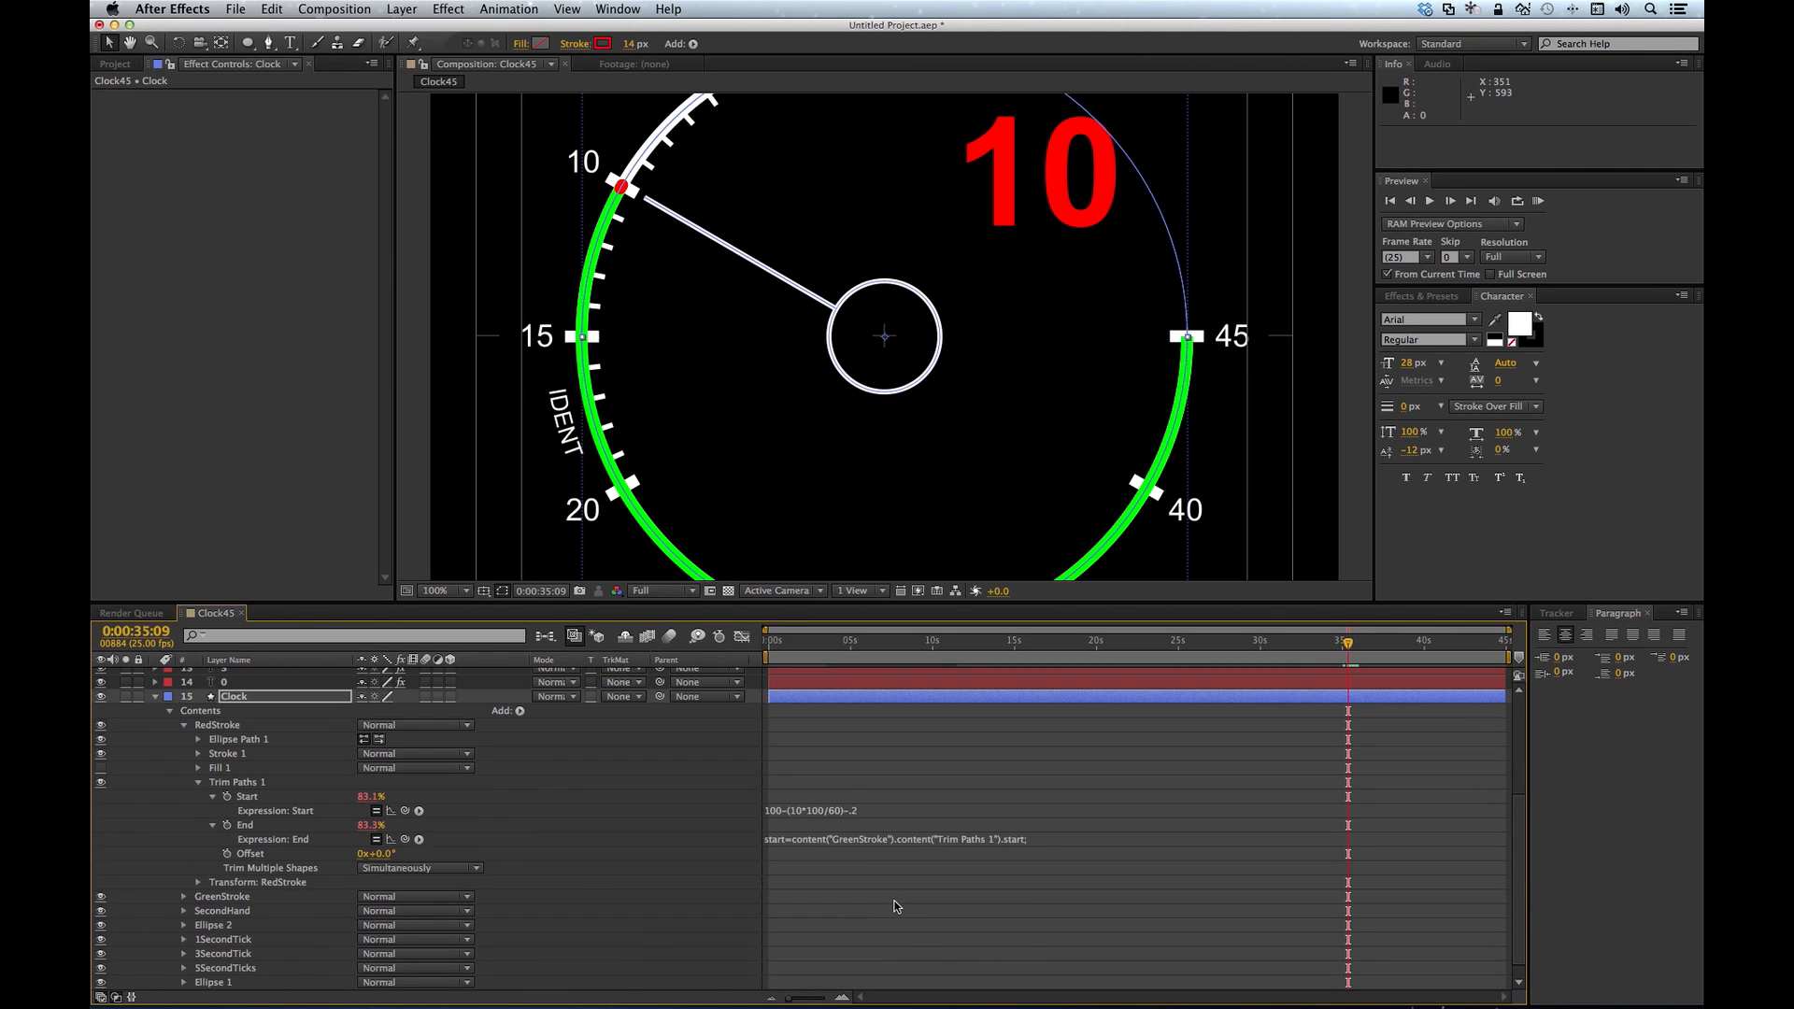
{"action": "left_click", "coordinate": [883, 843]}
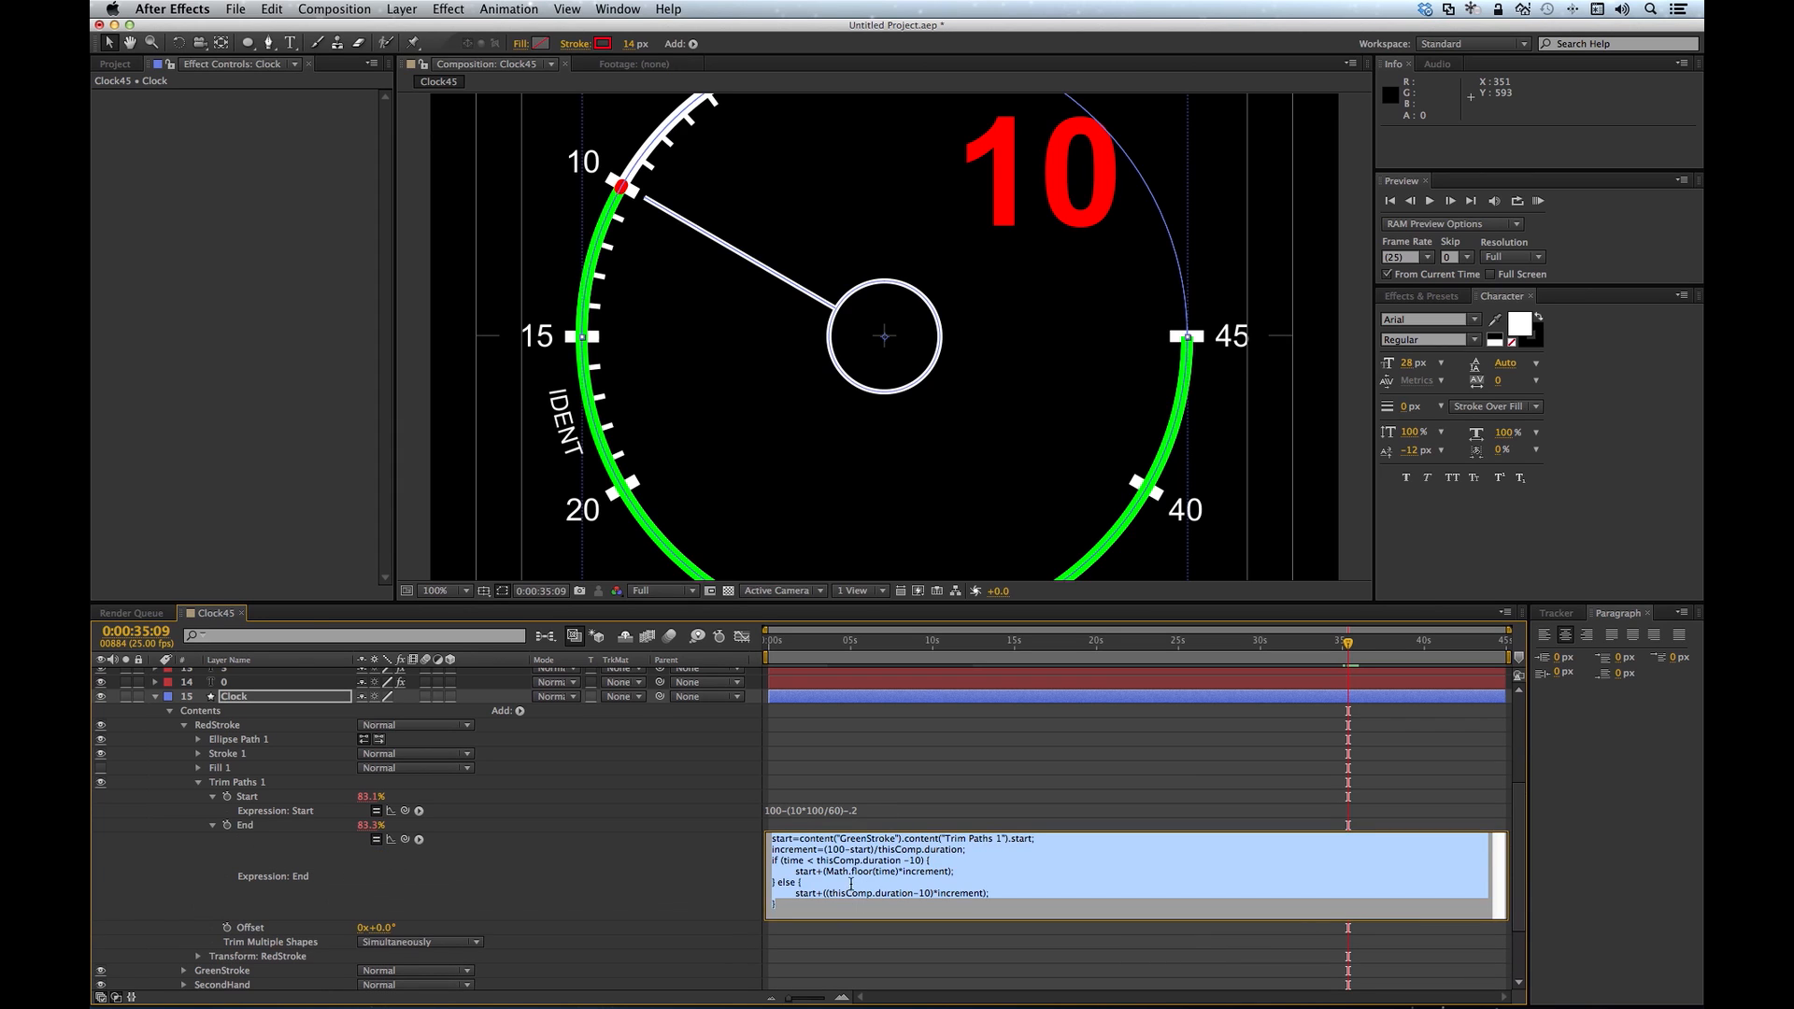
{"action": "type", "text": "start="}
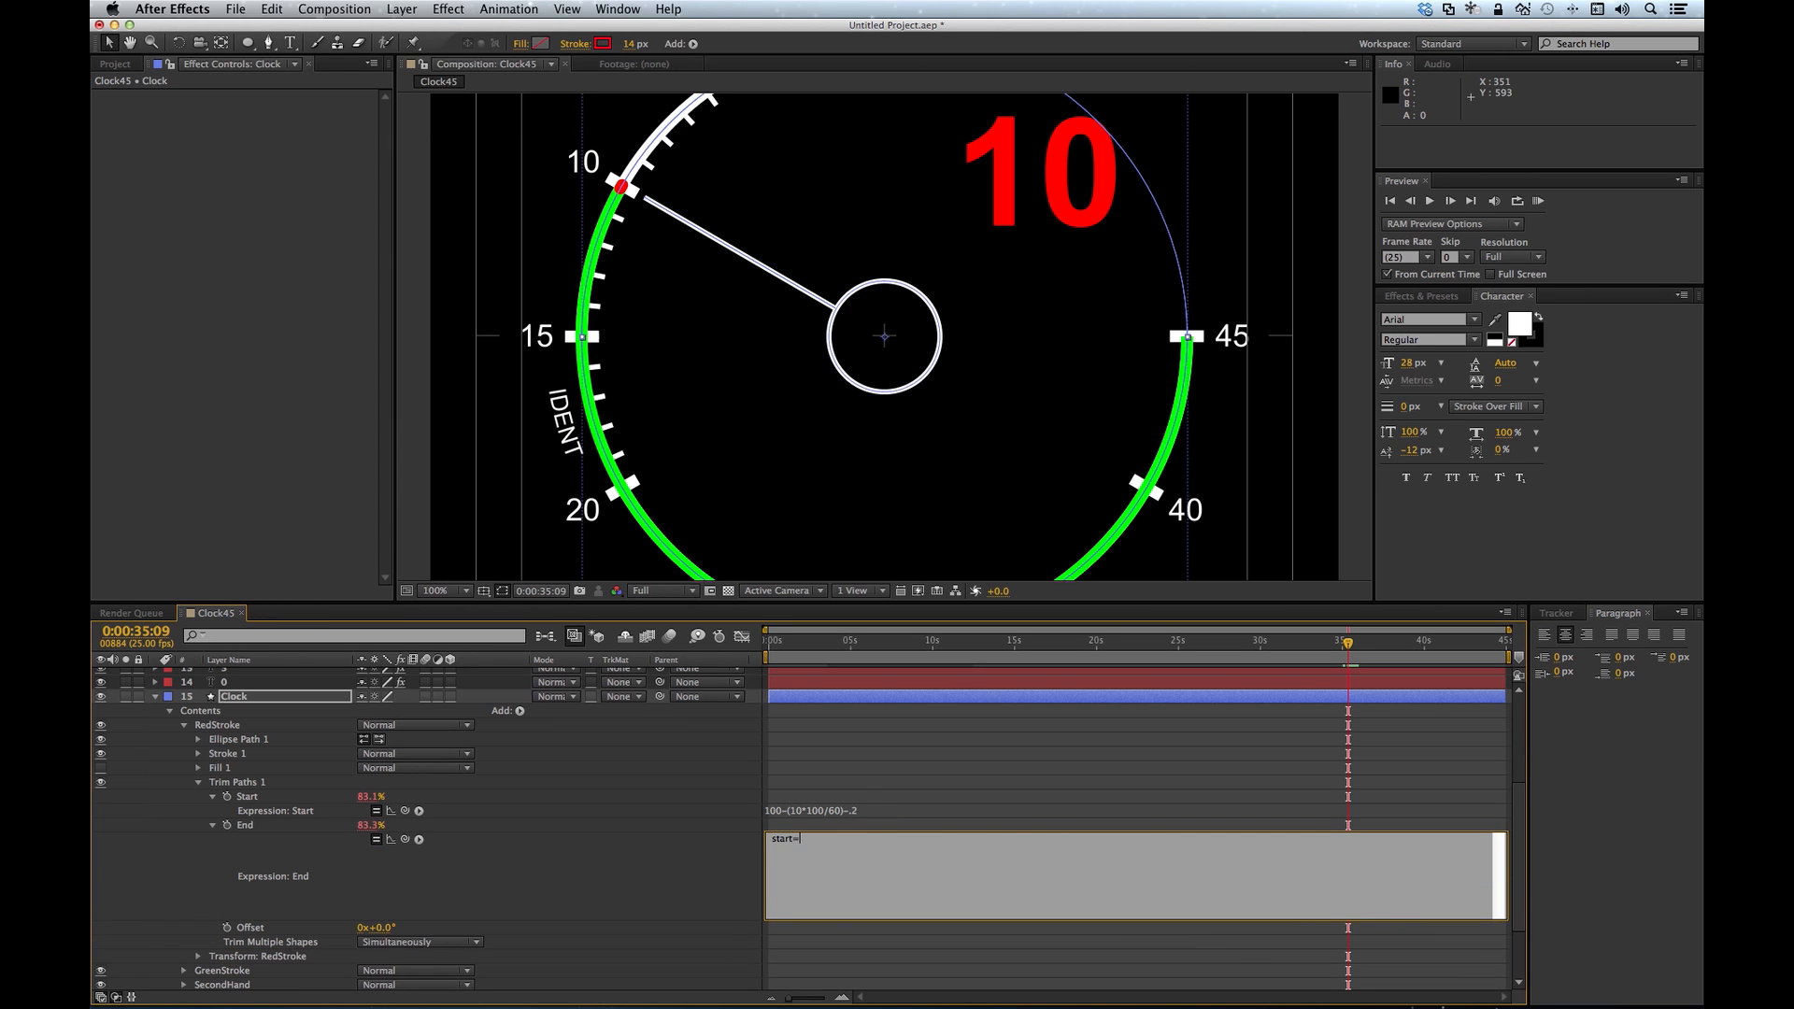
{"action": "left_click_drag", "start_coordinate": [409, 844], "coordinate": [274, 800]}
{"action": "type", "text": ";"}
{"action": "key", "text": "Return"}
{"action": "type", "text": "increment=("}
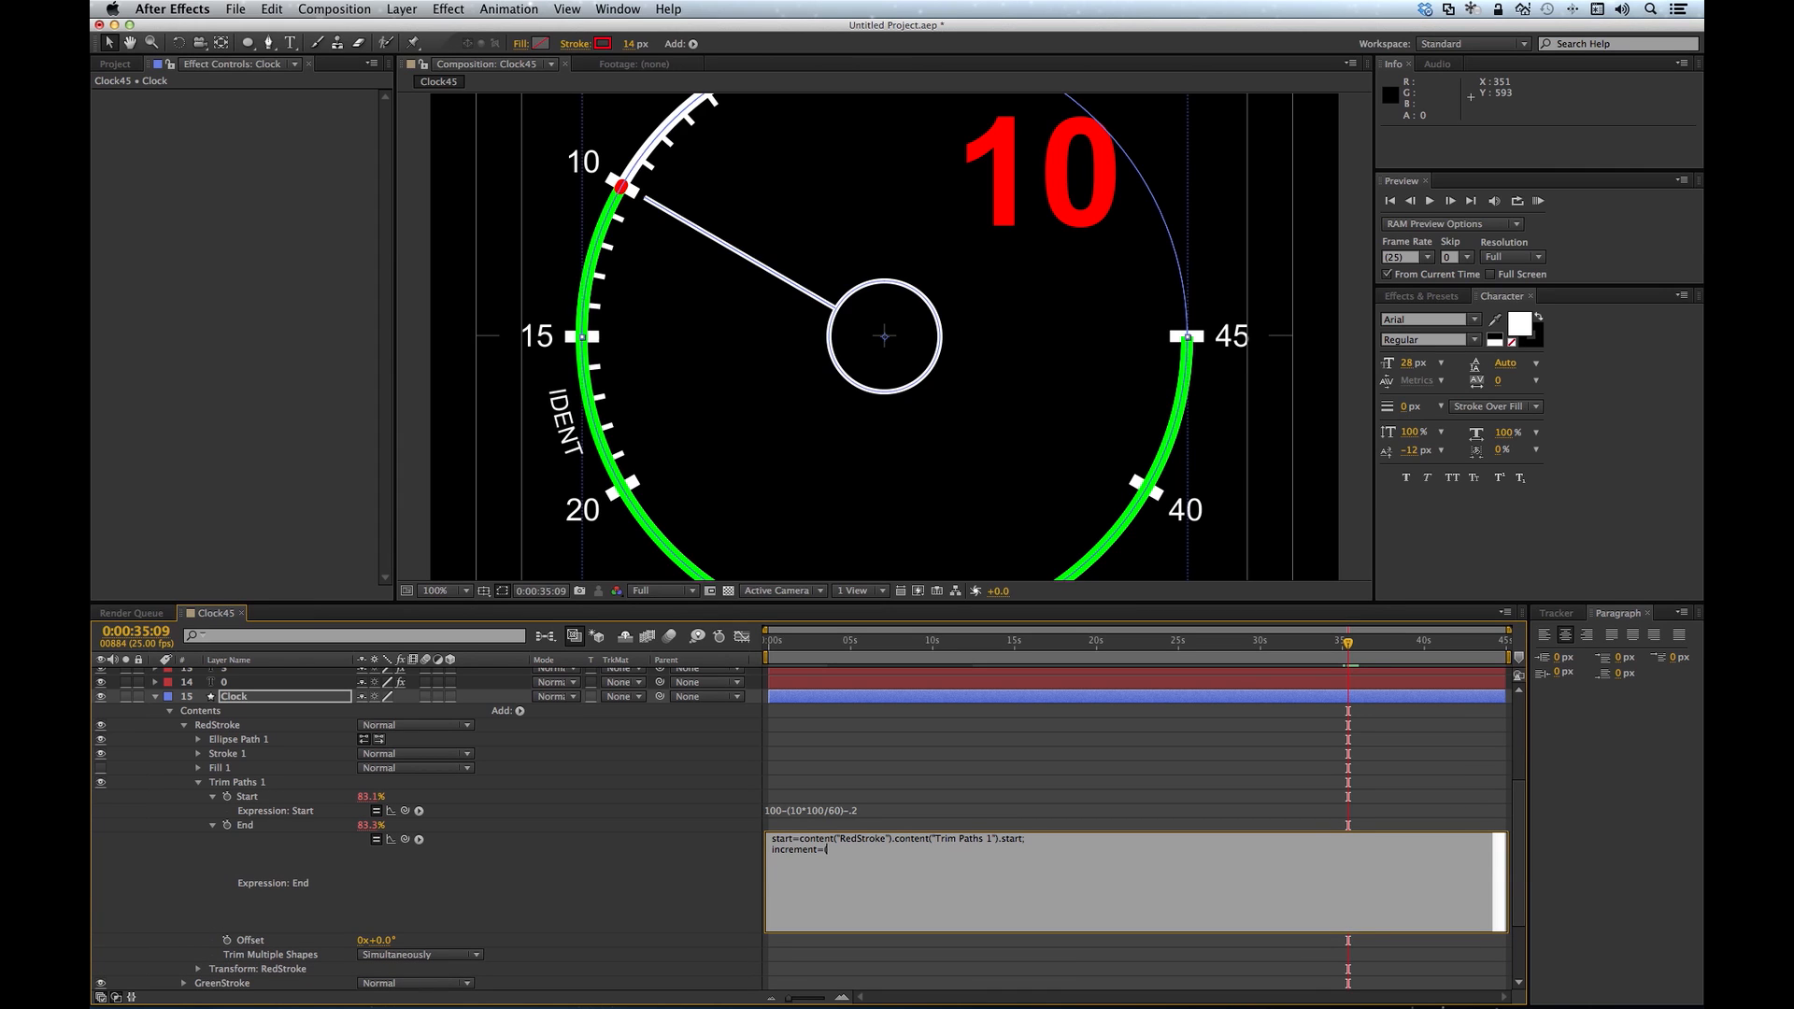
{"action": "type", "text": "100-start-.2)/10;"}
{"action": "key", "text": "Return"}
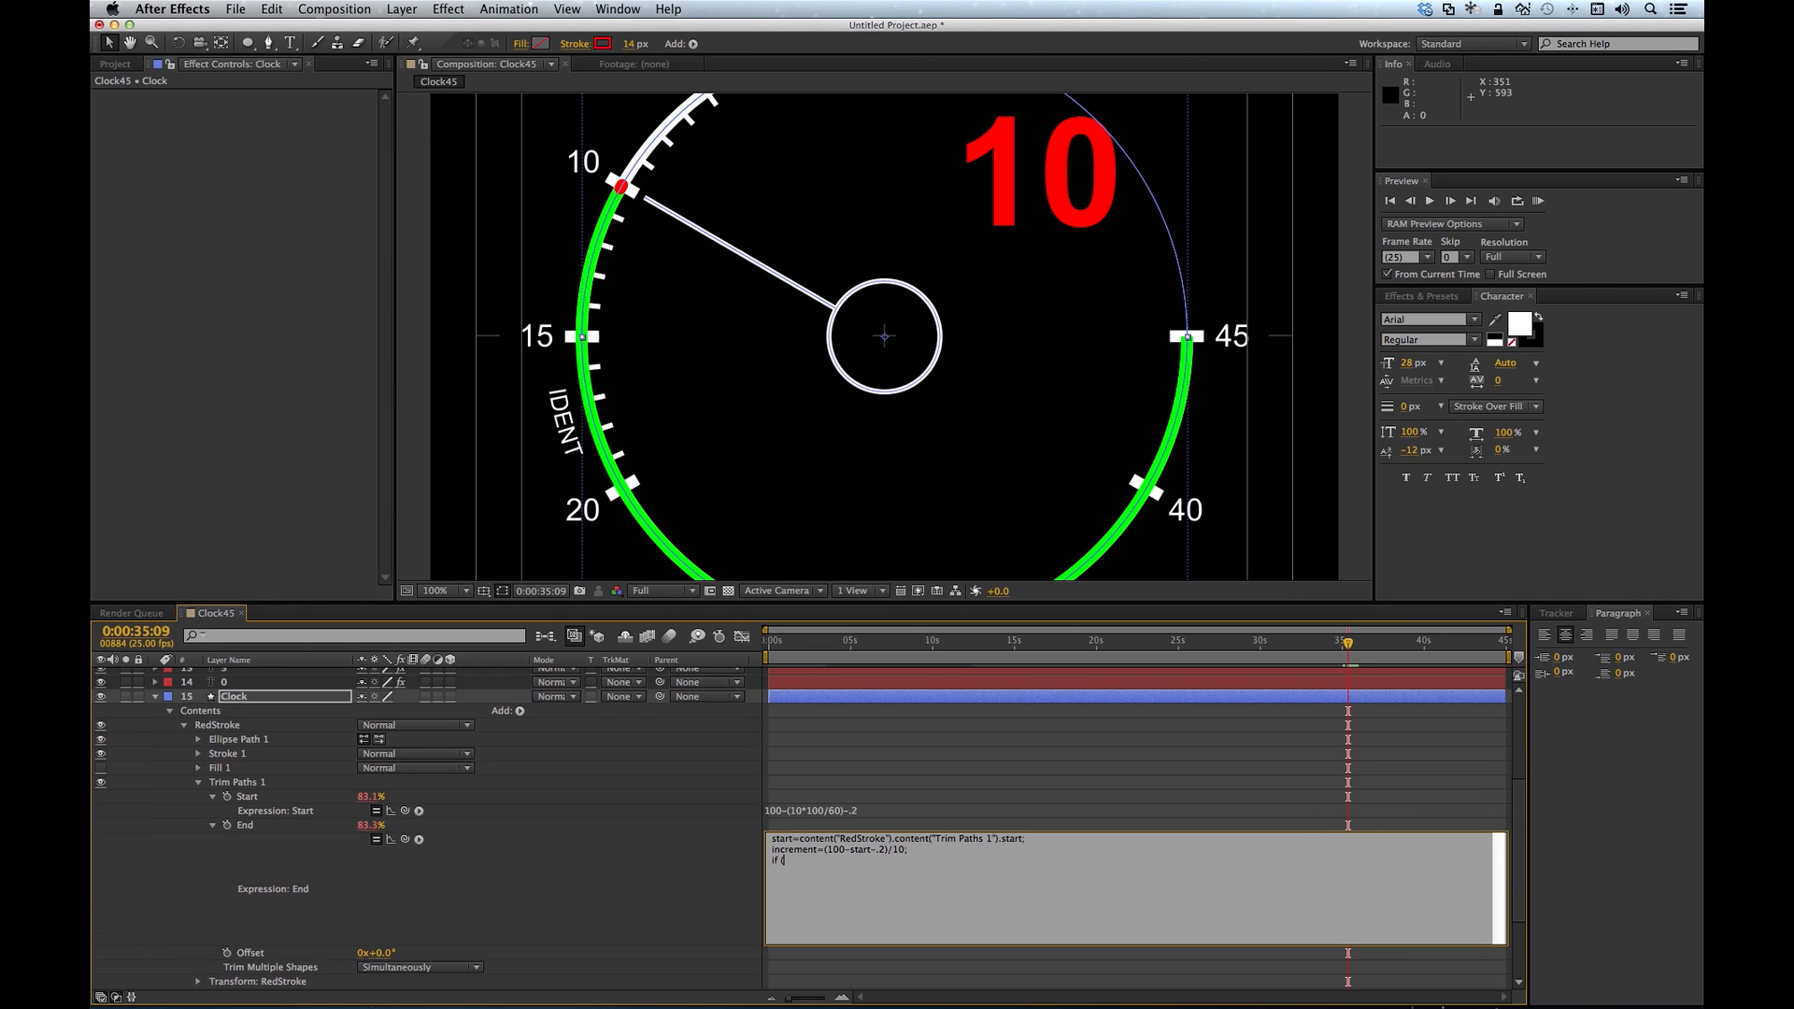
Step: Add the branch if (time >= thisComp.duration-10) containing start+(10-Math.ceil(9-(thisComp.duration-time))*increment+.2; to RedStroke's End expression
{"action": "type", "text": "if (time >= thisComp.duration-10) {"}
{"action": "key", "text": "Return"}
{"action": "key", "text": "Tab"}
{"action": "type", "text": "start"}
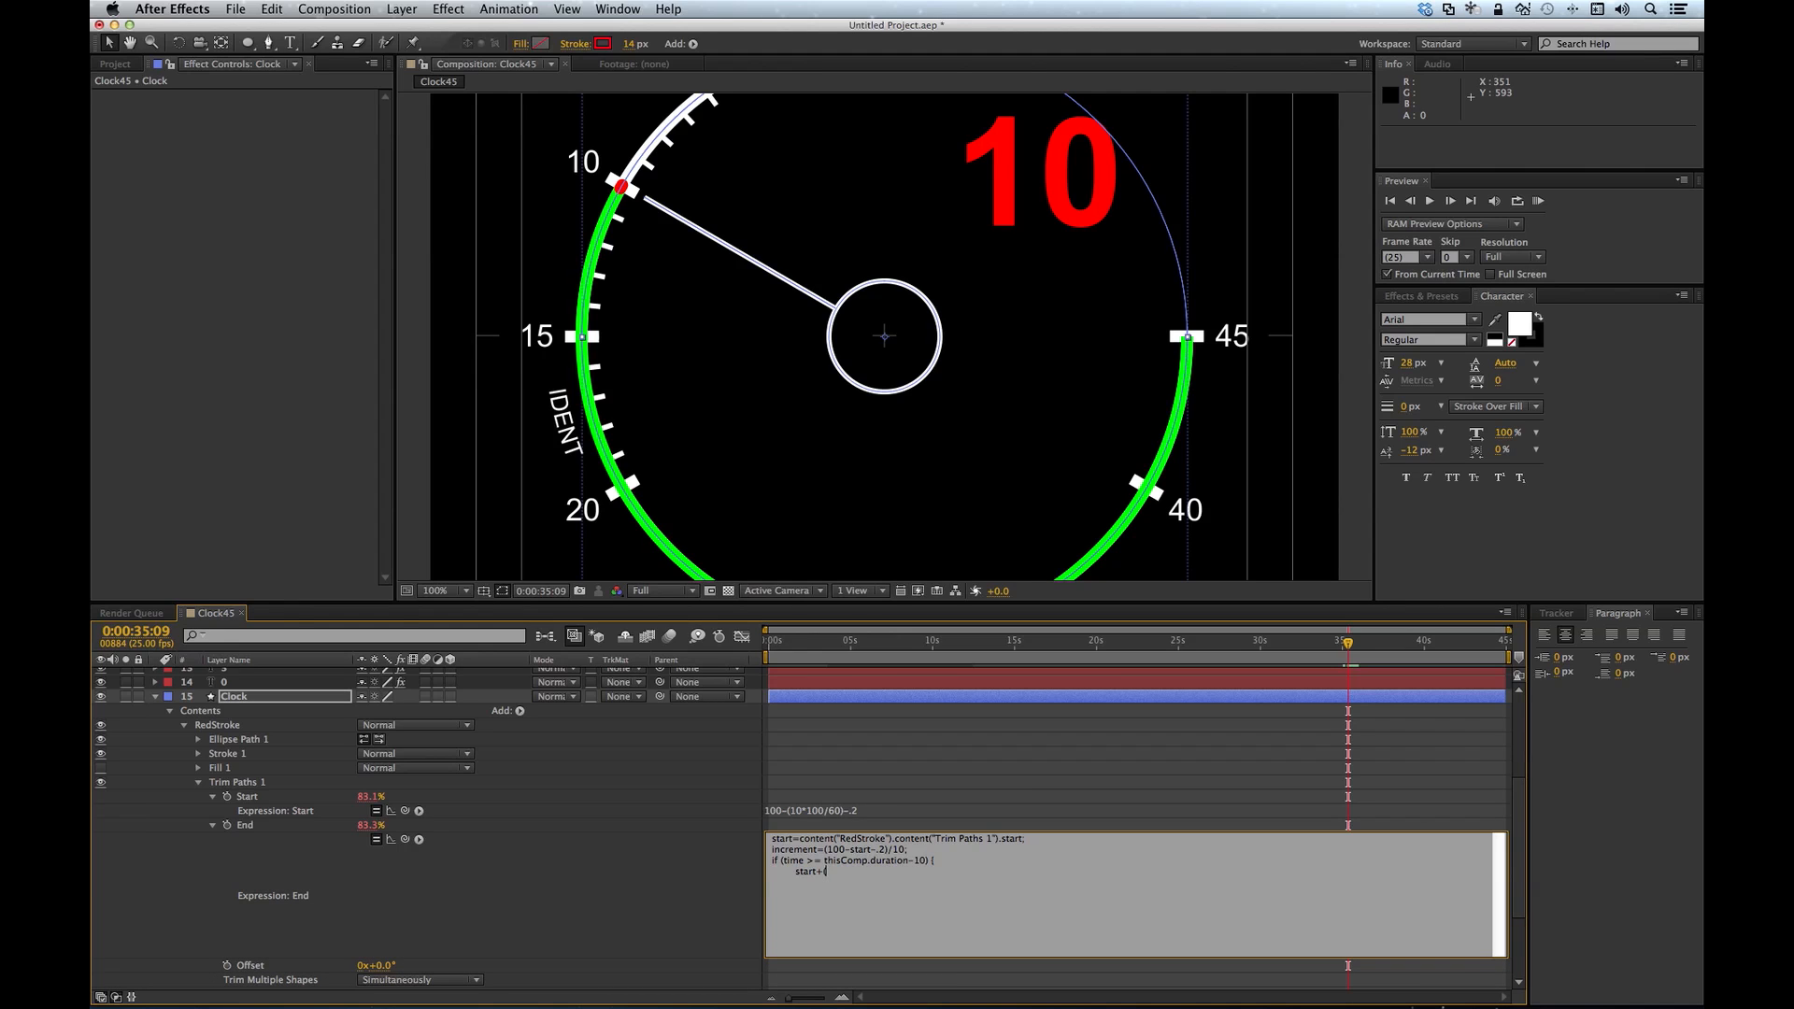
{"action": "type", "text": "+(10-Ma"}
{"action": "type", "text": "th.ce"}
{"action": "type", "text": "il(9-(thisCo"}
{"action": "type", "text": "mp.durat"}
{"action": "type", "text": "ion-time))*increment+.2; }"}
Step: Add an else branch containing start; and commit RedStroke's End expression
{"action": "type", "text": " else { \t"}
{"action": "type", "text": "start;"}
{"action": "key", "text": "KP_Enter"}
{"action": "key", "text": "KP_Enter"}
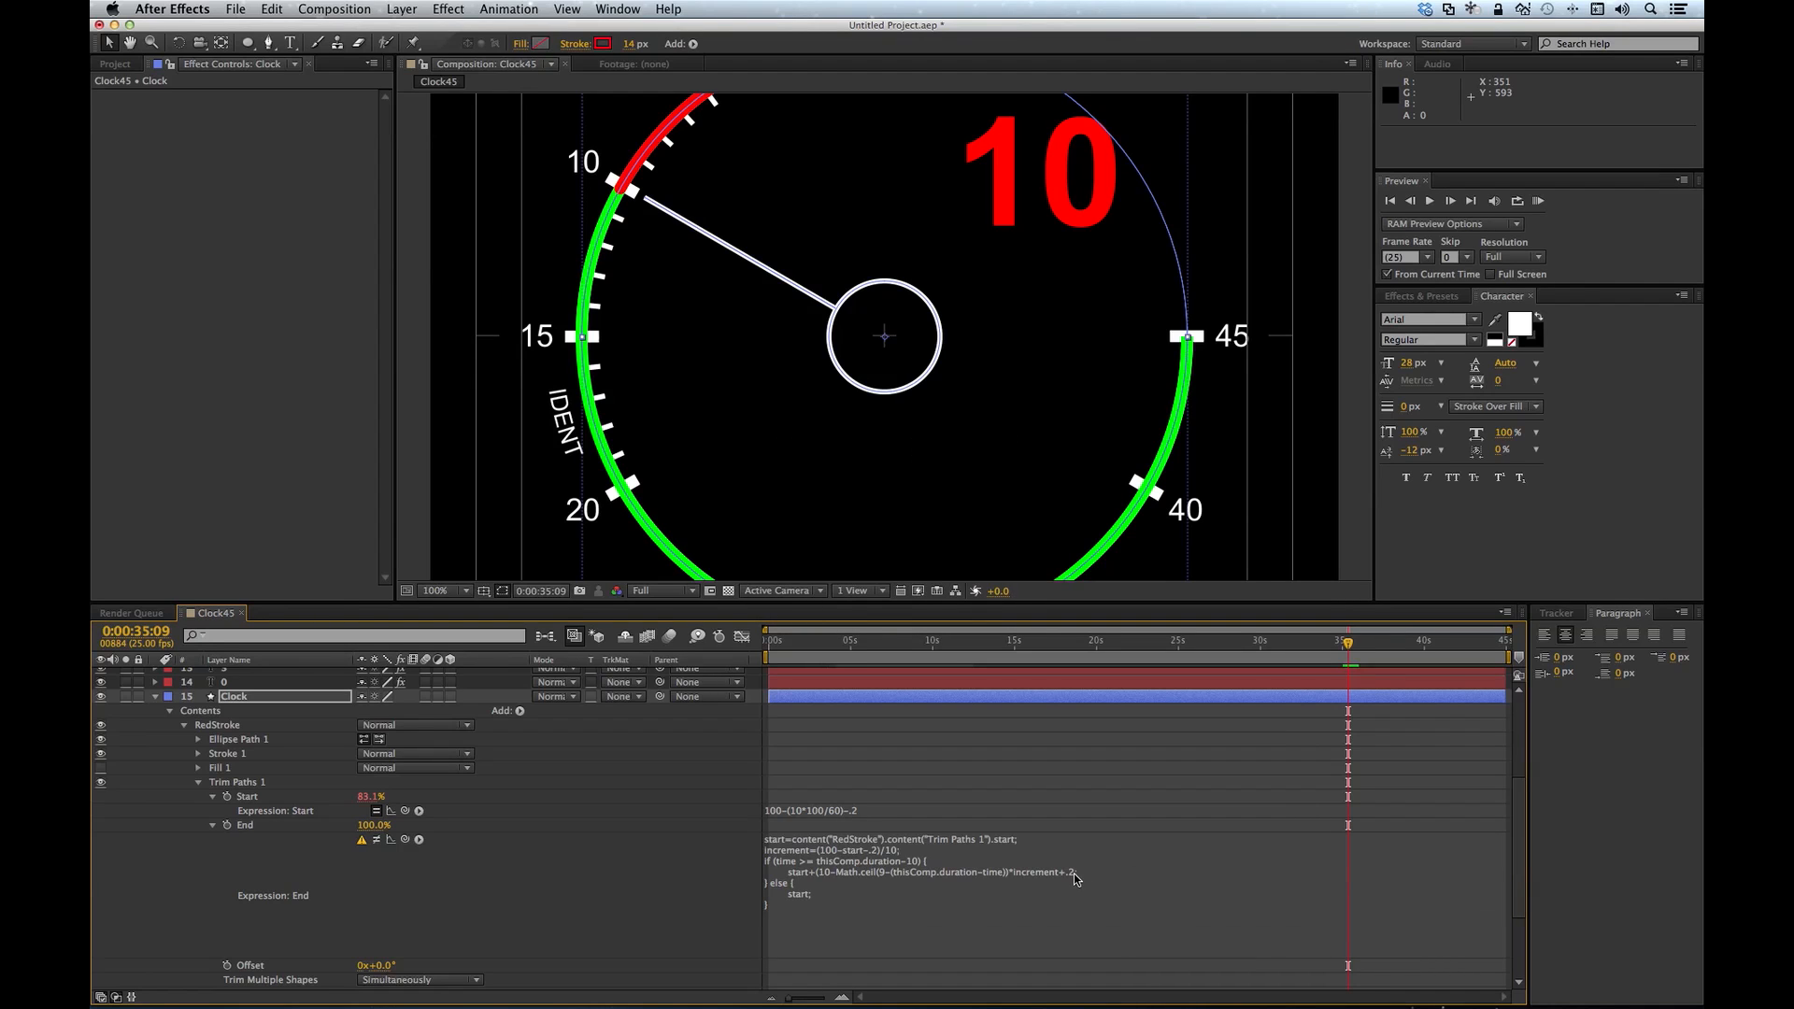
Step: Correct the if branch of RedStroke's End expression to start+(10-Math.ceil(thisComp.duration-time))*increment+.2; and preview the playback from 0:00:34:03
{"action": "left_click", "coordinate": [1074, 872]}
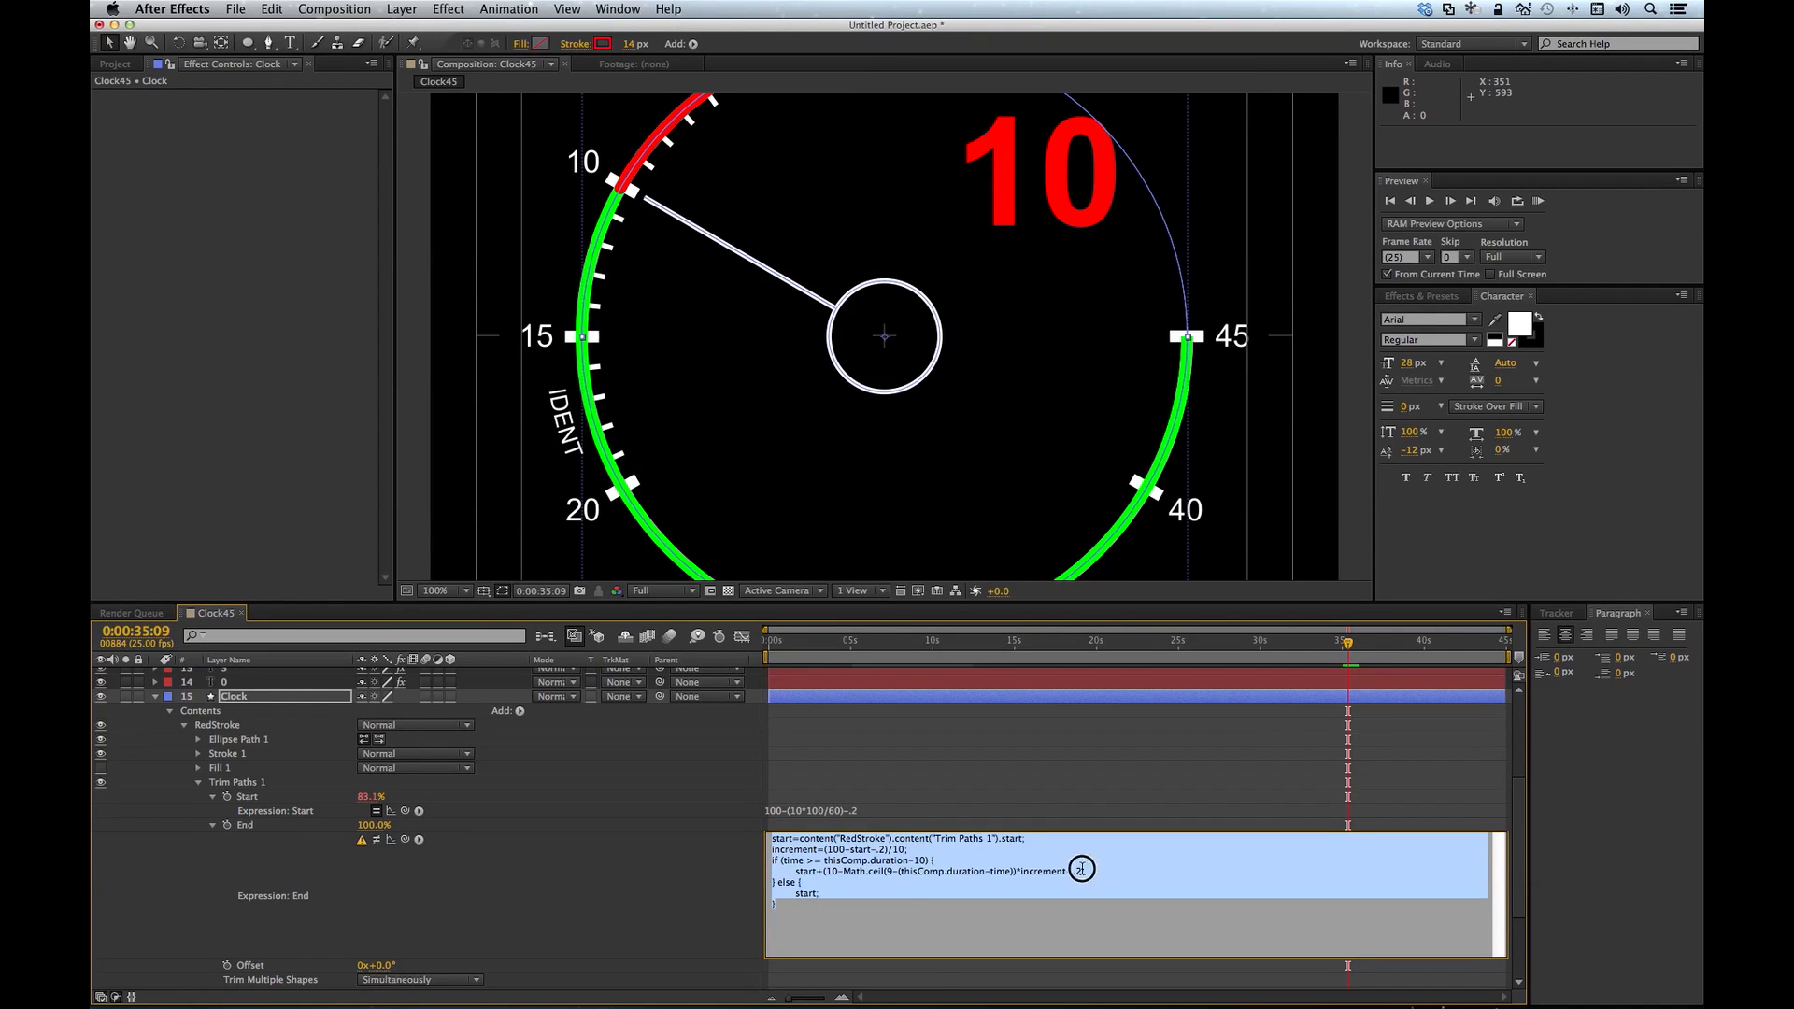
{"action": "left_click", "coordinate": [1081, 869]}
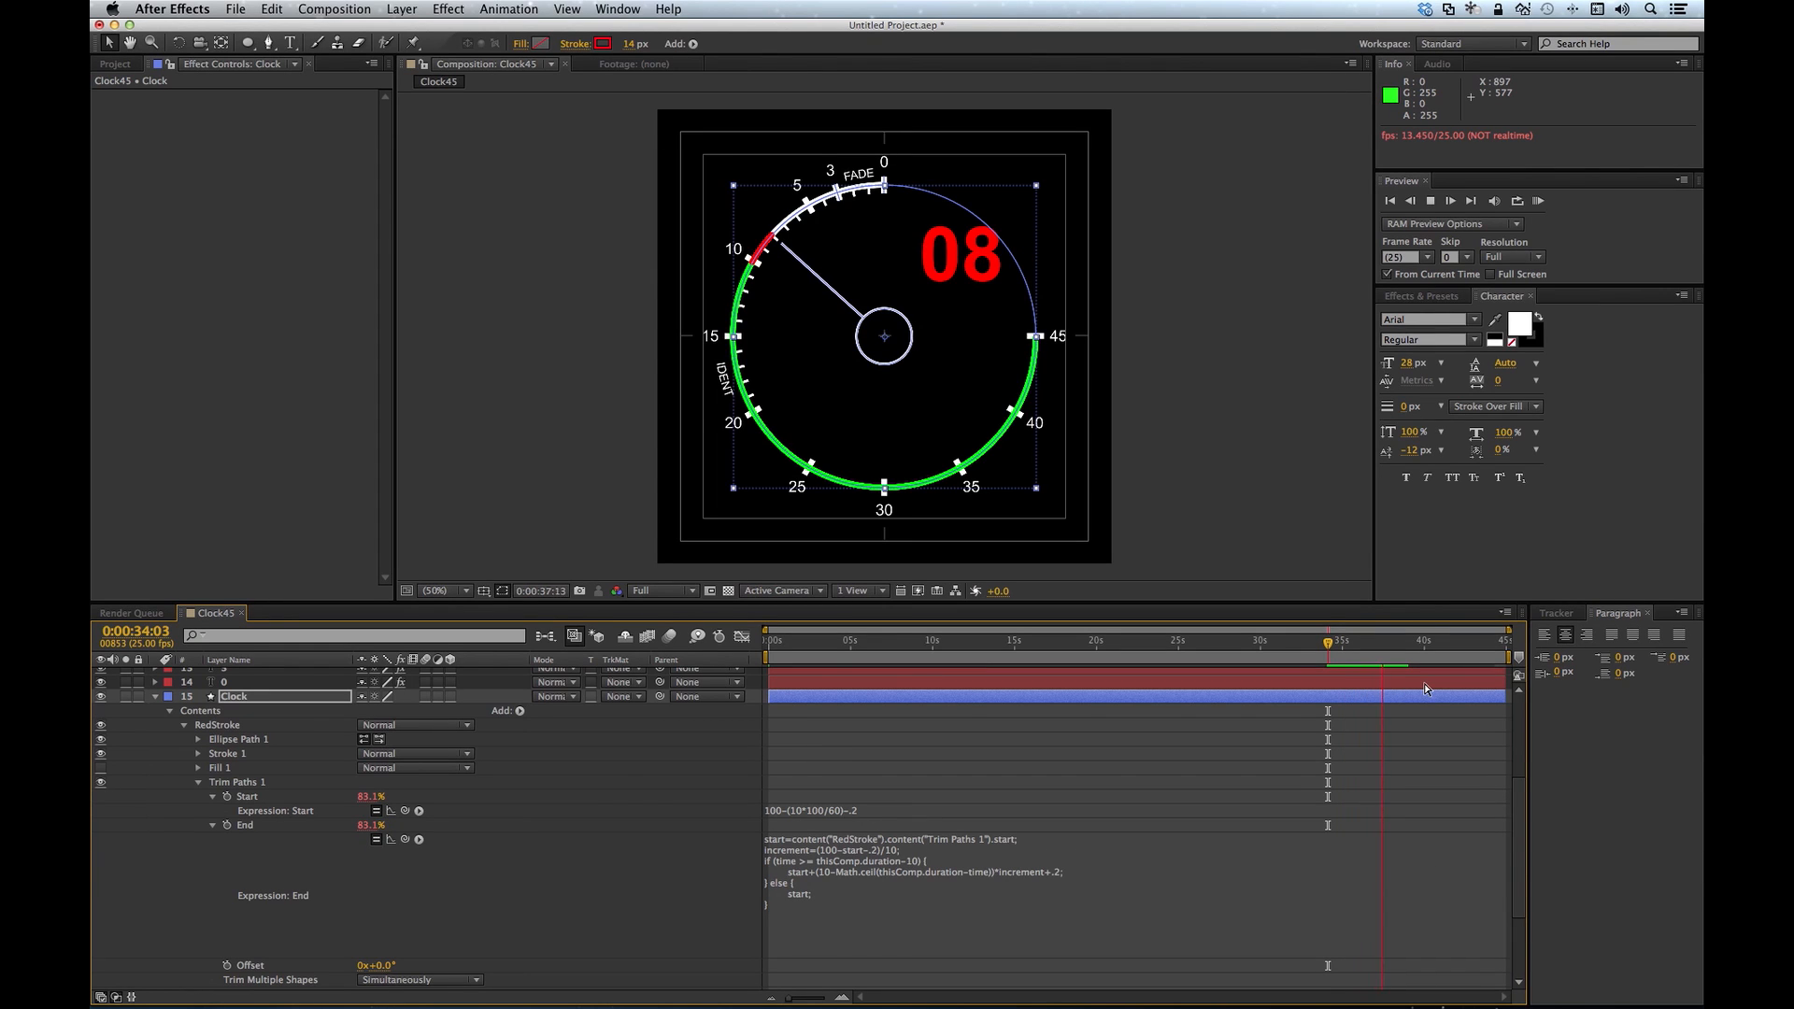
{"action": "key", "text": "space"}
Step: Collapse the Clock layer, duplicate the Clock45 composition in the project, and name the copy Clock30
{"action": "left_click", "coordinate": [155, 696]}
{"action": "left_click", "coordinate": [115, 64]}
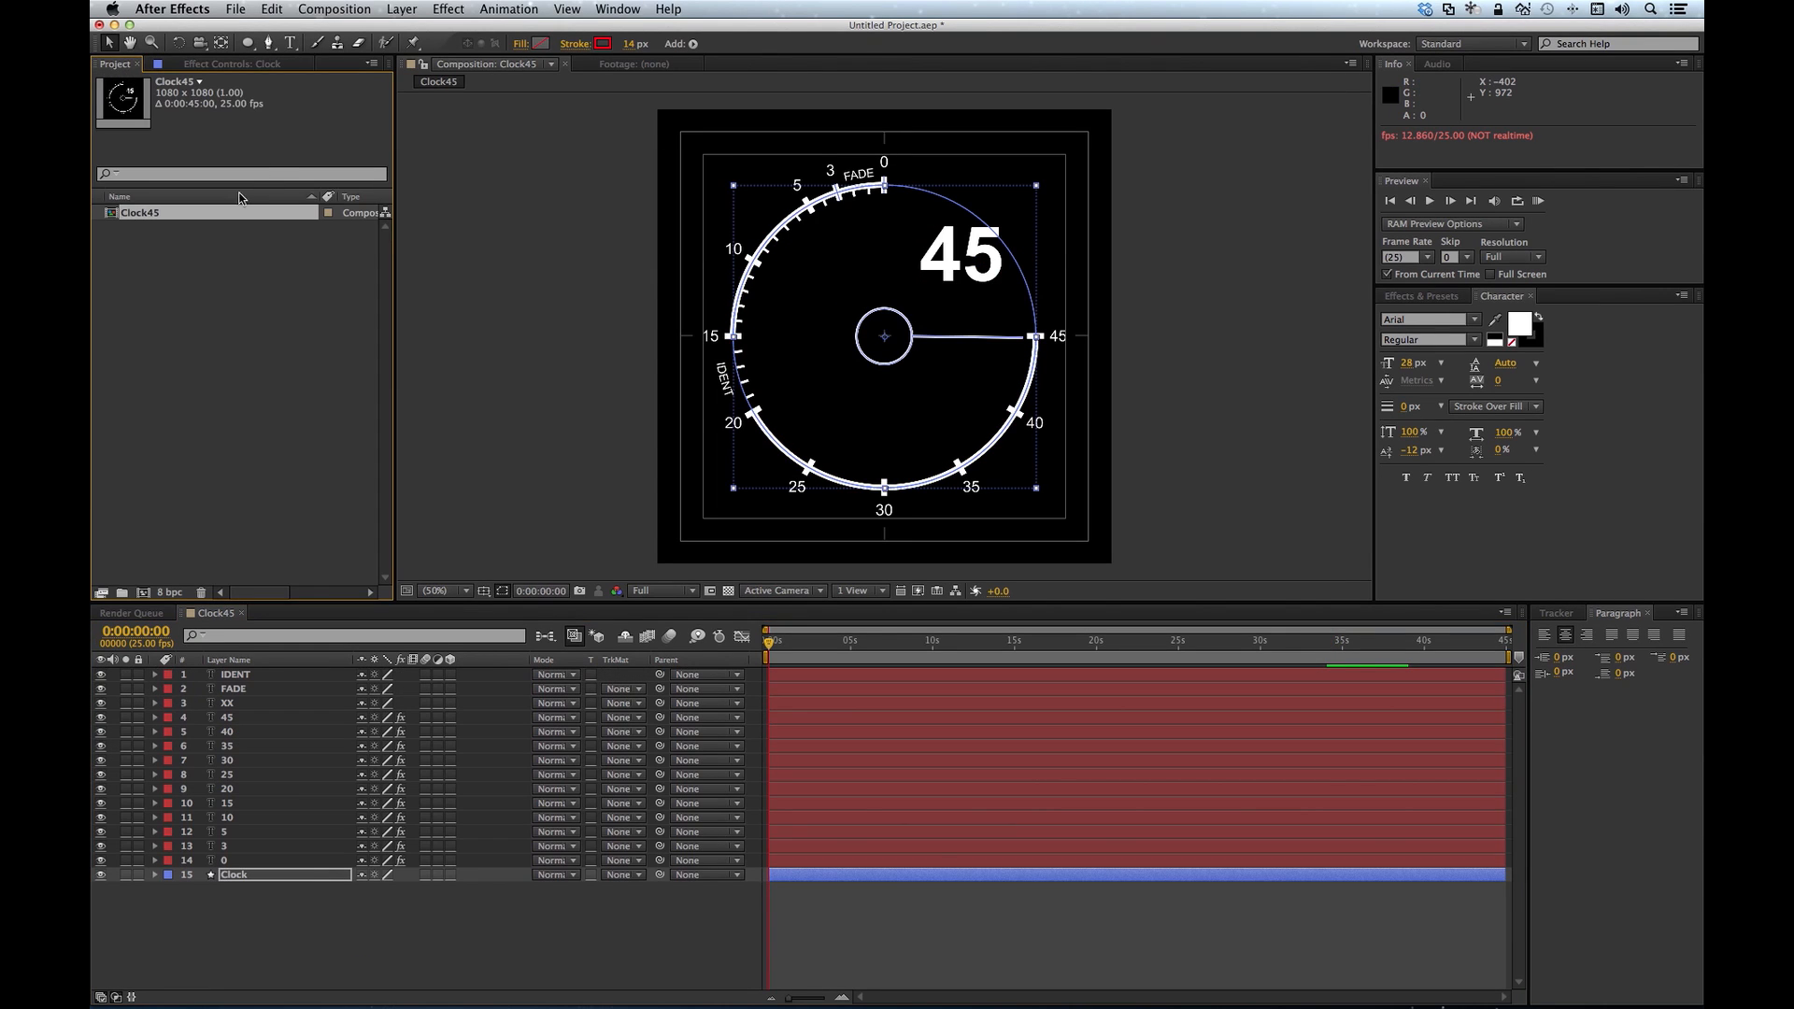
{"action": "key", "text": "super+d"}
{"action": "key", "text": "Return"}
{"action": "type", "text": "Clock30"}
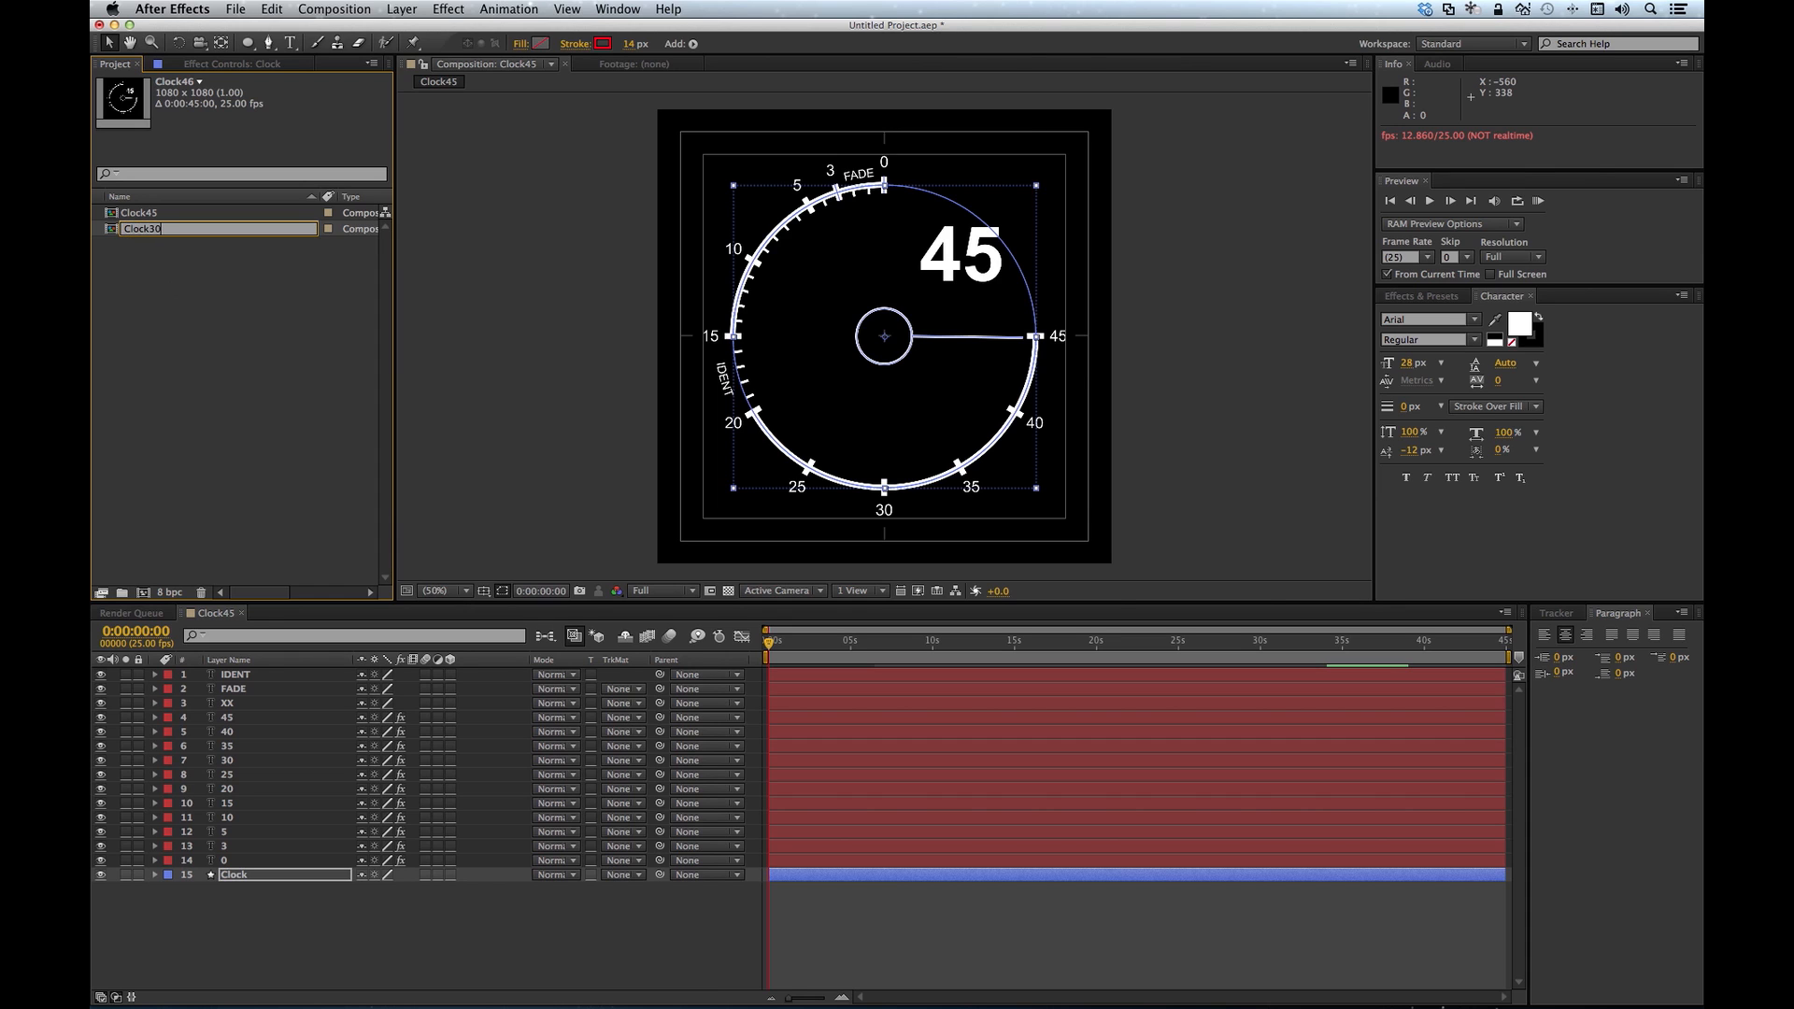
{"action": "key", "text": "Return"}
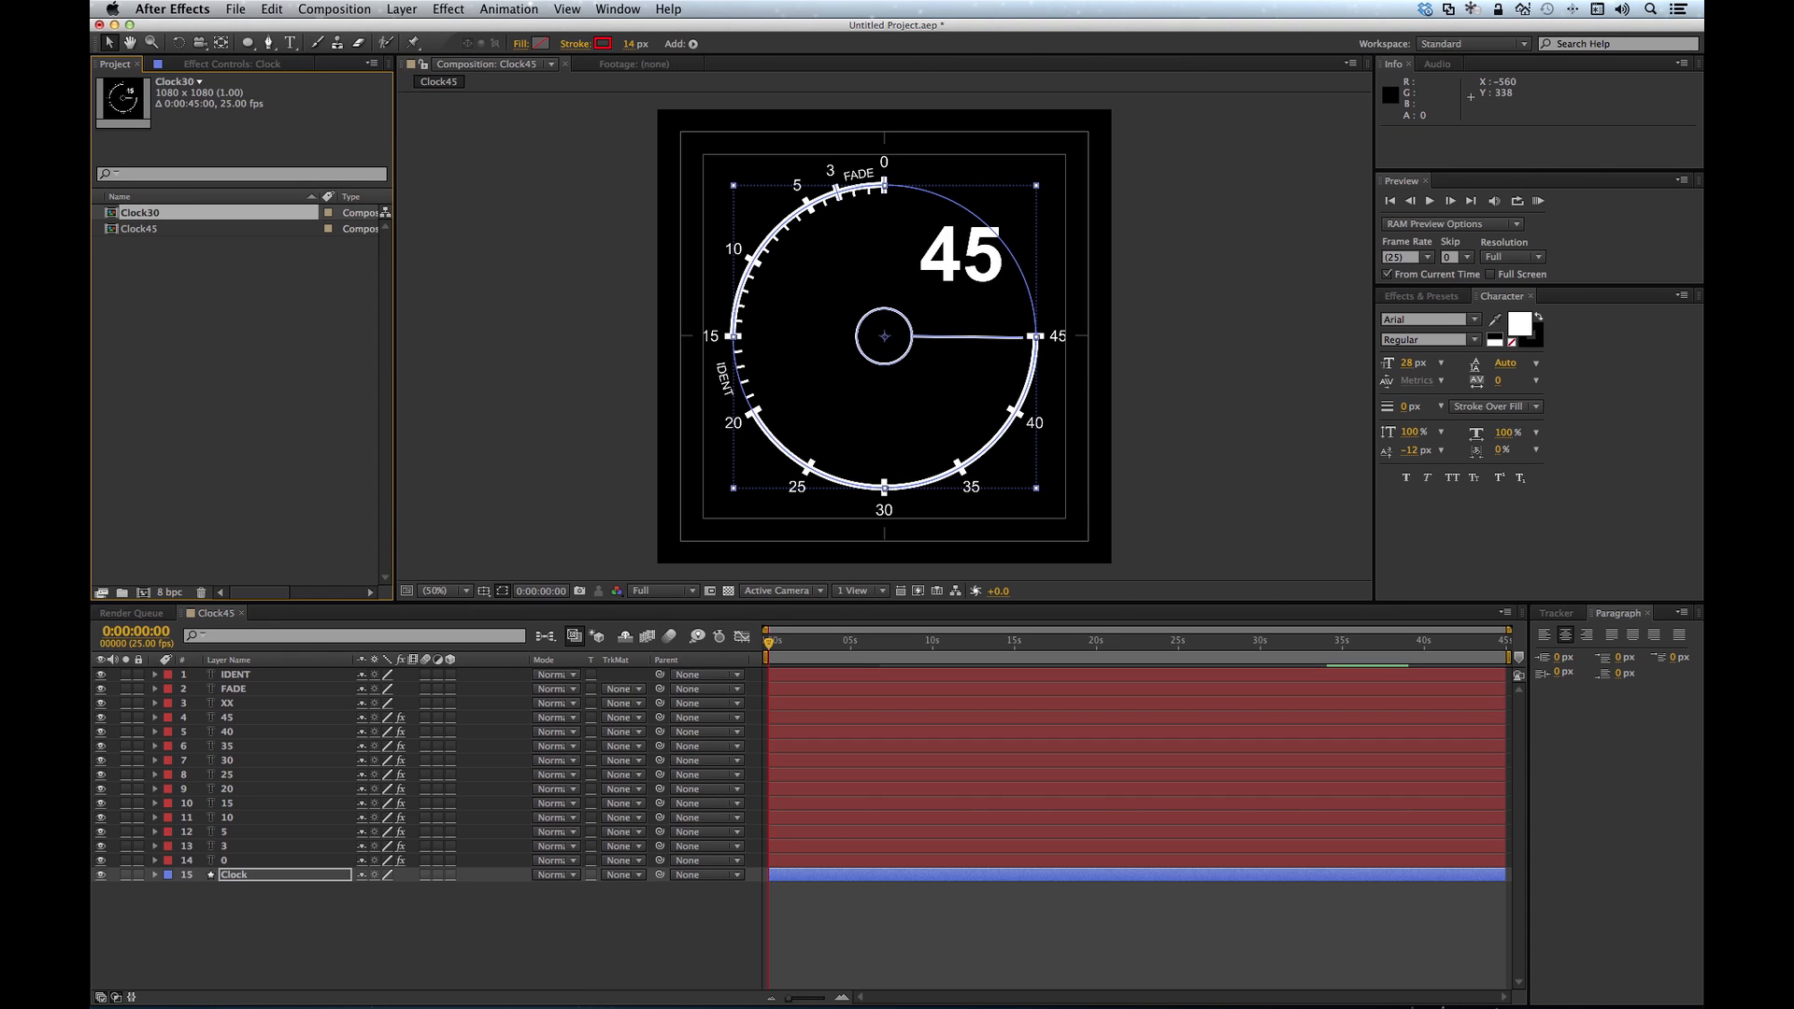
Step: Open the Clock30 composition and set its duration to 0:00:30:00
{"action": "double_click", "coordinate": [129, 213]}
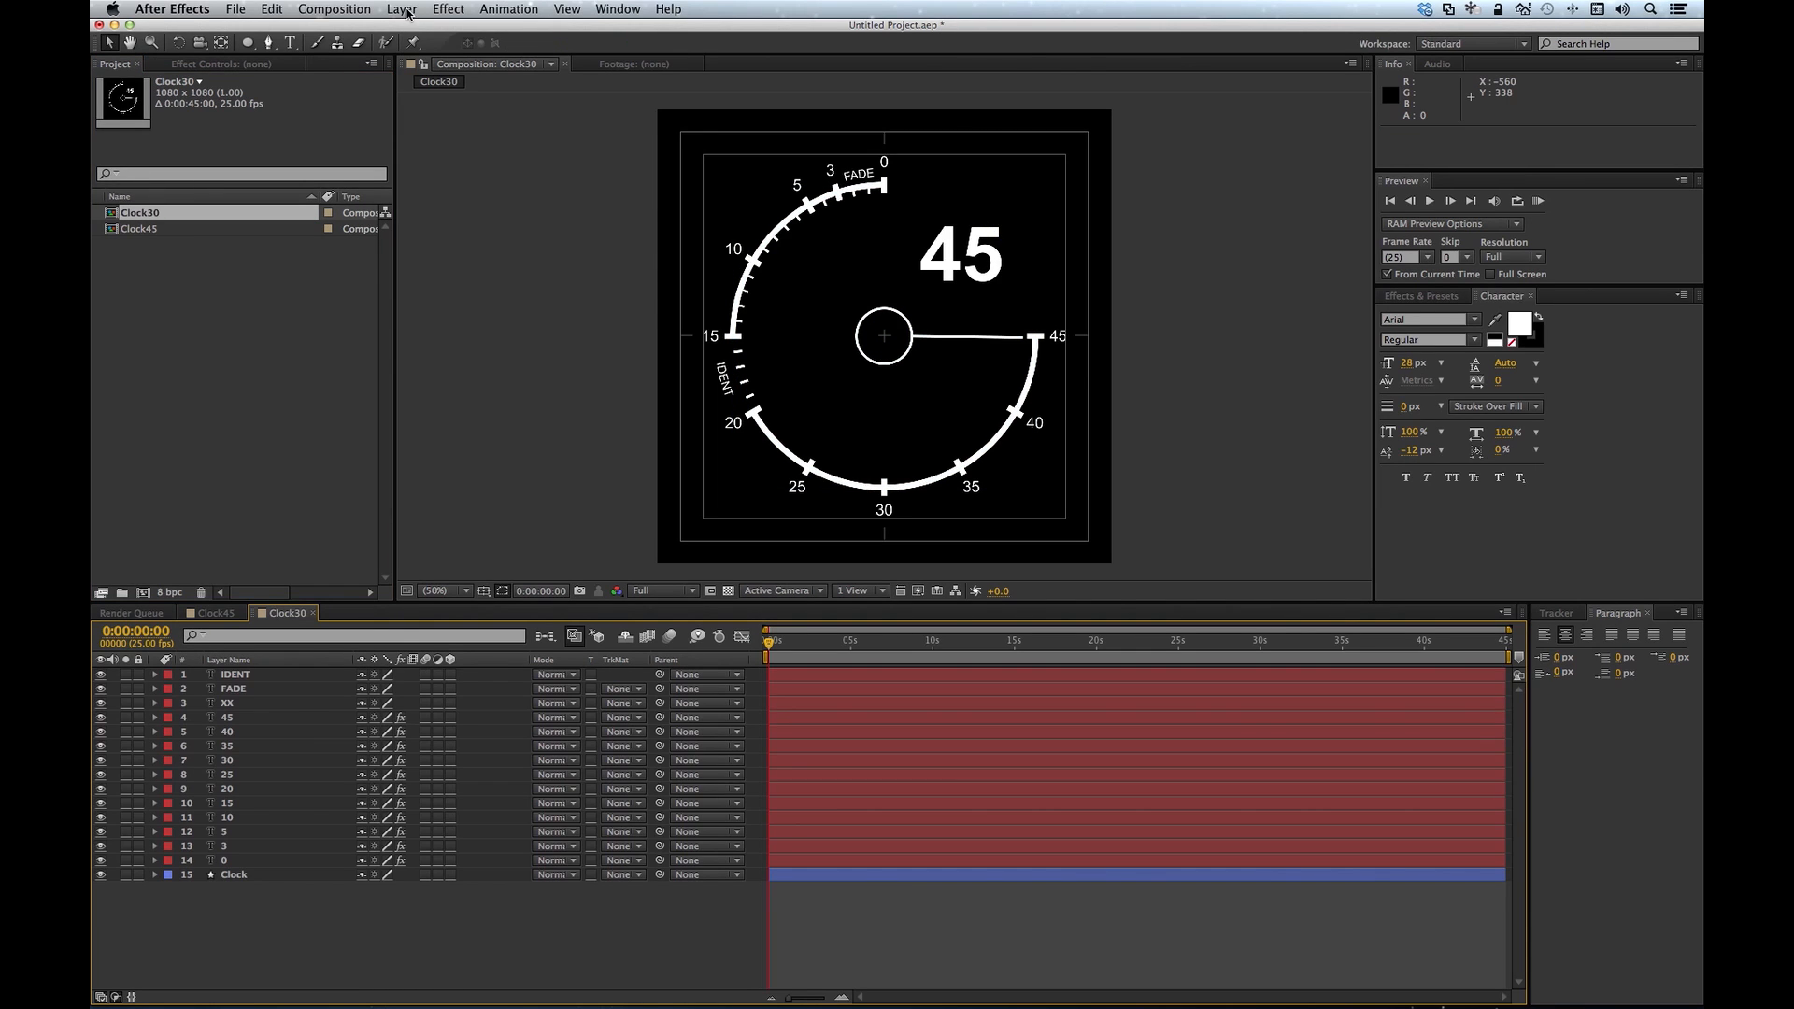
{"action": "left_click", "coordinate": [334, 10]}
{"action": "left_click", "coordinate": [346, 58]}
{"action": "double_click", "coordinate": [861, 862]}
{"action": "type", "text": "30:00"}
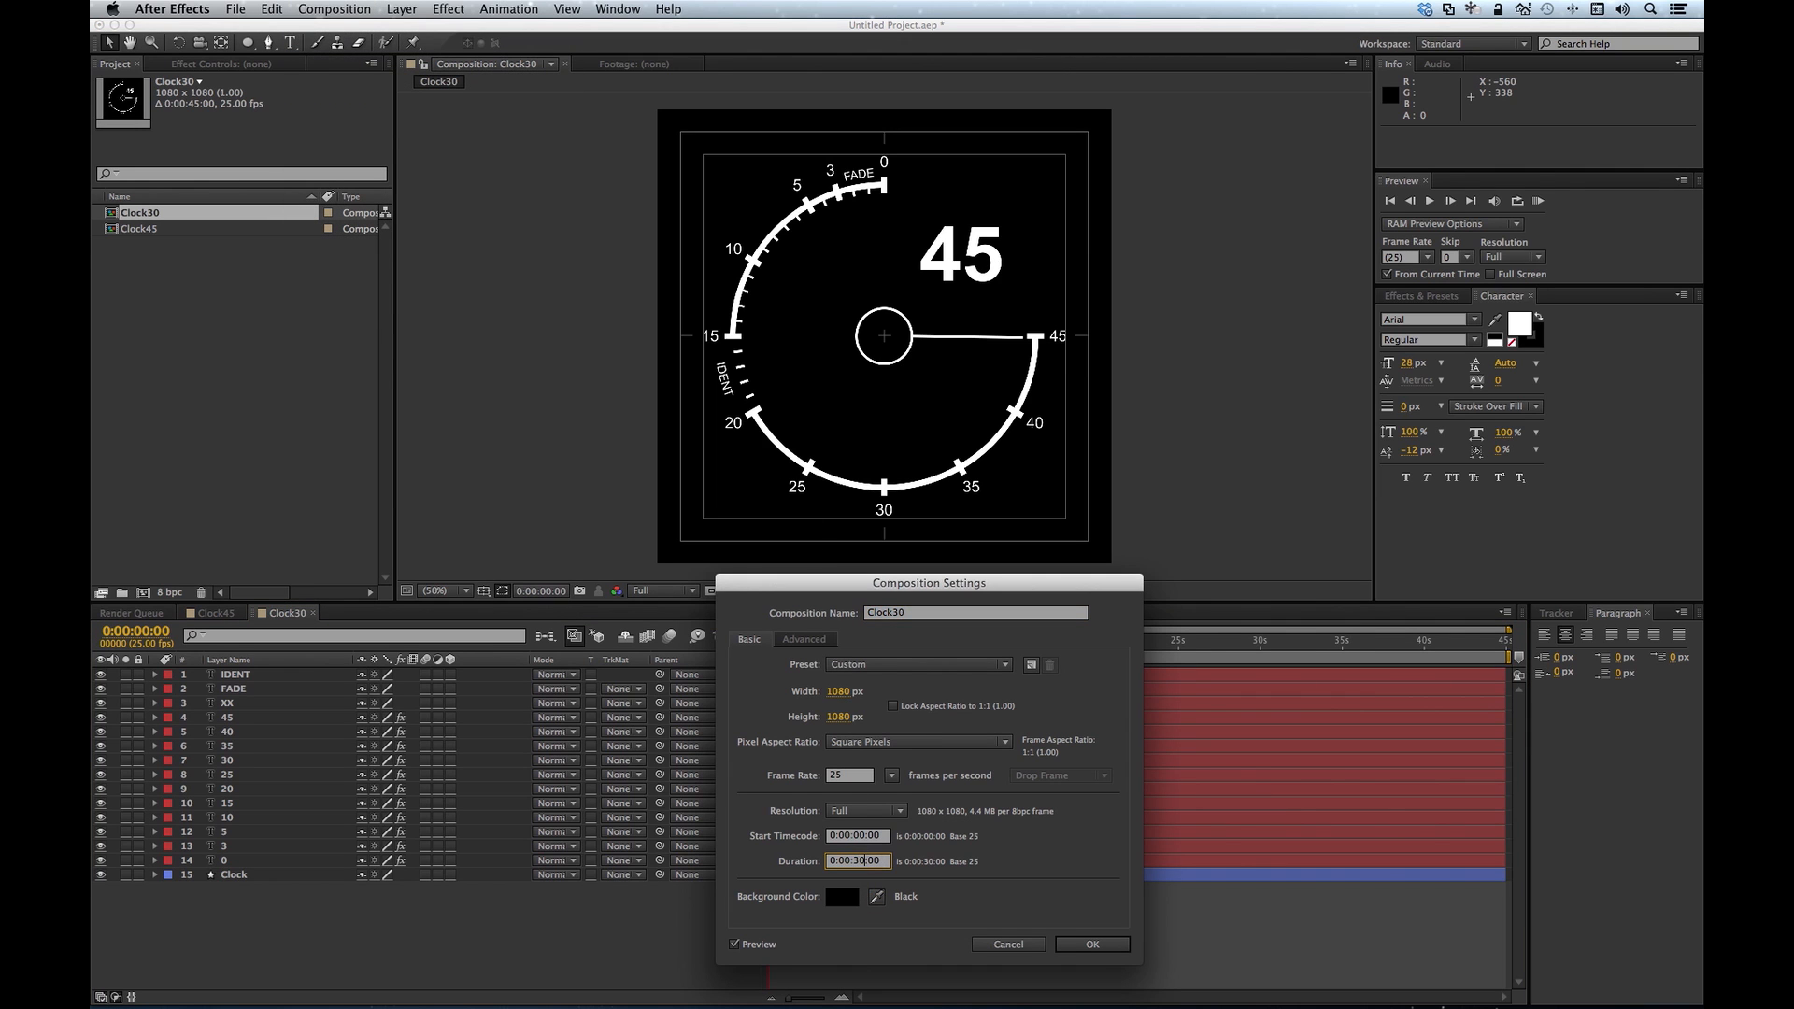
{"action": "key", "text": "Return"}
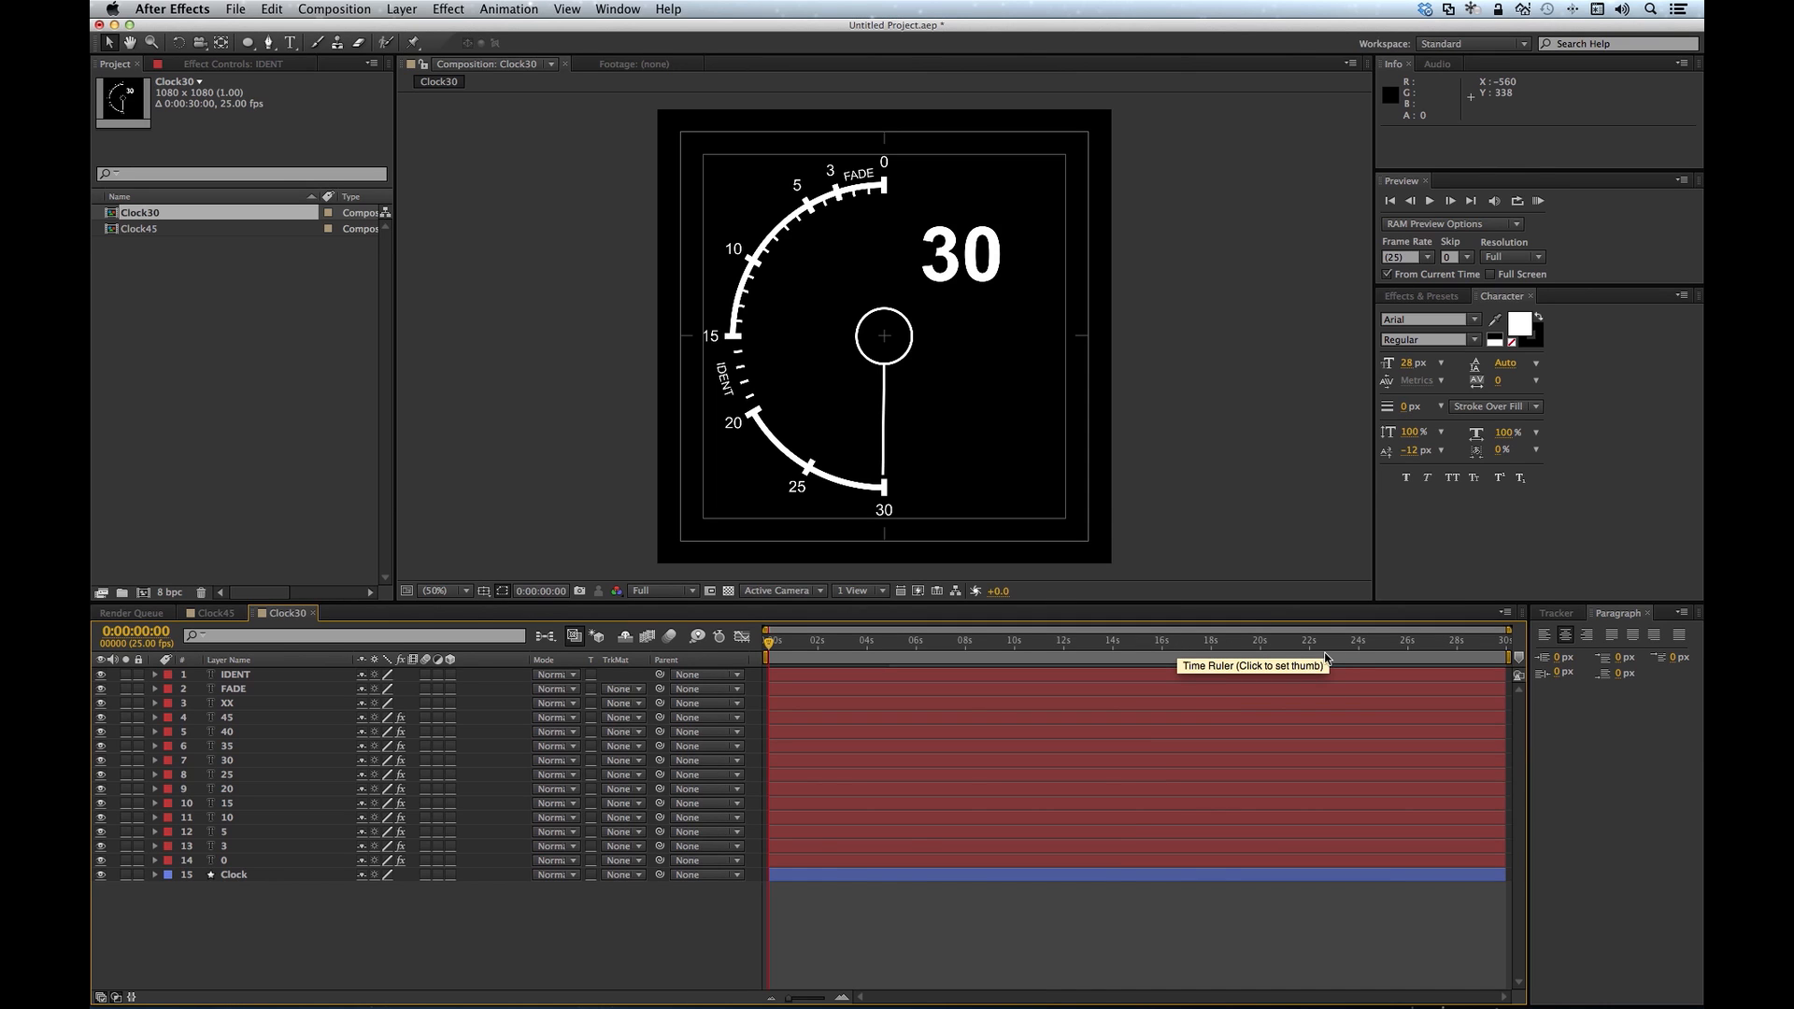
Step: Preview Clock30 from 0:00:19:03 to check the stroke colors around the ten-second mark, and return to the start
{"action": "left_click", "coordinate": [1237, 645]}
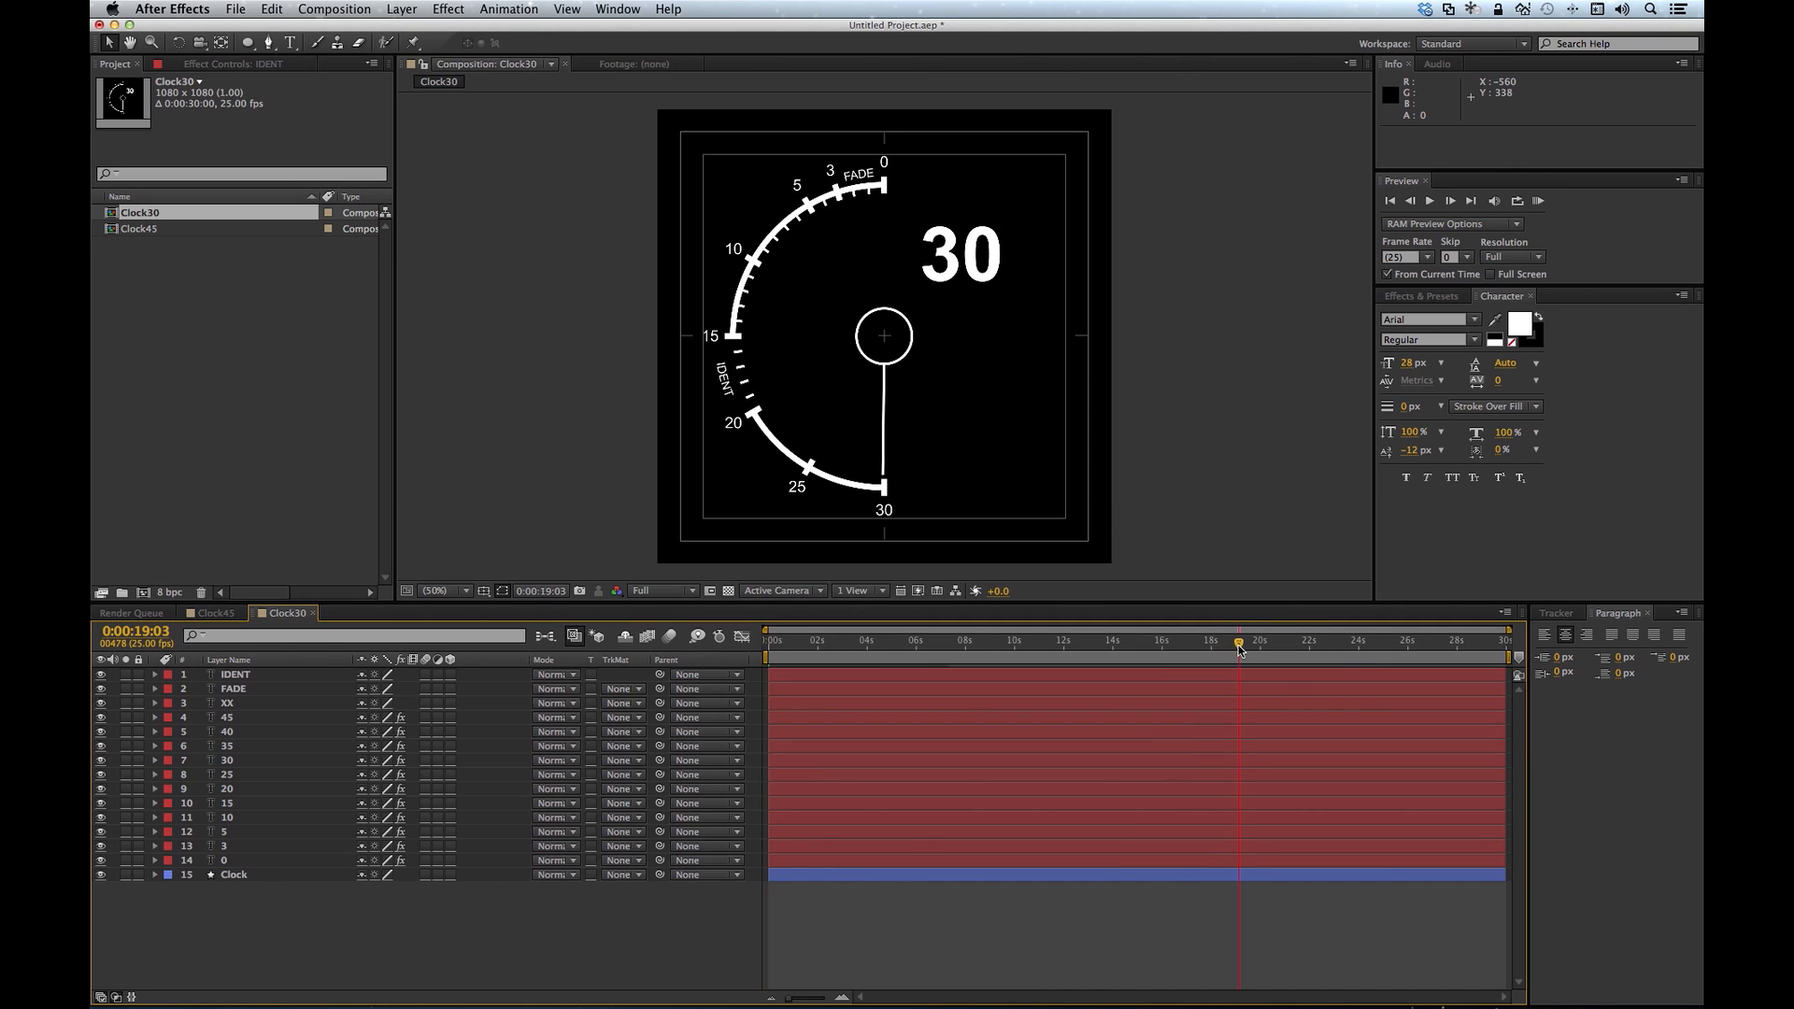
{"action": "key", "text": "space"}
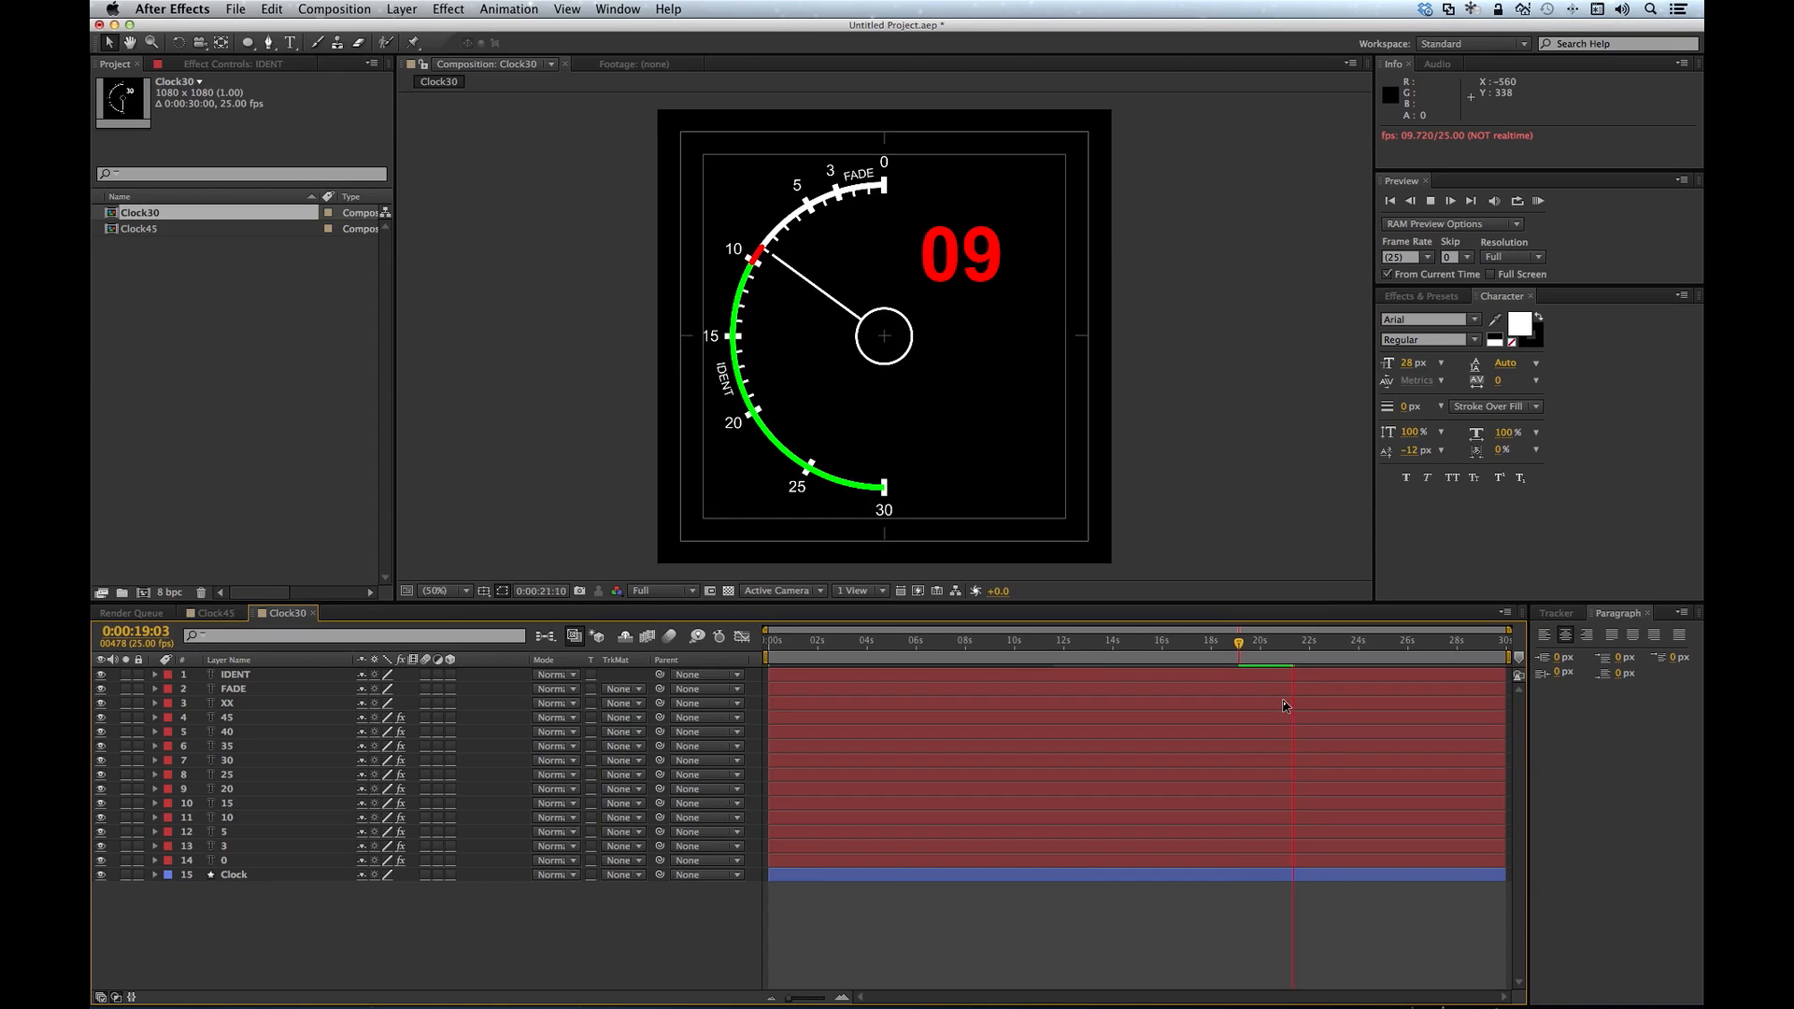
{"action": "key", "text": "Home"}
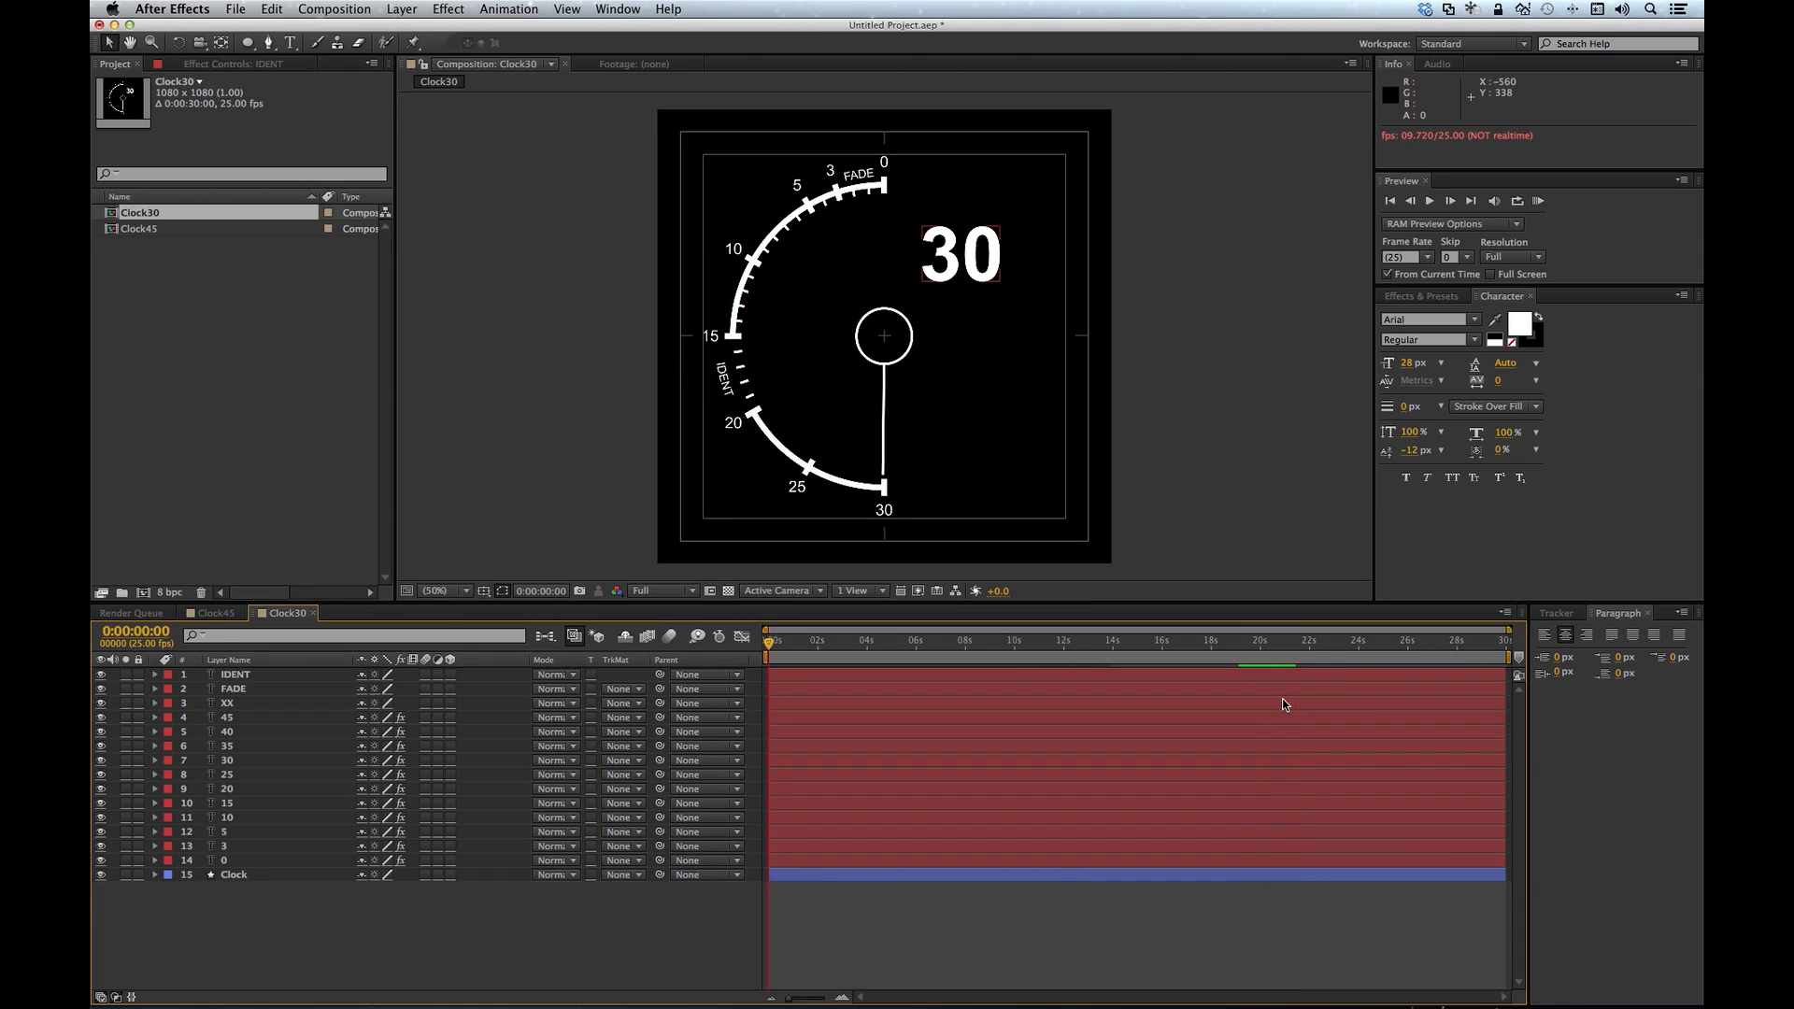
Step: Duplicate the Clock30 composition in the project and name the copy Clock20
{"action": "left_click", "coordinate": [142, 226]}
{"action": "key", "text": "super+d"}
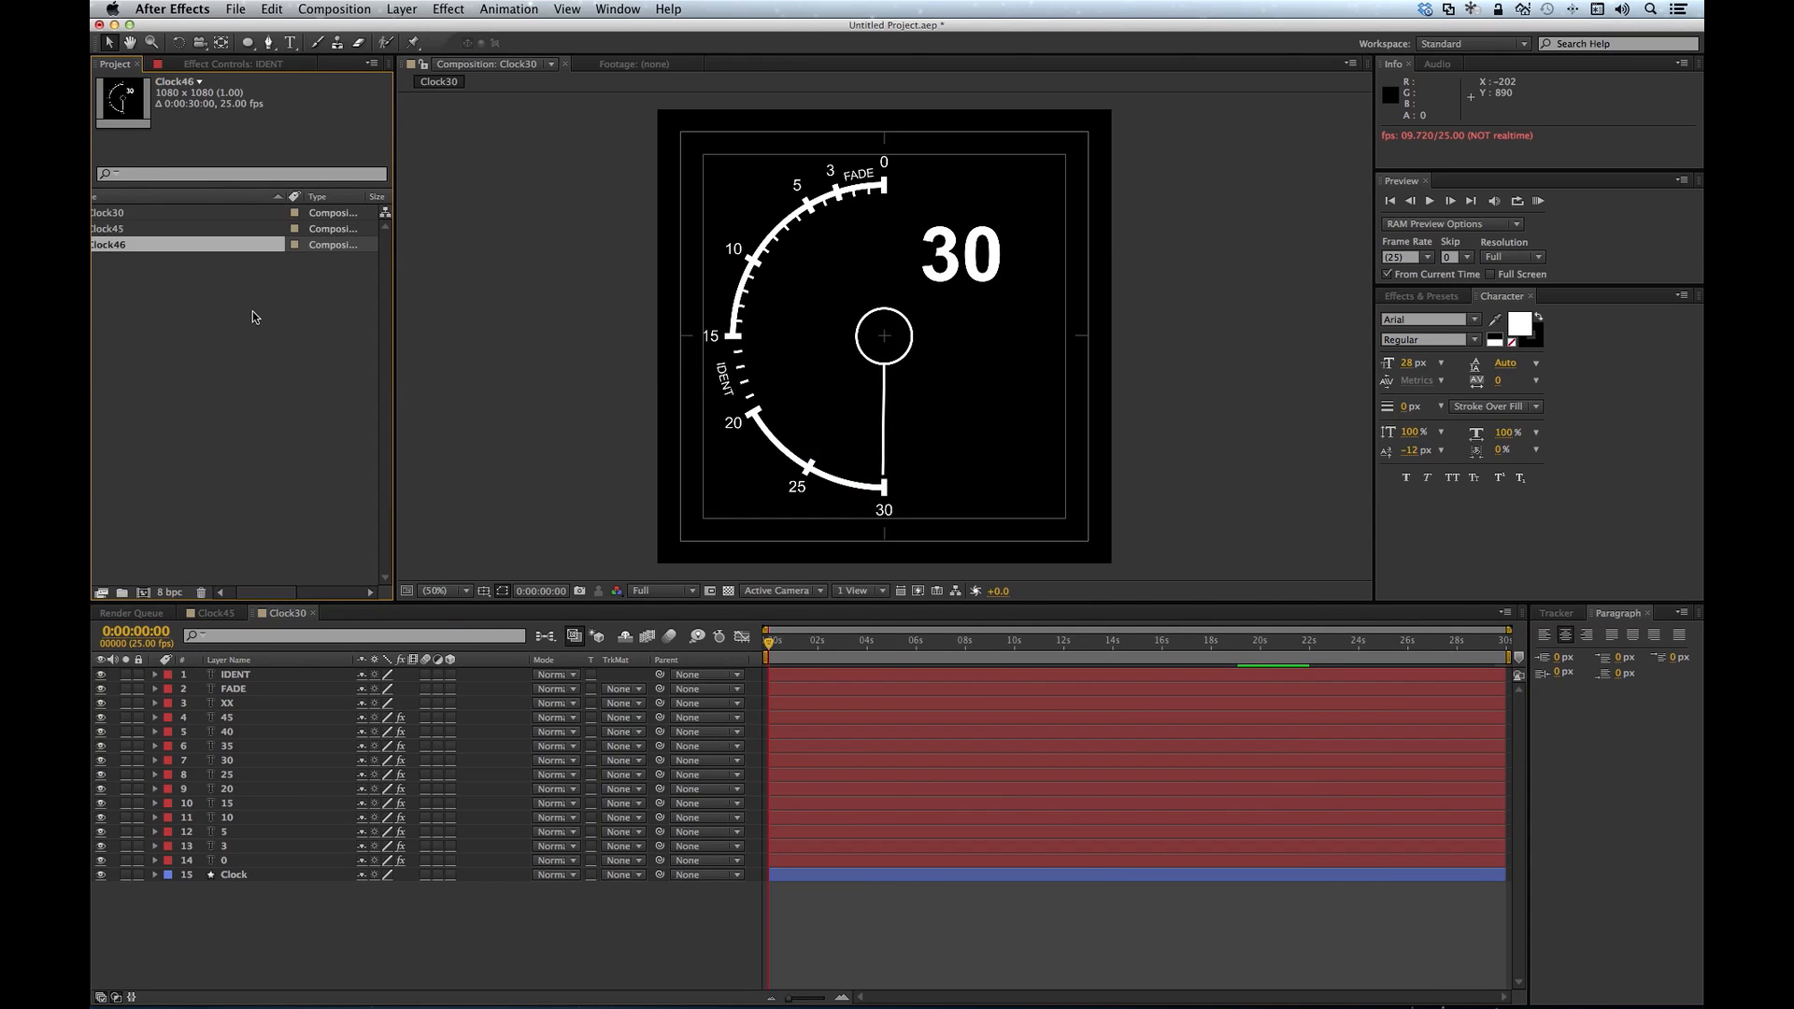
{"action": "key", "text": "Return"}
{"action": "type", "text": "Cloc"}
{"action": "key", "text": "Return"}
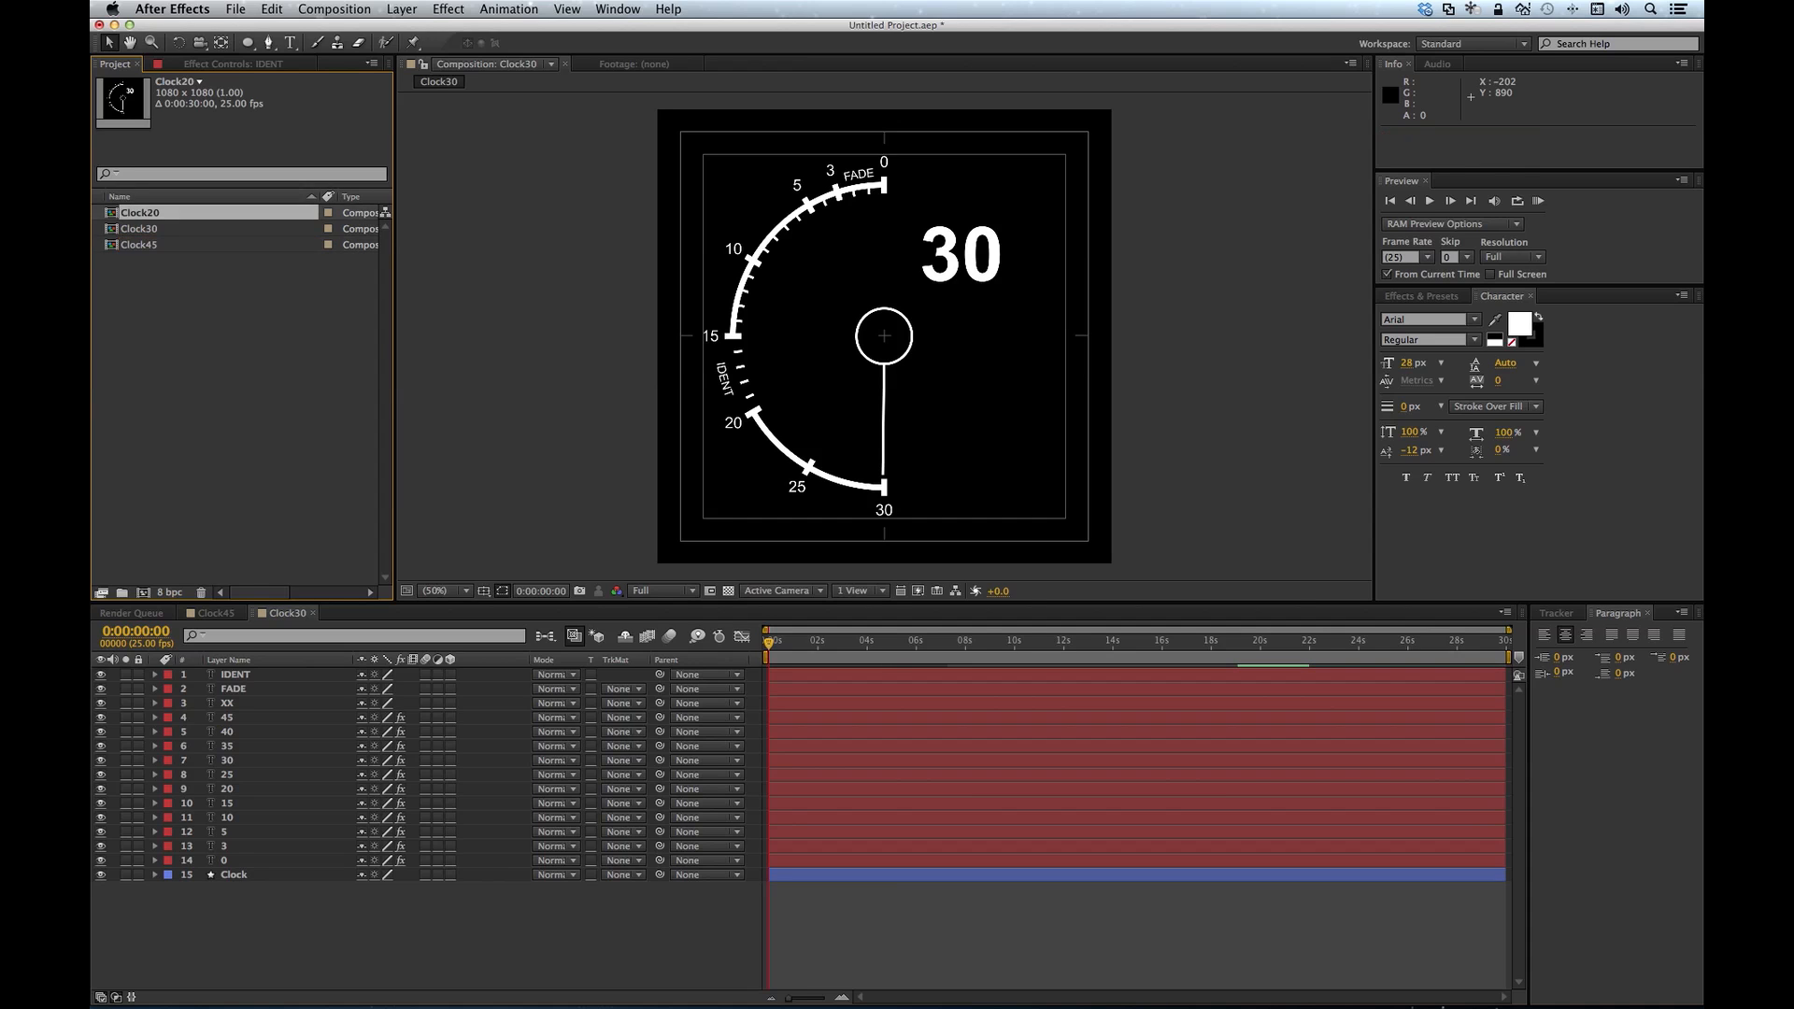
Step: Open the Clock20 composition and set its duration to 0:00:20:00
{"action": "double_click", "coordinate": [131, 214]}
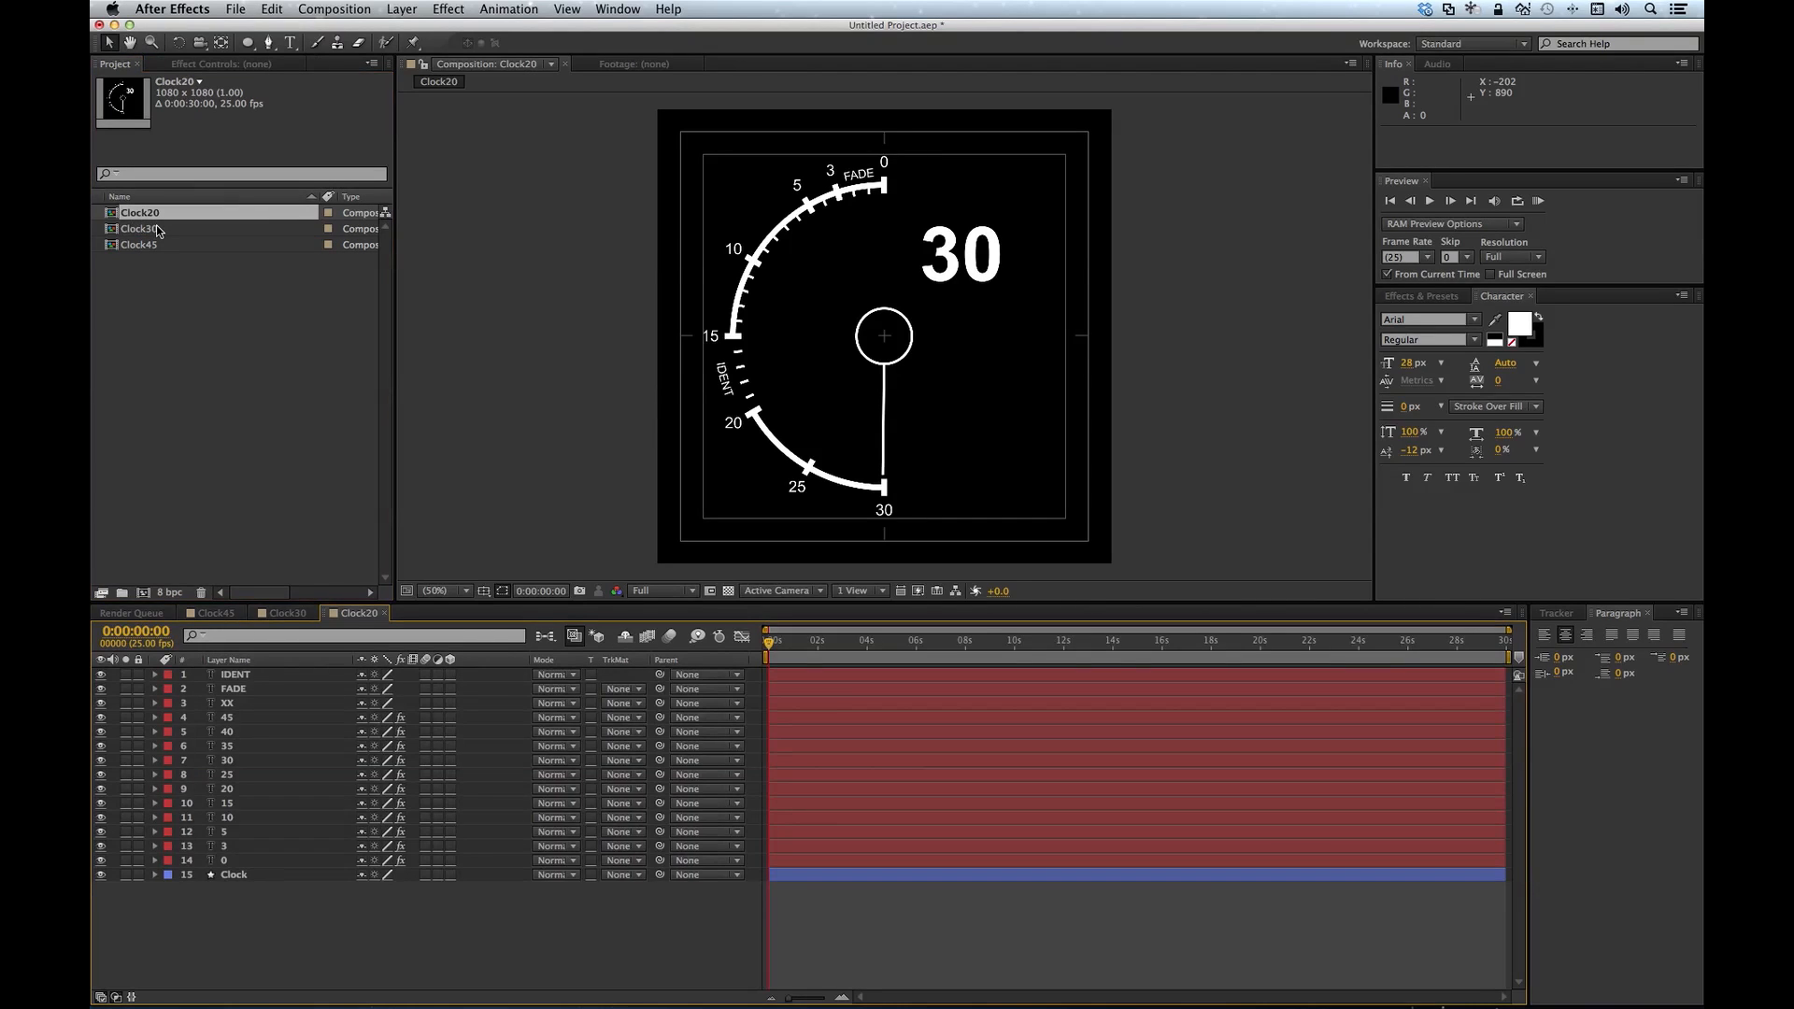
{"action": "left_click", "coordinate": [358, 9]}
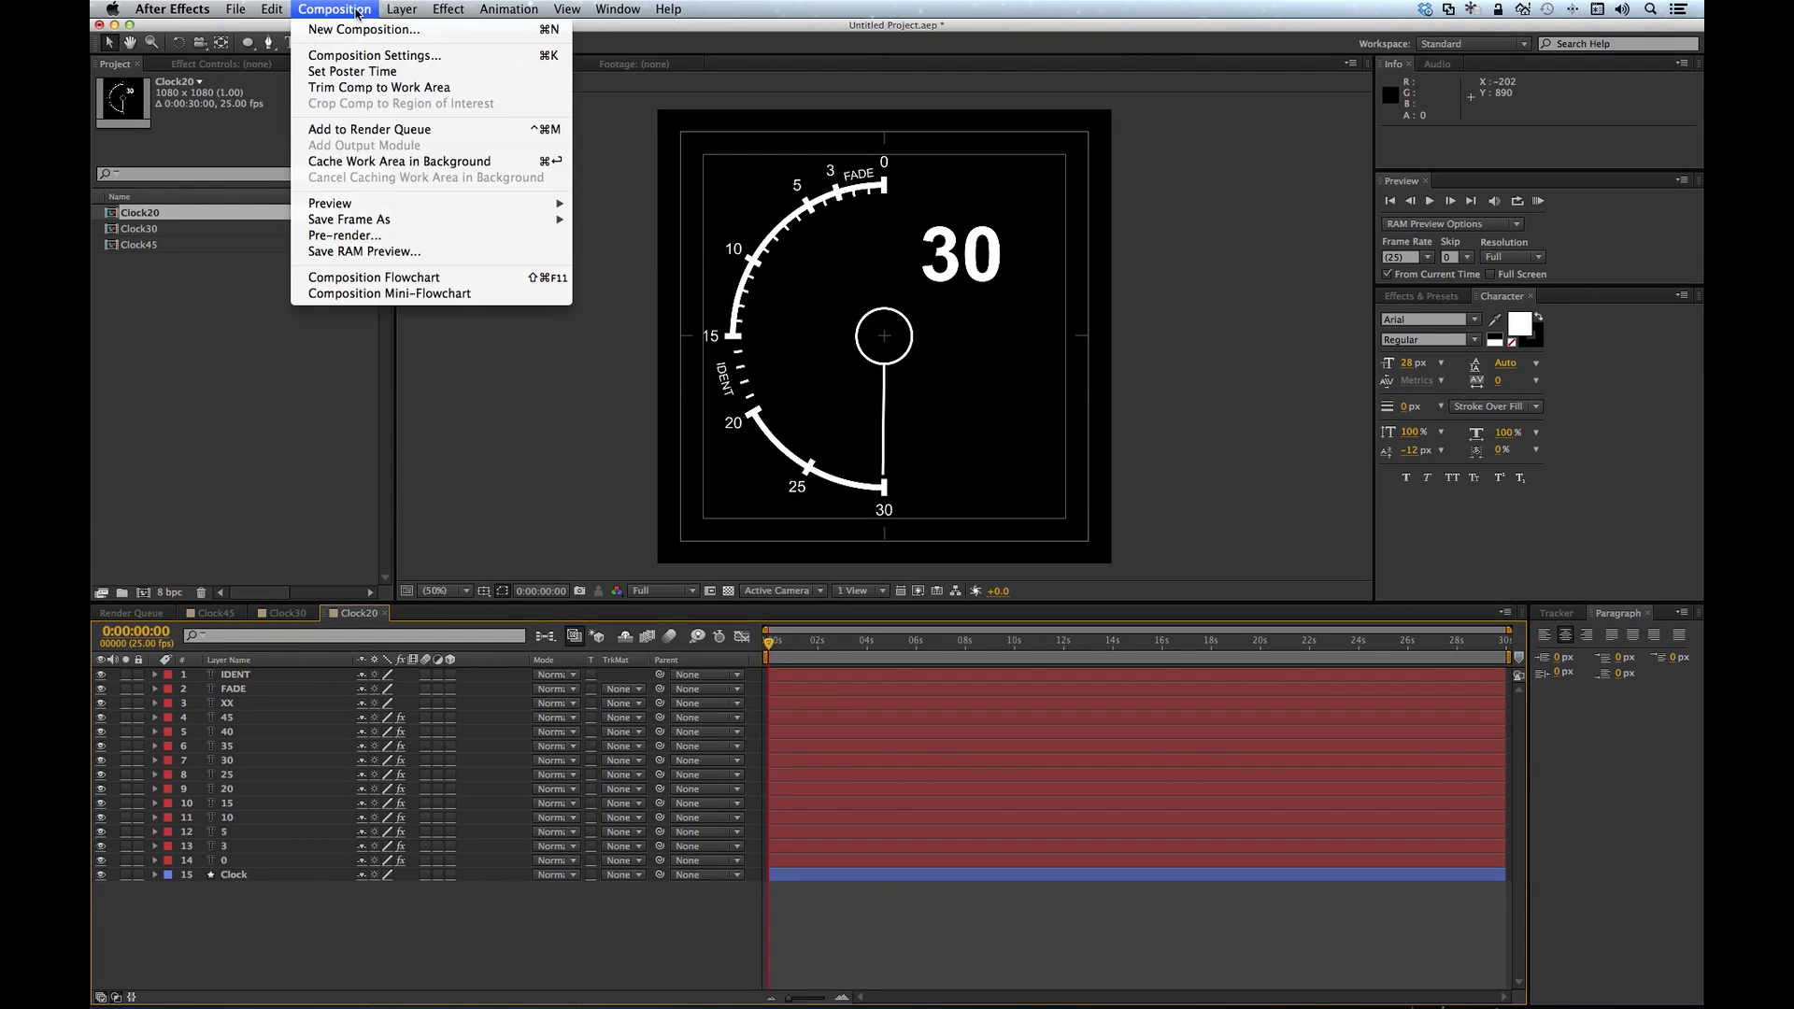
{"action": "left_click", "coordinate": [351, 58]}
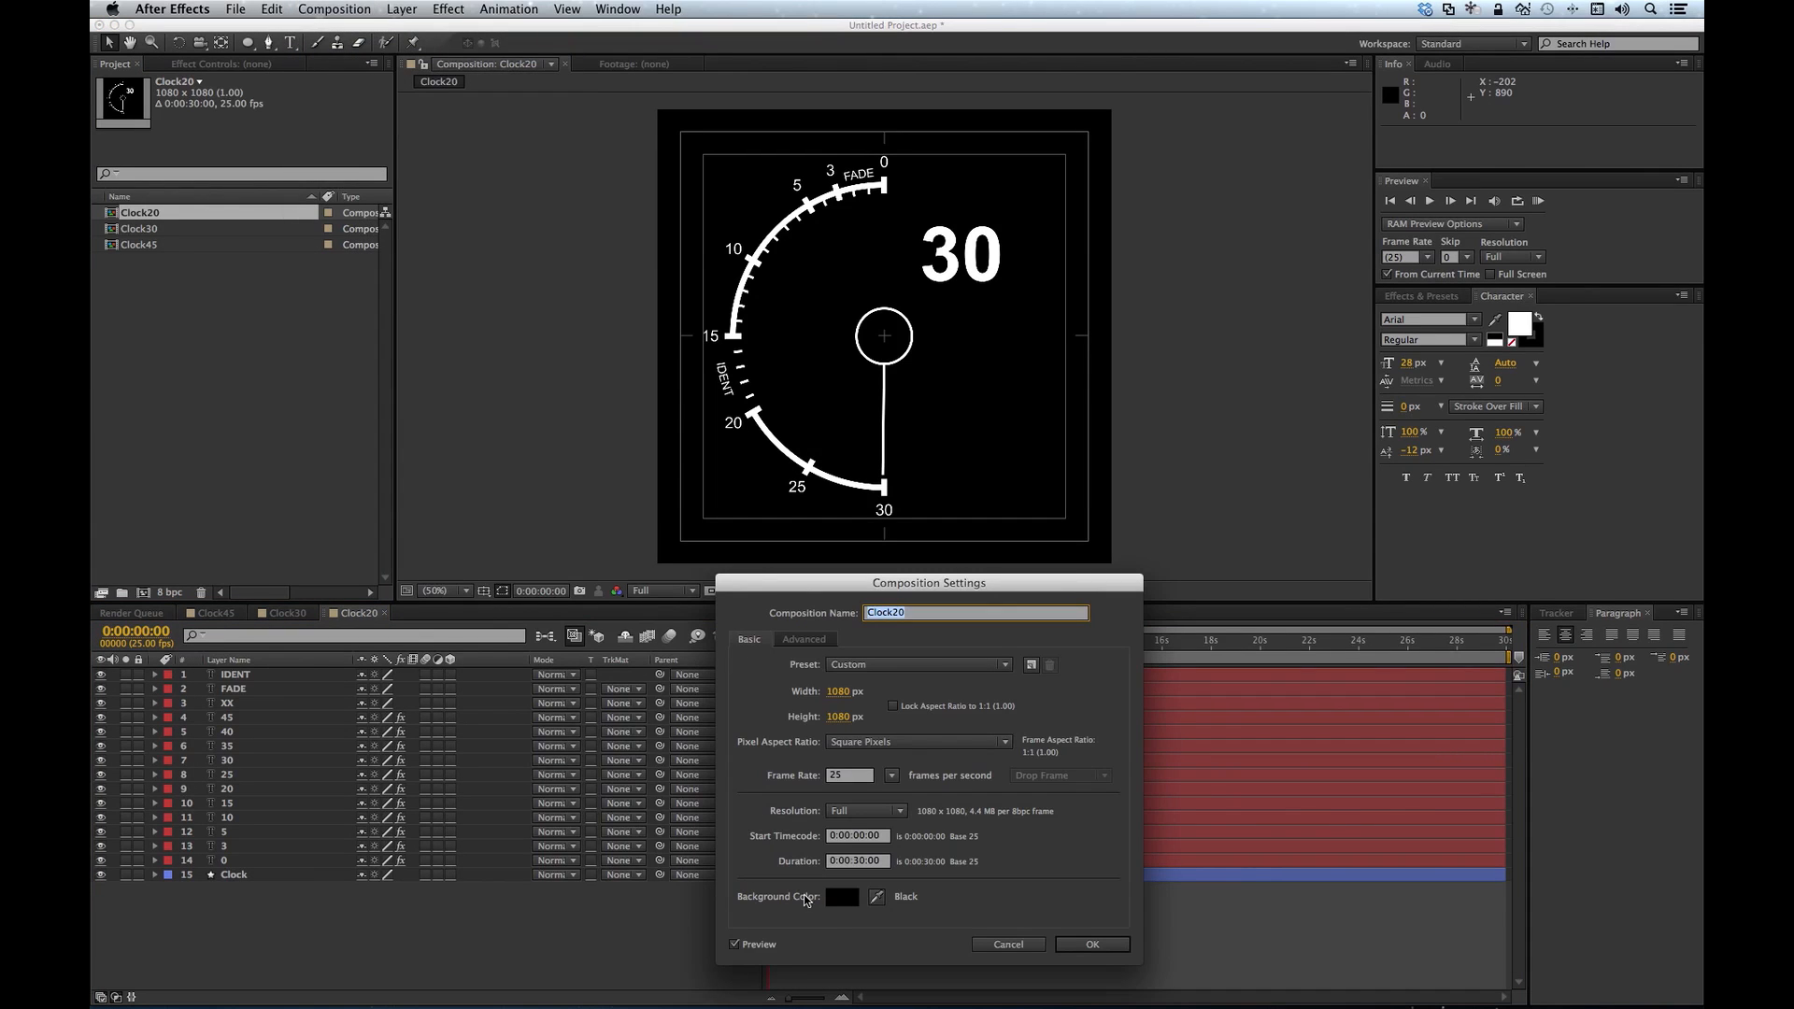
{"action": "left_click", "coordinate": [857, 860]}
{"action": "type", "text": "200"}
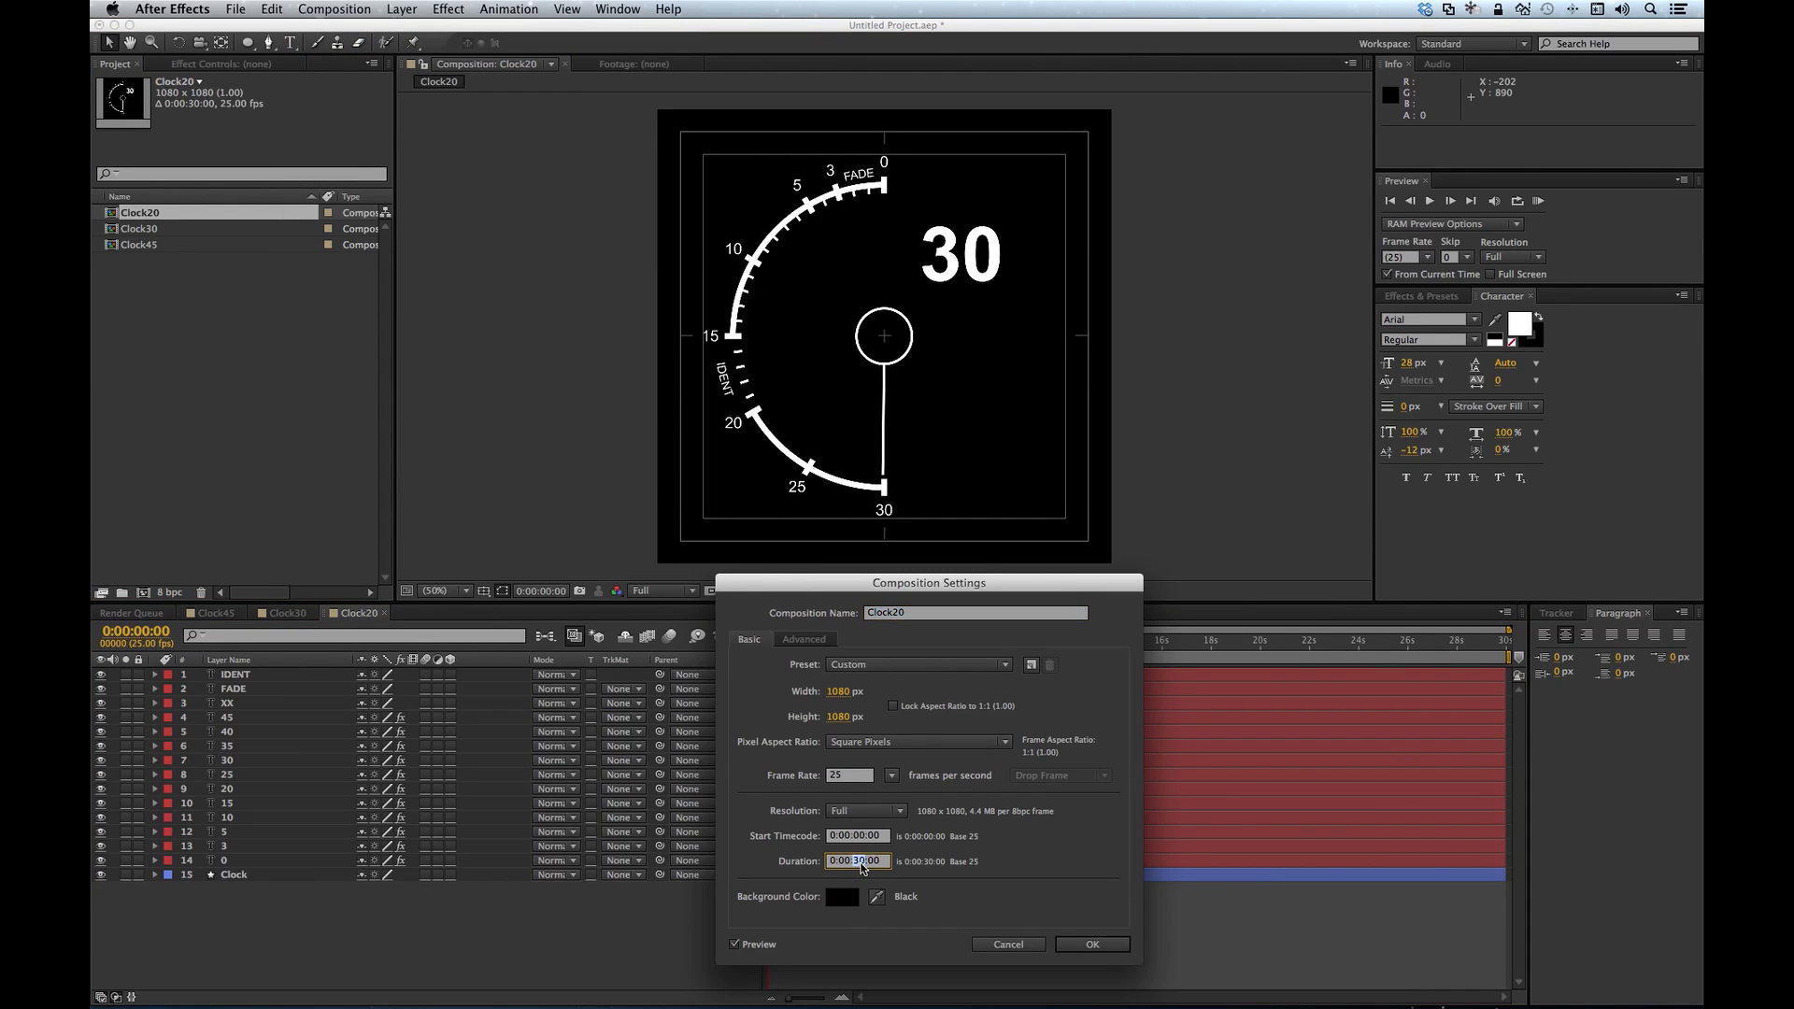
{"action": "key", "text": "Return"}
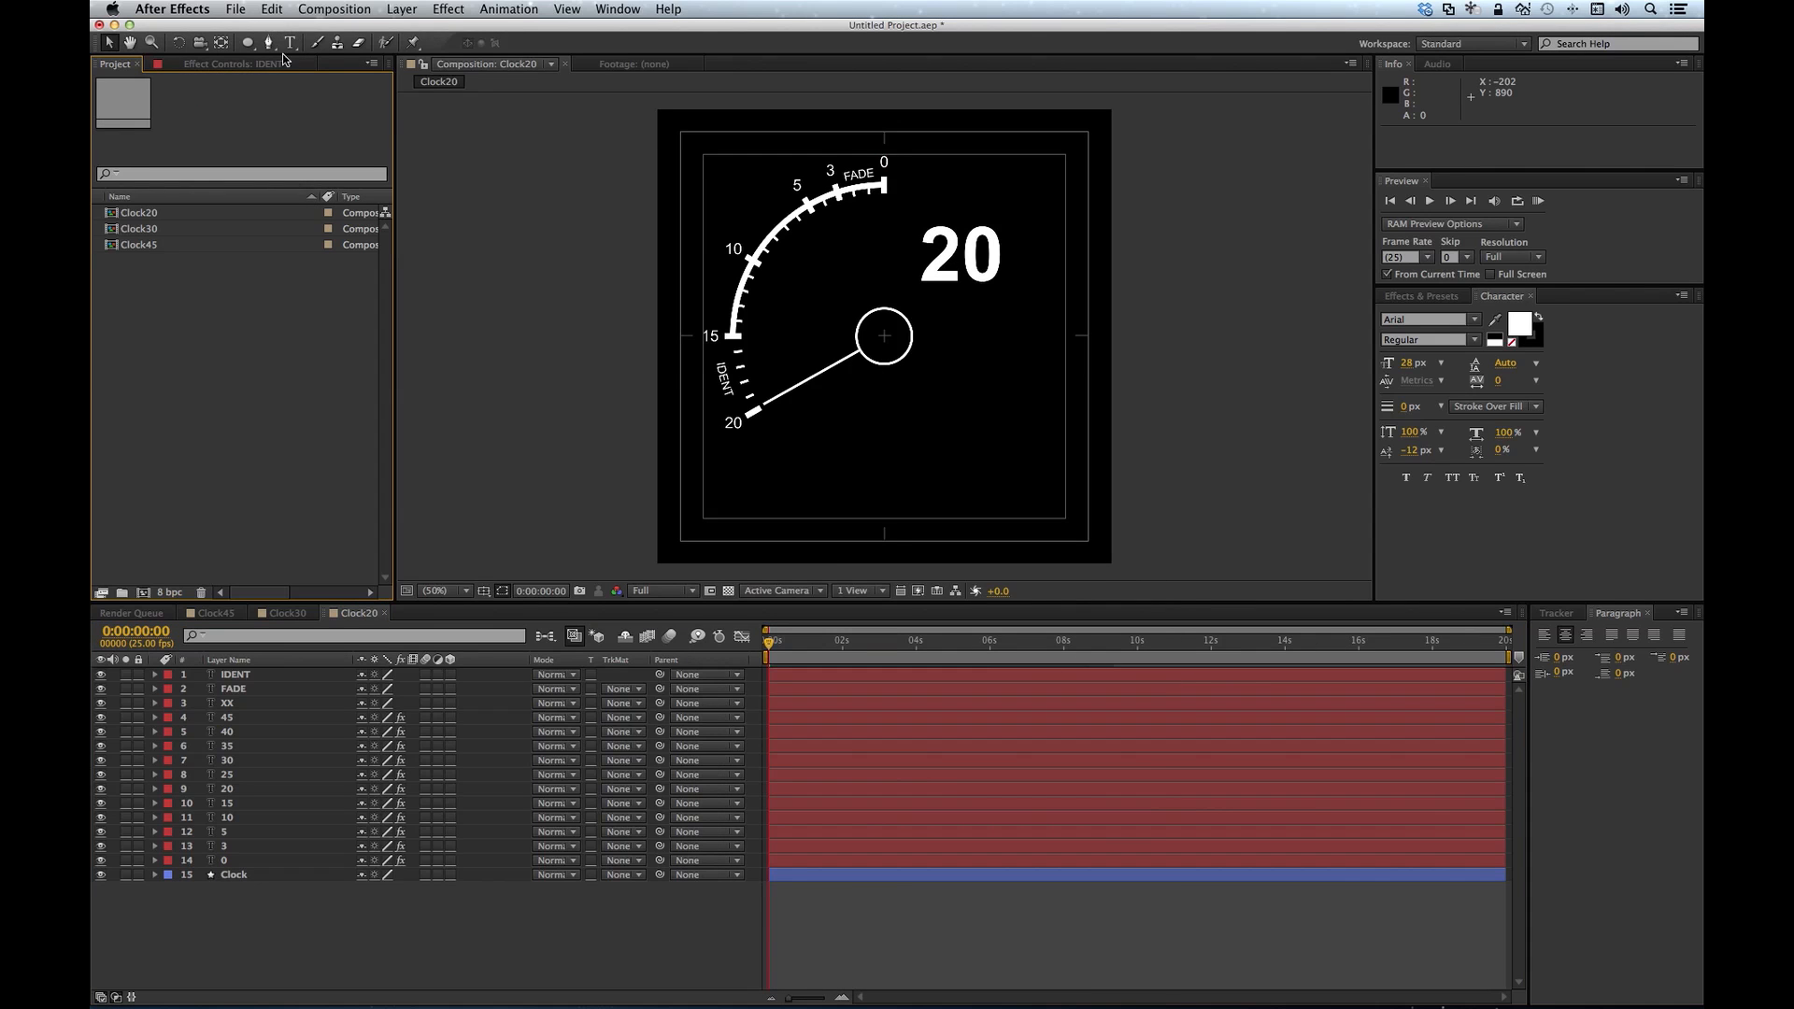
Step: Create a new composition with the HDTV 1080 25 preset and a duration of 0:00:45:00
{"action": "left_click", "coordinate": [329, 10]}
{"action": "left_click", "coordinate": [338, 29]}
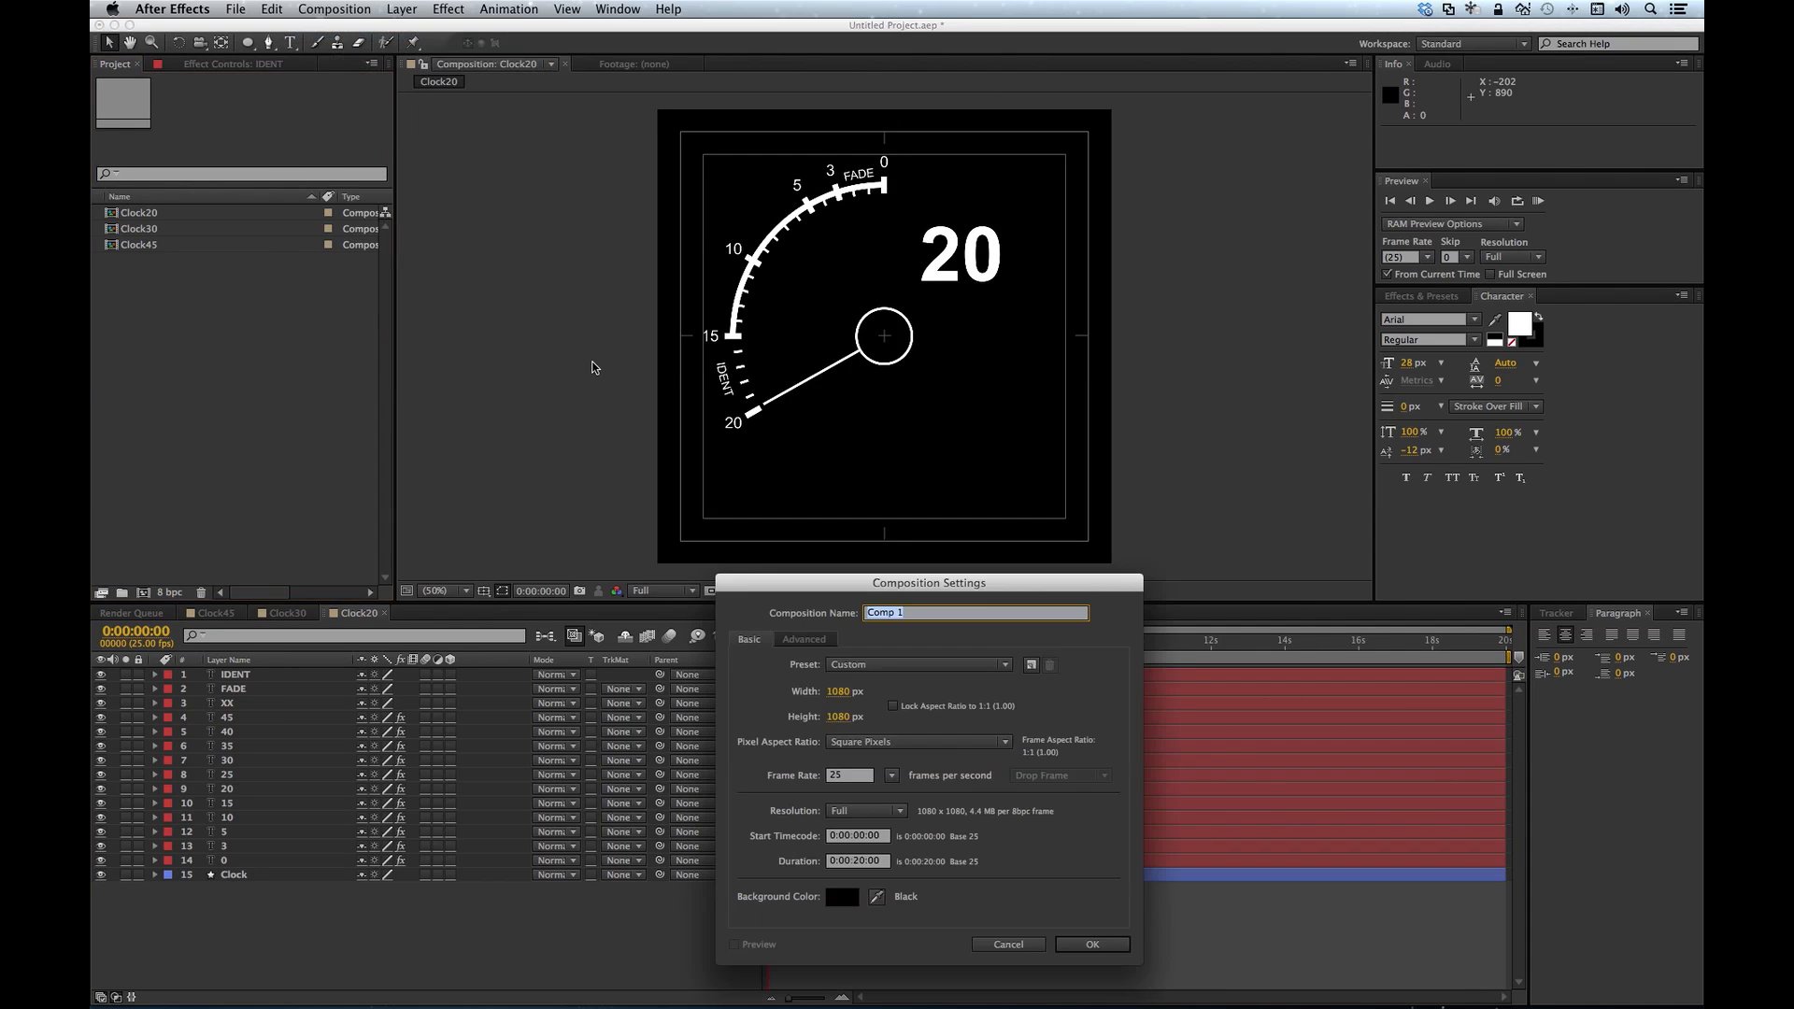
{"action": "left_click", "coordinate": [912, 665]}
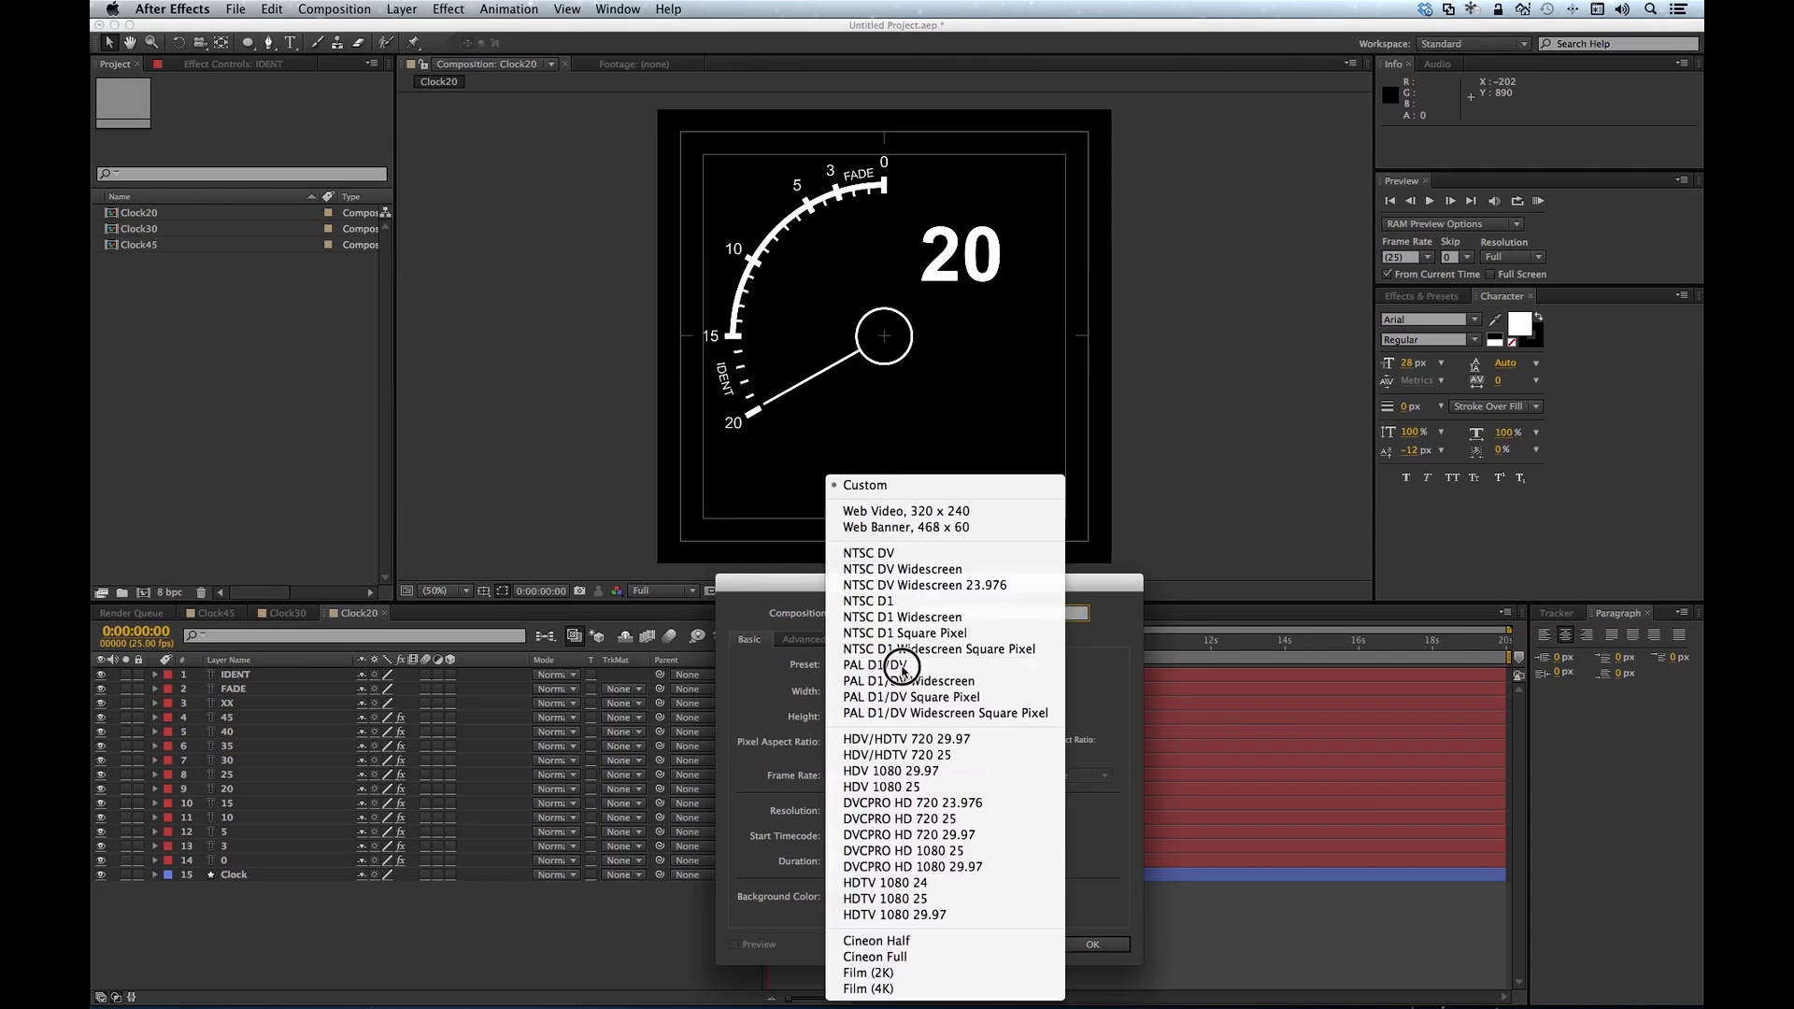
{"action": "left_click", "coordinate": [920, 900]}
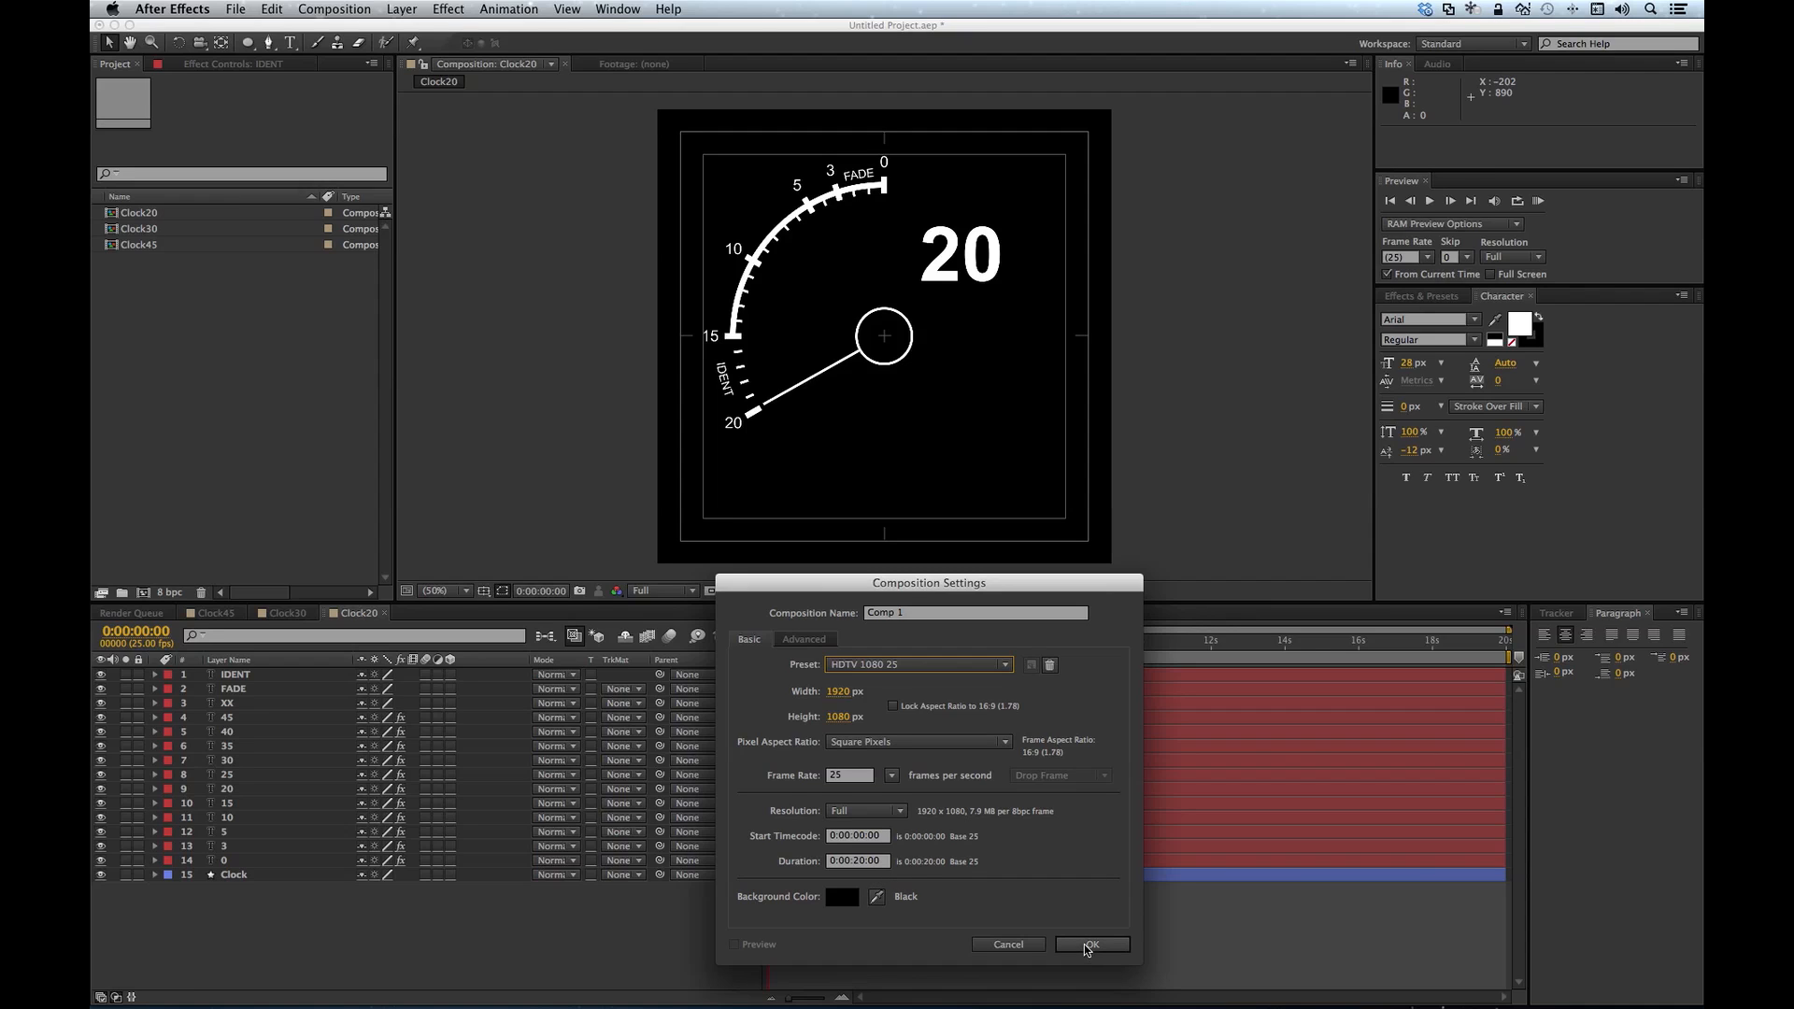
{"action": "double_click", "coordinate": [862, 865]}
{"action": "type", "text": "45"}
{"action": "left_click", "coordinate": [1073, 944]}
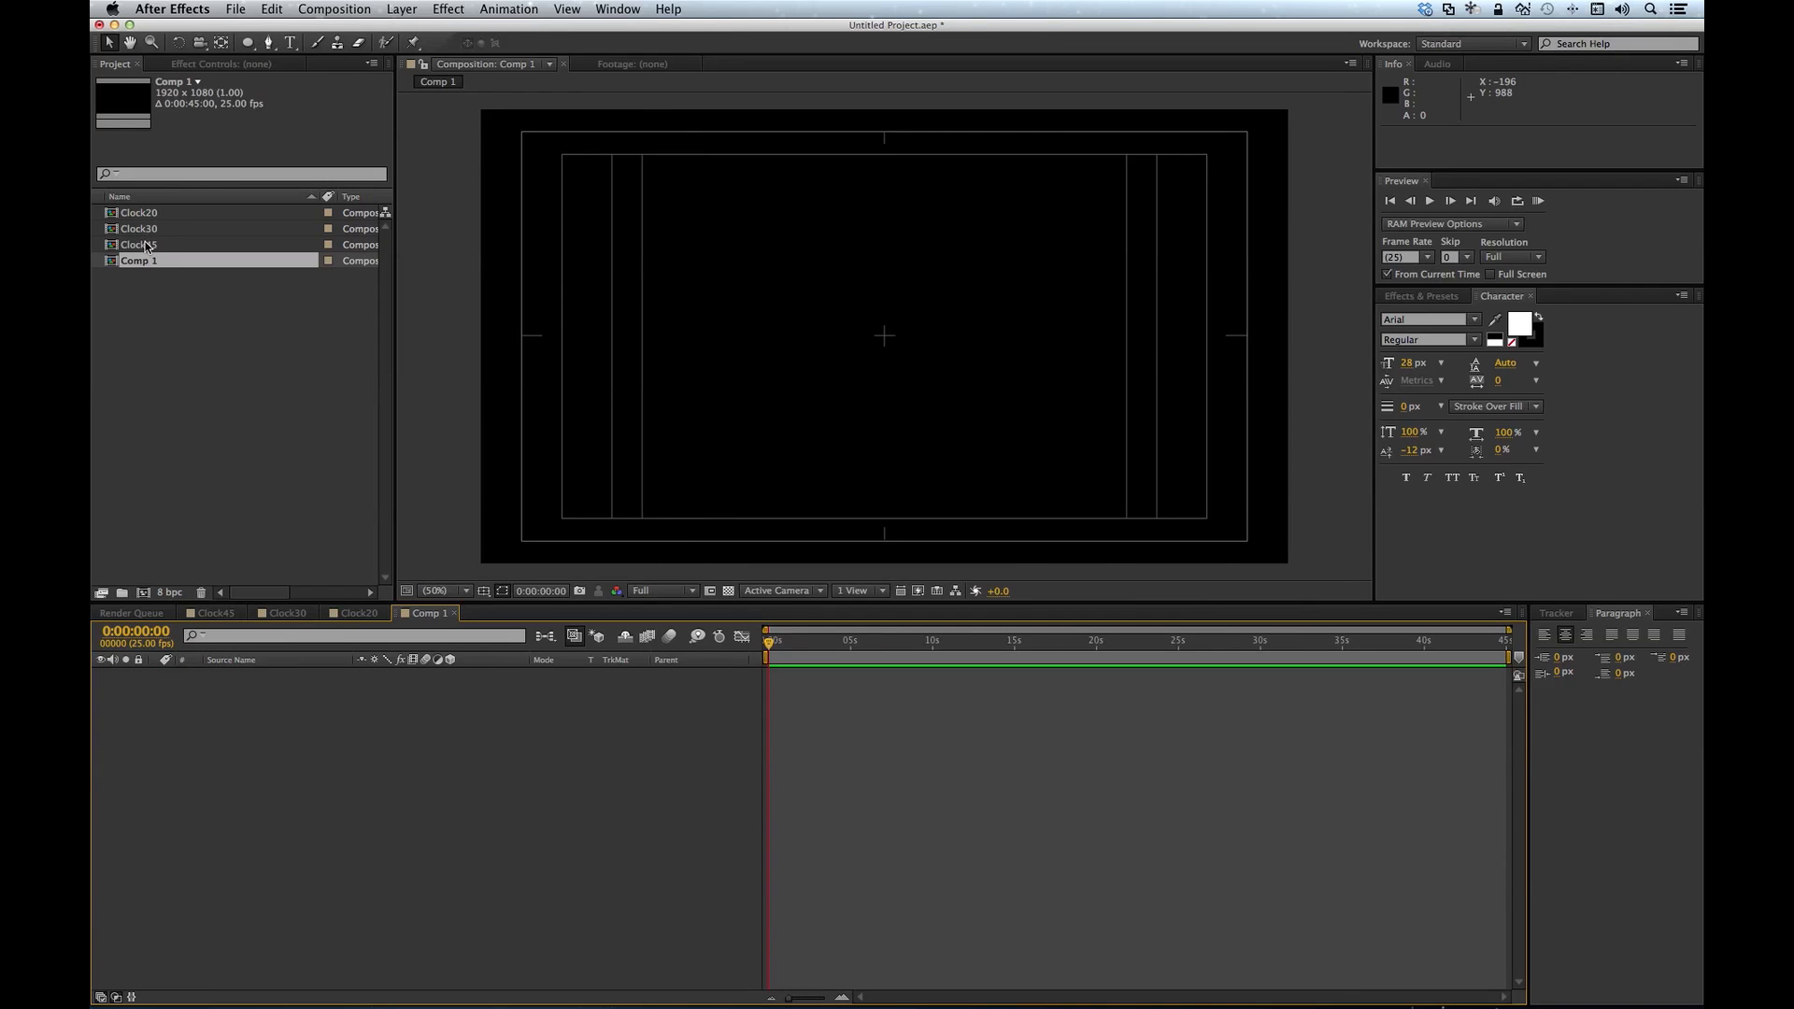
Step: Add Clock45 as a layer in Comp 1 and set its scale to 80%
{"action": "left_click_drag", "start_coordinate": [147, 246], "coordinate": [252, 717]}
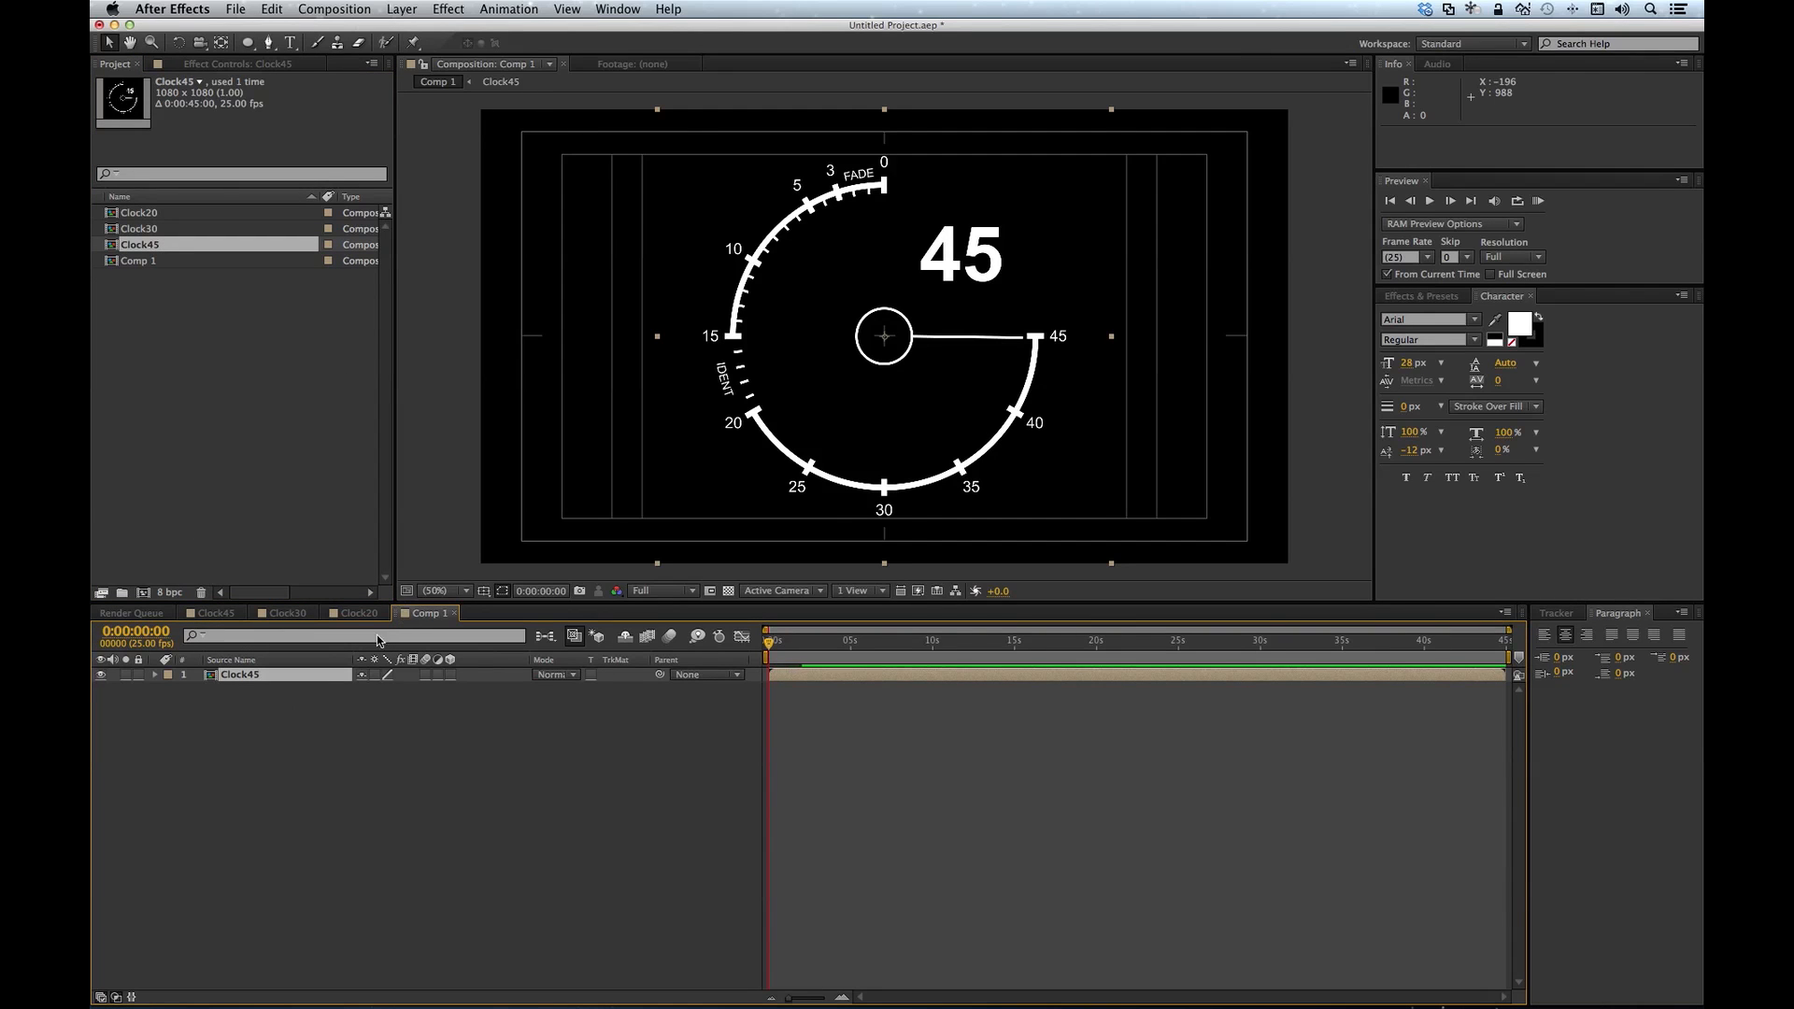
{"action": "left_click", "coordinate": [157, 675]}
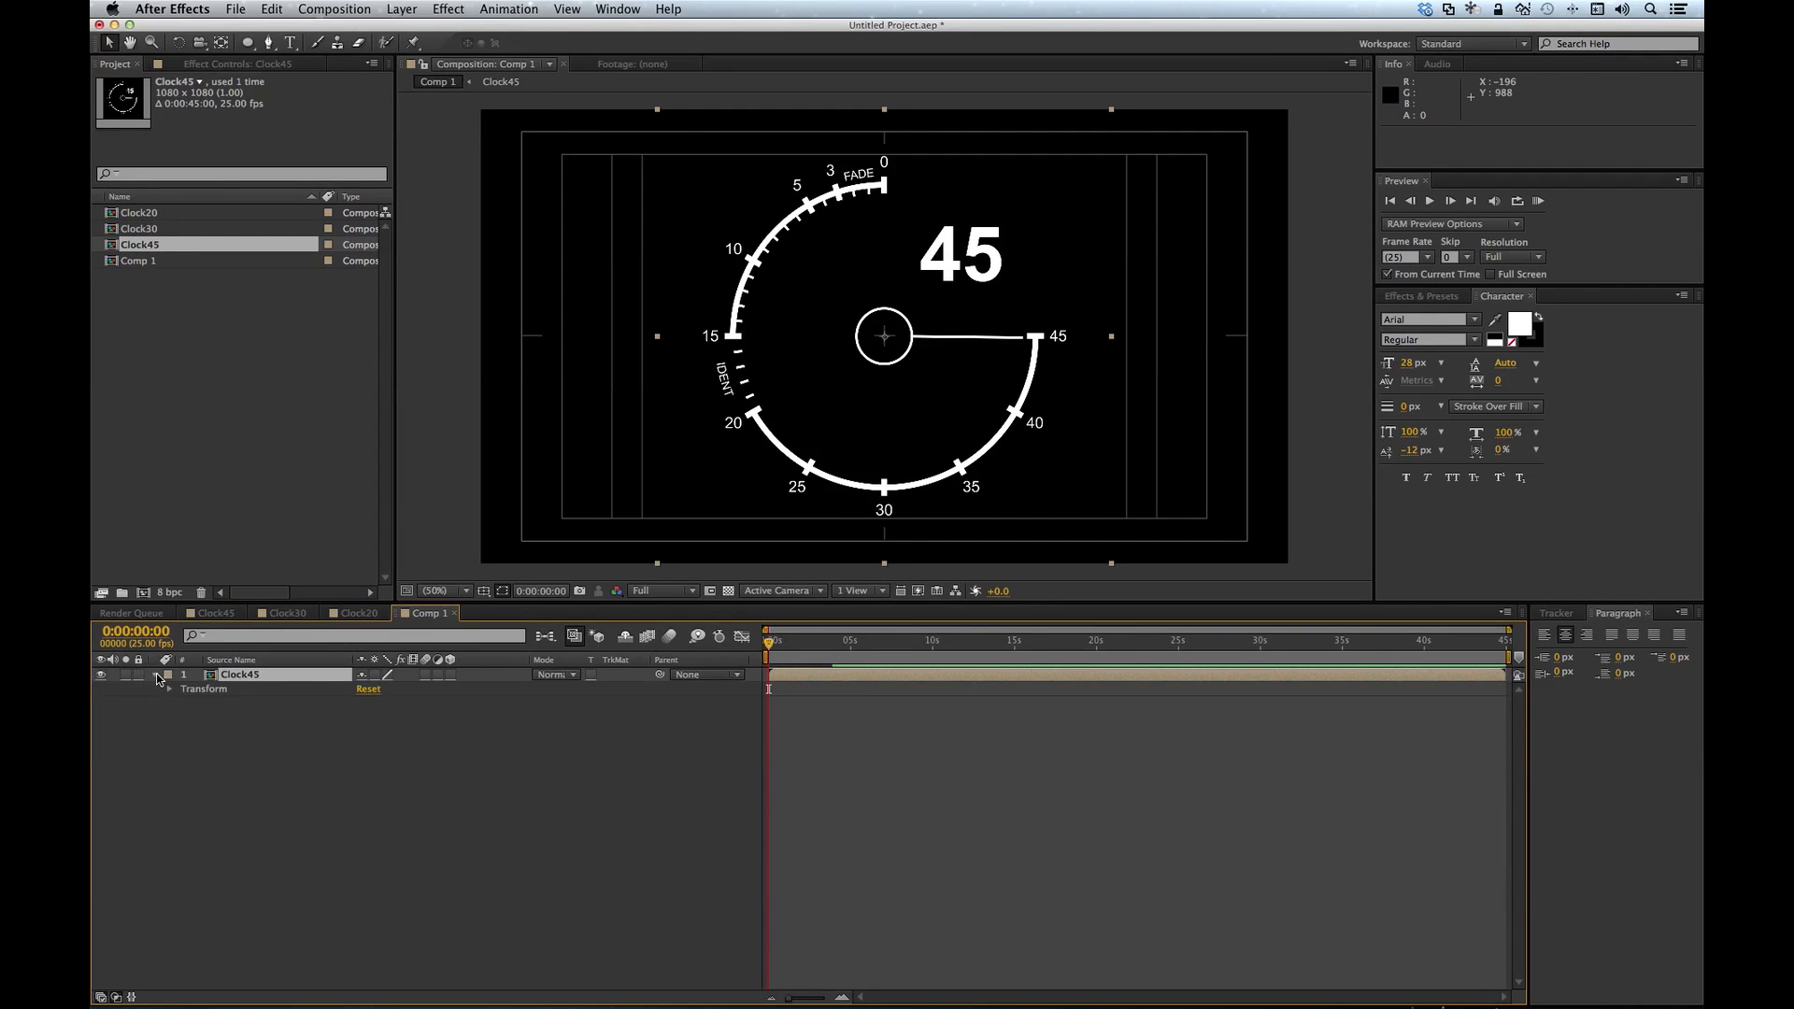
{"action": "left_click", "coordinate": [171, 689]}
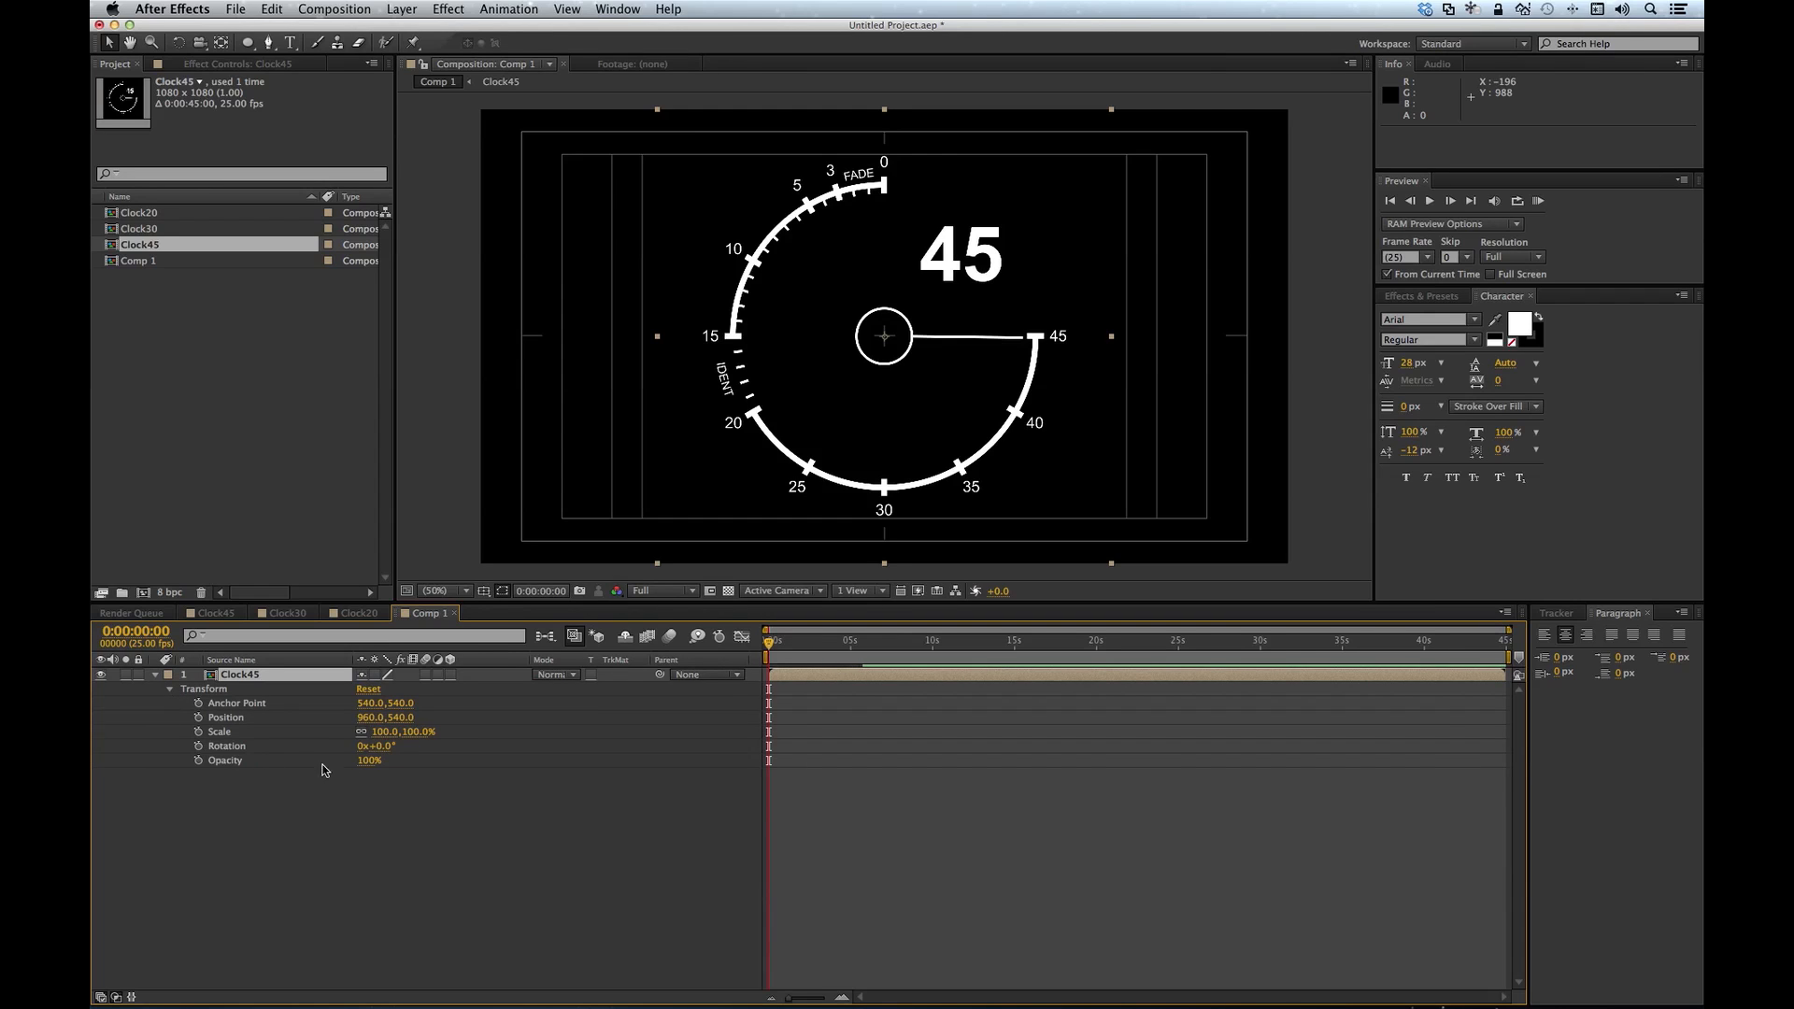
{"action": "left_click", "coordinate": [412, 734]}
{"action": "type", "text": "80"}
{"action": "key", "text": "Return"}
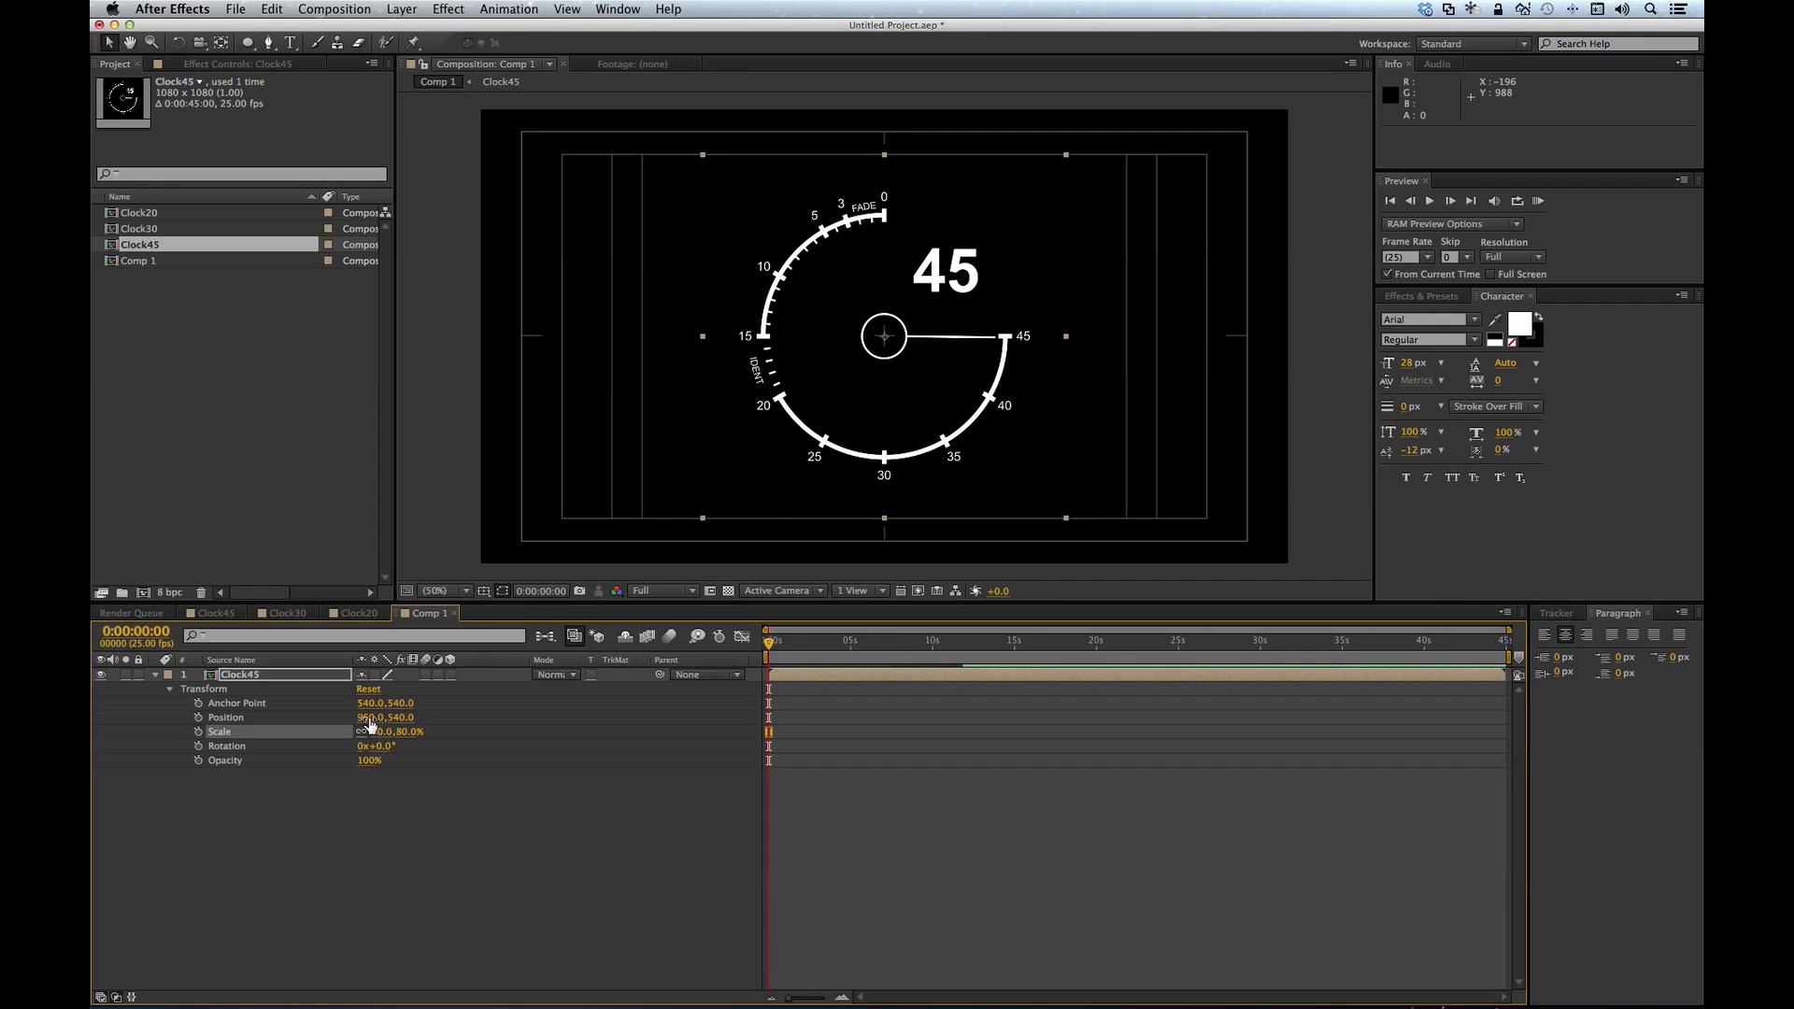
Step: Move the Clock45 layer to an X position of 540 and turn off the title/action safe guides
{"action": "left_click_drag", "start_coordinate": [367, 717], "coordinate": [147, 726]}
{"action": "left_click", "coordinate": [633, 856]}
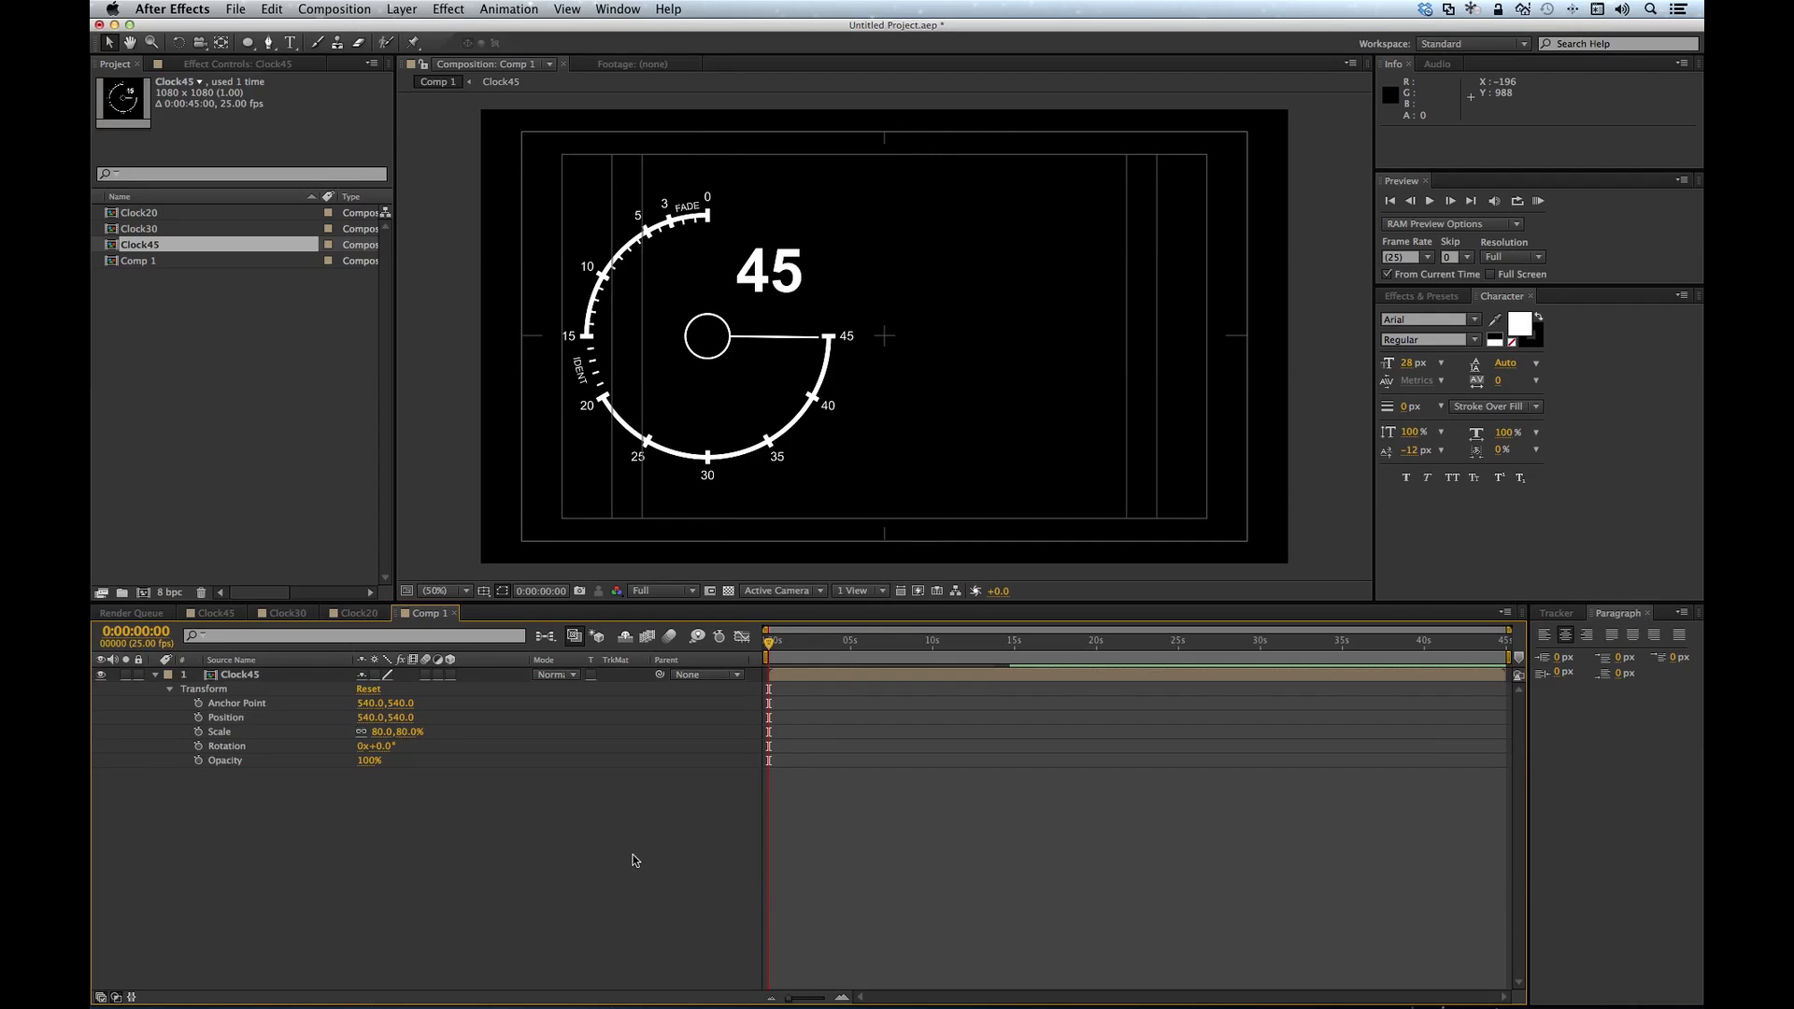
{"action": "left_click", "coordinate": [483, 591]}
{"action": "left_click", "coordinate": [503, 608]}
{"action": "left_click", "coordinate": [154, 675]}
Step: Add a full-frame rectangle as a new shape layer with a stroke width of 2 px
{"action": "left_click", "coordinate": [248, 43]}
{"action": "left_click_drag", "start_coordinate": [248, 43], "coordinate": [322, 58]}
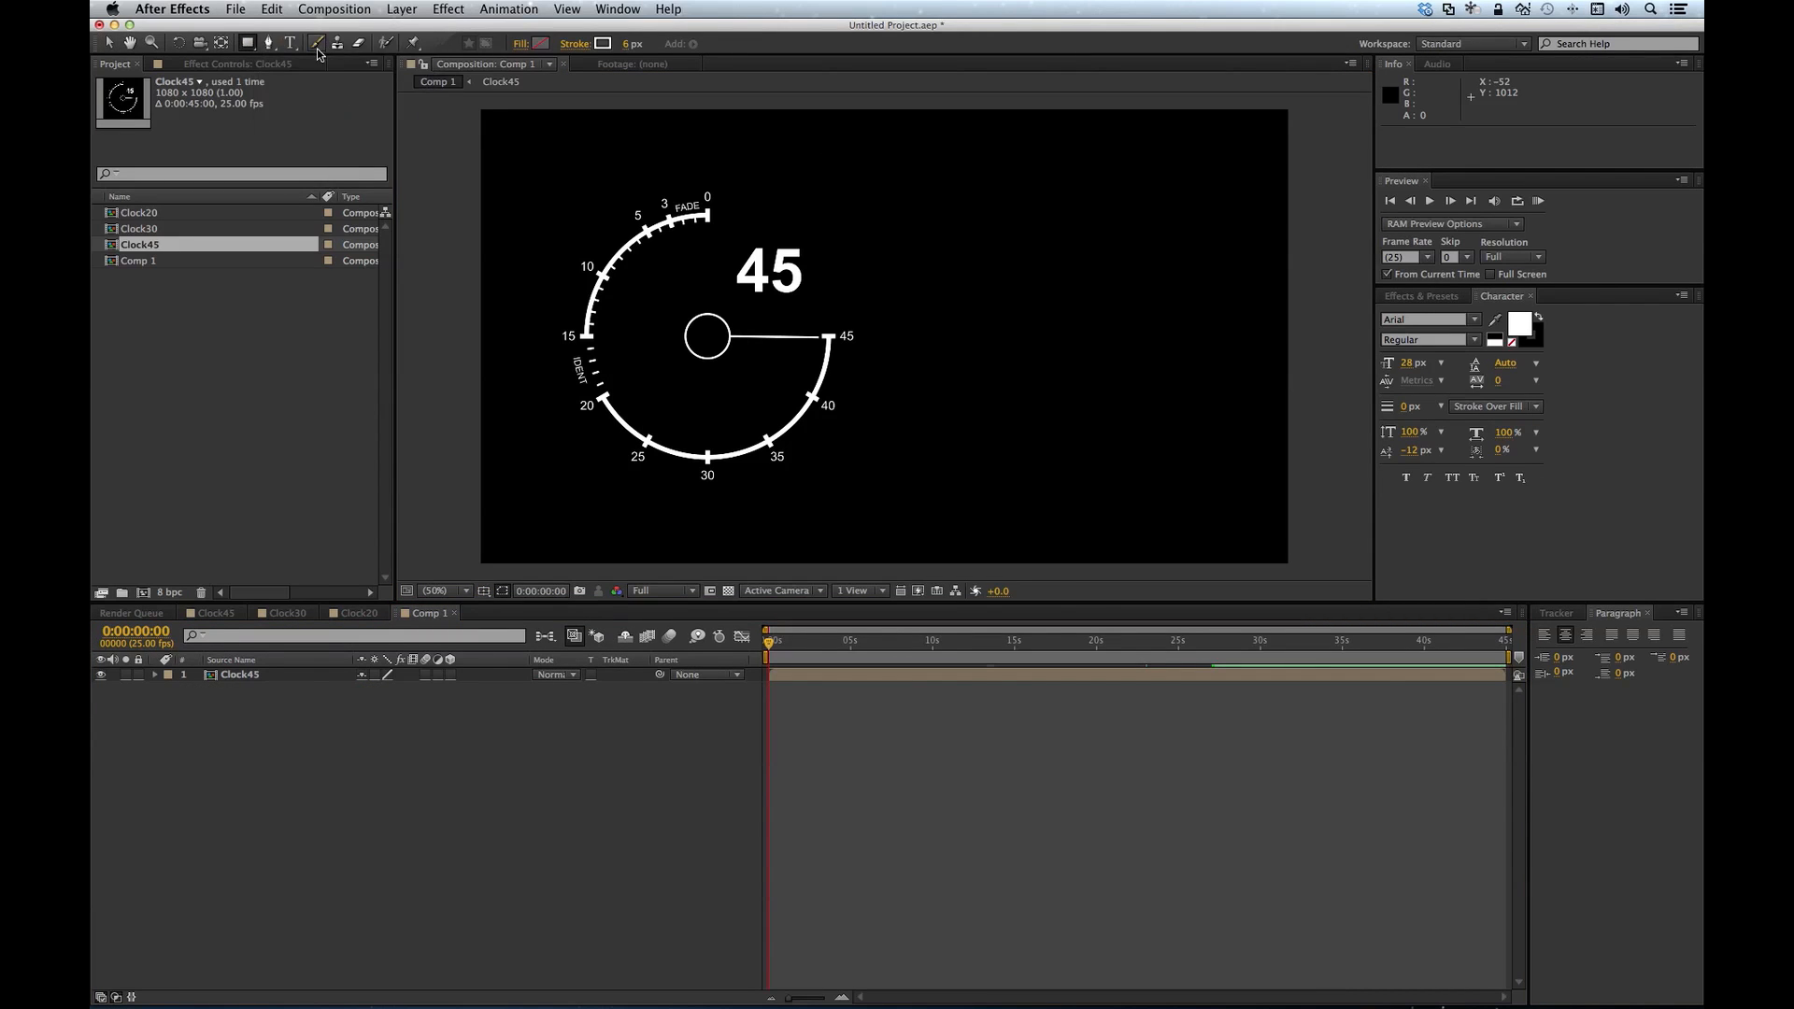
{"action": "double_click", "coordinate": [249, 44]}
{"action": "left_click", "coordinate": [631, 44]}
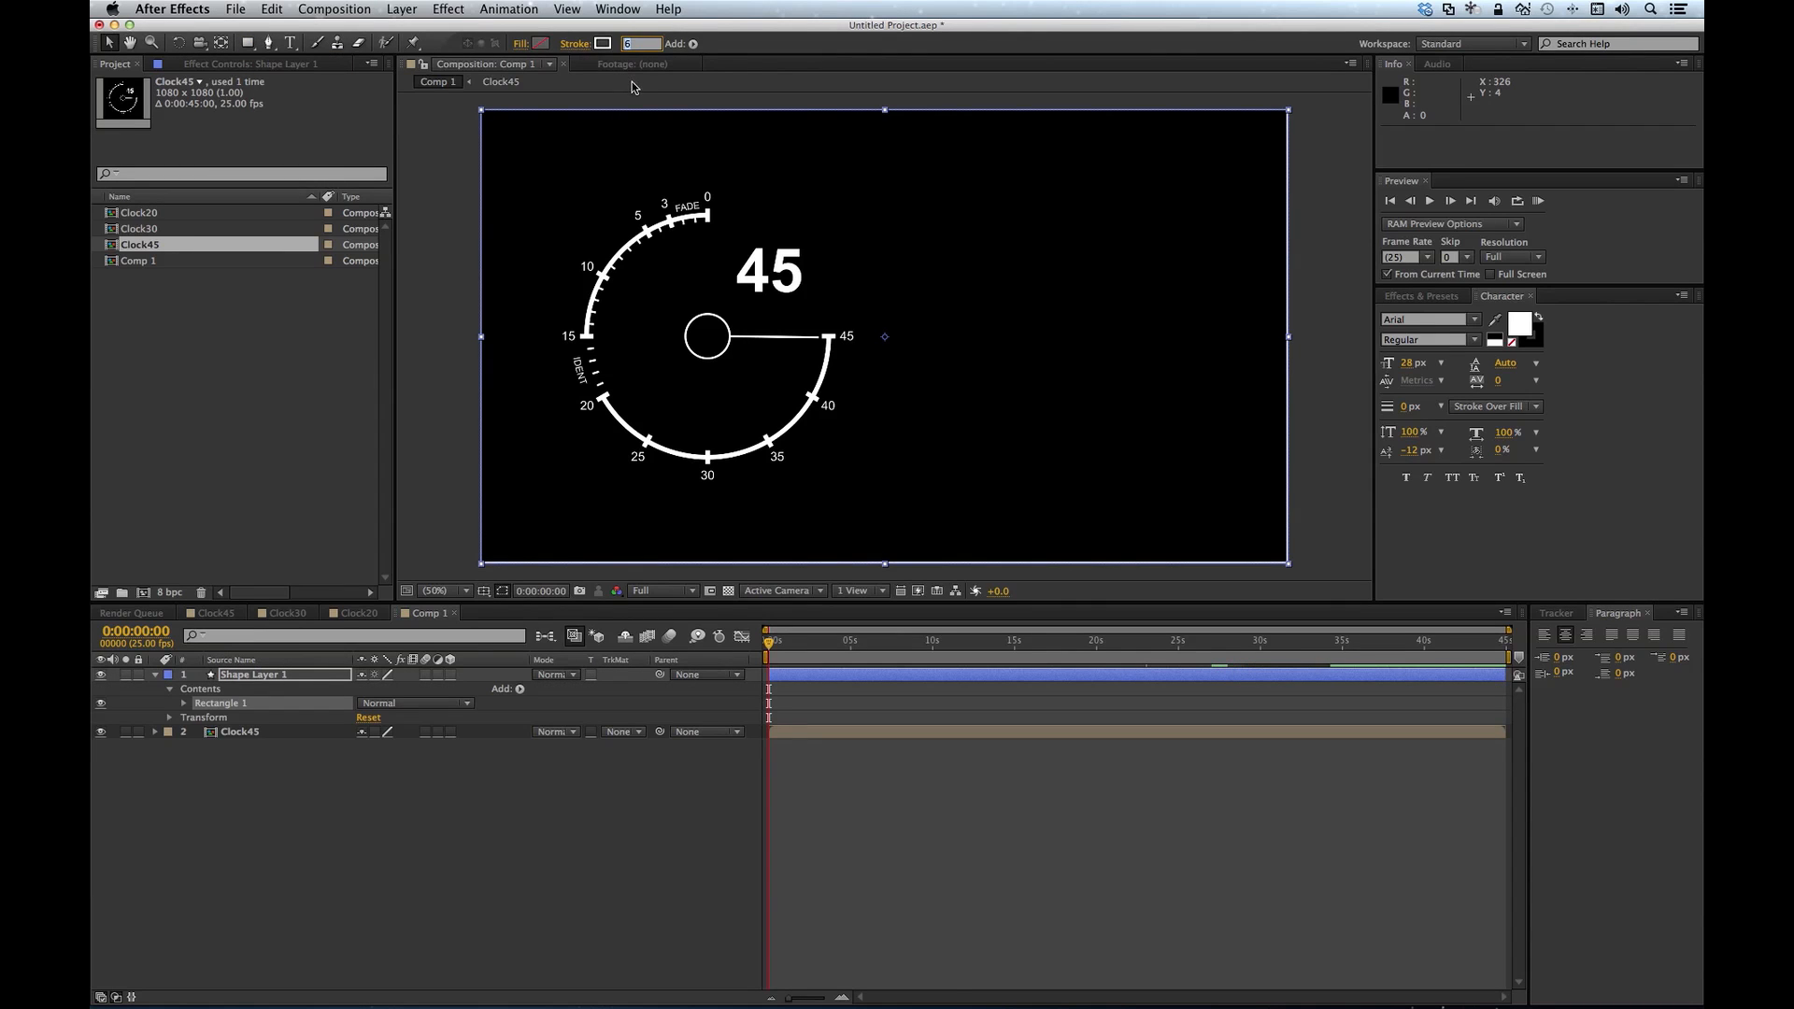
{"action": "type", "text": "2"}
{"action": "key", "text": "Return"}
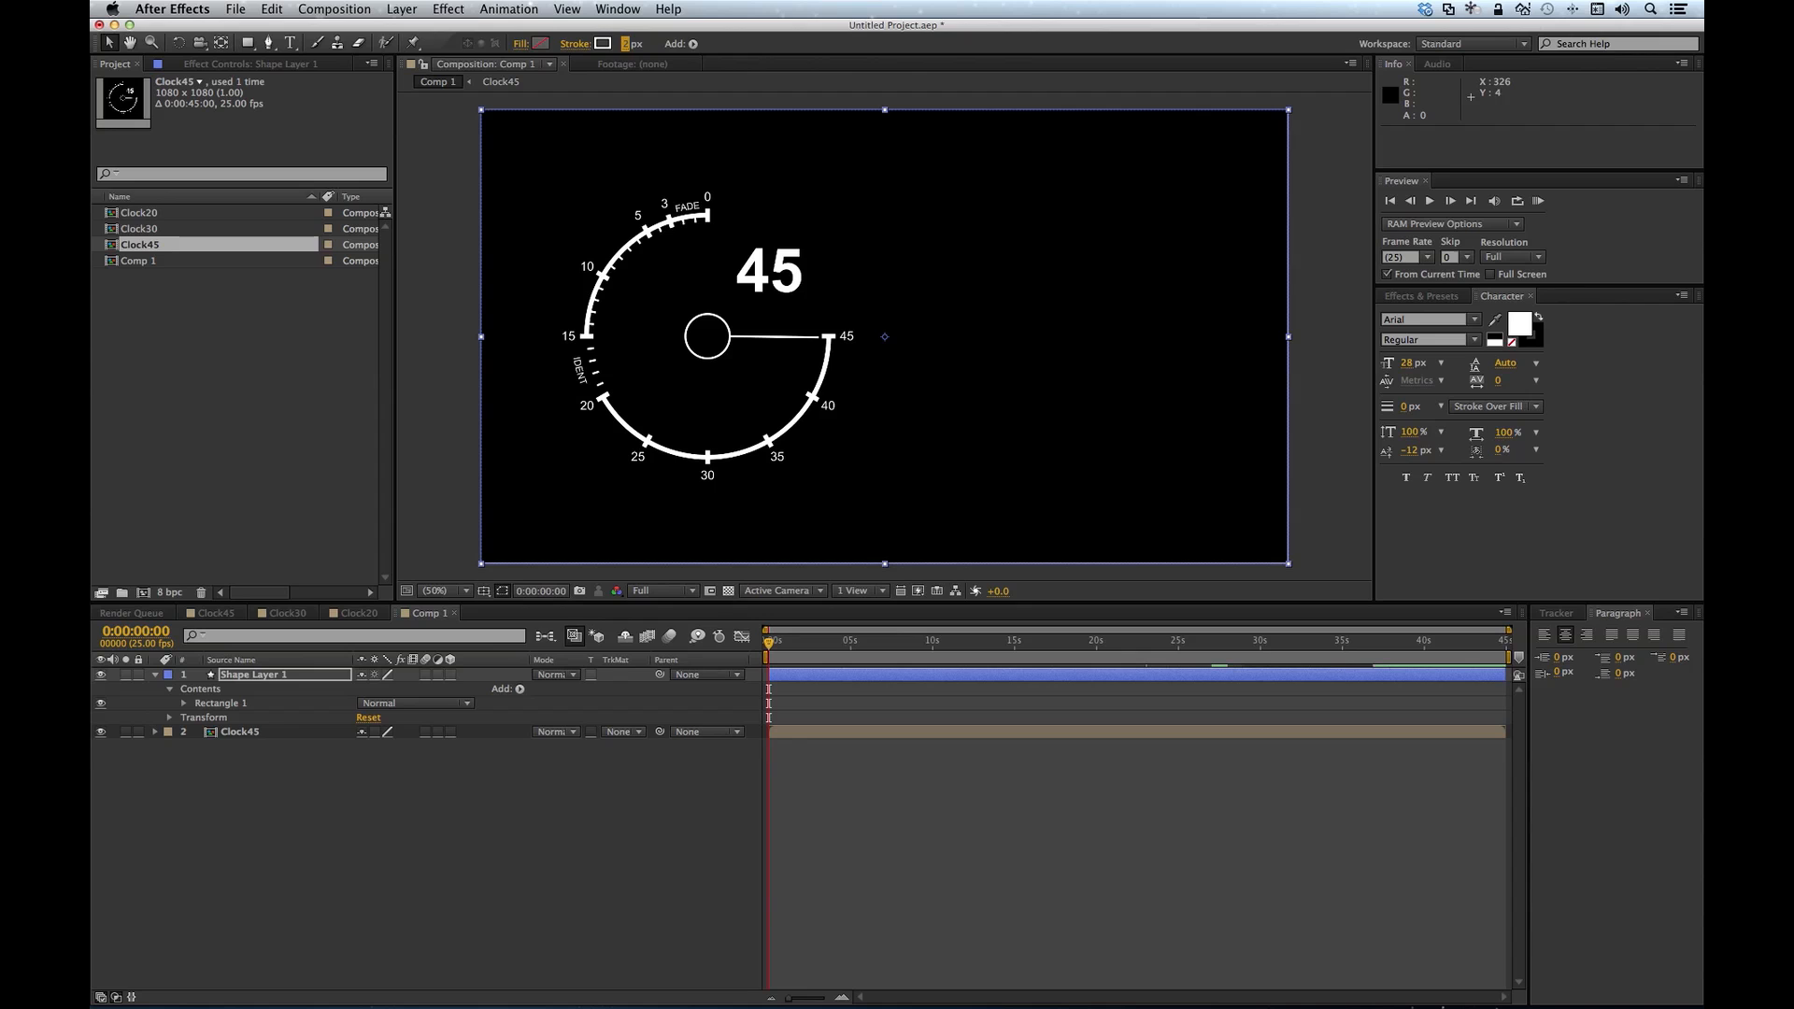
Step: Scale the rectangle path's size to 90% of the frame, 1728 by 972
{"action": "left_click", "coordinate": [184, 706]}
{"action": "left_click", "coordinate": [199, 717]}
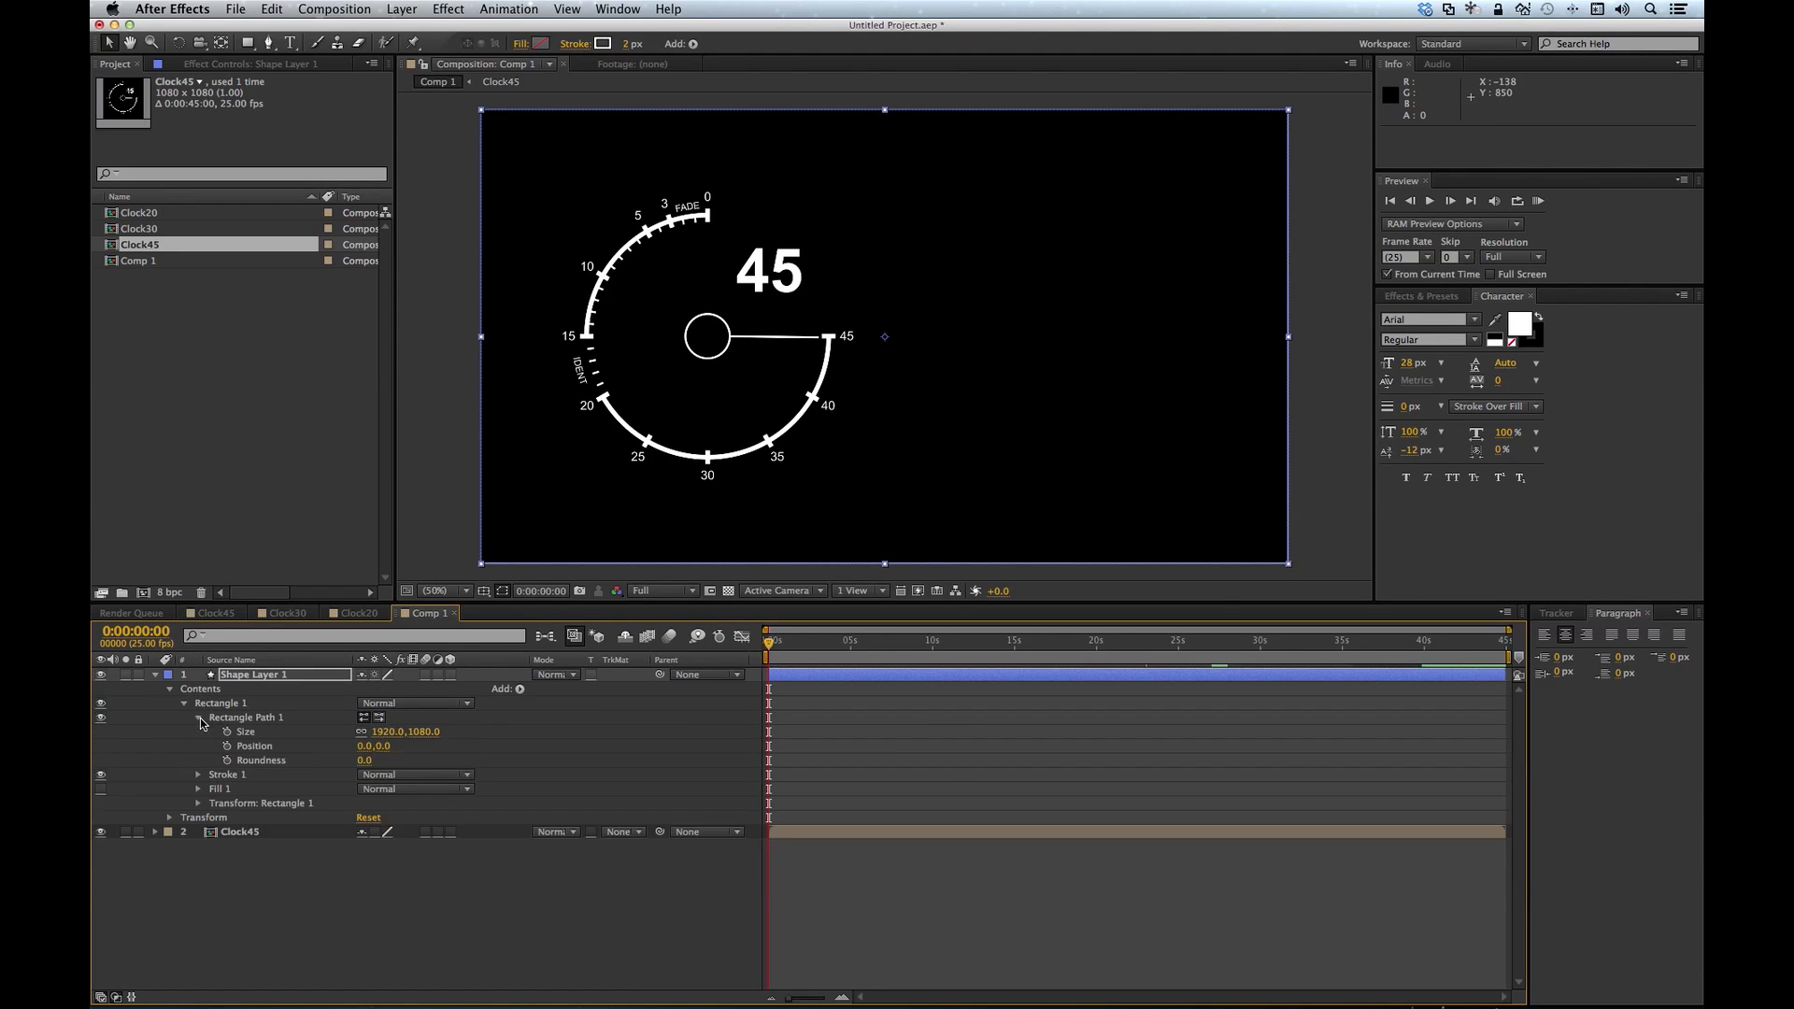
{"action": "left_click", "coordinate": [384, 732]}
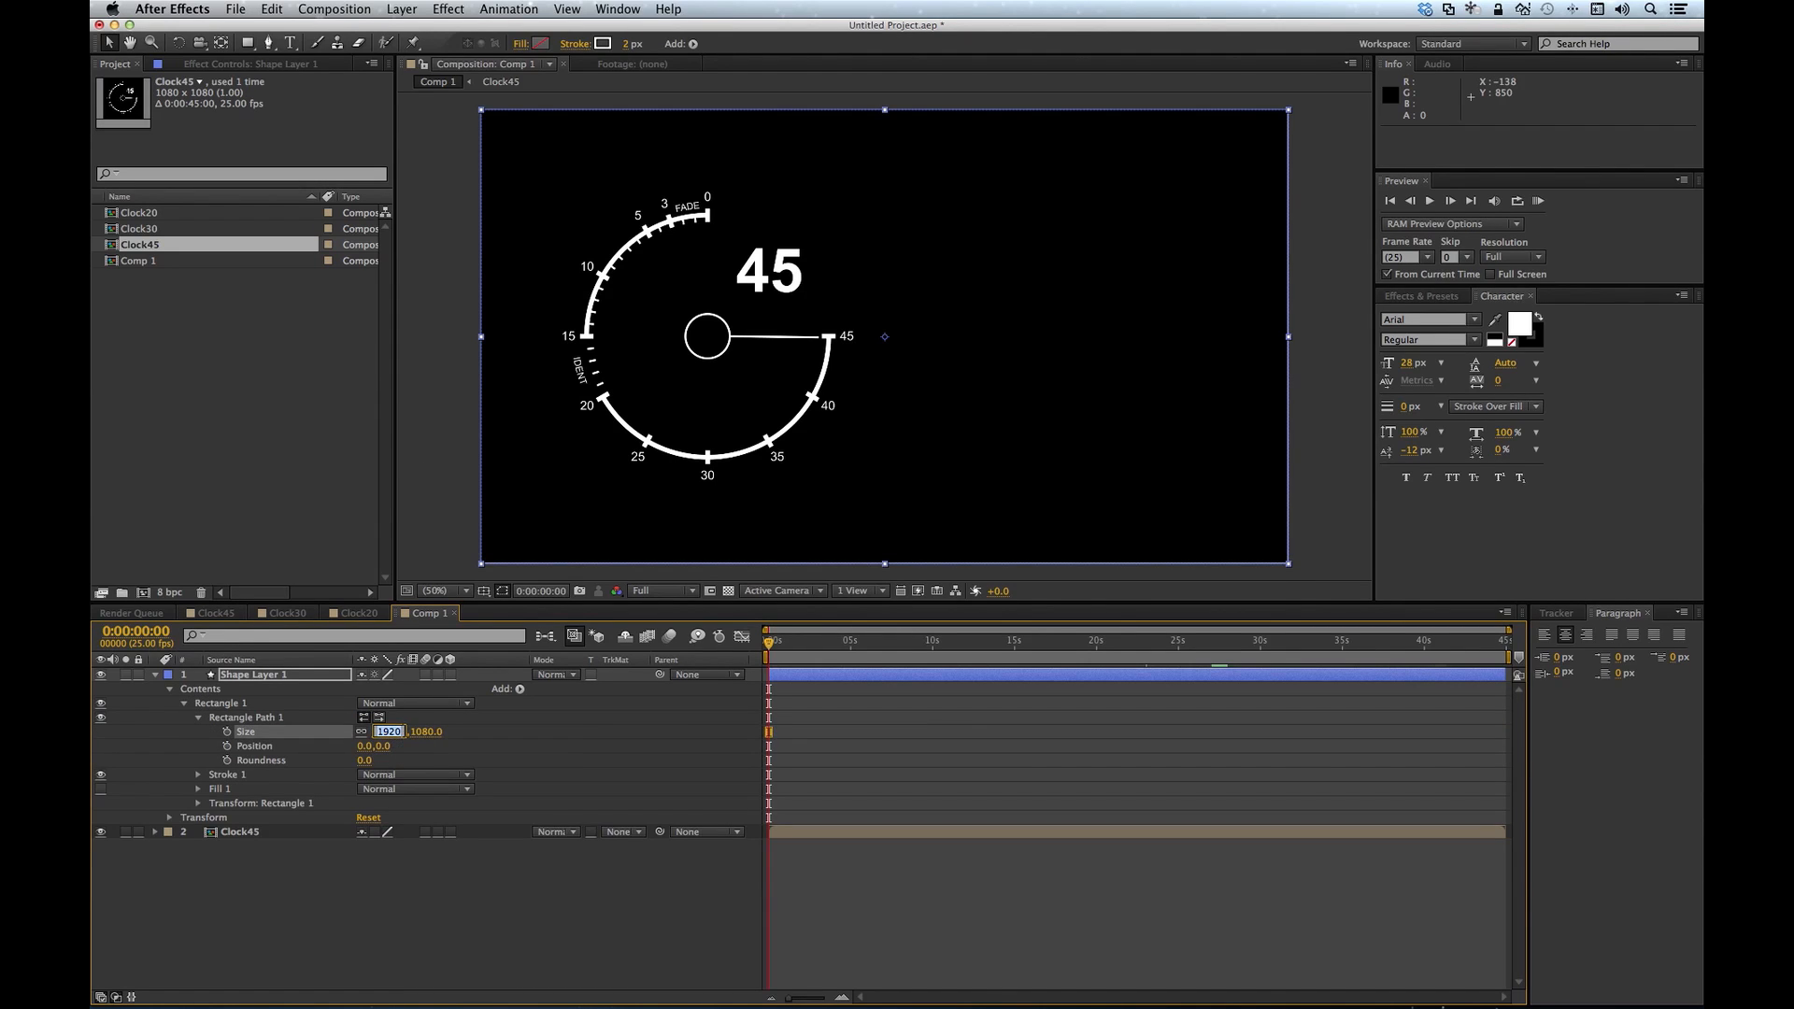
{"action": "key", "text": "Right"}
{"action": "type", "text": "*.9"}
{"action": "key", "text": "Return"}
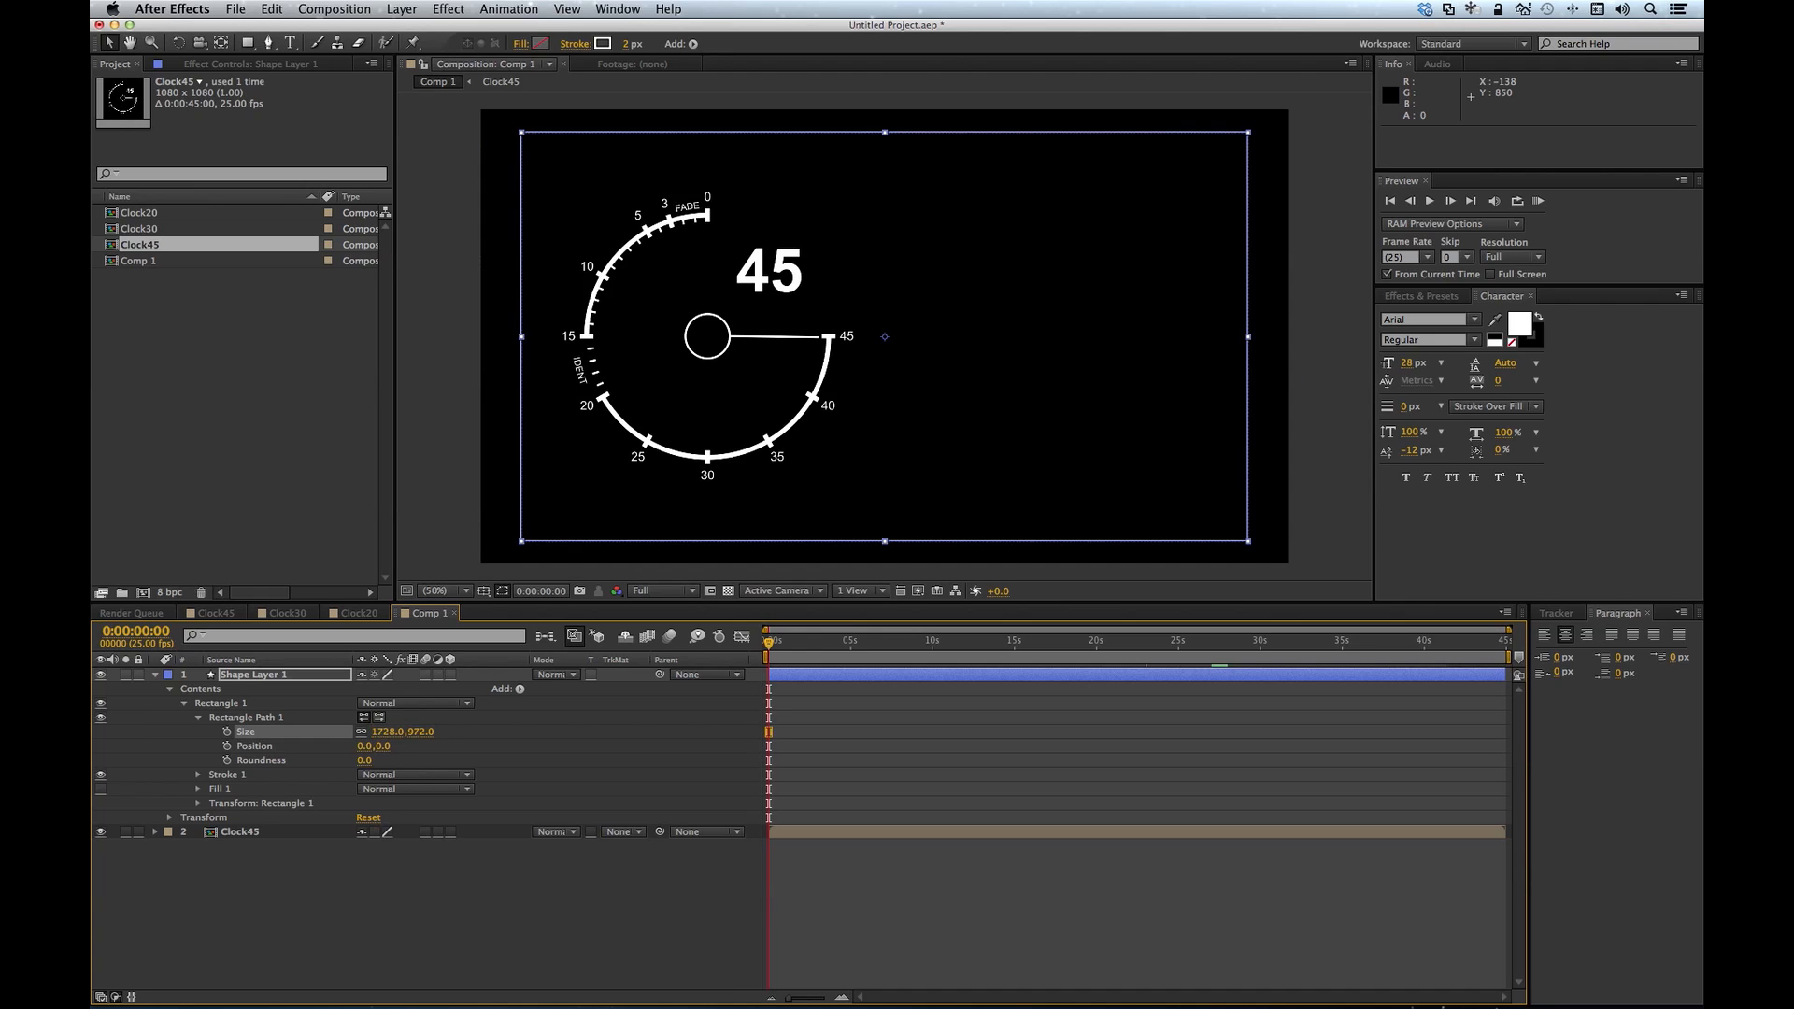
Step: Set the stroke width of Rectangle 1 to 1 px
{"action": "left_click", "coordinate": [221, 703]}
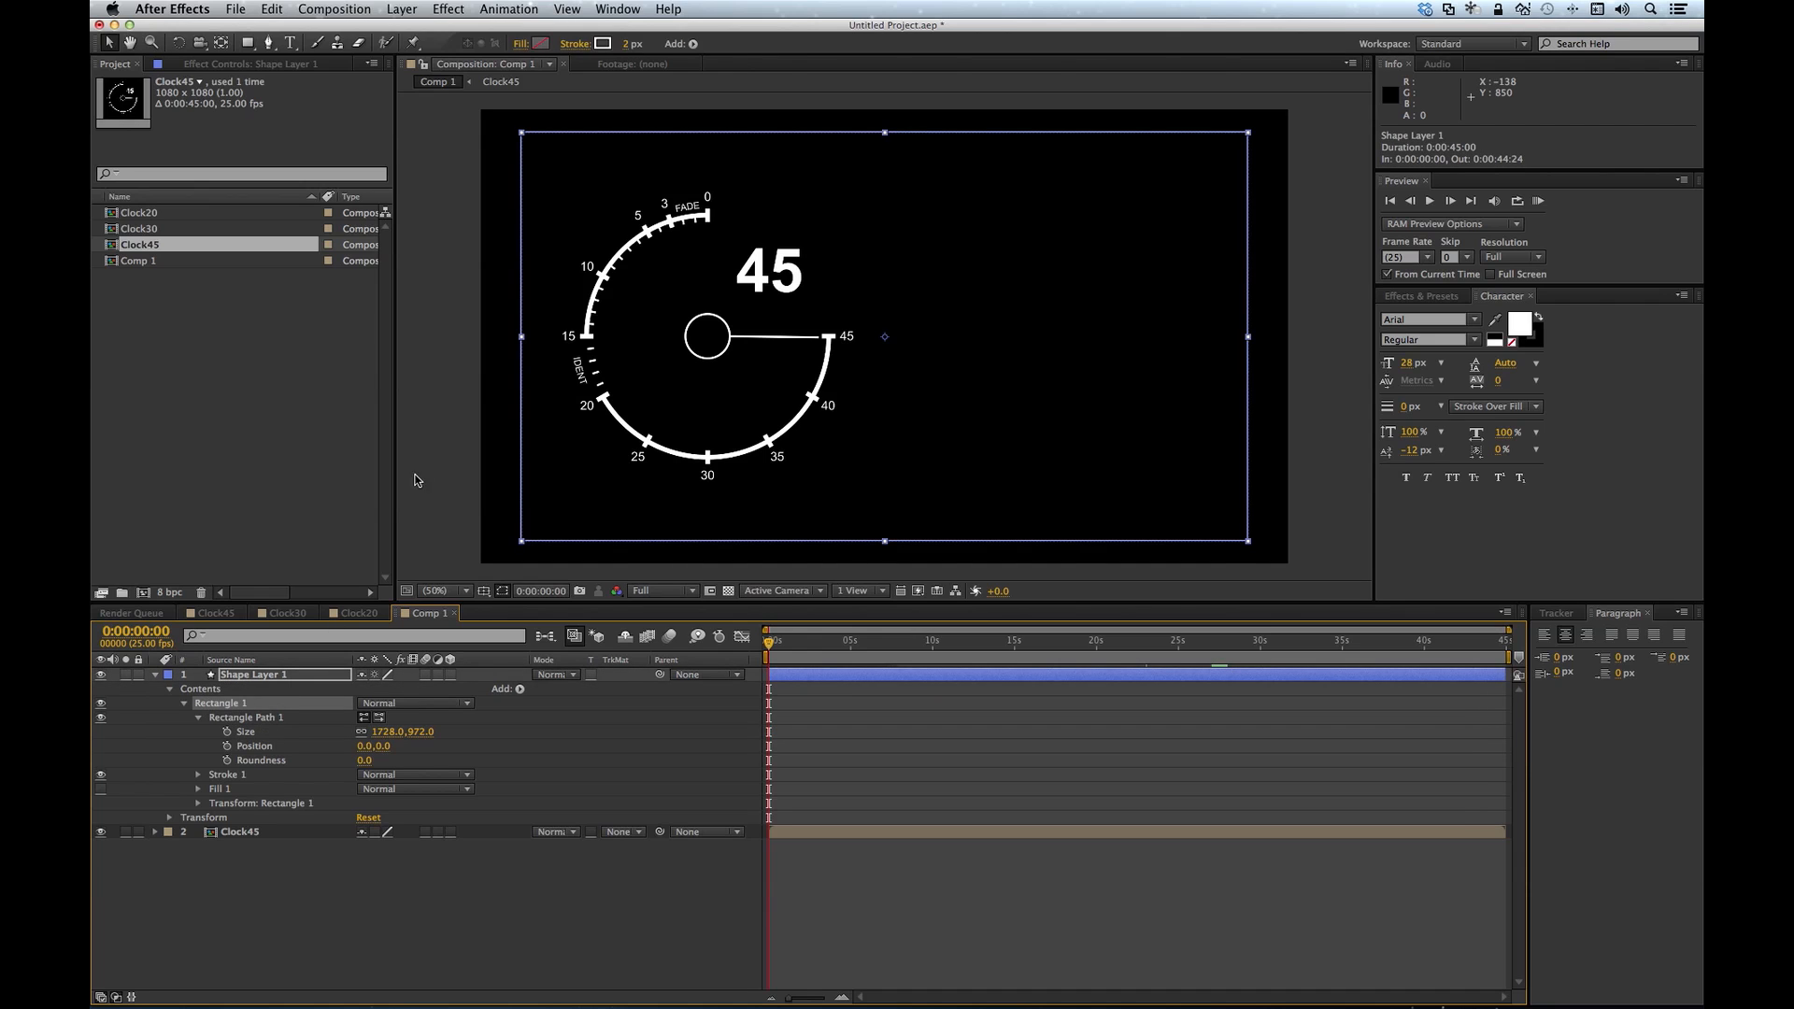
{"action": "left_click", "coordinate": [632, 44]}
{"action": "type", "text": "1"}
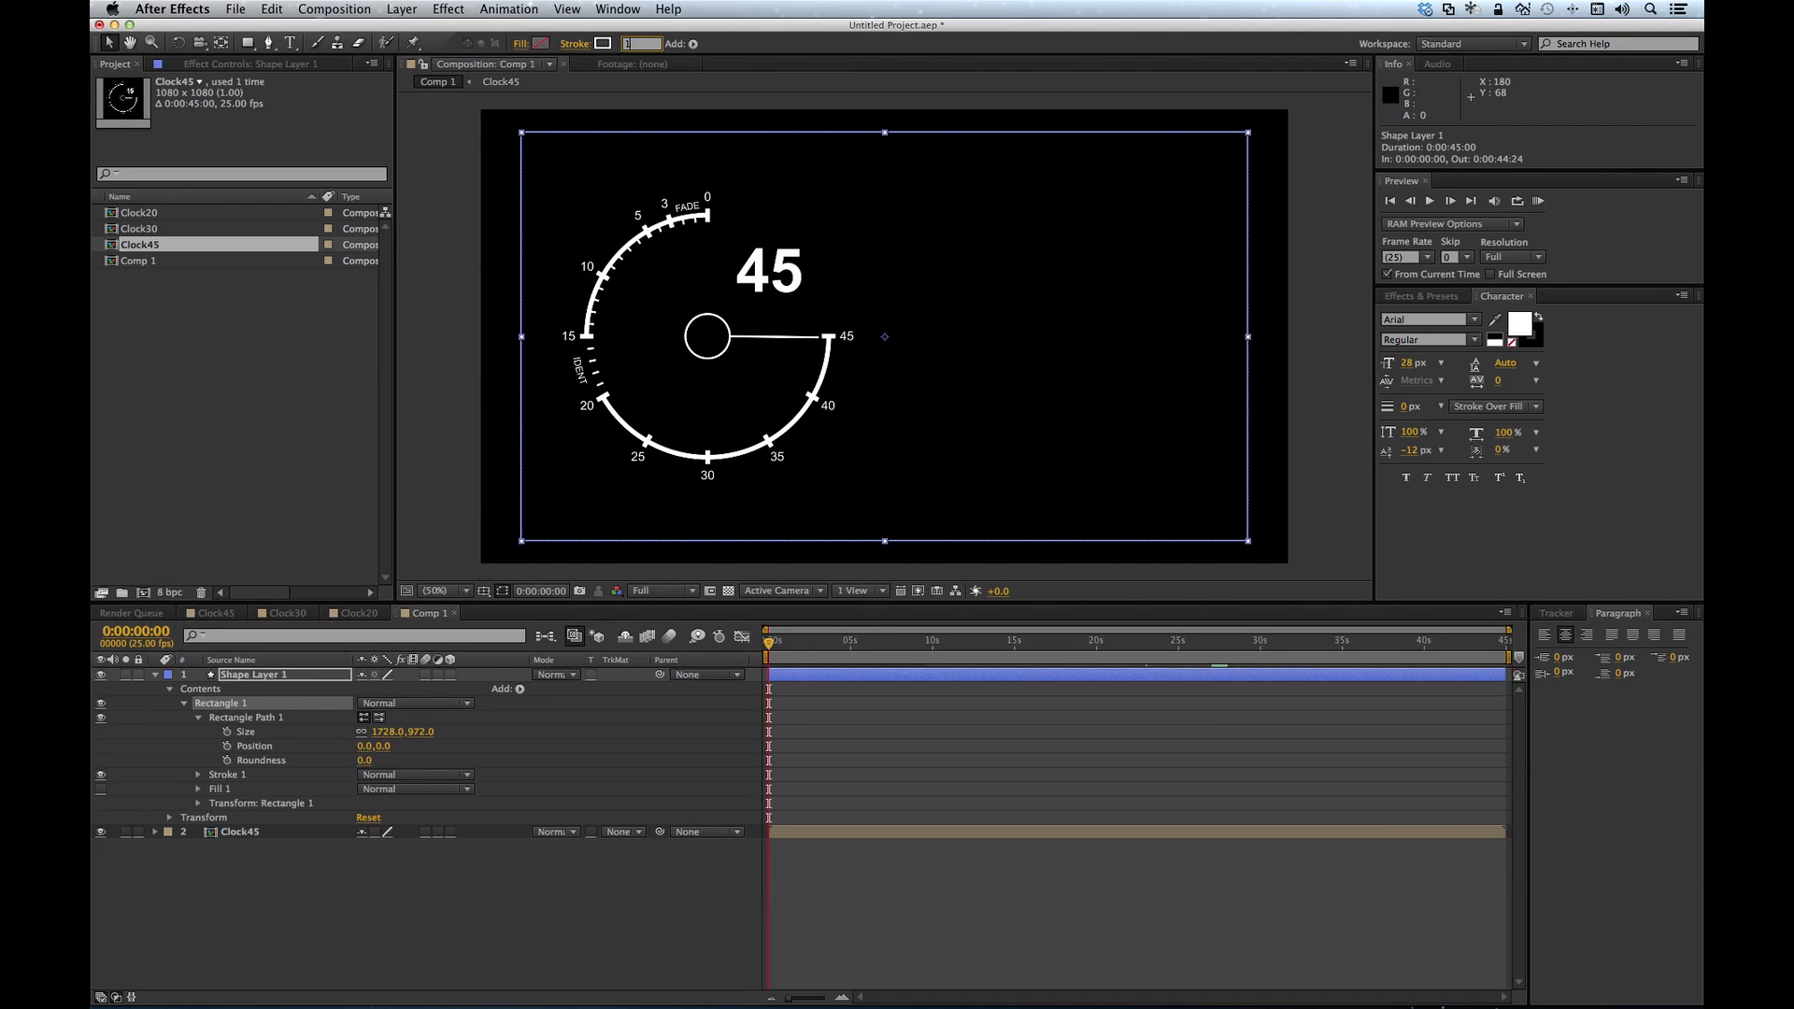
{"action": "left_click", "coordinate": [374, 906]}
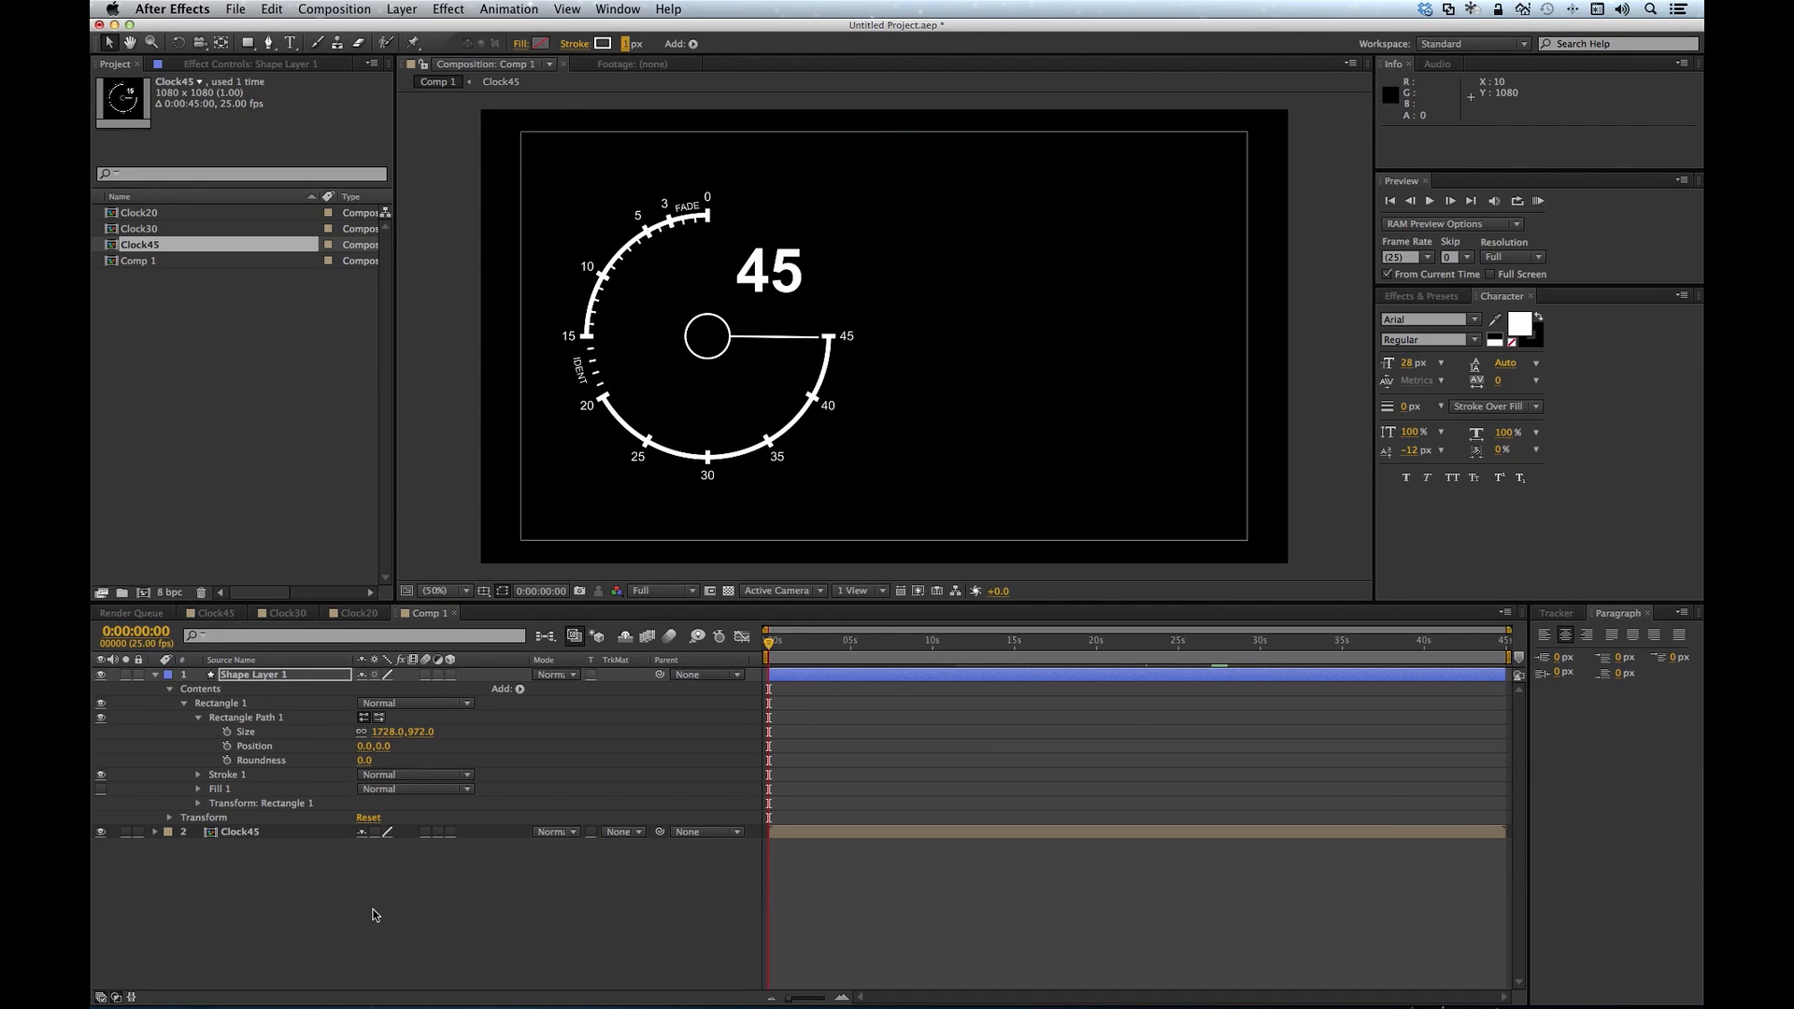
Step: Duplicate the rectangle within the shape layer and set the copy's path size to 80% of the frame, 1536 by 864
{"action": "left_click", "coordinate": [185, 703]}
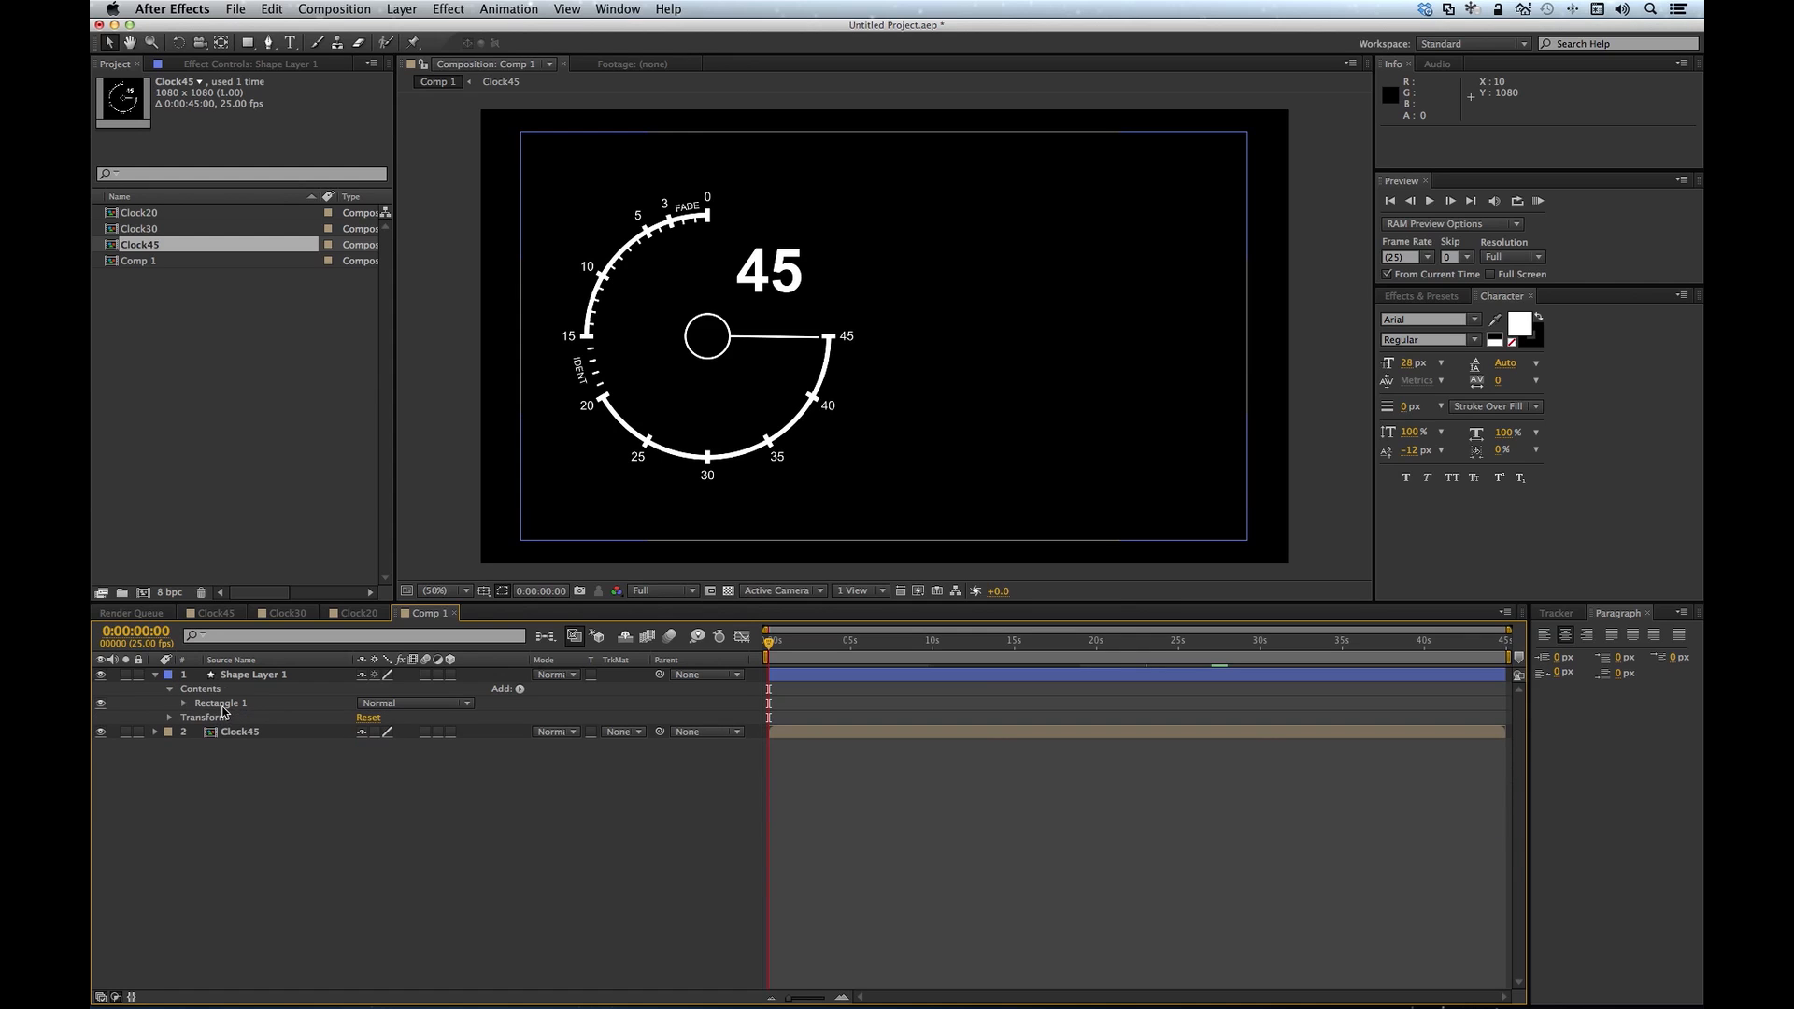
{"action": "left_click", "coordinate": [222, 707]}
{"action": "key", "text": "super+d"}
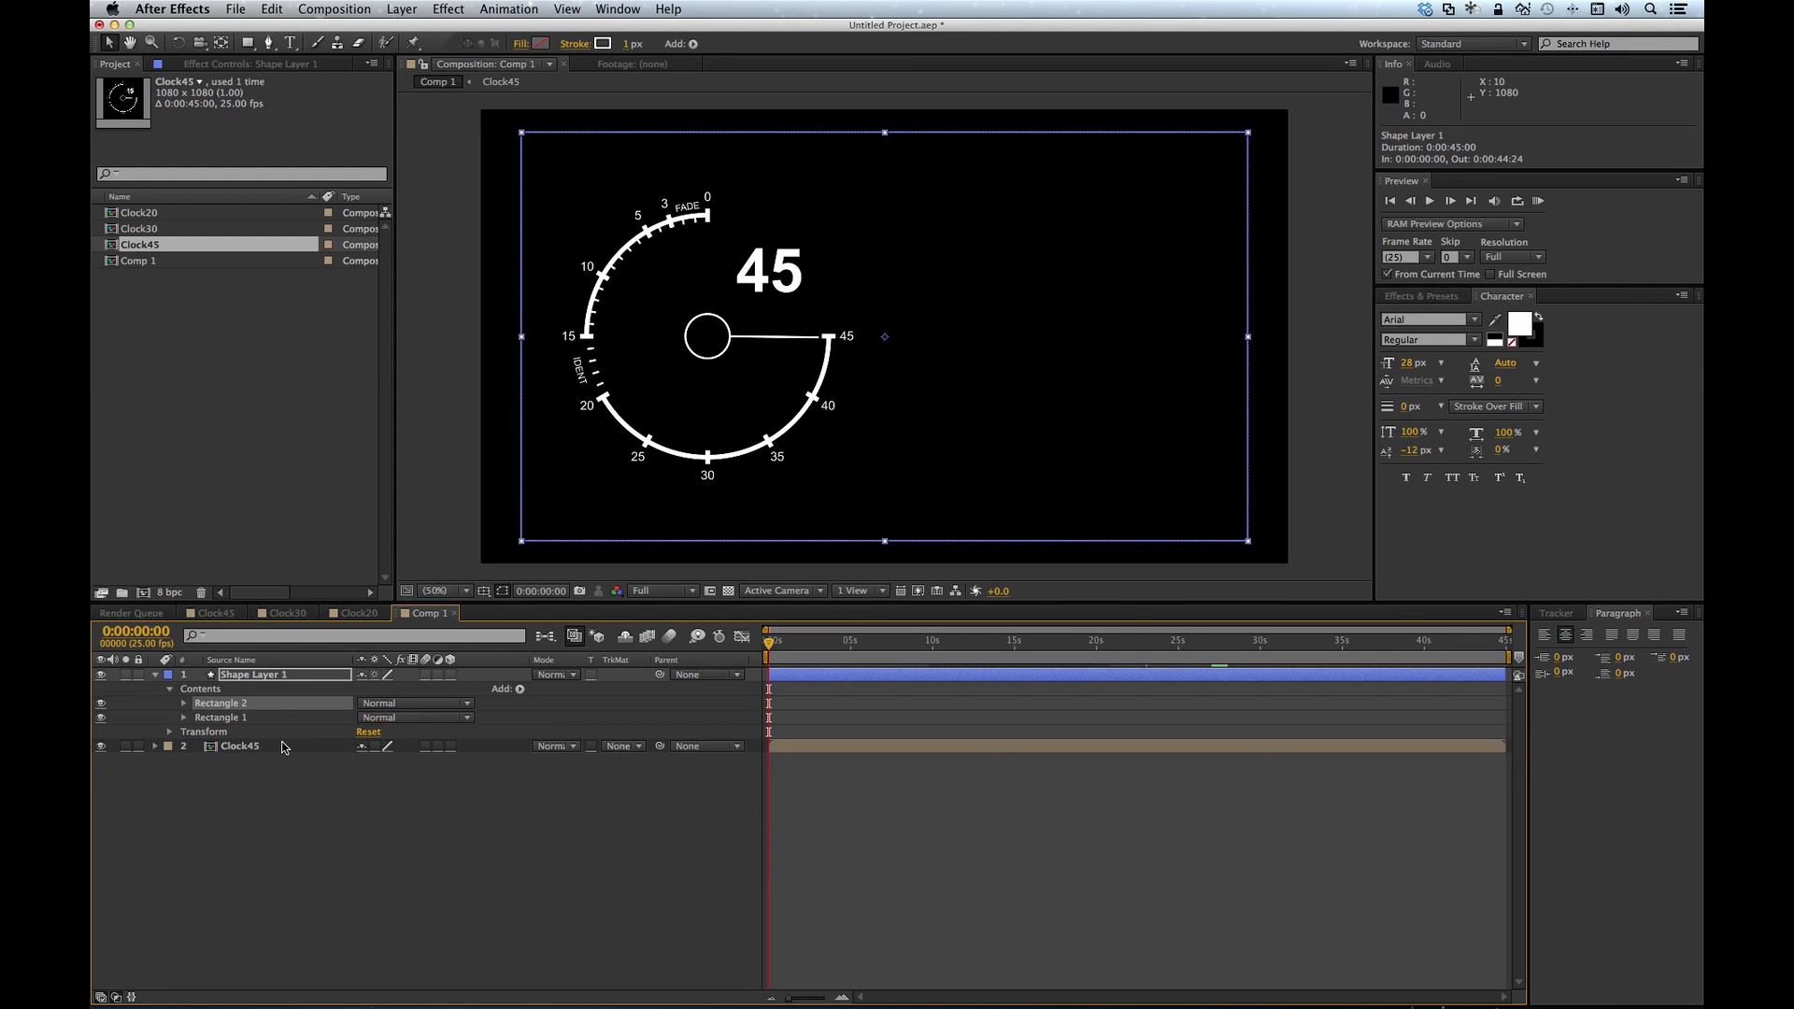
{"action": "left_click", "coordinate": [184, 705]}
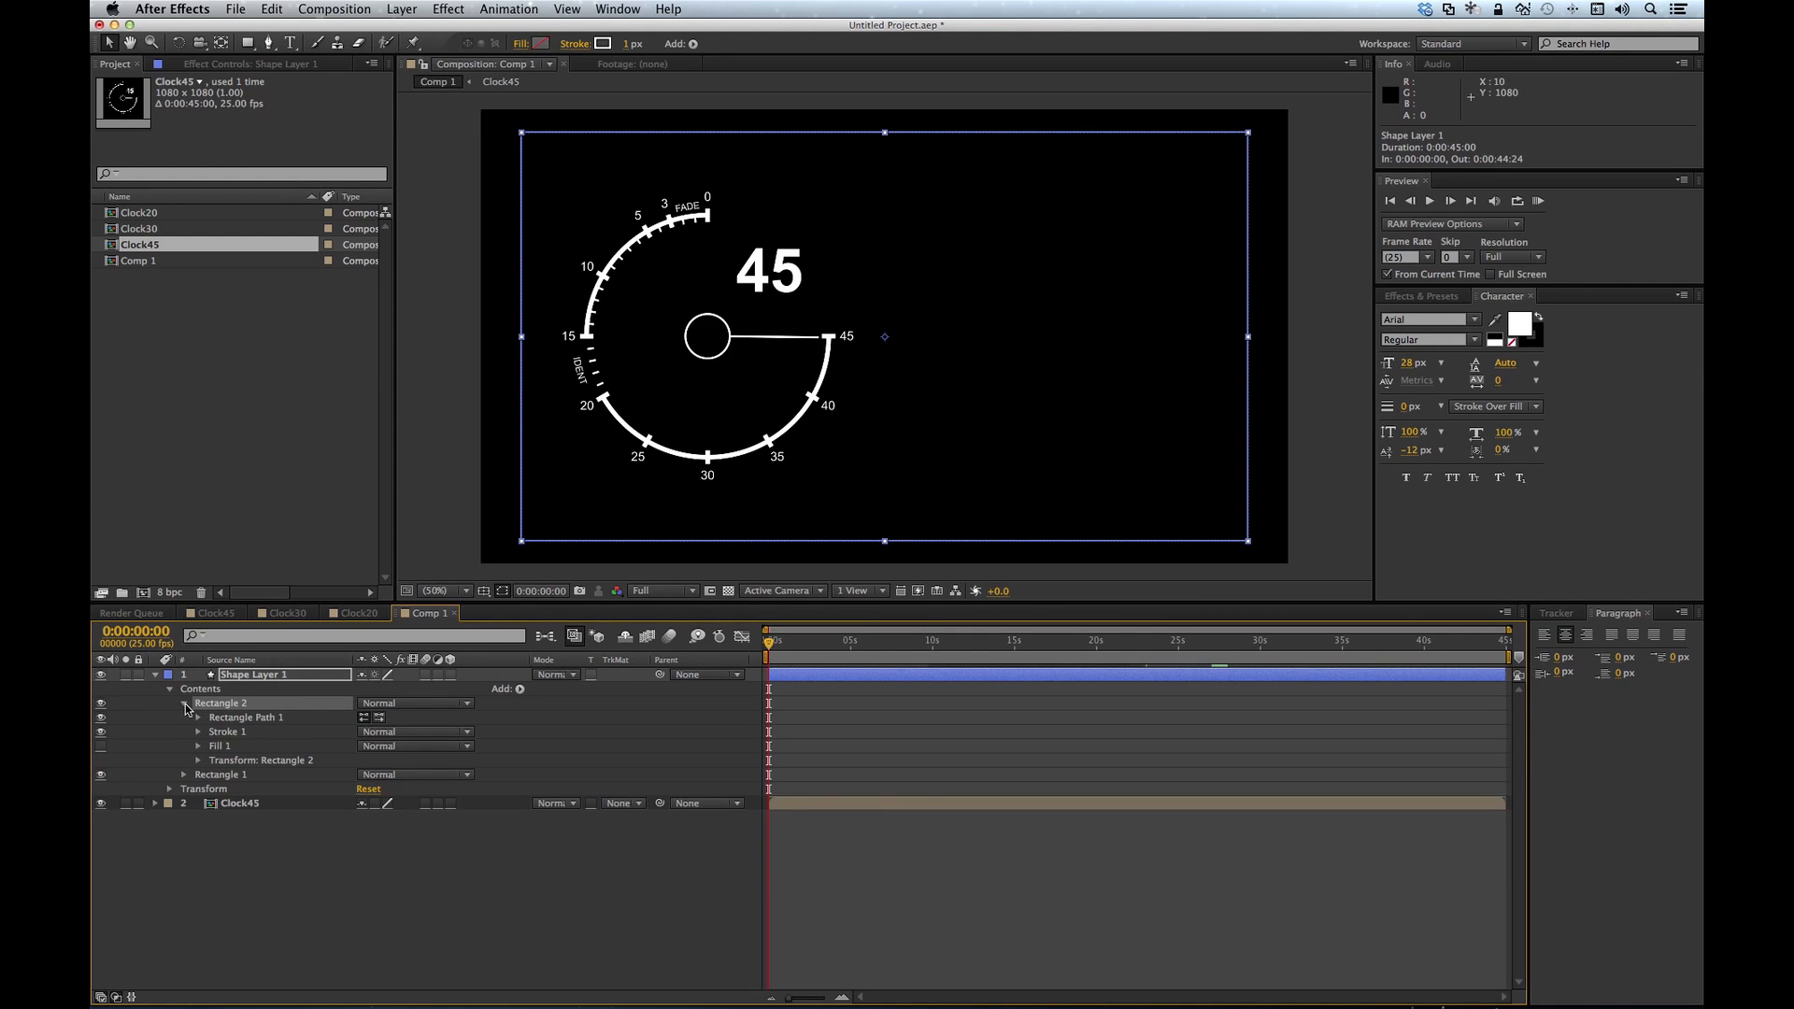
{"action": "left_click", "coordinate": [198, 718]}
{"action": "left_click", "coordinate": [380, 732]}
{"action": "type", "text": "192"}
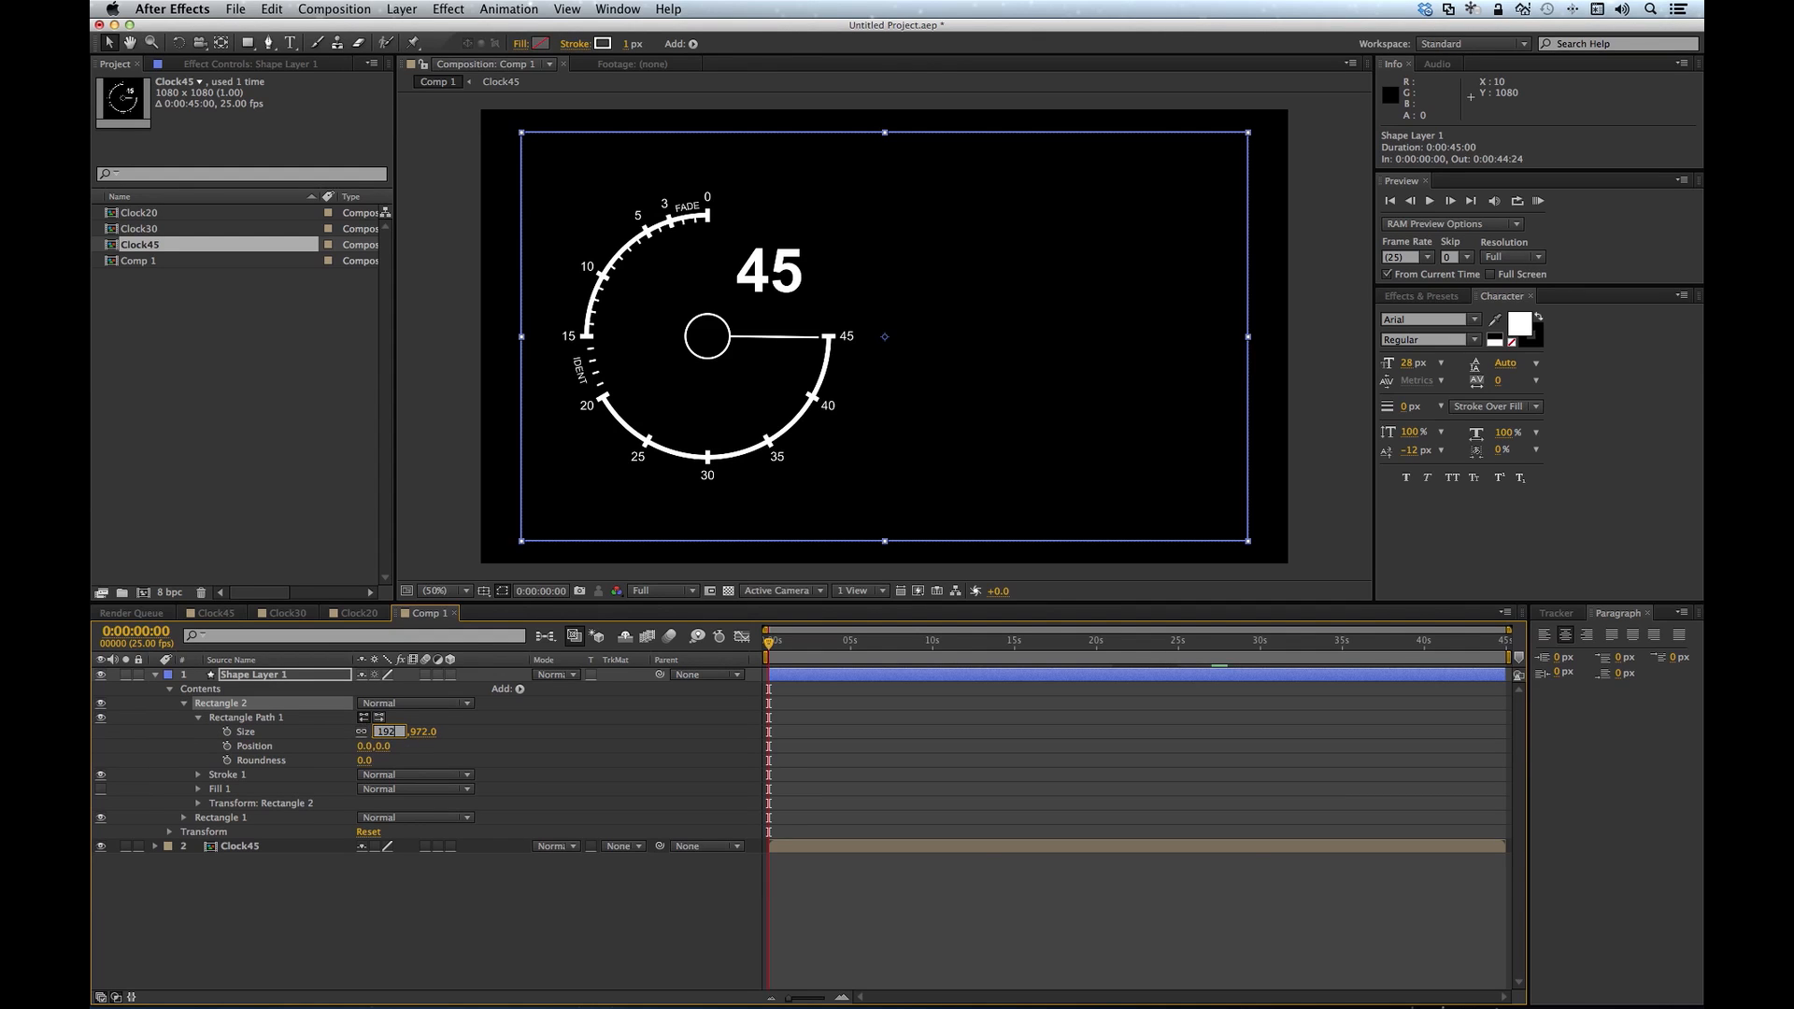
{"action": "type", "text": "0*"}
{"action": "type", "text": ".8"}
{"action": "key", "text": "Return"}
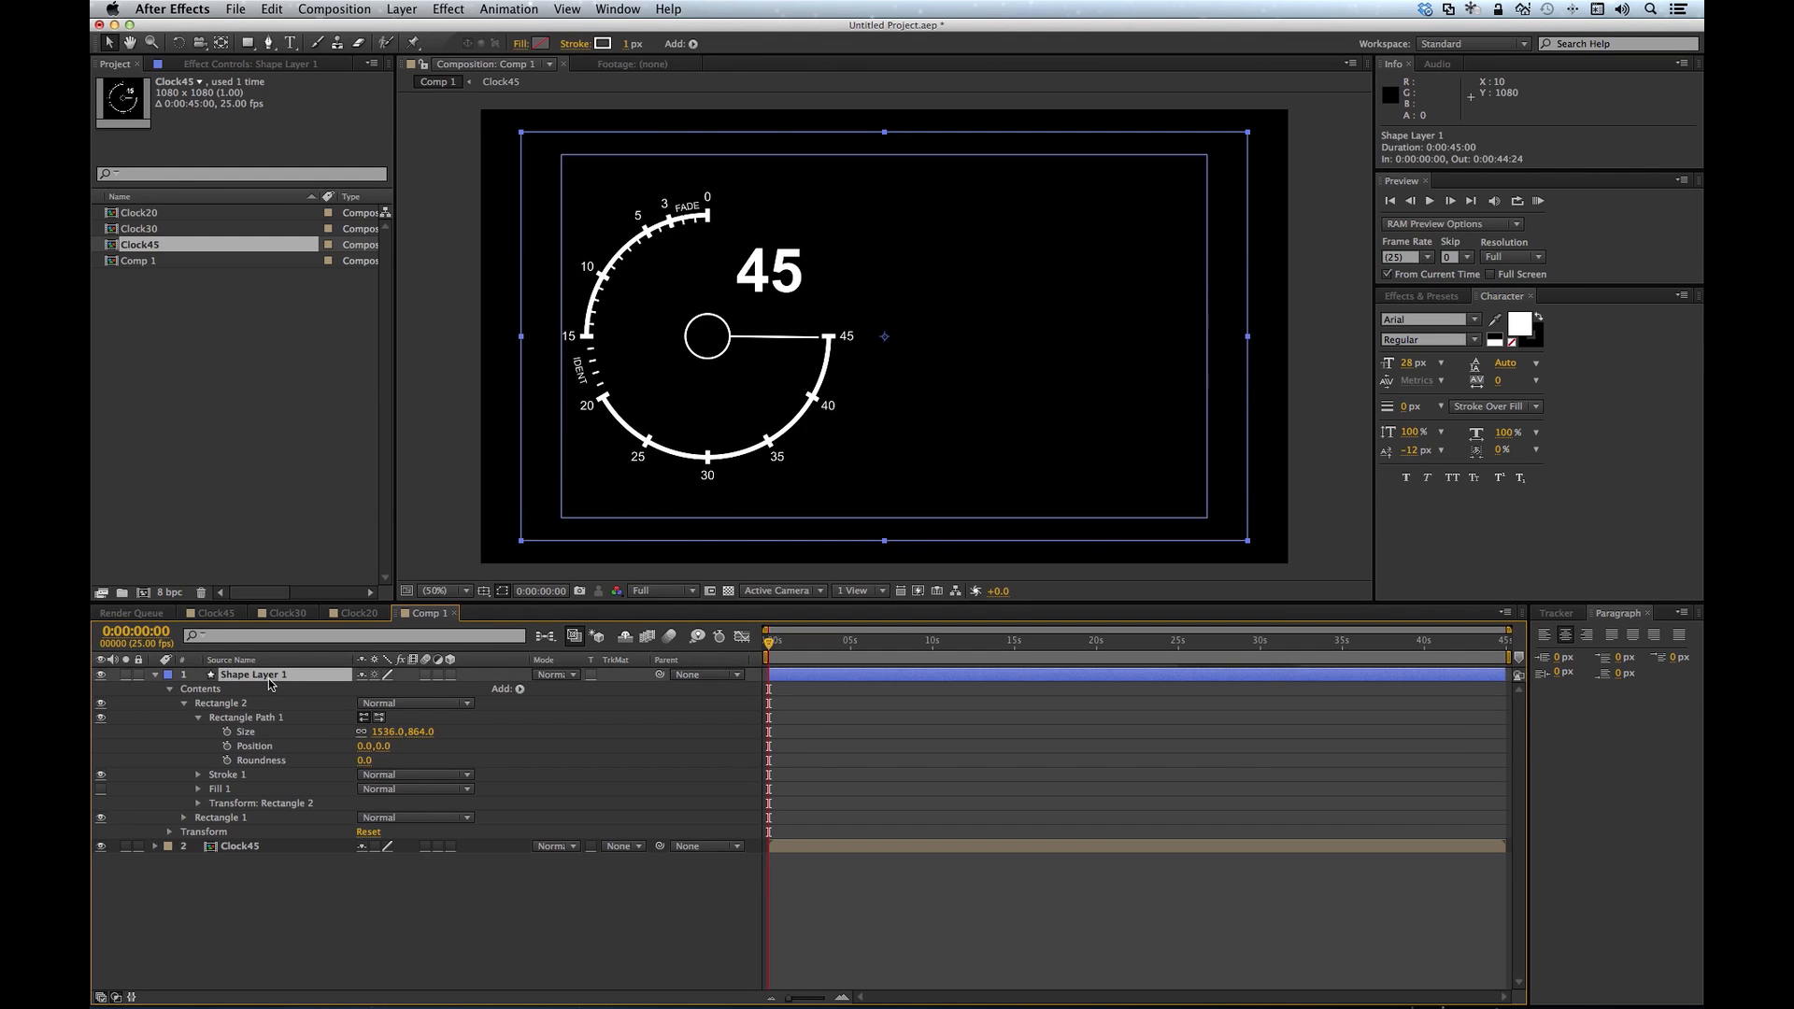
Step: Rename the shape layer SafeMargins and move the current time to 0:00:25:01
{"action": "key", "text": "Return"}
{"action": "type", "text": "SafeMargin"}
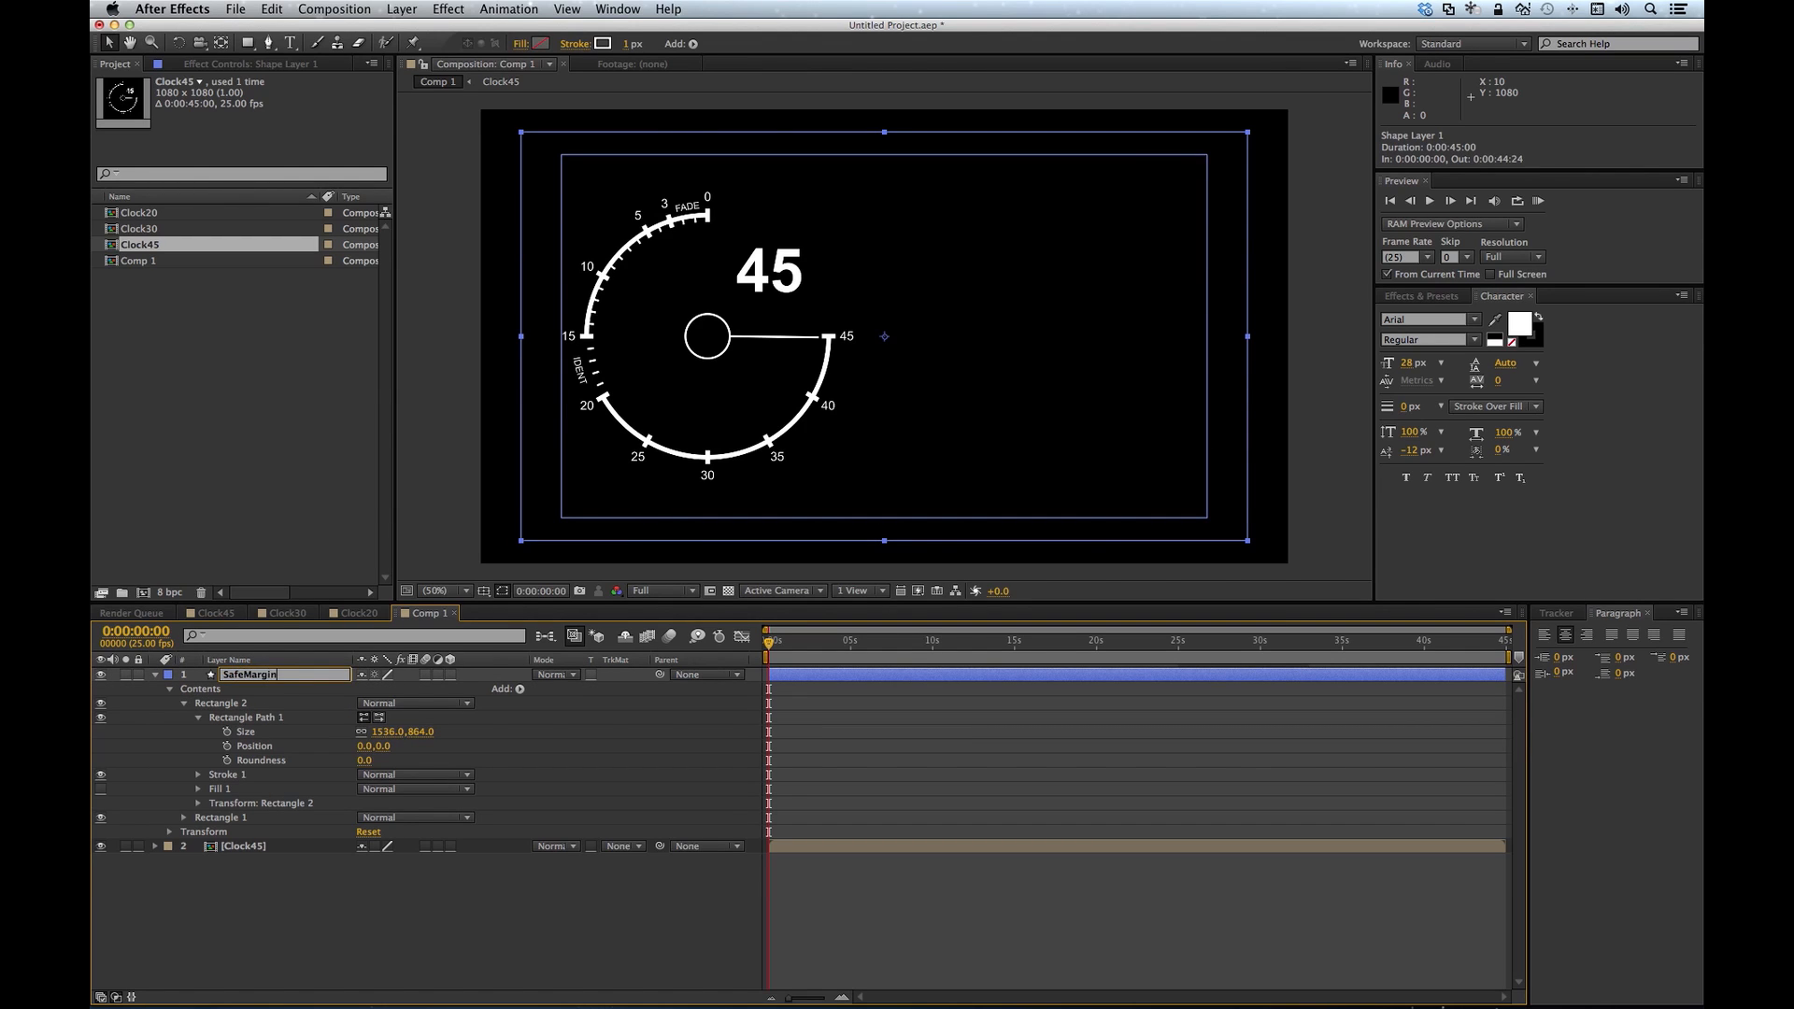
{"action": "type", "text": "s"}
{"action": "key", "text": "Return"}
{"action": "left_click", "coordinate": [338, 904]}
{"action": "left_click", "coordinate": [1179, 645]}
Step: Switch to Adobe Audition and create a 48000 Hz, stereo, 16-bit audio file named TestTone-12db
{"action": "key", "text": "super+space"}
{"action": "type", "text": "uditio"}
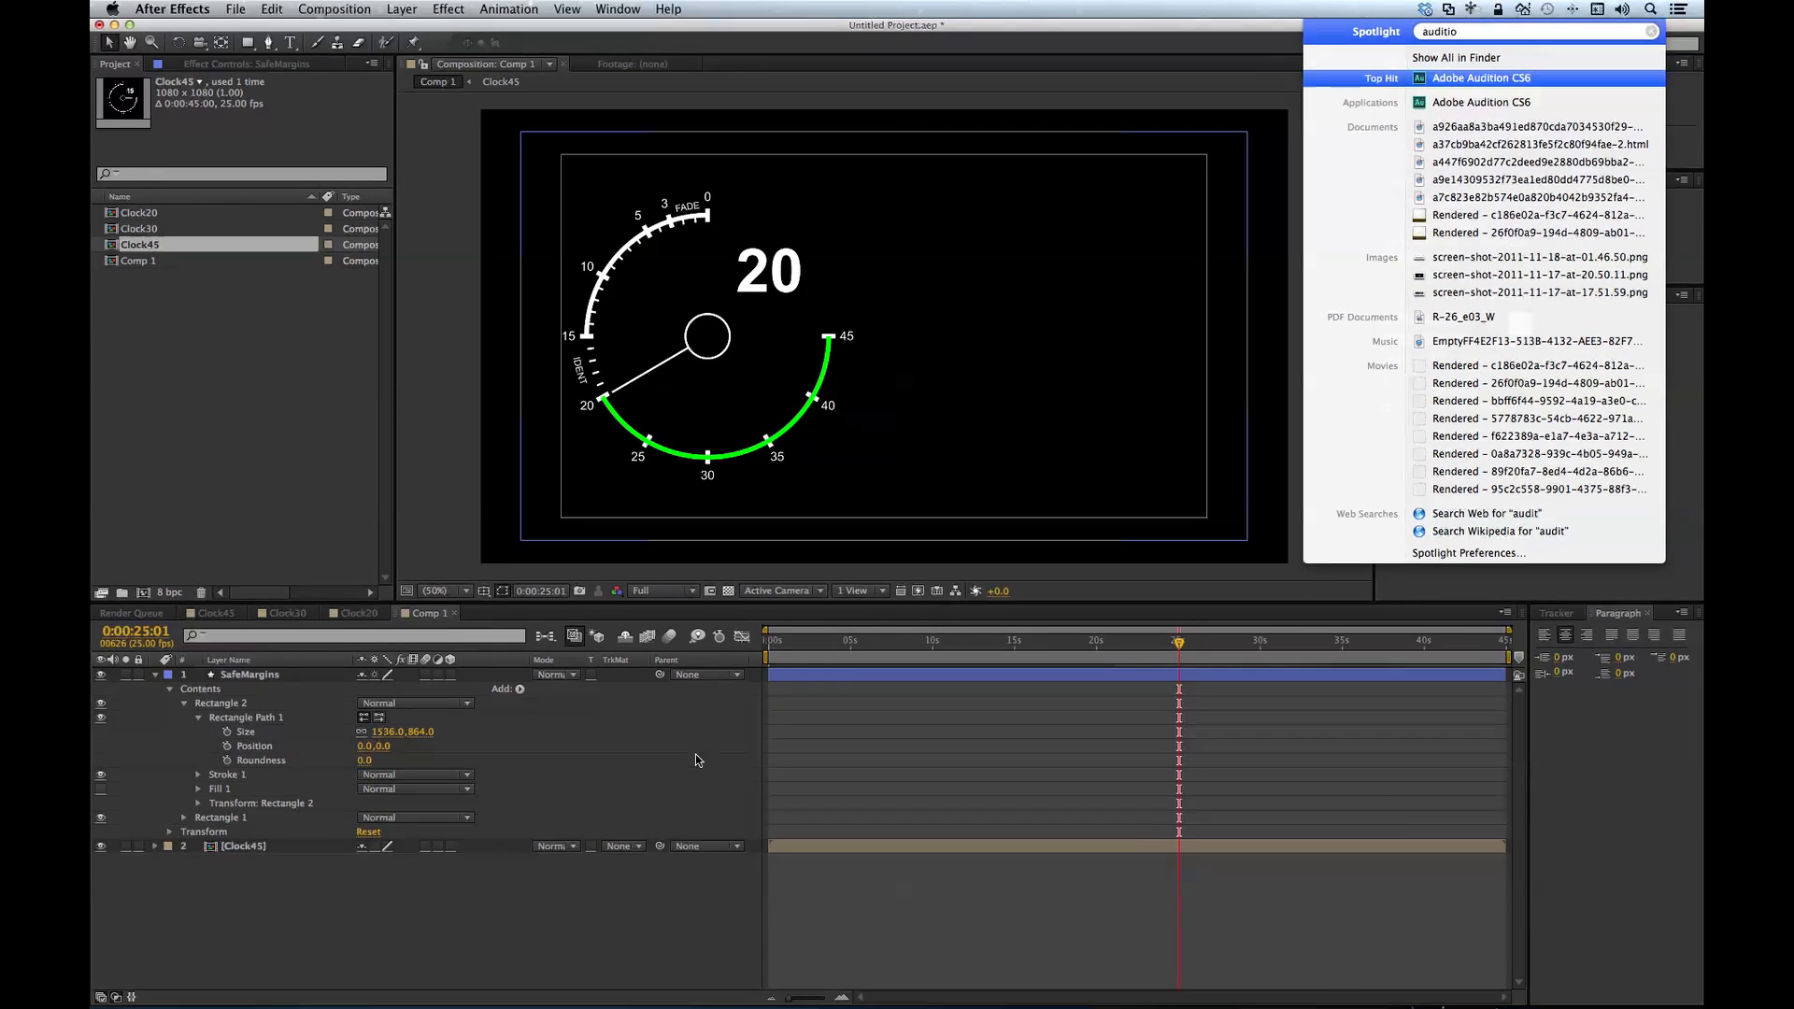
{"action": "key", "text": "Return"}
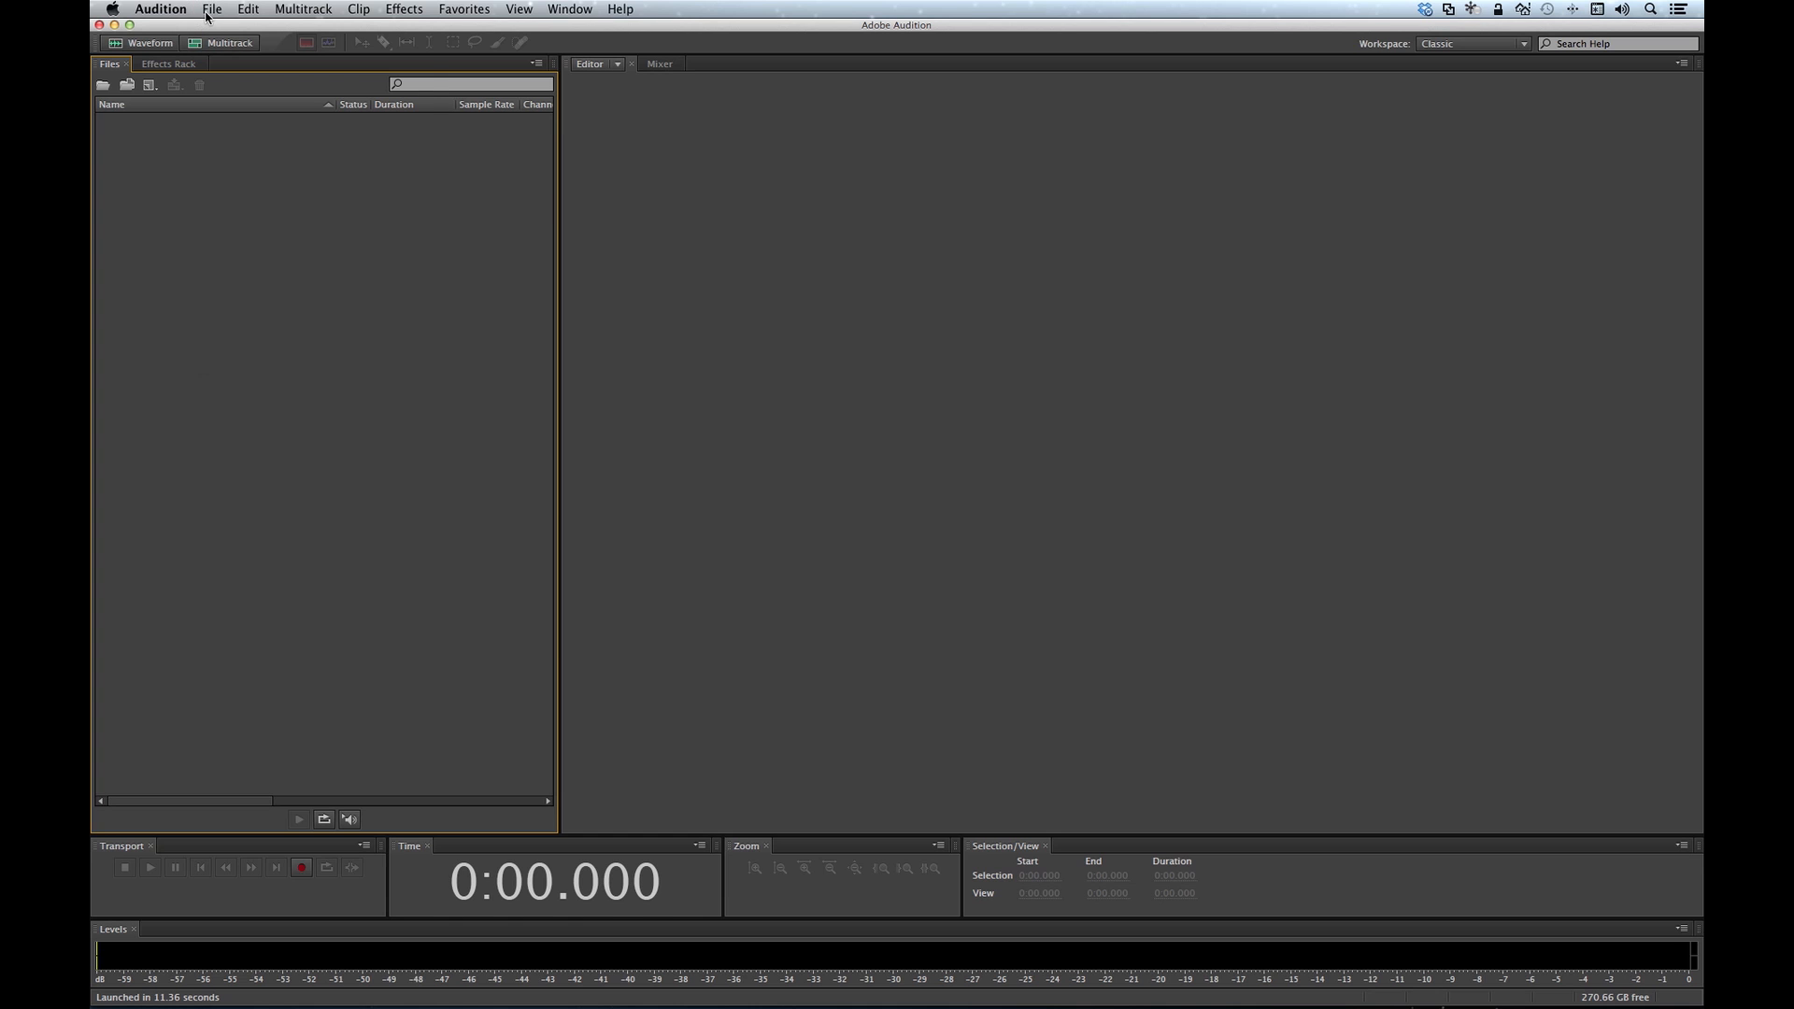
{"action": "left_click", "coordinate": [210, 9]}
{"action": "mouse_move", "coordinate": [230, 28]}
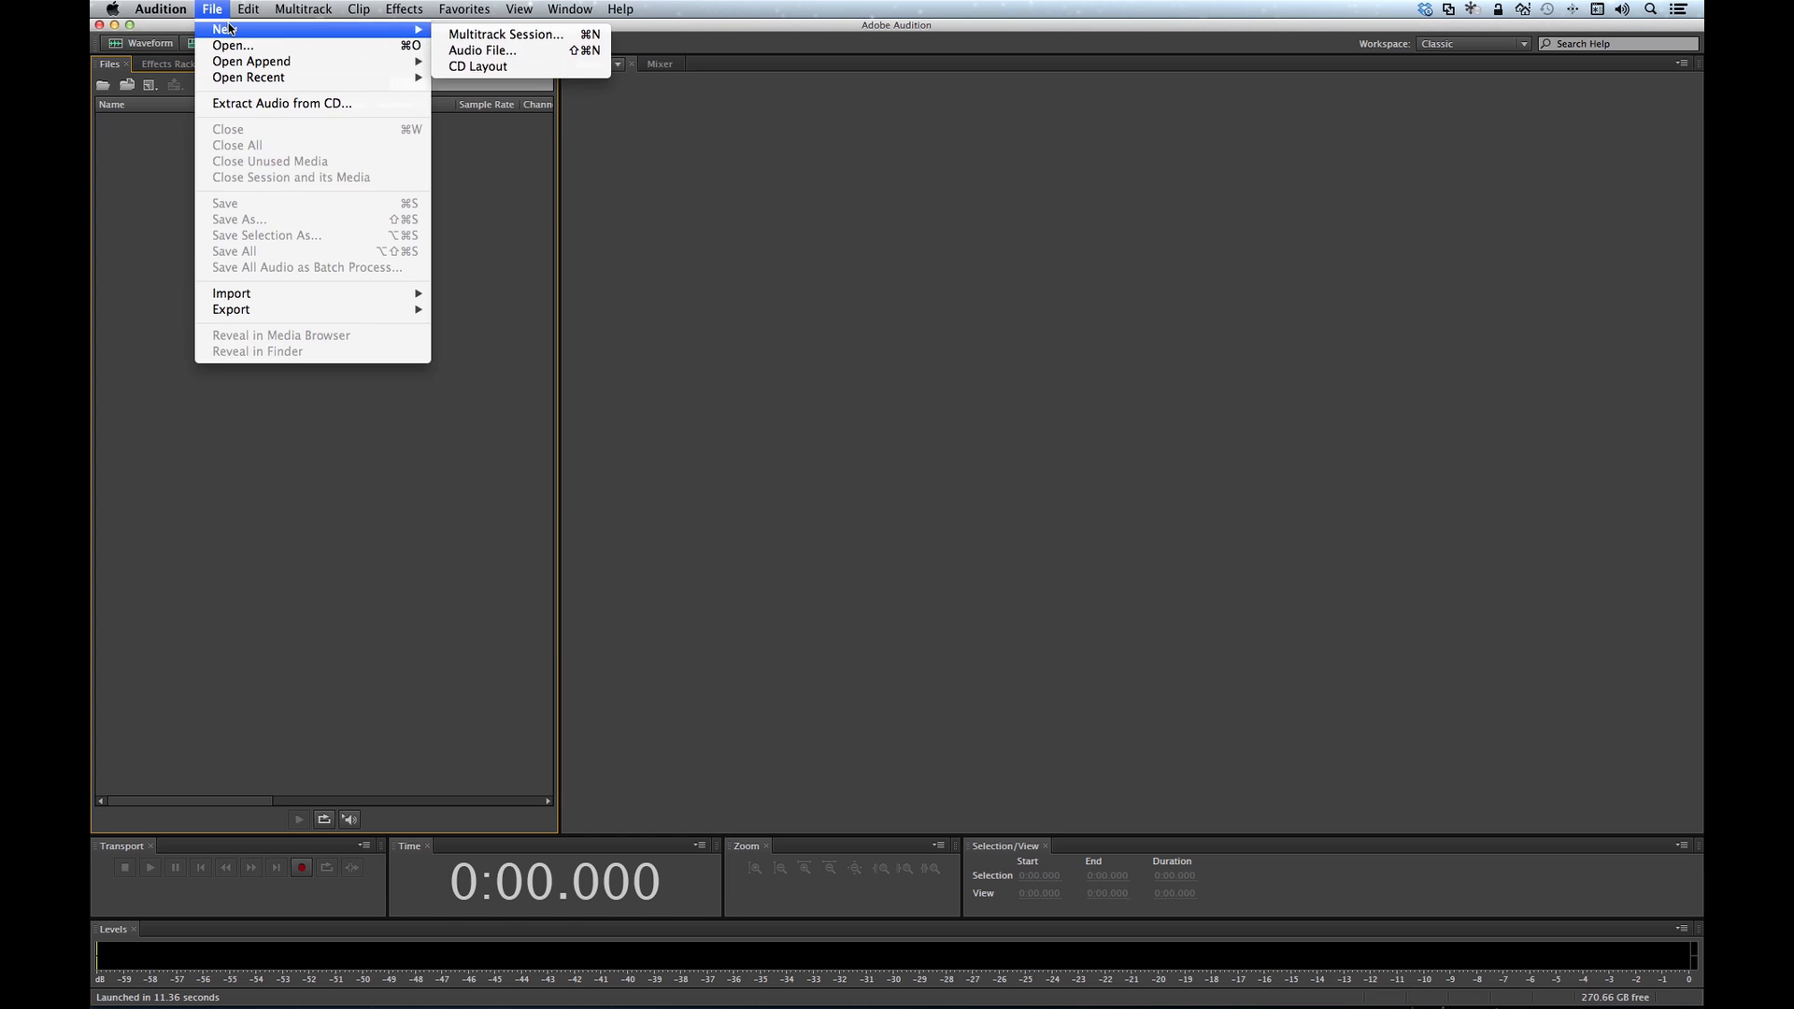
{"action": "left_click", "coordinate": [486, 50]}
{"action": "type", "text": "TestTone-12db"}
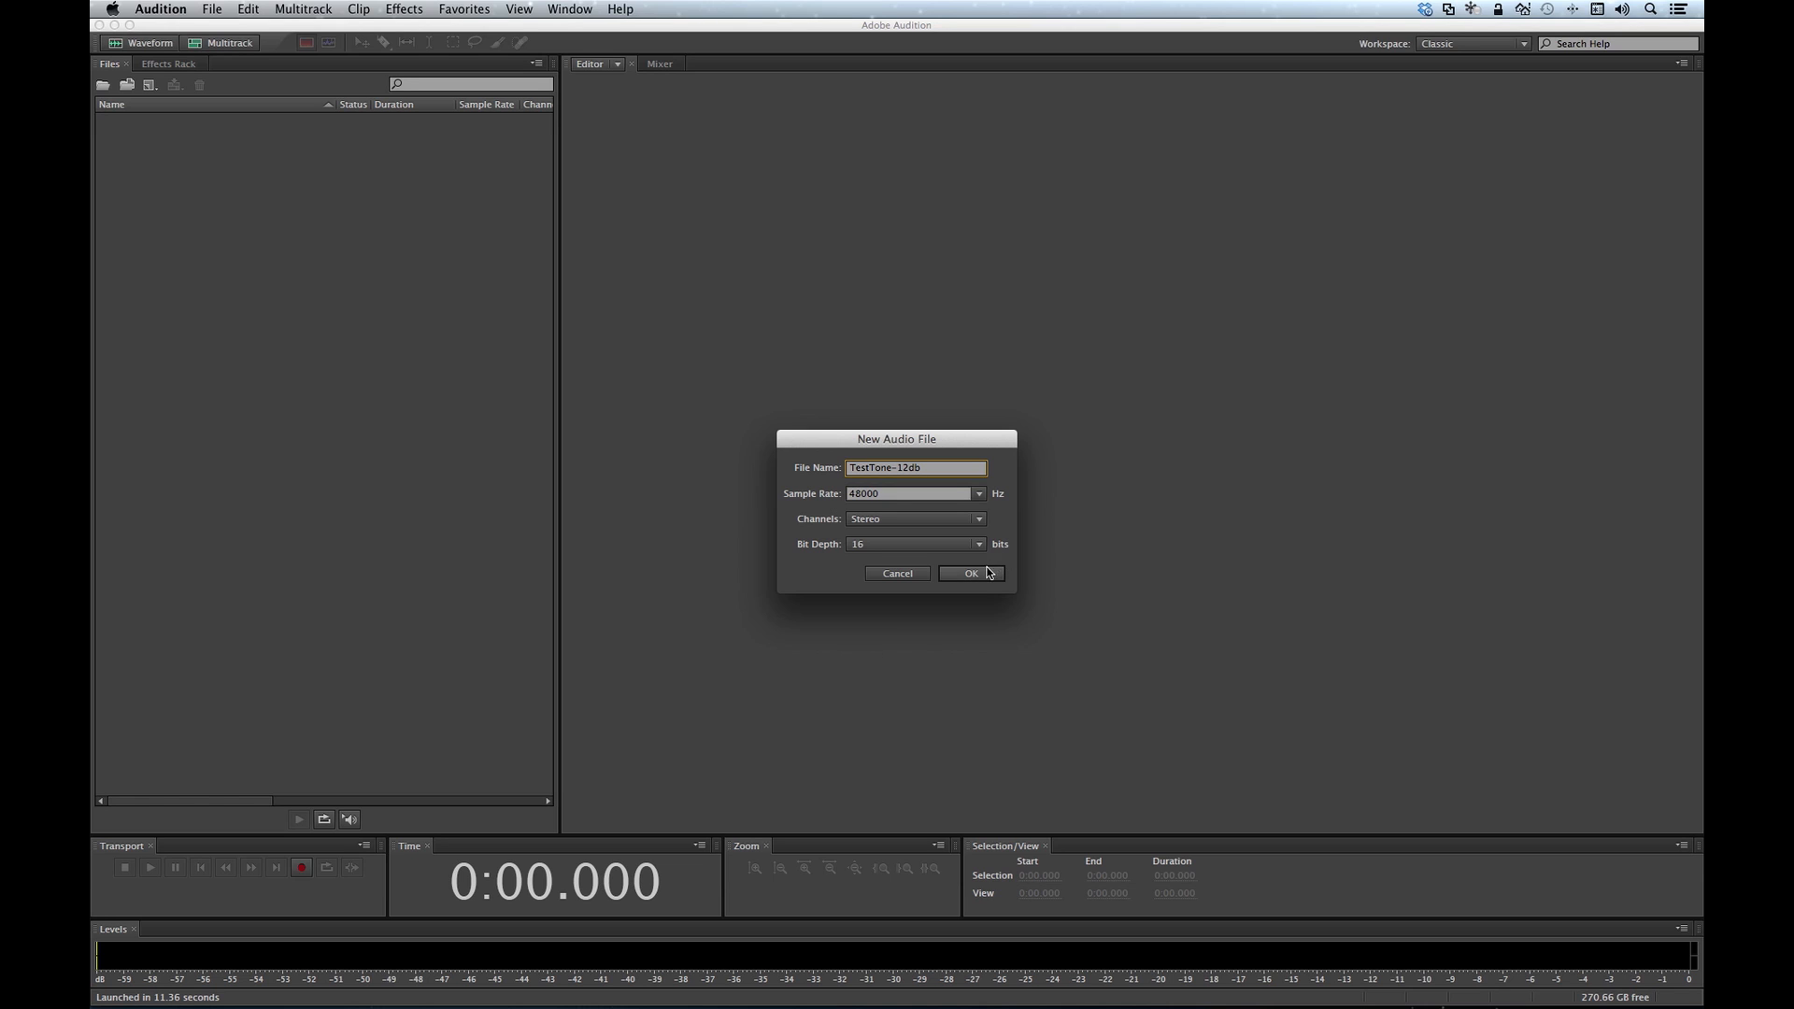
{"action": "left_click", "coordinate": [972, 573]}
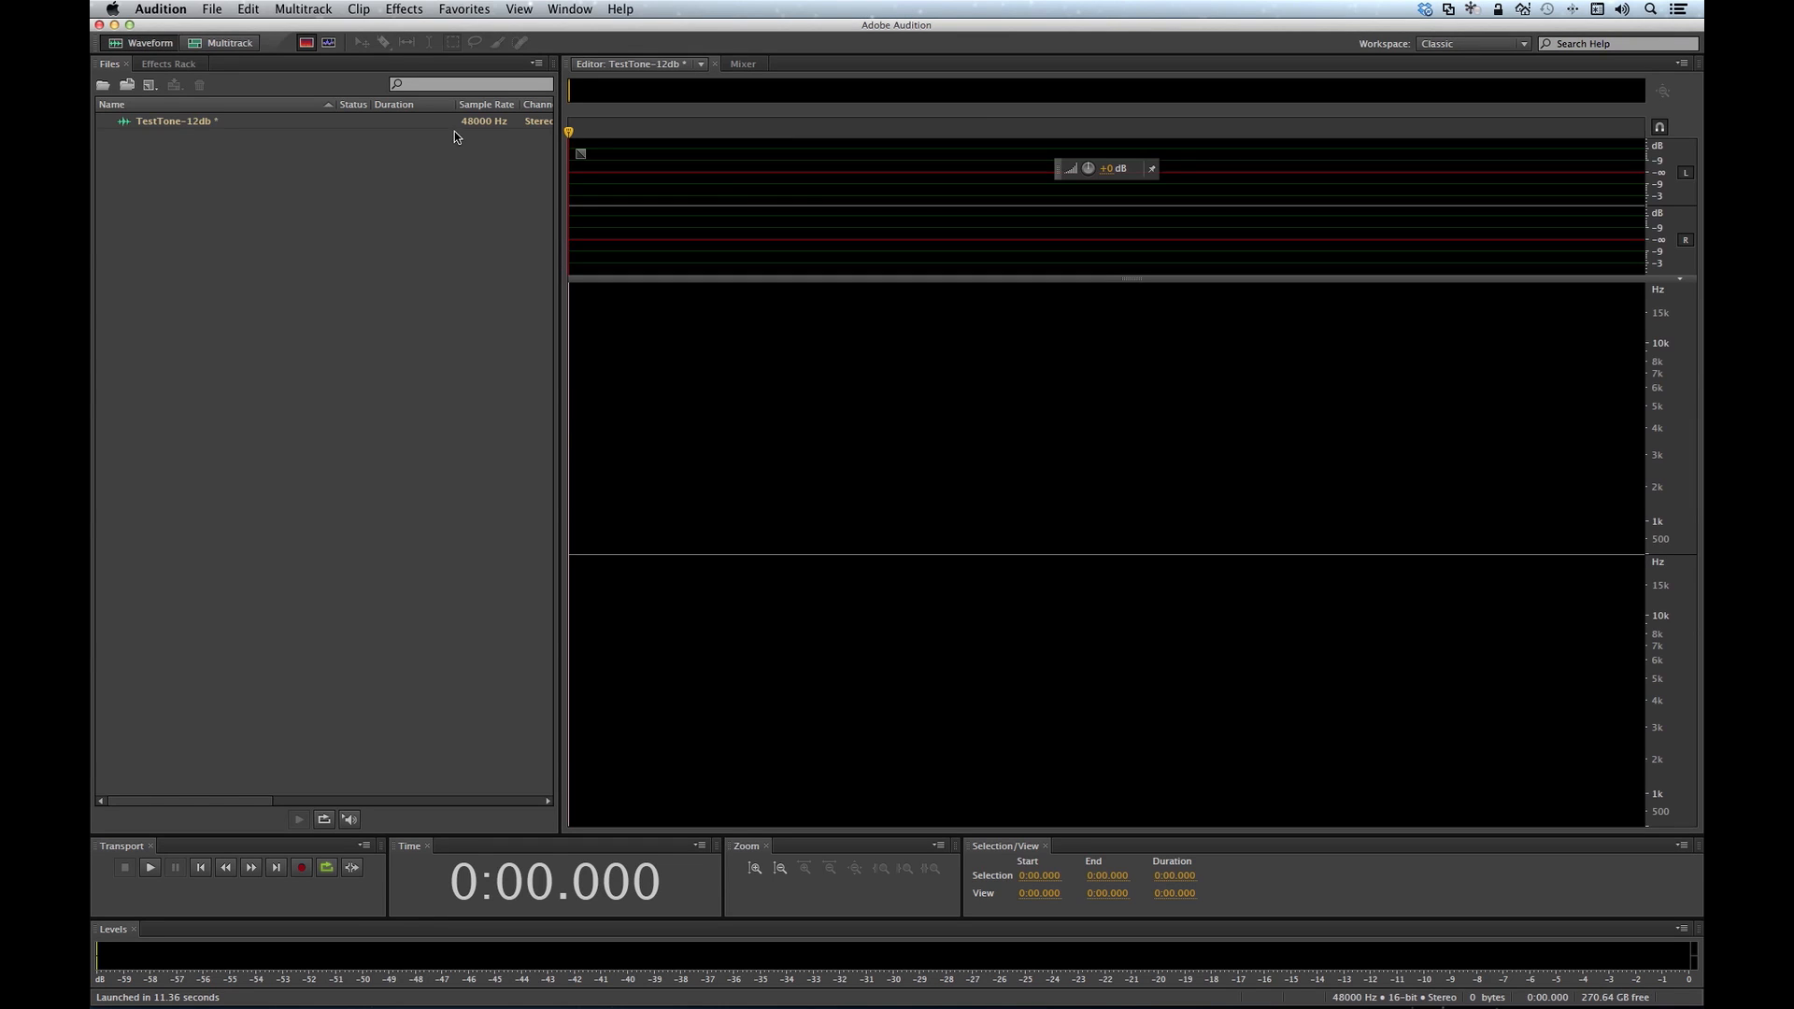
Step: Generate a 1000 Hz sine tone at -12 dB with a duration of 5 seconds in the audio file
{"action": "left_click", "coordinate": [417, 11]}
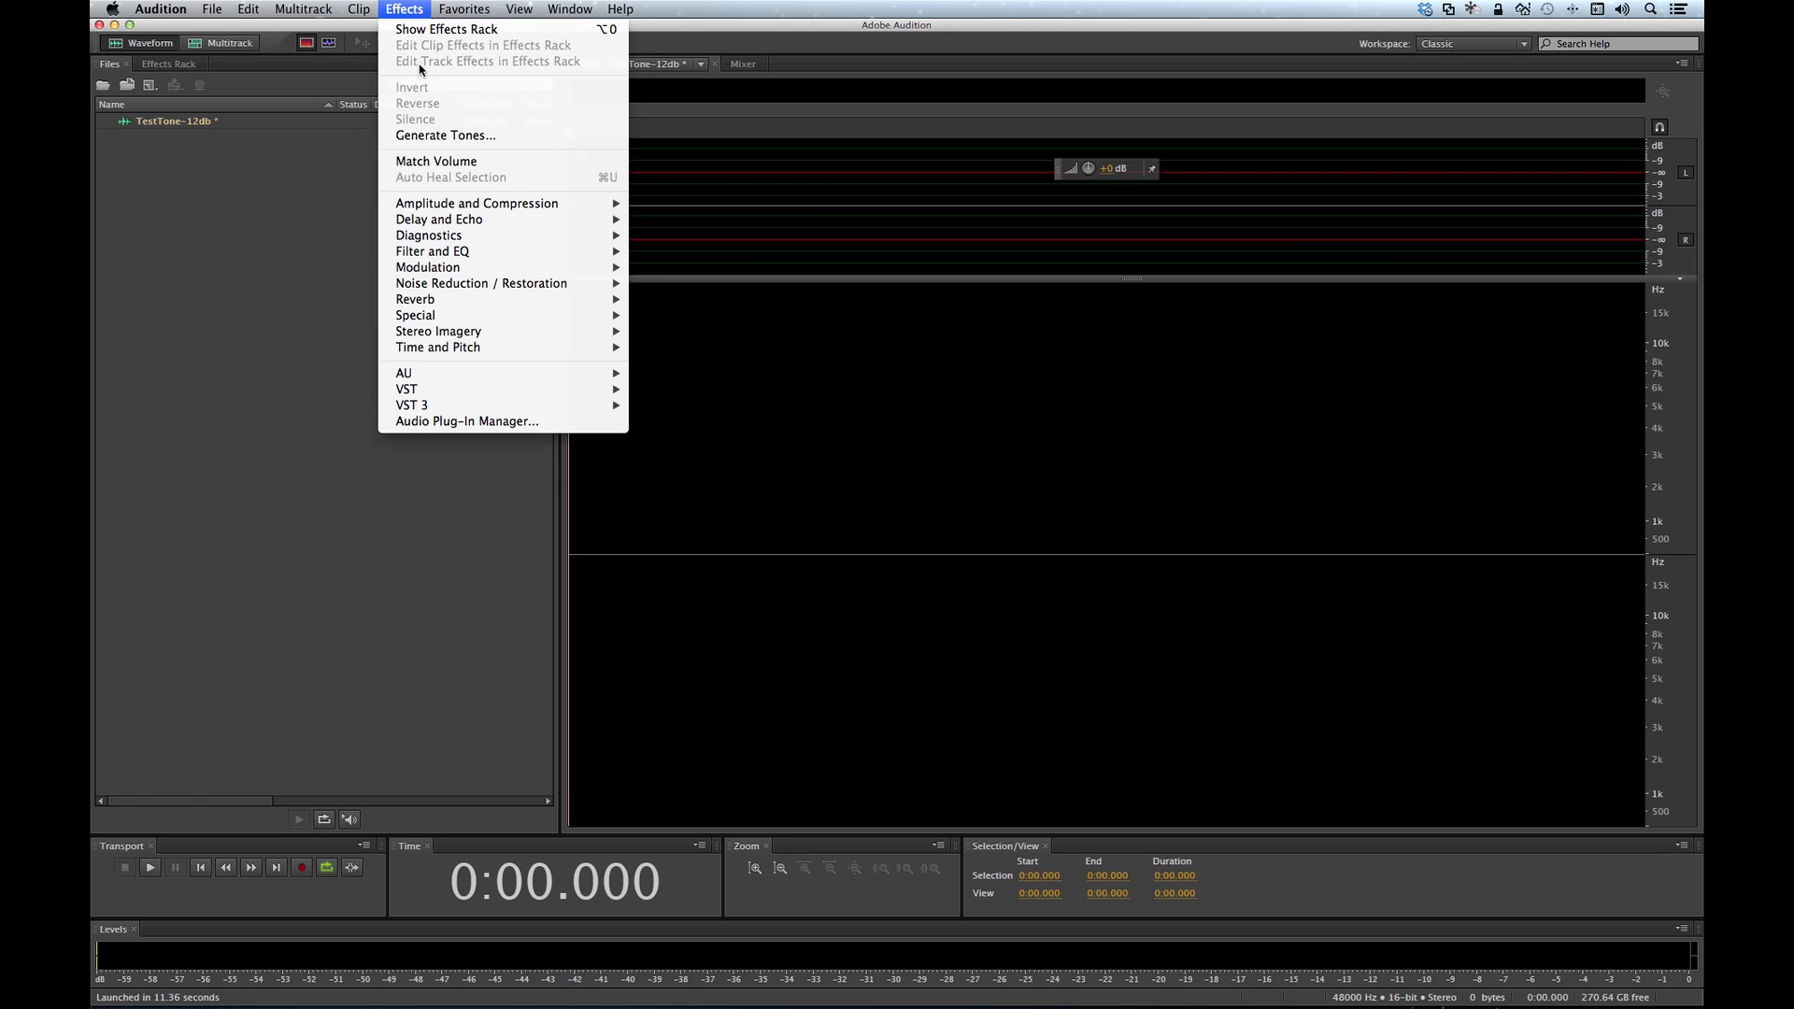
{"action": "left_click", "coordinate": [440, 135]}
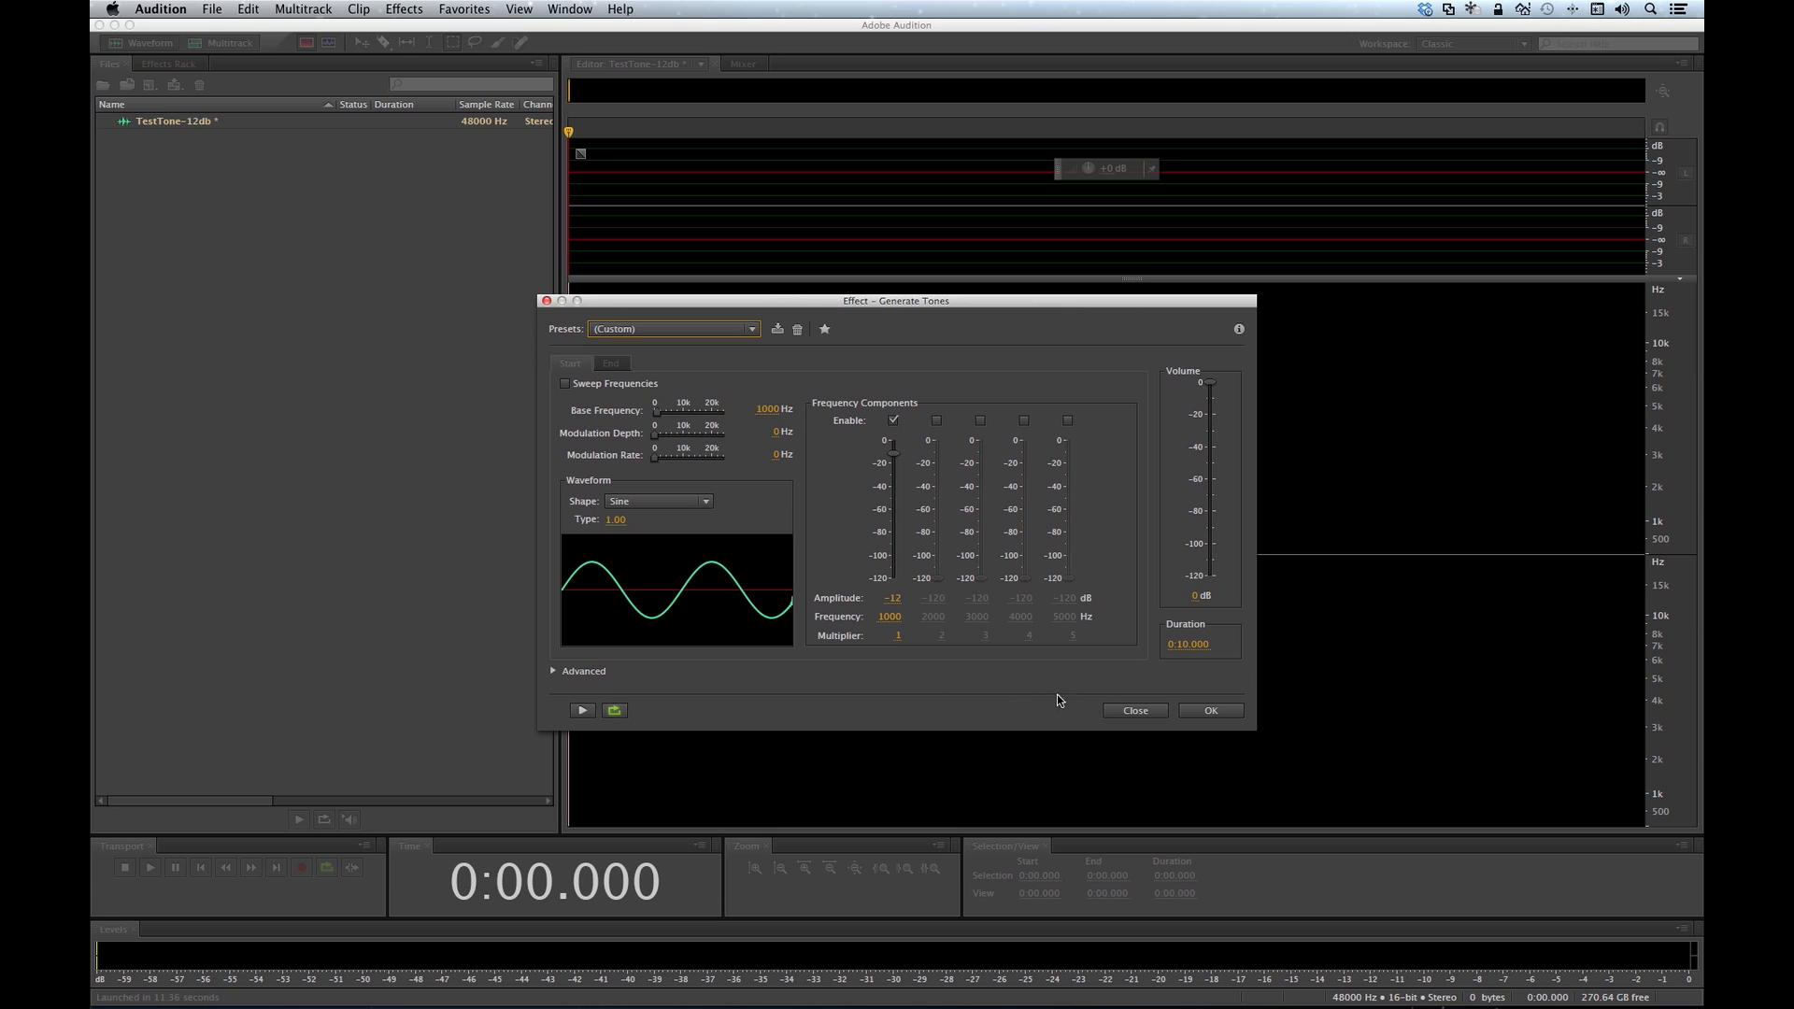
{"action": "left_click", "coordinate": [1185, 645]}
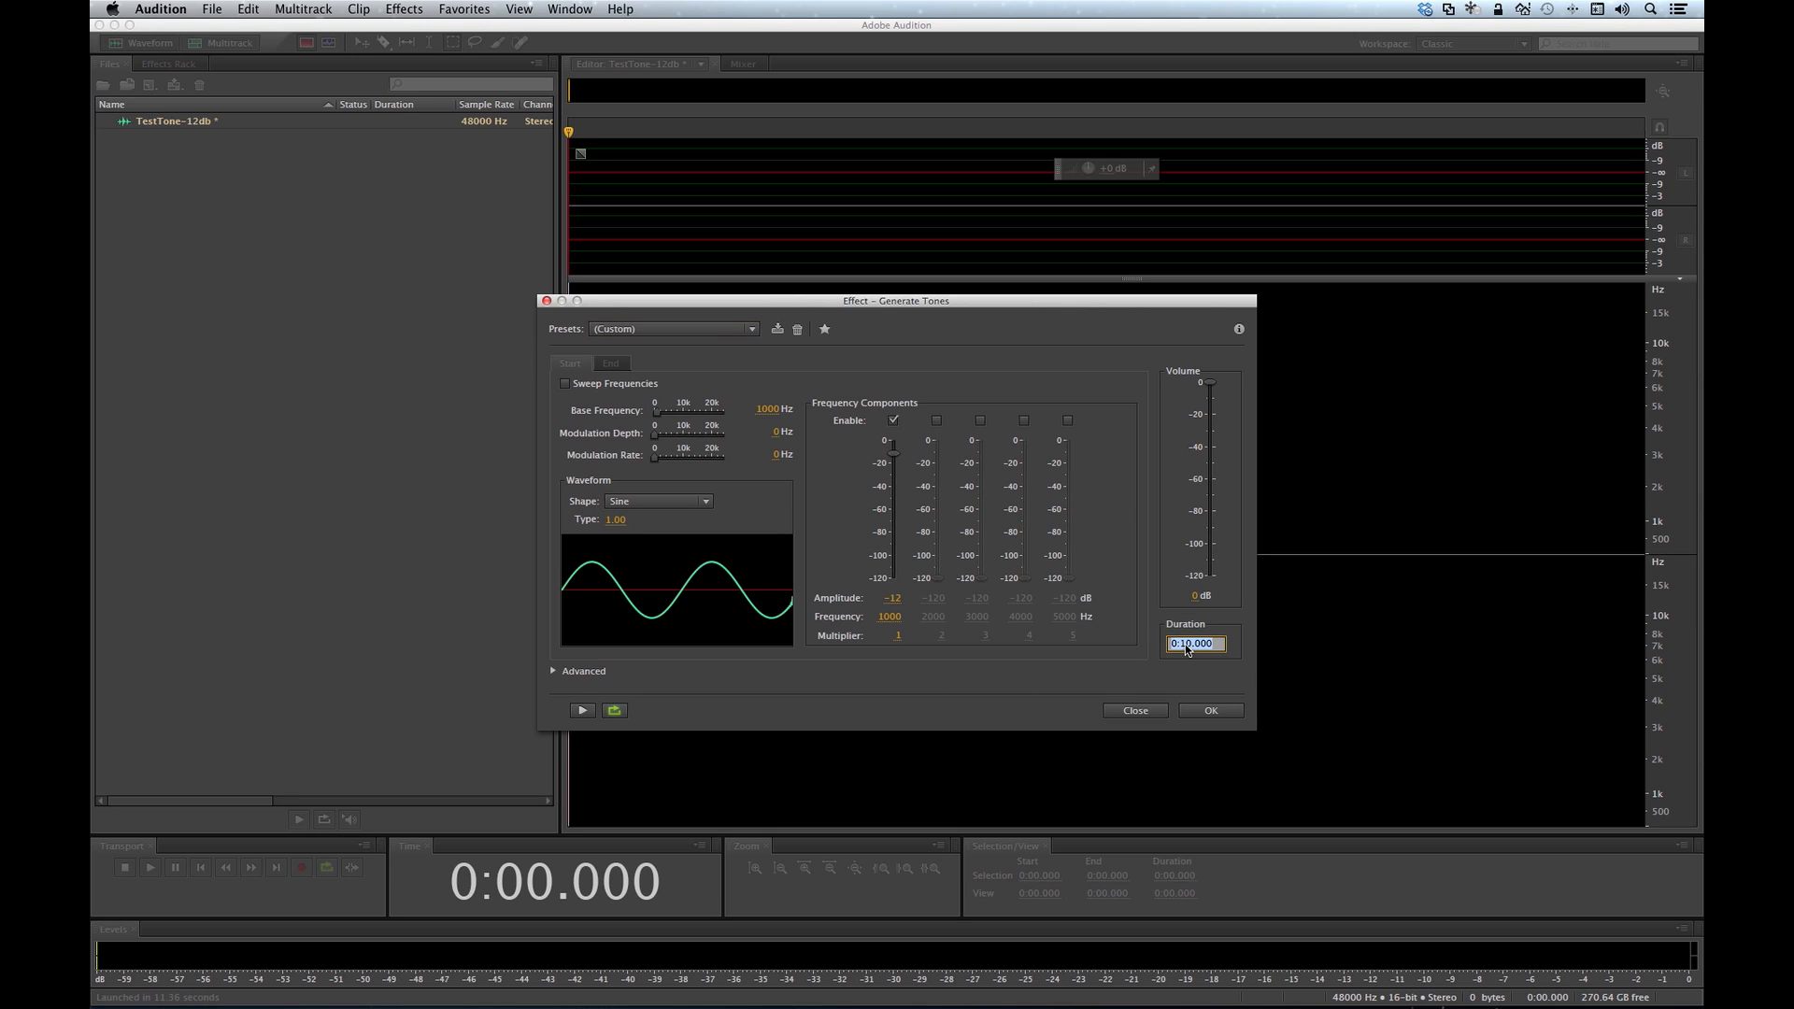
{"action": "type", "text": "5"}
{"action": "key", "text": "Tab"}
{"action": "left_click", "coordinate": [1224, 714]}
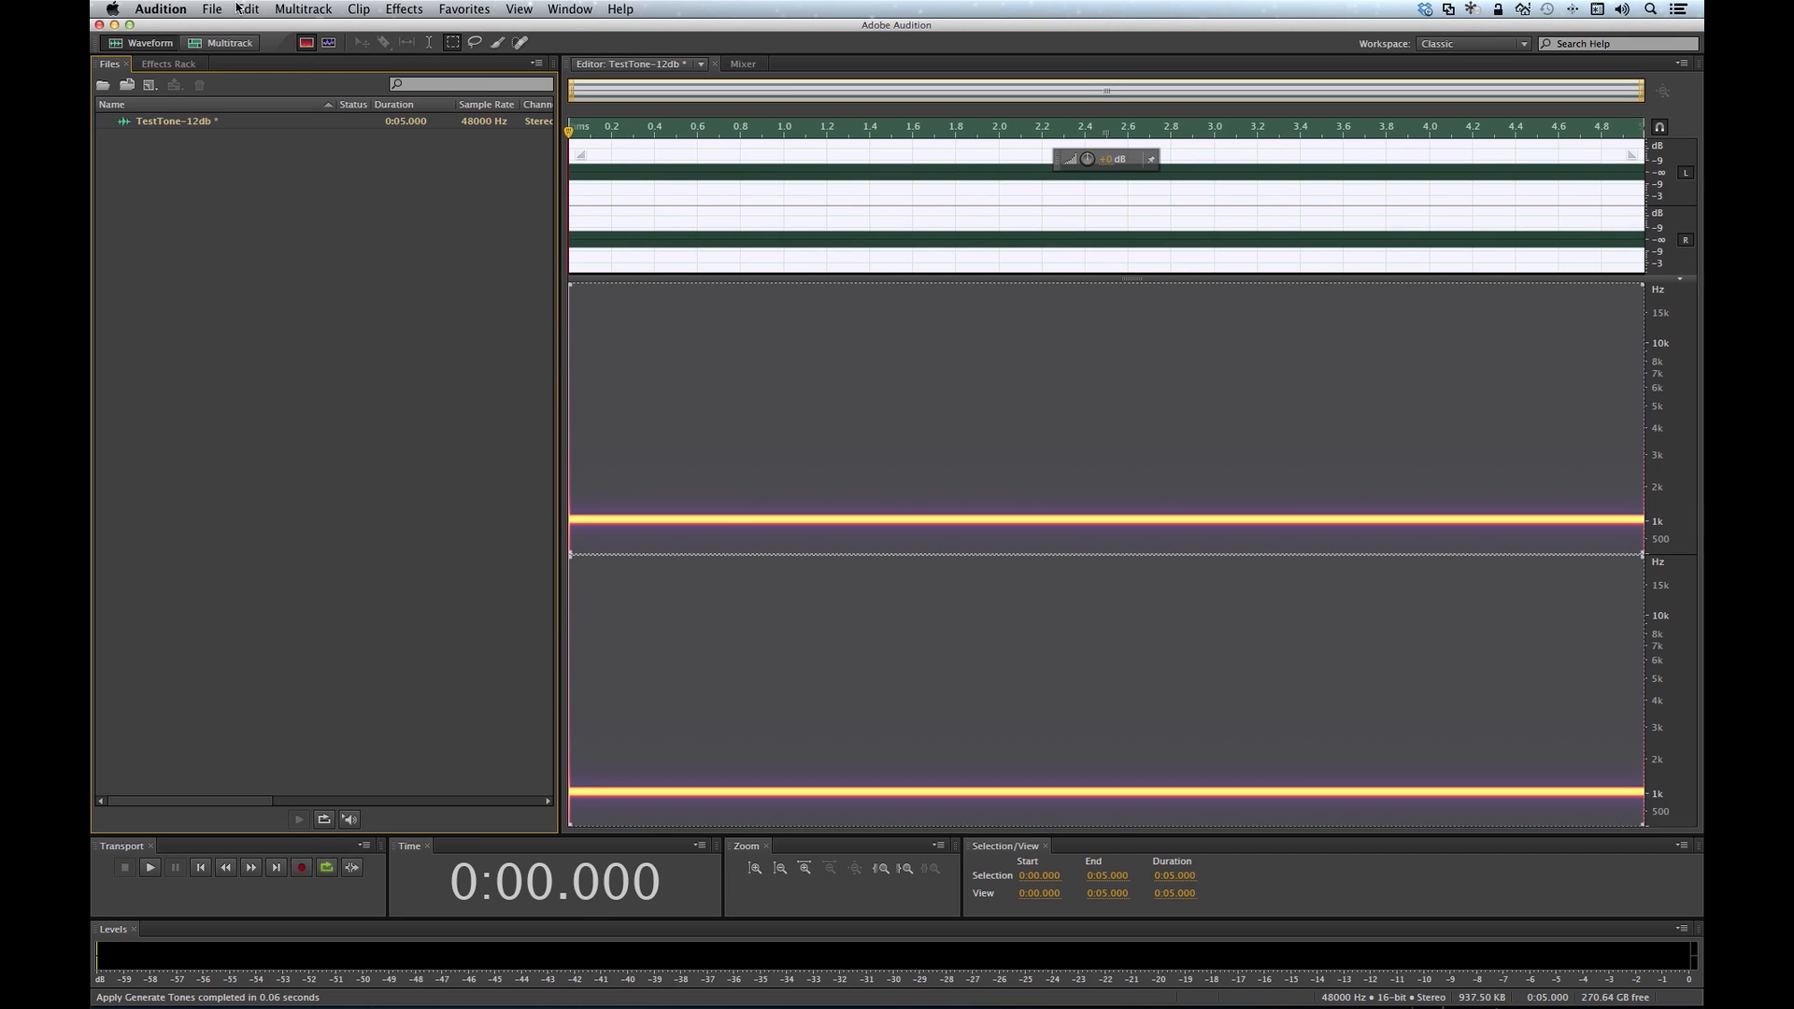
Step: Play the generated tone to check its level, and clear the waveform selection
{"action": "key", "text": "space"}
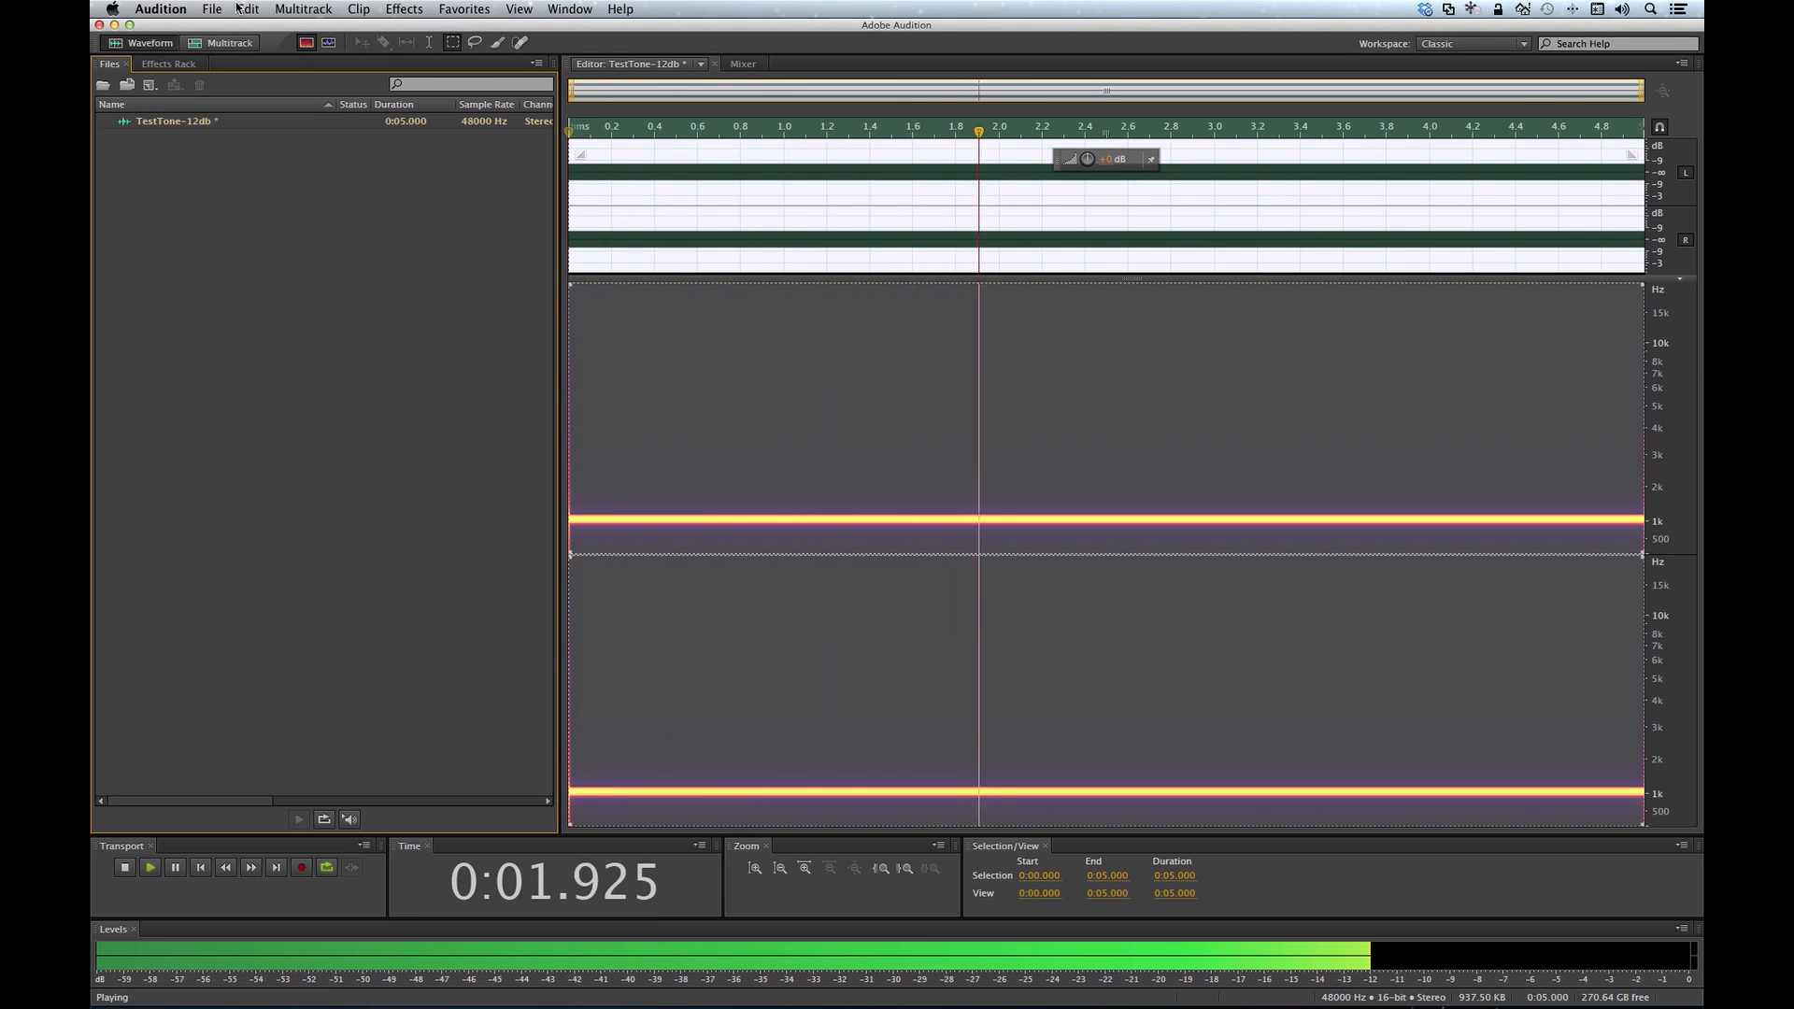
{"action": "key", "text": "space"}
{"action": "key", "text": "super+shift+a"}
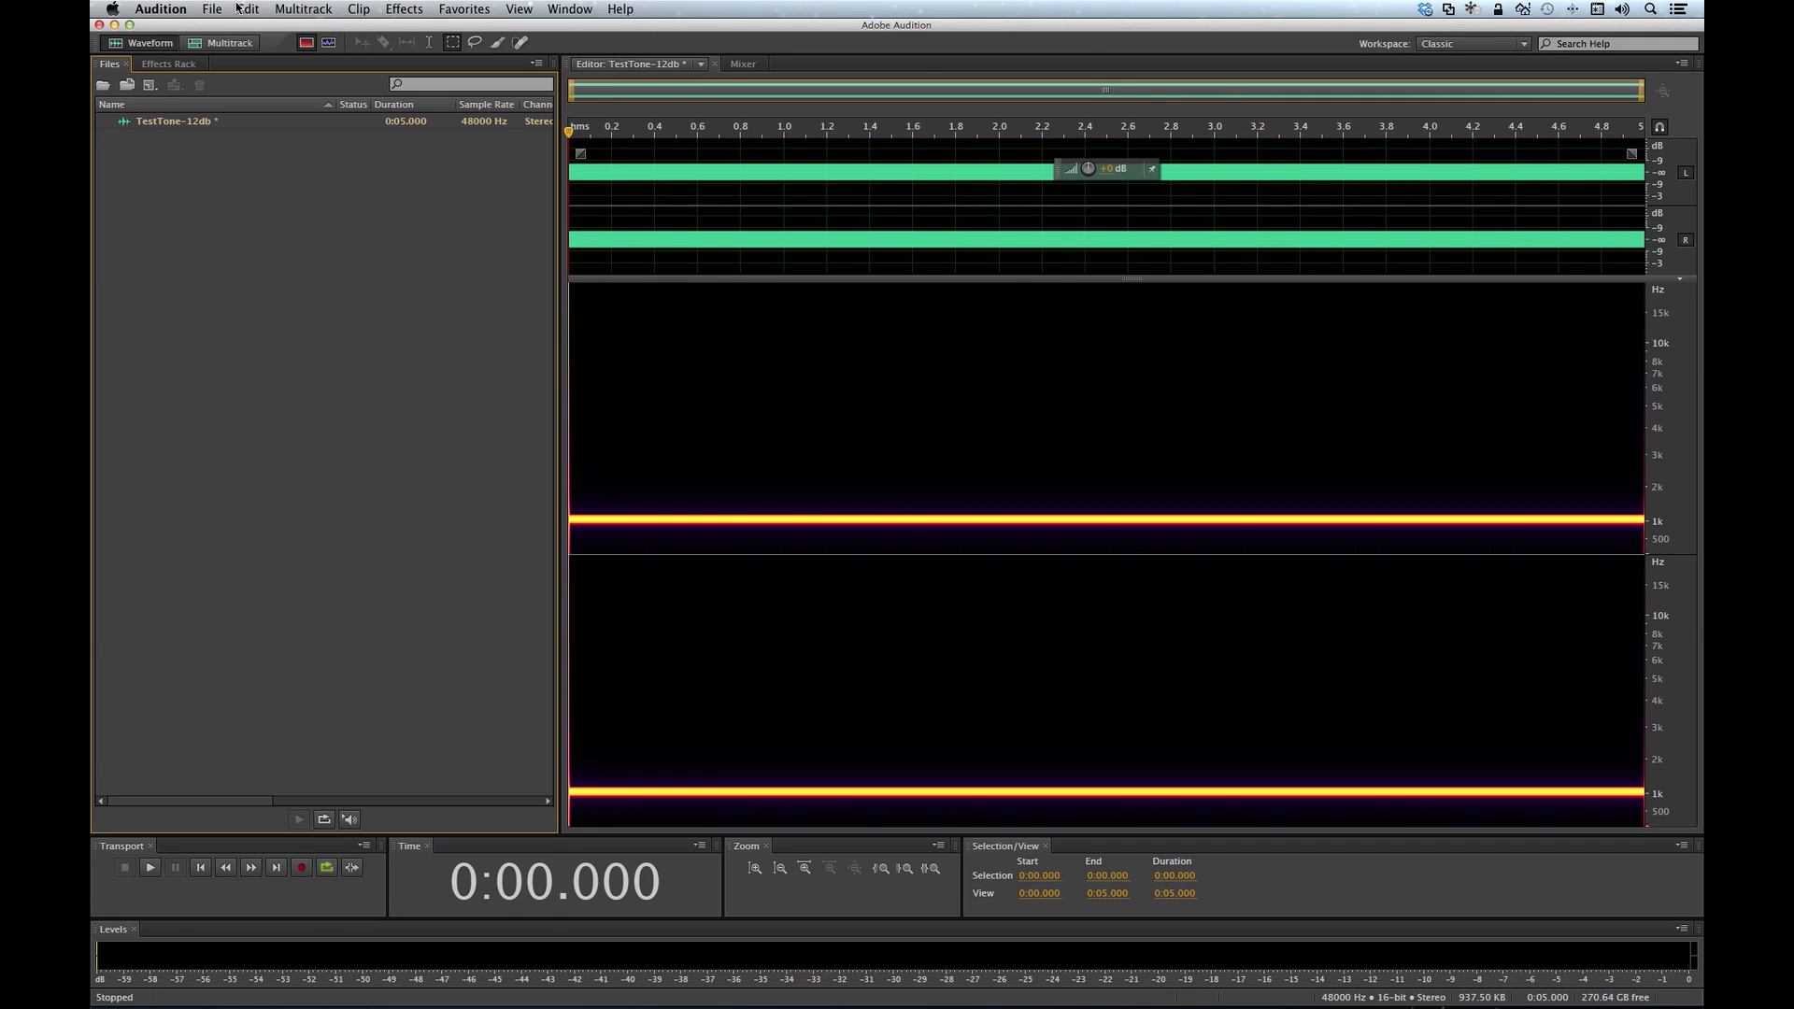
Step: Export the generated tone as a 48000 Hz stereo 16-bit Wave PCM file named TestTone-12db.wav
{"action": "left_click", "coordinate": [212, 9]}
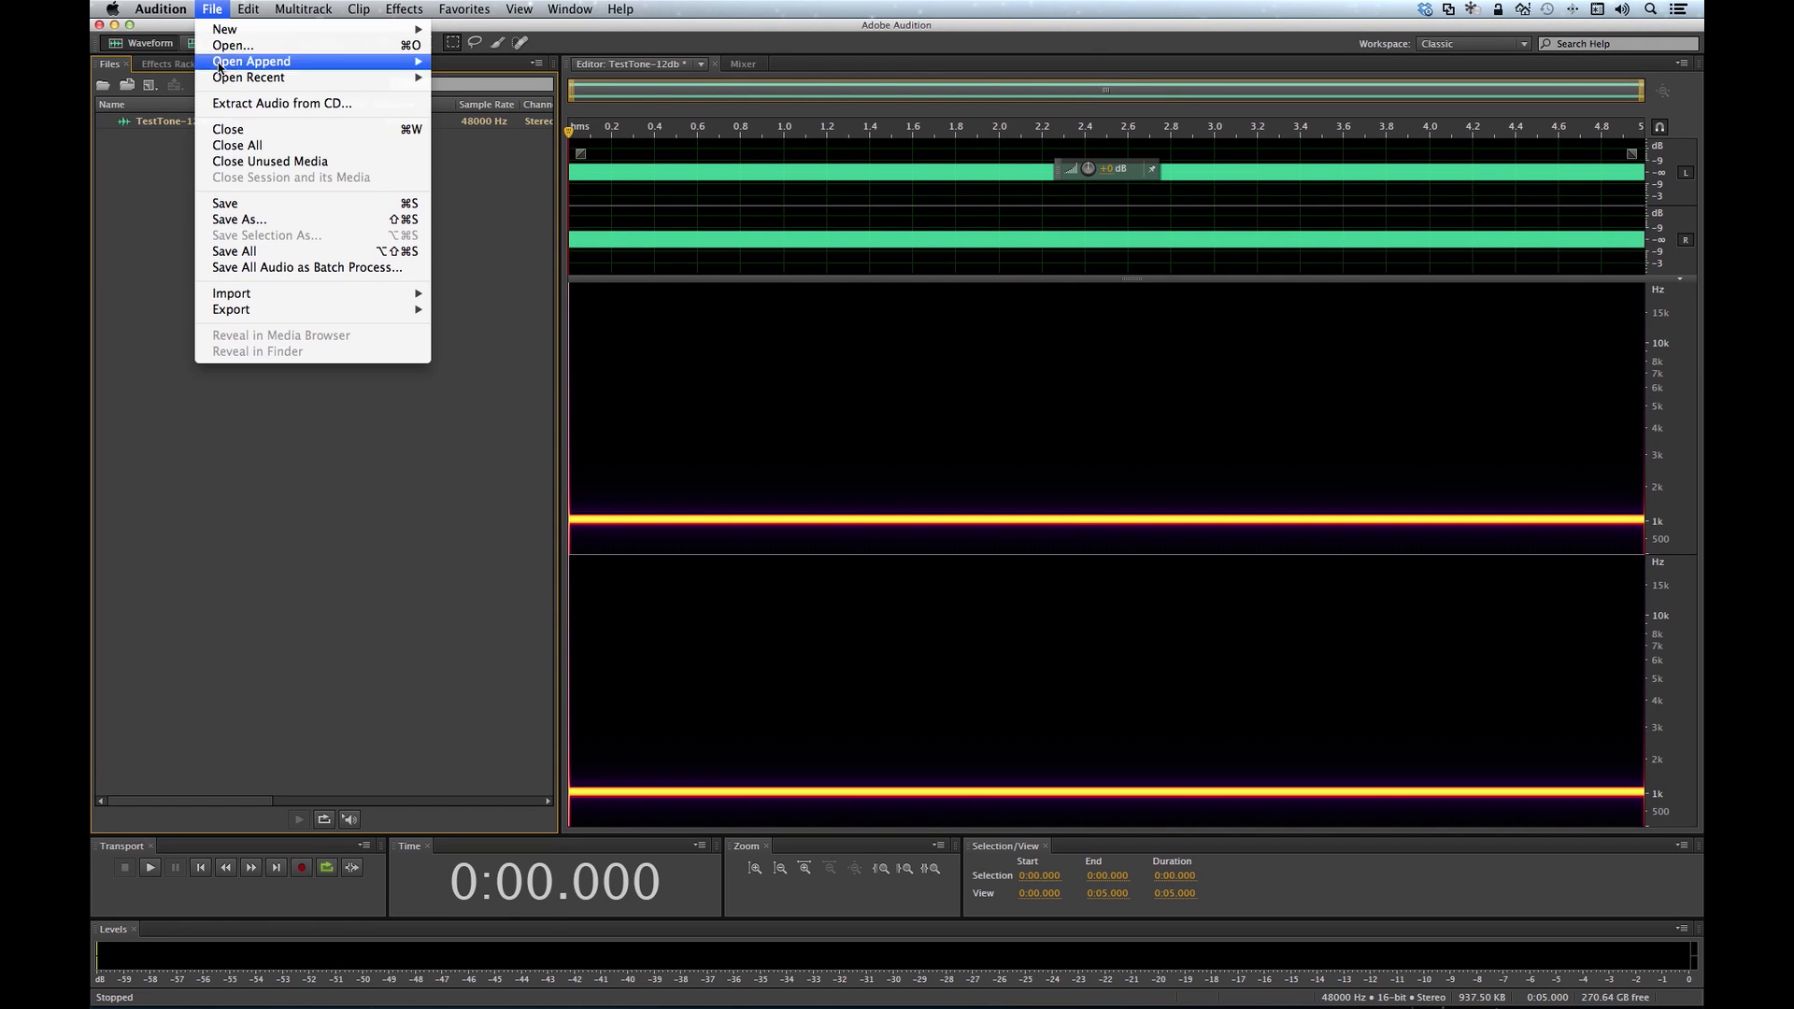
{"action": "mouse_move", "coordinate": [251, 308]}
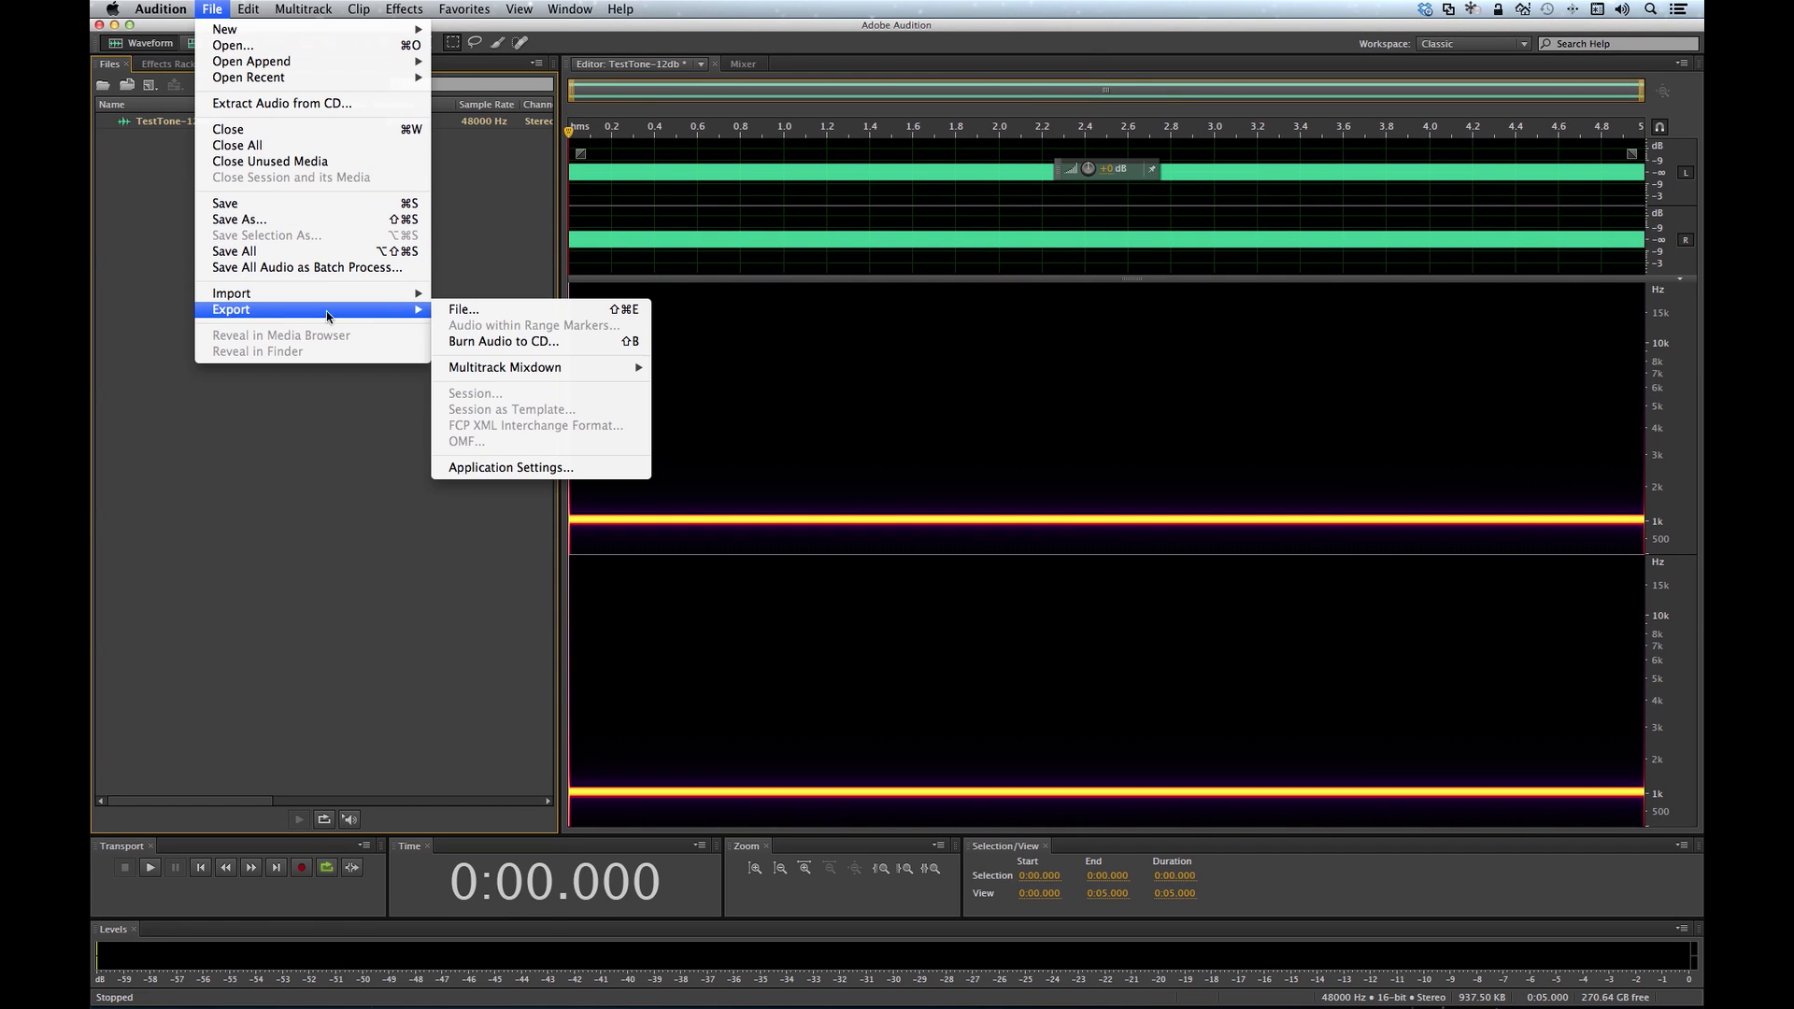
{"action": "left_click", "coordinate": [469, 311]}
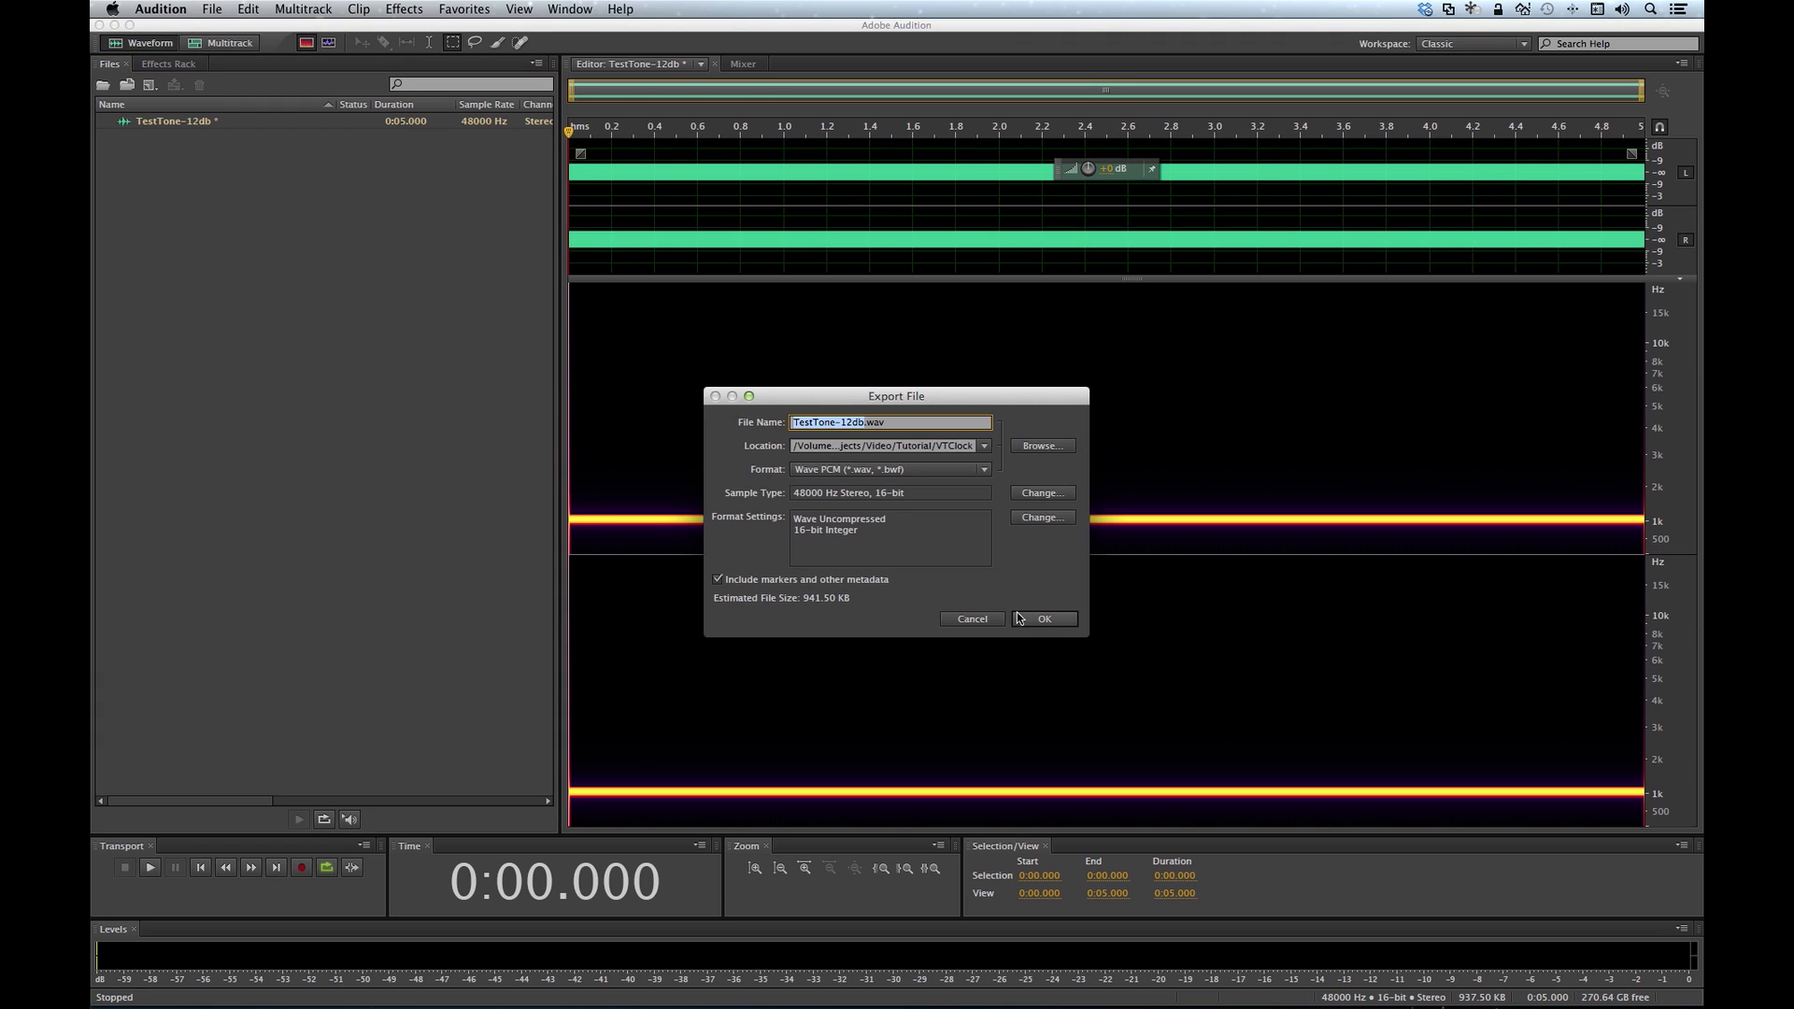
{"action": "left_click", "coordinate": [1031, 622]}
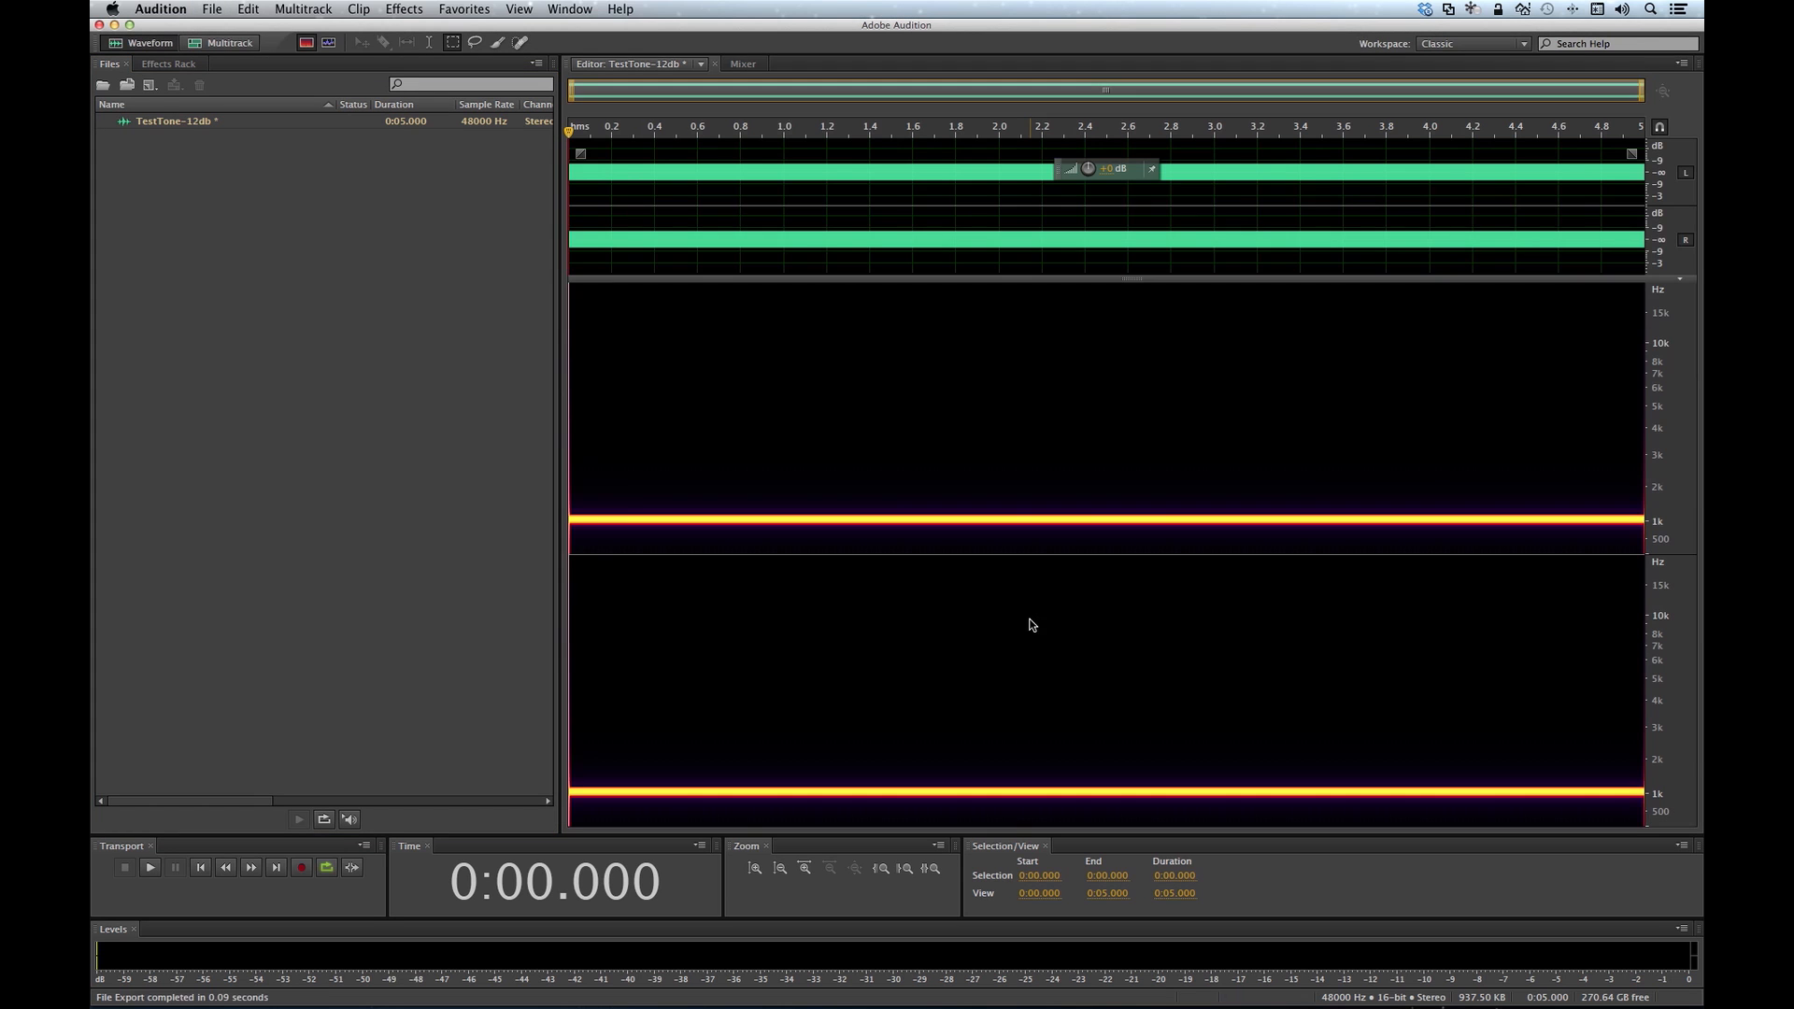
Step: Switch to After Effects and import TestTone-12db.wav from the VTClock folder
{"action": "key", "text": "super+Tab"}
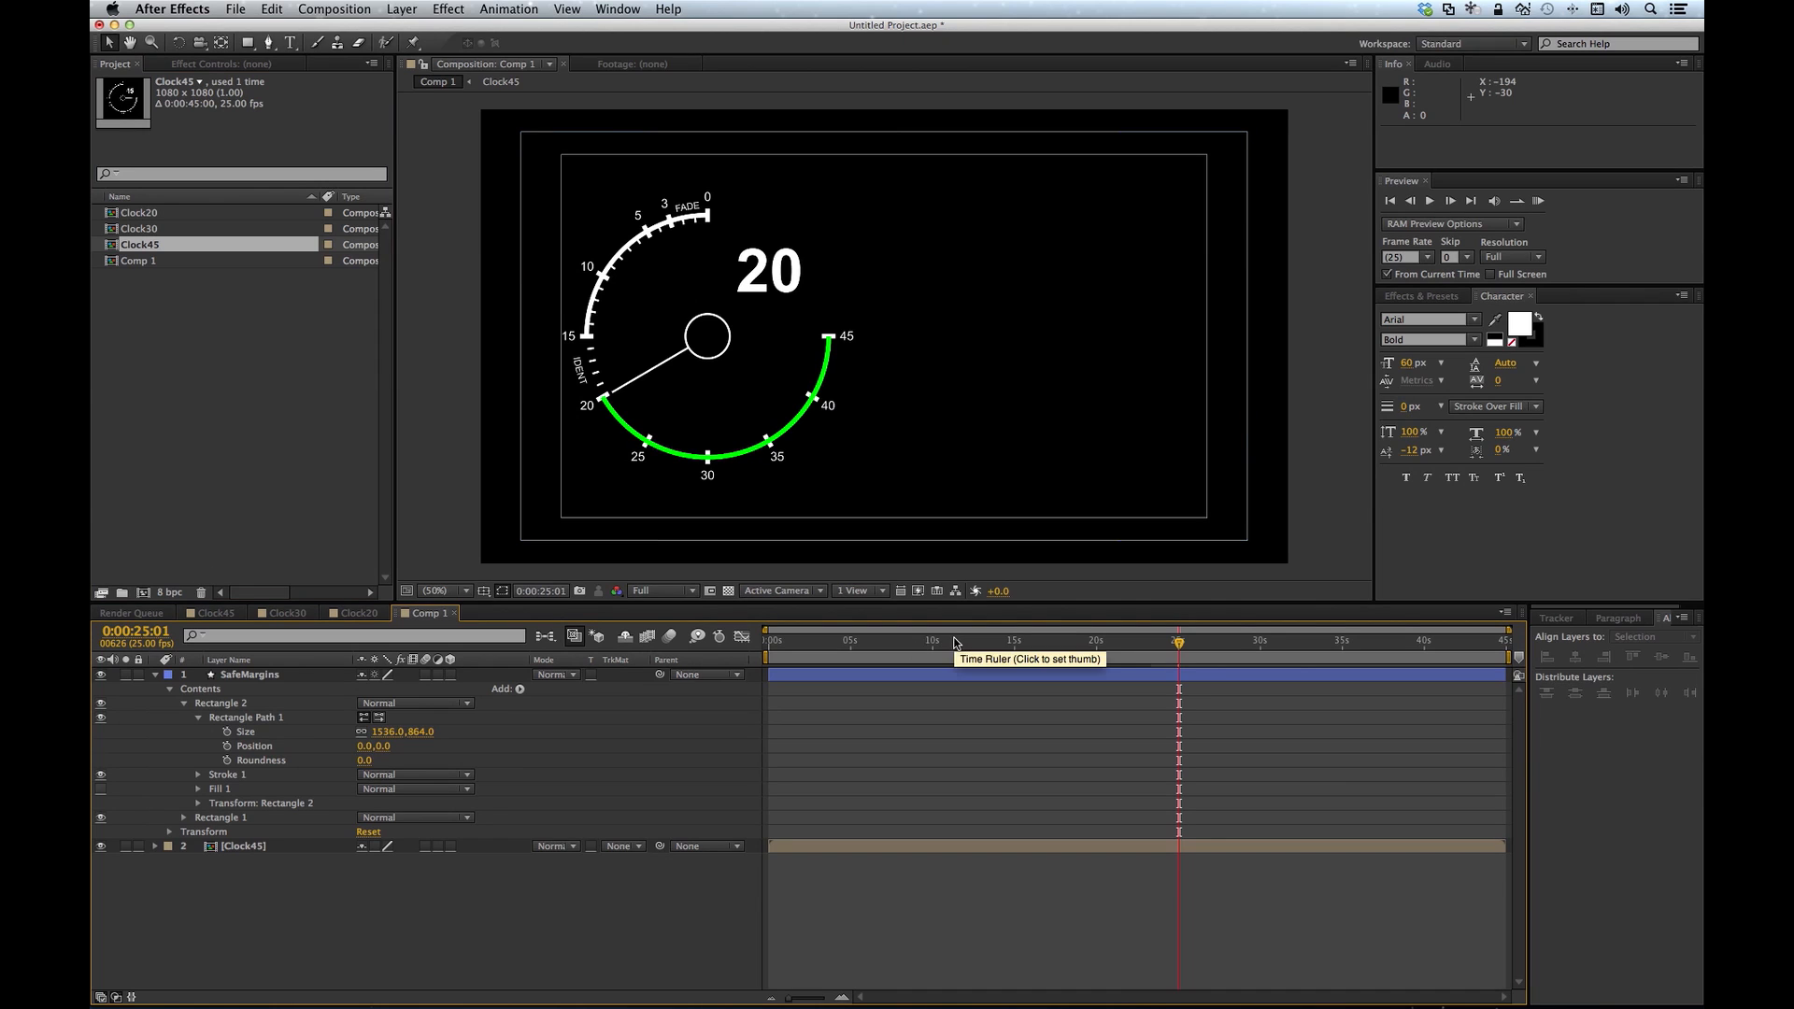
{"action": "left_click", "coordinate": [234, 9]}
{"action": "mouse_move", "coordinate": [327, 211]}
{"action": "left_click", "coordinate": [458, 209]}
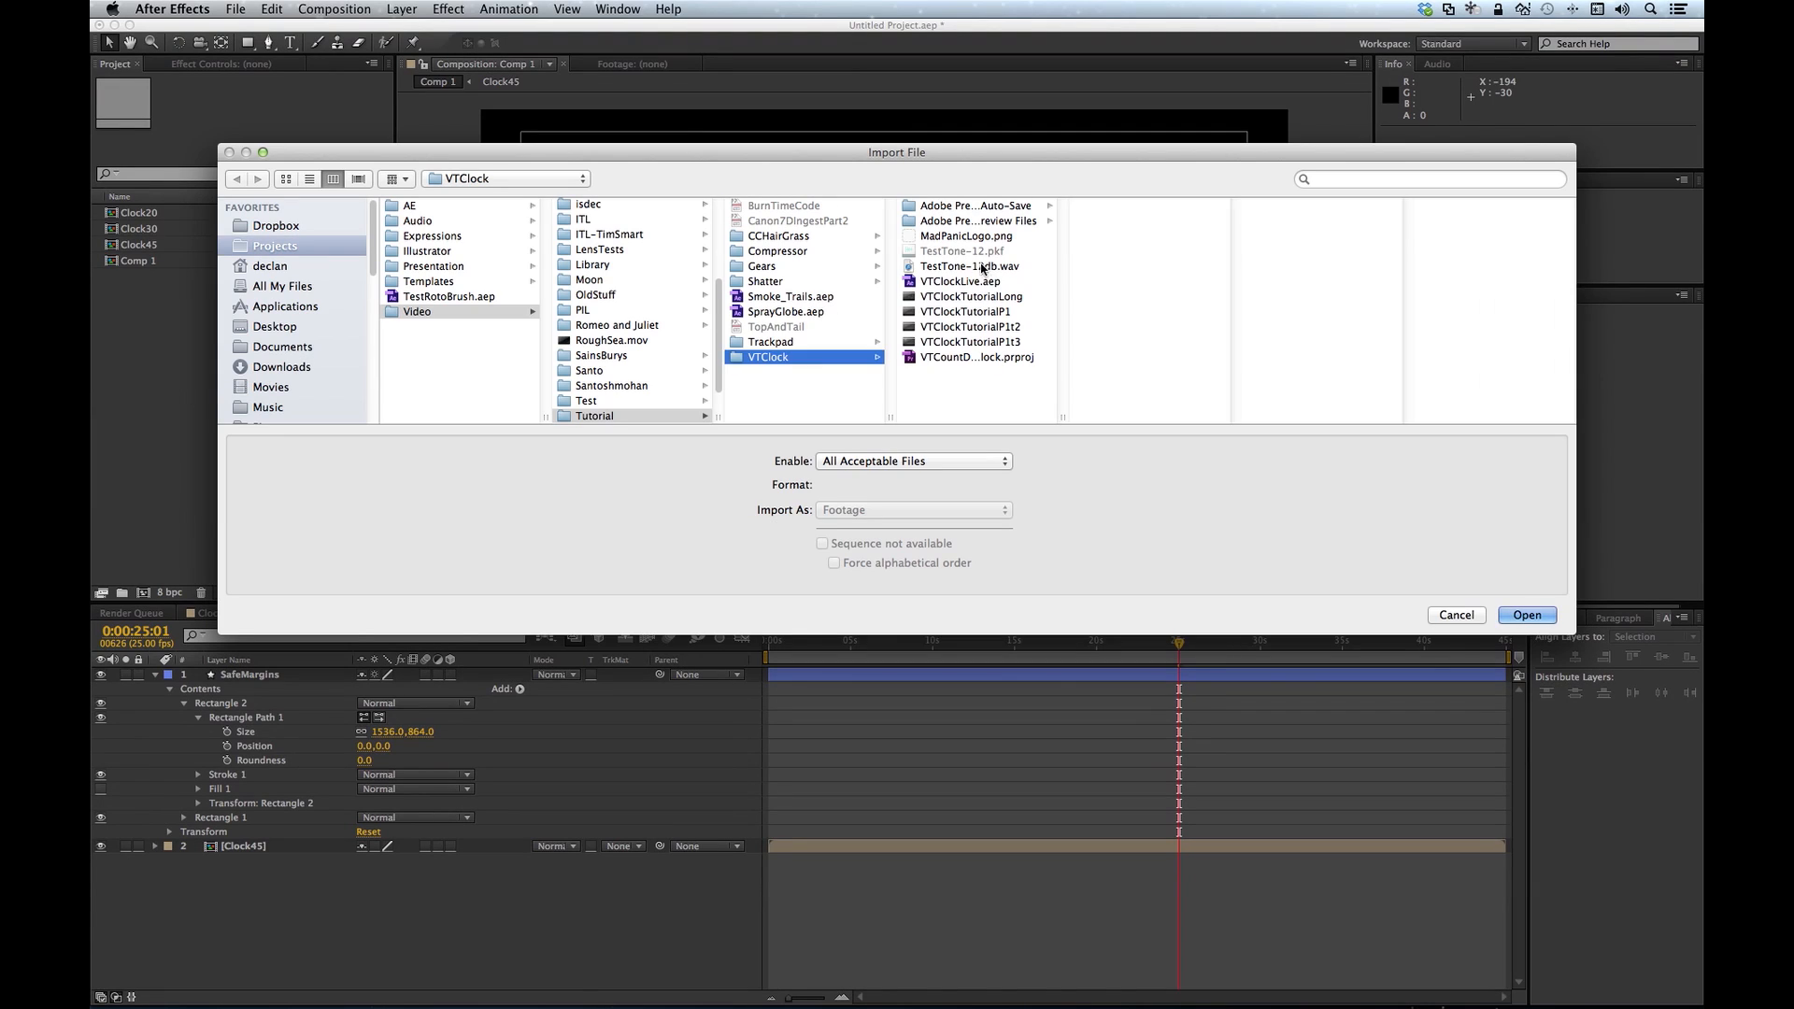
{"action": "left_click", "coordinate": [982, 266]}
{"action": "left_click", "coordinate": [1527, 615]}
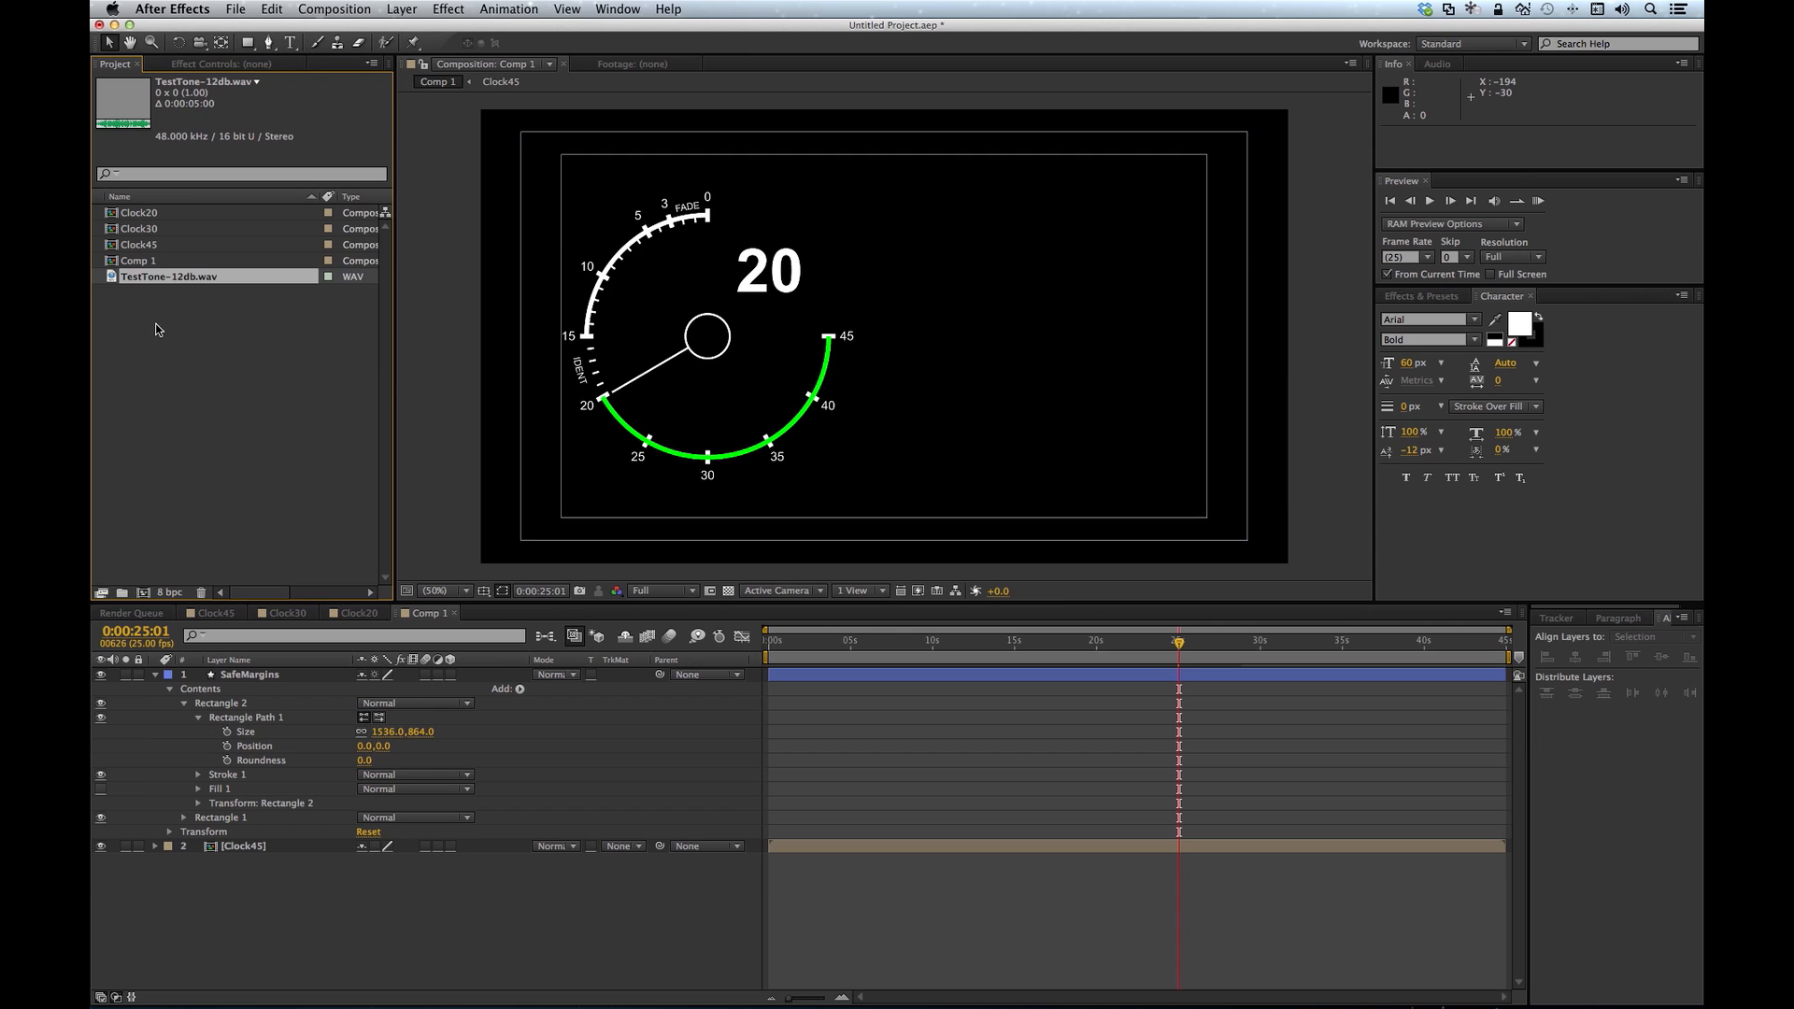
Step: Create a 1080 x 1080, 25 fps composition named Pips lasting 20 seconds and add TestTone-12db.wav to it
{"action": "left_click", "coordinate": [335, 9]}
{"action": "left_click", "coordinate": [351, 29]}
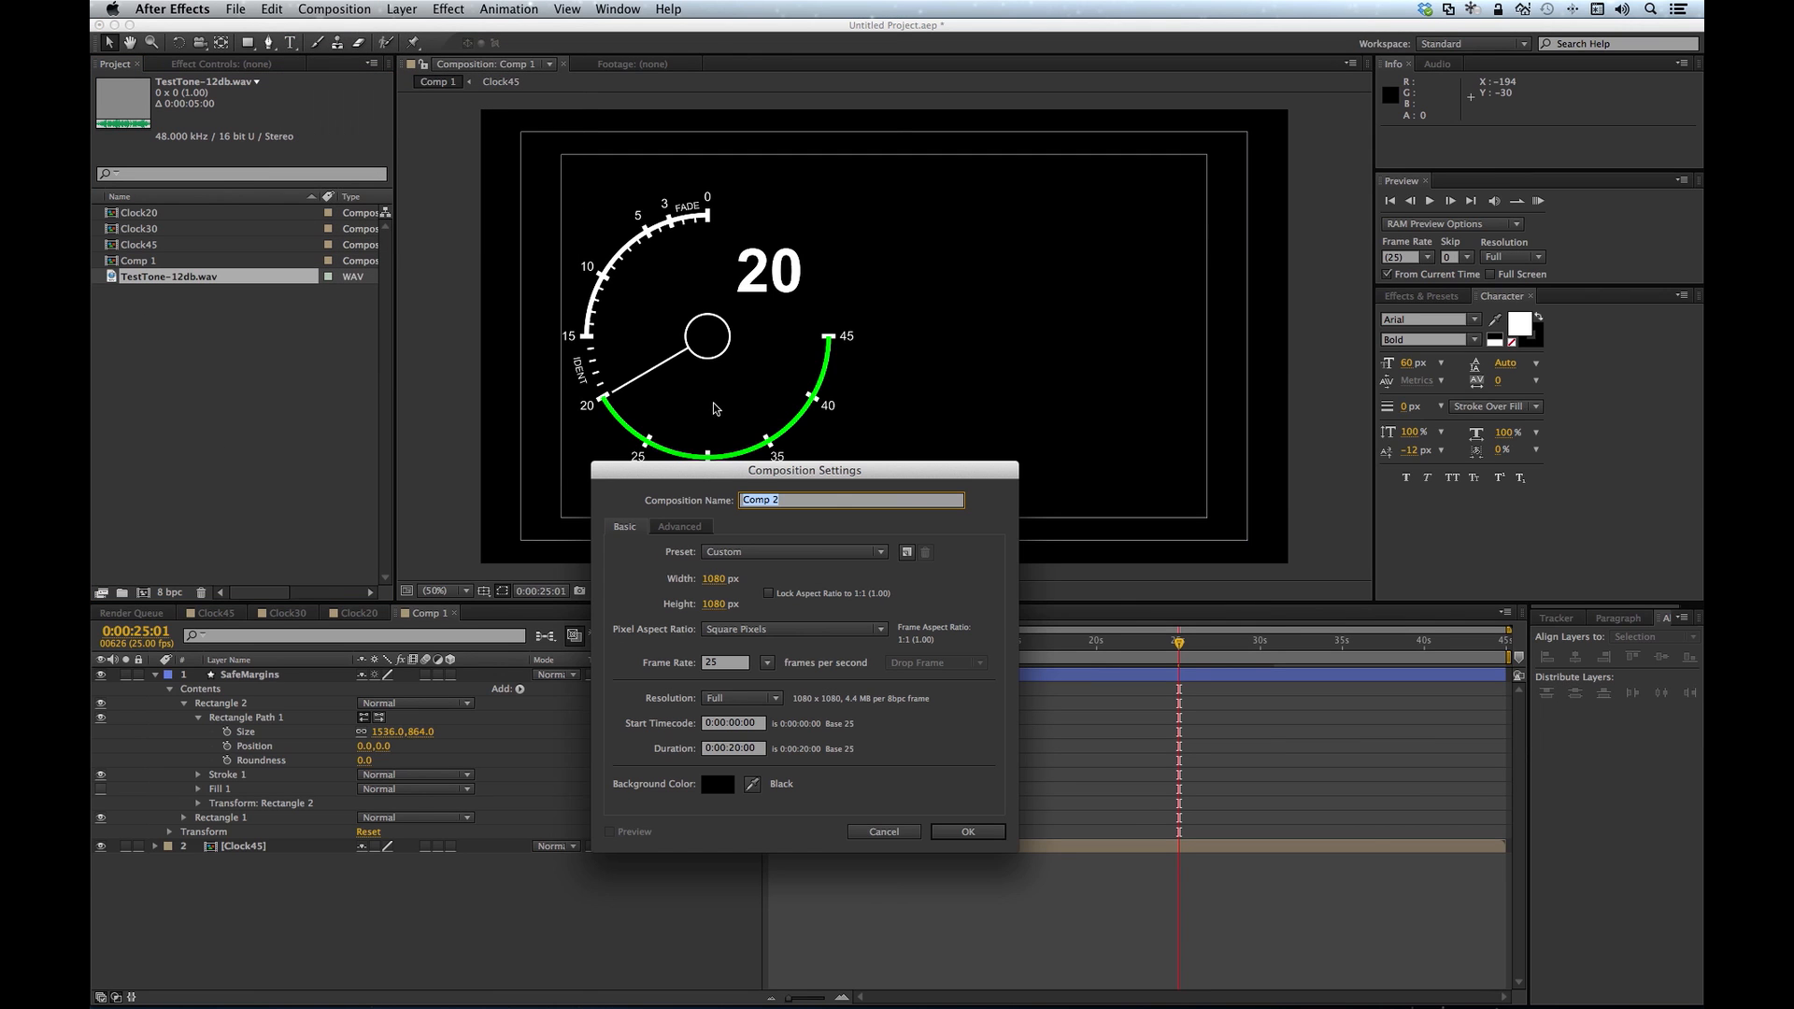
{"action": "key", "text": "BackSpace"}
{"action": "left_click", "coordinate": [967, 832]}
{"action": "left_click_drag", "start_coordinate": [161, 295], "coordinate": [212, 721]}
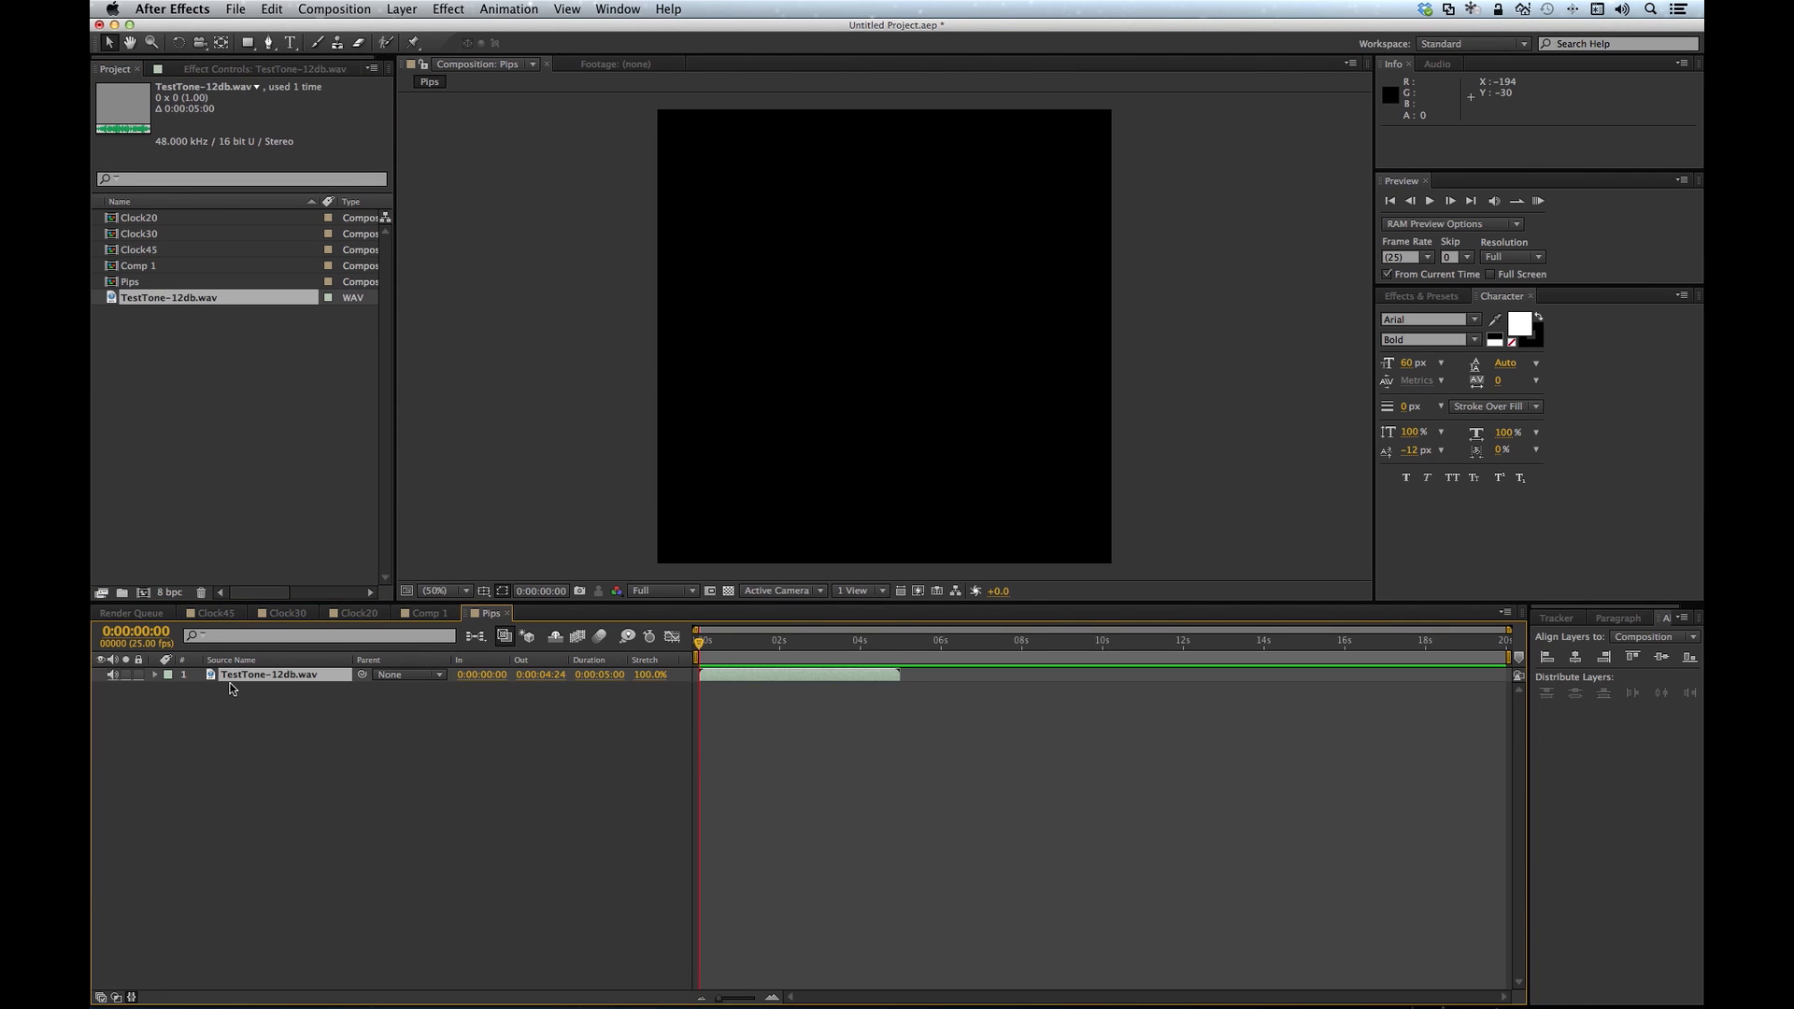
Step: Duplicate the tone layer, set the lower copy's in point to 0:00:10:00, and trim it to two frames
{"action": "key", "text": "super+d"}
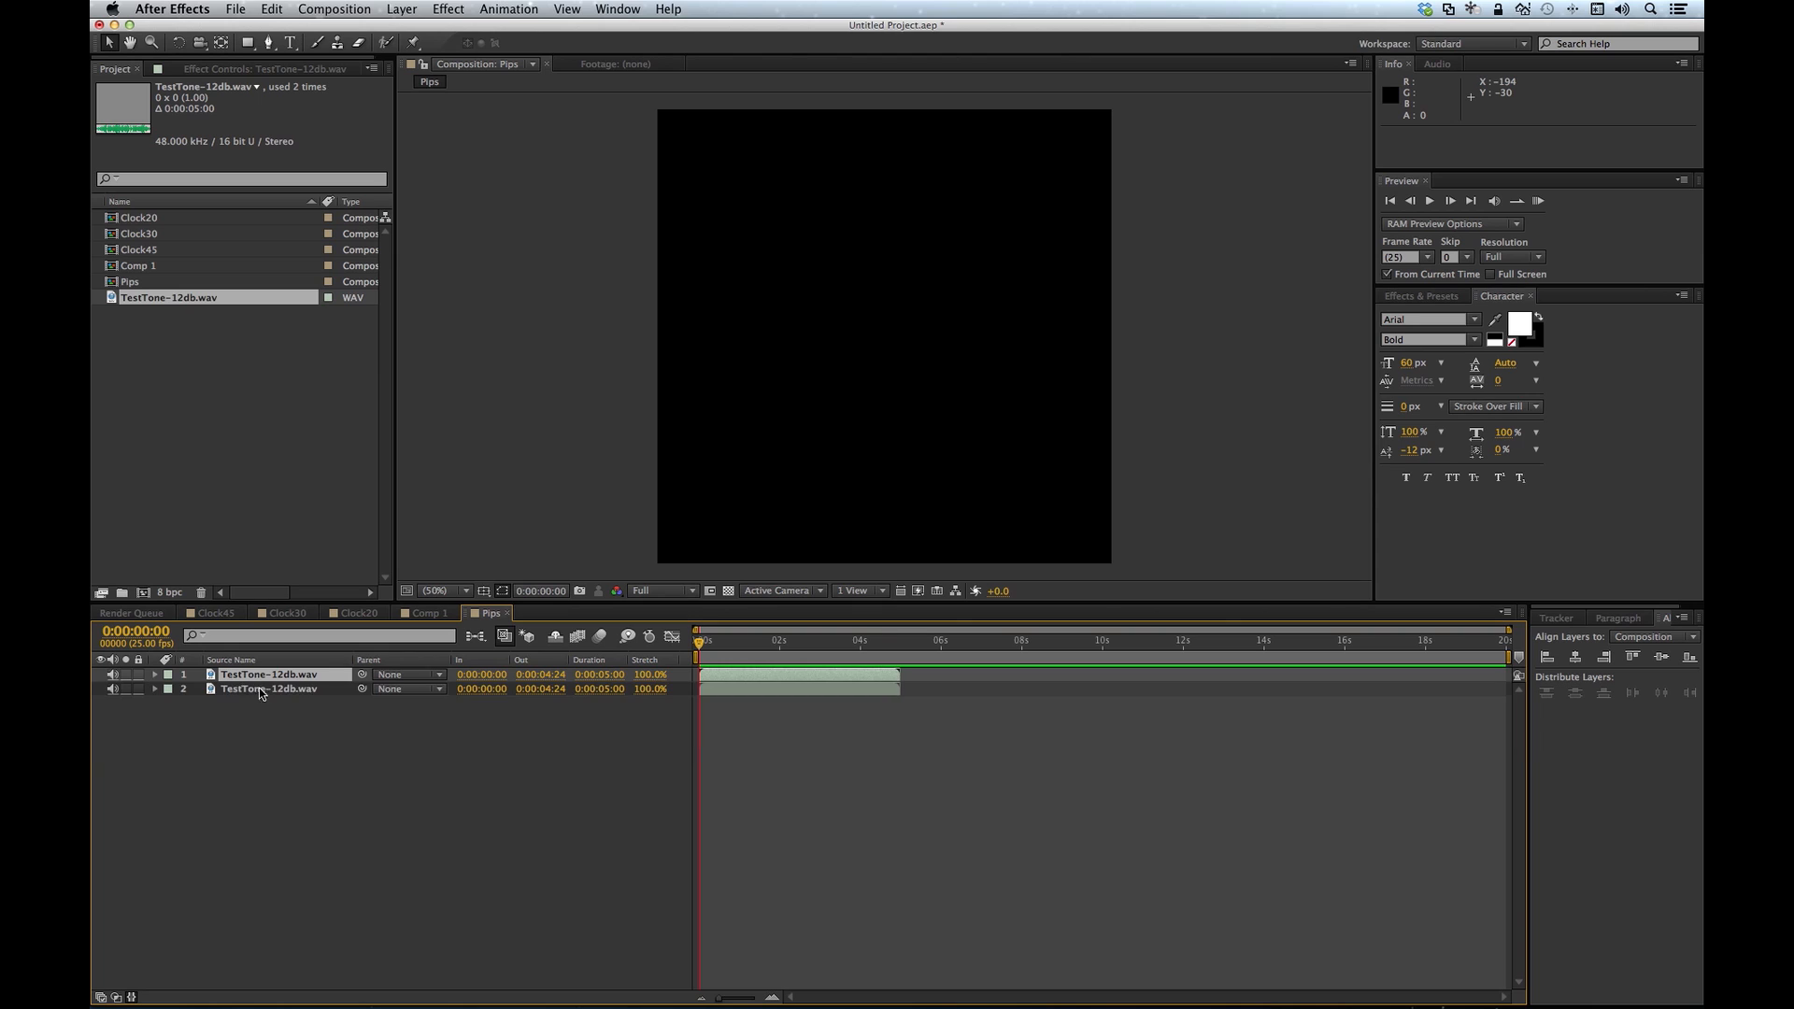
{"action": "left_click", "coordinate": [259, 688]}
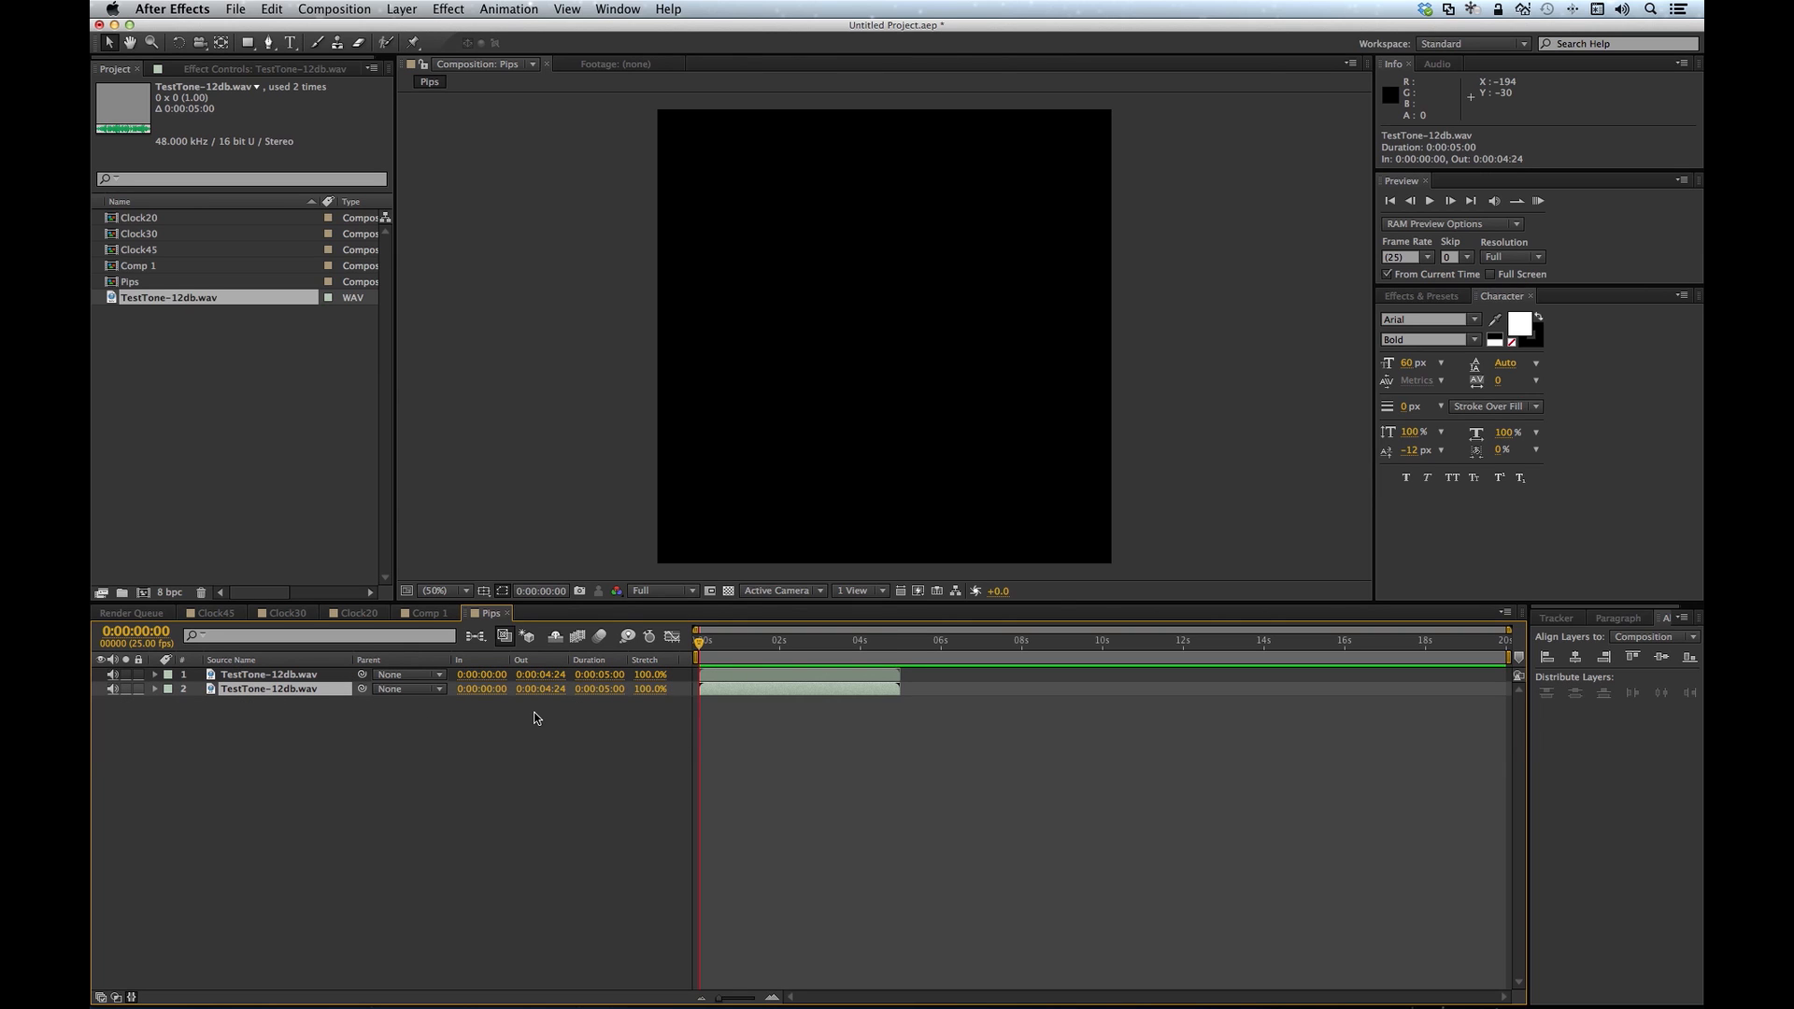
{"action": "left_click", "coordinate": [486, 689]}
{"action": "type", "text": "10"}
{"action": "key", "text": "Return"}
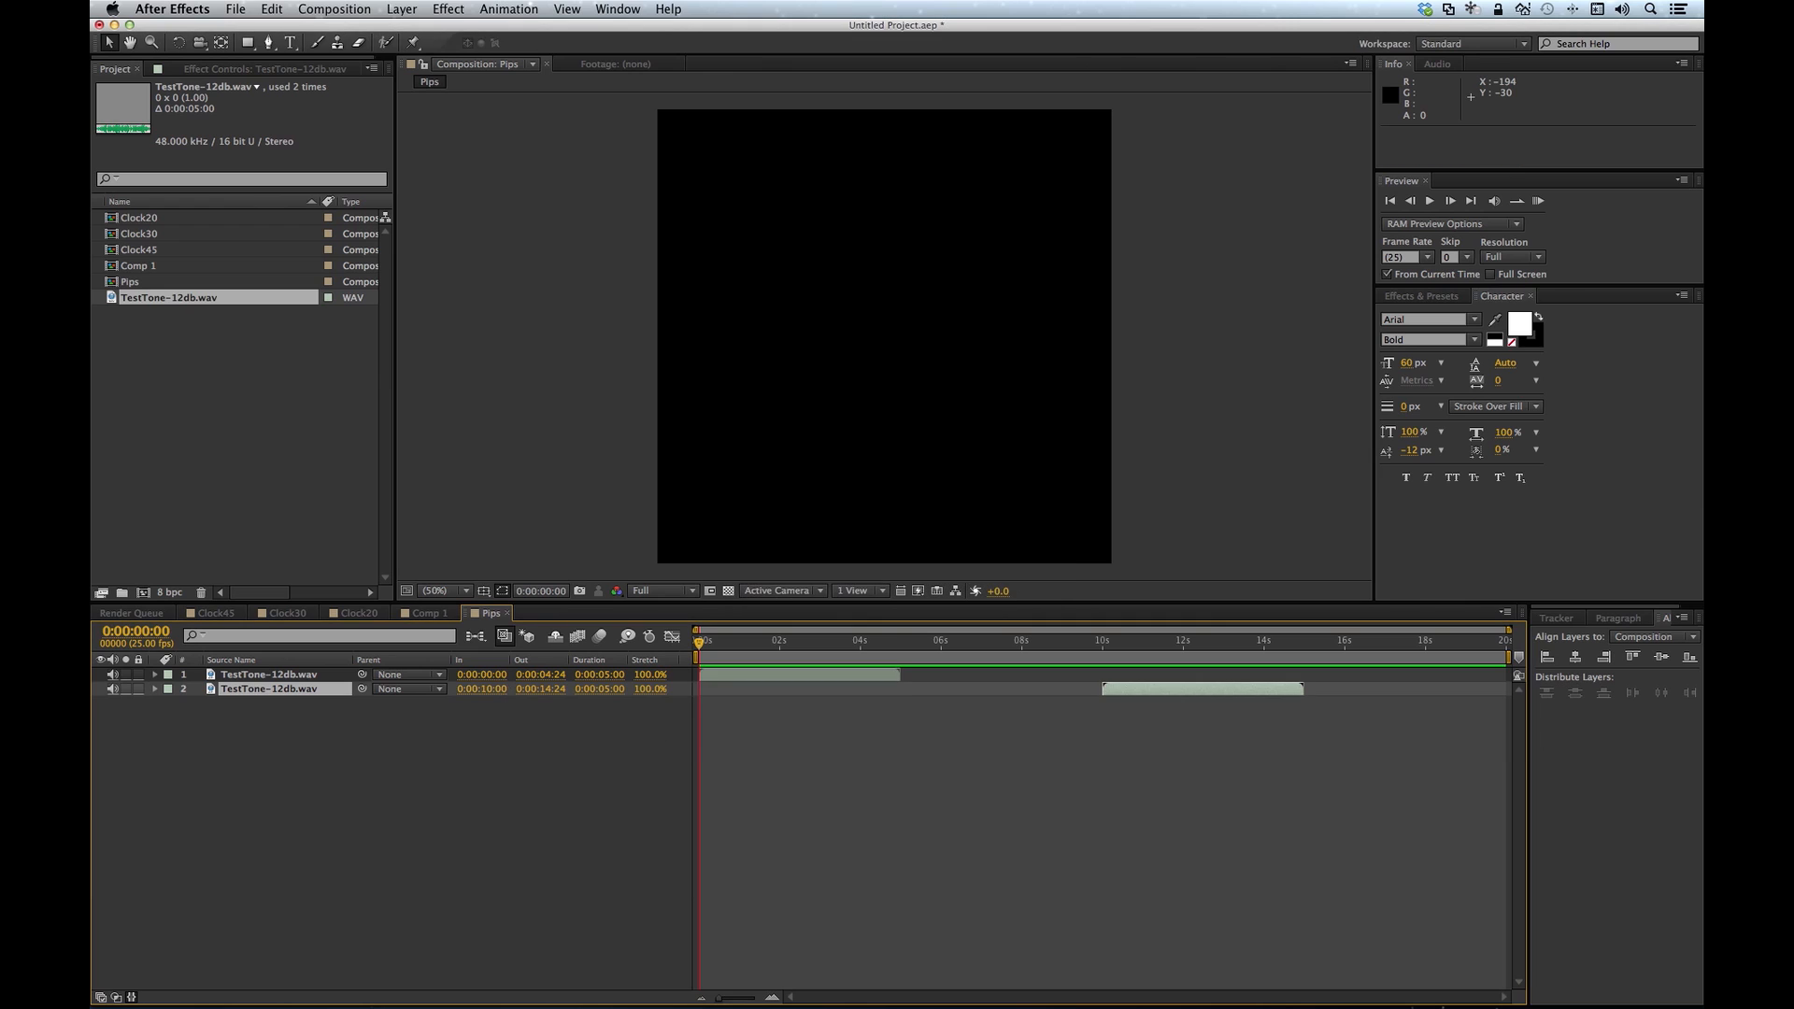
{"action": "left_click_drag", "start_coordinate": [1303, 689], "coordinate": [1103, 735]}
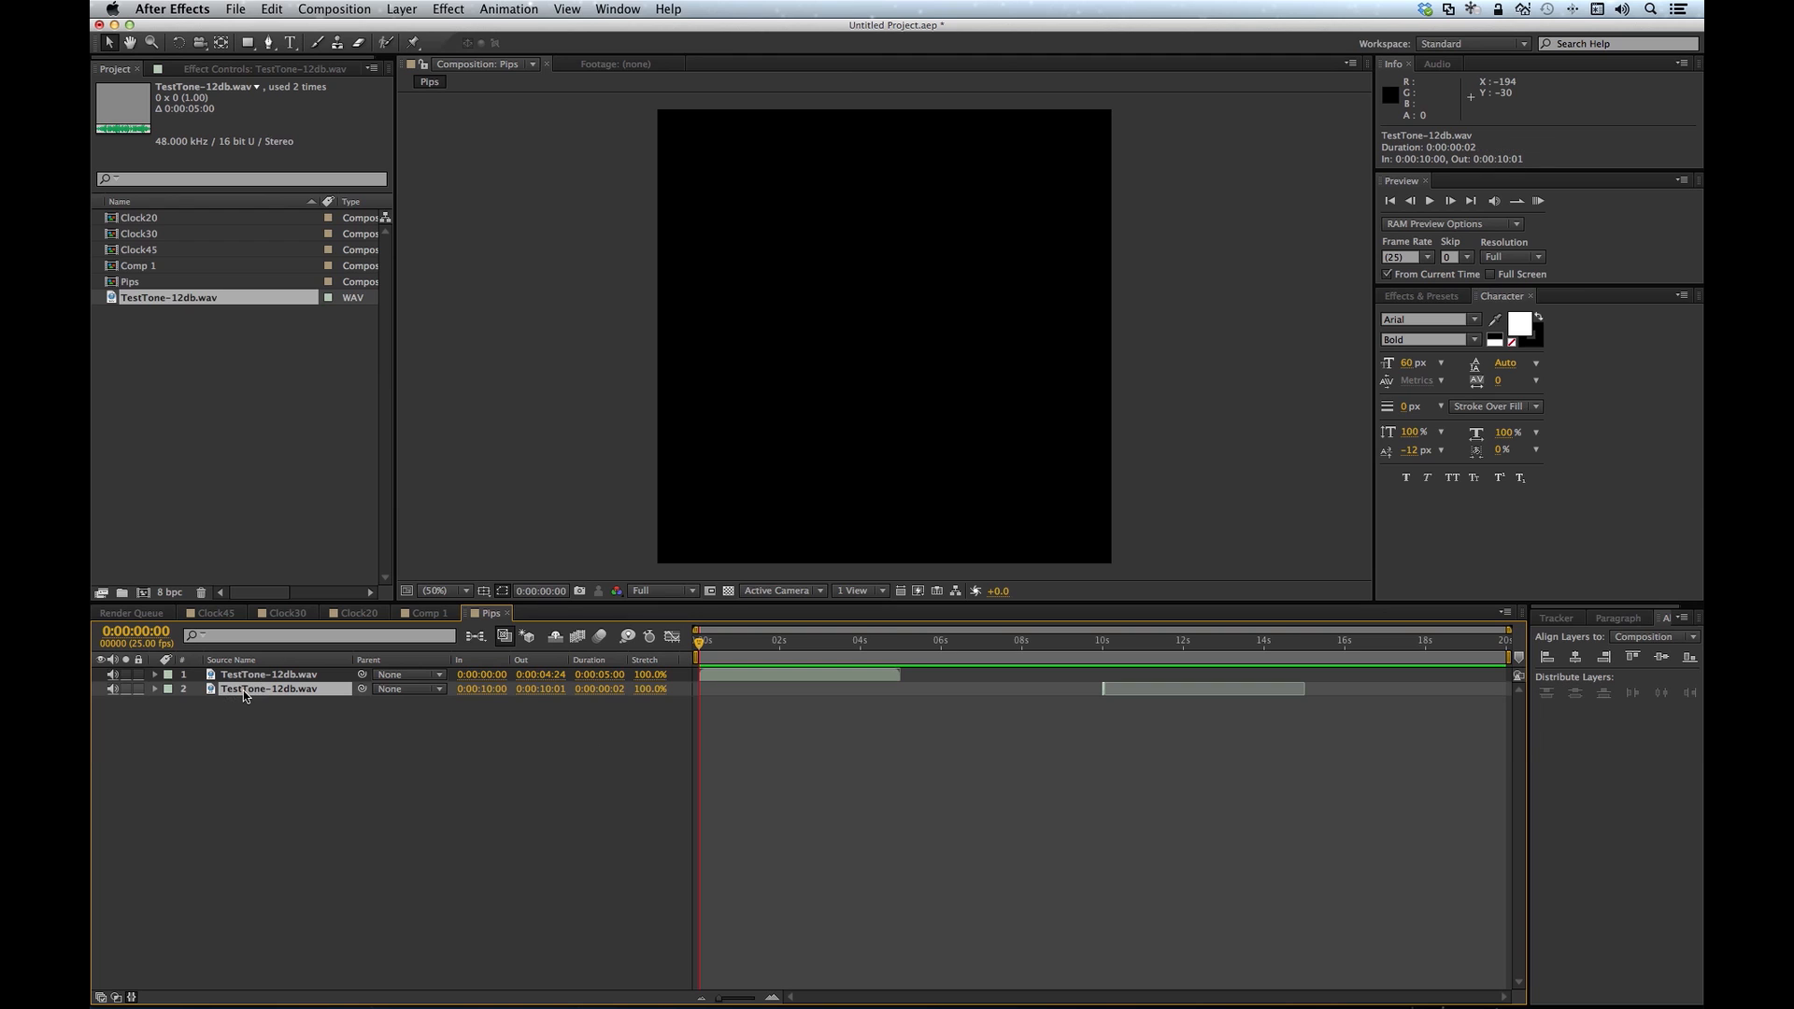
Step: Duplicate the two-frame tone layer and set the lower copy's in point to 0:00:15:00
{"action": "key", "text": "super+d"}
{"action": "left_click", "coordinate": [482, 704]}
{"action": "type", "text": "1"}
{"action": "key", "text": "Return"}
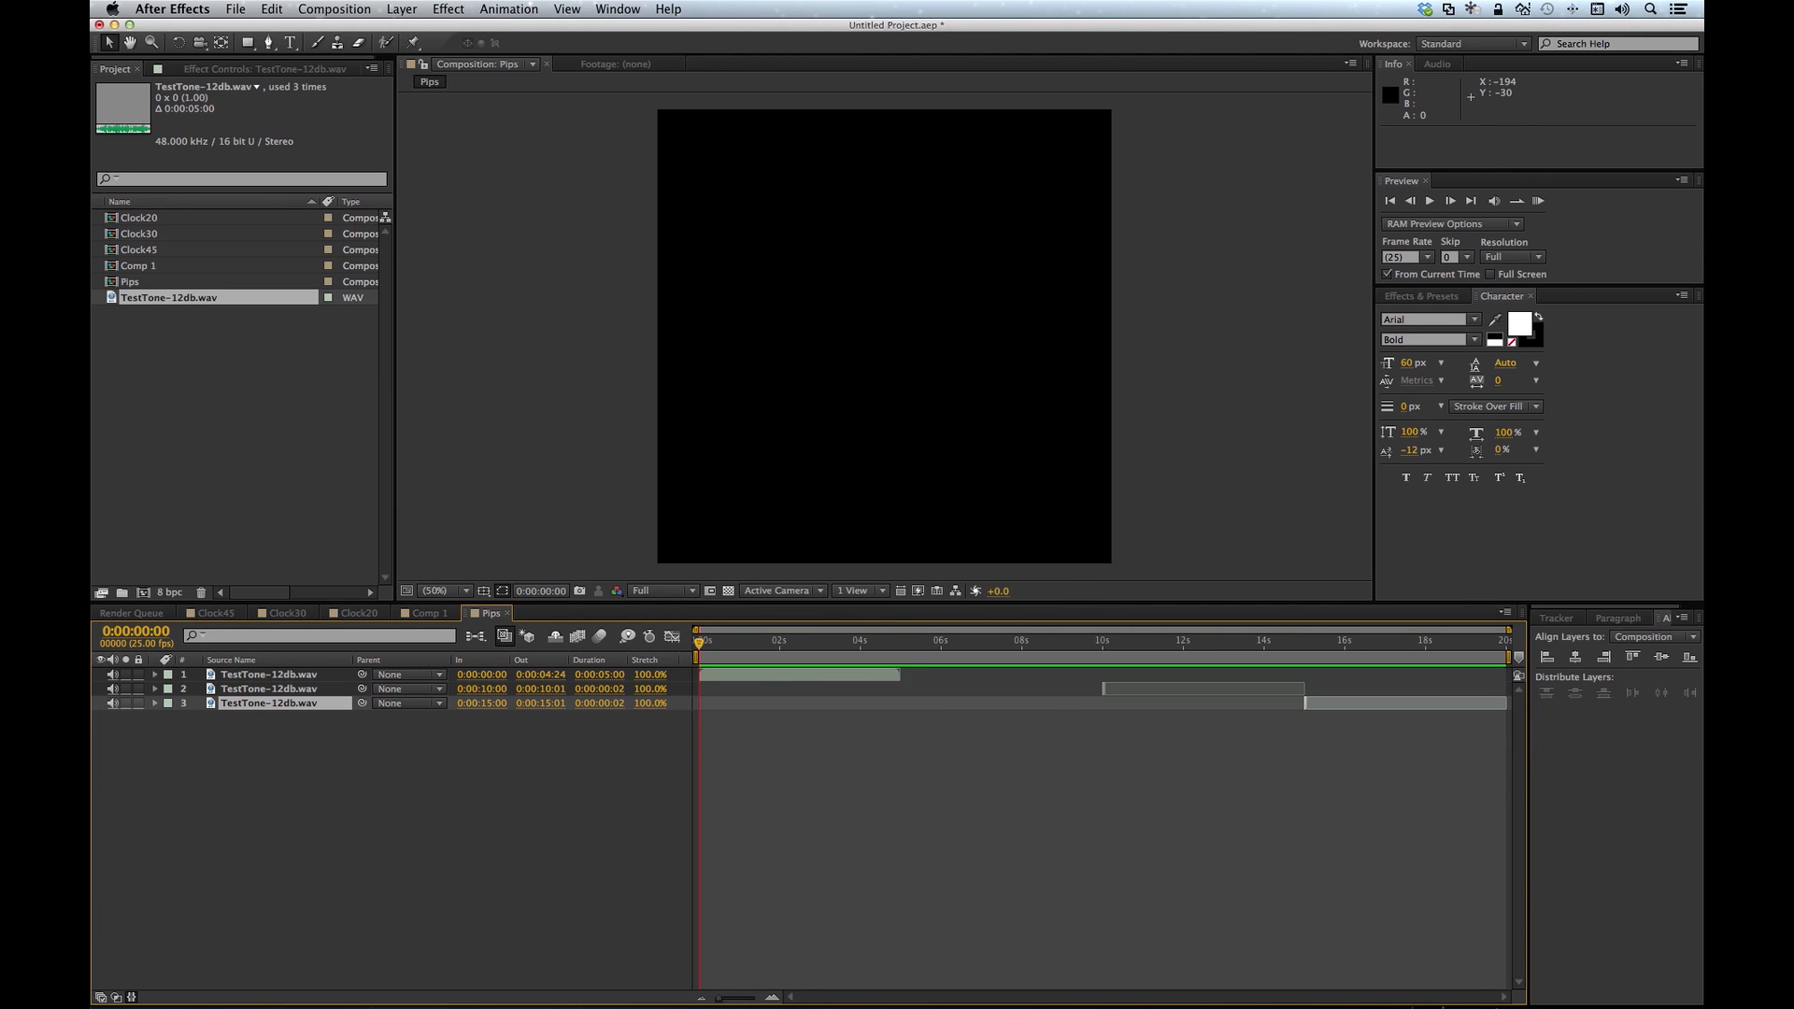
Step: Duplicate the 15-second pip layer and set the lower copy's in point to 0:00:16:00
{"action": "key", "text": "super+d"}
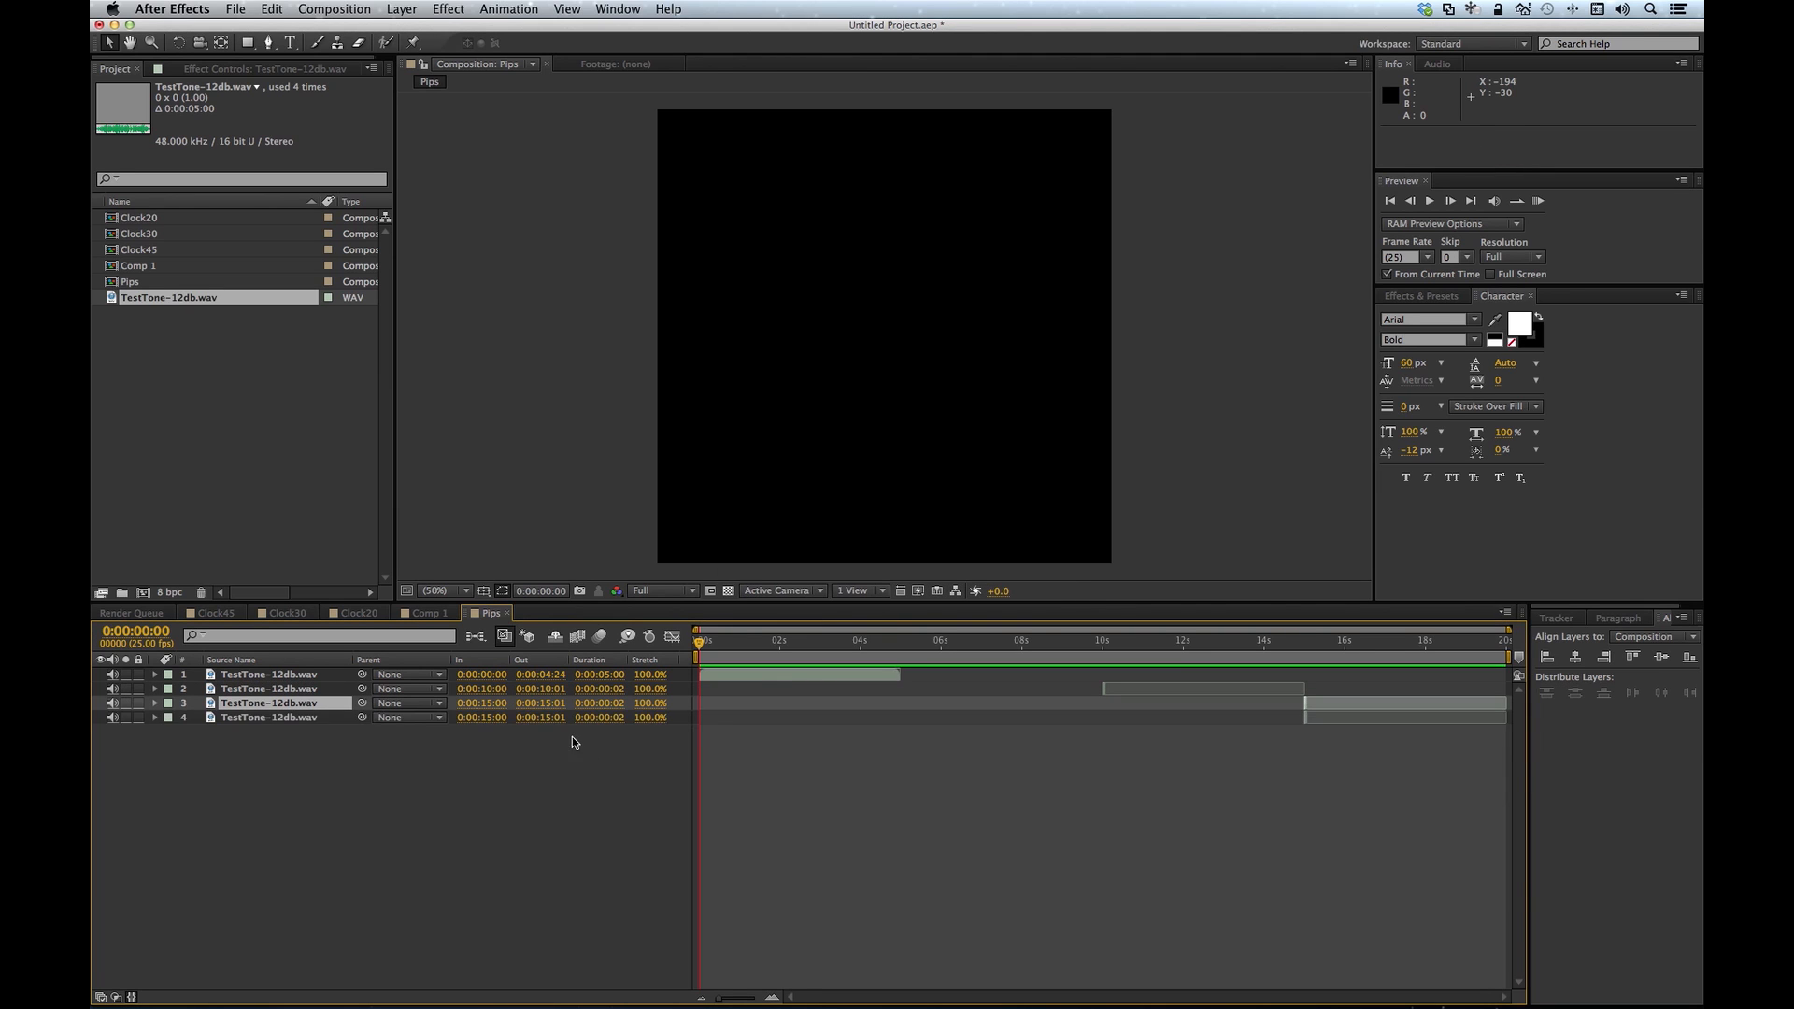
{"action": "left_click", "coordinate": [483, 726]}
{"action": "type", "text": "1600"}
{"action": "key", "text": "Return"}
Step: Duplicate the 16-second pip layer and set the lower copy's in point to 17 seconds
{"action": "left_click", "coordinate": [255, 720]}
{"action": "key", "text": "super+d"}
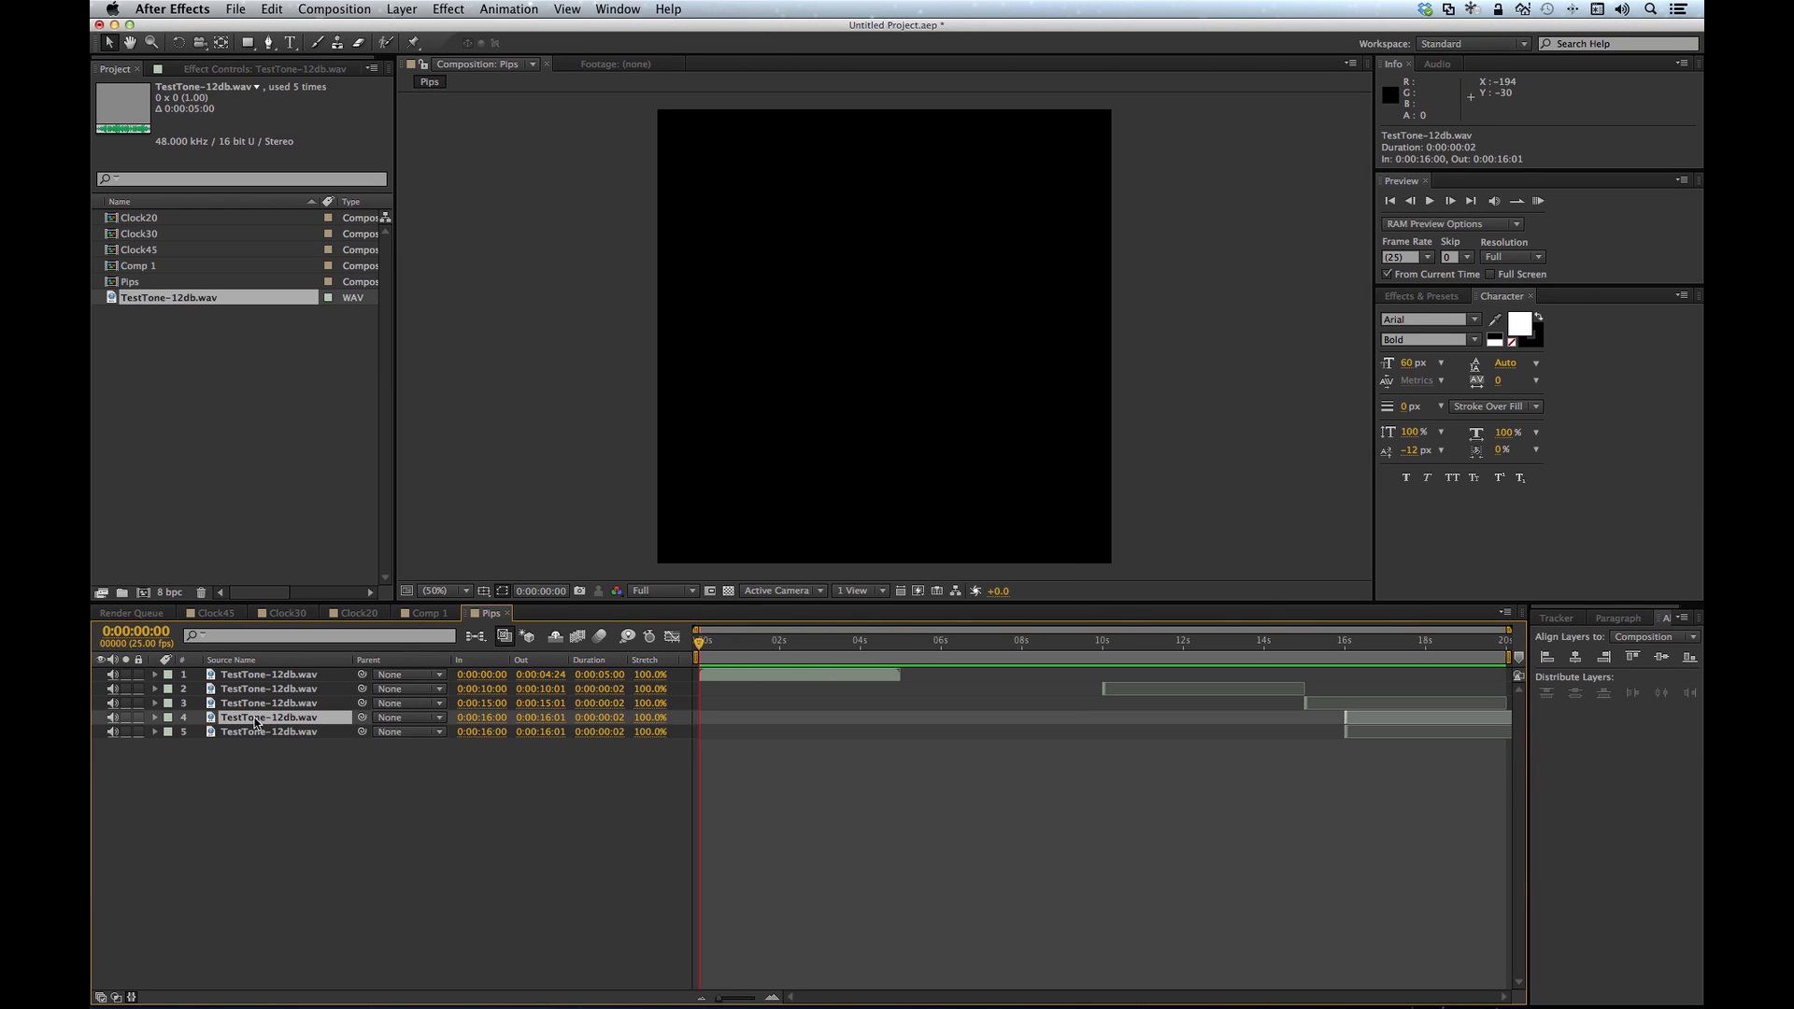
{"action": "left_click", "coordinate": [483, 738]}
{"action": "type", "text": "17"}
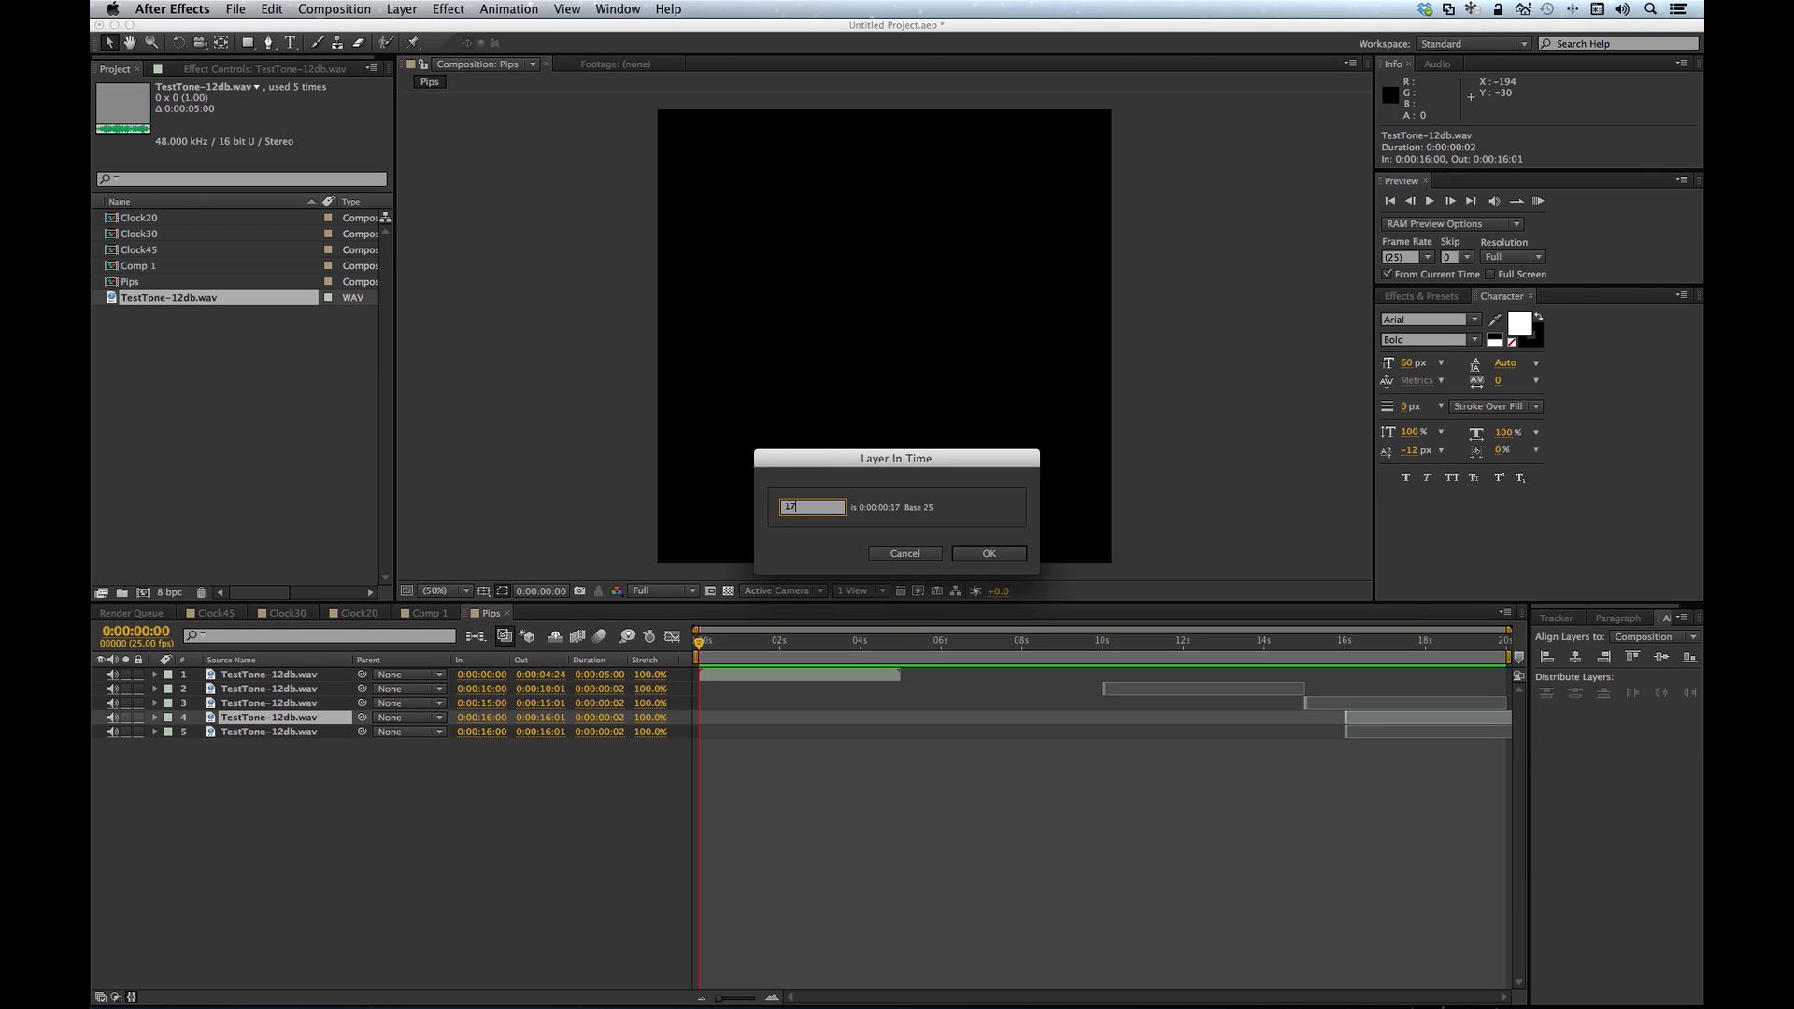
{"action": "type", "text": ".0"}
{"action": "key", "text": "Return"}
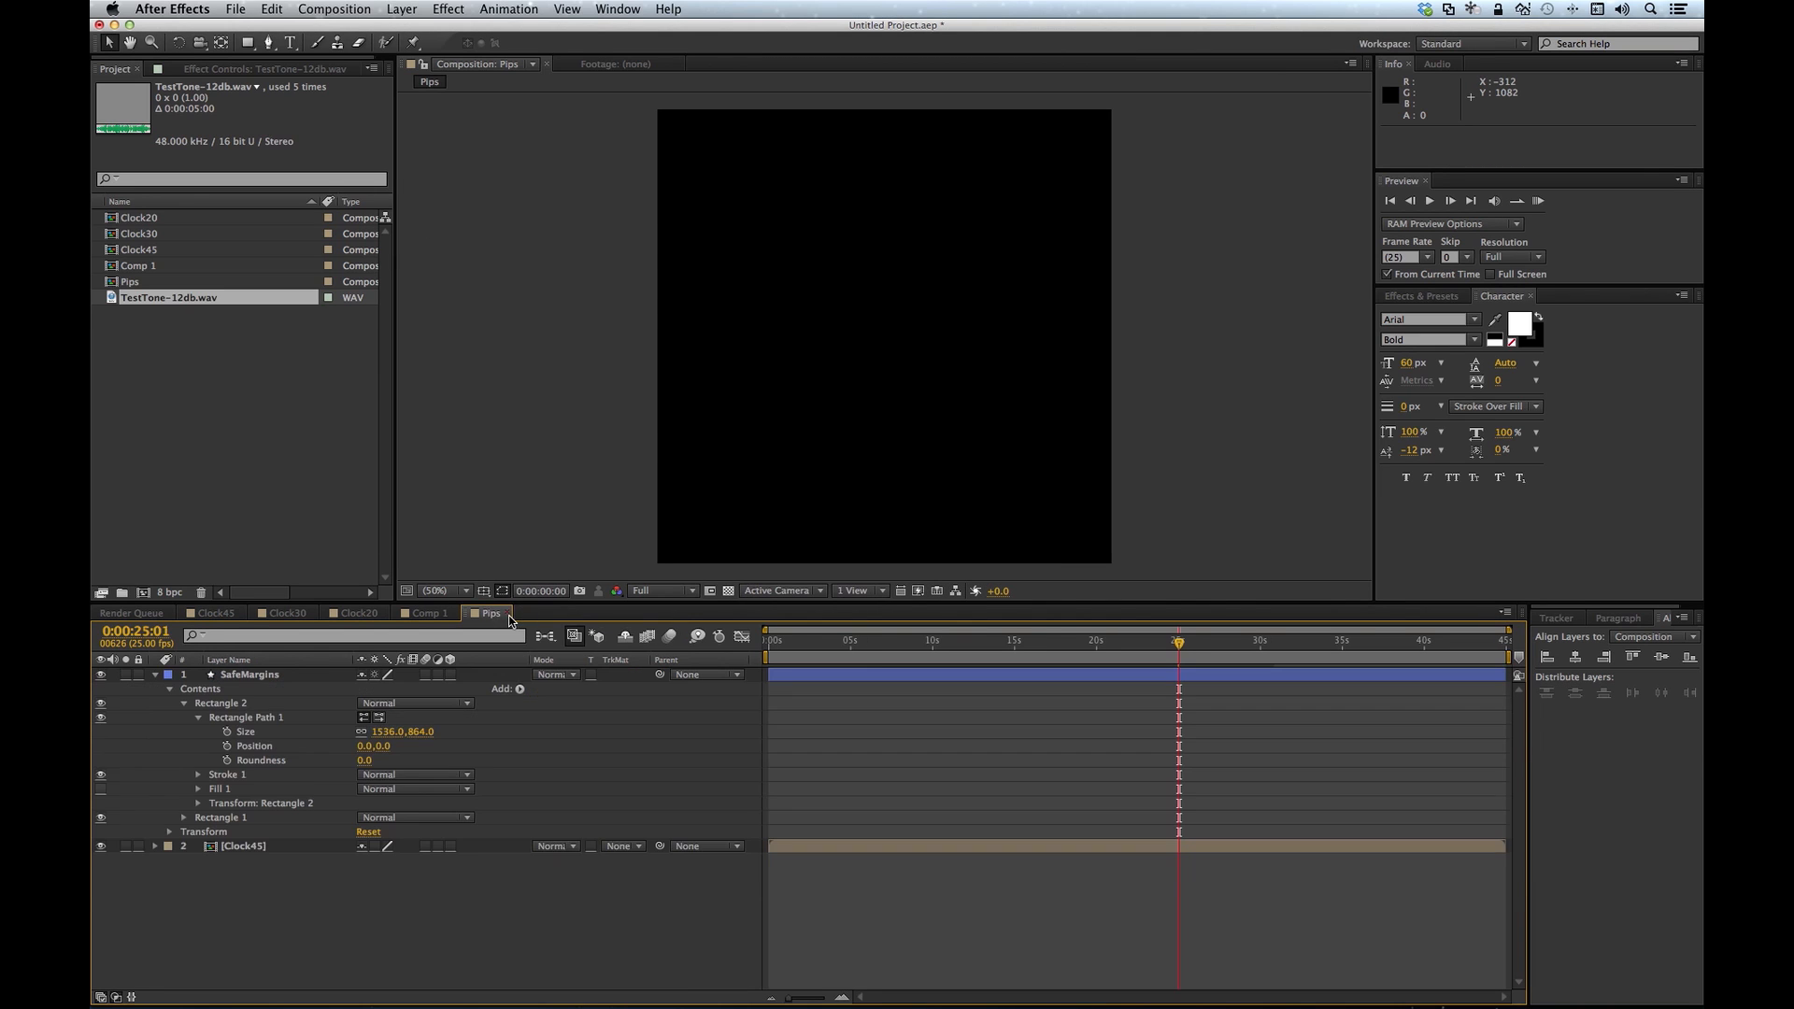
Step: Close the Pips composition, collapse the SafeMargins layer in Comp 1, and move the current time to 0:00:25:00
{"action": "left_click", "coordinate": [508, 614]}
{"action": "left_click", "coordinate": [155, 675]}
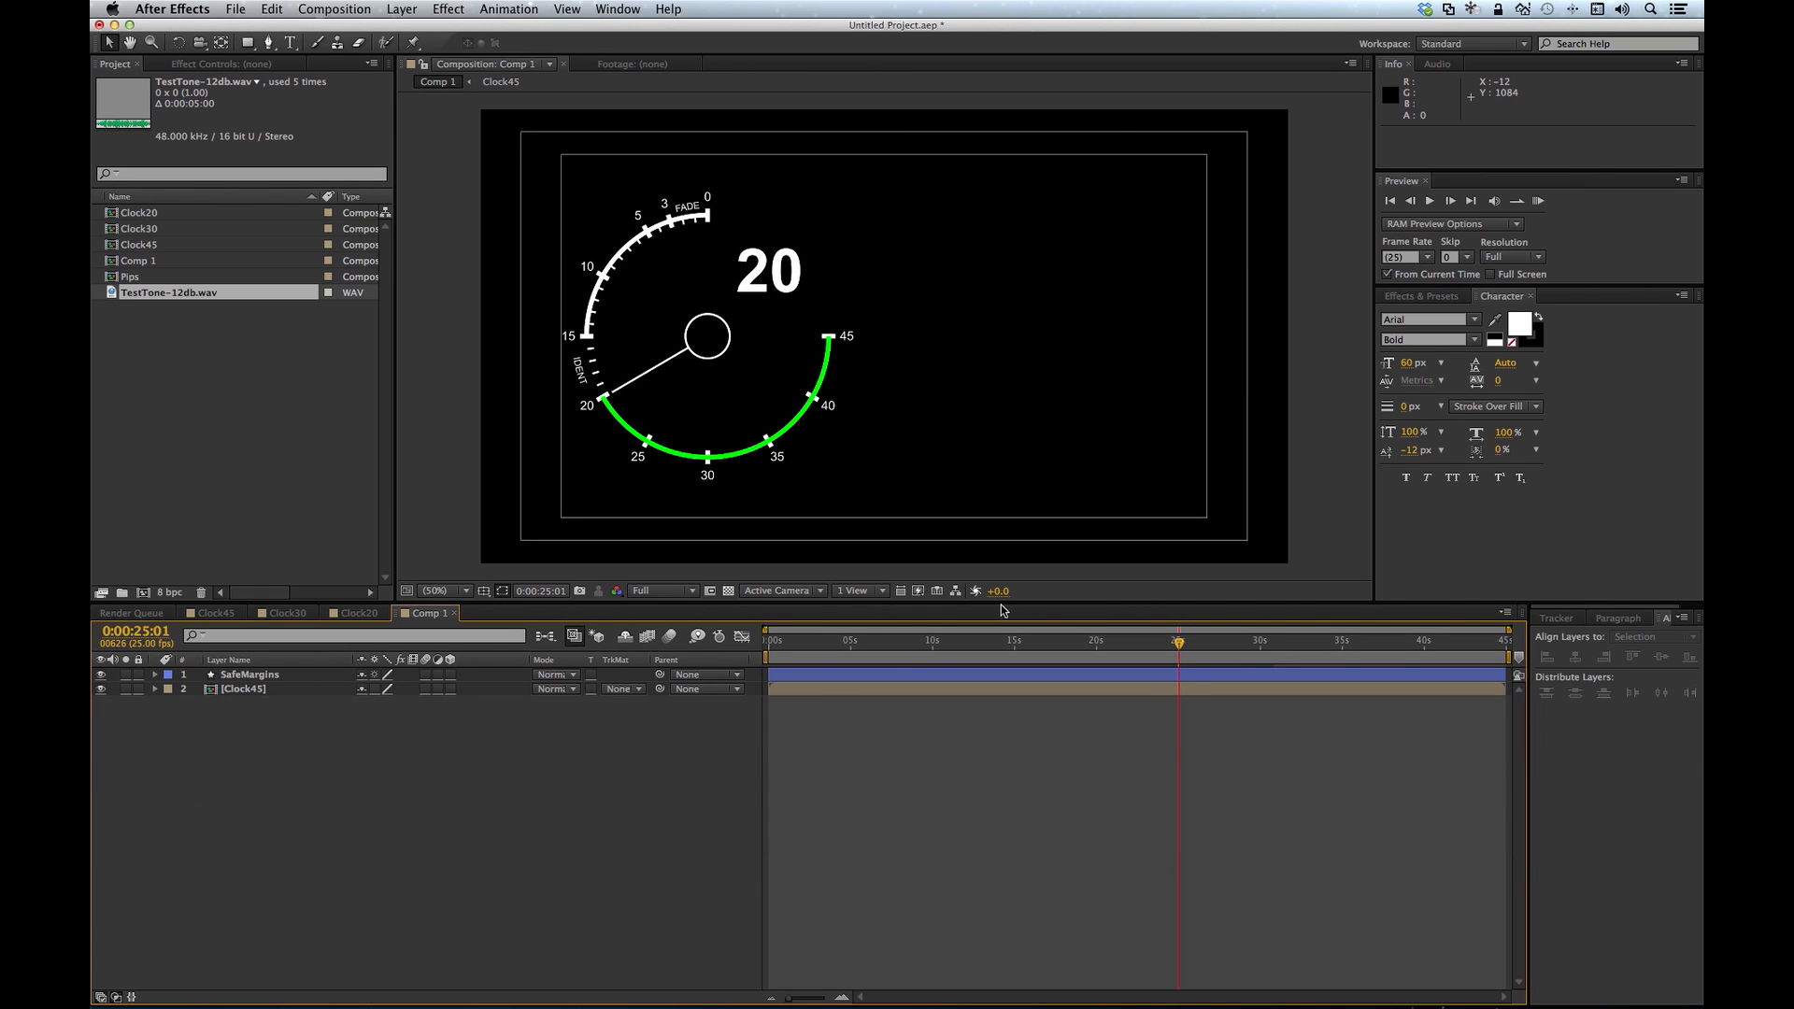
{"action": "left_click", "coordinate": [551, 591]}
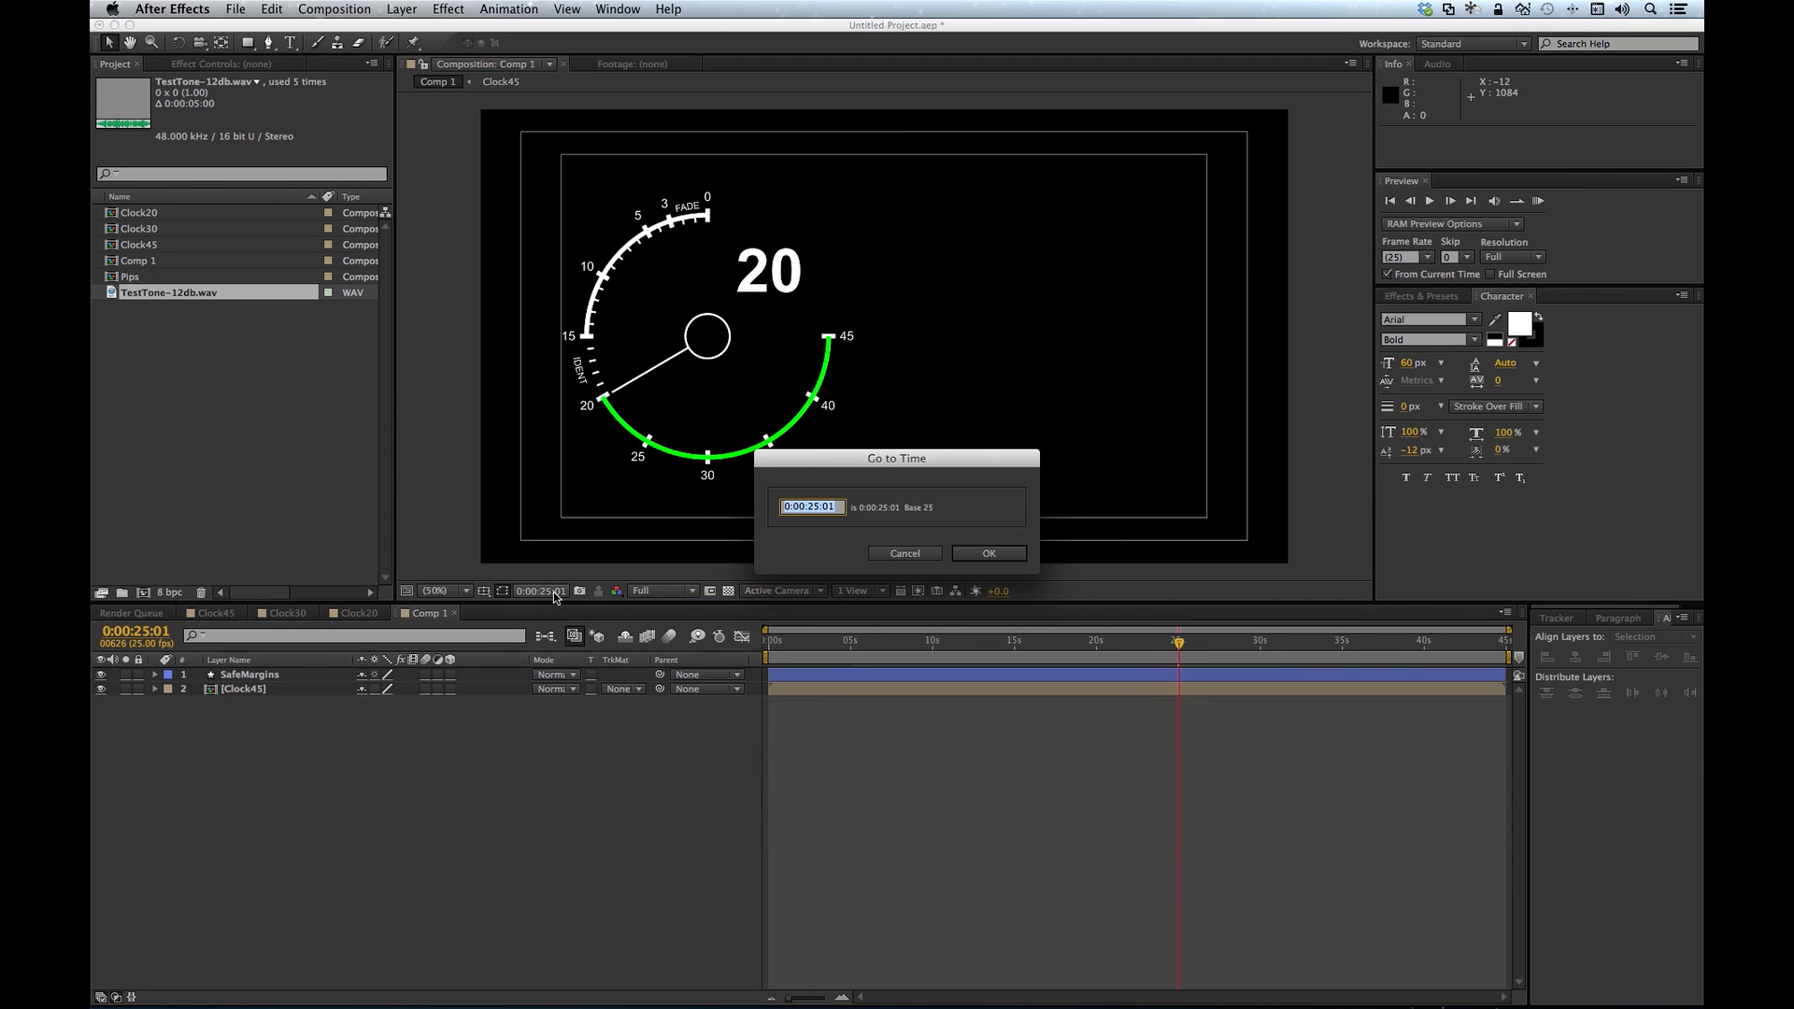
{"action": "type", "text": "25"}
{"action": "key", "text": "Return"}
Step: Add the Pips composition below the Clock45 layer in Comp 1 and shift it to start at 0:00:25:00
{"action": "left_click", "coordinate": [128, 277]}
{"action": "left_click_drag", "start_coordinate": [128, 278], "coordinate": [183, 703]}
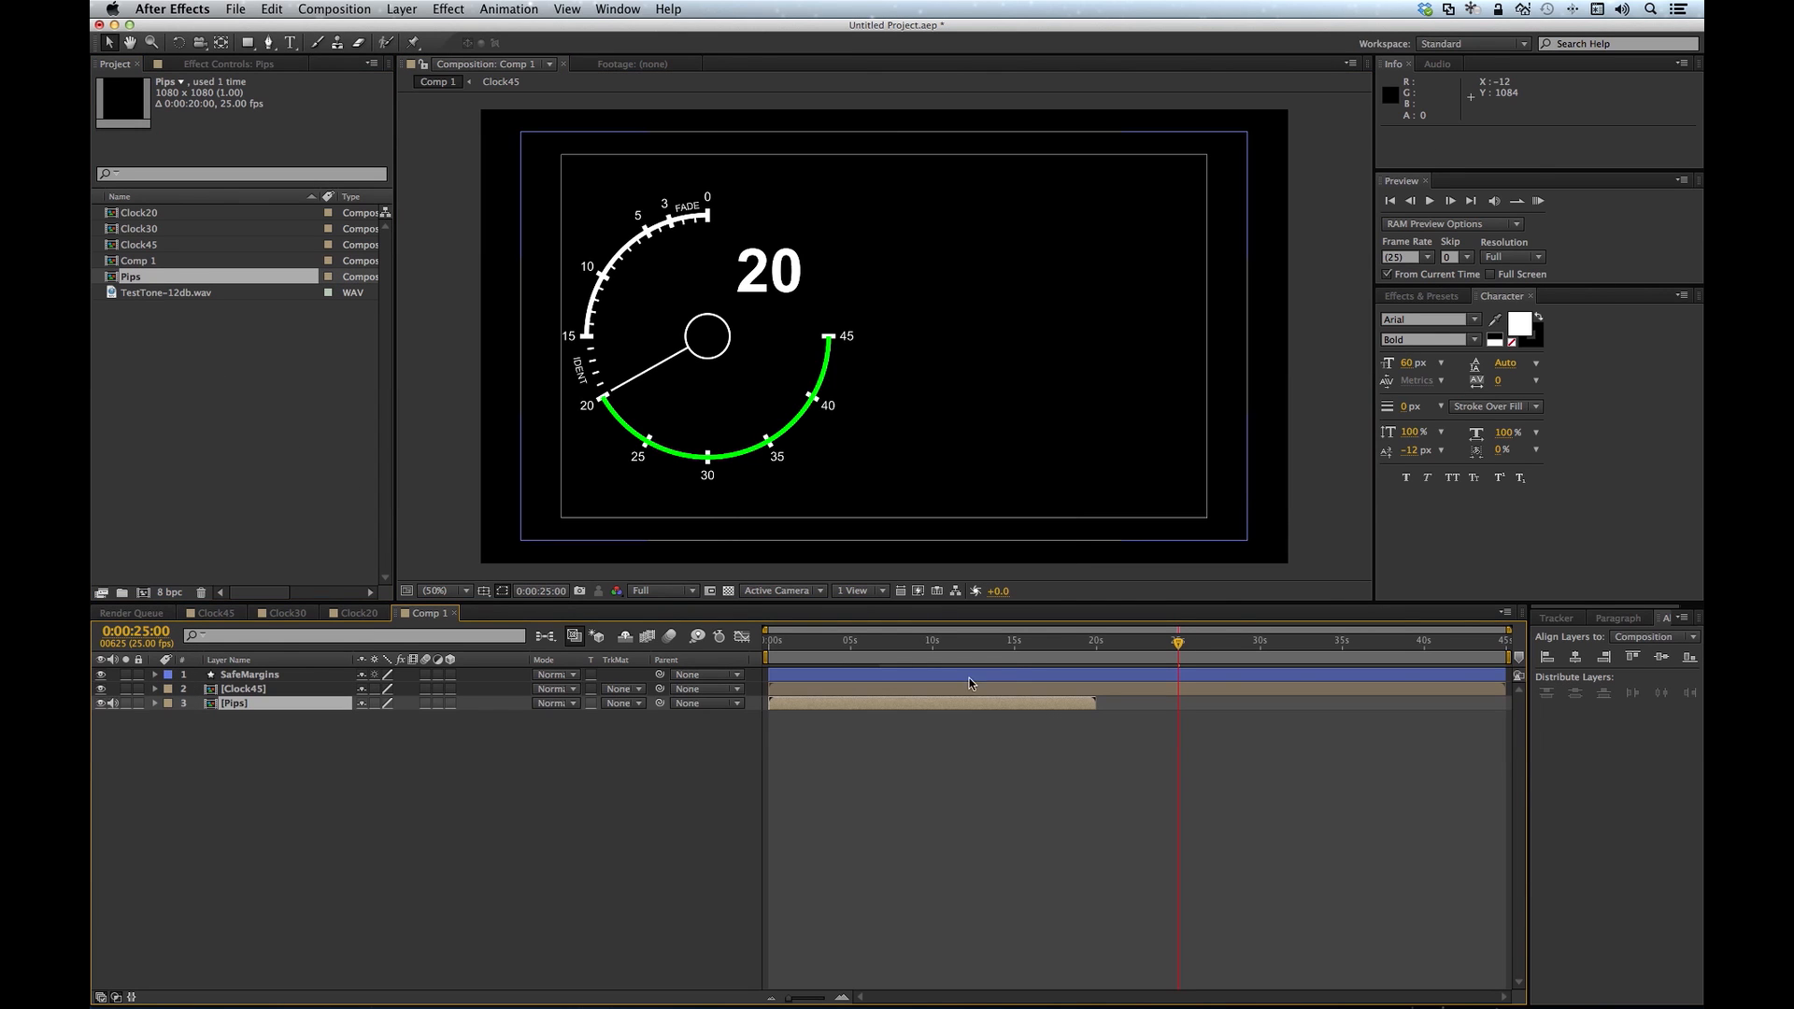
{"action": "left_click_drag", "start_coordinate": [789, 703], "coordinate": [1186, 719]}
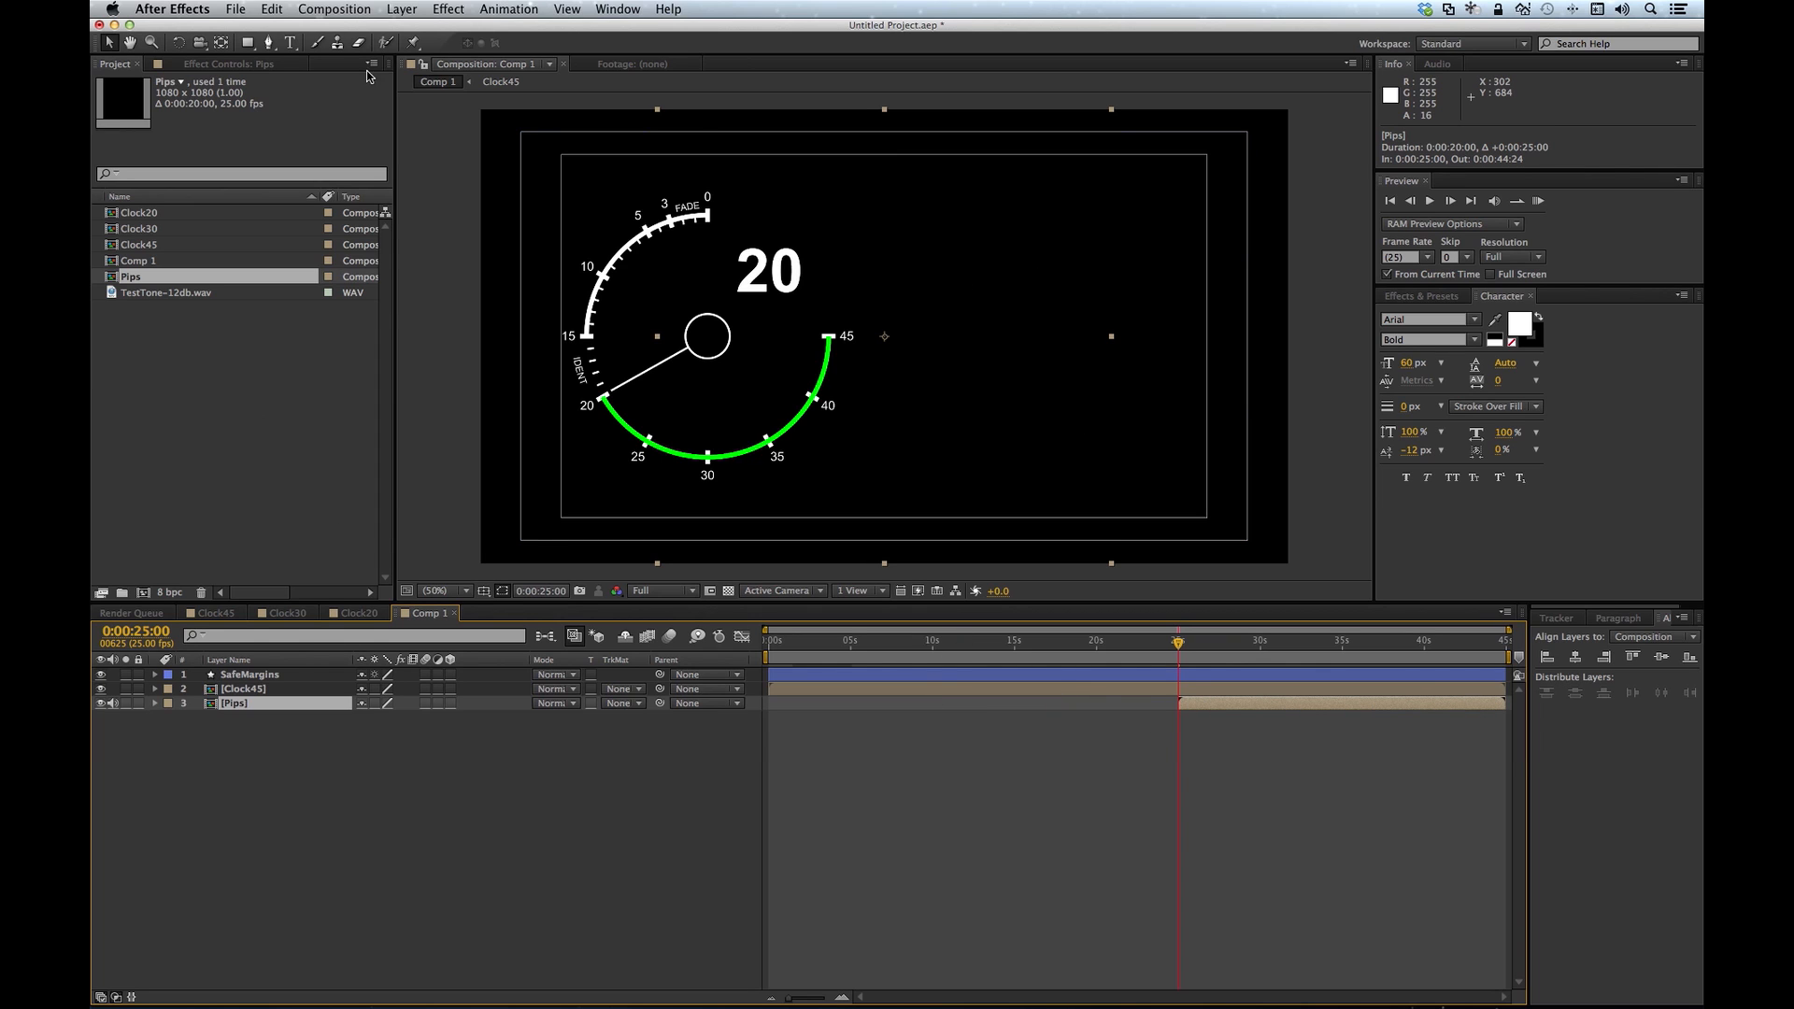
Step: Create a 1080 x 1080 composition named Slate with a 45-second duration and display its Title/Action Safe guides
{"action": "left_click", "coordinate": [333, 9]}
{"action": "left_click", "coordinate": [322, 30]}
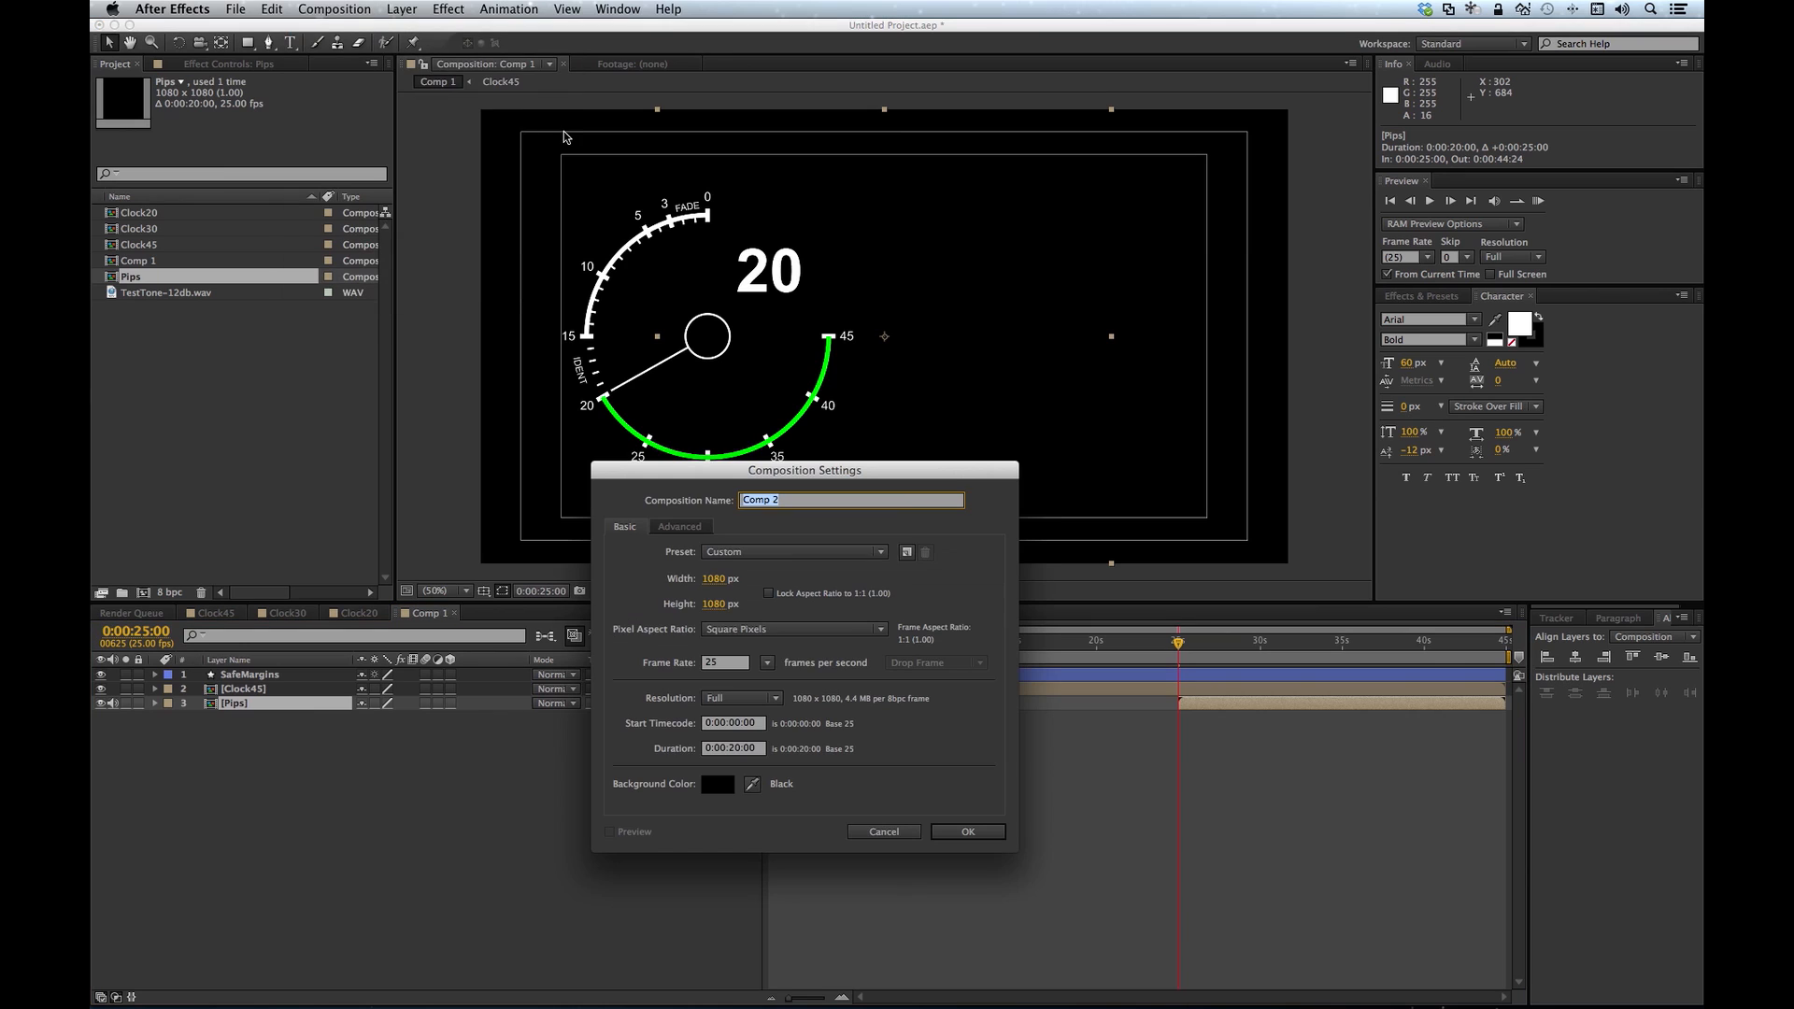
{"action": "type", "text": "Slate"}
{"action": "double_click", "coordinate": [735, 748]}
{"action": "type", "text": "45"}
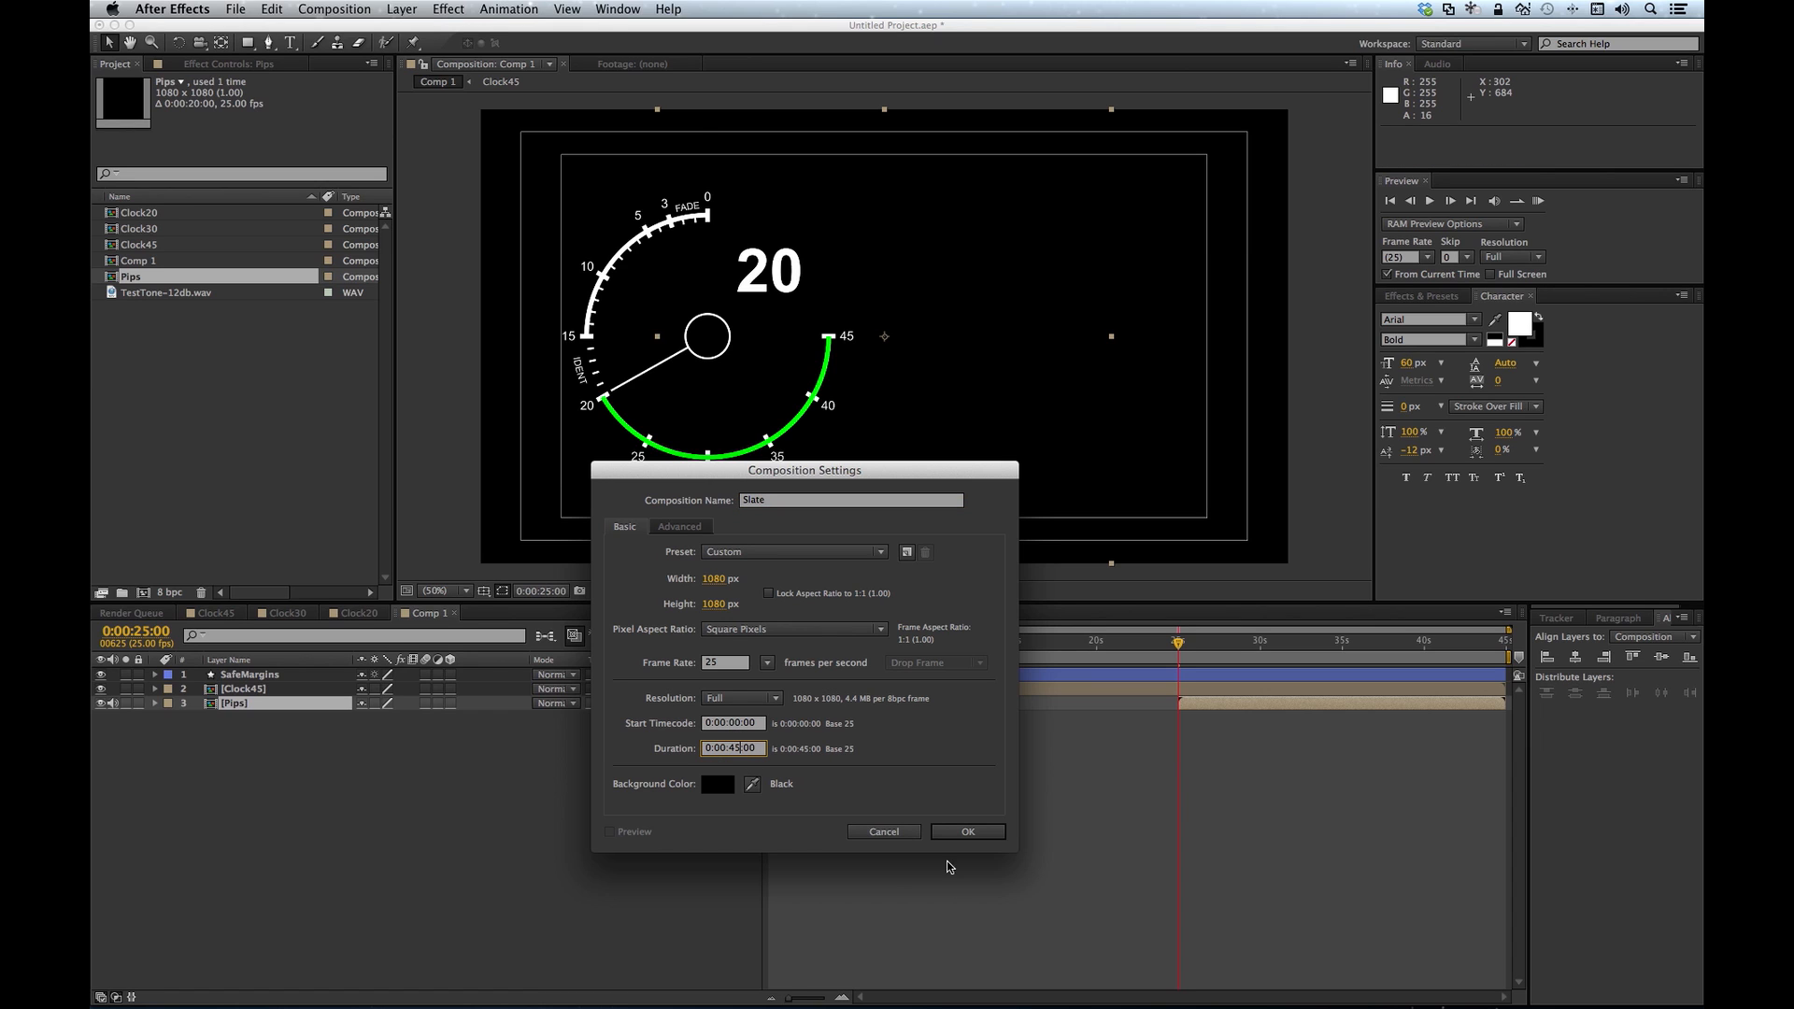
{"action": "left_click", "coordinate": [968, 831]}
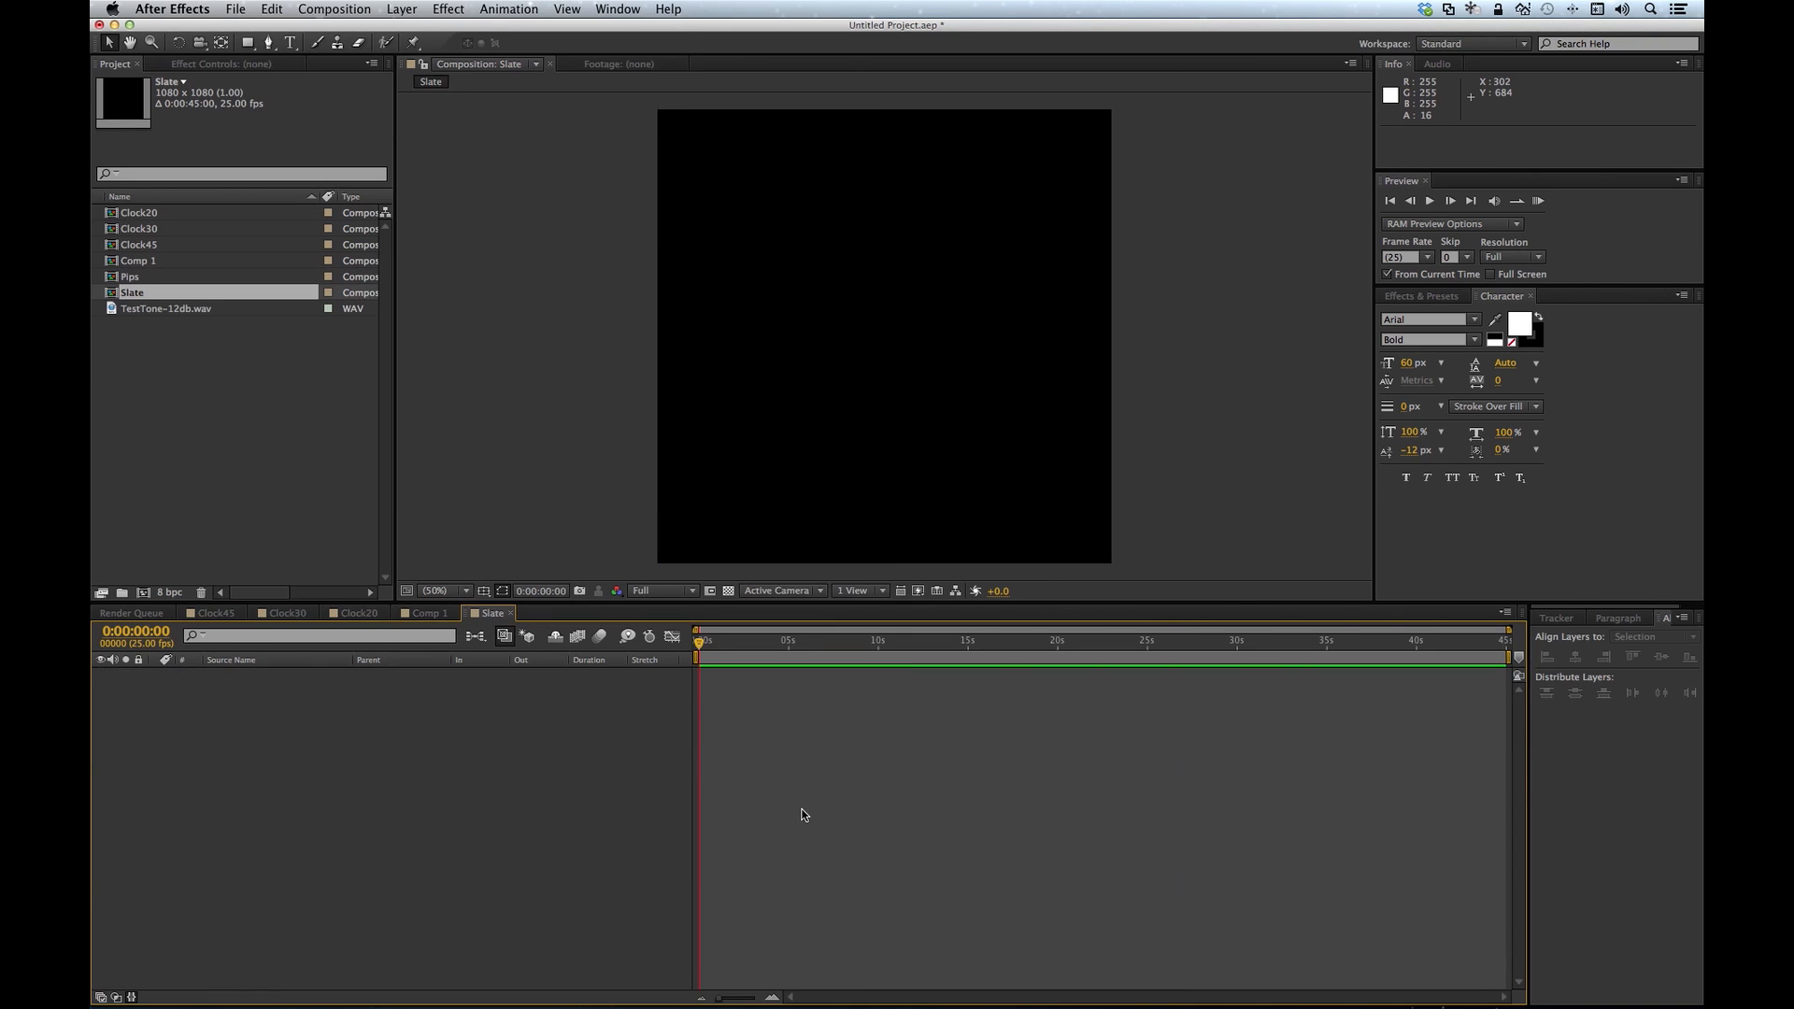
{"action": "left_click", "coordinate": [483, 592]}
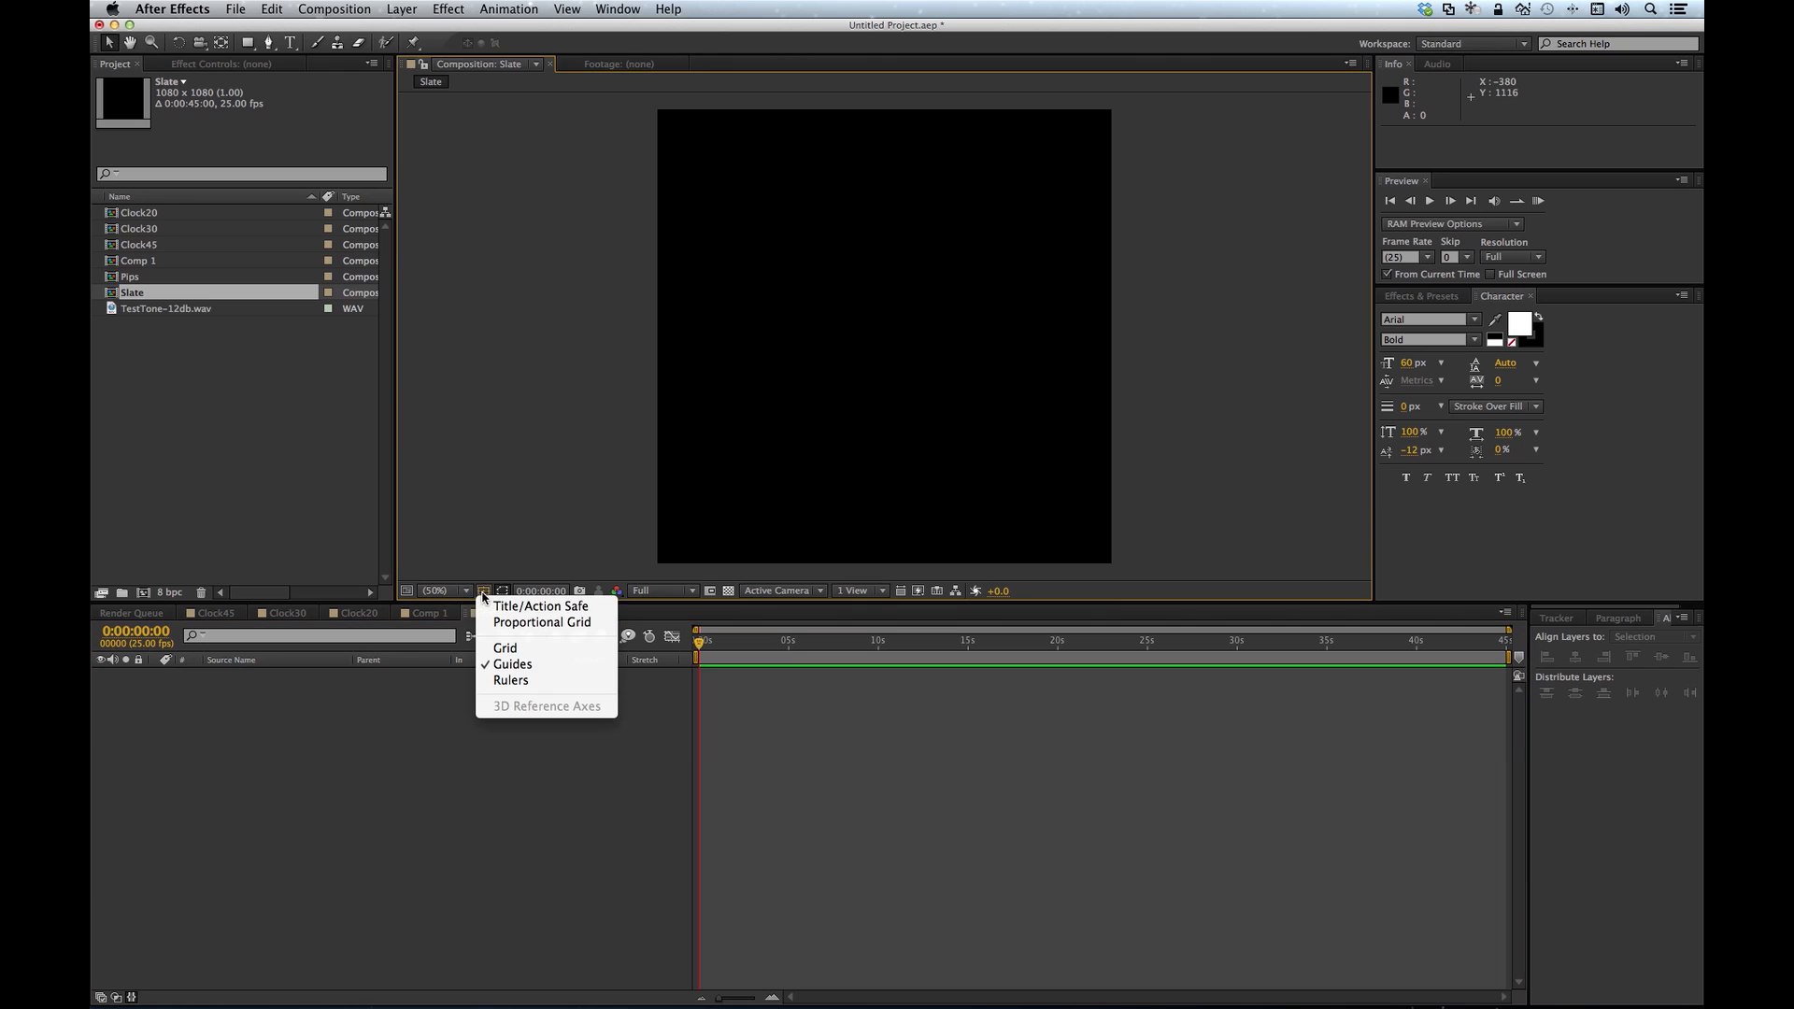
{"action": "left_click", "coordinate": [496, 610]}
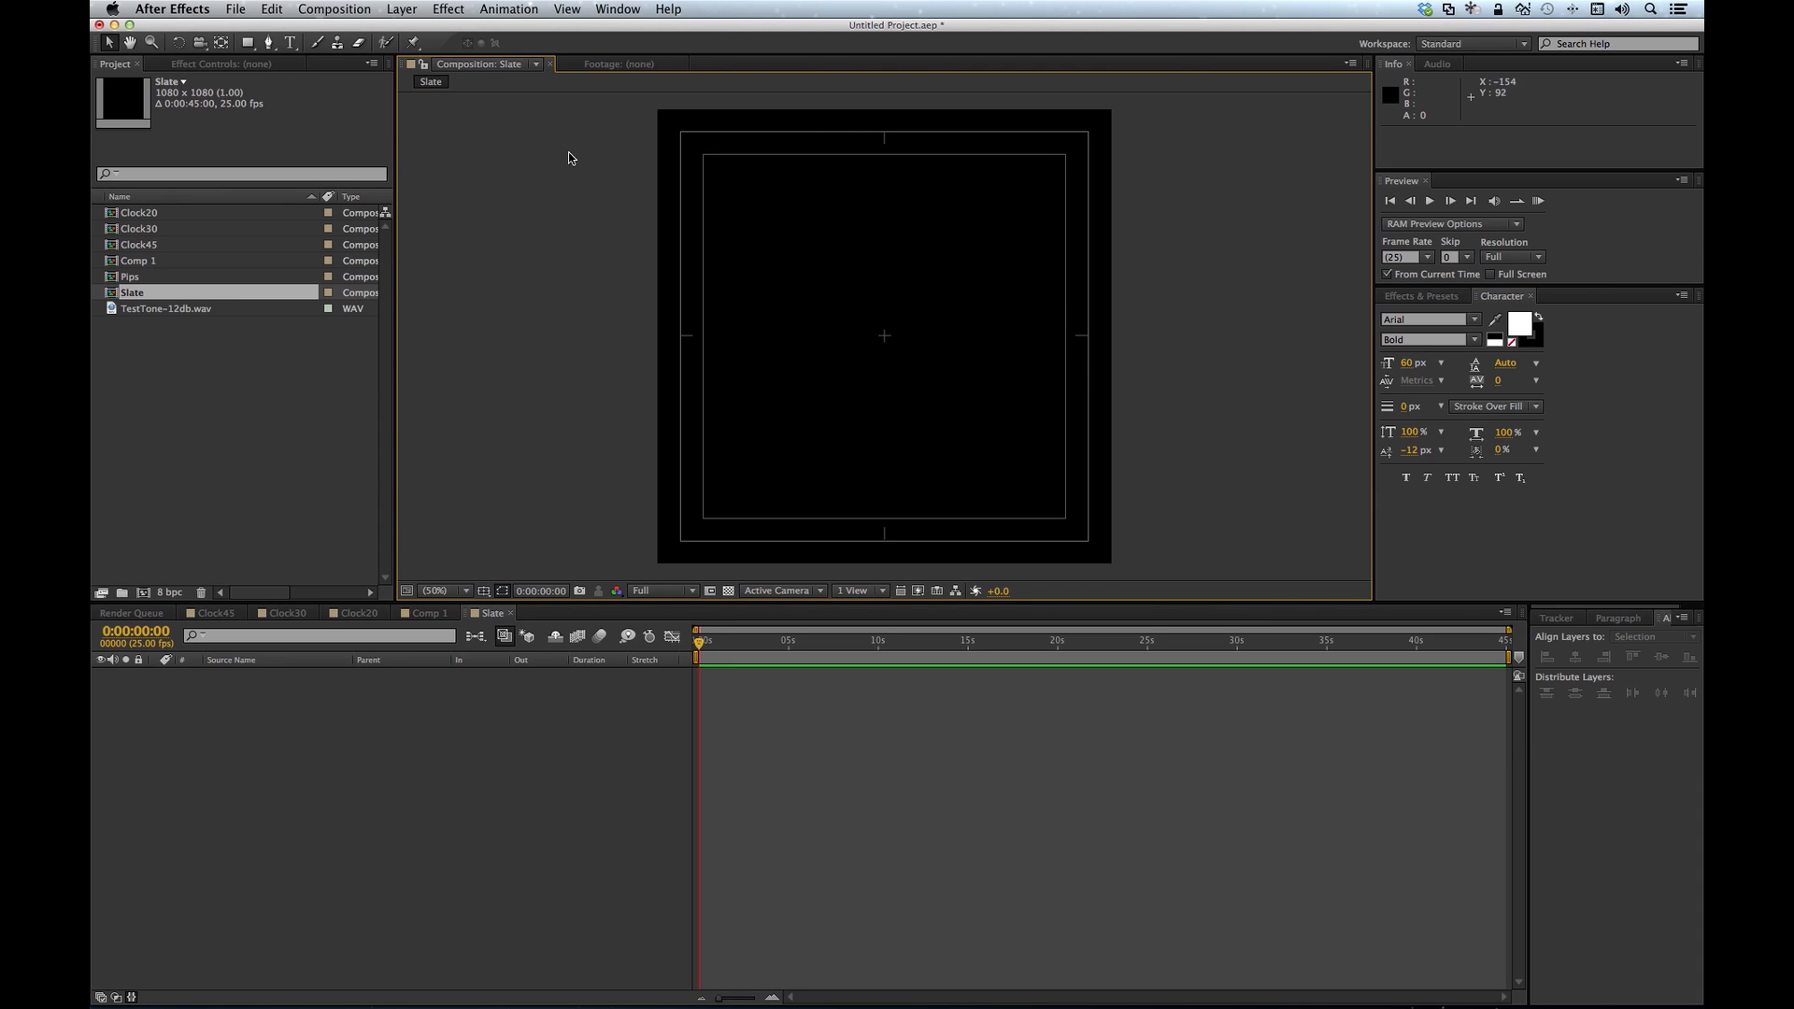
Step: Start a text layer near the upper-left corner of the Slate frame with the lines "TITLE" and "VT Countdown Clock"
{"action": "left_click", "coordinate": [291, 42]}
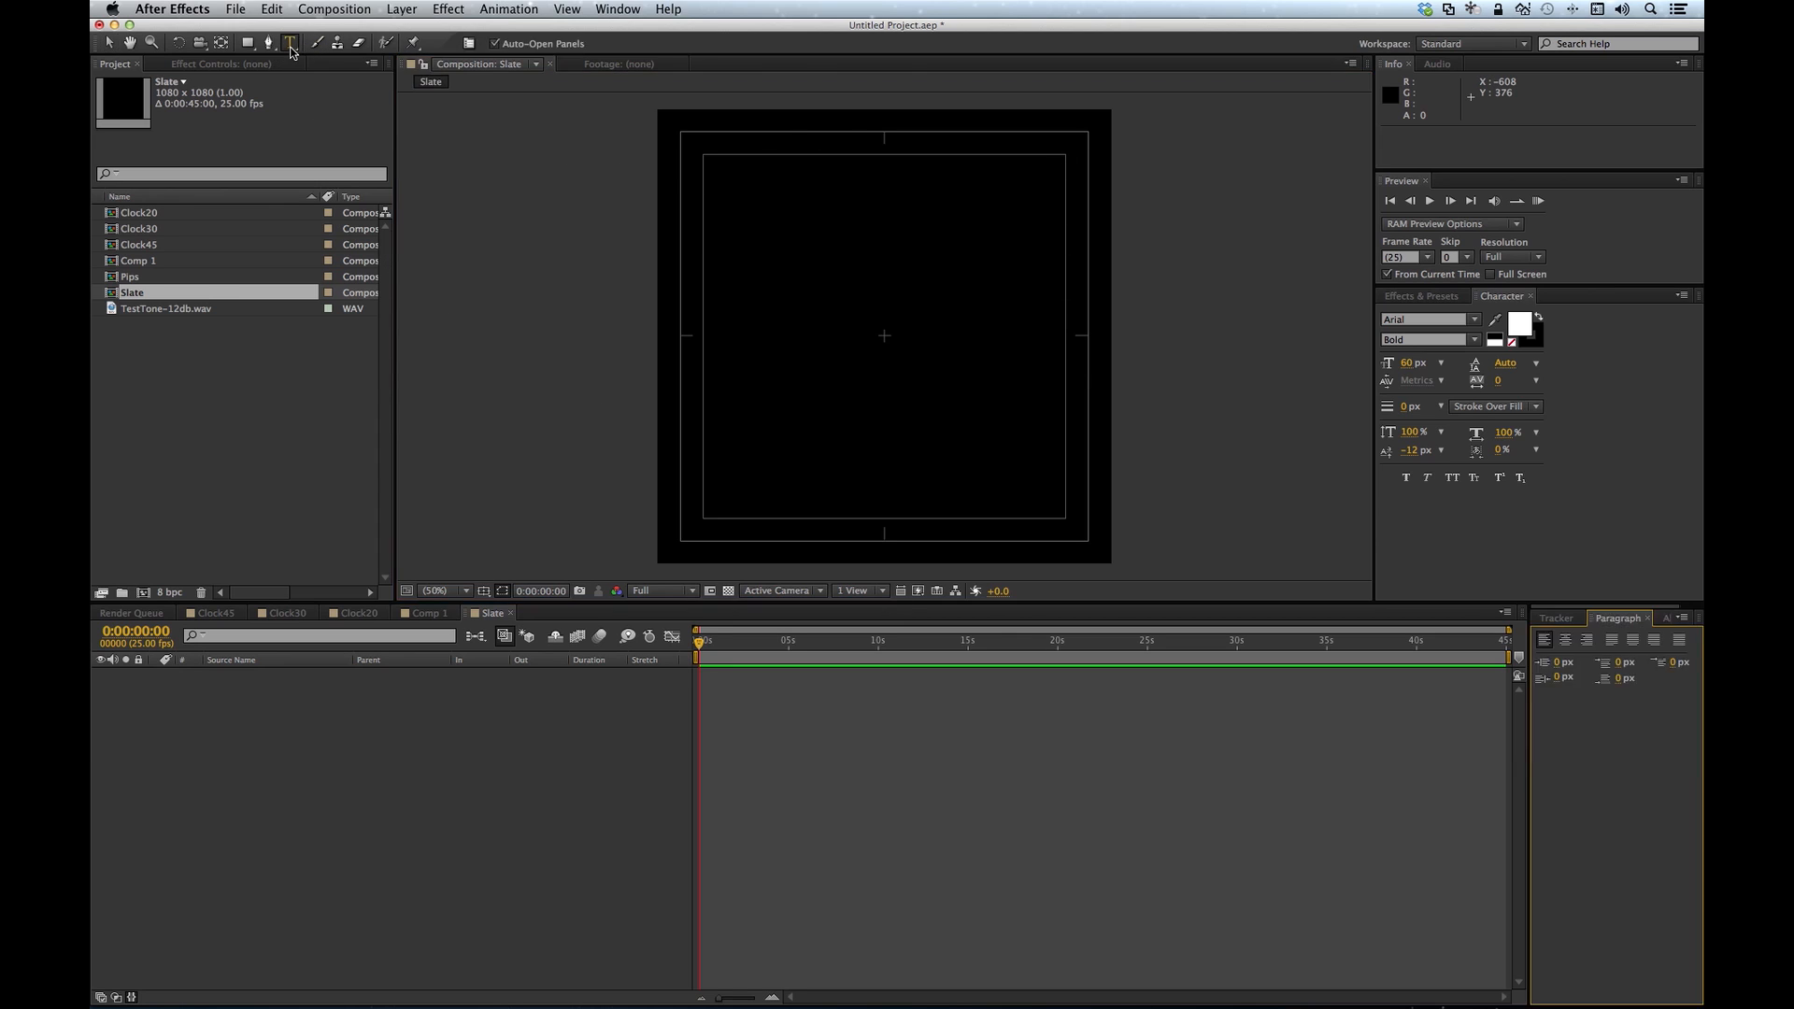
{"action": "left_click", "coordinate": [669, 144]}
{"action": "type", "text": "TITLE"}
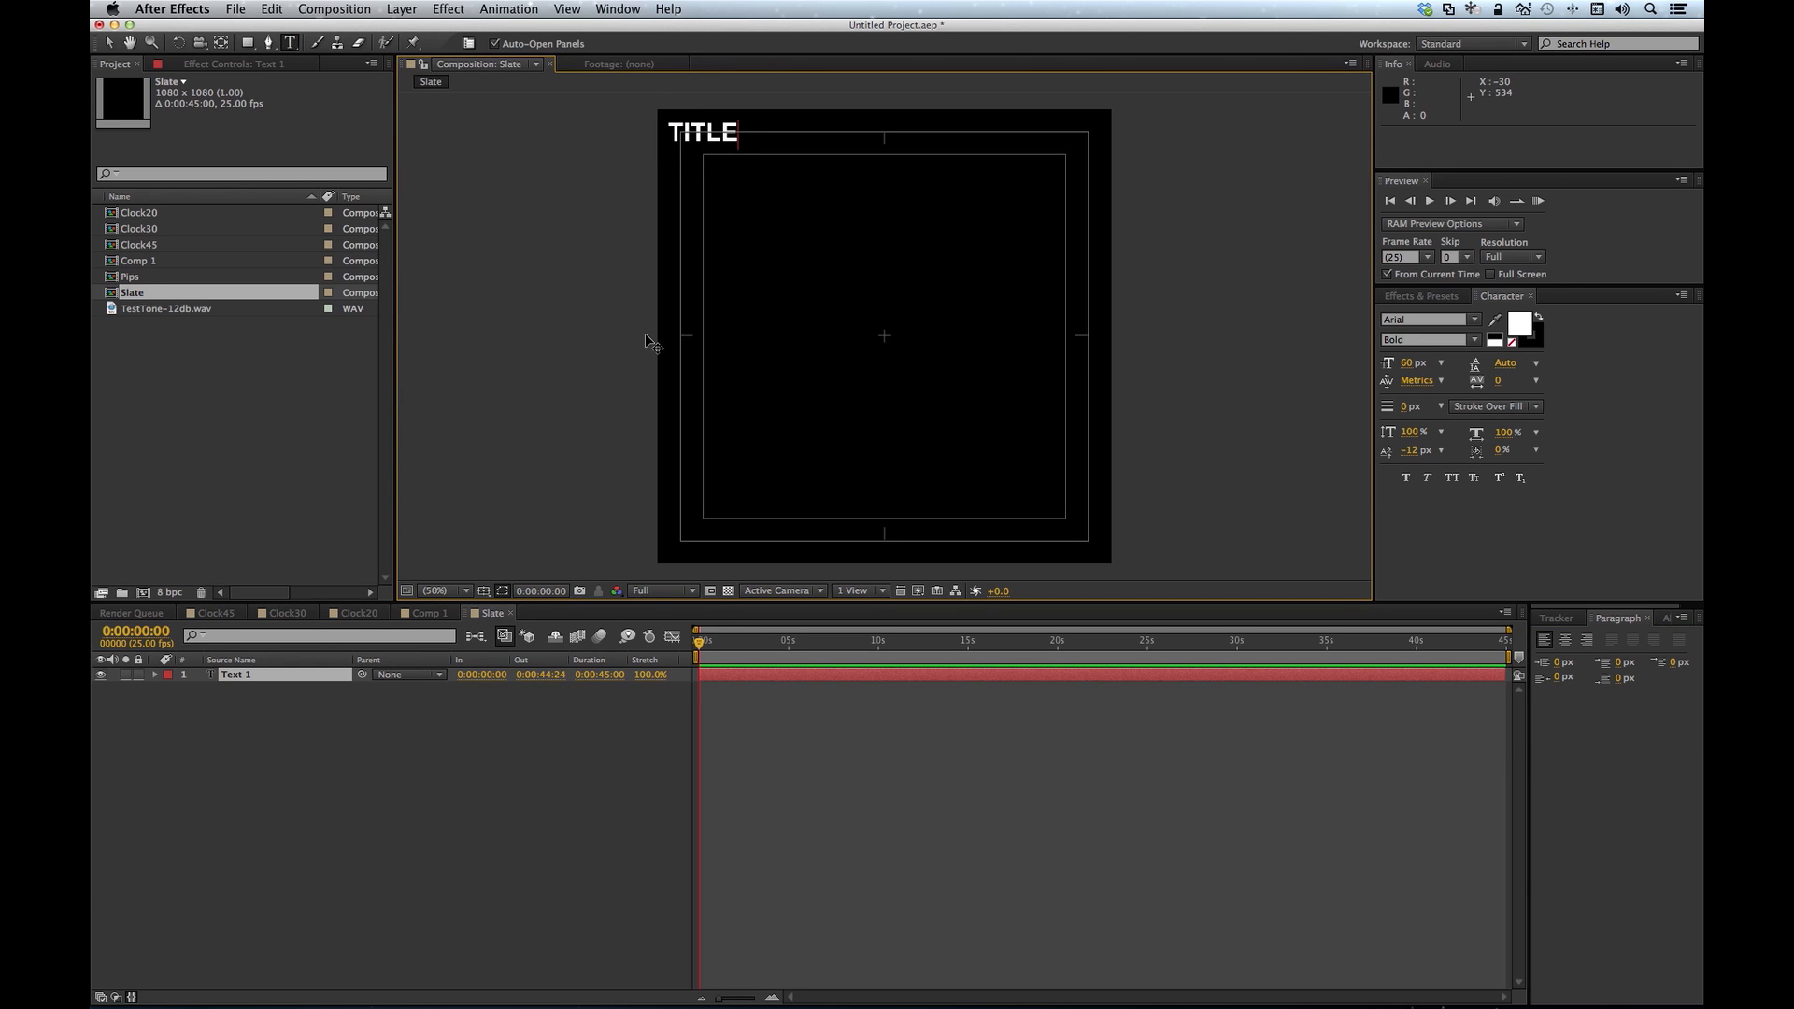
{"action": "key", "text": "Return"}
{"action": "type", "text": "VT Countdown C"}
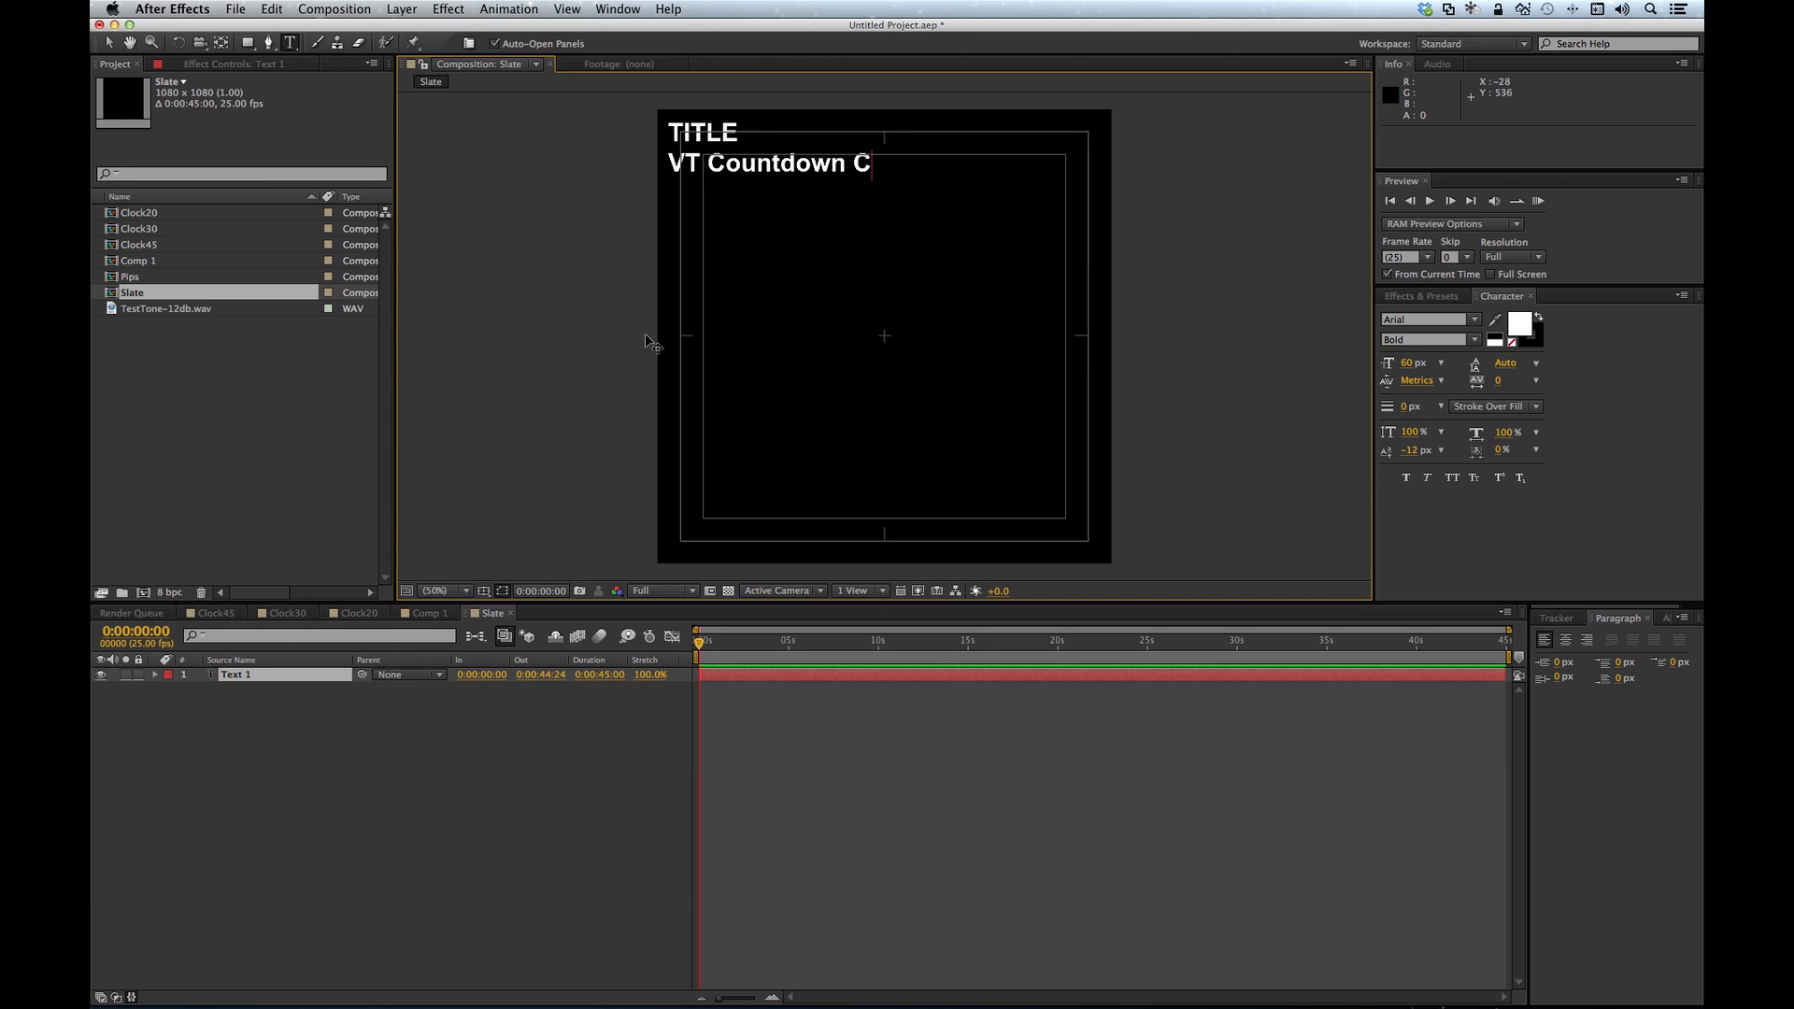
{"action": "type", "text": "lock"}
{"action": "key", "text": "Return"}
{"action": "key", "text": "Return"}
Step: Add the lines "DURATION 33m:32s" and "DATE 20/05/2013" to the slate text, leaving a blank line above them
{"action": "type", "text": "DURATION 33m:"}
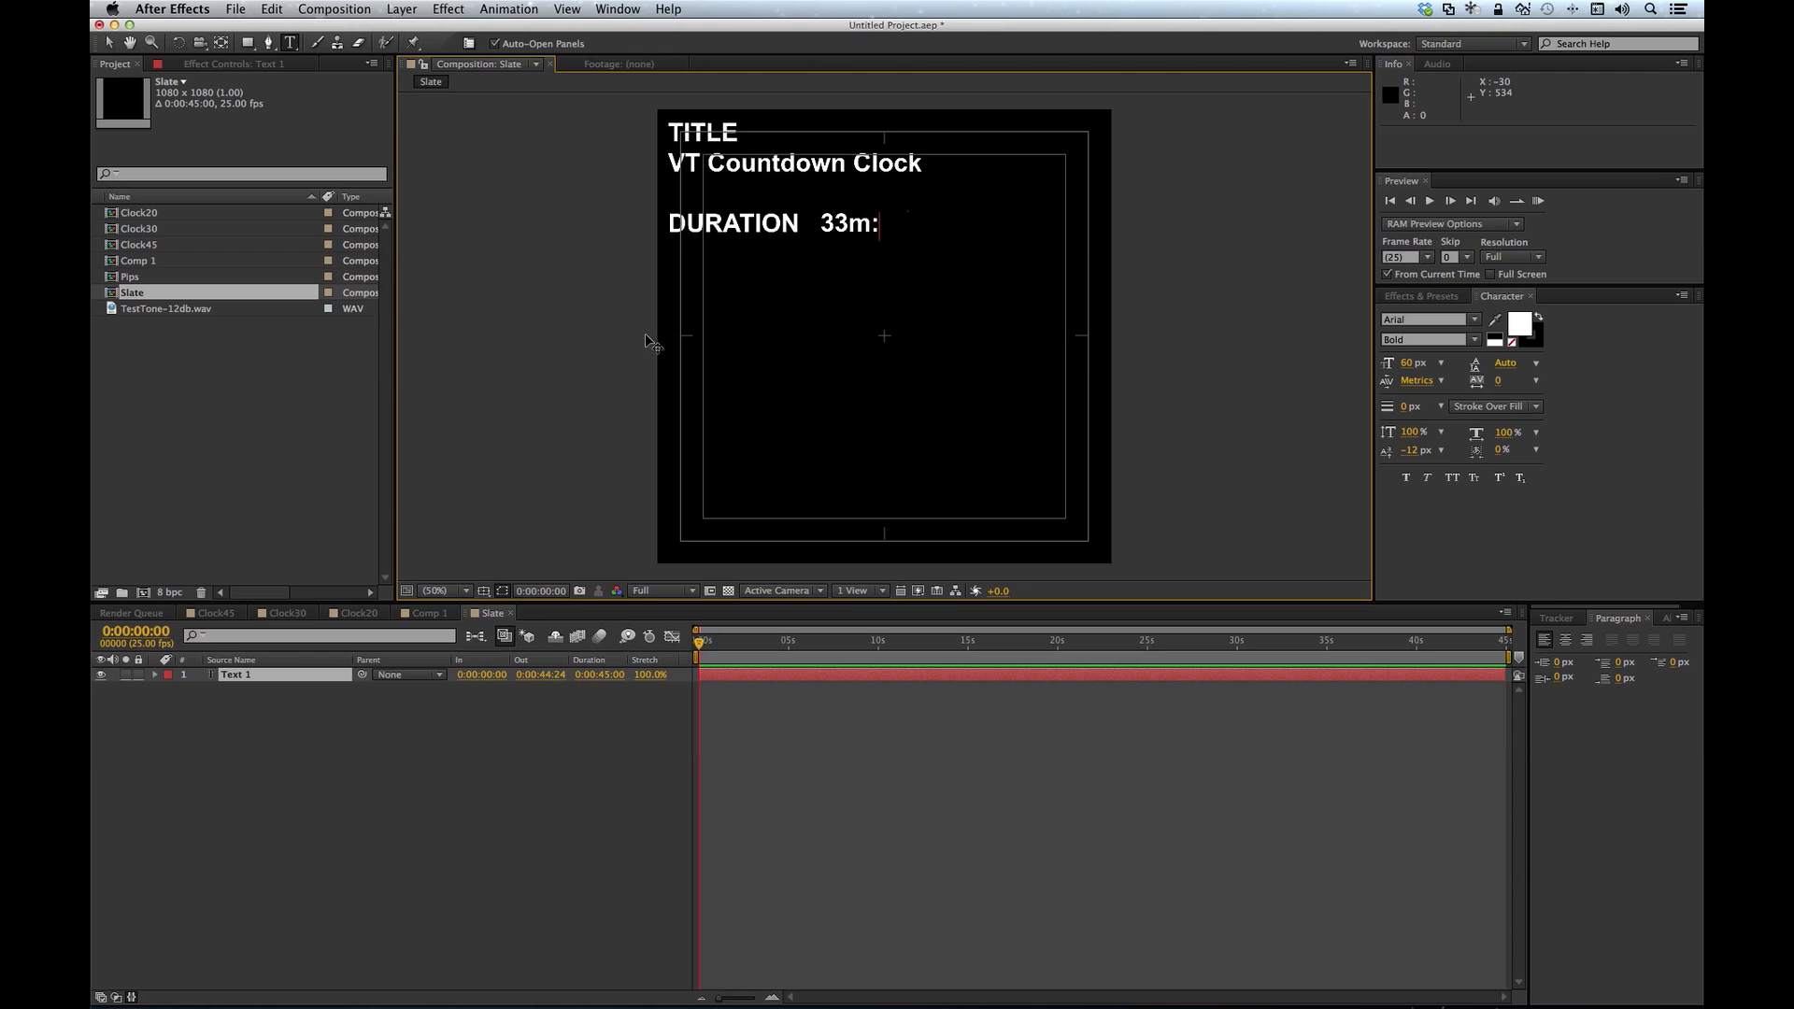
{"action": "type", "text": "32sDATE"}
{"action": "key", "text": "Tab"}
{"action": "type", "text": "20/05/2"}
{"action": "type", "text": "013  "}
Step: Finish the slate text with the lines "YouTube Master", "HD 1080p 25fps 16:9" and "2-Ch Stereo 48Khz"
{"action": "type", "text": "YouTub"}
{"action": "type", "text": "e Master "}
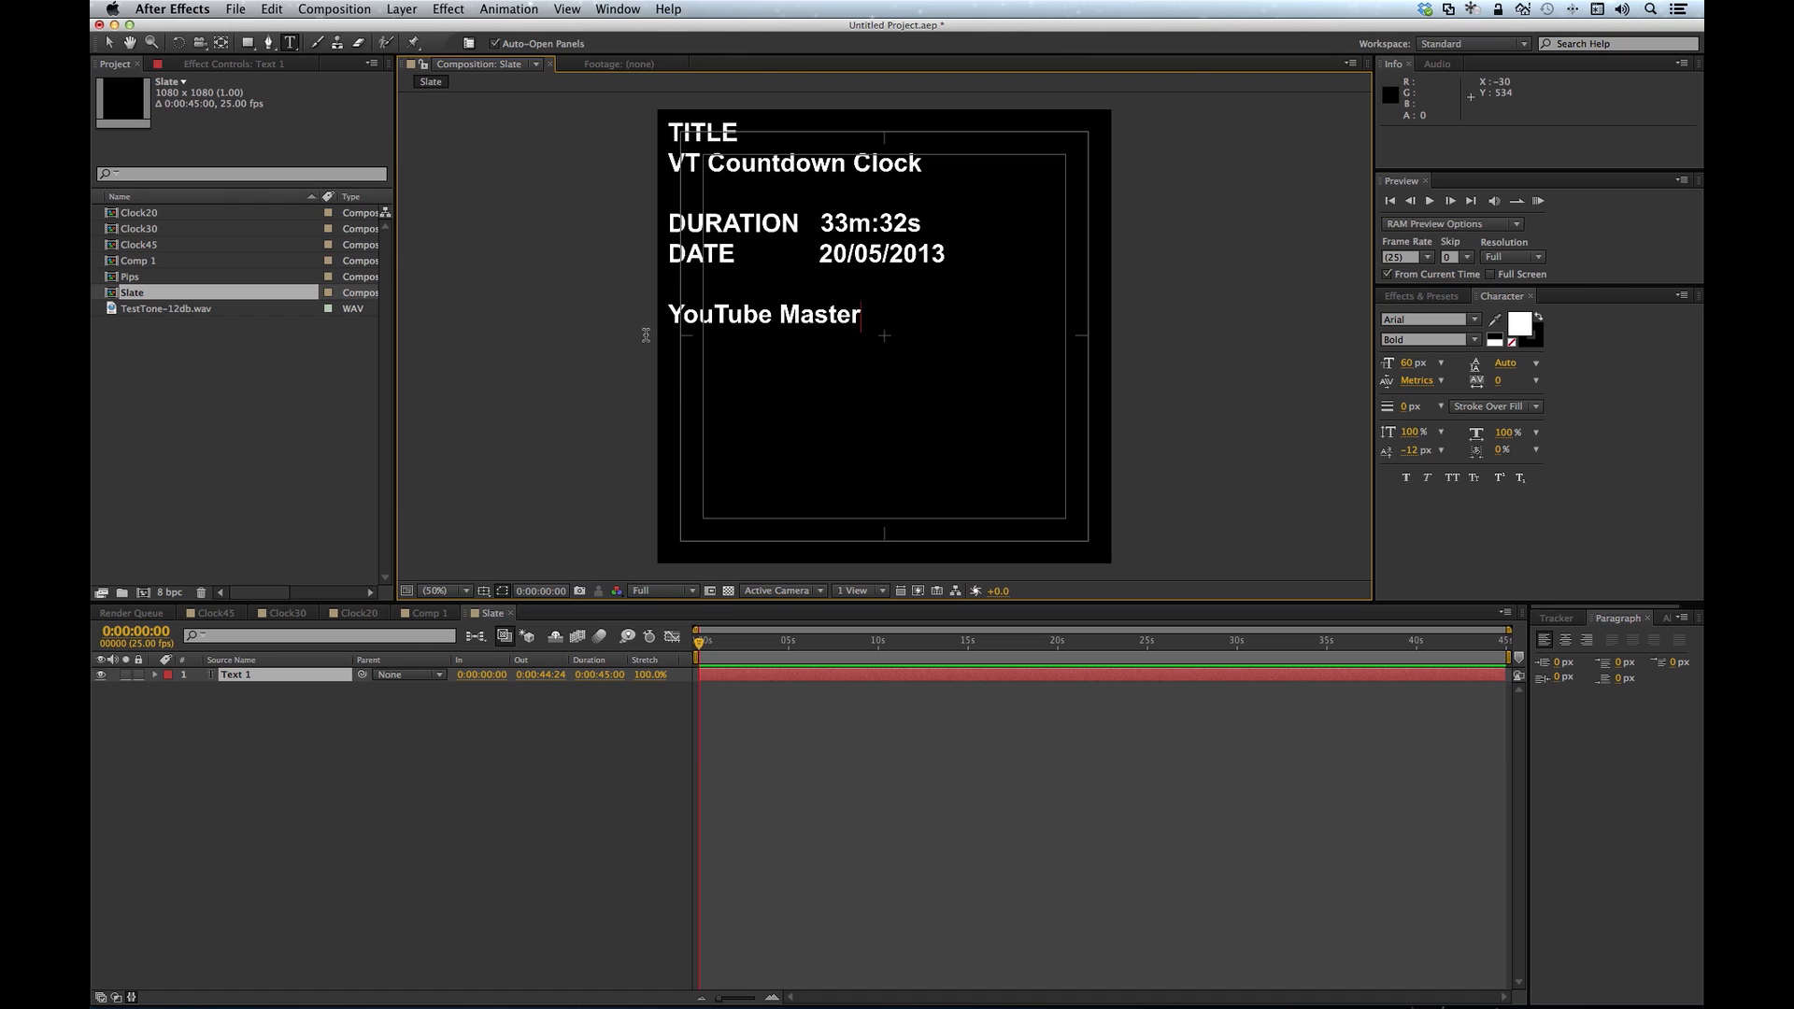
{"action": "type", "text": "H"}
{"action": "type", "text": "1080p 25fps 16:9 2-Ch "}
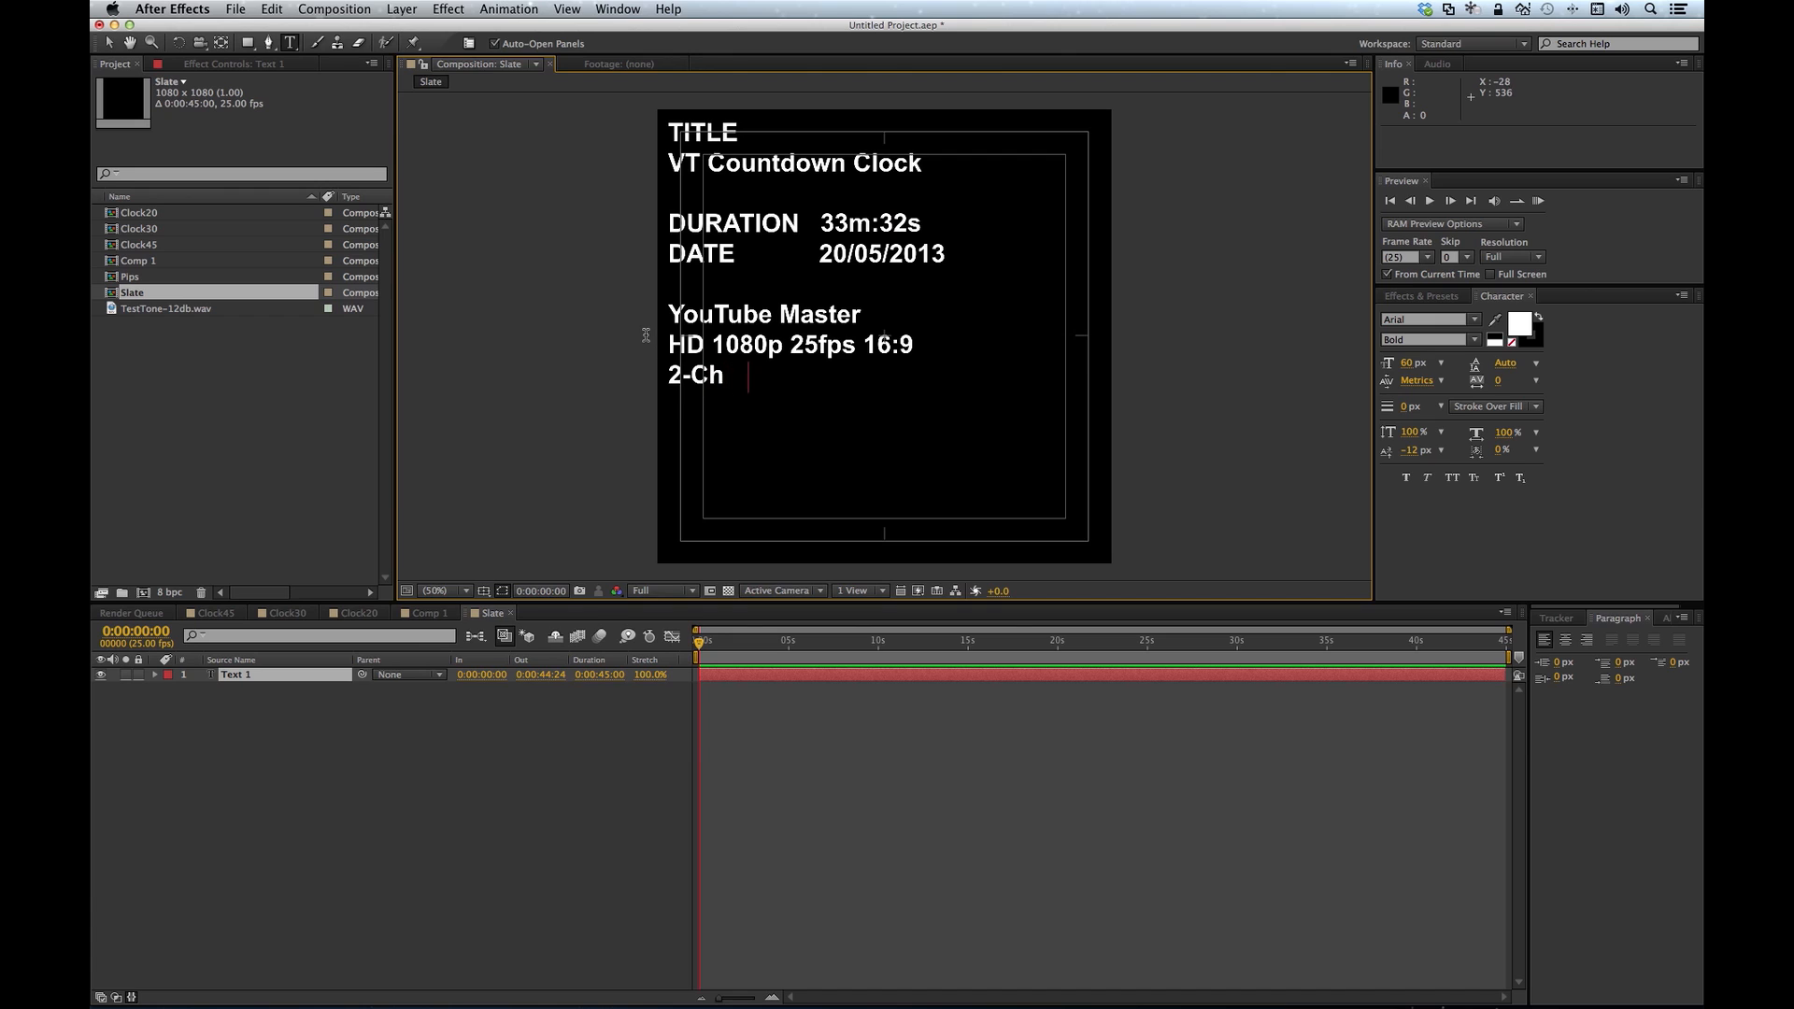
{"action": "type", "text": "Stereo 48Kh"}
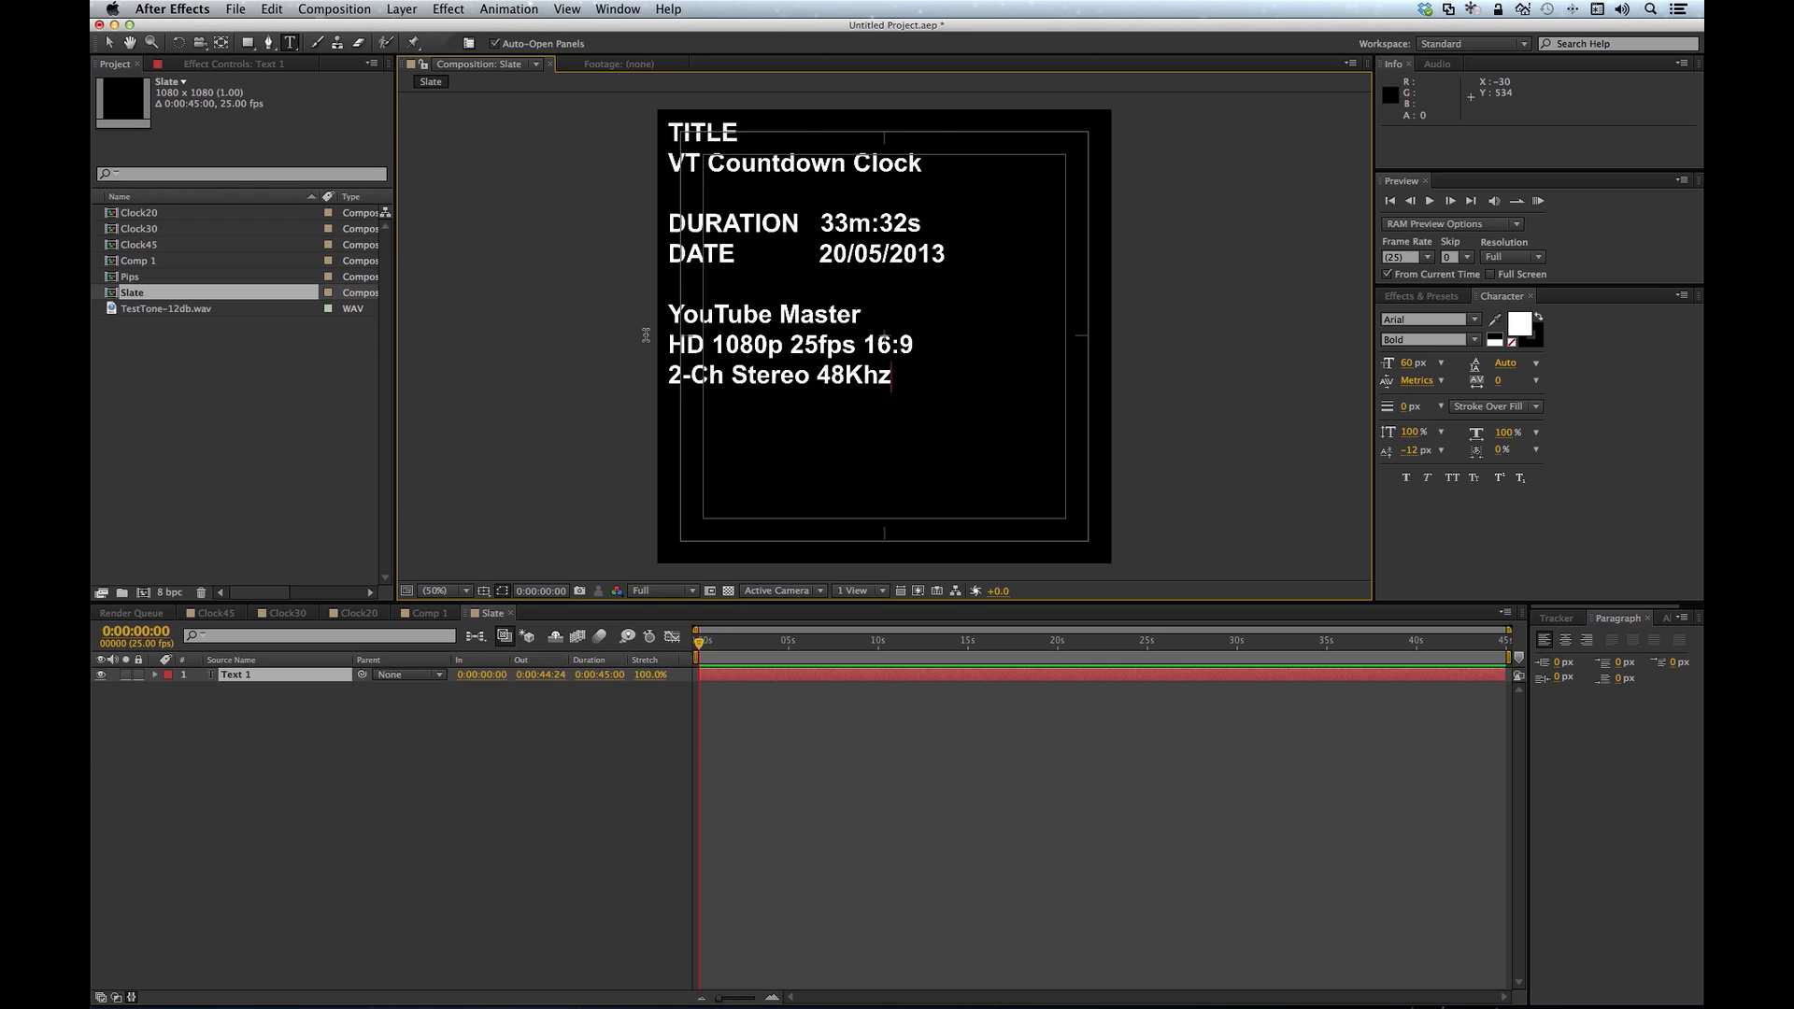
{"action": "key", "text": "KP_Enter"}
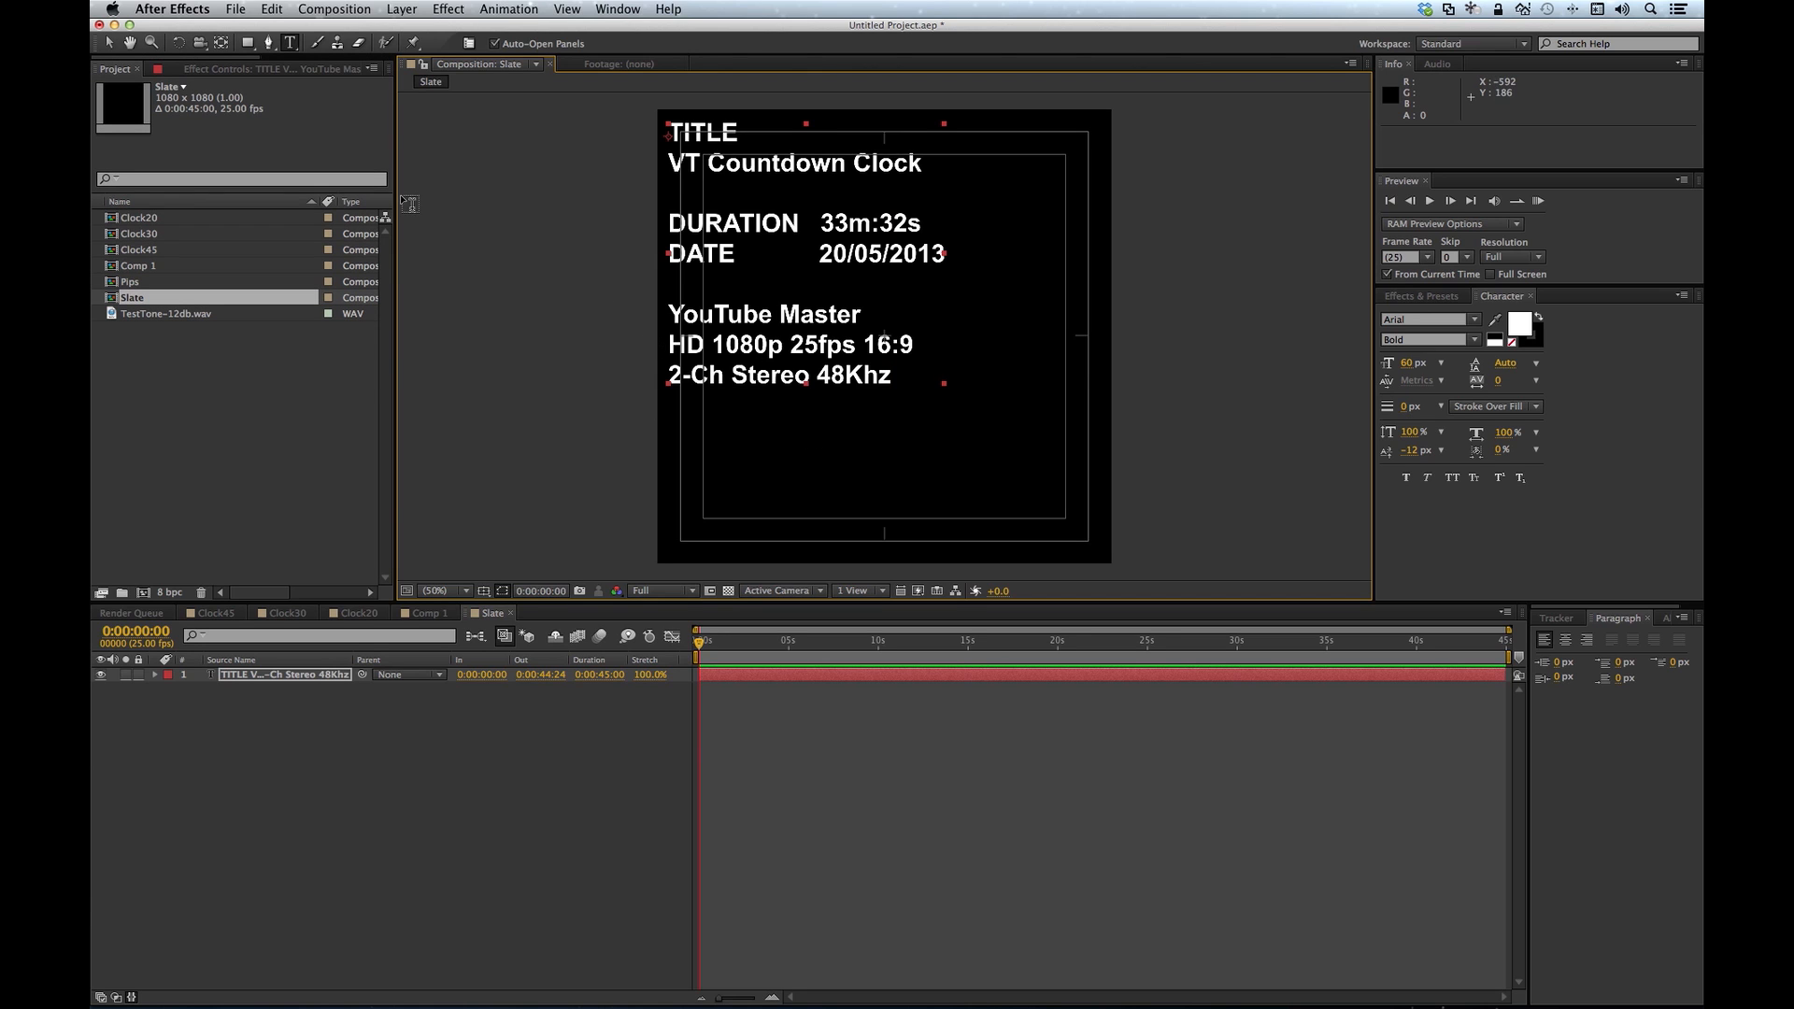
Step: Import MadPanicLogo.png into the Slate composition and place it, scaled down, beneath the slate text at about 142, 860
{"action": "left_click", "coordinate": [236, 9]}
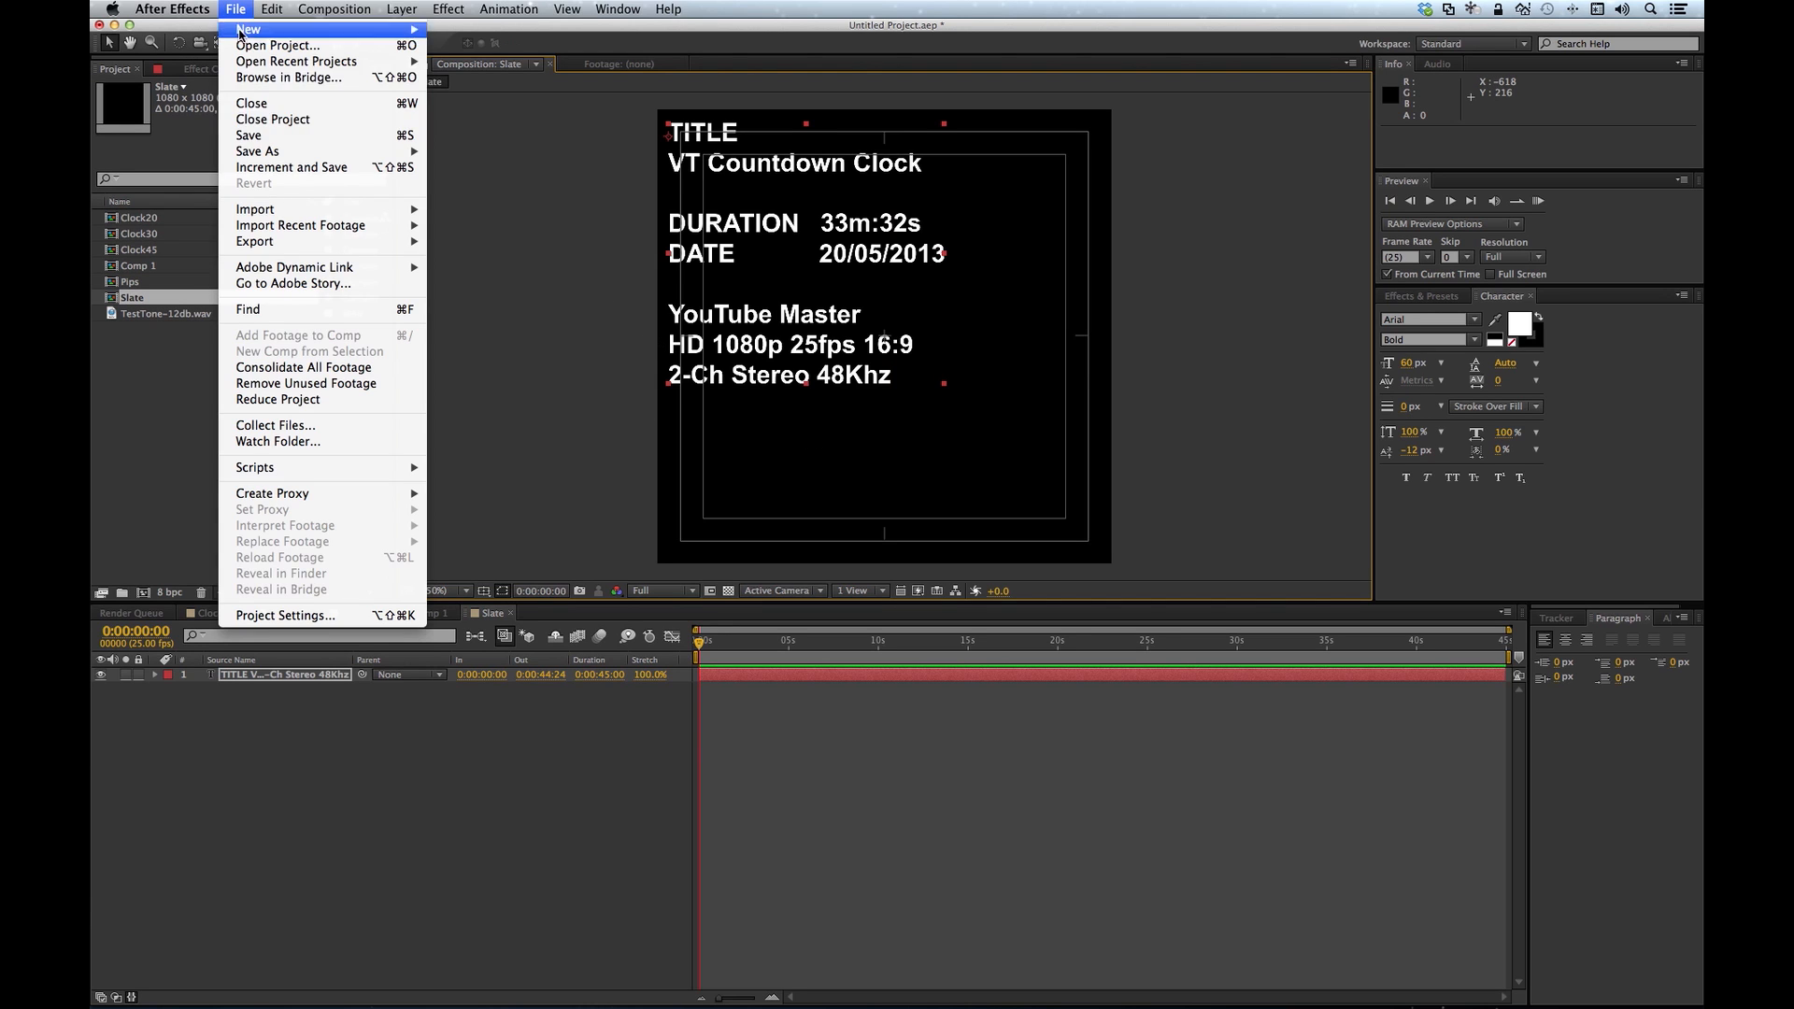
{"action": "left_click", "coordinate": [453, 209]}
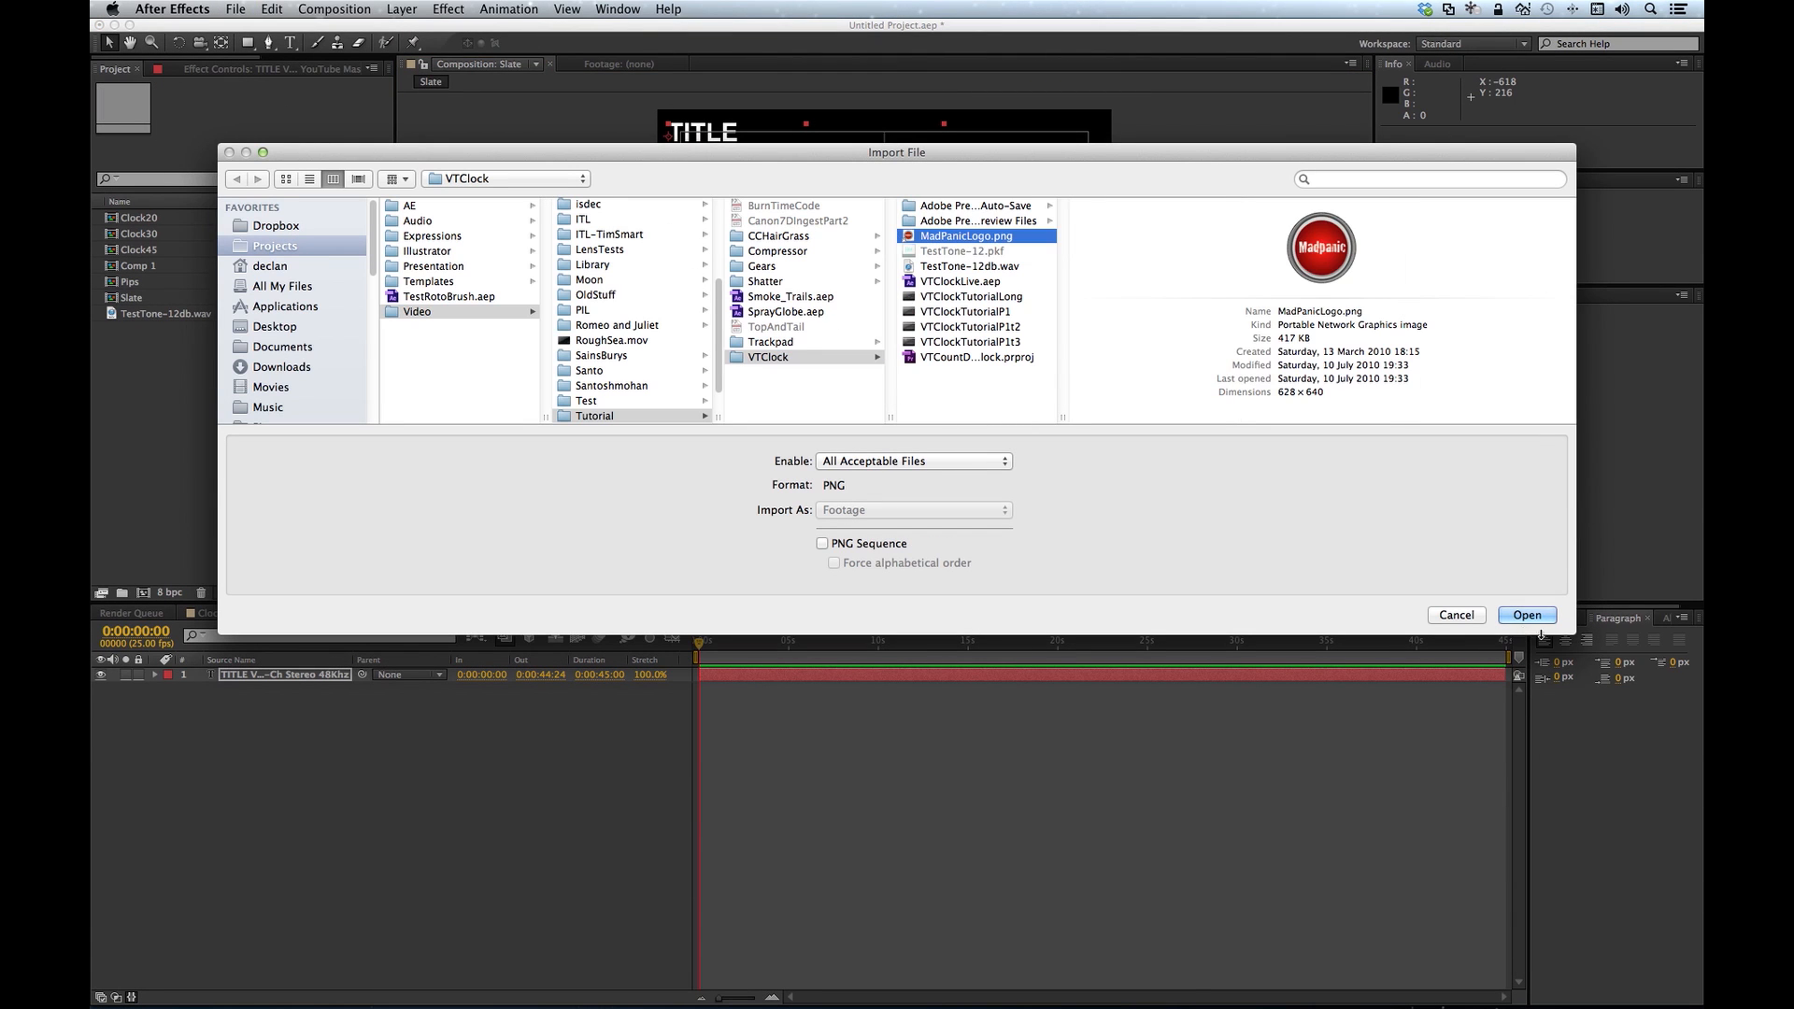
{"action": "left_click", "coordinate": [1533, 616]}
{"action": "left_click_drag", "start_coordinate": [180, 281], "coordinate": [765, 456]}
{"action": "left_click_drag", "start_coordinate": [903, 332], "coordinate": [740, 457]}
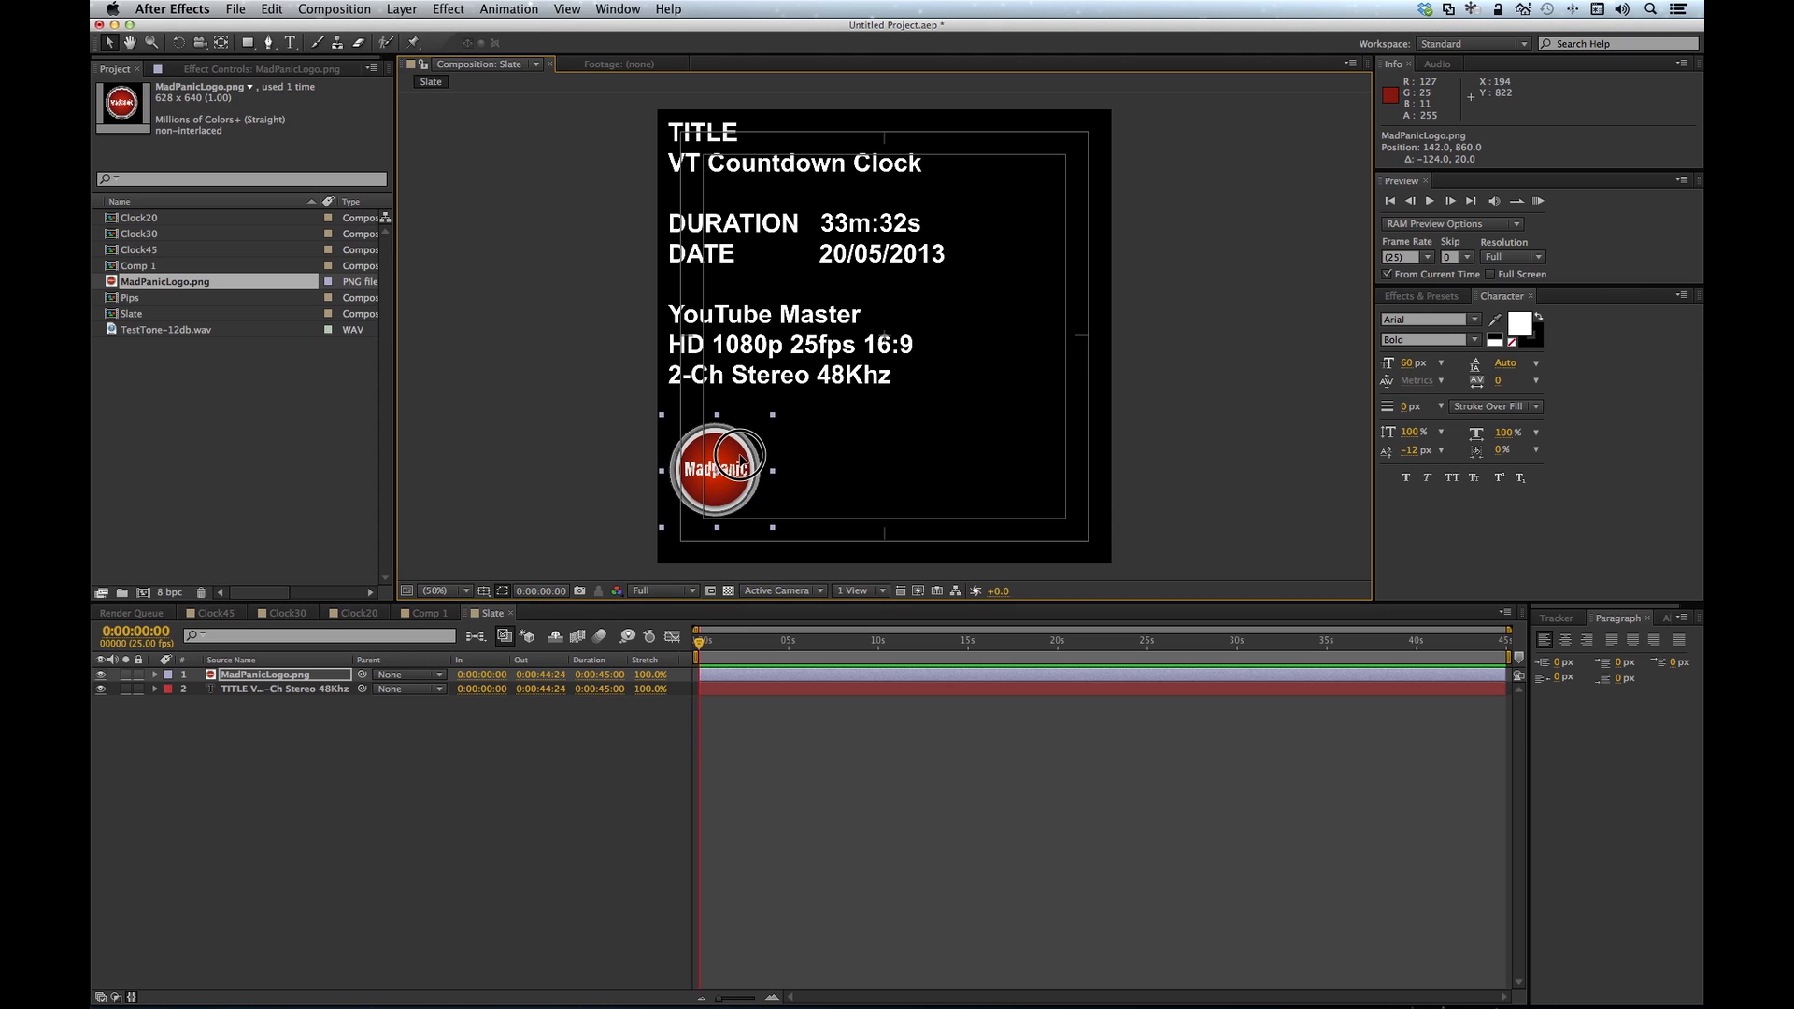
{"action": "left_click", "coordinate": [291, 42]}
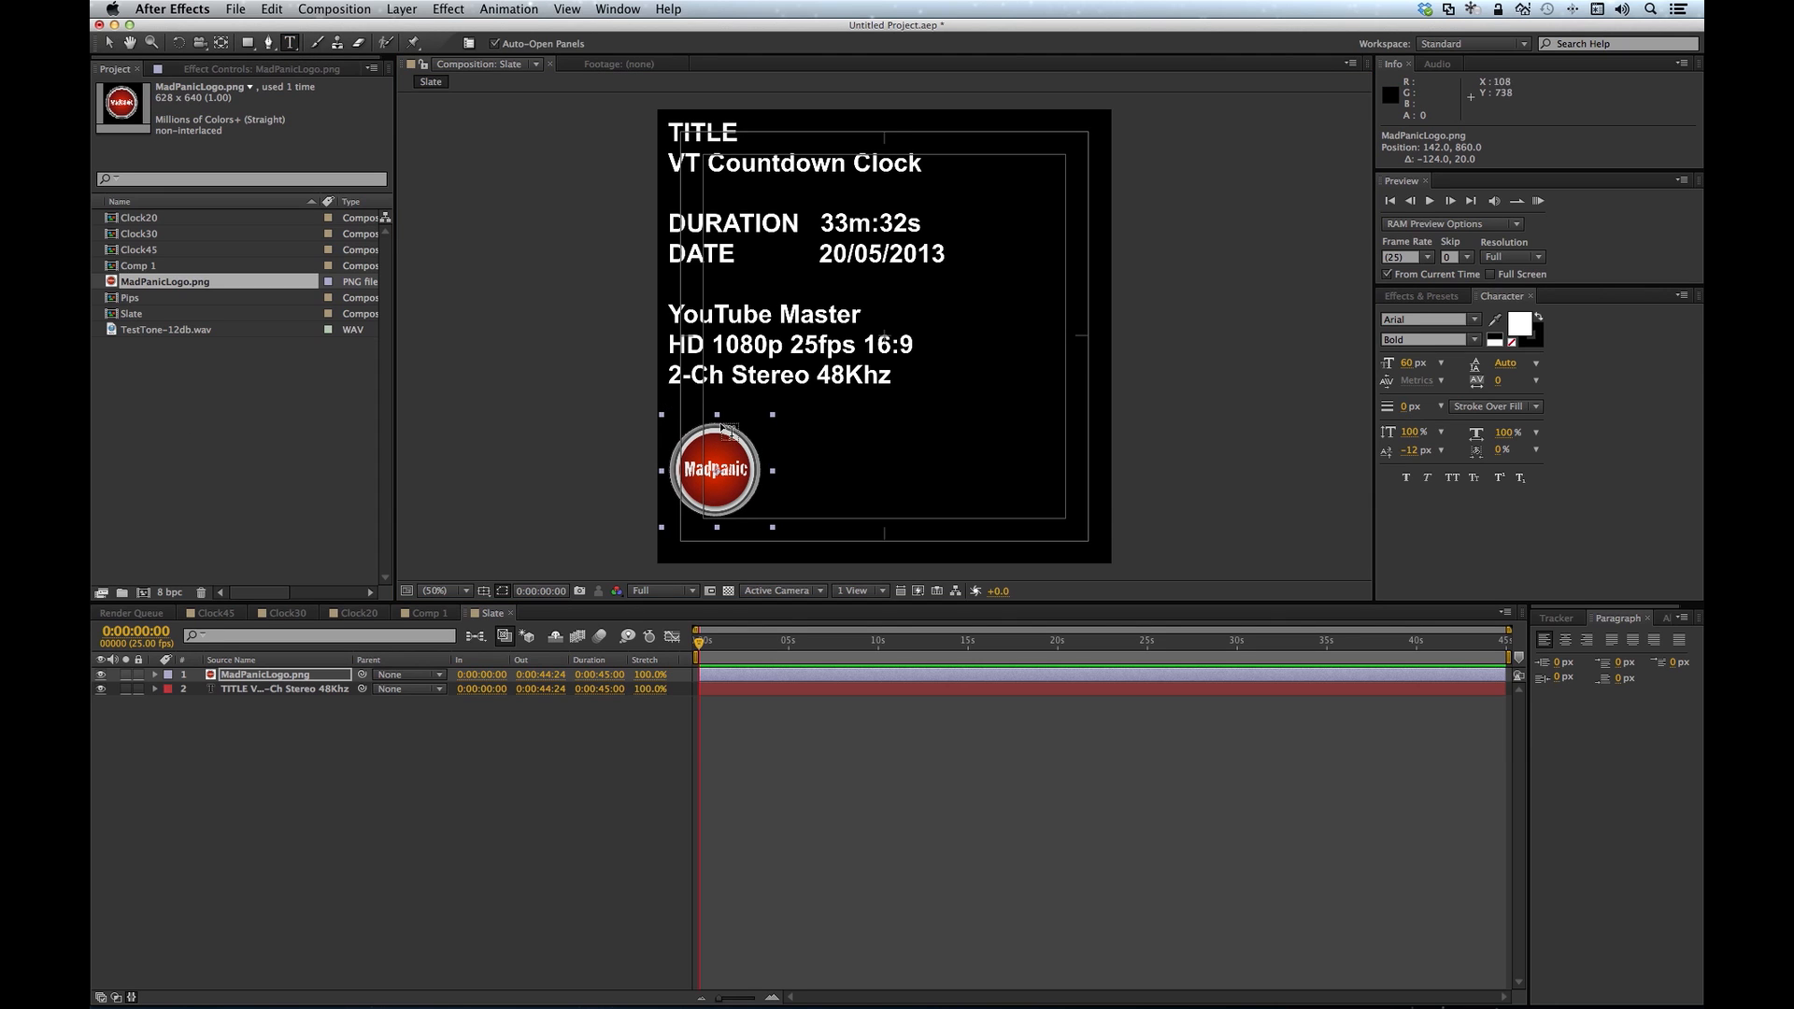
{"action": "left_click", "coordinate": [799, 442]}
{"action": "type", "text": "http://w"}
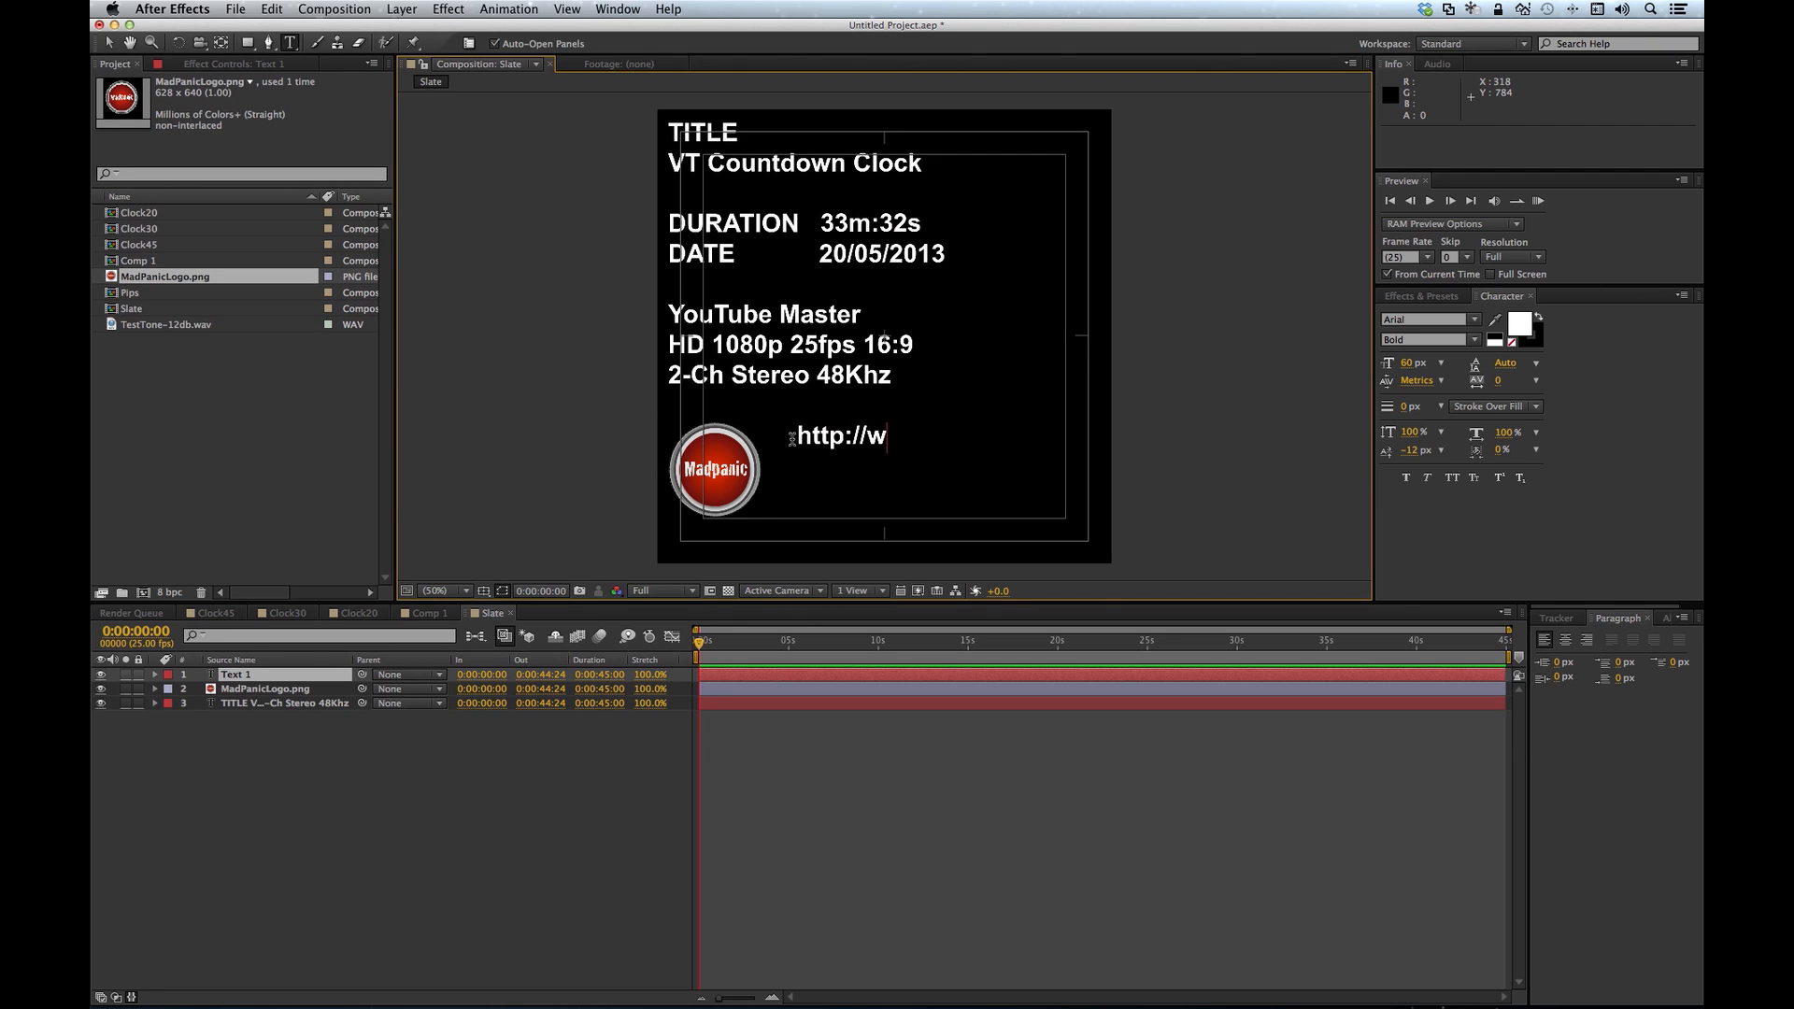
{"action": "type", "text": "ww.madpanic.tv"}
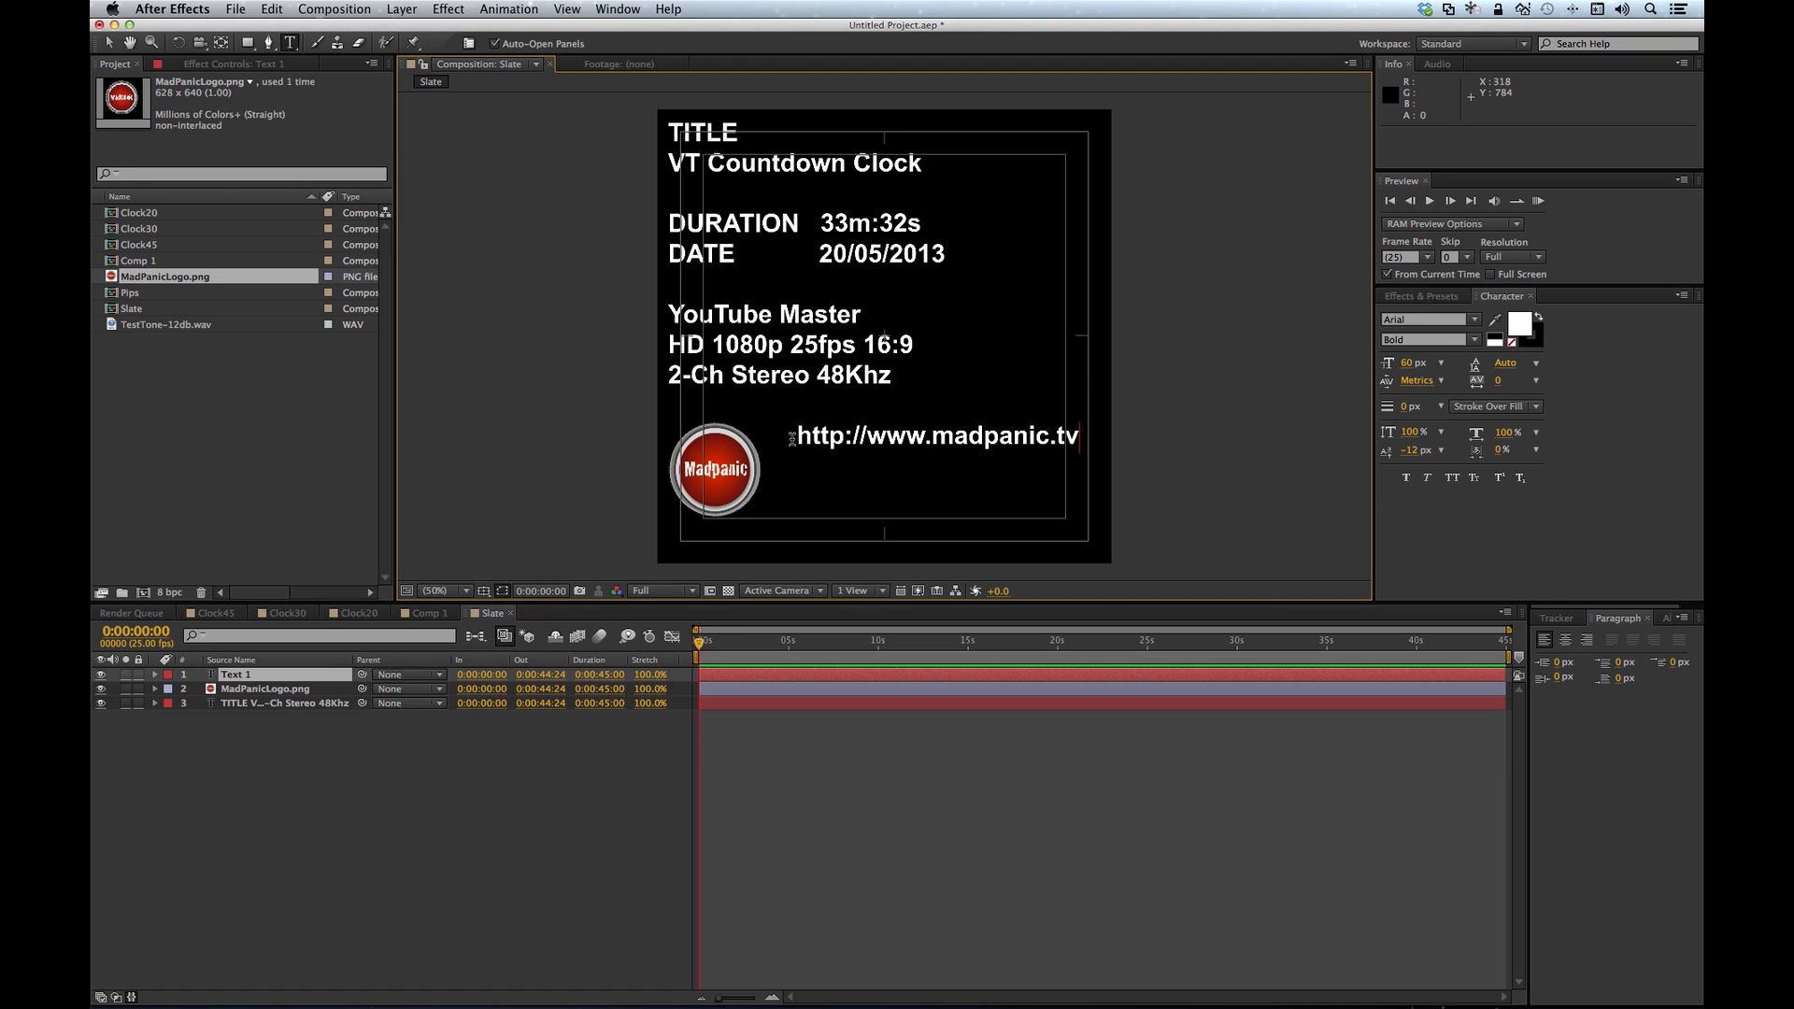
{"action": "key", "text": "KP_Enter"}
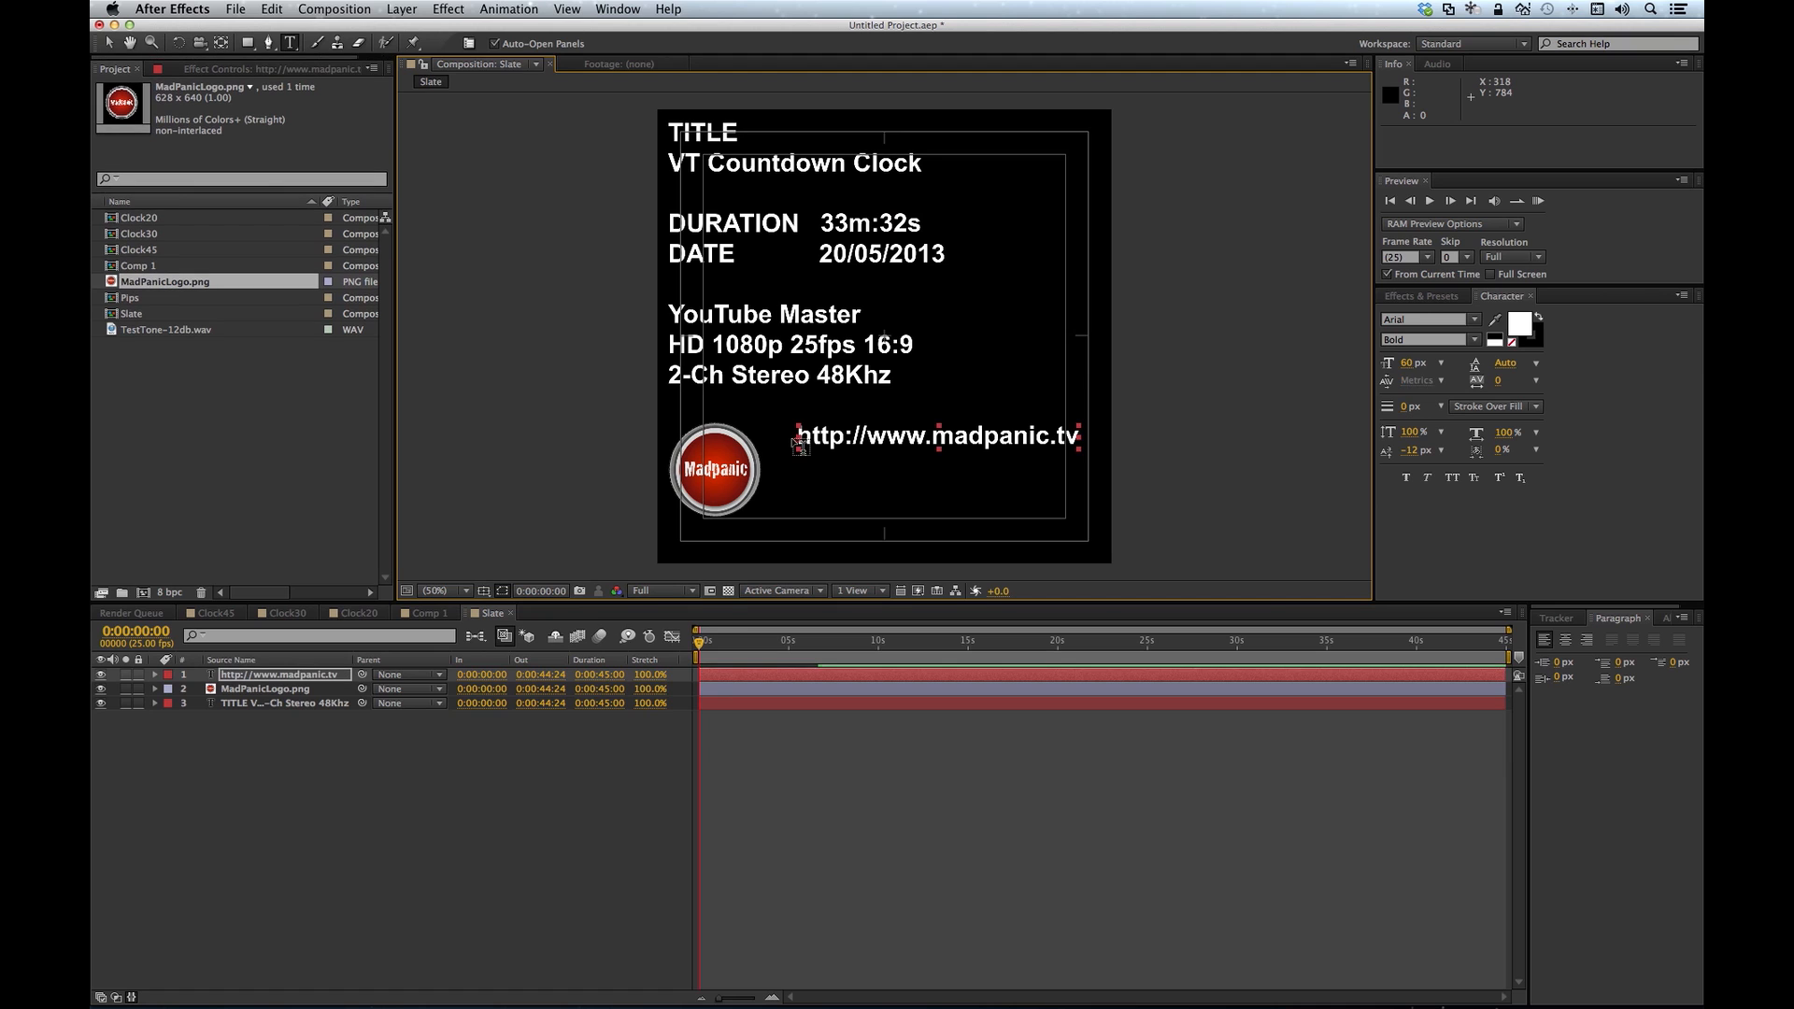
{"action": "key", "text": "v"}
{"action": "left_click_drag", "start_coordinate": [928, 431], "coordinate": [906, 428]}
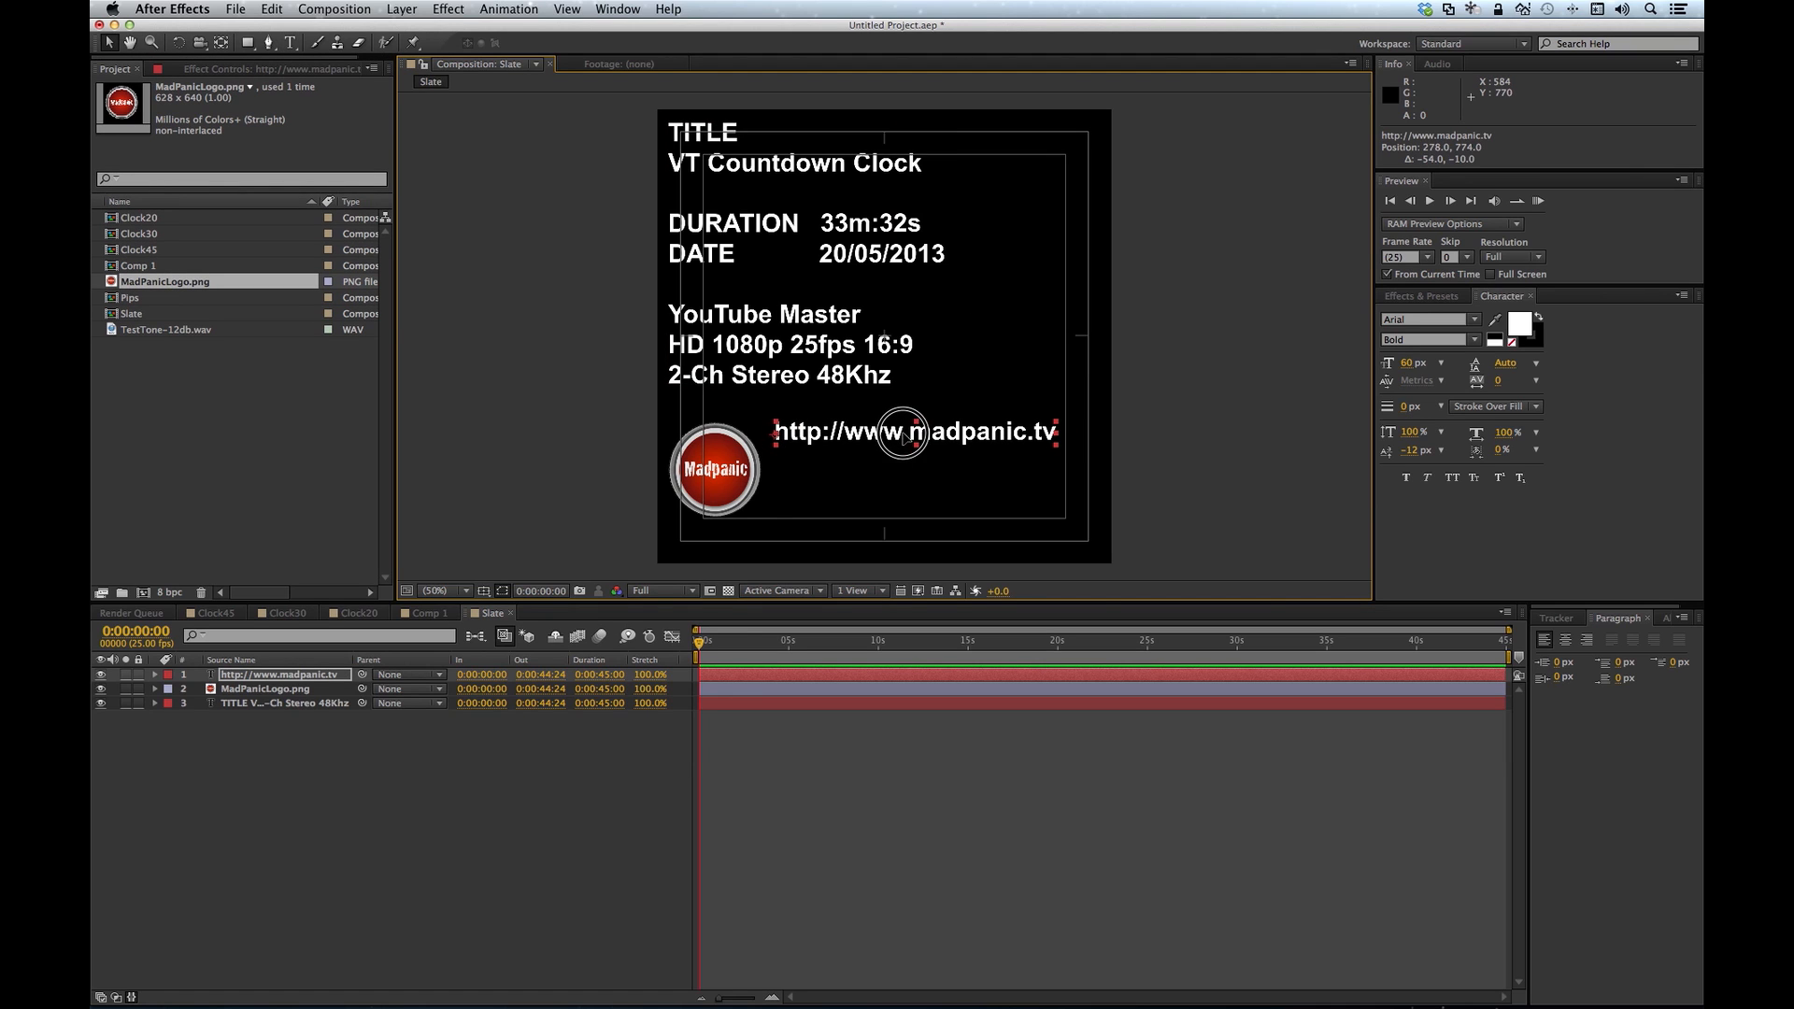
Step: Align the logo and the web address on their vertical centres and move both down about 26 px
{"action": "left_click", "coordinate": [755, 481]}
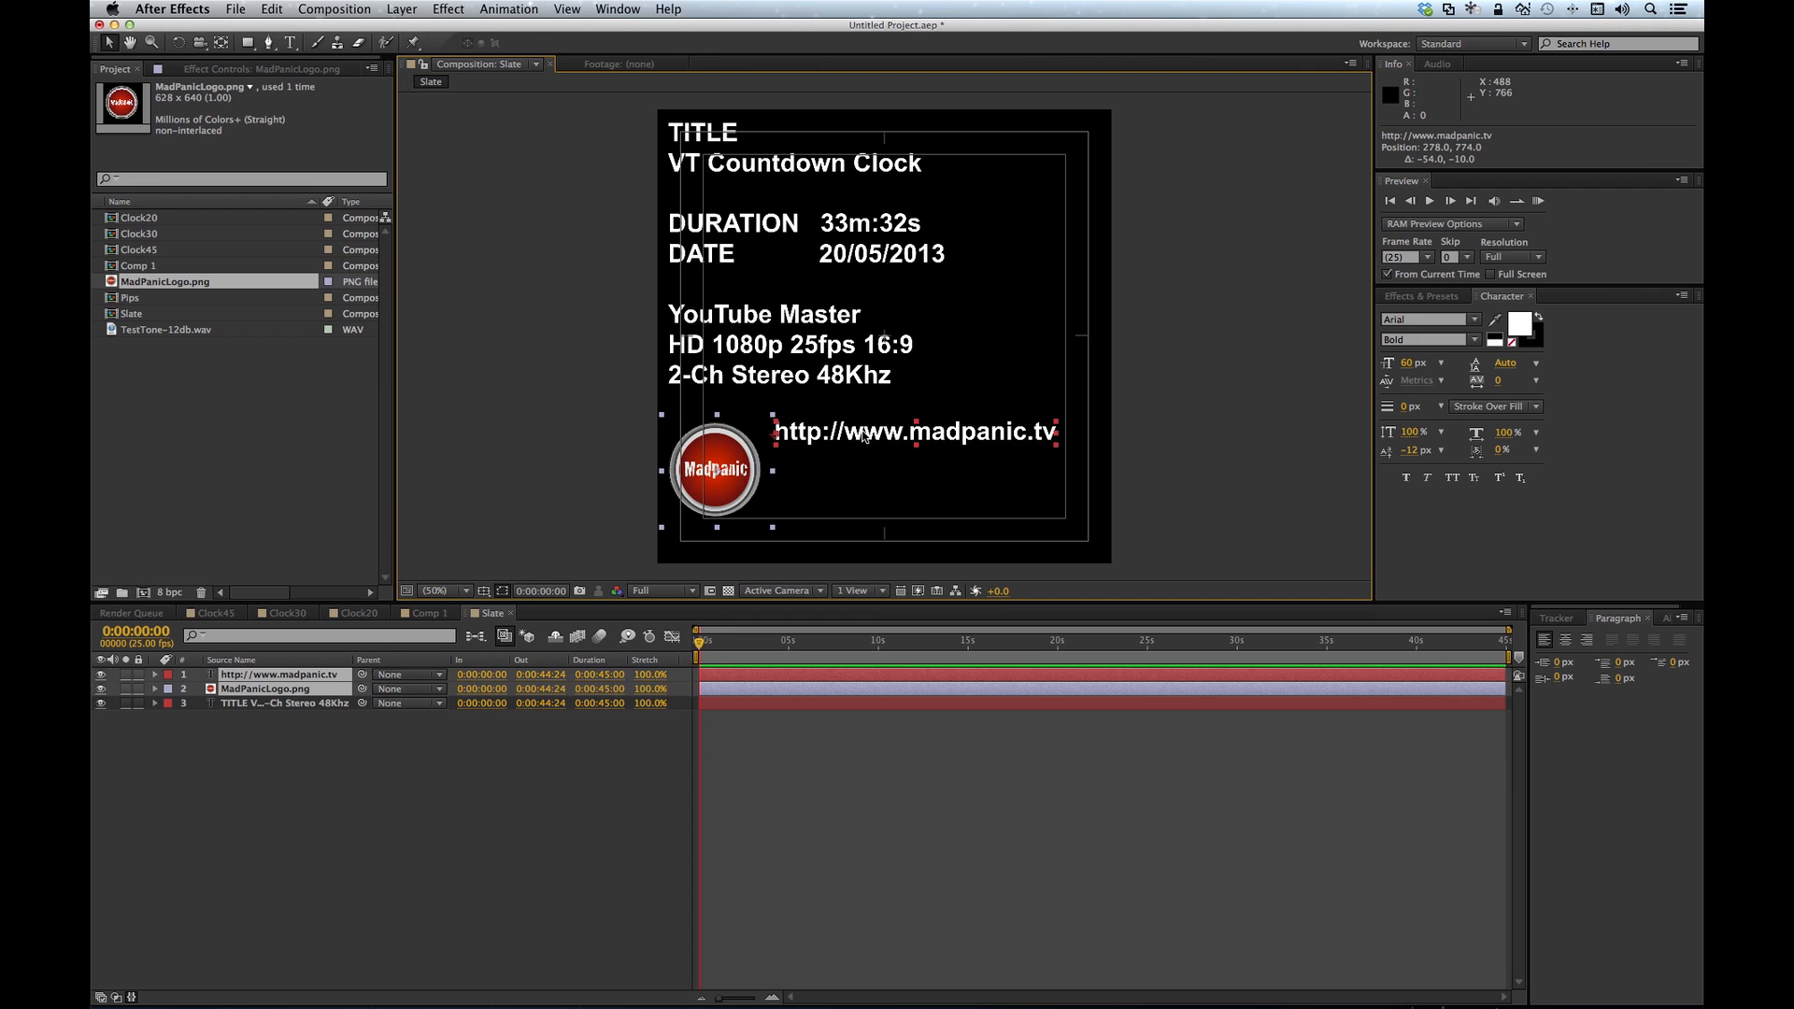
{"action": "left_click", "coordinate": [614, 11]}
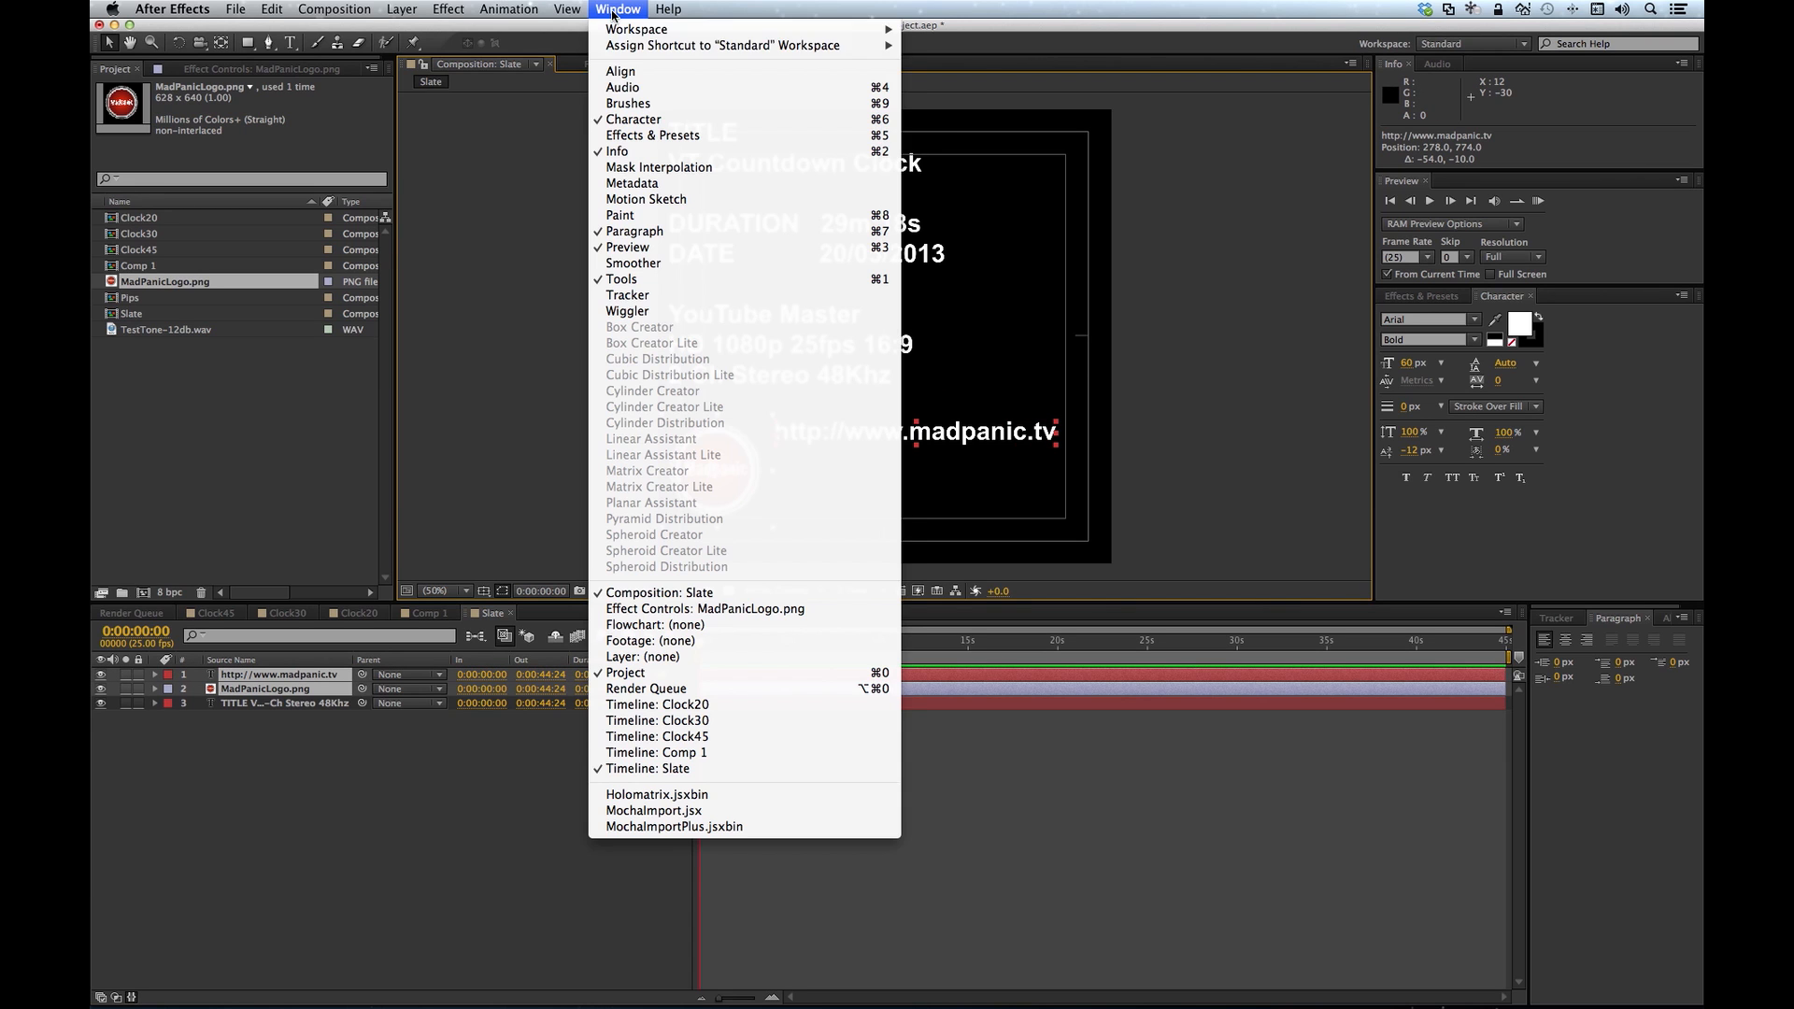
{"action": "left_click", "coordinate": [621, 71]}
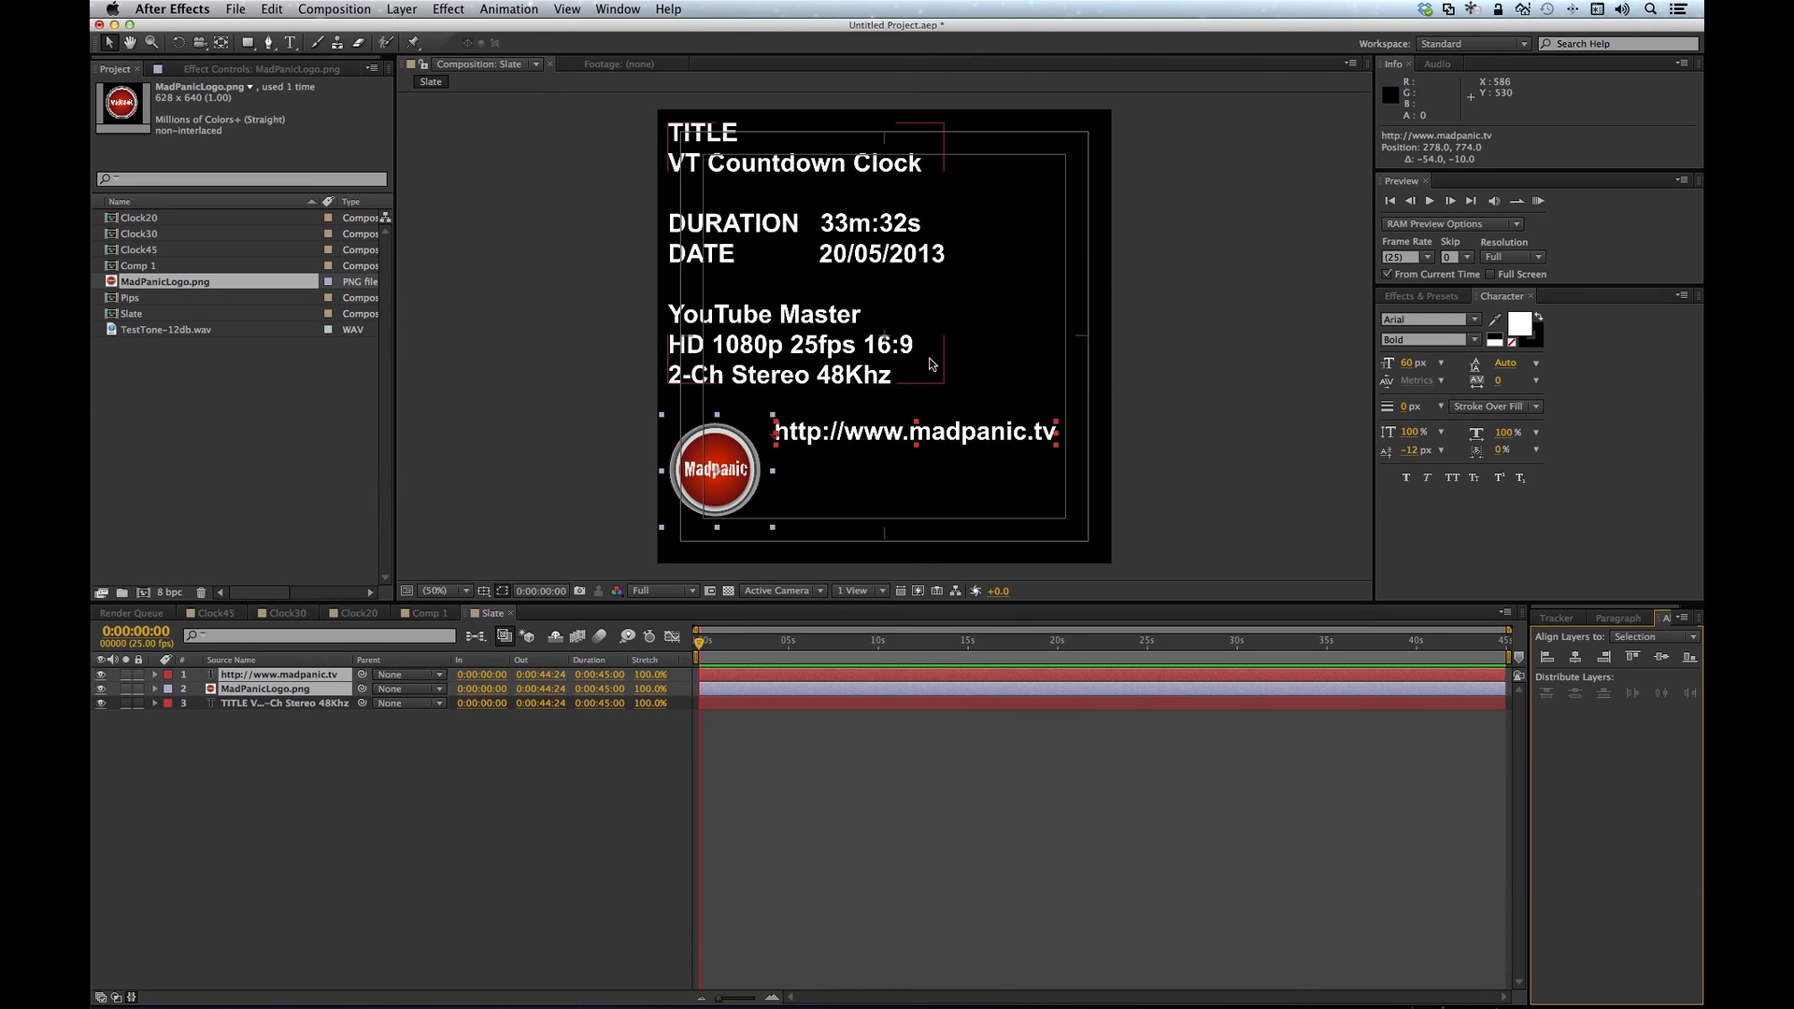
{"action": "left_click", "coordinate": [1661, 658]}
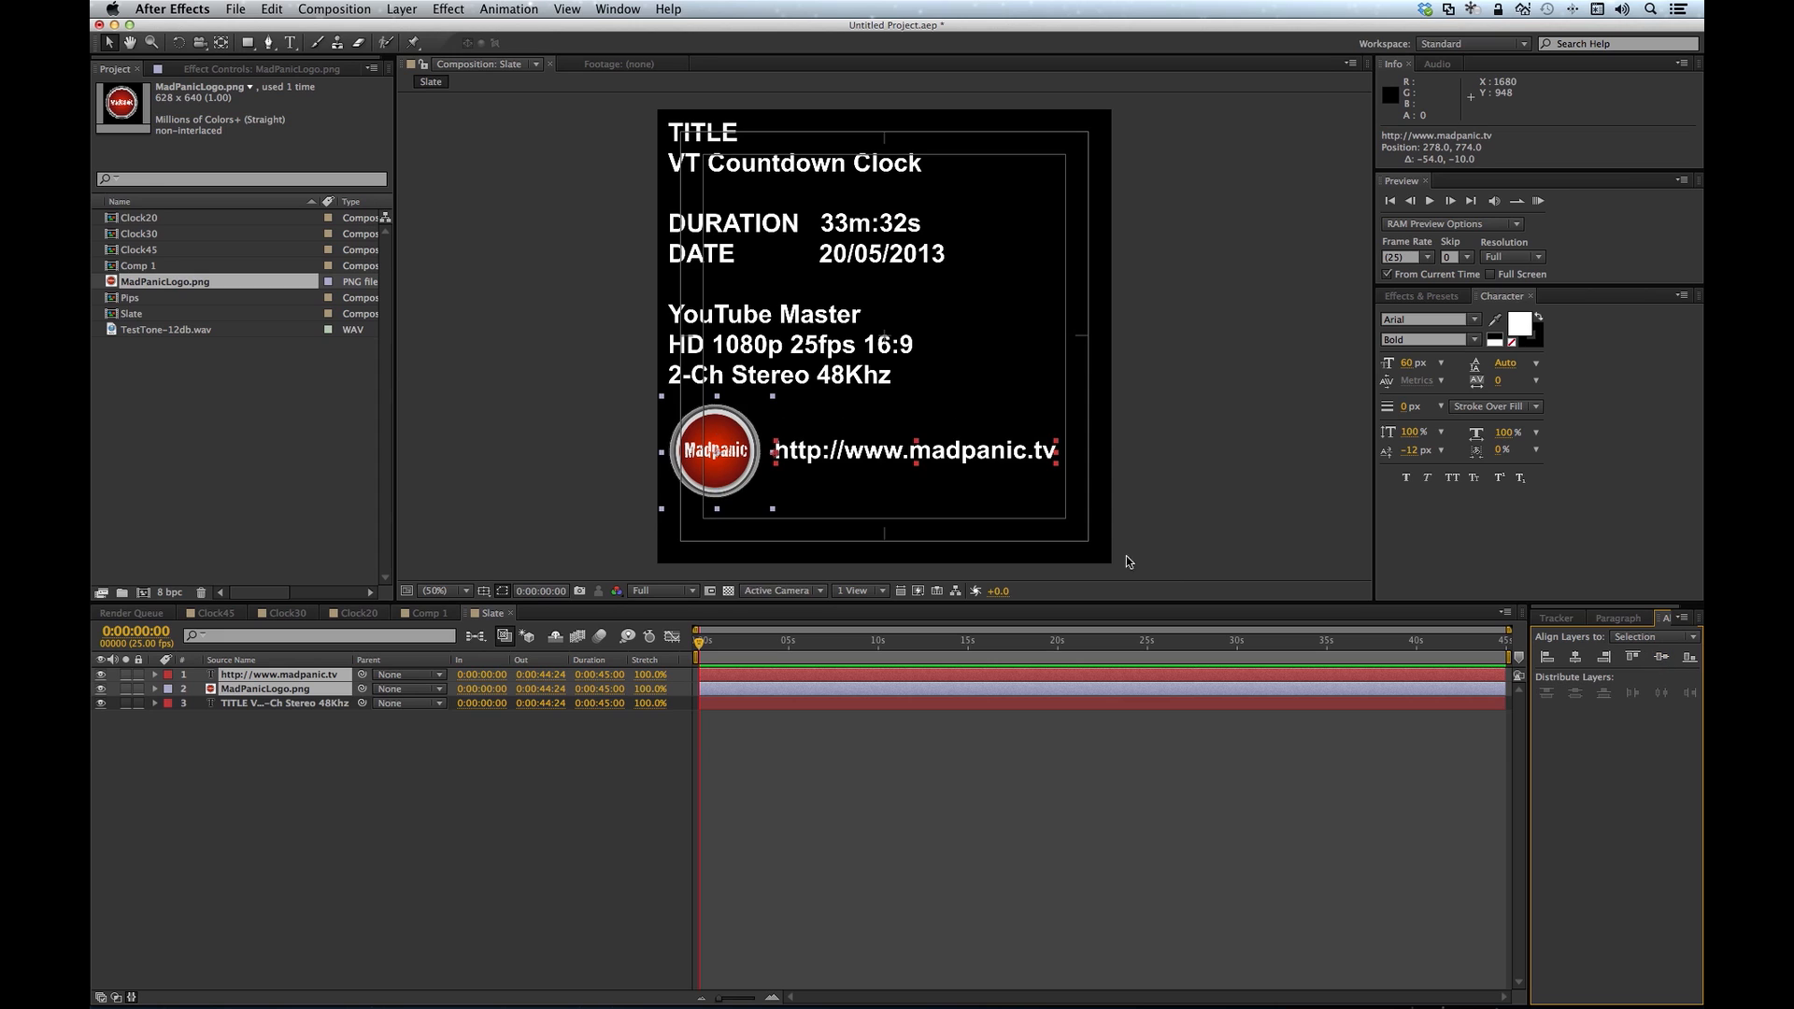
{"action": "left_click_drag", "start_coordinate": [728, 442], "coordinate": [725, 451]}
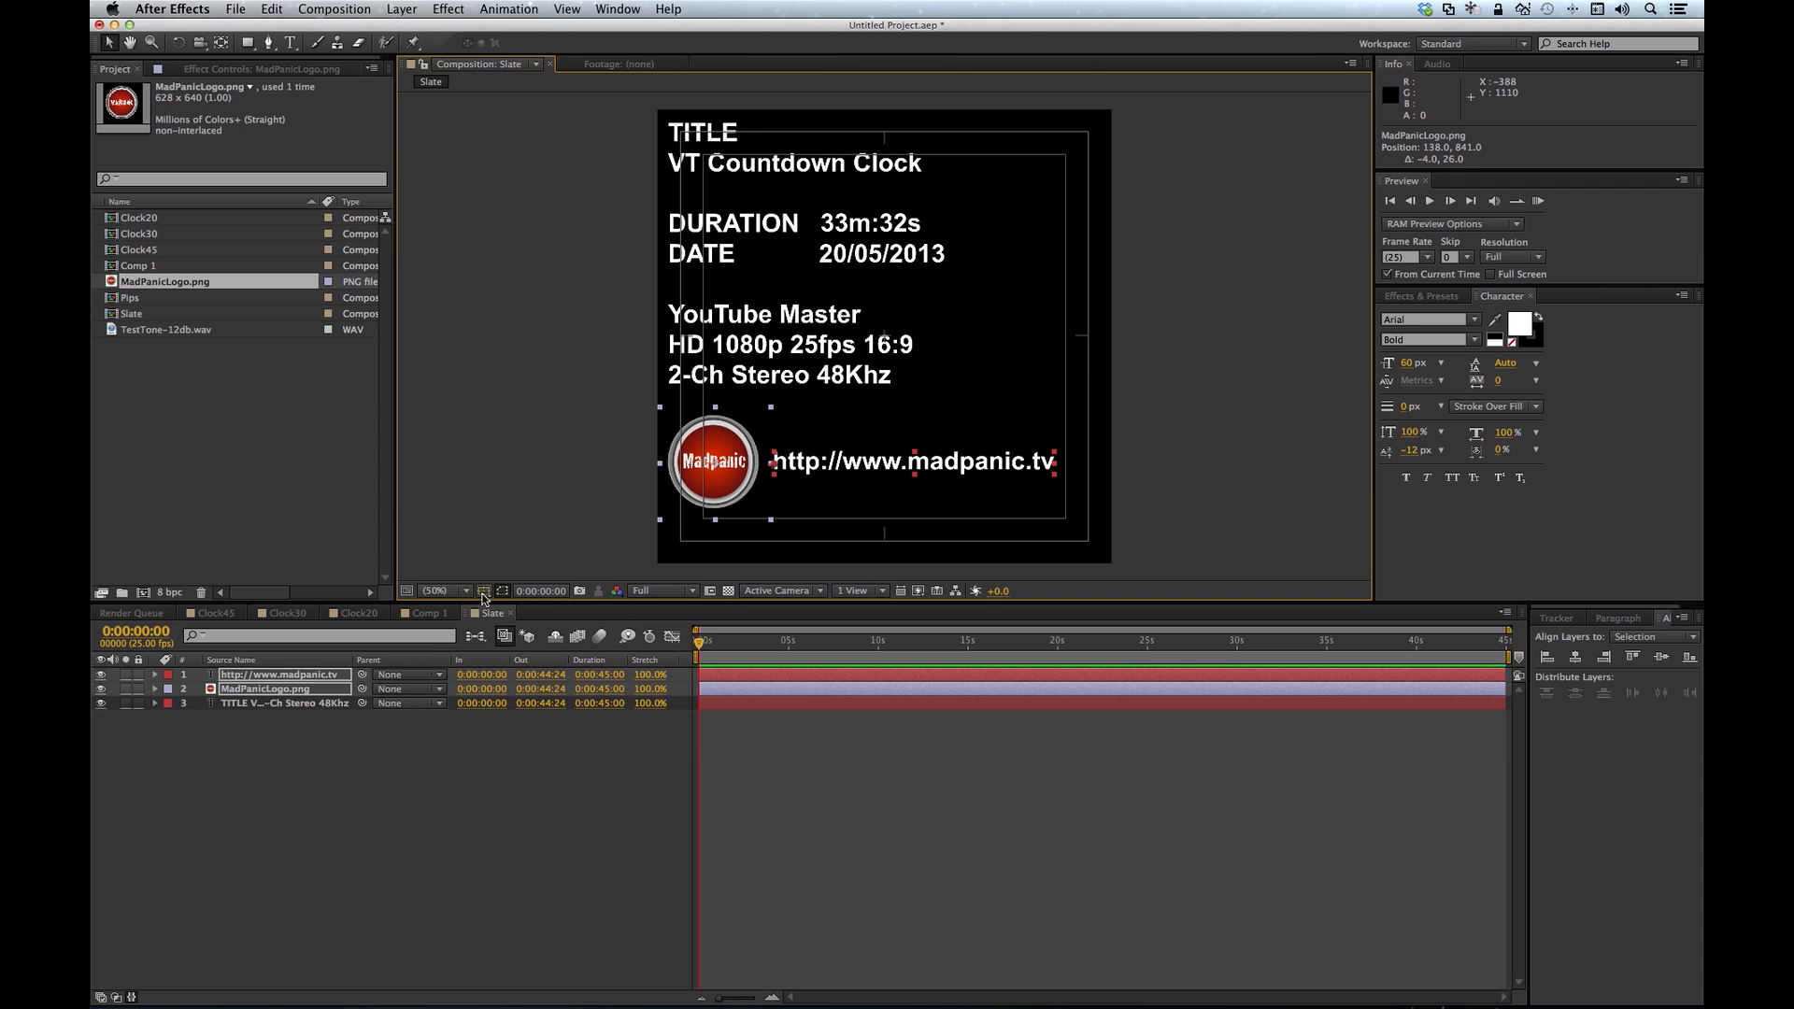
Step: Add the Slate composition to Comp 1 beneath the Pips layer and set its scale to 80%
{"action": "left_click", "coordinate": [444, 614]}
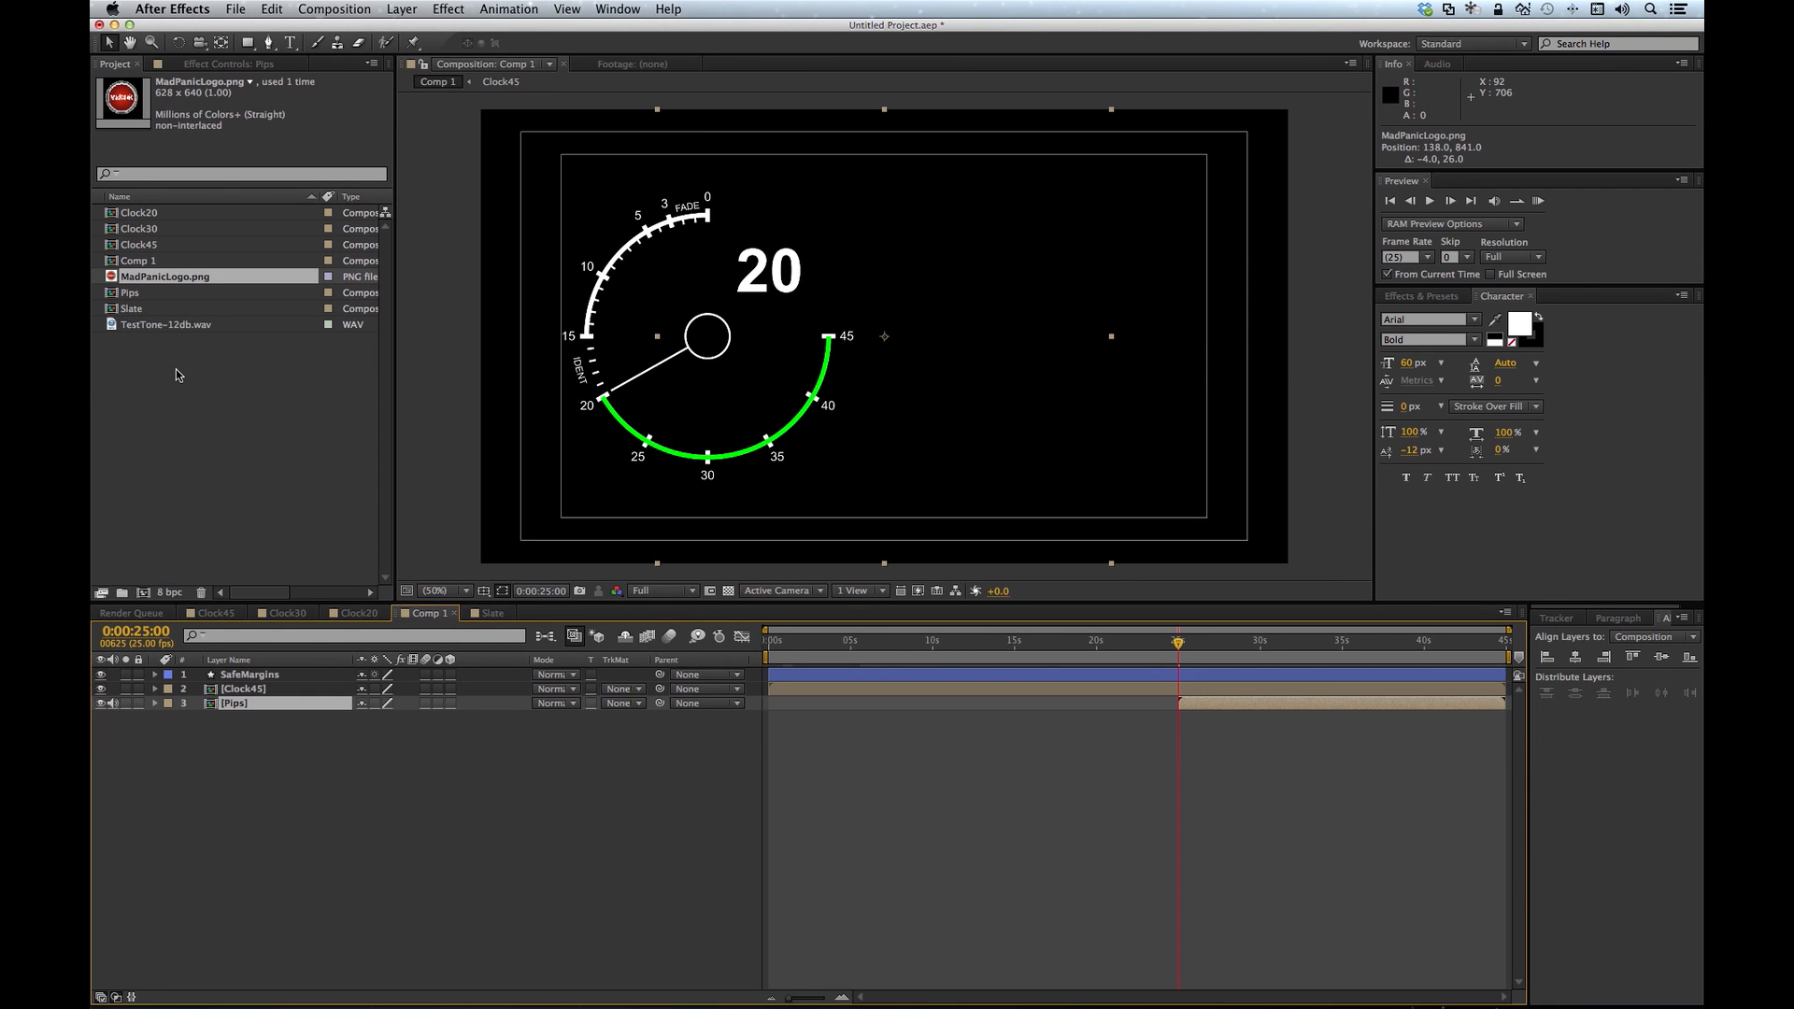
{"action": "left_click_drag", "start_coordinate": [131, 308], "coordinate": [237, 729]}
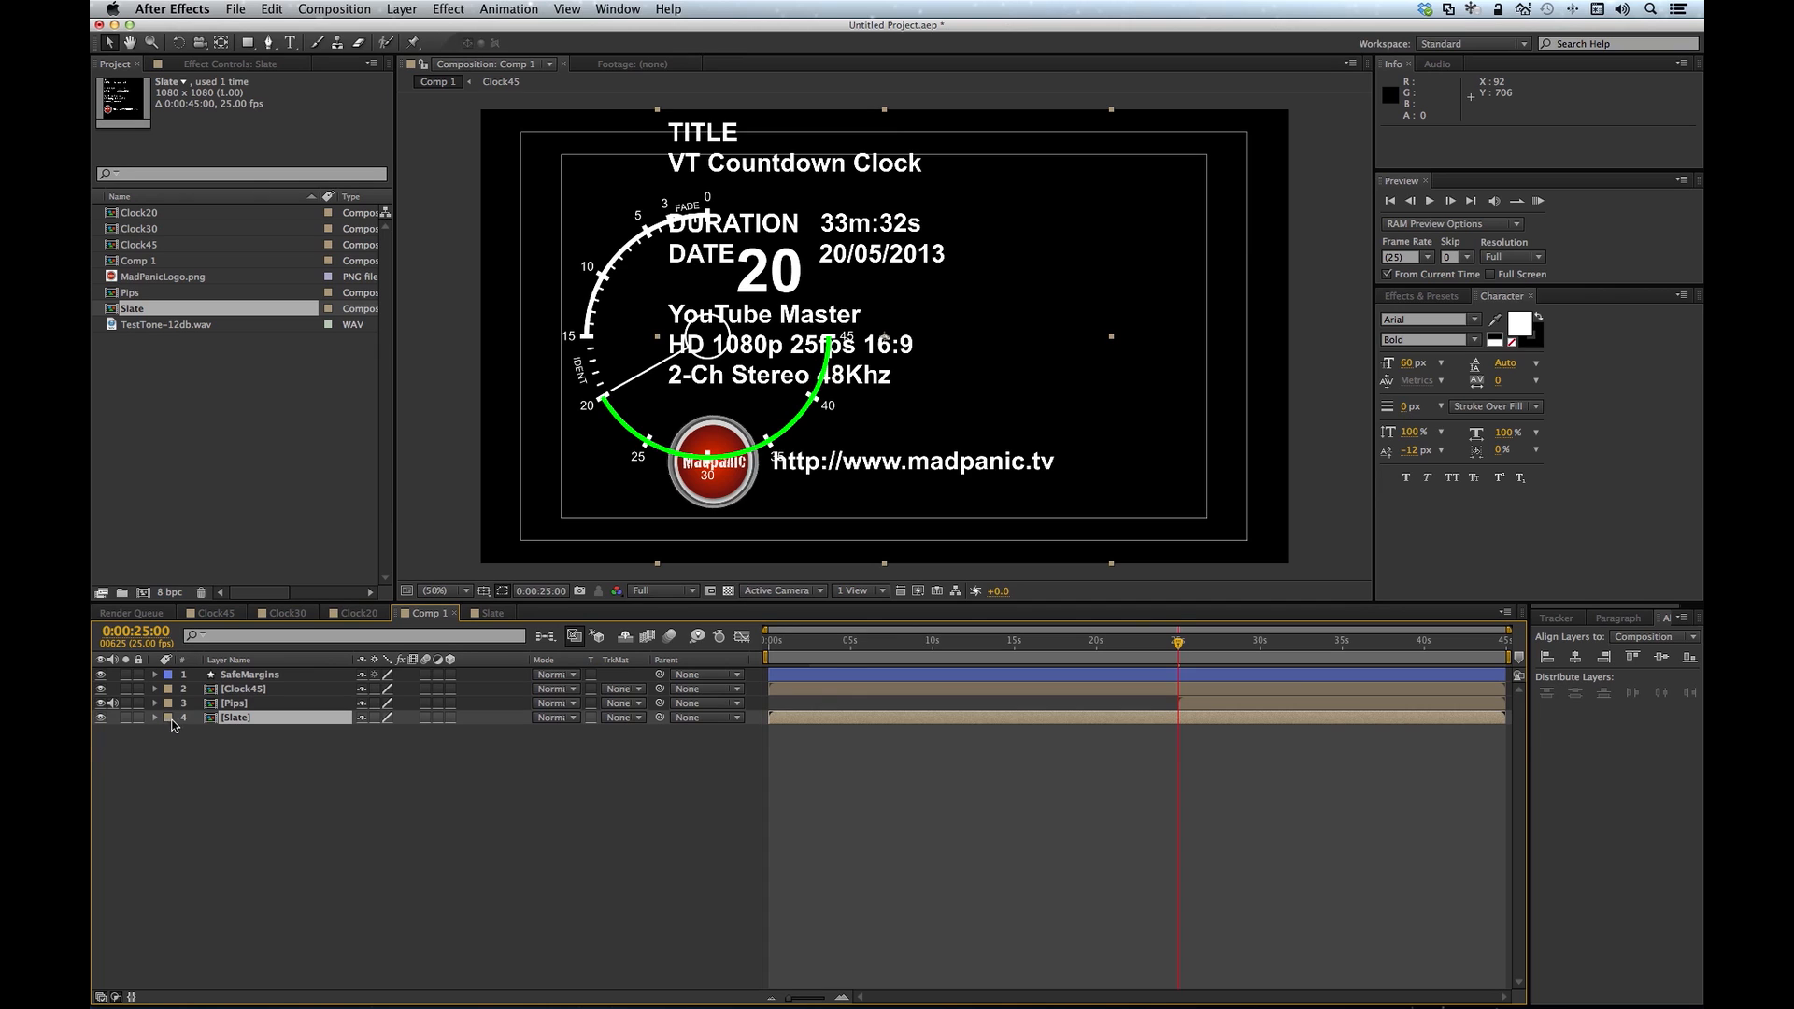
{"action": "left_click", "coordinate": [156, 718]}
{"action": "left_click", "coordinate": [170, 733]}
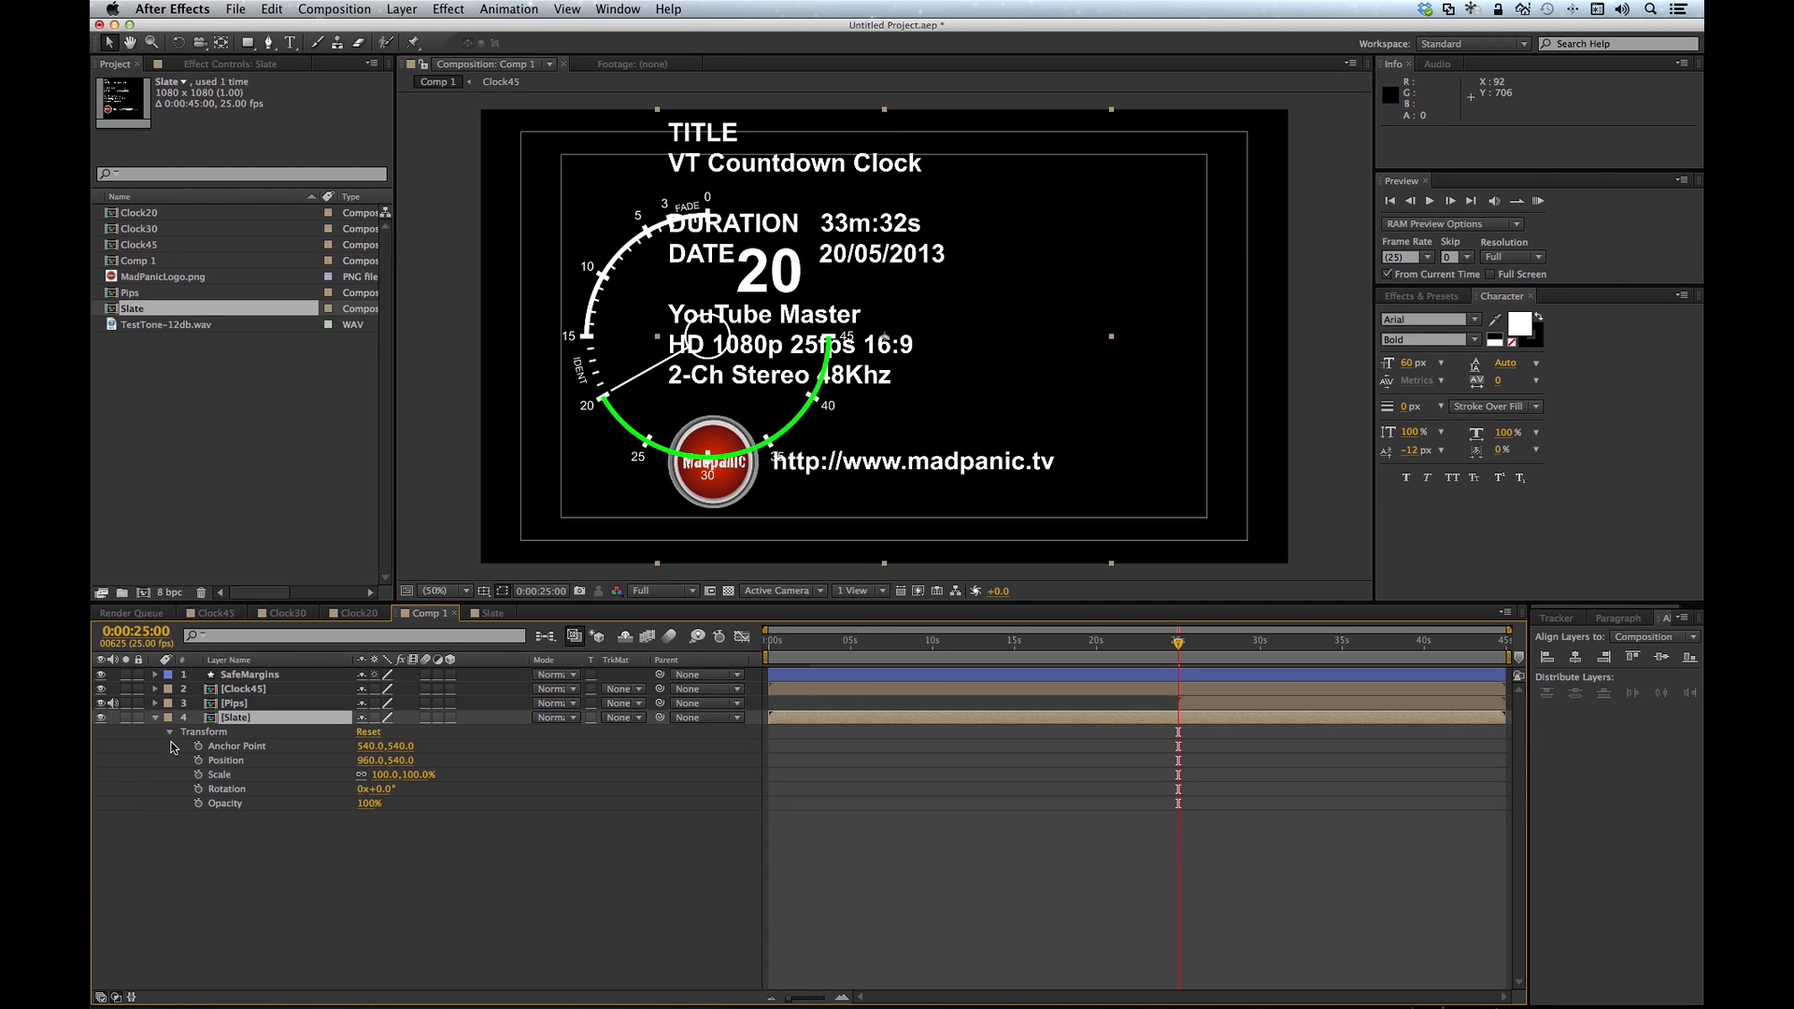
{"action": "left_click", "coordinate": [419, 780]}
{"action": "type", "text": "80"}
{"action": "key", "text": "Return"}
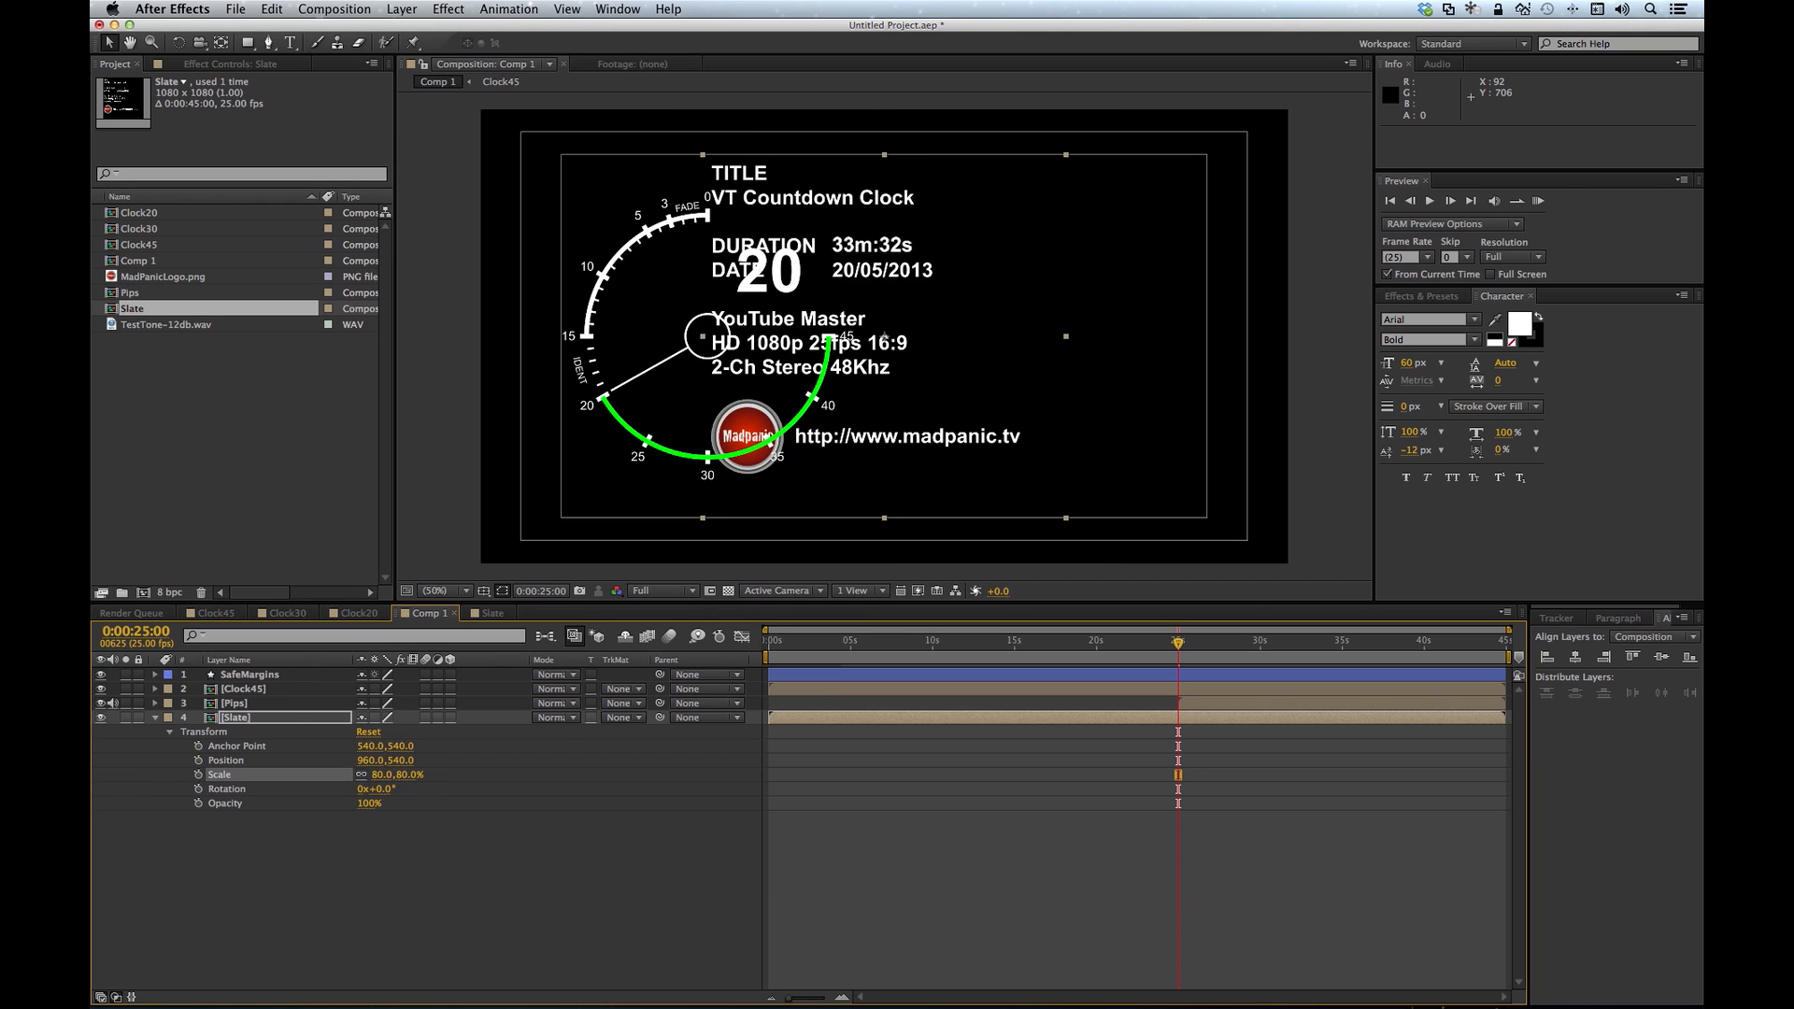
Step: Set the Slate layer's position to 1380, 540 so it sits beside the clock
{"action": "left_click", "coordinate": [366, 761]}
{"action": "type", "text": "19"}
{"action": "key", "text": "Return"}
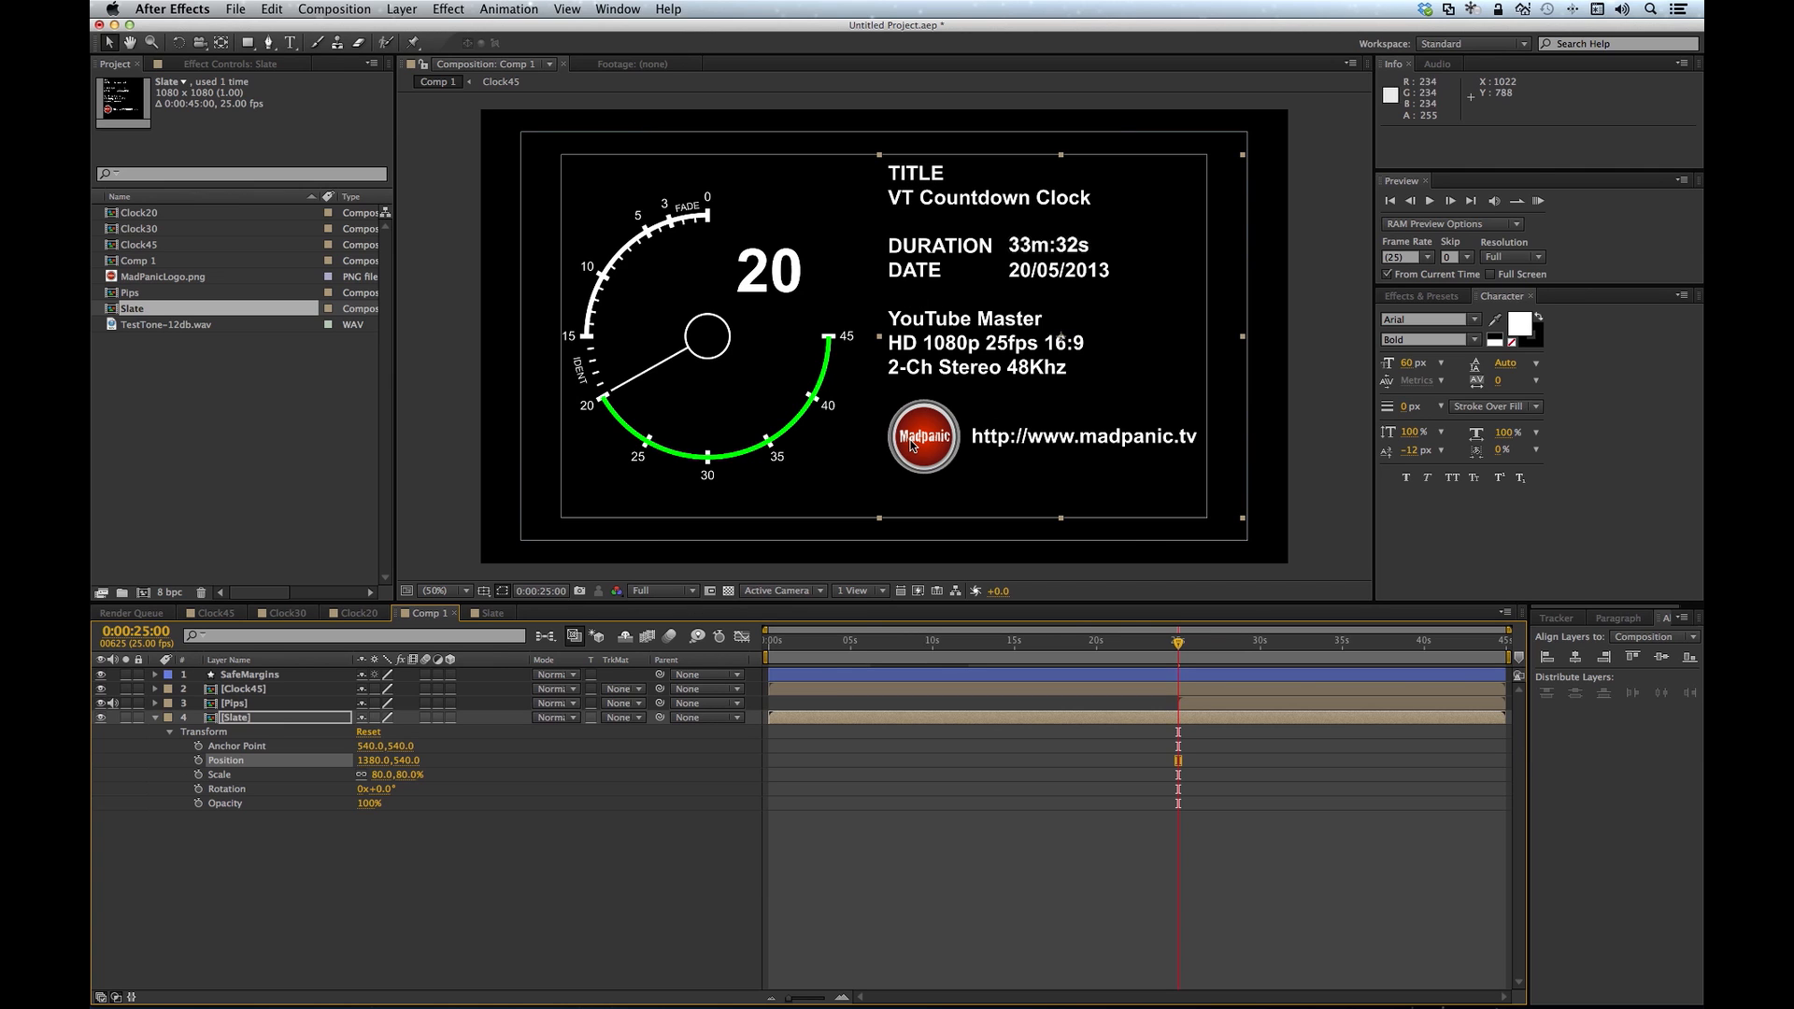
Step: Move the text, logo and web address inside the Slate composition down about 38 px, and return to Comp 1
{"action": "left_click", "coordinate": [492, 614]}
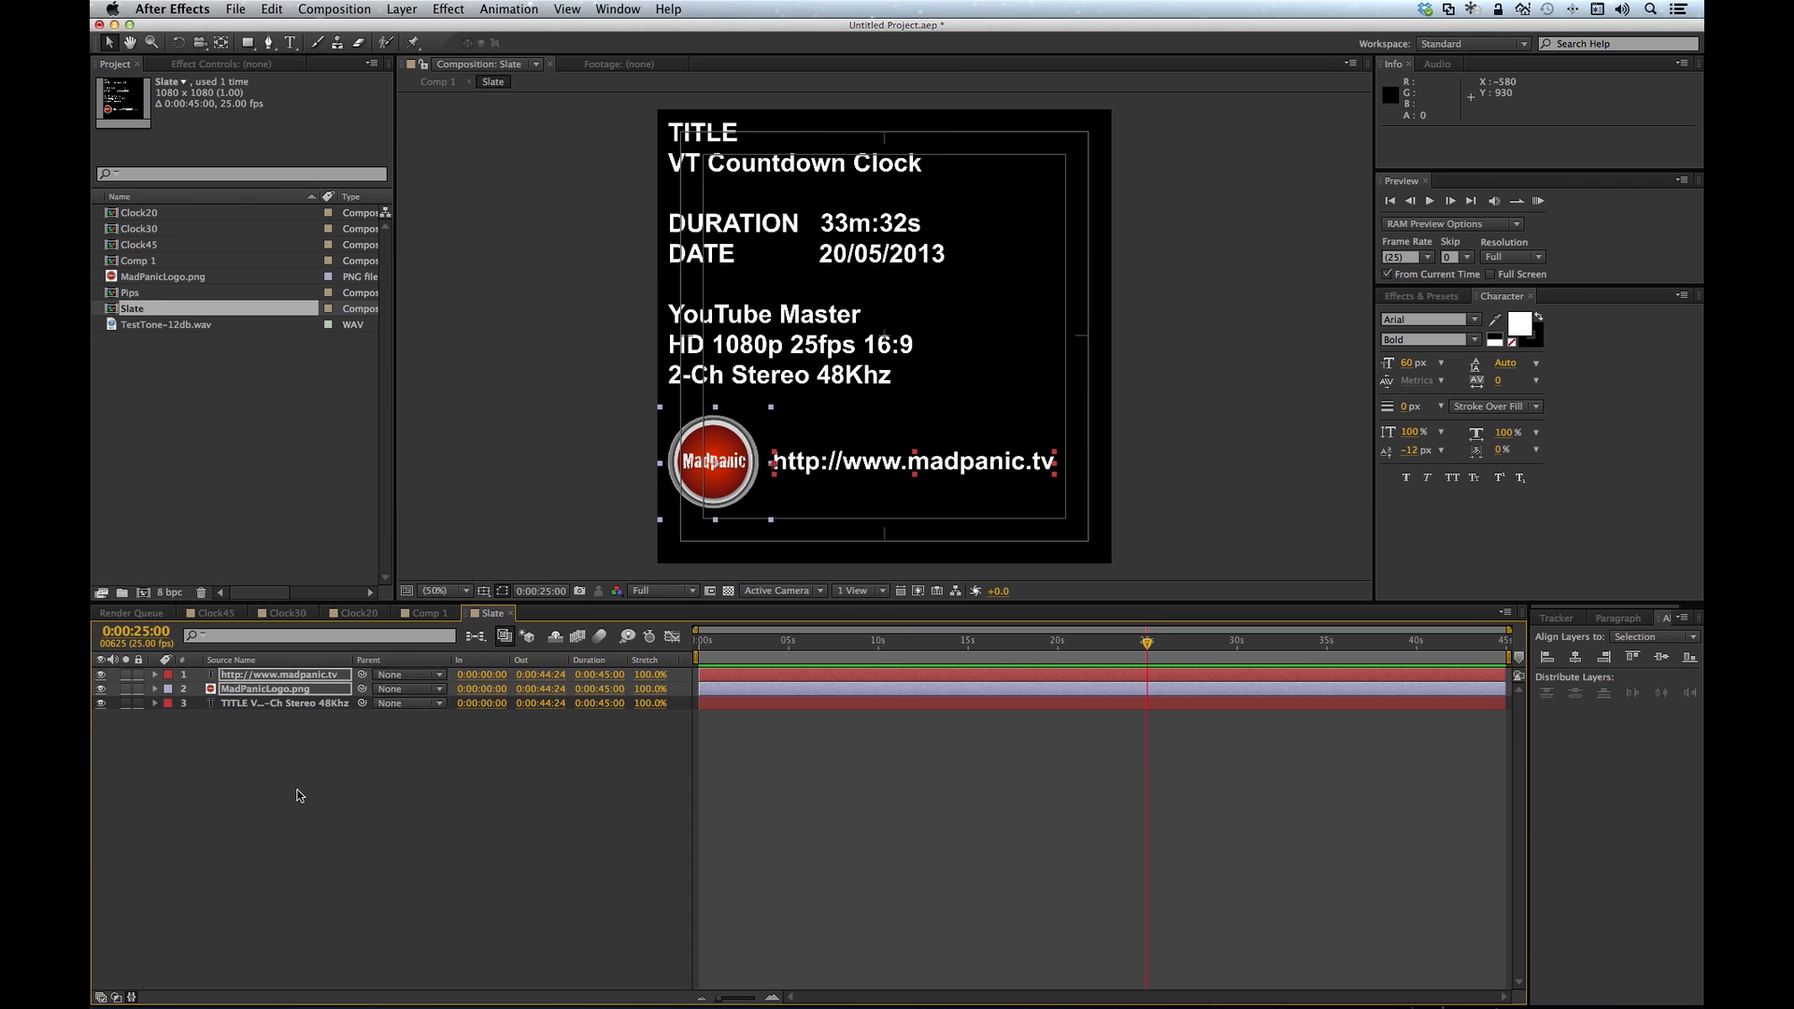
{"action": "left_click_drag", "start_coordinate": [715, 176], "coordinate": [716, 186]}
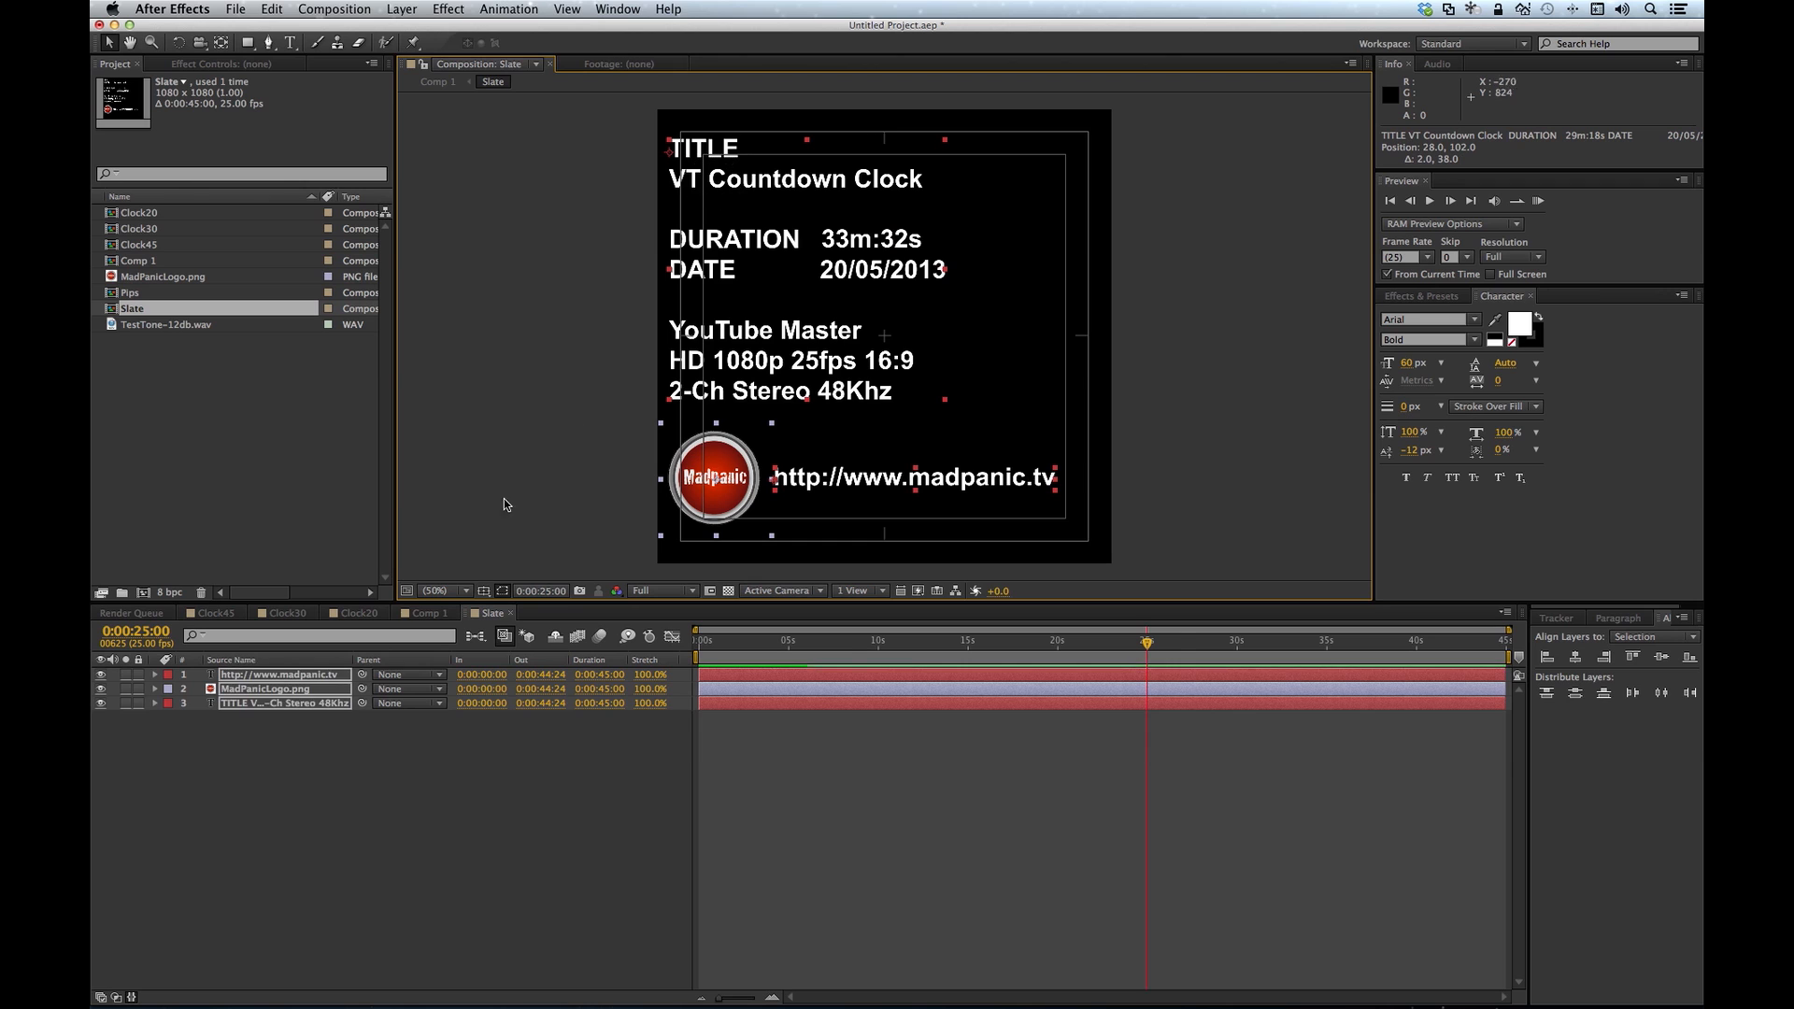
{"action": "left_click", "coordinate": [423, 614]}
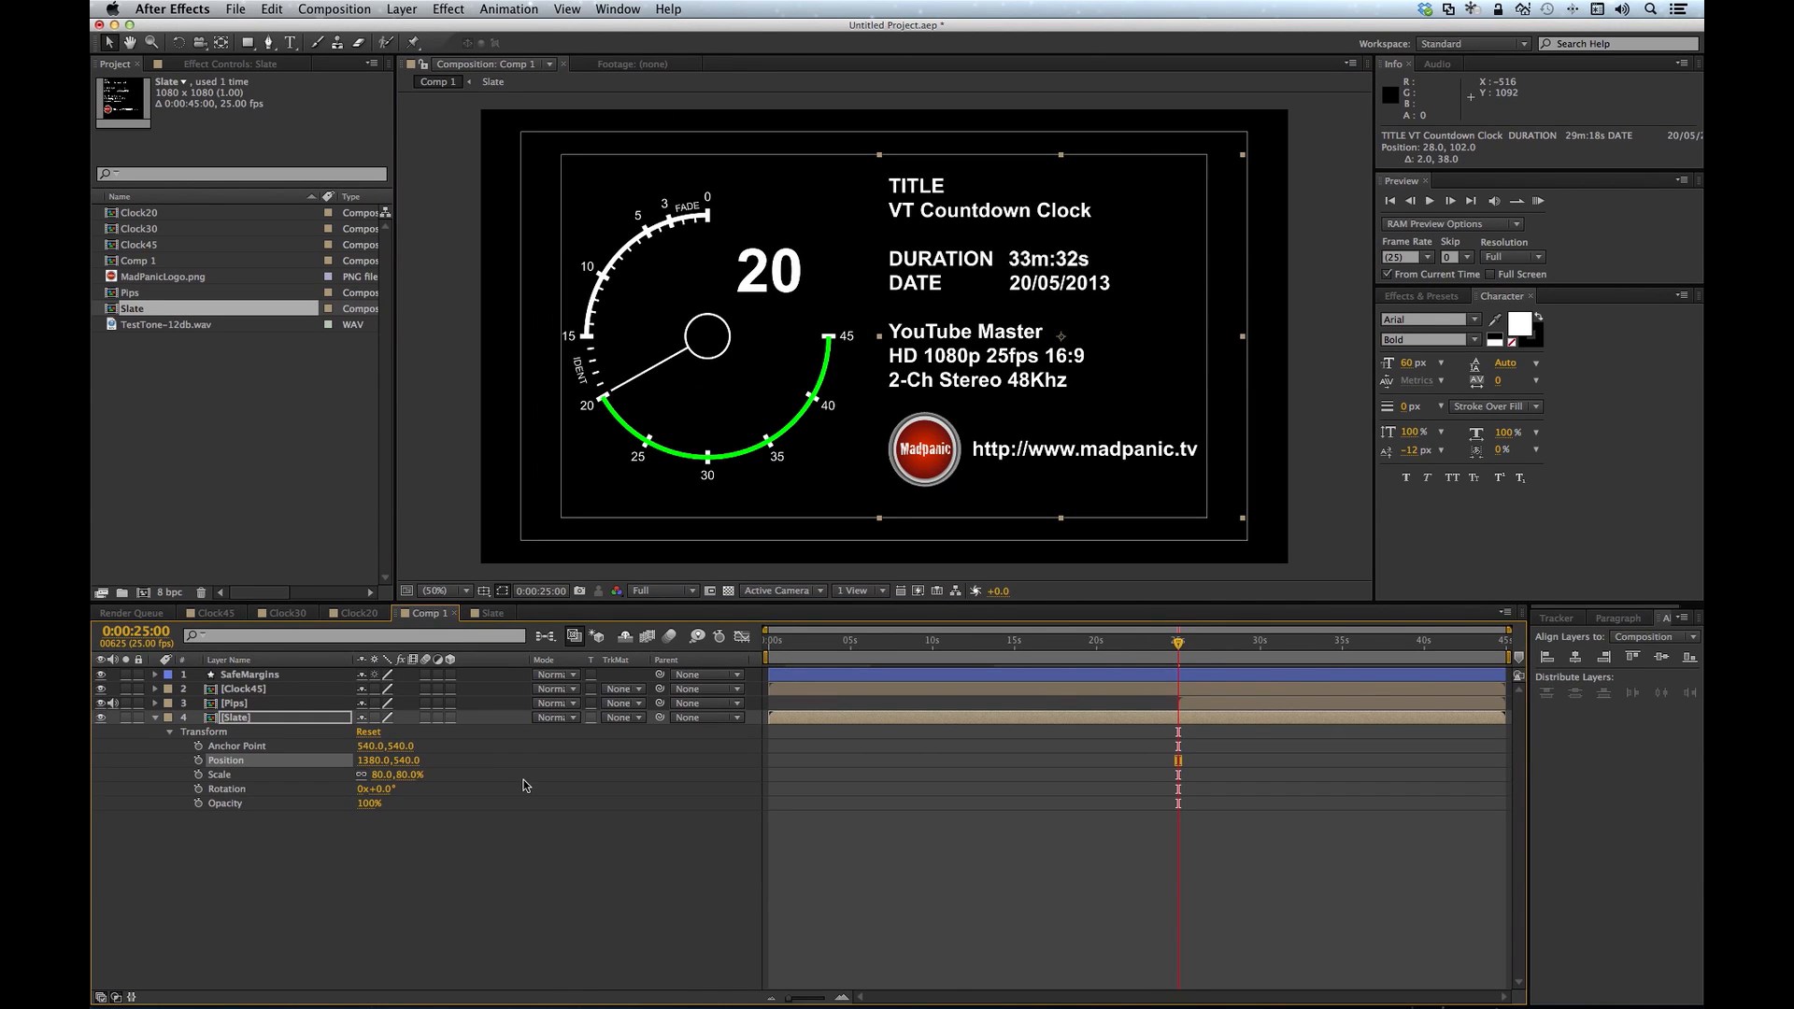
{"action": "left_click", "coordinate": [155, 718]}
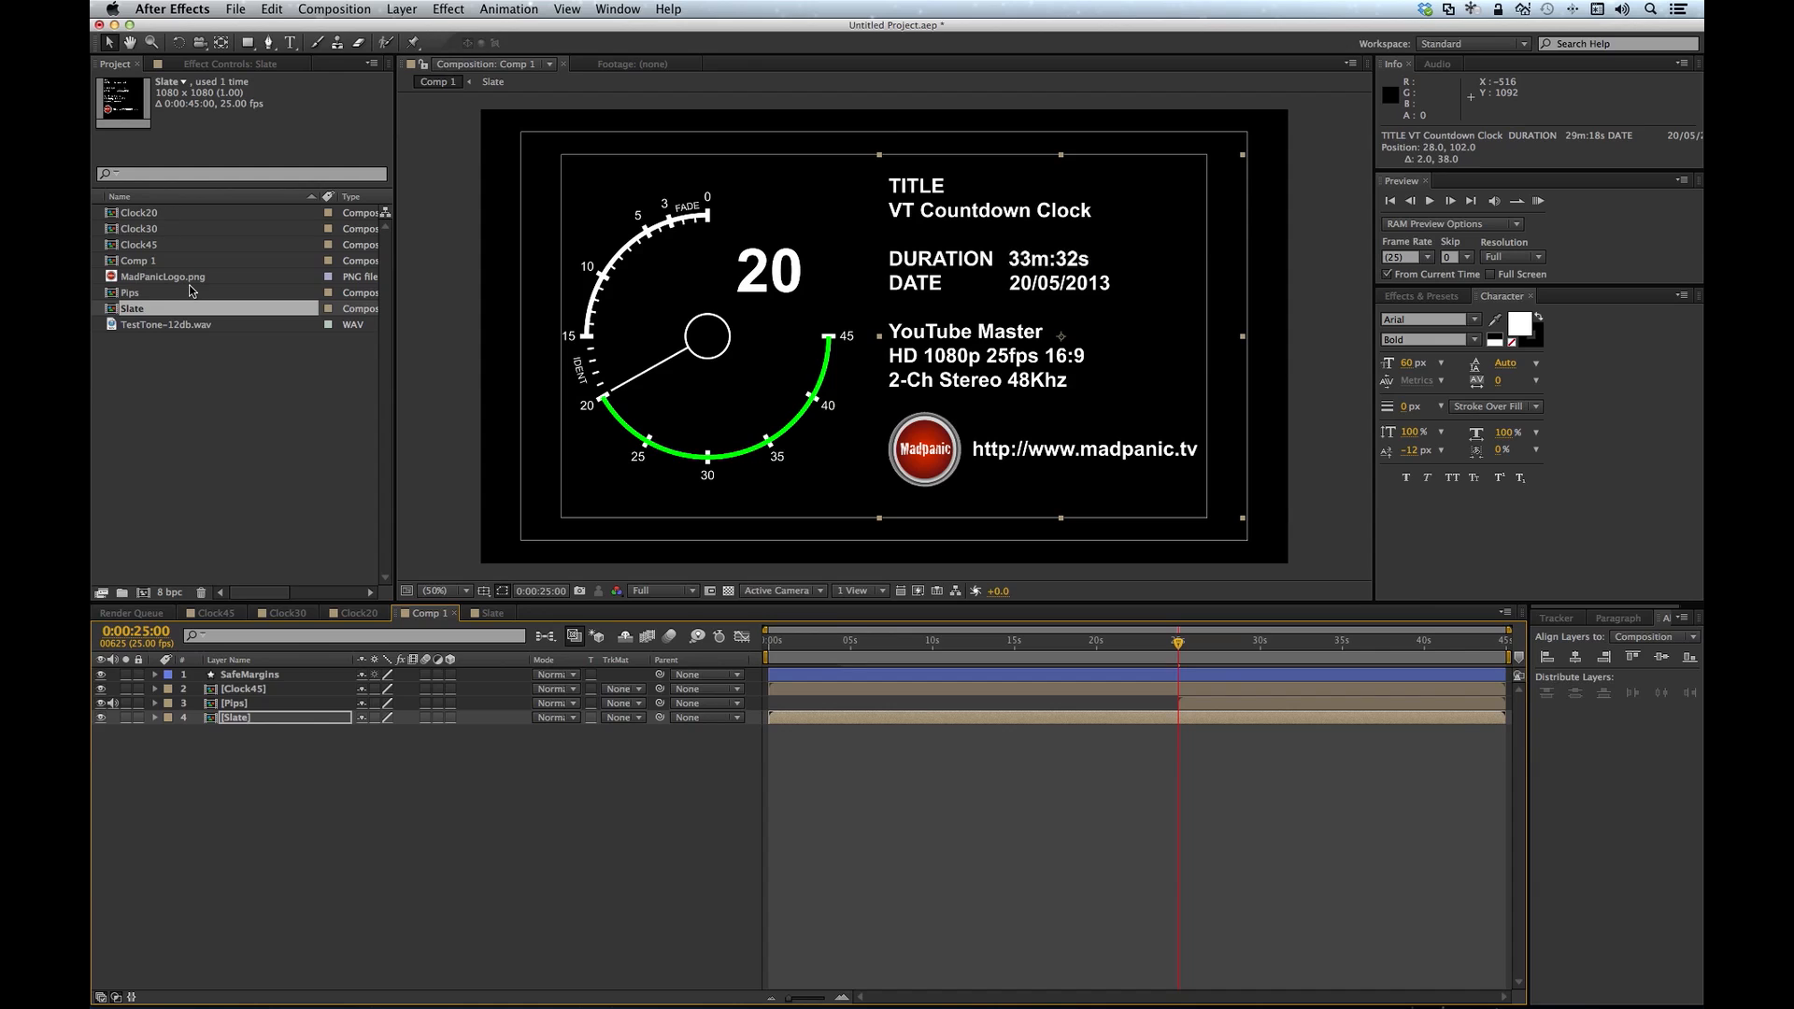
Step: Rename Comp 1 as Leader45
{"action": "left_click", "coordinate": [133, 263]}
{"action": "key", "text": "Return"}
{"action": "type", "text": "Lo"}
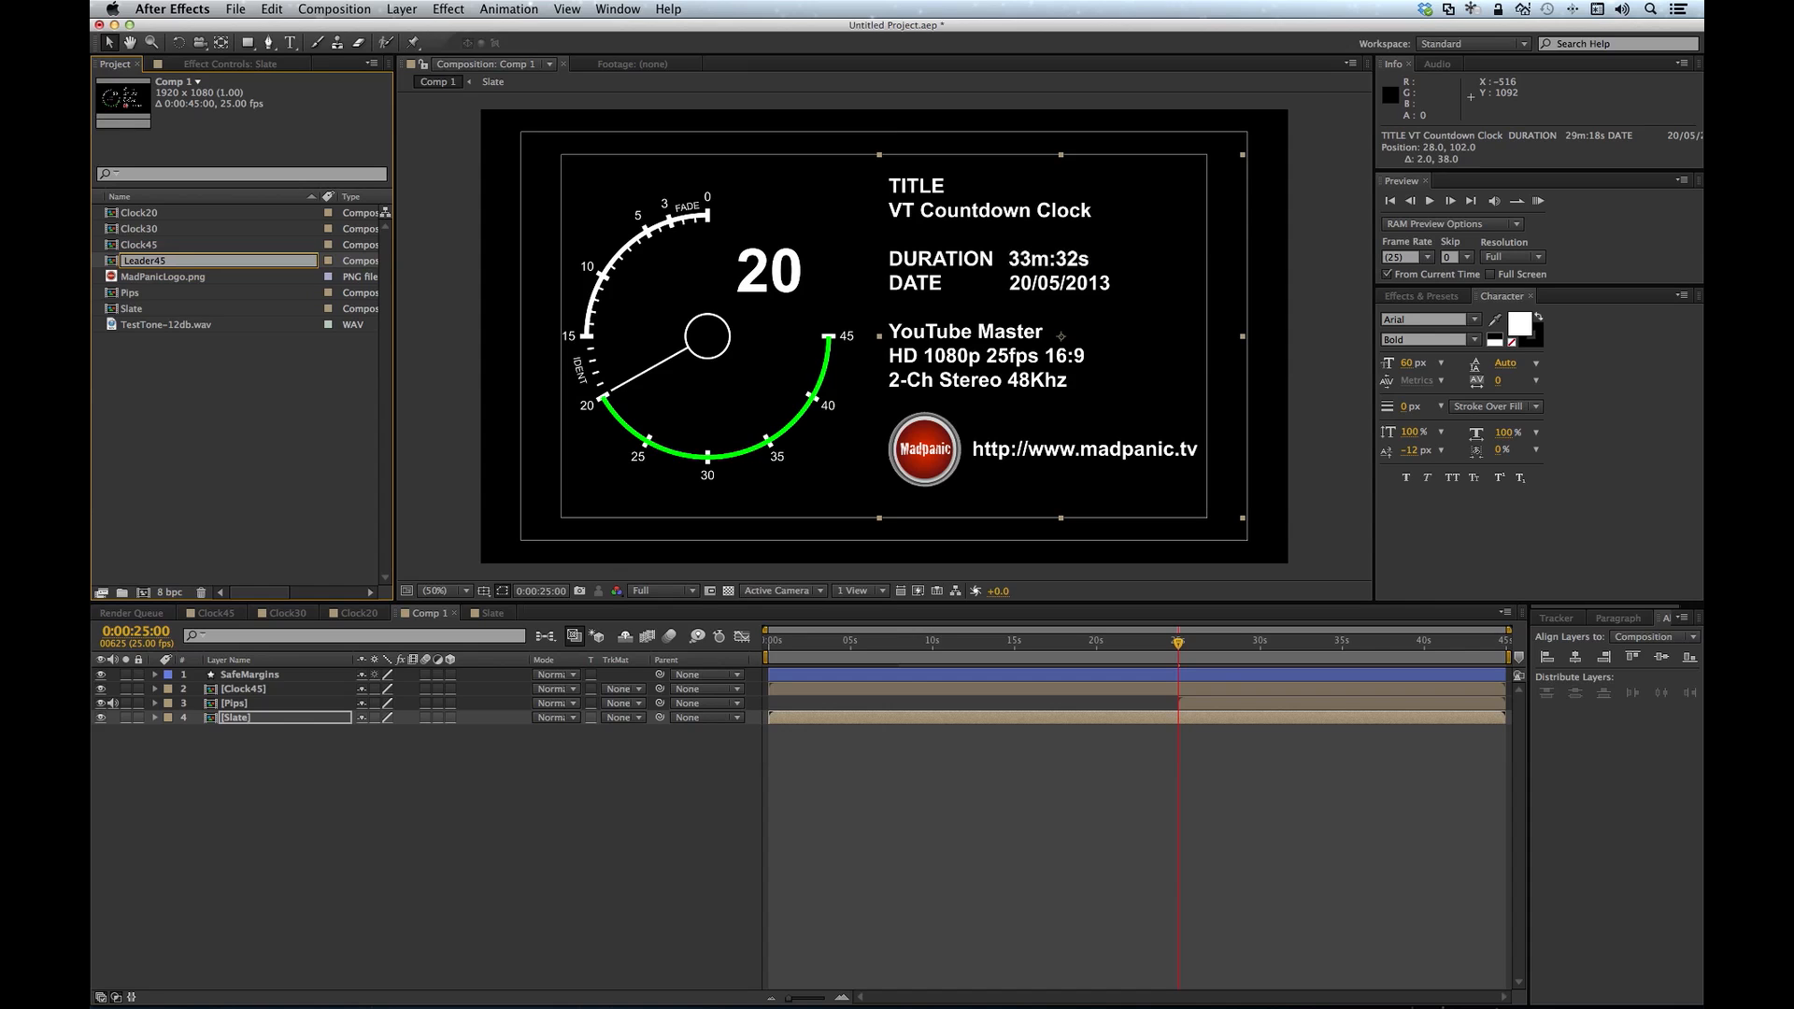
{"action": "key", "text": "Return"}
Step: Duplicate the Leader45 composition and name the copy Leader30
{"action": "key", "text": "super+d"}
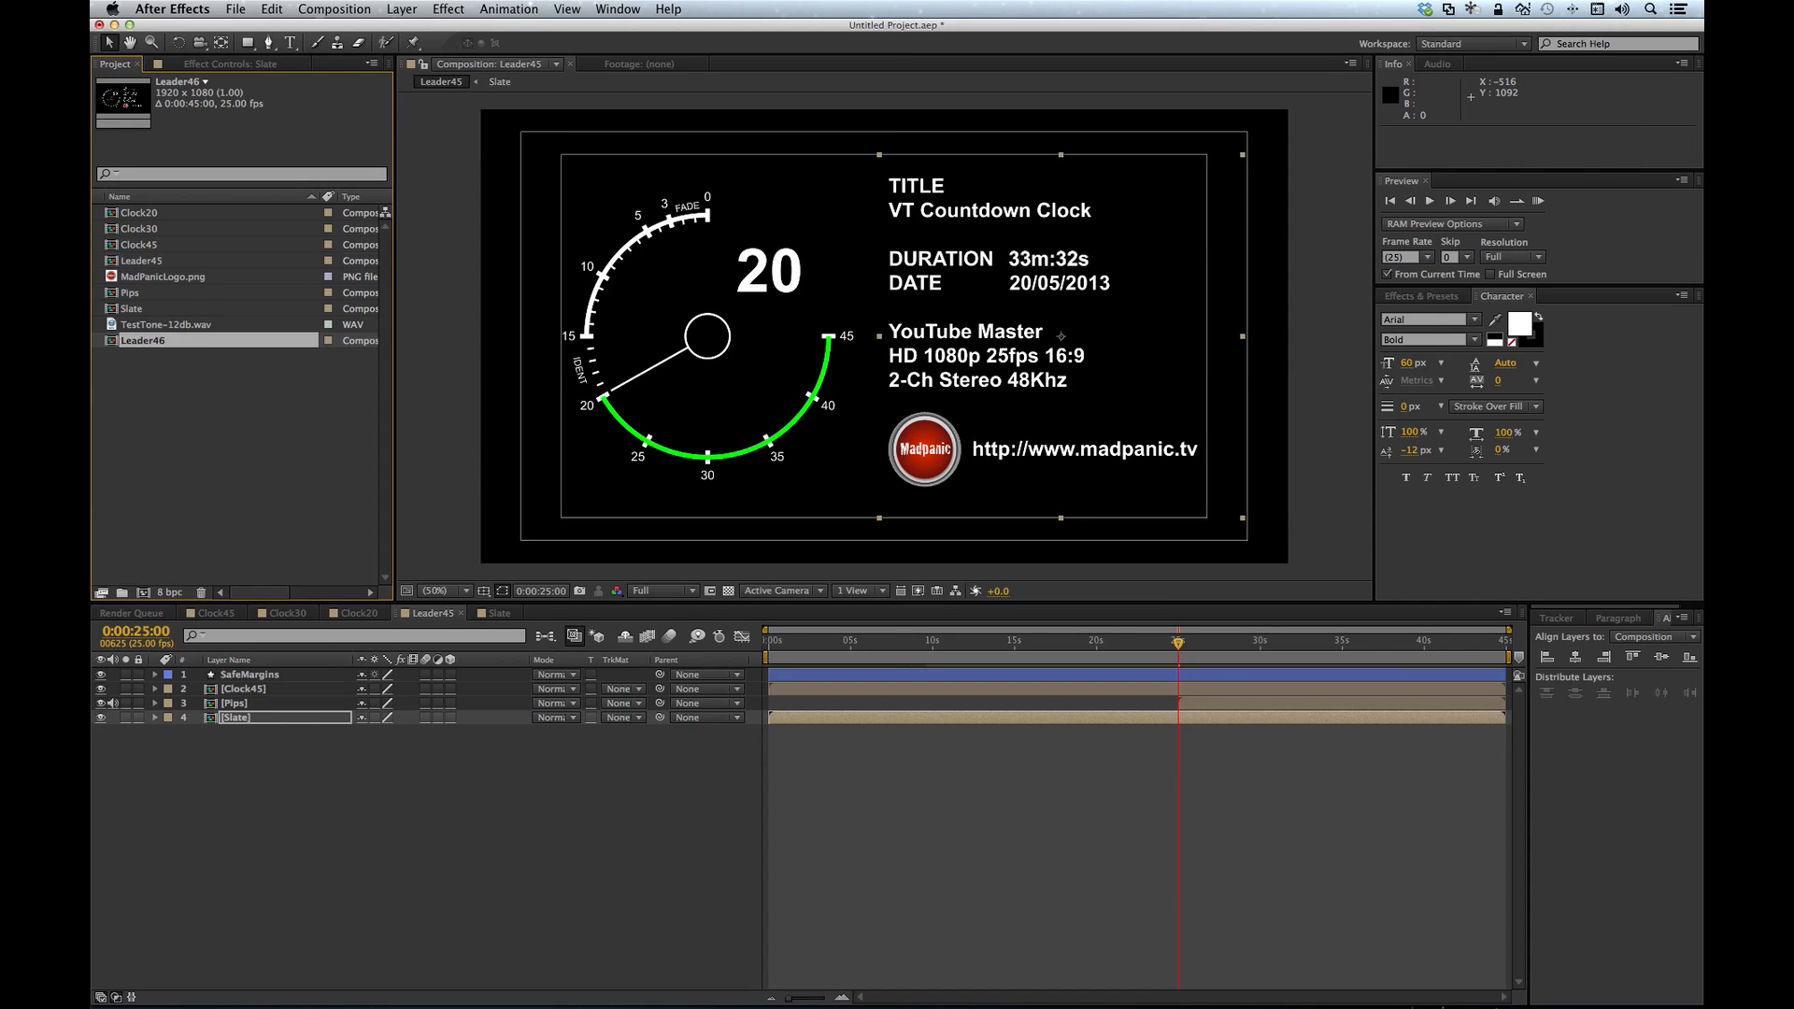
{"action": "key", "text": "Return"}
{"action": "type", "text": "Le"}
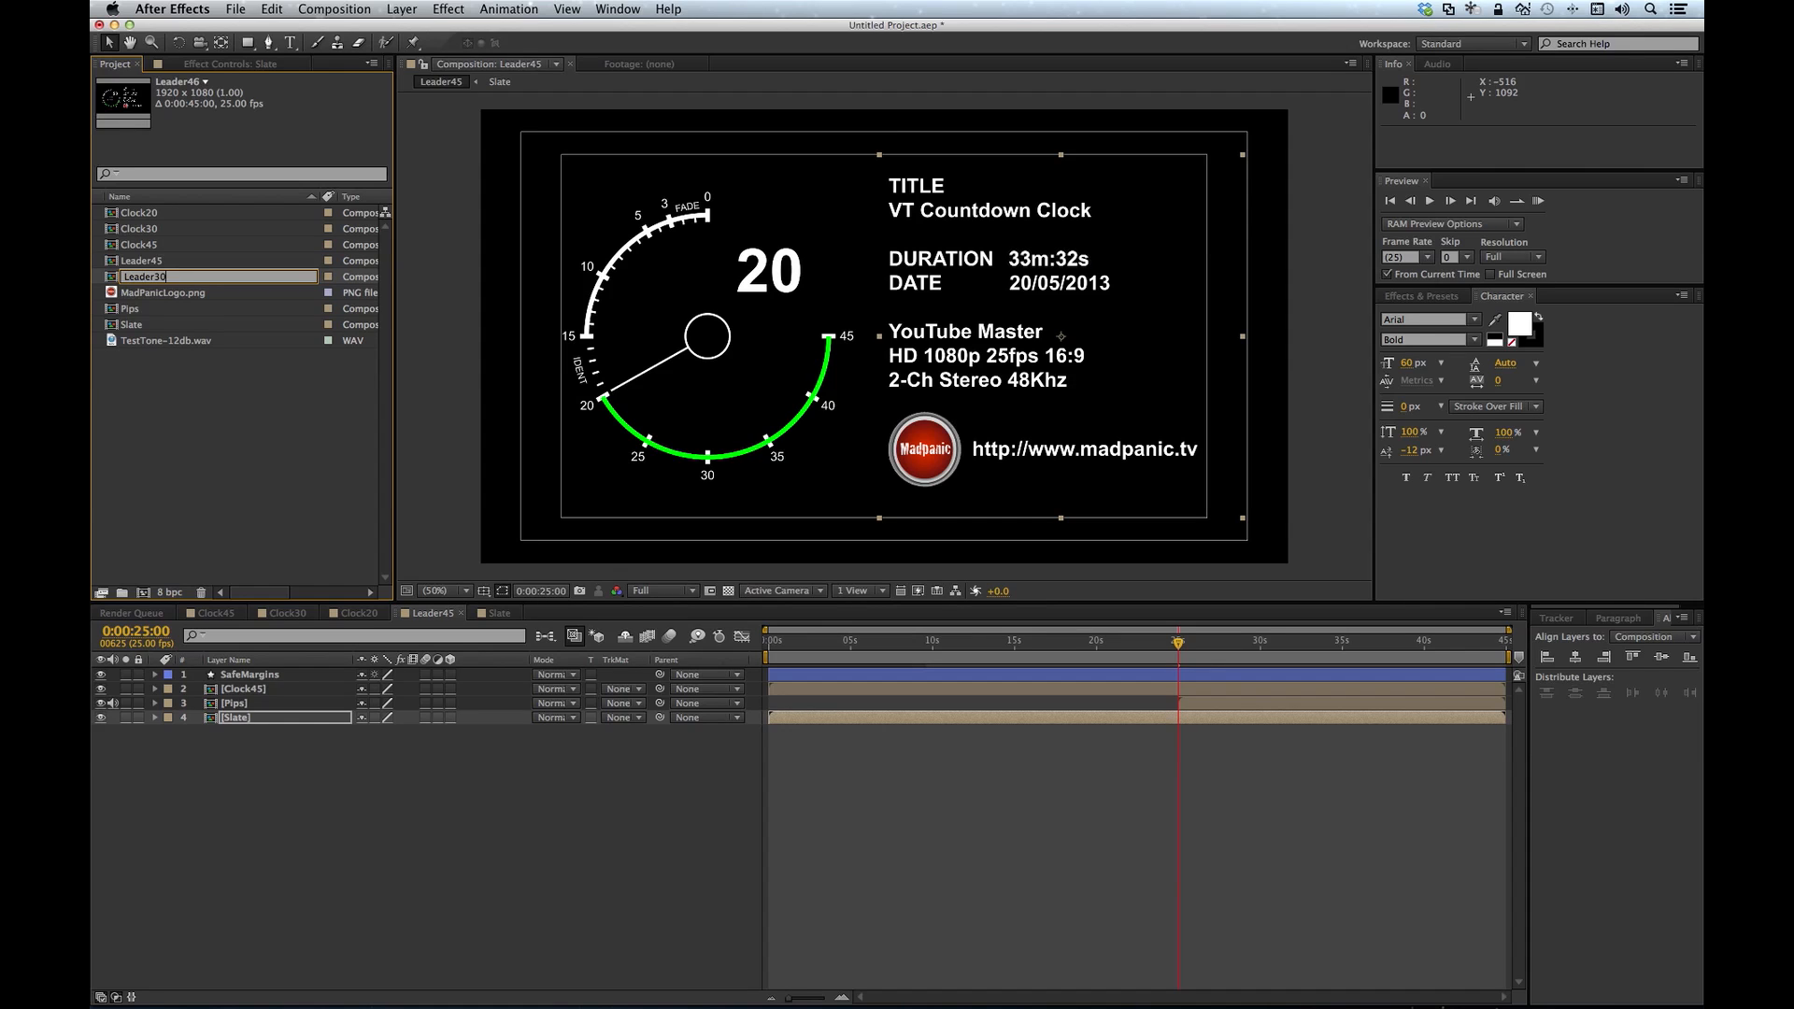
{"action": "type", "text": "ader30"}
{"action": "key", "text": "Return"}
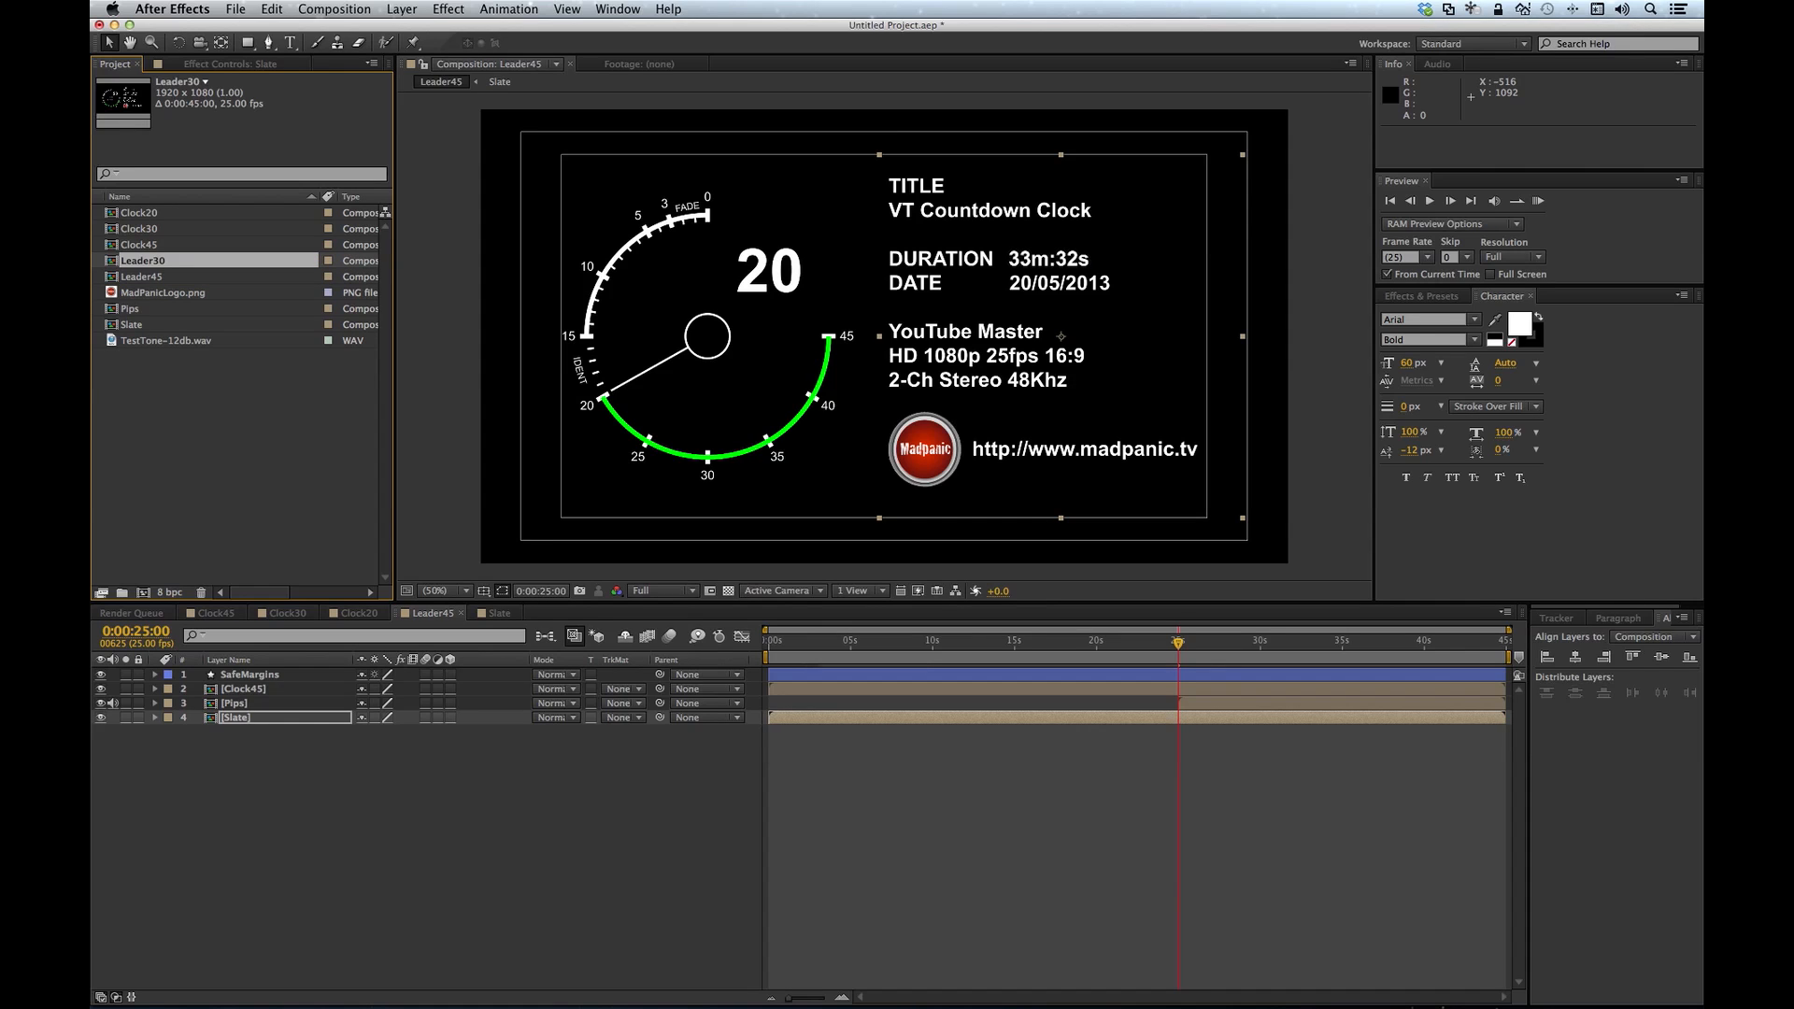
Step: Duplicate the Leader30 composition and name the copy Leader20
{"action": "key", "text": "super+d"}
{"action": "key", "text": "Return"}
{"action": "type", "text": "Leader20"}
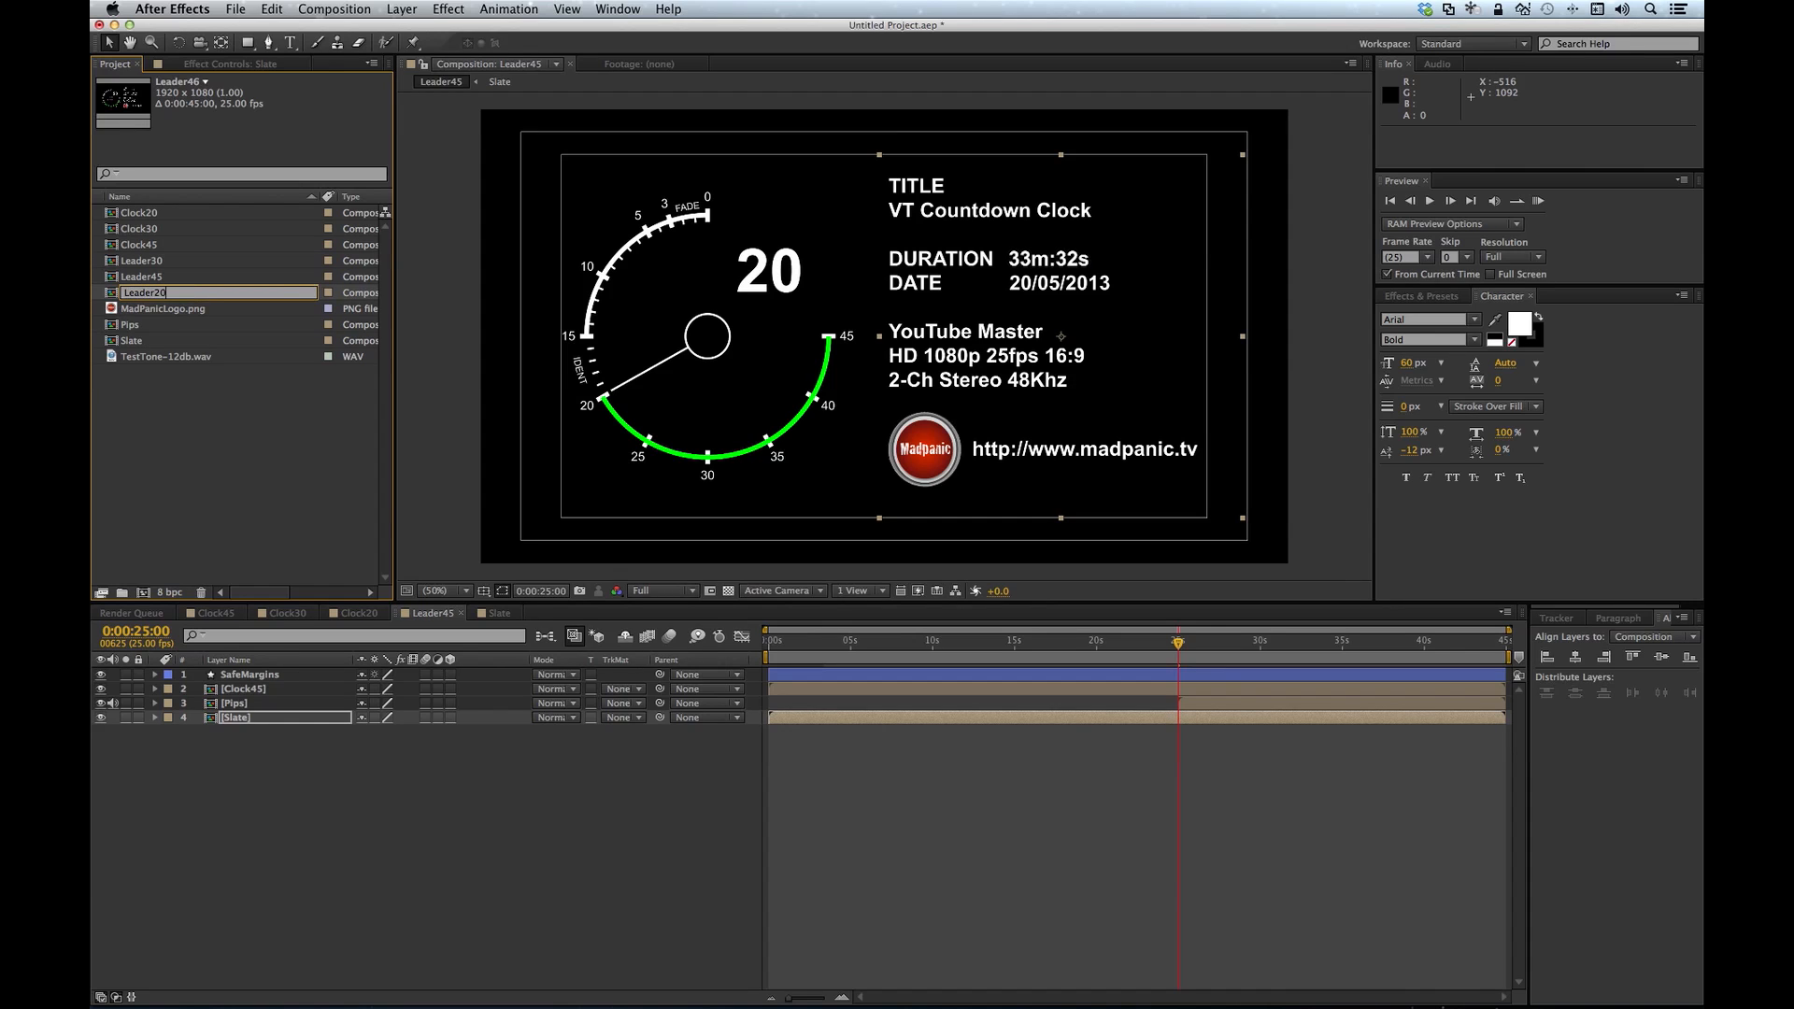
{"action": "key", "text": "Return"}
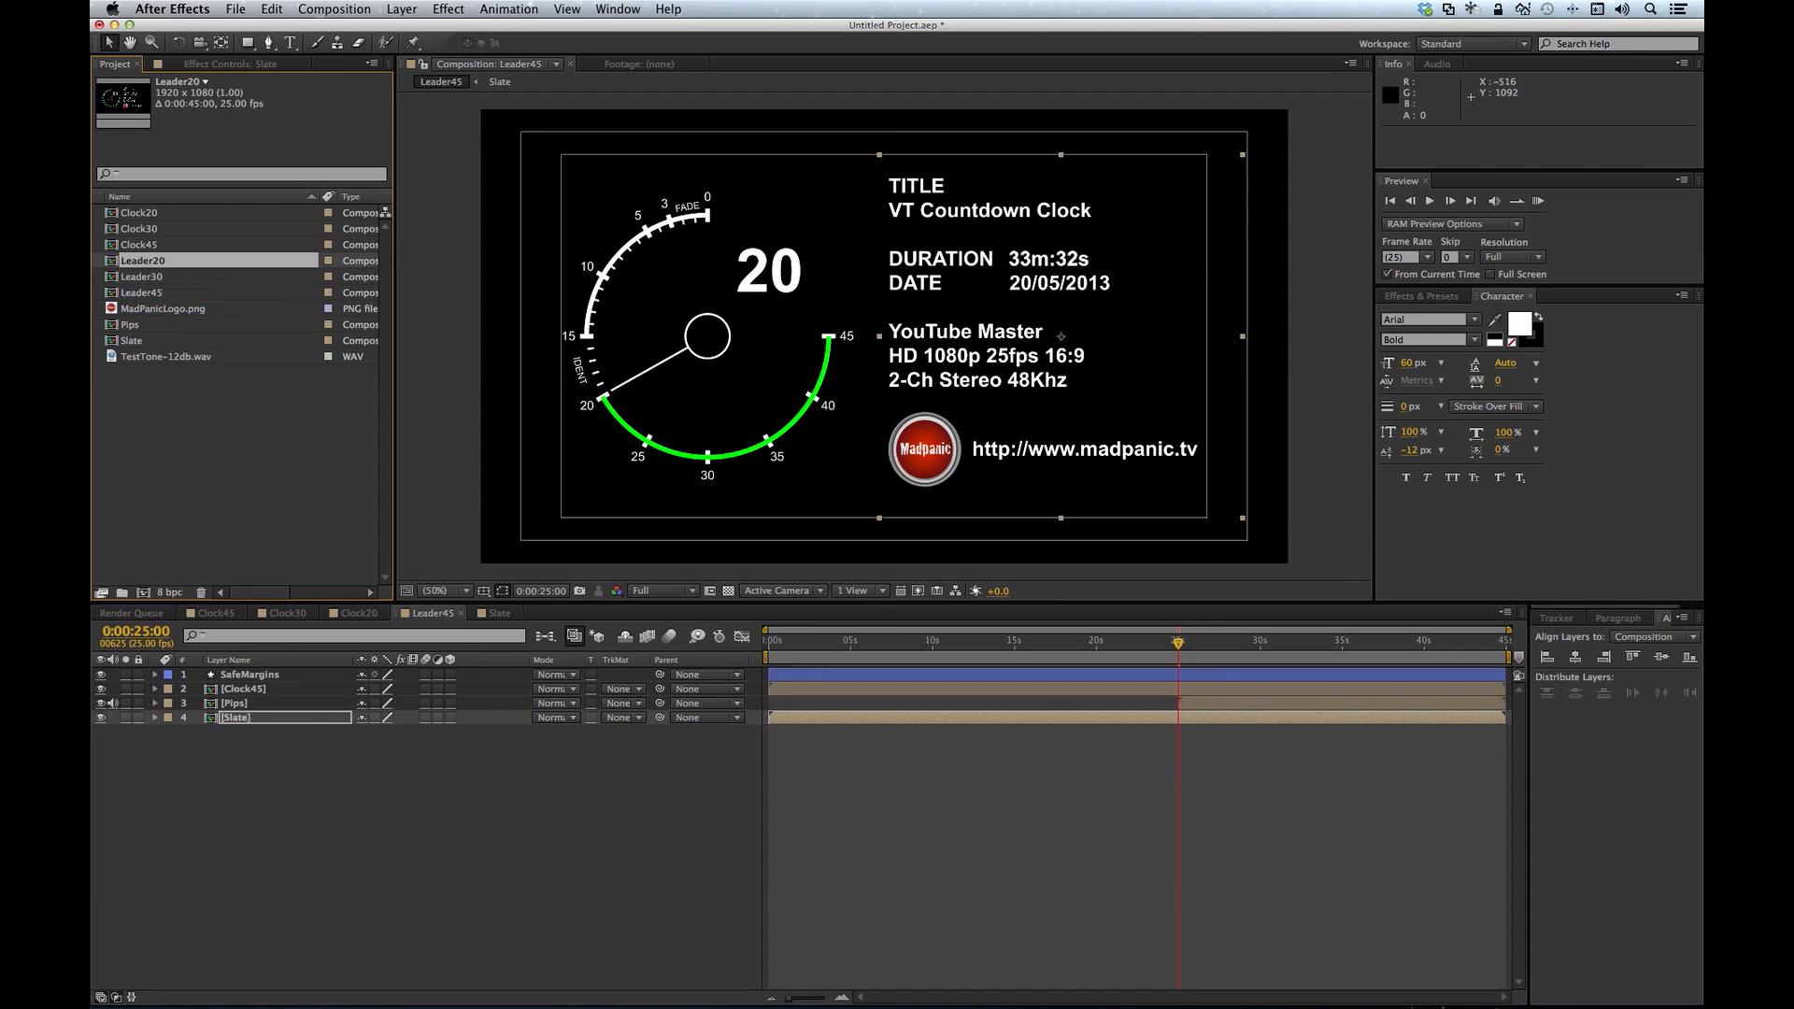
Step: Open the Leader30 composition and replace its Clock45 layer with Clock30, working from the start of the timeline
{"action": "double_click", "coordinate": [137, 277]}
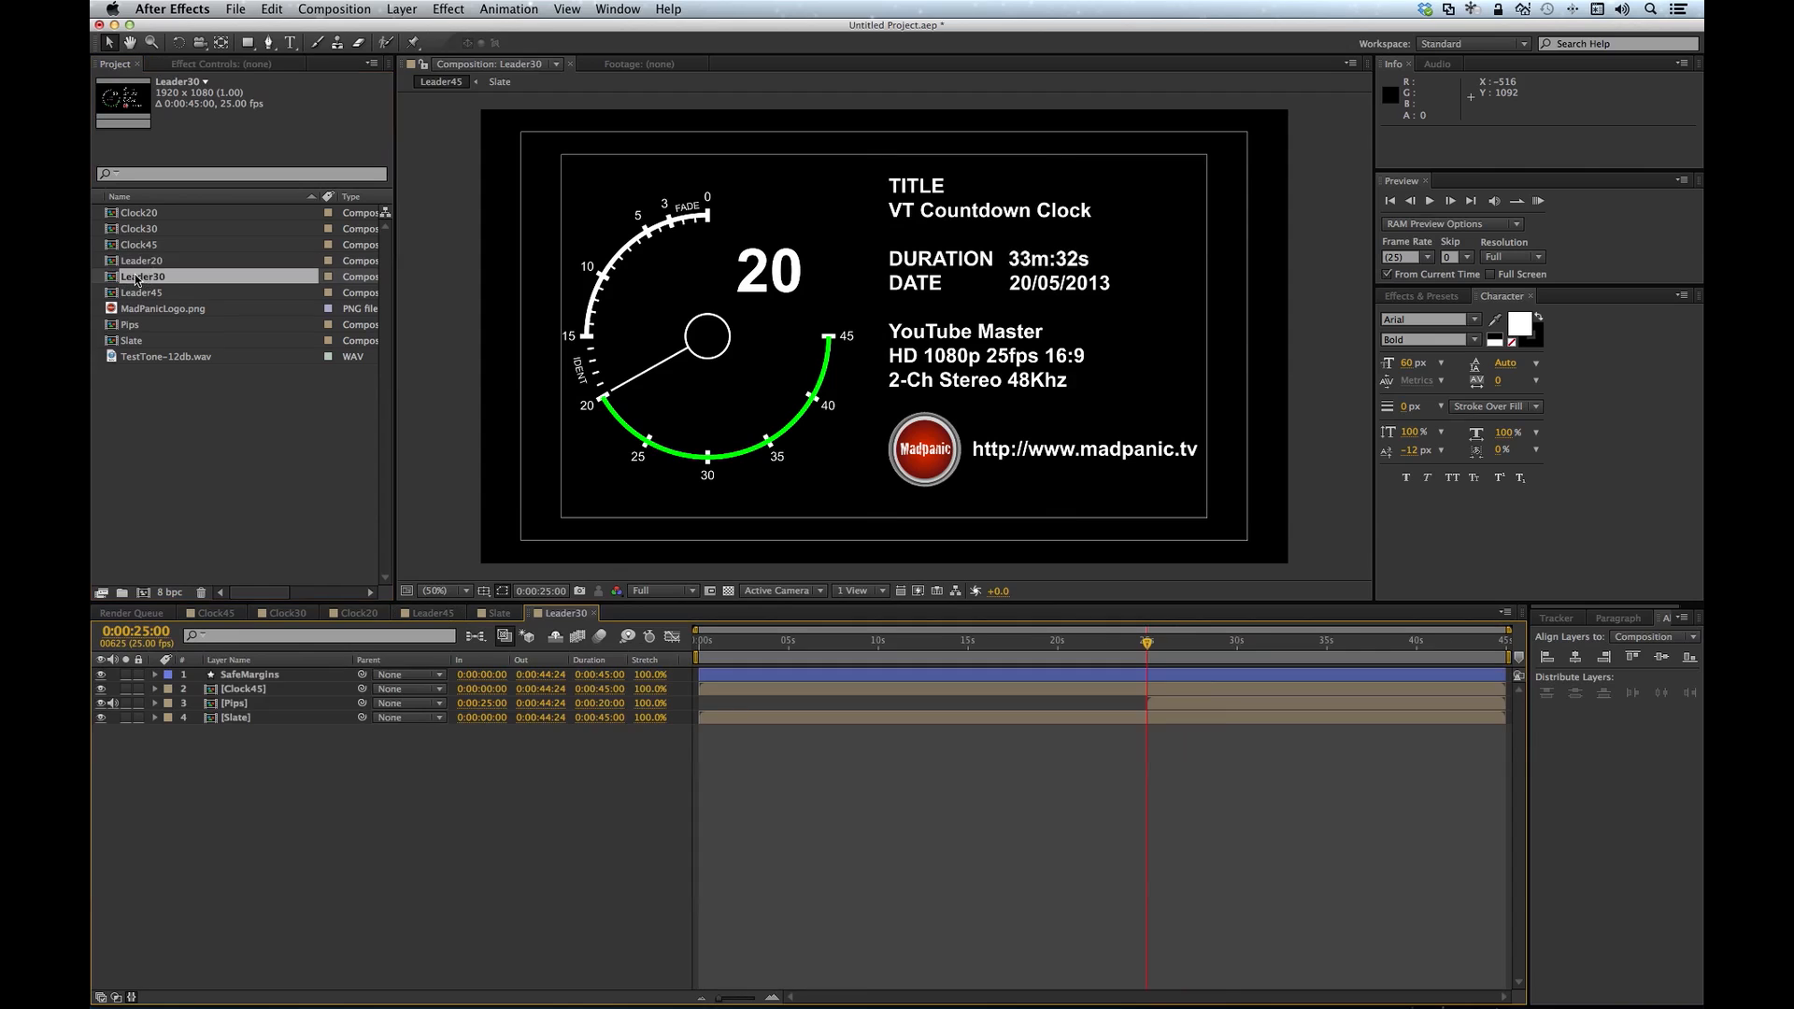
{"action": "left_click", "coordinate": [132, 999]}
{"action": "left_click", "coordinate": [258, 690]}
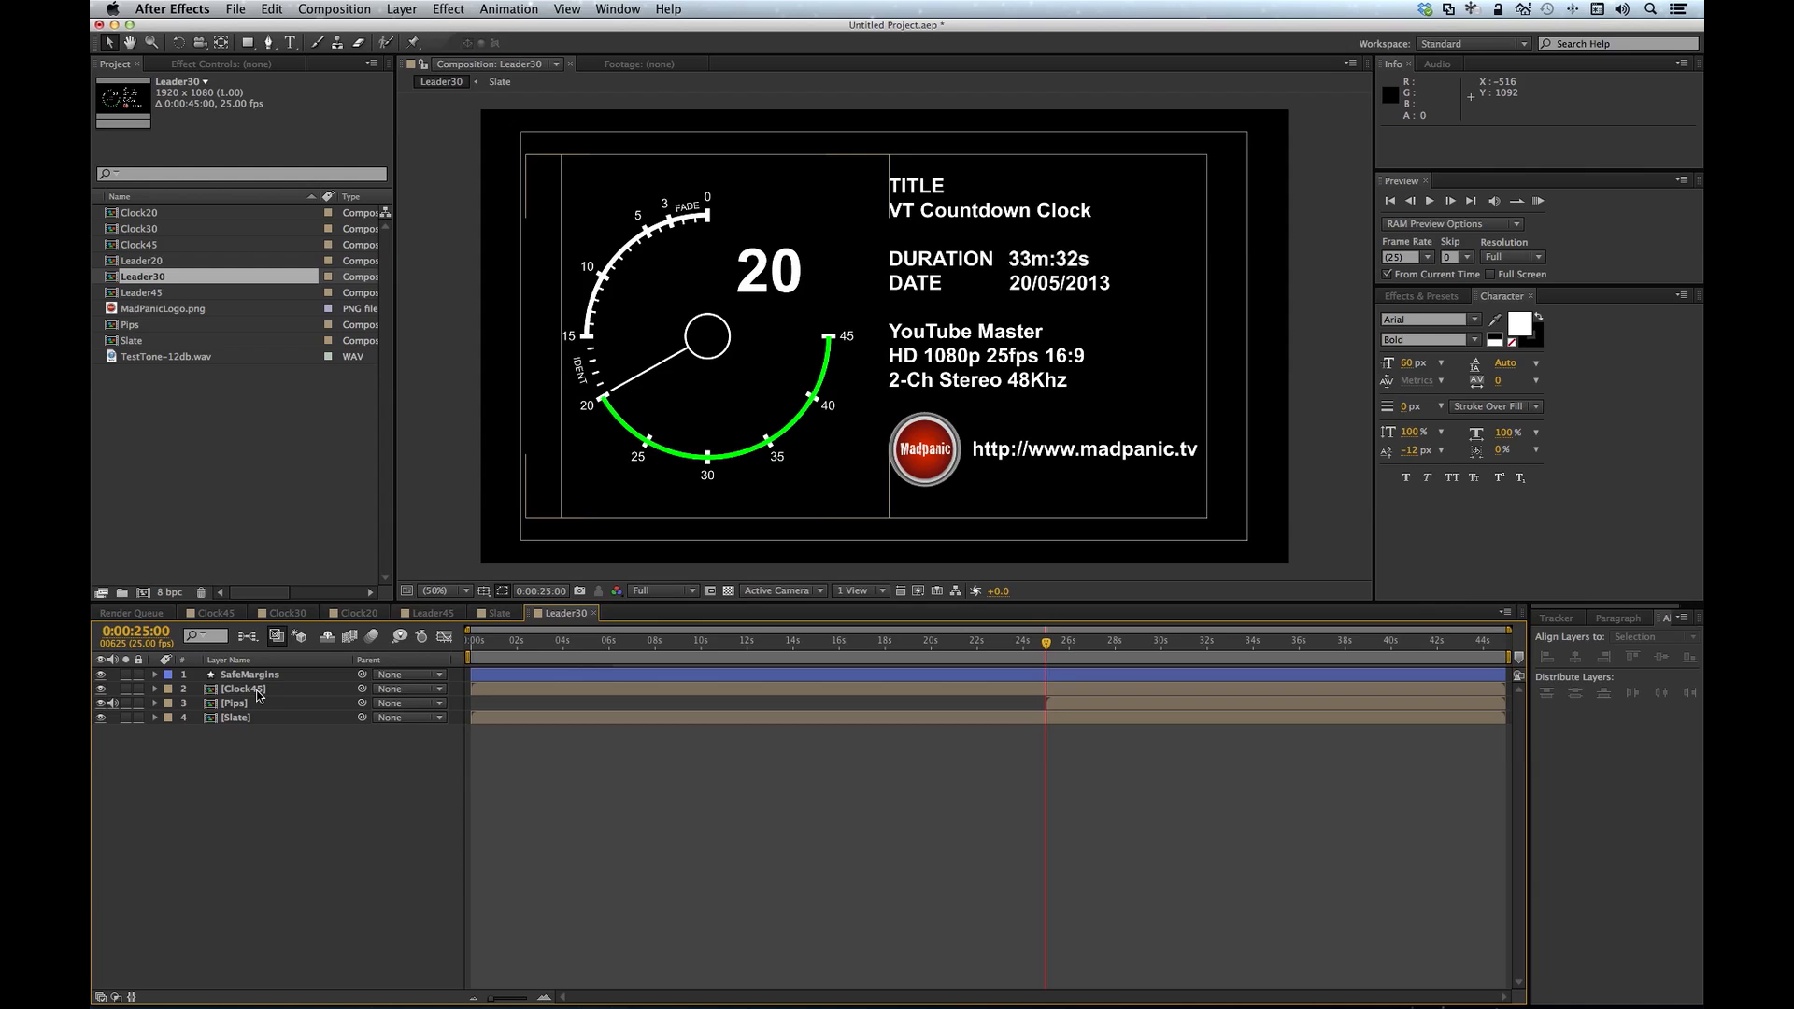
{"action": "key", "text": "Home"}
{"action": "left_click", "coordinate": [249, 693]}
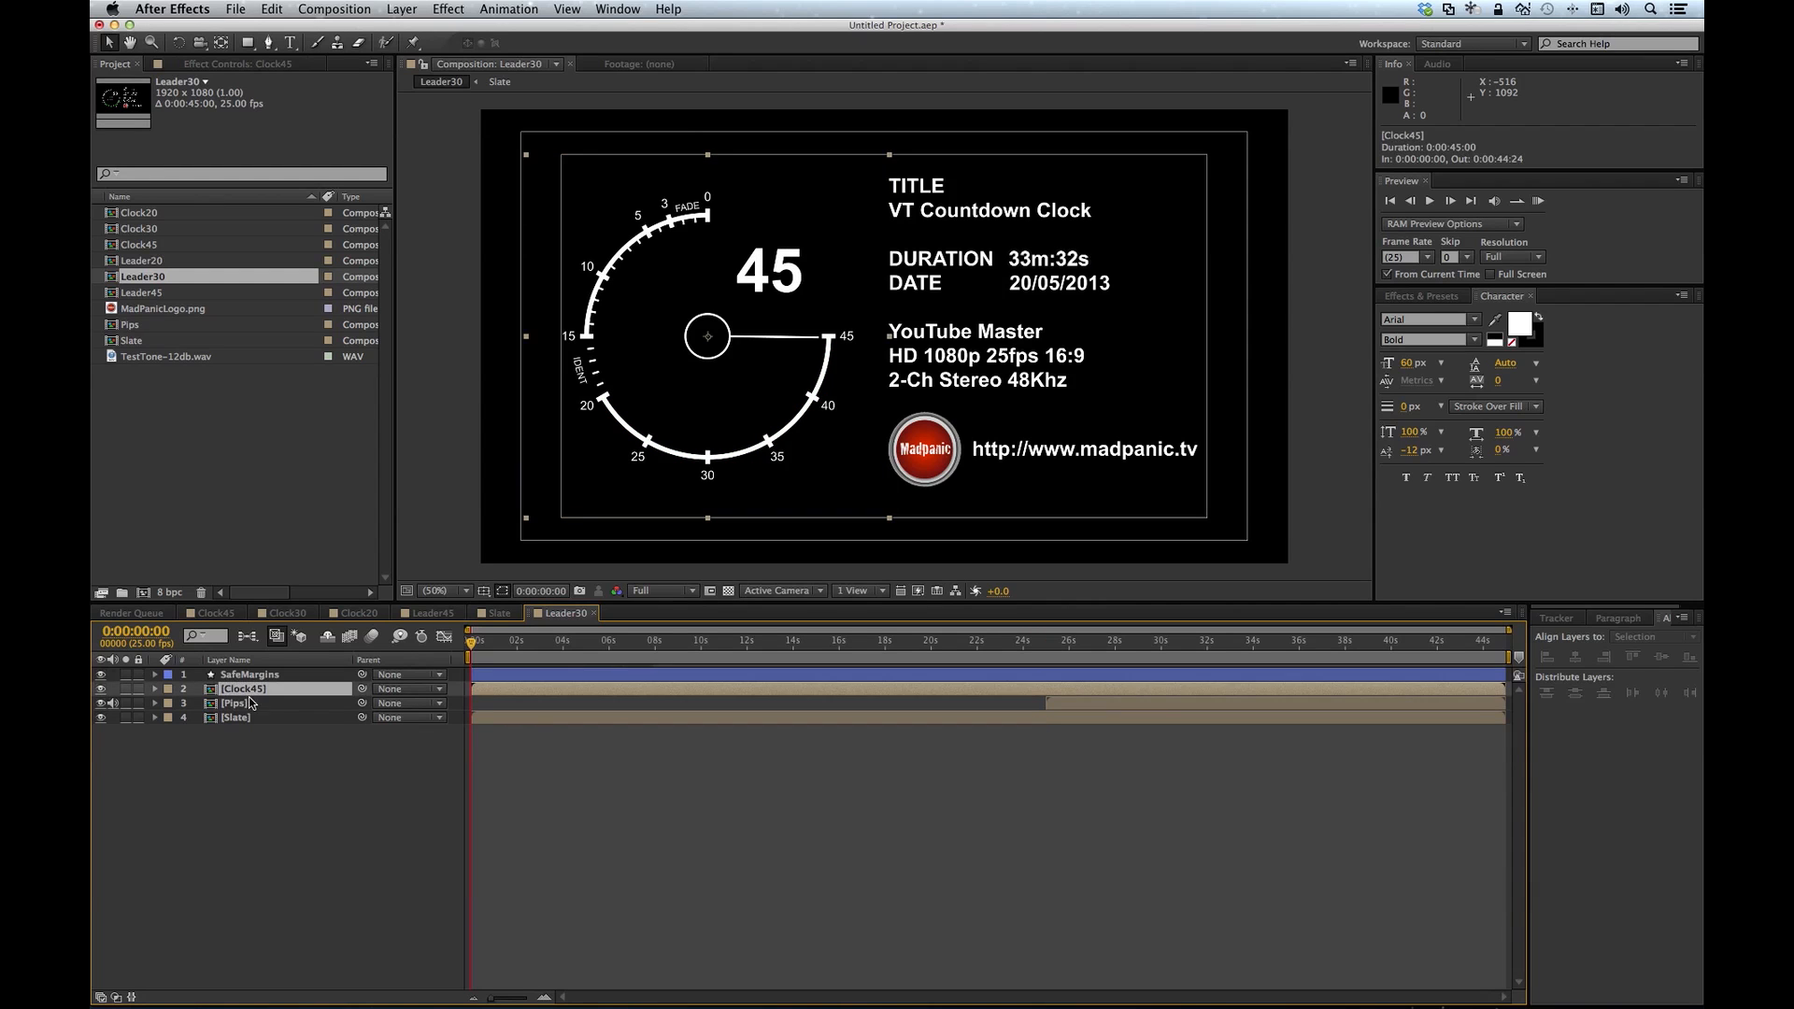
{"action": "left_click", "coordinate": [140, 230]}
{"action": "left_click_drag", "start_coordinate": [138, 235], "coordinate": [242, 693]}
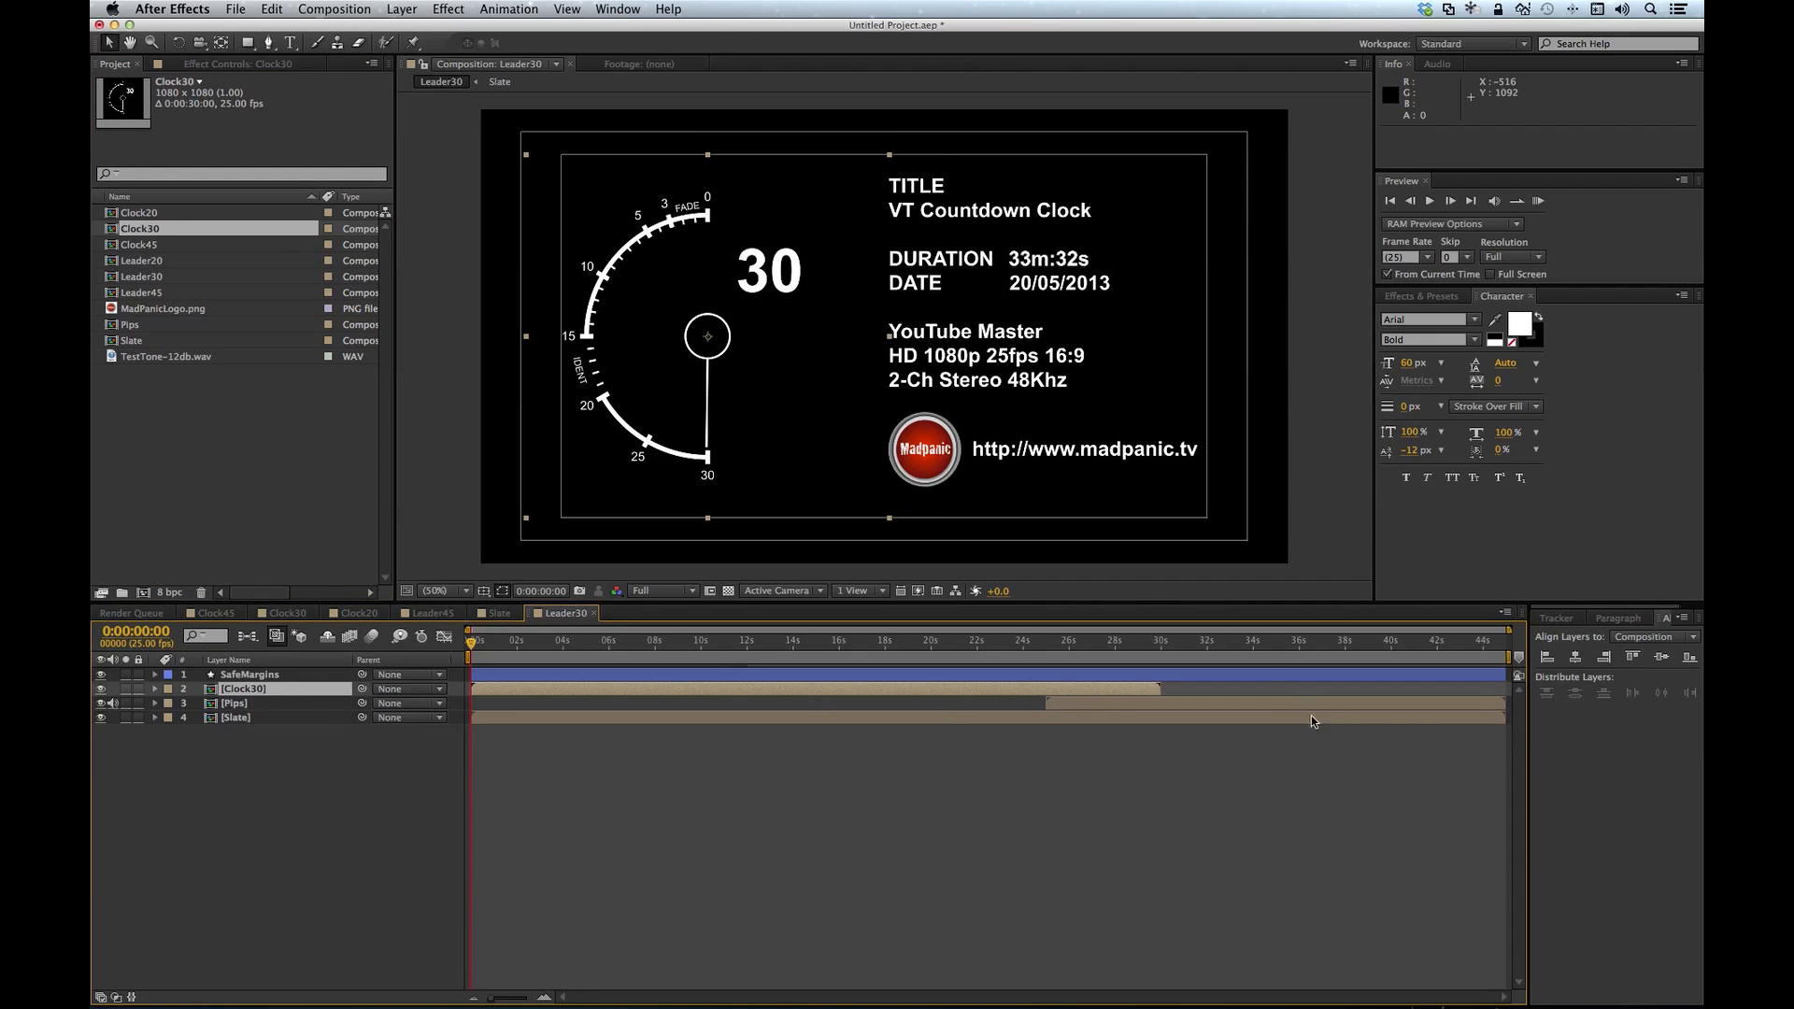
Step: Shift the Pips layer earlier to end with Clock30, and trim the Leader30 composition to a 30-second work area, checking its duration setting
{"action": "left_click_drag", "start_coordinate": [1413, 710], "coordinate": [1084, 716]}
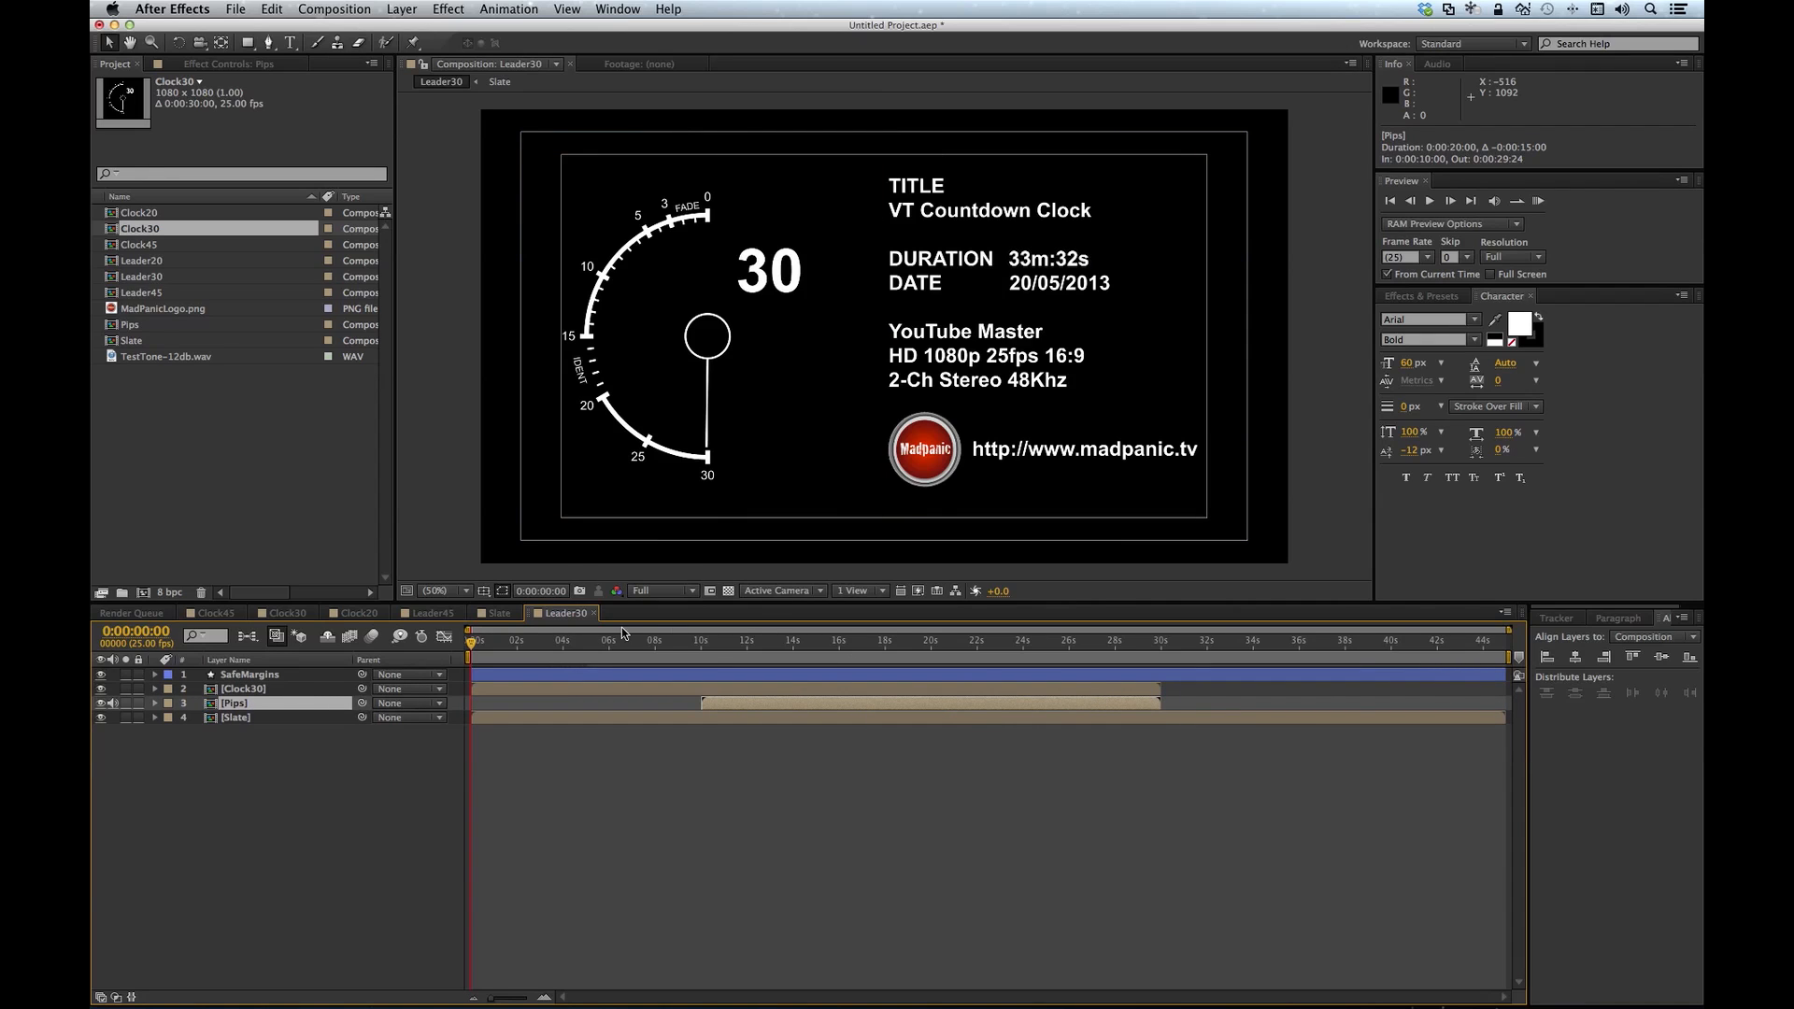
{"action": "left_click_drag", "start_coordinate": [1509, 657], "coordinate": [1163, 657]}
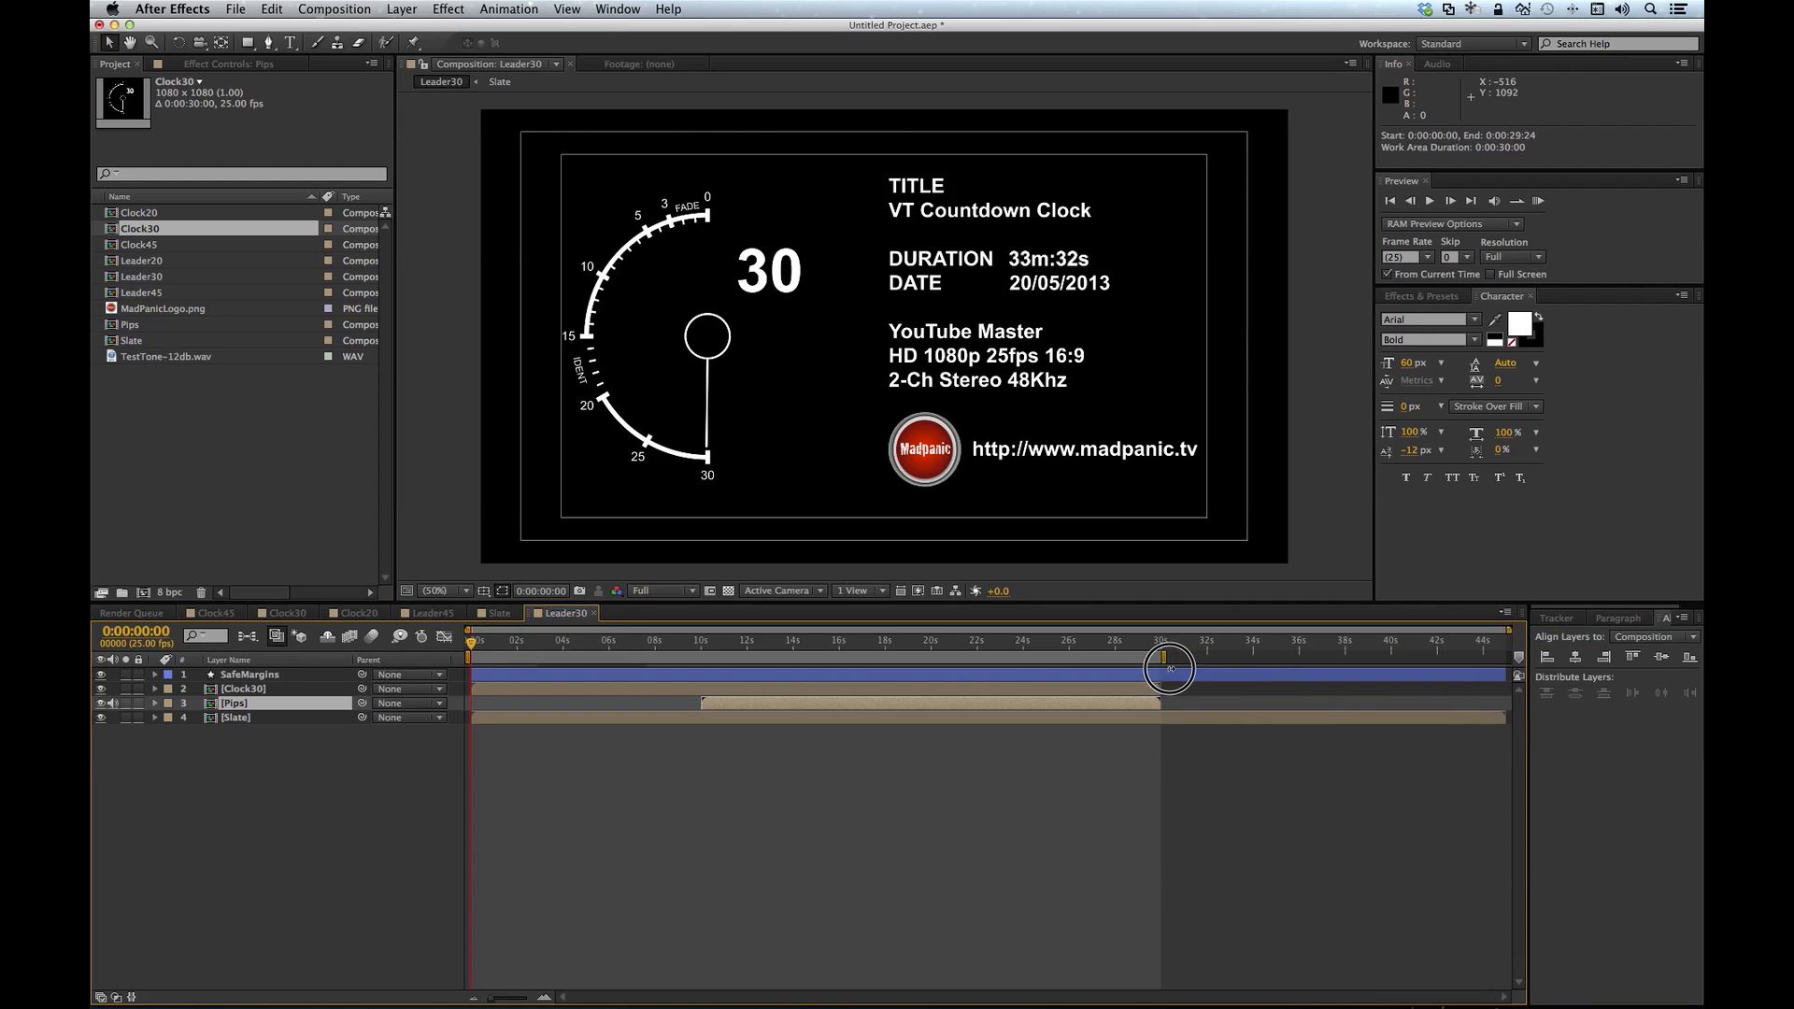
{"action": "right_click", "coordinate": [1108, 659]}
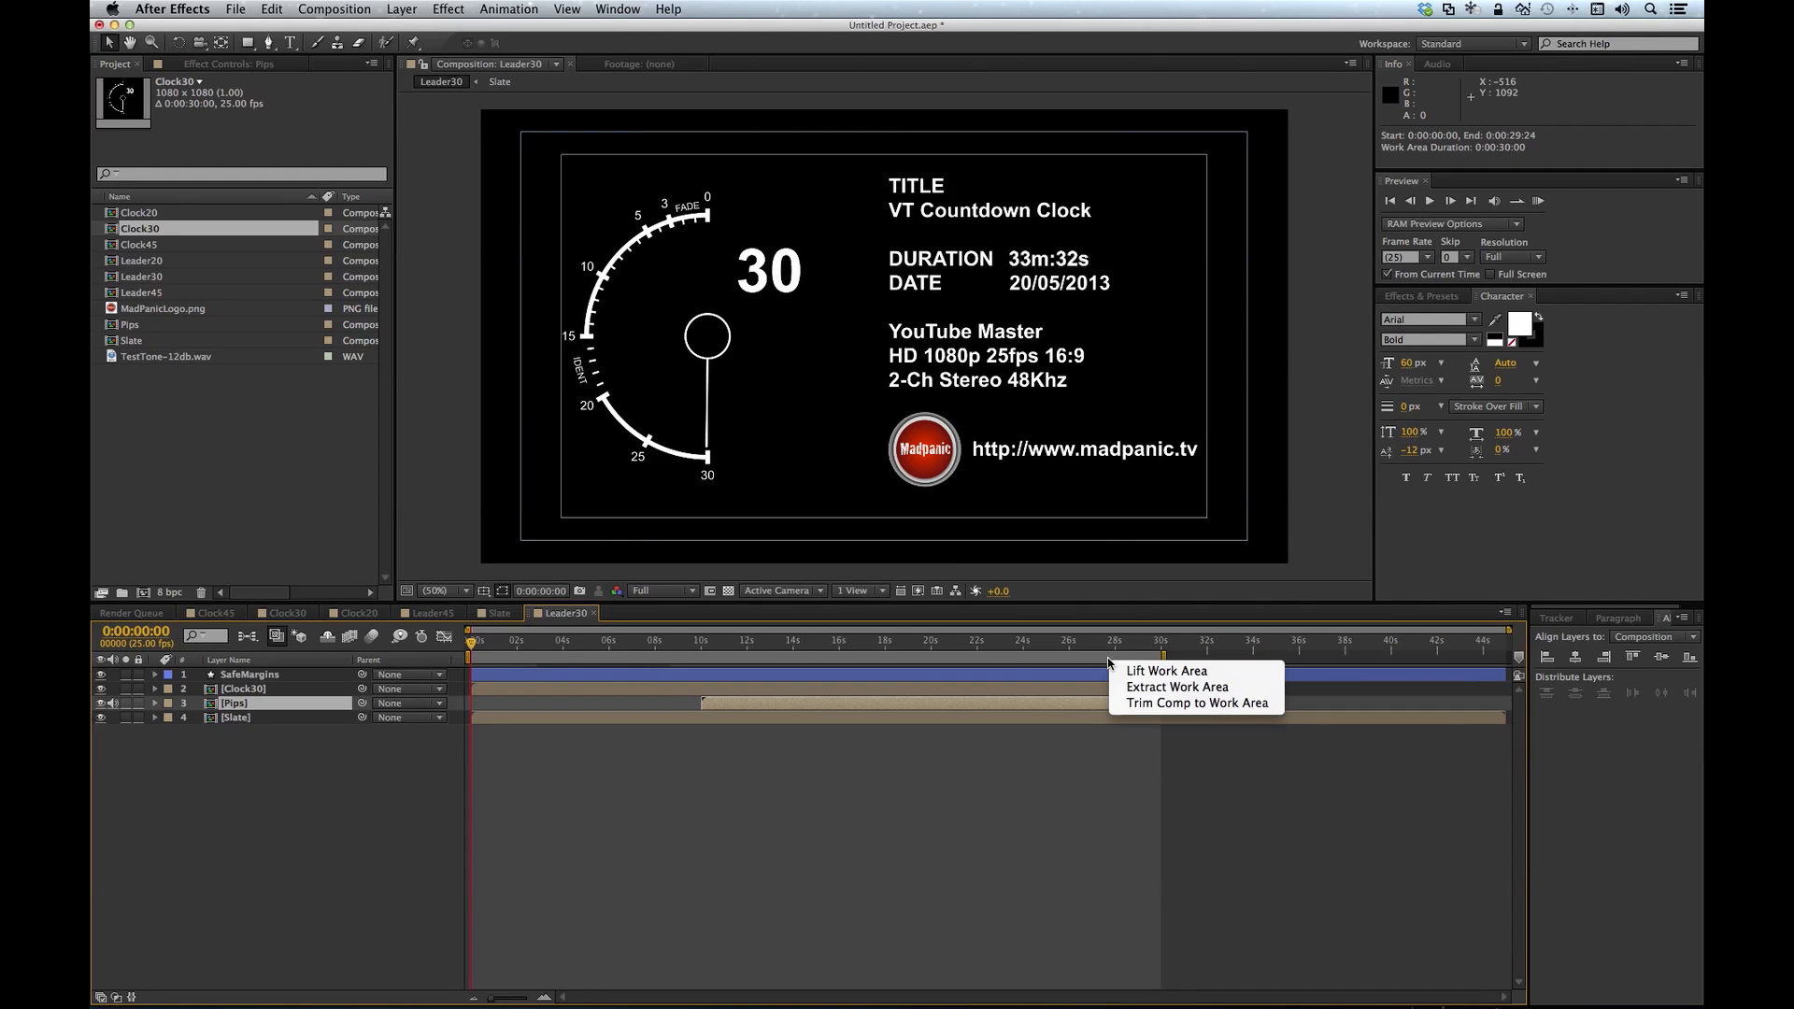
{"action": "left_click", "coordinate": [1167, 712]}
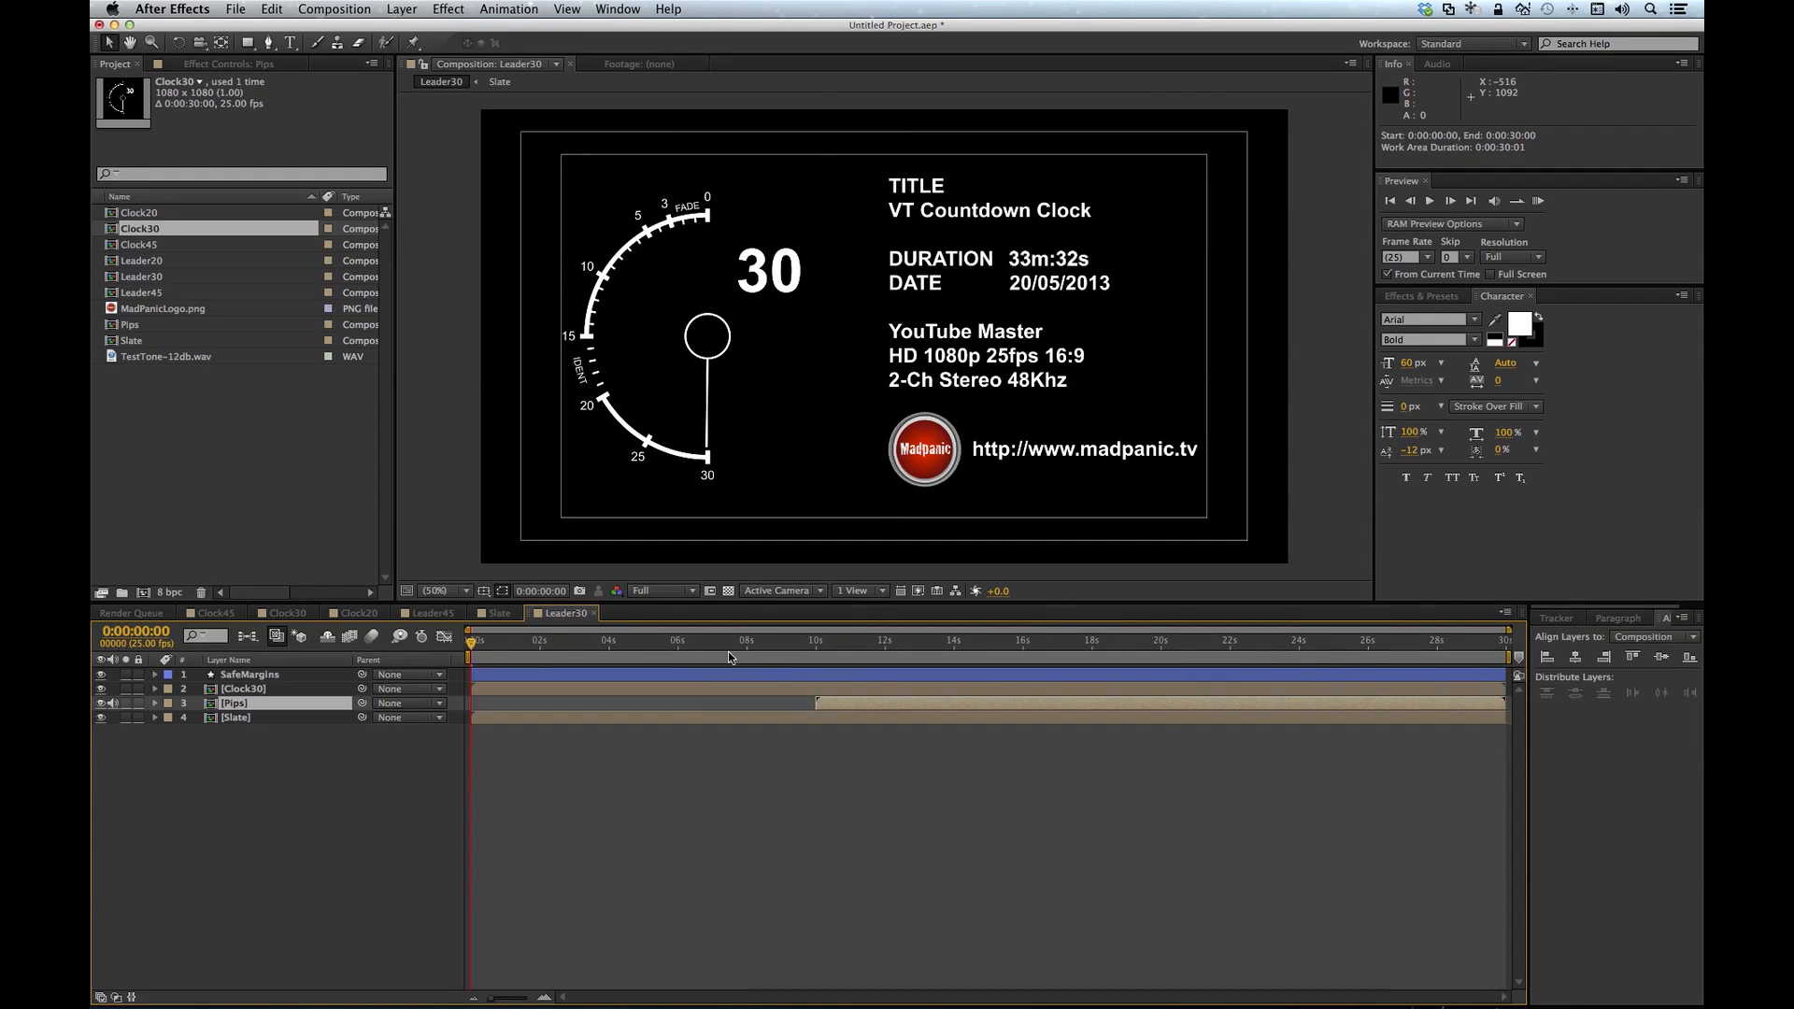
{"action": "left_click", "coordinate": [336, 9]}
{"action": "left_click", "coordinate": [353, 53]}
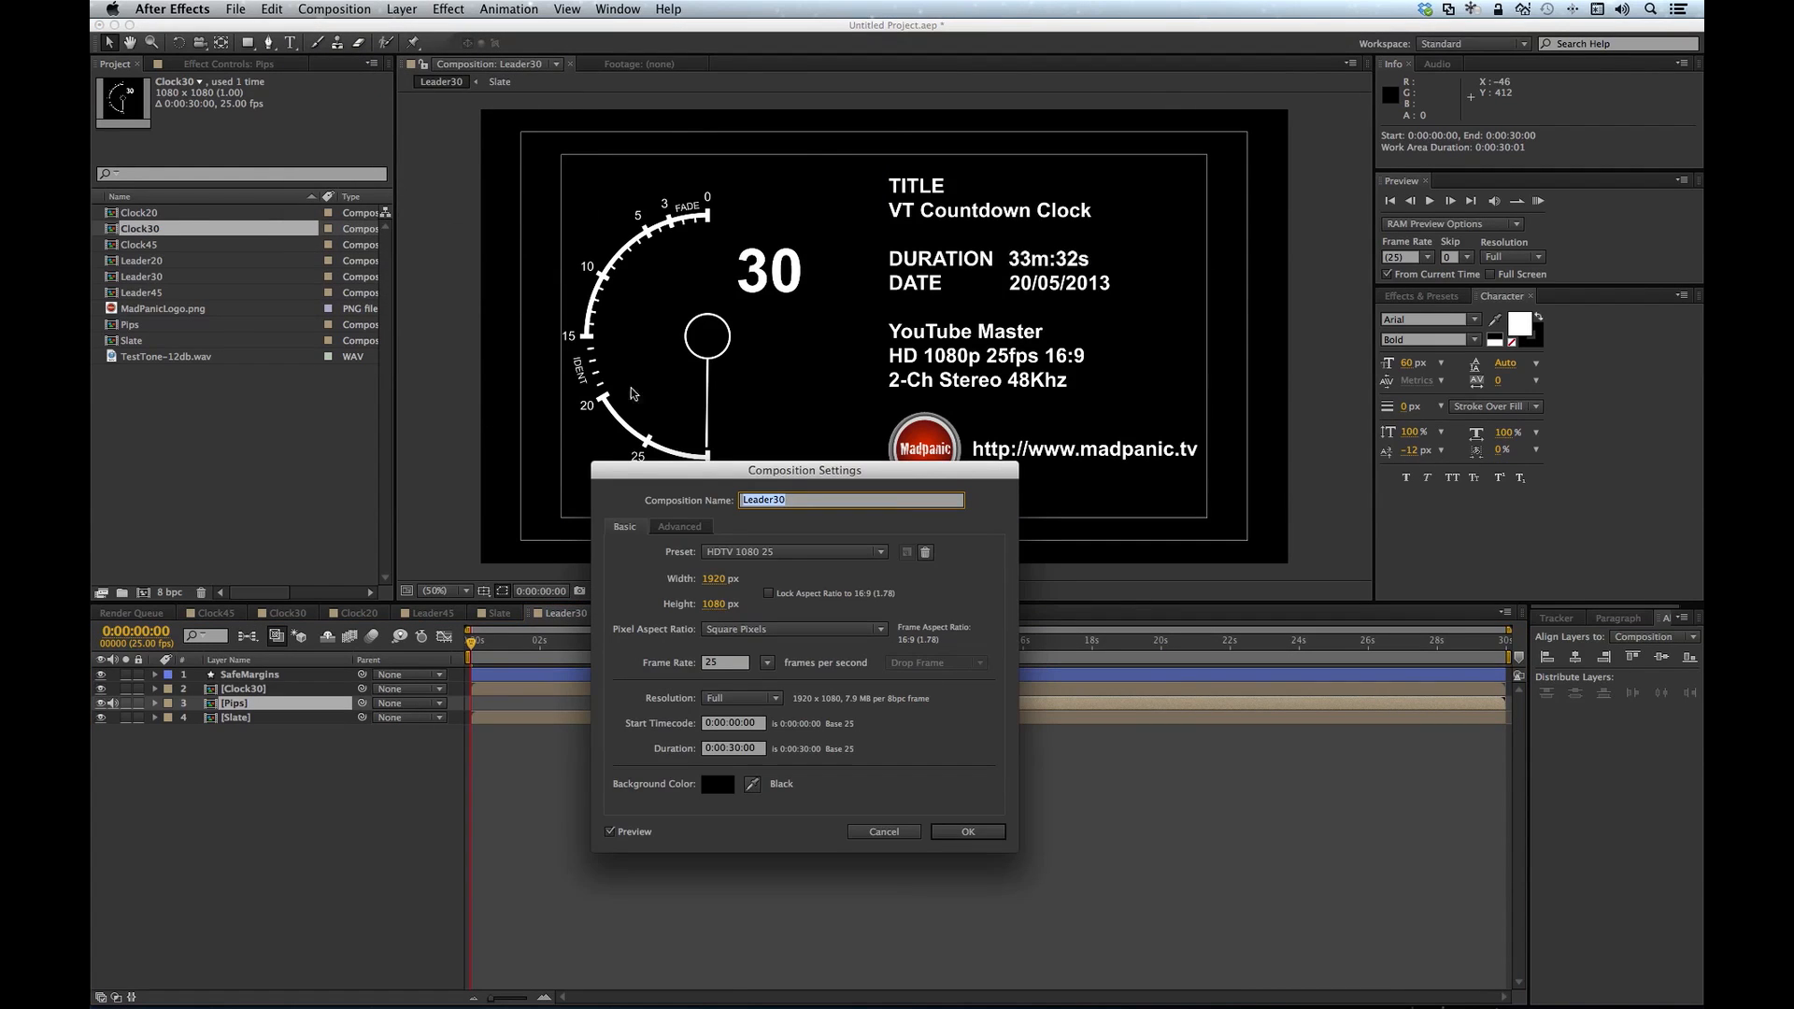
{"action": "left_click", "coordinate": [970, 831]}
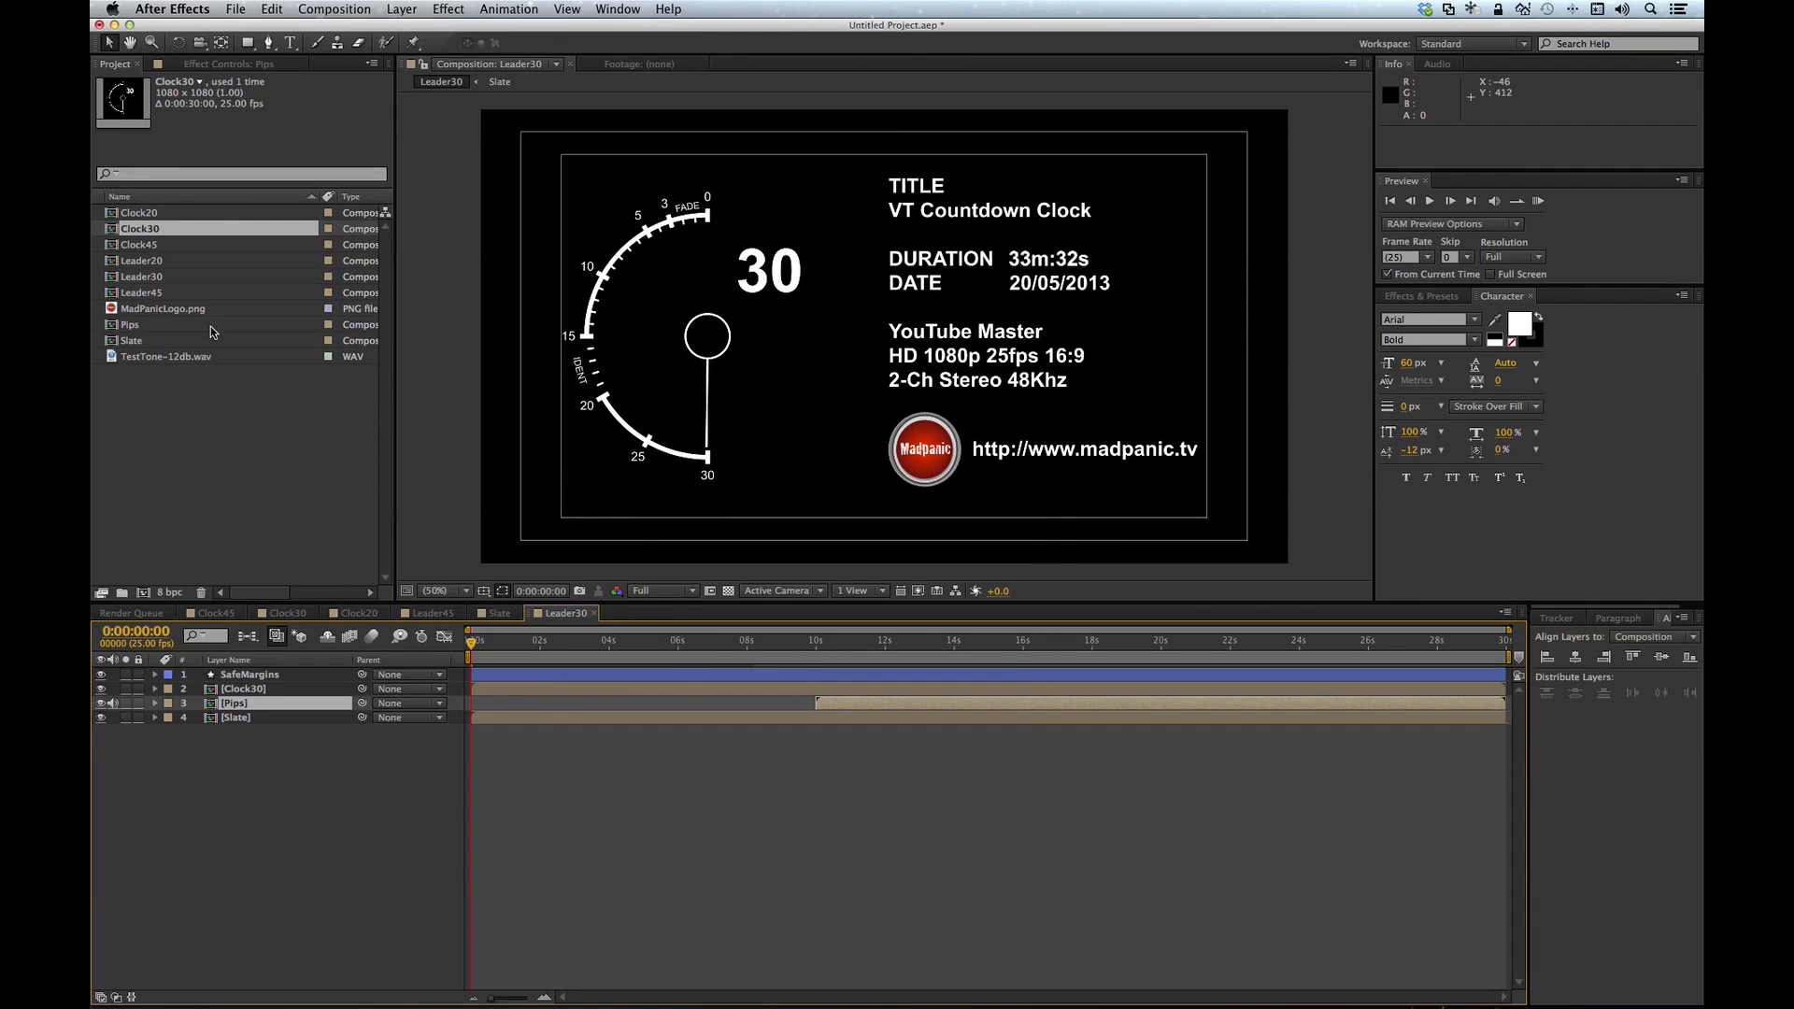
Step: Open the Leader20 composition and replace its Clock45 layer with Clock20
{"action": "double_click", "coordinate": [142, 261]}
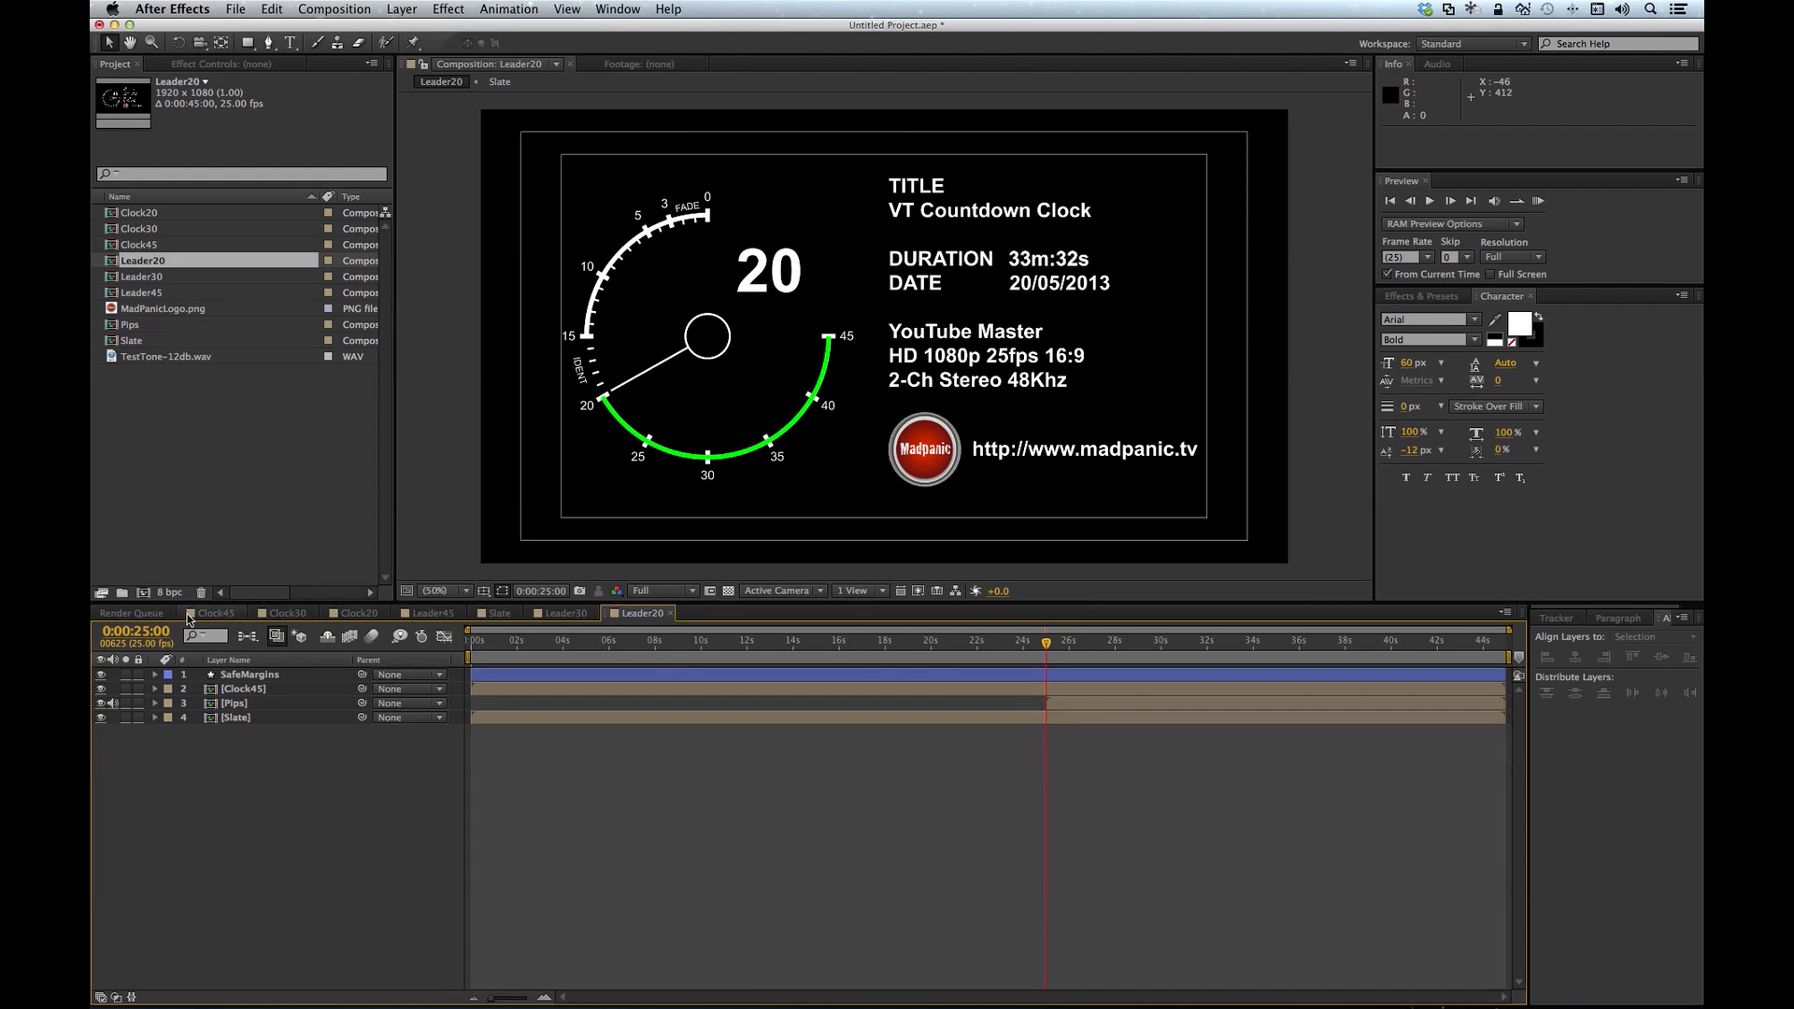
{"action": "left_click", "coordinate": [254, 691]}
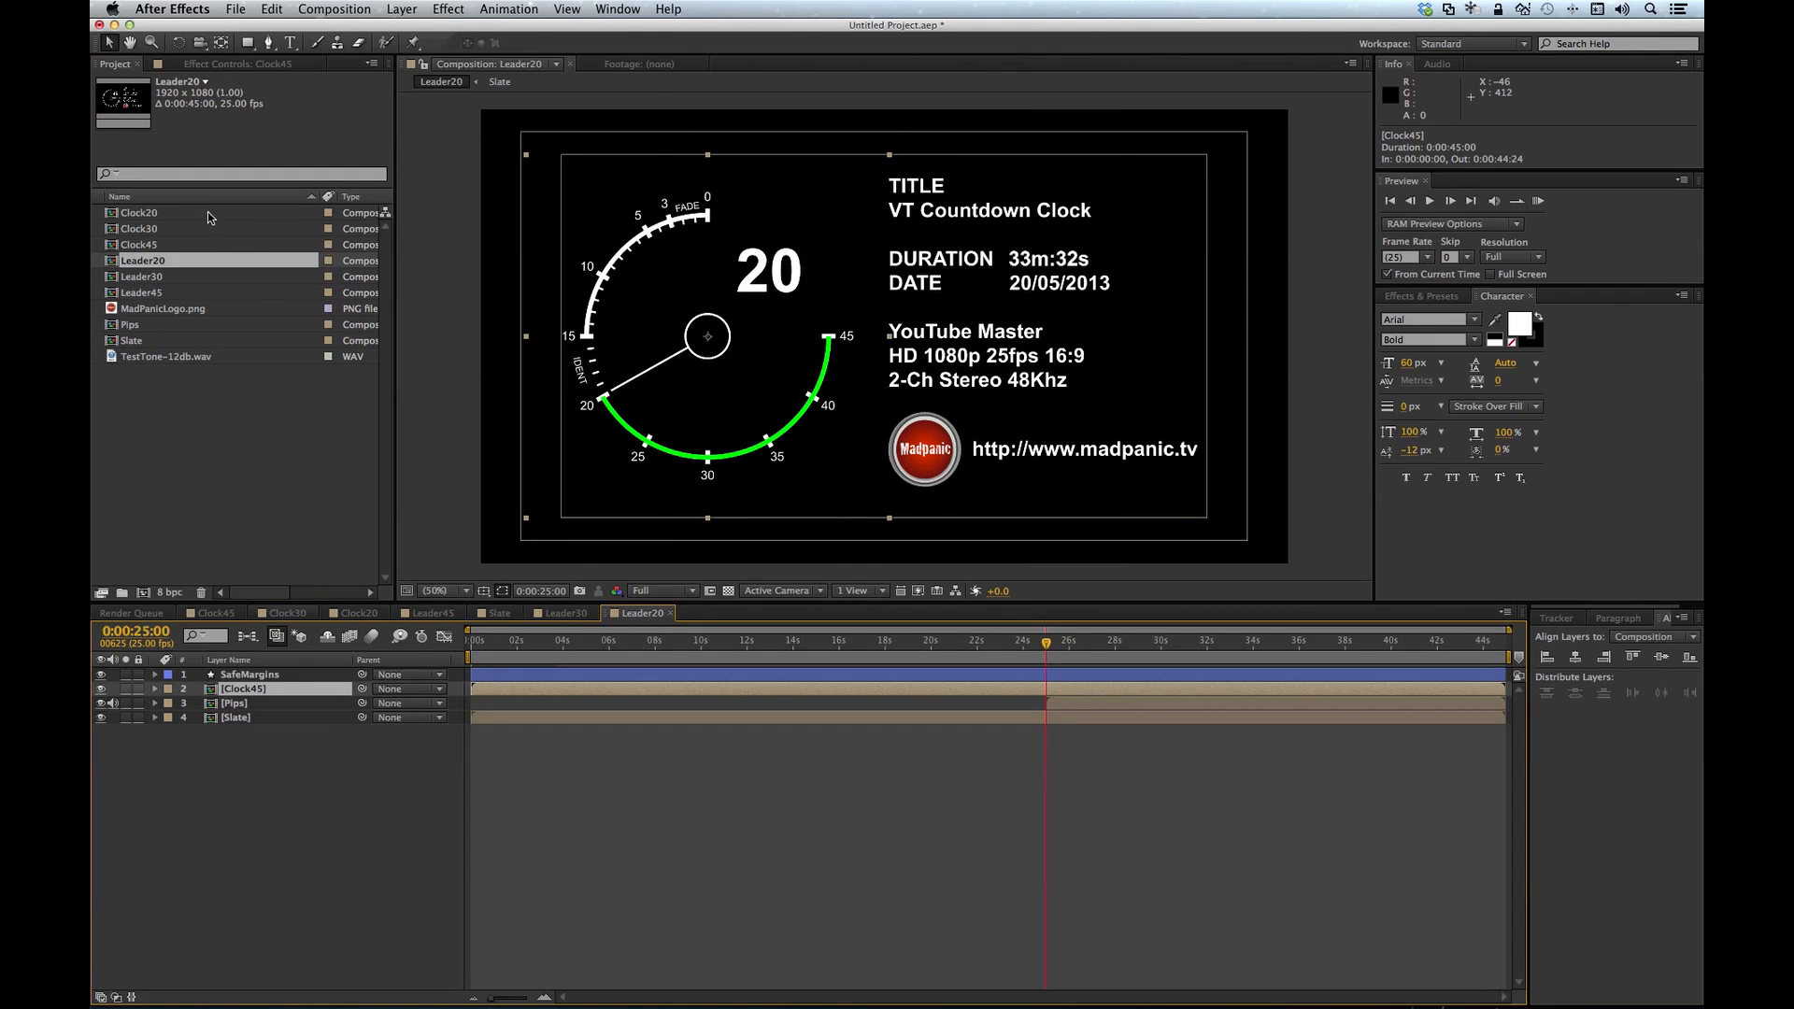
{"action": "left_click", "coordinate": [154, 215]}
{"action": "left_click_drag", "start_coordinate": [154, 218], "coordinate": [259, 692]}
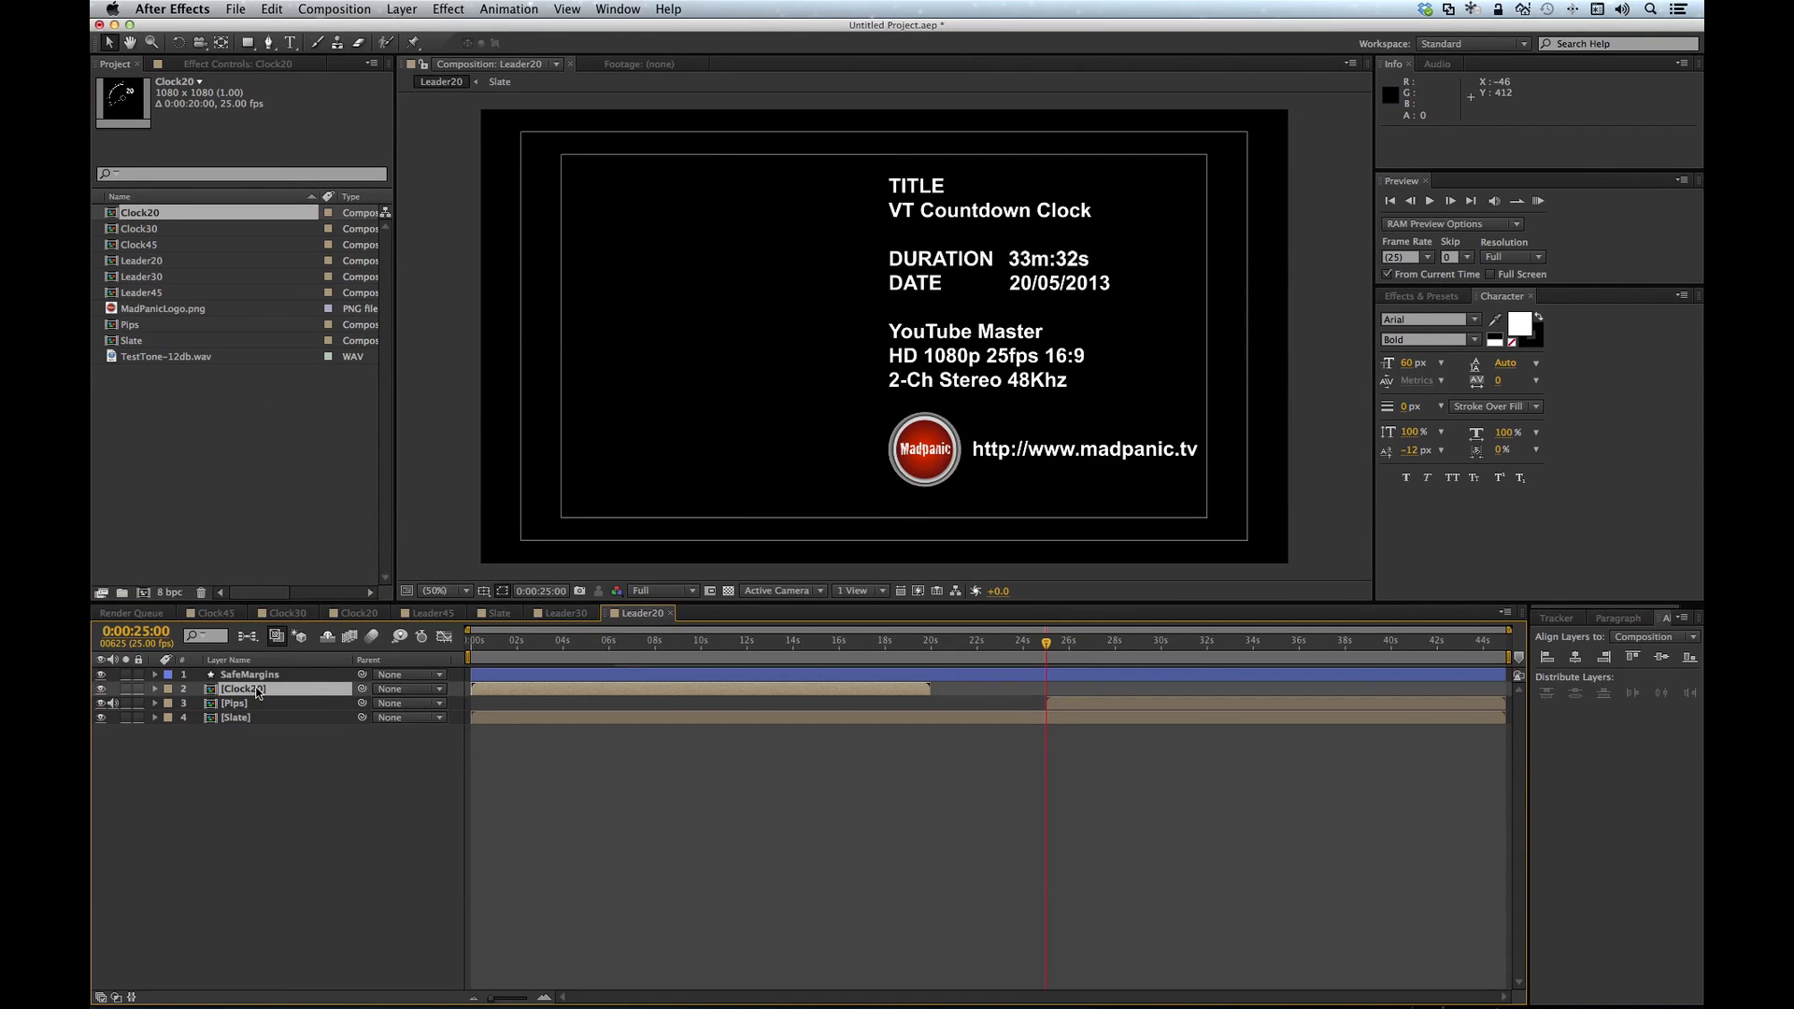
Step: Shift the Pips layer to end with Clock20, trim Leader20 to a 20-second work area and run a RAM preview
{"action": "left_click_drag", "start_coordinate": [1309, 705], "coordinate": [805, 742]}
{"action": "left_click_drag", "start_coordinate": [1051, 648], "coordinate": [938, 654]}
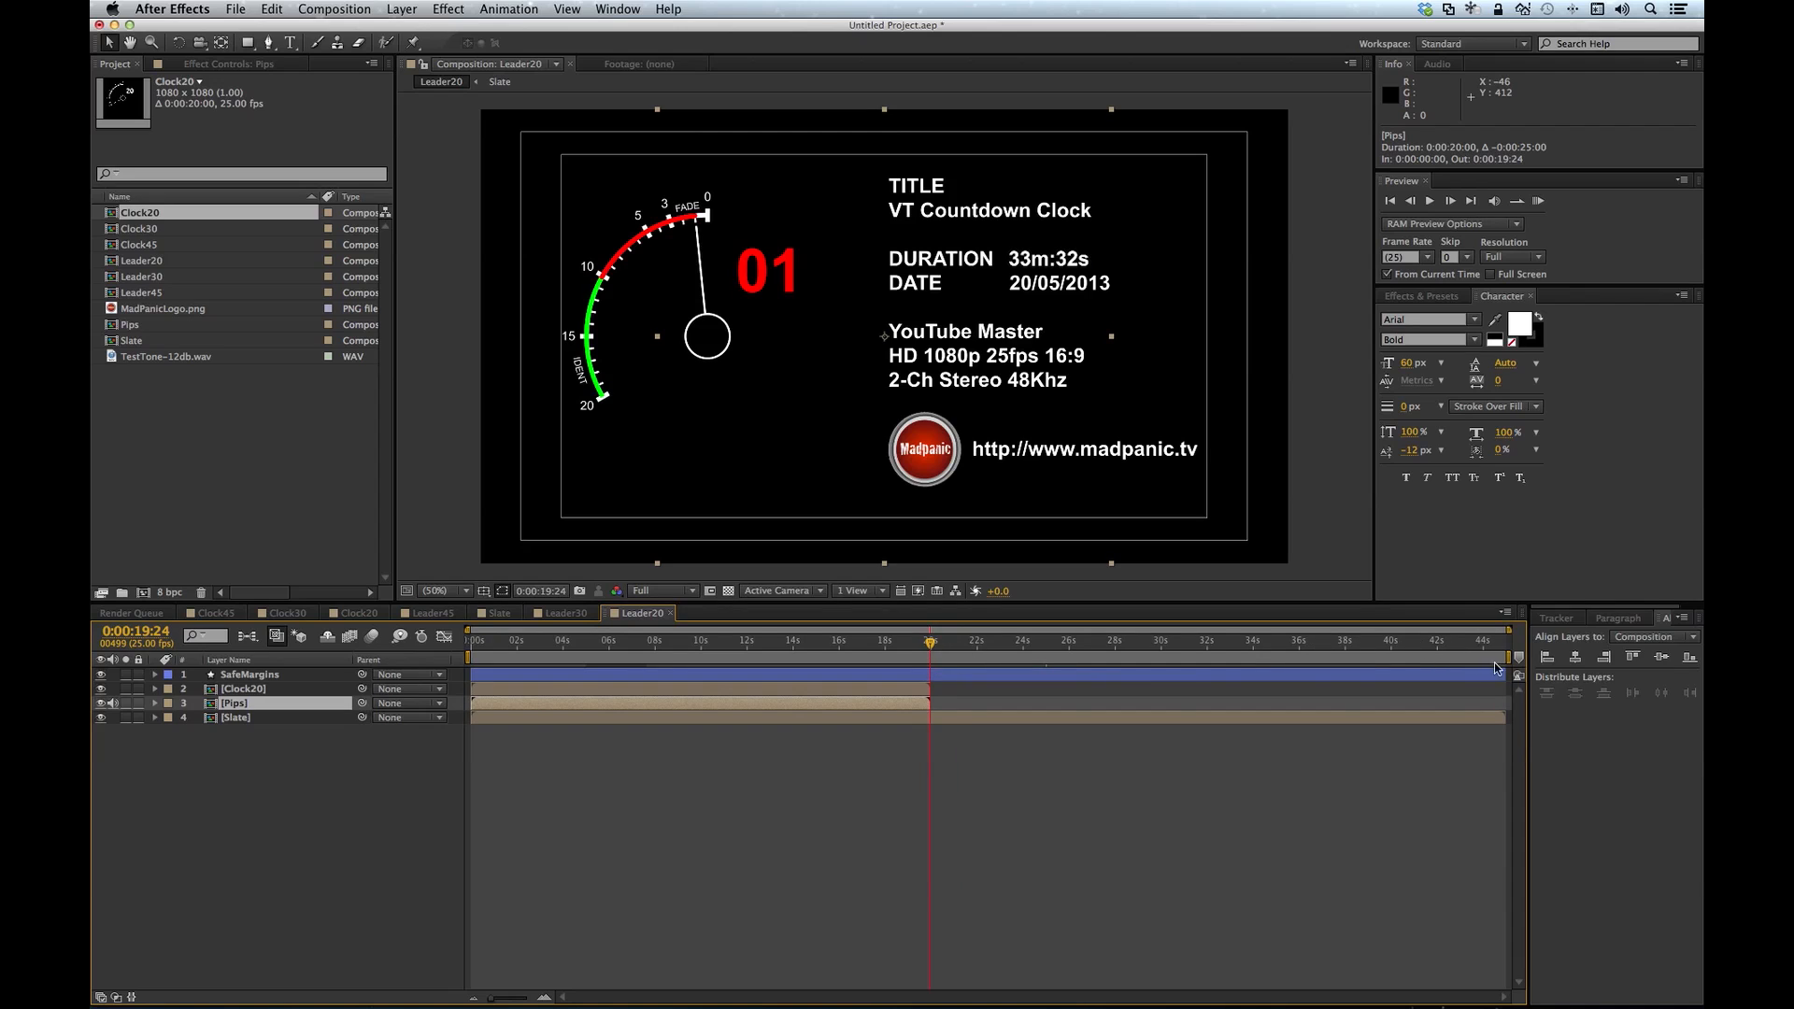
{"action": "left_click_drag", "start_coordinate": [1505, 657], "coordinate": [932, 655]}
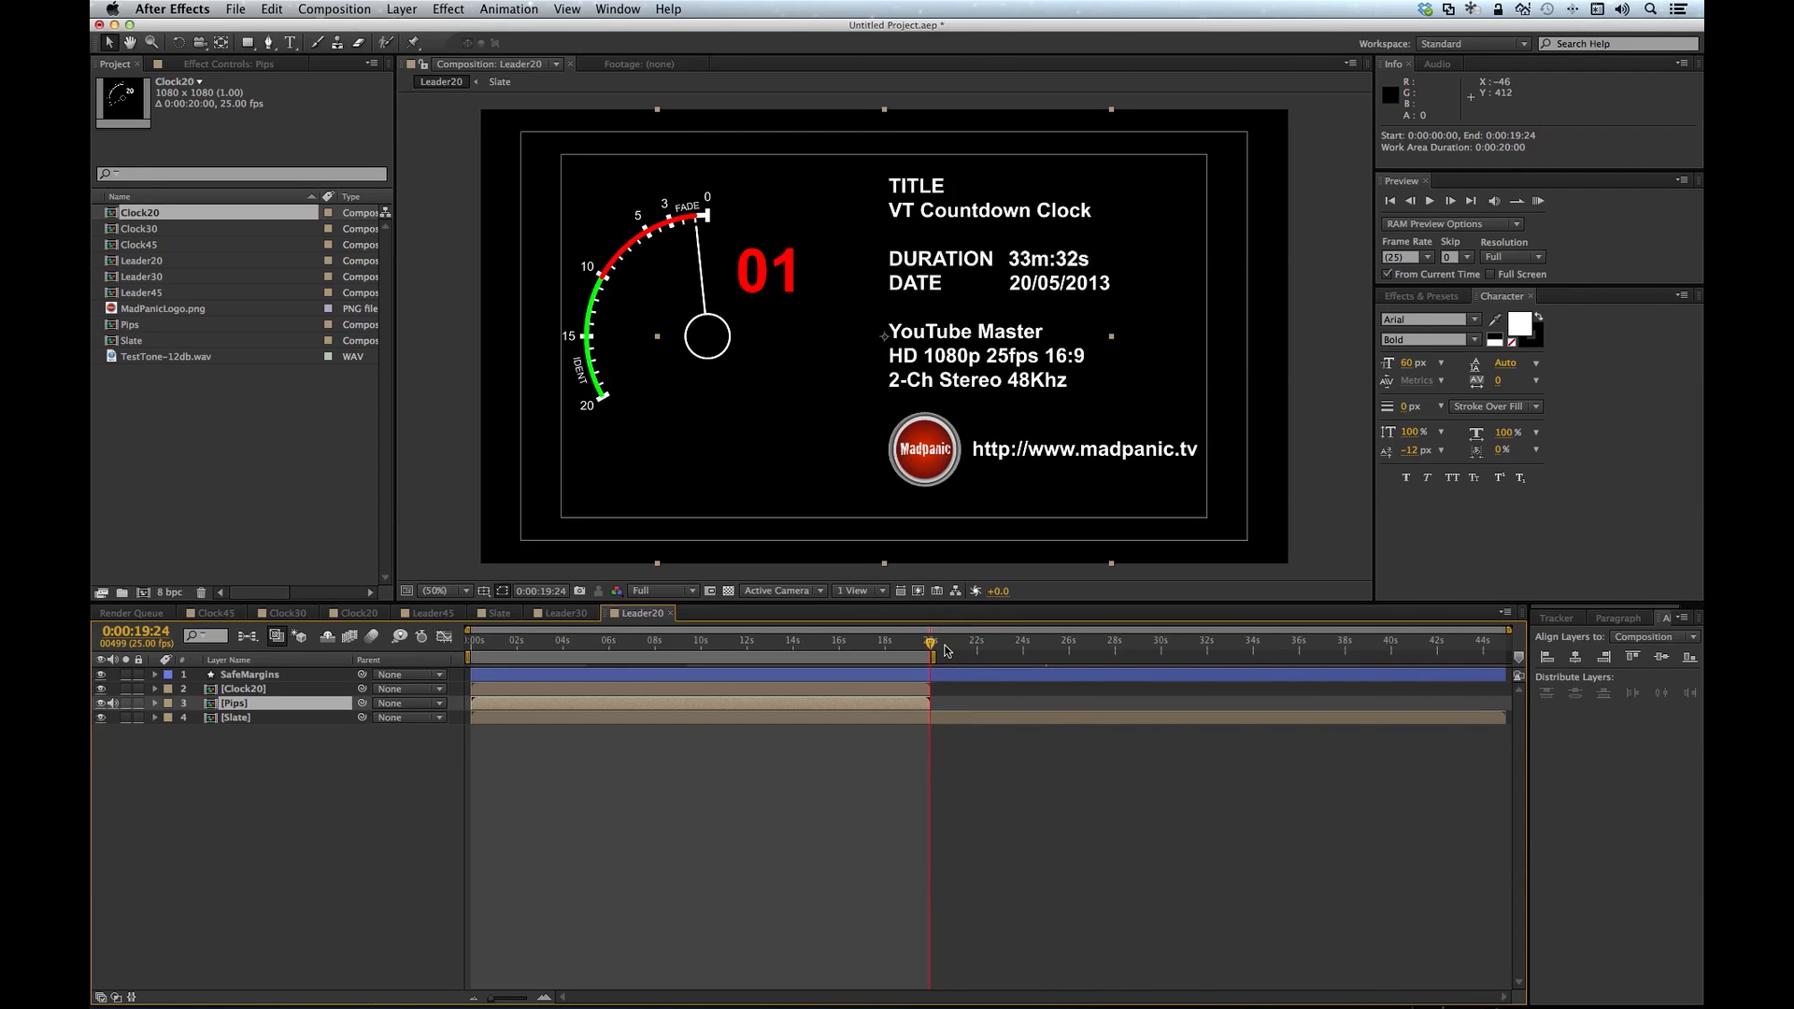
{"action": "right_click", "coordinate": [918, 653]}
{"action": "left_click", "coordinate": [963, 708]}
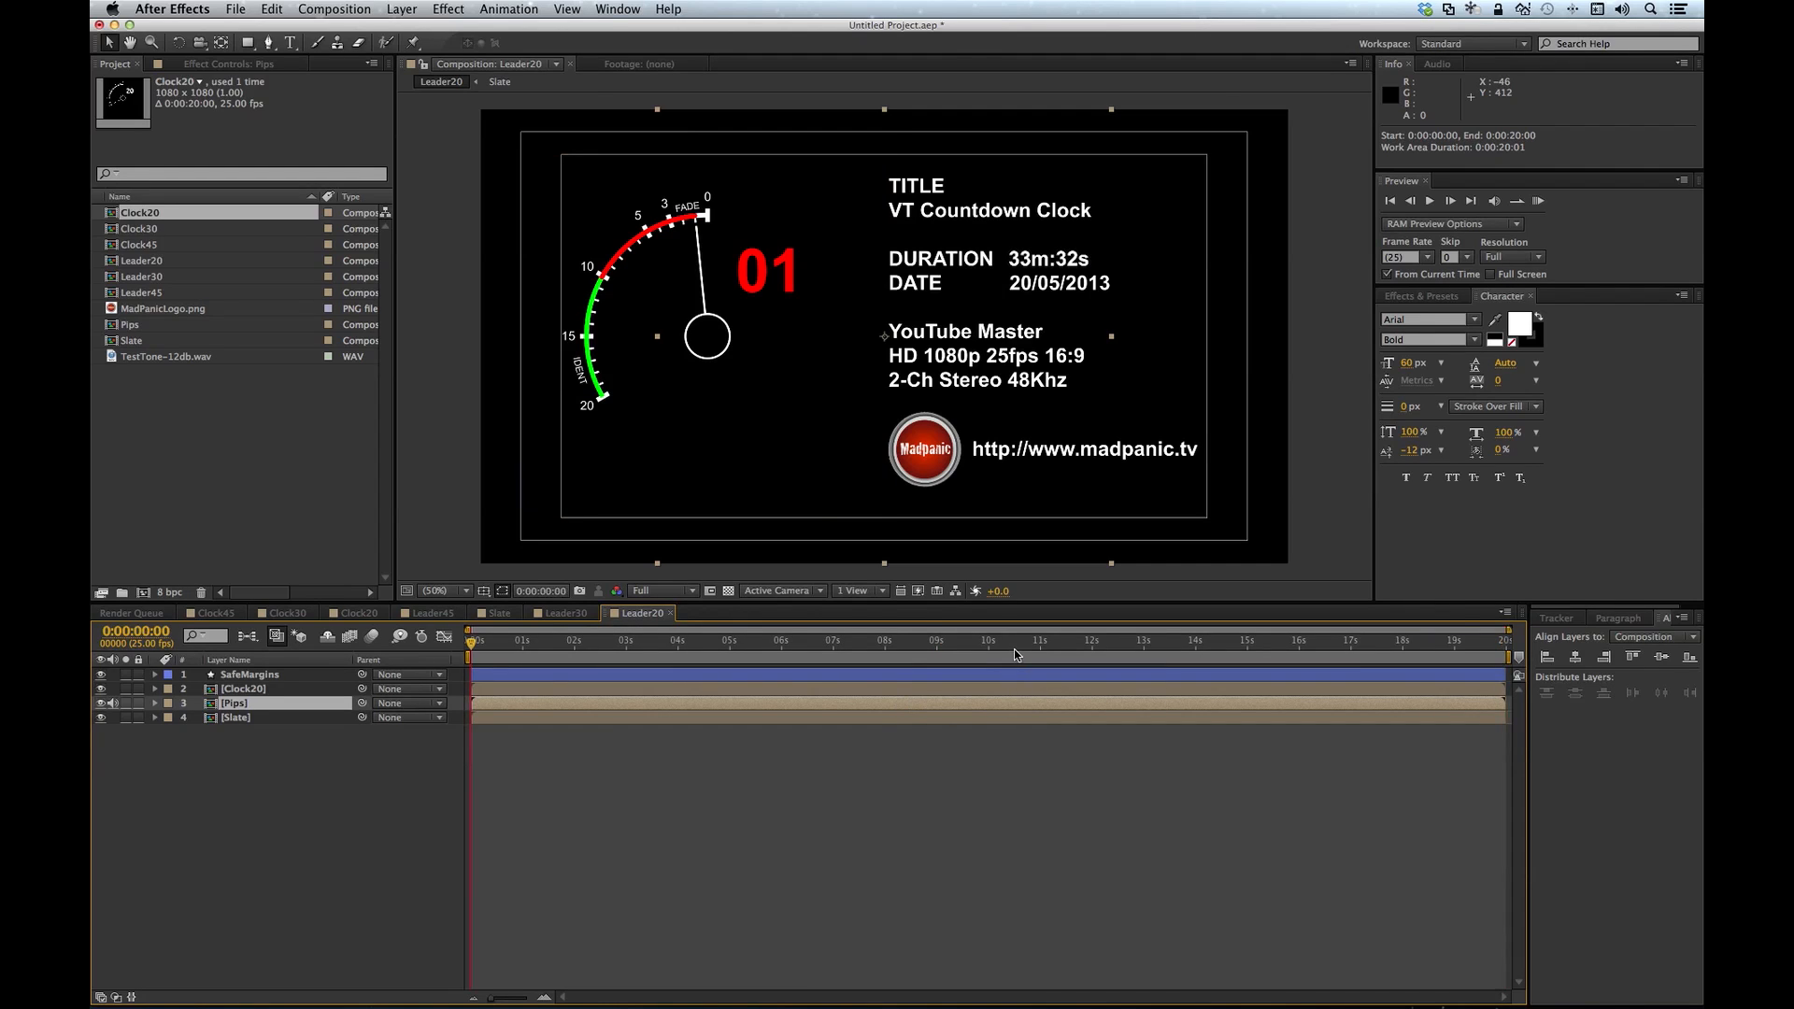
{"action": "left_click", "coordinate": [1538, 200]}
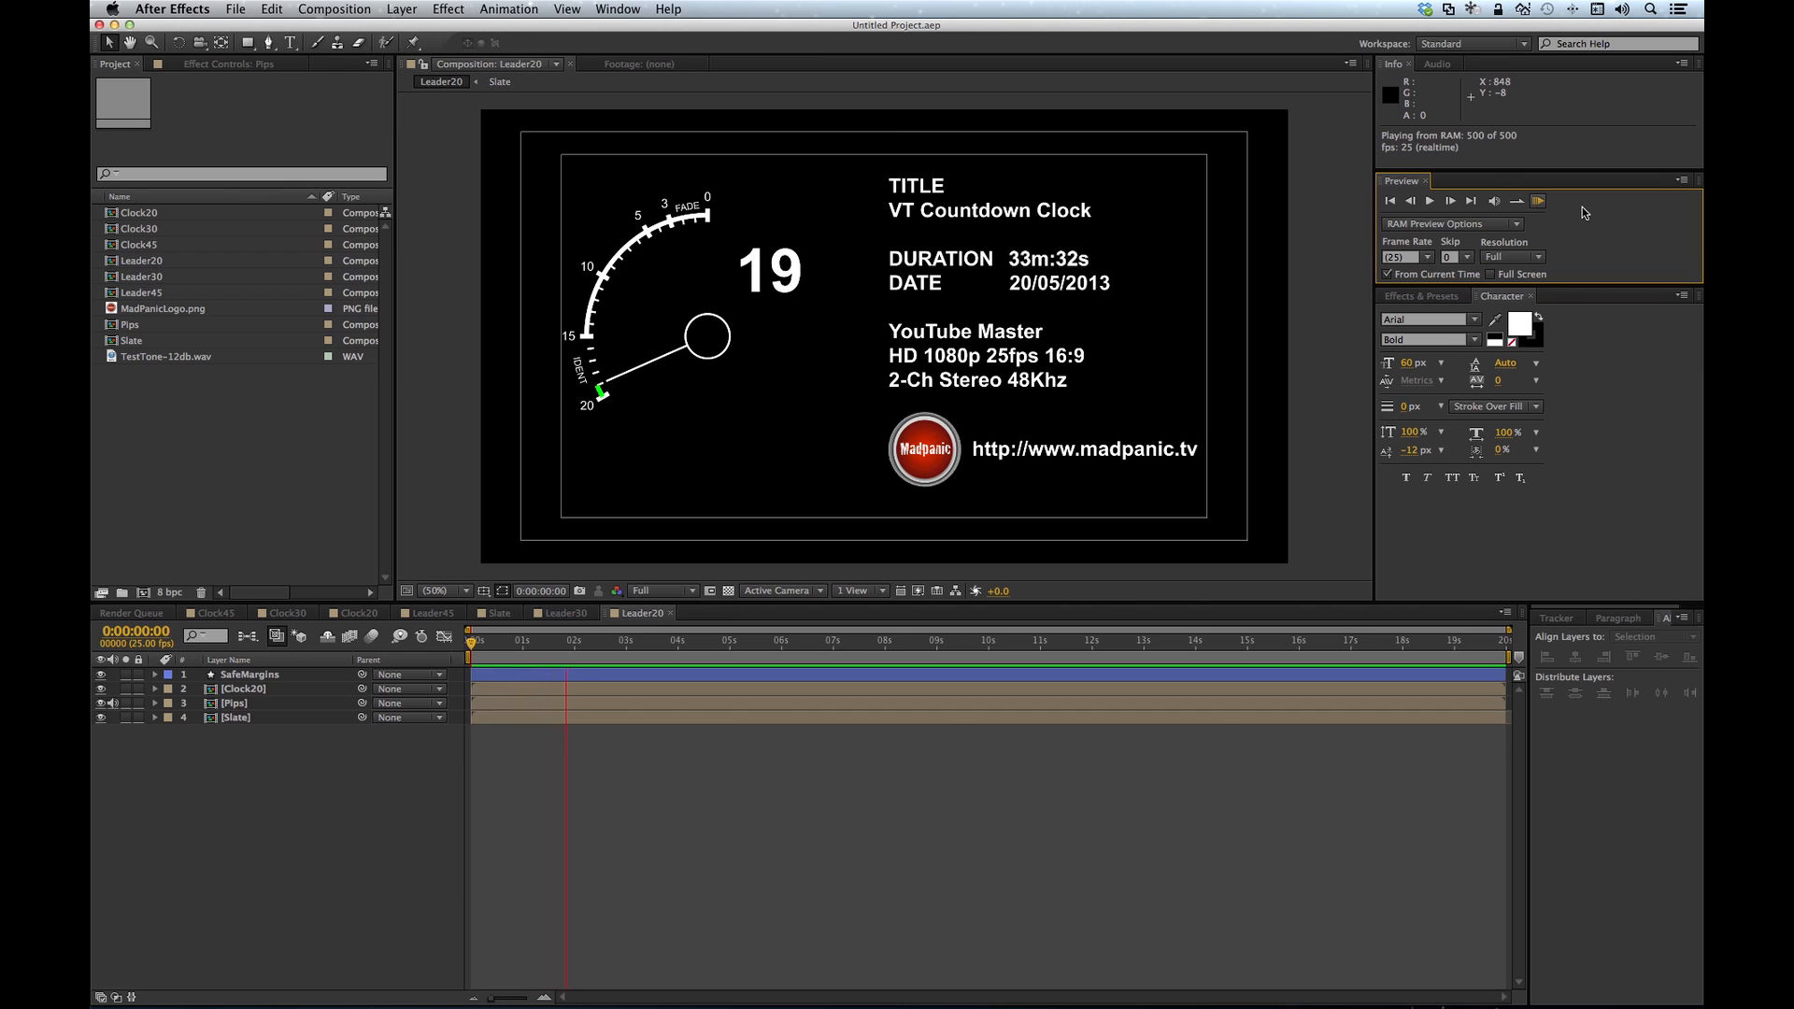